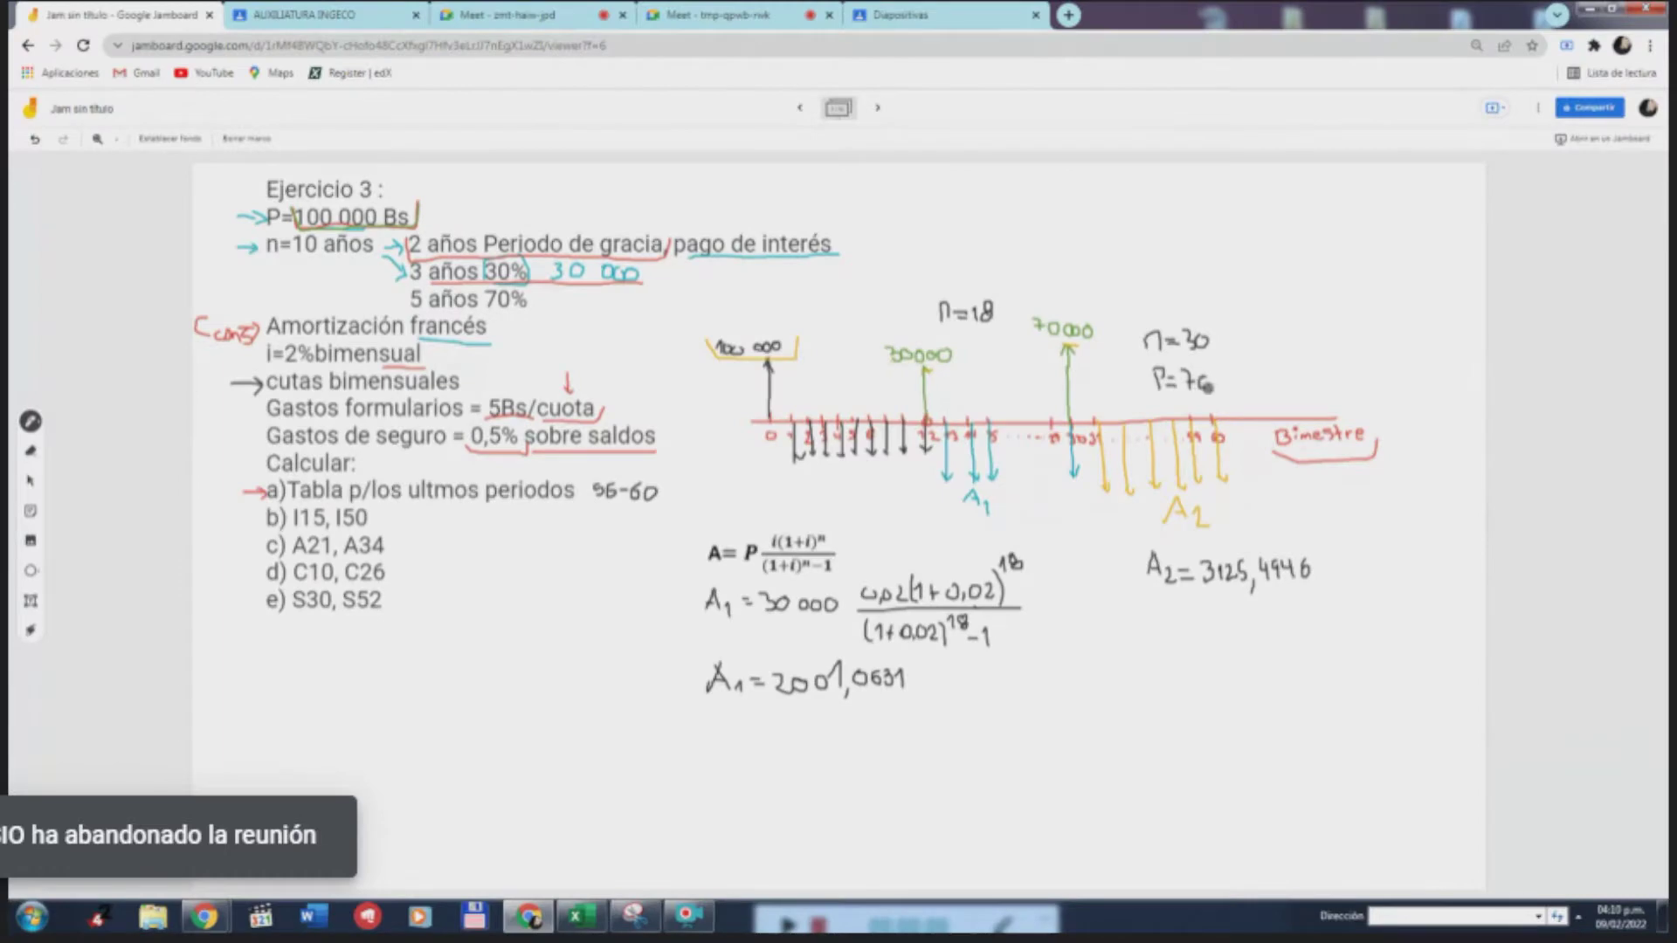
Write P=70 000 under n=30 and P=30 000 above n=18 on the cash-flow diagram
drag(1222, 375, 1247, 376)
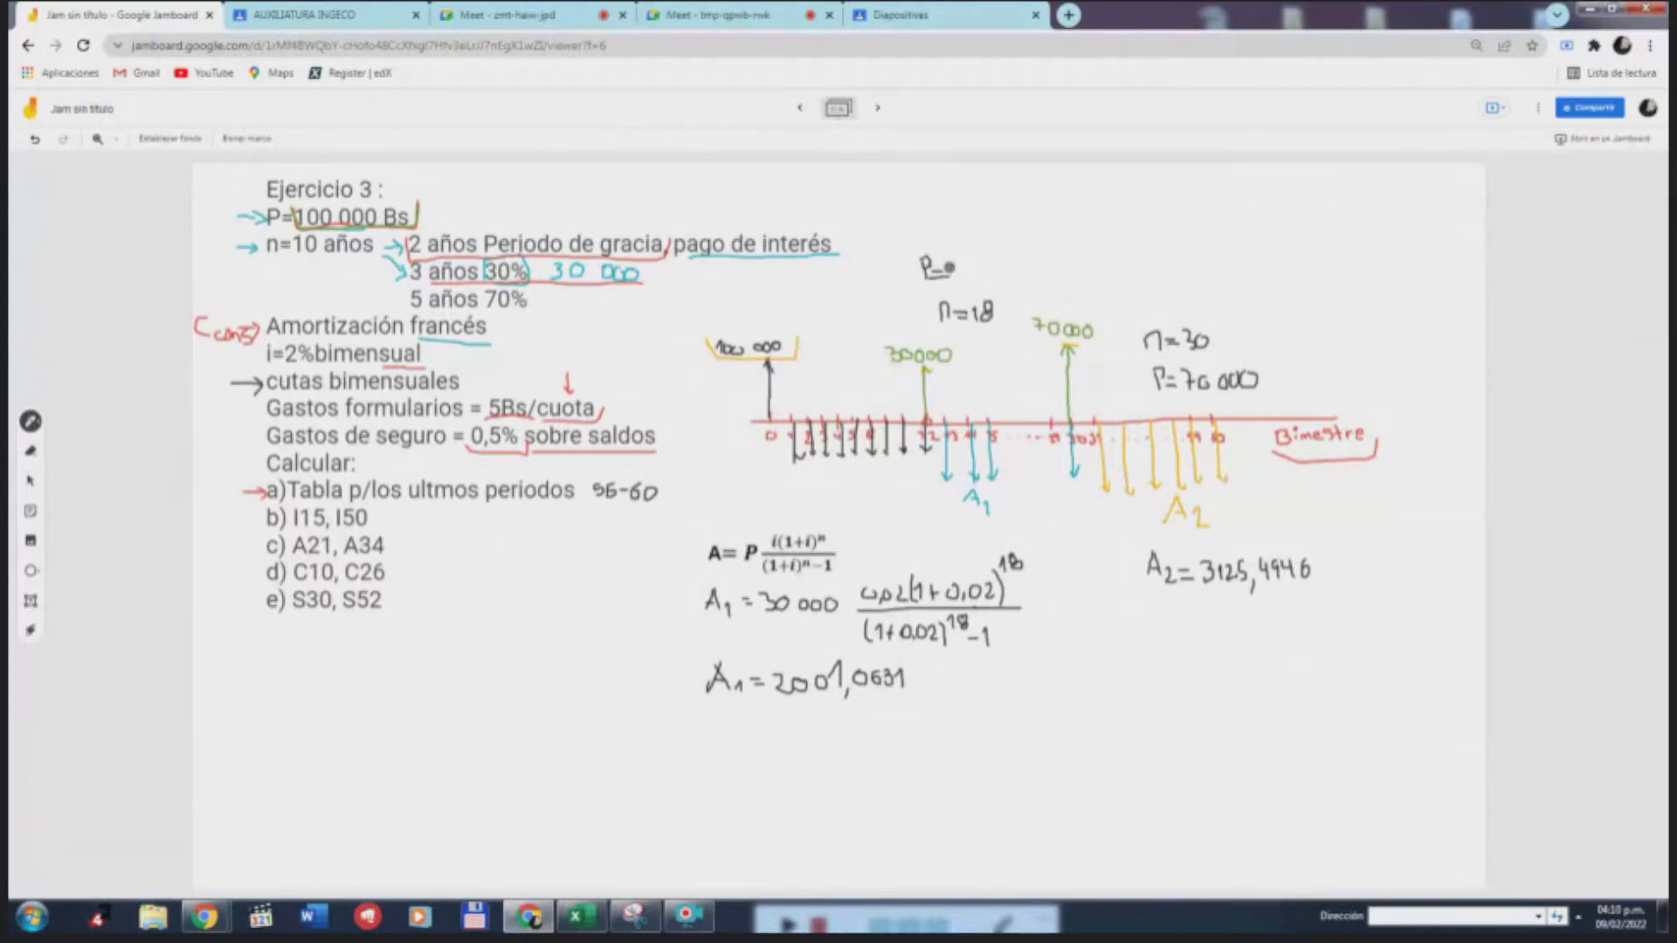
drag(961, 280, 991, 279)
Draw yellow boxes around the handwritten A1 and A2 results
click(30, 422)
click(91, 476)
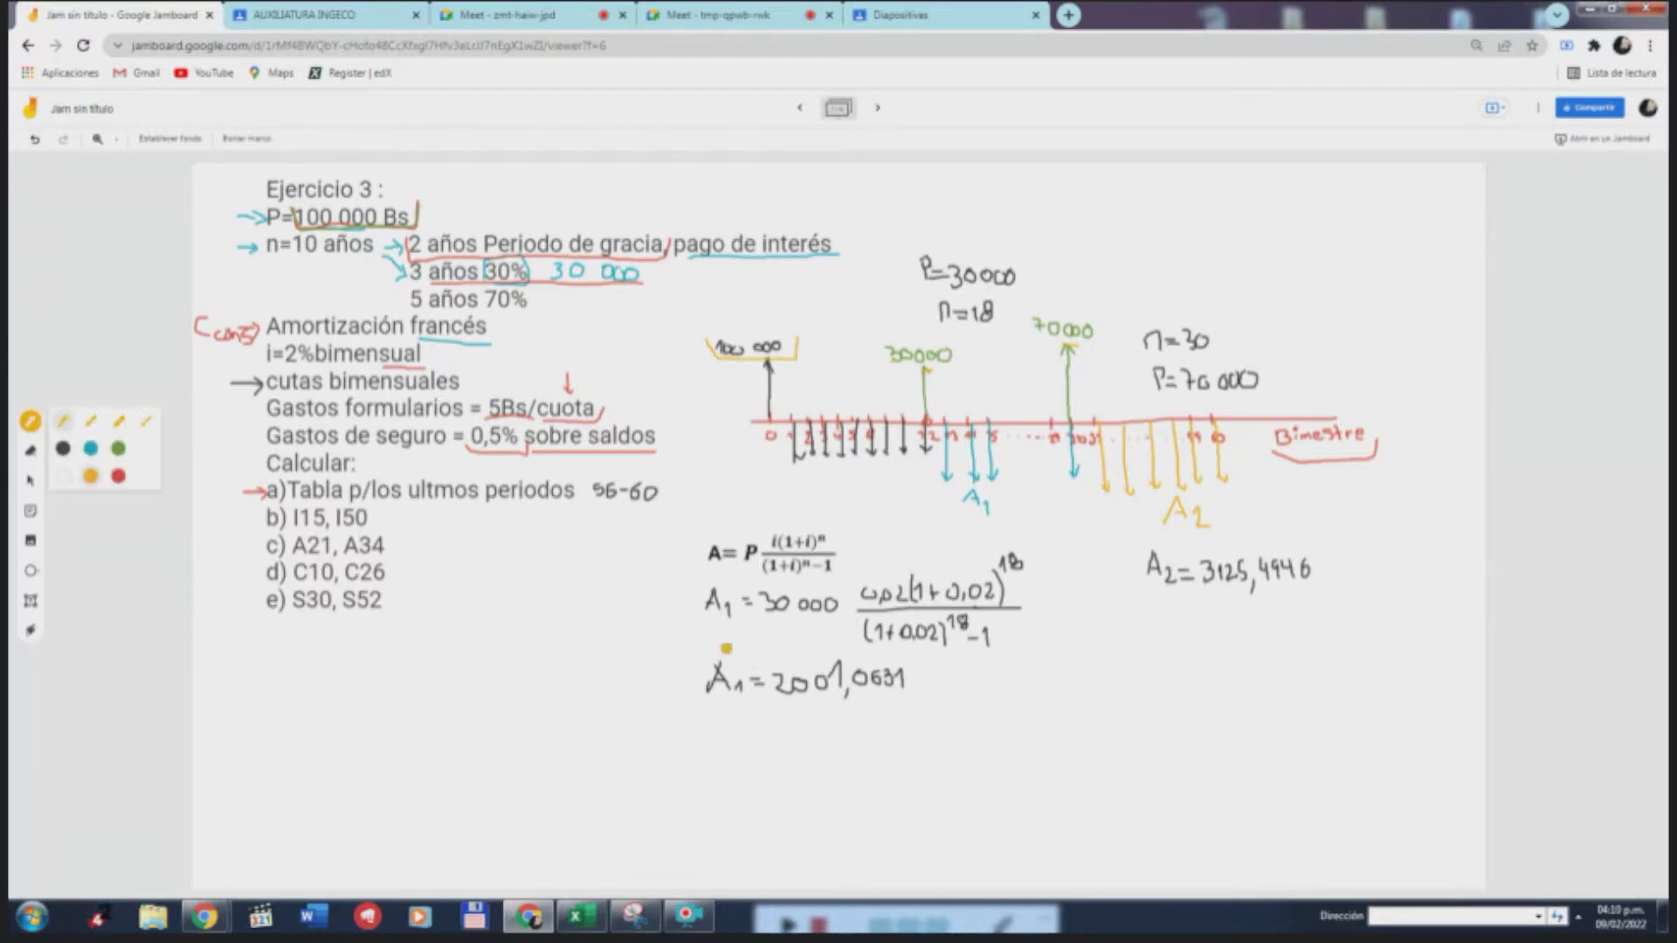
drag(699, 649, 906, 647)
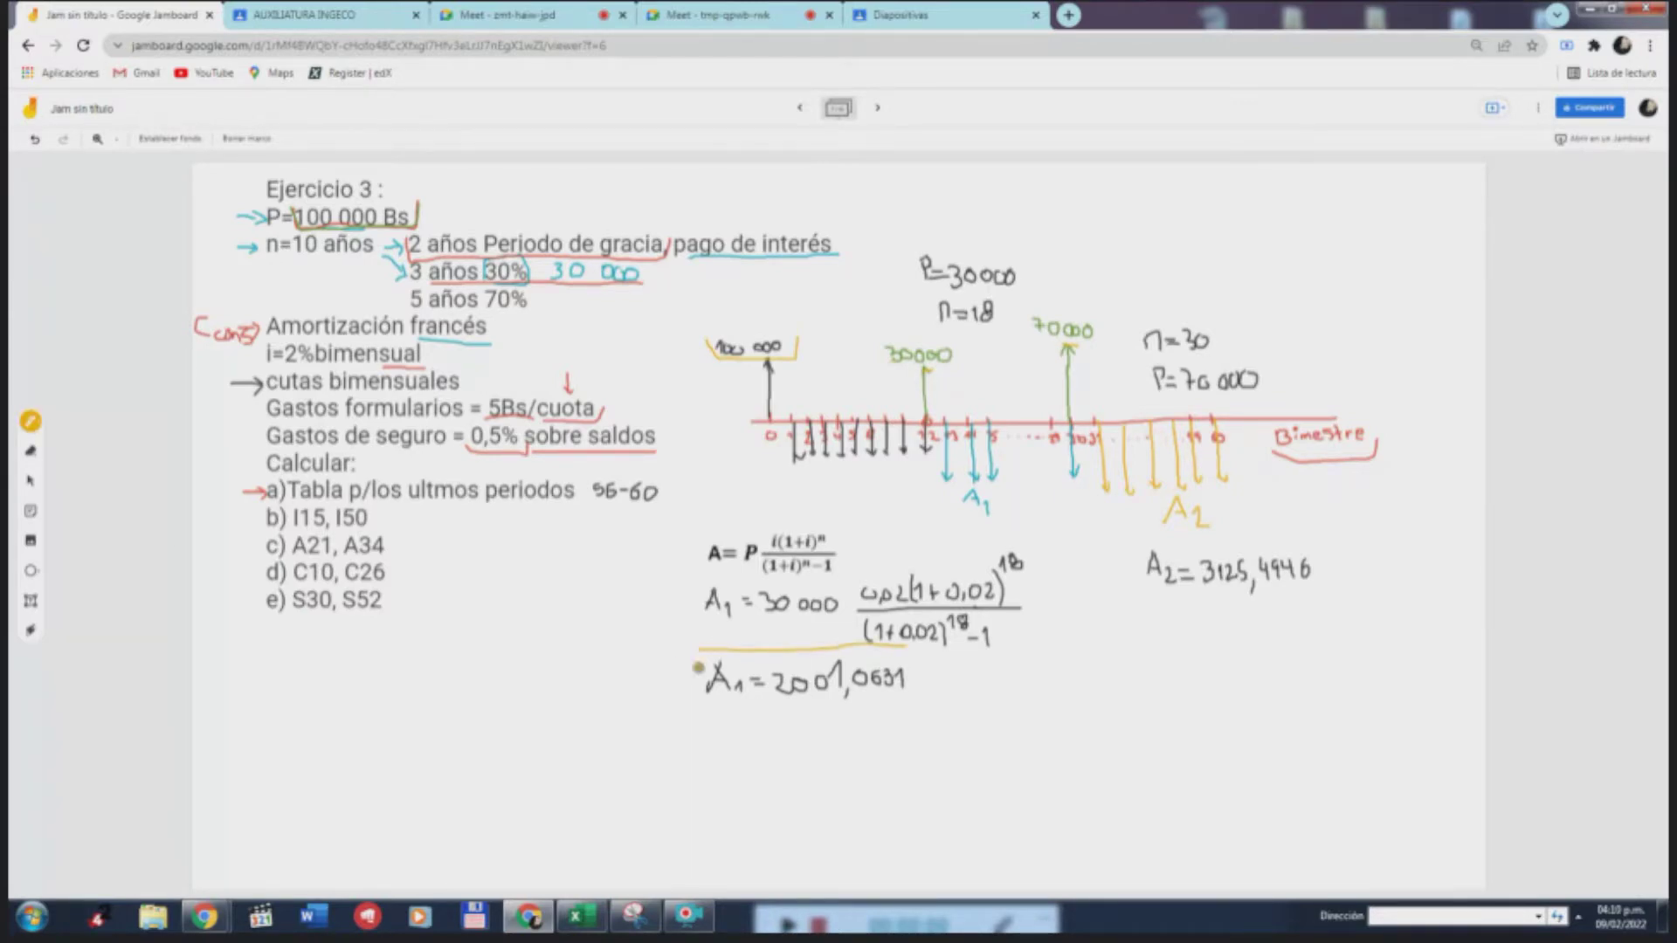
mouse_move(698, 668)
mouse_down()
mouse_move(843, 712)
mouse_move(919, 690)
mouse_move(915, 650)
mouse_up()
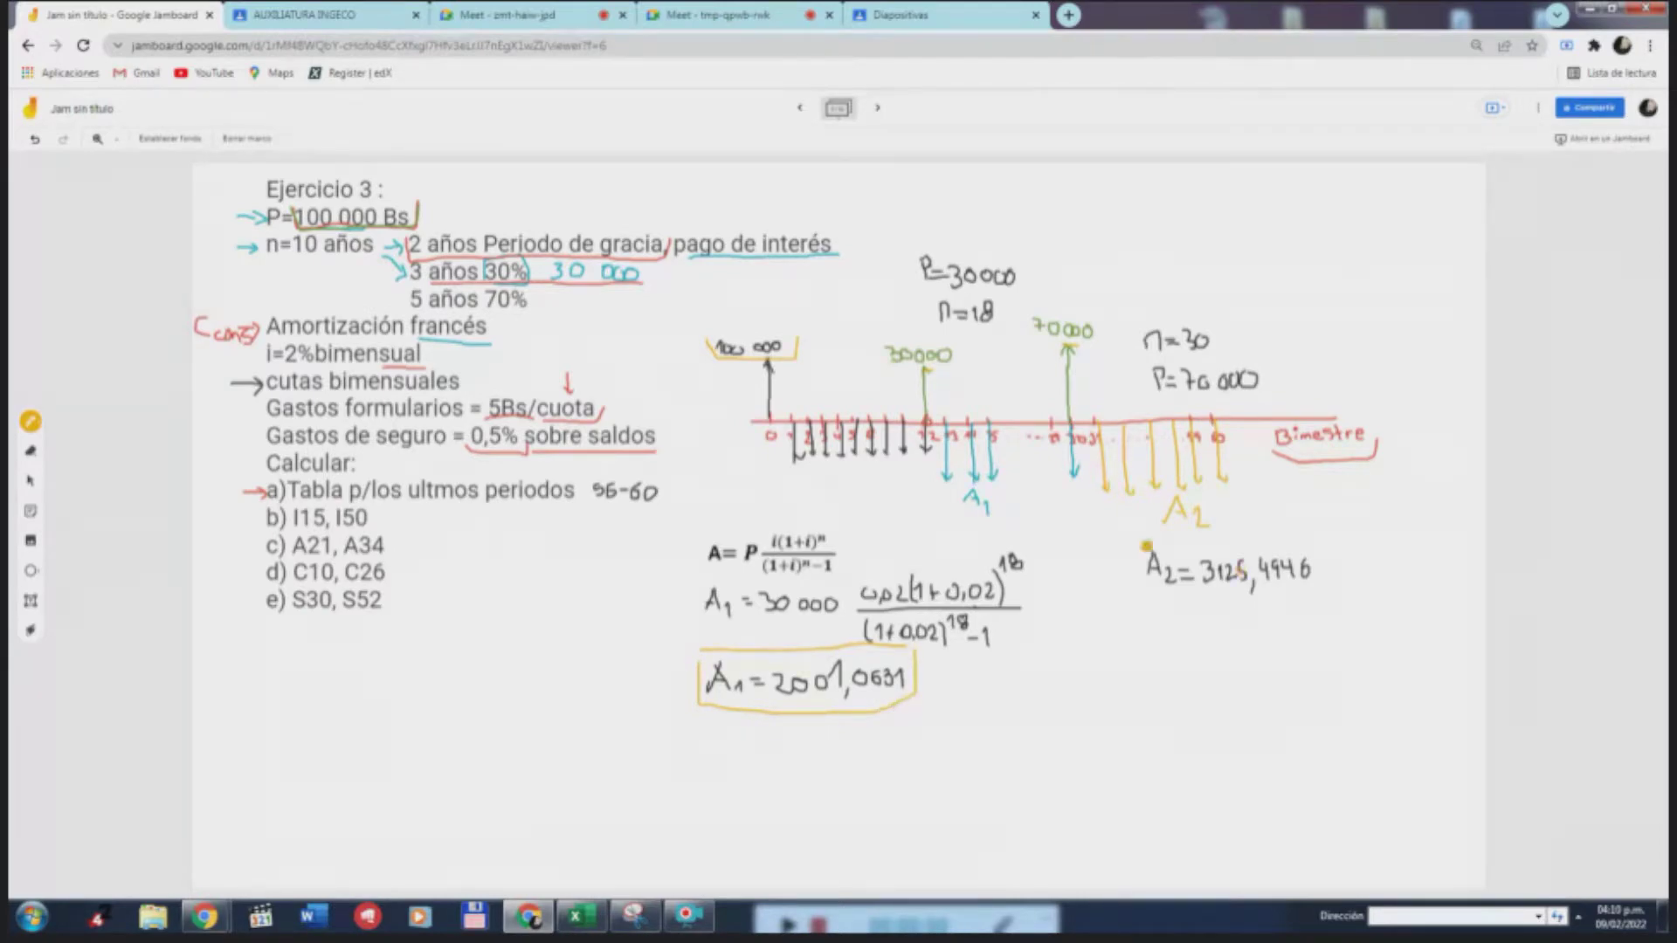
drag(1147, 546, 1303, 543)
mouse_move(1142, 562)
mouse_down()
mouse_move(1144, 601)
mouse_move(1323, 602)
mouse_move(1324, 545)
mouse_up()
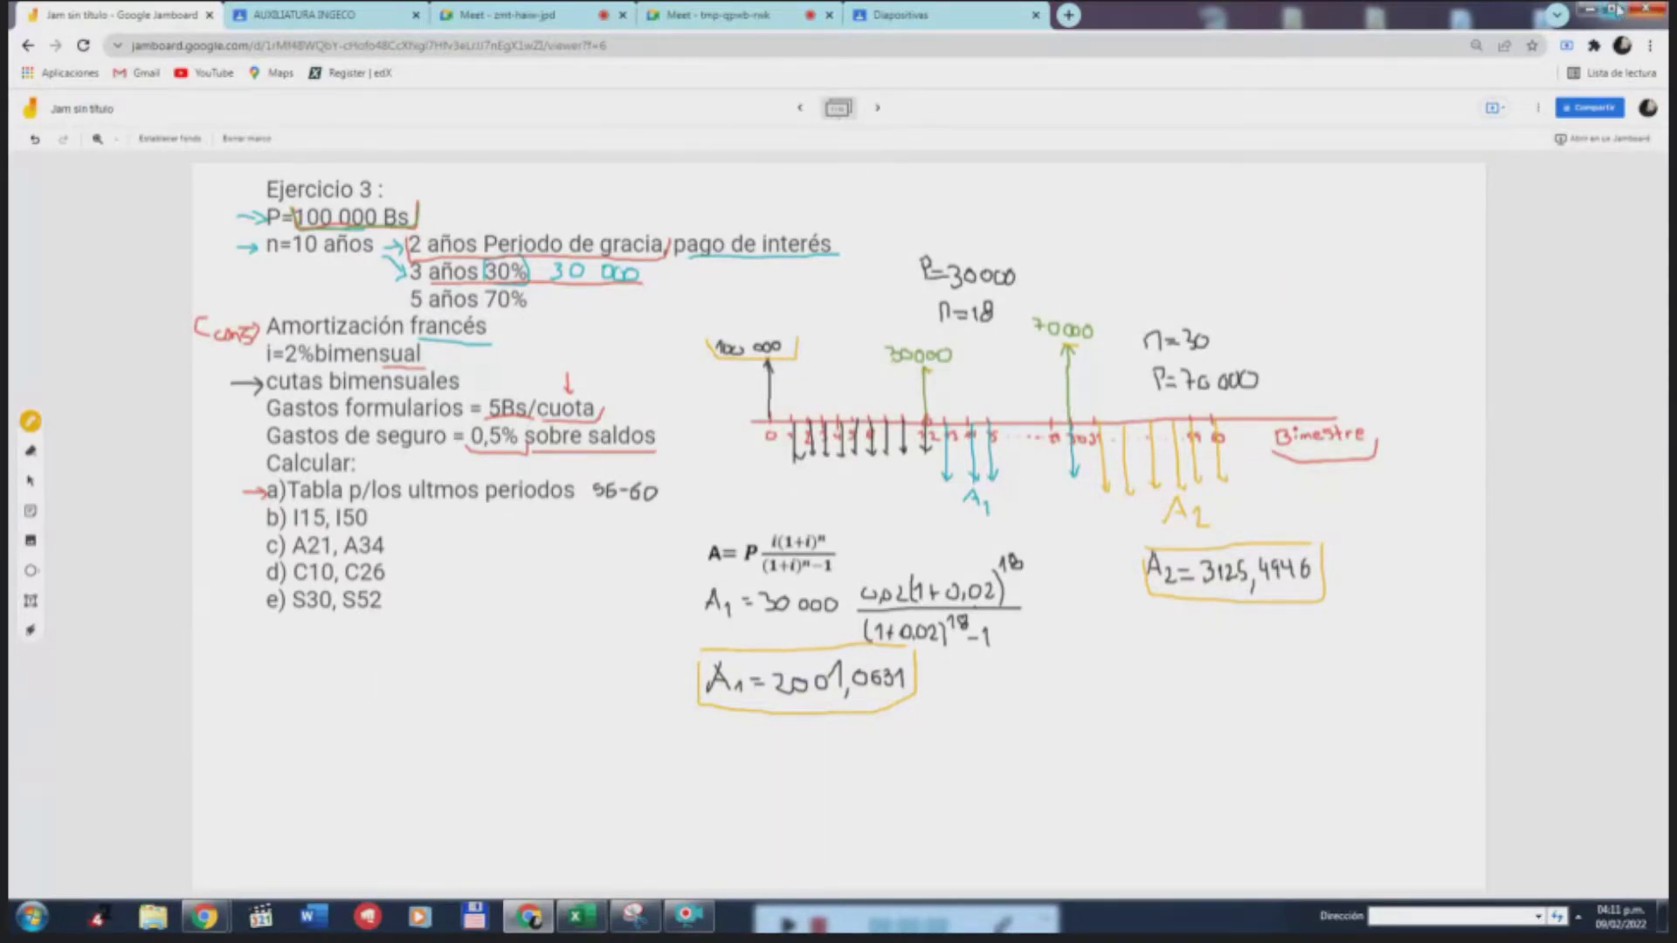
Switch to the Excel amortization workbook alongside the whiteboard and fill header cells B2:H2 with yellow
click(1614, 9)
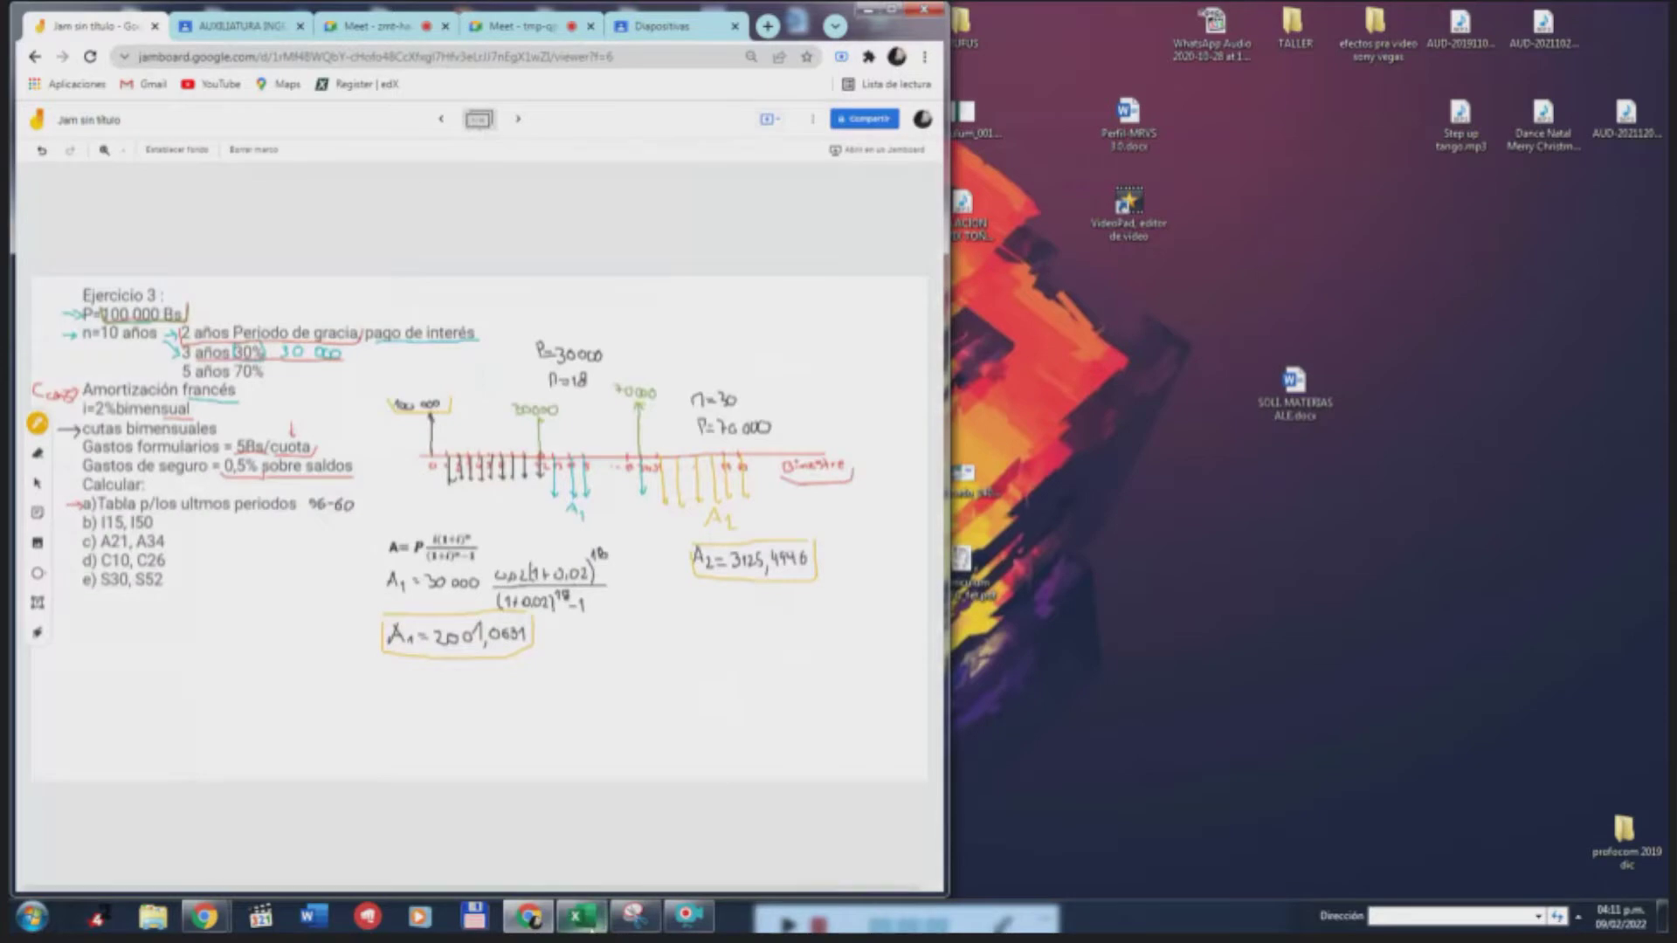
scroll(1318, 209, up, 2)
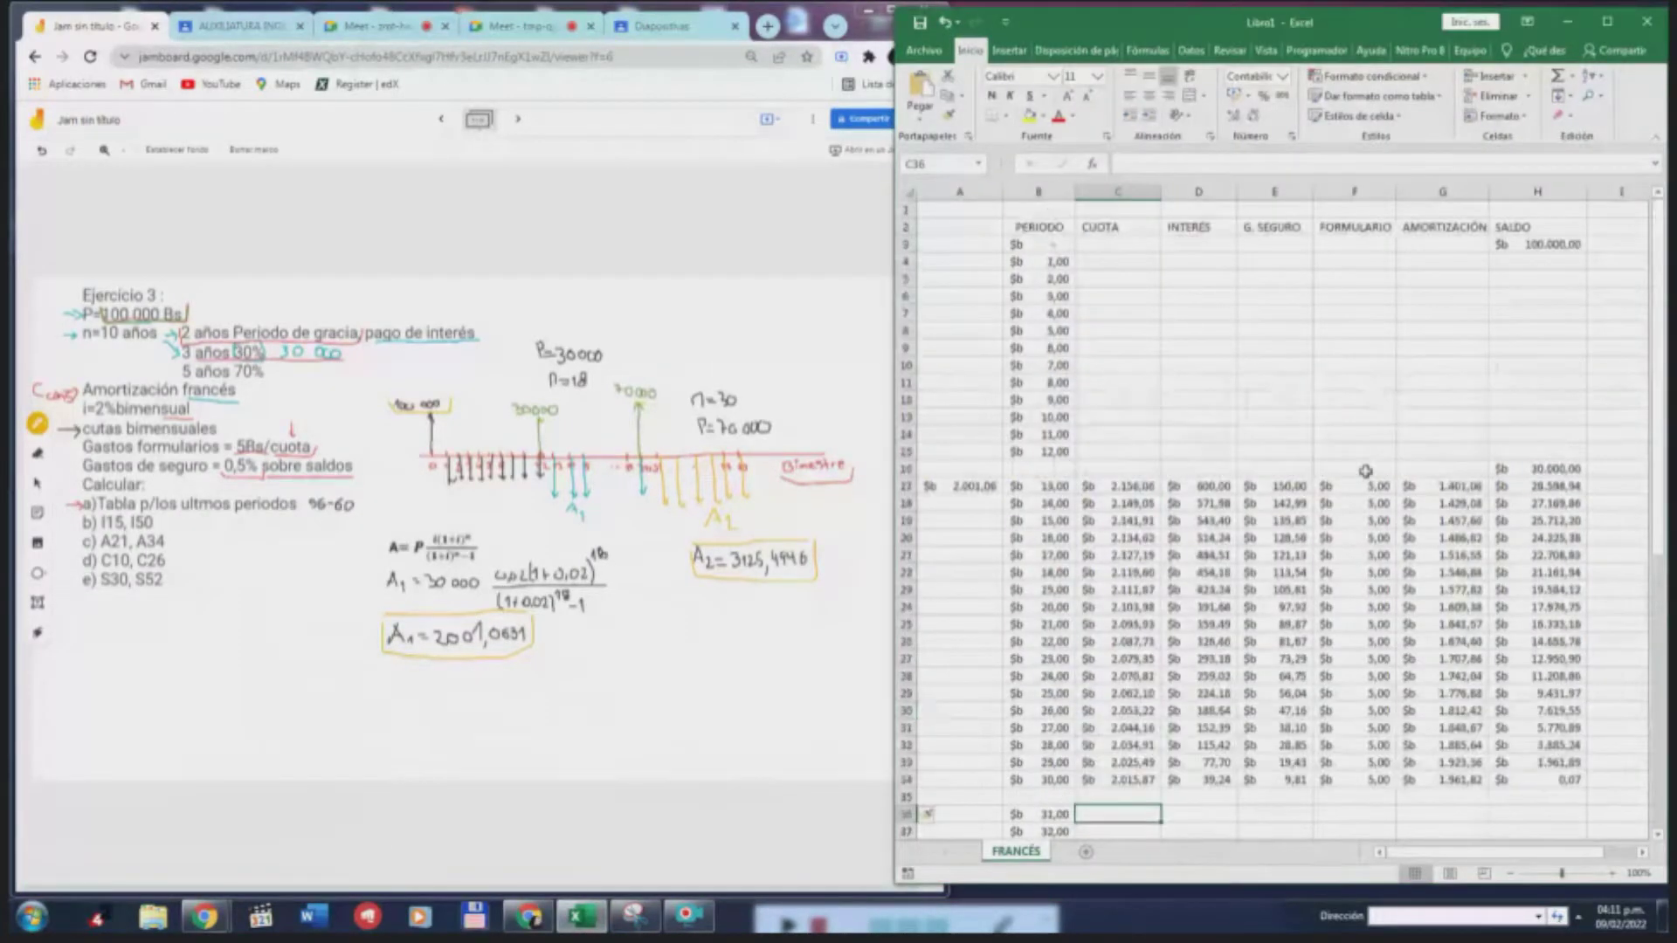
drag(1038, 227, 1537, 229)
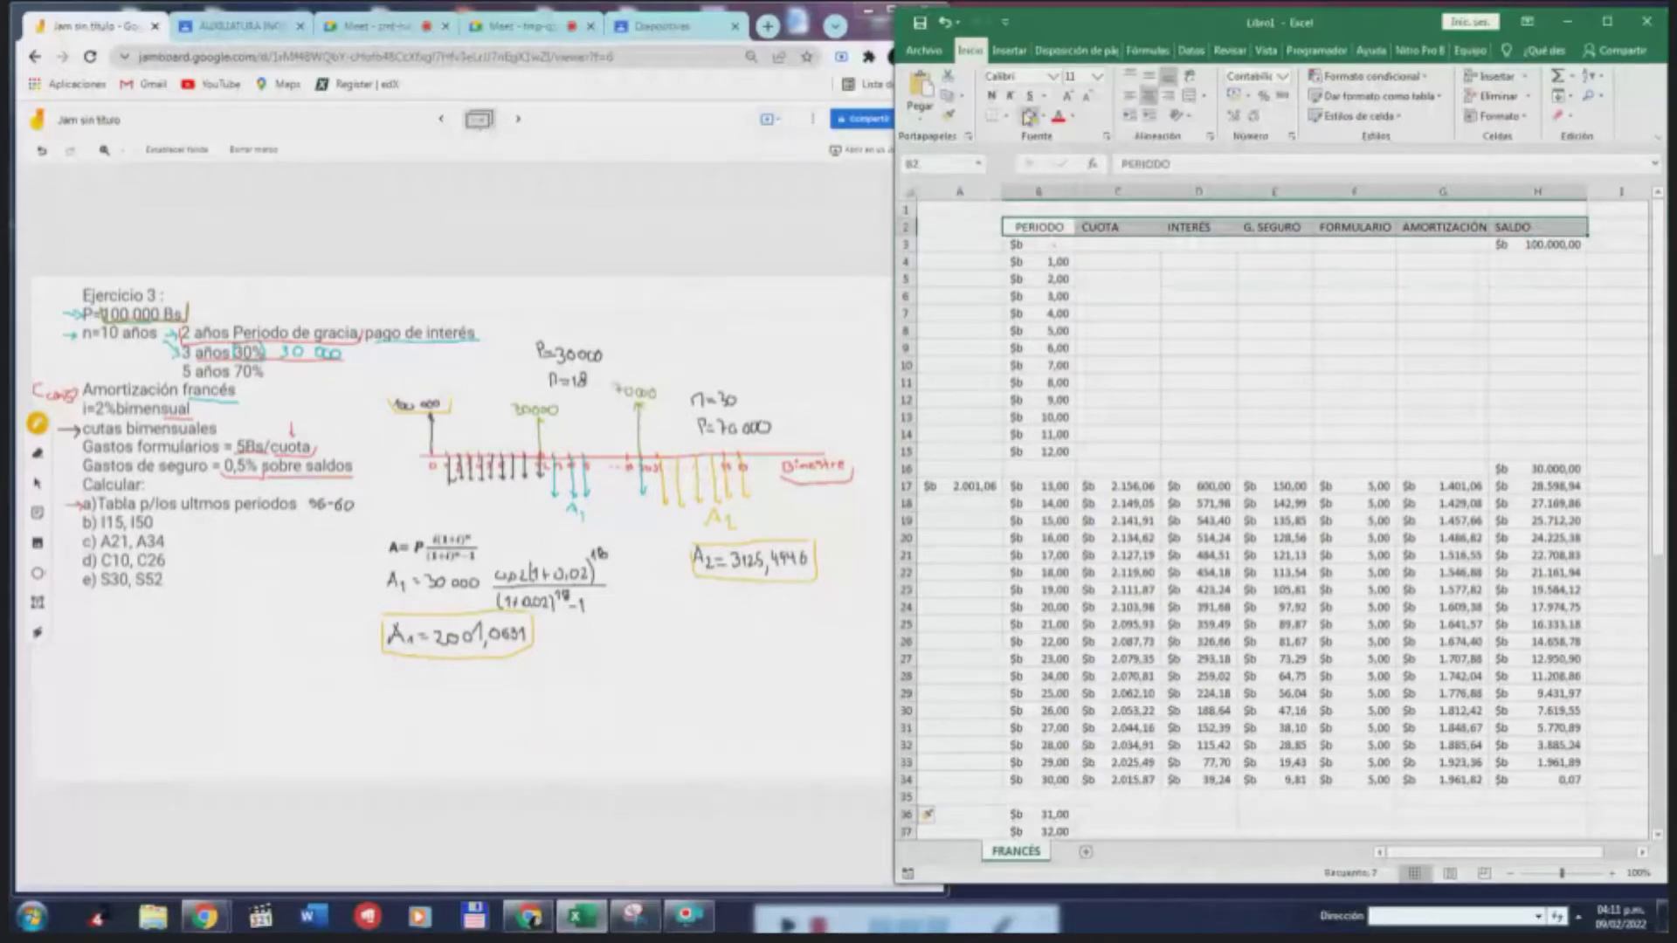
click(1030, 116)
click(1538, 347)
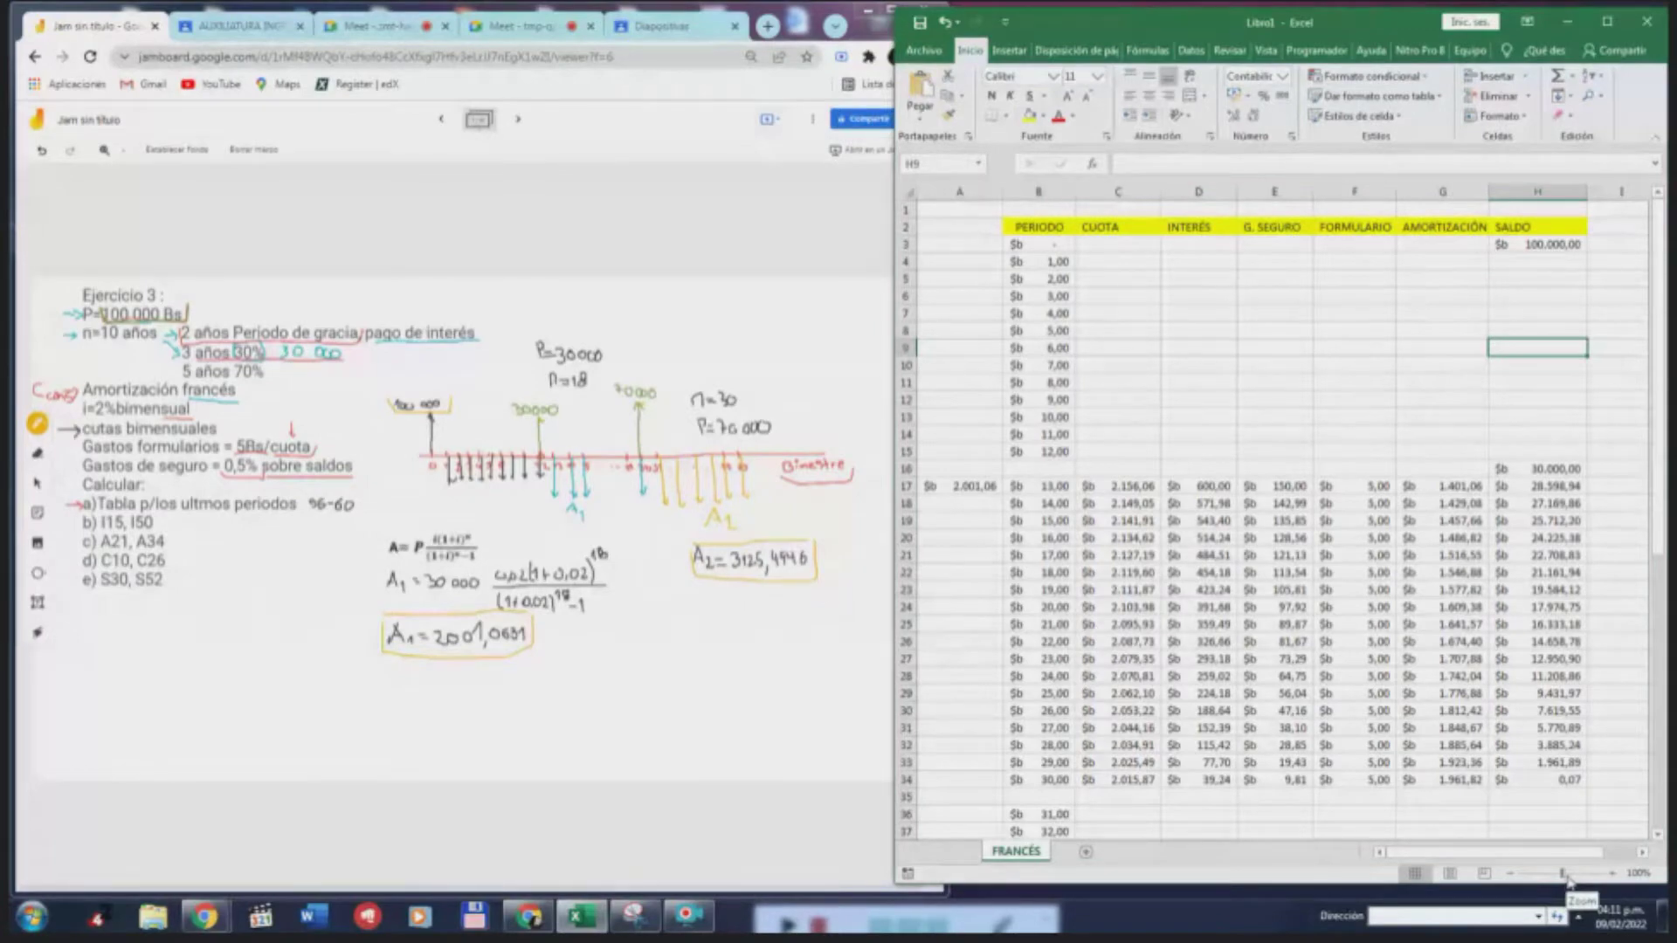
Zoom the sheet to 136% and arrange a wider Excel window beside the whiteboard, with the columns from PERIODO to SALDO in view
click(1568, 874)
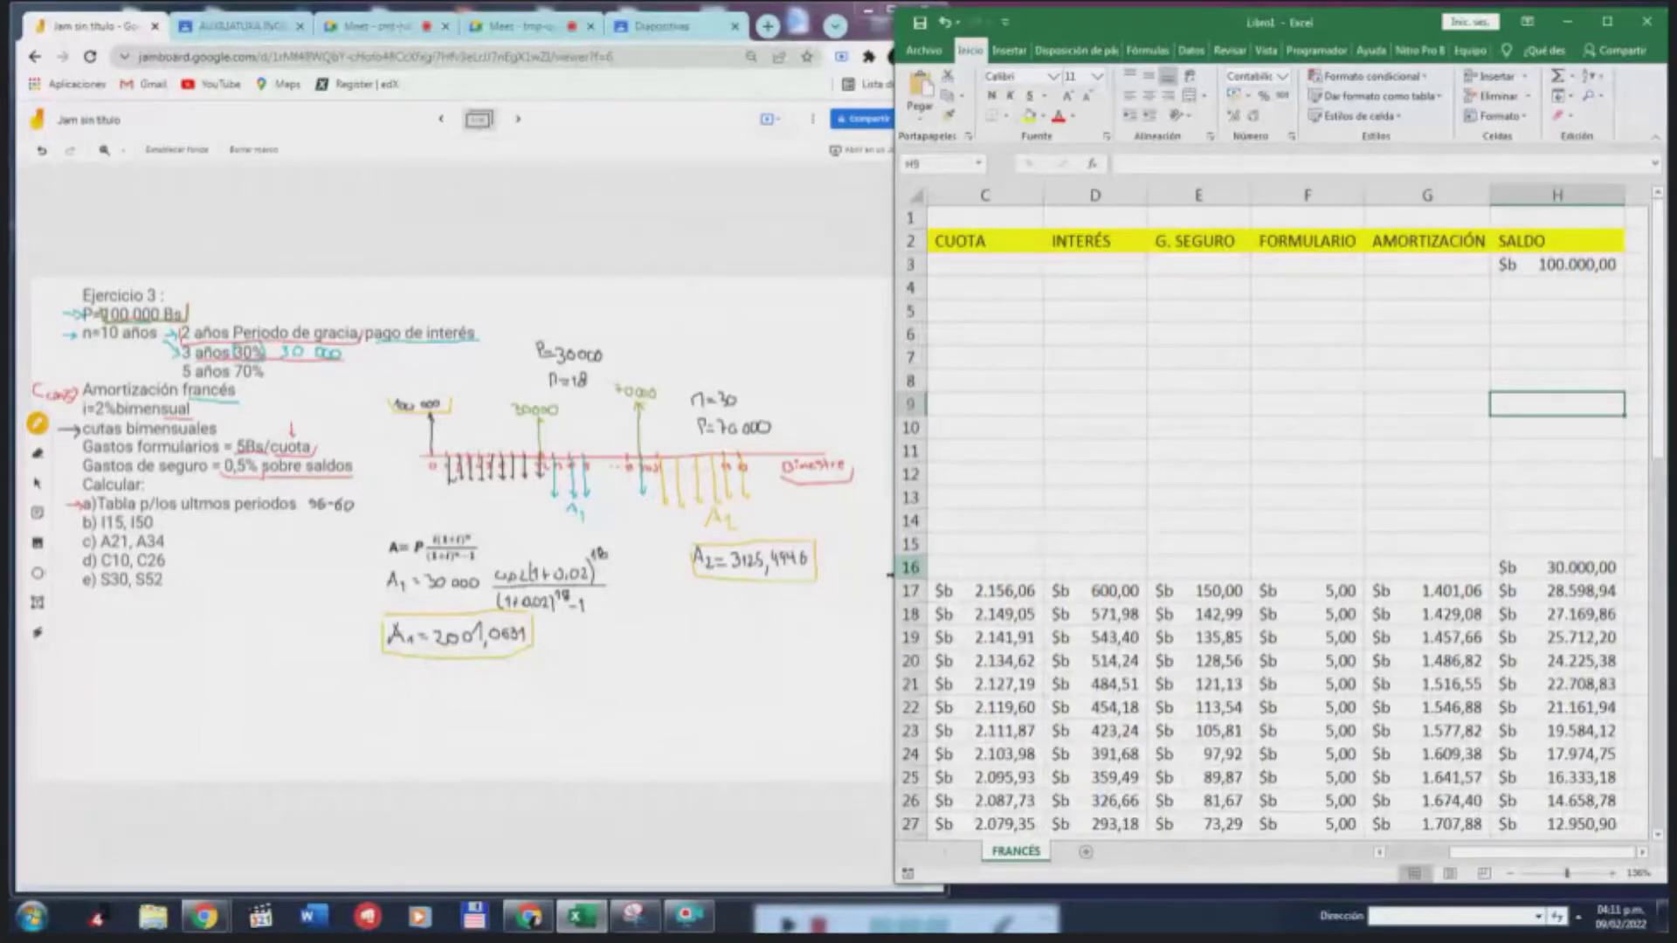
click(889, 519)
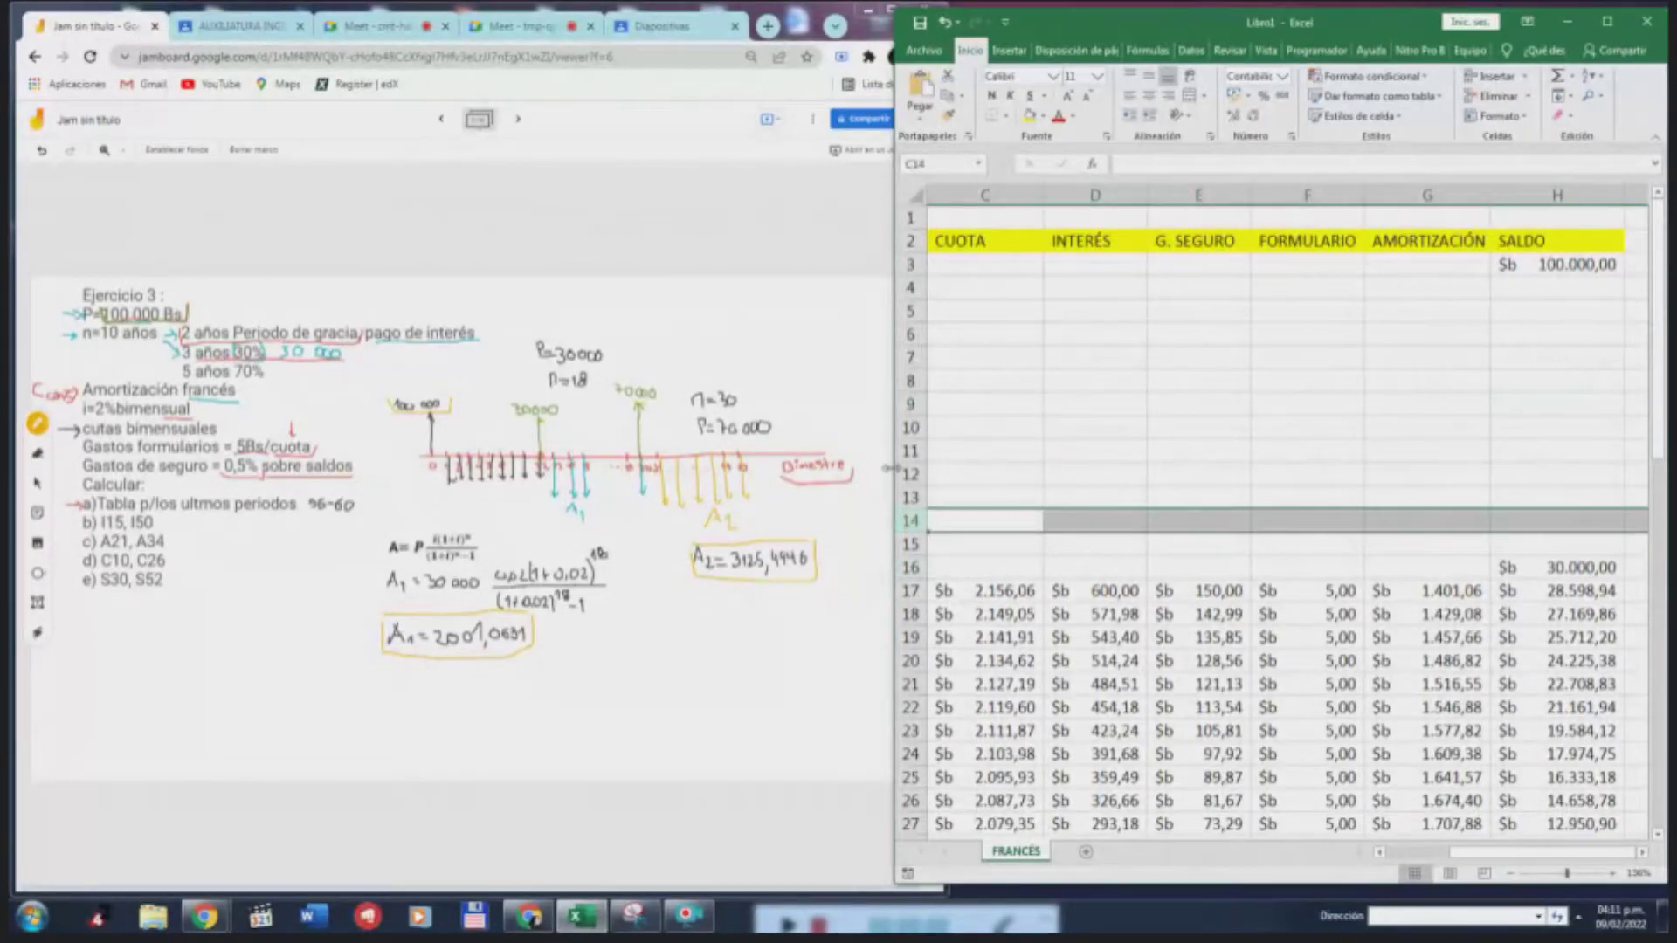
drag(891, 472, 819, 471)
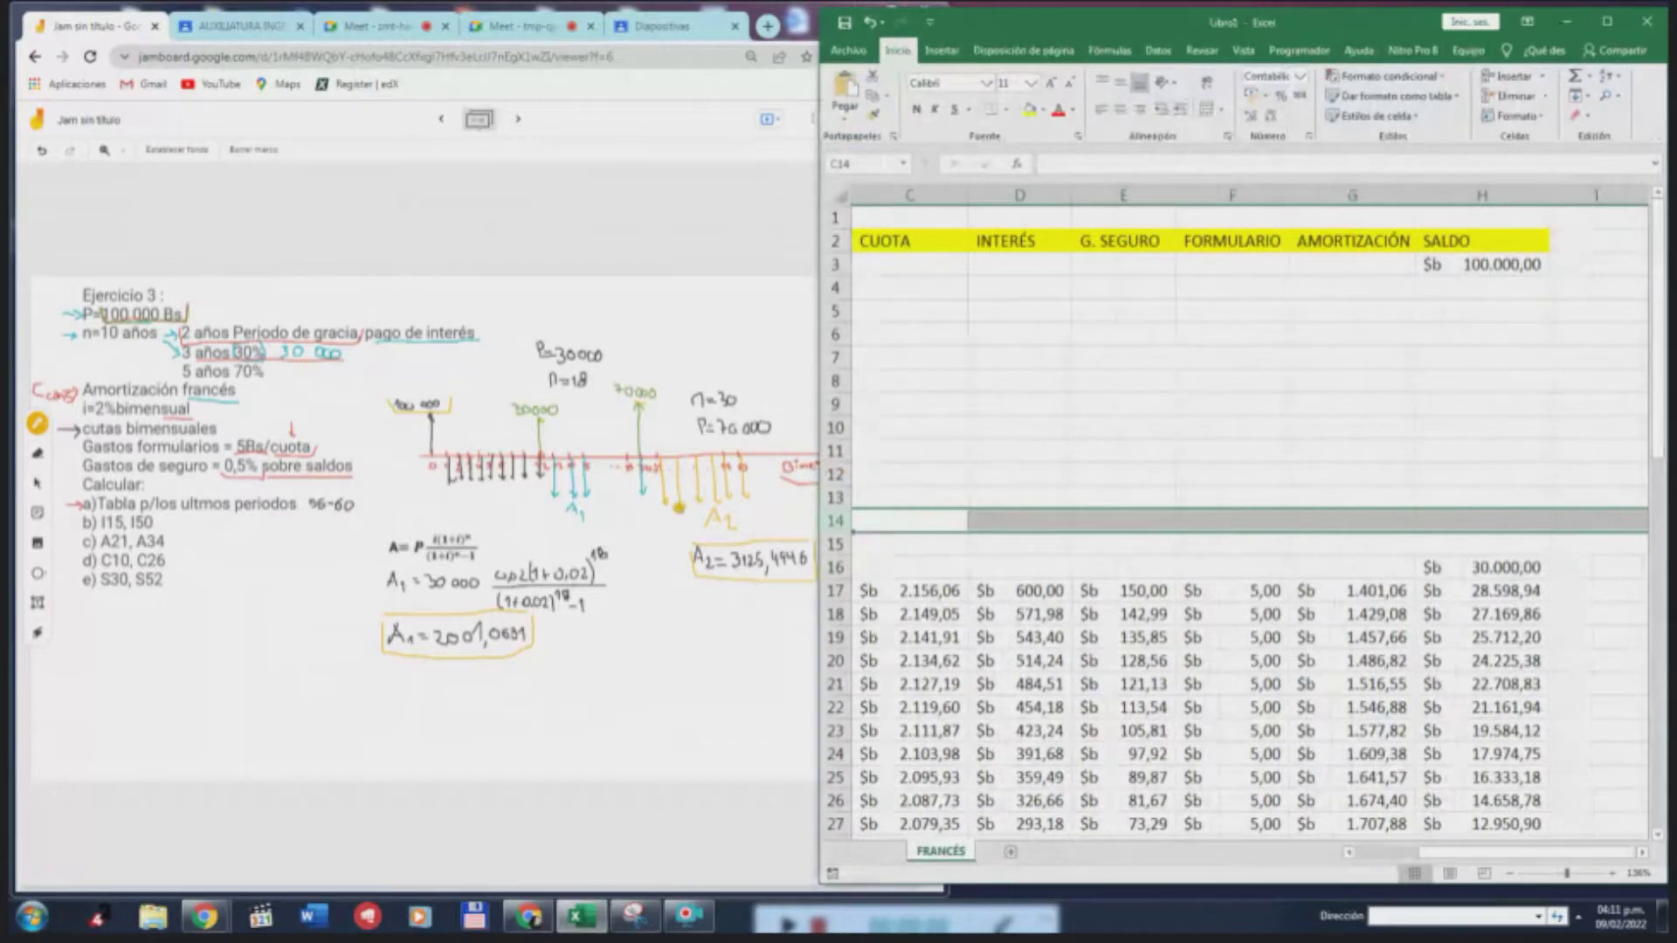
click(787, 25)
drag(788, 25, 507, 27)
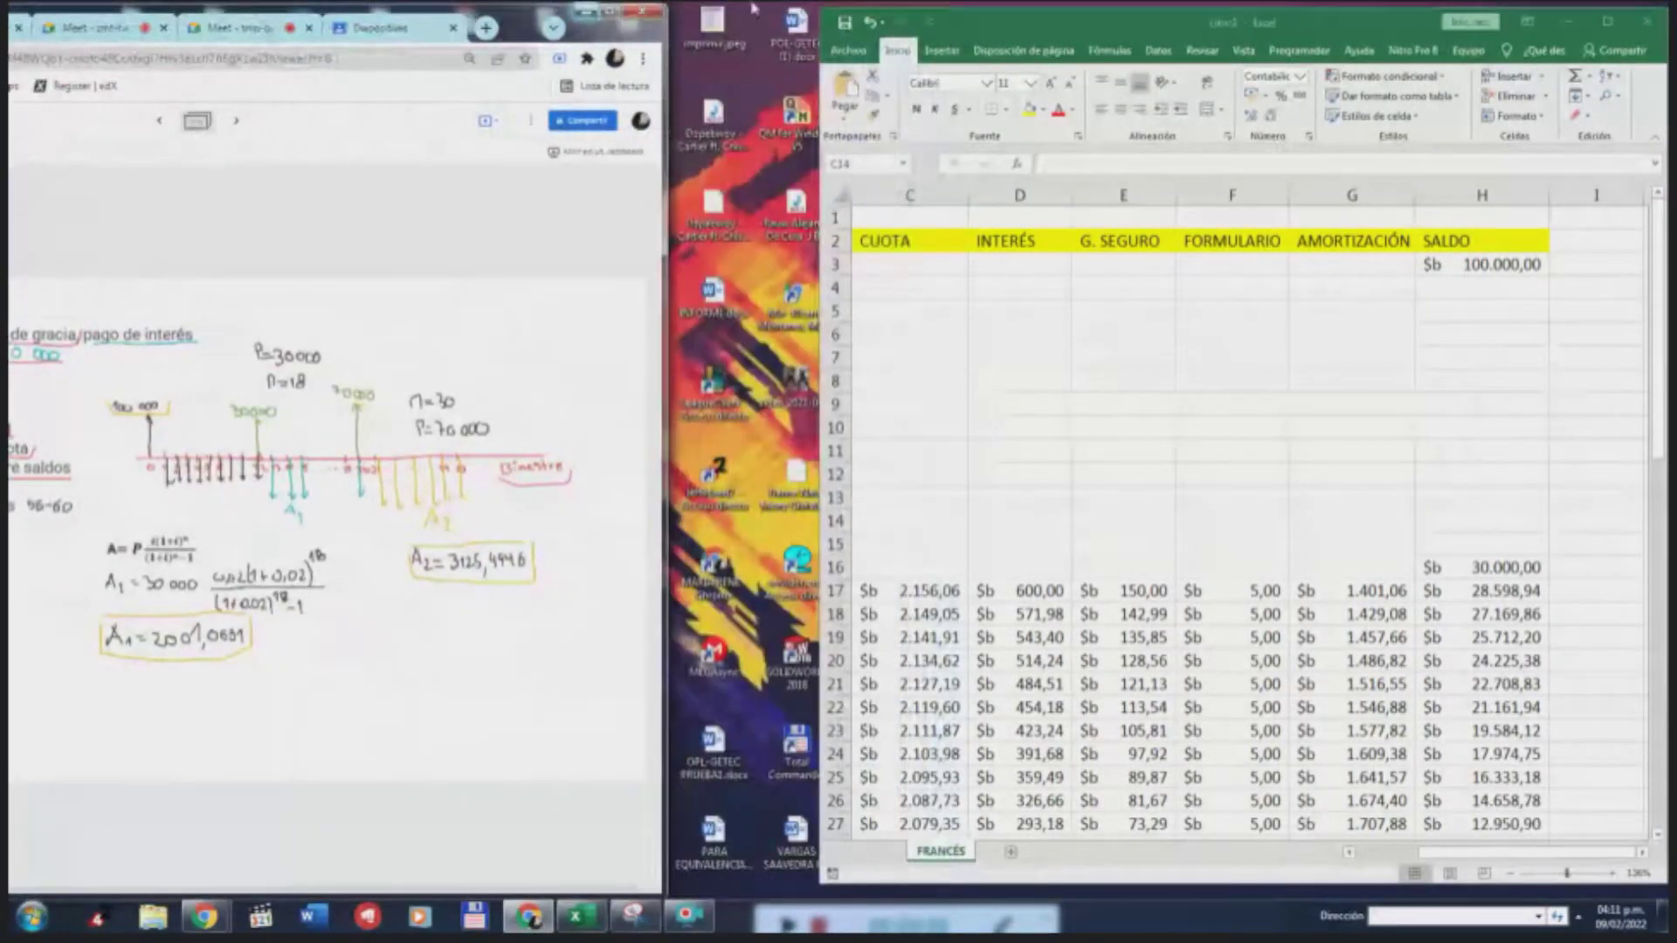
drag(832, 875, 650, 887)
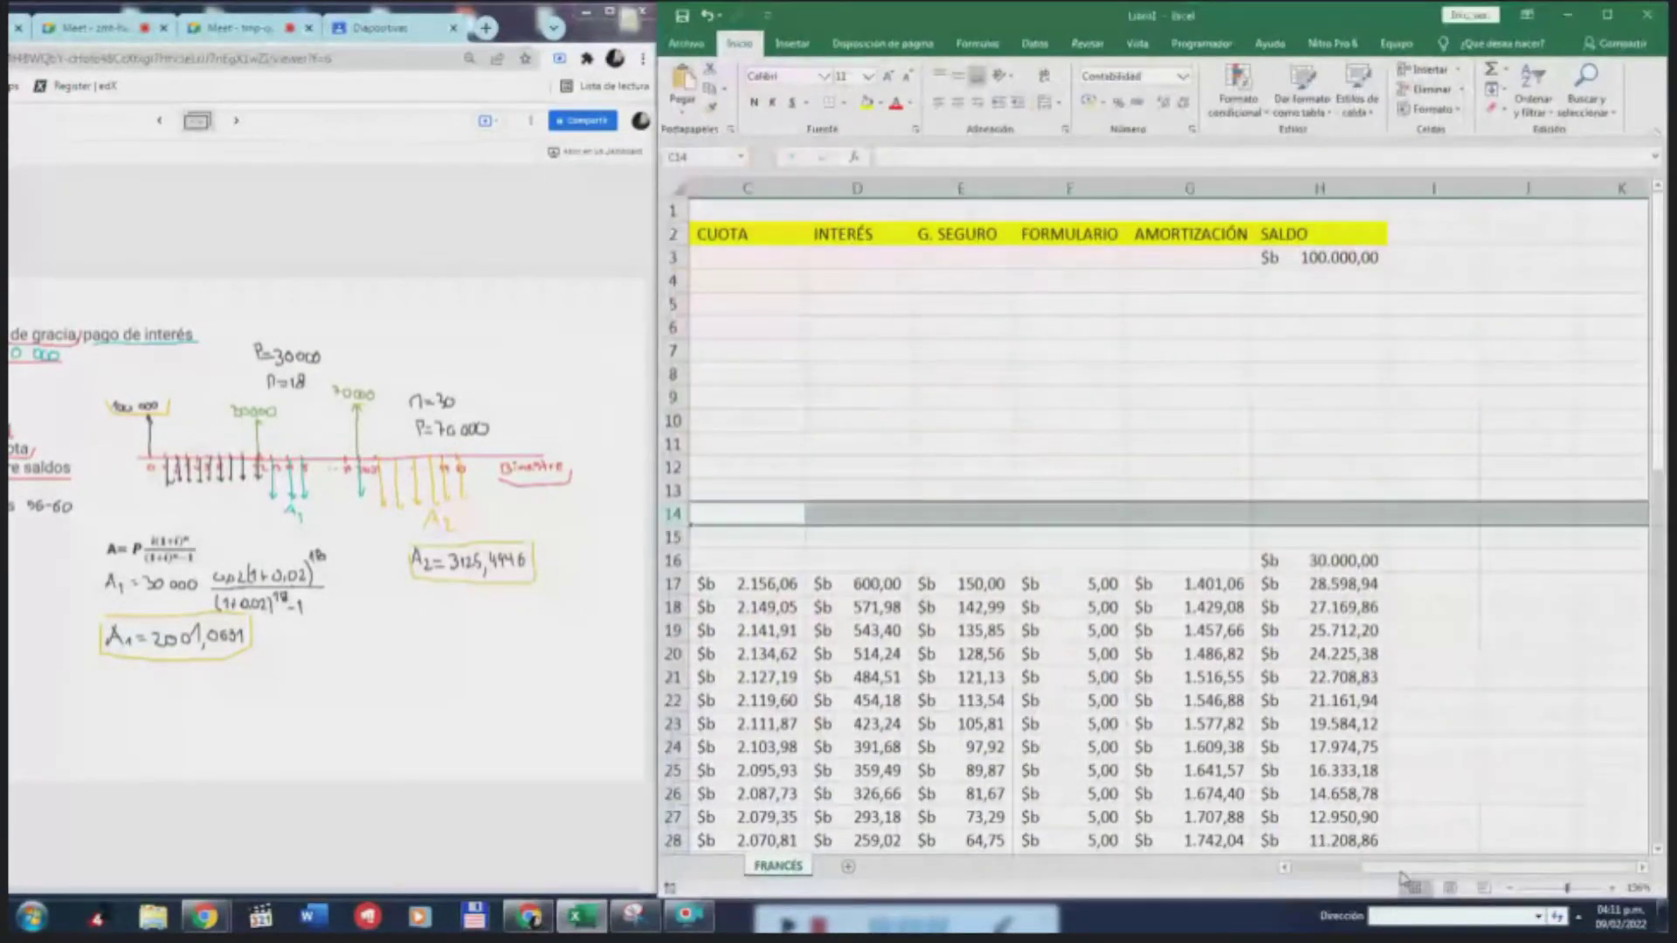
drag(1408, 873, 1329, 880)
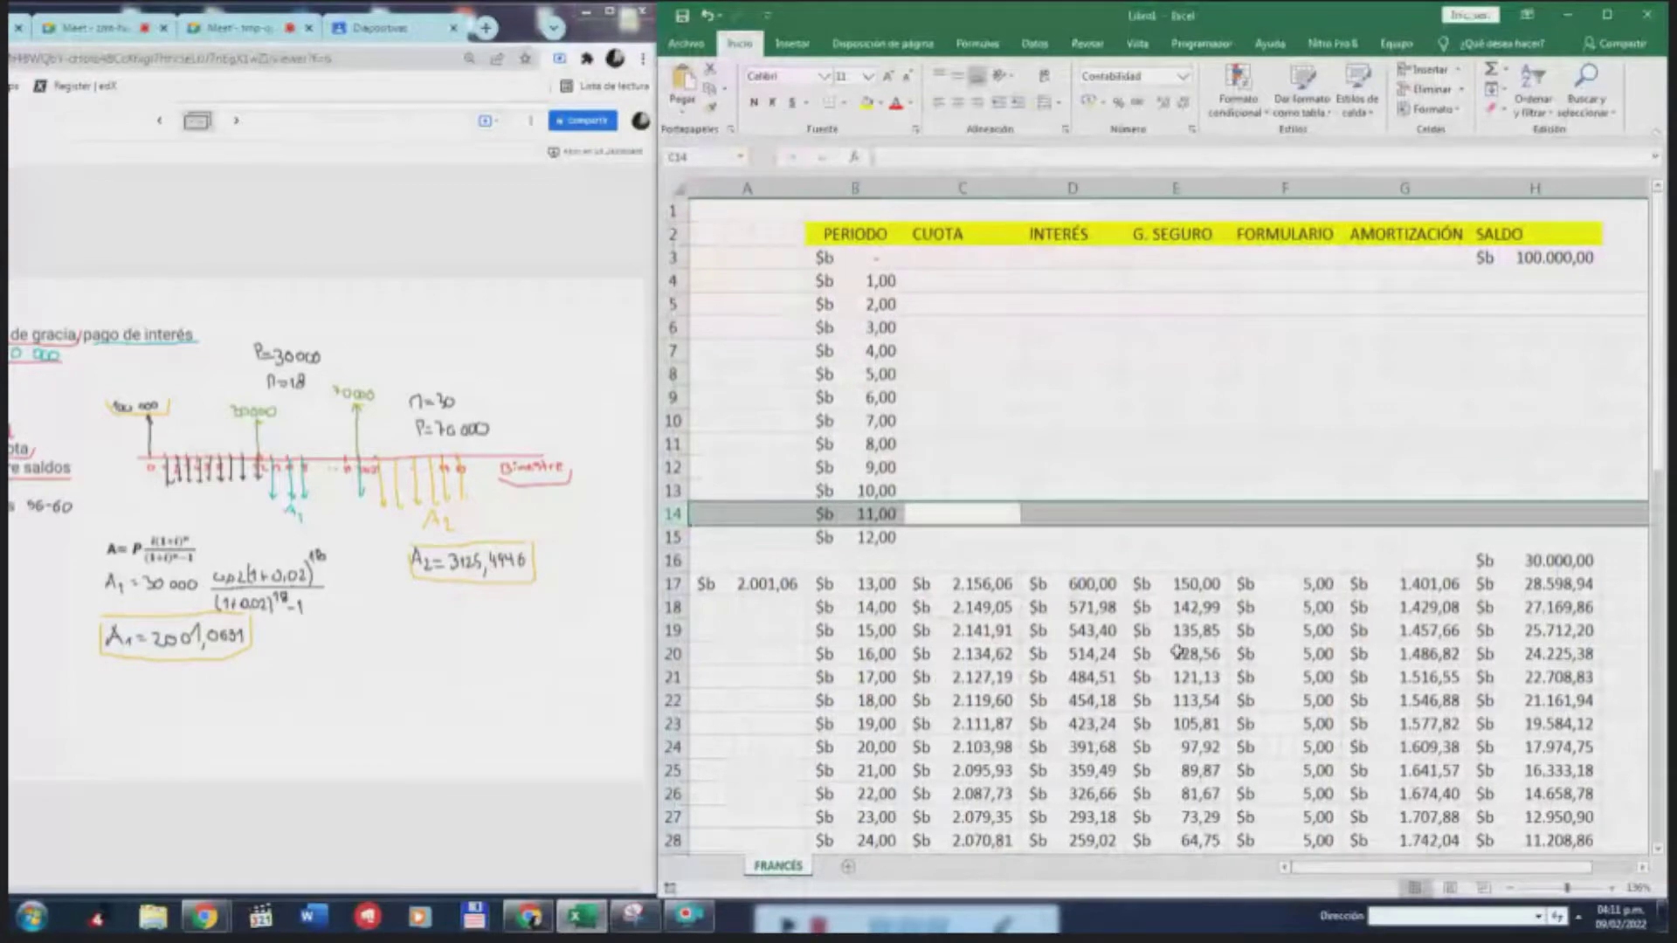
click(1380, 469)
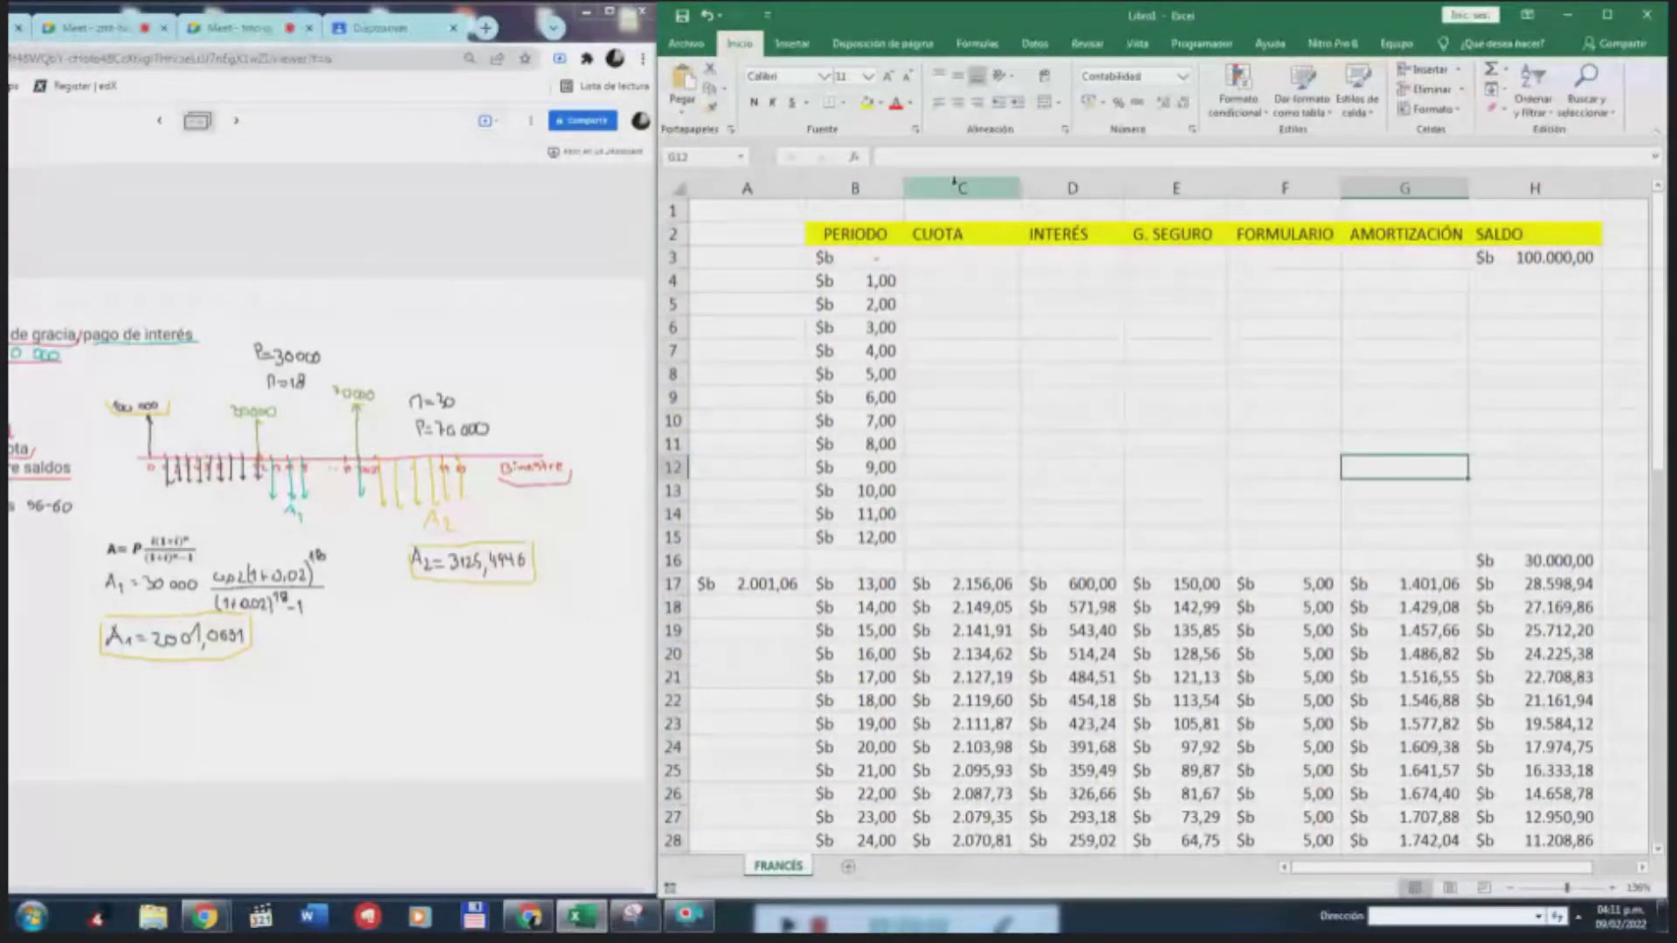
Format the PERIODO column as numbers with no decimal places
click(869, 234)
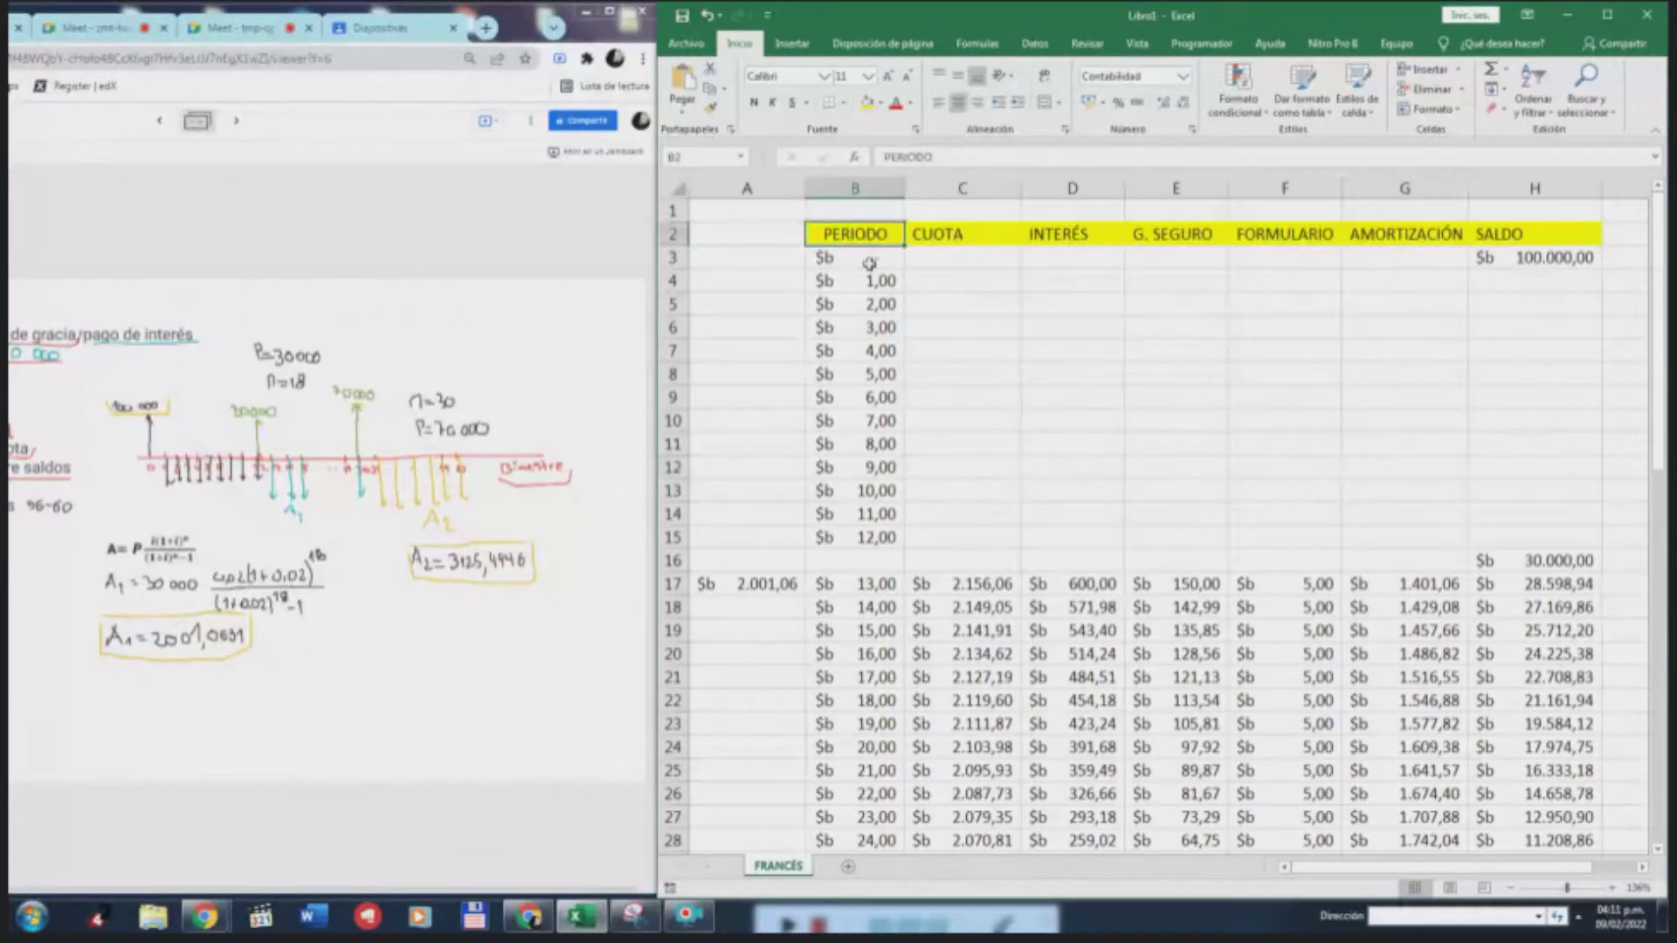
click(855, 188)
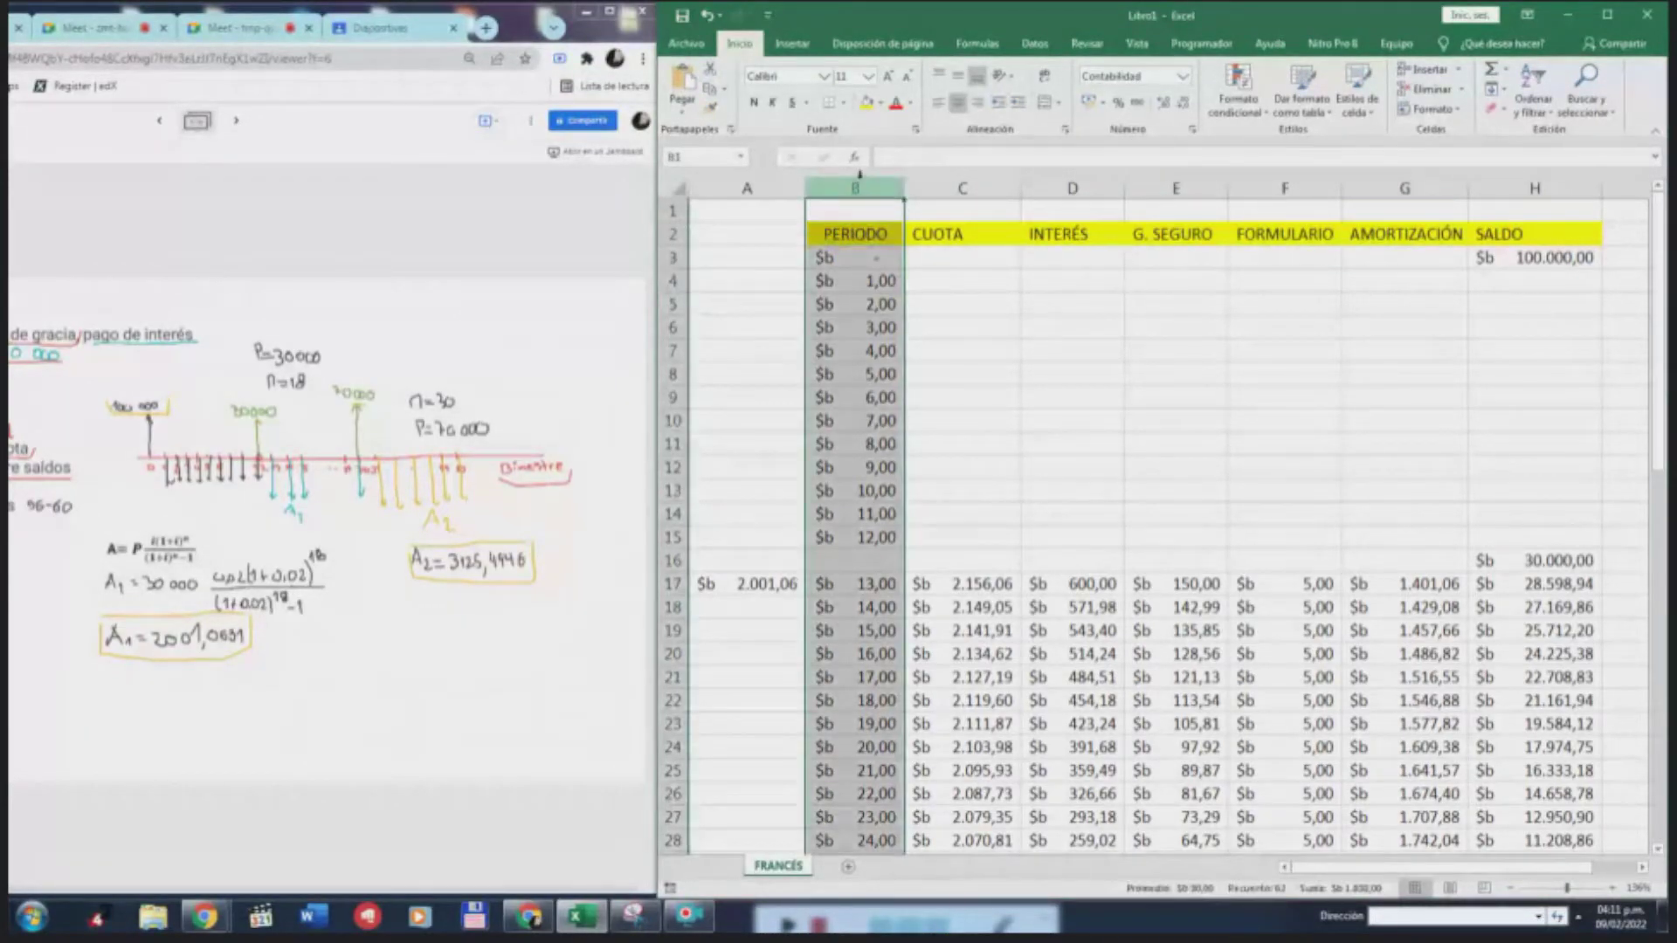
click(1183, 78)
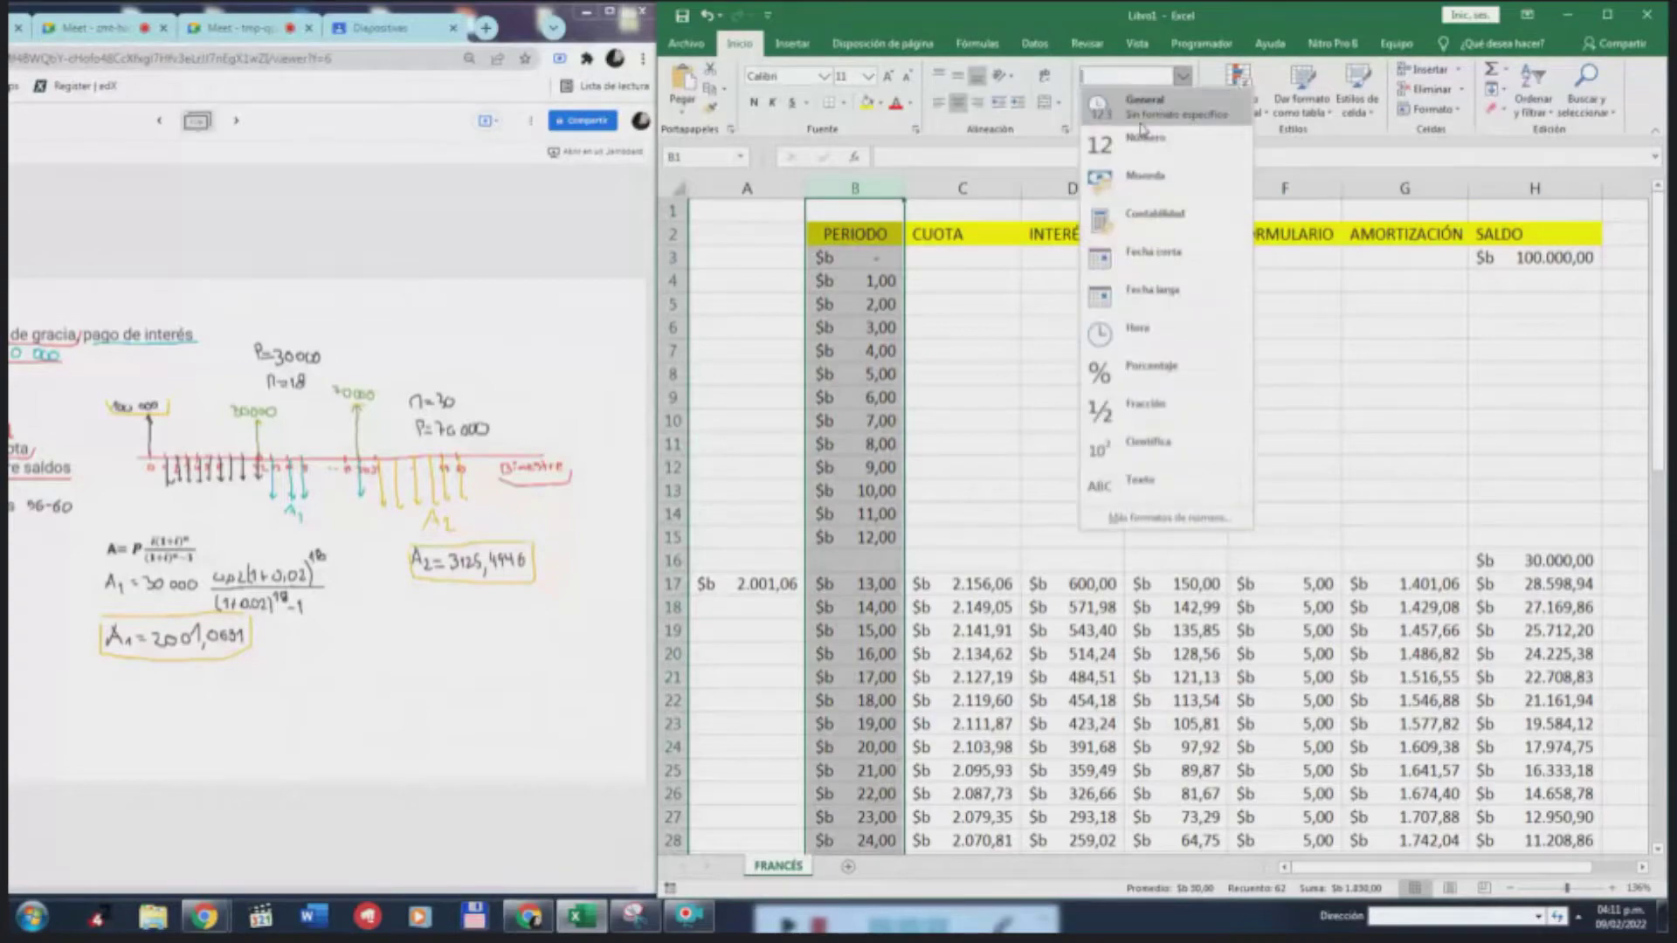
click(1136, 170)
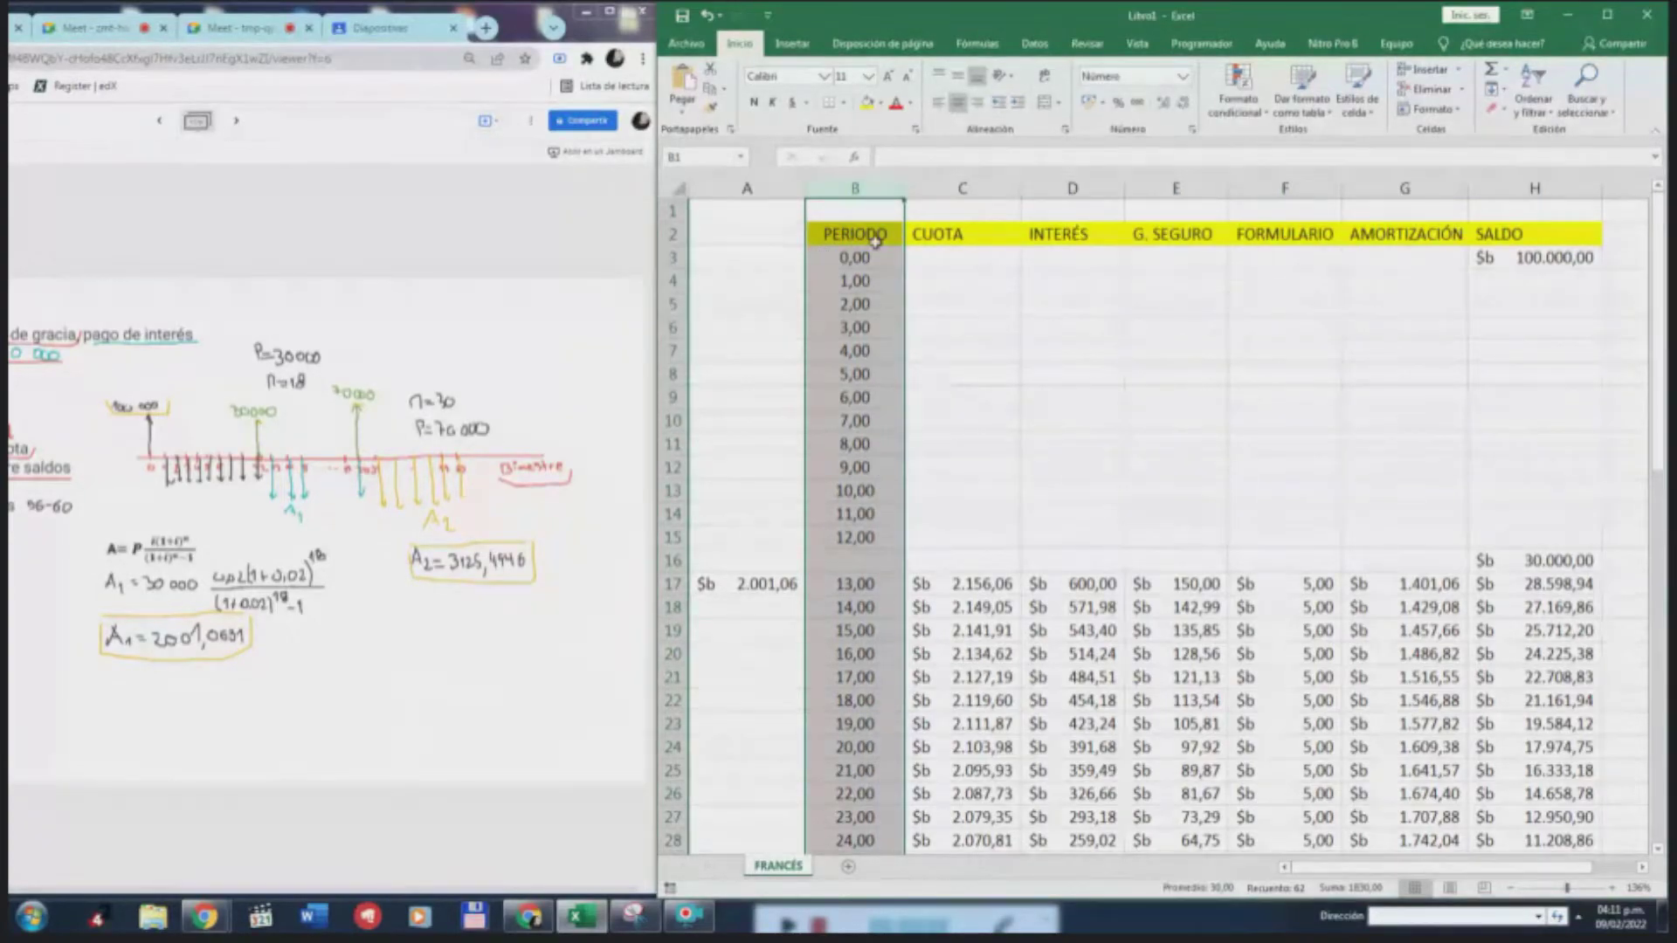
click(1165, 105)
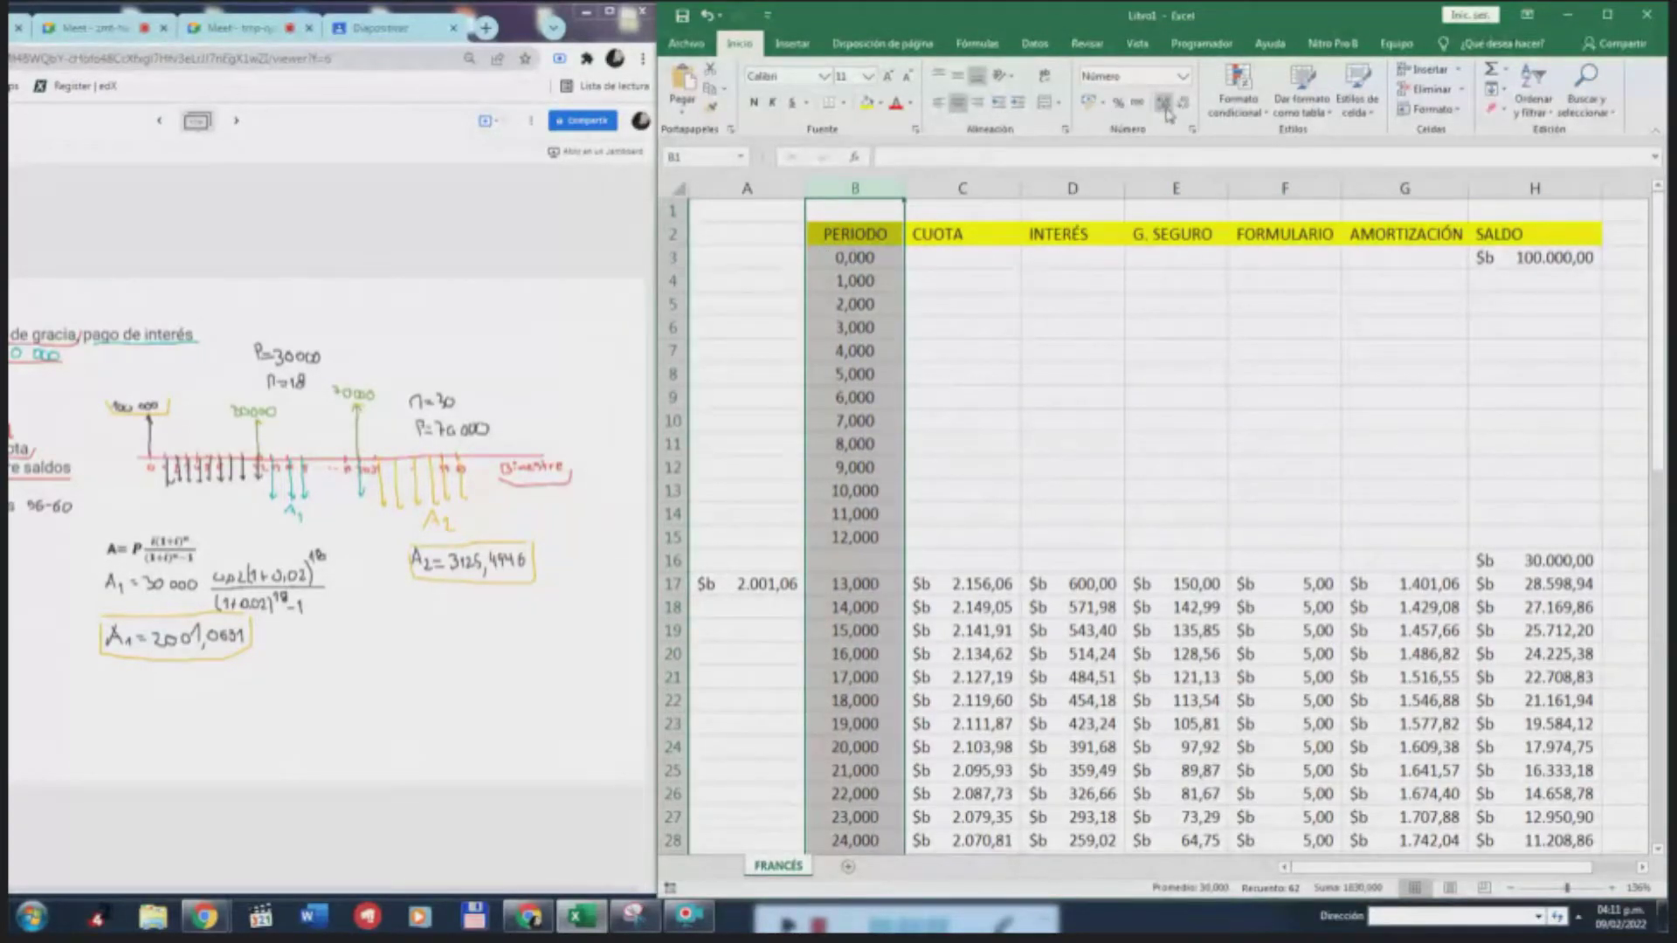
click(1183, 105)
click(1183, 105)
click(1183, 105)
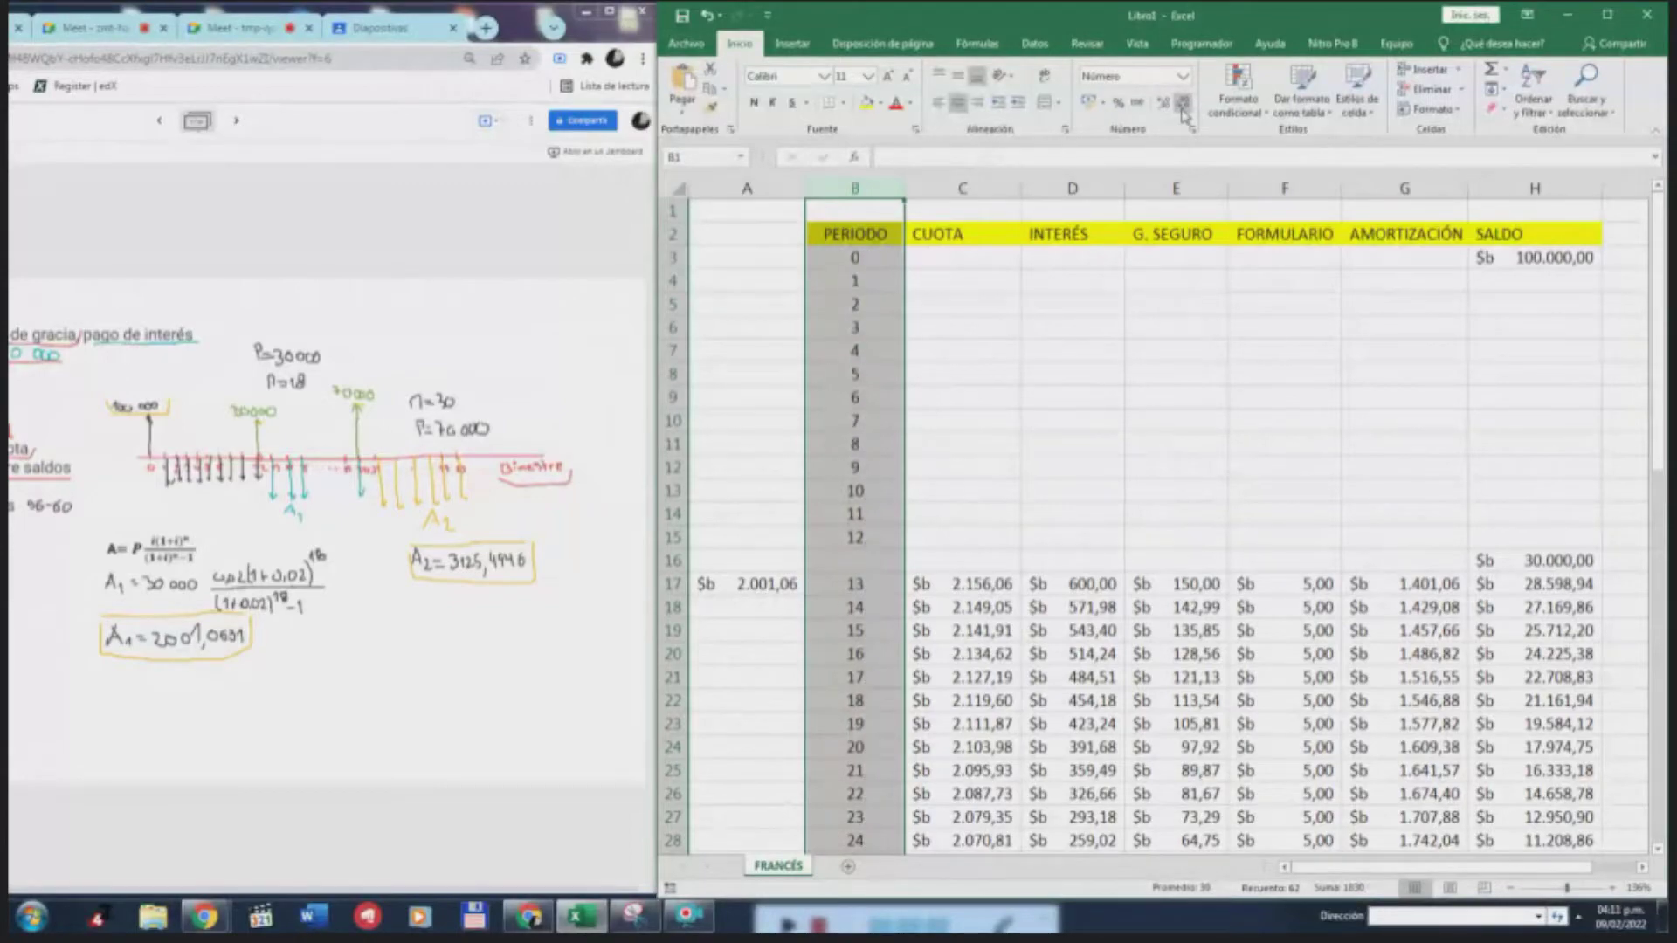
click(951, 403)
Enter the formula =H3*2% in cell C4 as the CUOTA for period 1
click(861, 257)
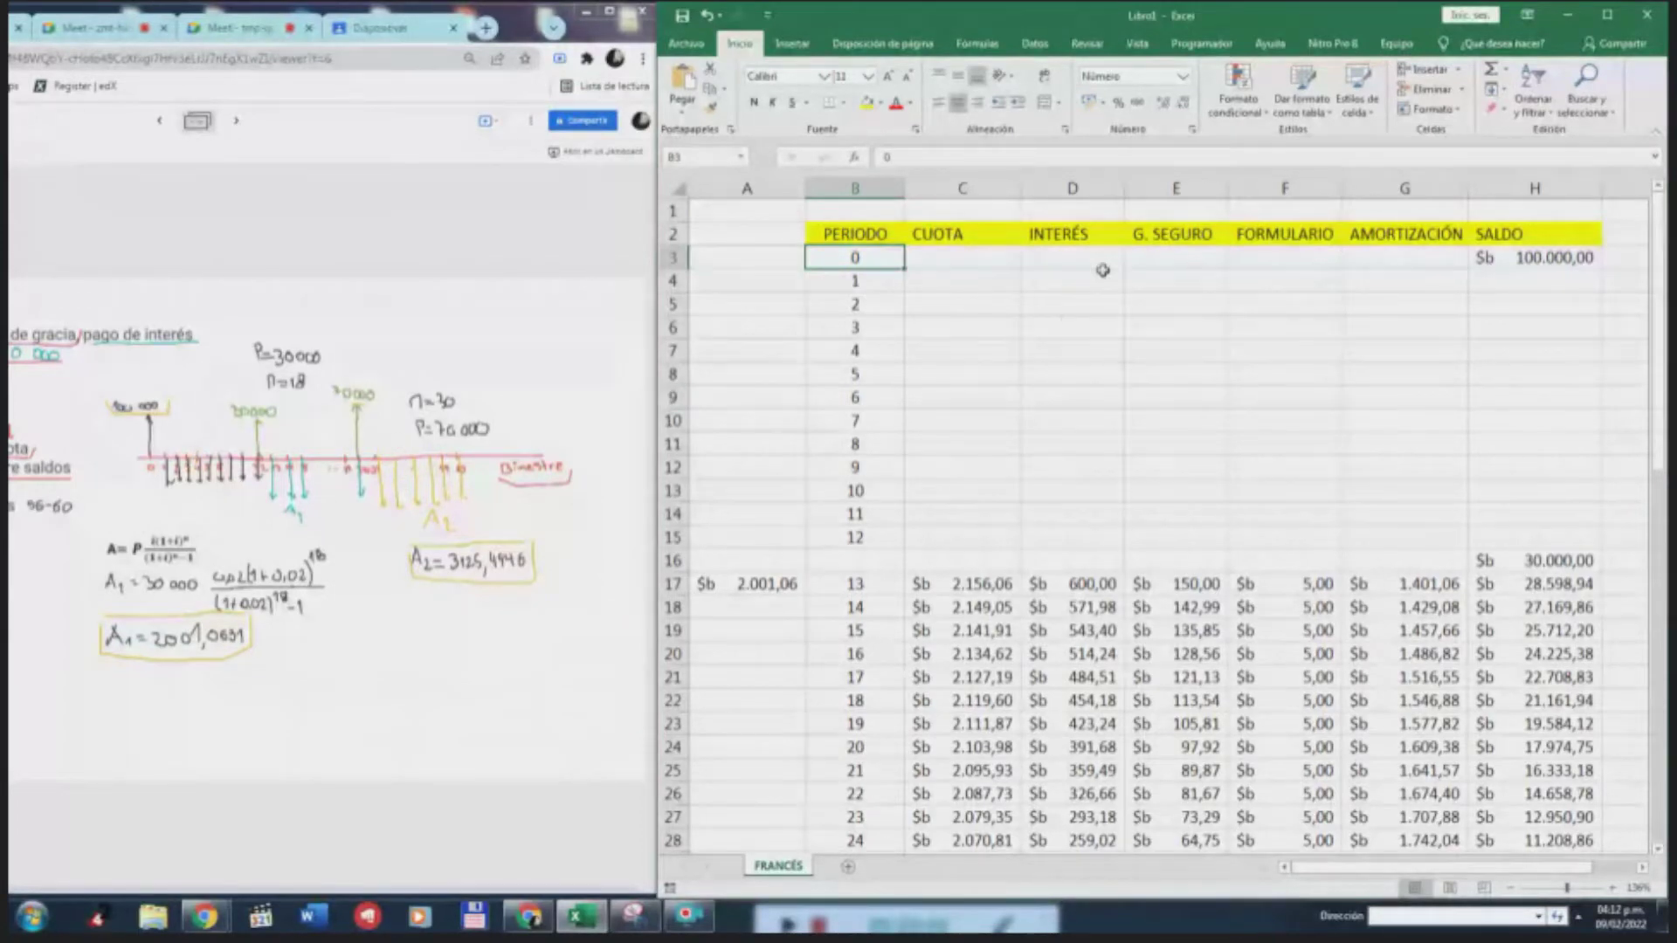
click(952, 282)
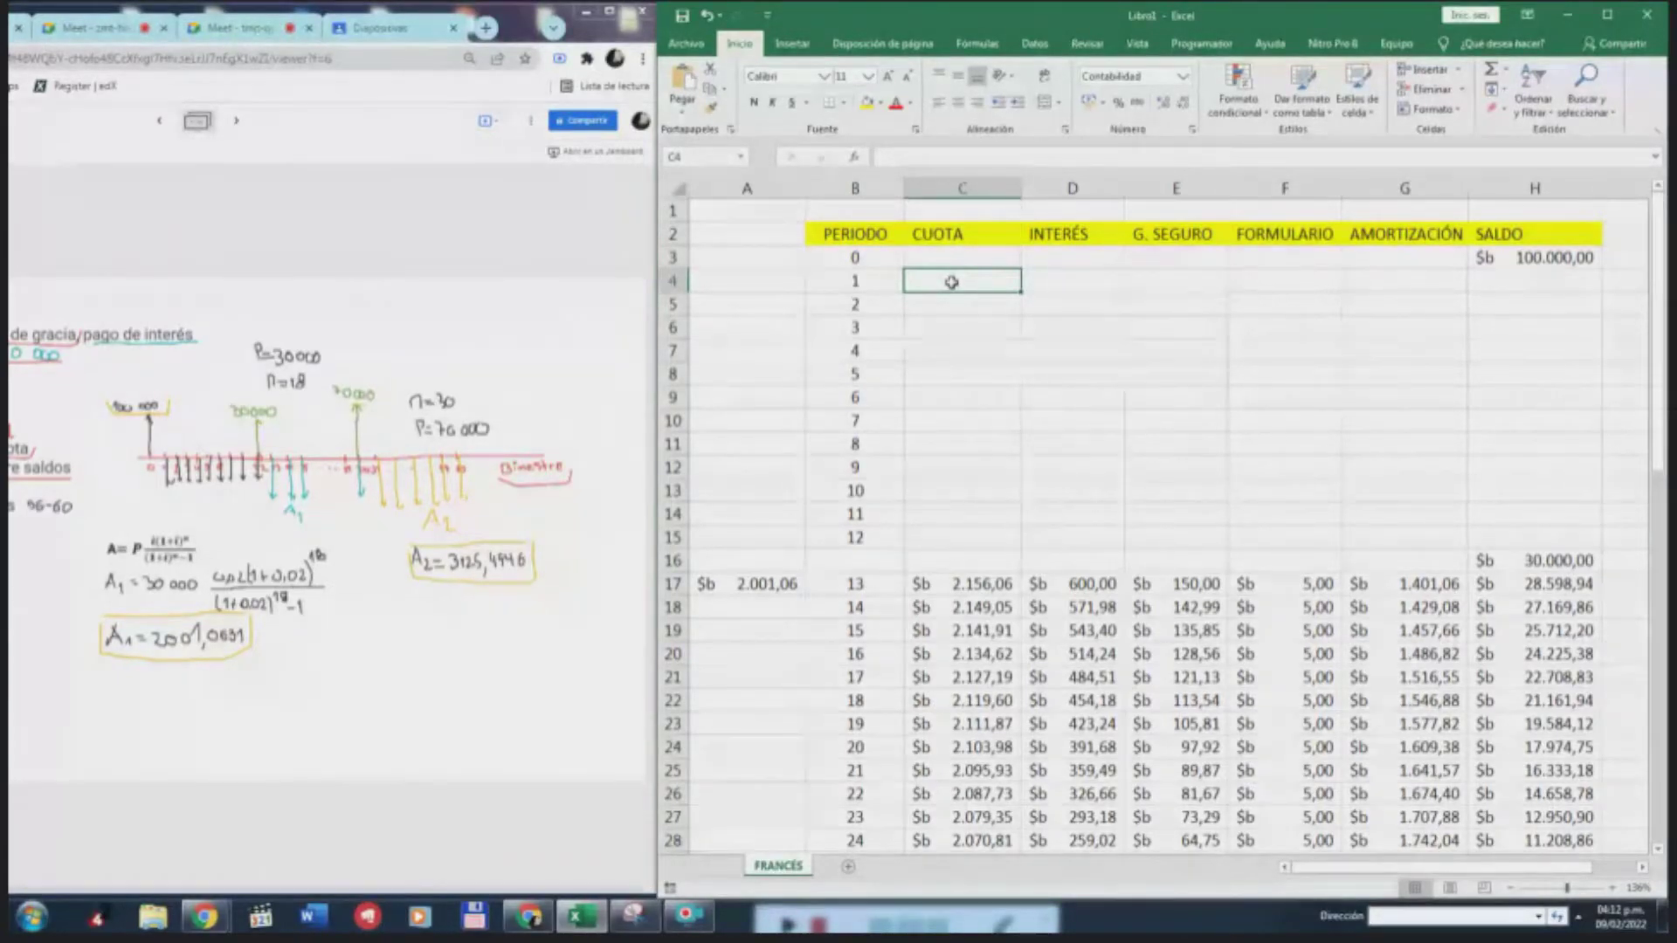
text(=)
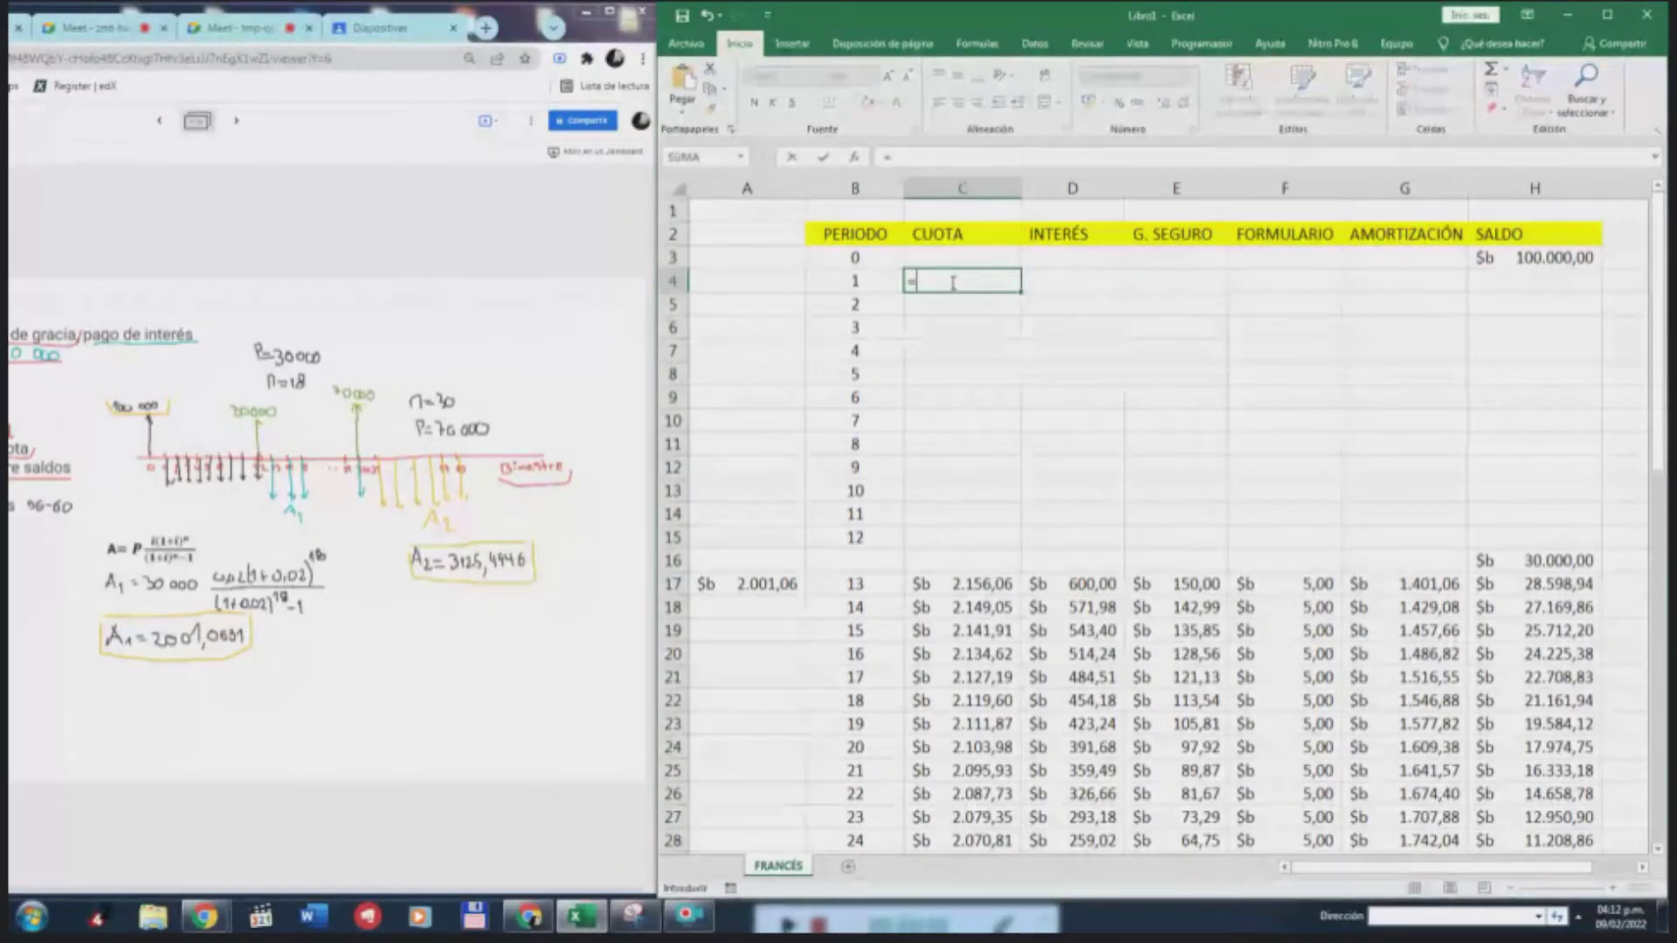
click(1557, 257)
text(*)
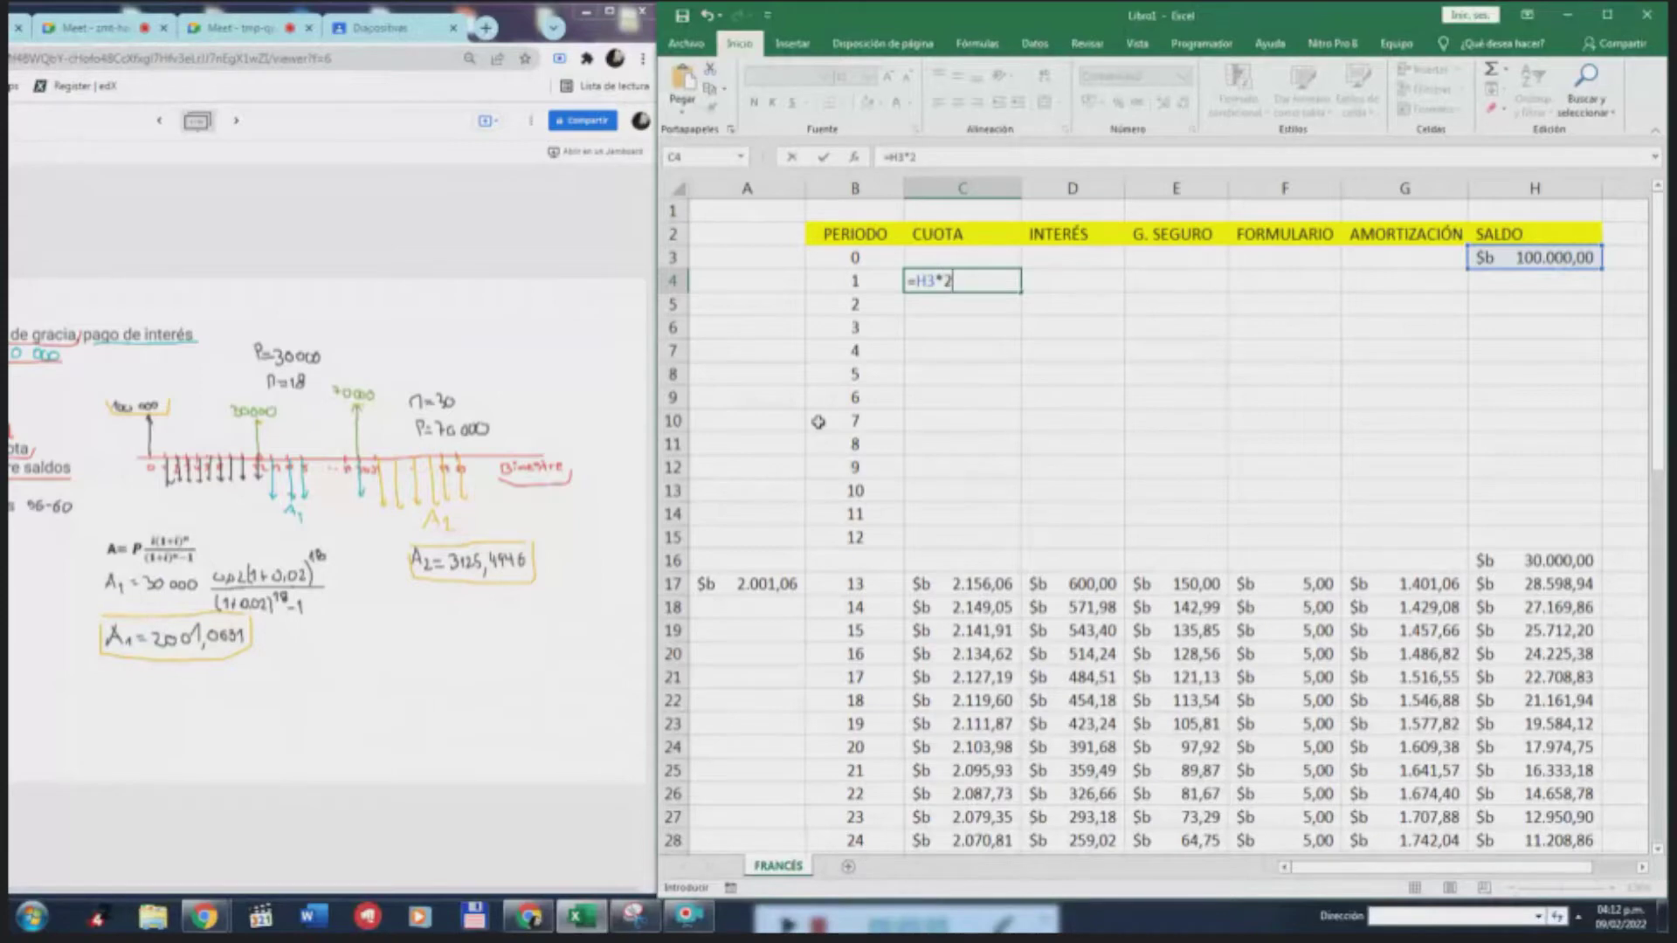
text(2)
key(Up)
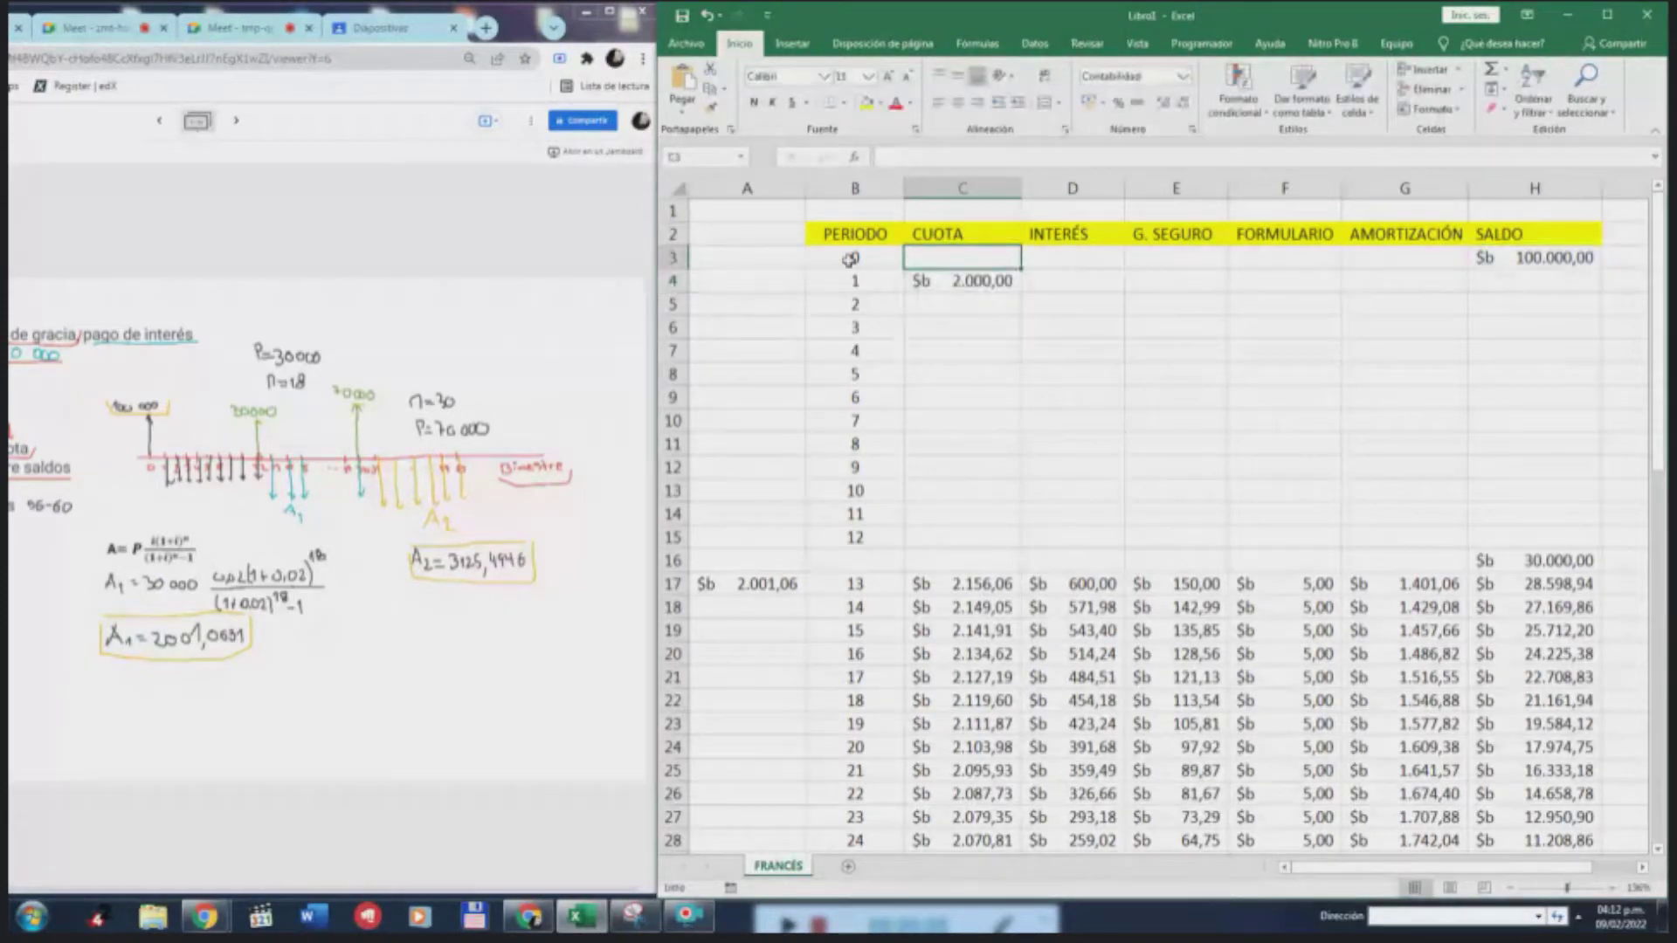
Examine the period 1 installment, the grace-period rows through period 12 and the amortization rows for periods 13 to 30
click(985, 284)
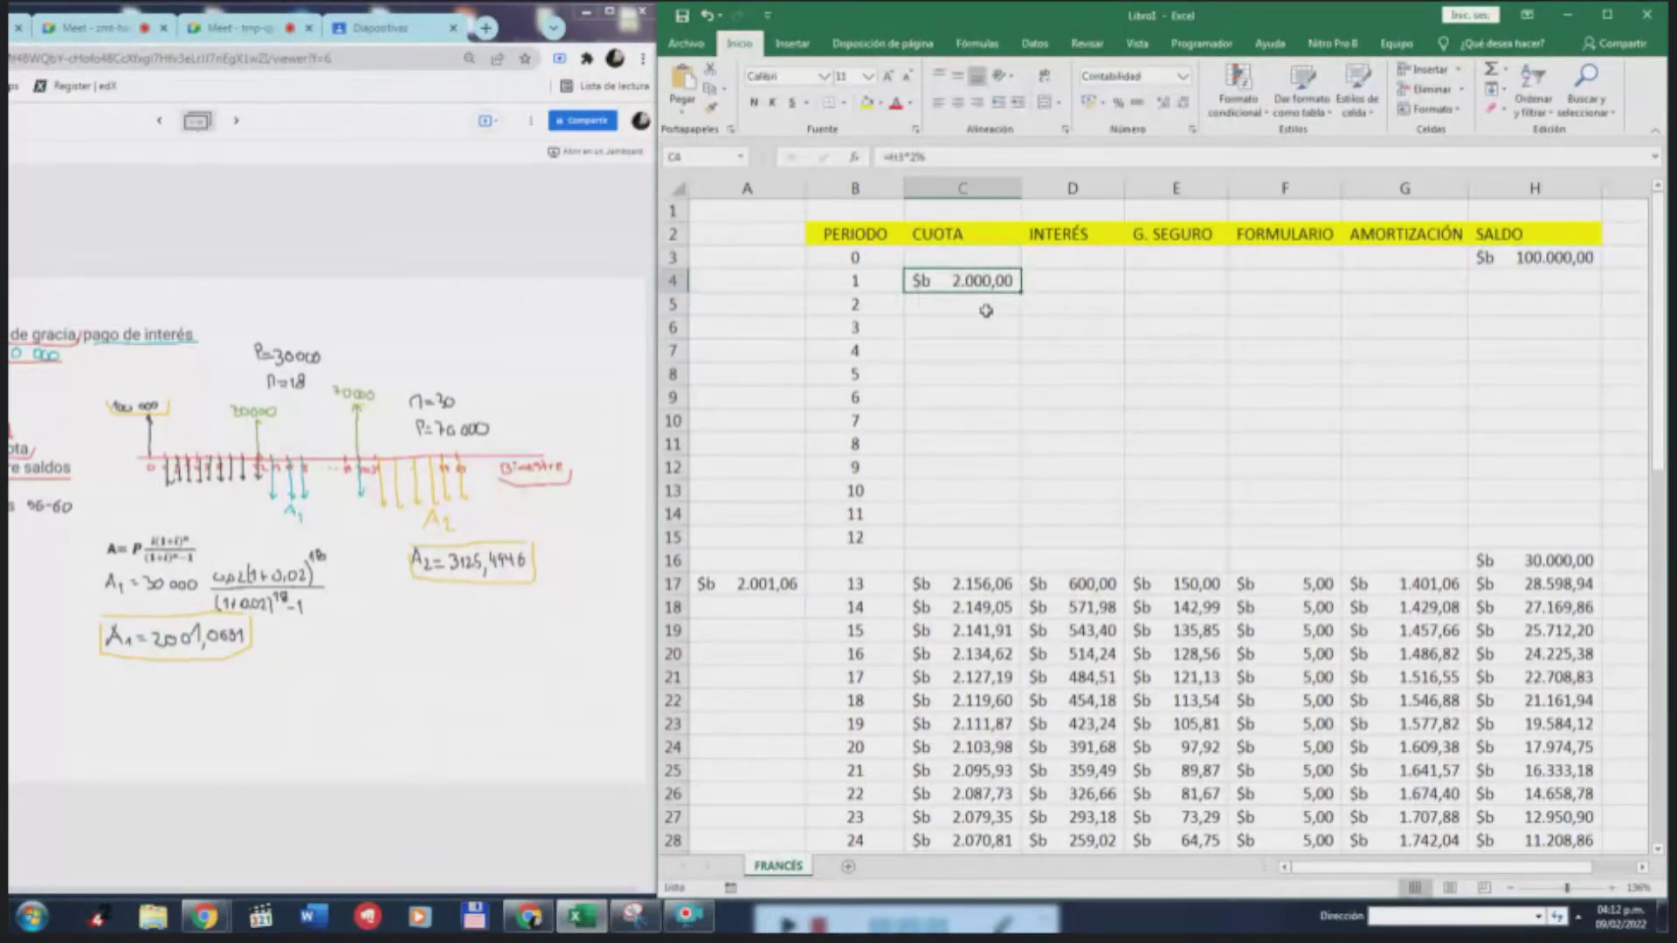
click(972, 537)
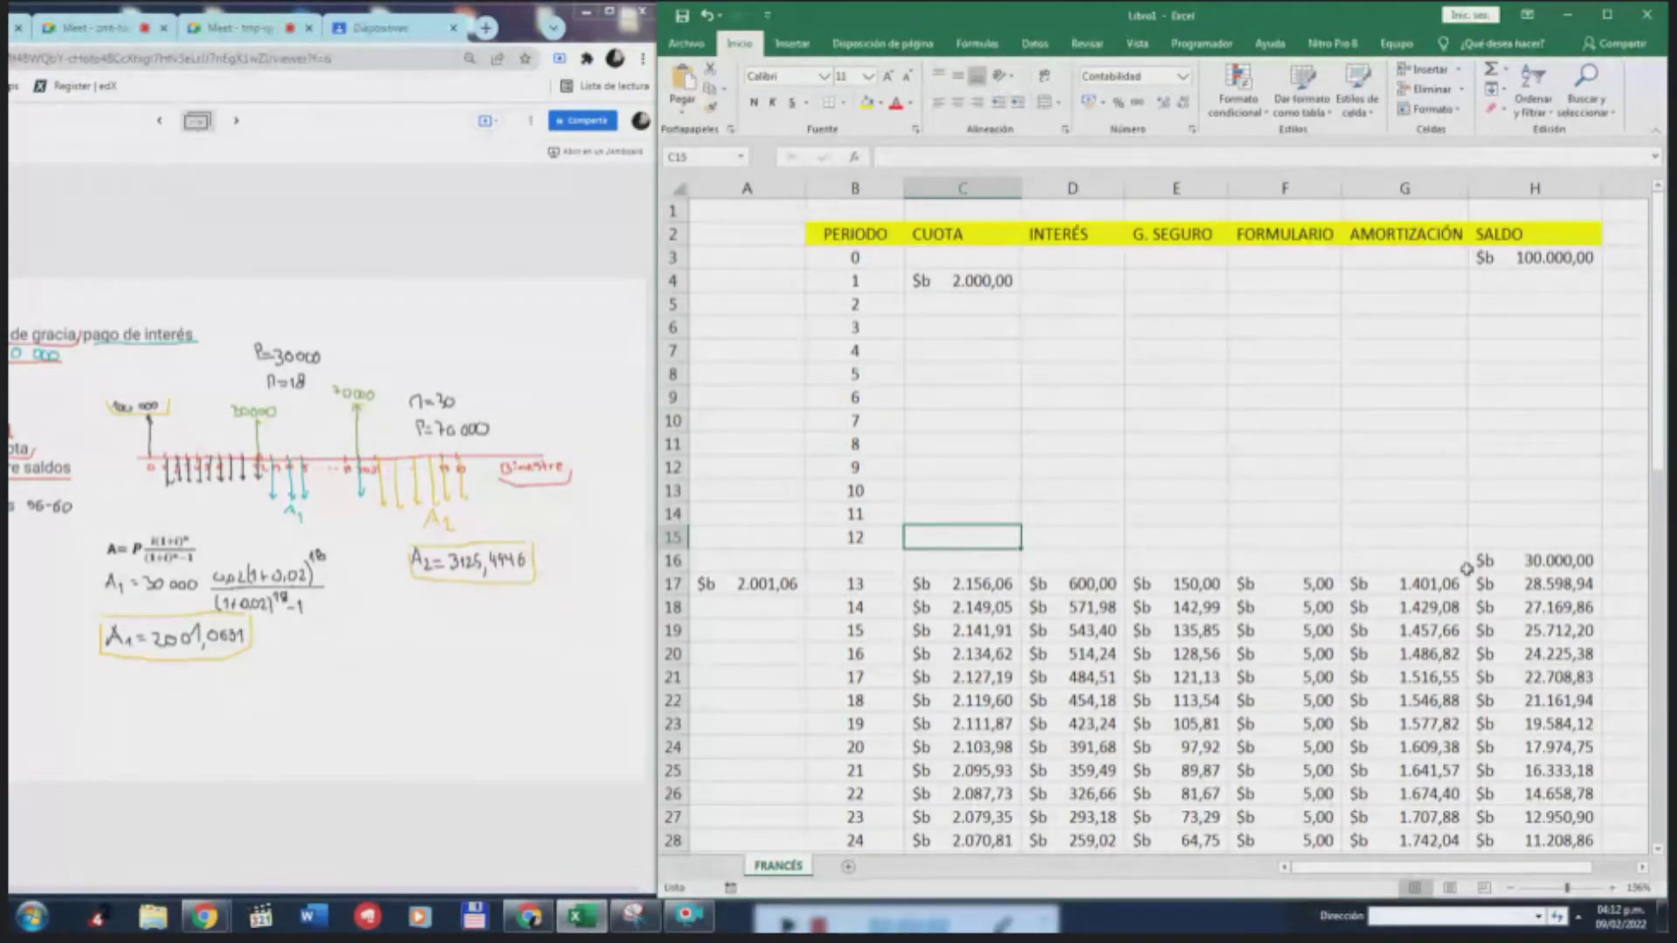
click(1555, 262)
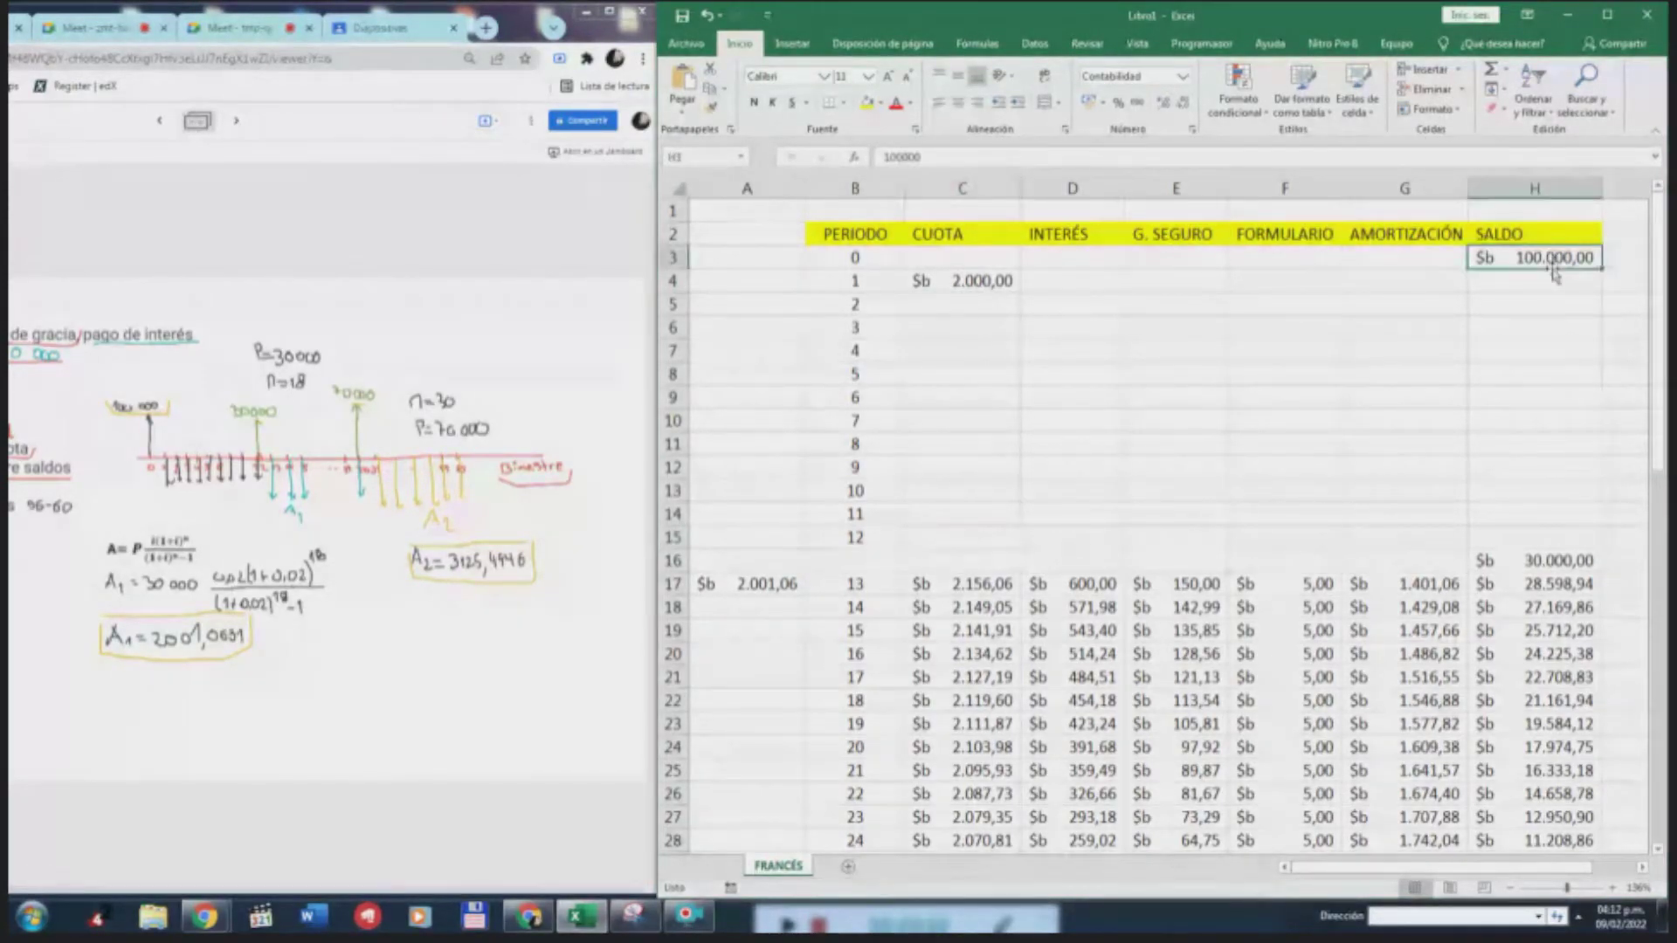
click(1561, 540)
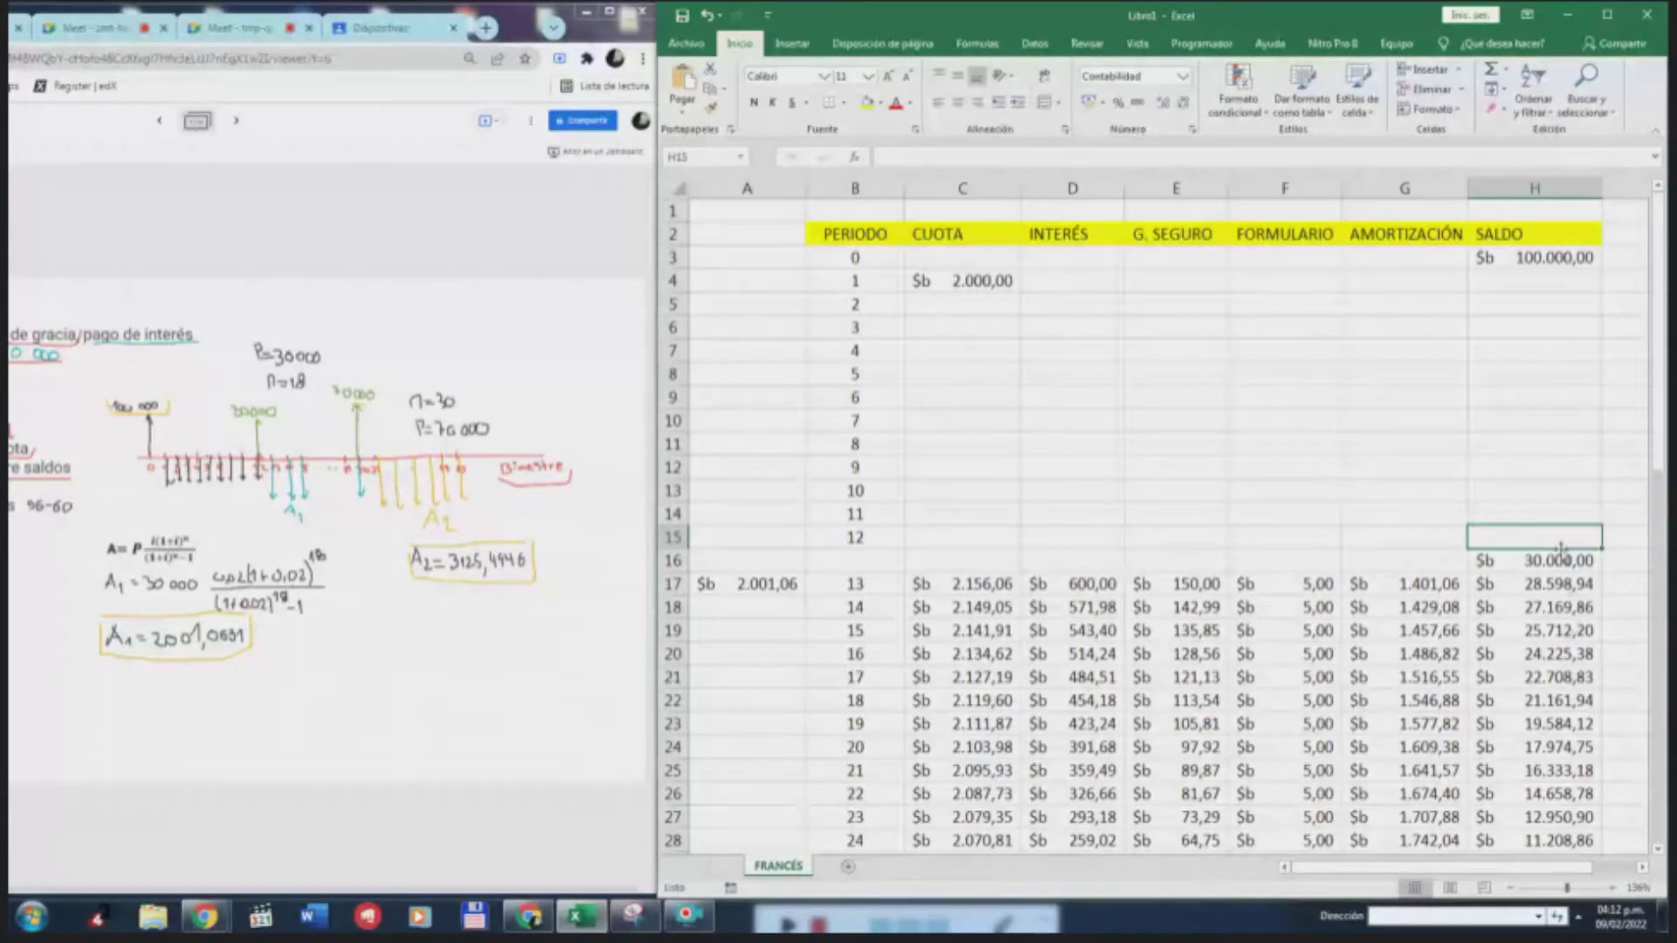
scroll(1294, 506, down, 1)
scroll(1295, 505, down, 2)
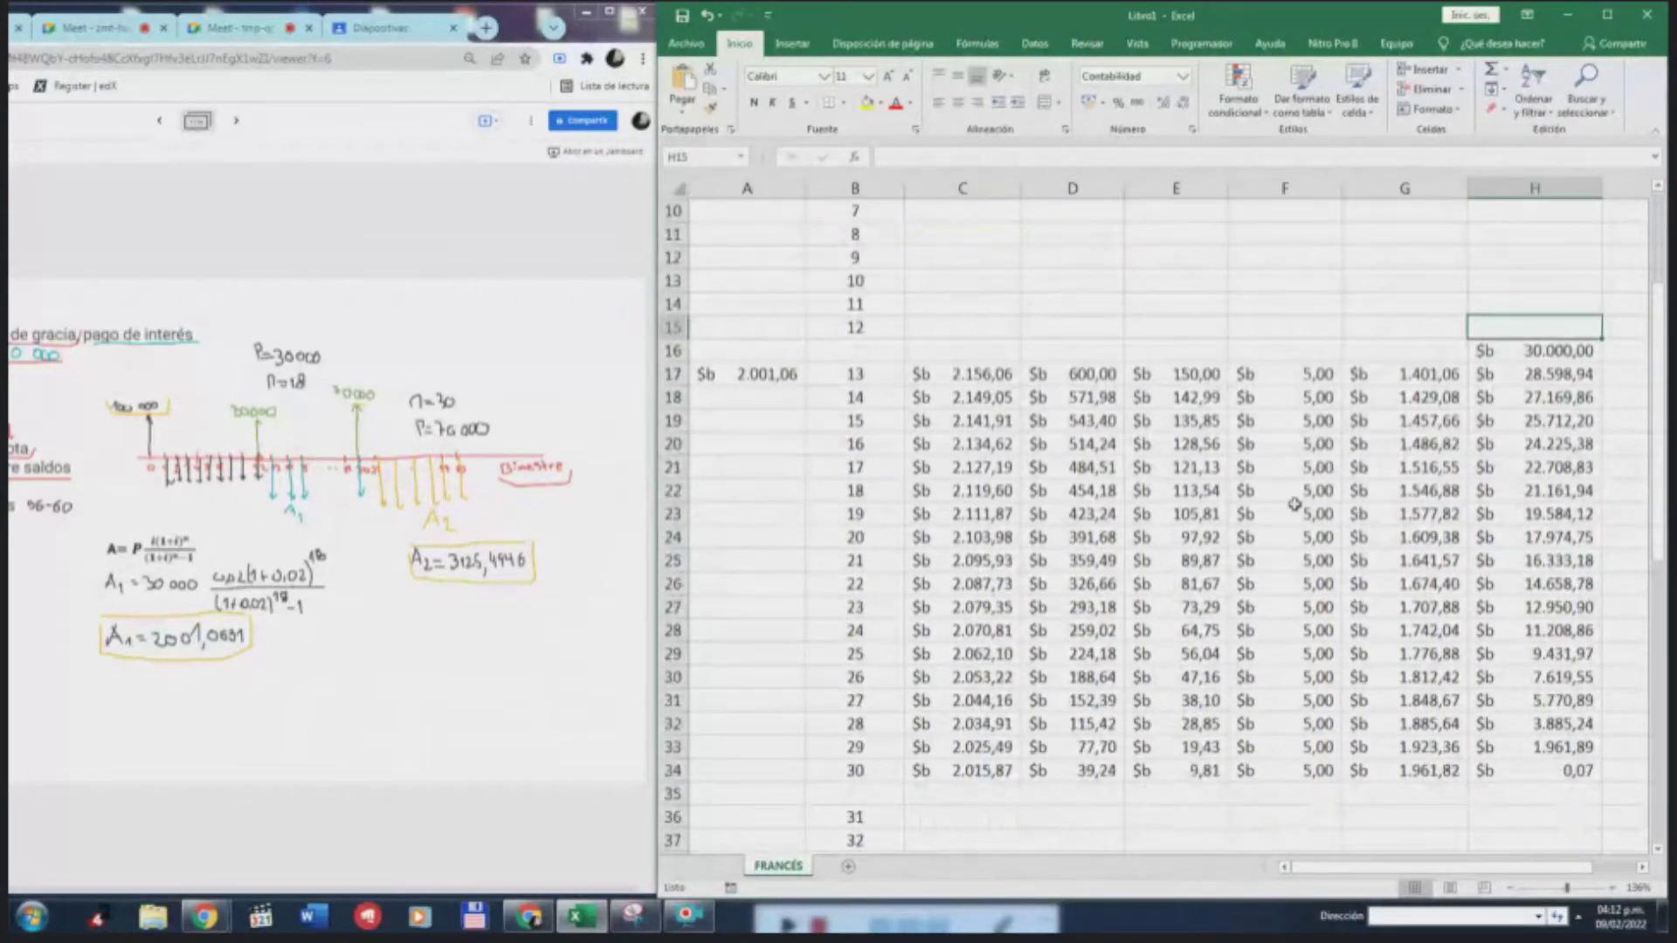
scroll(1294, 505, down, 1)
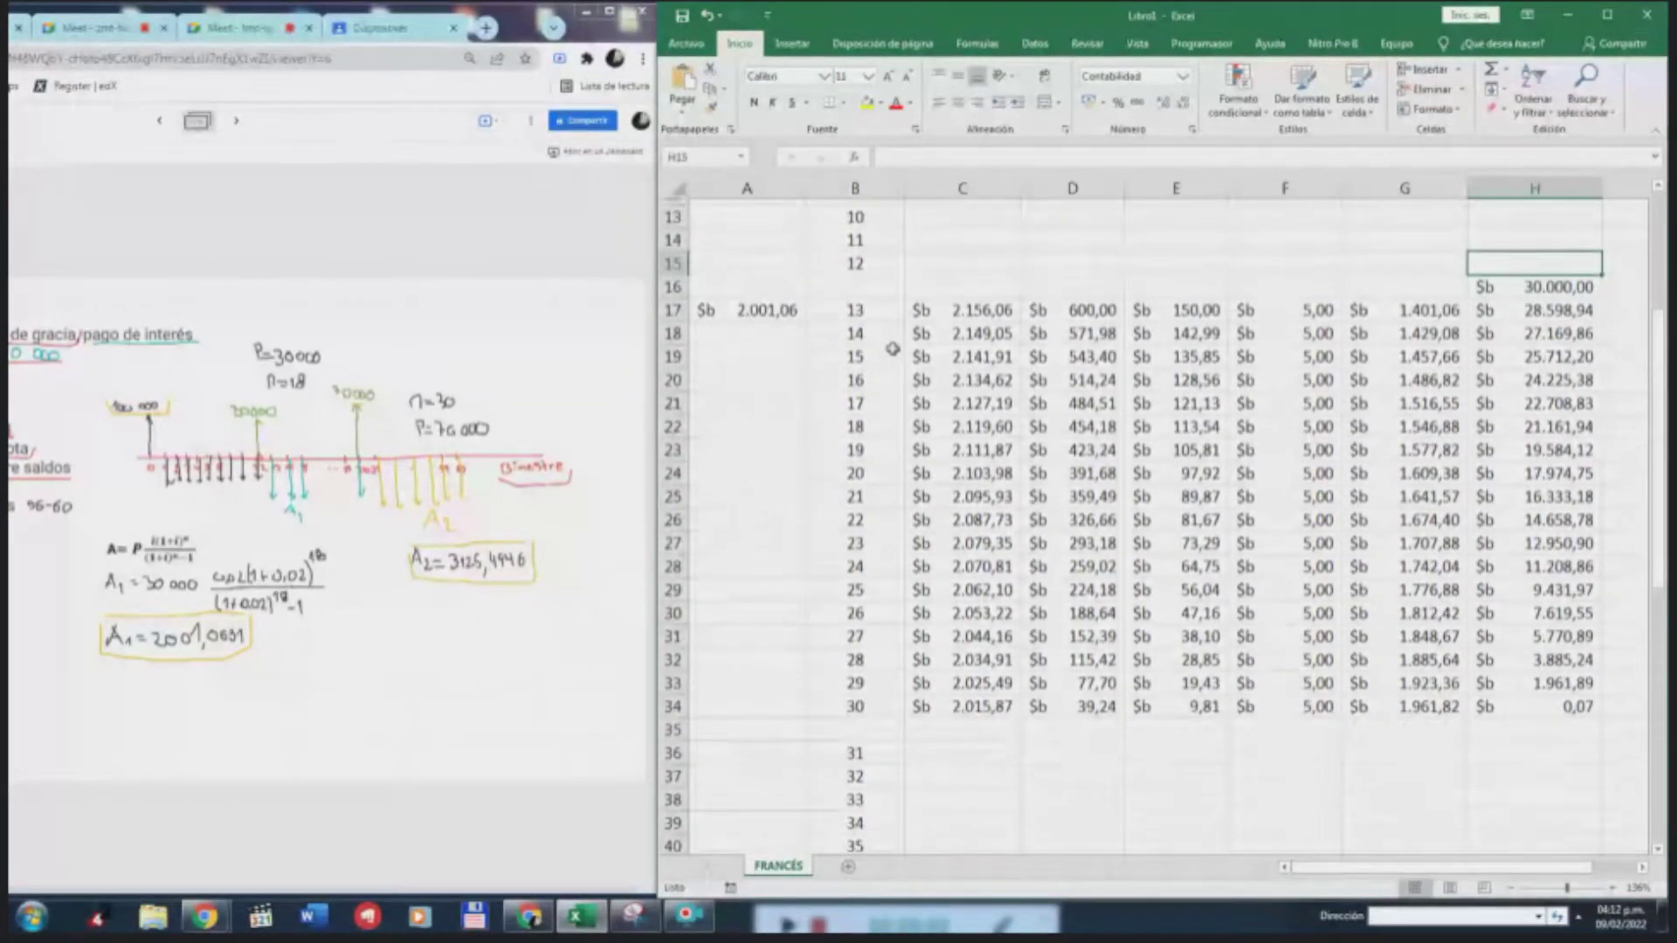
Fill the whole of row 16, which holds the 30.000,00 balance above period 13, with orange
scroll(892, 349, up, 1)
click(856, 350)
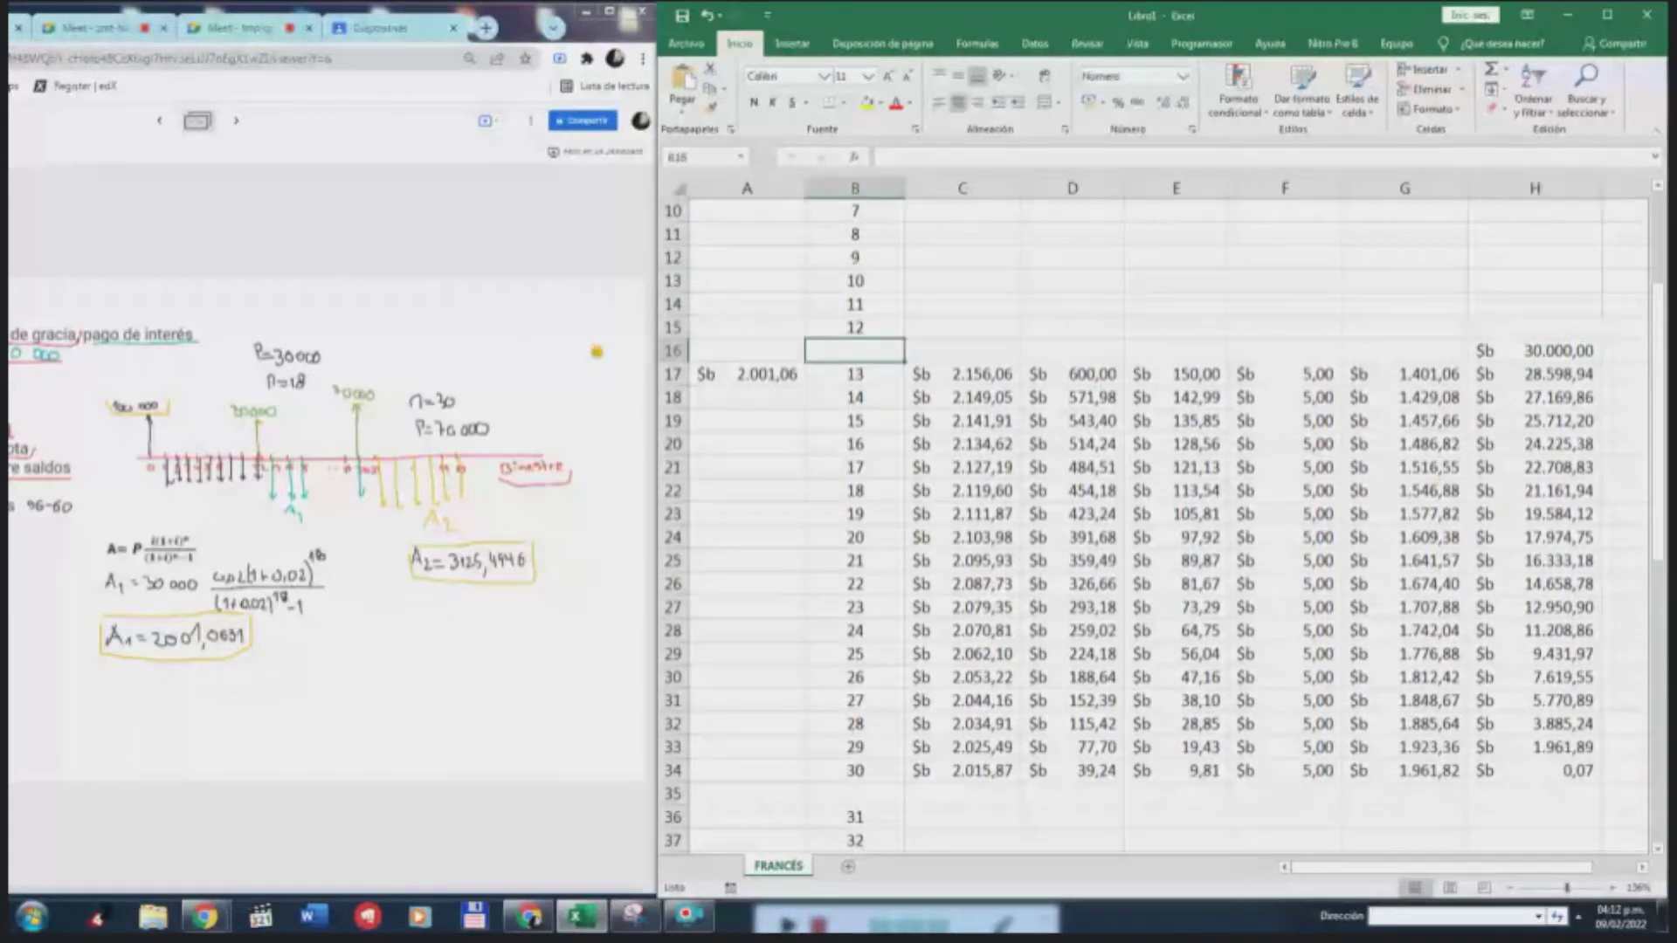
click(673, 350)
click(878, 103)
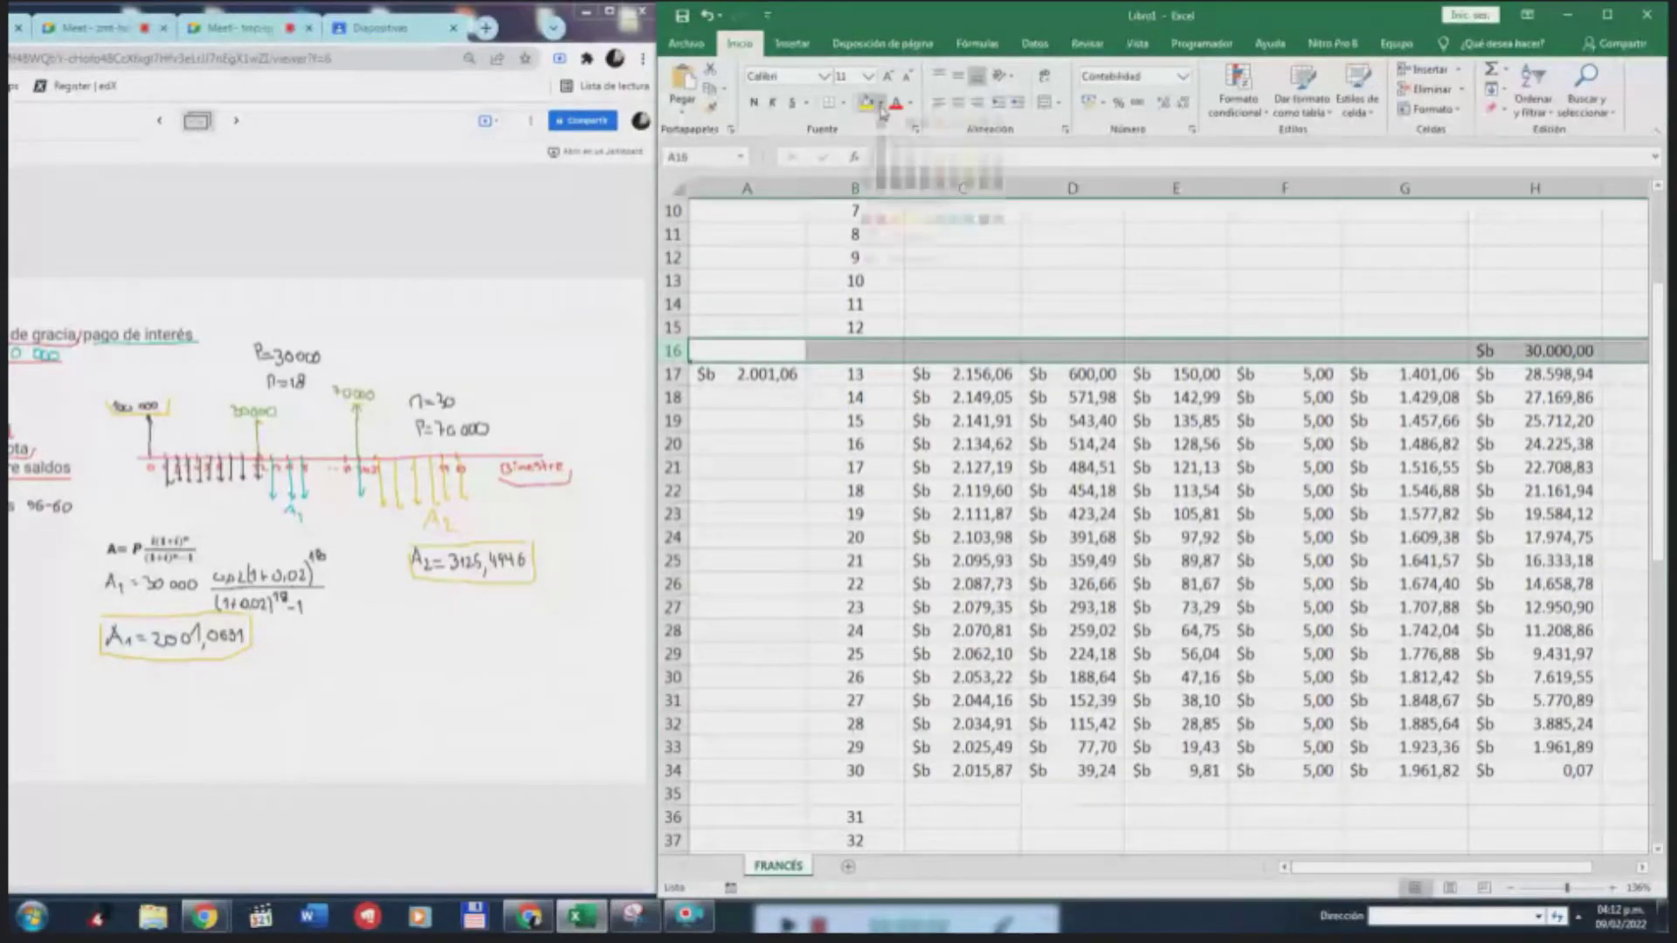
click(902, 237)
click(945, 413)
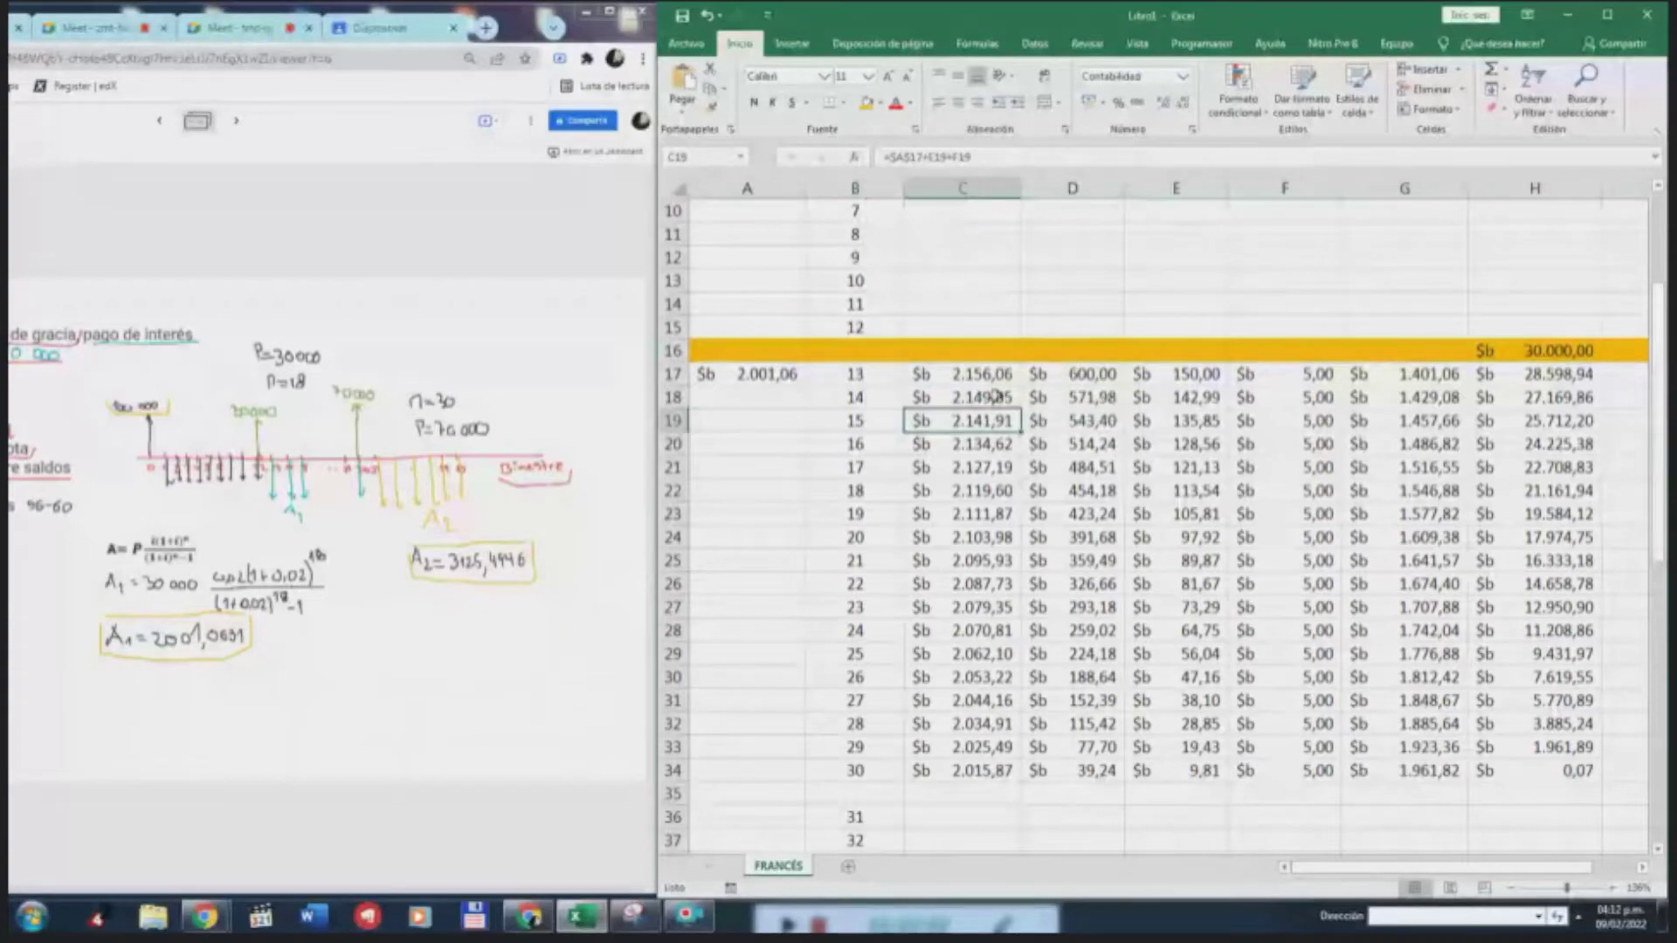
scroll(917, 375, up, 3)
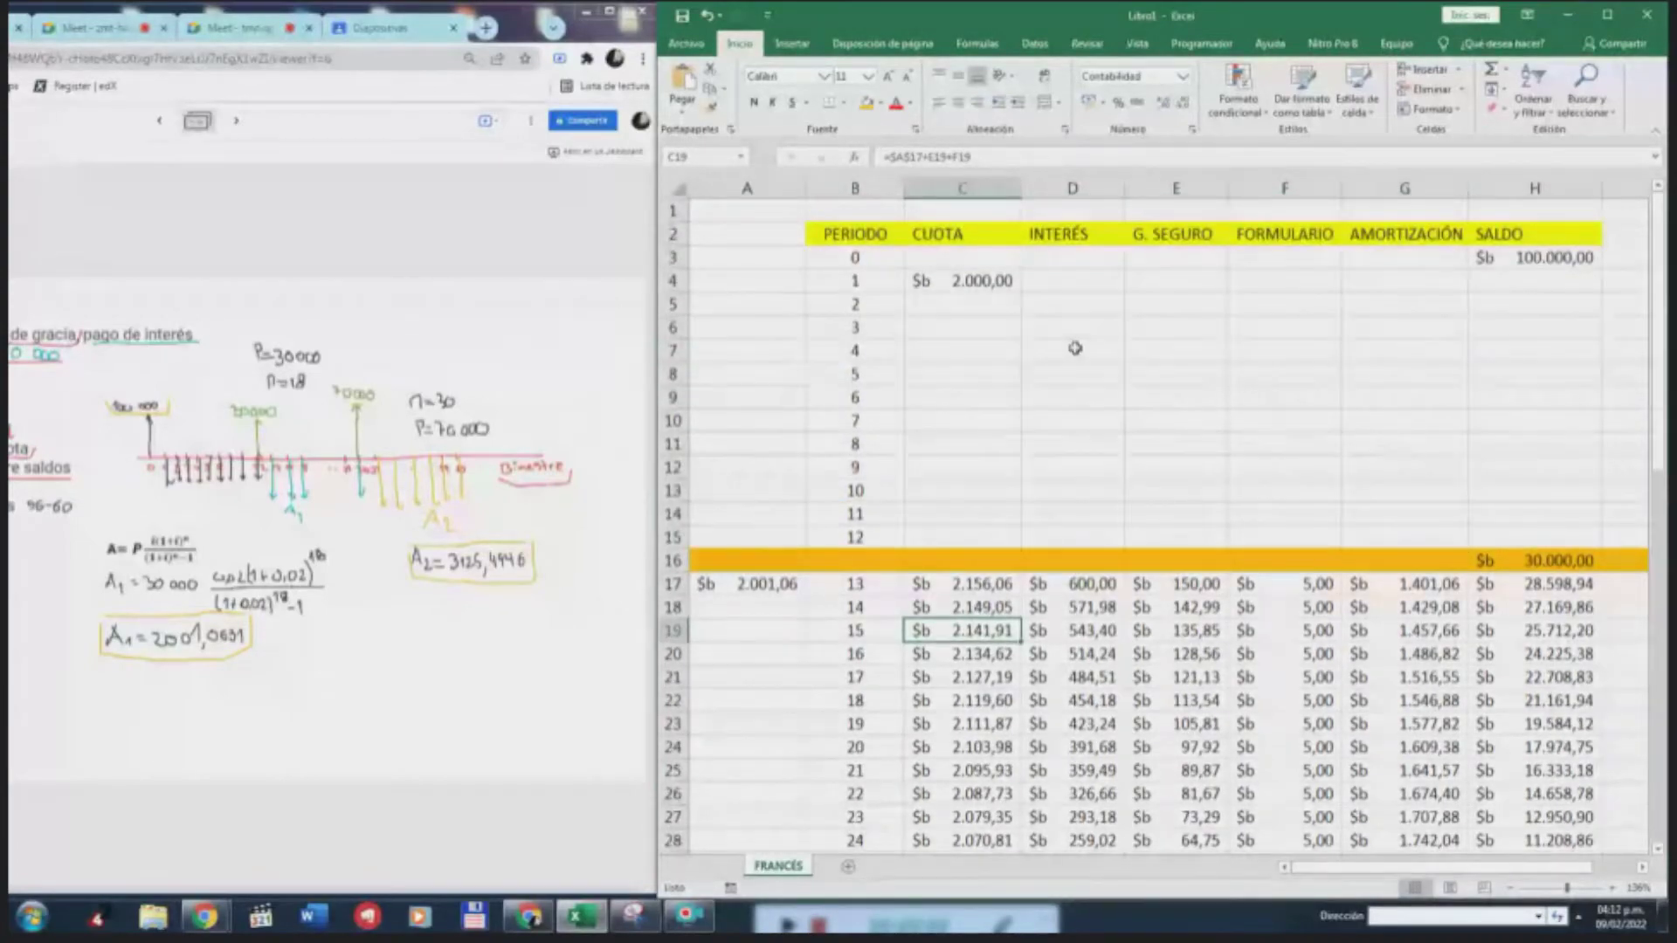
scroll(1085, 419, down, 3)
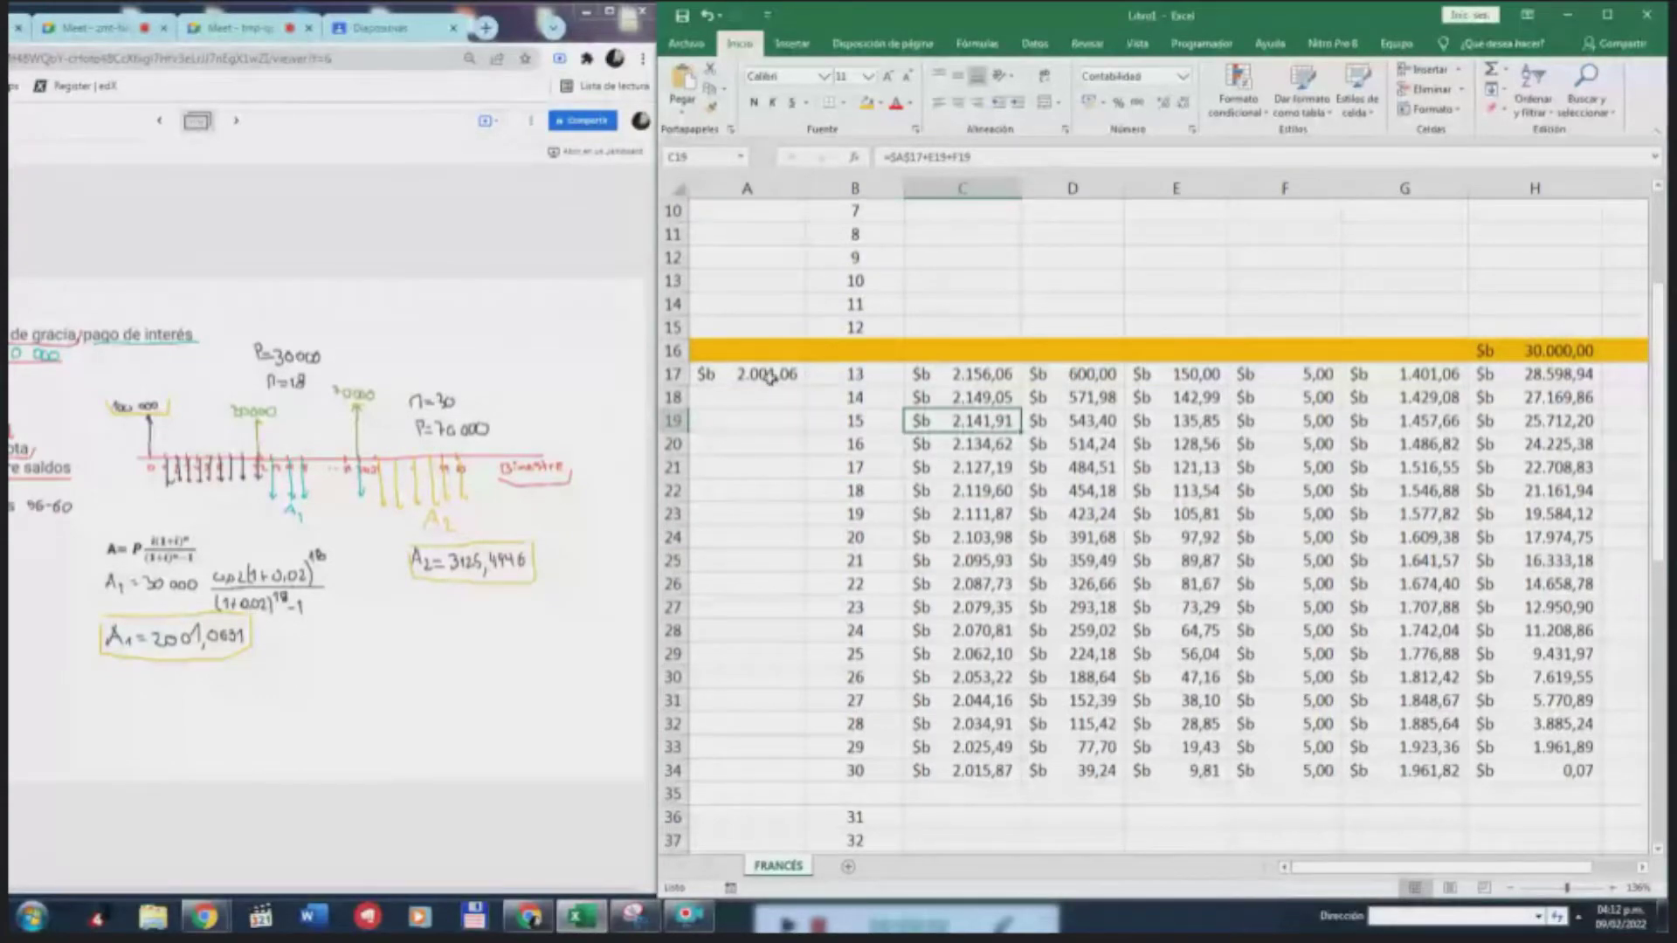
Switch to the whiteboard and emphasize the boxed A1 = 2001,0631 result with extra yellow-orange strokes
click(1546, 351)
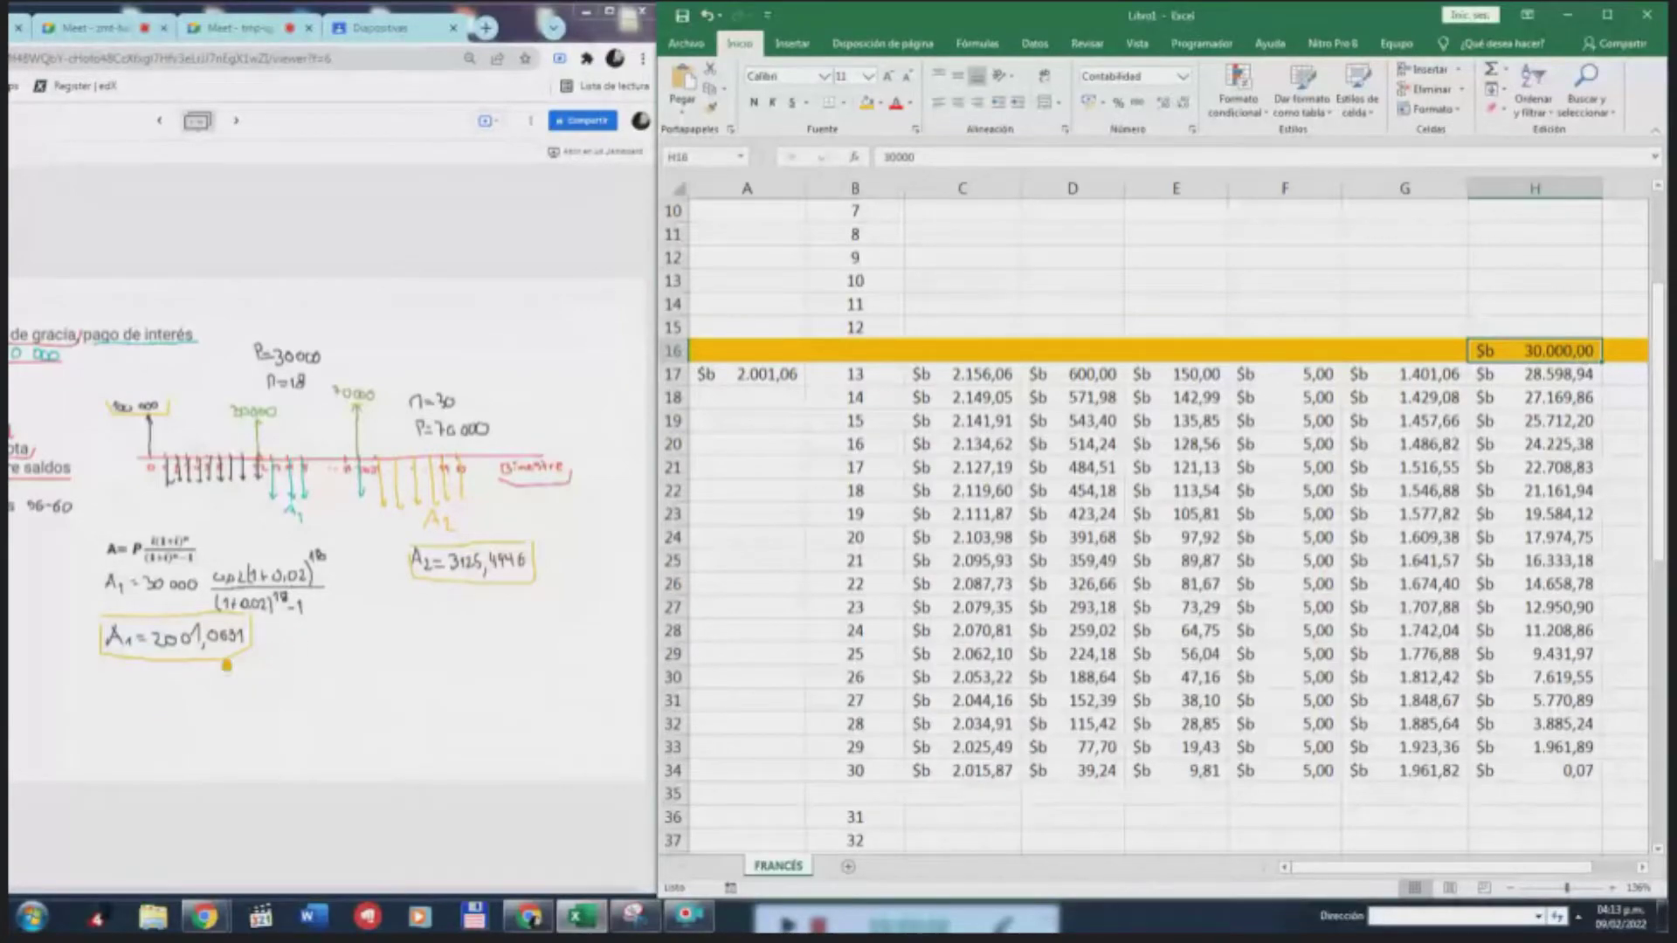
mouse_move(97, 632)
mouse_down()
mouse_move(98, 651)
mouse_move(255, 653)
mouse_move(105, 665)
mouse_up()
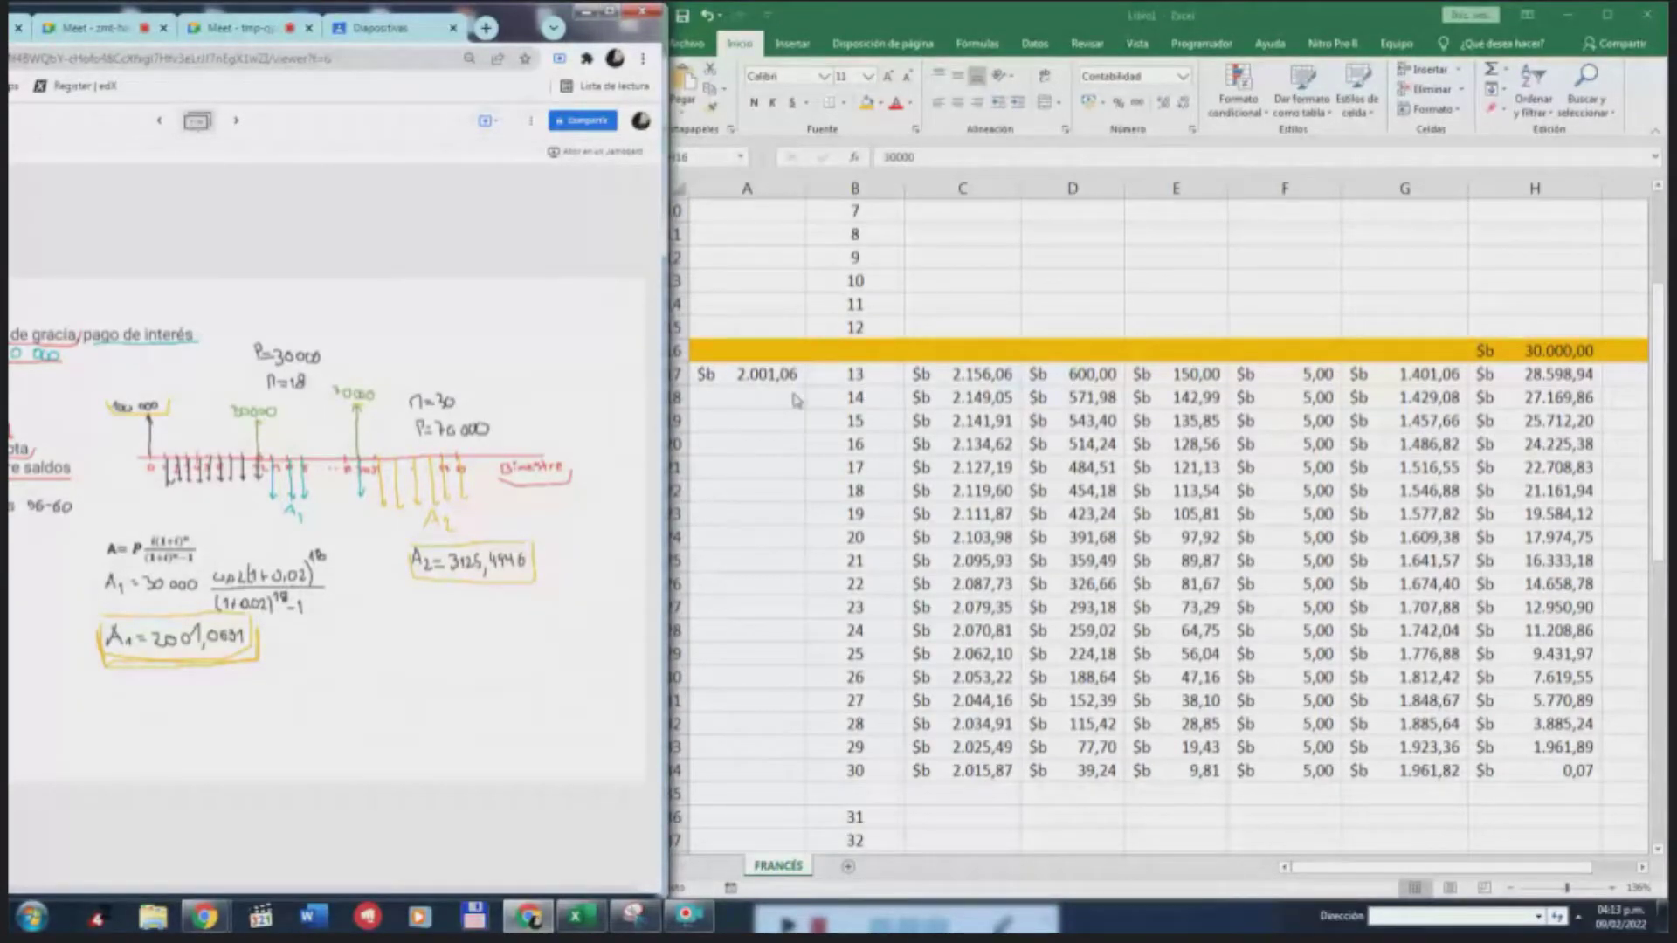
mouse_move(94, 625)
mouse_down()
mouse_move(101, 663)
mouse_move(236, 663)
mouse_move(260, 639)
mouse_up()
Inspect the A1 installment value stored in cell A17 beside period 13
click(741, 373)
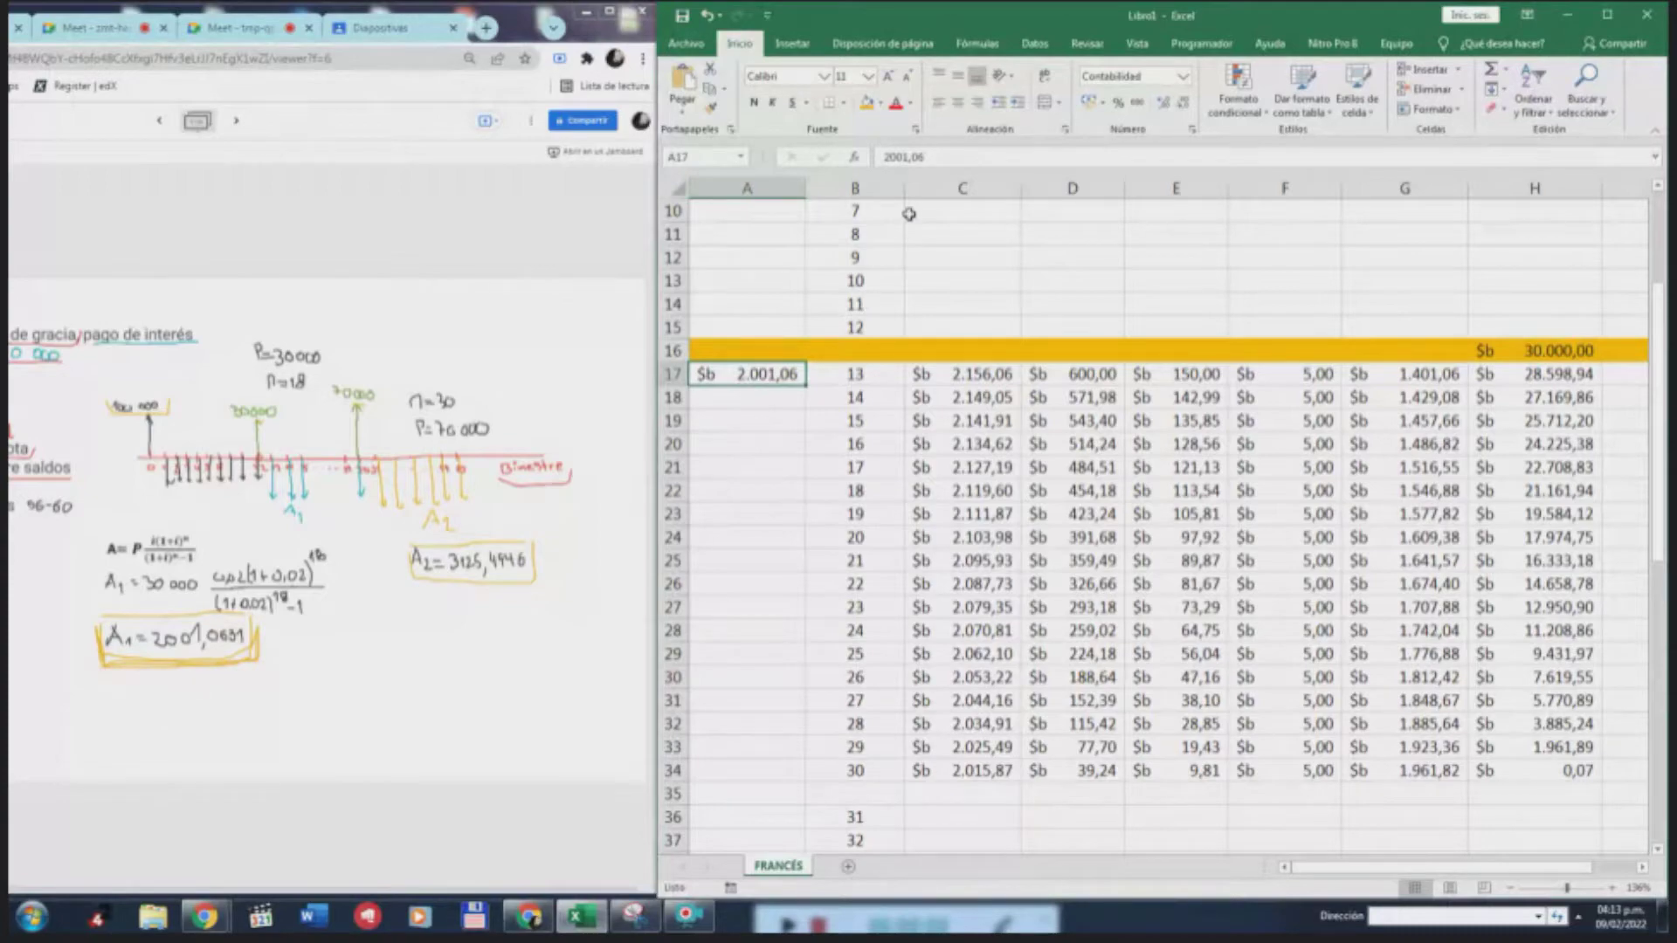
click(933, 159)
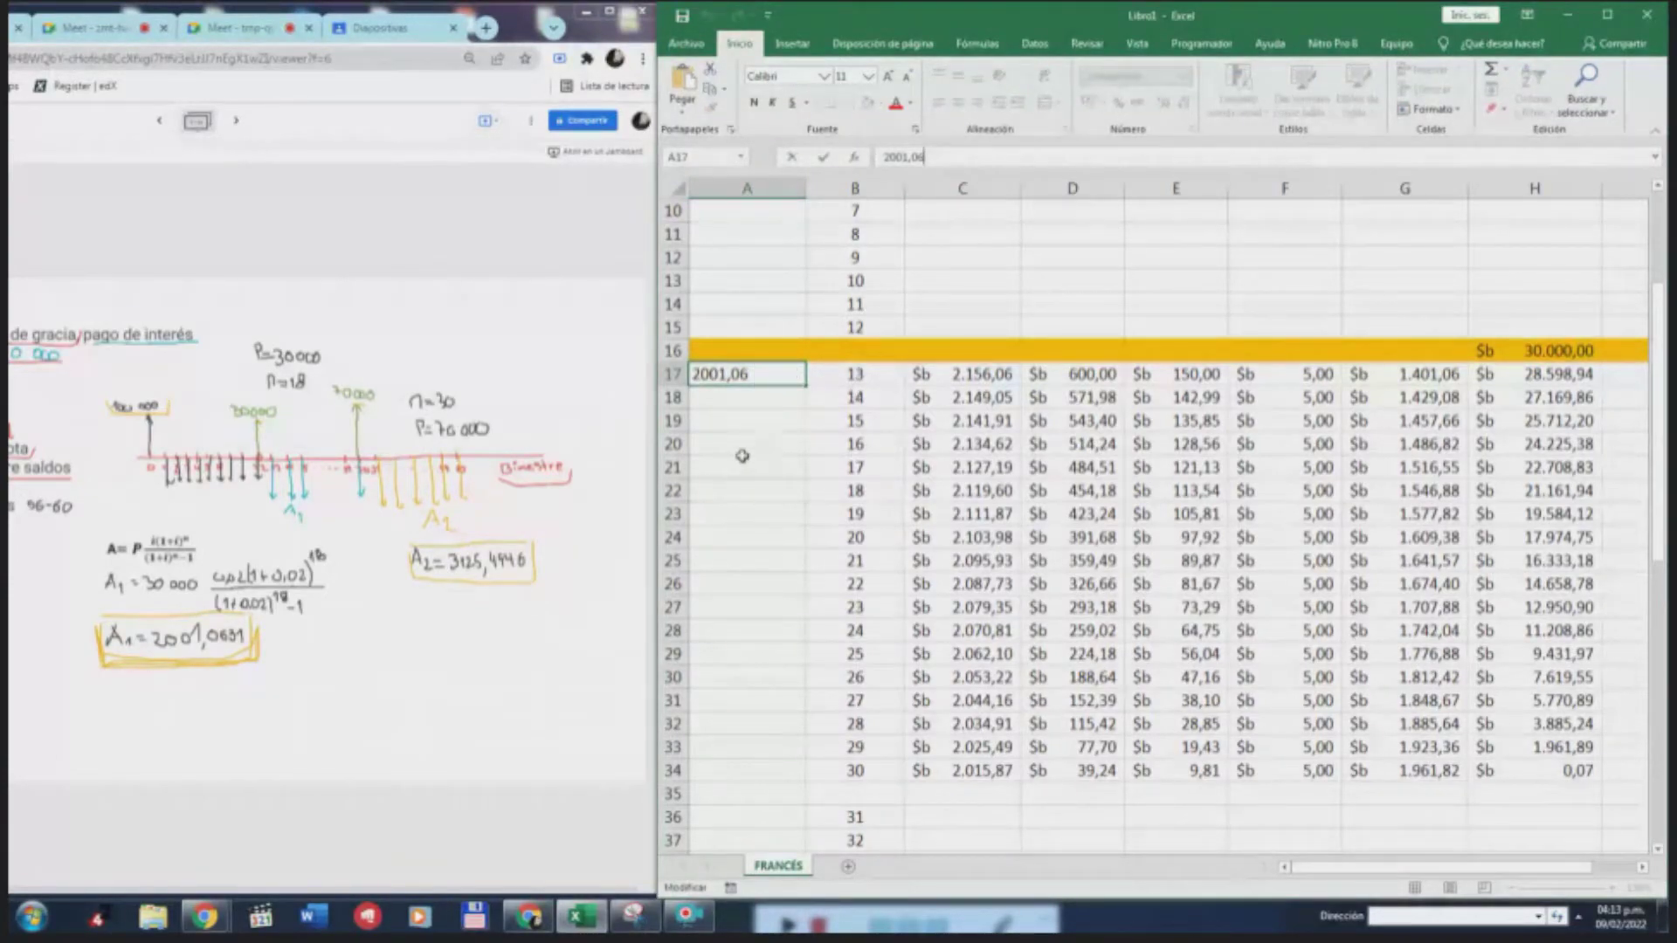
click(765, 427)
click(786, 376)
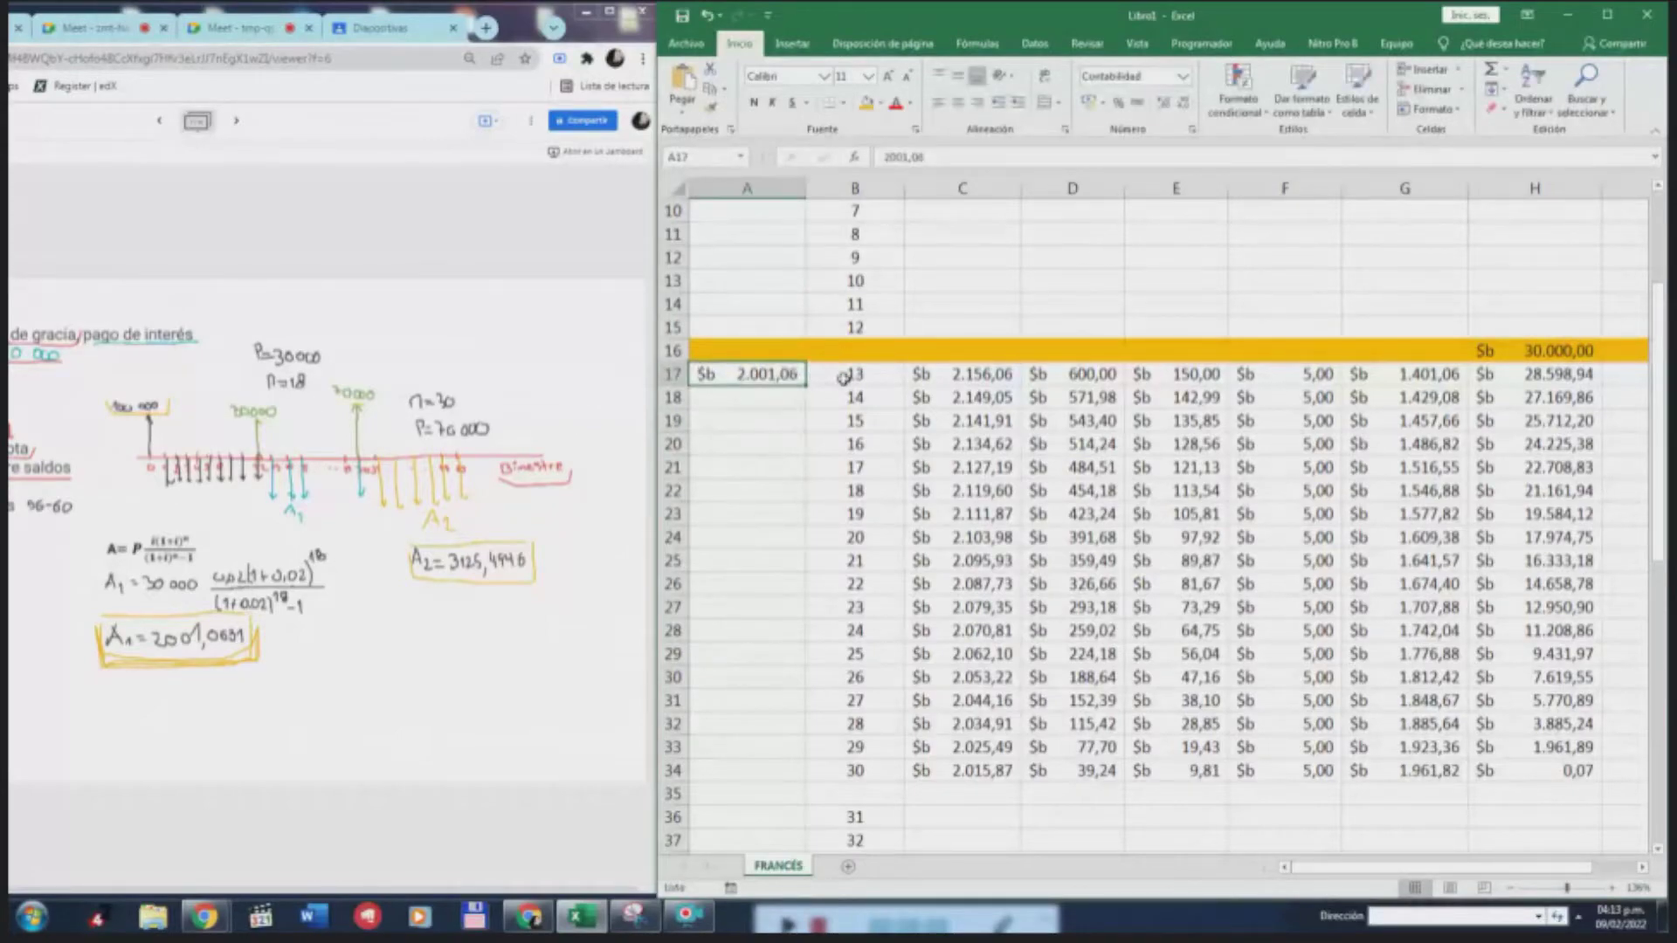
Clear the calculated values for periods 13 to 30 in C17:H34, from CUOTA to SALDO
click(872, 376)
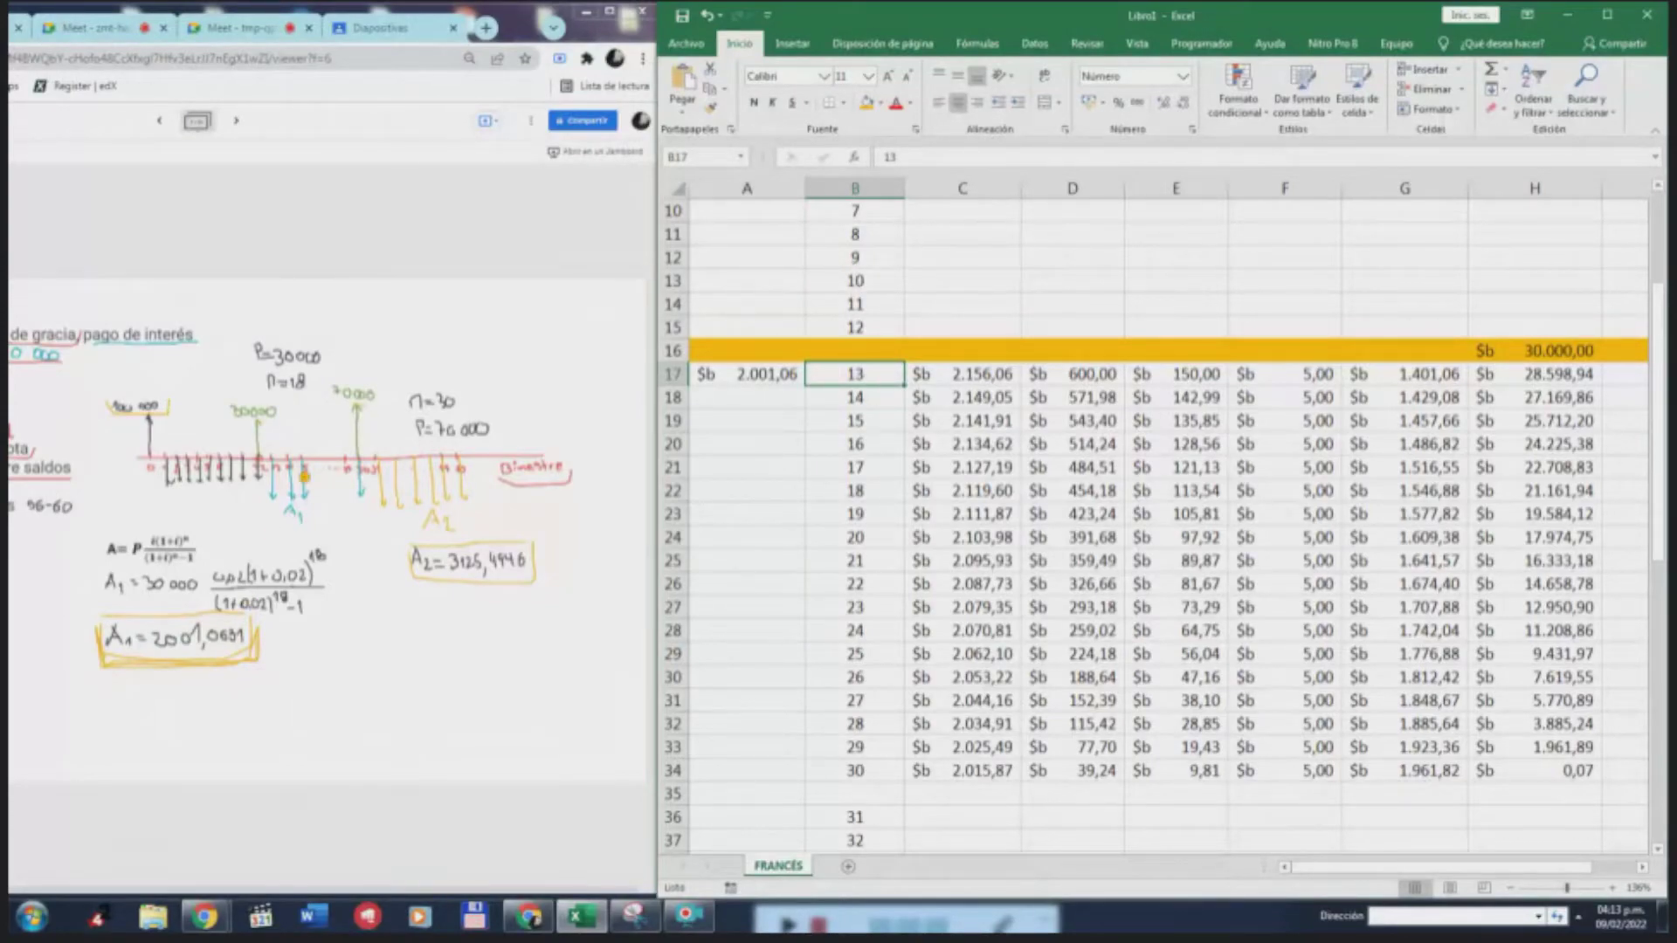
drag(961, 374, 1550, 768)
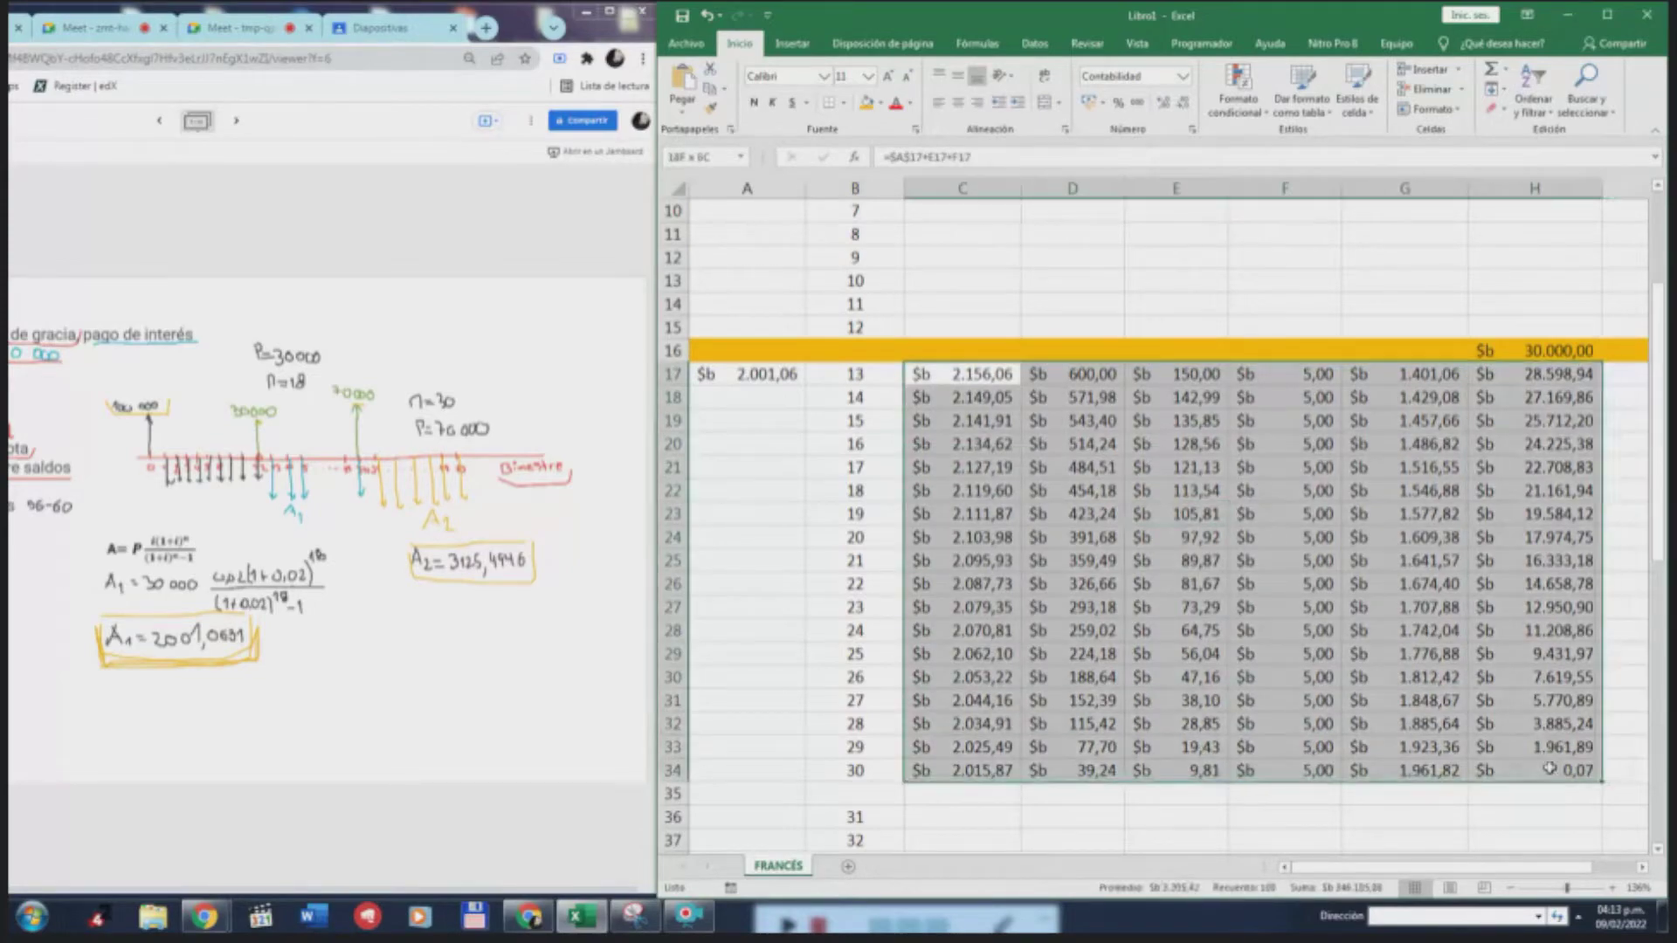
key(Delete)
click(1392, 607)
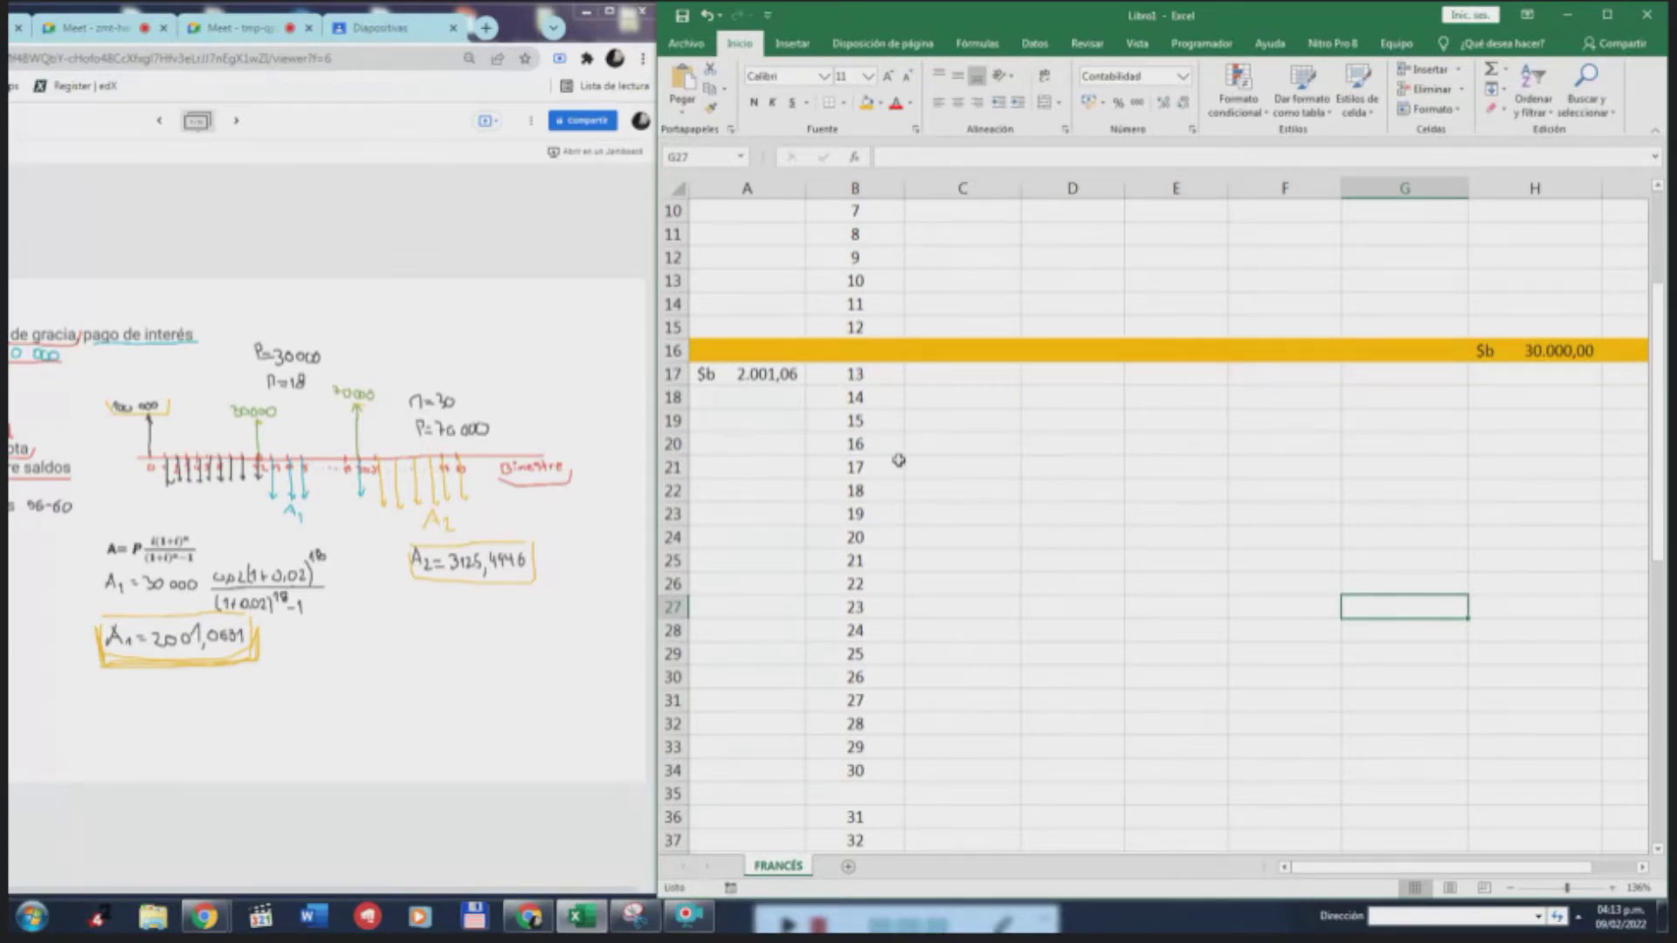
Add another stroke around the whiteboard's A1 result and reposition the browser window to show the Ejercicio 3 statement beside Excel
click(1529, 355)
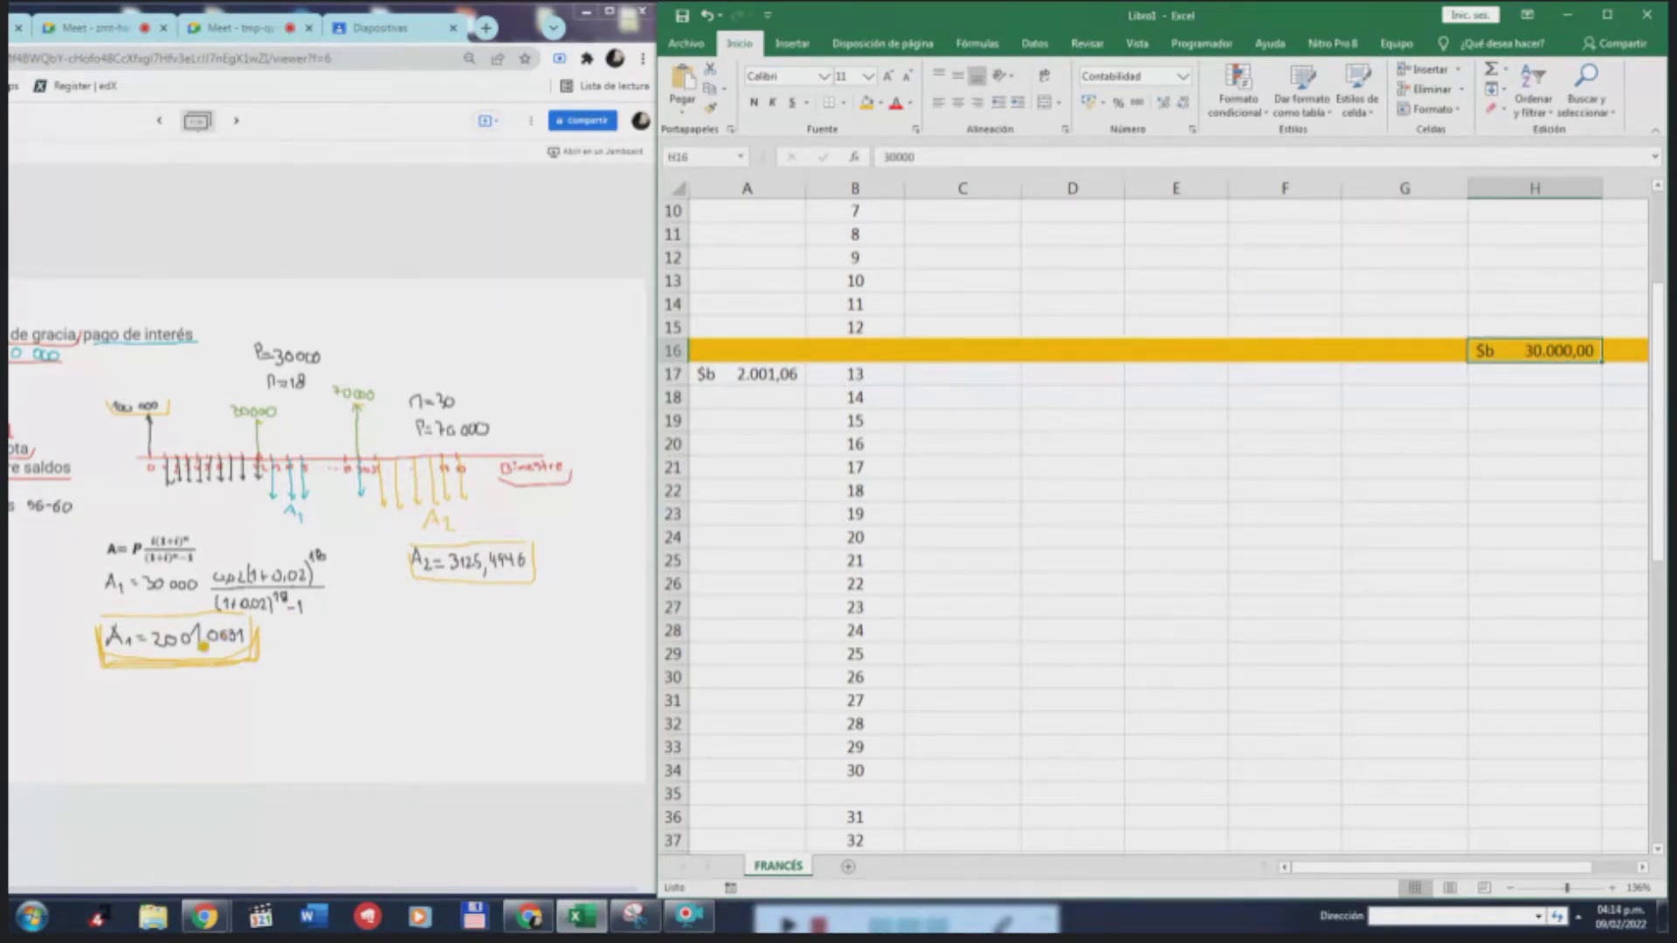
mouse_move(87, 629)
mouse_down()
mouse_move(265, 679)
mouse_move(273, 630)
mouse_up()
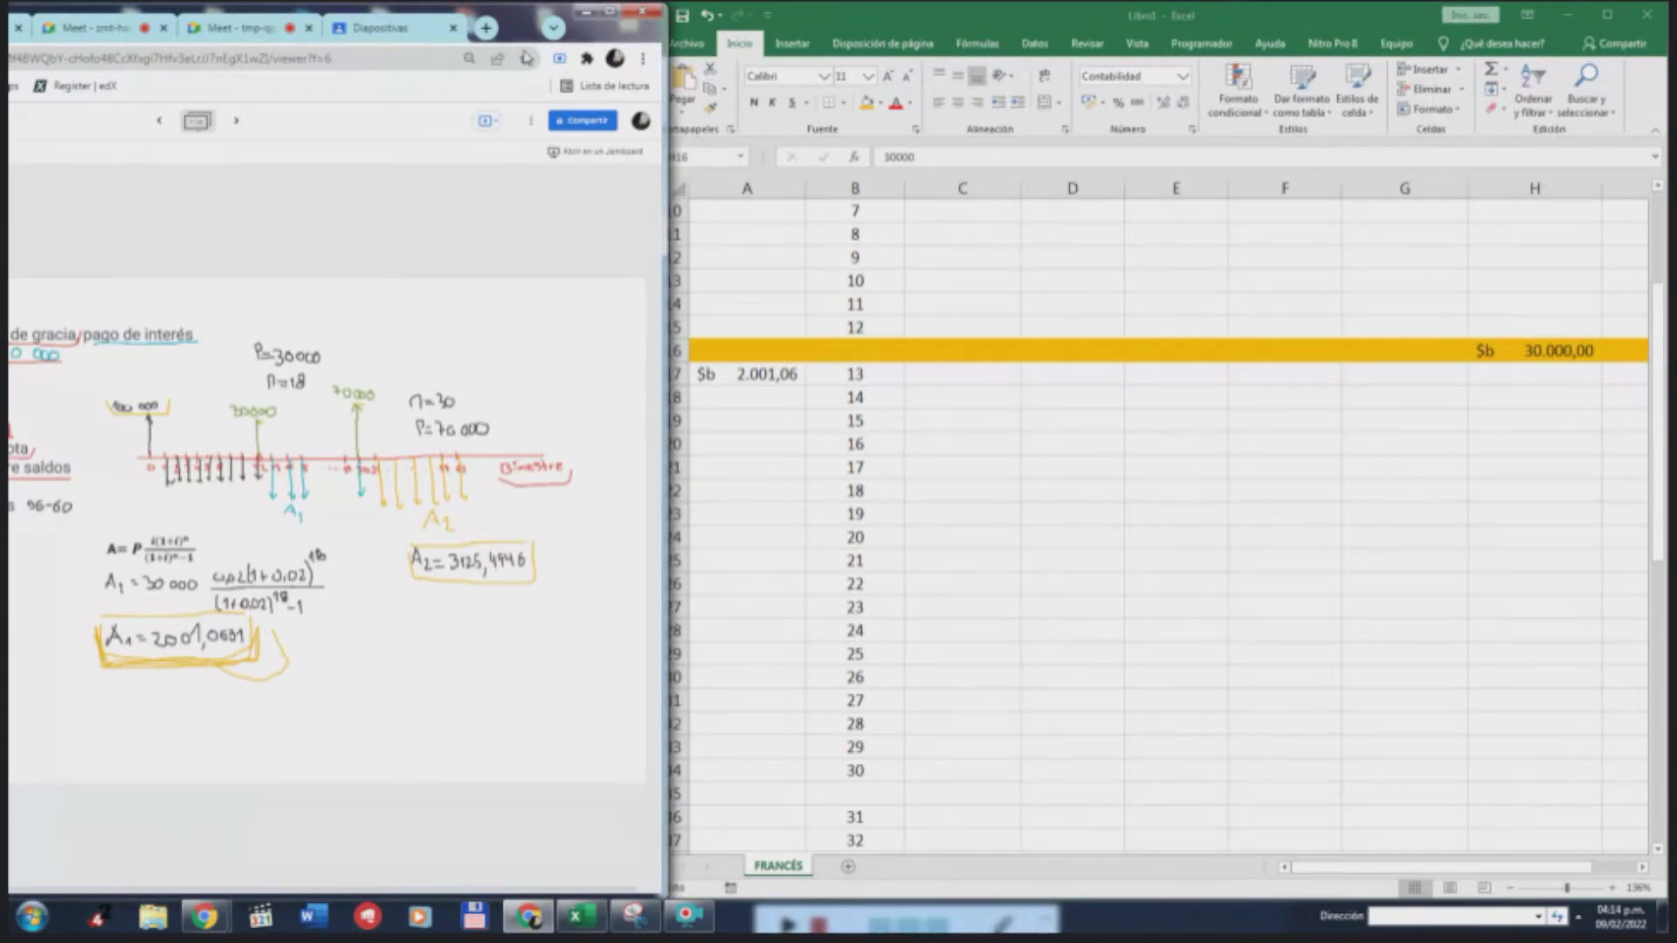
drag(529, 21, 779, 43)
click(576, 916)
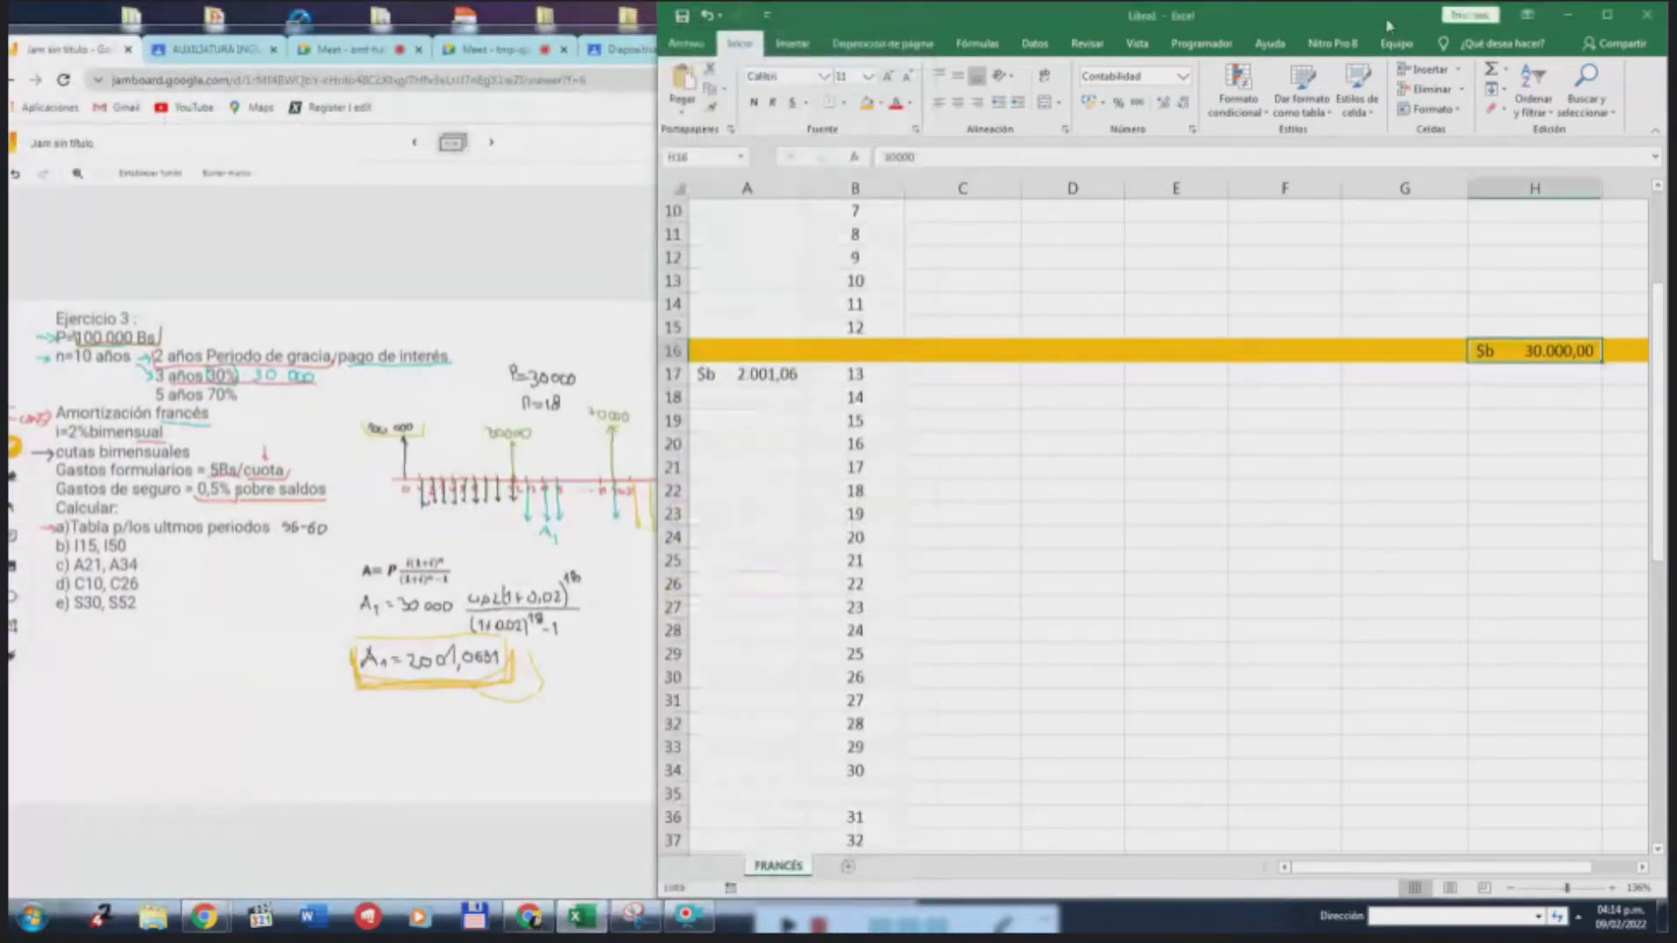
Enter the formula =0,5%*H16 in cell E17 as the G. SEGURO for period 13
scroll(1336, 375, up, 3)
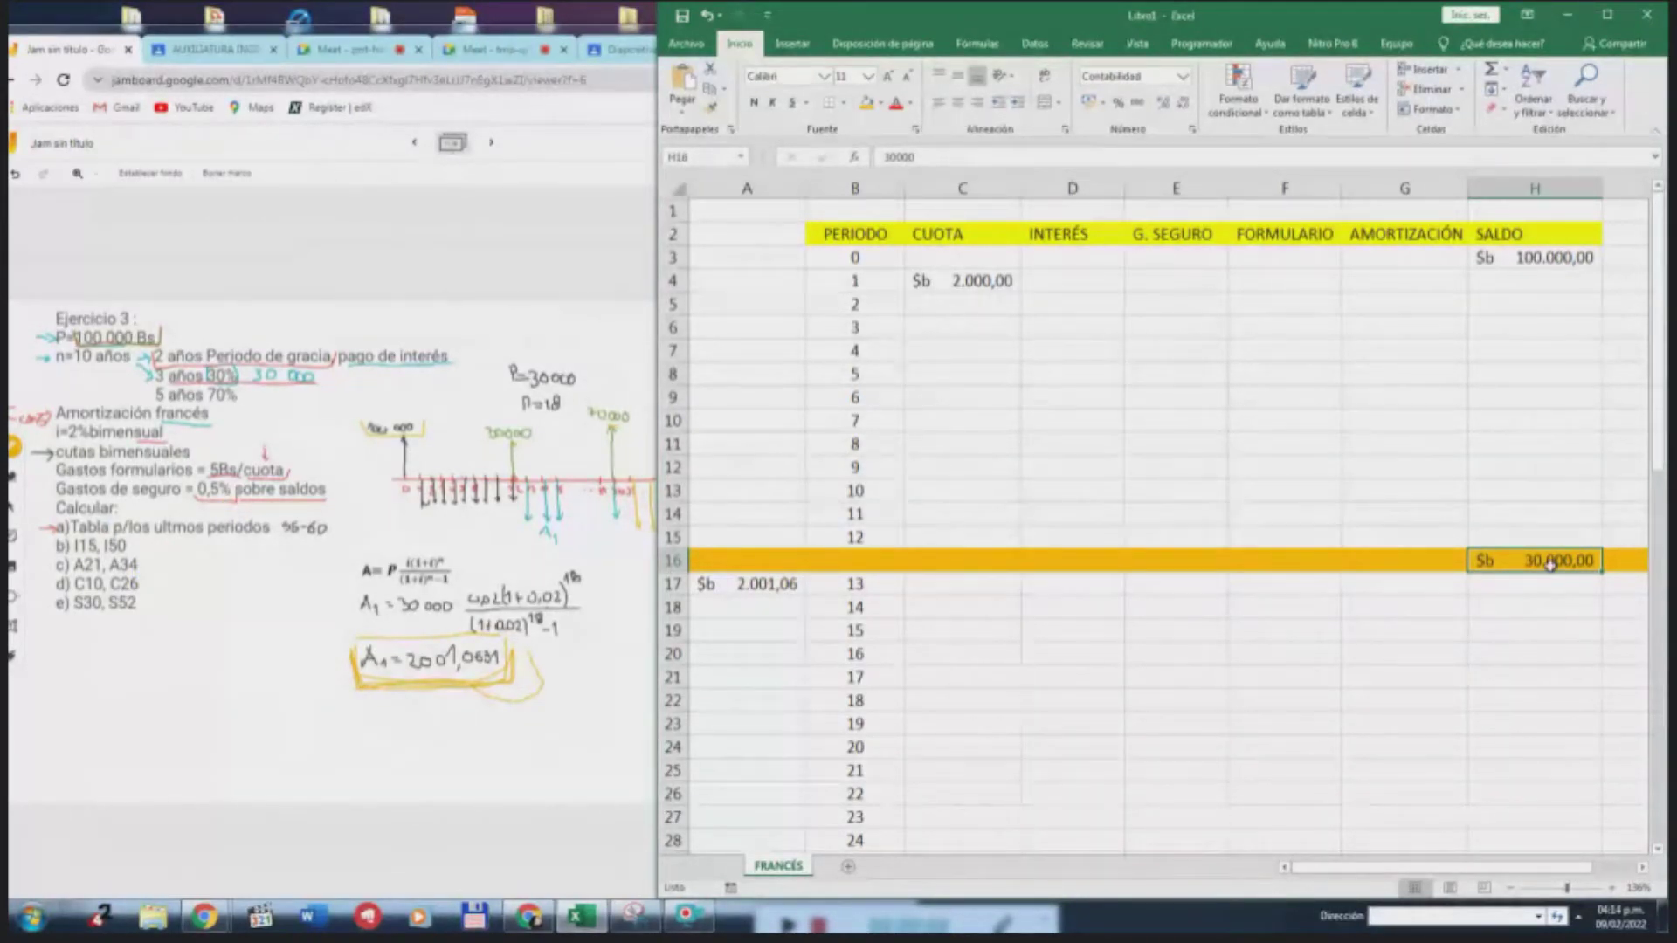
click(1153, 587)
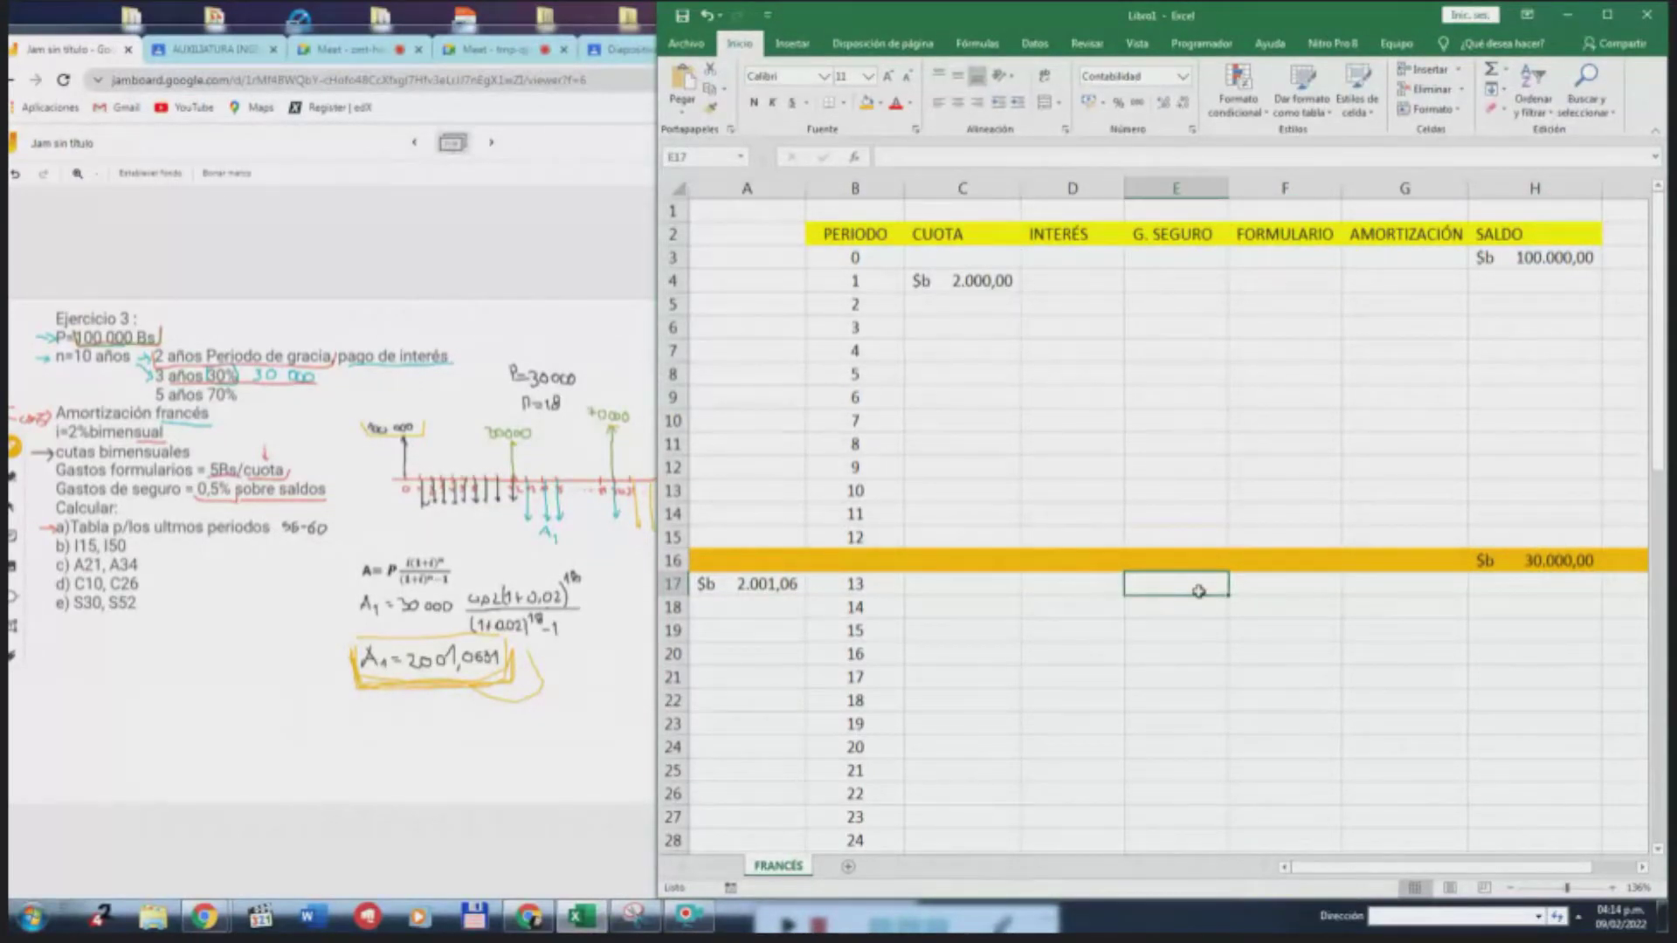
text(=)
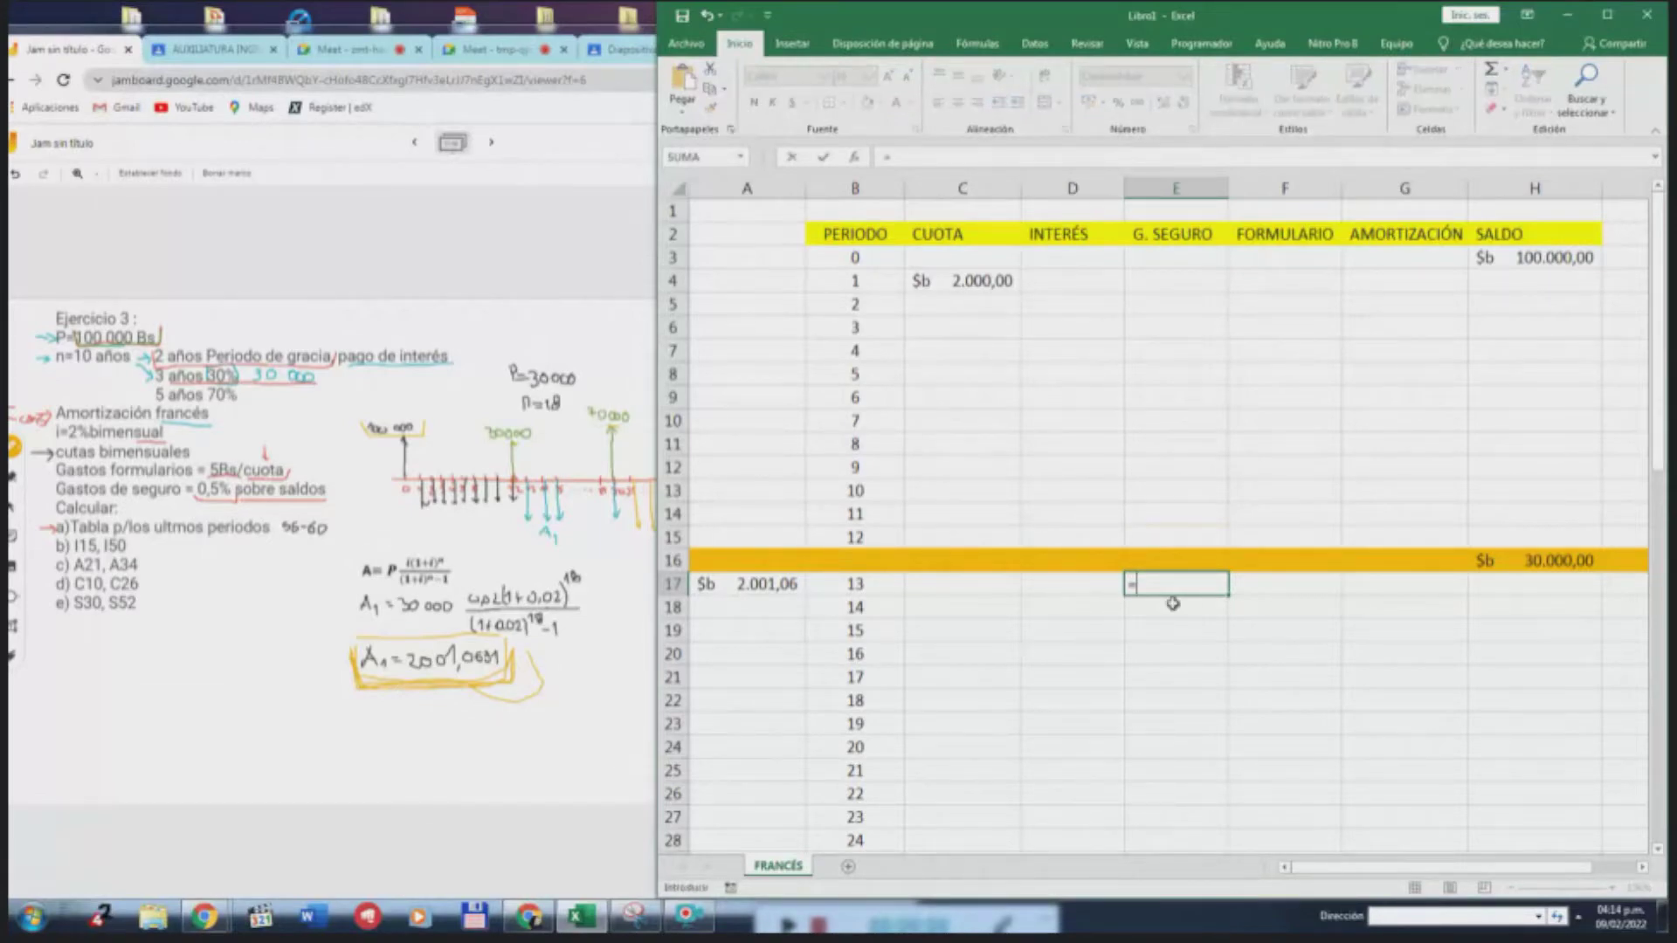
text(0,5%)
click(1567, 564)
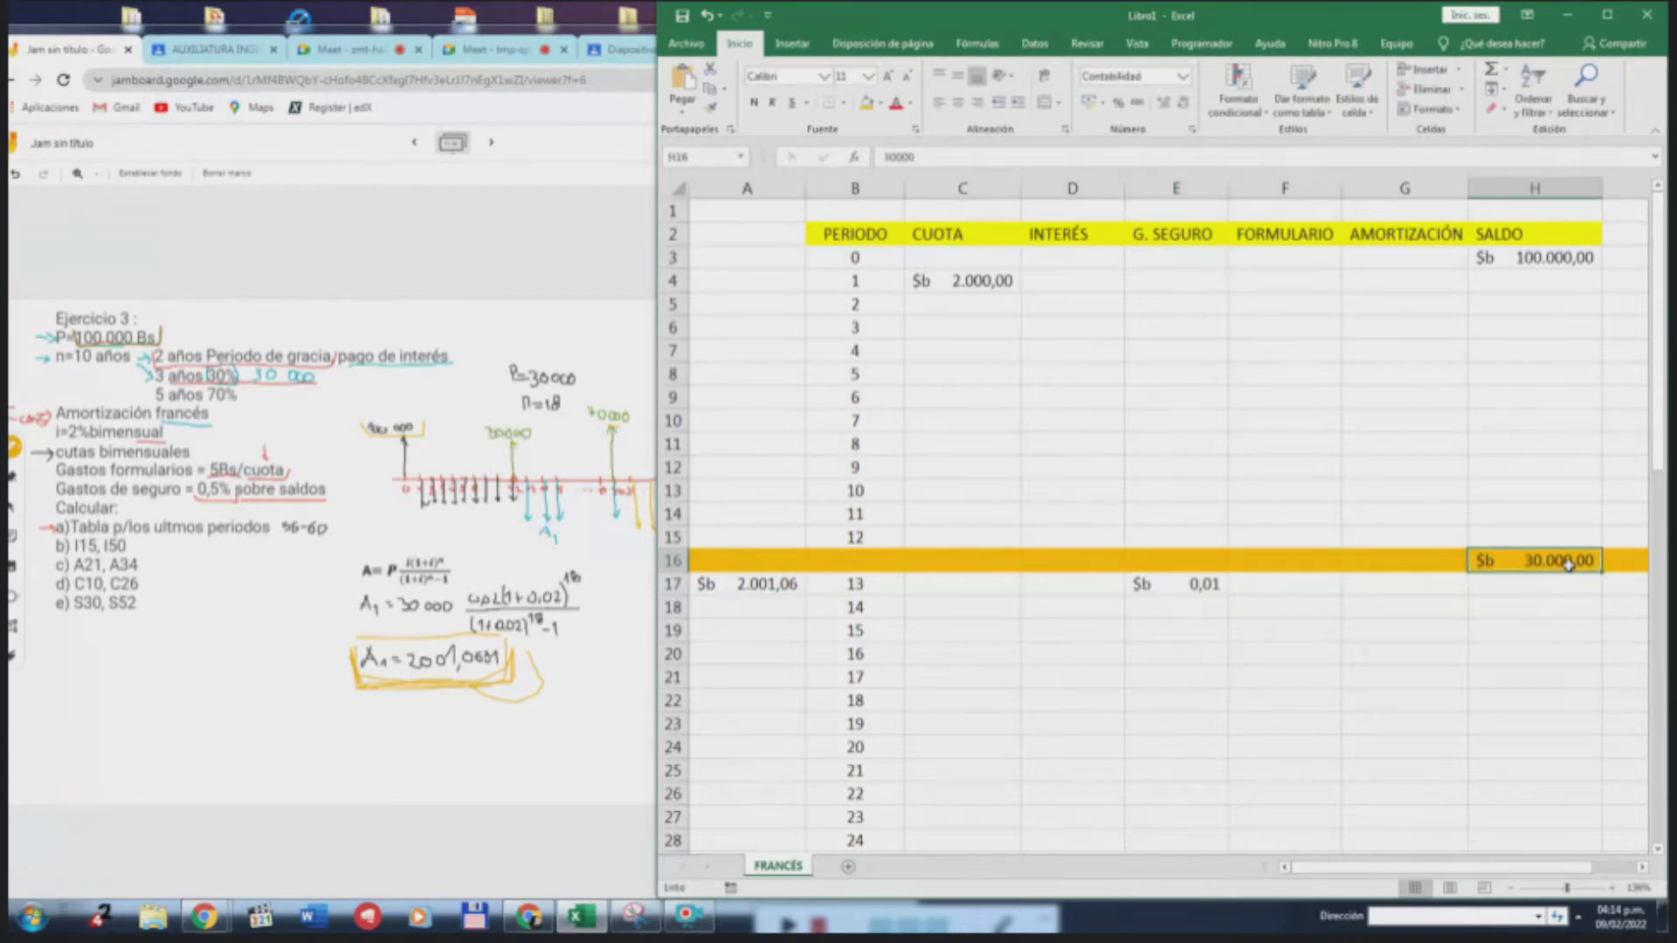
key(Return)
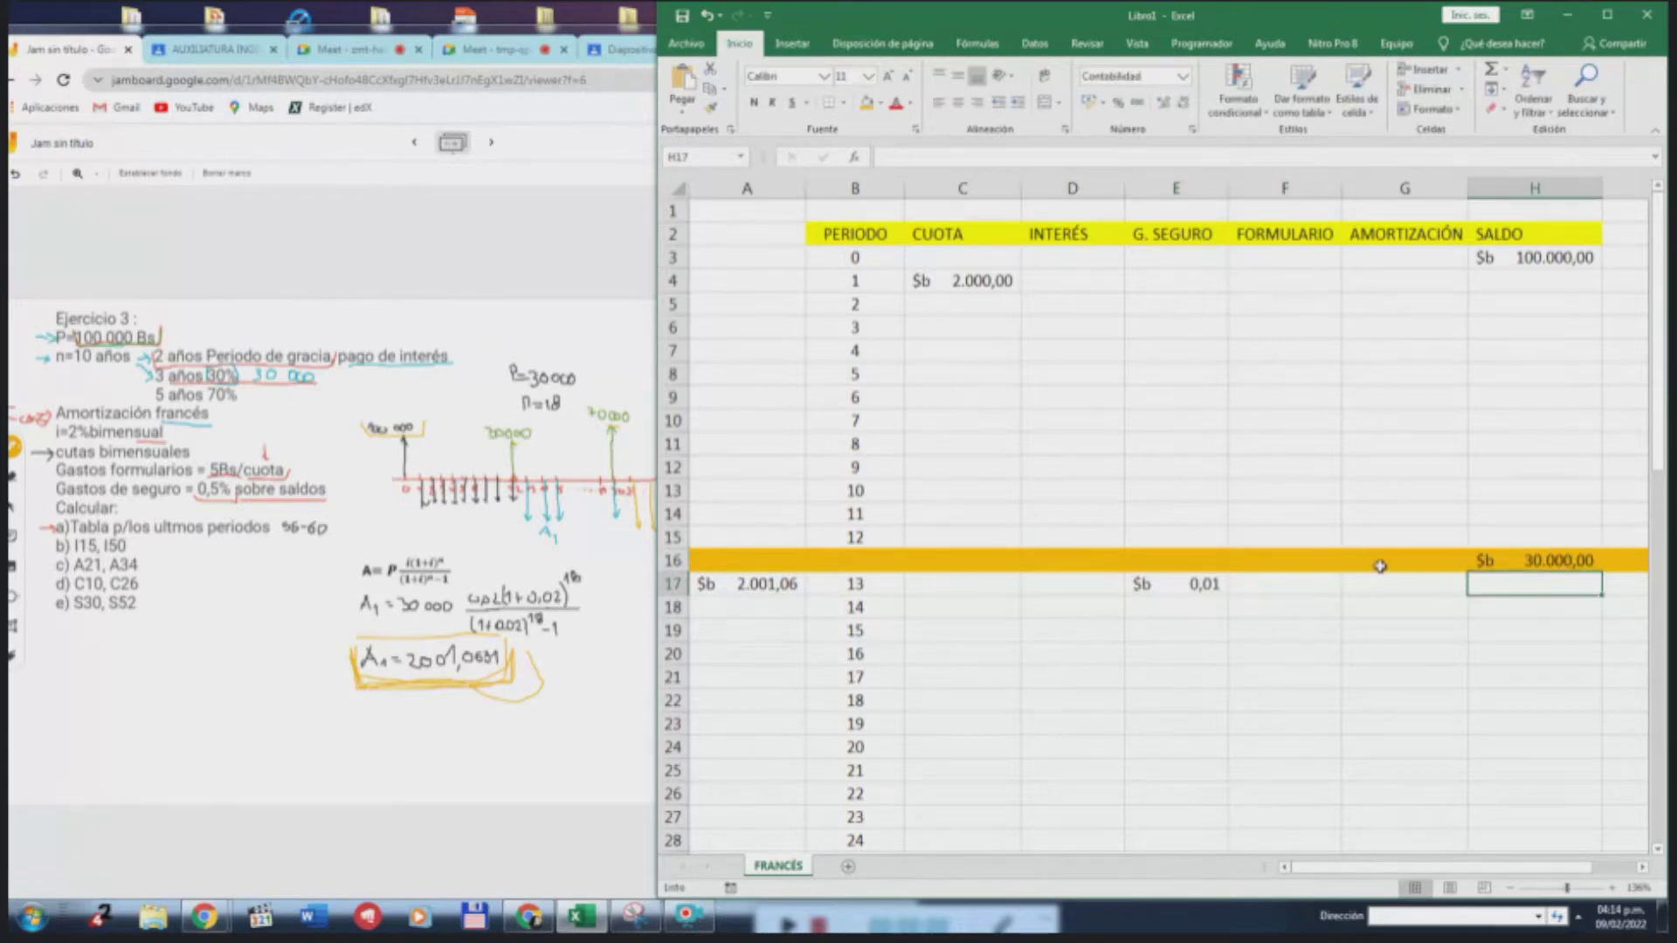
click(1190, 585)
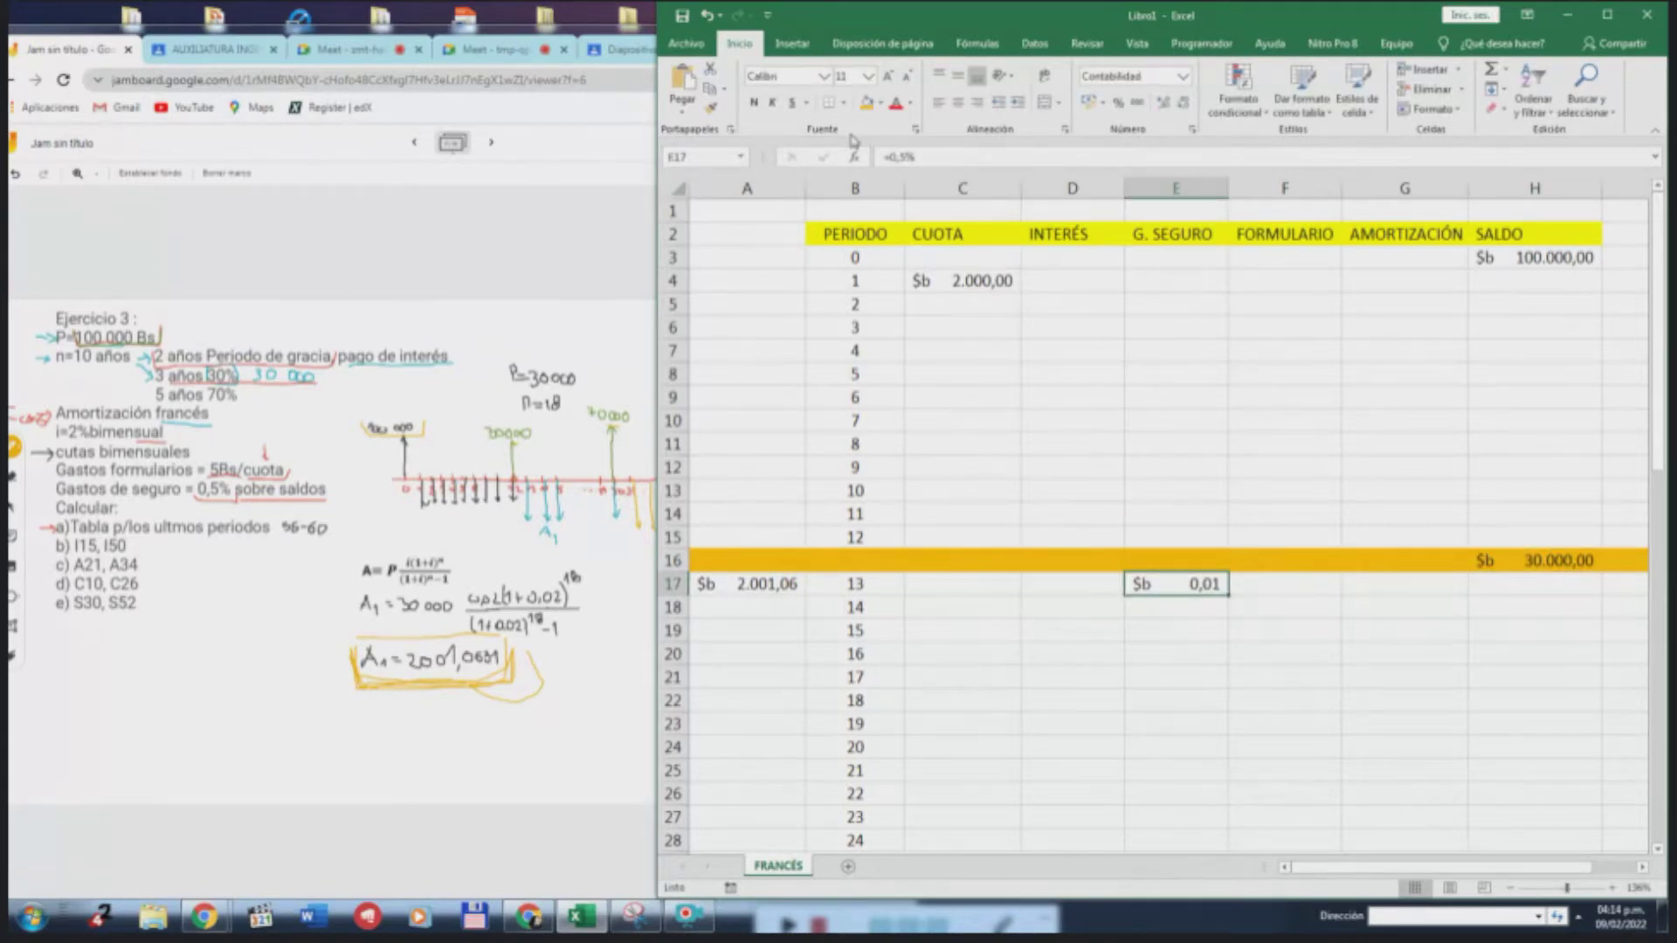
click(935, 154)
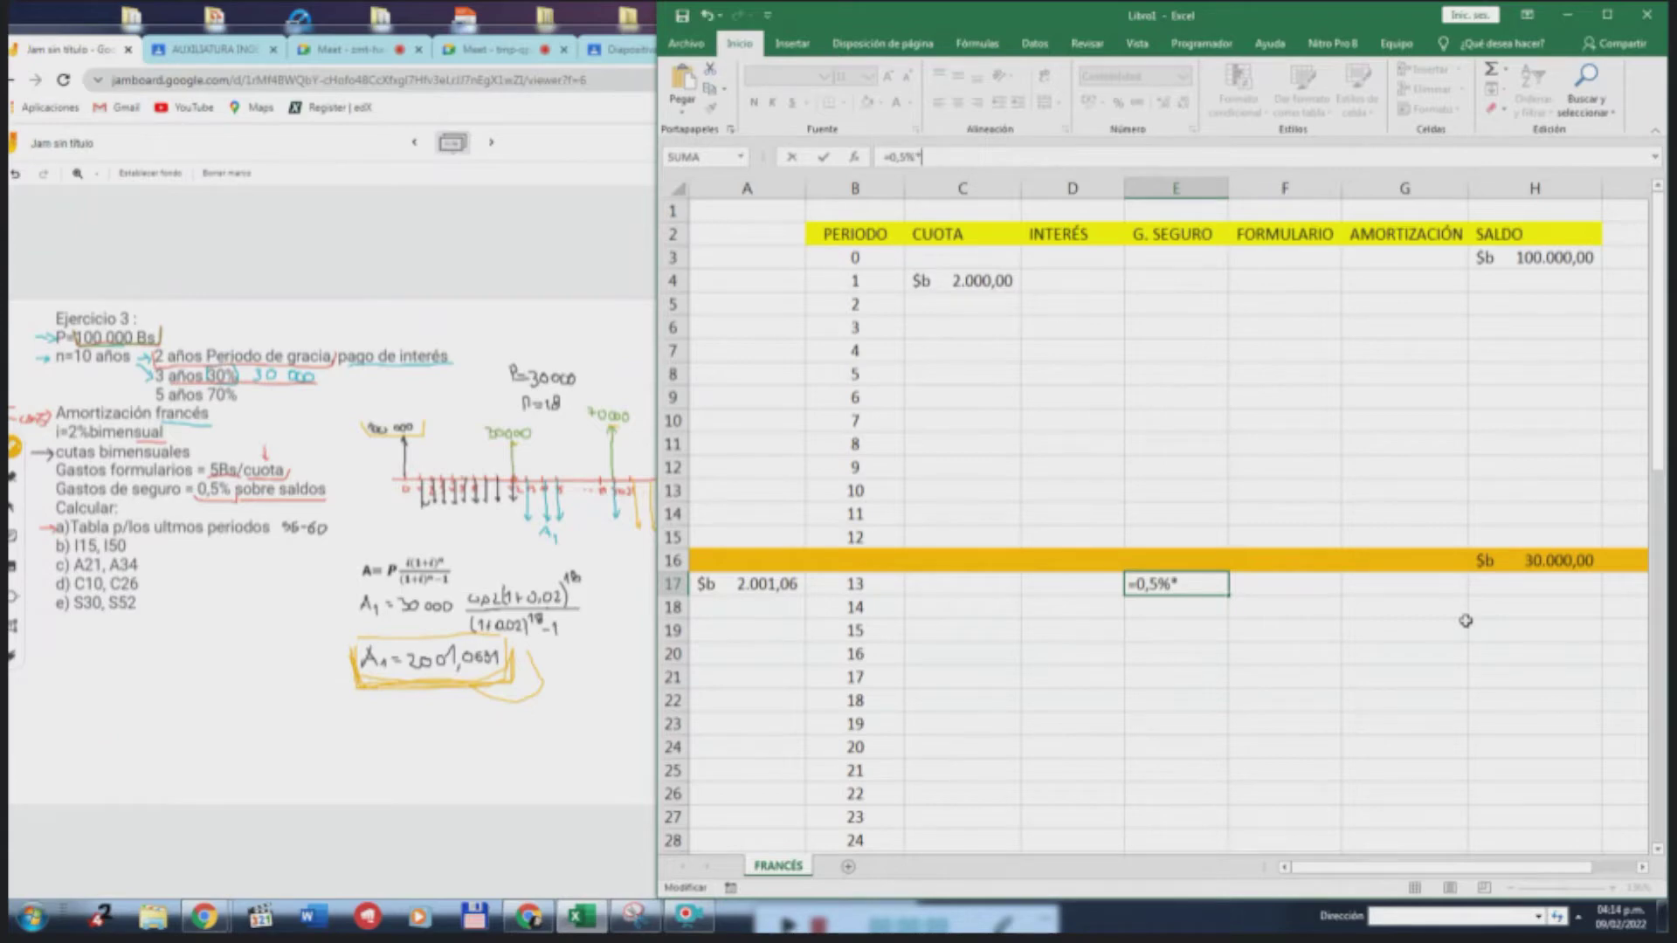
text(*)
click(1572, 559)
key(Return)
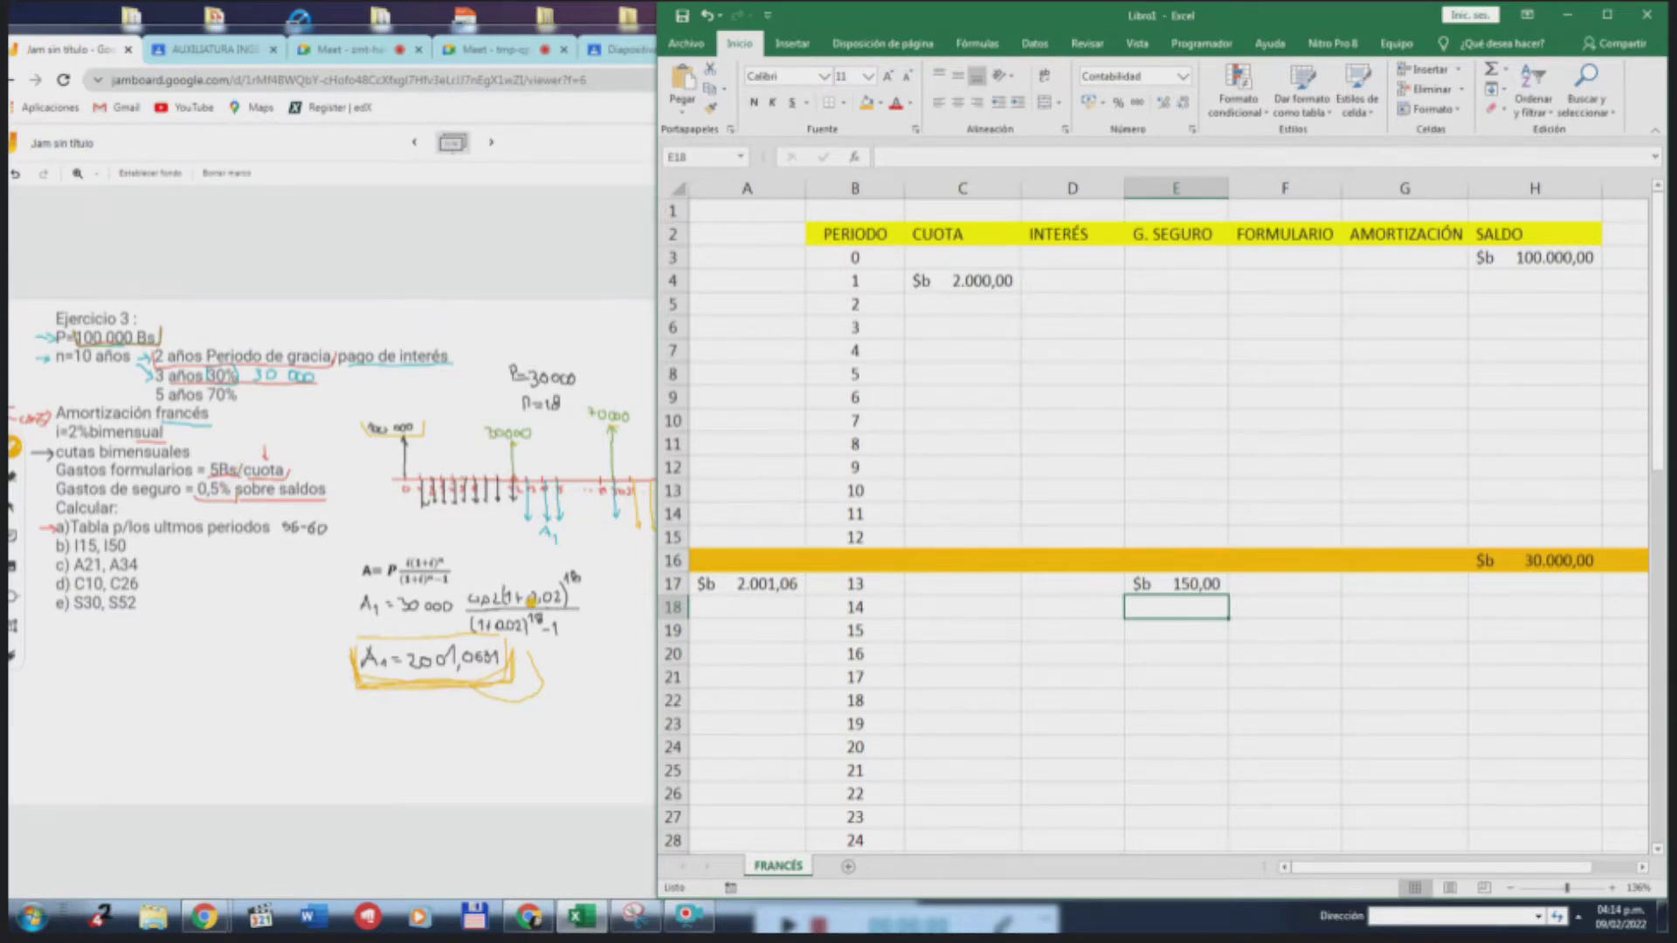
Enter 5 as the FORMULARIO charge for period 13 in F17 and copy it down through period 30
click(1274, 585)
text(5)
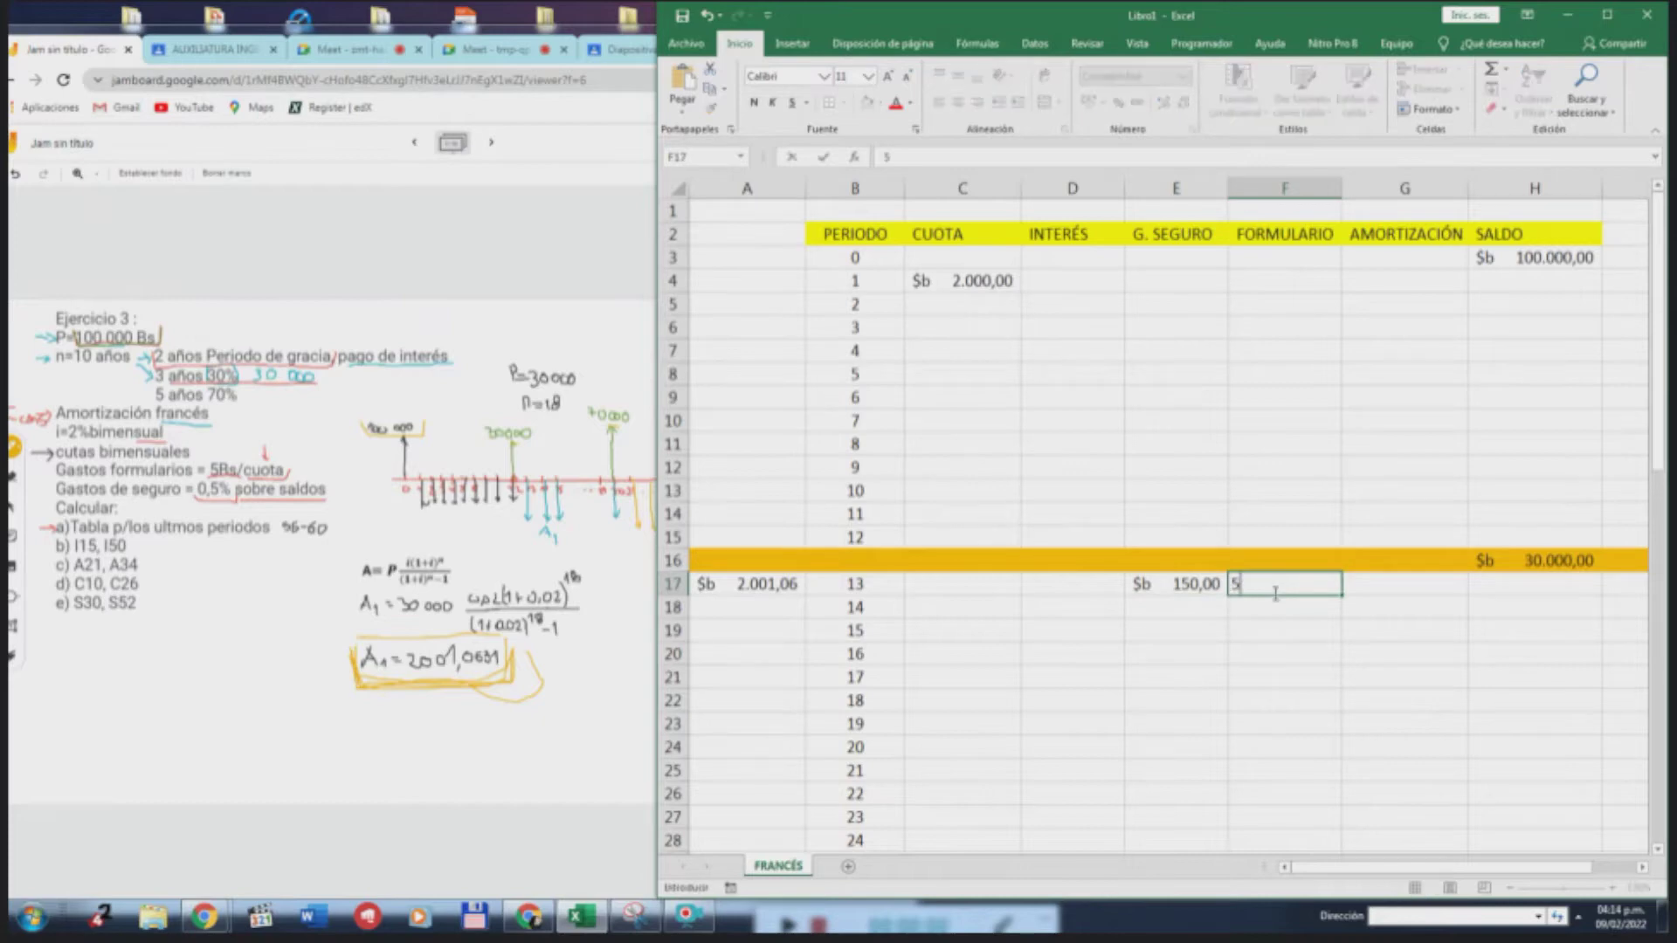
key(Return)
click(1280, 592)
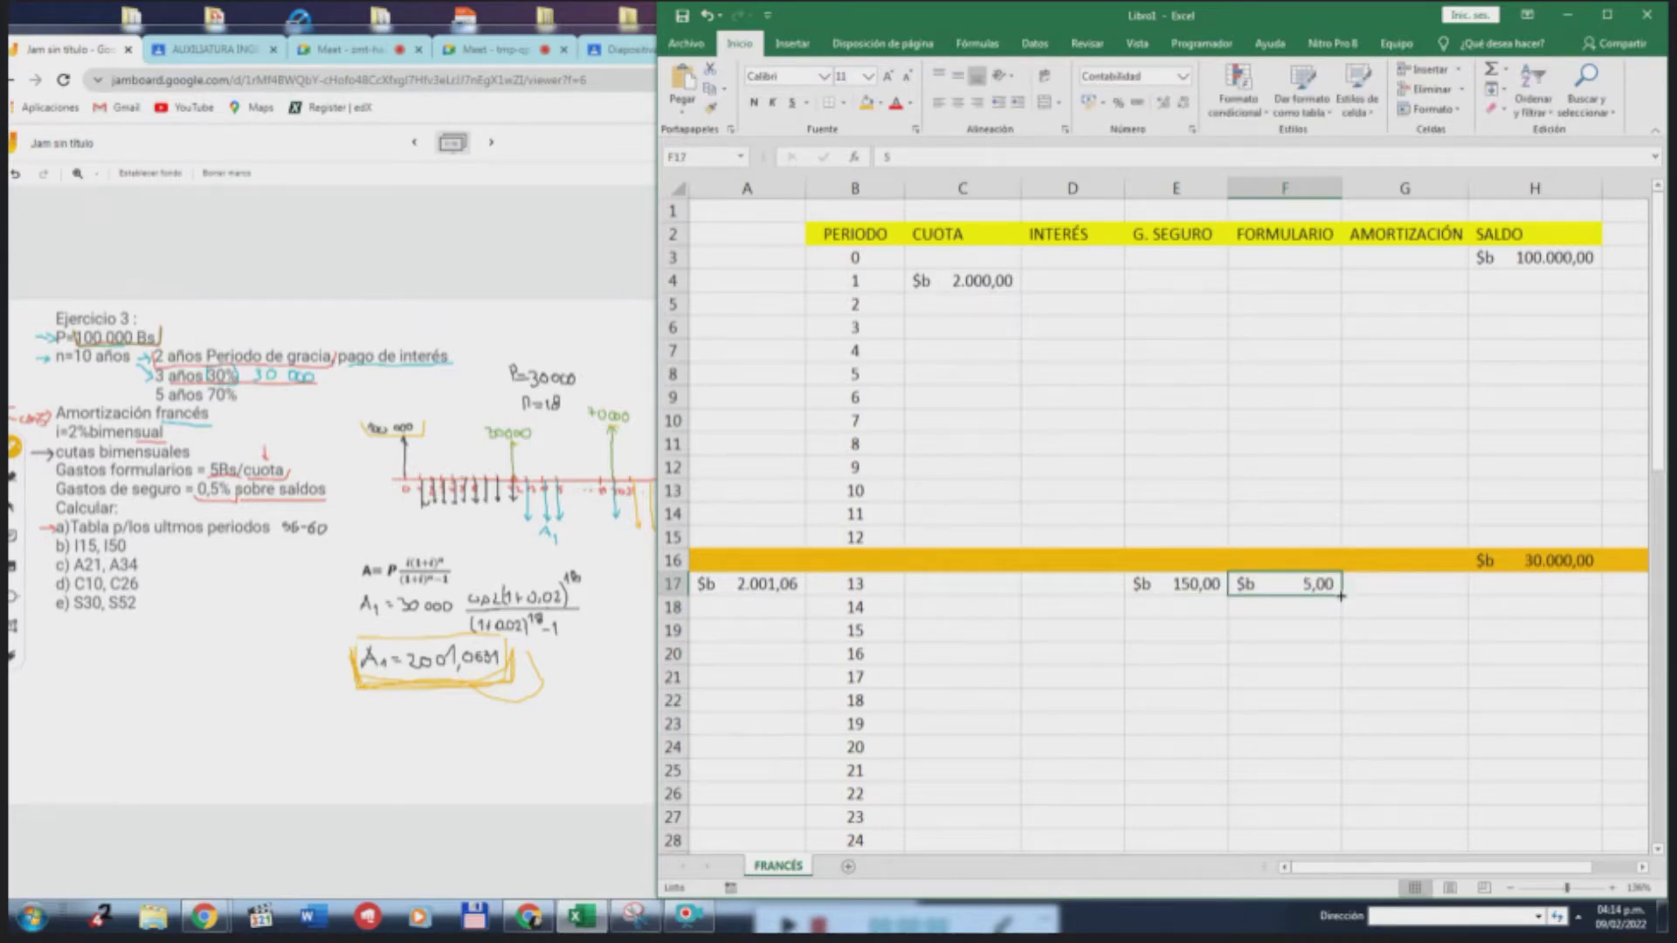
scroll(1273, 659, down, 4)
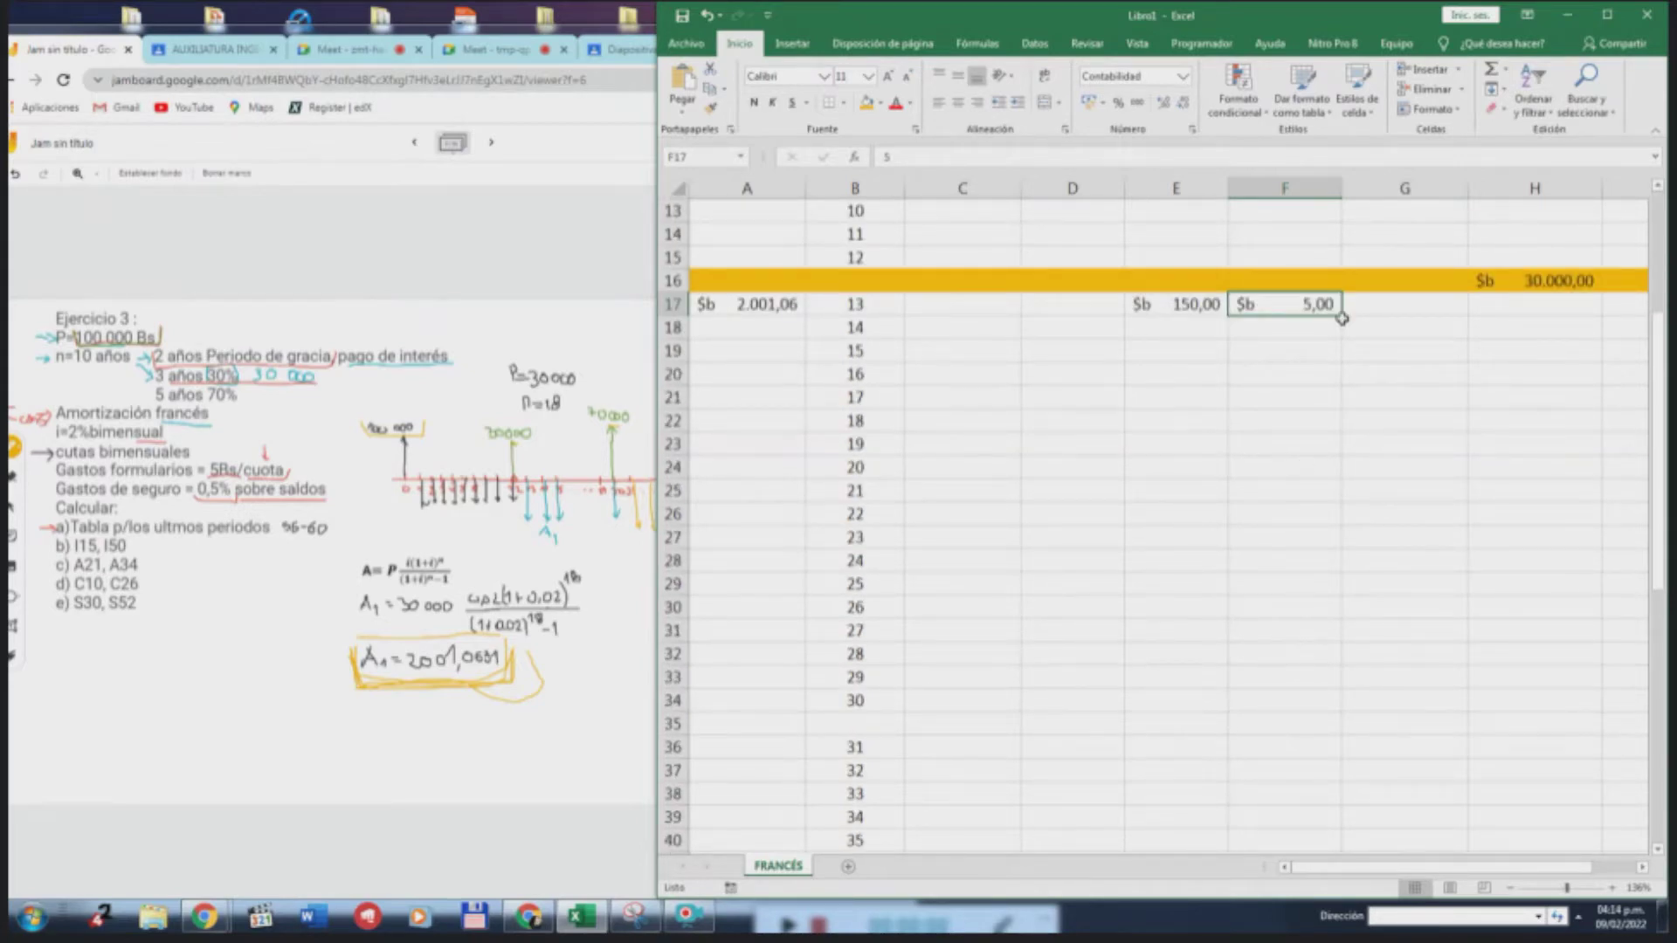
drag(1342, 315, 1281, 620)
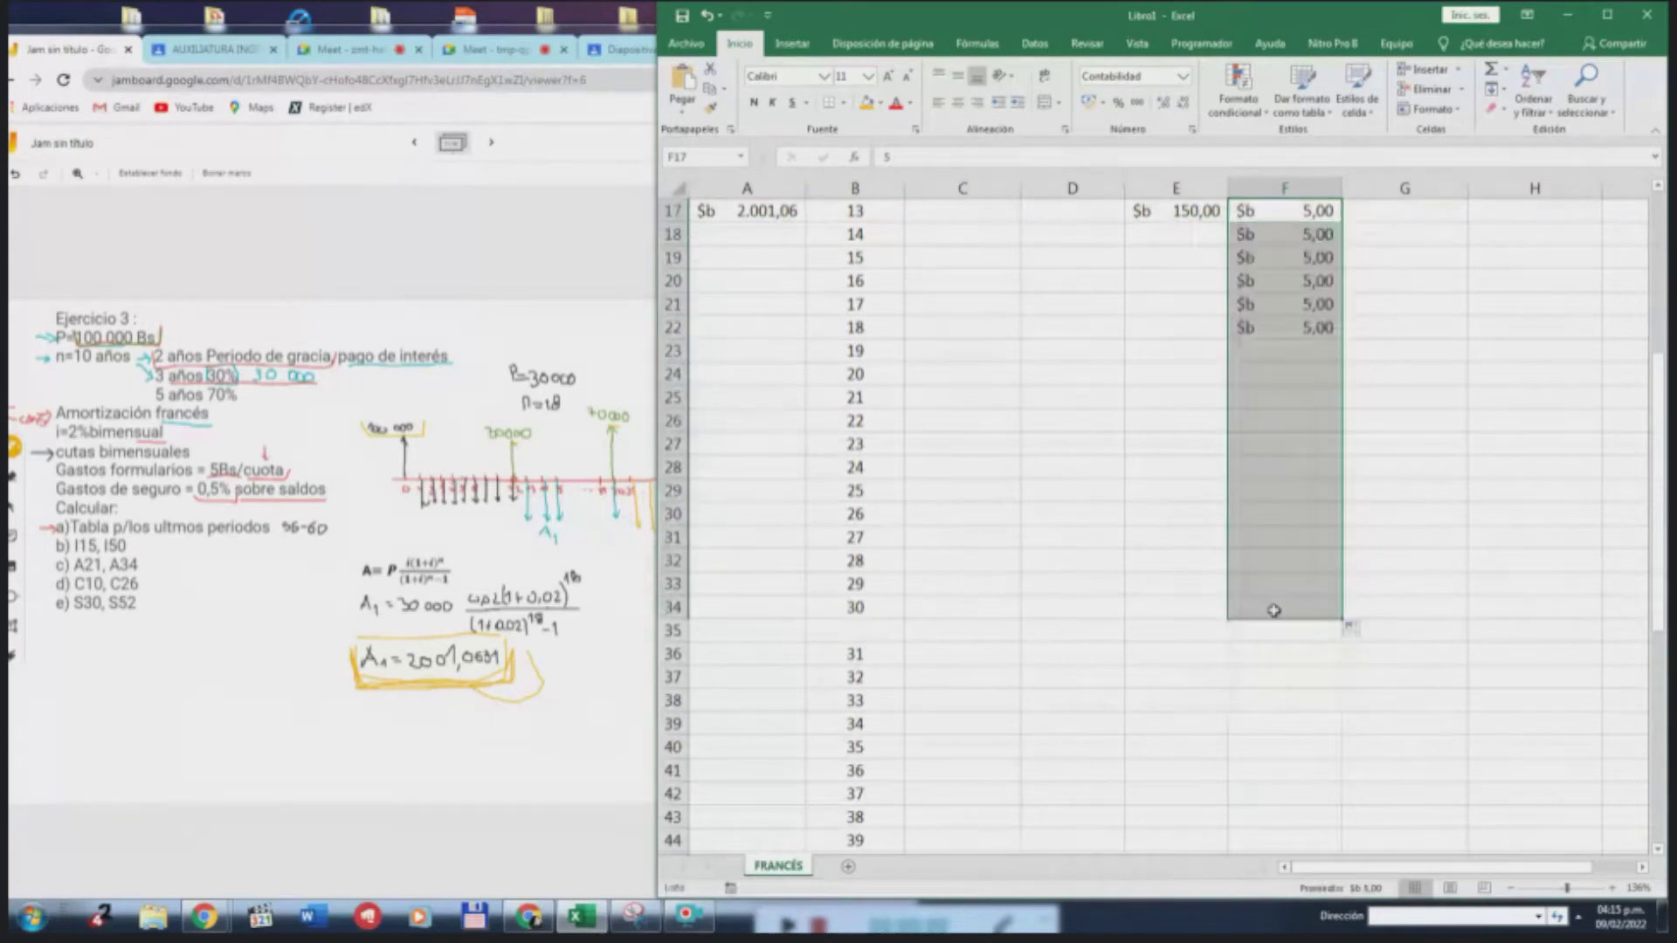
scroll(1316, 549, up, 2)
scroll(1316, 548, up, 1)
click(1175, 537)
scroll(1092, 489, up, 3)
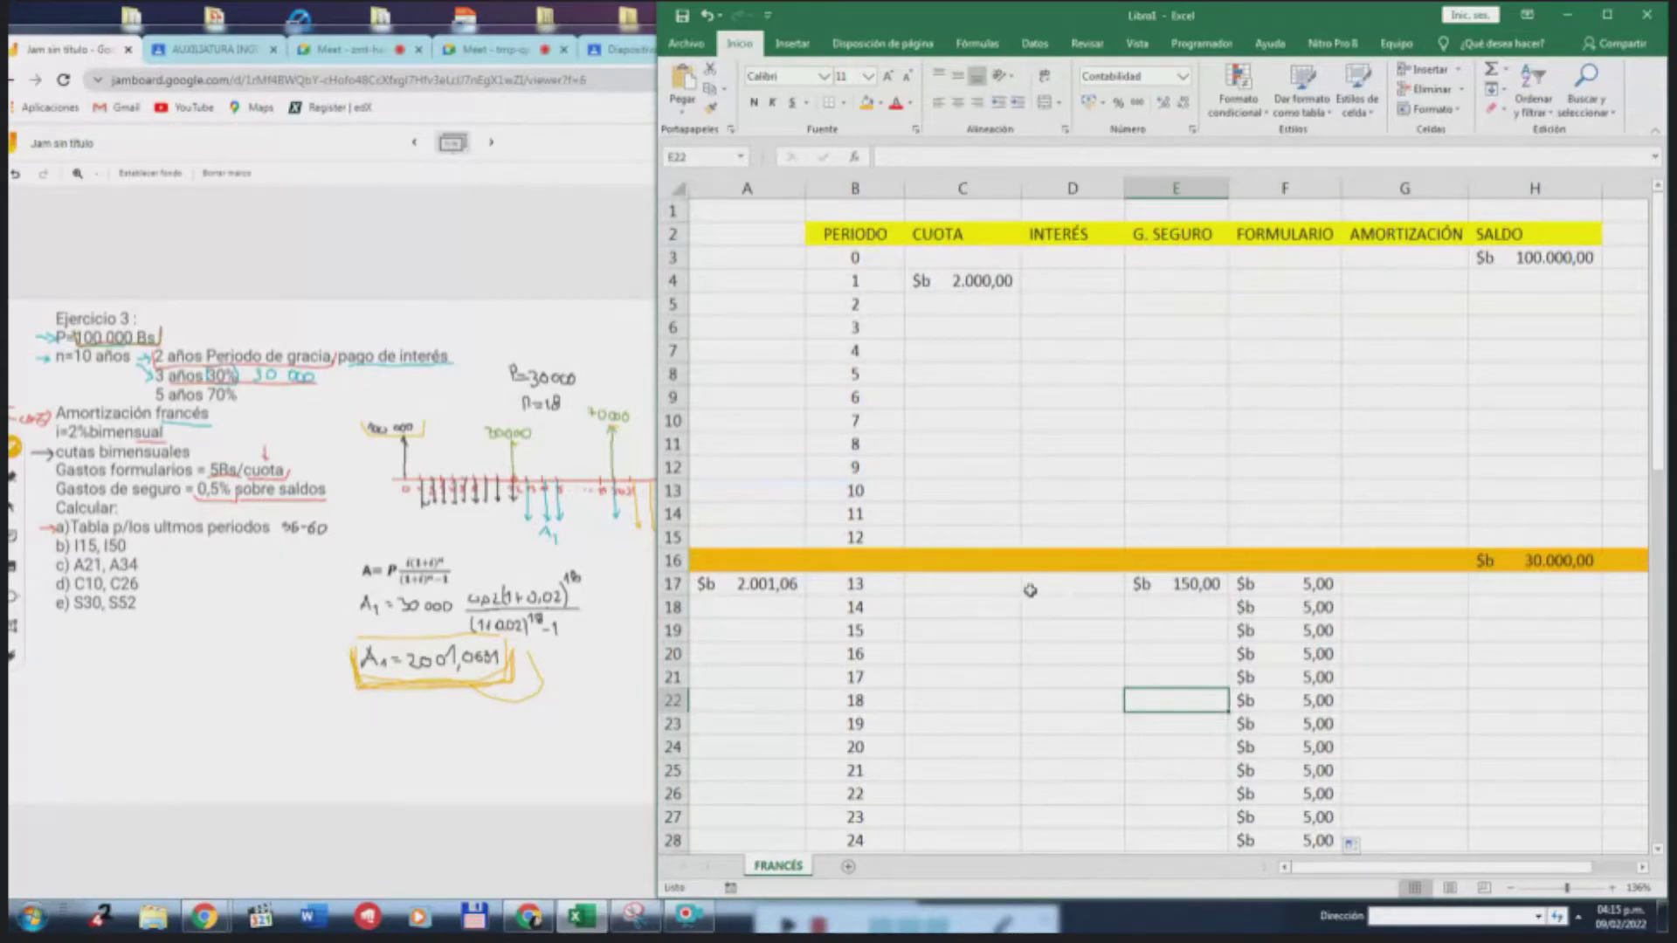
Enter the formula =H16*2% in cell D17 as the INTERÉS for period 13
click(1067, 591)
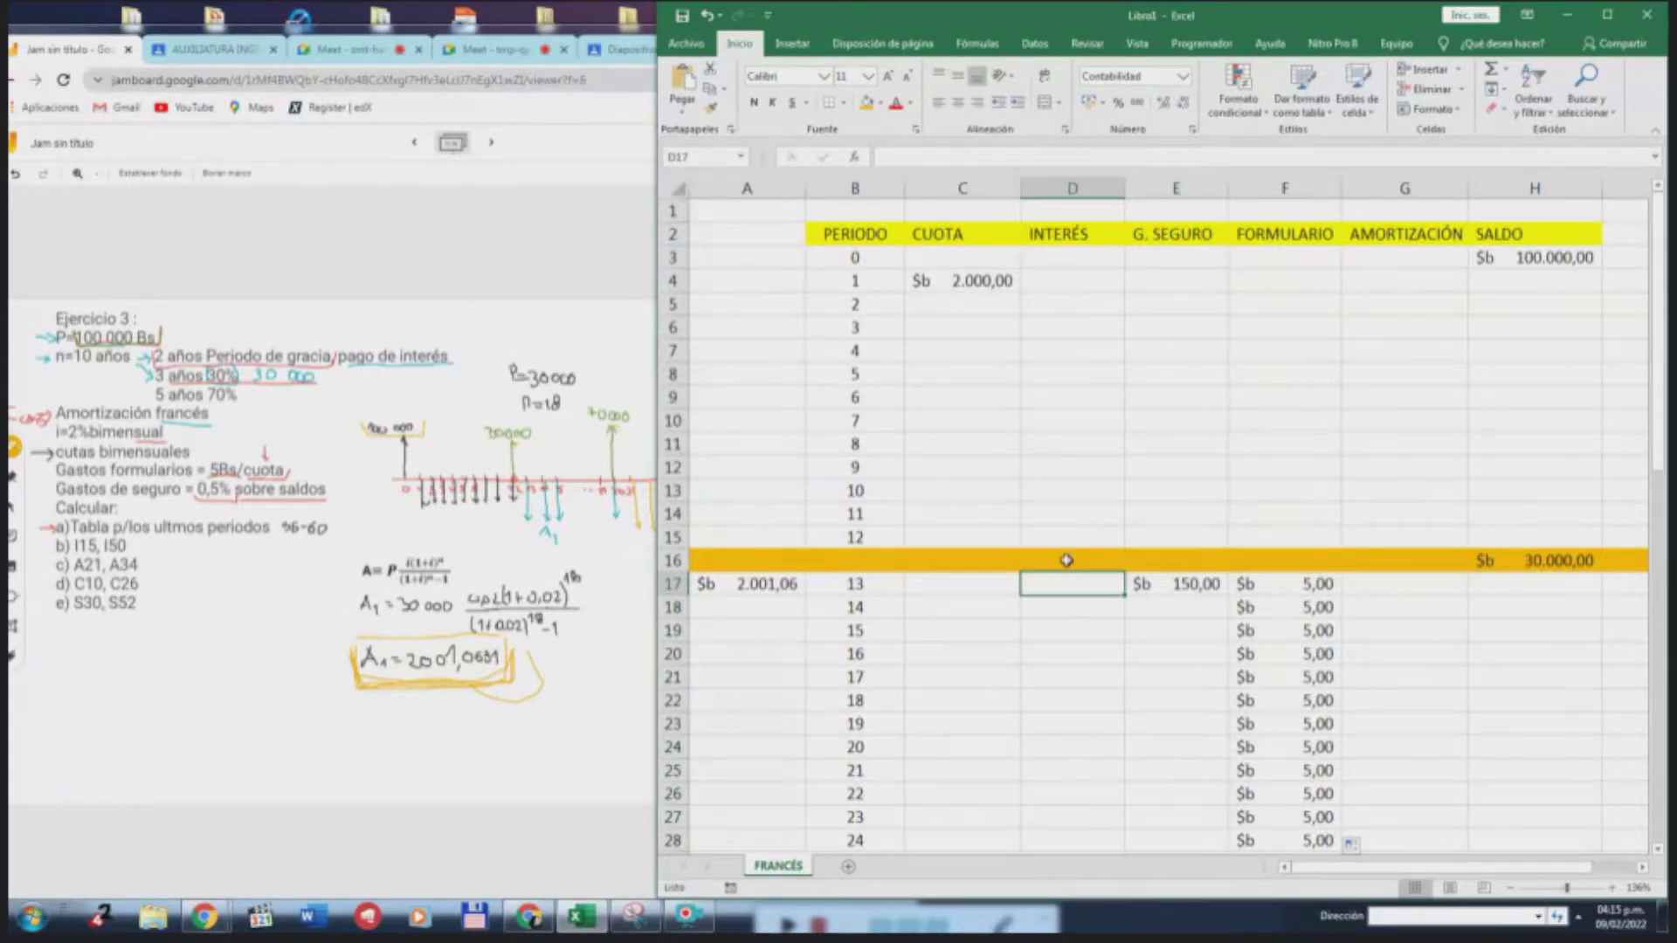
text(=)
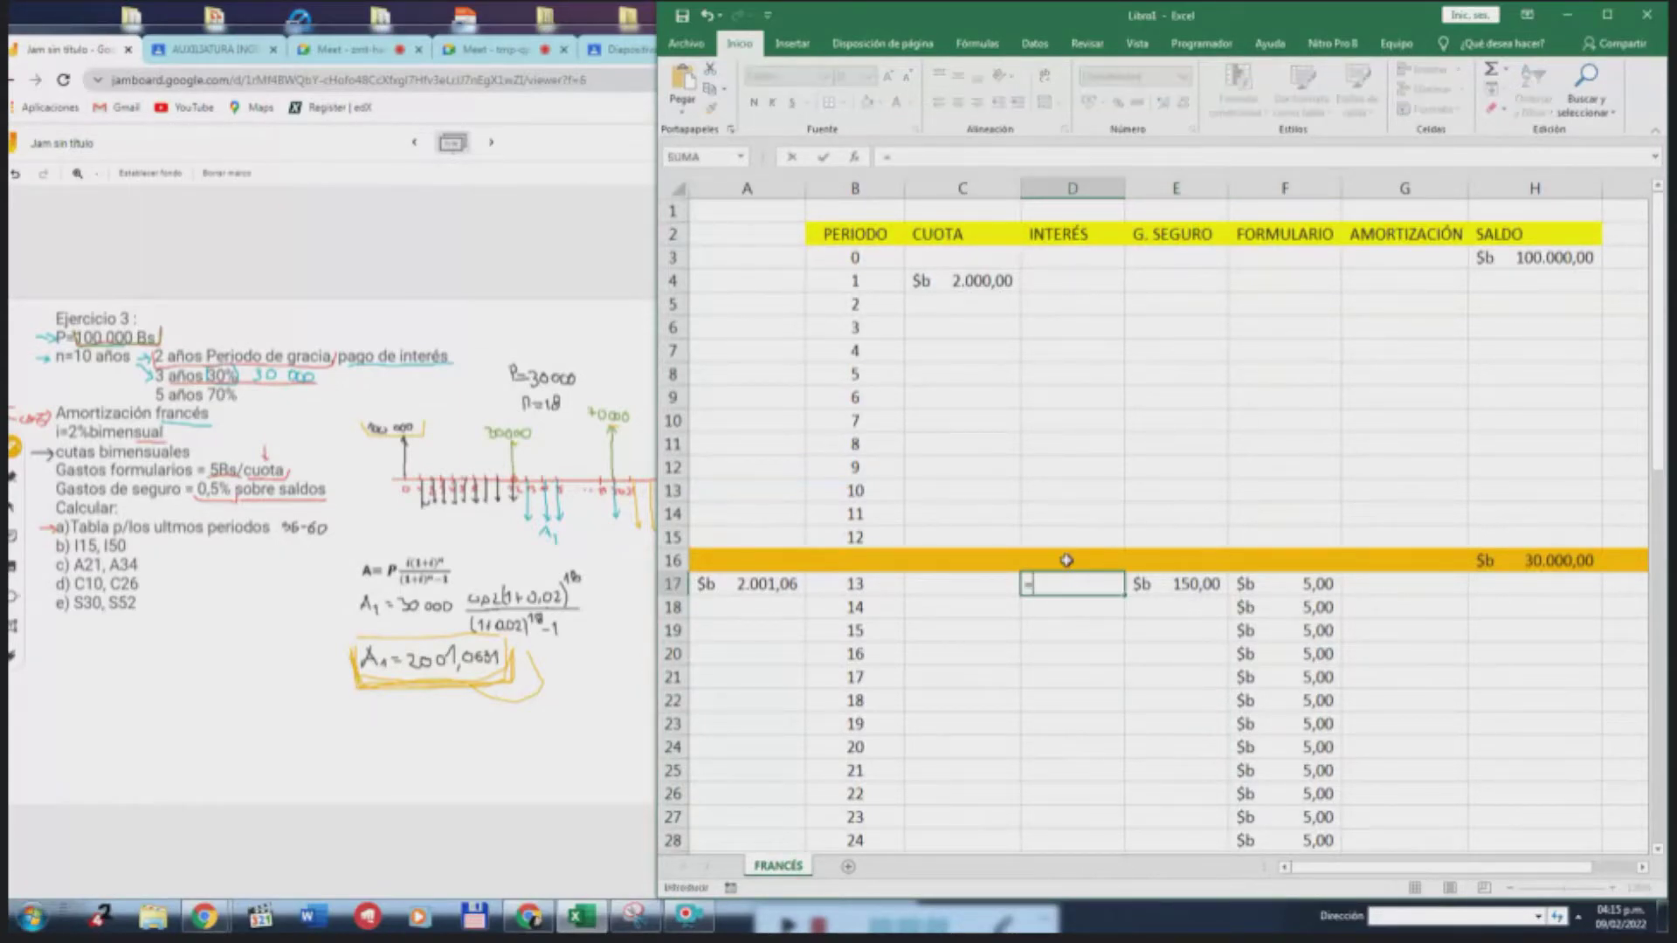
click(1543, 560)
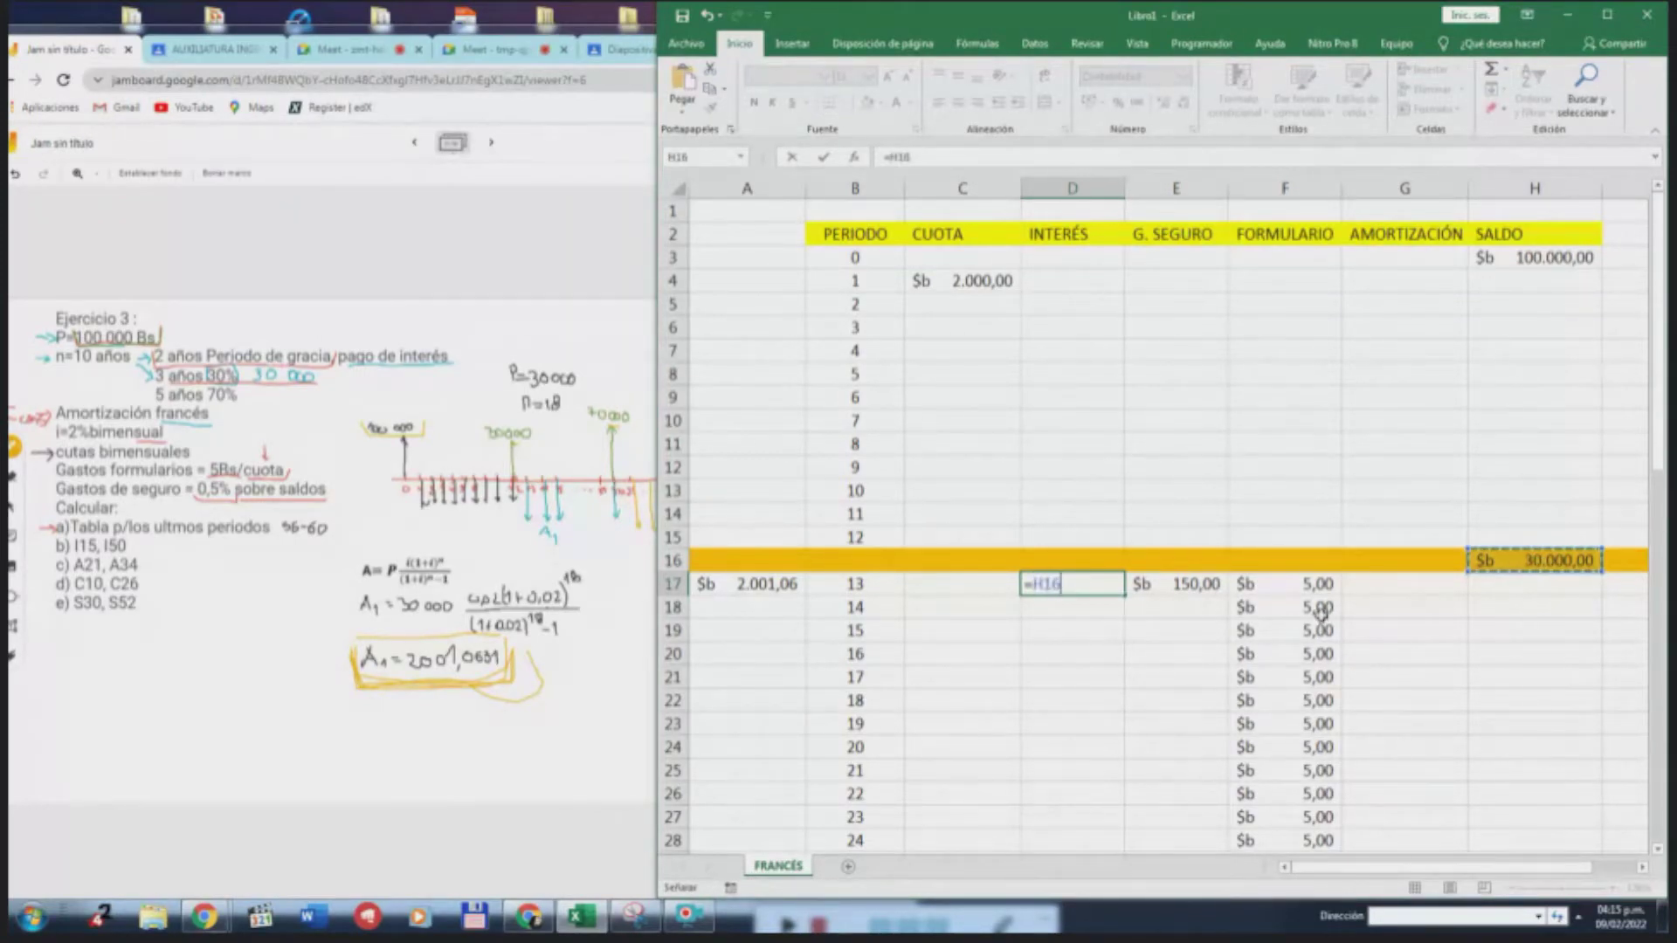
text(*2%)
key(Return)
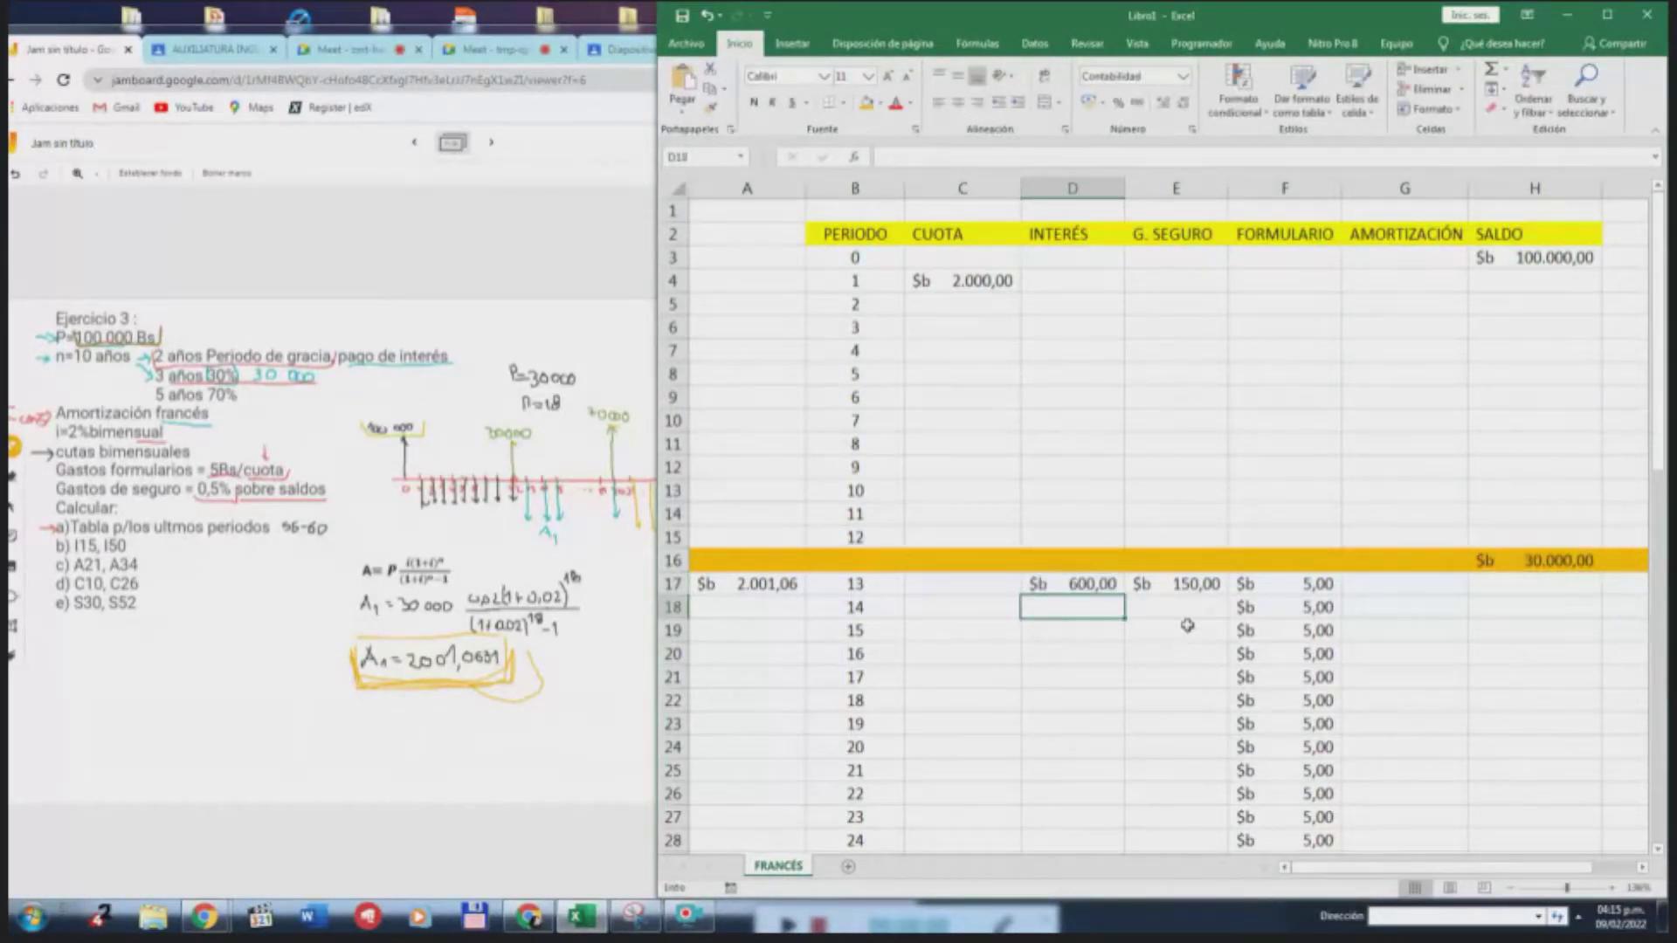
click(1090, 582)
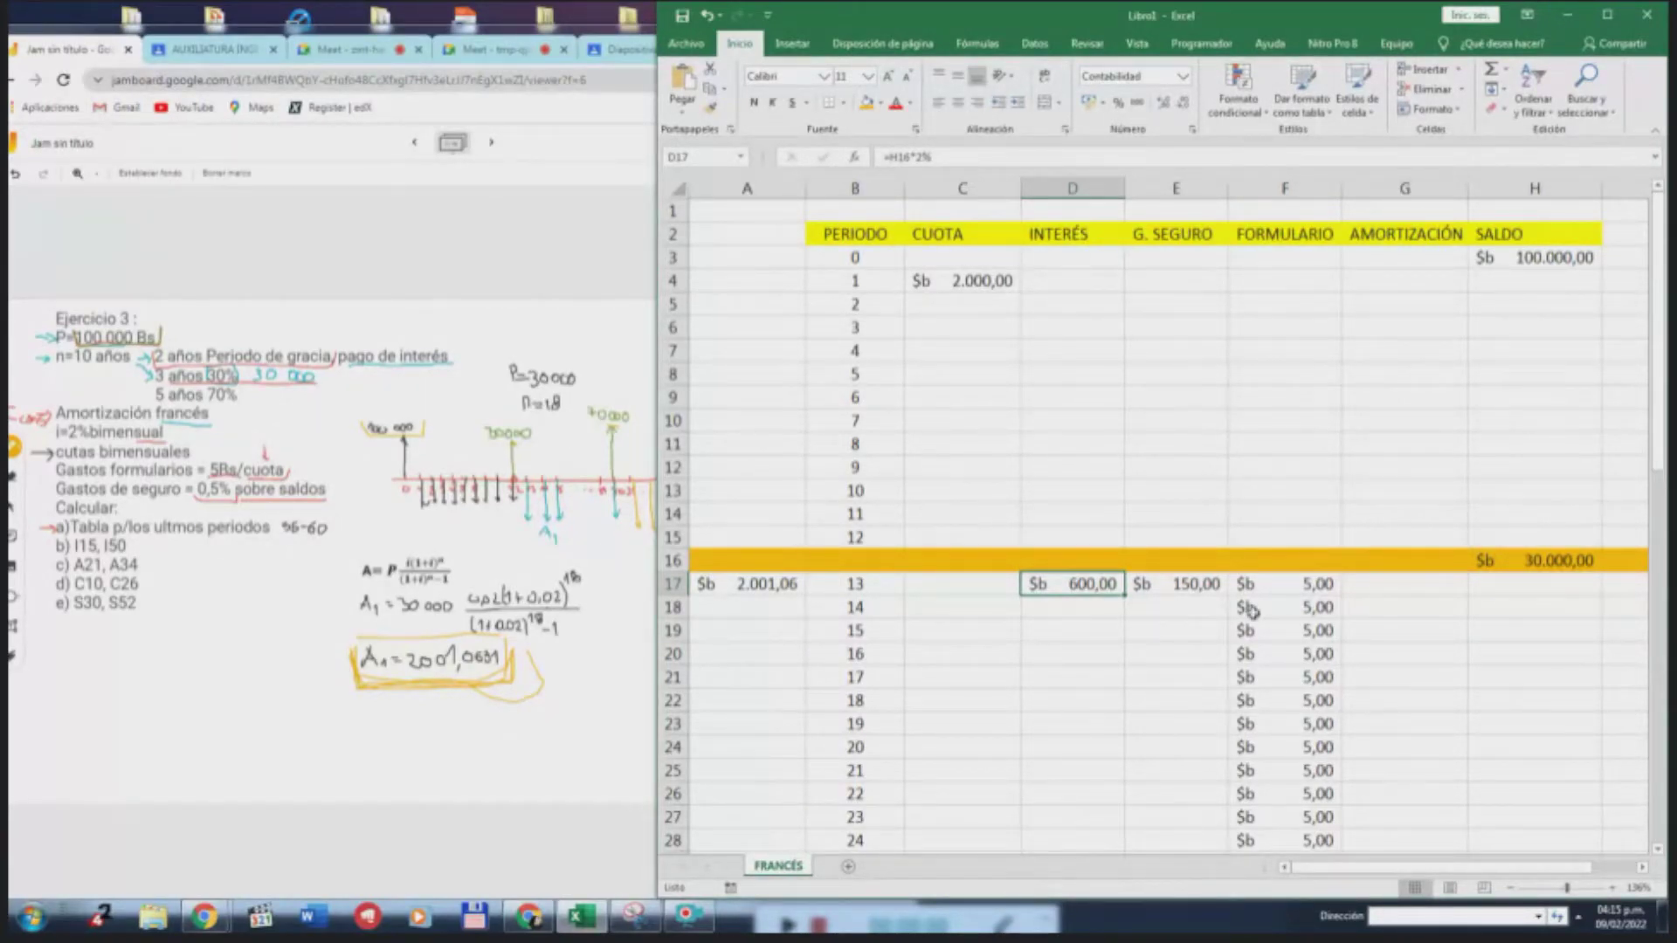
click(974, 585)
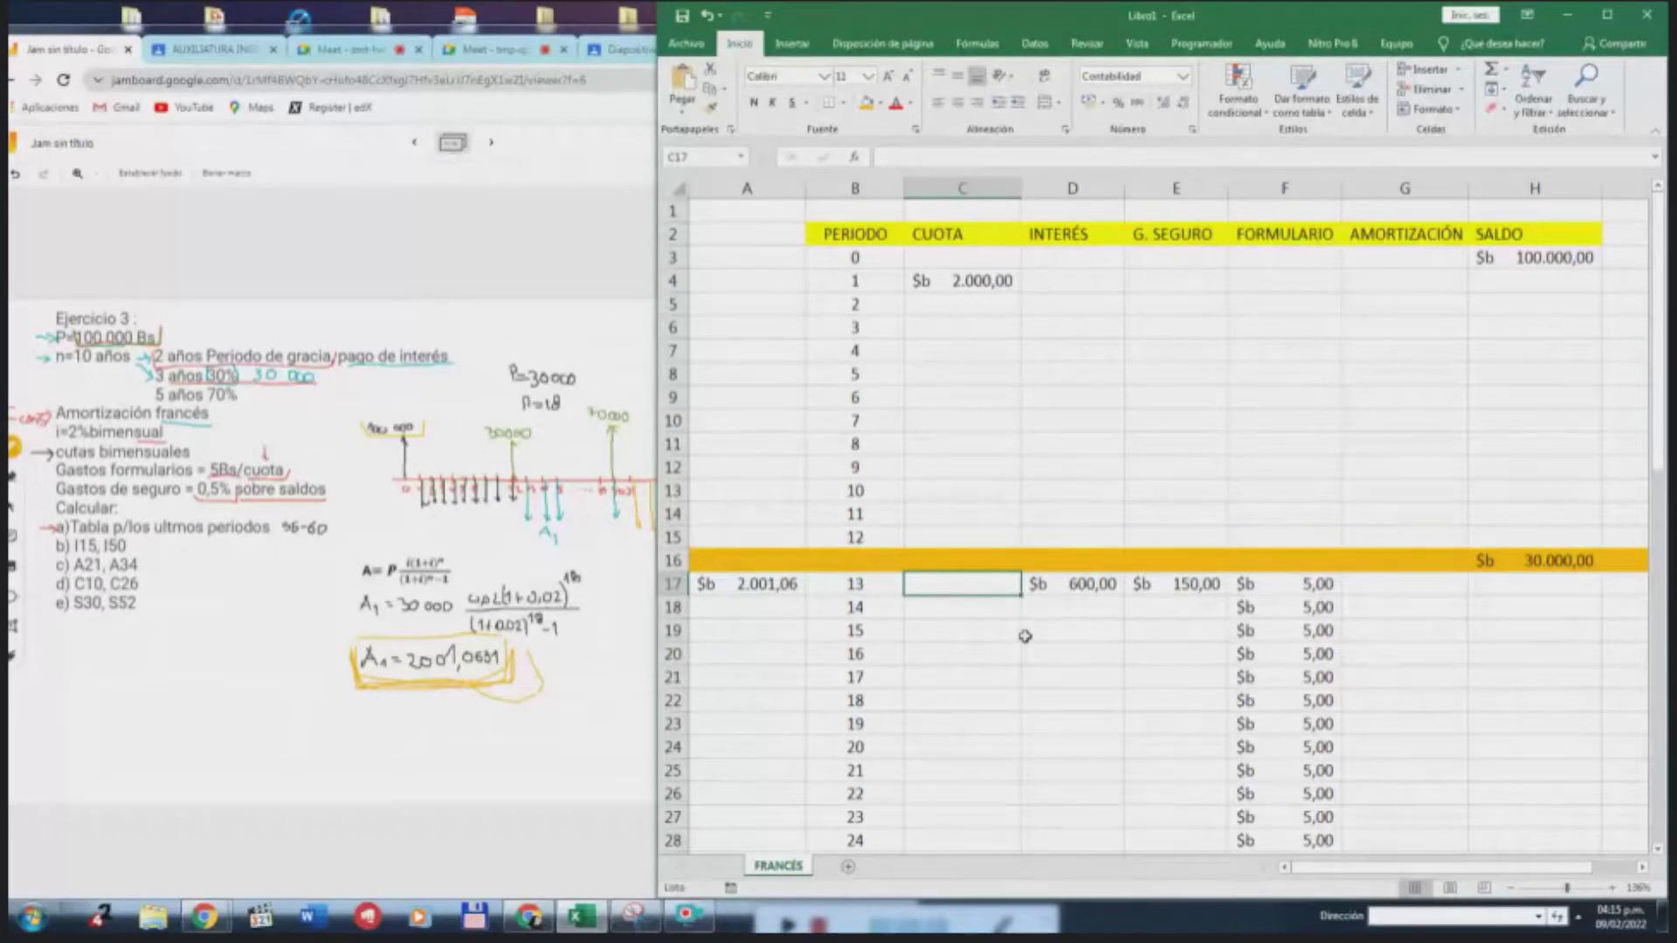
Enter the formula =A17+E17+F17 in cell C17 as the CUOTA for period 13
text(=)
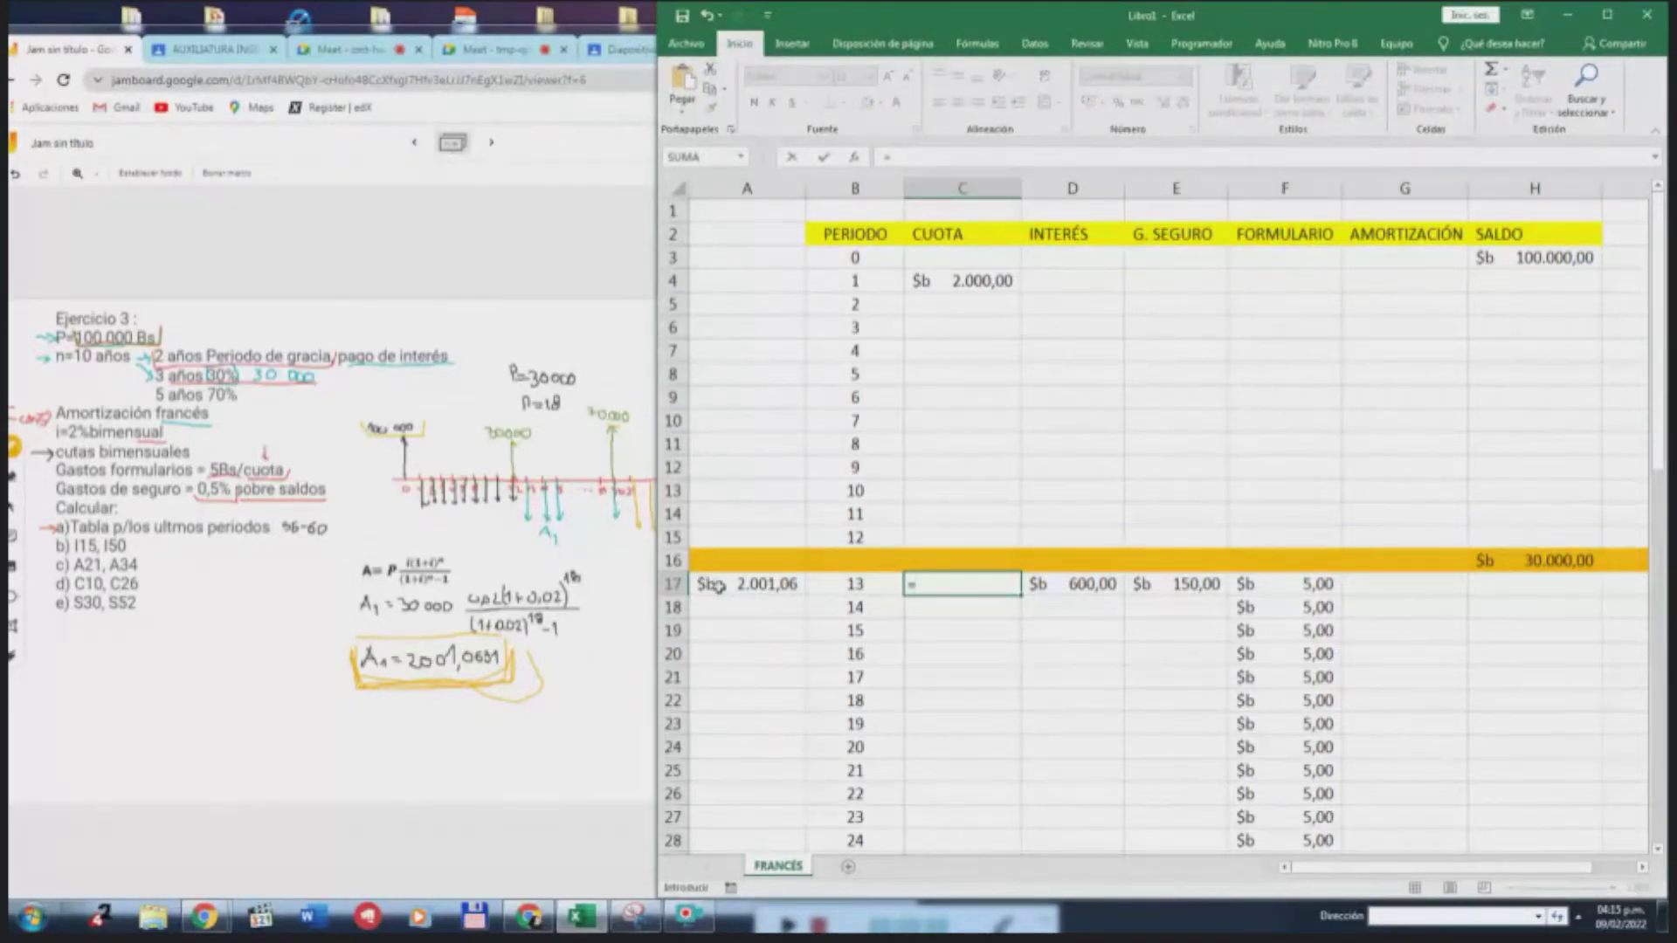
click(367, 661)
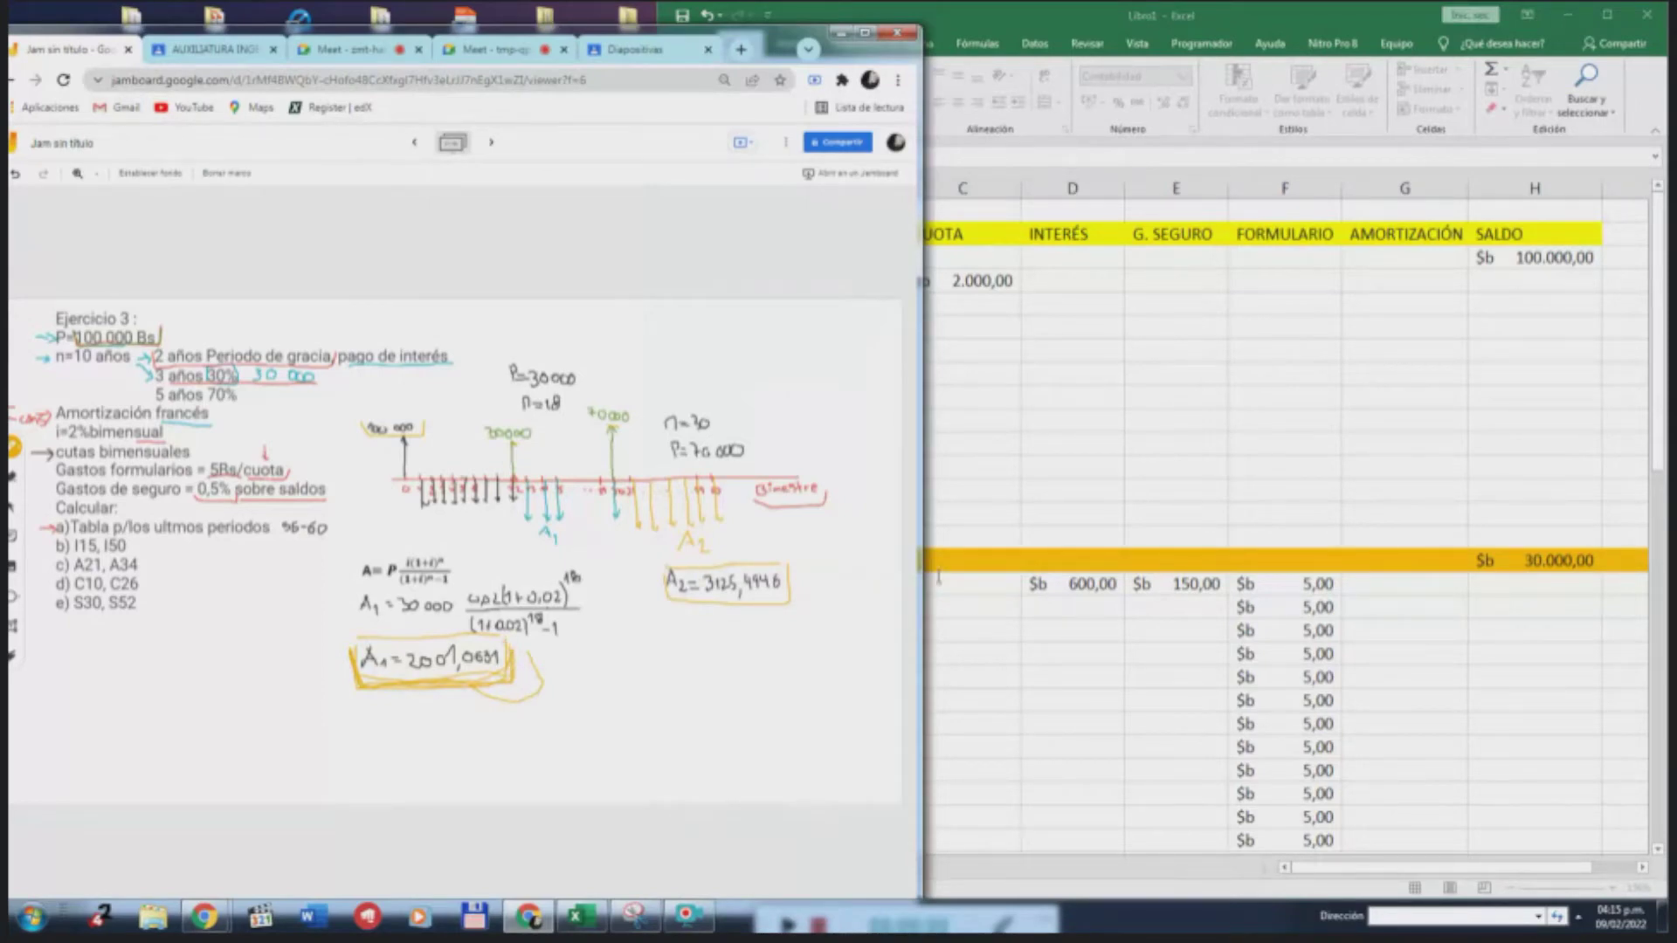
click(983, 584)
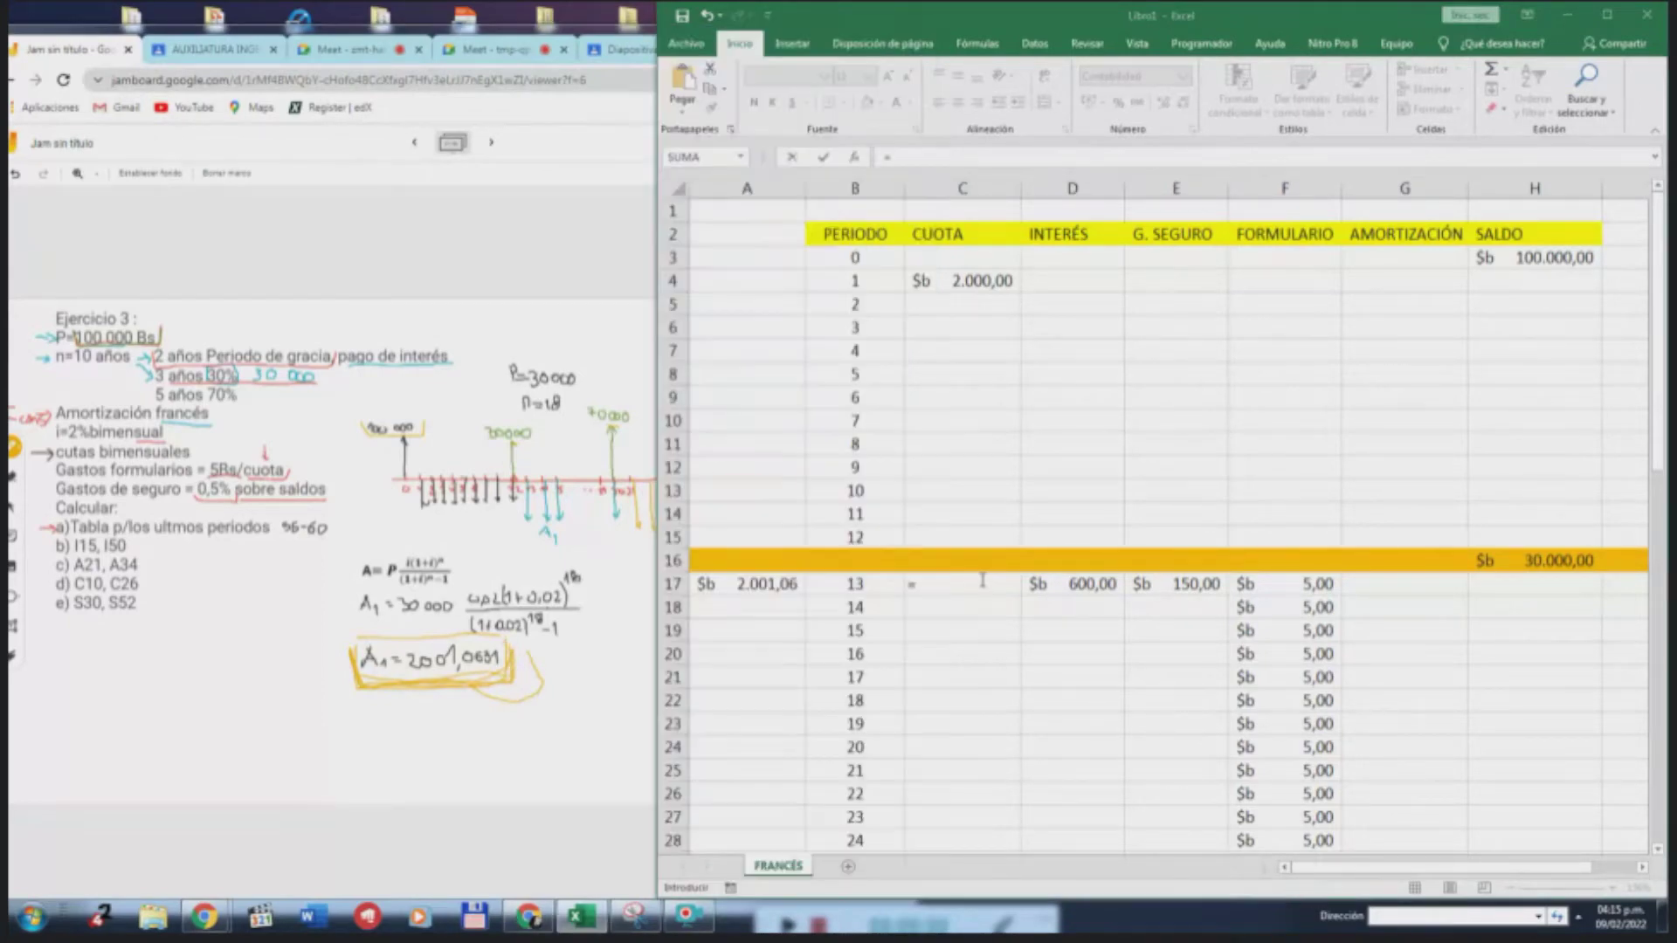
click(762, 587)
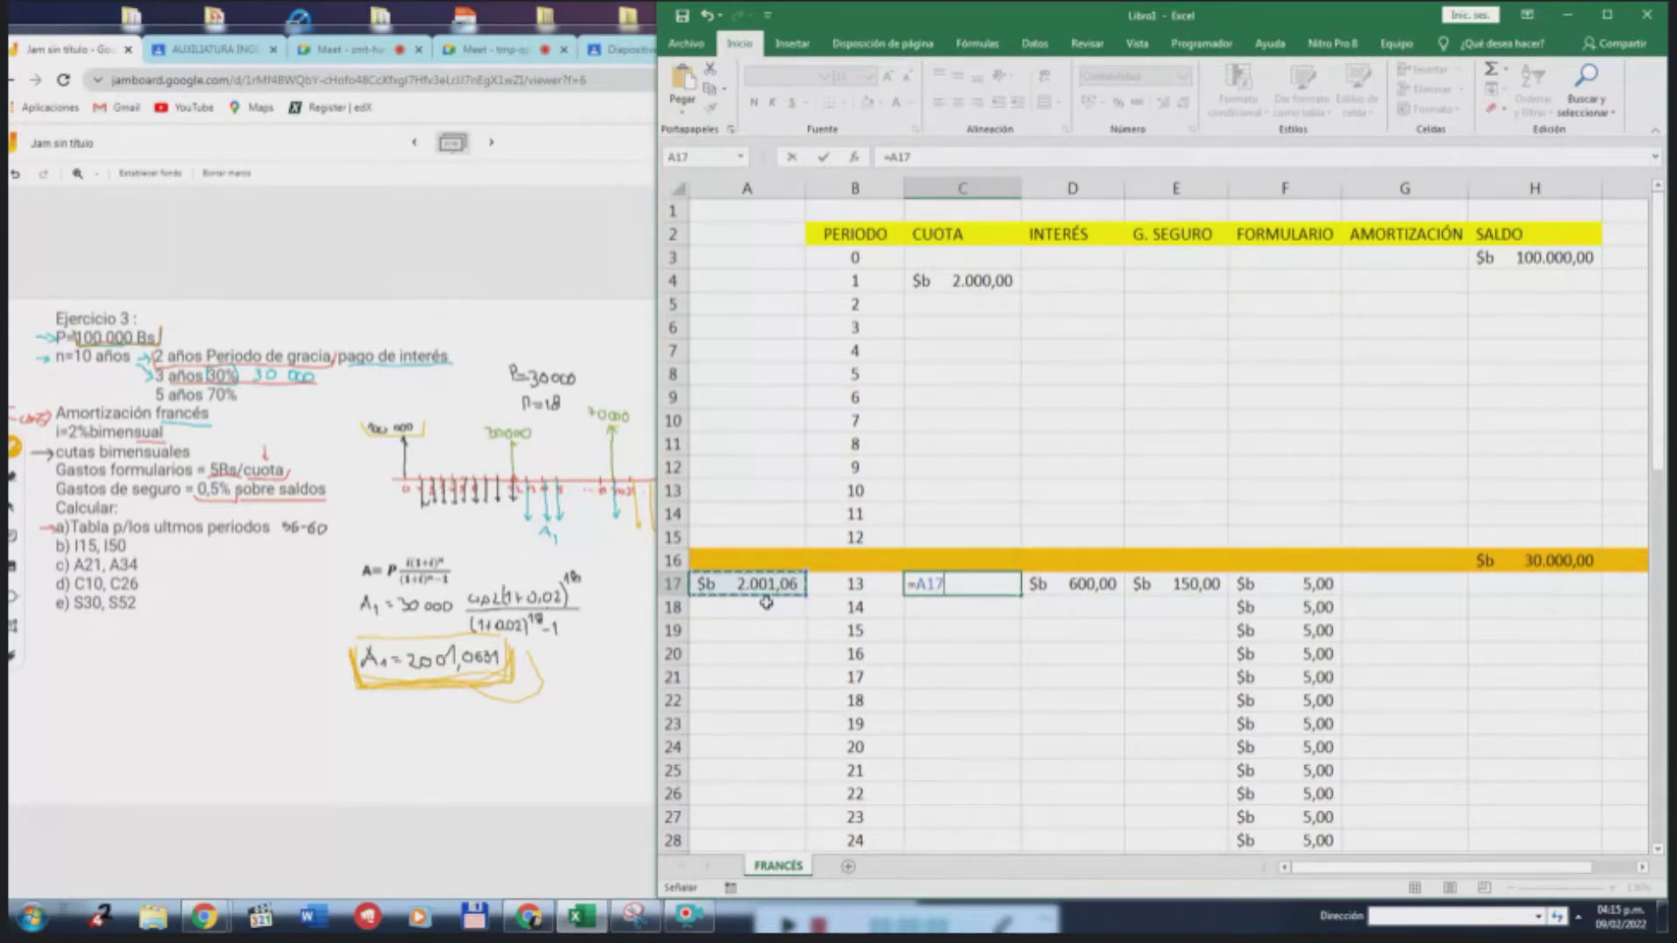
text(+)
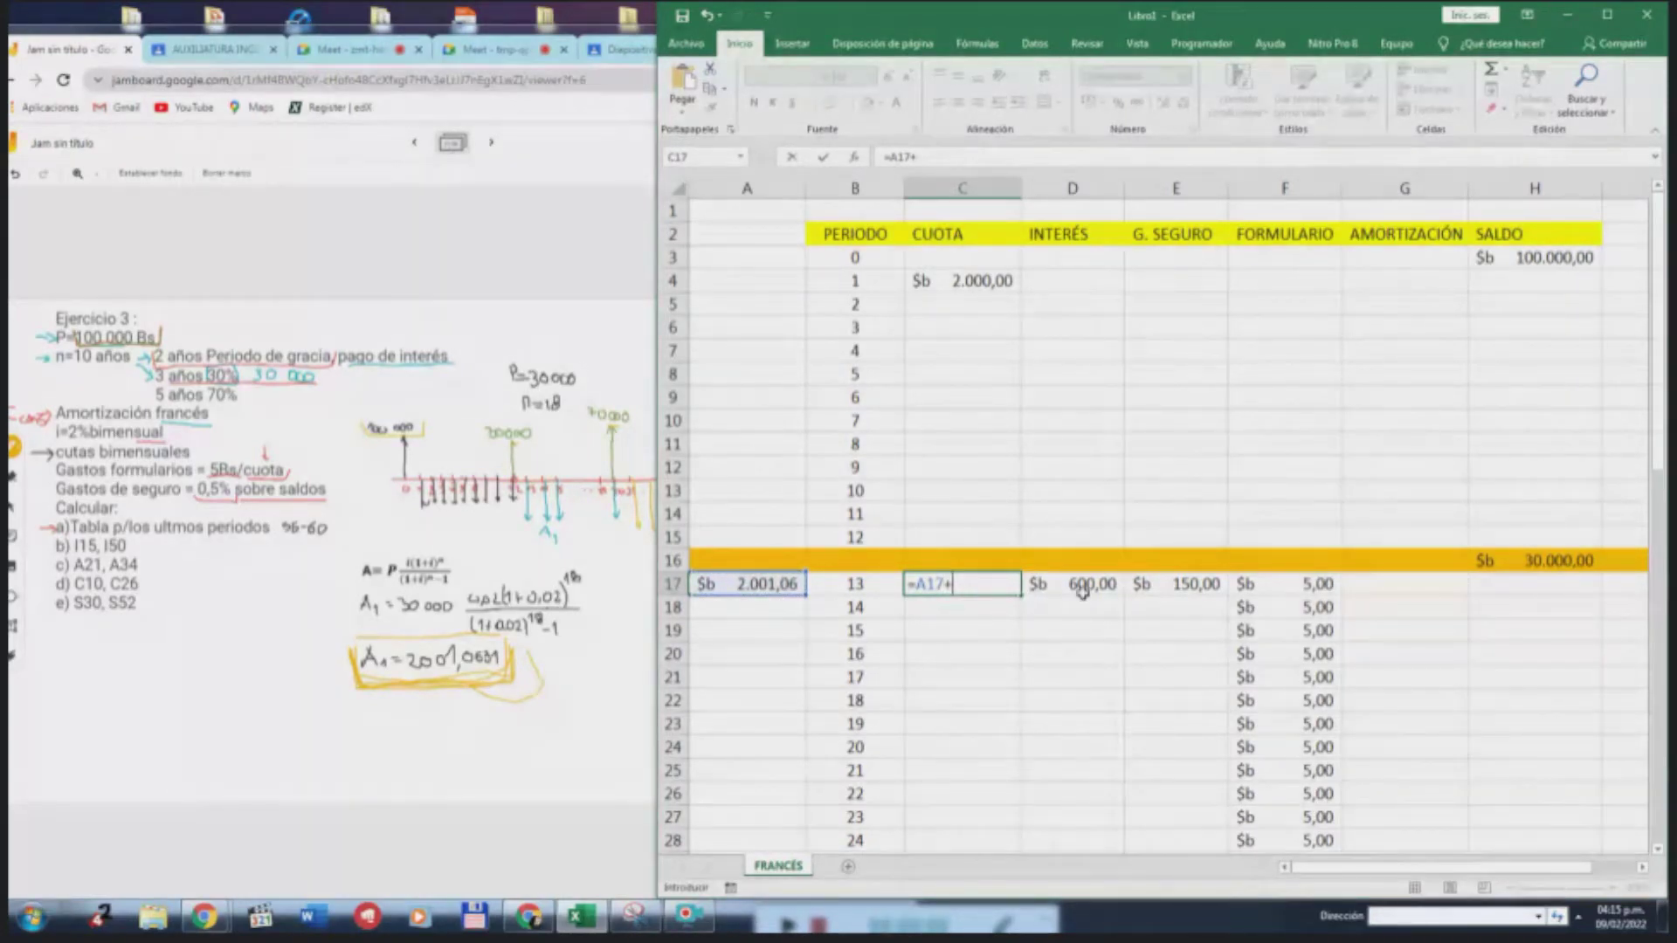
click(1178, 585)
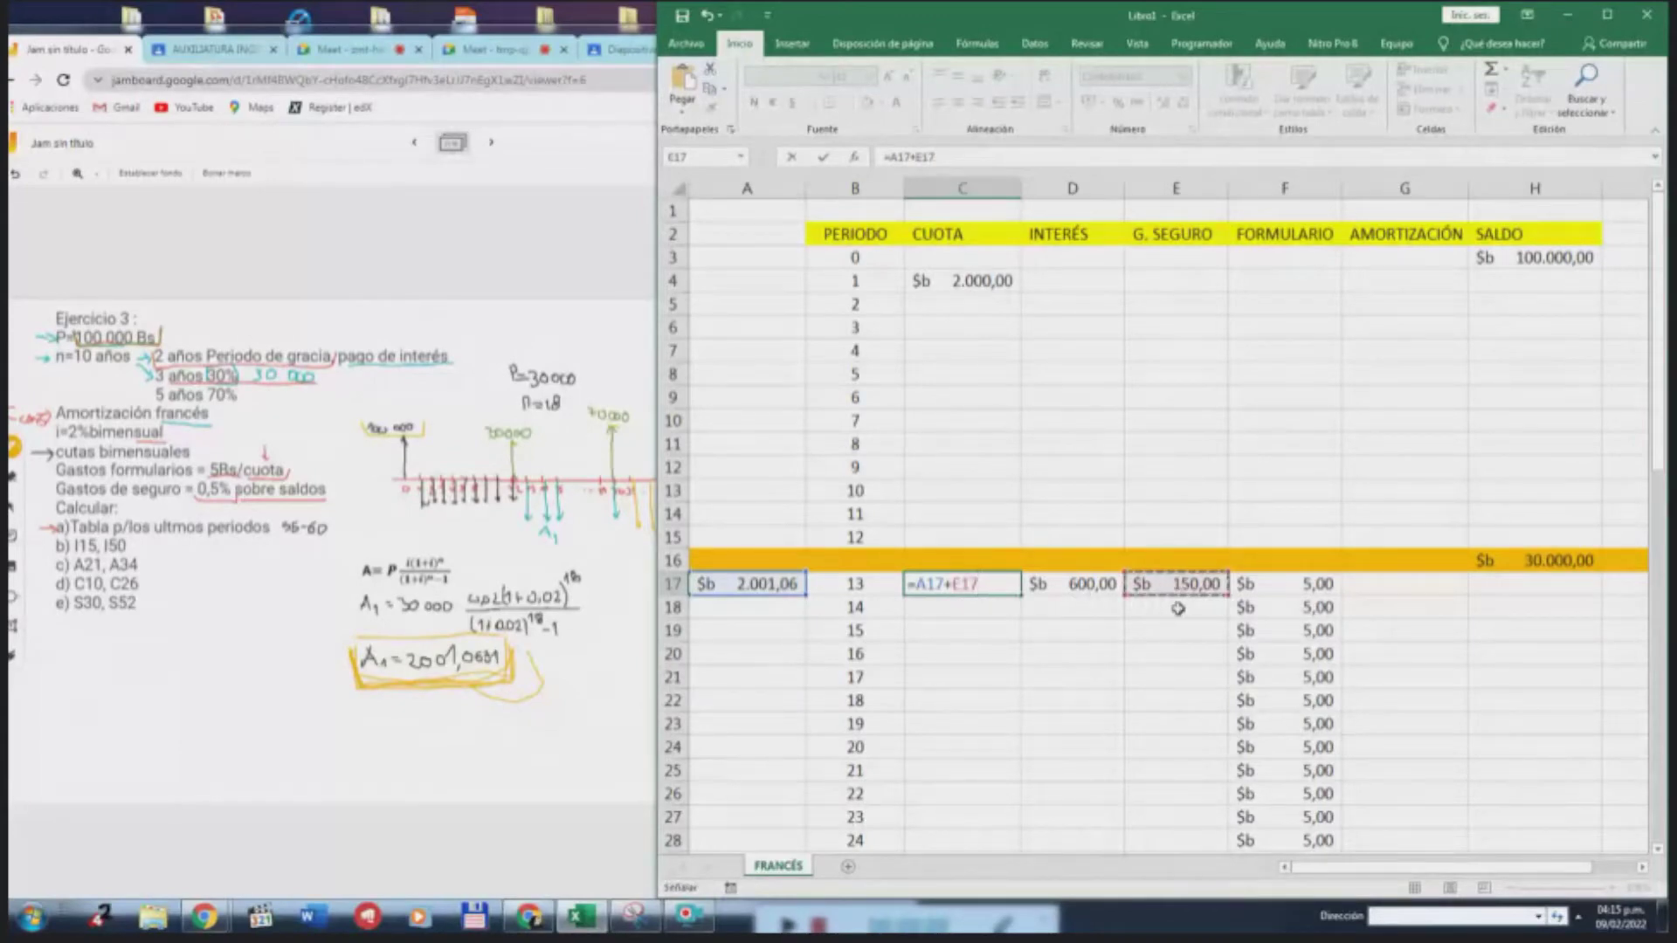
text(+)
click(1277, 586)
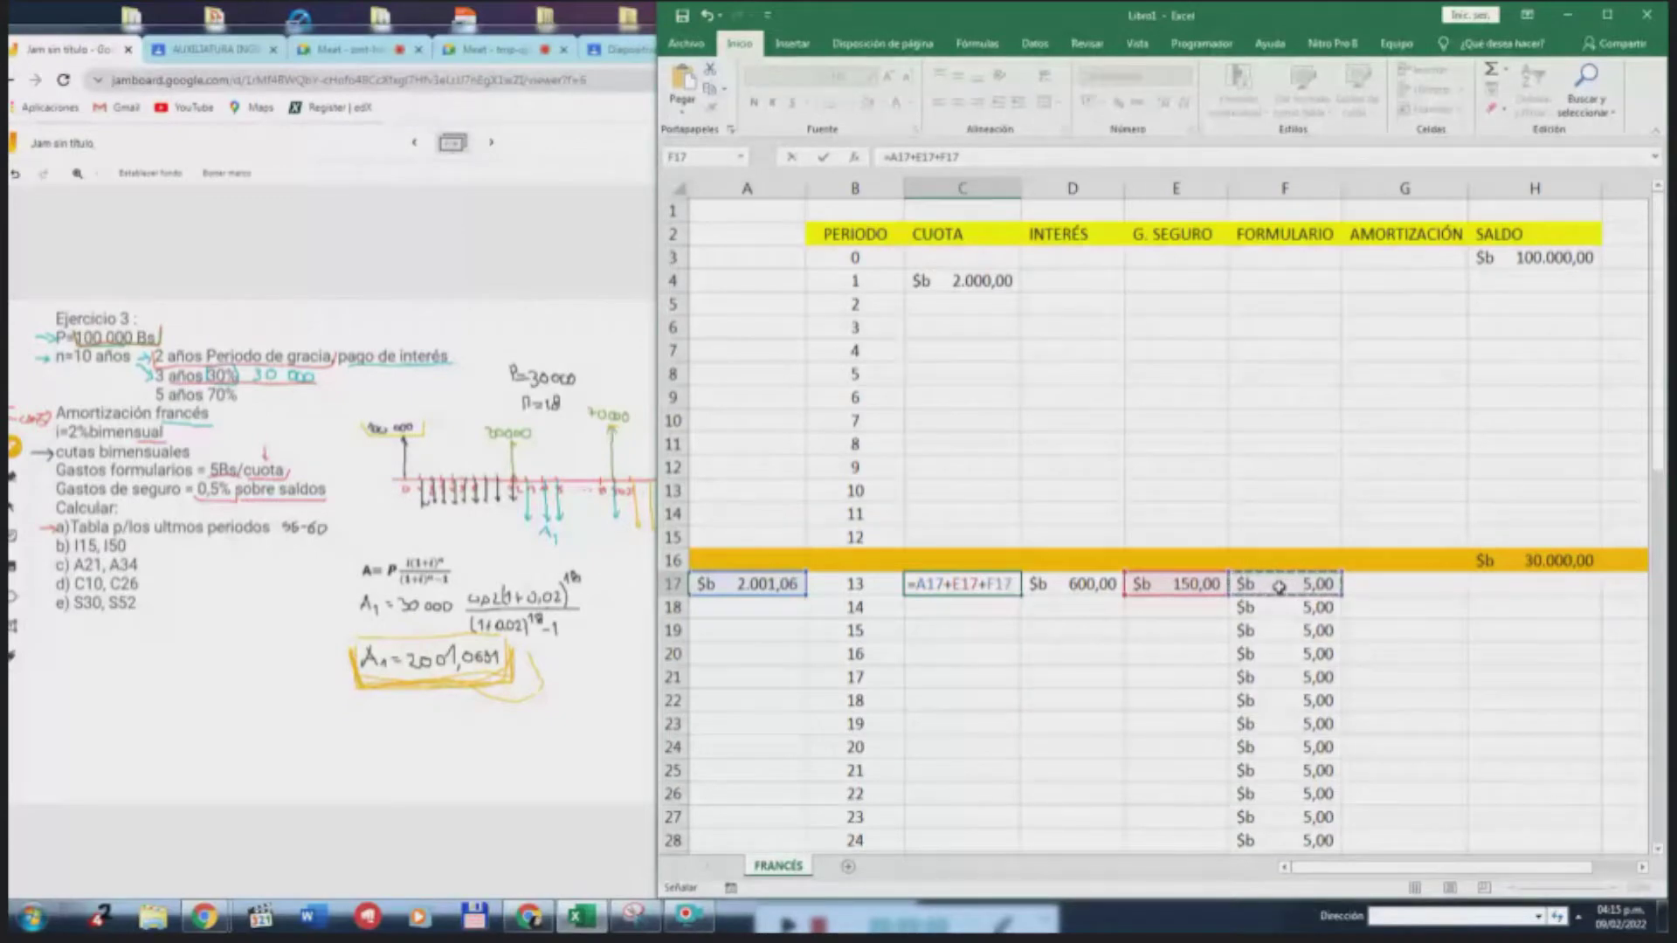
key(Return)
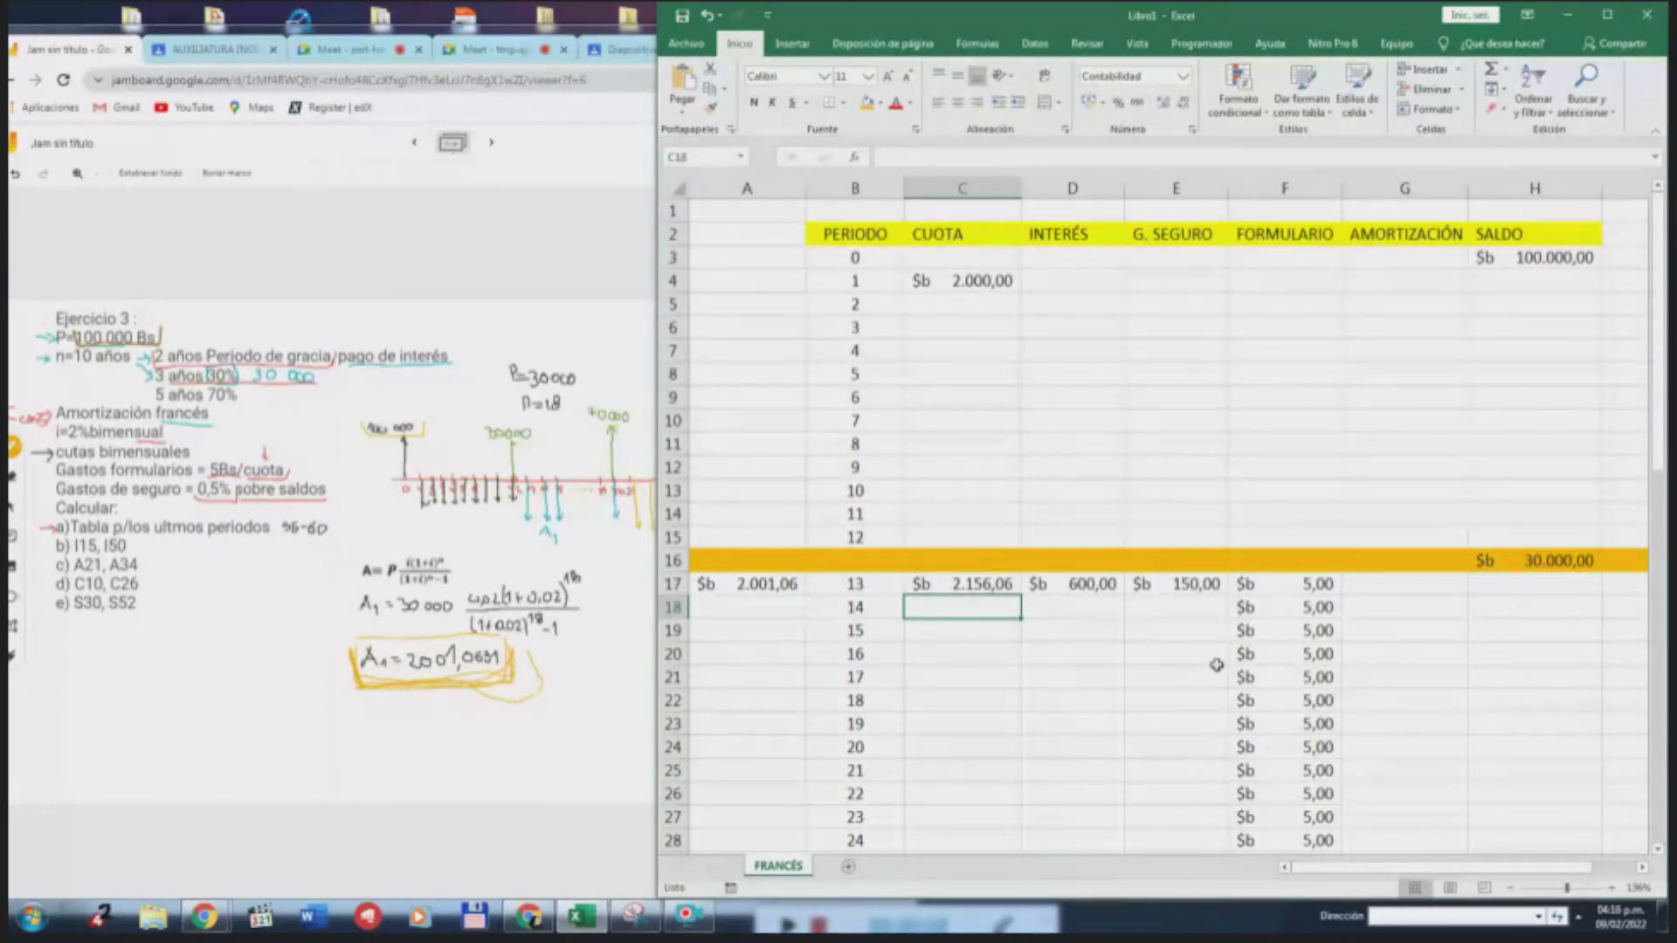
Enter the formula =C17-D17-E17-F17 in cell G17 as the AMORTIZACIÓN for period 13
scroll(1216, 662, down, 2)
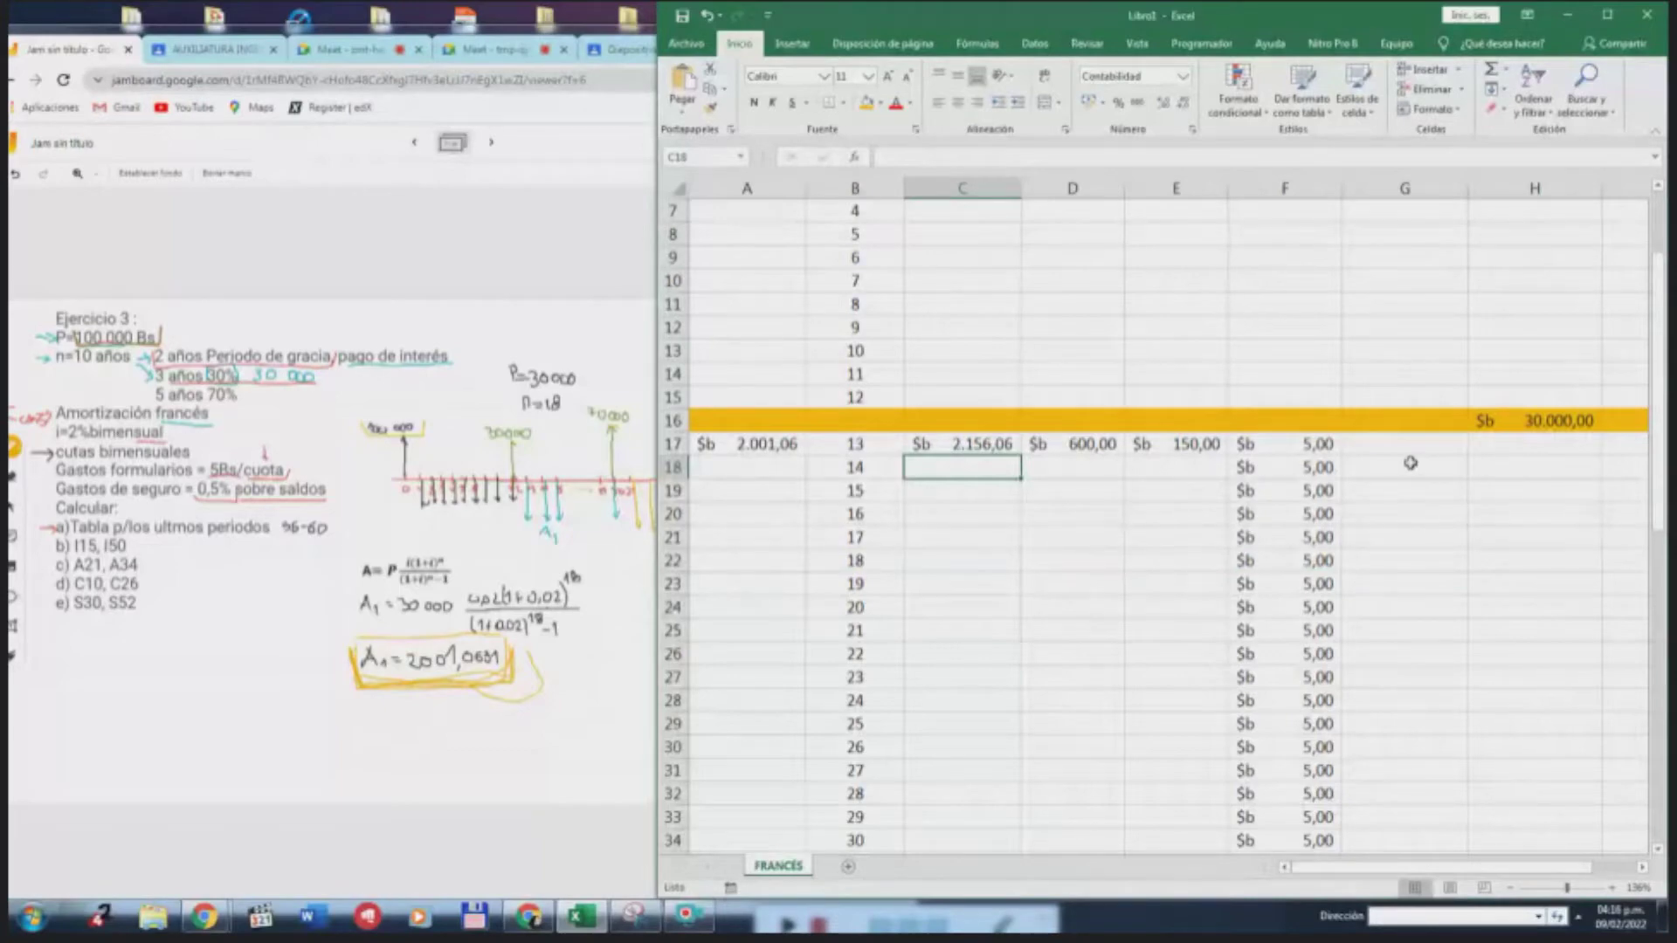
scroll(1423, 491, up, 2)
scroll(1415, 501, down, 1)
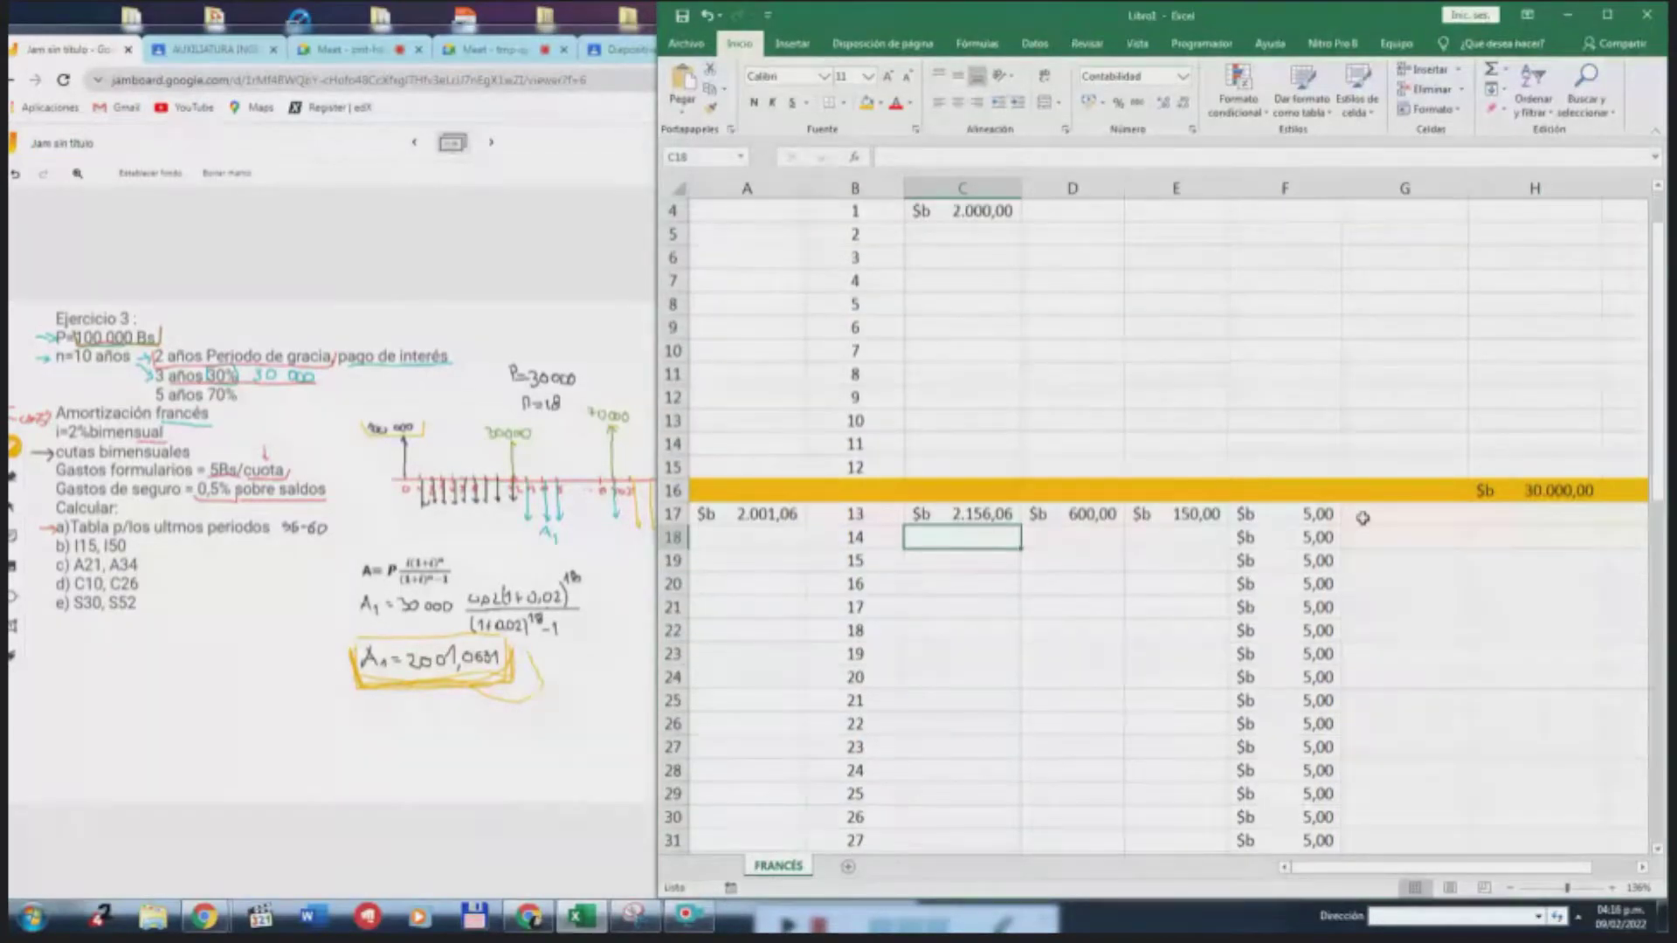
click(1363, 518)
text(=)
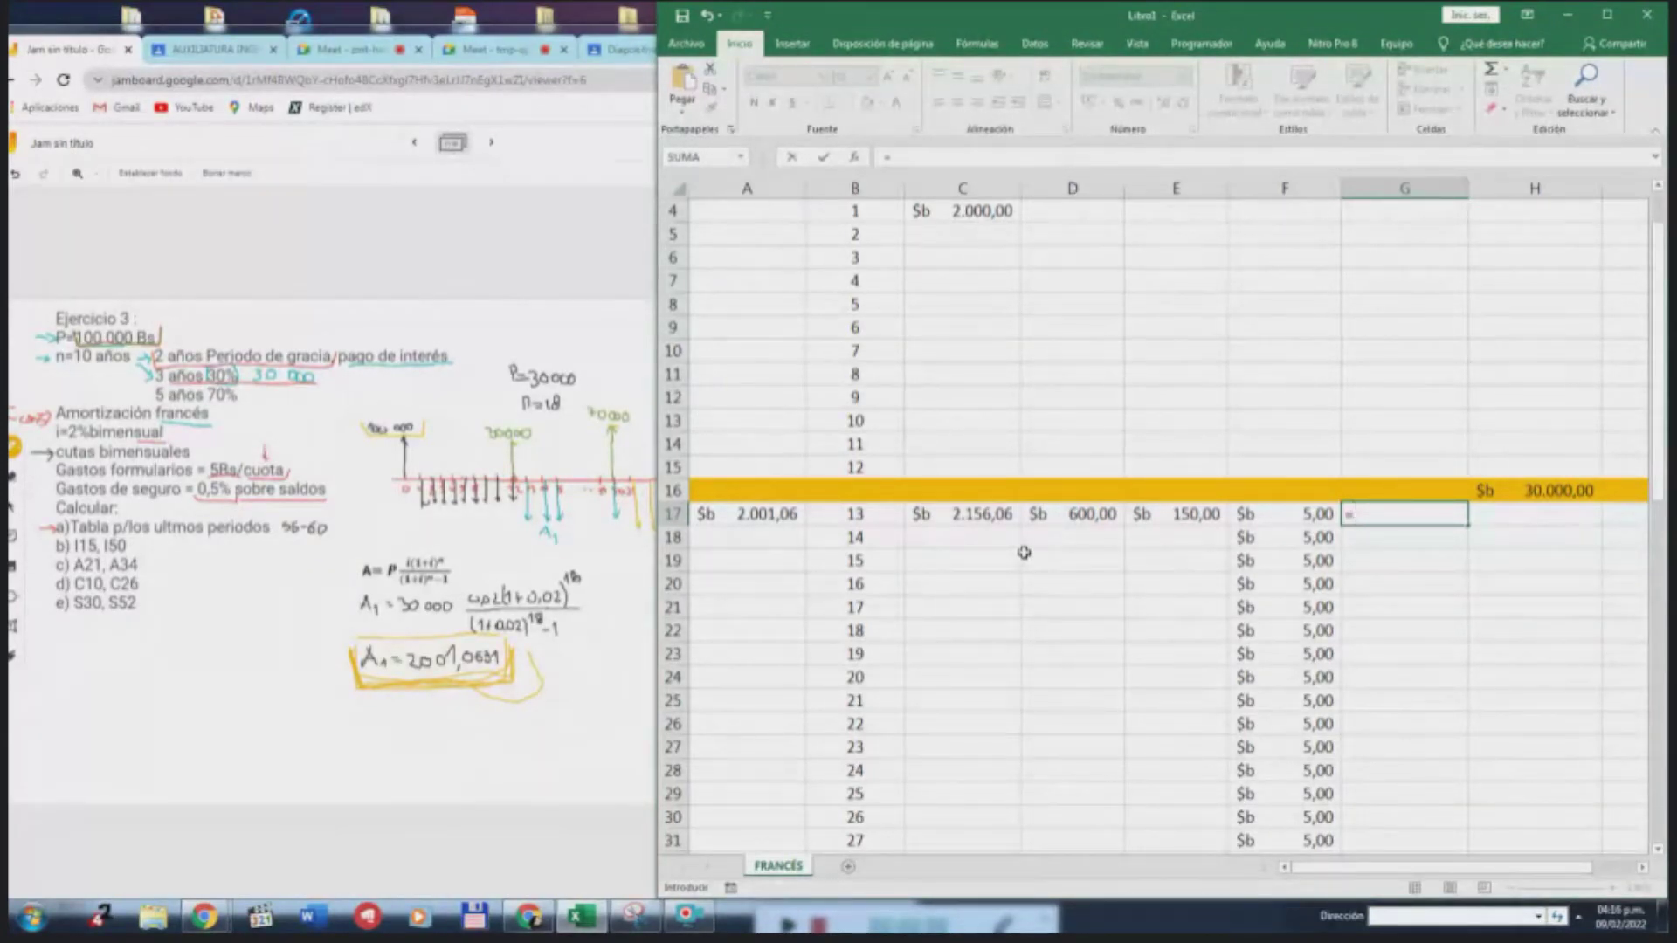
click(980, 515)
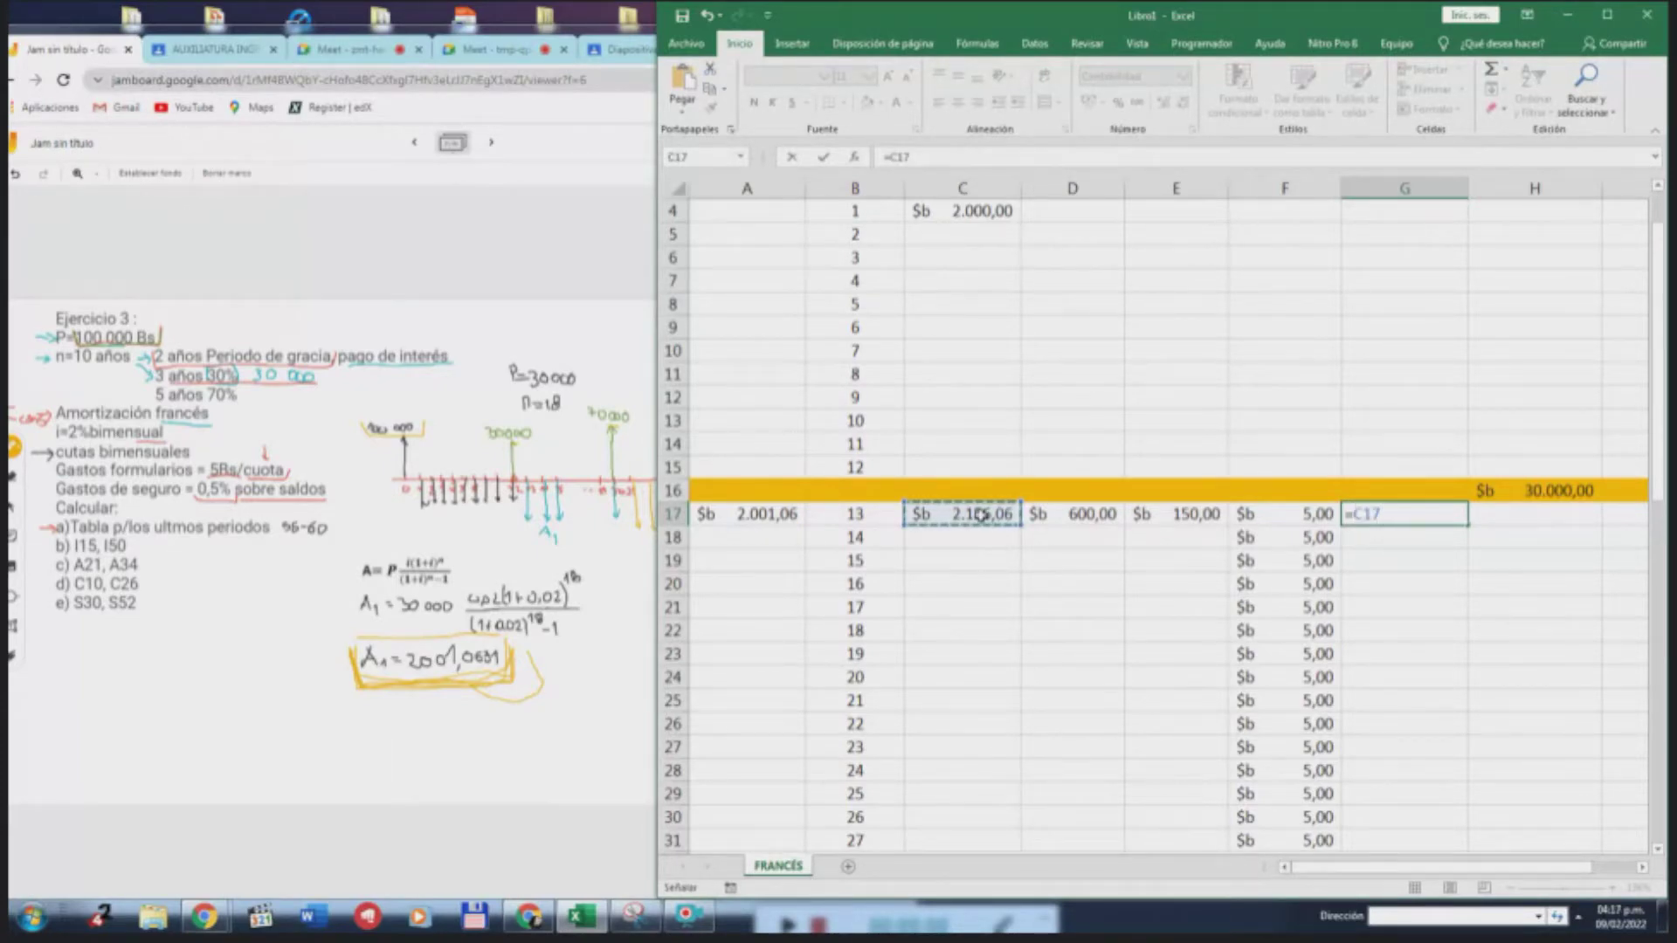
text(-)
click(1067, 527)
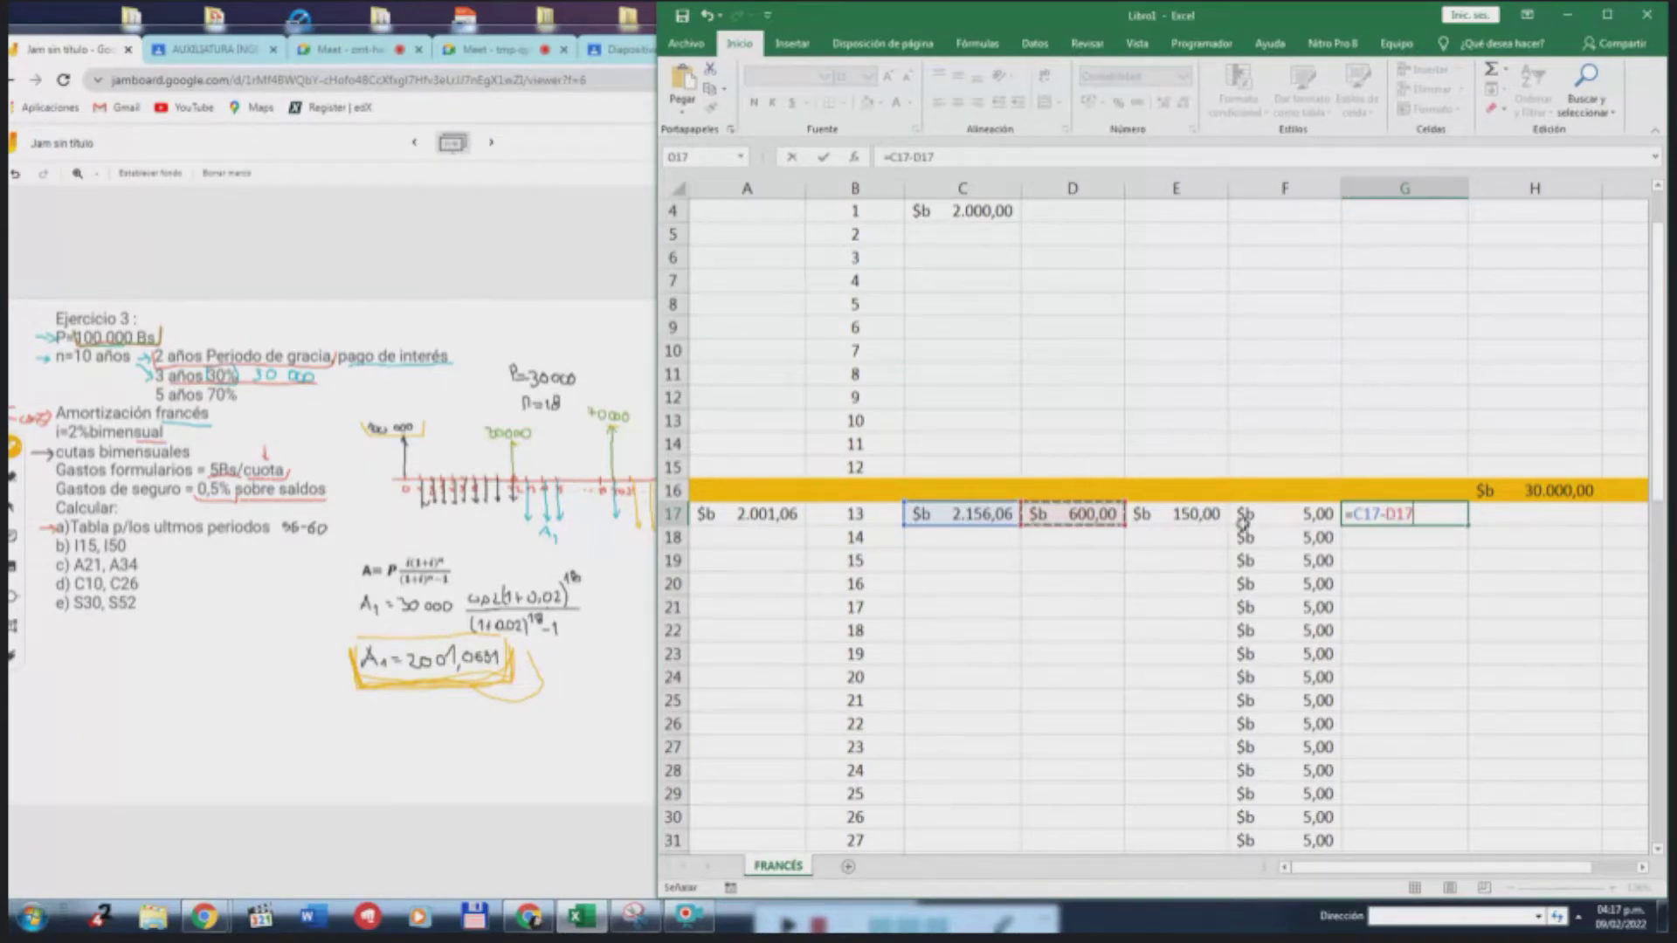
text(-)
click(1196, 515)
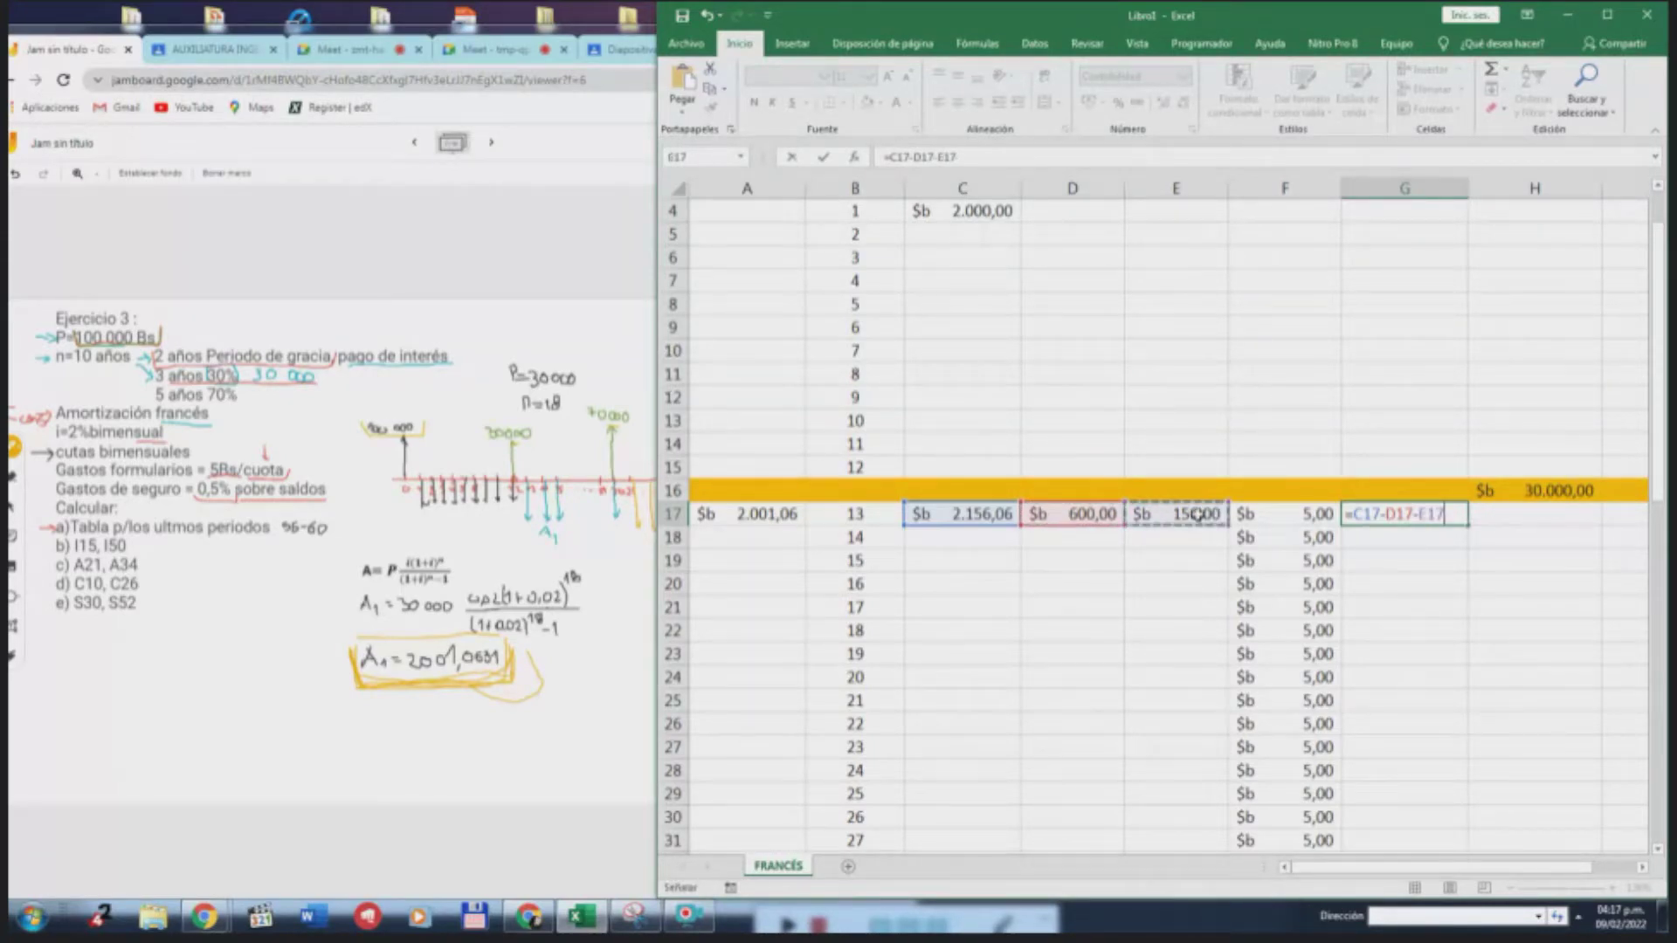
text(-)
click(1252, 516)
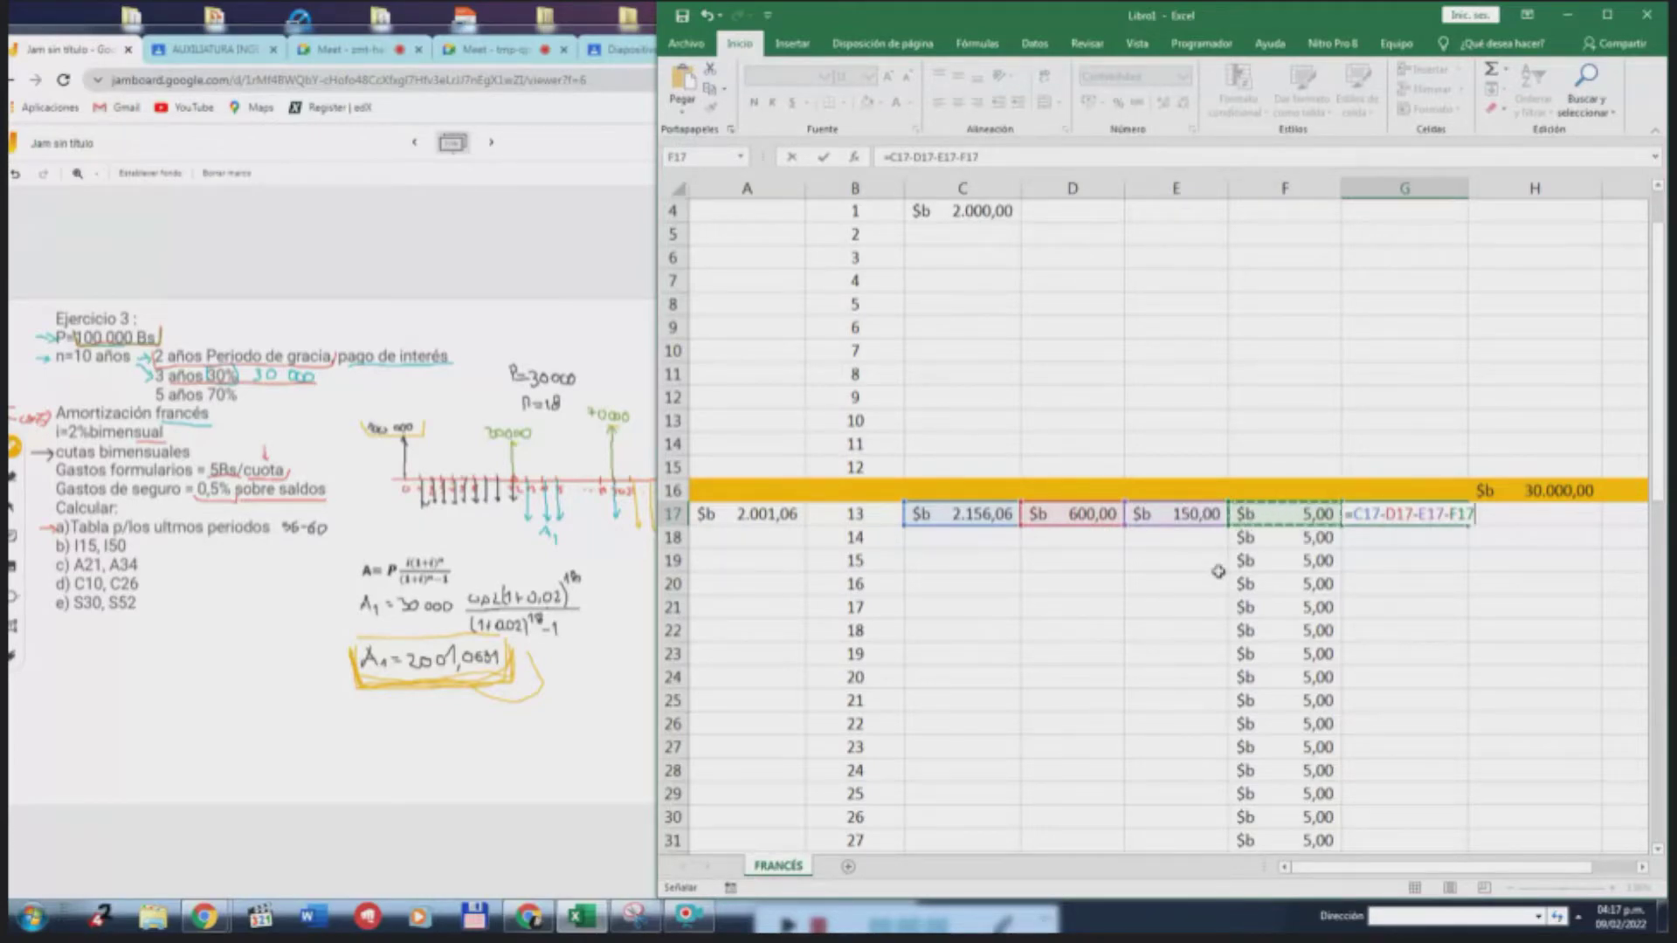
key(Return)
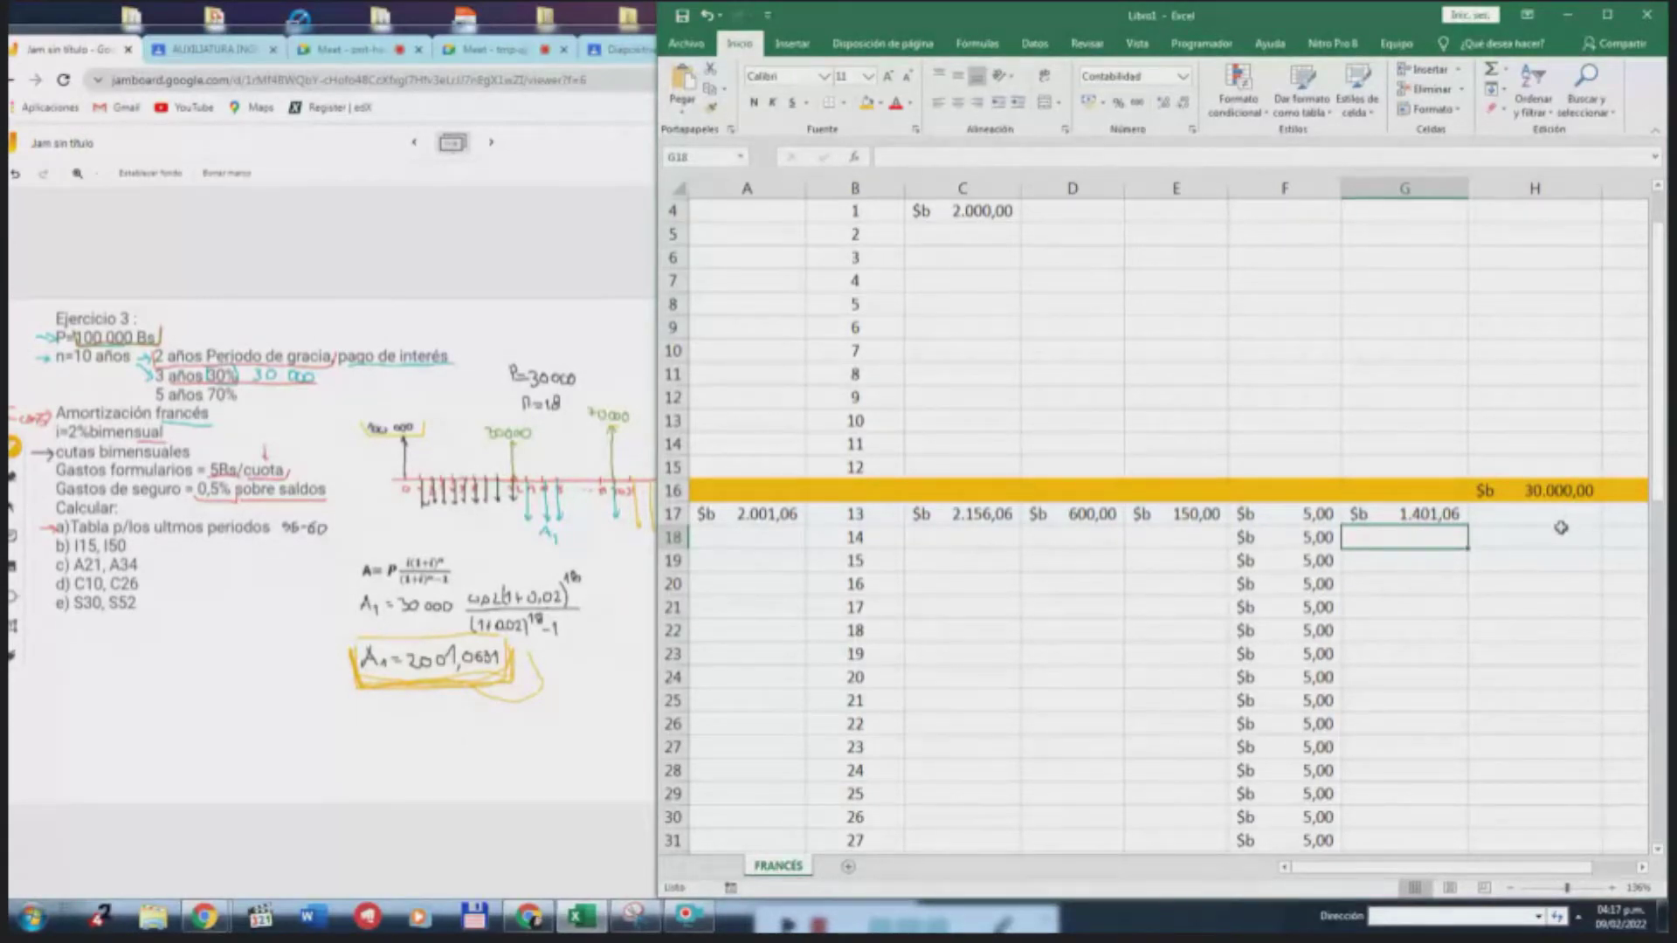
Review the period 13 amounts and enter the formula =H16-G17 in cell H17 as the SALDO for period 13
click(1412, 511)
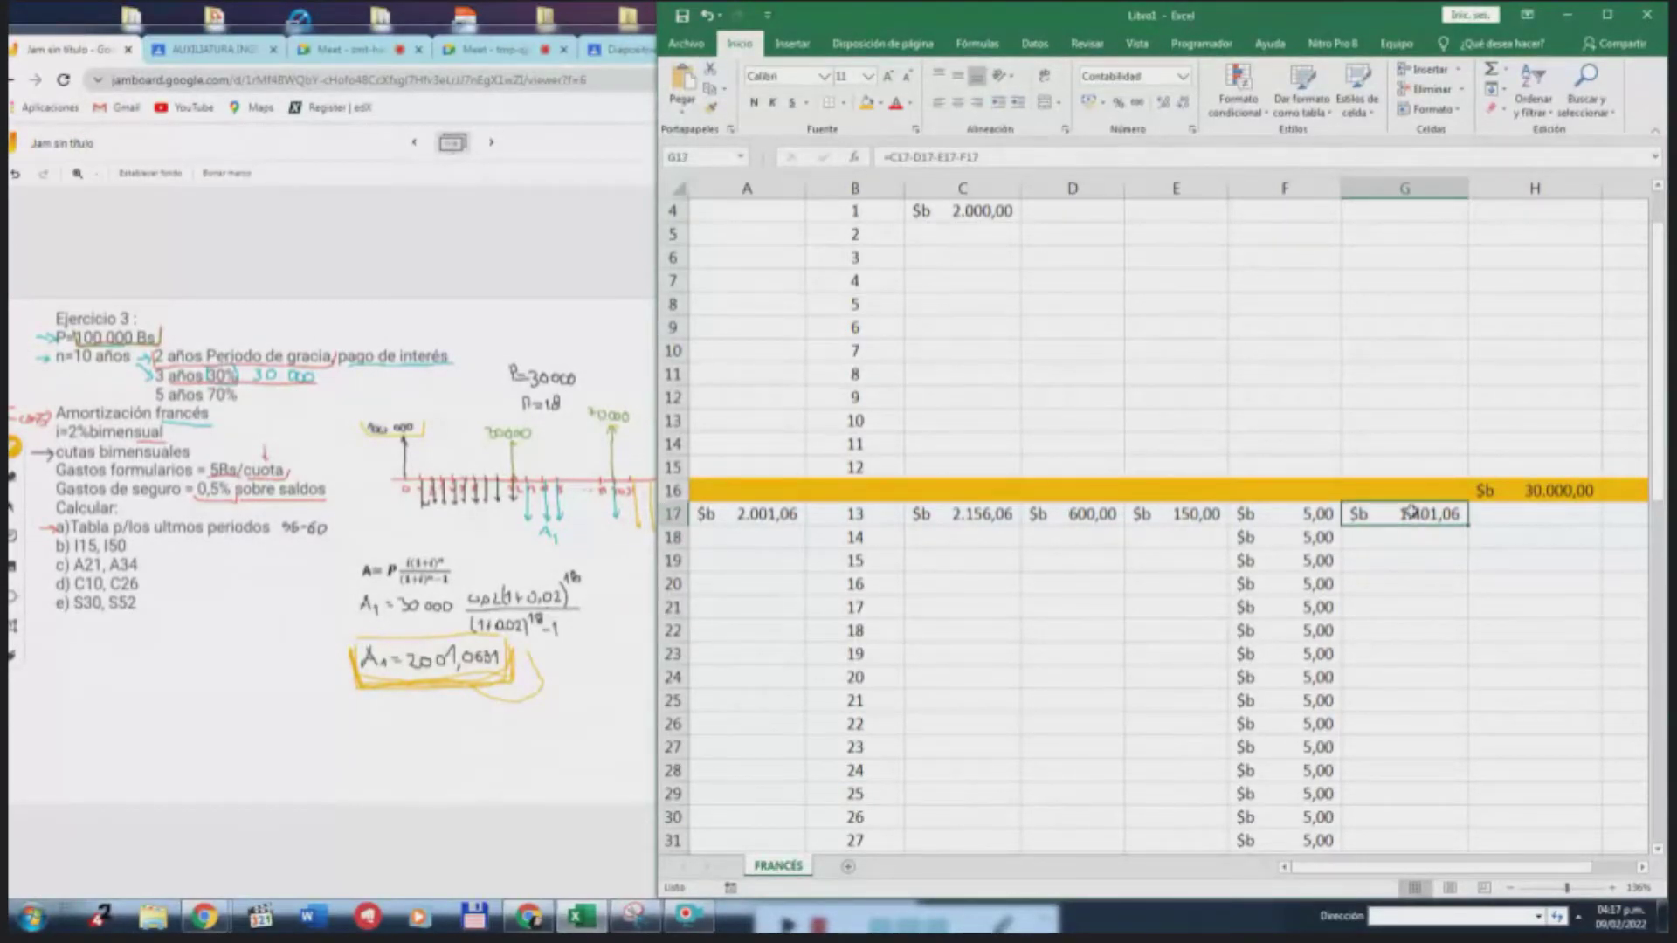
scroll(1175, 537, up, 1)
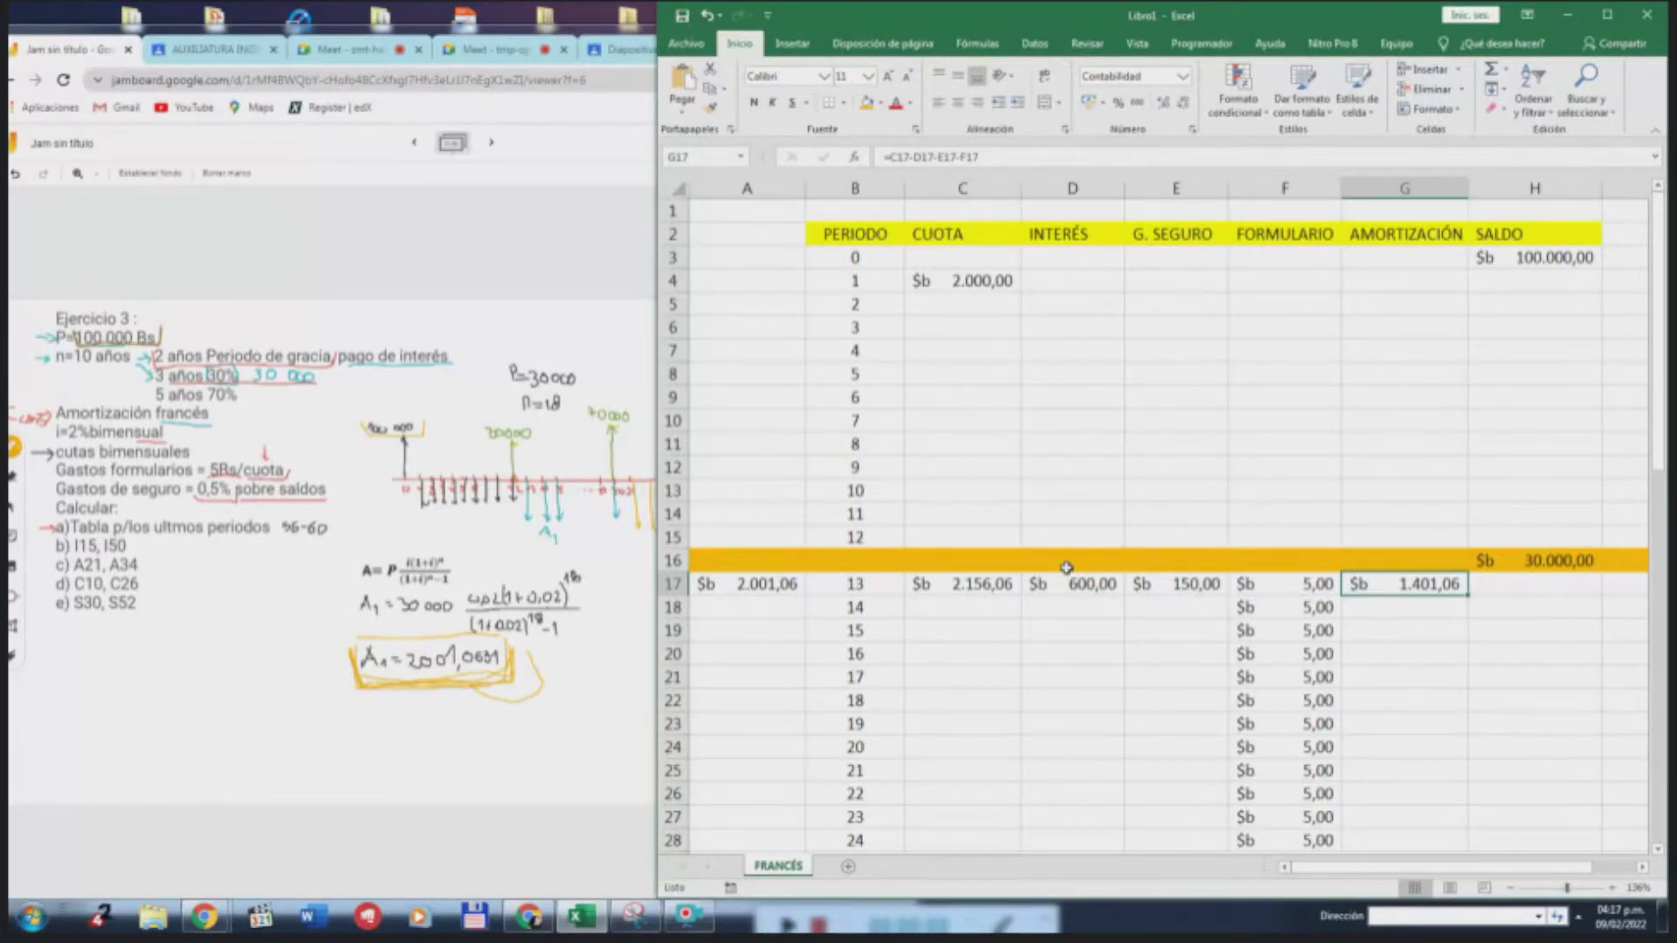
click(762, 583)
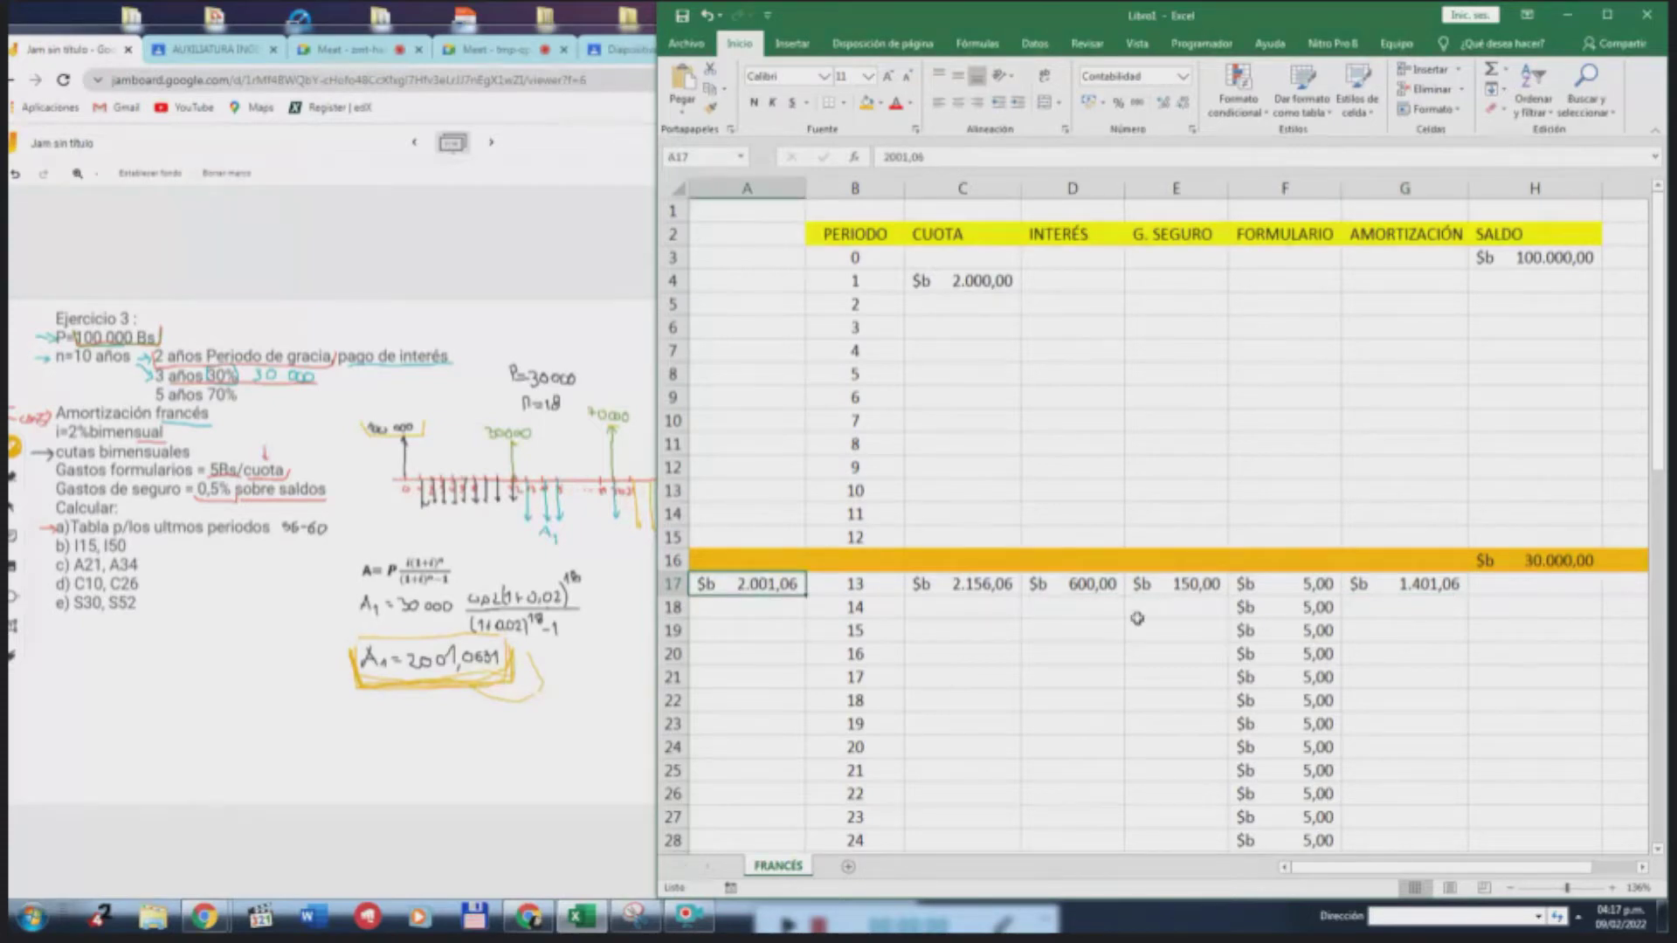
click(1072, 583)
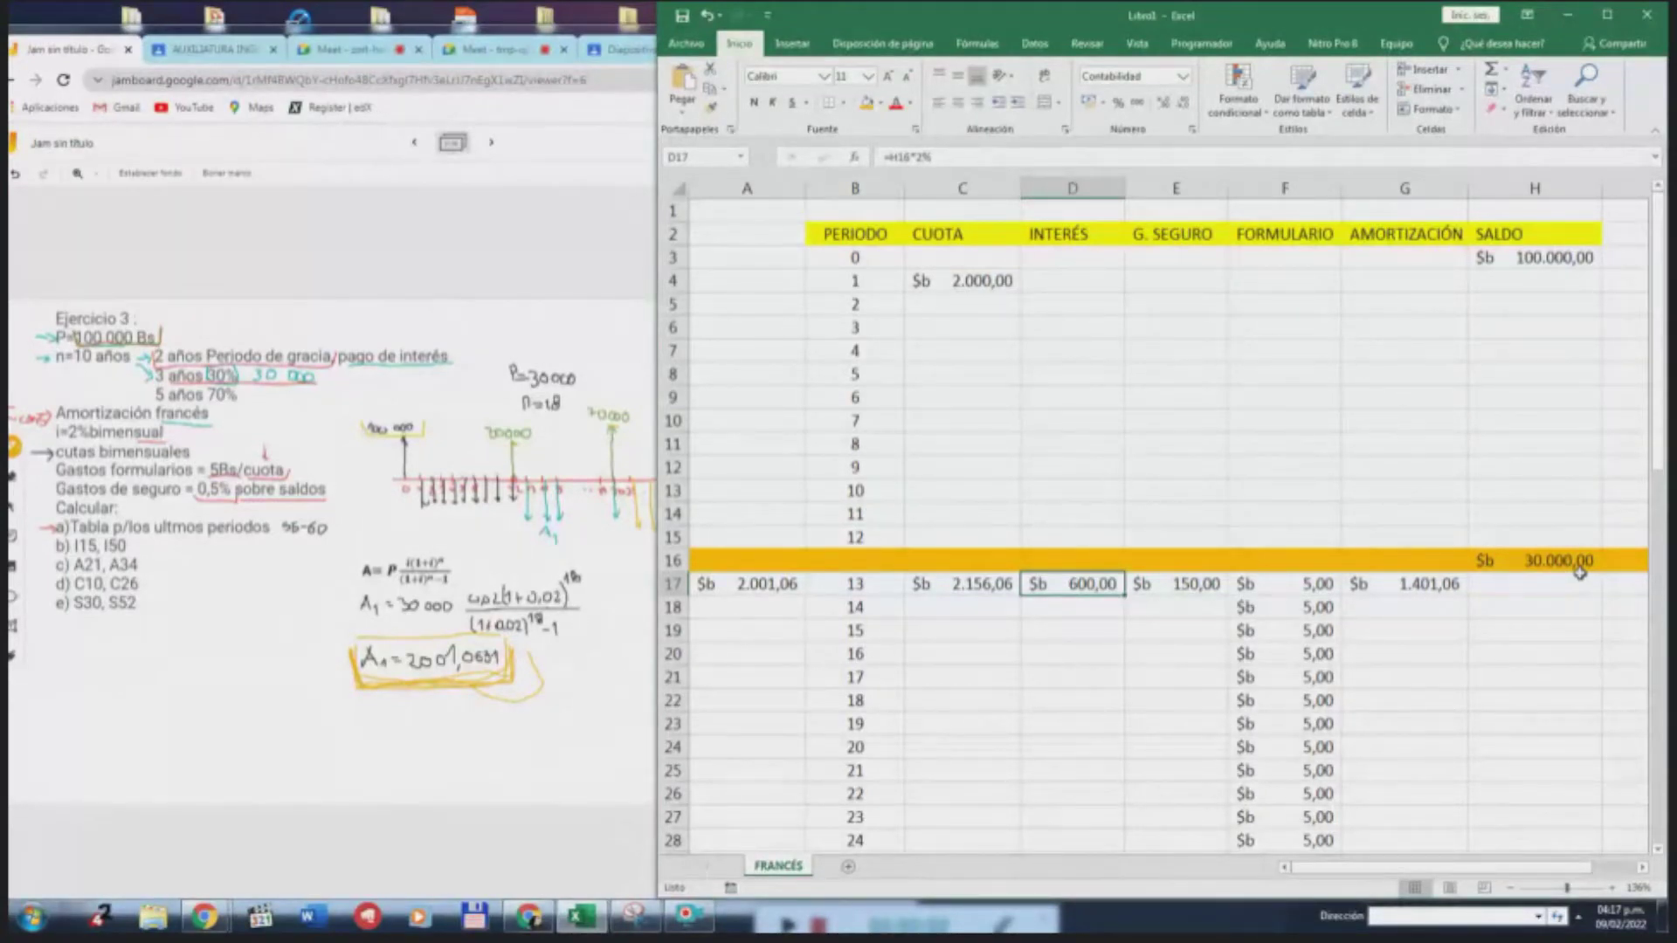
click(1513, 587)
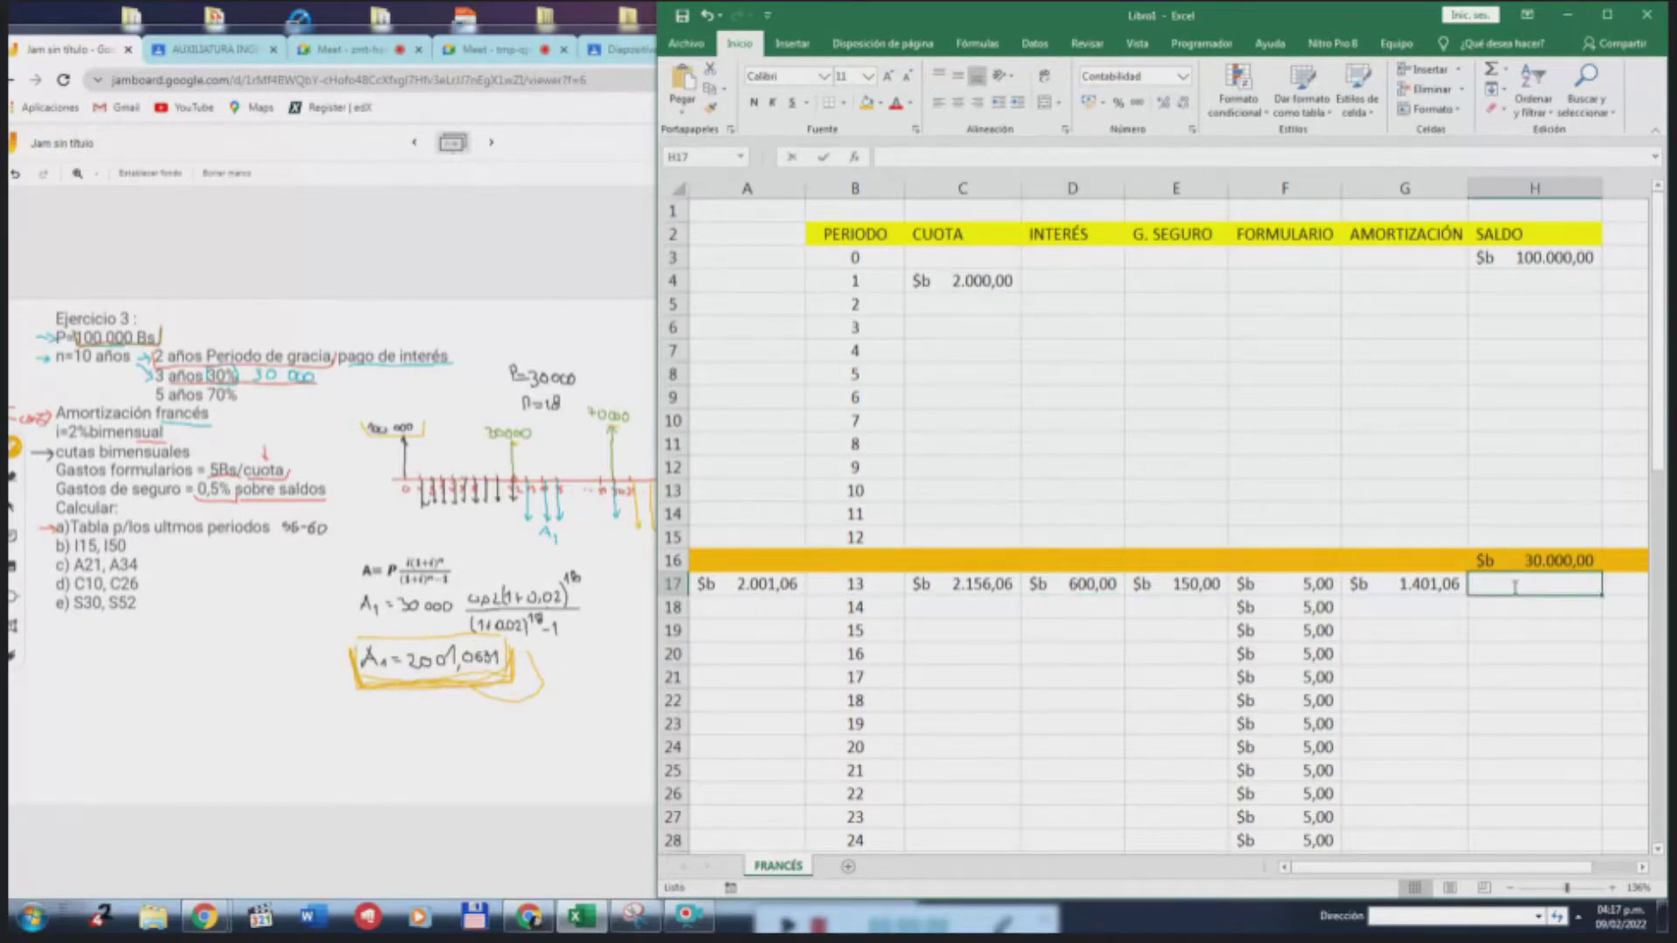
text(=)
click(1527, 558)
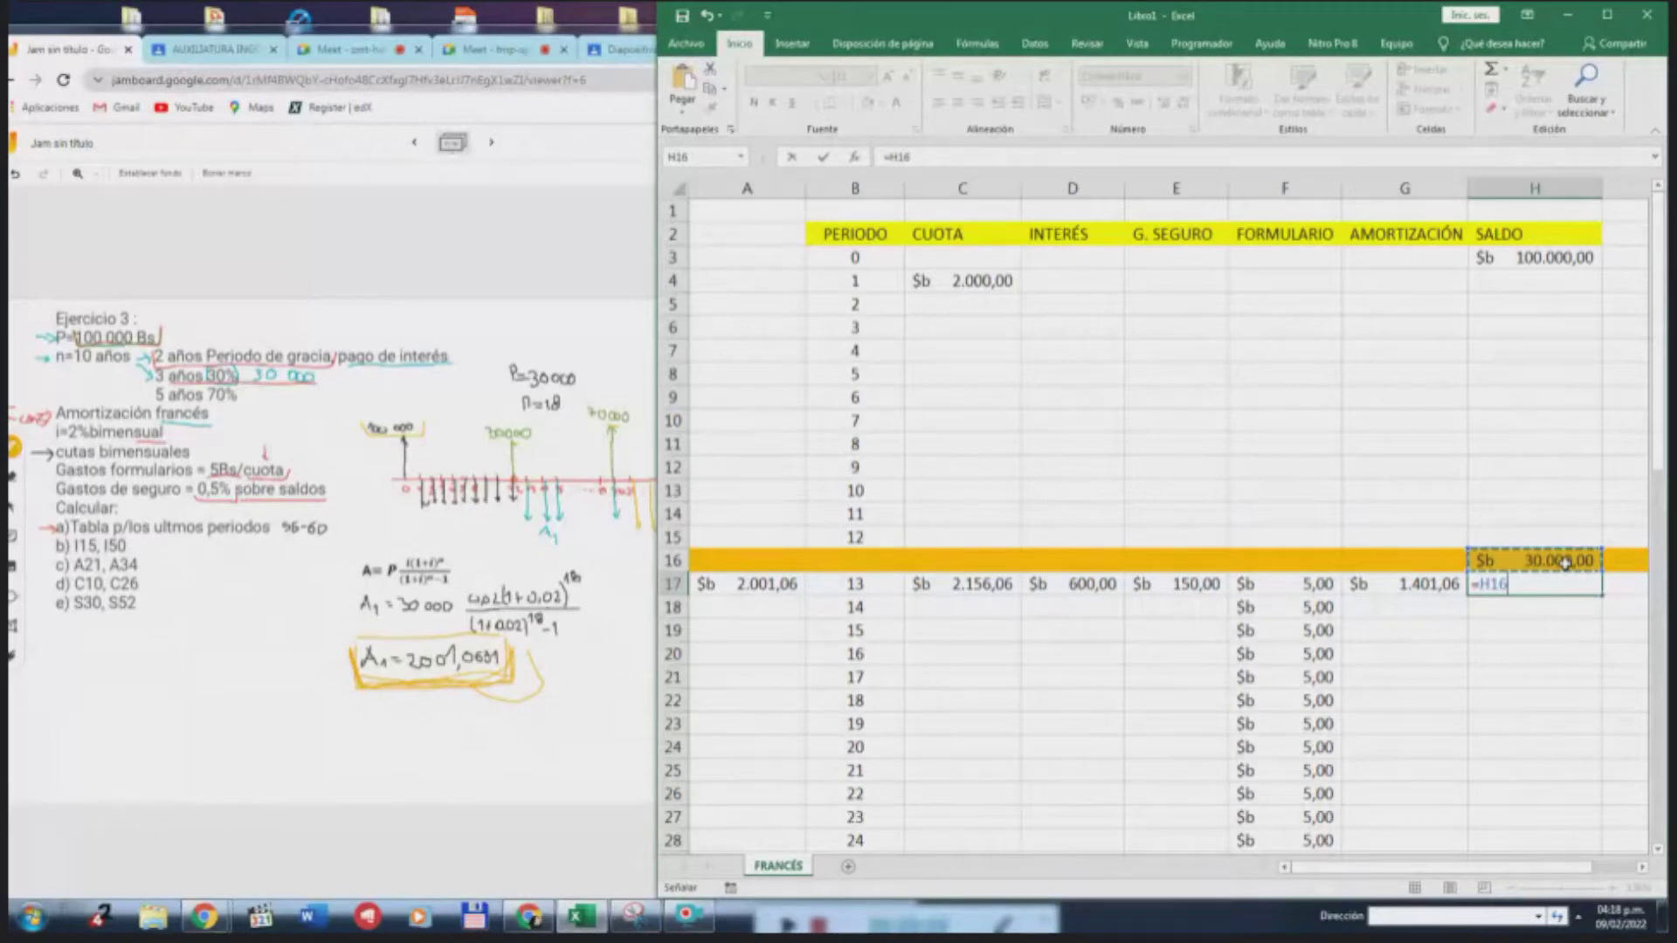
text(-)
click(1415, 590)
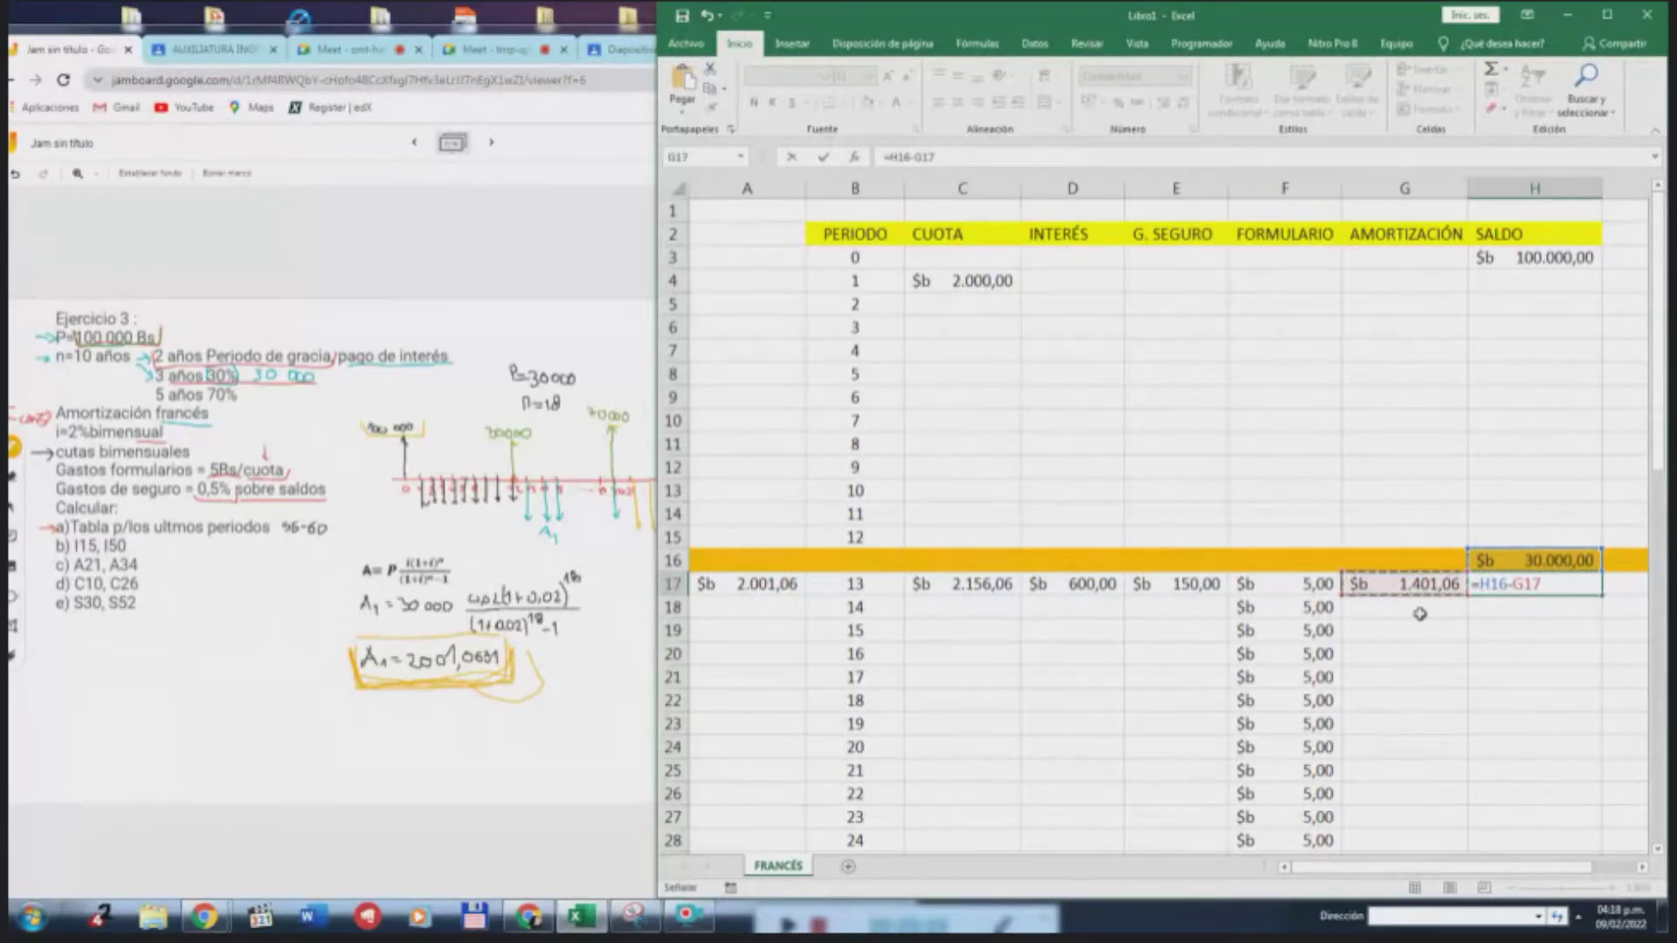
key(Return)
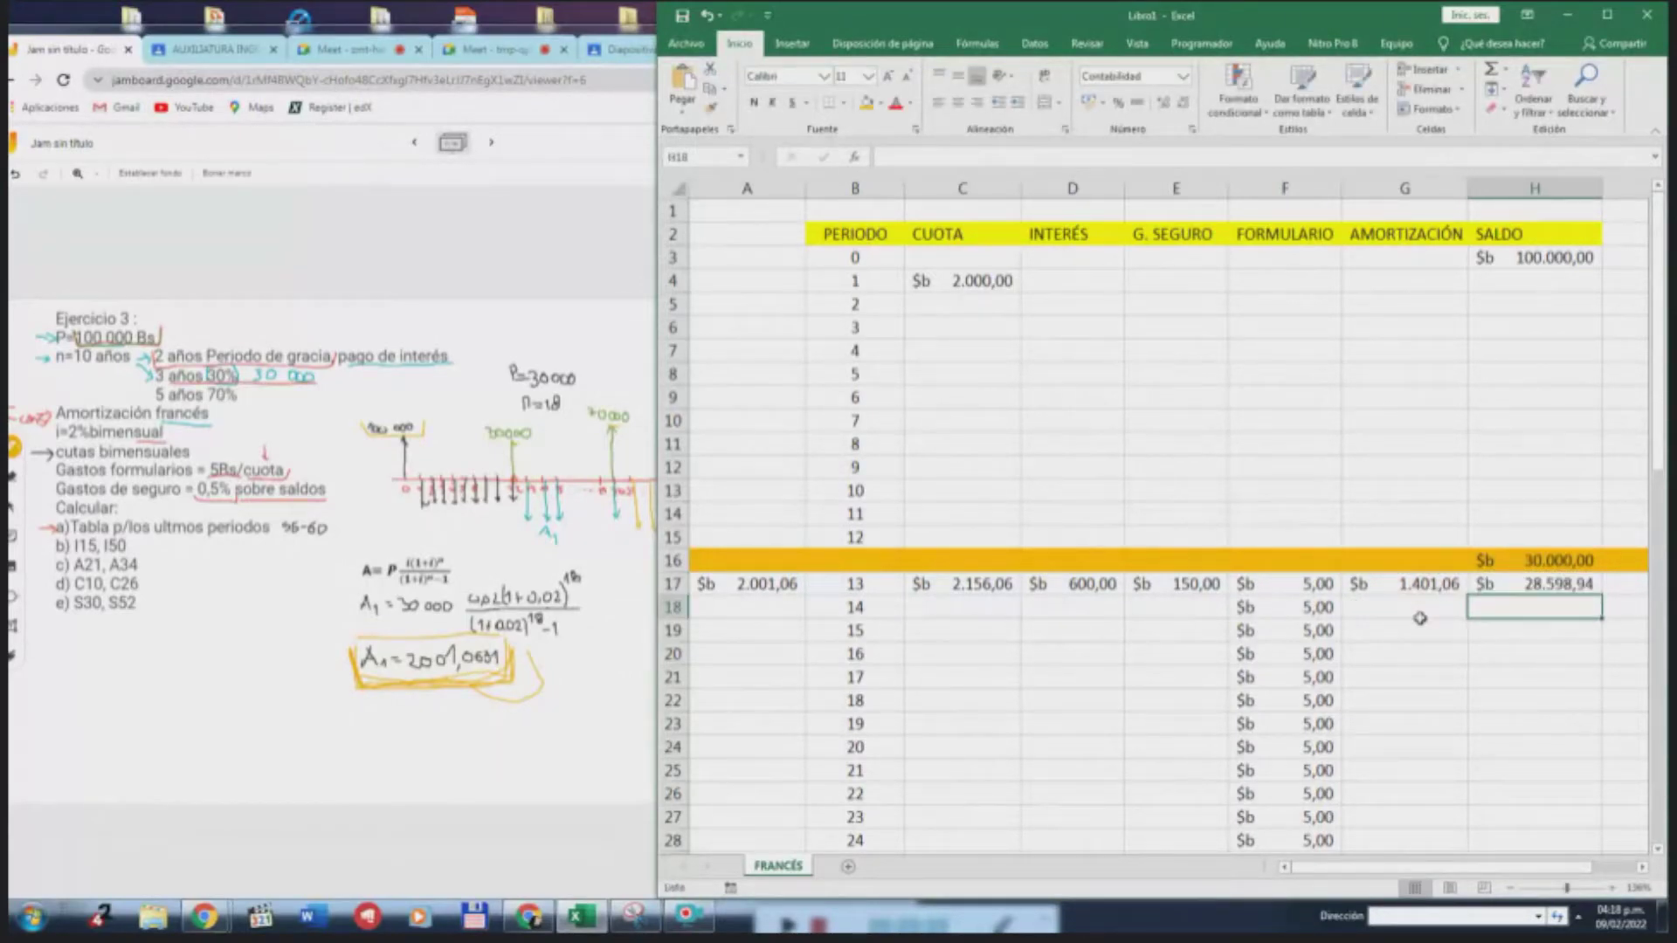
click(1549, 585)
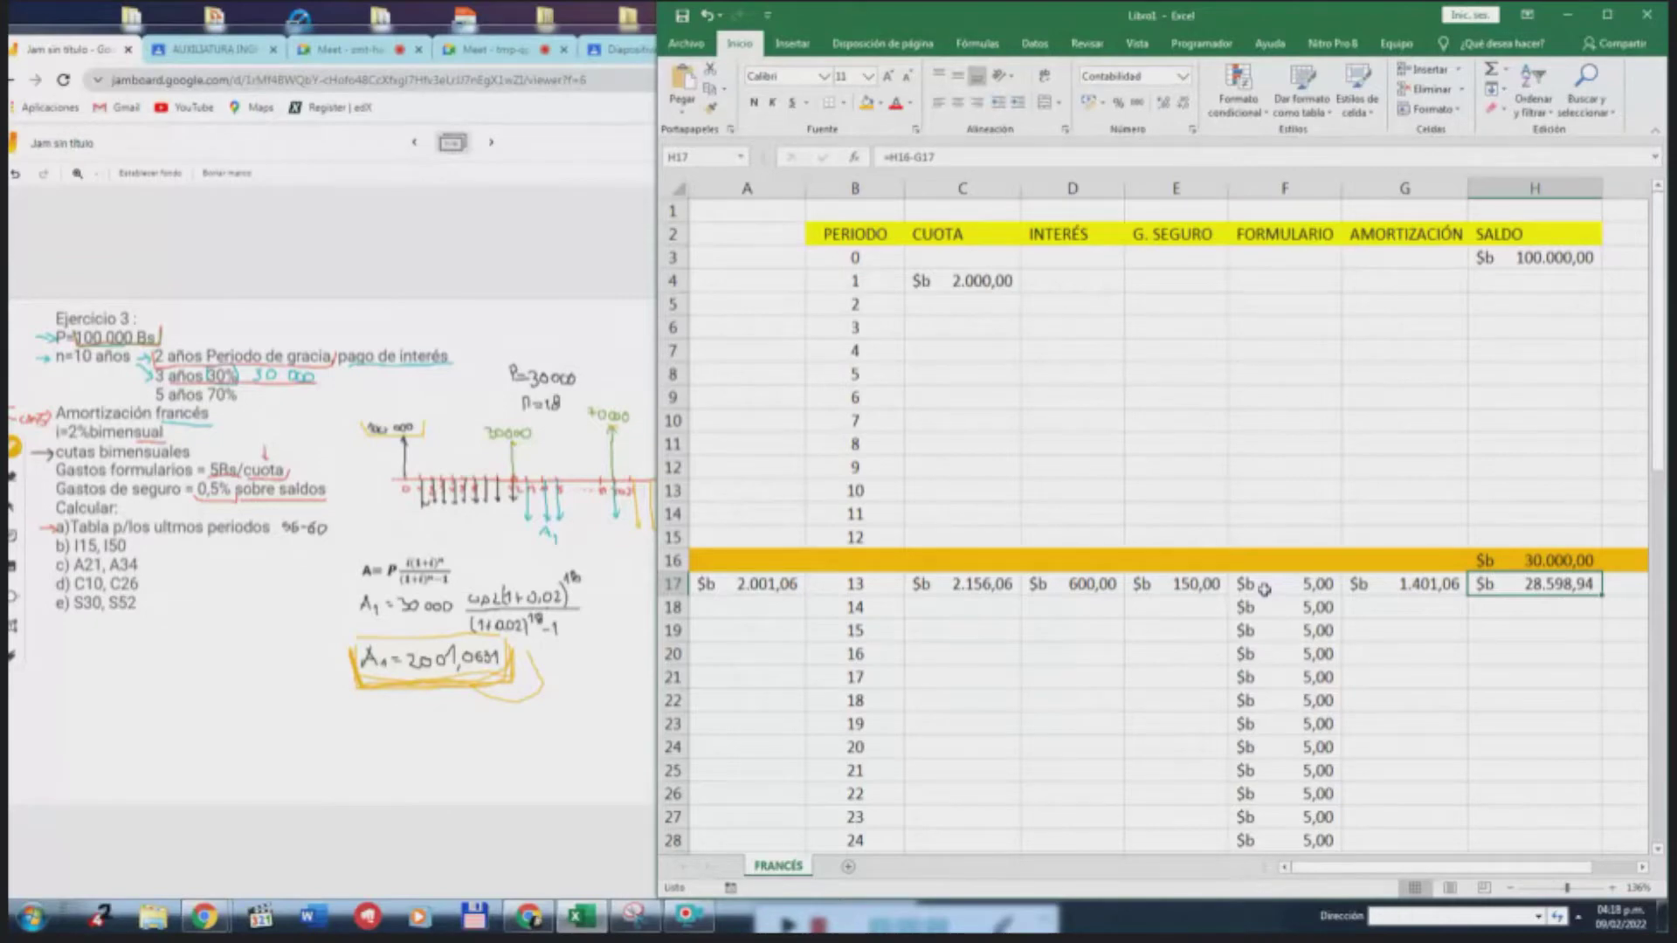
Underline the 0,5% insurance rate on the whiteboard and enter =10,5% in cell E18 for period 14's G. SEGURO
scroll(1264, 589, down, 3)
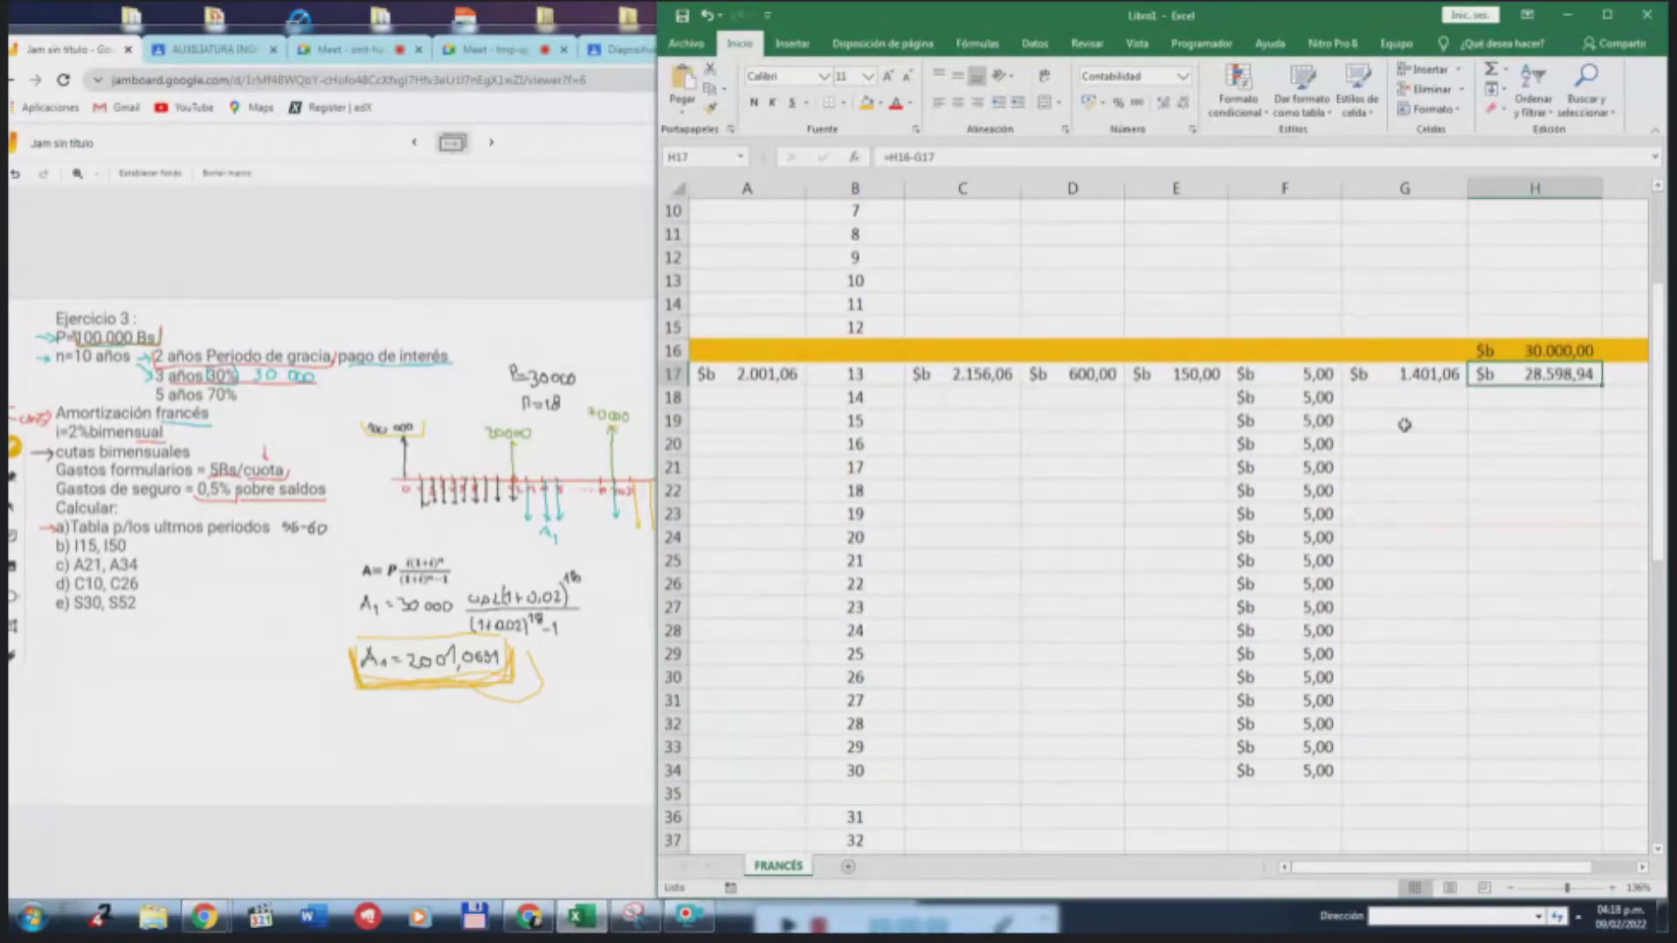
click(1190, 398)
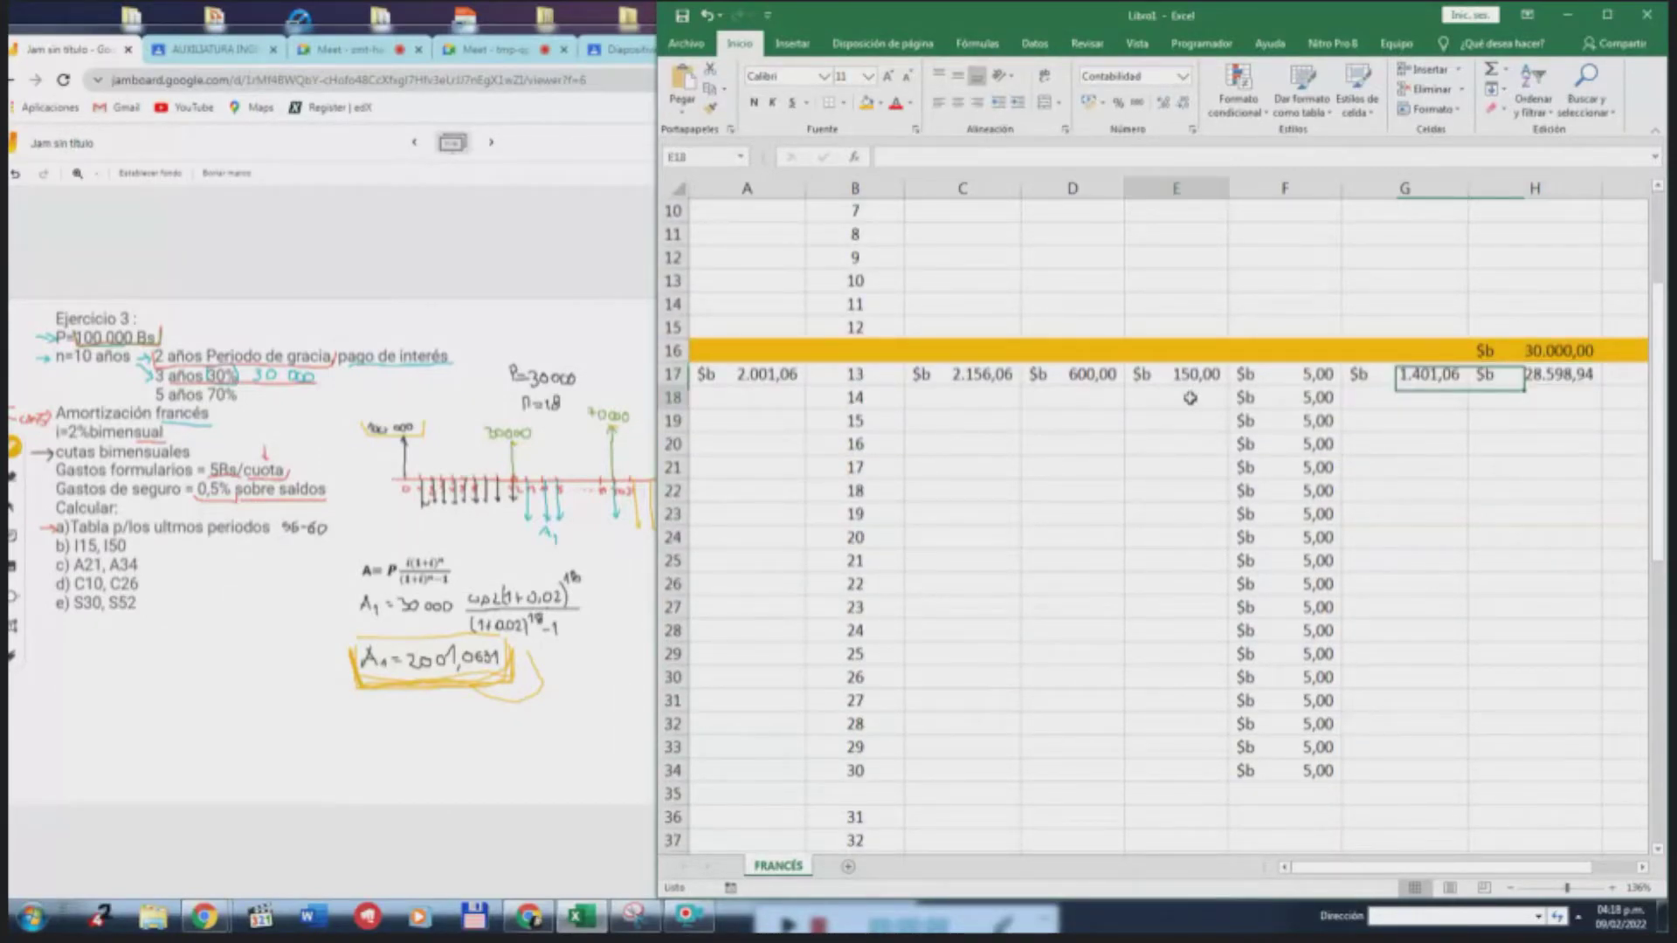
scroll(1184, 397, up, 3)
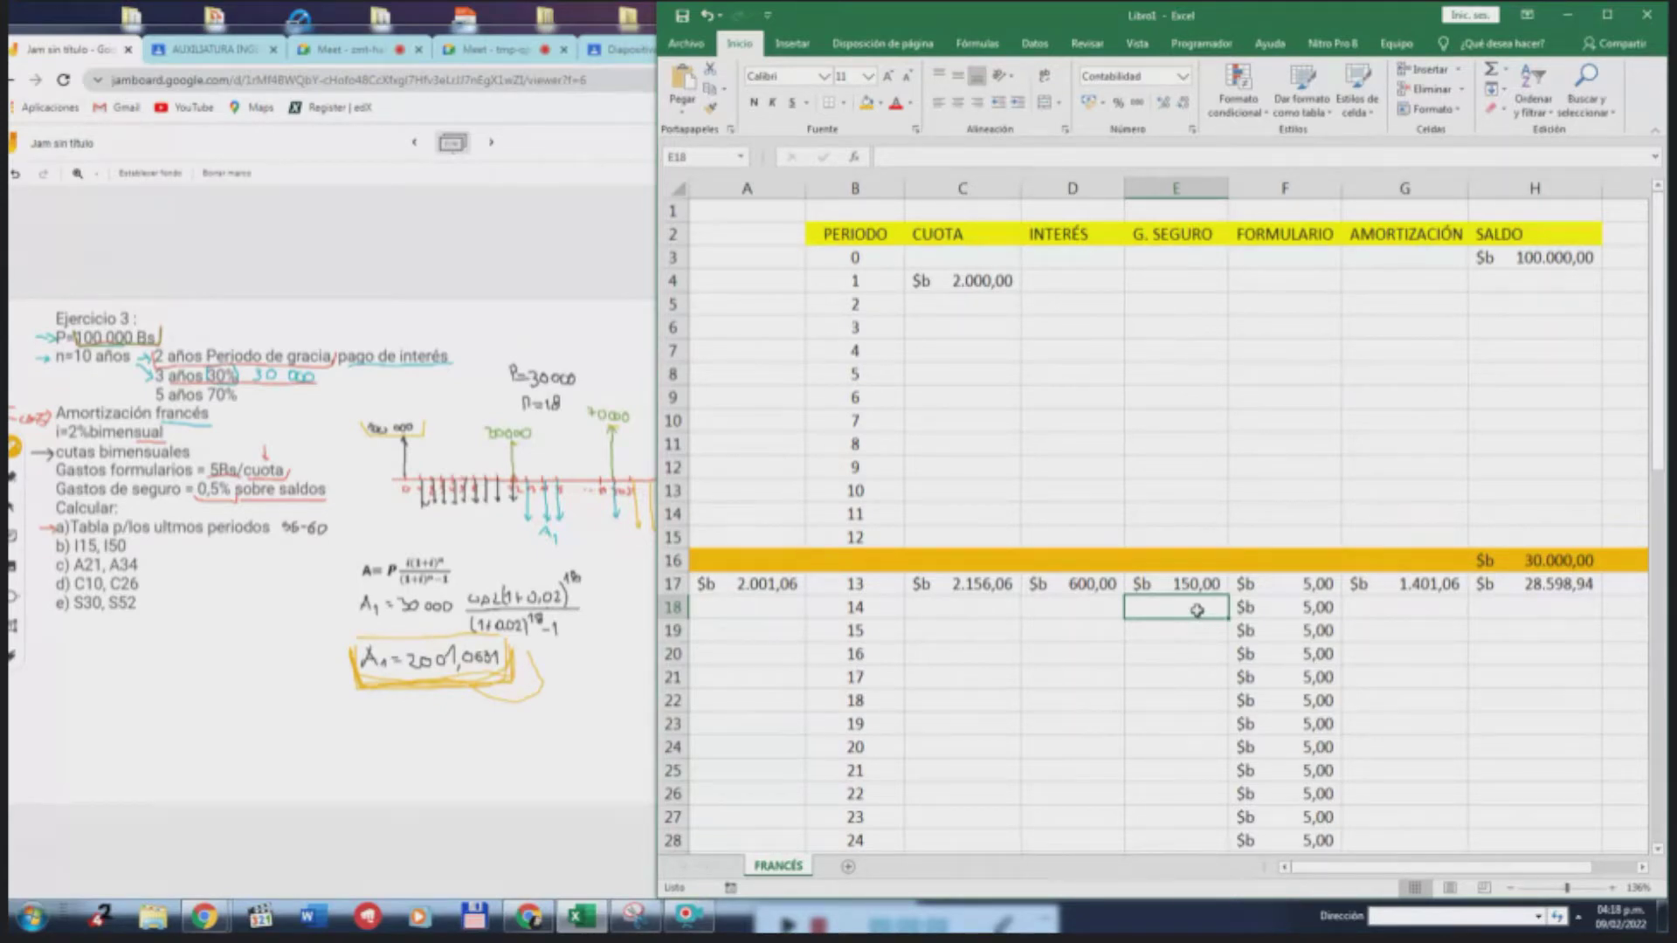
text(=)
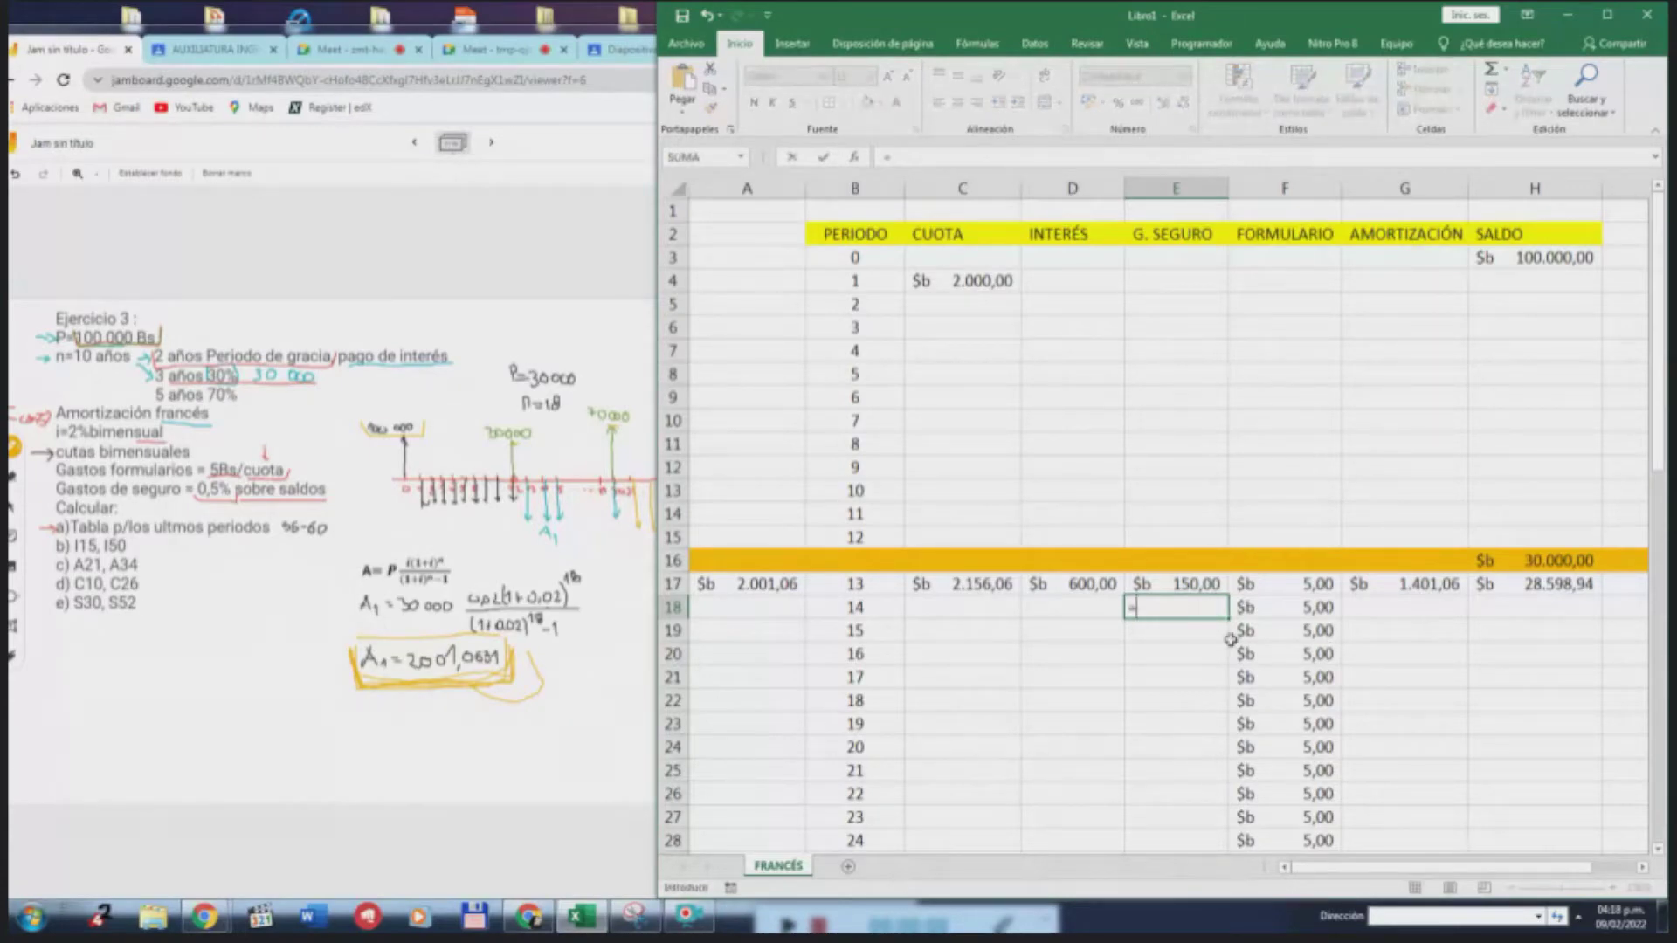
click(199, 498)
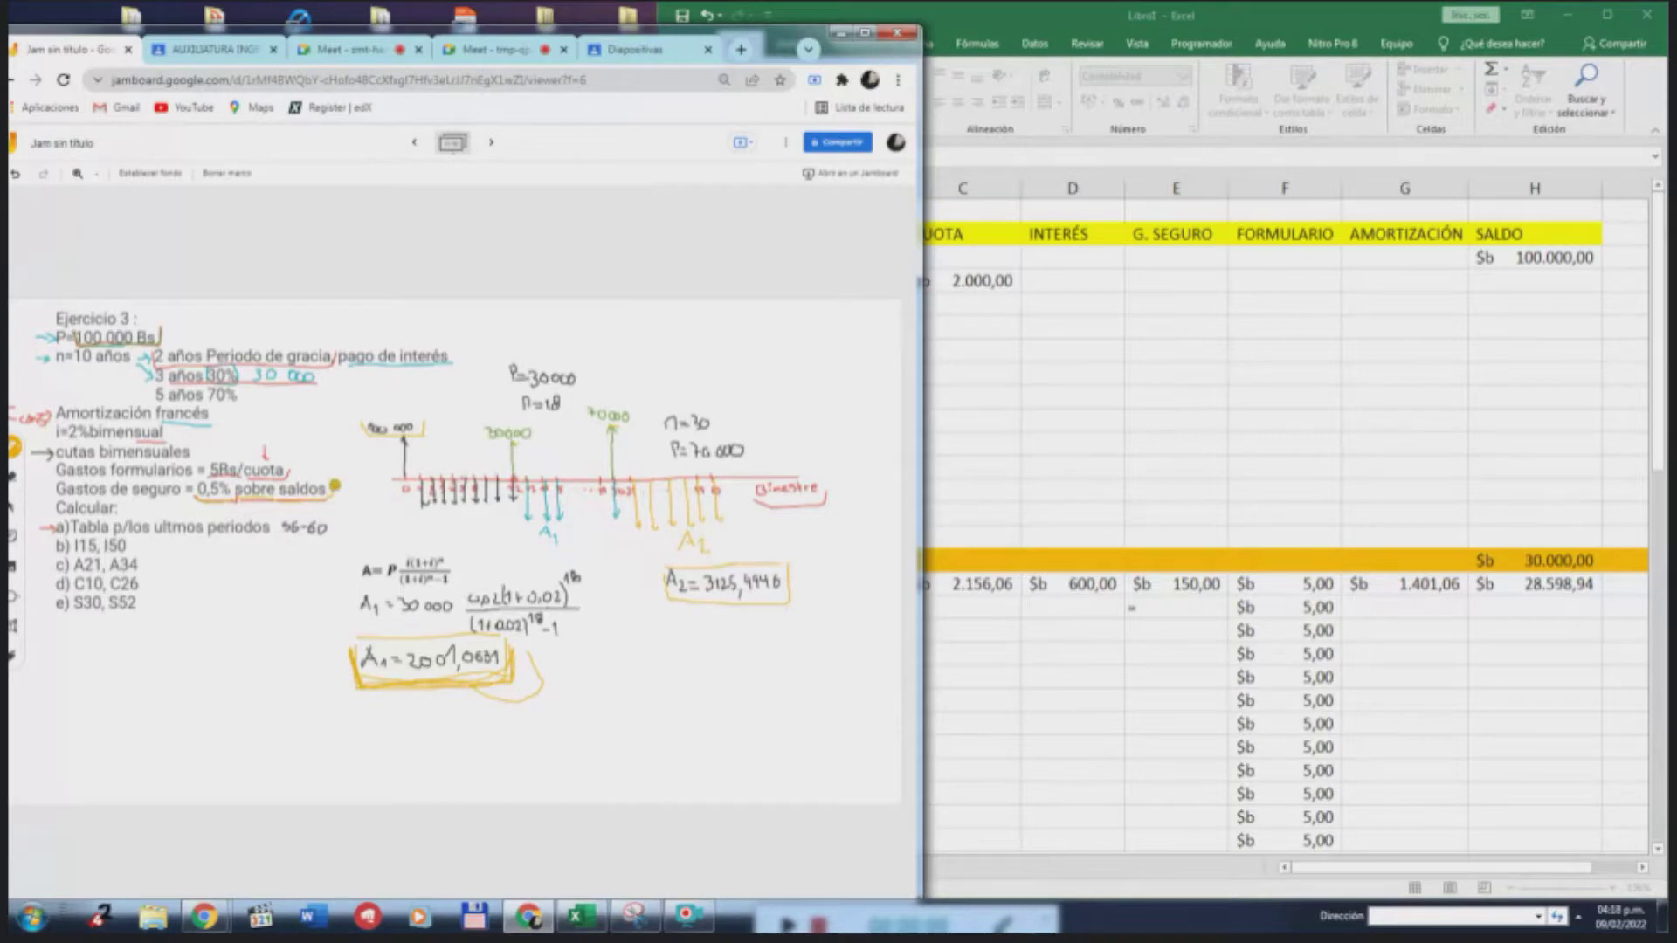
click(1195, 608)
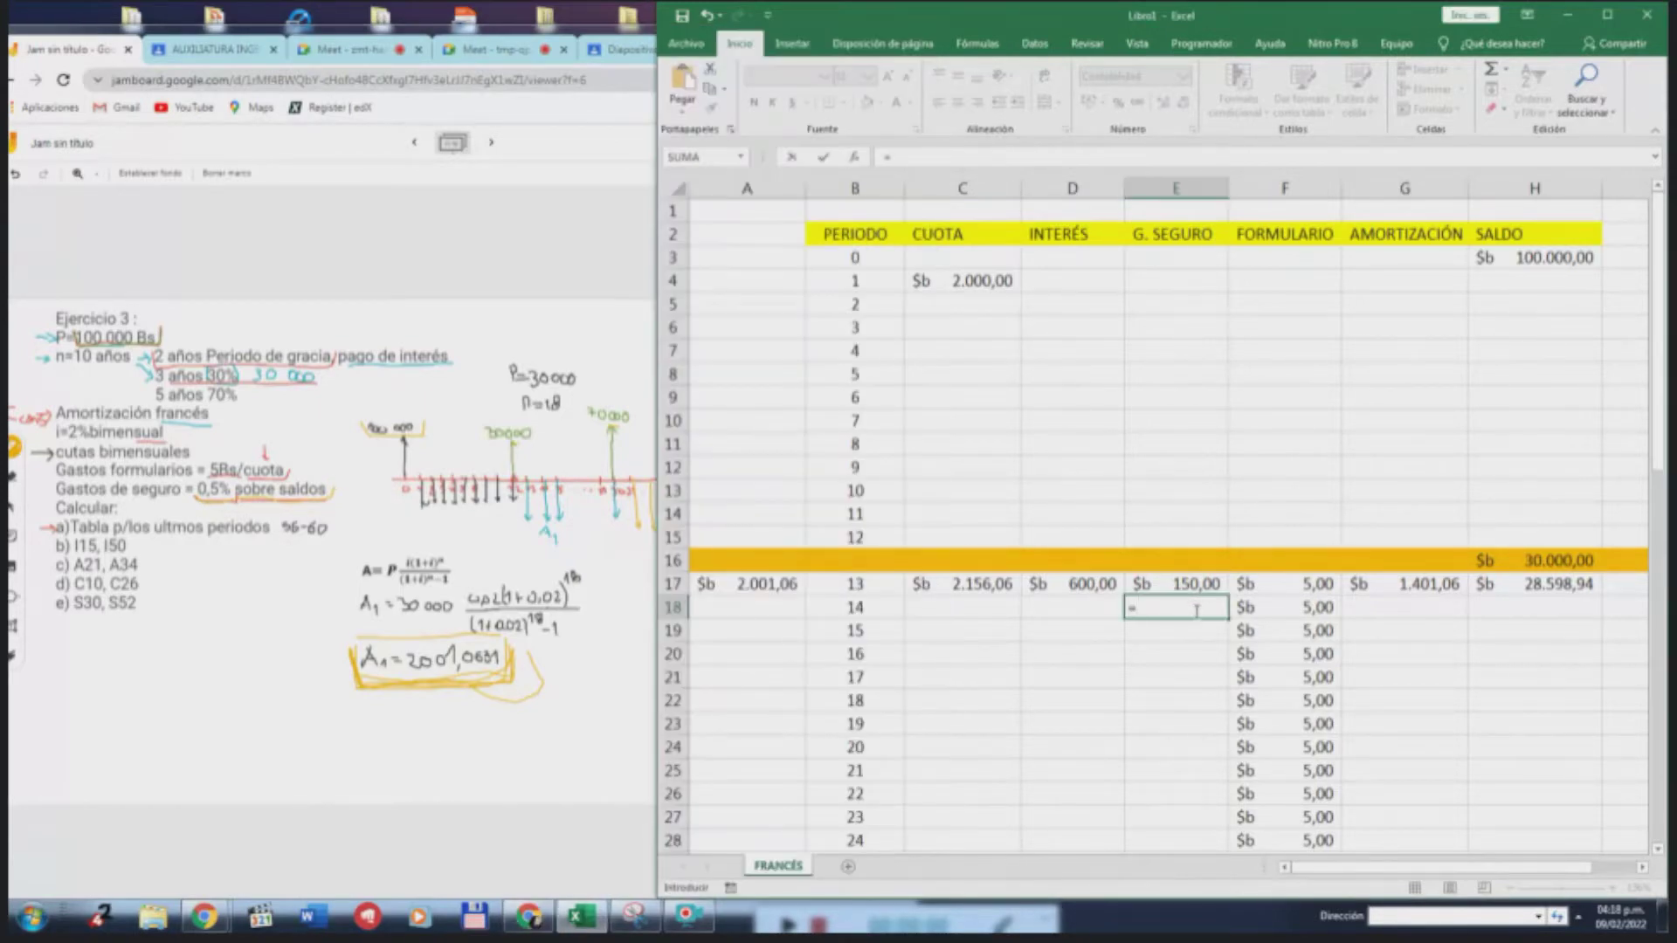
text(10,5%)
Try to change the SALDO formula in cell H17 to =H16*G17, and undo the edit
click(1543, 590)
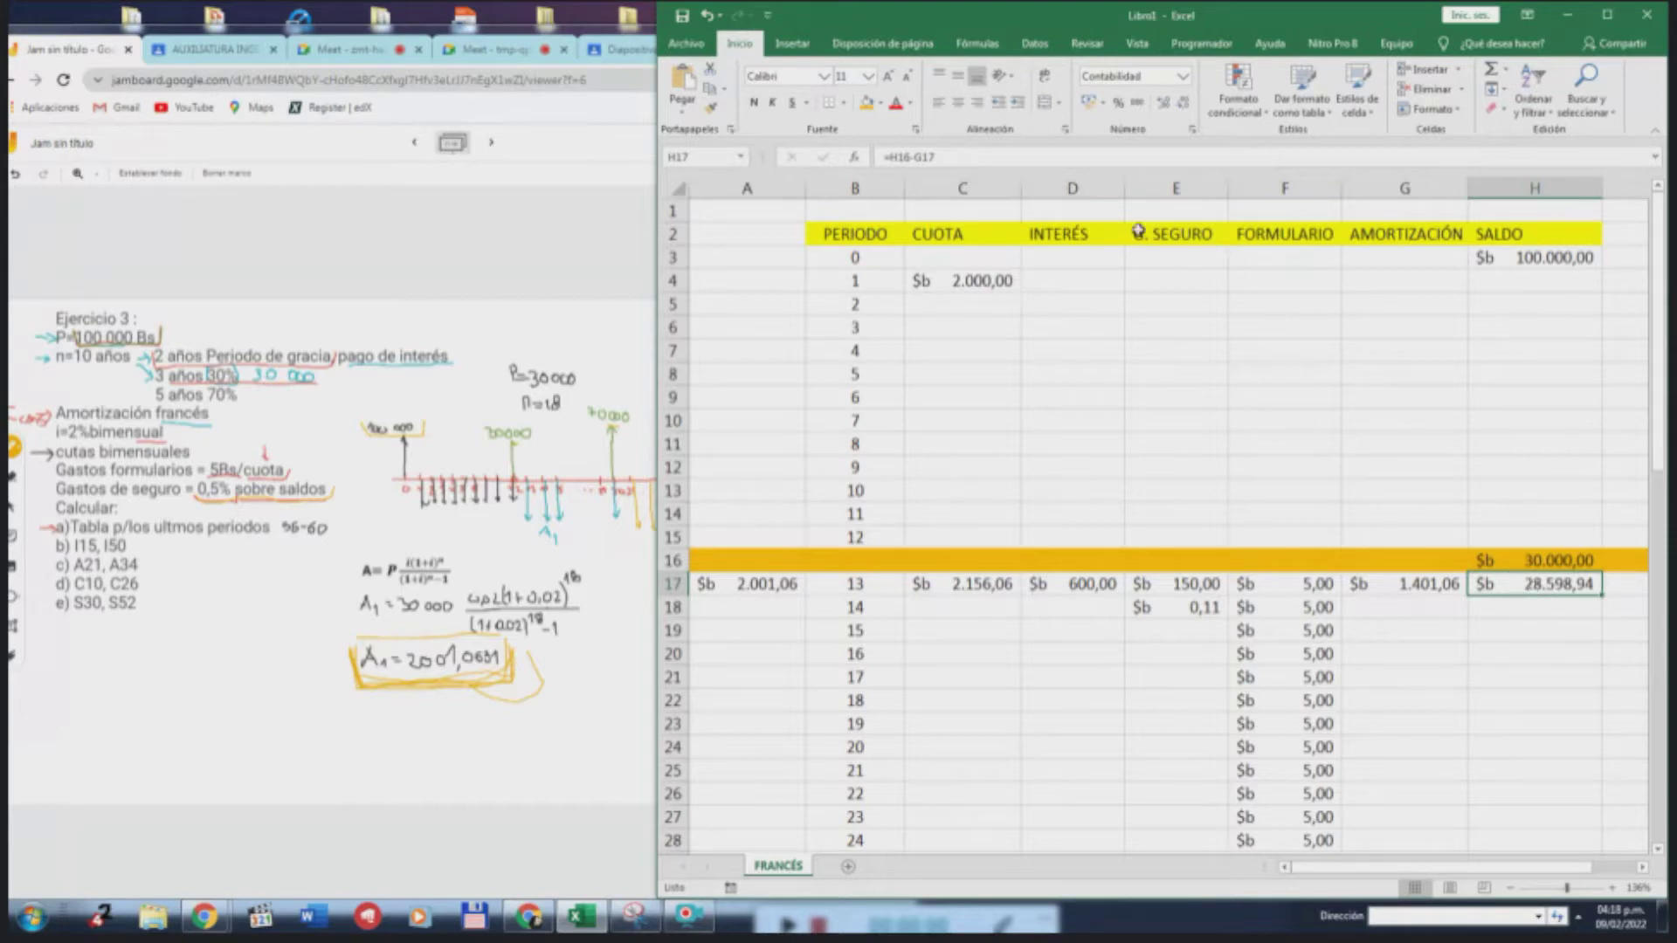
click(917, 157)
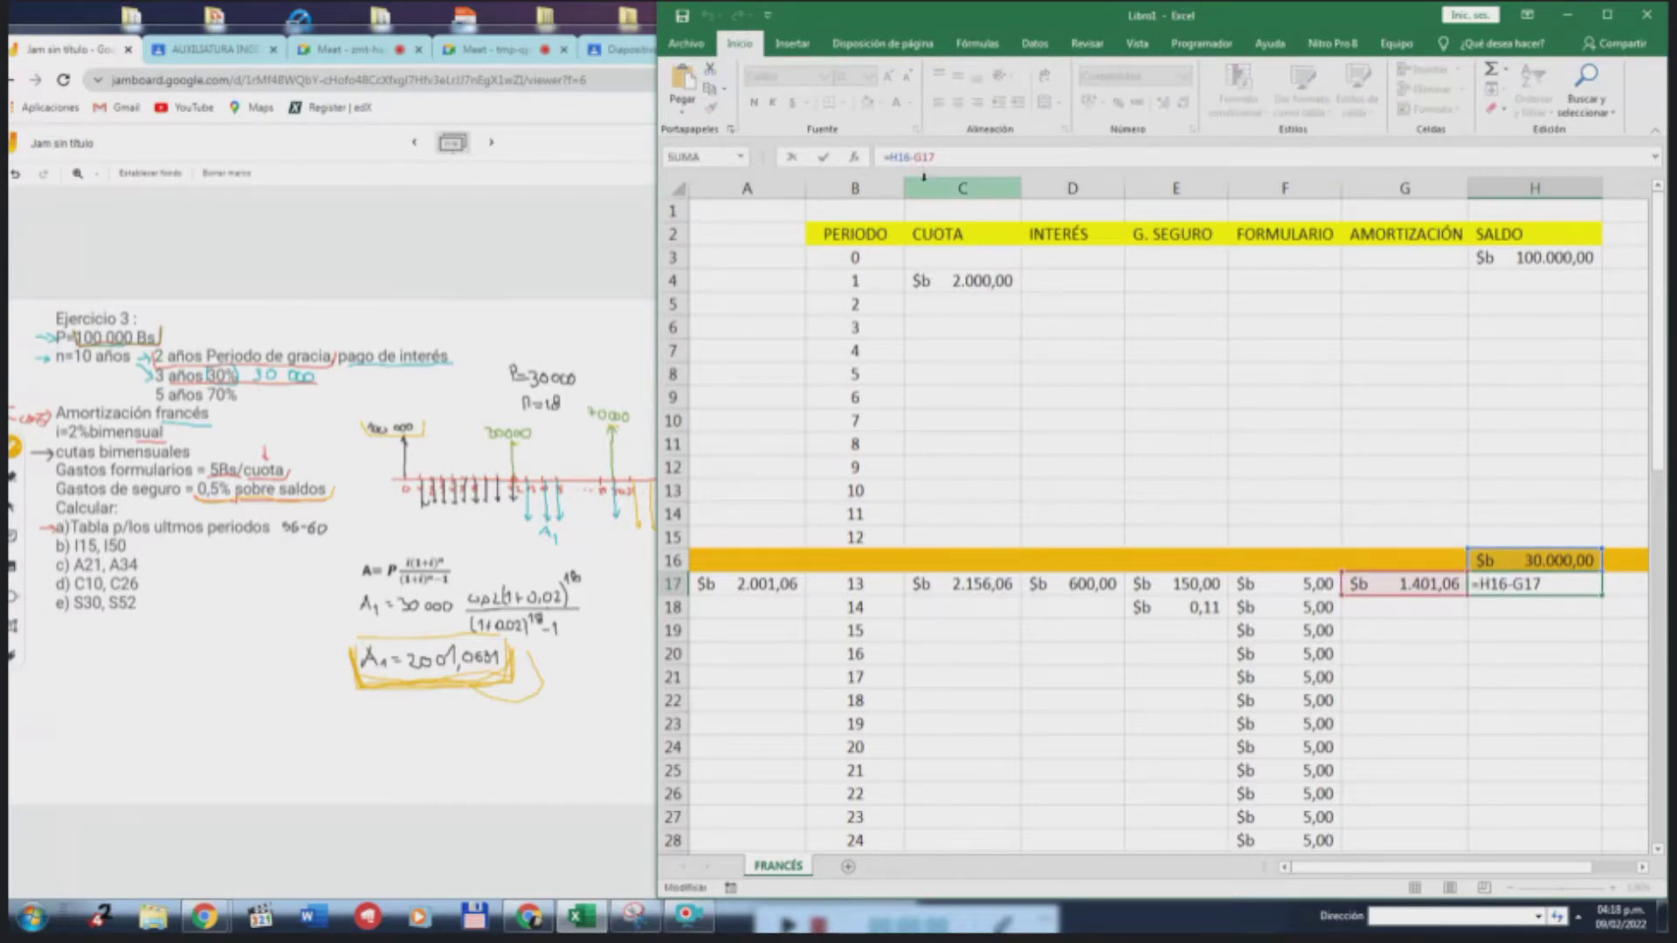
key(BackSpace)
text(*)
key(Return)
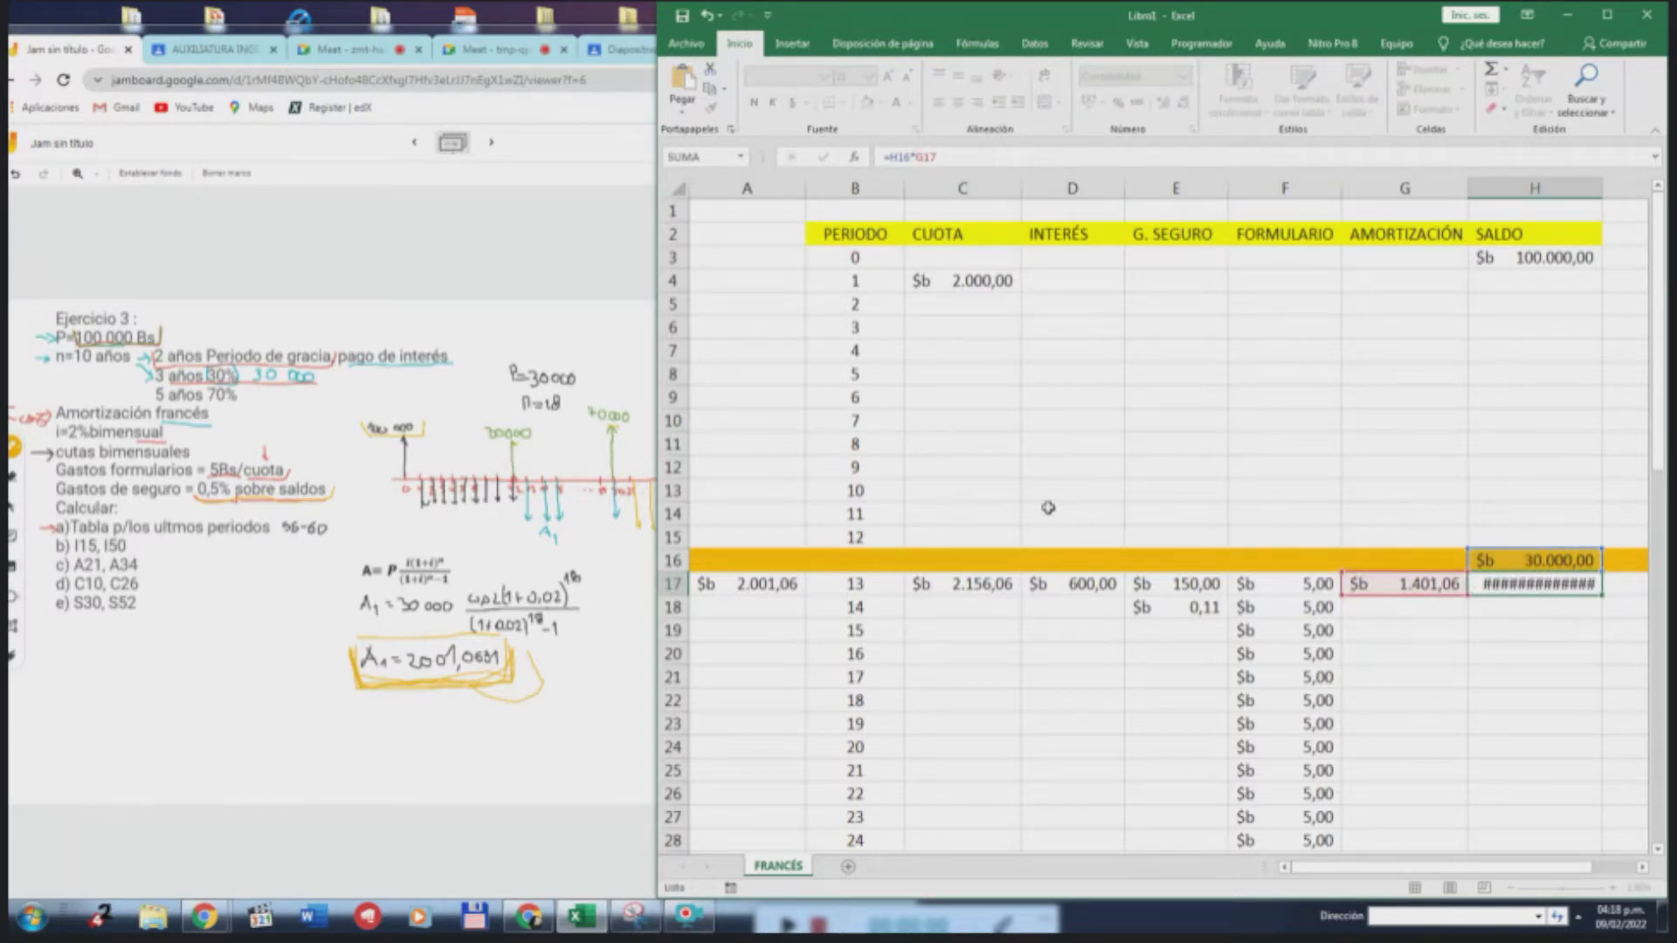
key(ctrl+z)
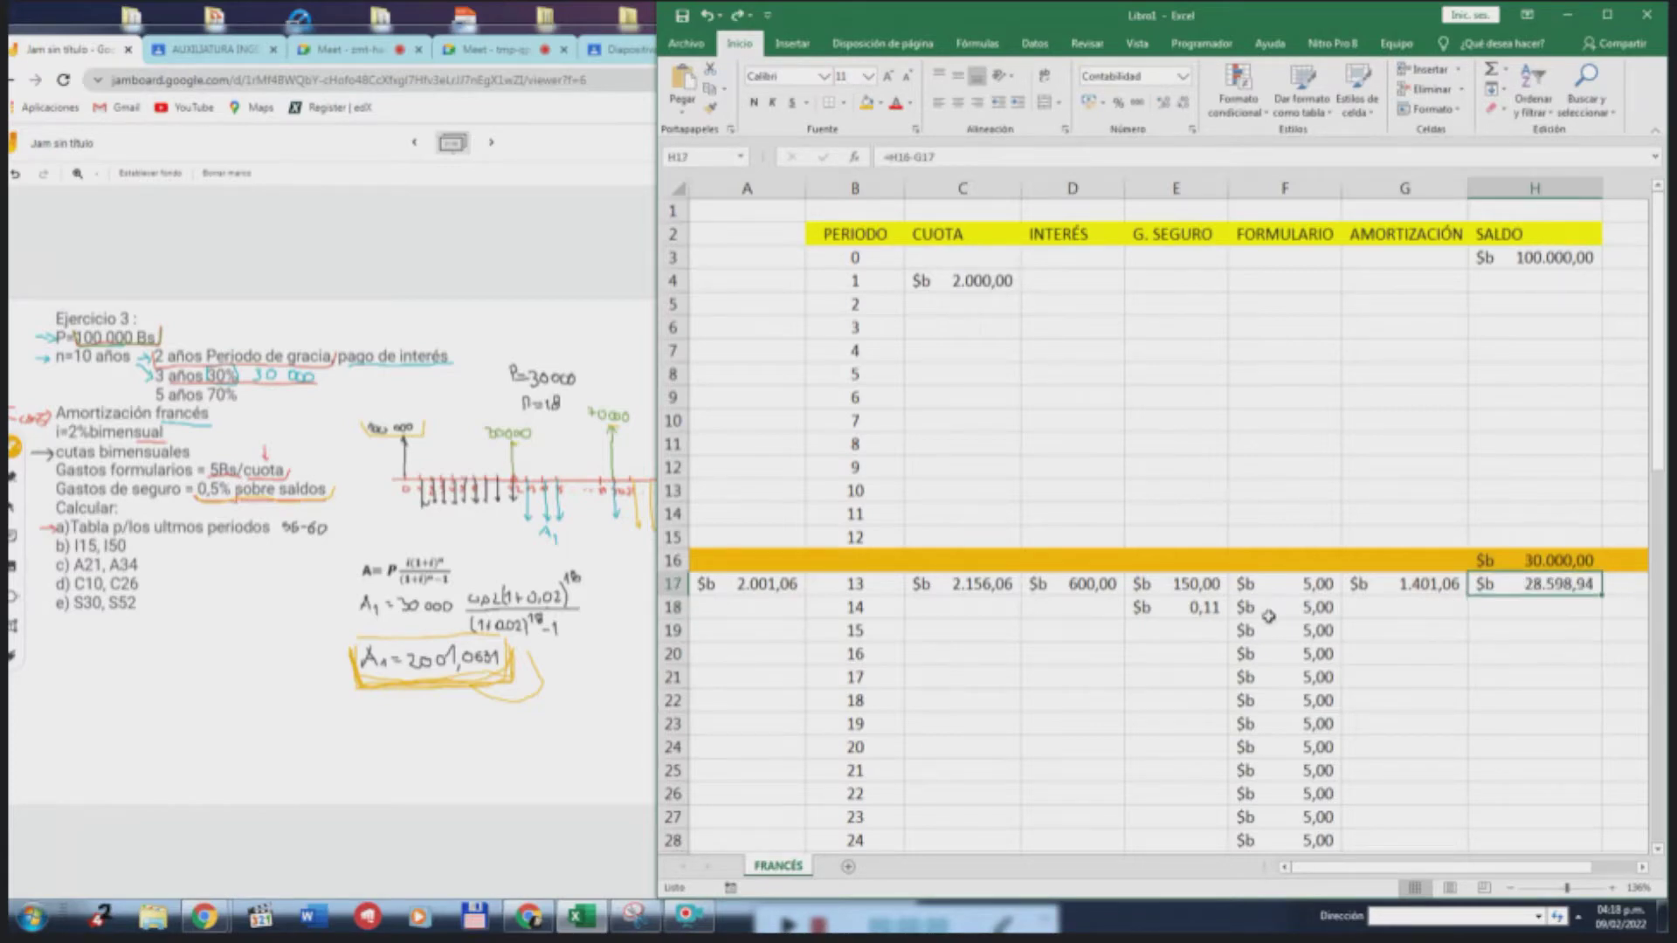
Correct the G. SEGURO formula for period 14 in cell E18 to =0,5%*H17
click(1166, 611)
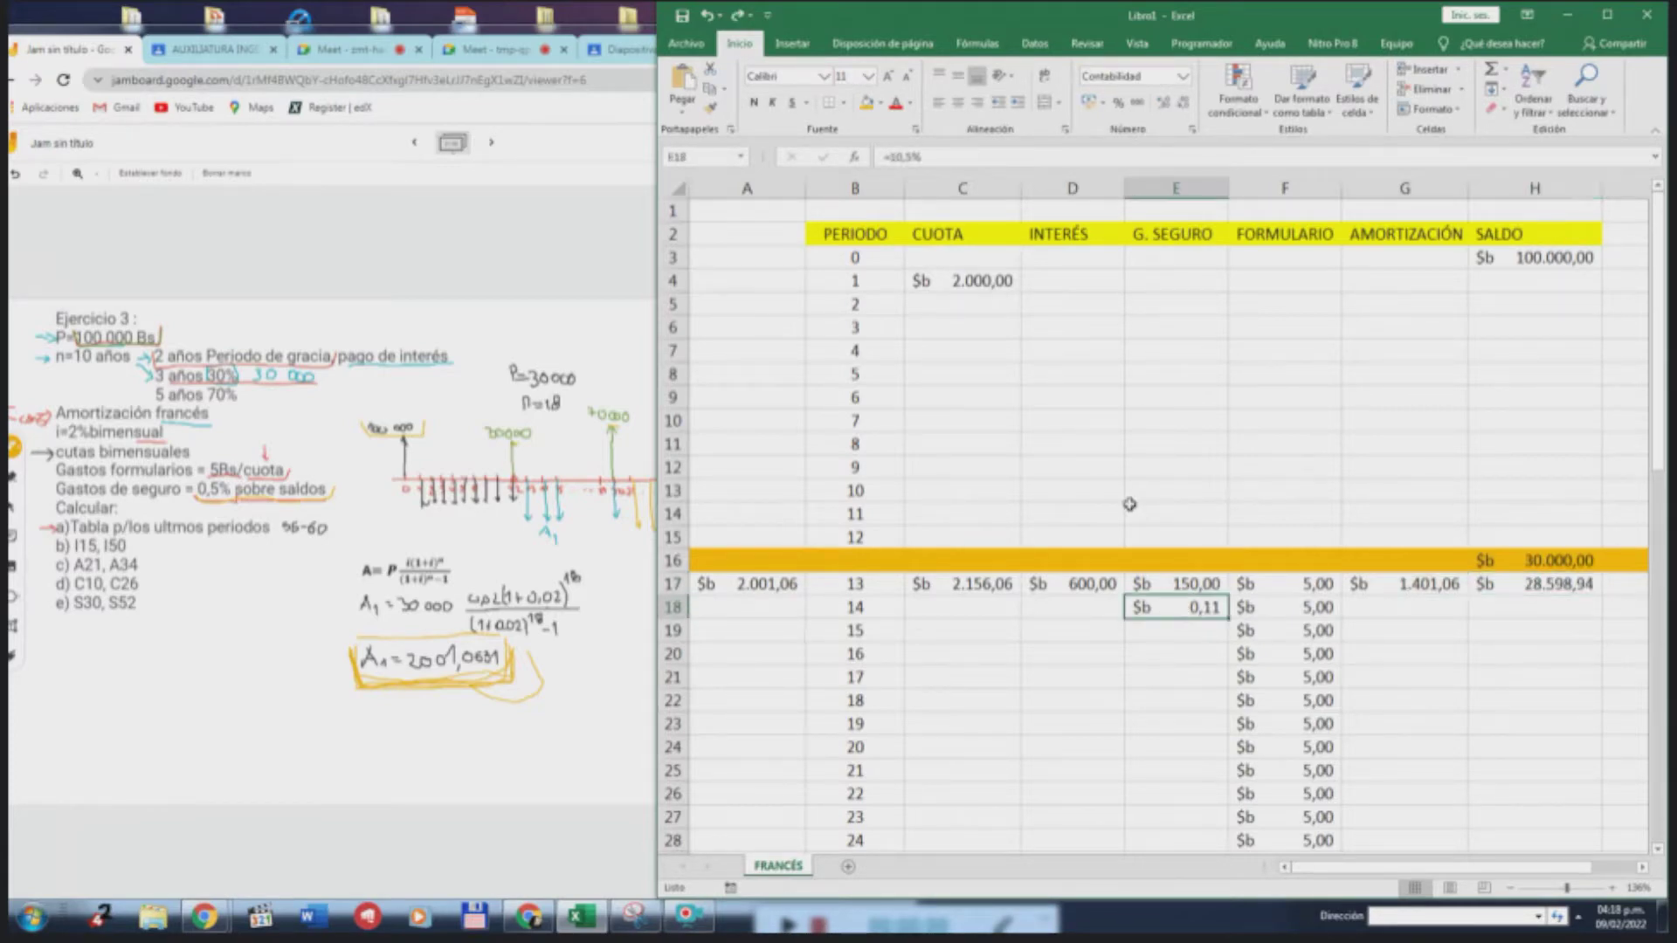
click(901, 158)
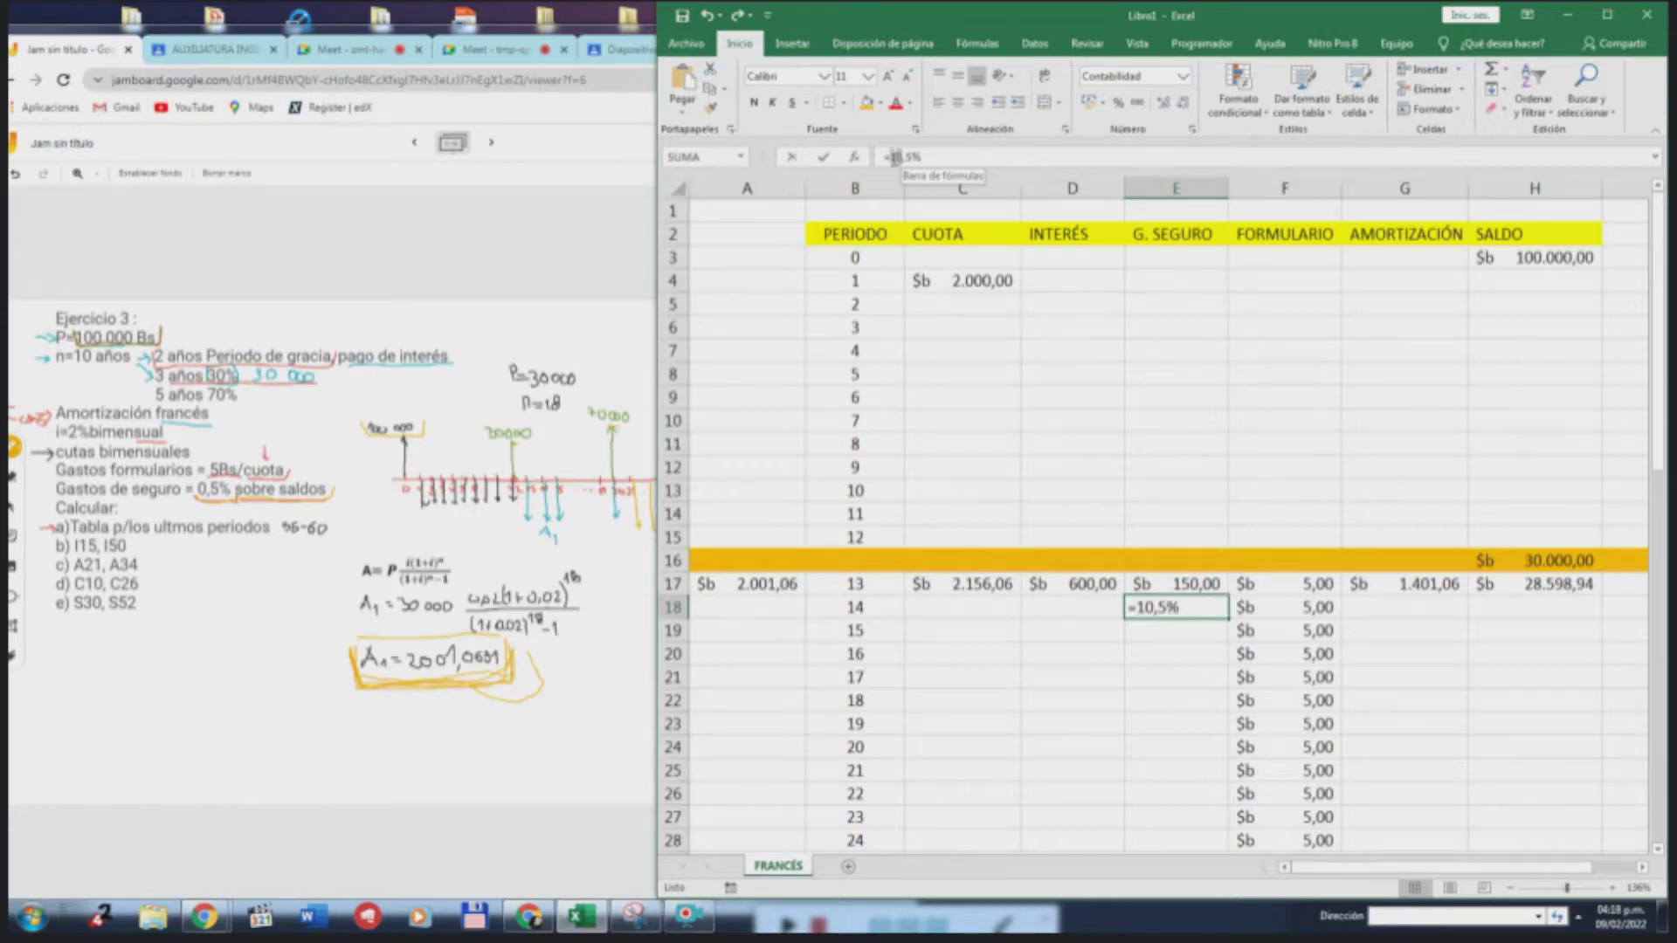
key(BackSpace)
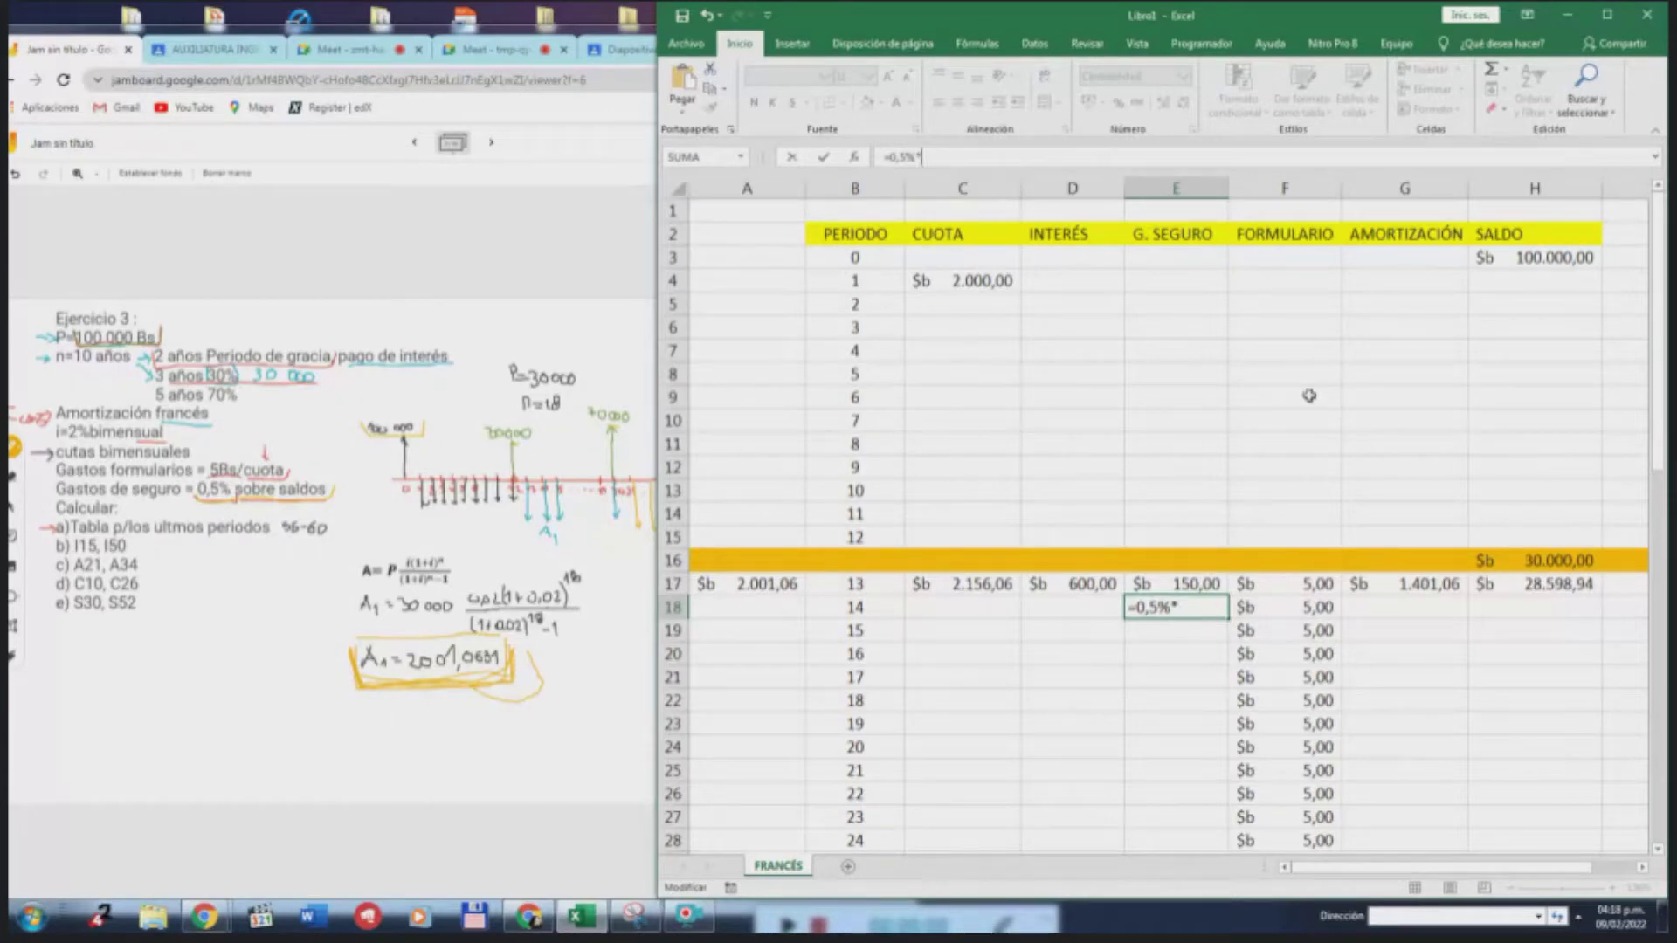
text(*)
click(1560, 582)
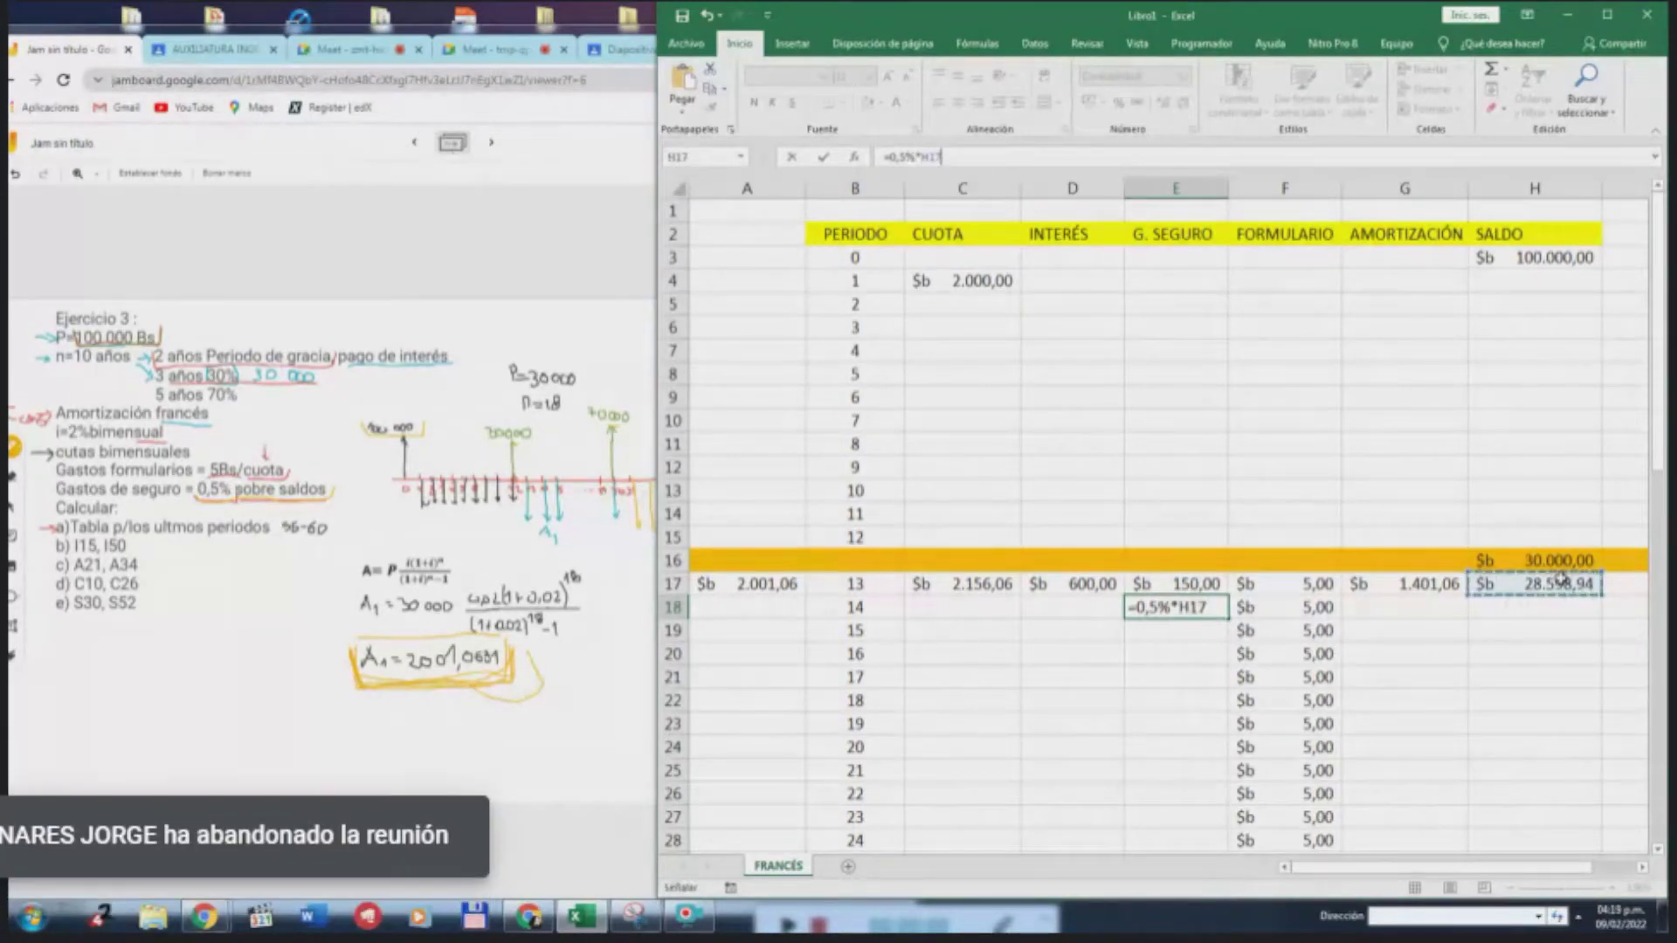
key(Return)
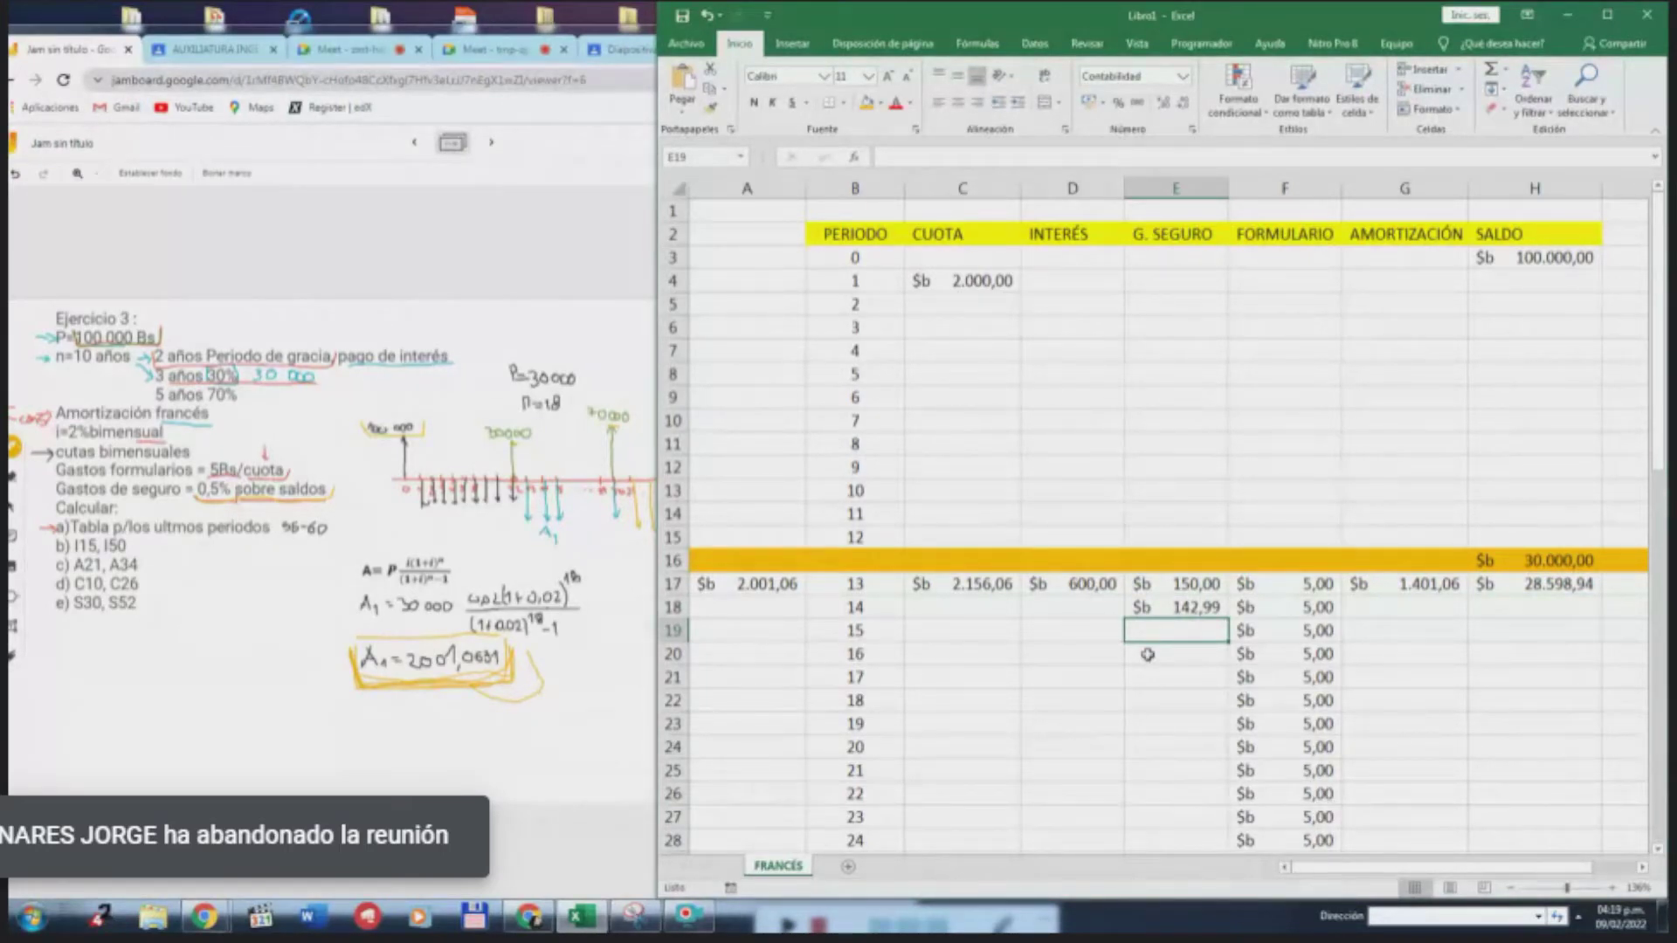
Fill the INTERÉS formula =H16*2% from cell D17 down through period 30
click(1088, 605)
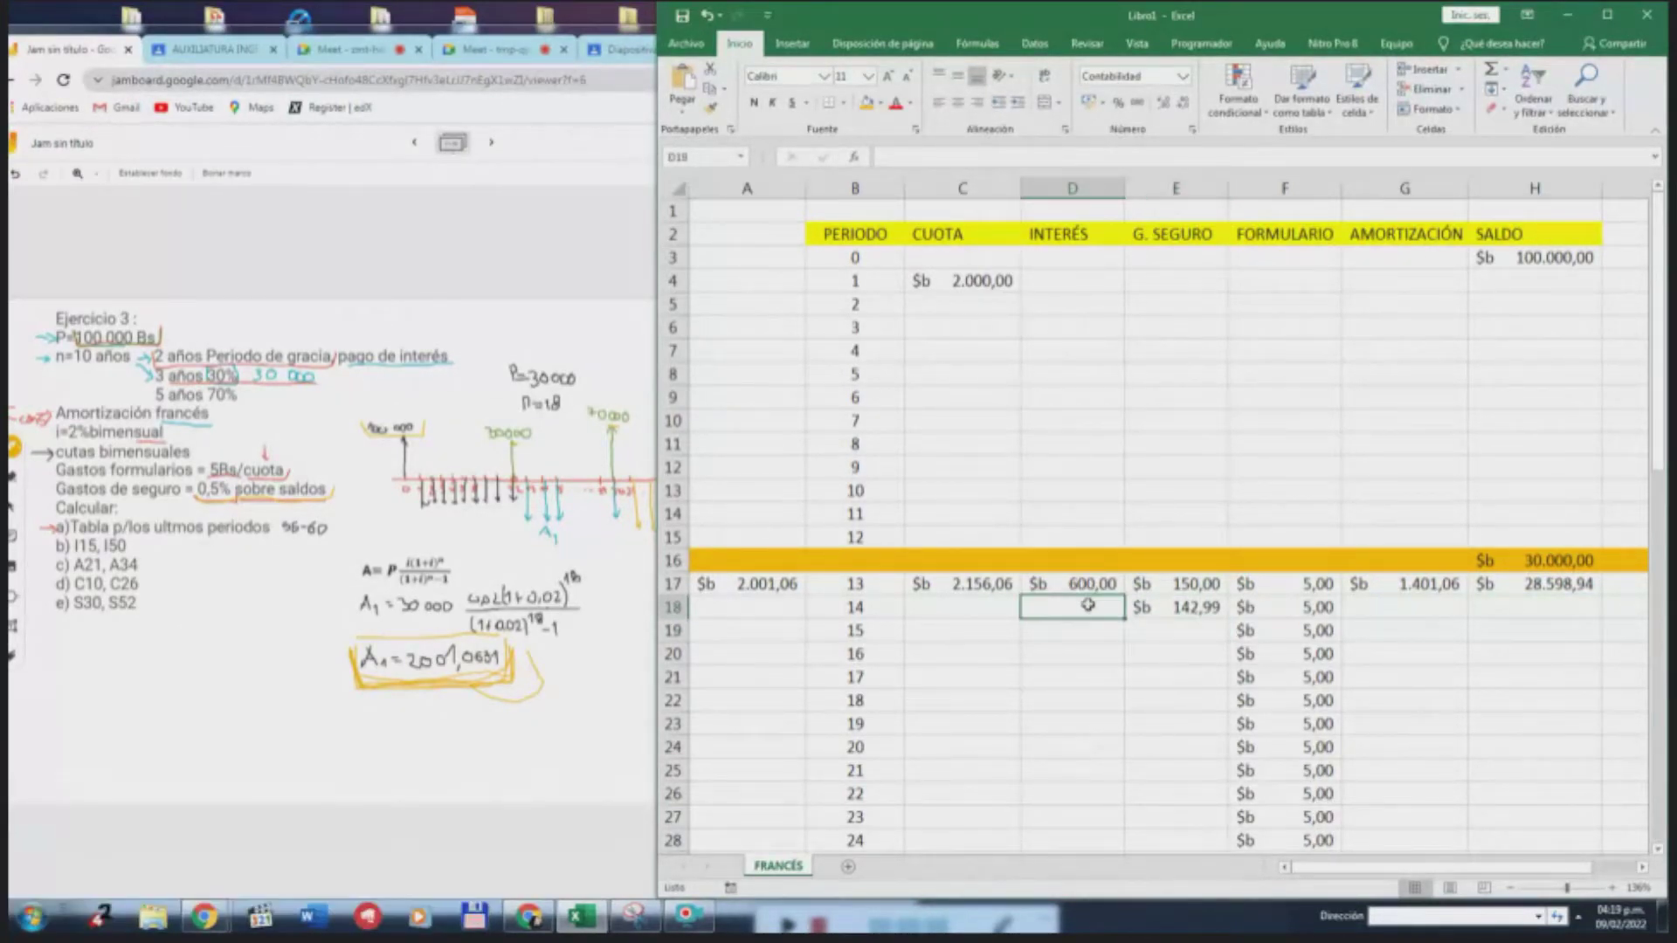
click(1081, 582)
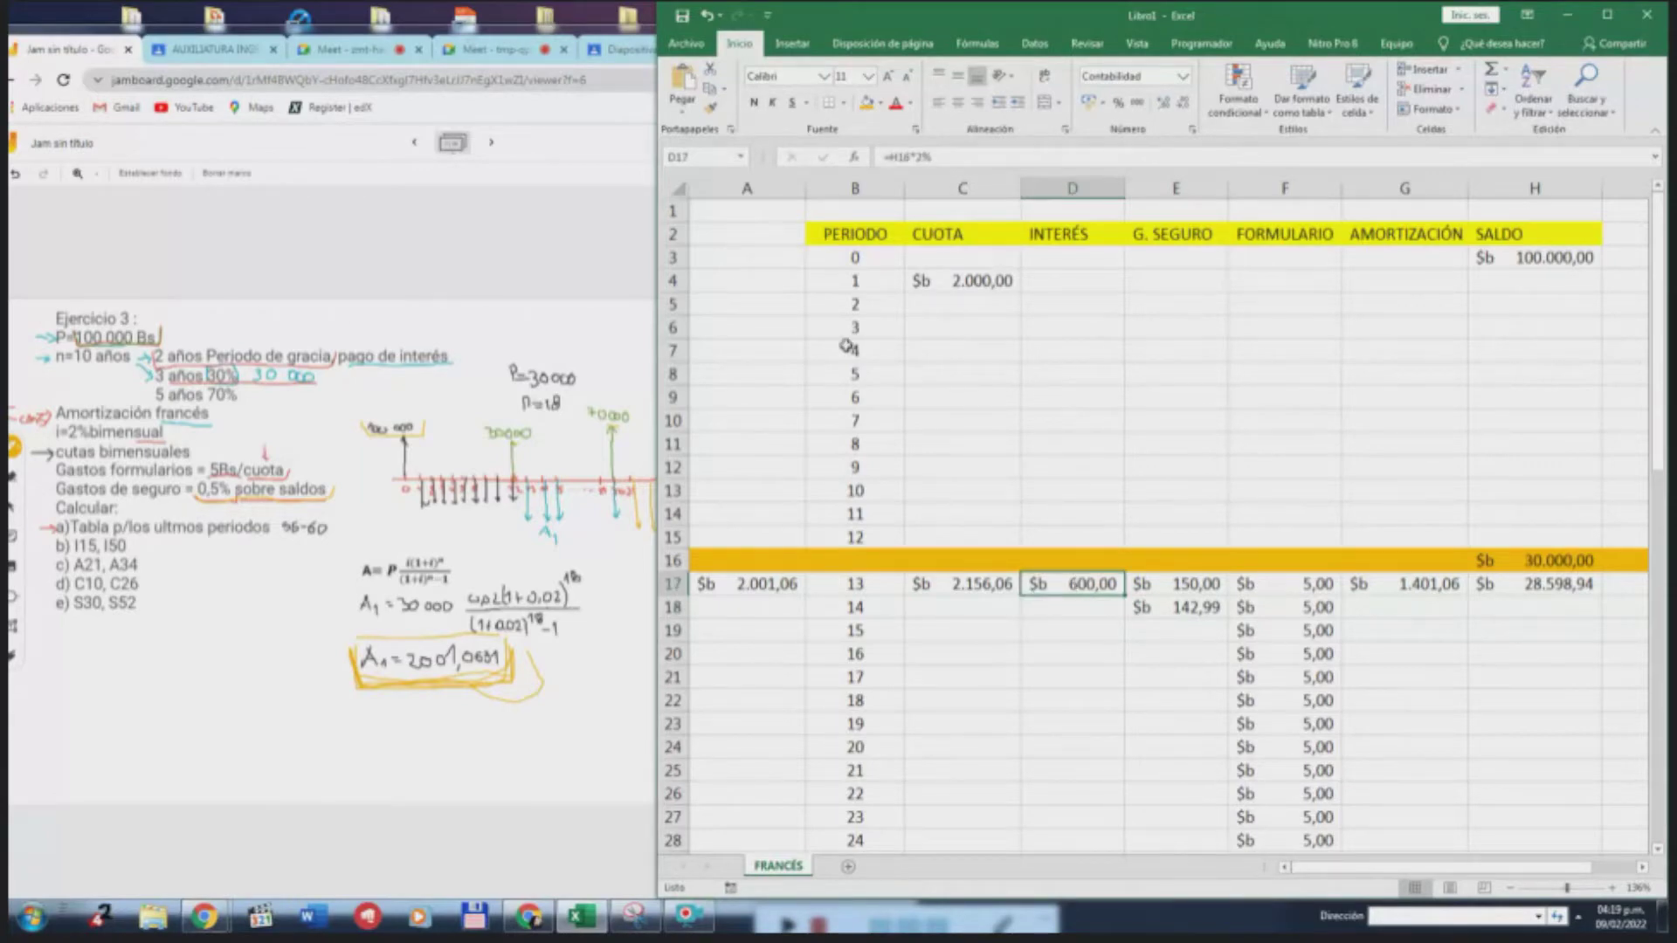
click(900, 156)
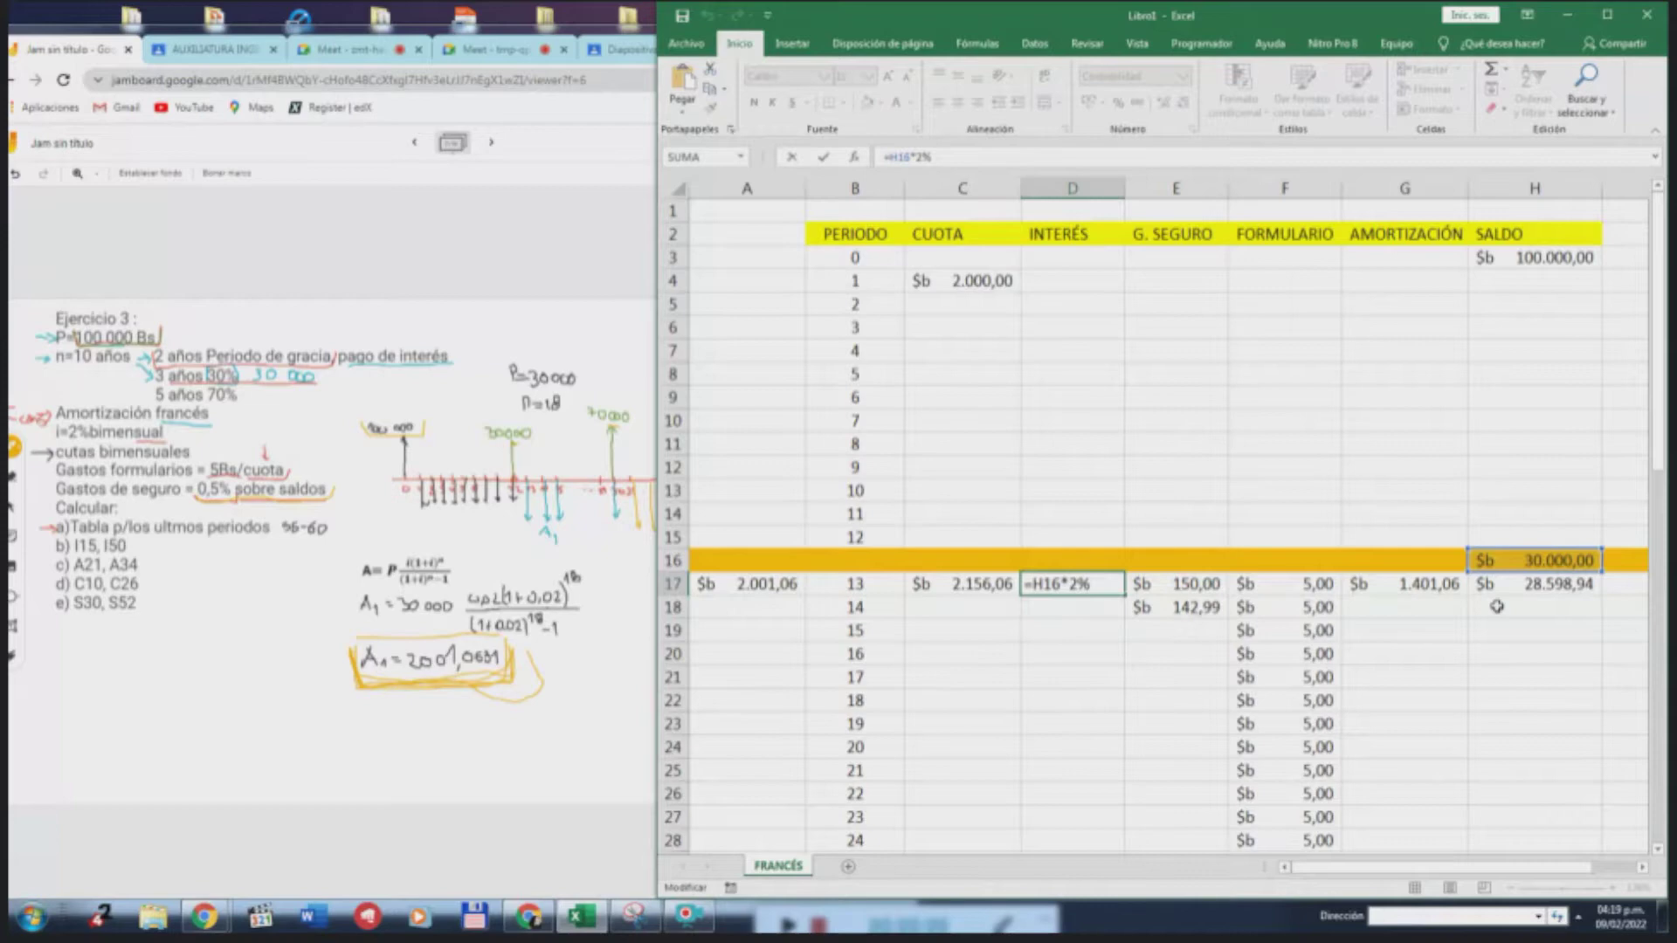
key(ctrl+Return)
double_click(1125, 595)
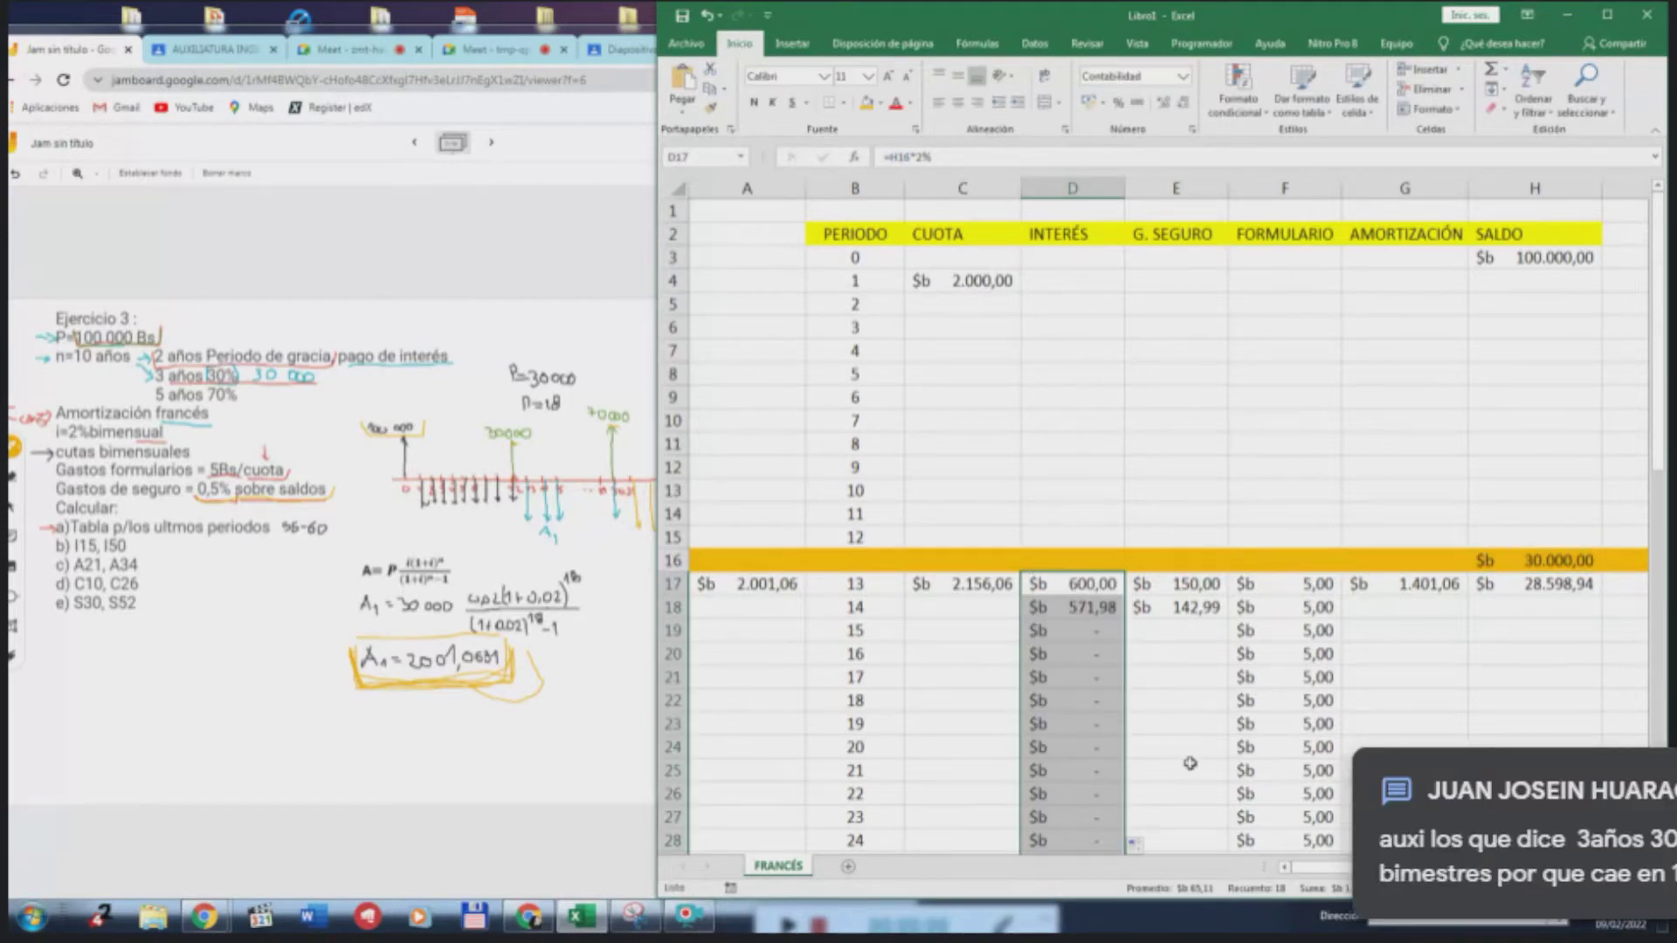
Make the A17 reference absolute in C17's CUOTA formula, giving =$A$17+E17+F17, and fill it down through period 30
click(1198, 612)
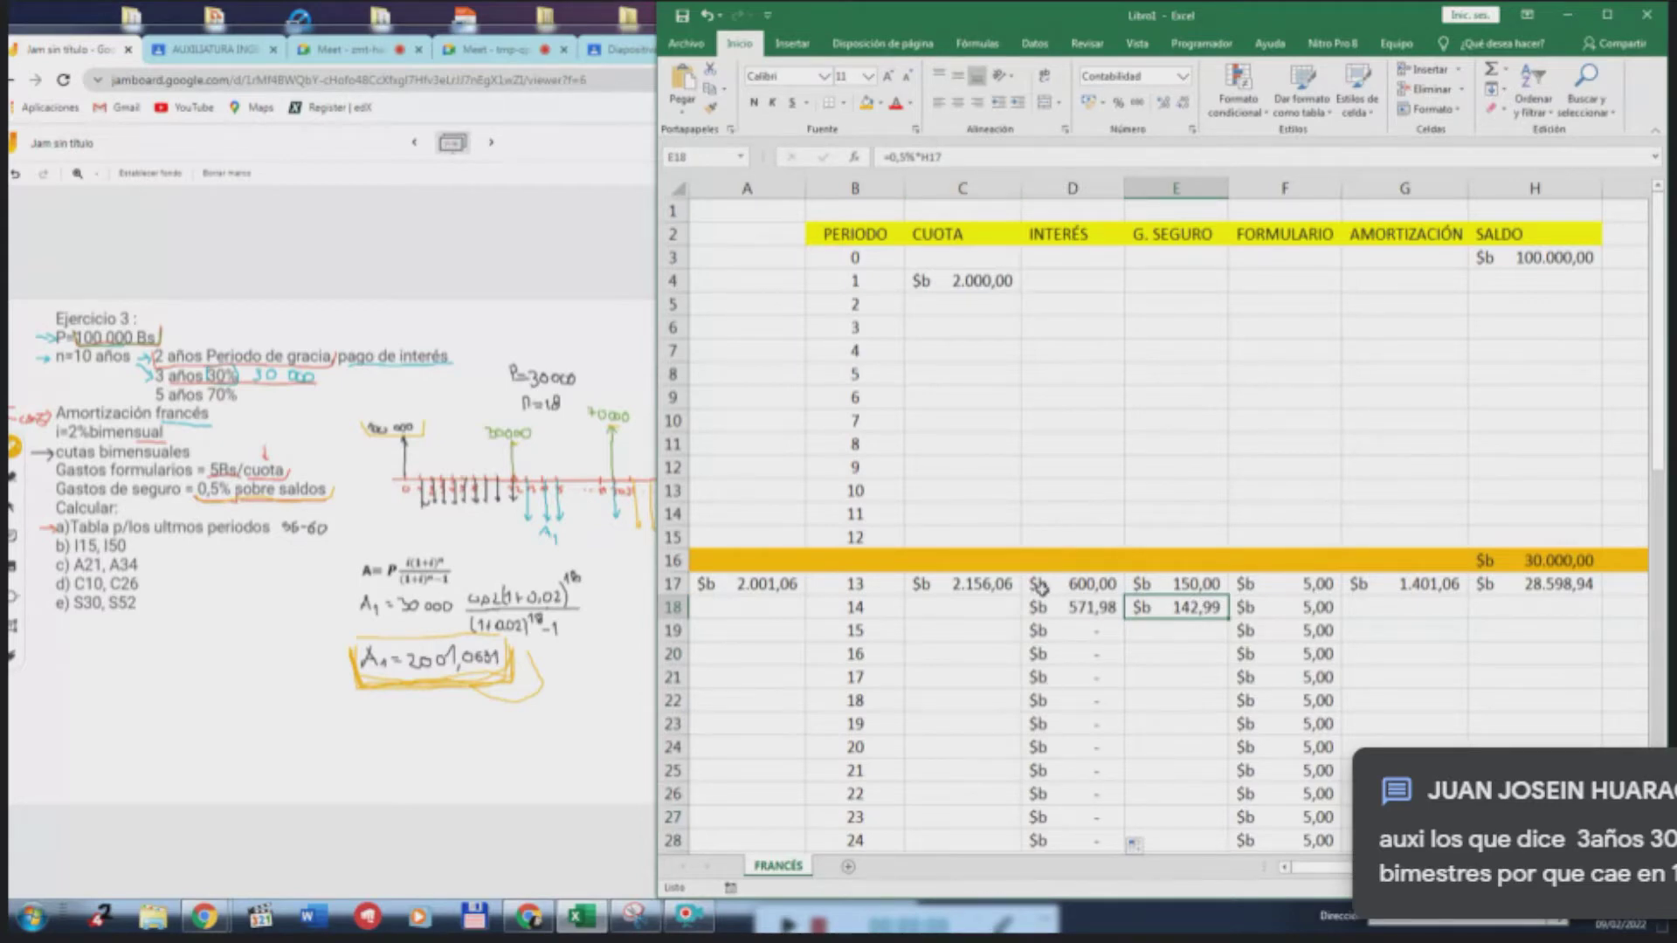
click(969, 601)
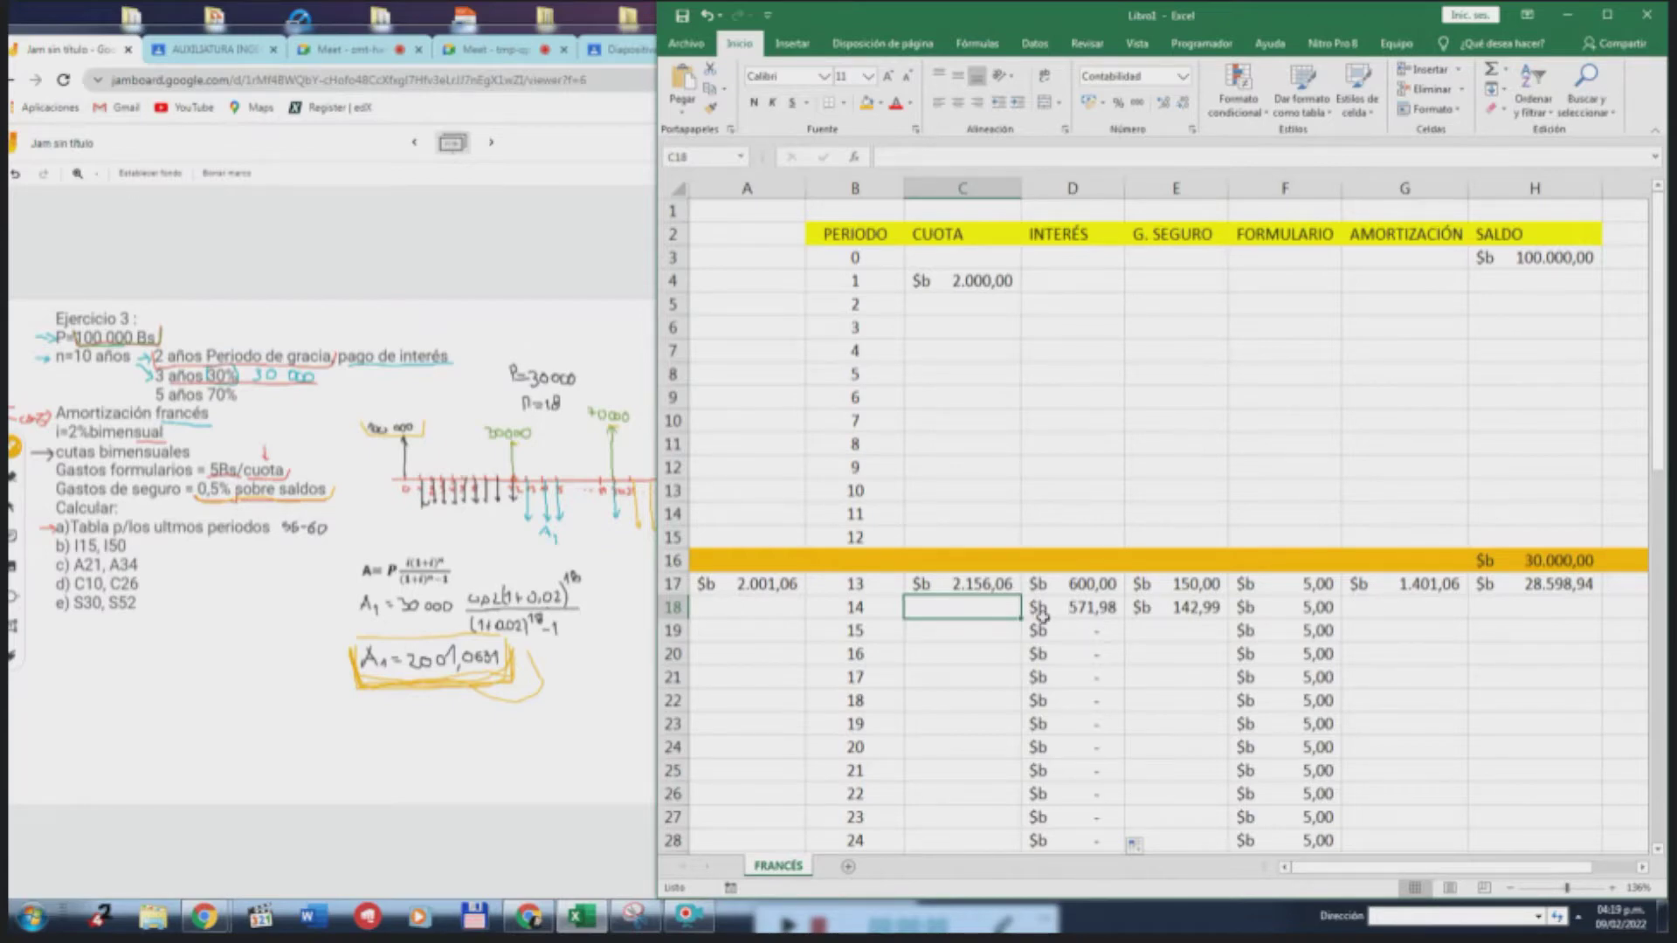
scroll(972, 578, down, 1)
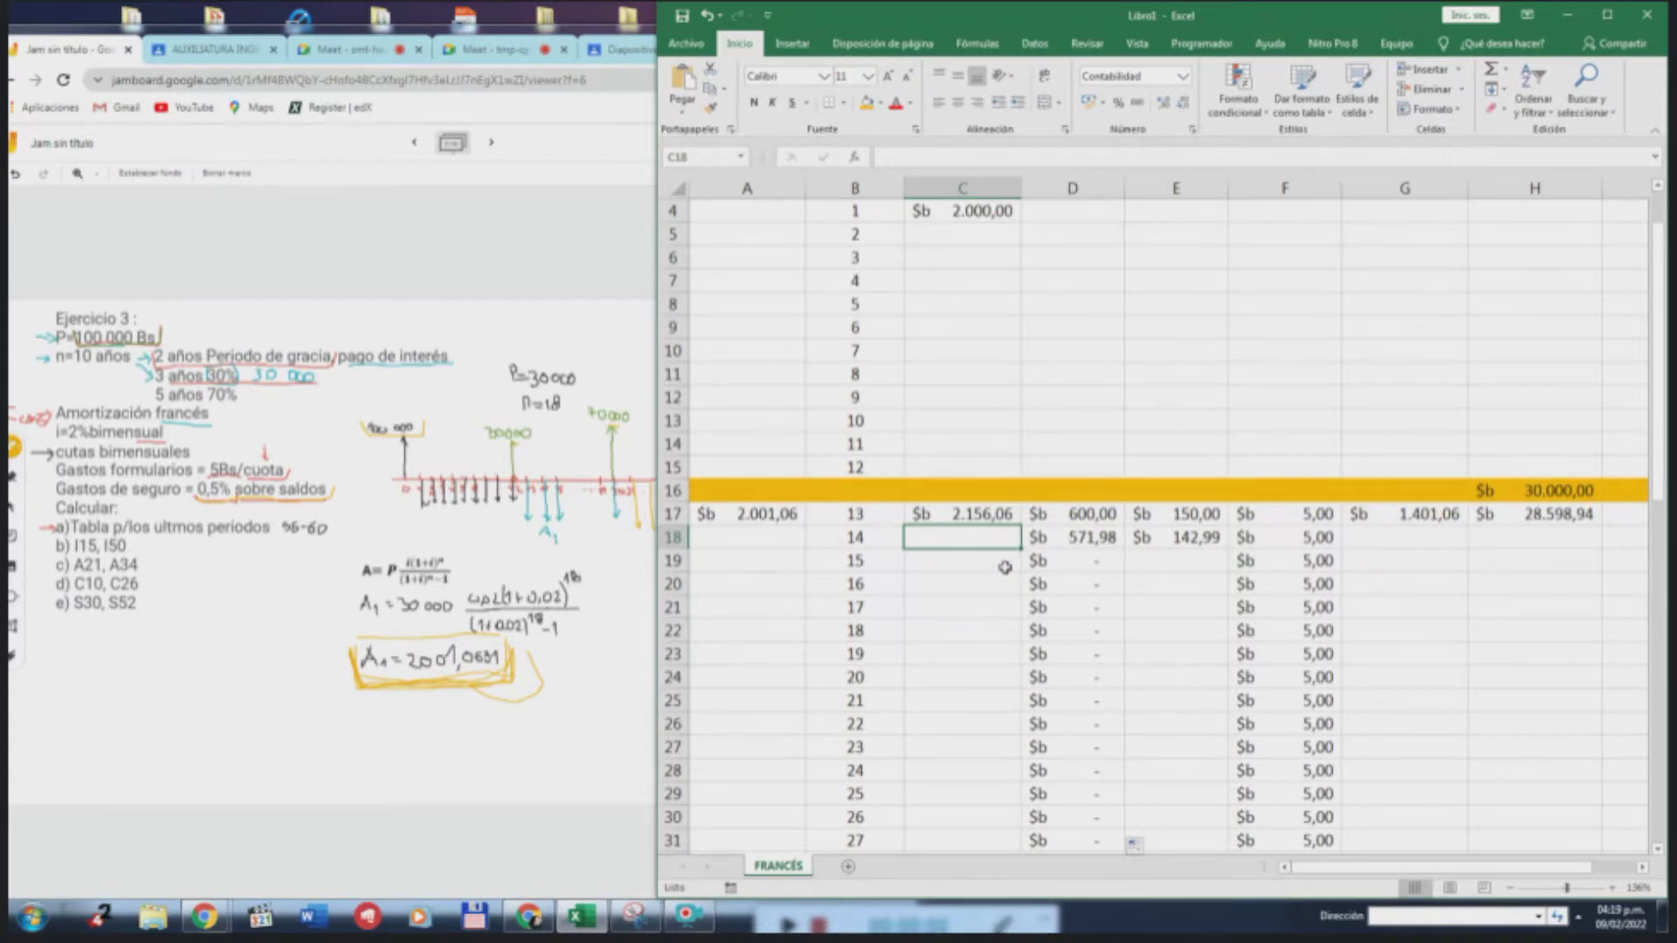
click(989, 517)
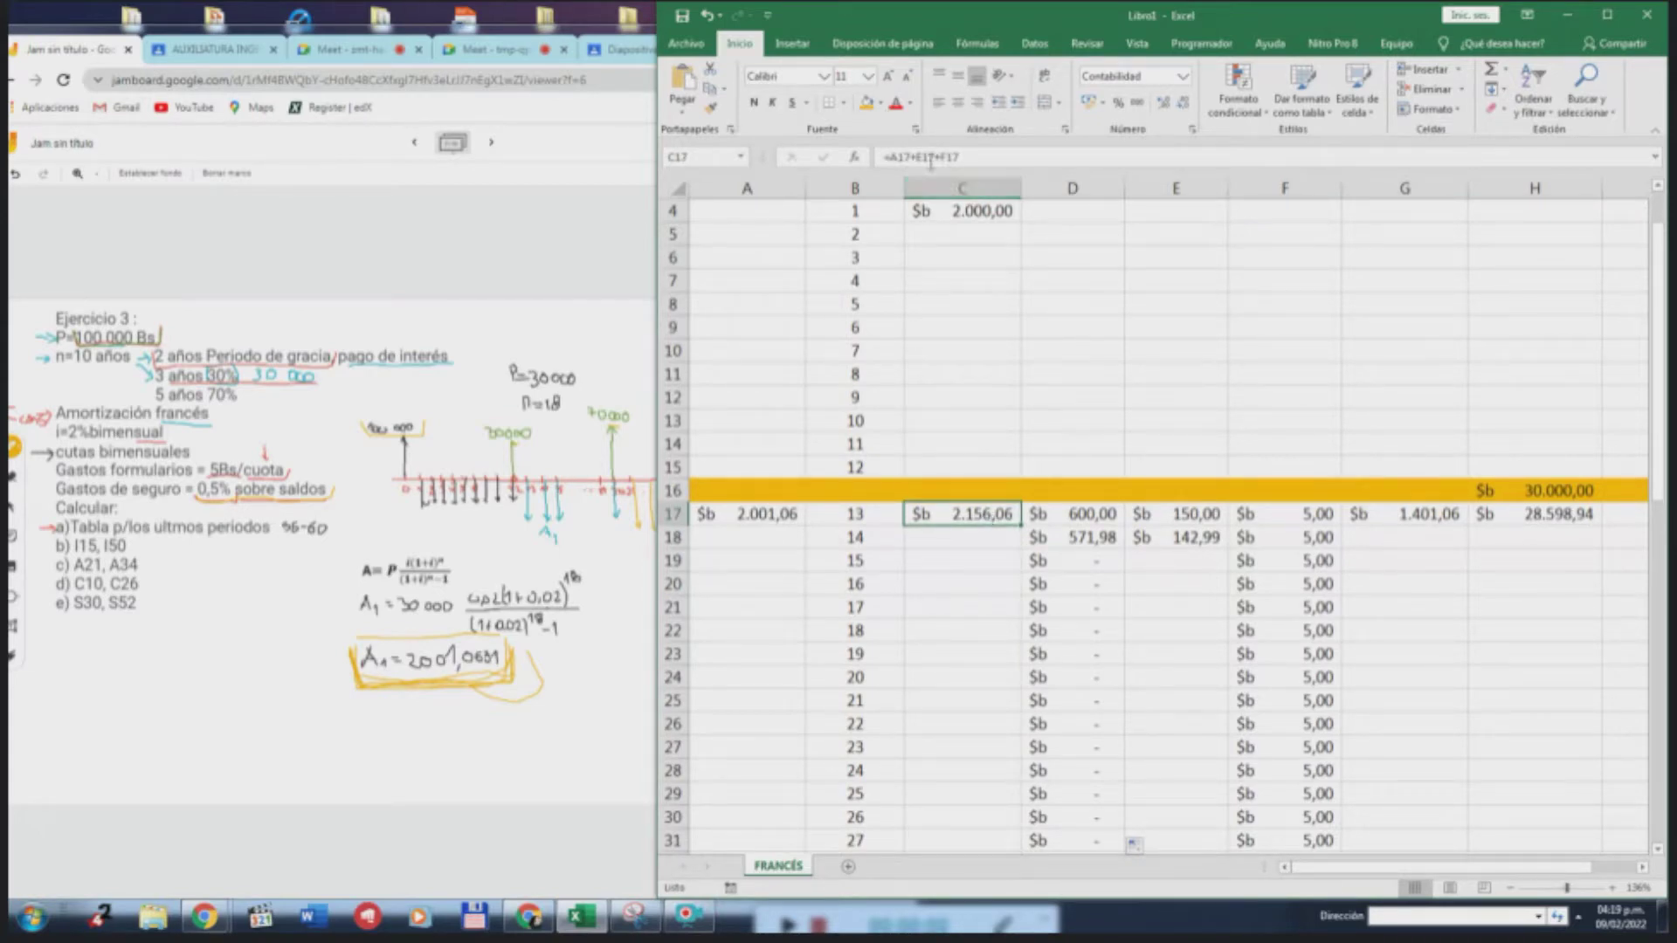
click(906, 157)
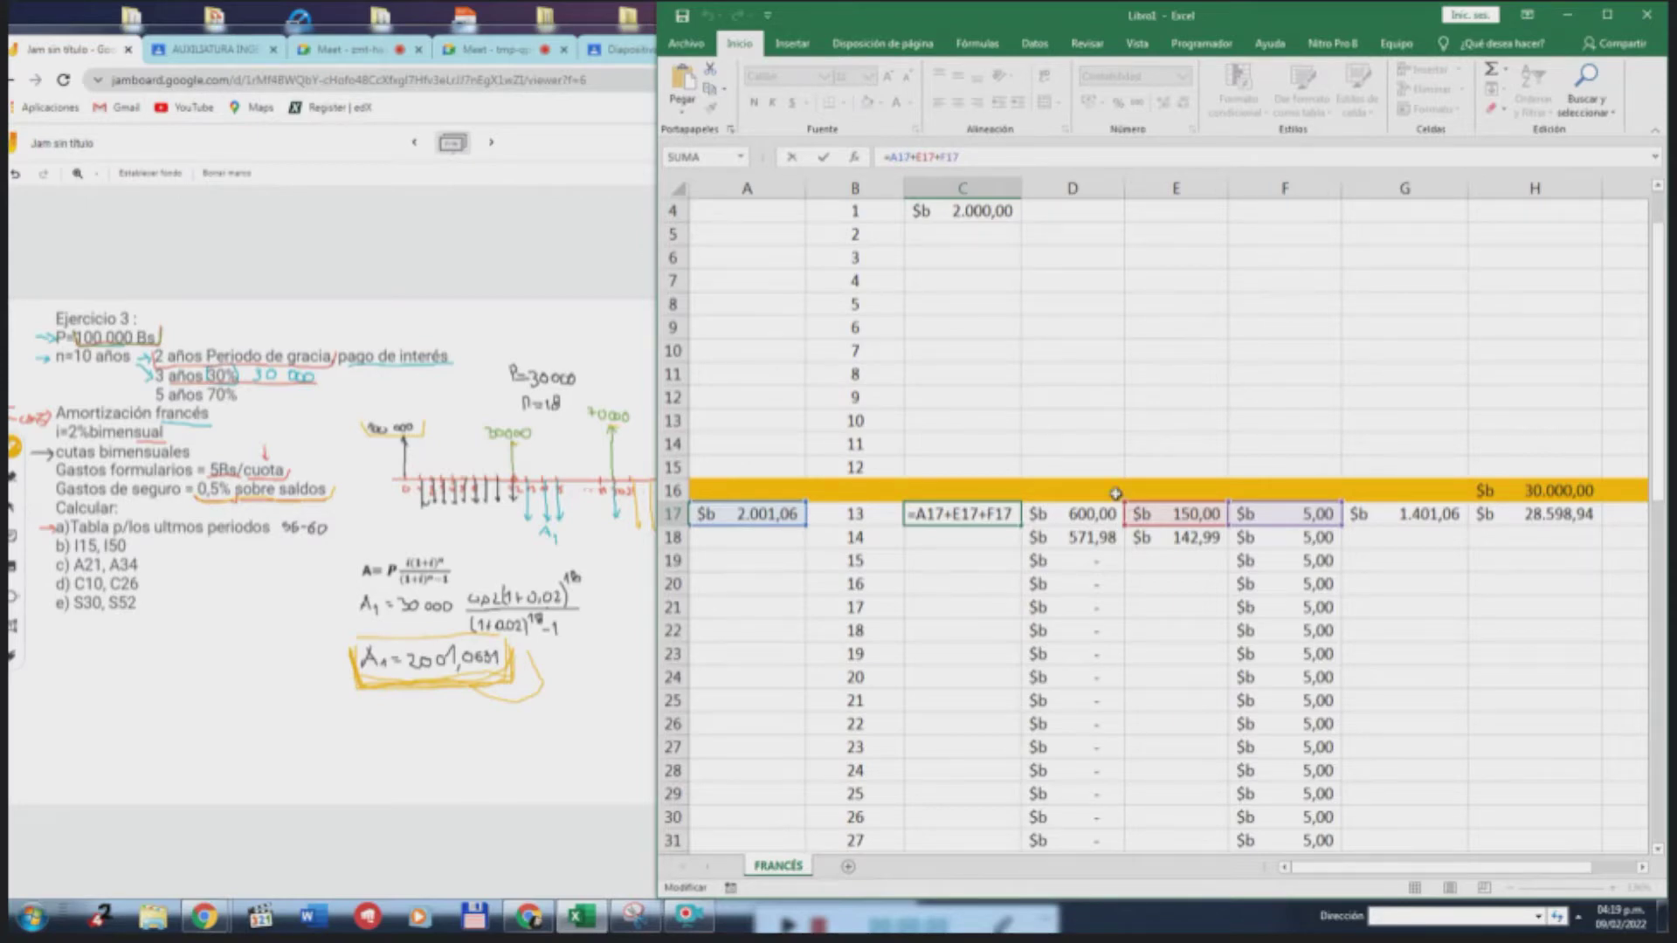
click(902, 160)
text($)
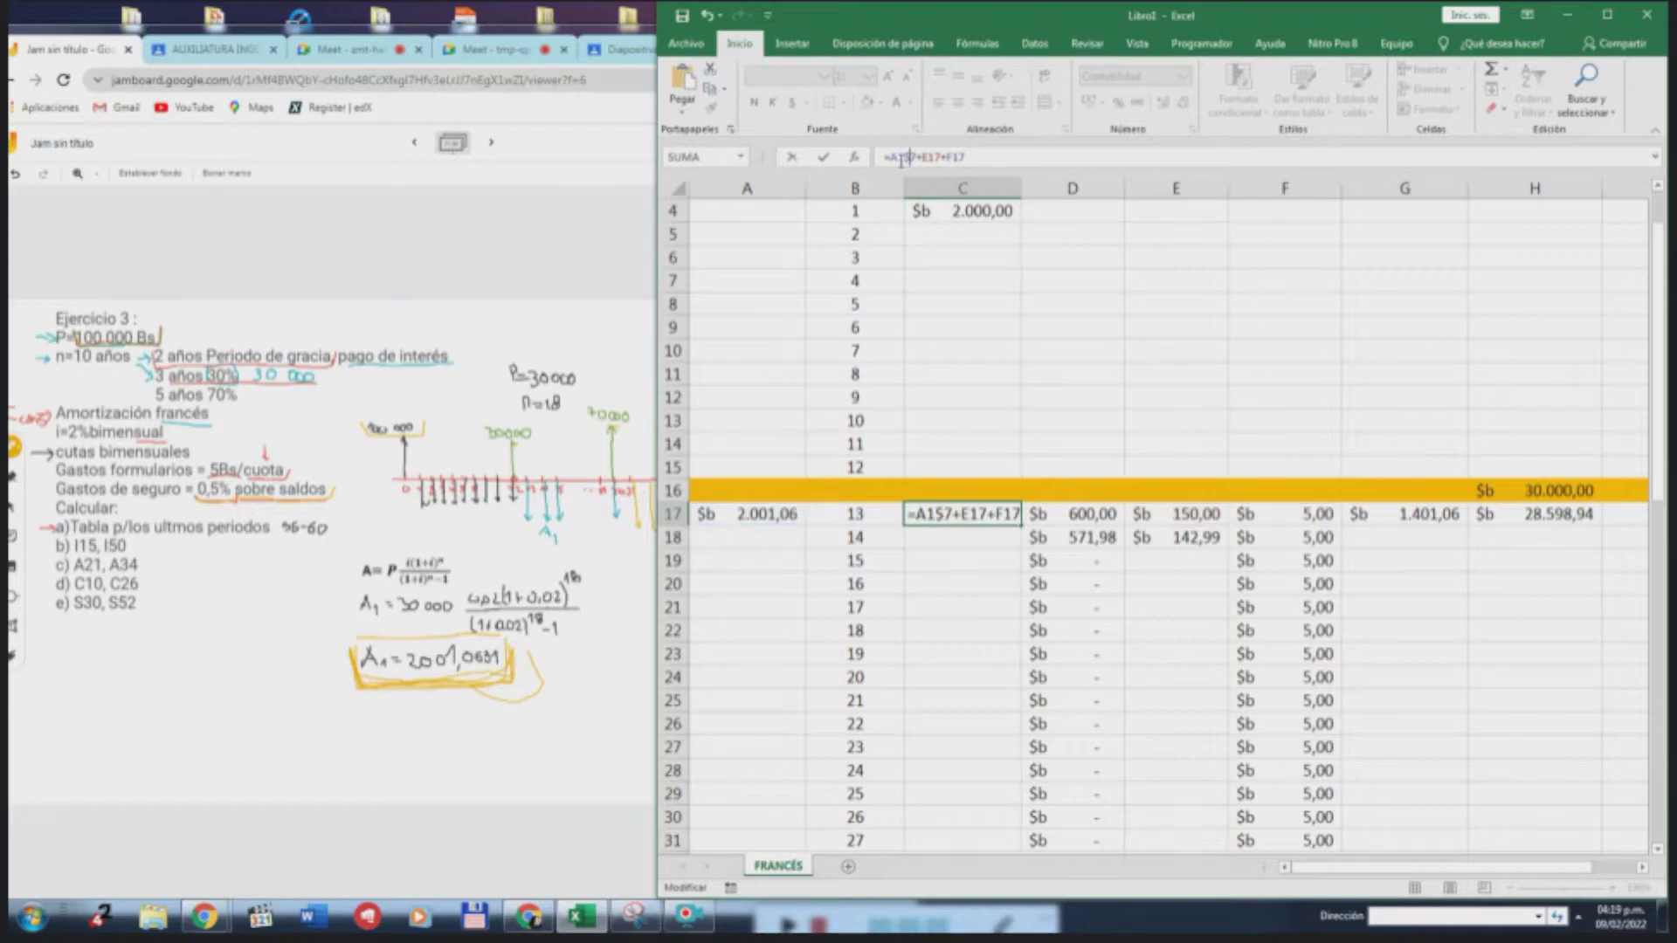
key(BackSpace)
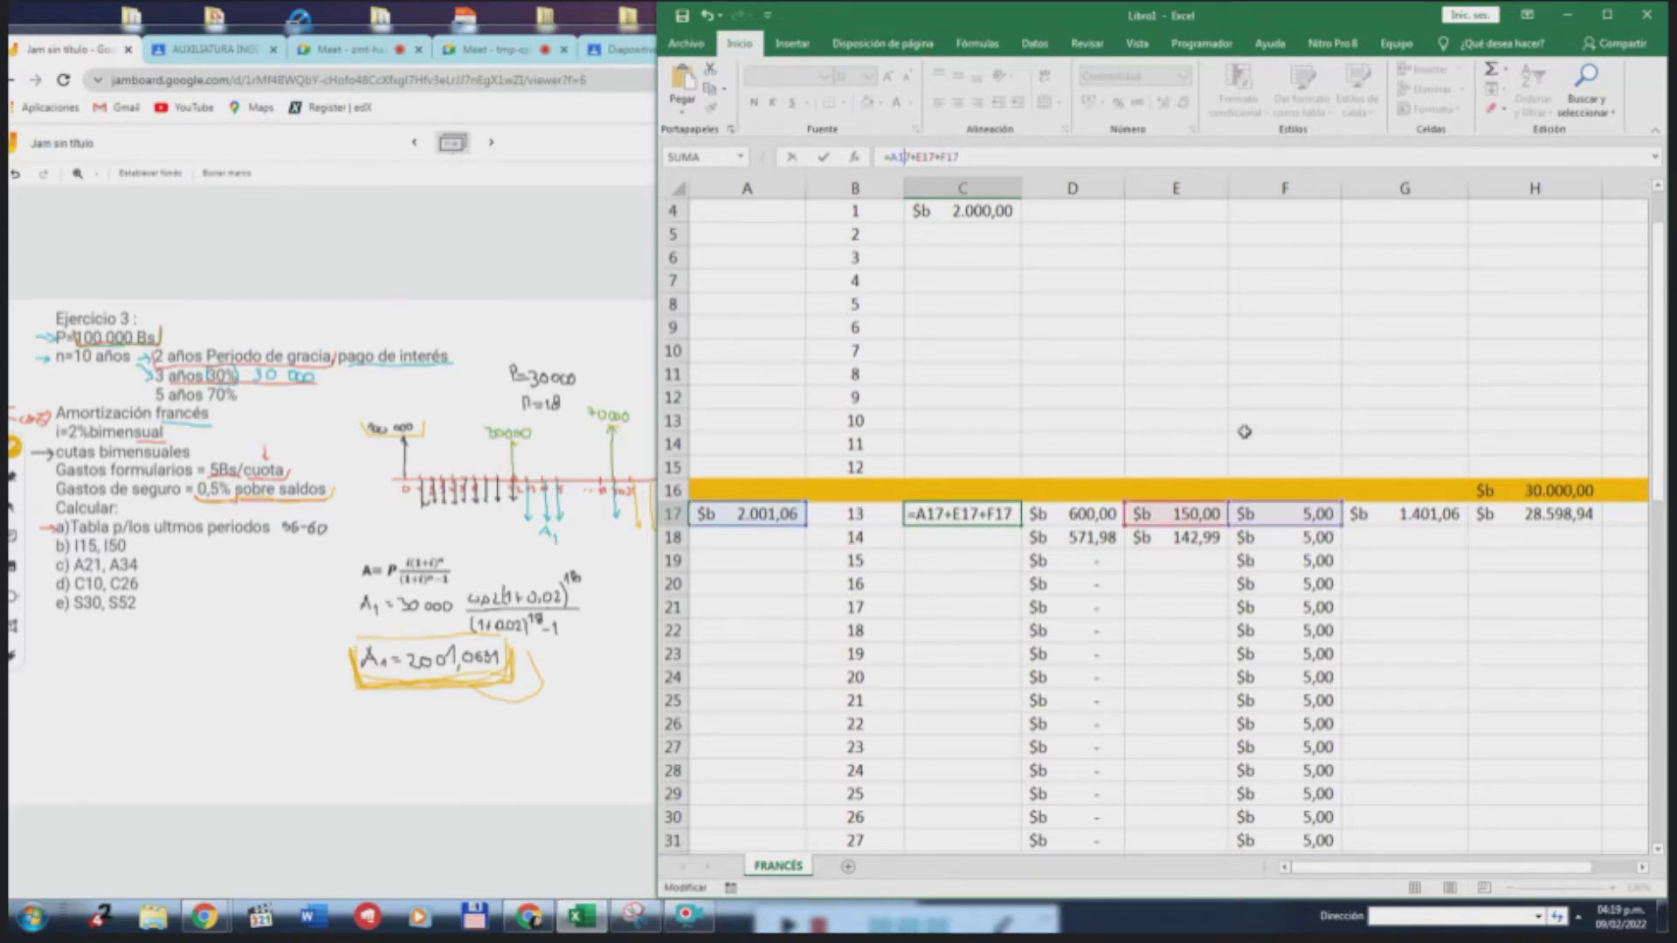
key(F4)
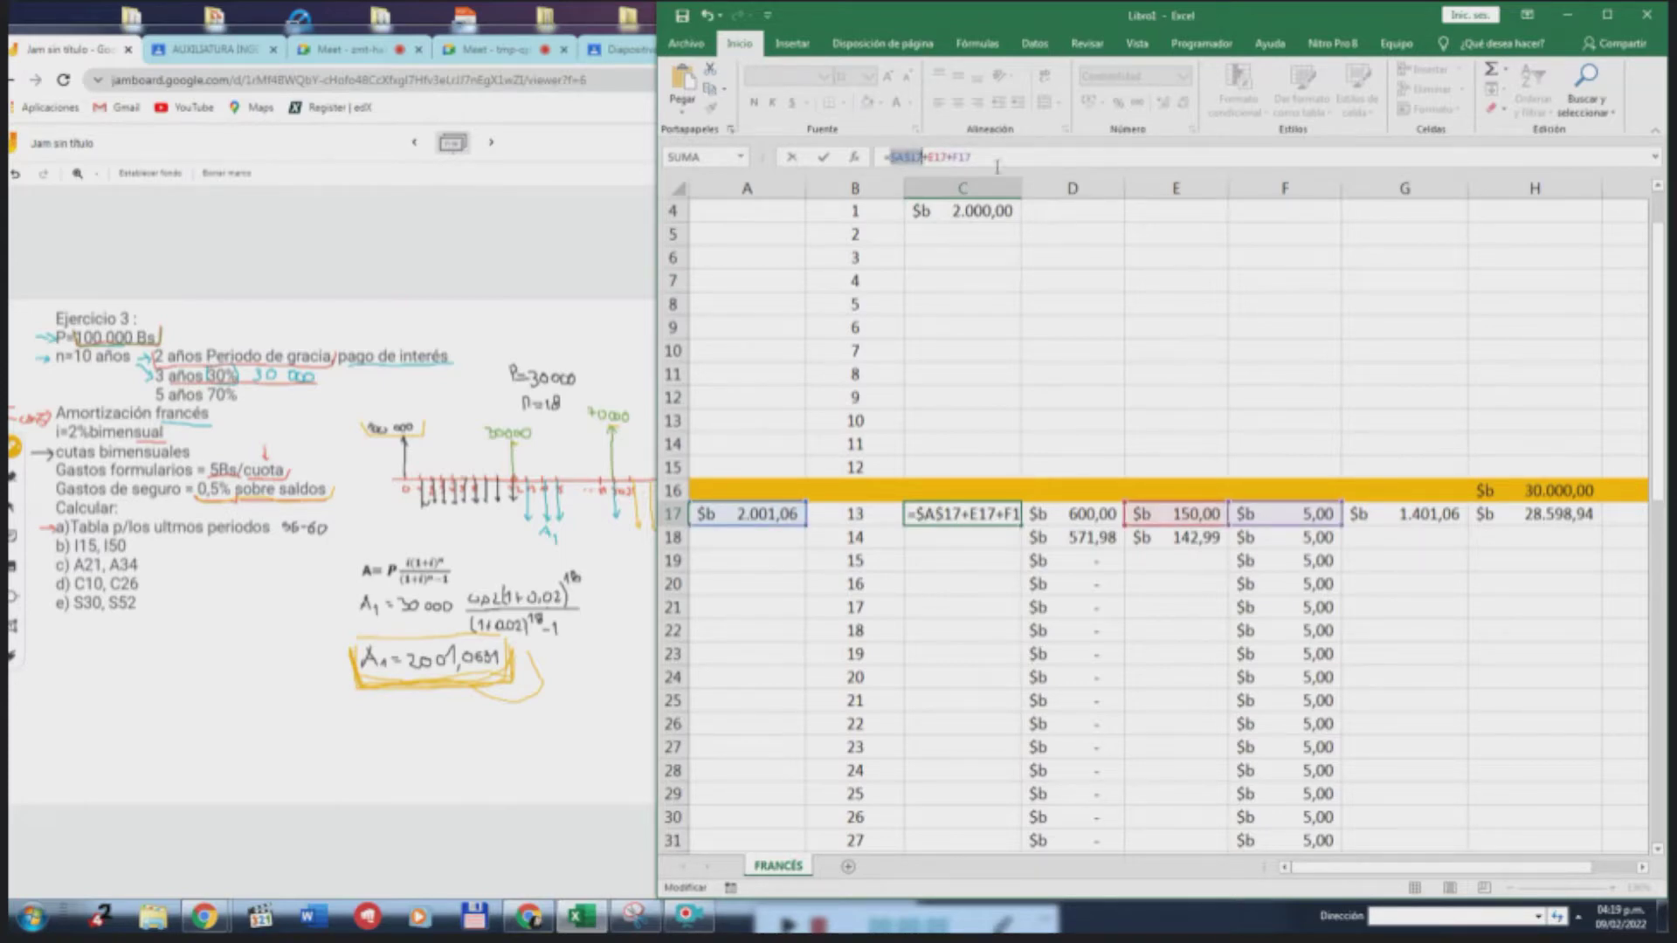
key(Return)
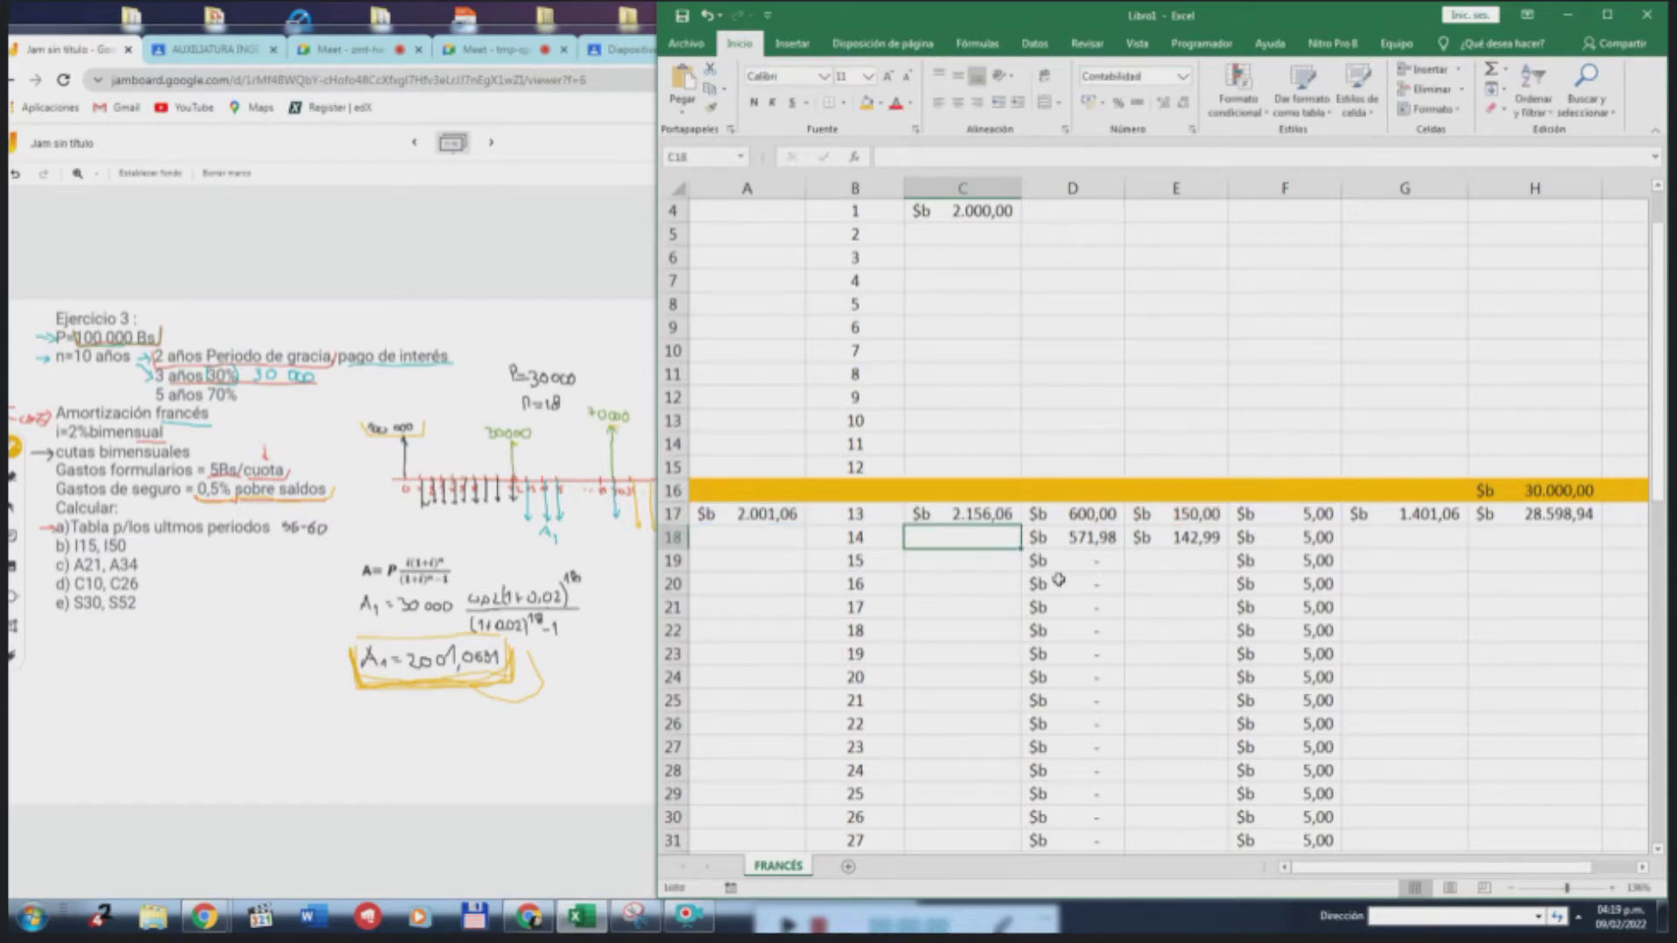
click(990, 517)
double_click(1020, 525)
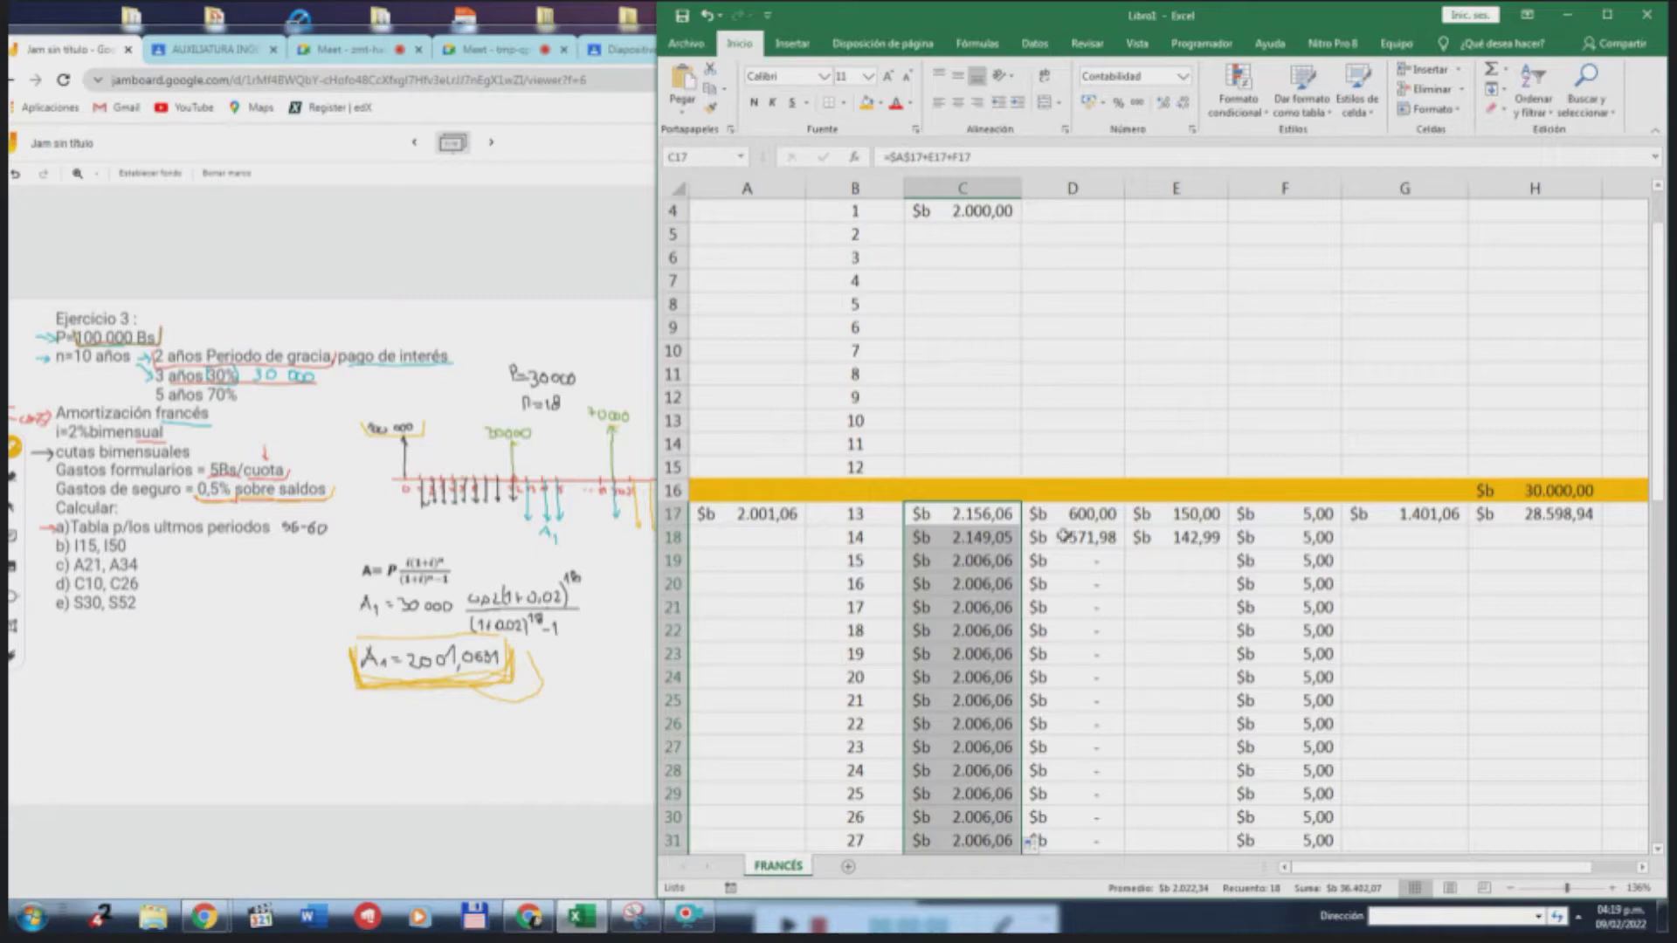
Fill the G. SEGURO formula =0,5%*H17 from cell E18 down through period 30
scroll(1063, 533, up, 1)
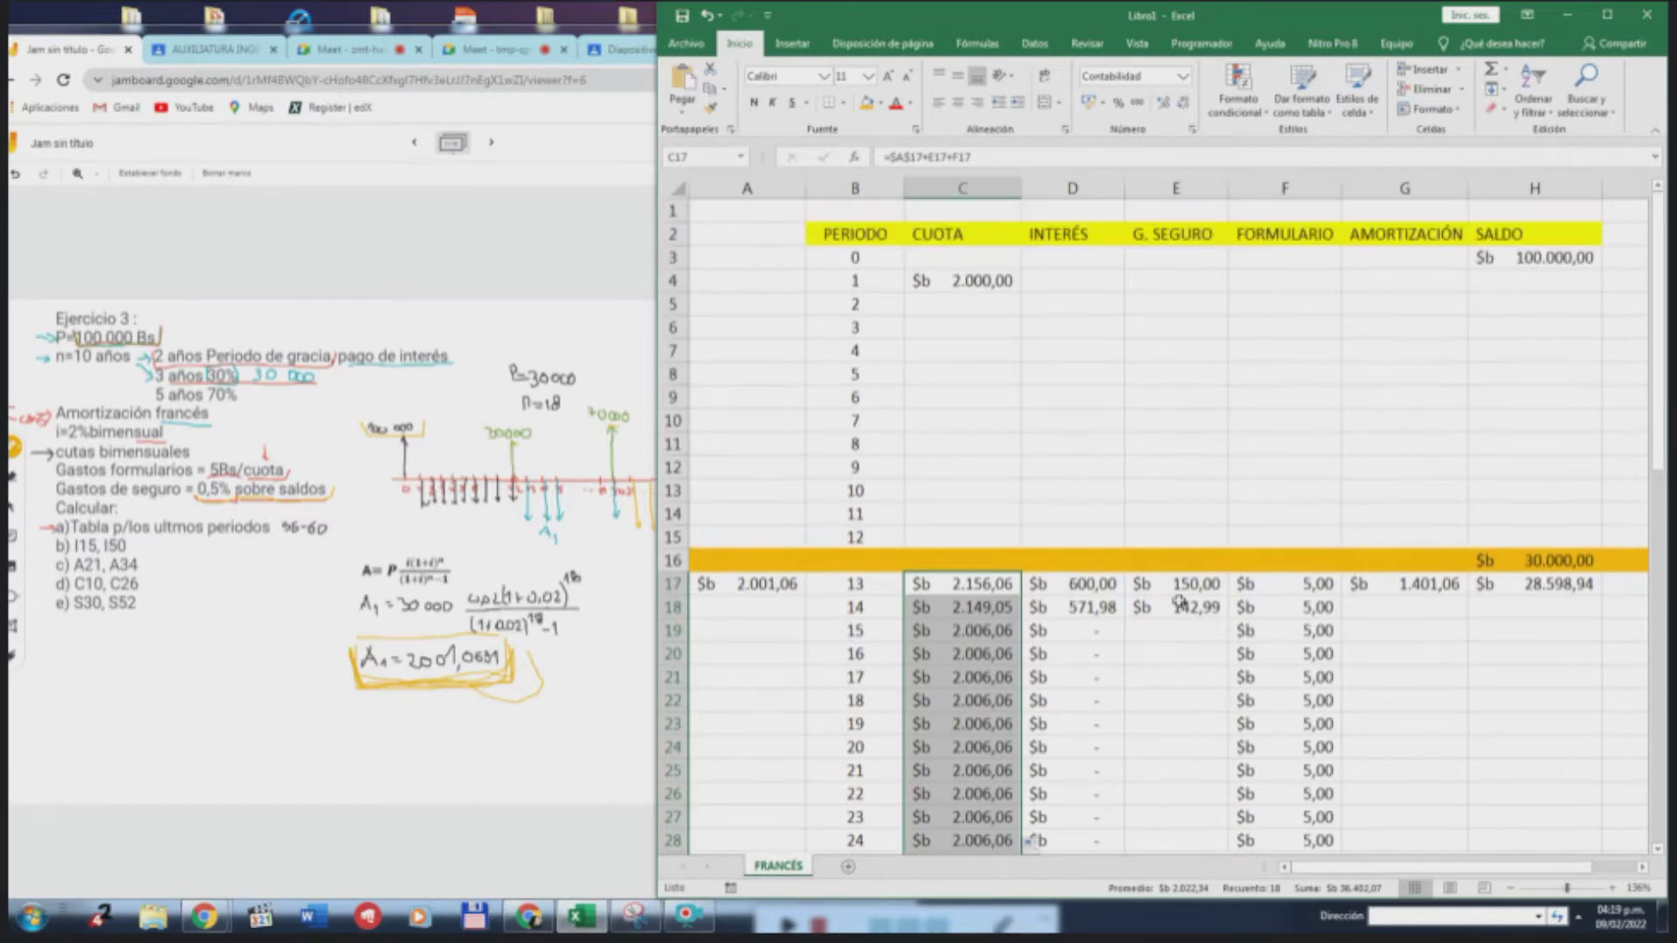
click(1179, 607)
click(917, 160)
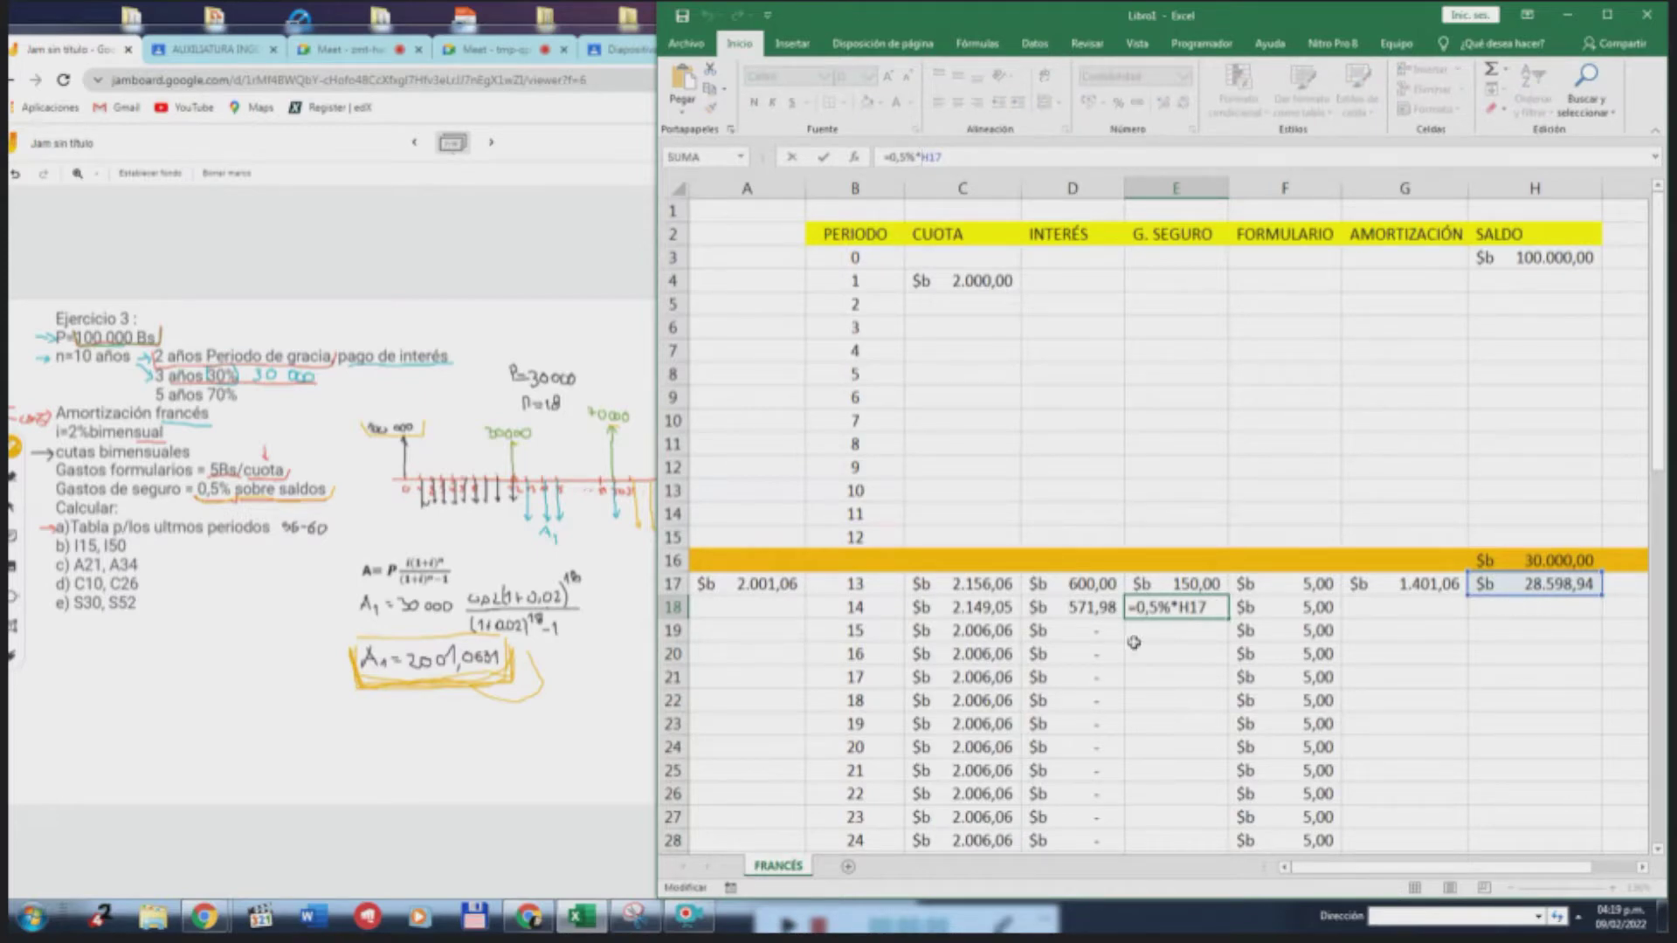
key(ctrl+Return)
double_click(1228, 619)
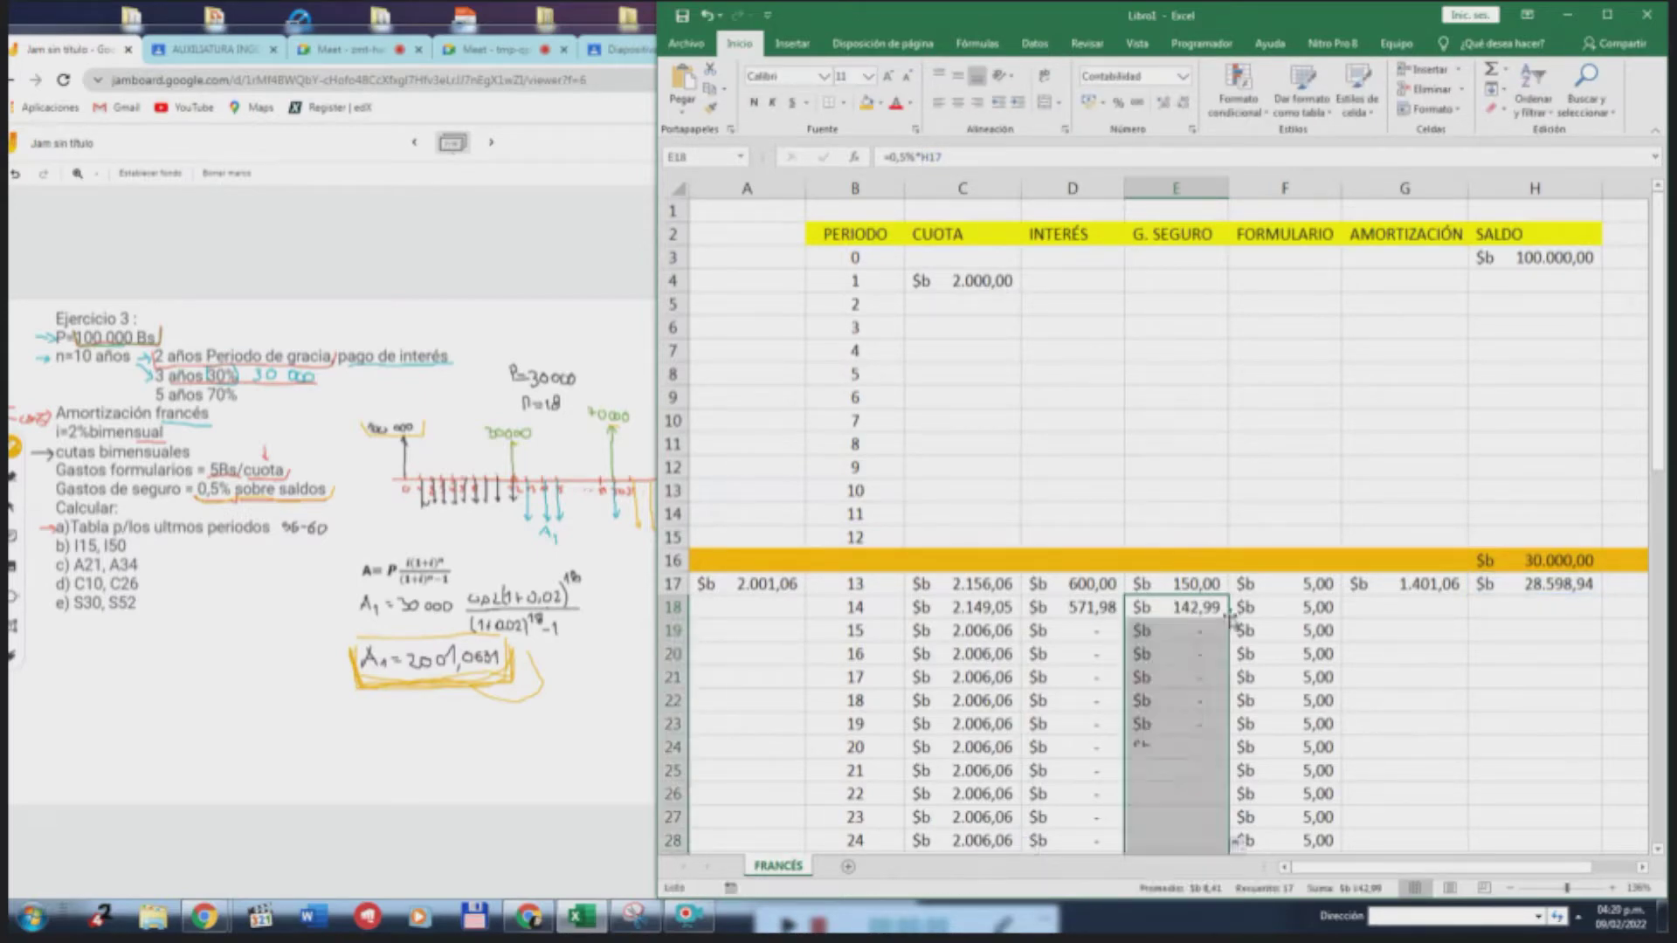
Fill the AMORTIZACIÓN formula =C17-D17-E17-F17 from cell G17 down through period 30
click(1391, 609)
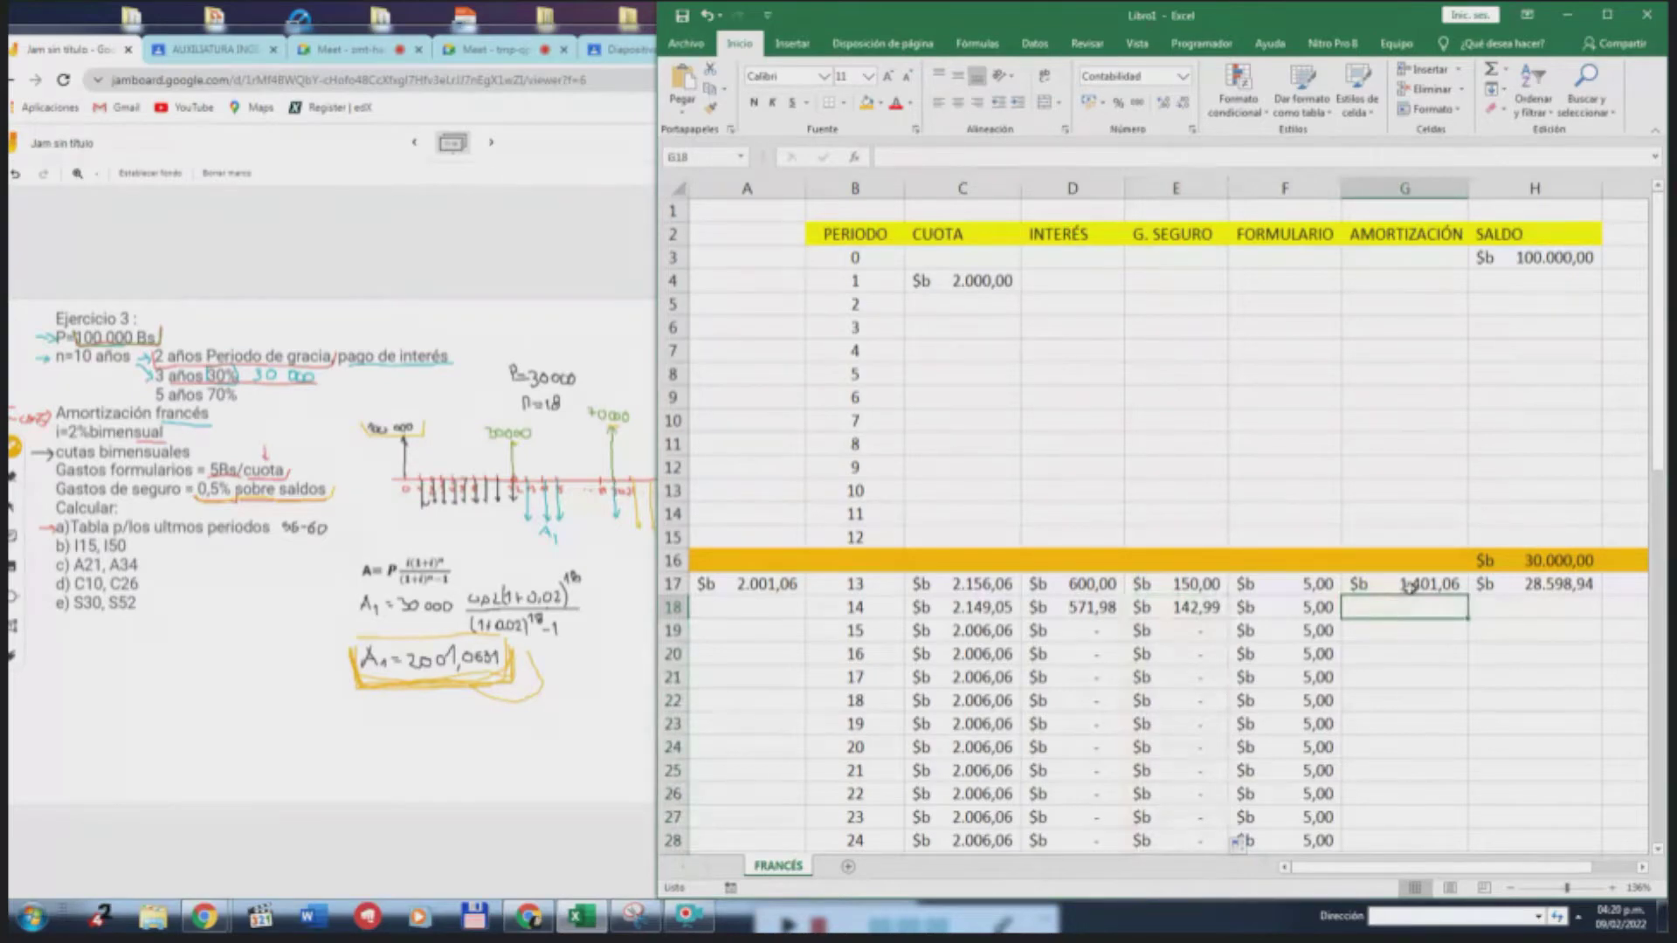
click(1408, 587)
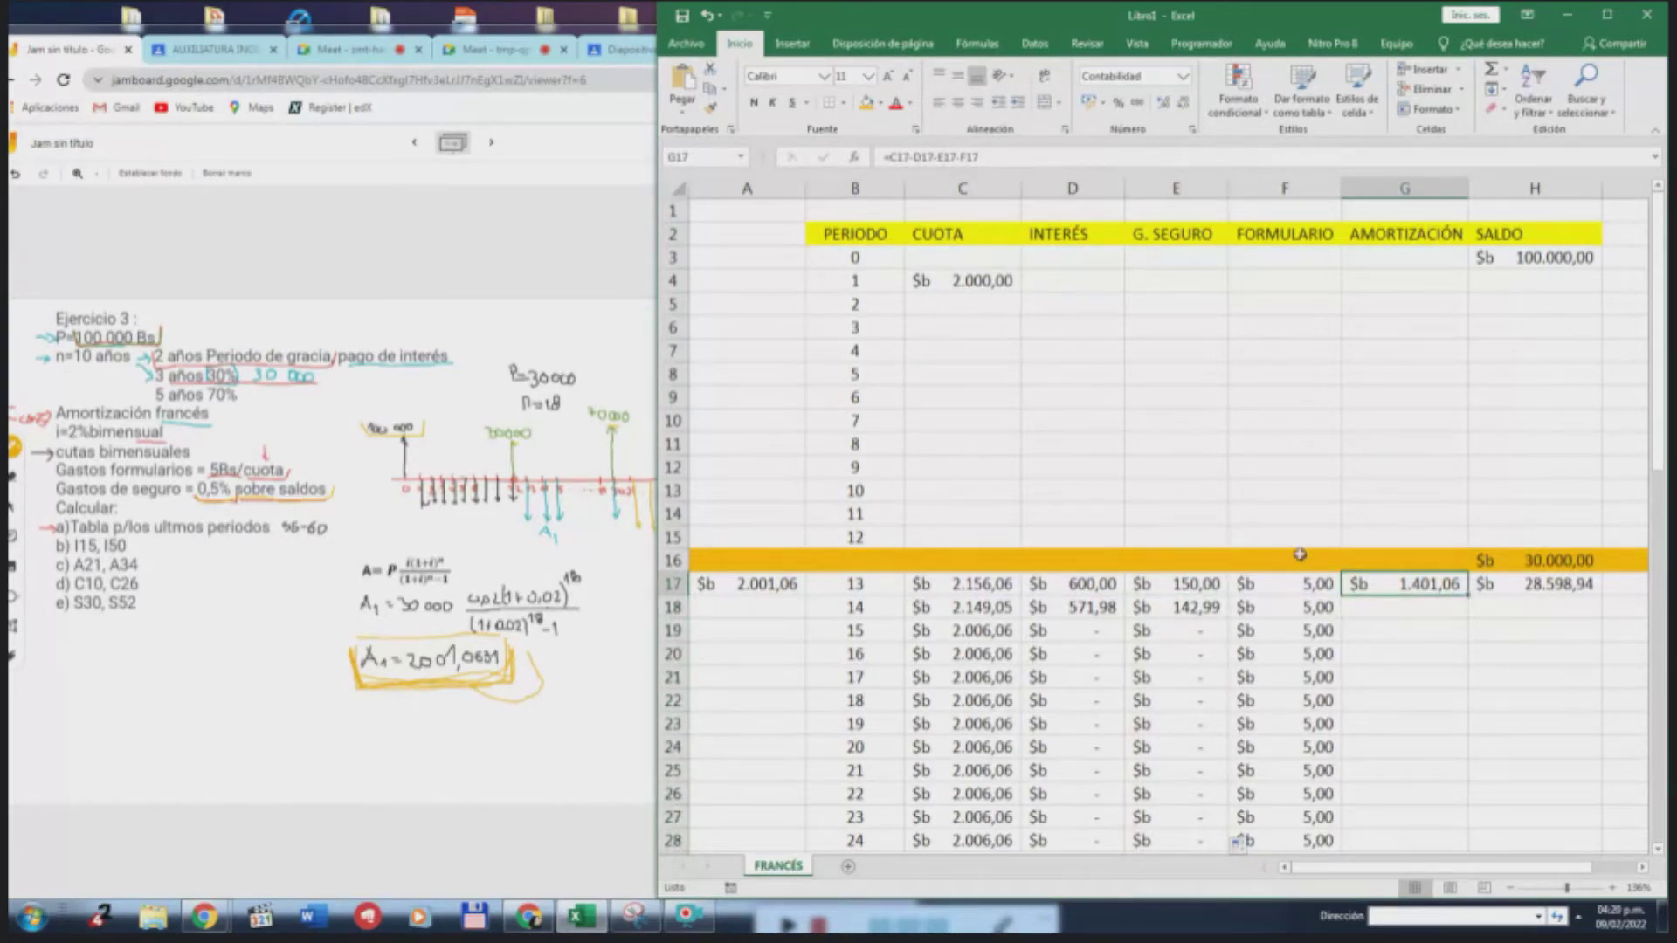
double_click(1468, 596)
Fill the SALDO formula =H16-G17 from cell H17 down through period 30 and check the final period's row
click(1546, 587)
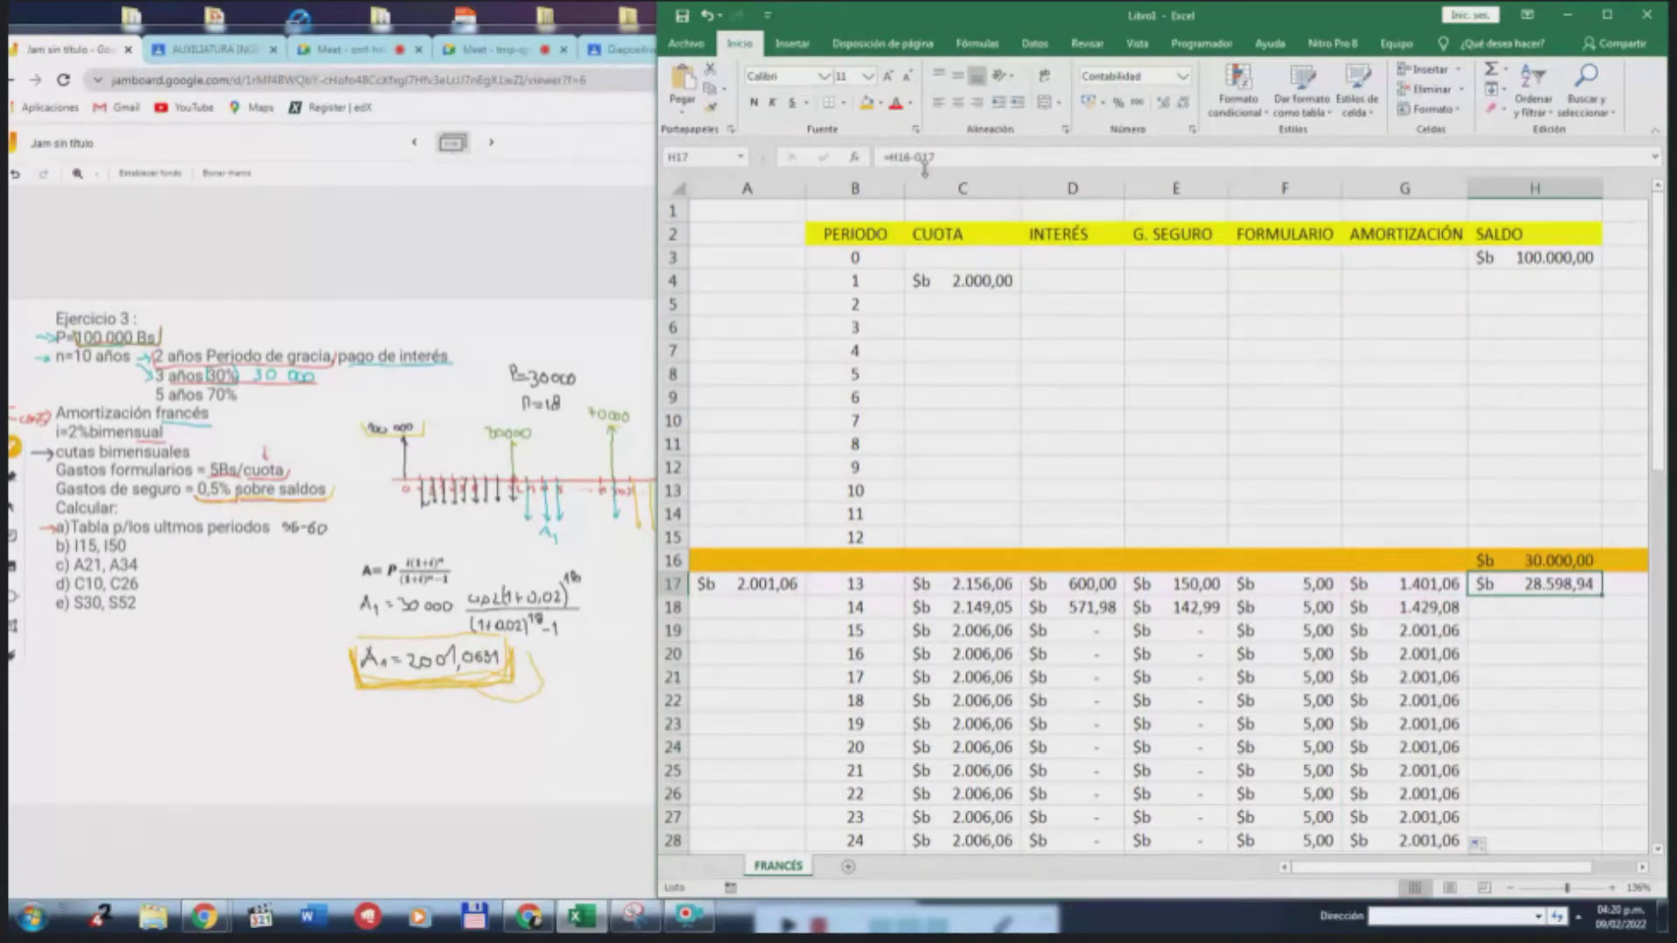
double_click(1582, 584)
key(Return)
click(1564, 584)
double_click(1601, 595)
scroll(1422, 677, down, 2)
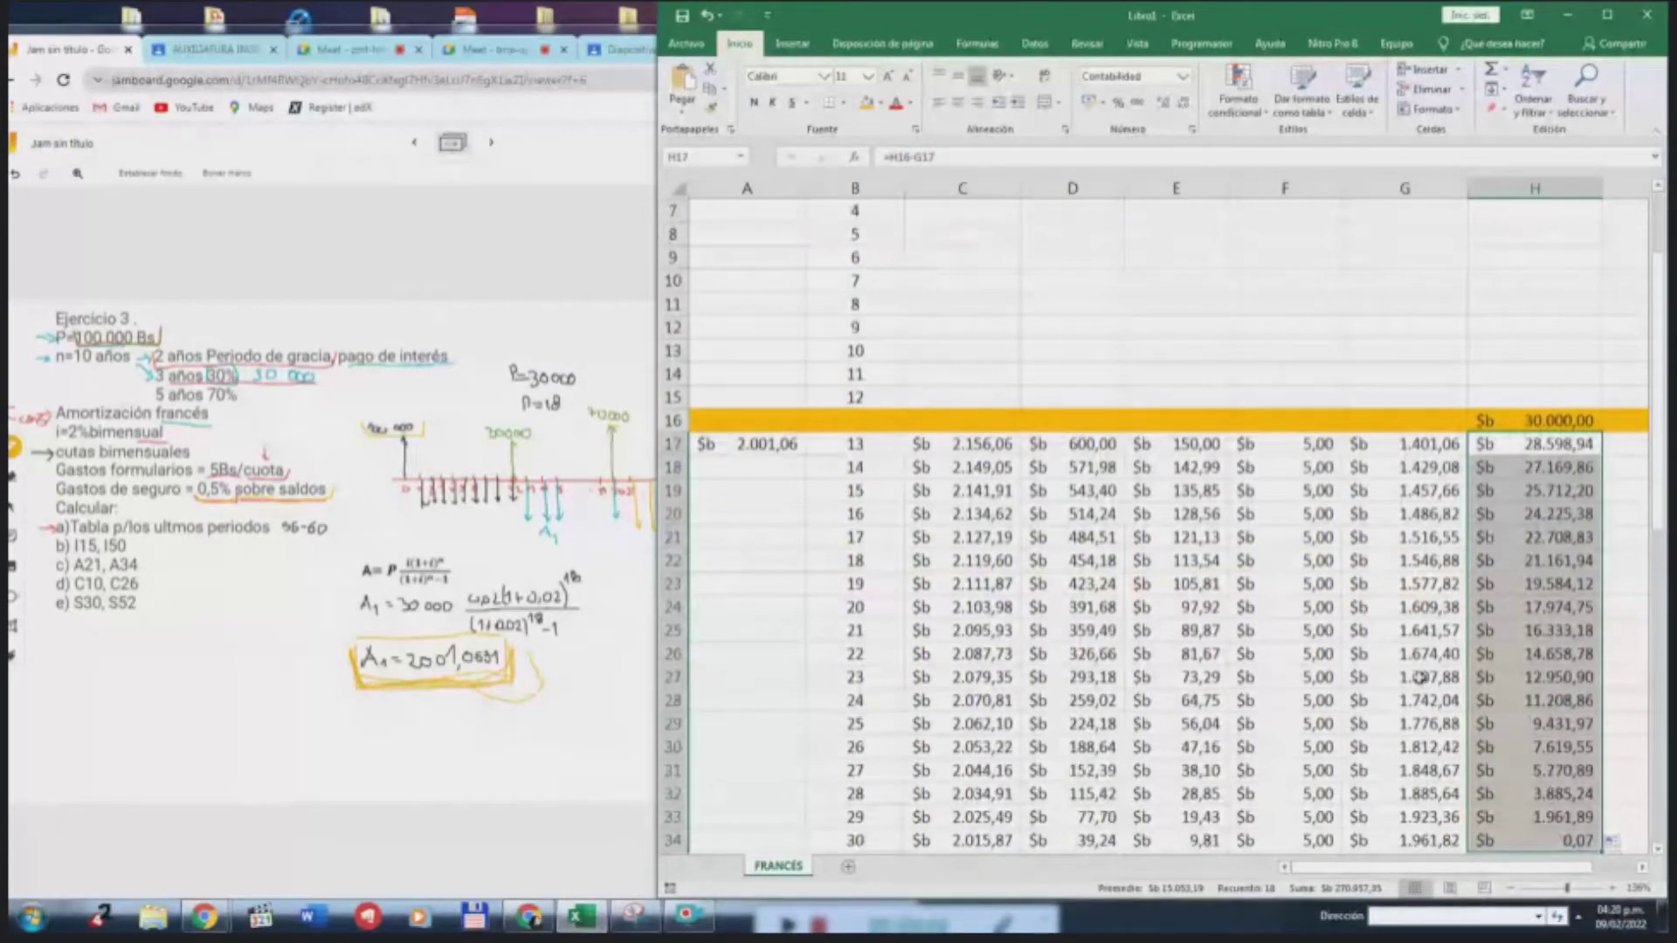
scroll(1421, 677, down, 2)
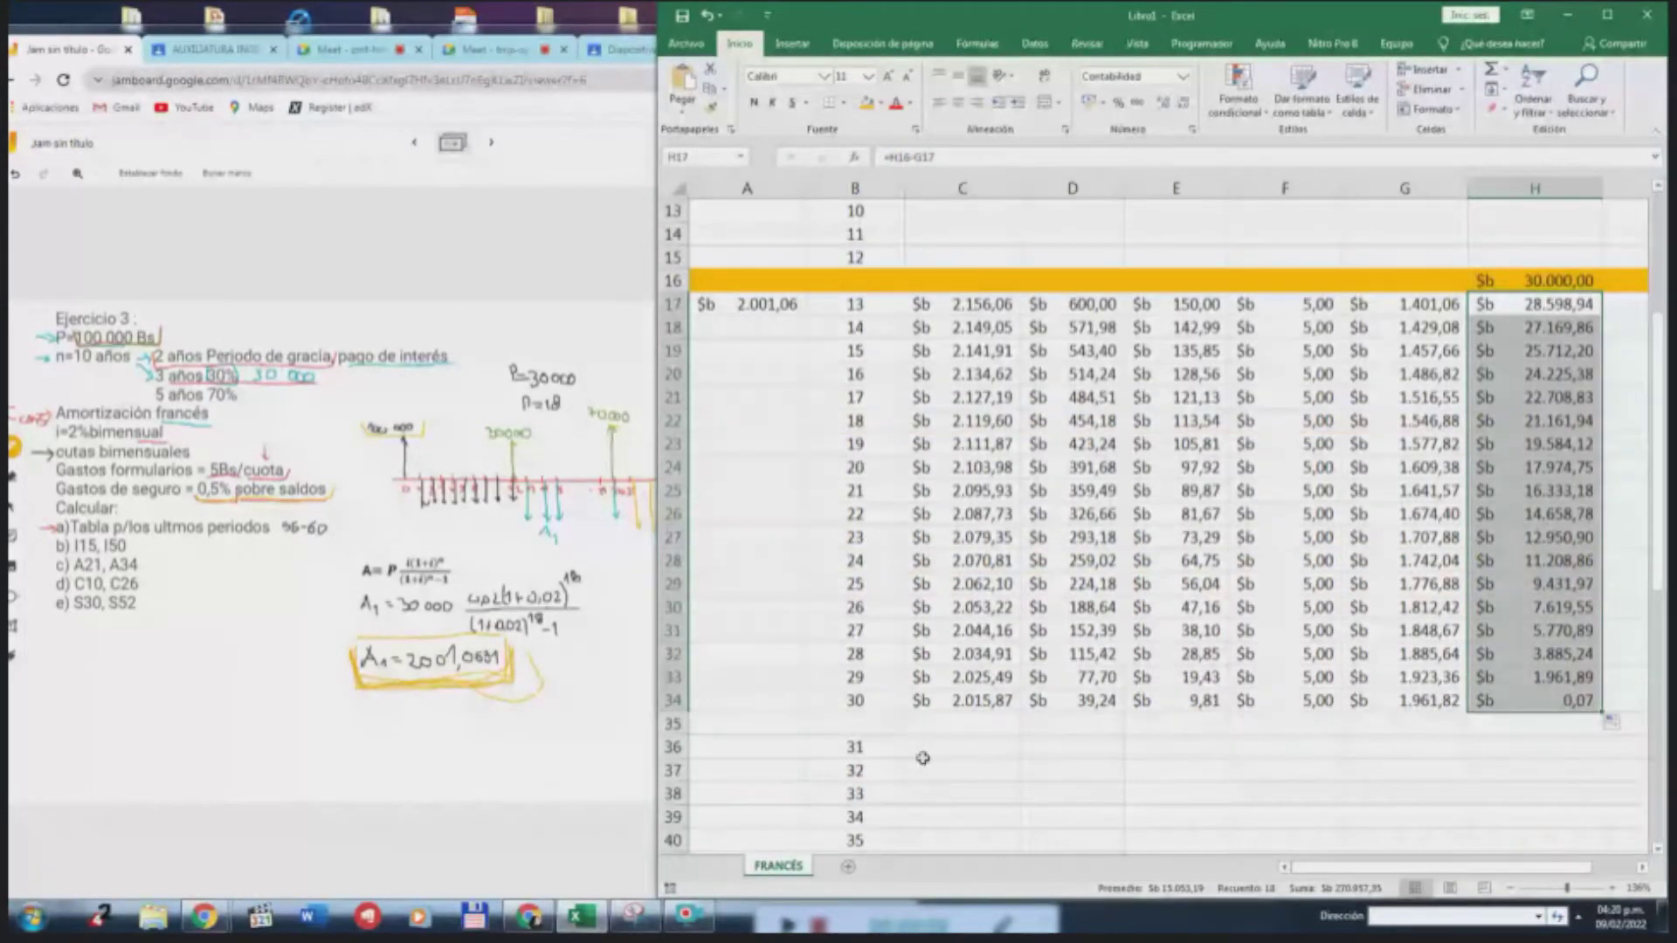
click(674, 701)
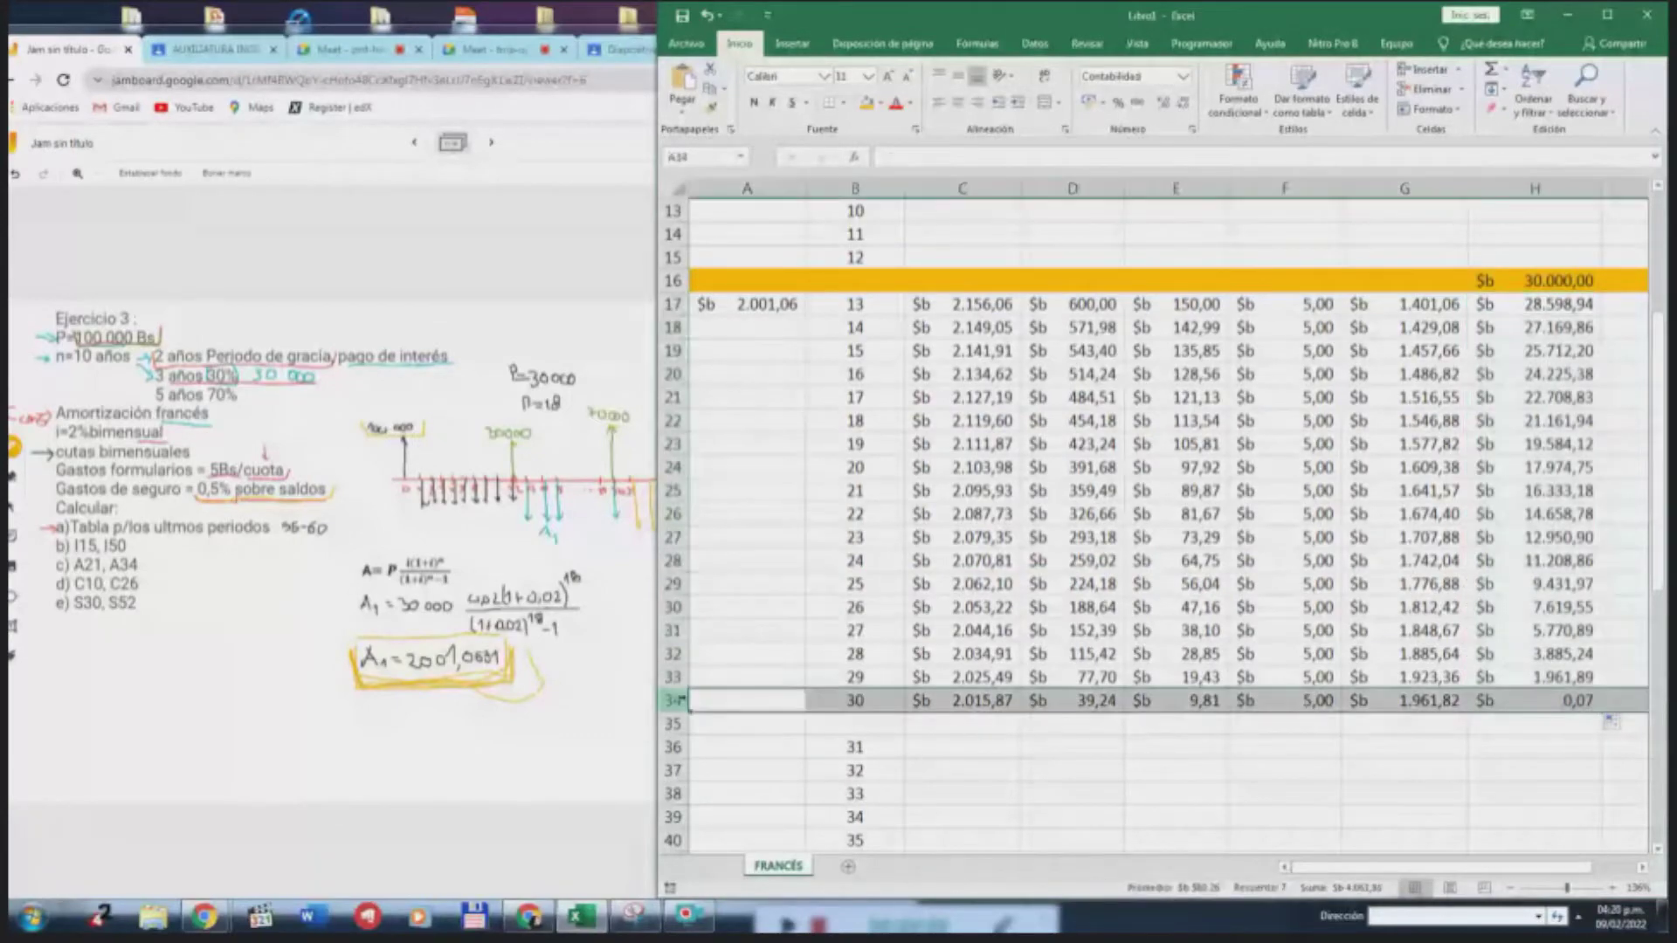
click(1569, 701)
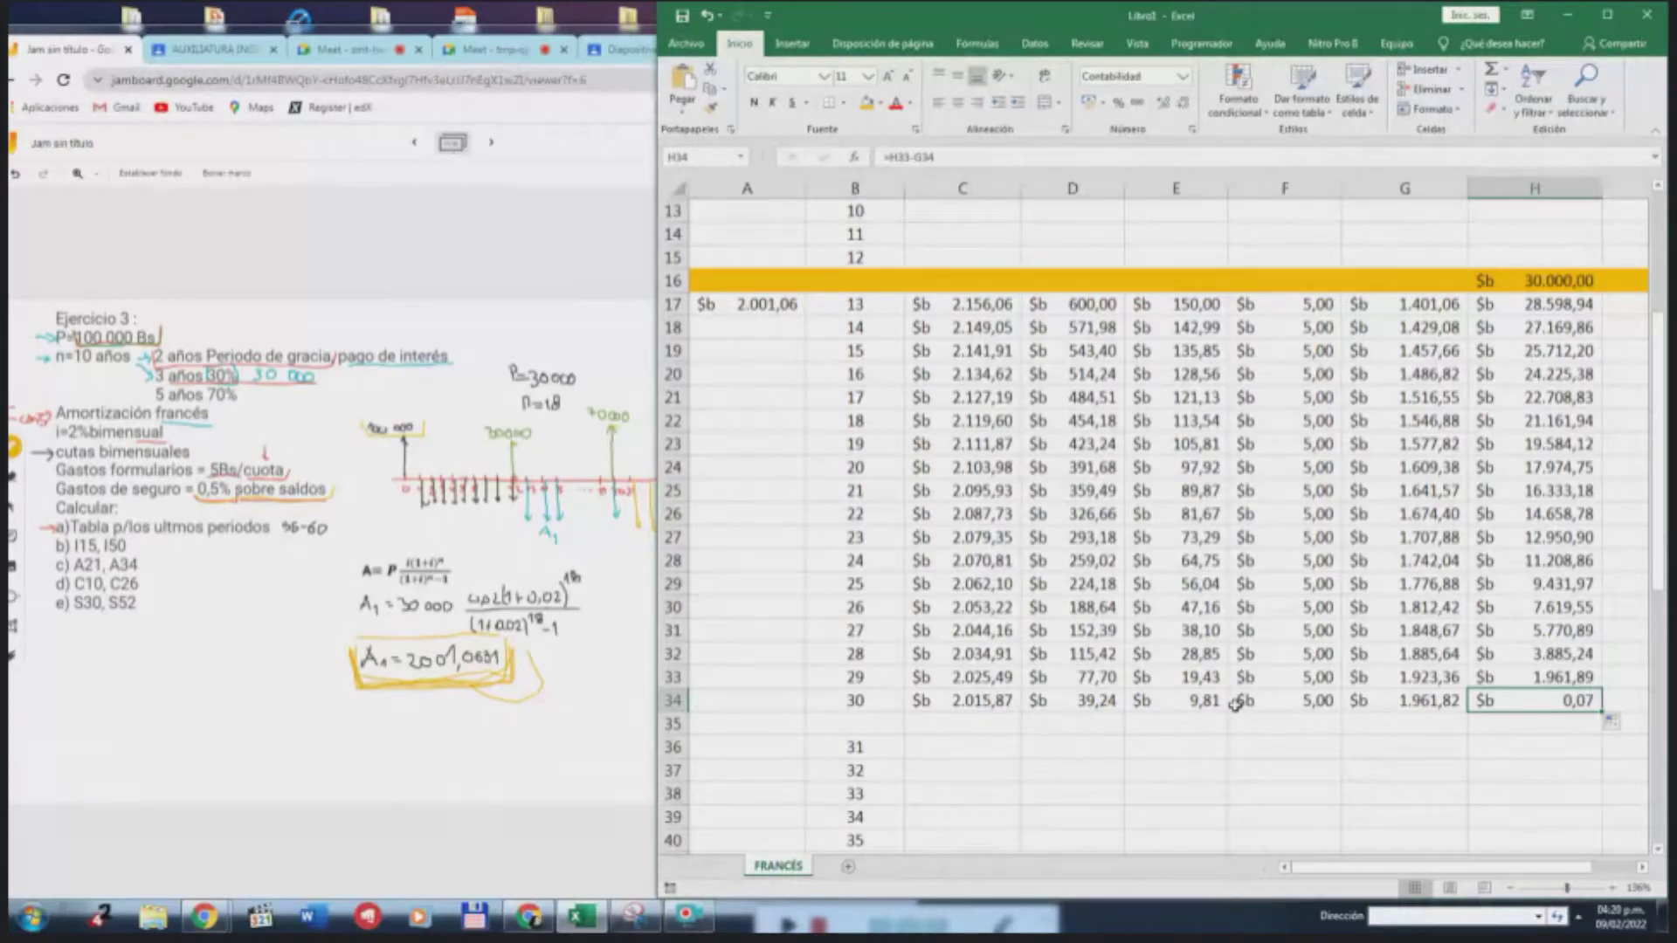
Display the numbers of the whole sheet with four decimal places
click(678, 188)
click(1182, 104)
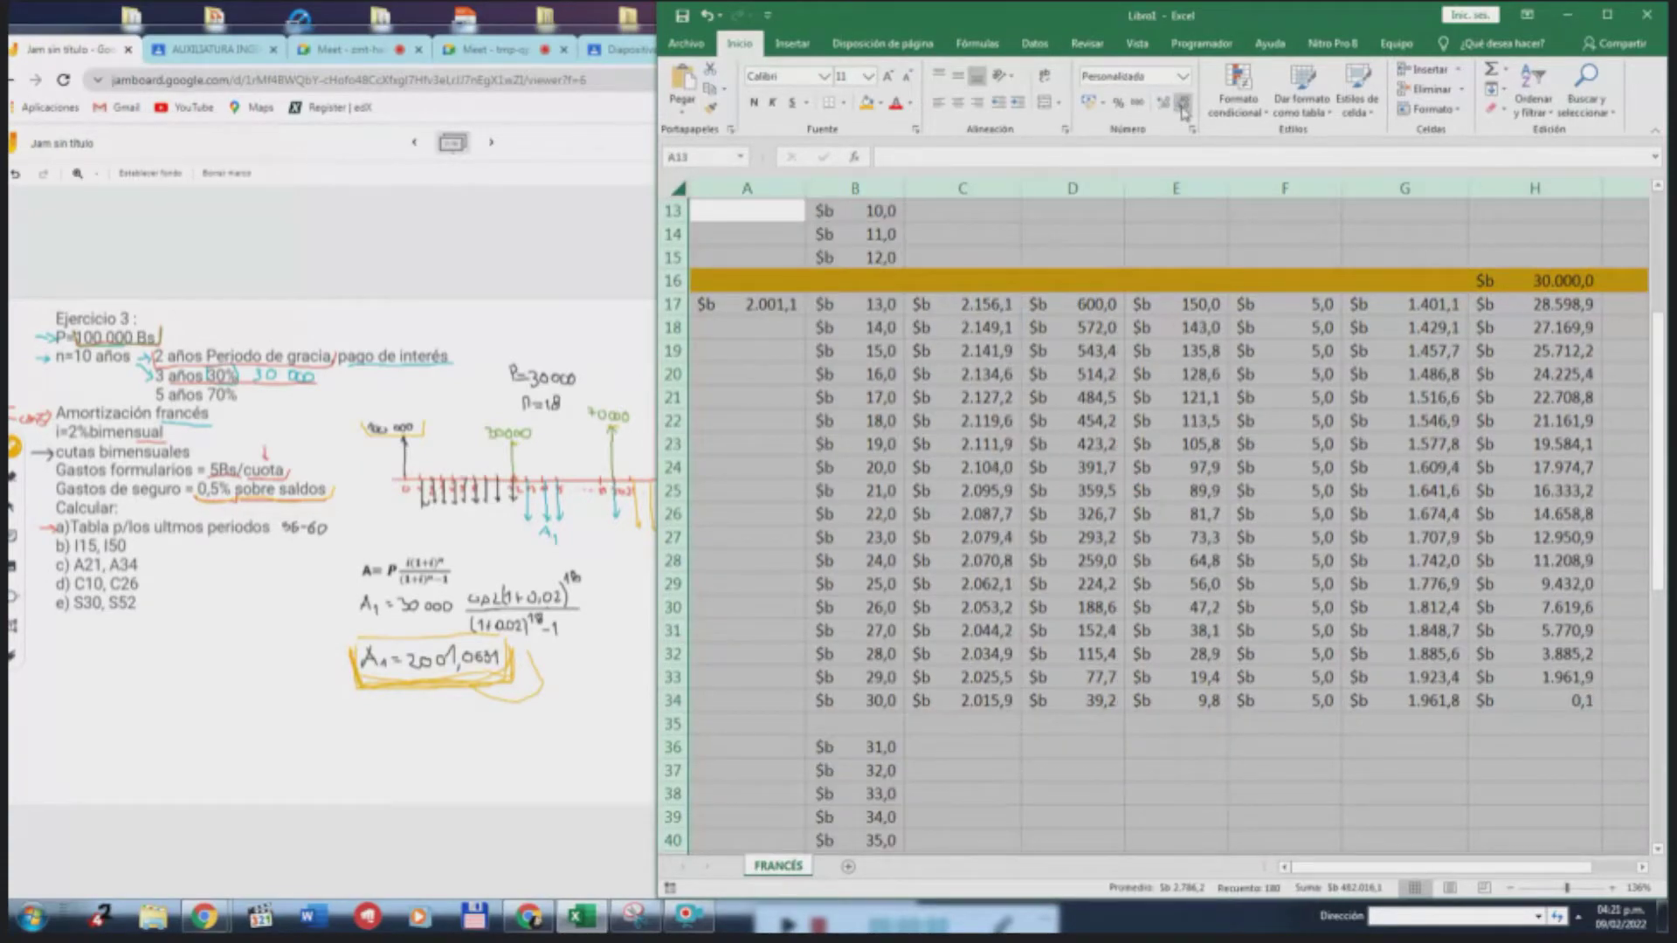
click(1162, 102)
click(1163, 102)
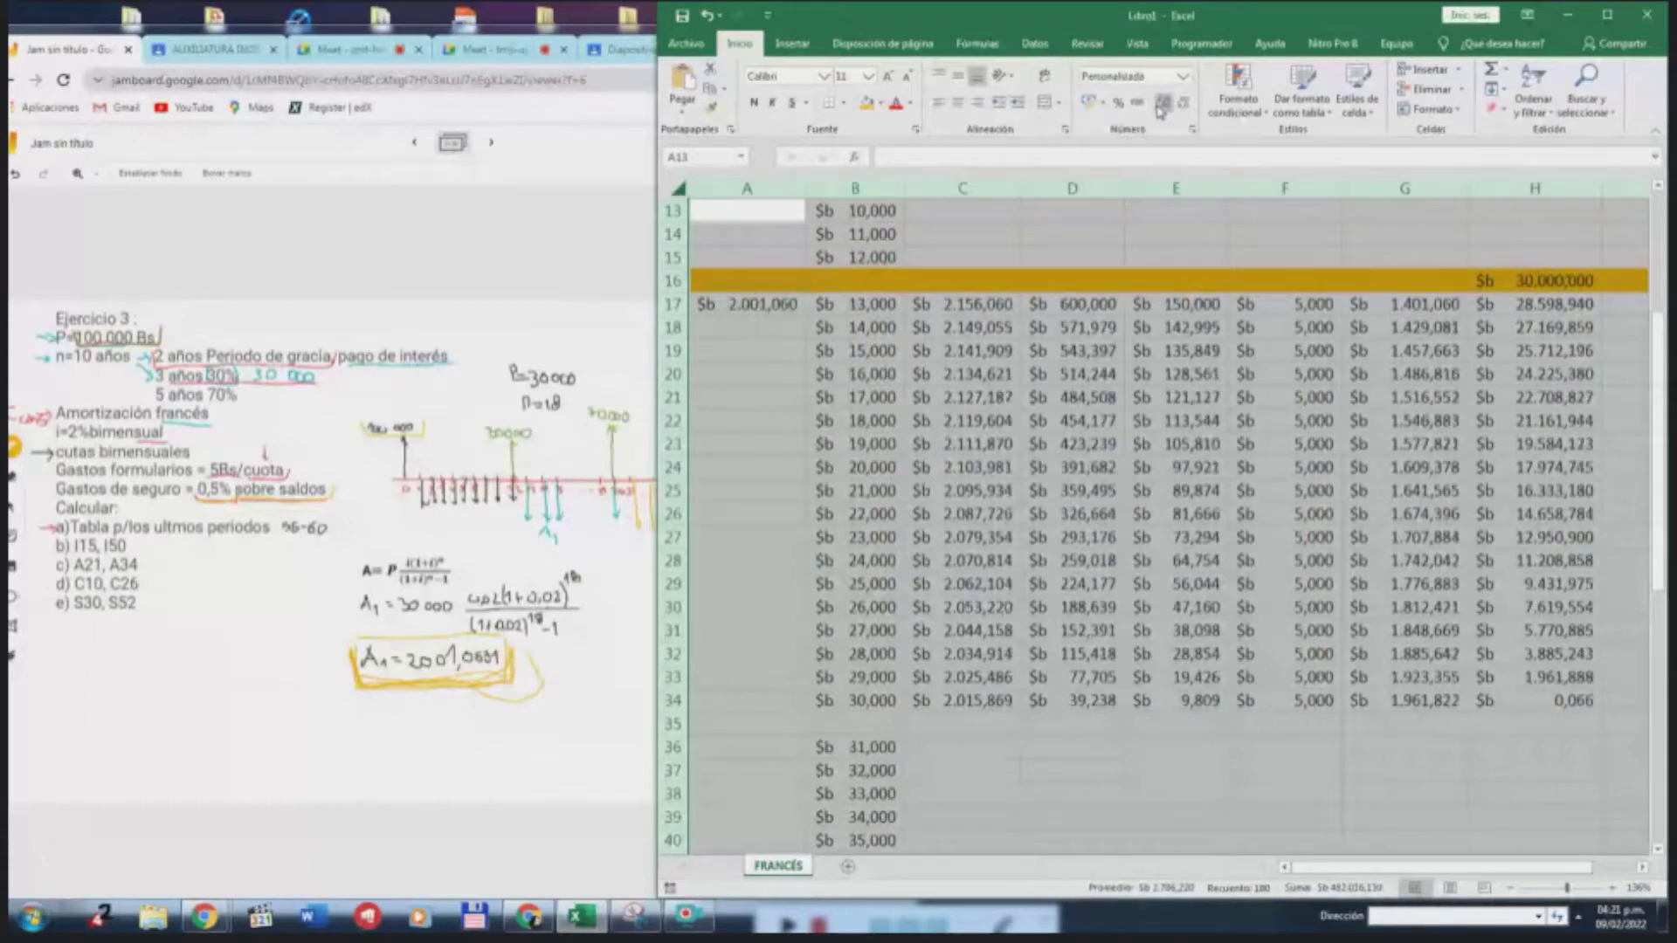
click(1162, 102)
click(1390, 742)
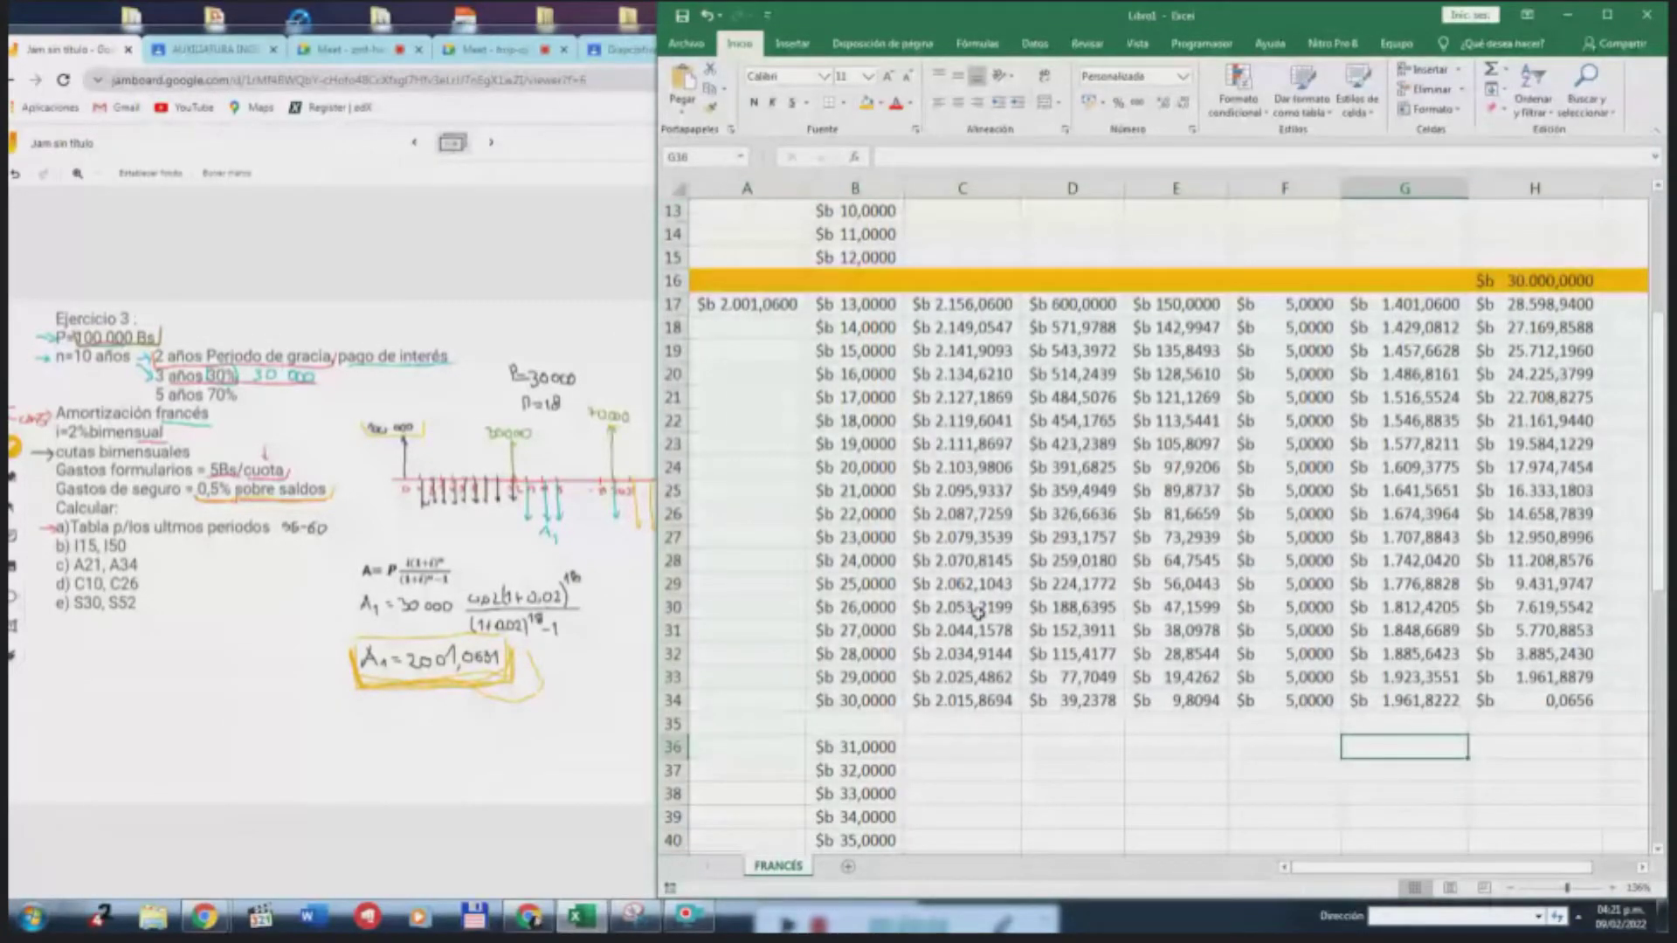
Remove the decimals from the PERIODO column and change its number format to Número
click(856, 188)
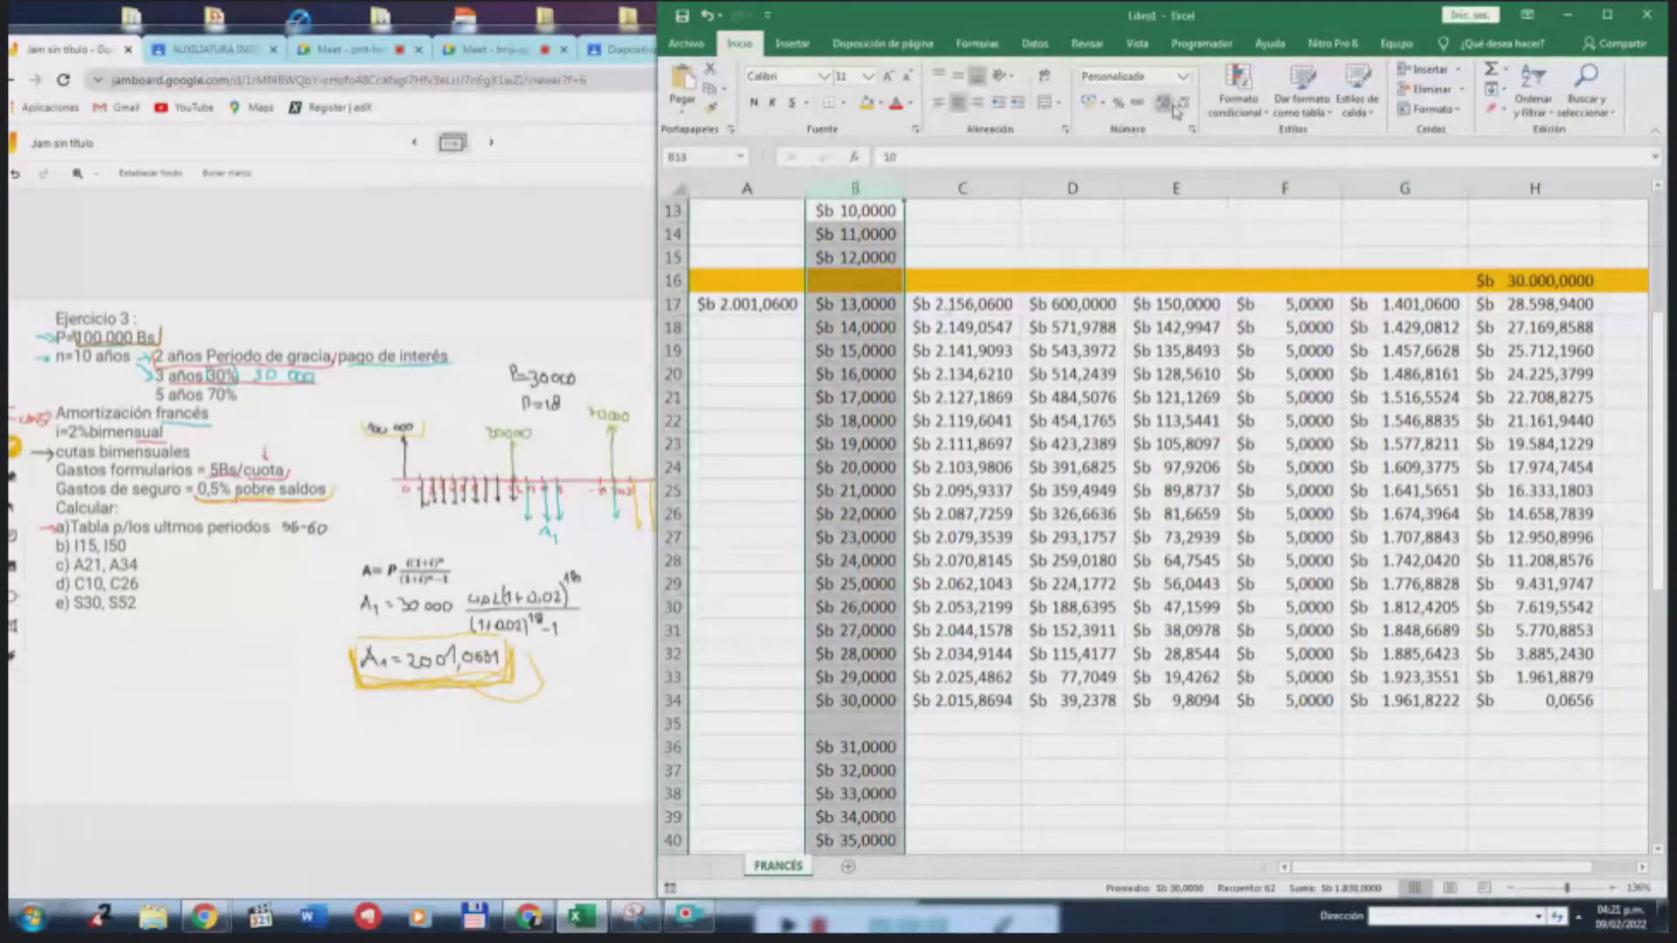
click(1184, 103)
click(1183, 103)
click(1184, 103)
click(1183, 103)
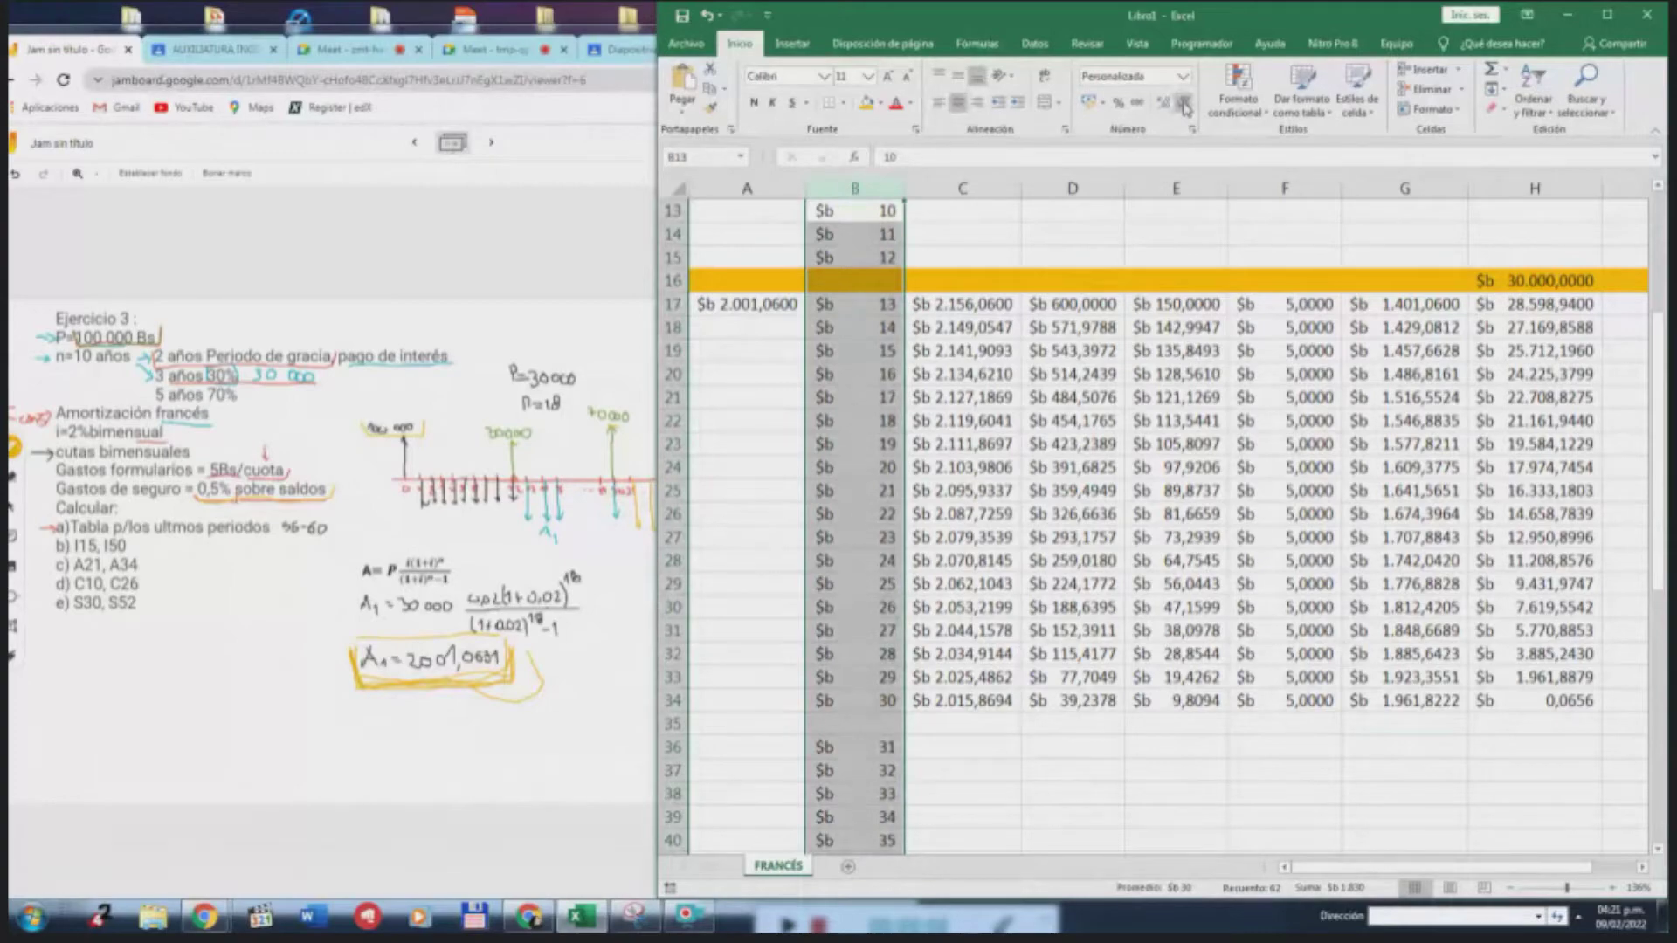
click(1182, 76)
click(1136, 144)
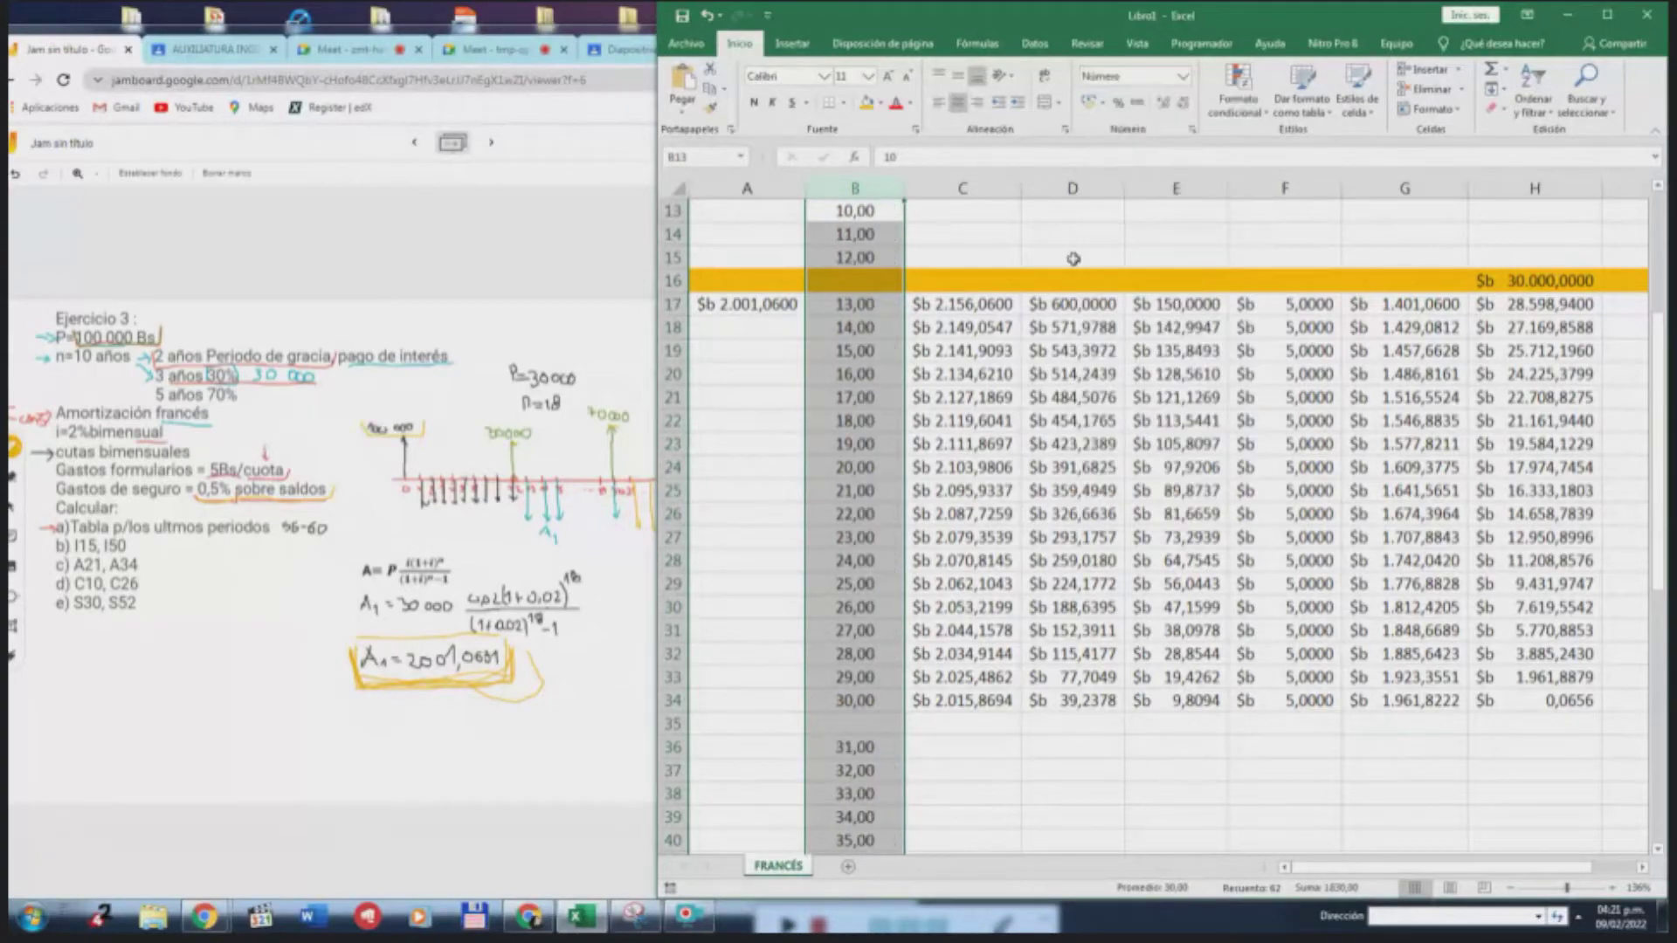
Show the PERIODO column values as whole numbers without decimal places
click(1182, 103)
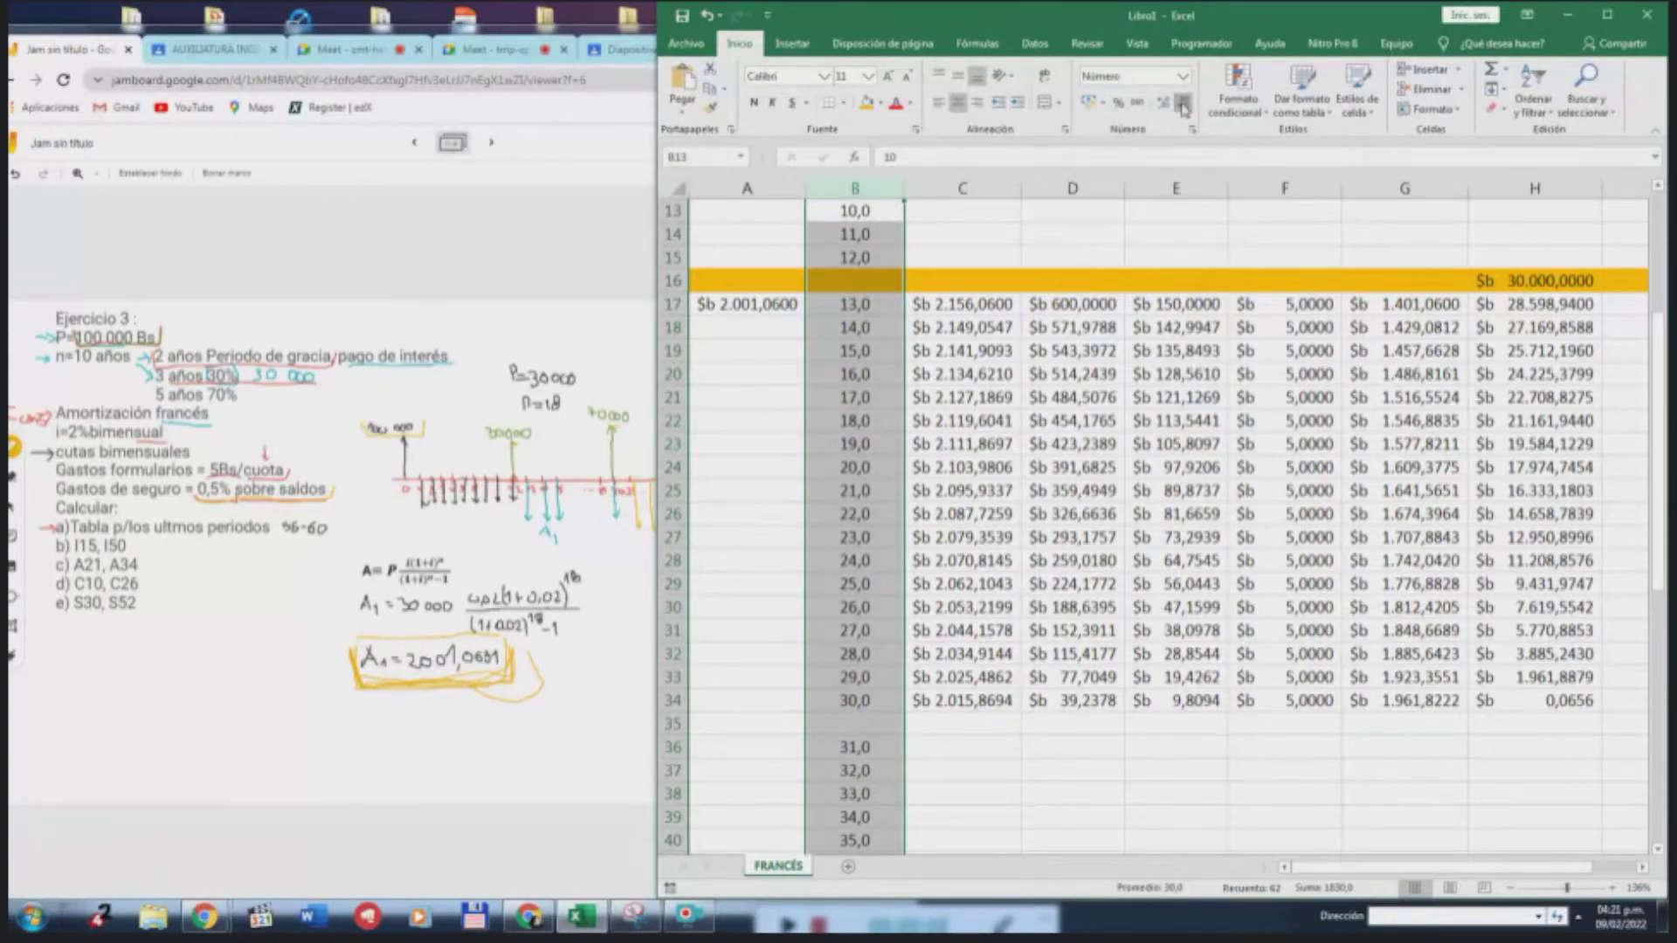
click(1183, 103)
click(1136, 559)
Fill the whole of row 35, between periods 30 and 31, with the orange separator color
scroll(1164, 752, down, 1)
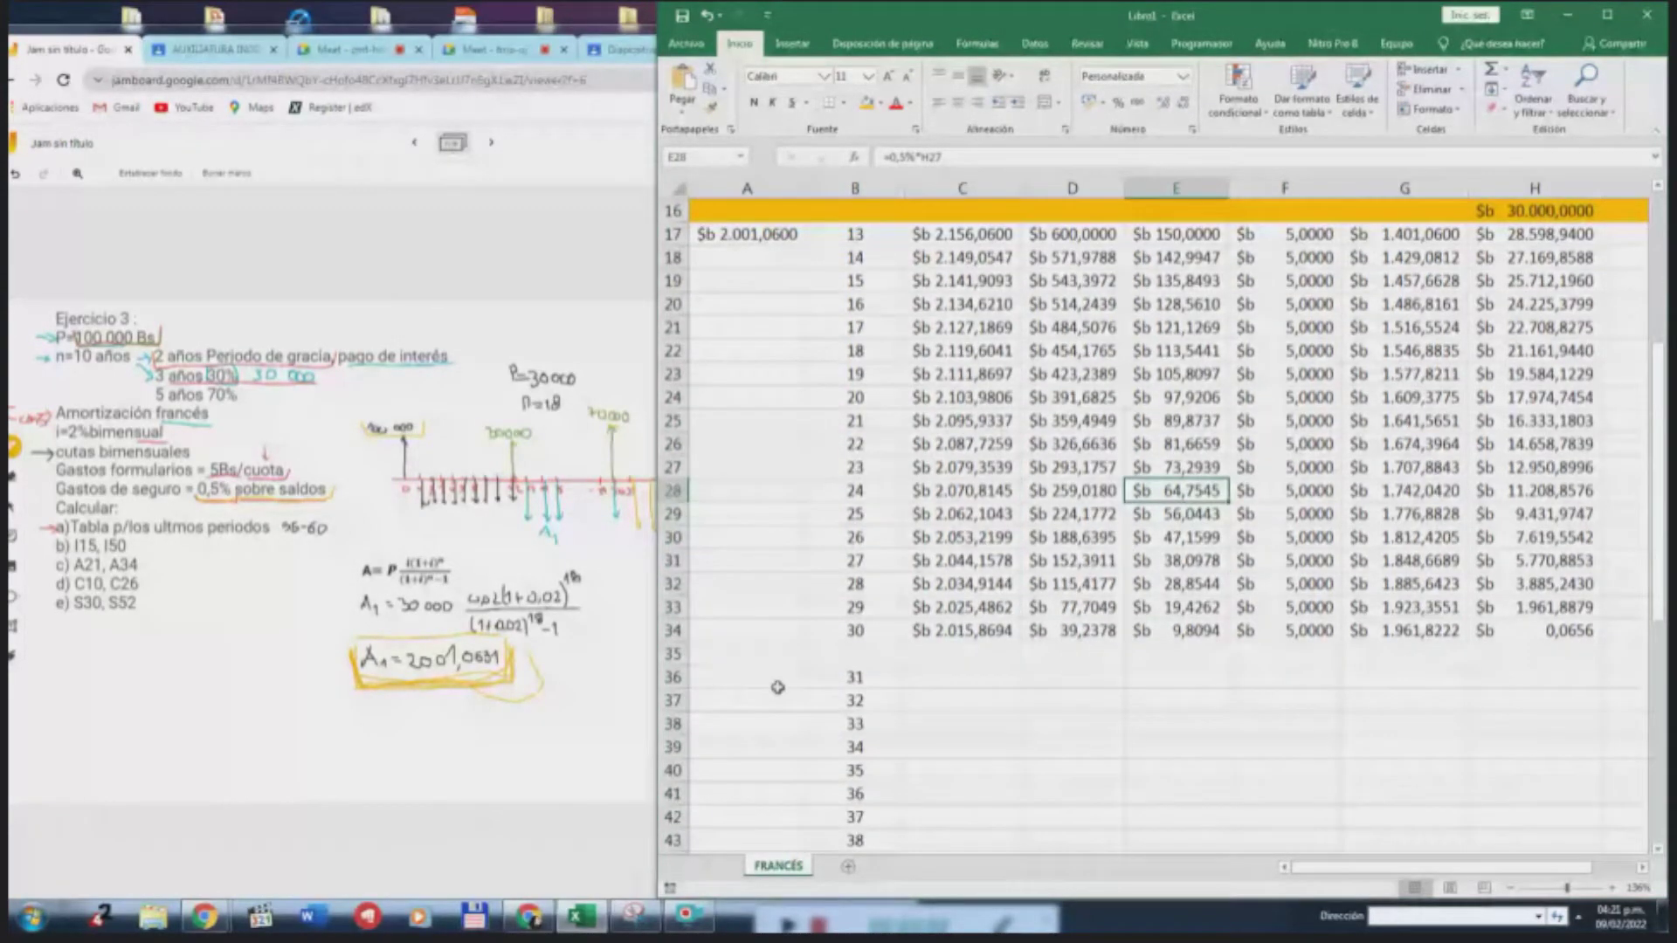
click(671, 560)
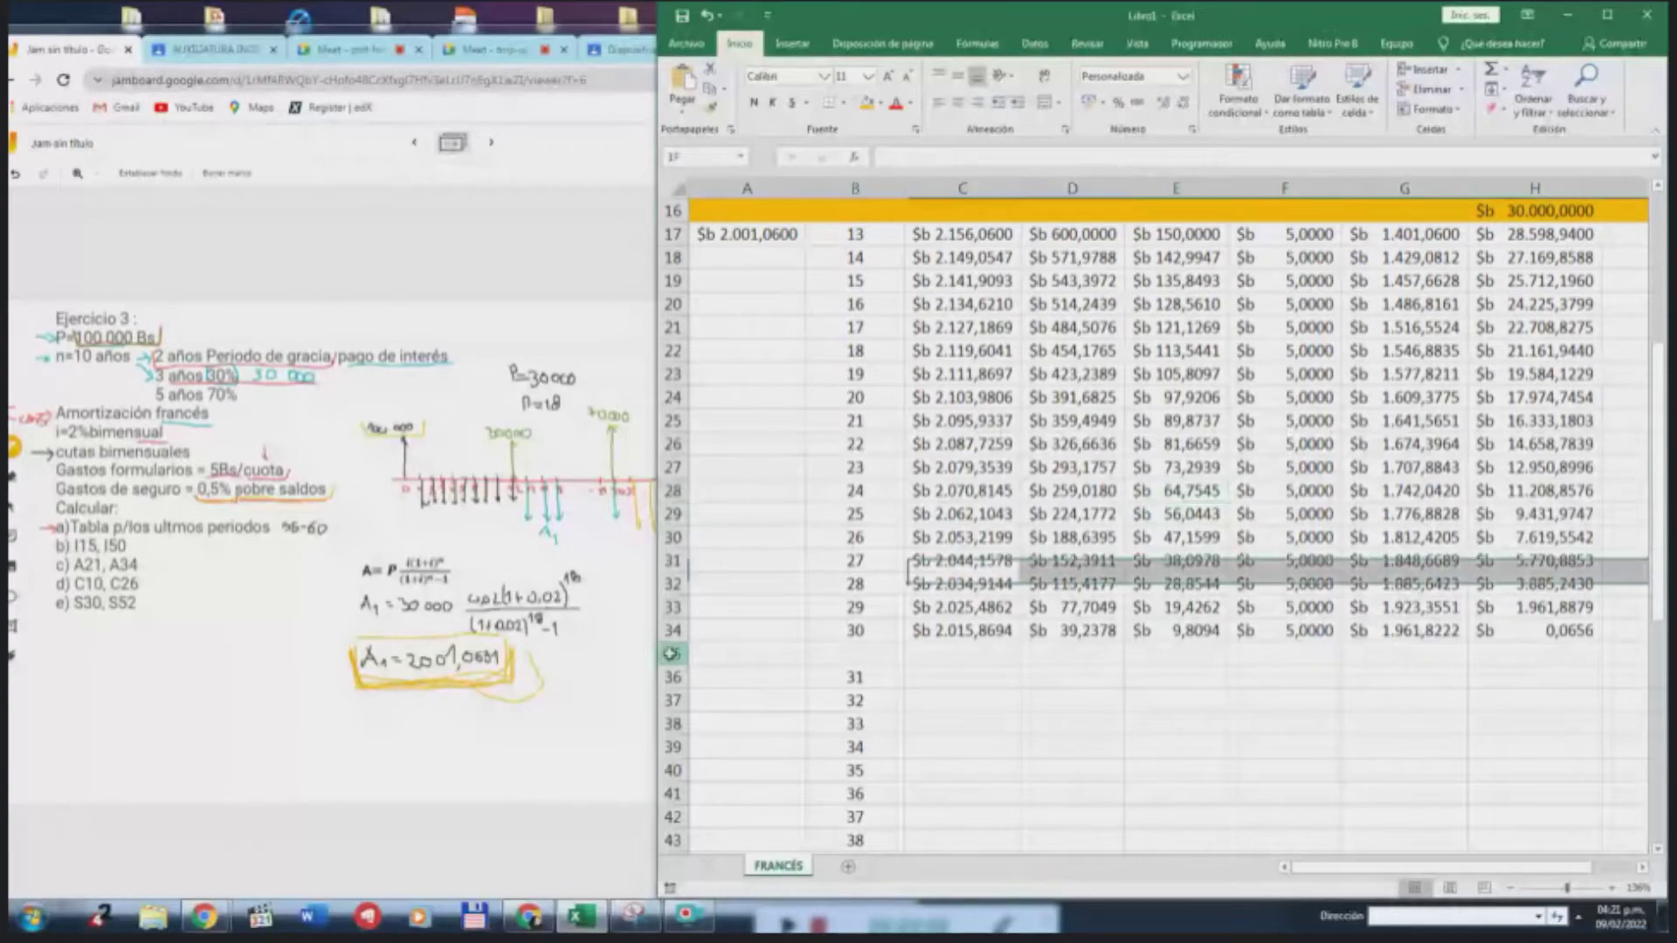
click(671, 653)
click(866, 103)
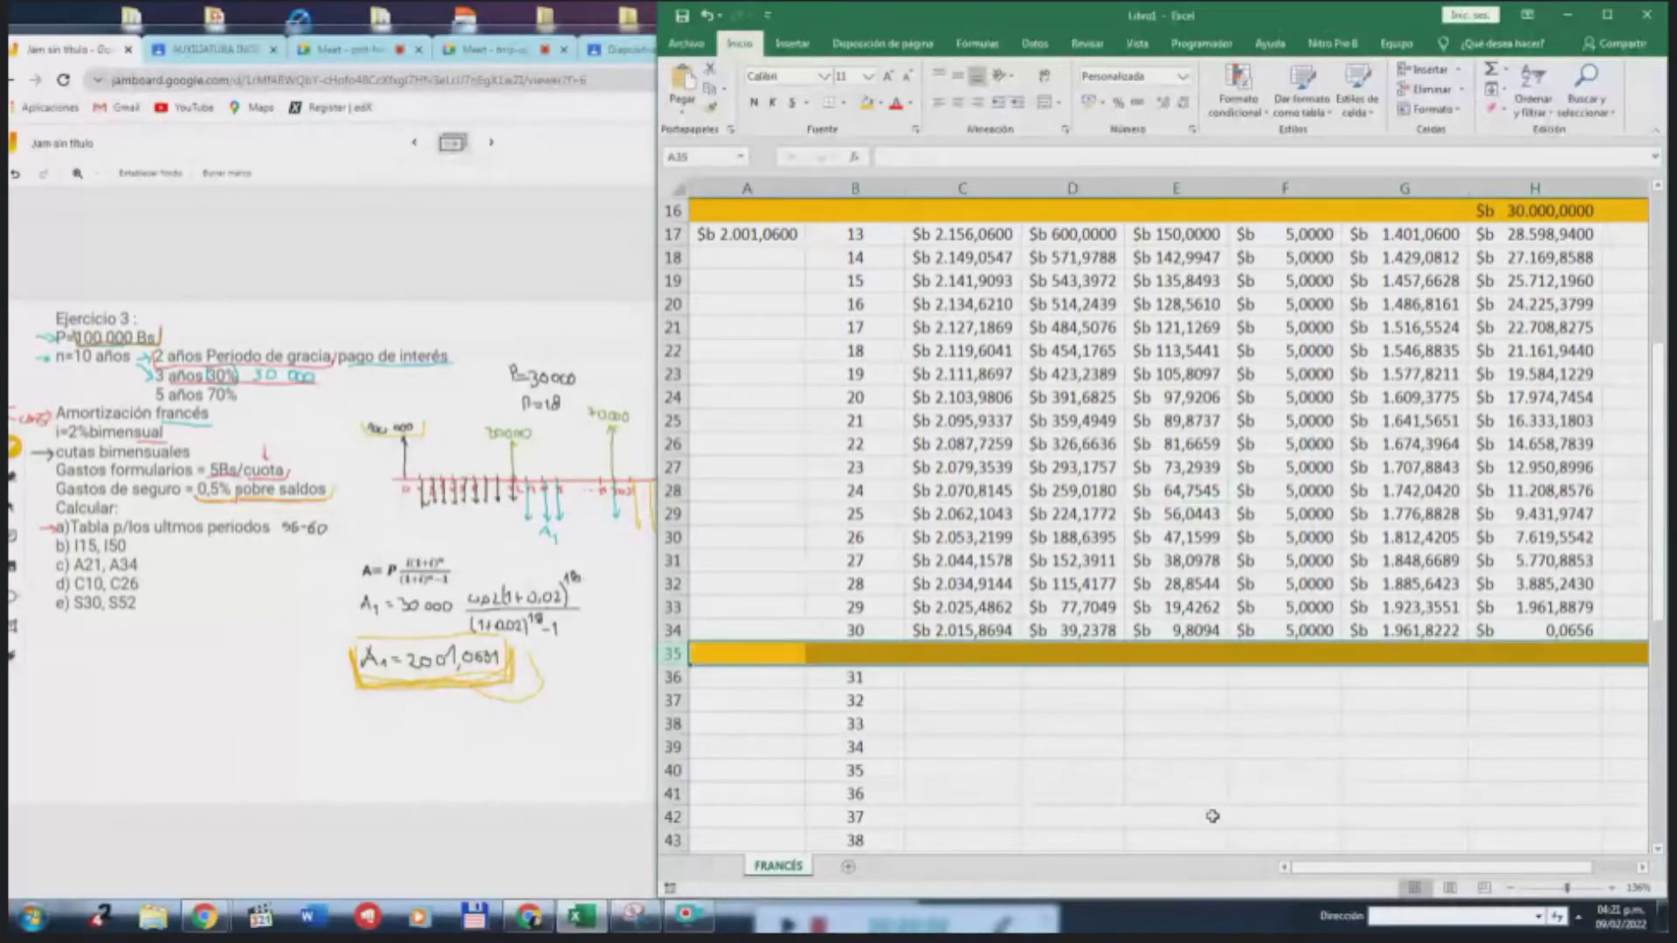
click(1284, 747)
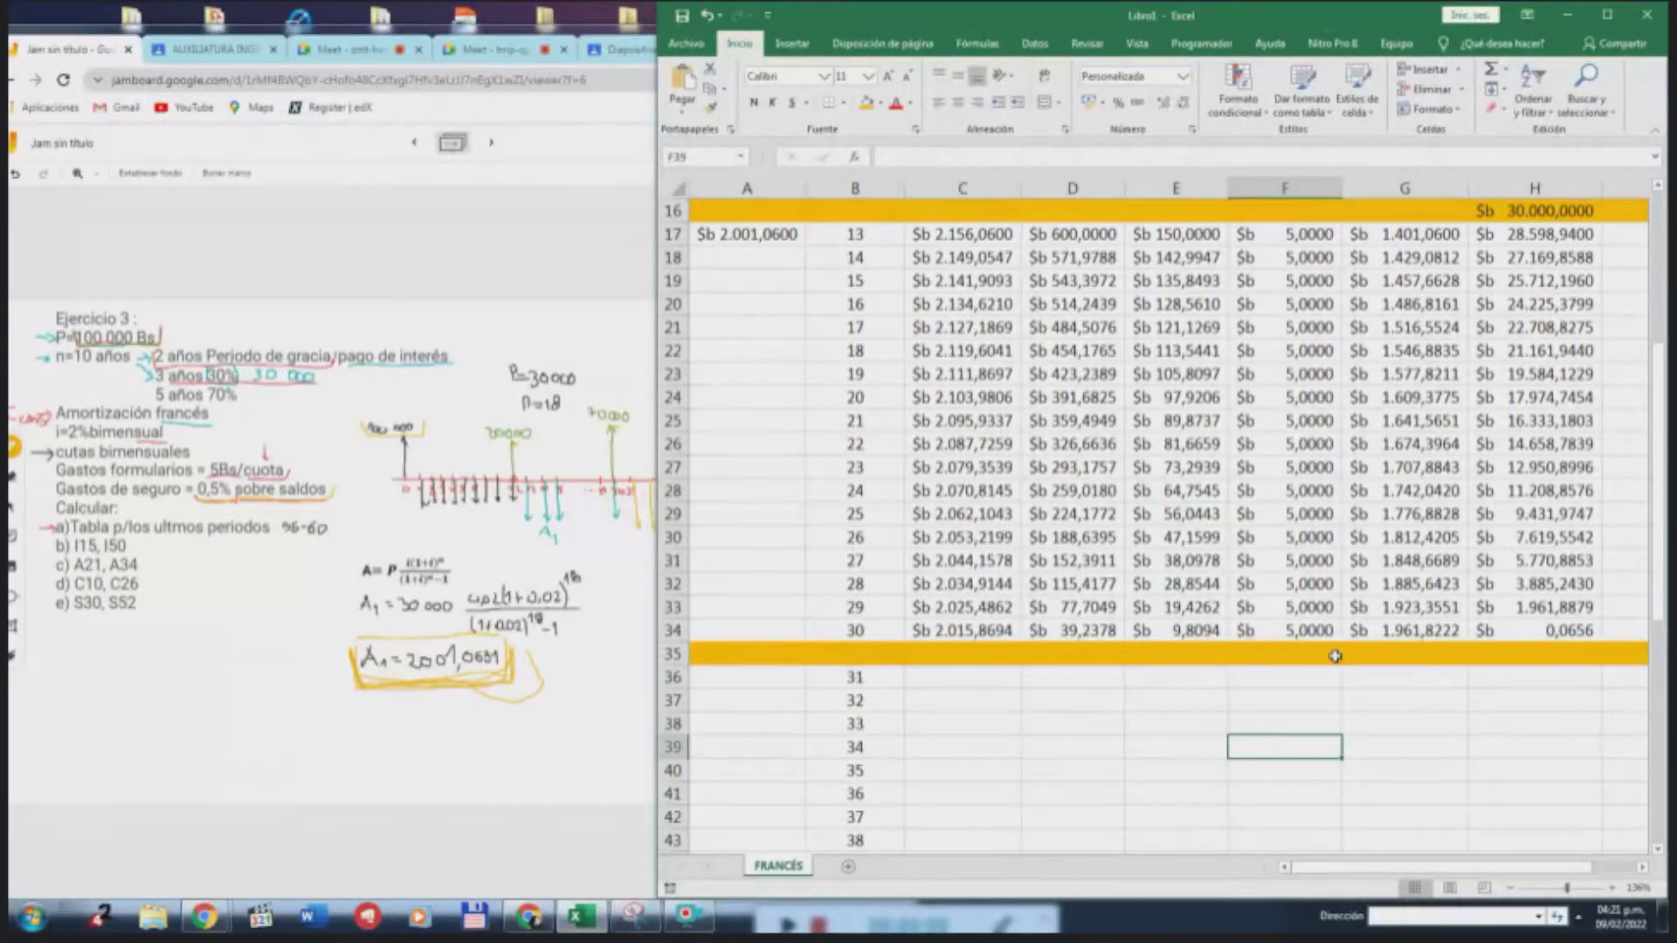
Make the starting balance in cell H16 of the orange row bold
scroll(1349, 604, up, 1)
click(1524, 280)
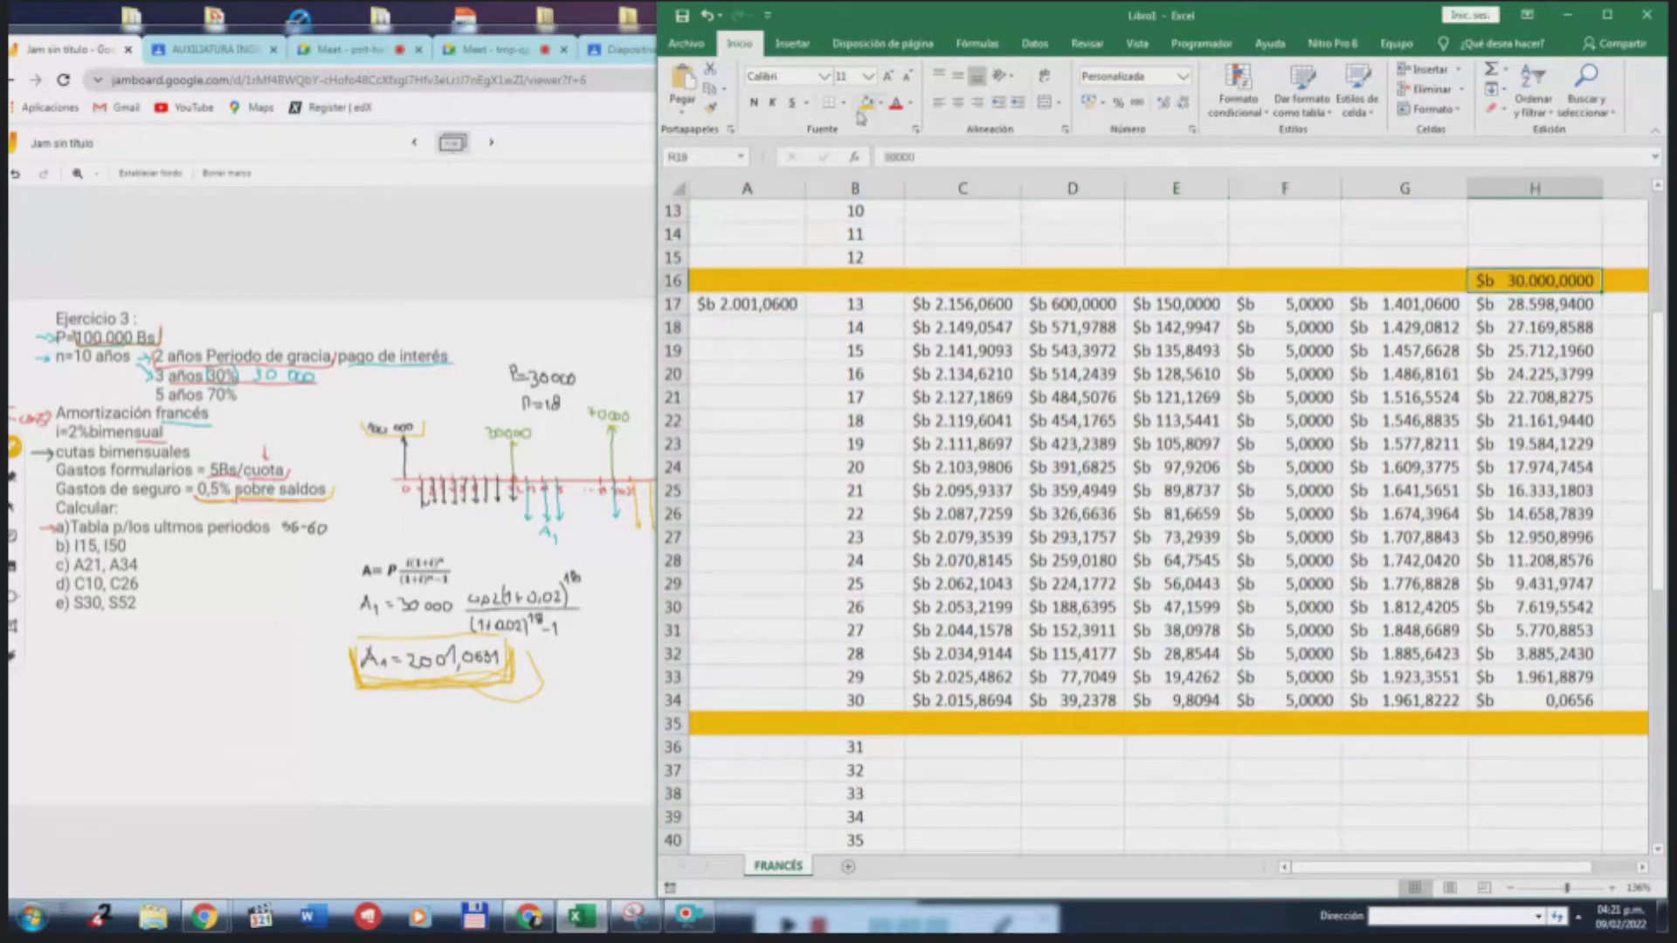
click(754, 102)
click(1409, 796)
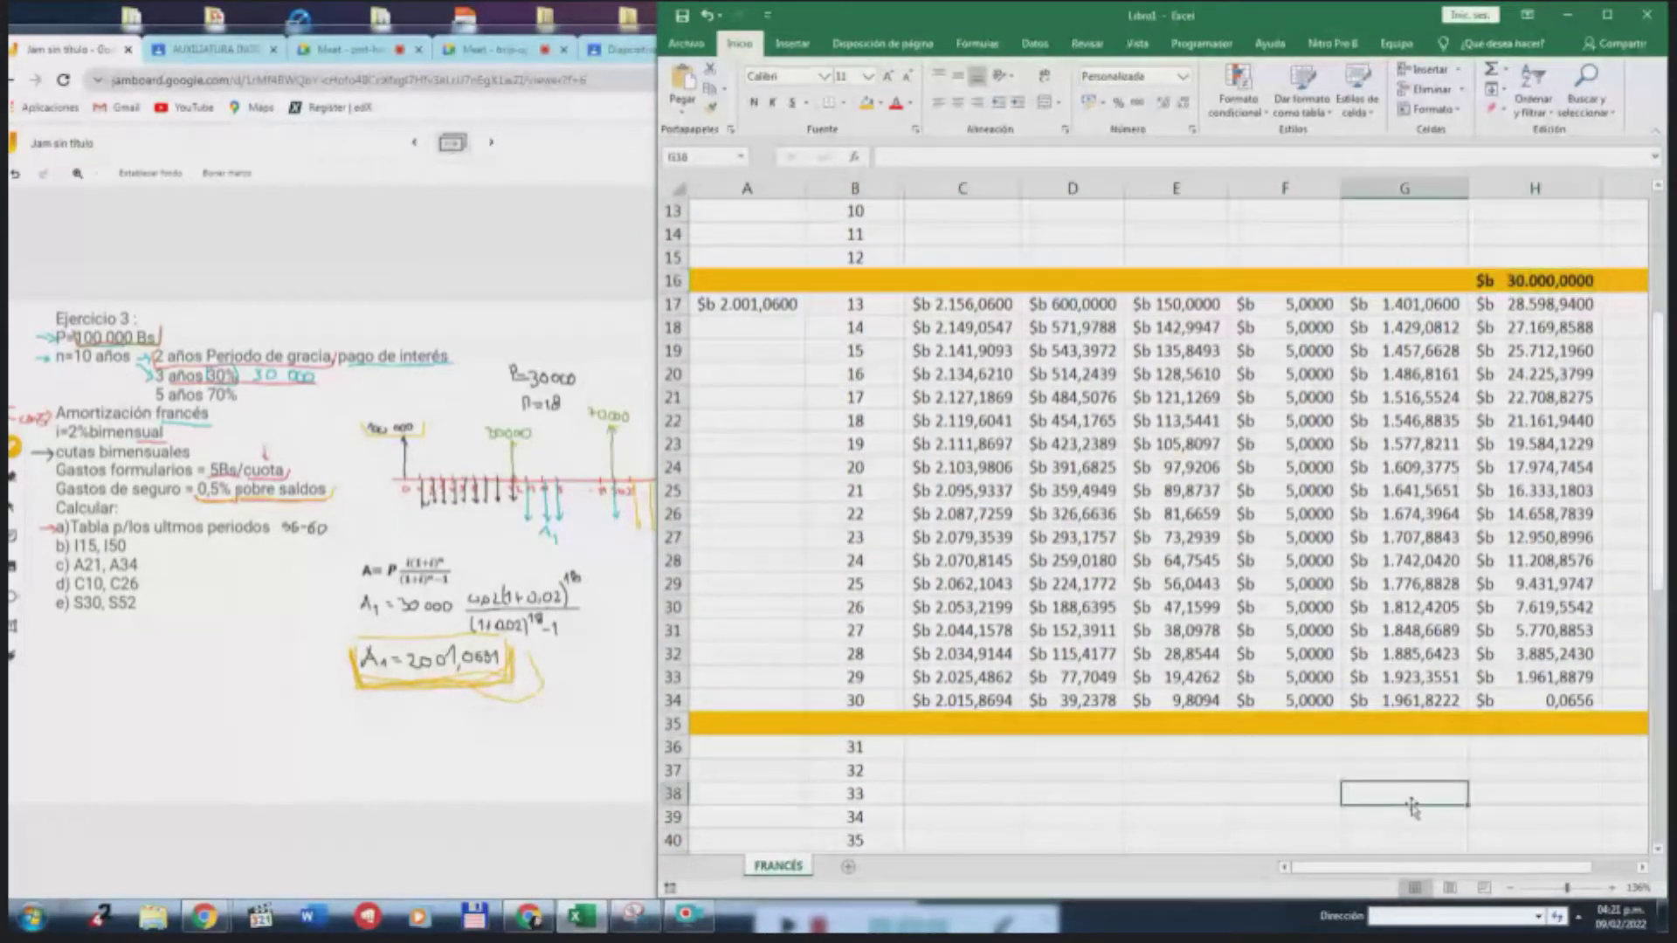
Highlight period 13's AMORTIZACIÓN amount in cell G17 with yellow fill
scroll(1524, 715, down, 1)
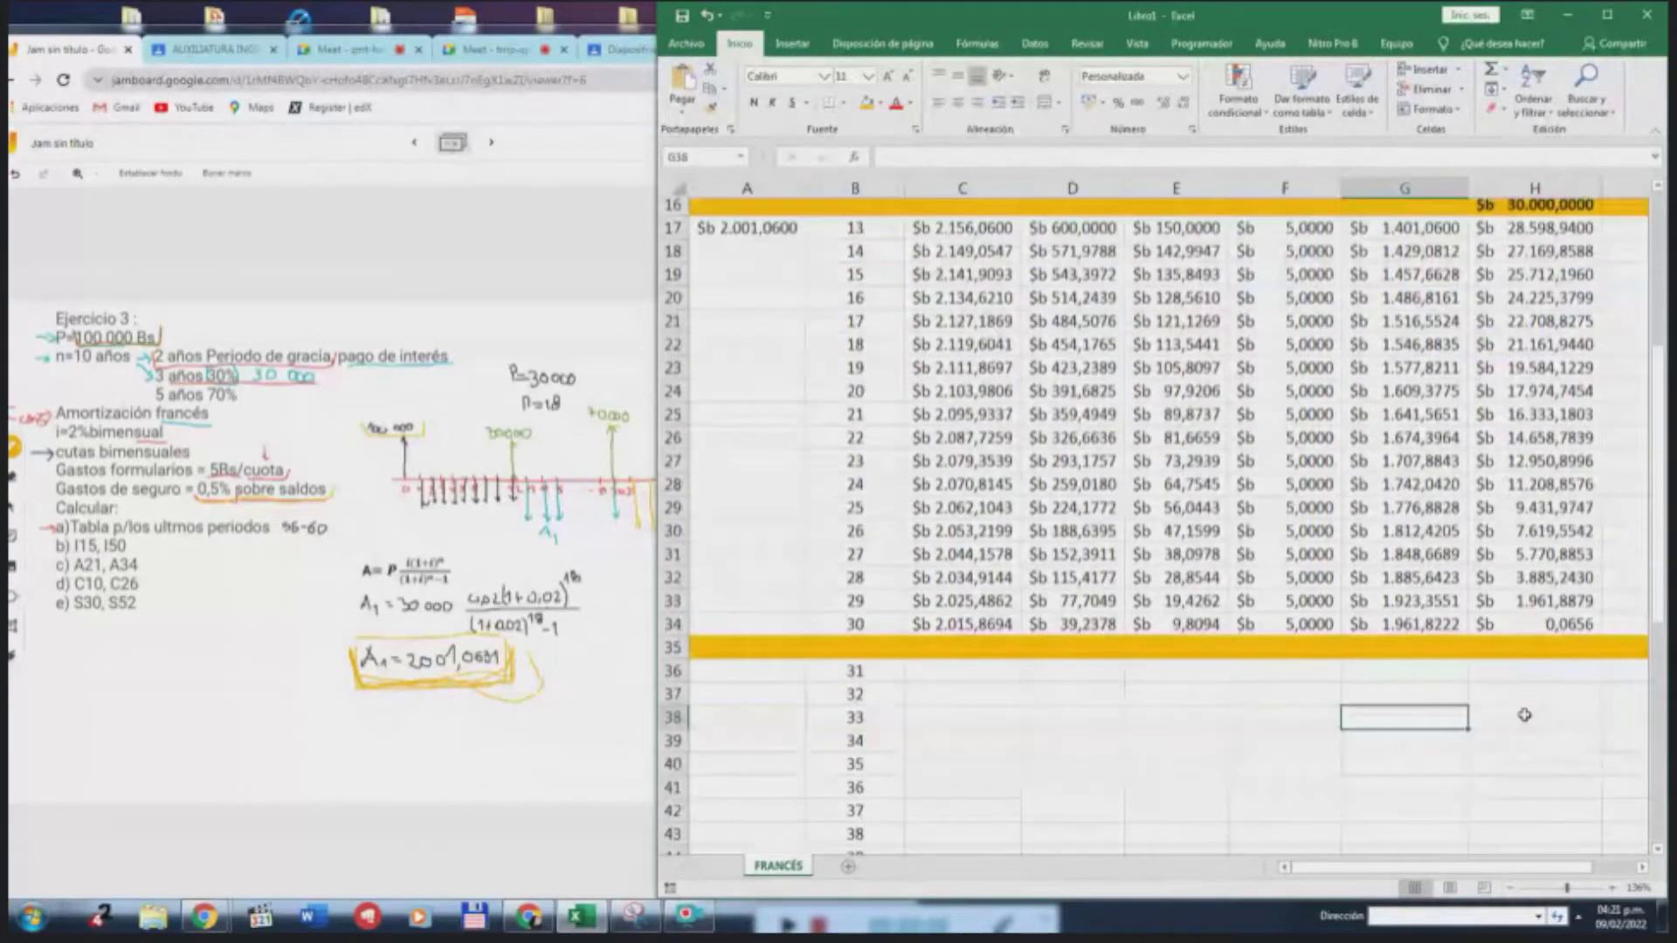
scroll(1502, 690, down, 2)
scroll(1481, 668, up, 3)
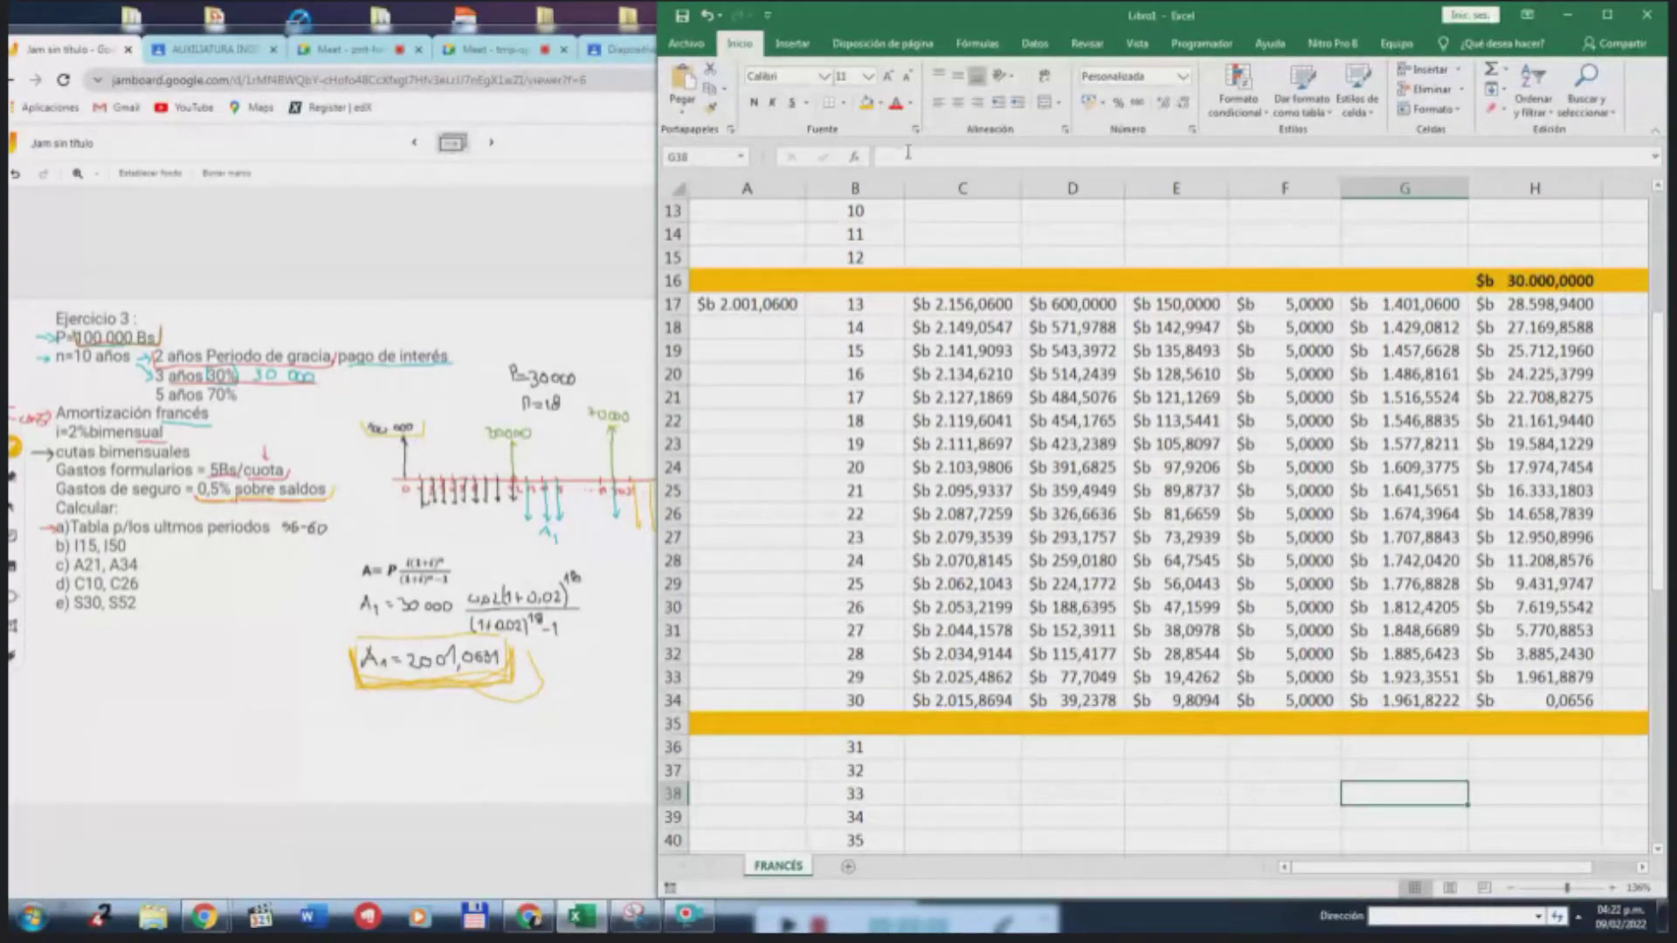
click(881, 111)
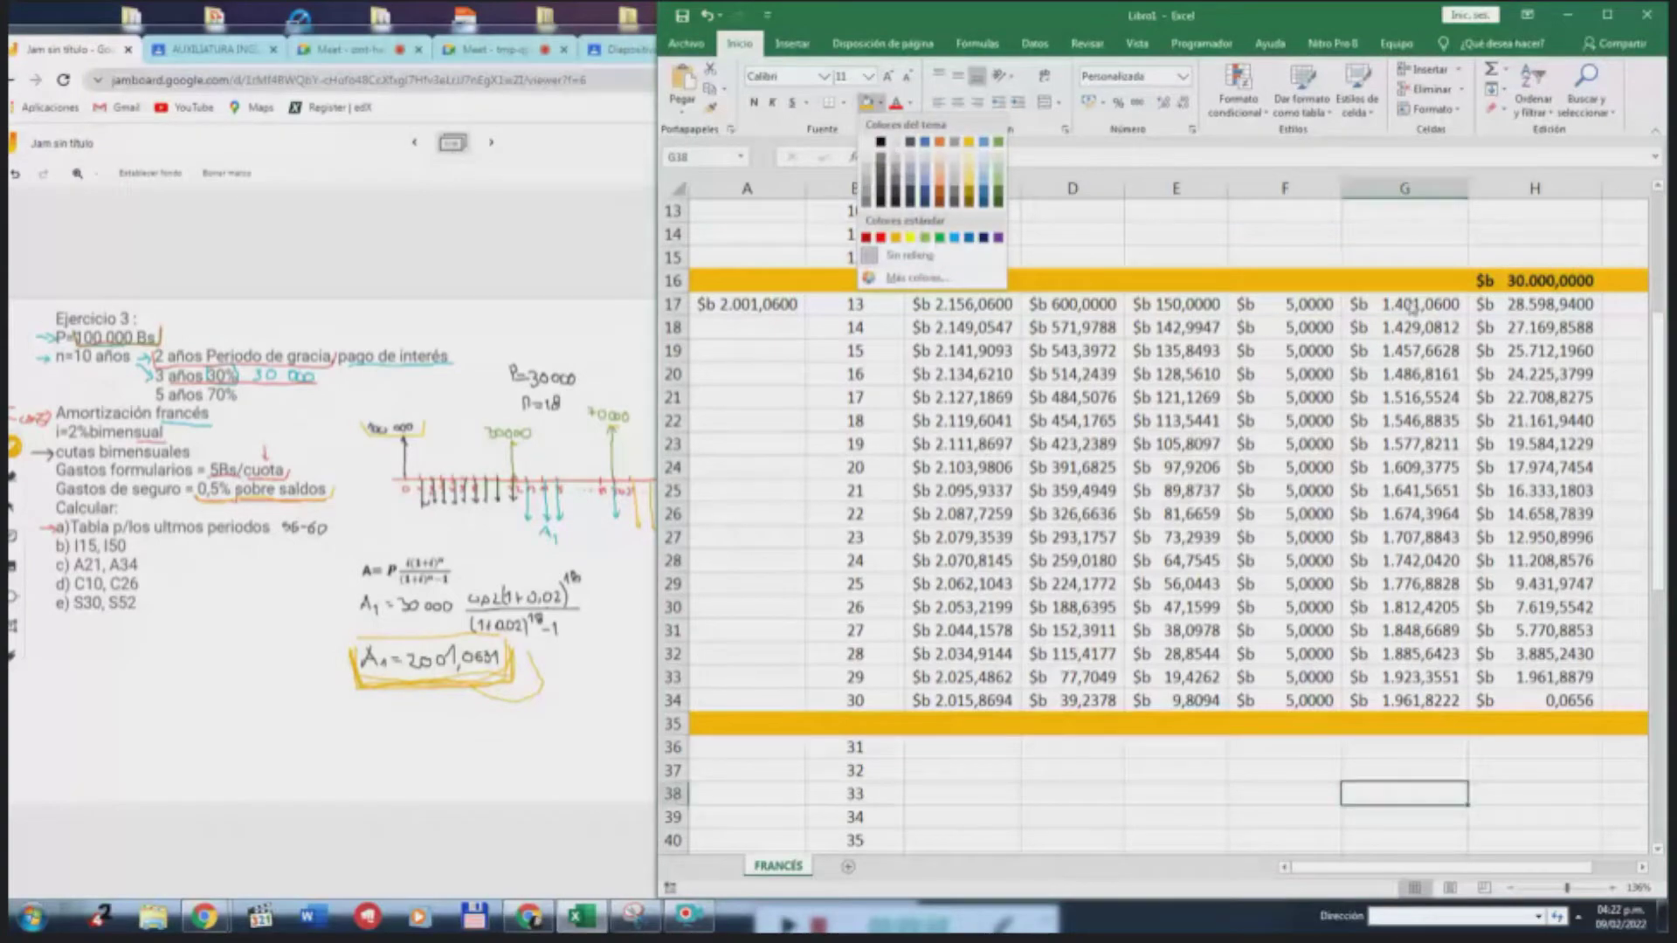
click(1390, 304)
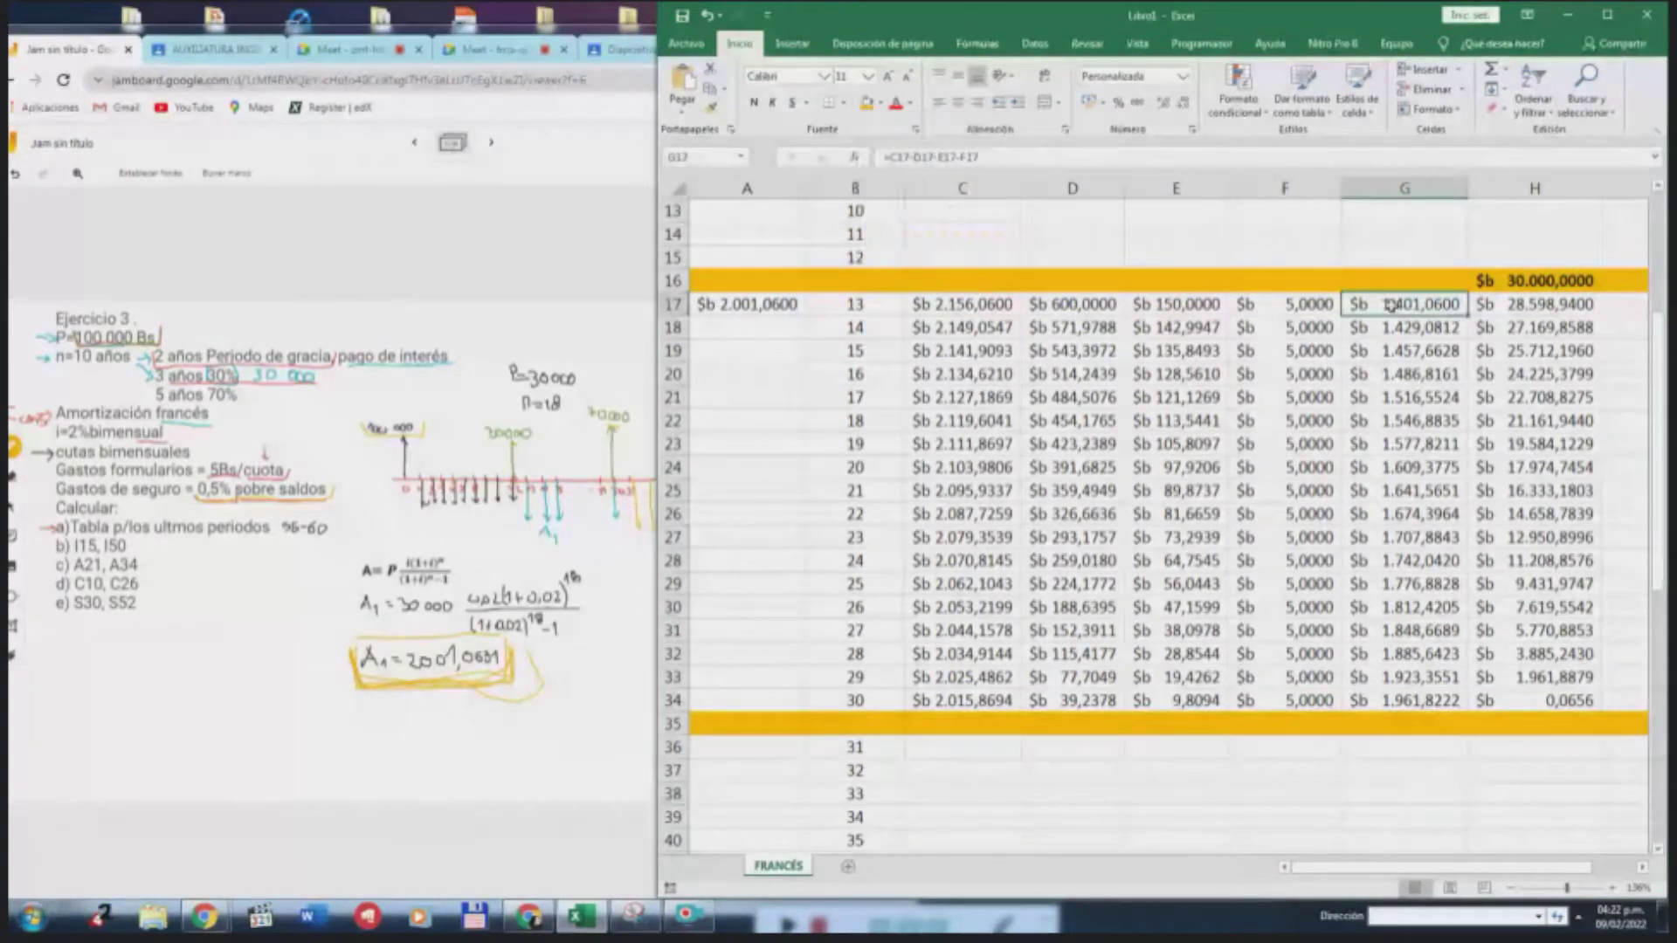
click(880, 103)
click(910, 237)
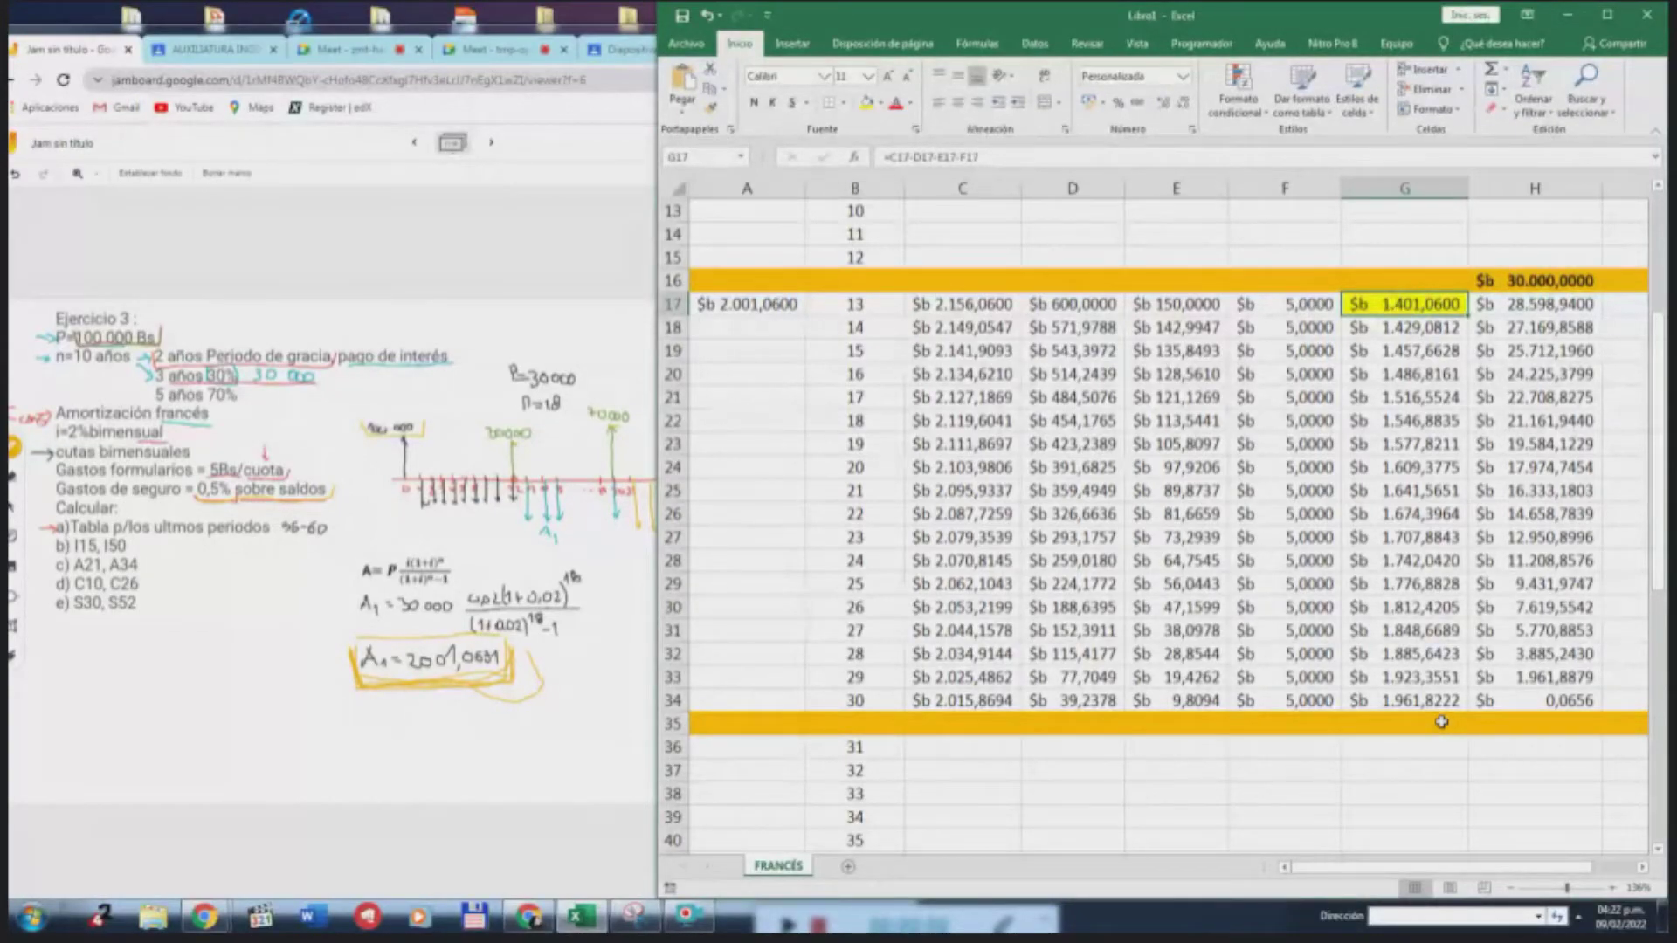
Examine the SALDO formula of period 30 in H34 and the CUOTA formulas of periods 13 and 19
click(1567, 702)
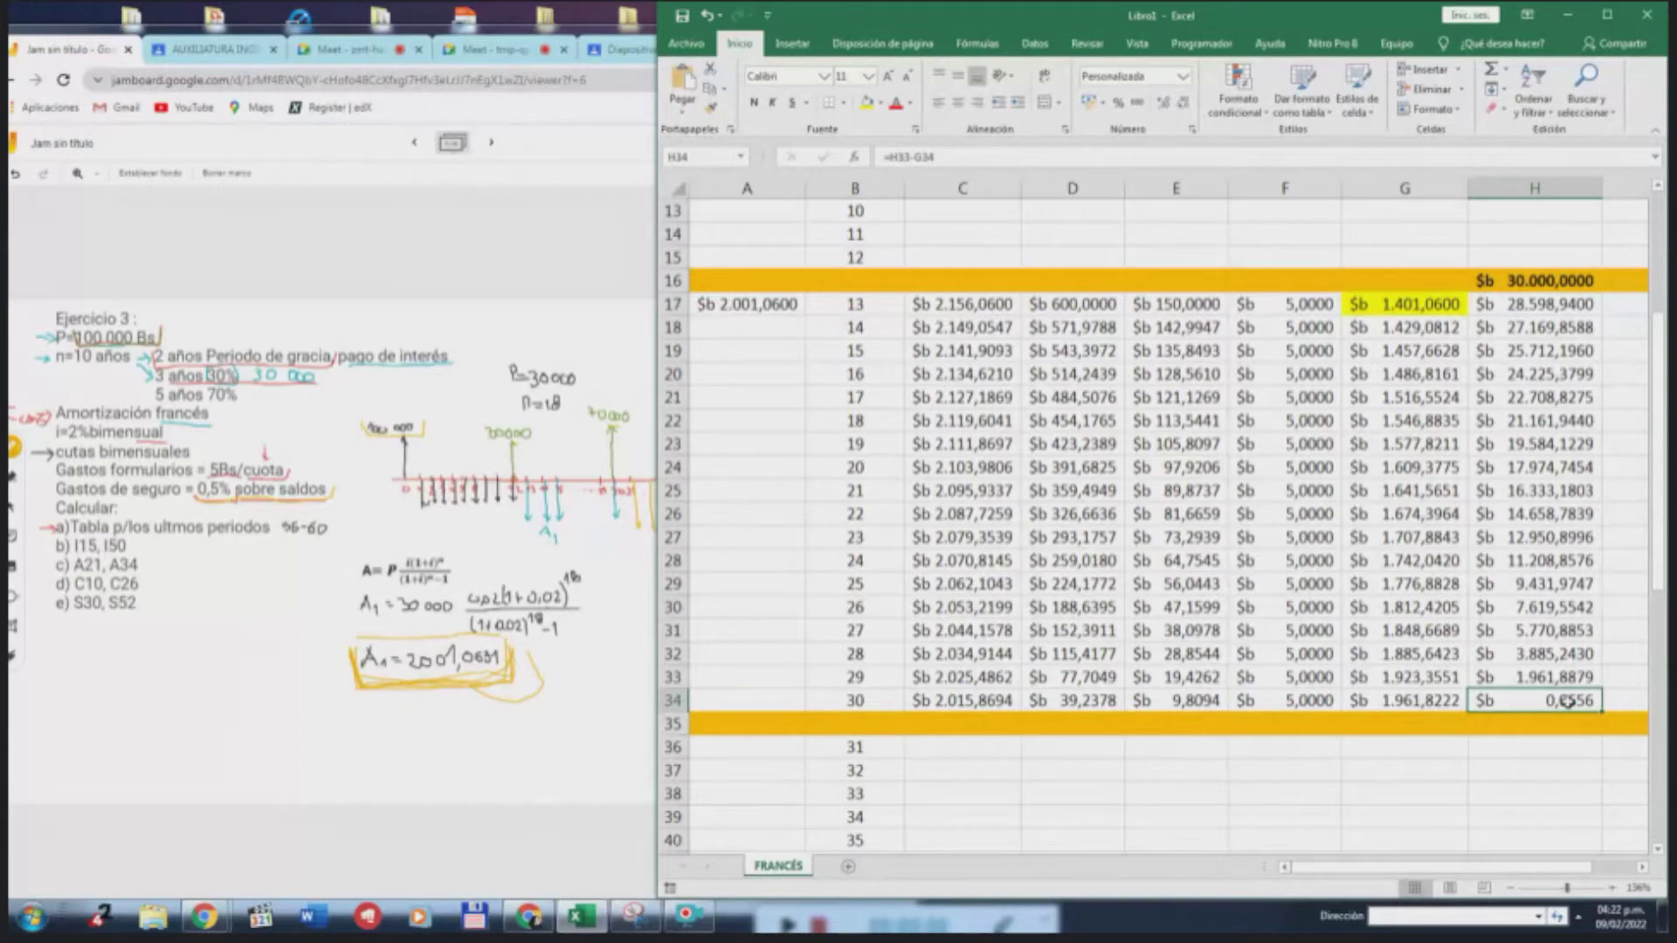
click(1535, 281)
click(1568, 701)
click(904, 158)
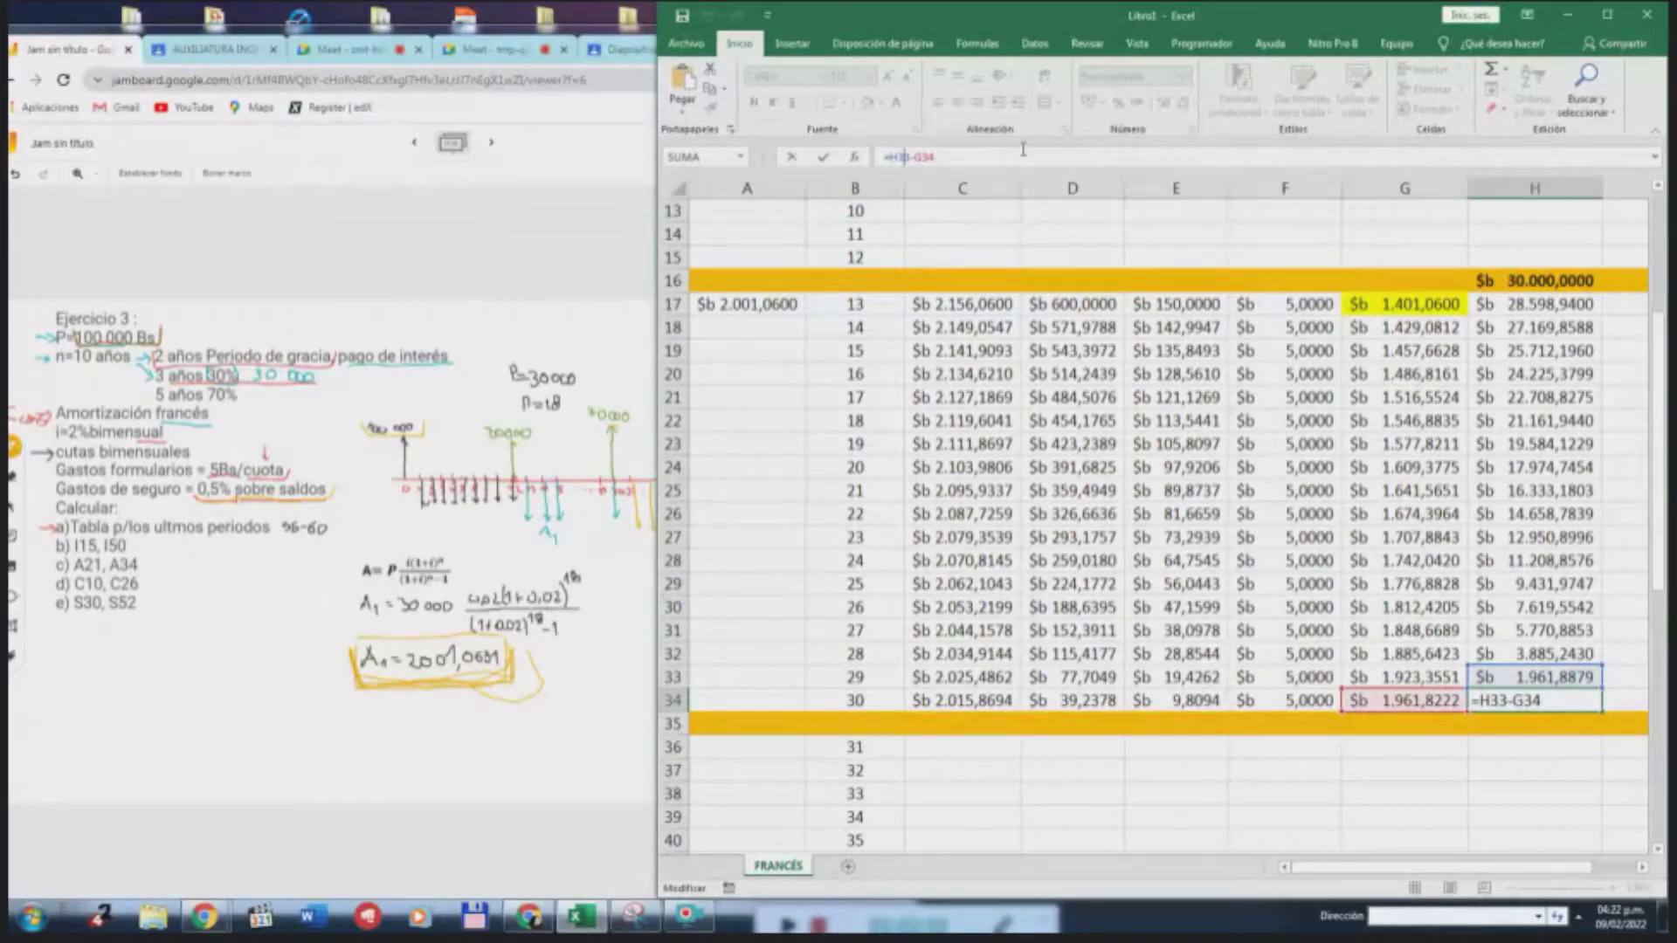
key(Return)
click(1564, 745)
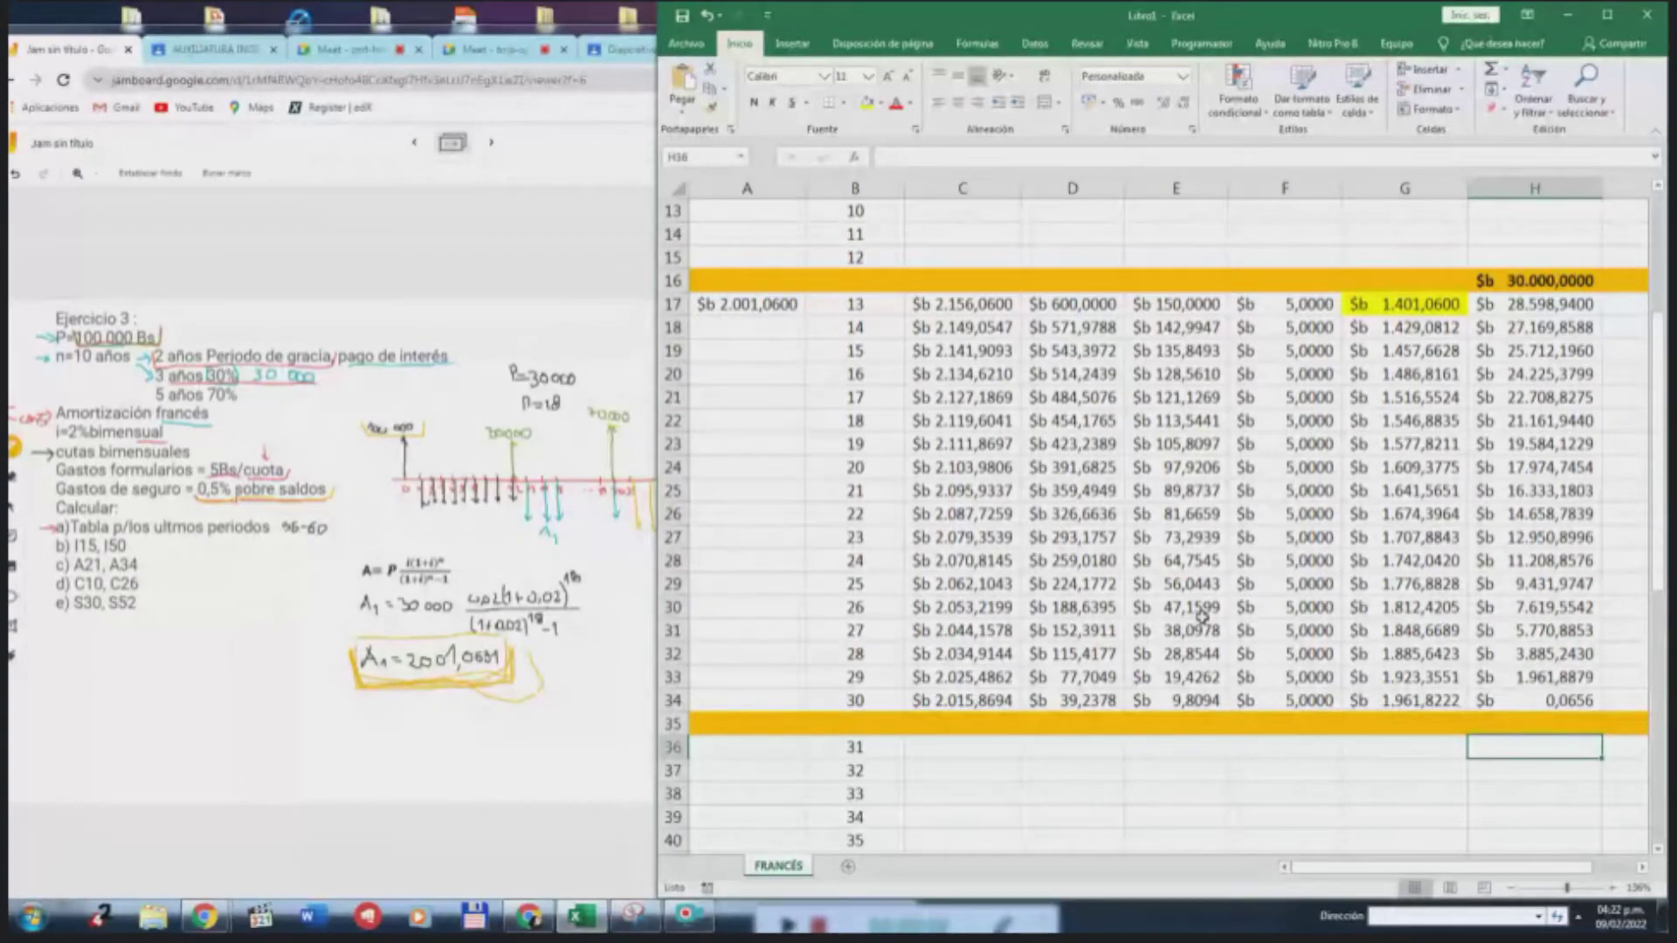
click(973, 307)
key(F2)
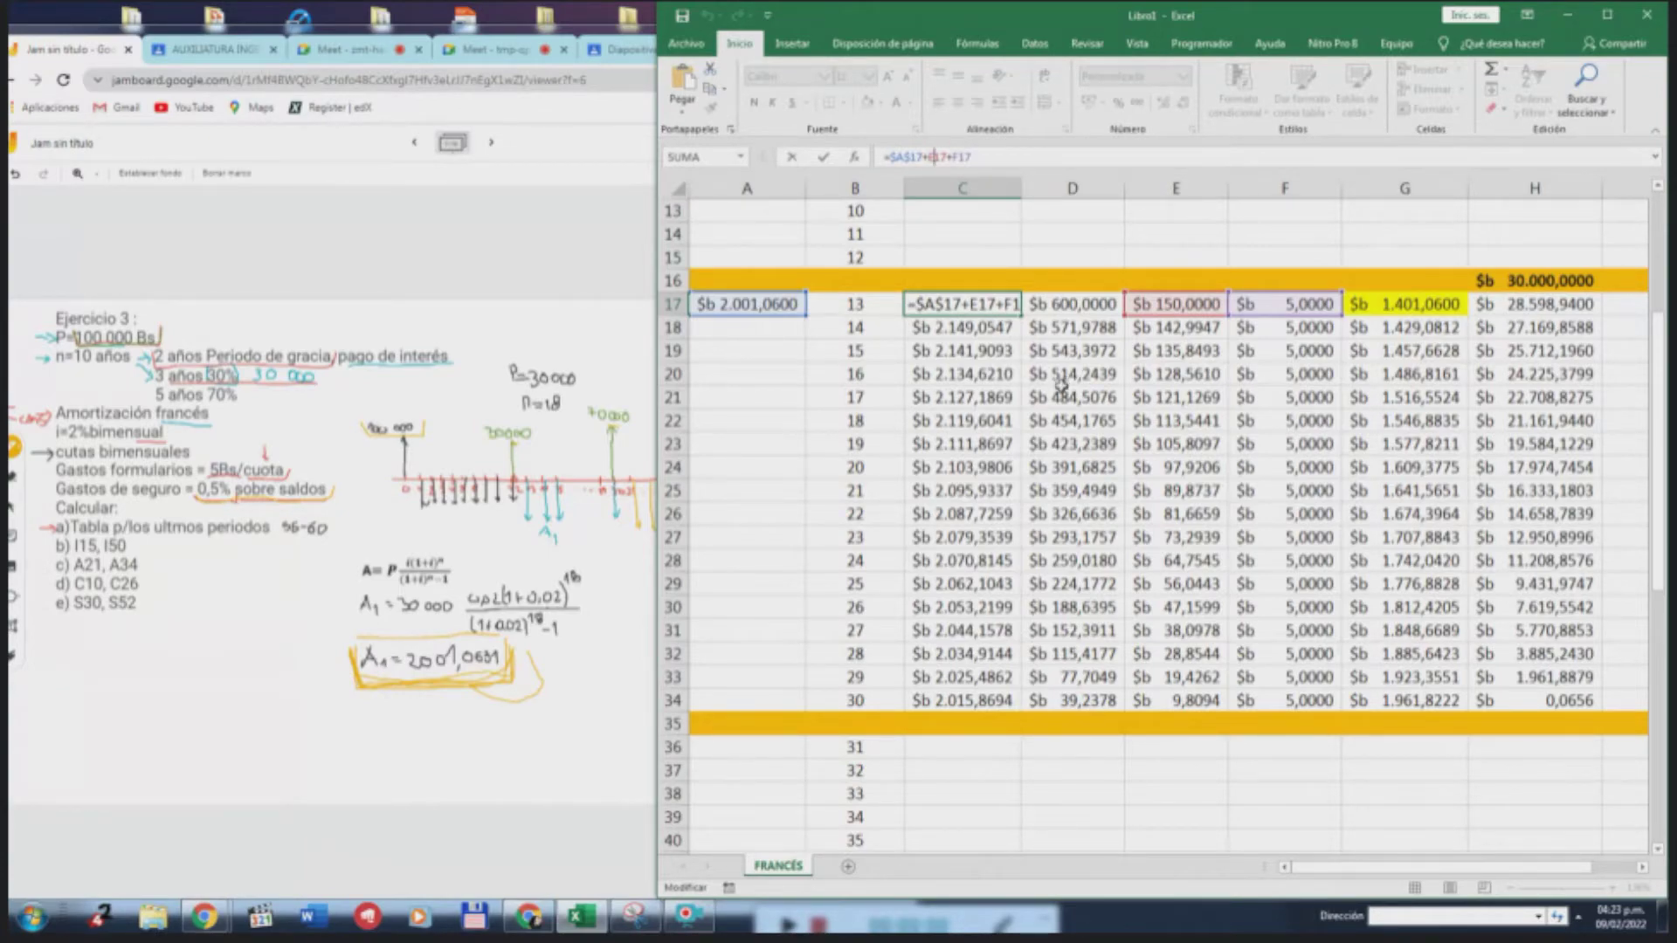
key(ctrl+Return)
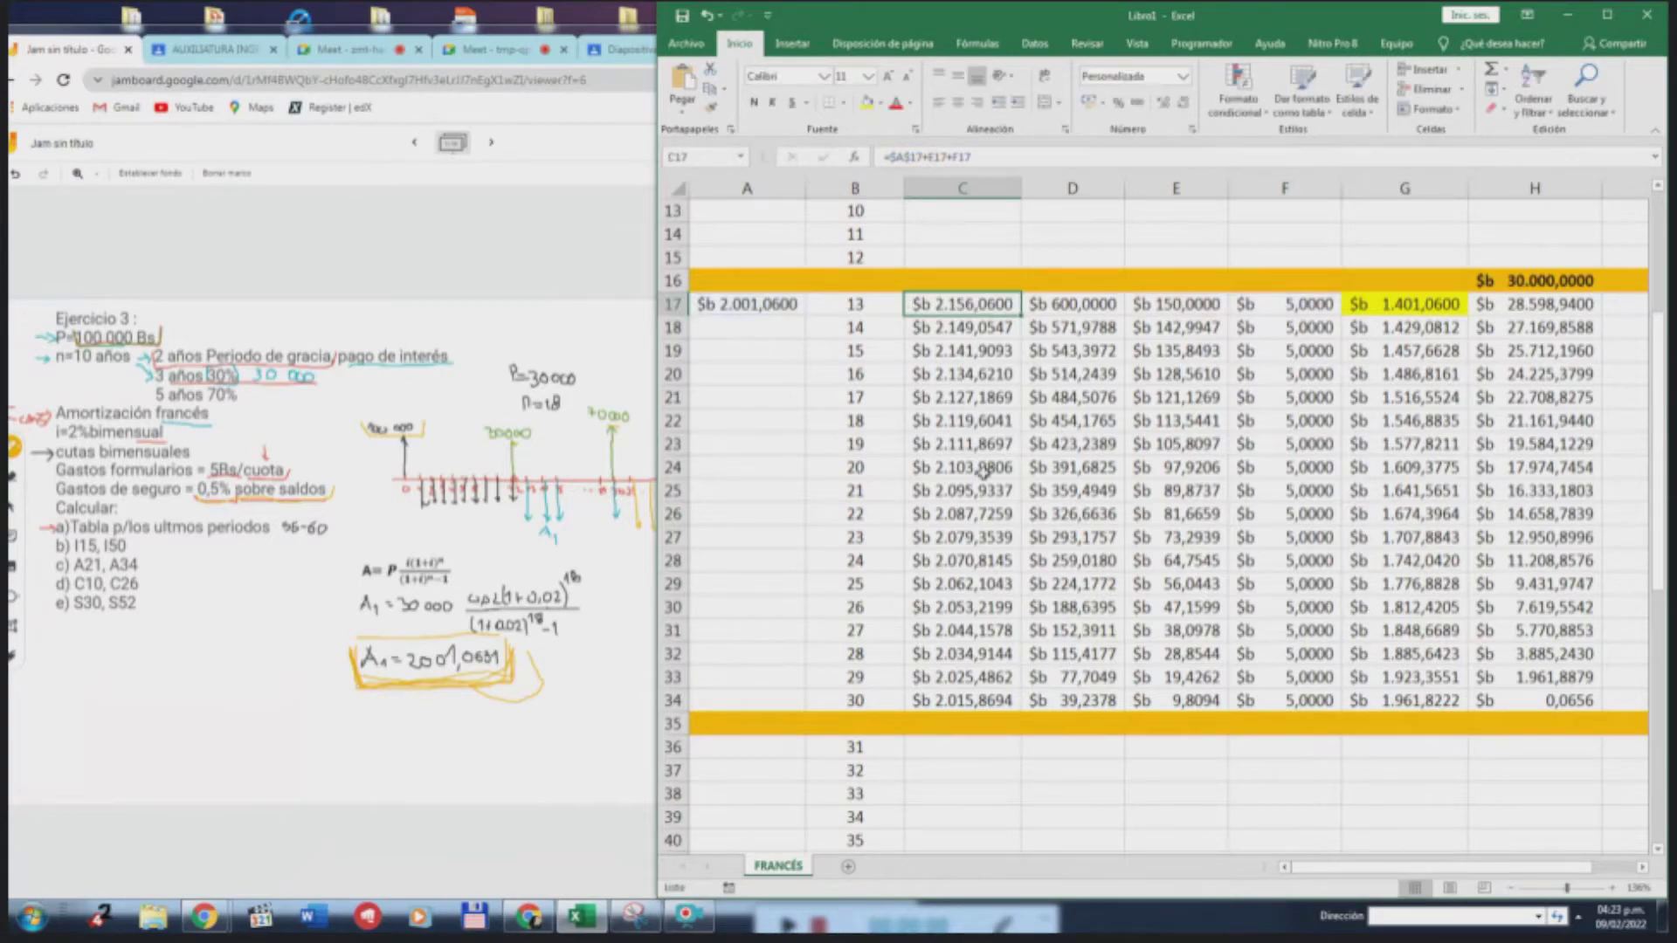
click(1013, 444)
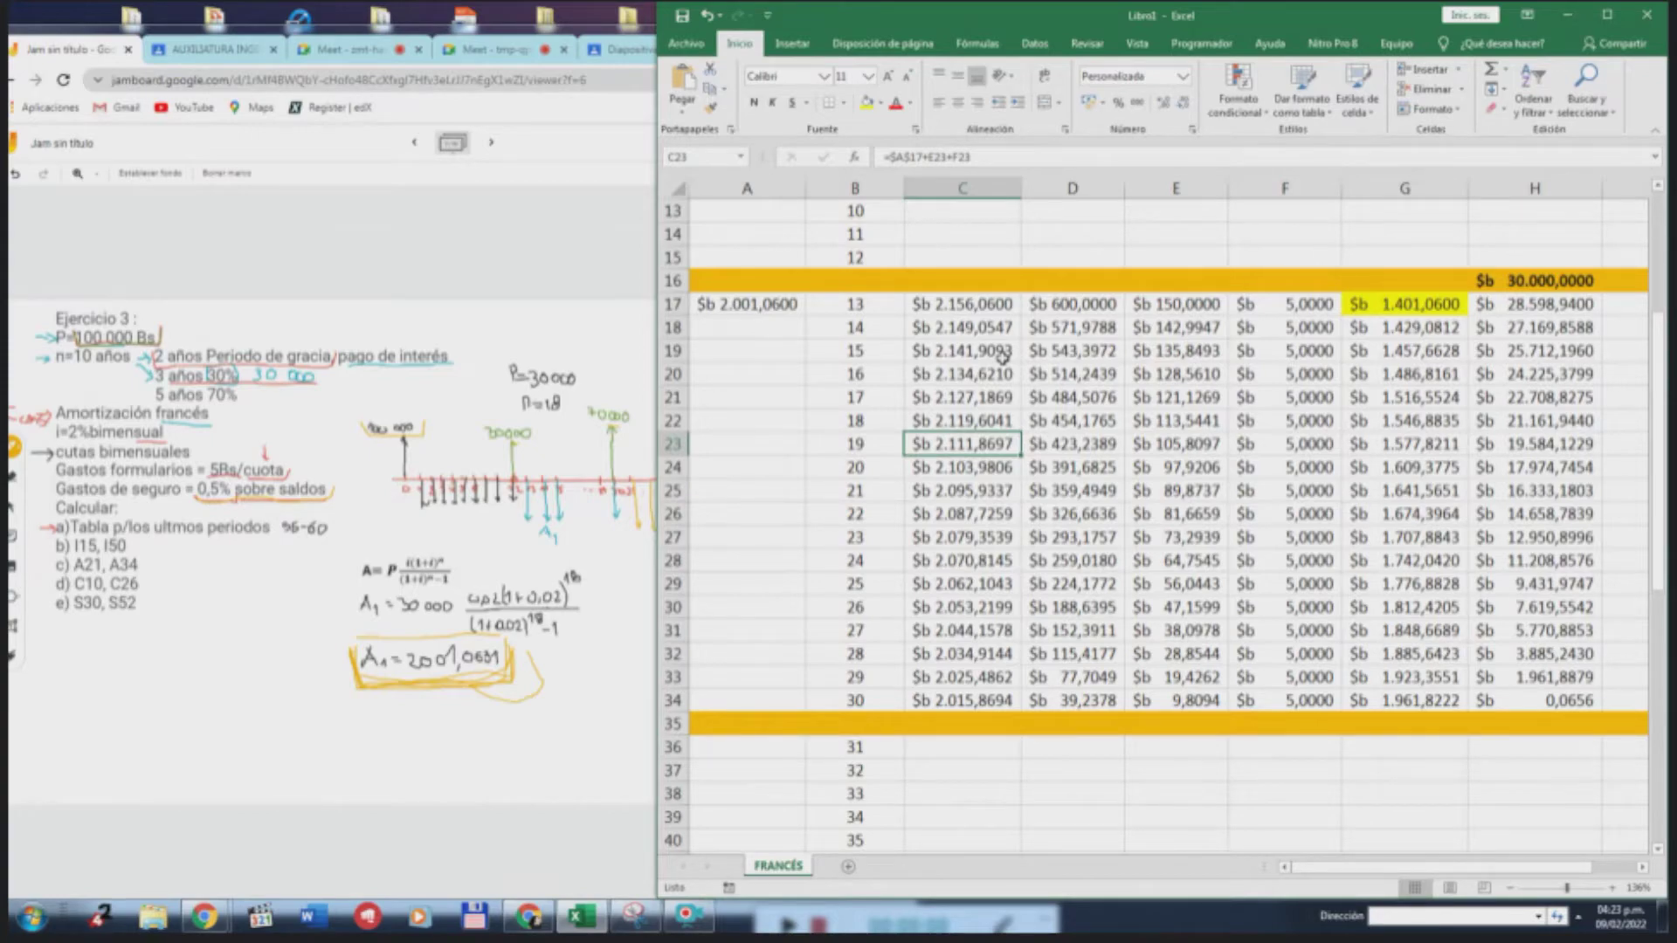
Calculate period 1's INTERÉS in cell D4 with the formula =H3*2%
scroll(1003, 355, up, 1)
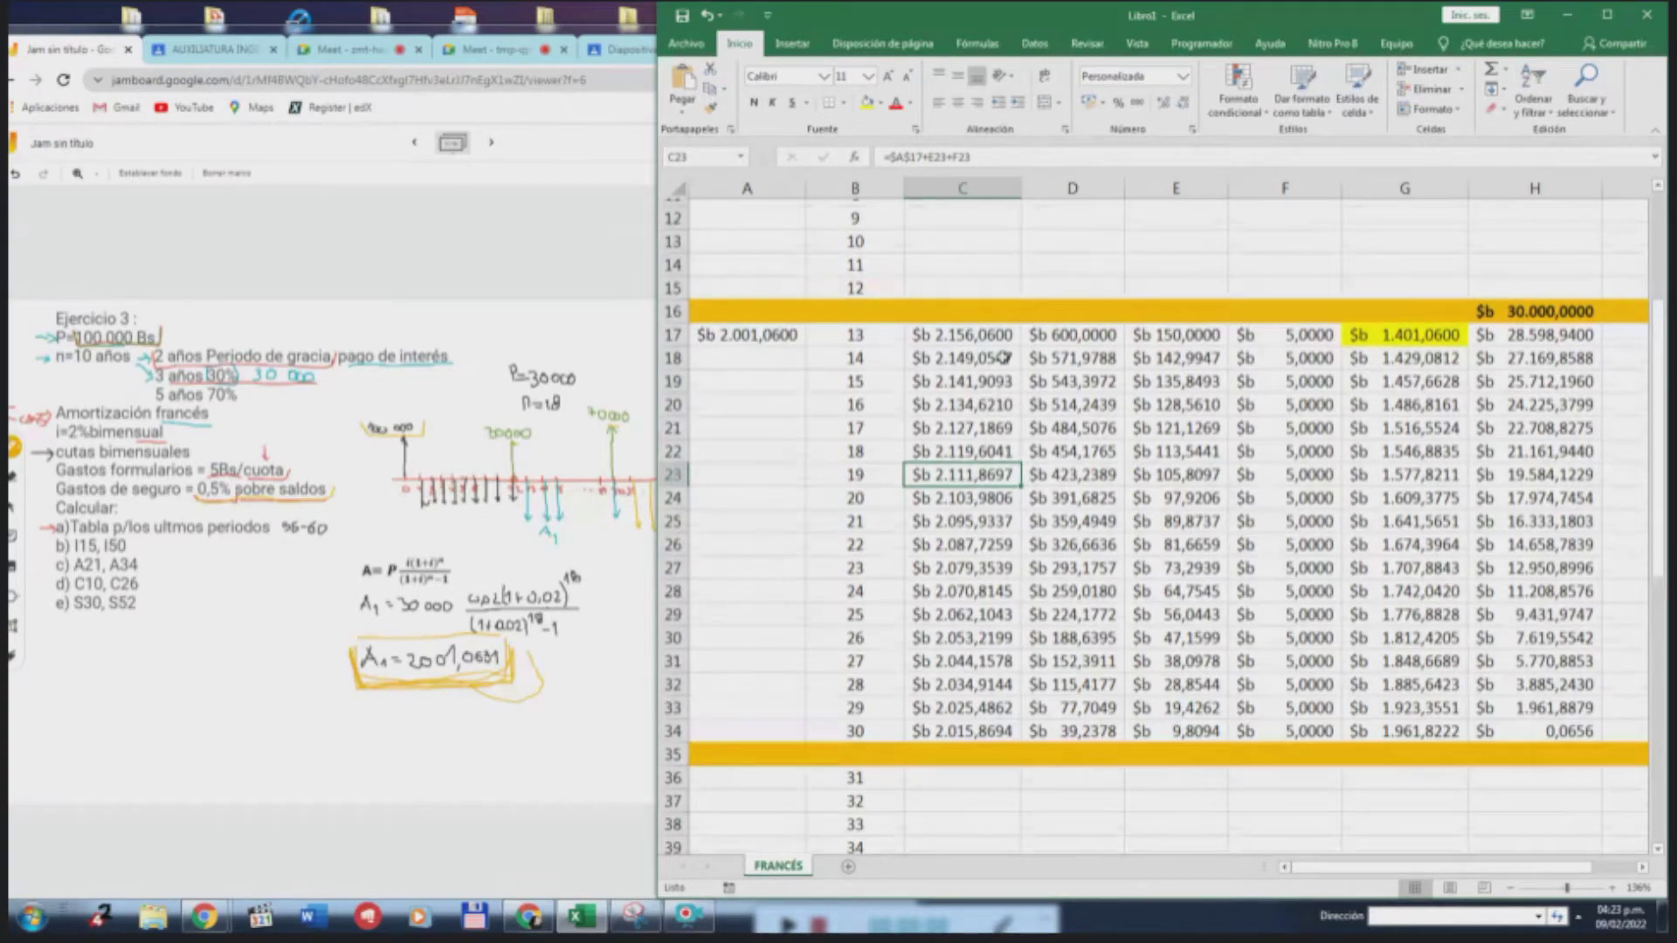
scroll(1003, 357, up, 4)
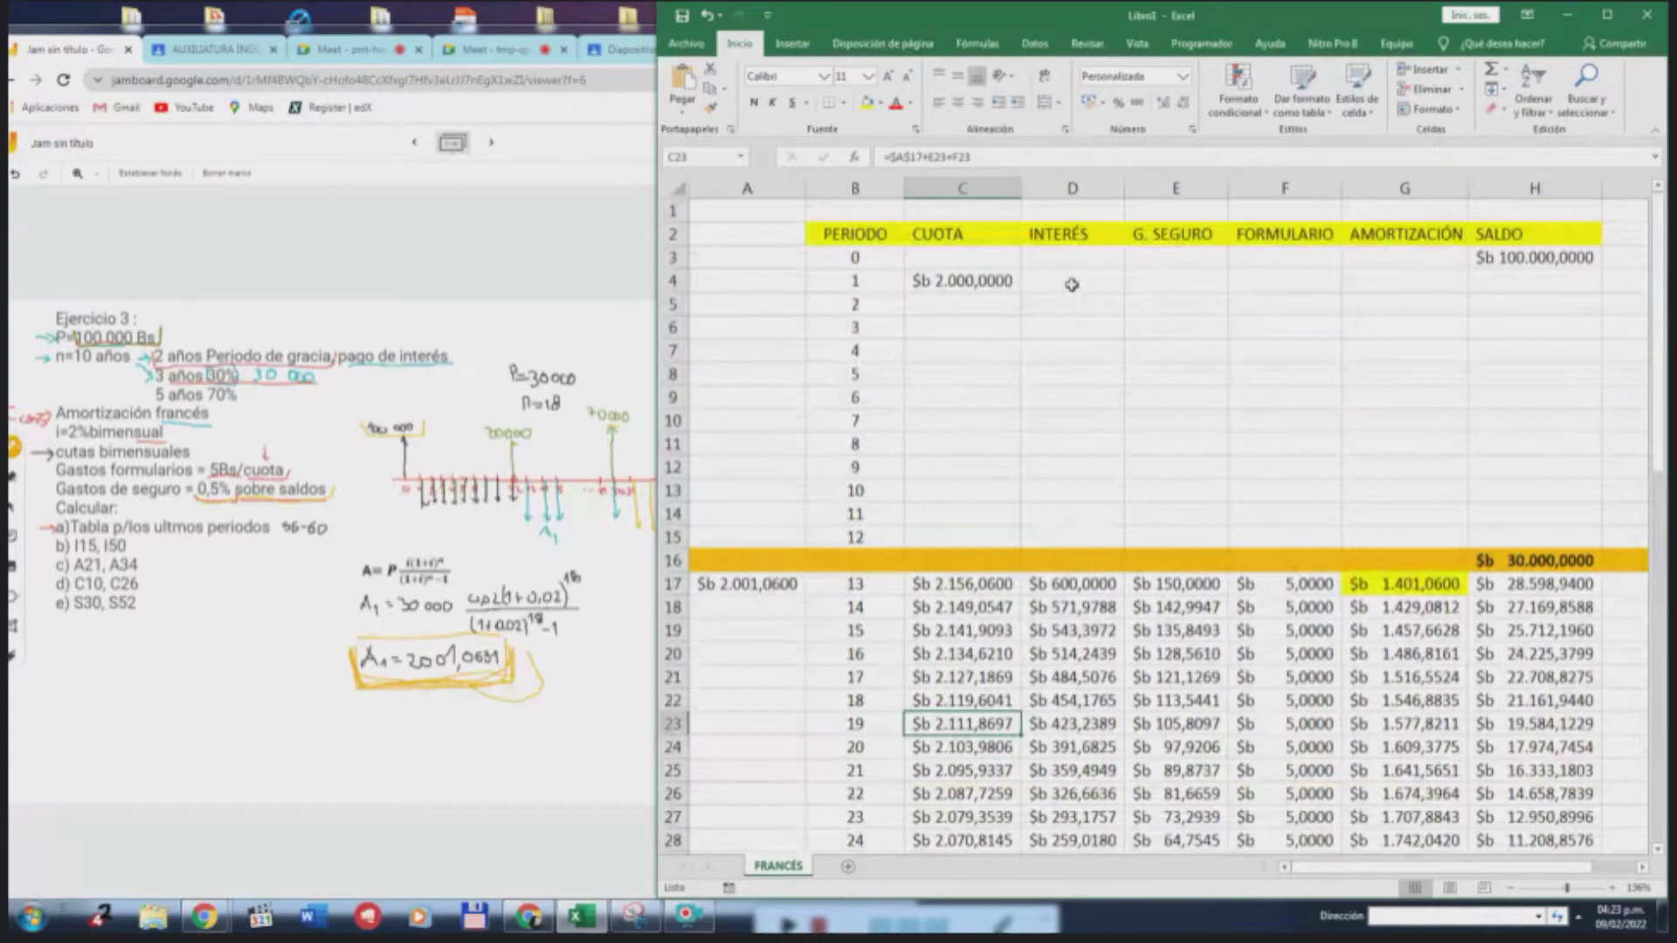
click(969, 278)
click(1077, 276)
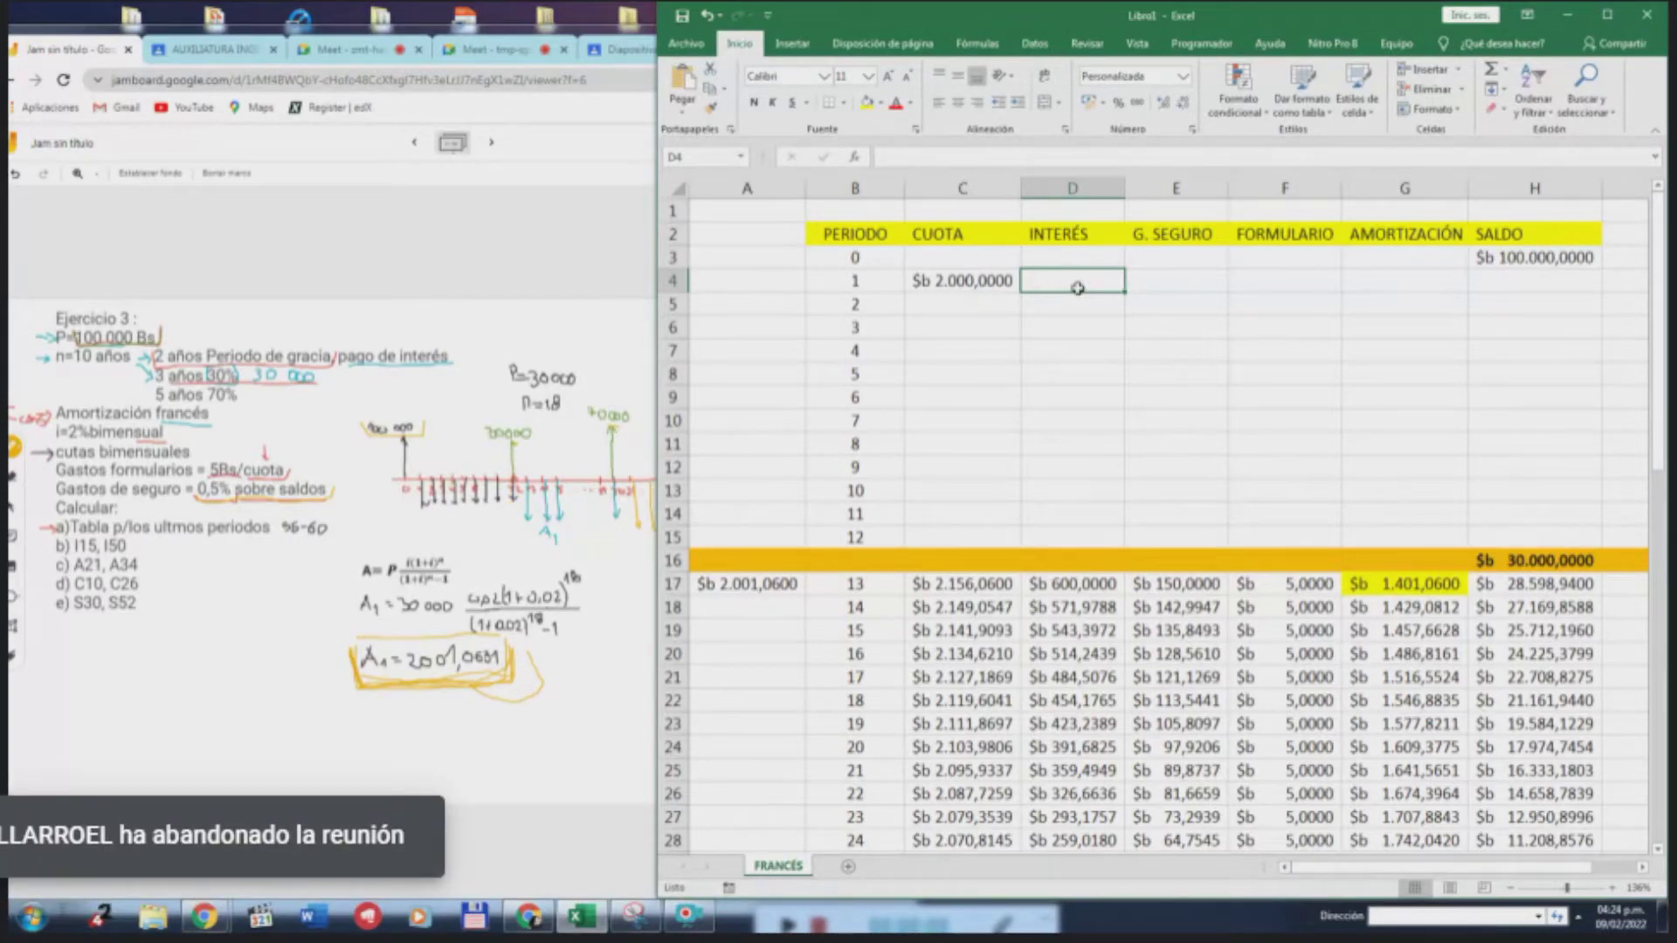
text(=)
click(1509, 273)
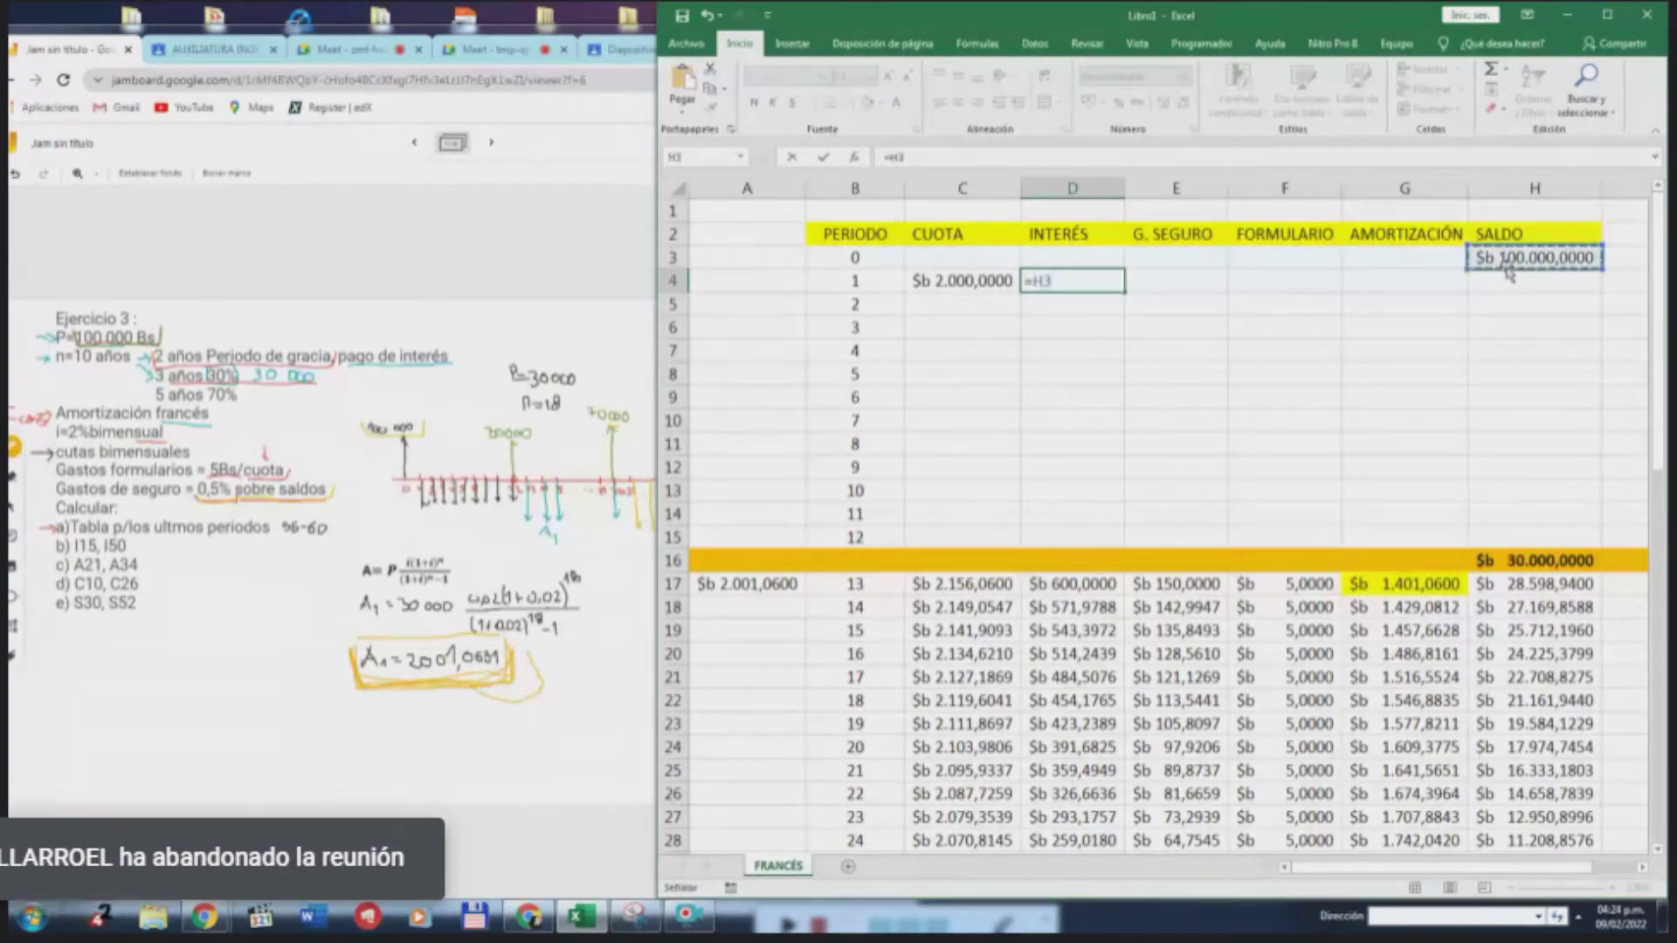
text(*)
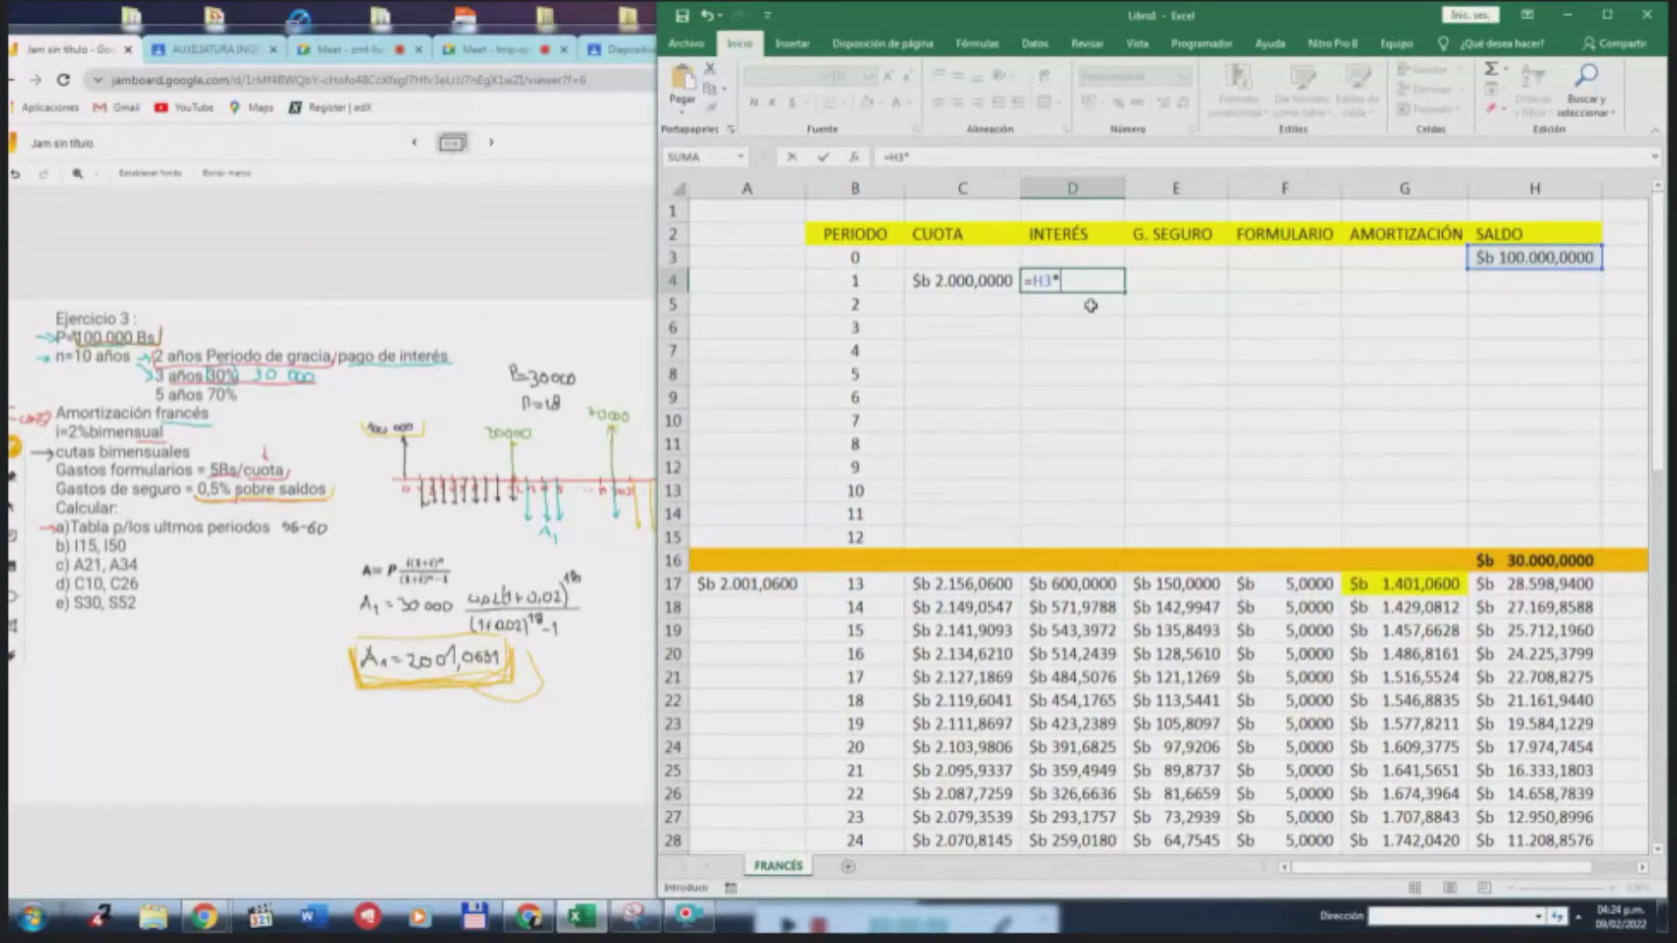
text(2%)
key(Return)
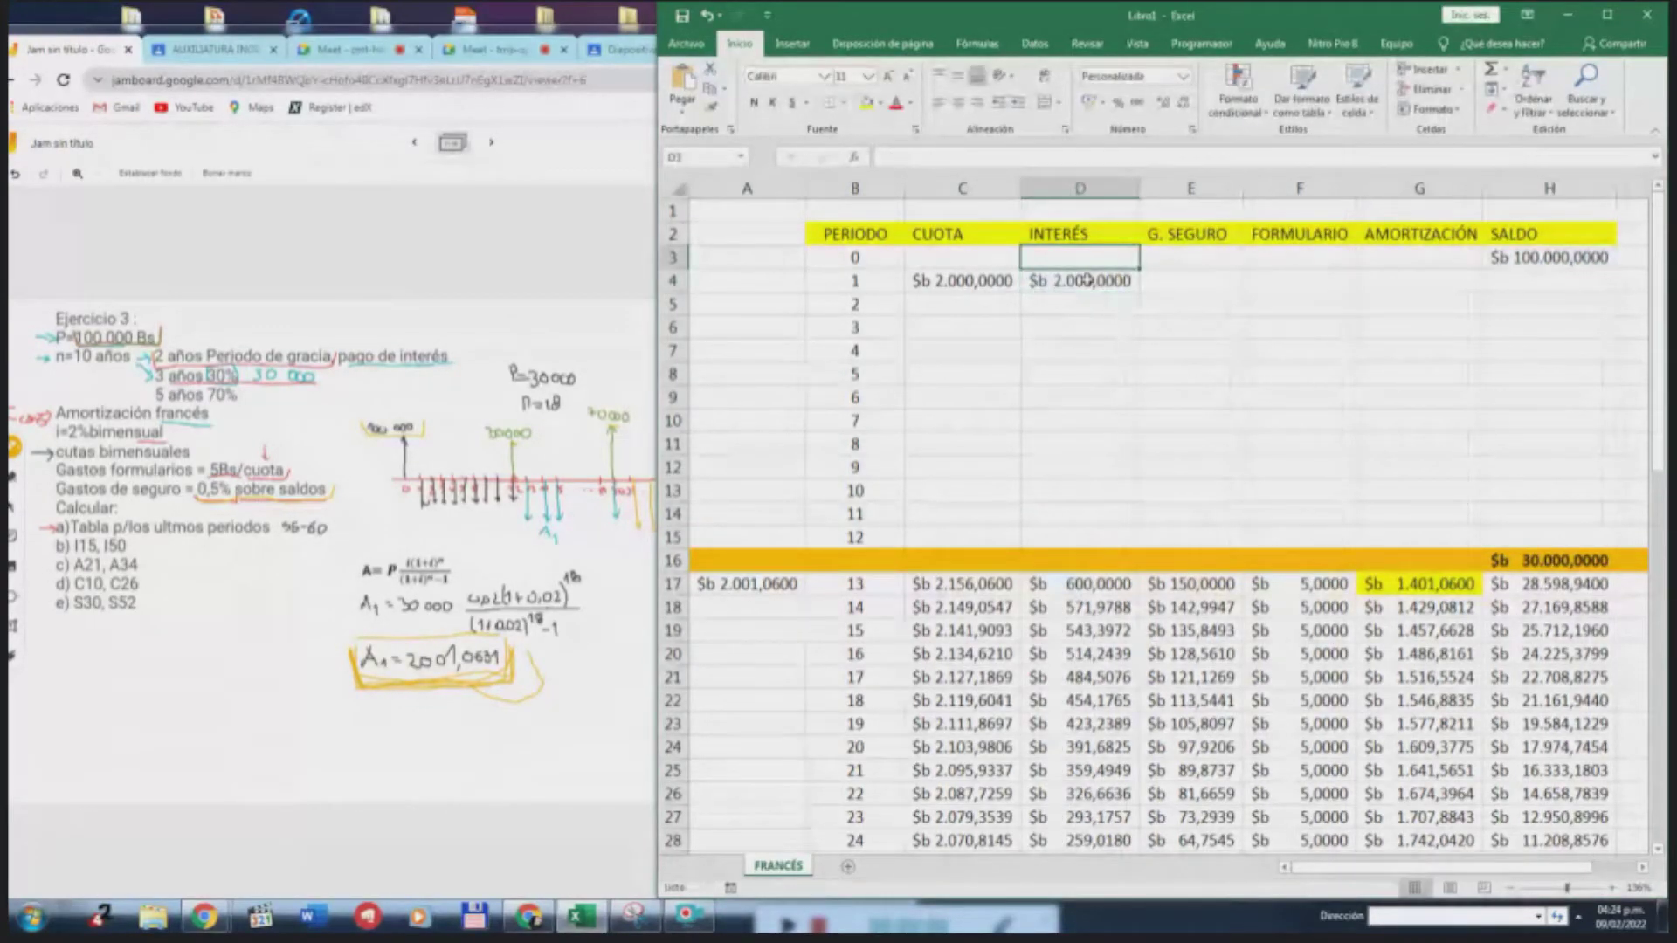
click(1096, 284)
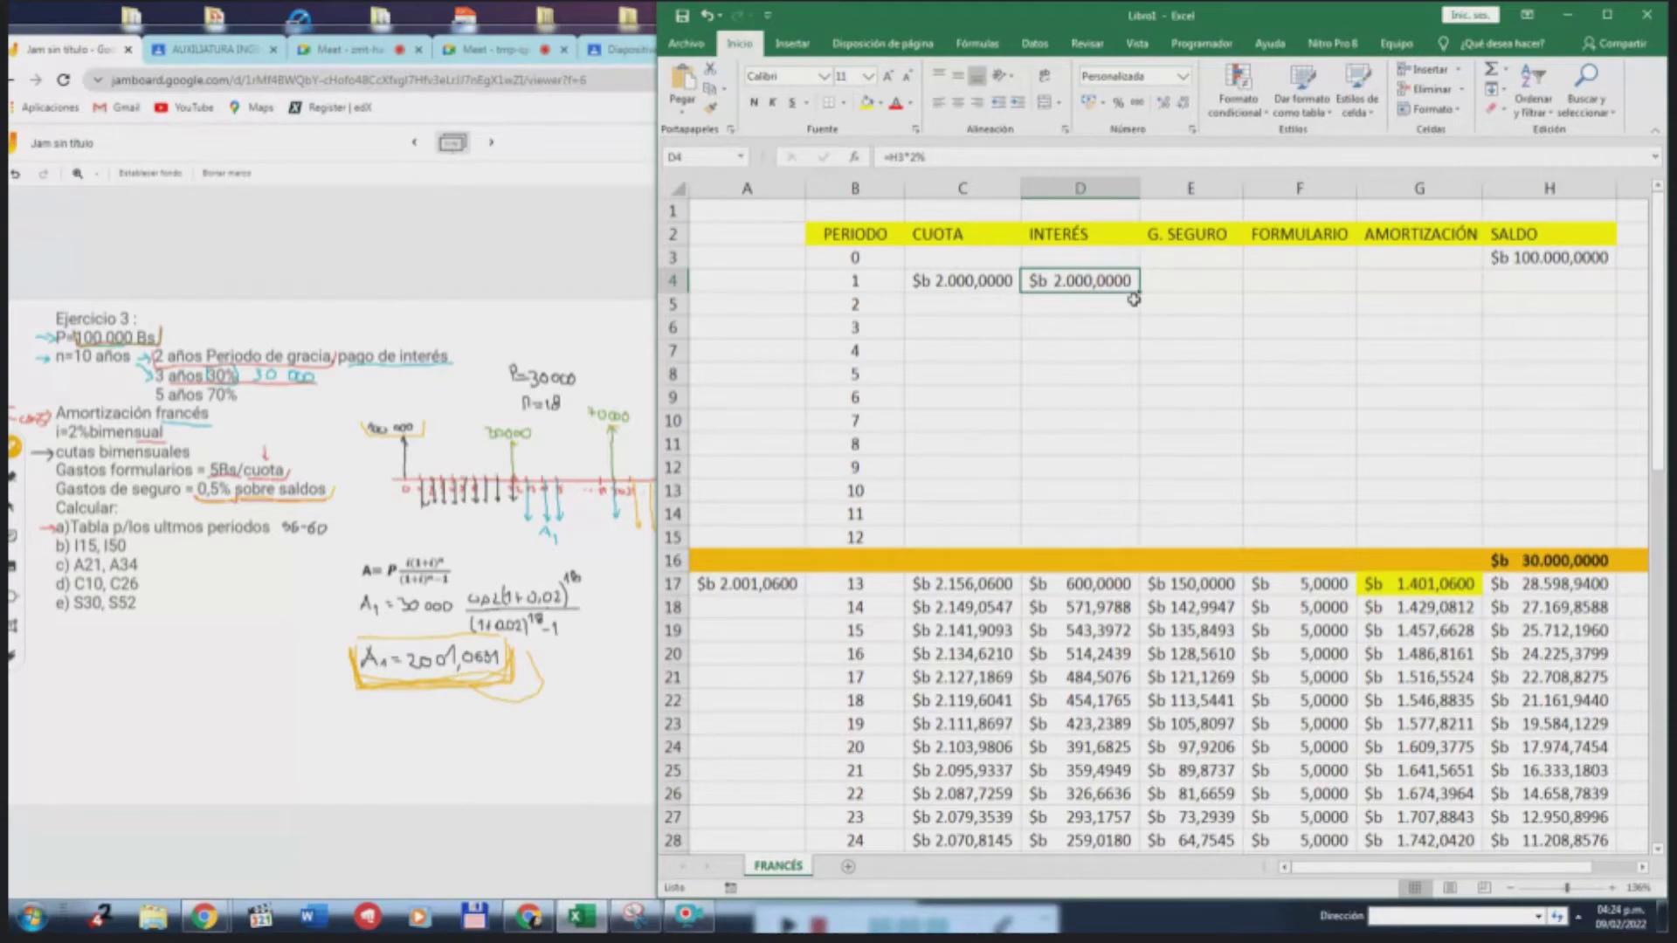
Calculate period 1's G. SEGURO in cell E4 with the formula =0,5%*H3
click(1173, 285)
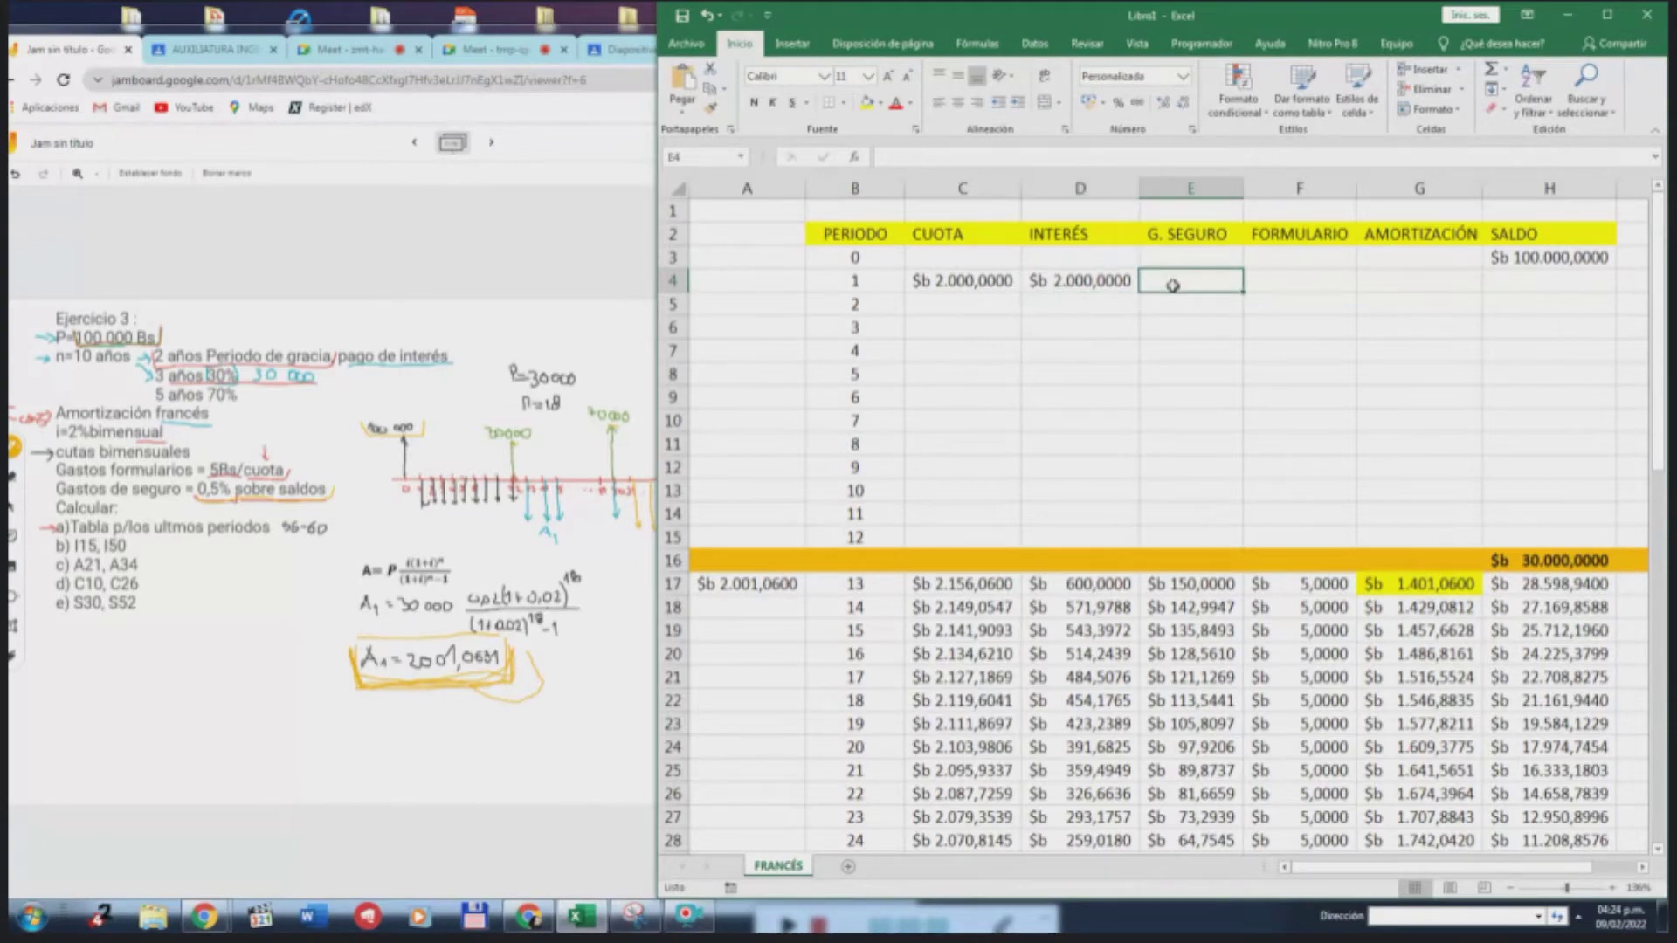
text(=)
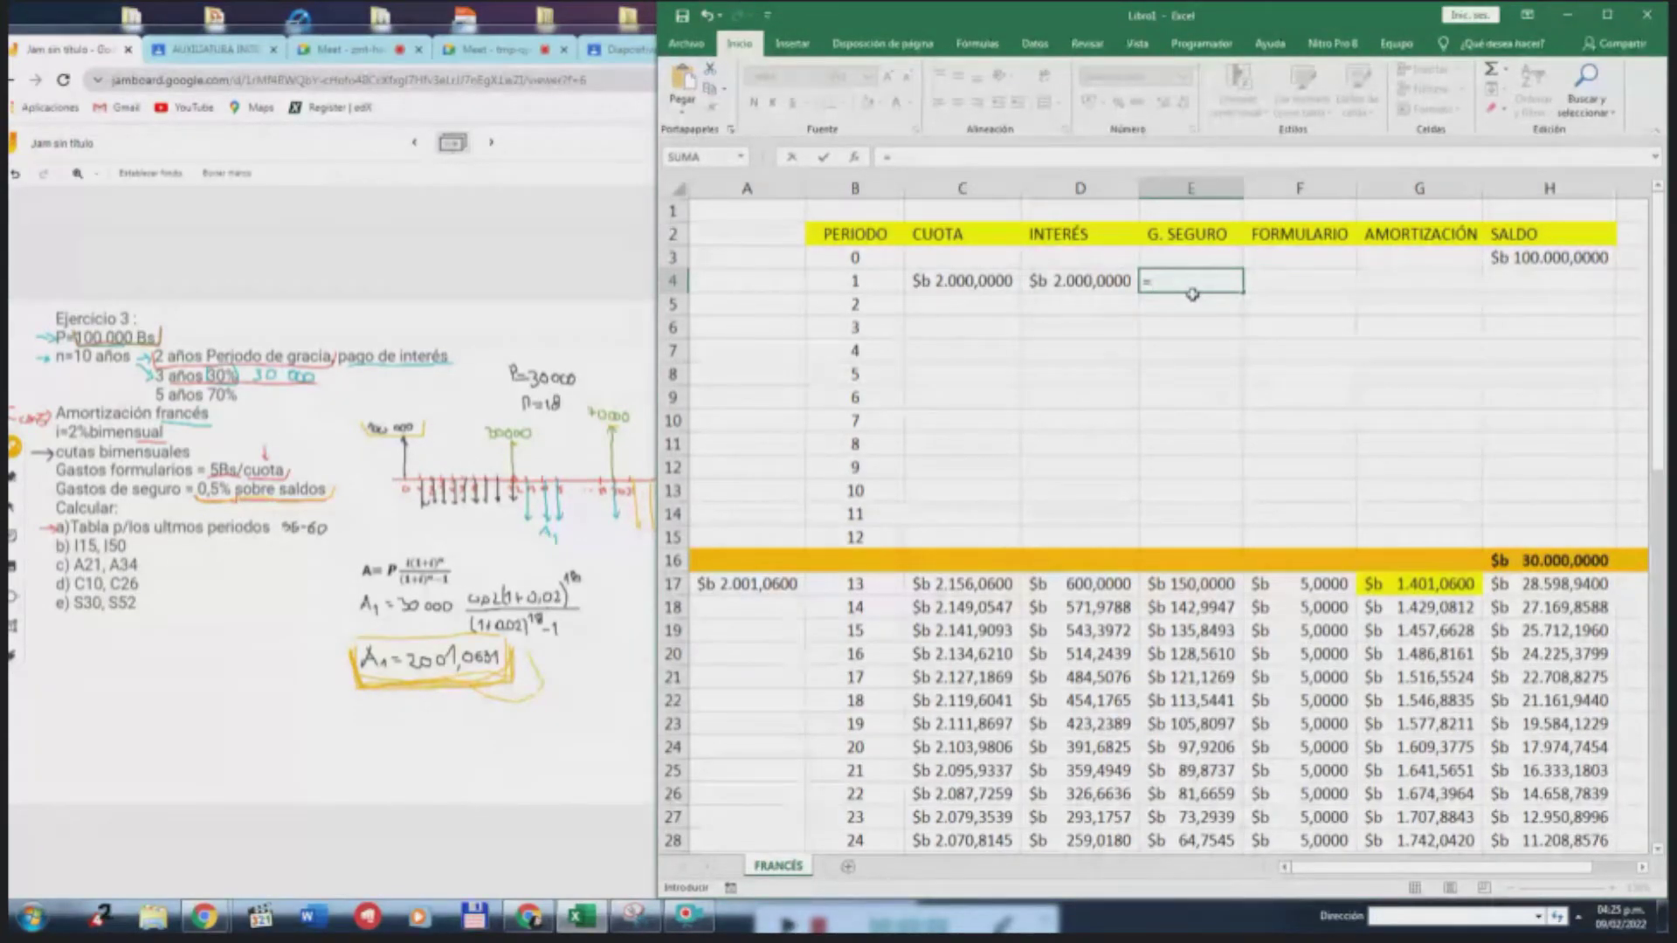
text(0,5%)
click(1577, 259)
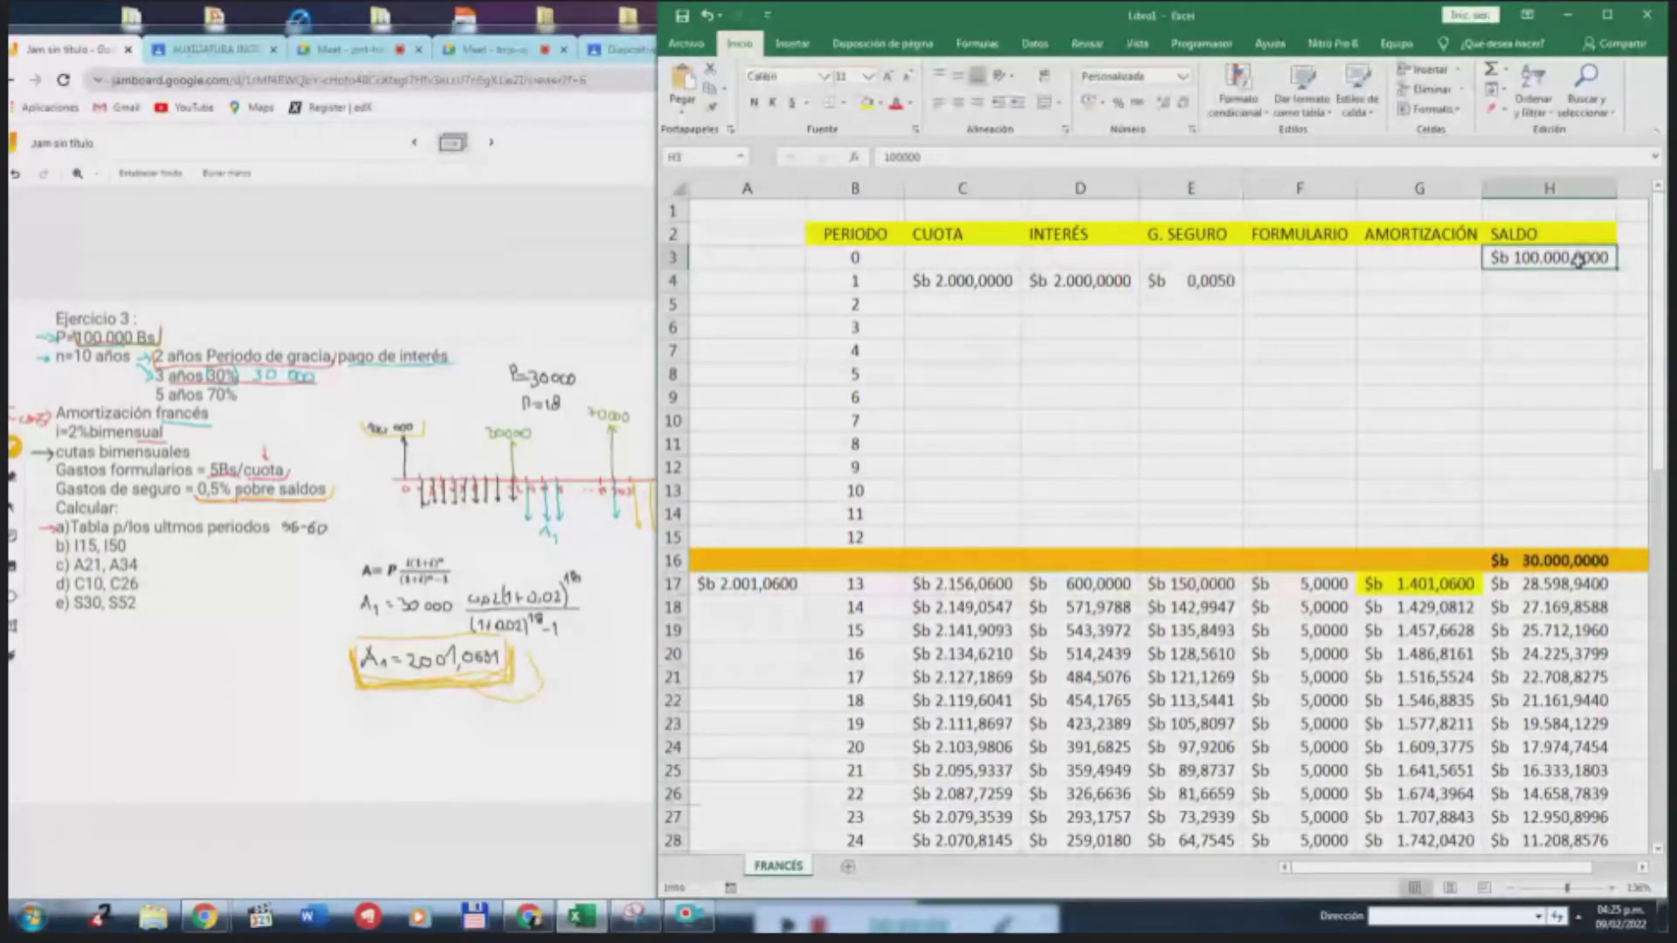
click(1190, 280)
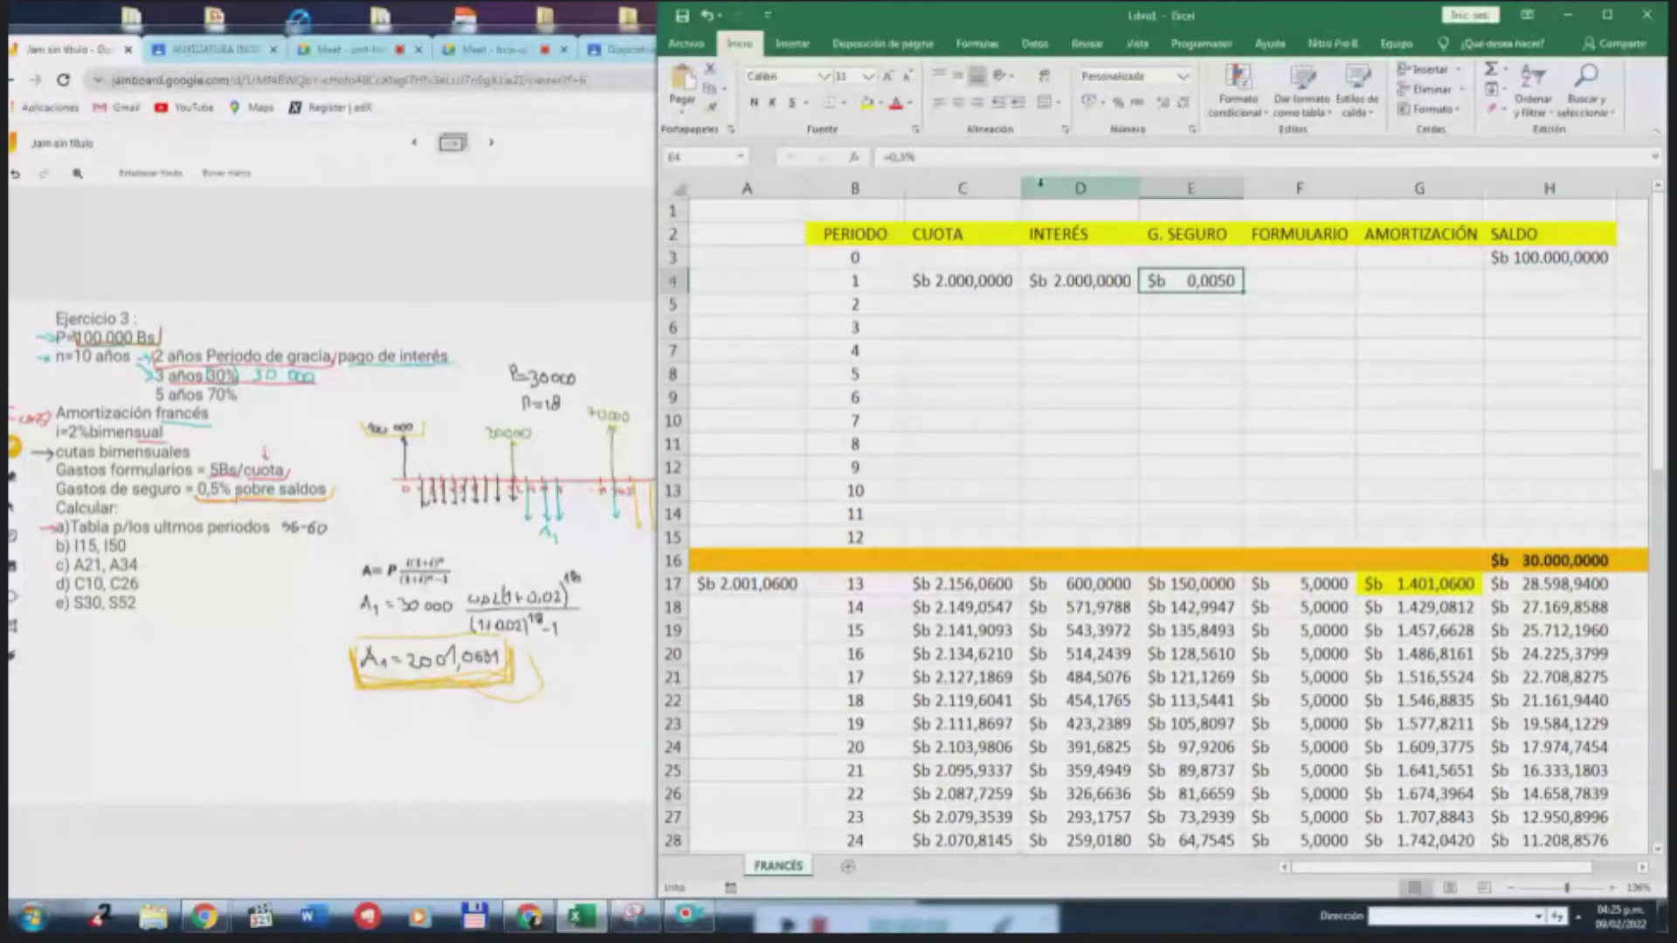
click(937, 161)
text(*)
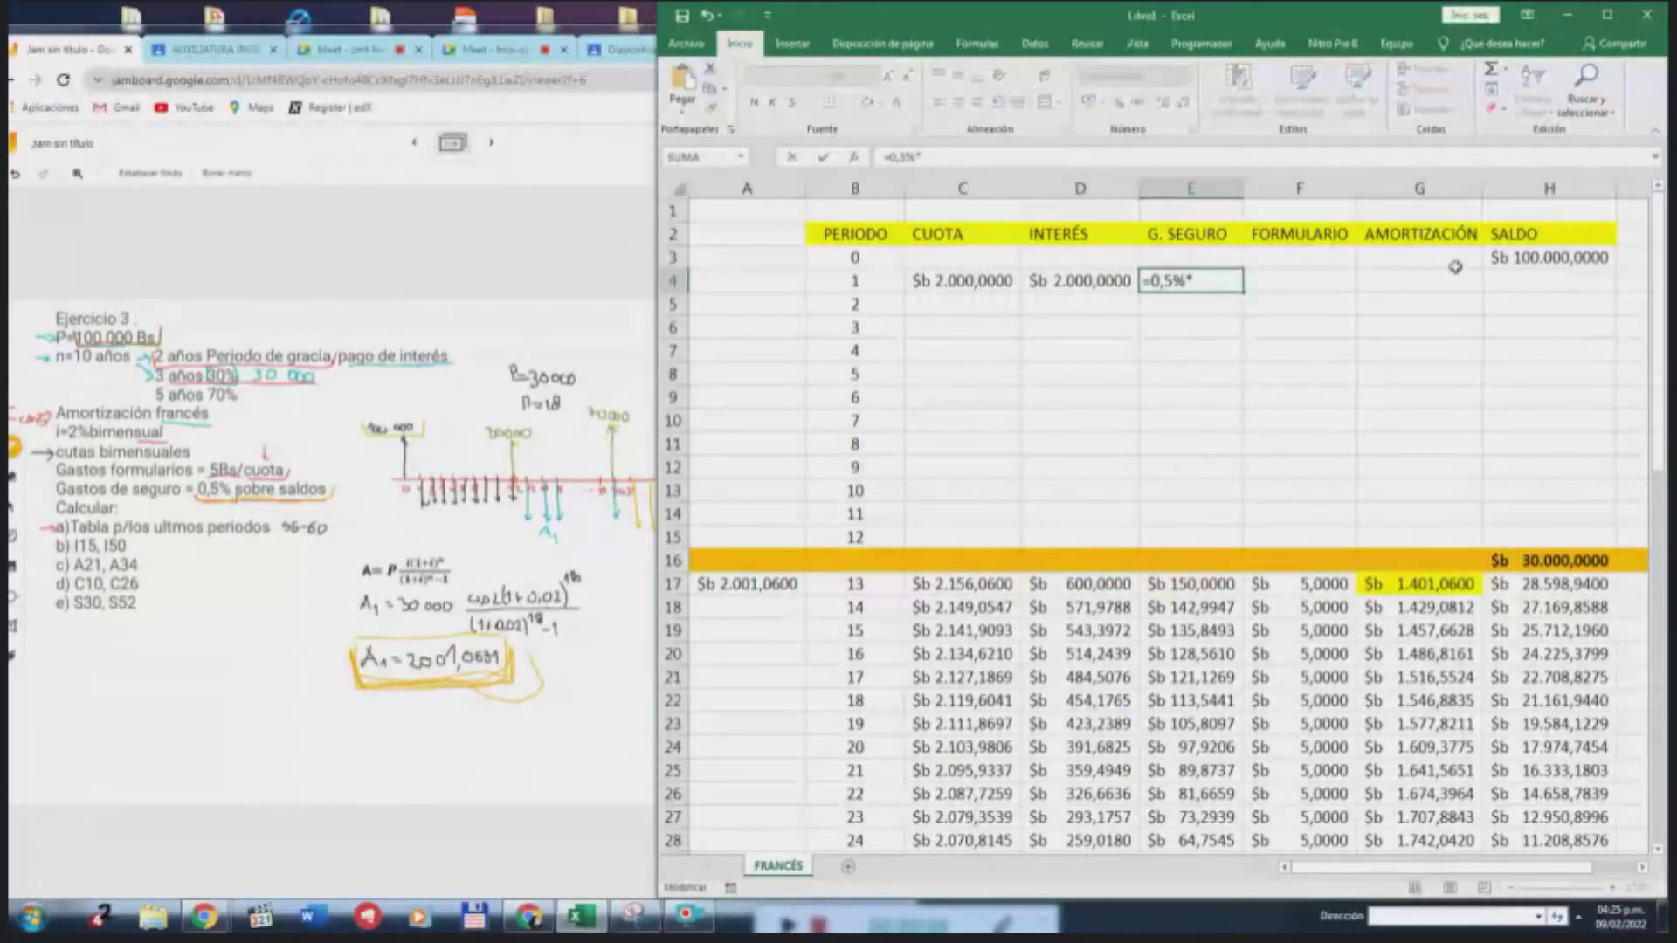
click(1514, 259)
key(Return)
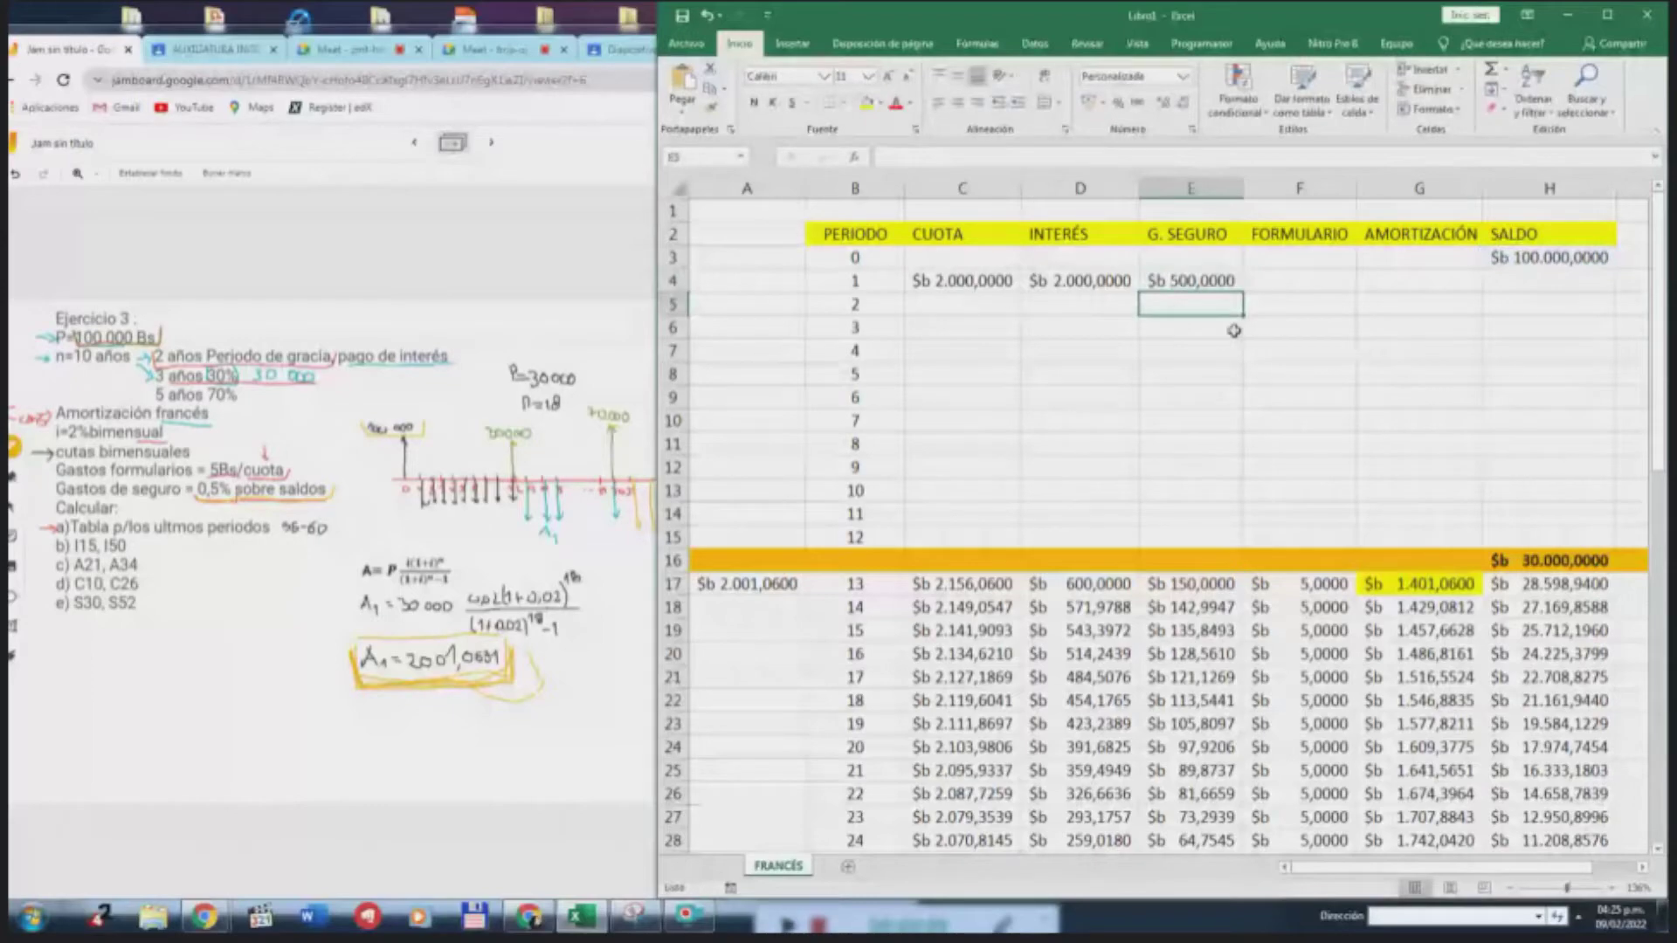
Enter 5 as period 1's FORMULARIO cost in cell F4
click(1282, 274)
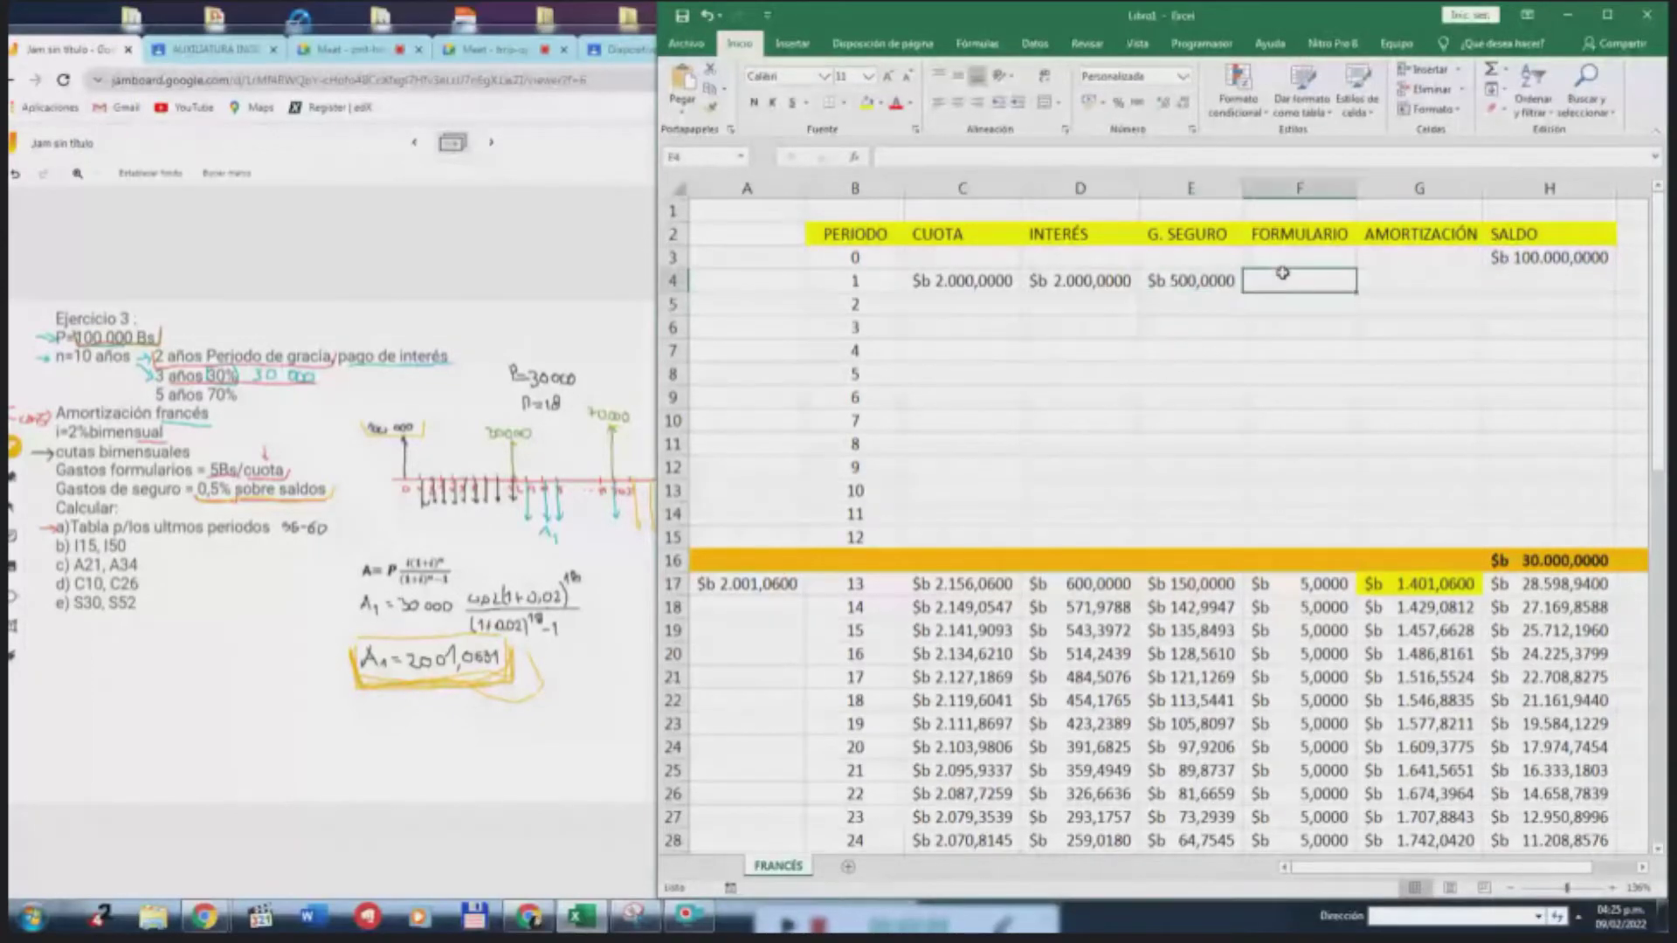
text(5)
key(Return)
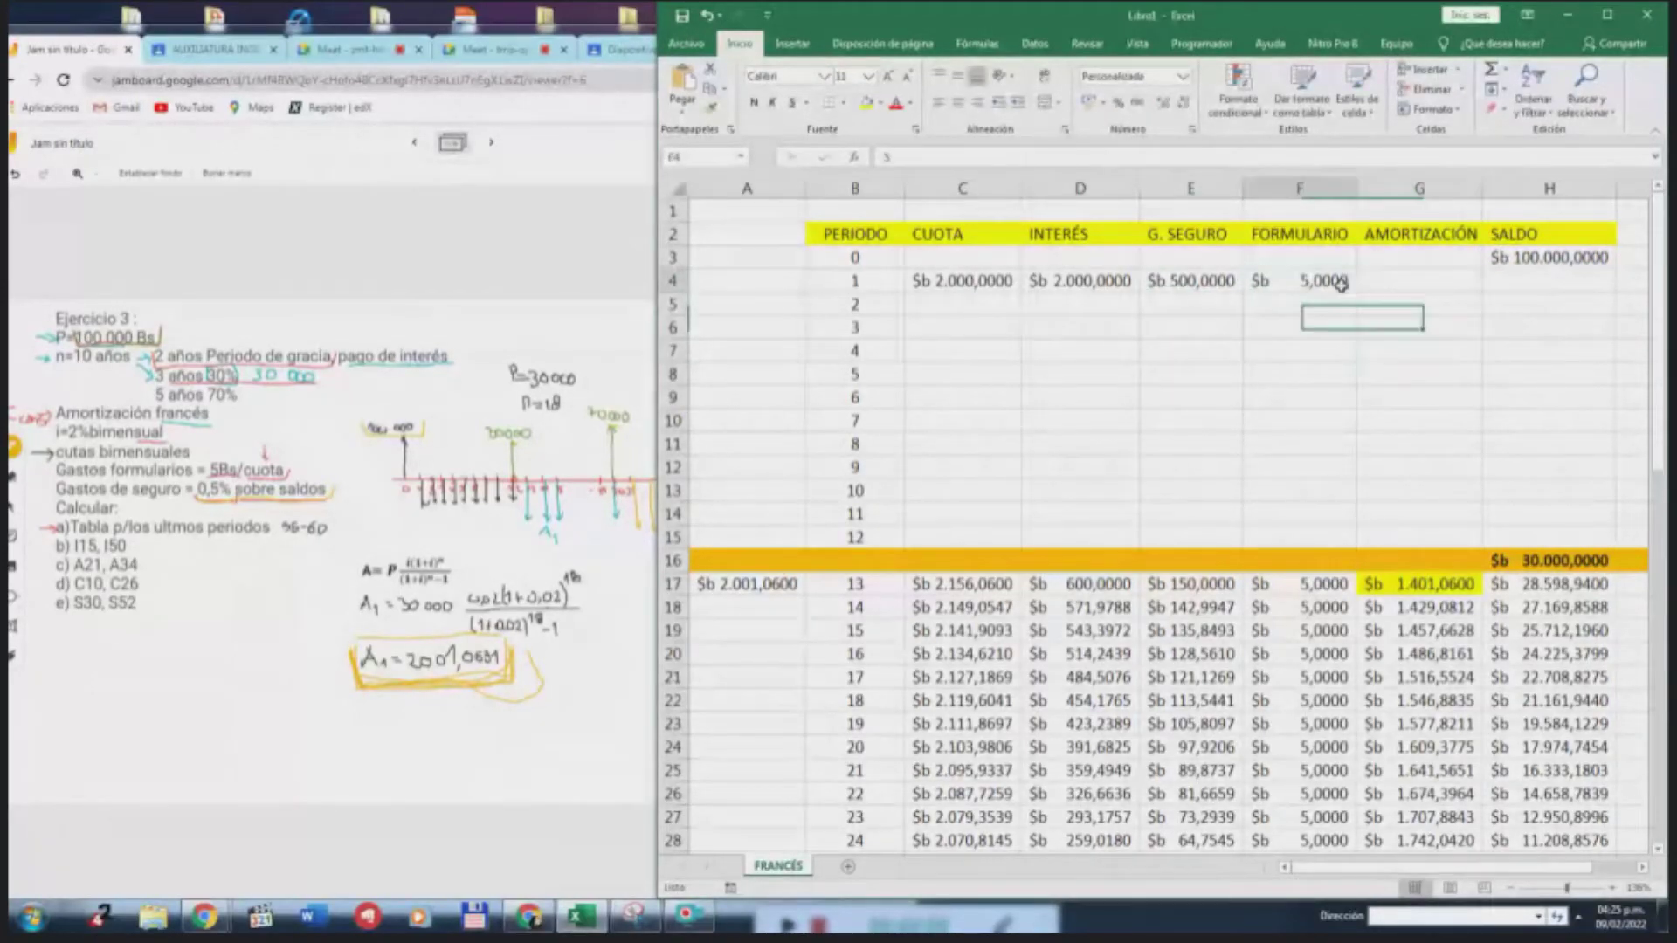
Try filling the FORMULARIO cost from F4 down through row 16, and undo that fill
click(1352, 290)
drag(1357, 292, 1364, 572)
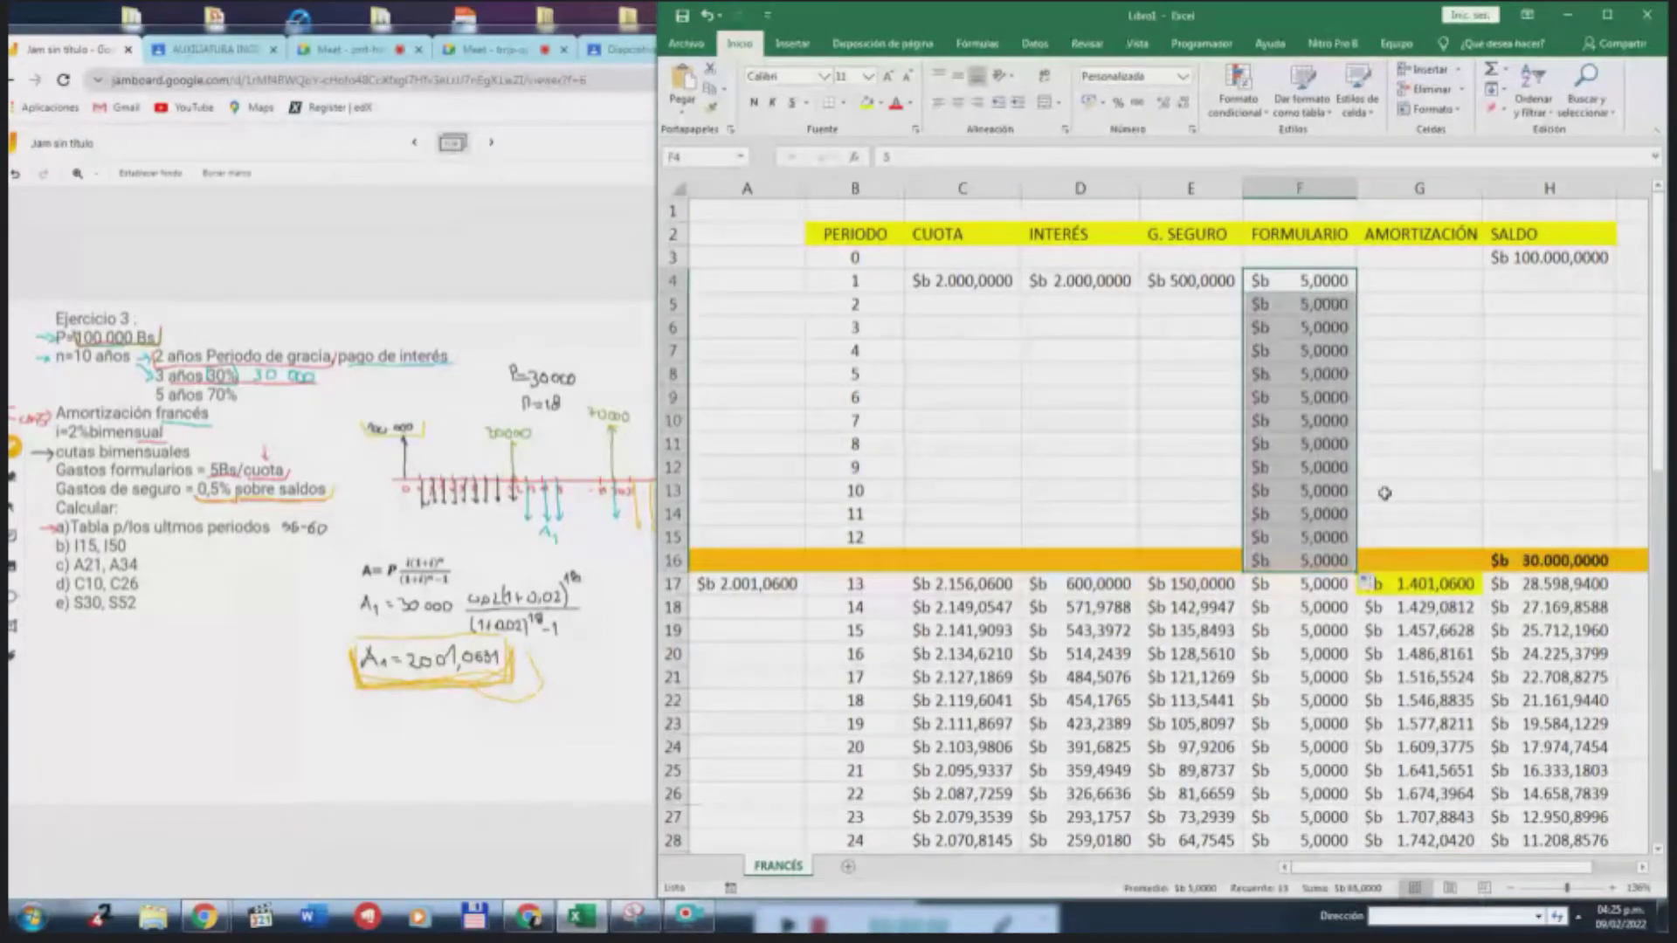
key(ctrl+z)
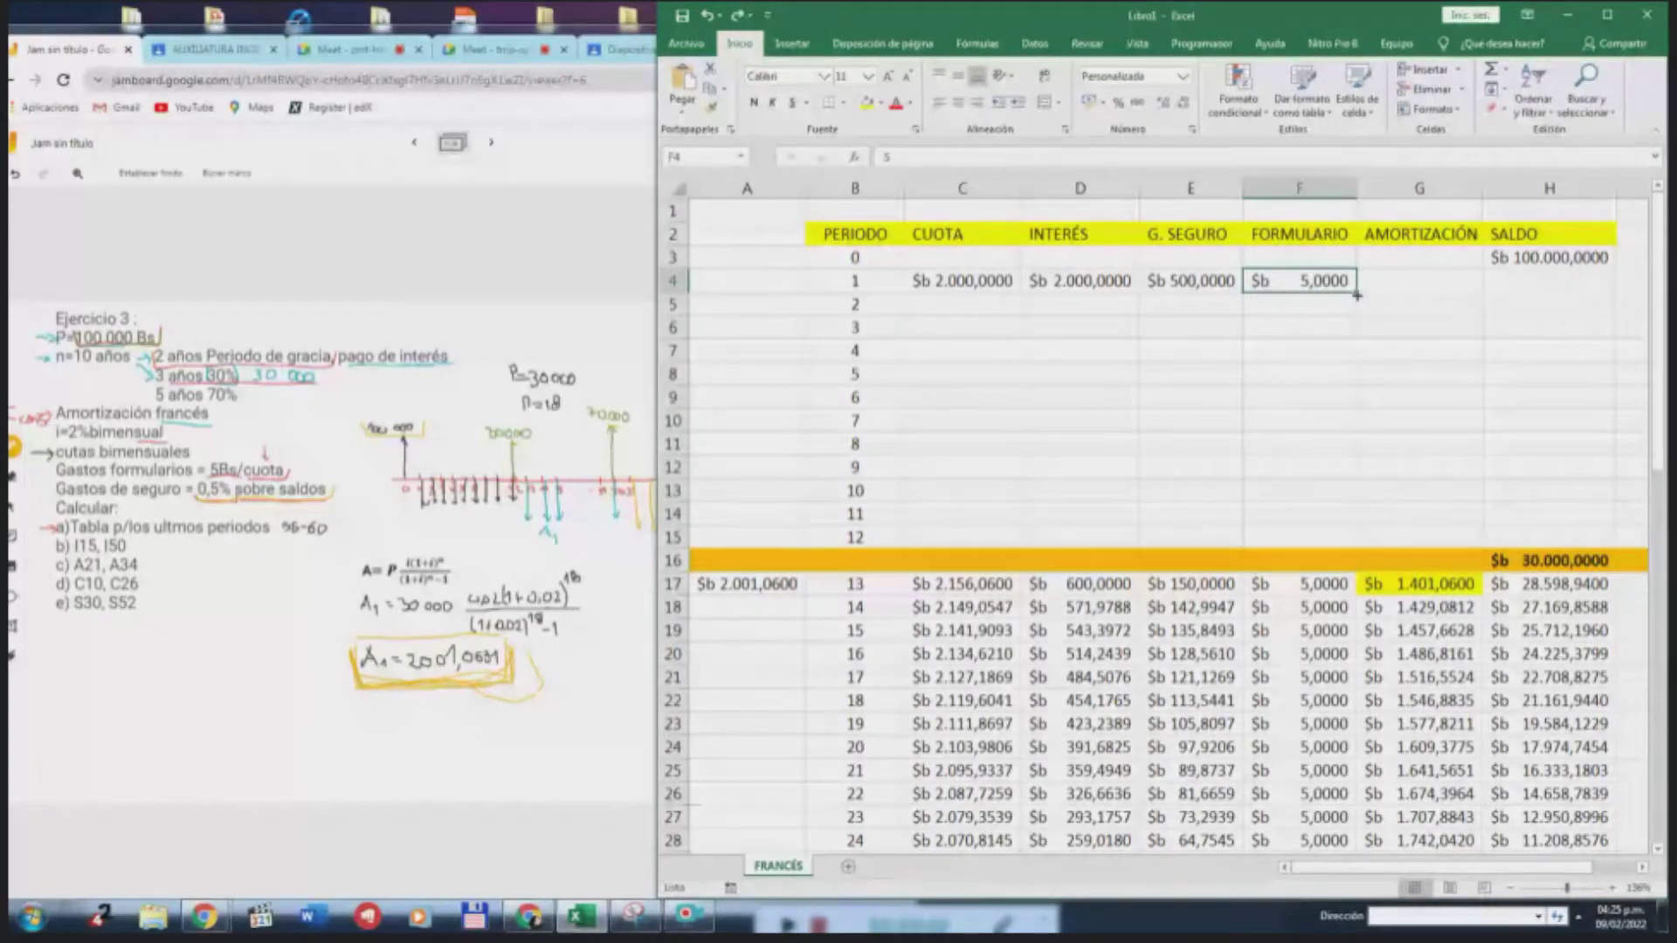
Fill the 5 Bs FORMULARIO cost from F4 down through F15, covering periods 1 to 12
drag(1356, 293, 1339, 543)
click(1410, 371)
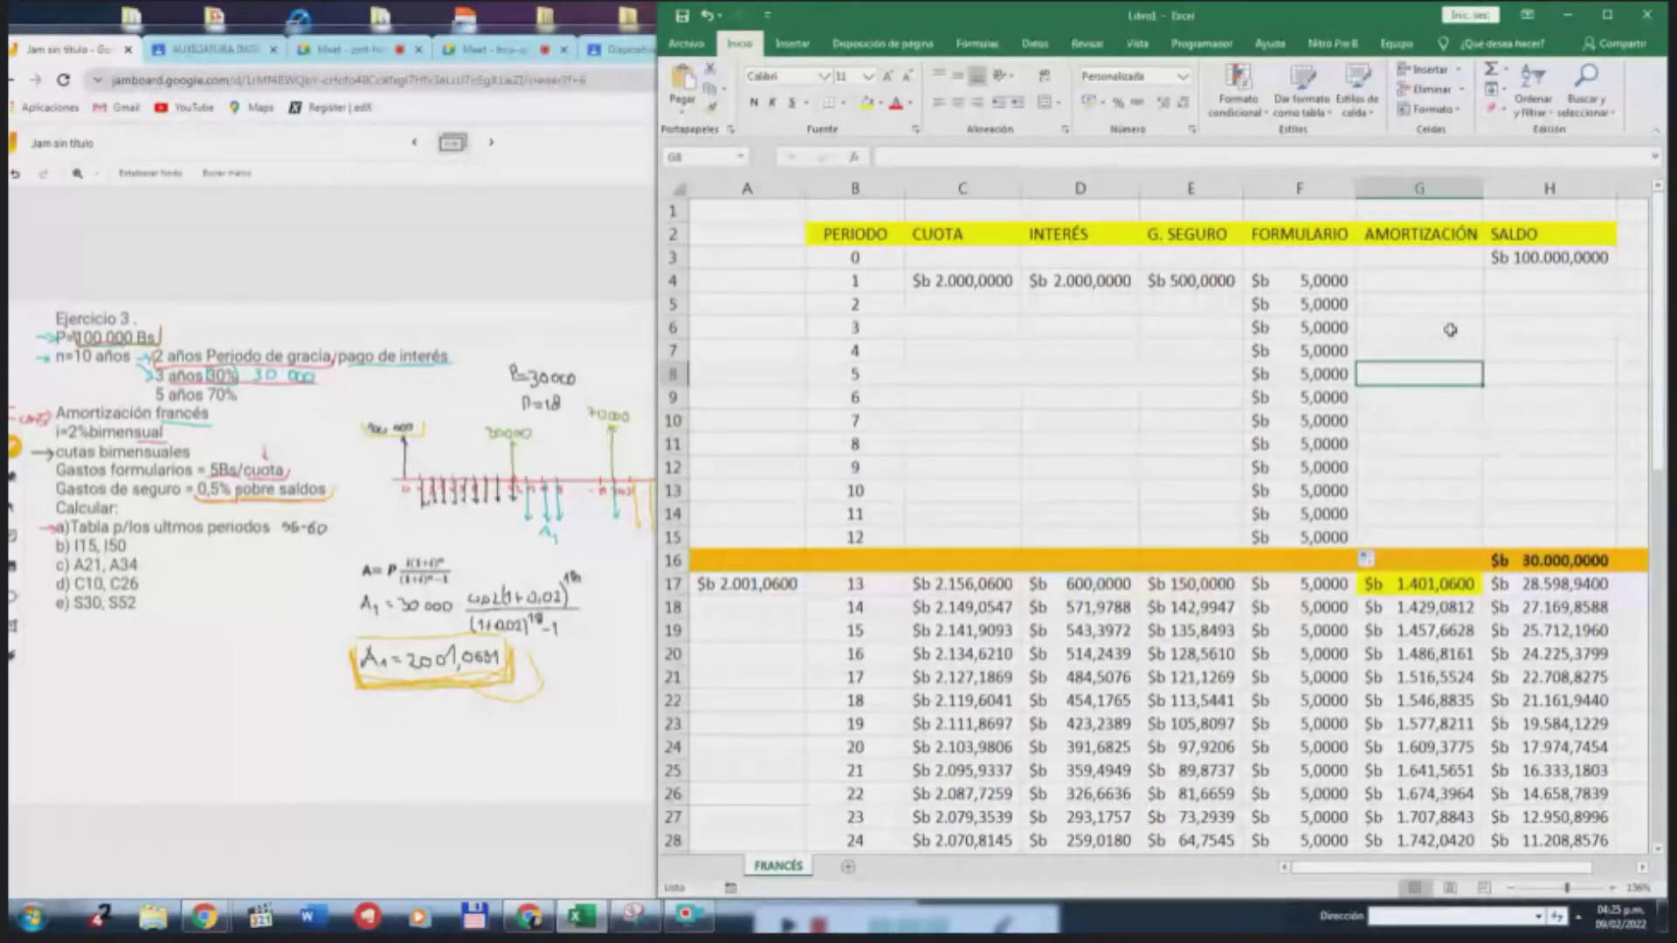
Replace period 1's CUOTA formula in cell C4 with =D4+E4+F4
click(975, 278)
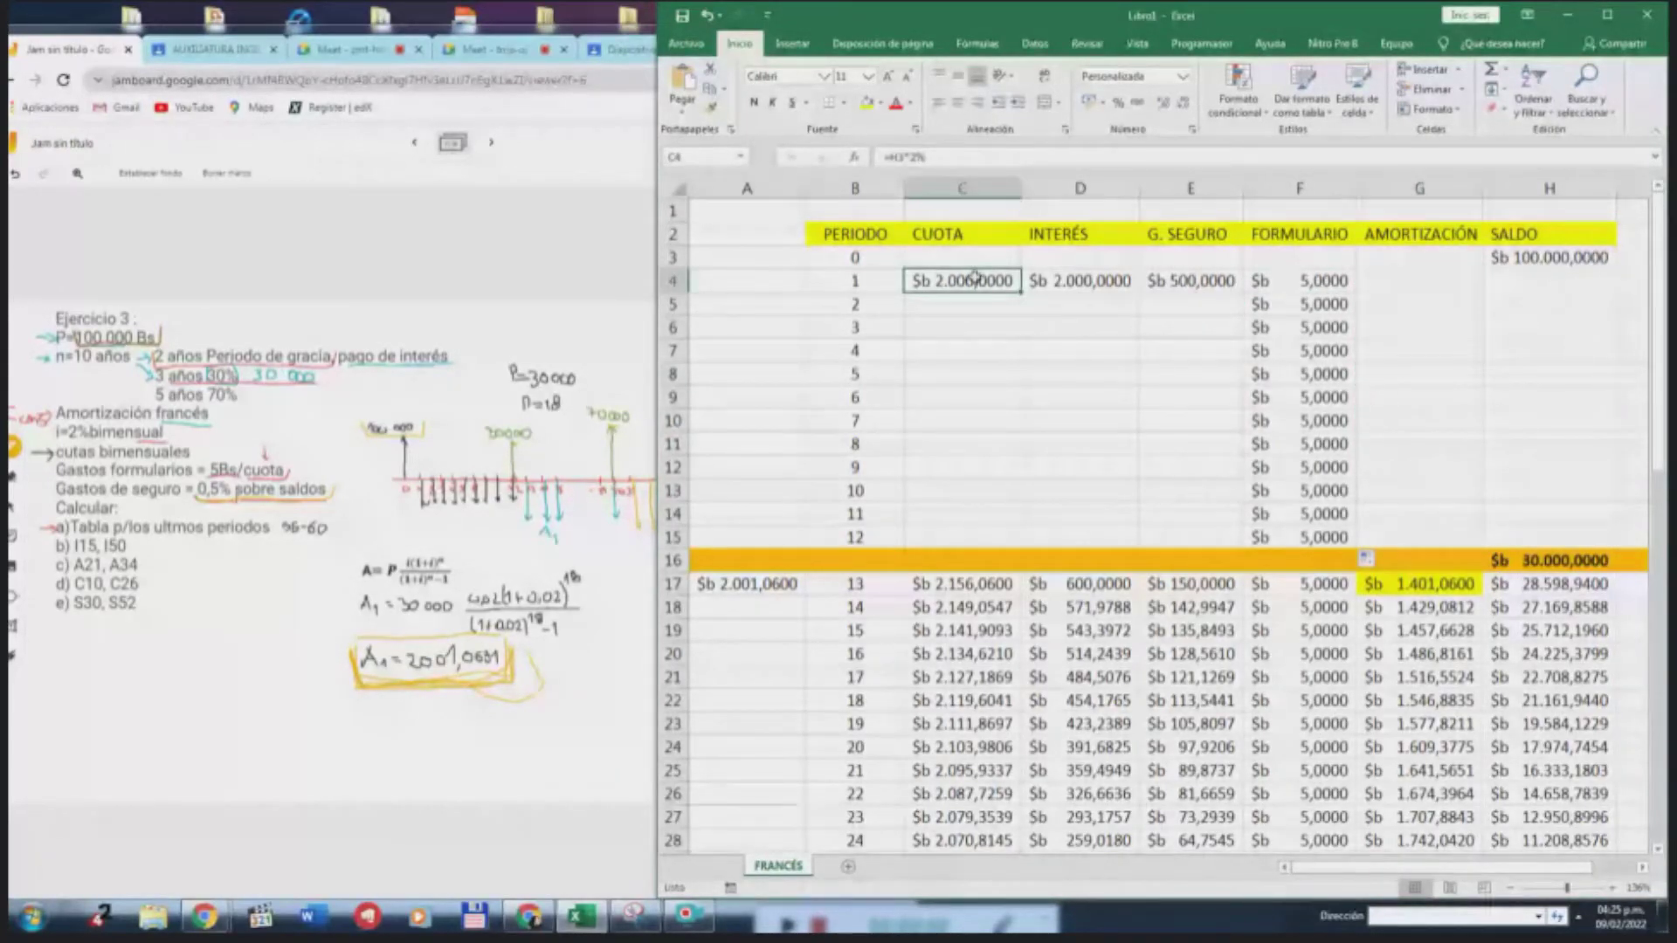
click(1065, 288)
click(967, 288)
click(937, 157)
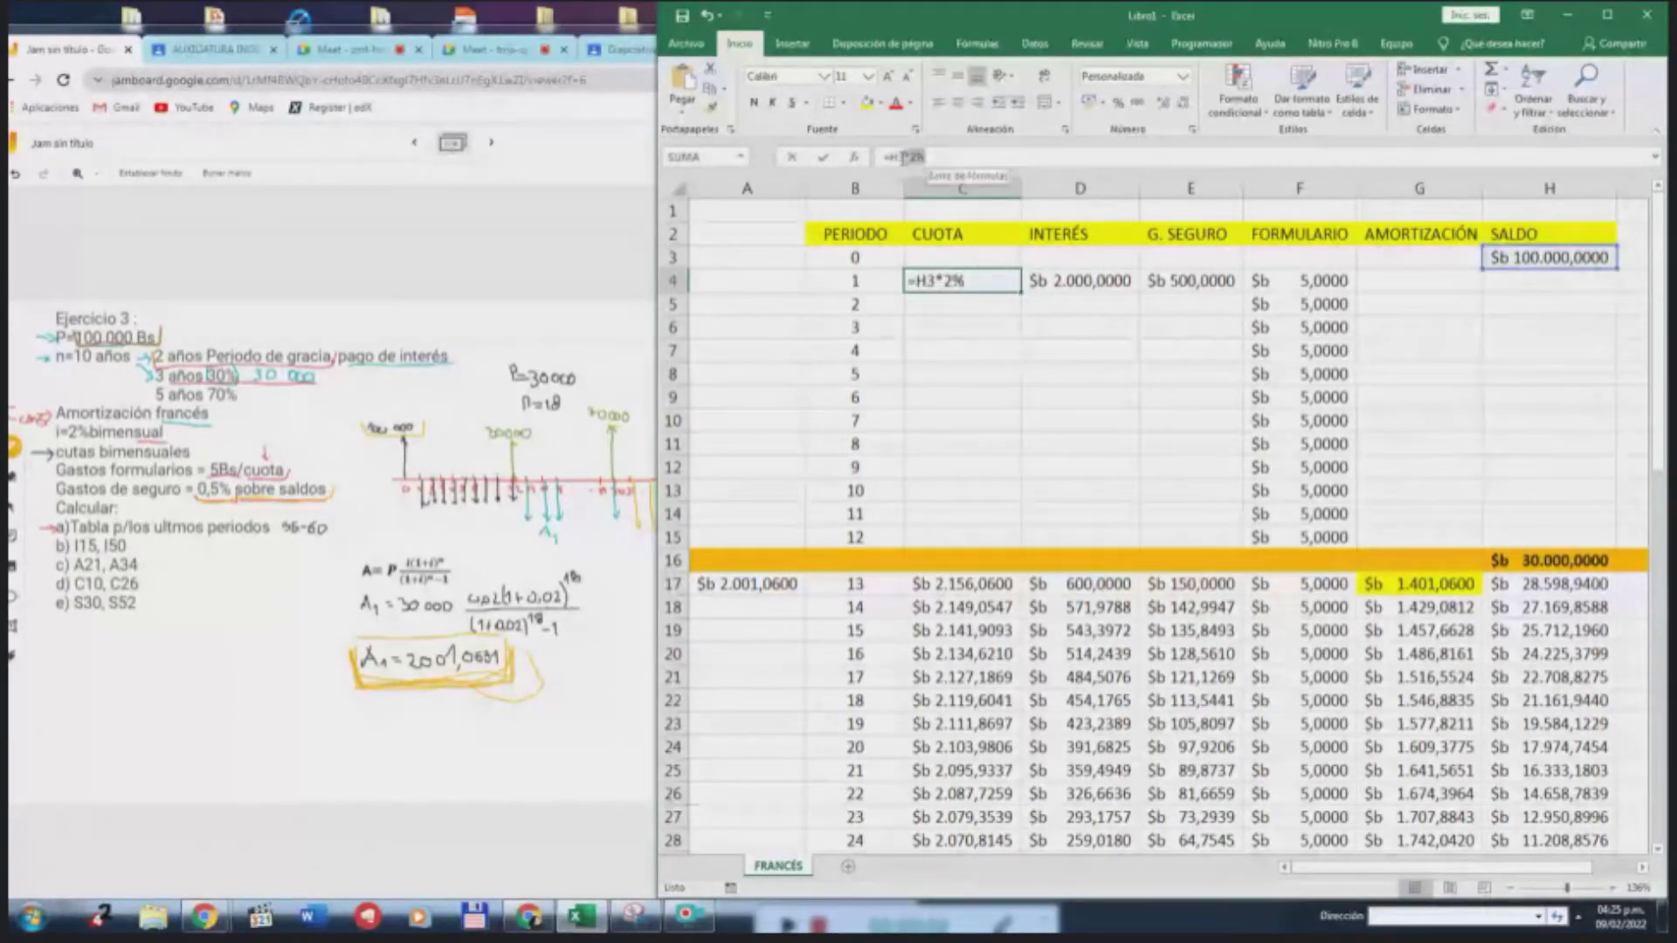
key(BackSpace)
key(BackSpace)
key(BackSpace)
key(BackSpace)
key(BackSpace)
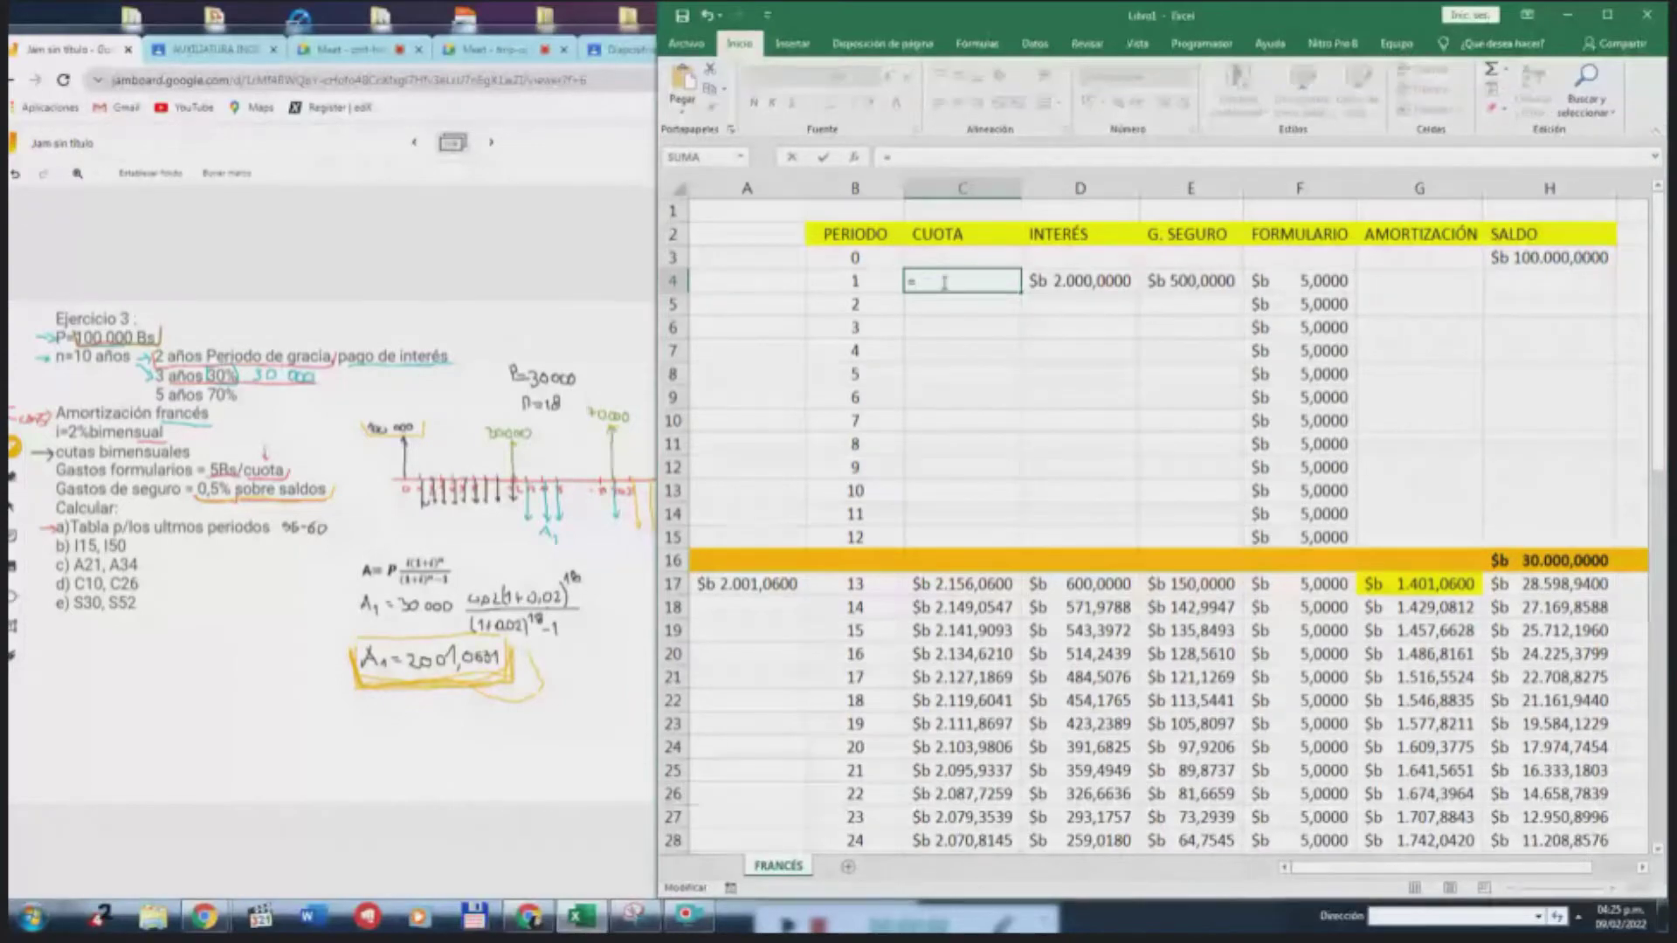
click(1099, 282)
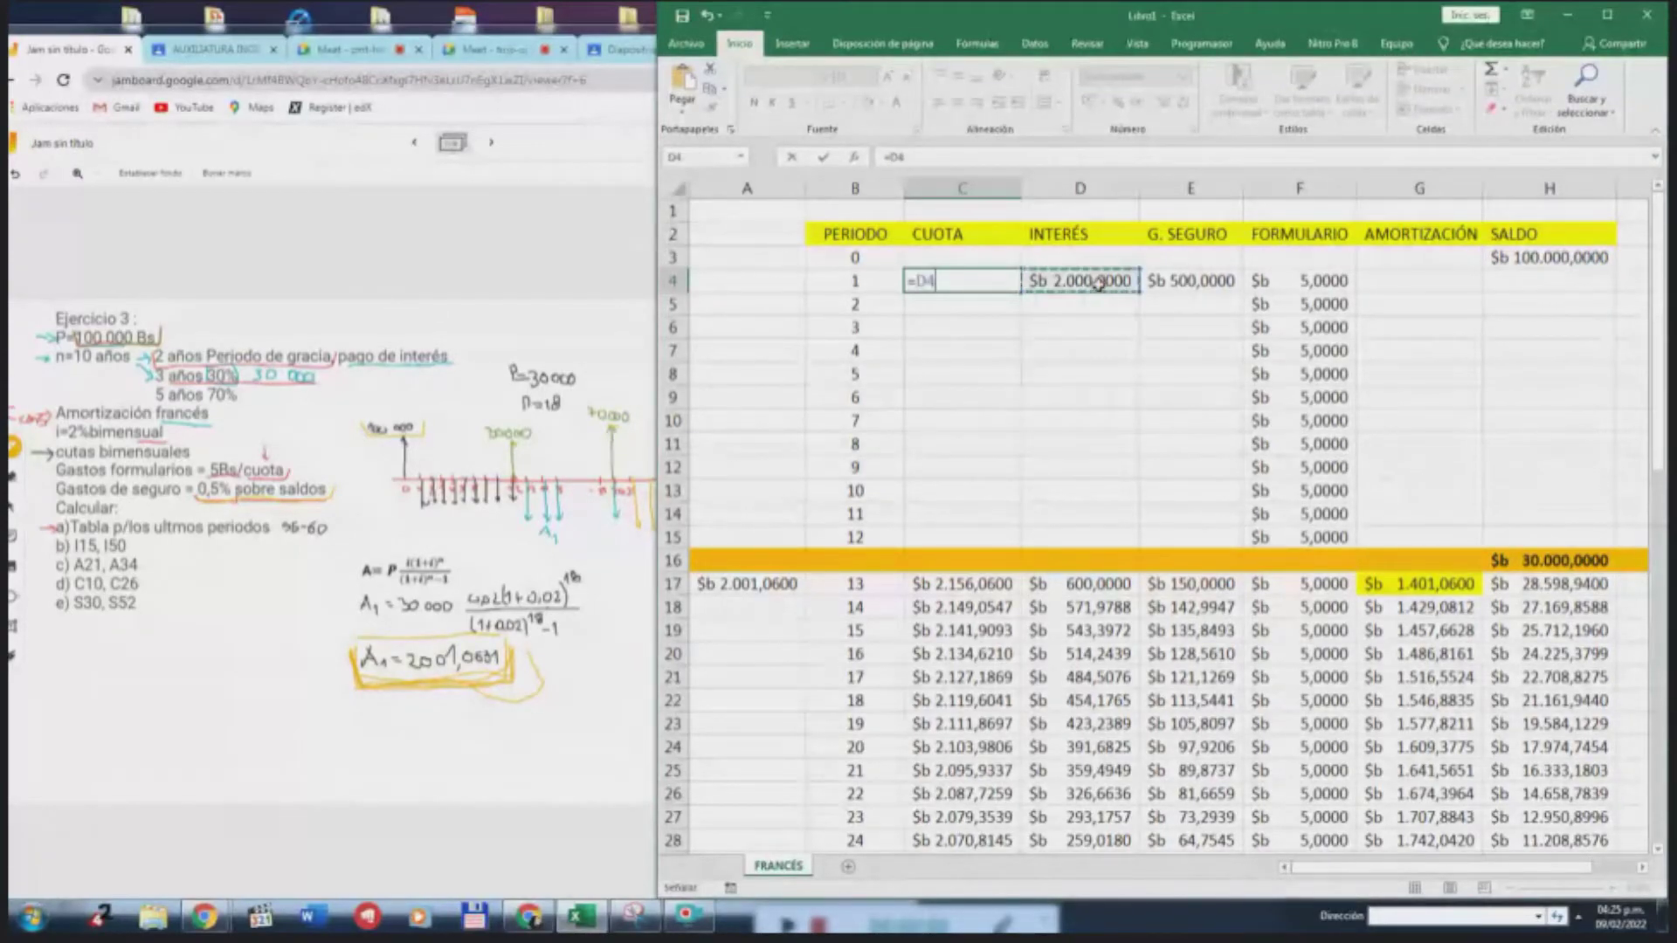
text(+)
click(1188, 280)
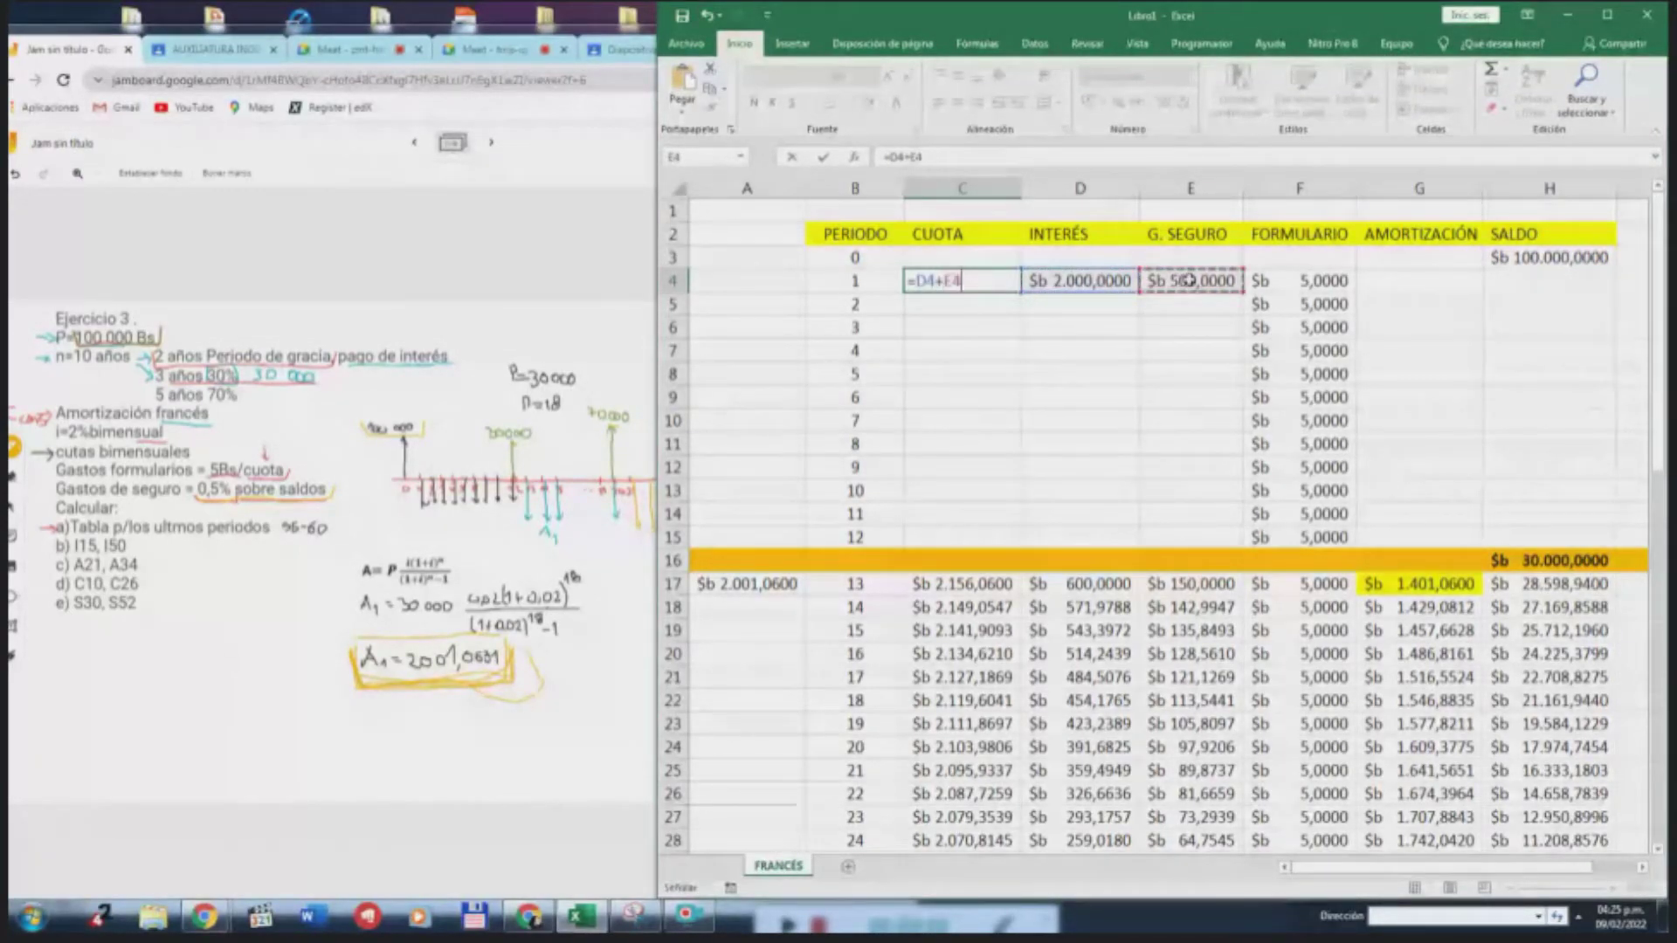
text(+)
click(1299, 281)
text(+)
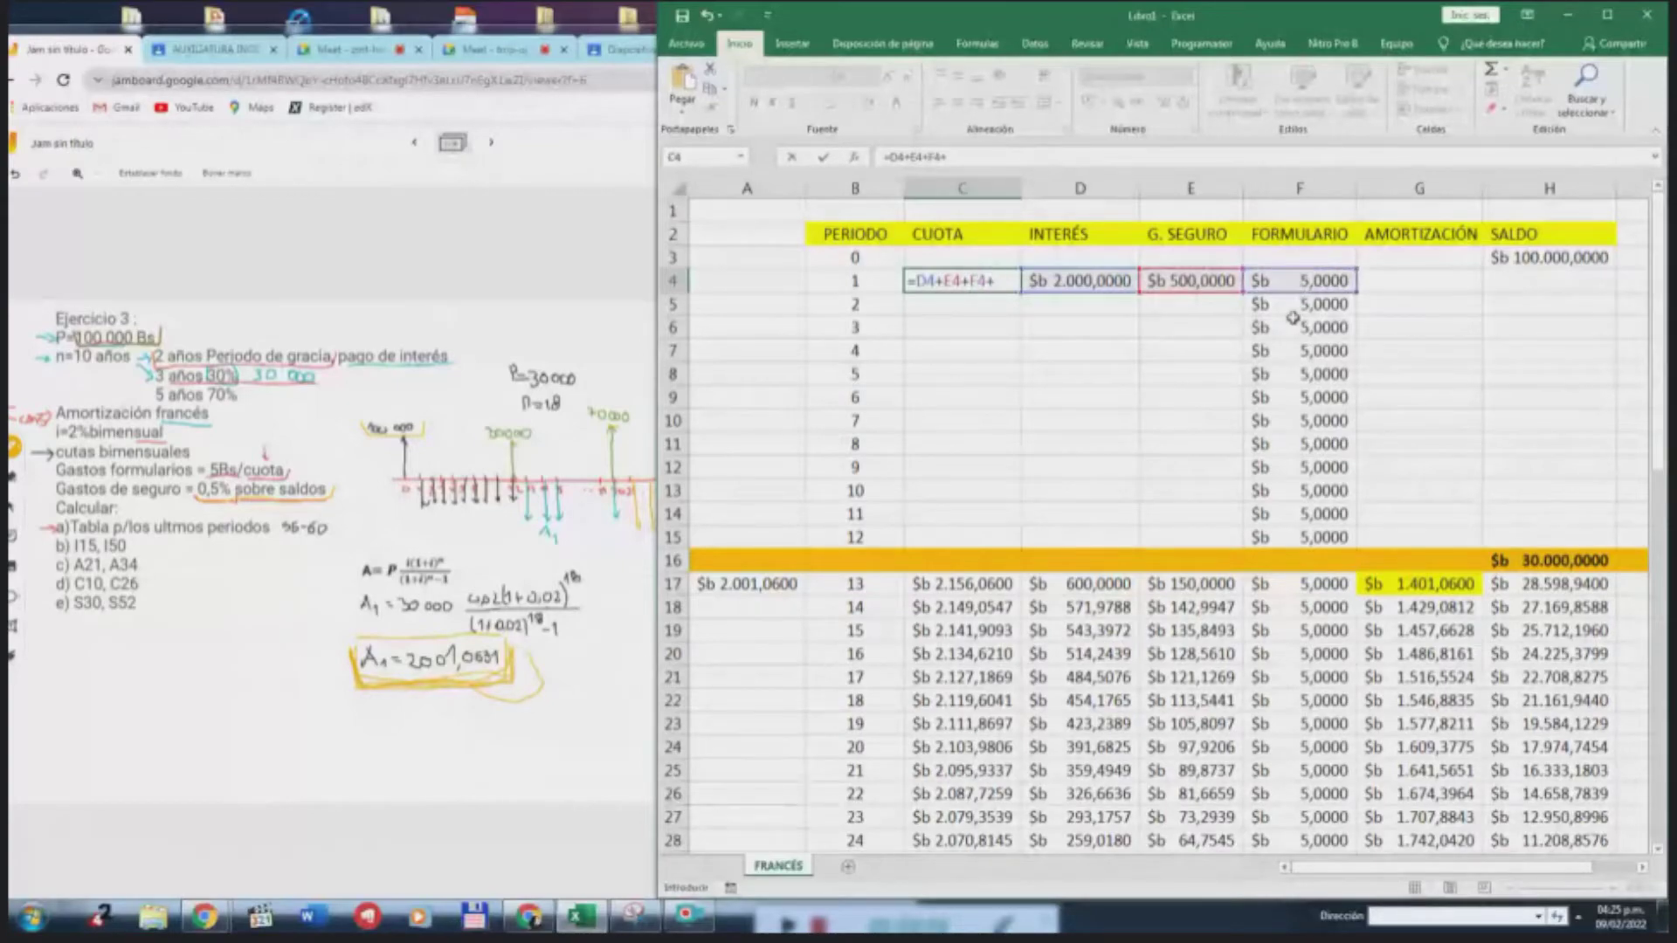
key(BackSpace)
key(Return)
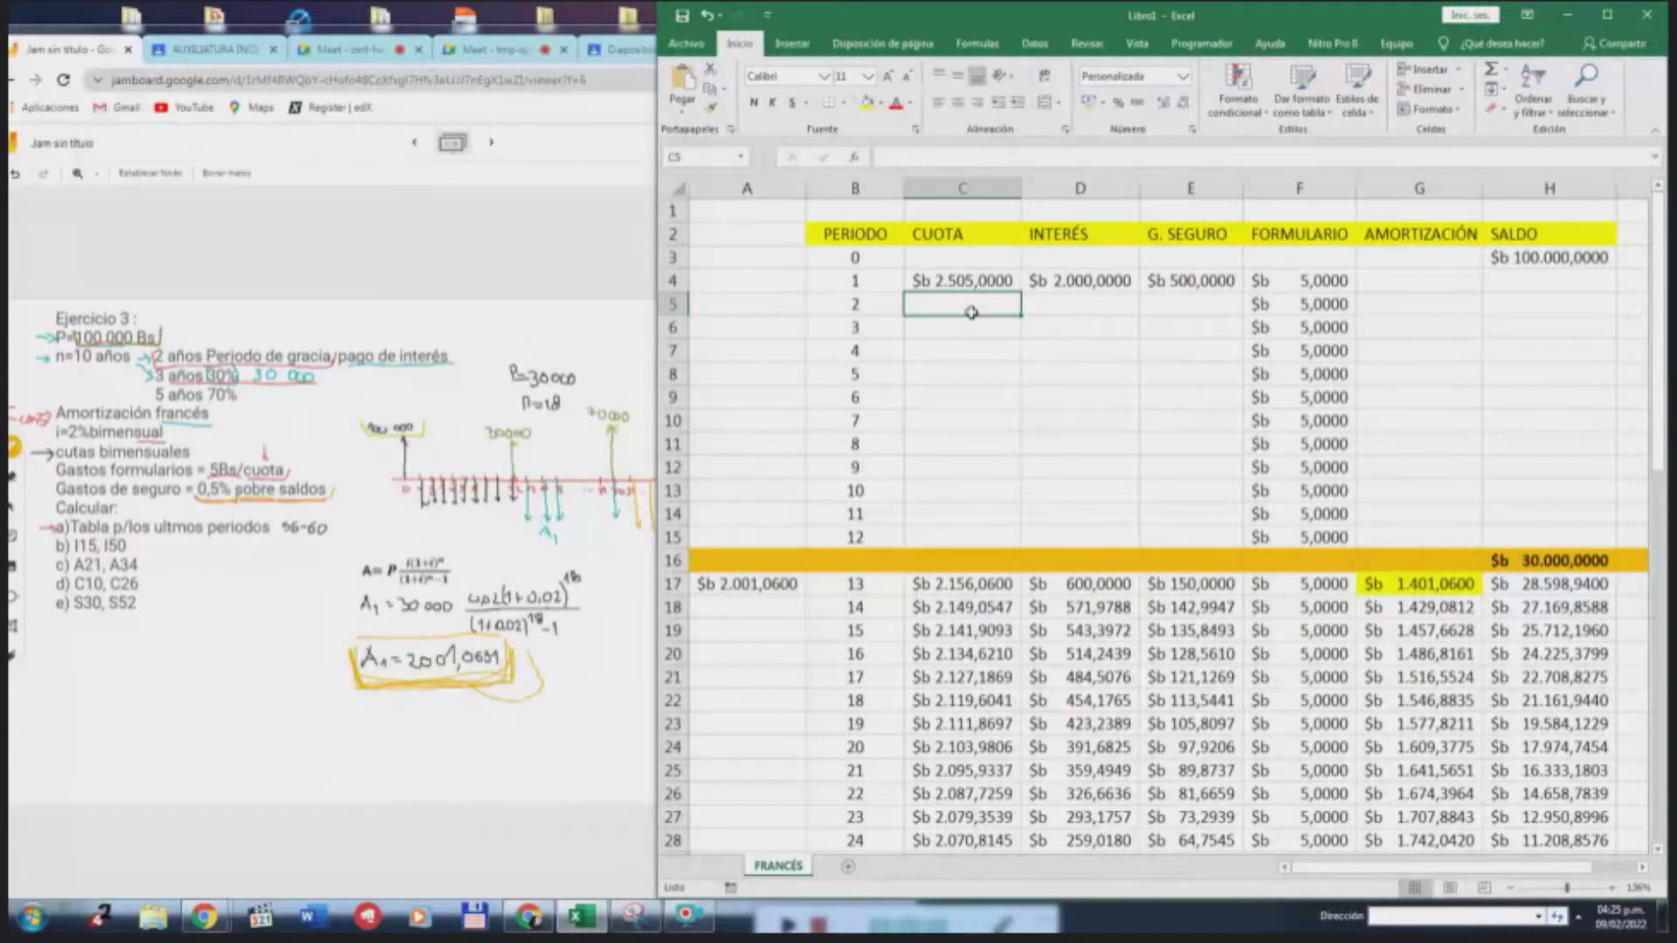
Enter 0 as period 1's AMORTIZACIÓN in cell G4
click(1465, 285)
text(0)
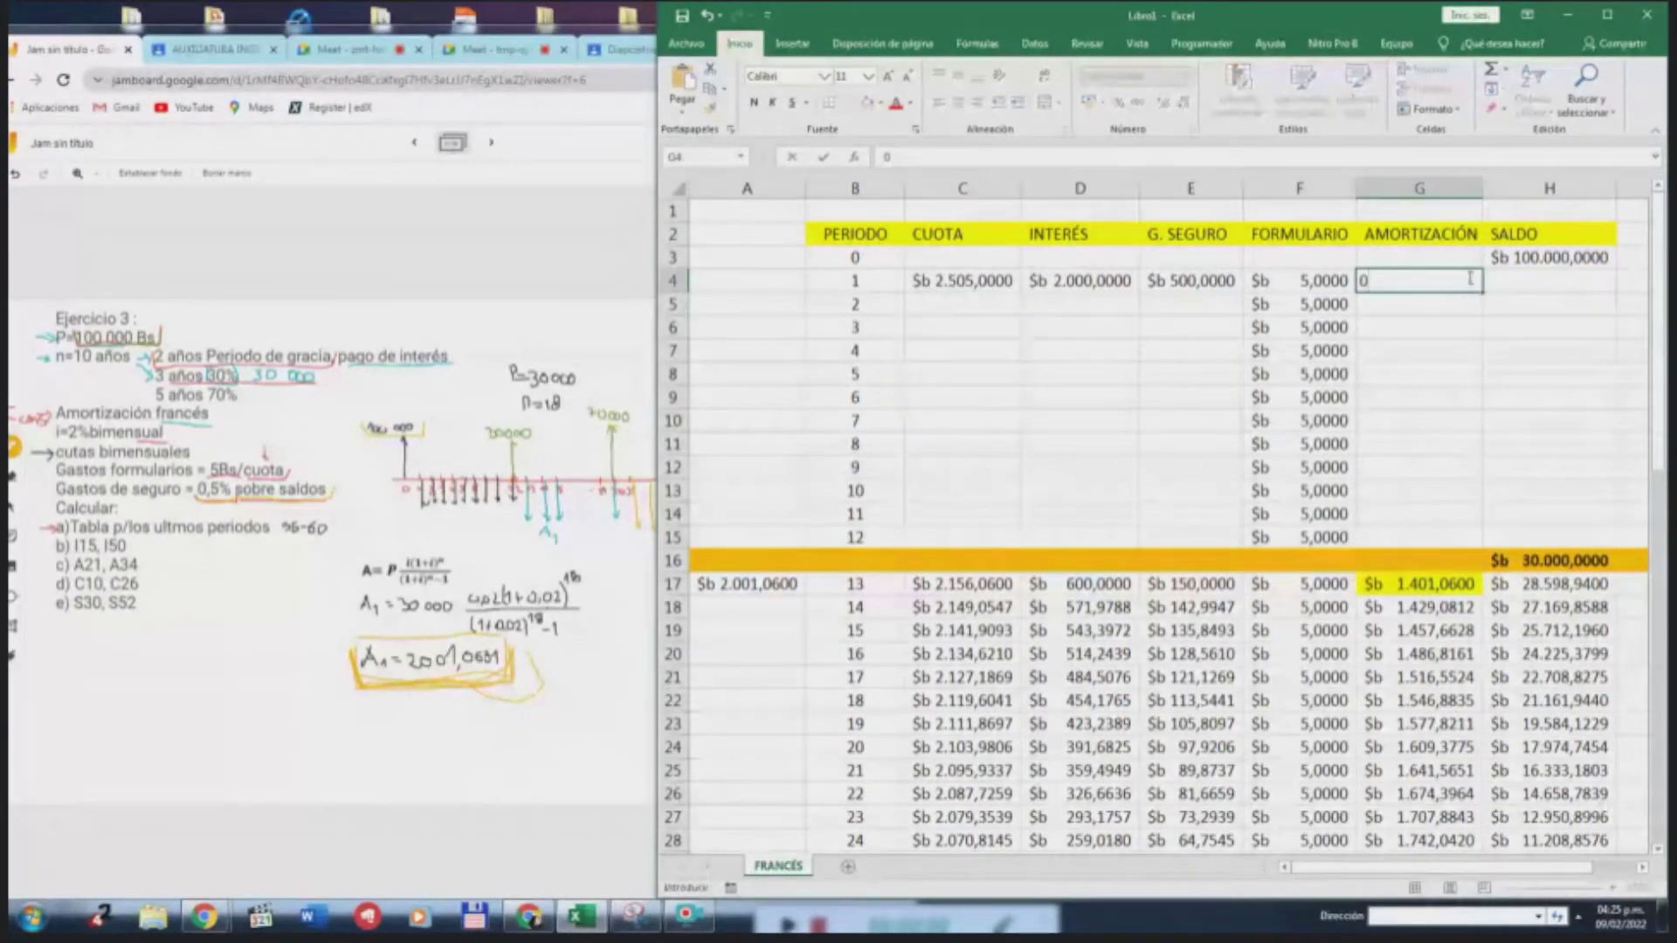
key(Return)
click(1435, 284)
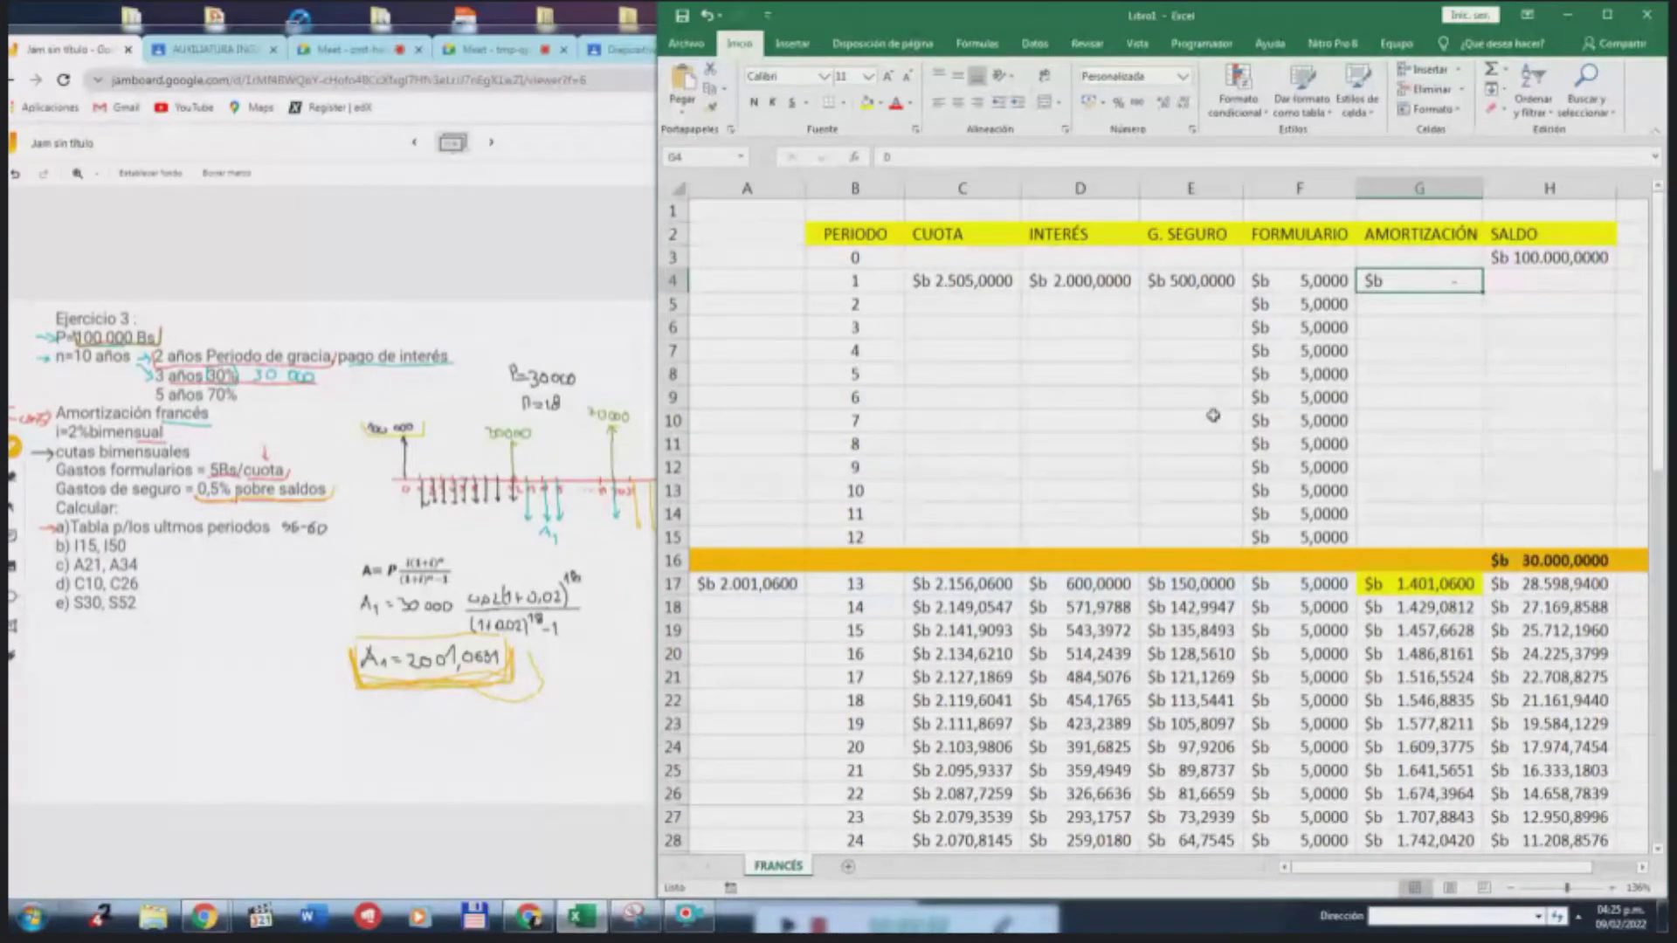
Copy the 100000 SALDO from H3 down through H15, covering periods 1 to 12
click(1522, 261)
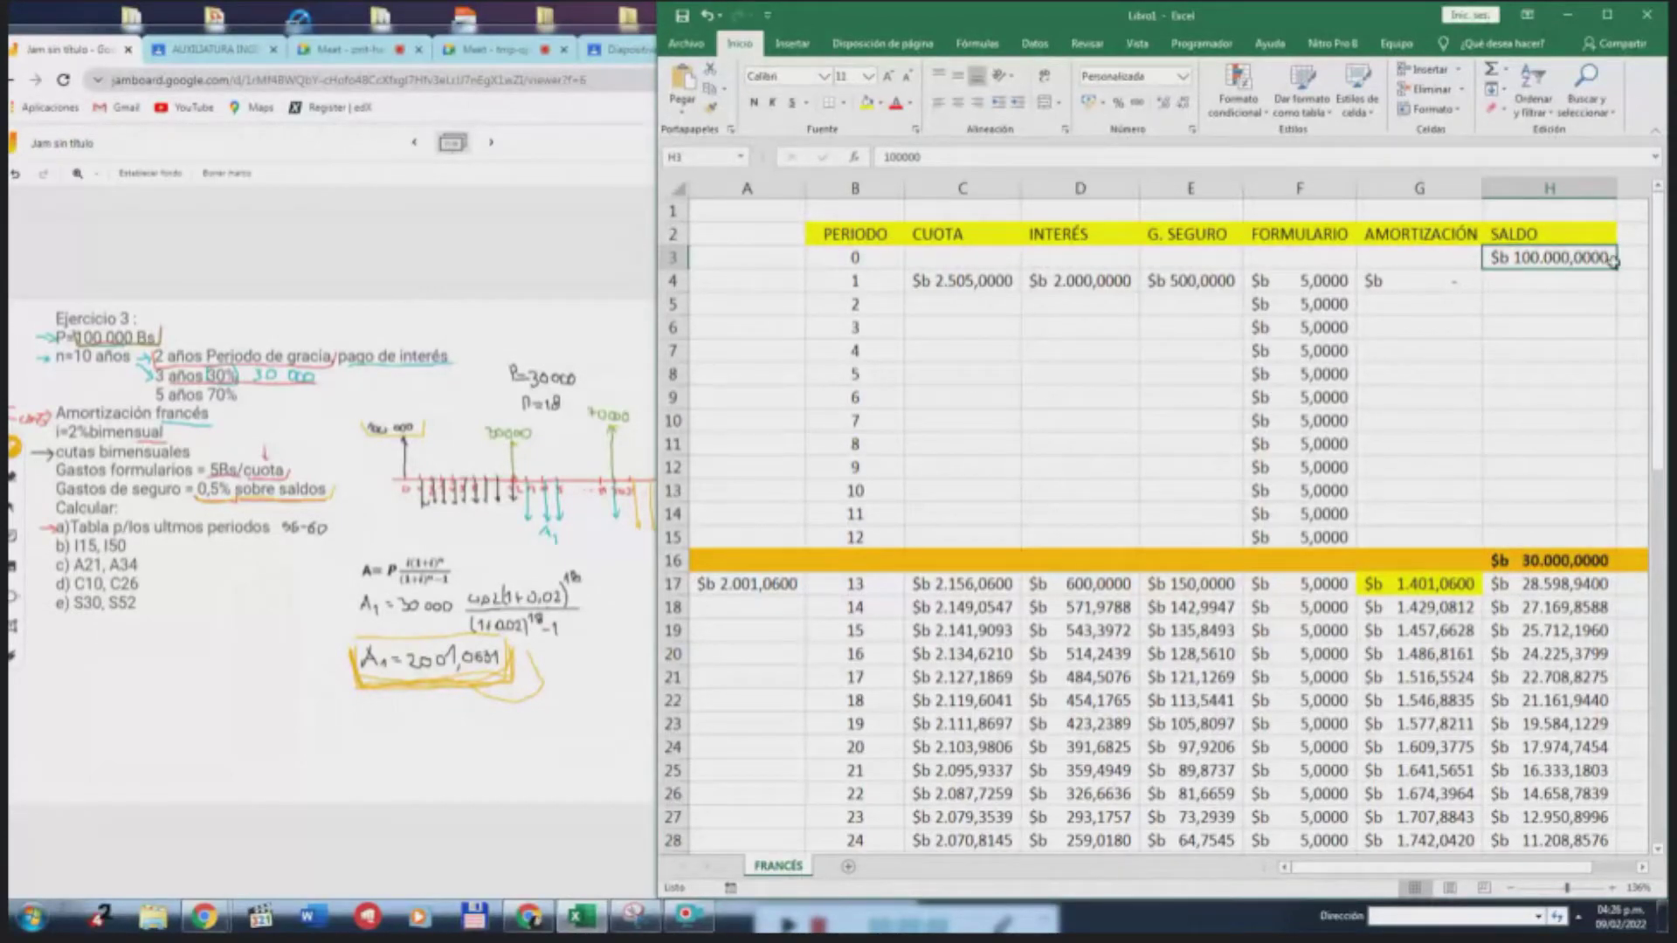
drag(1616, 270, 1614, 540)
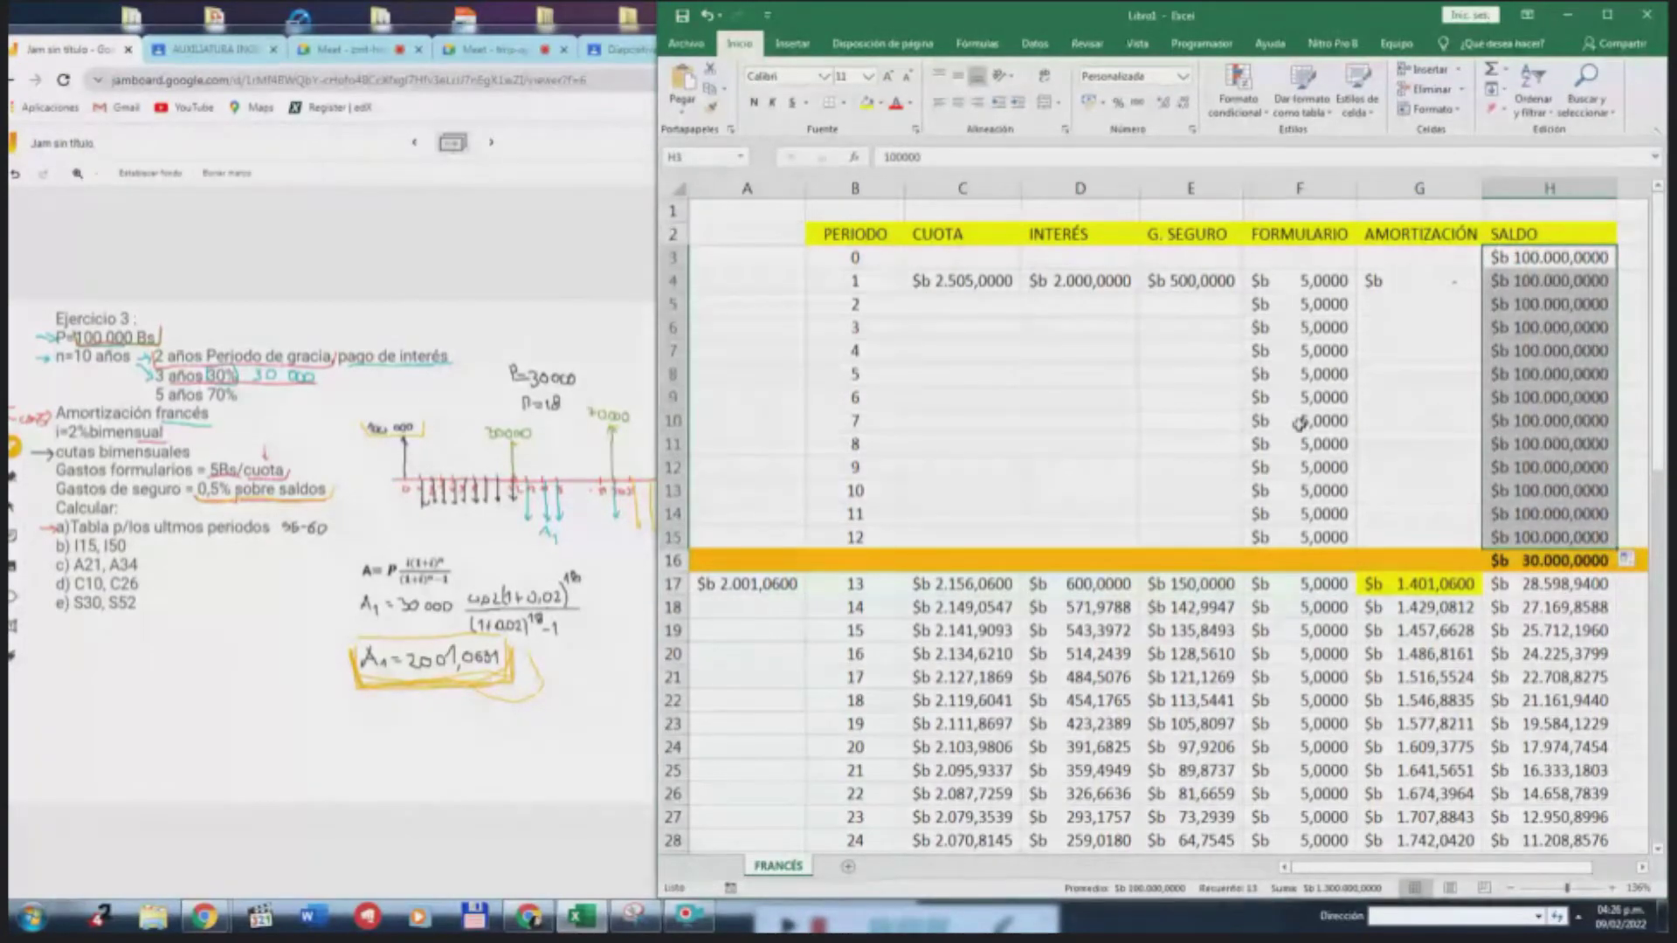
Fill the zero AMORTIZACIÓN from G4 down through G15, leaving out the orange row 16
click(1435, 282)
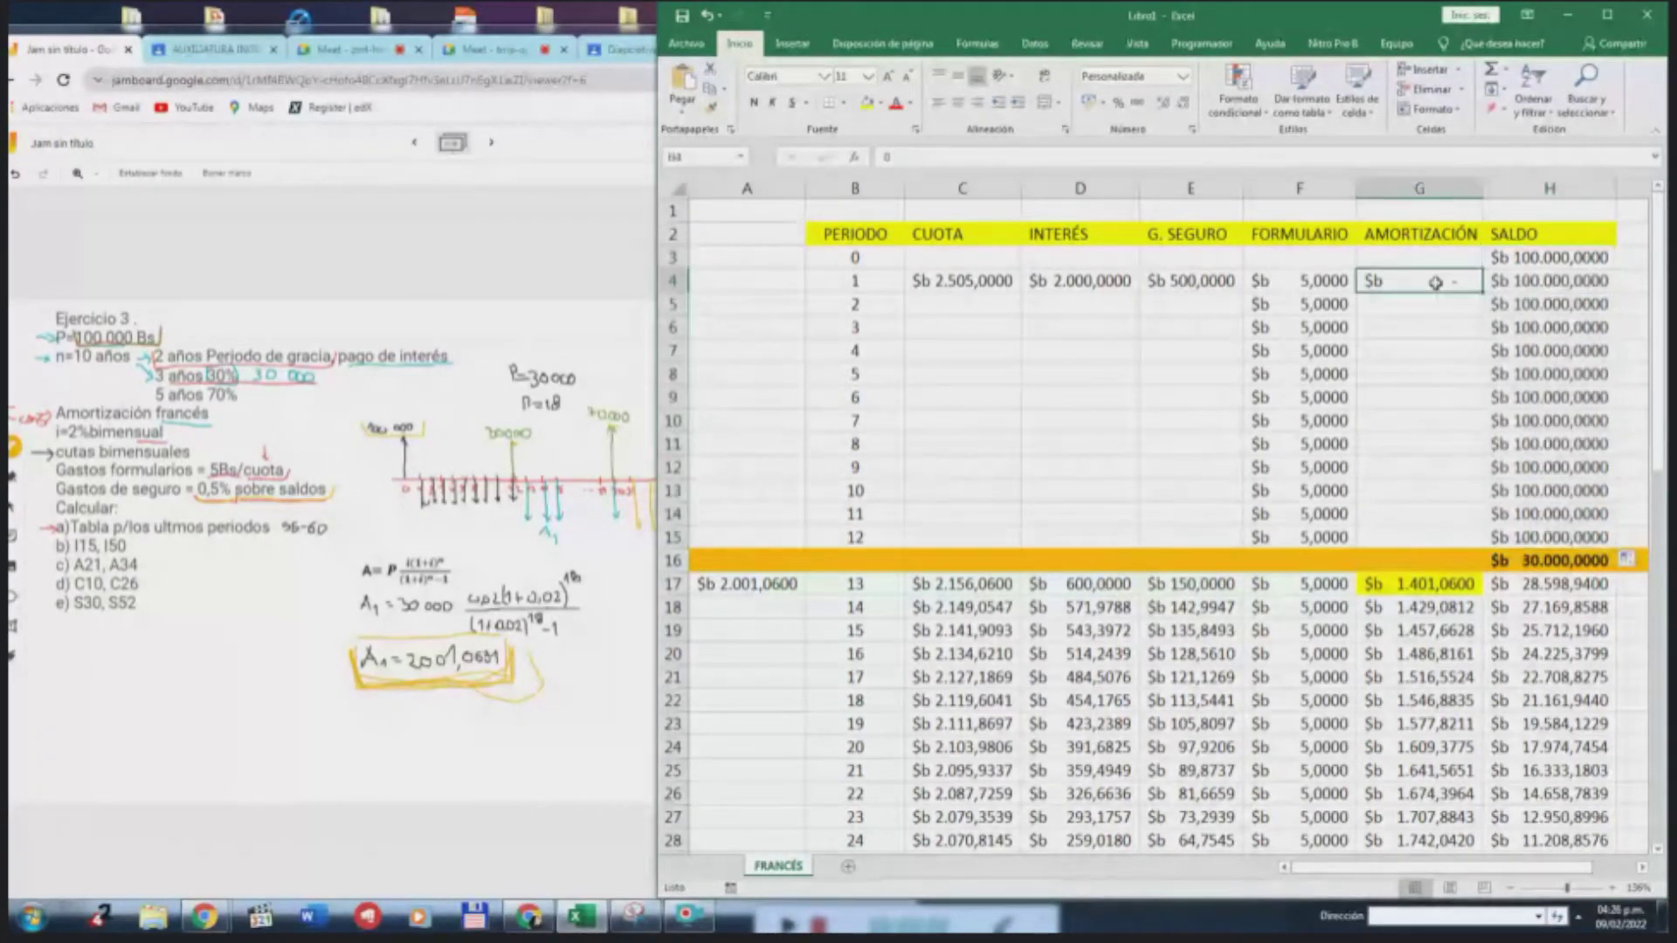
double_click(1482, 292)
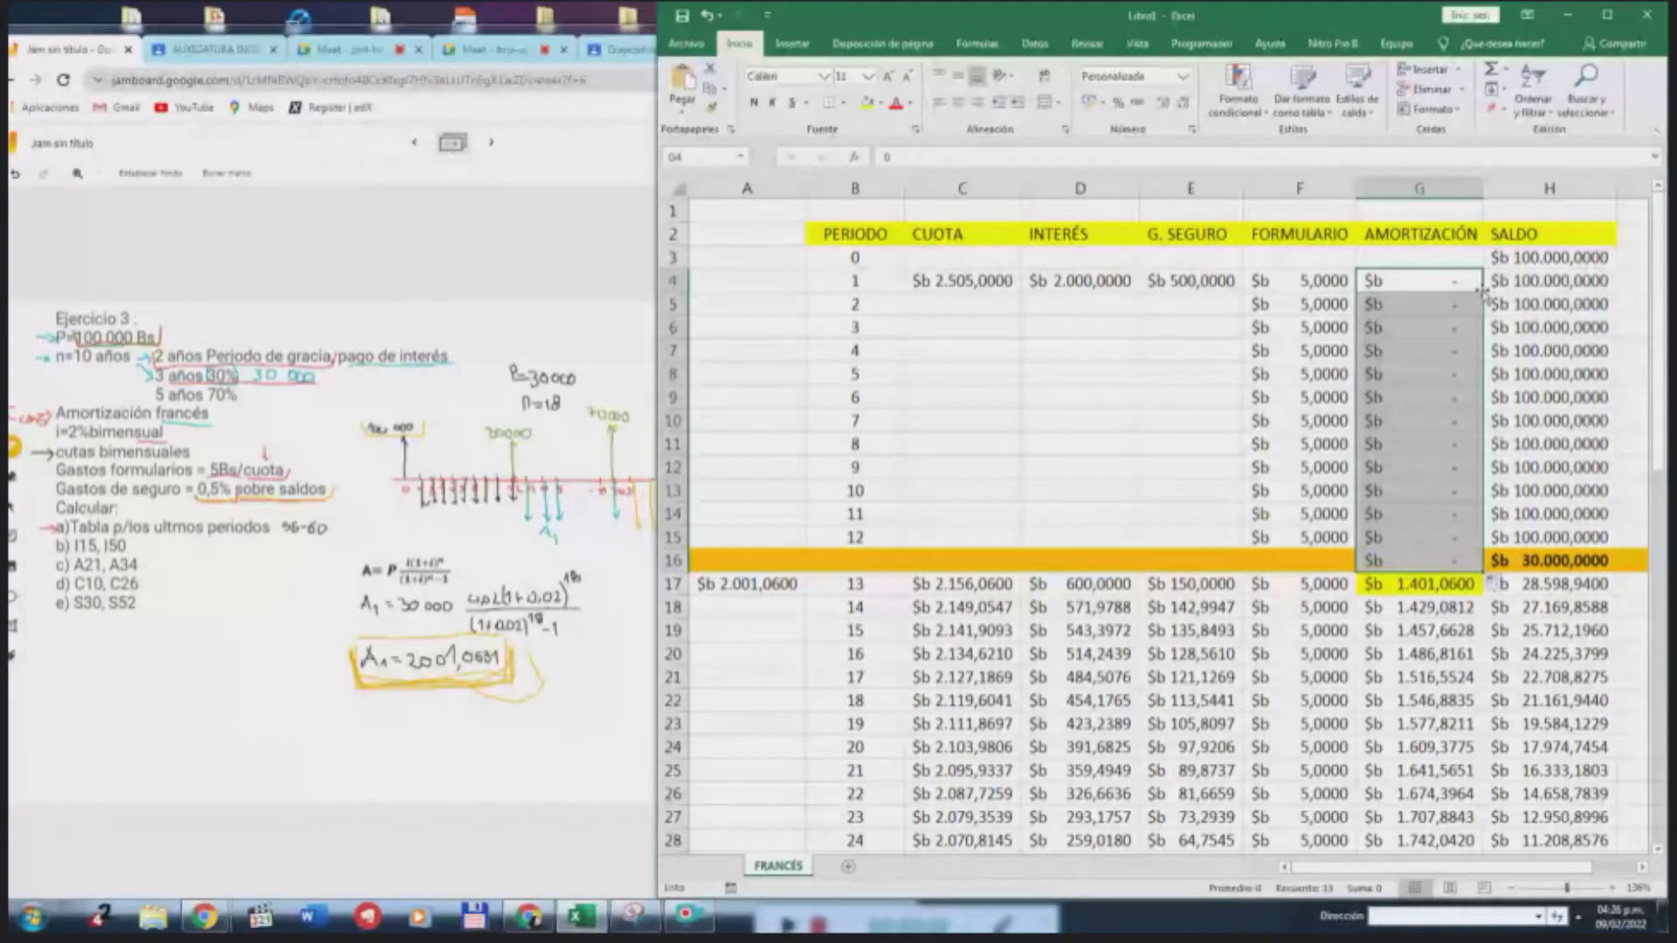
key(ctrl+z)
drag(1482, 292, 1456, 539)
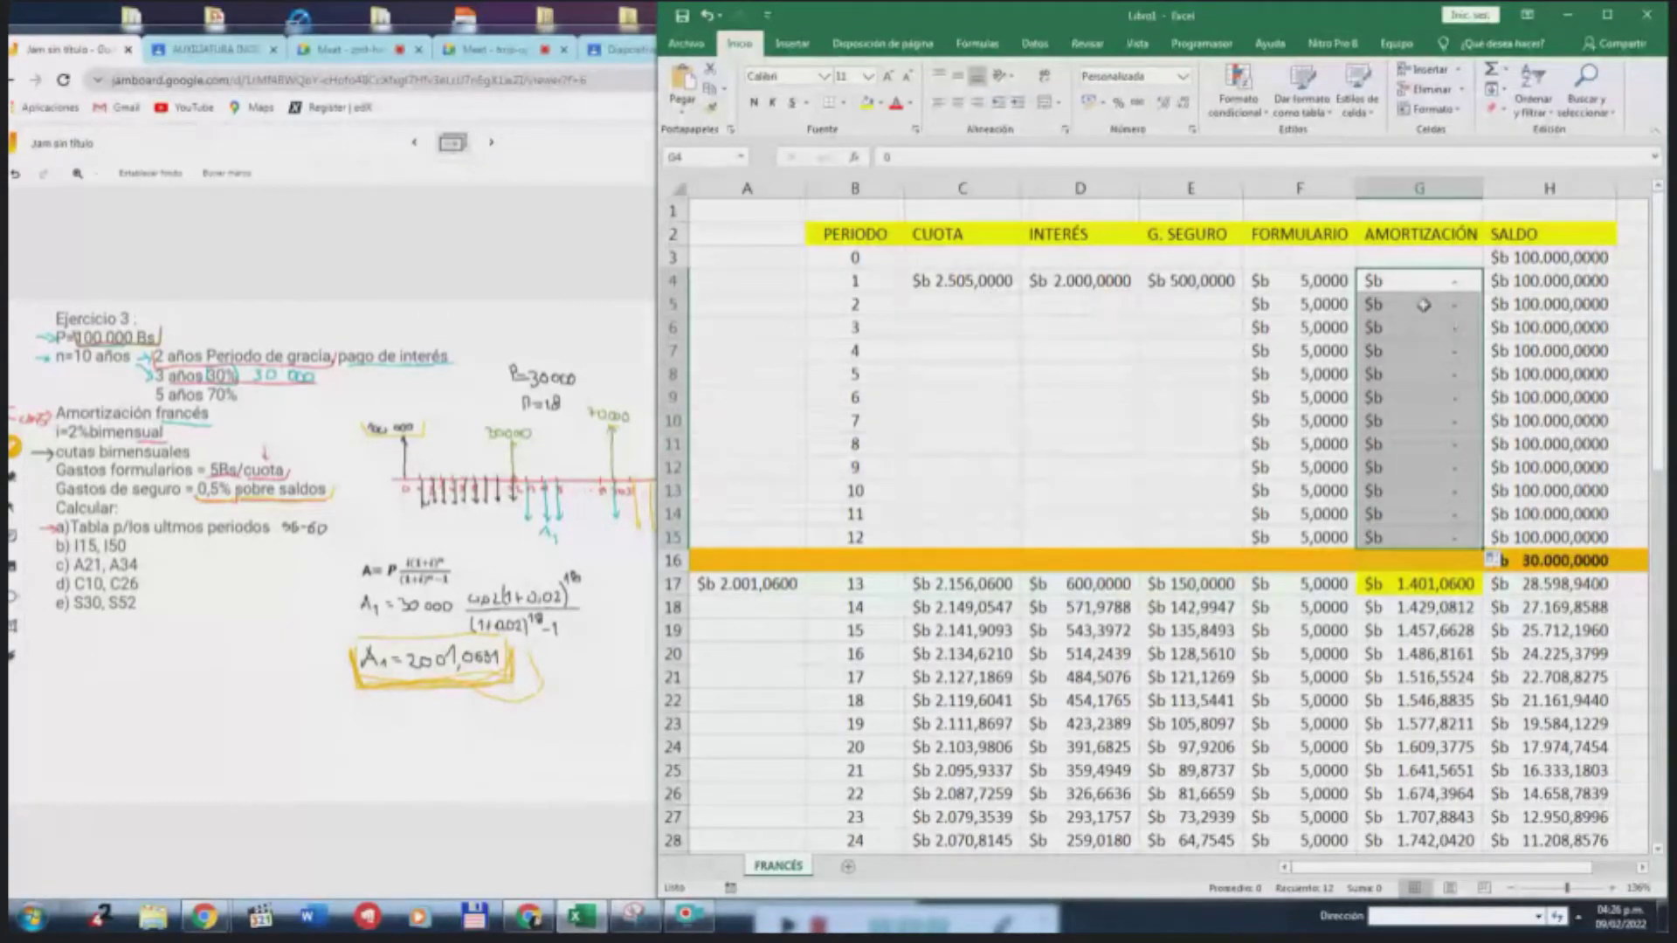
Examine the AMORTIZACIÓN column and the cells referenced by period 15's formula in G19
click(1419, 304)
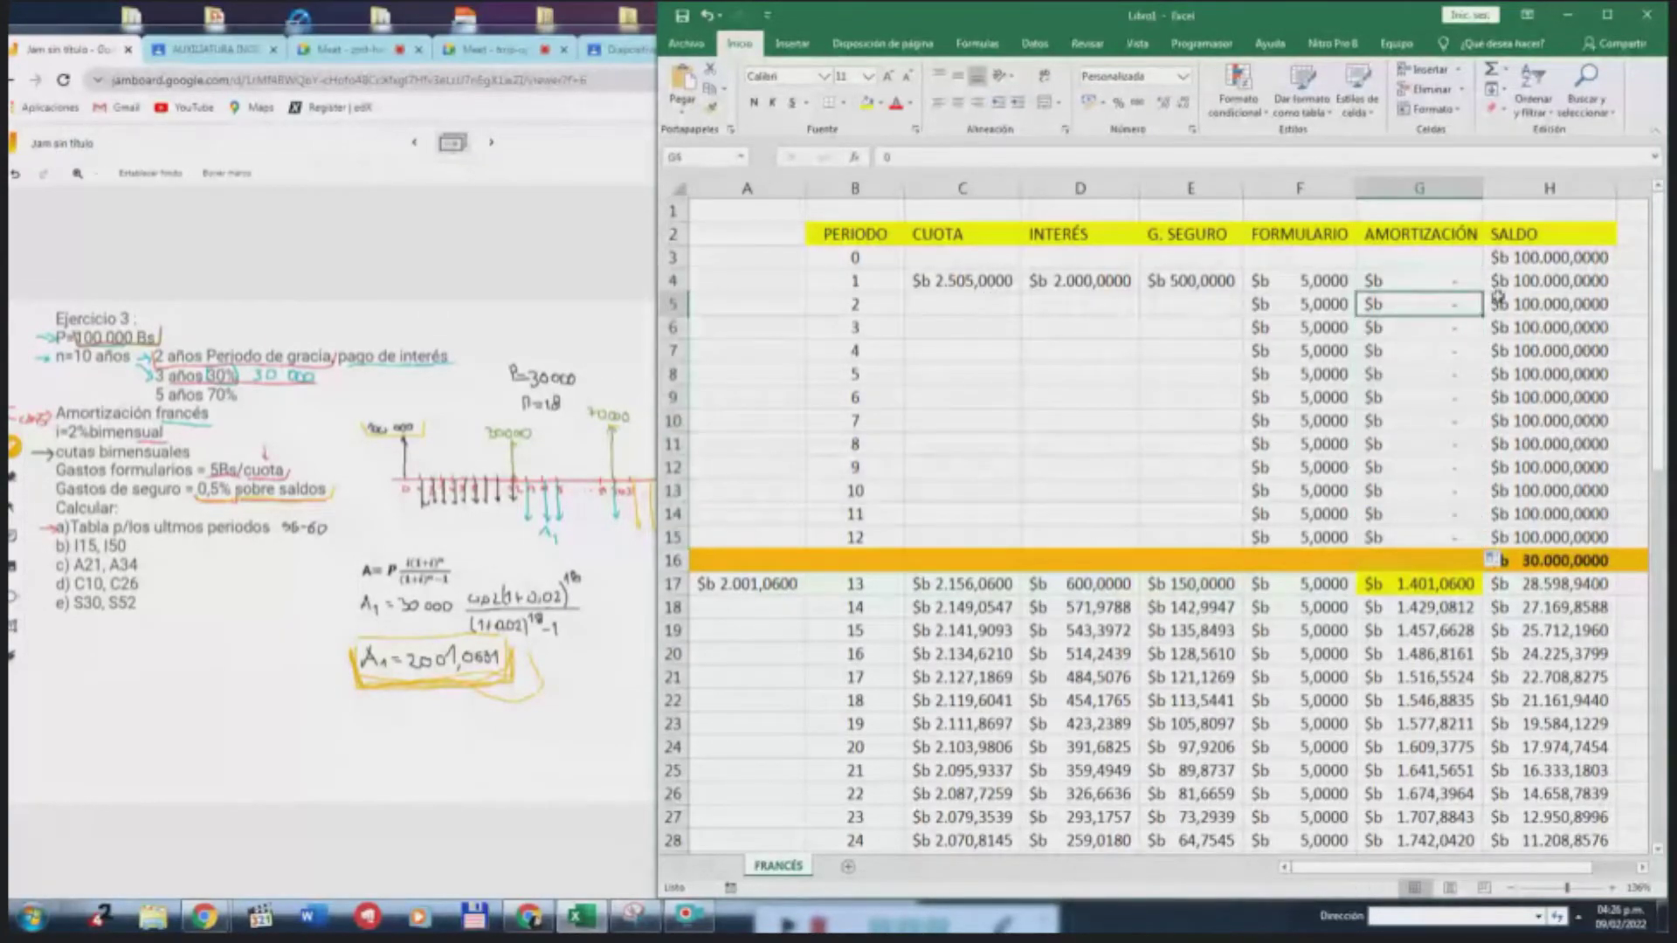
click(1443, 592)
click(1430, 629)
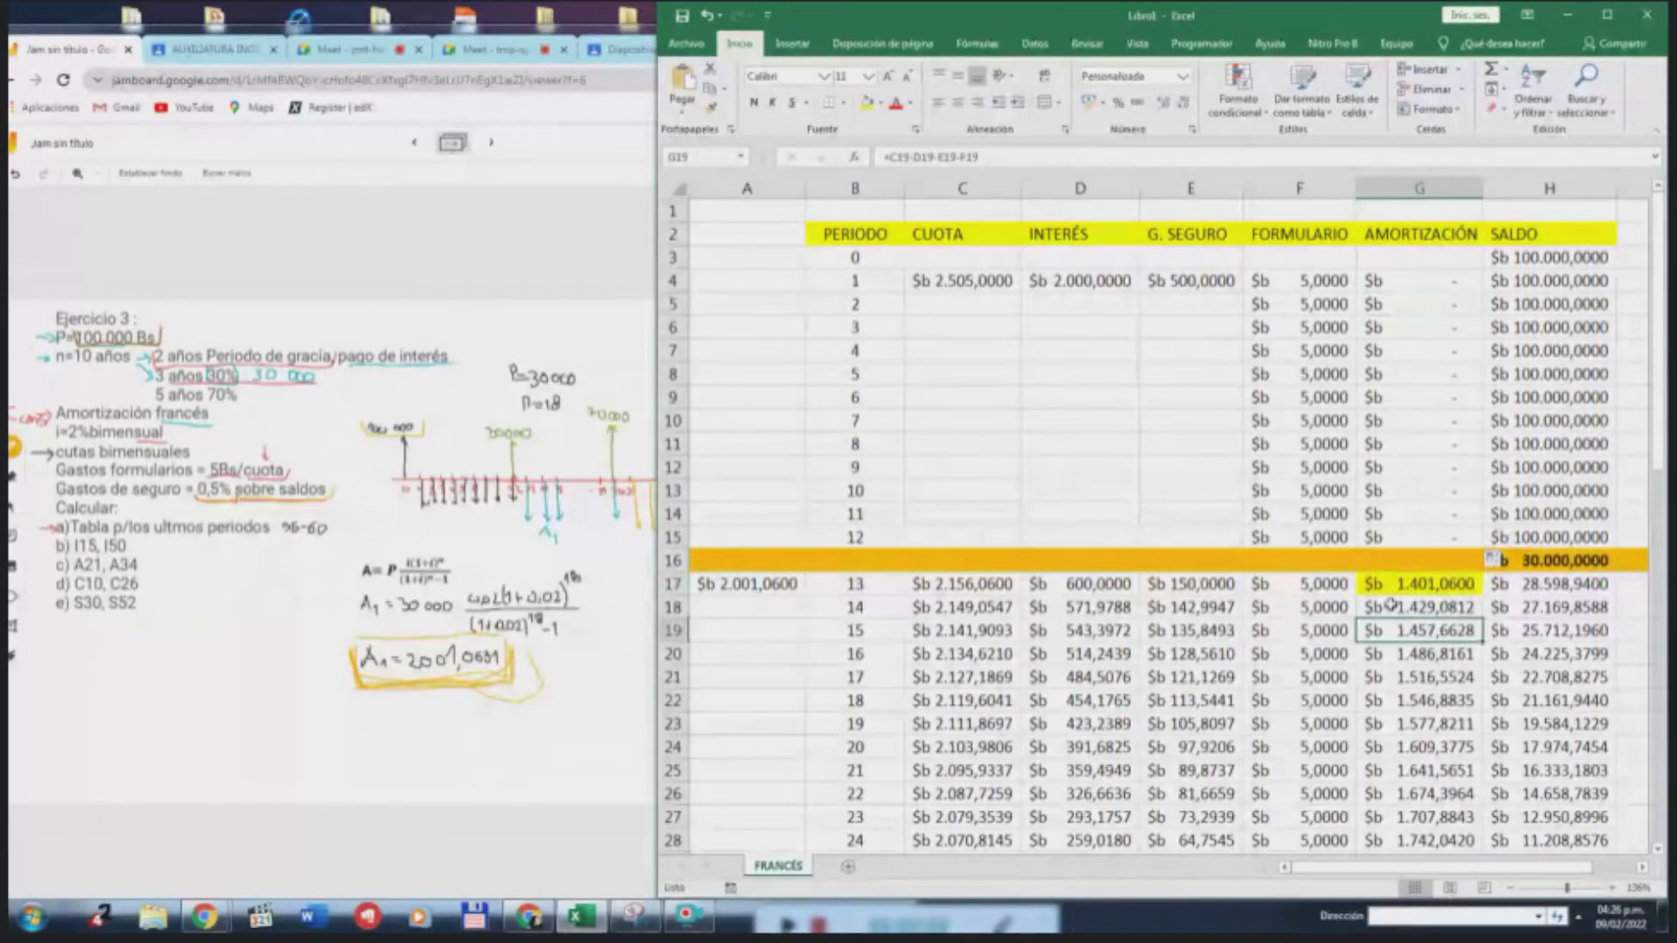
click(933, 158)
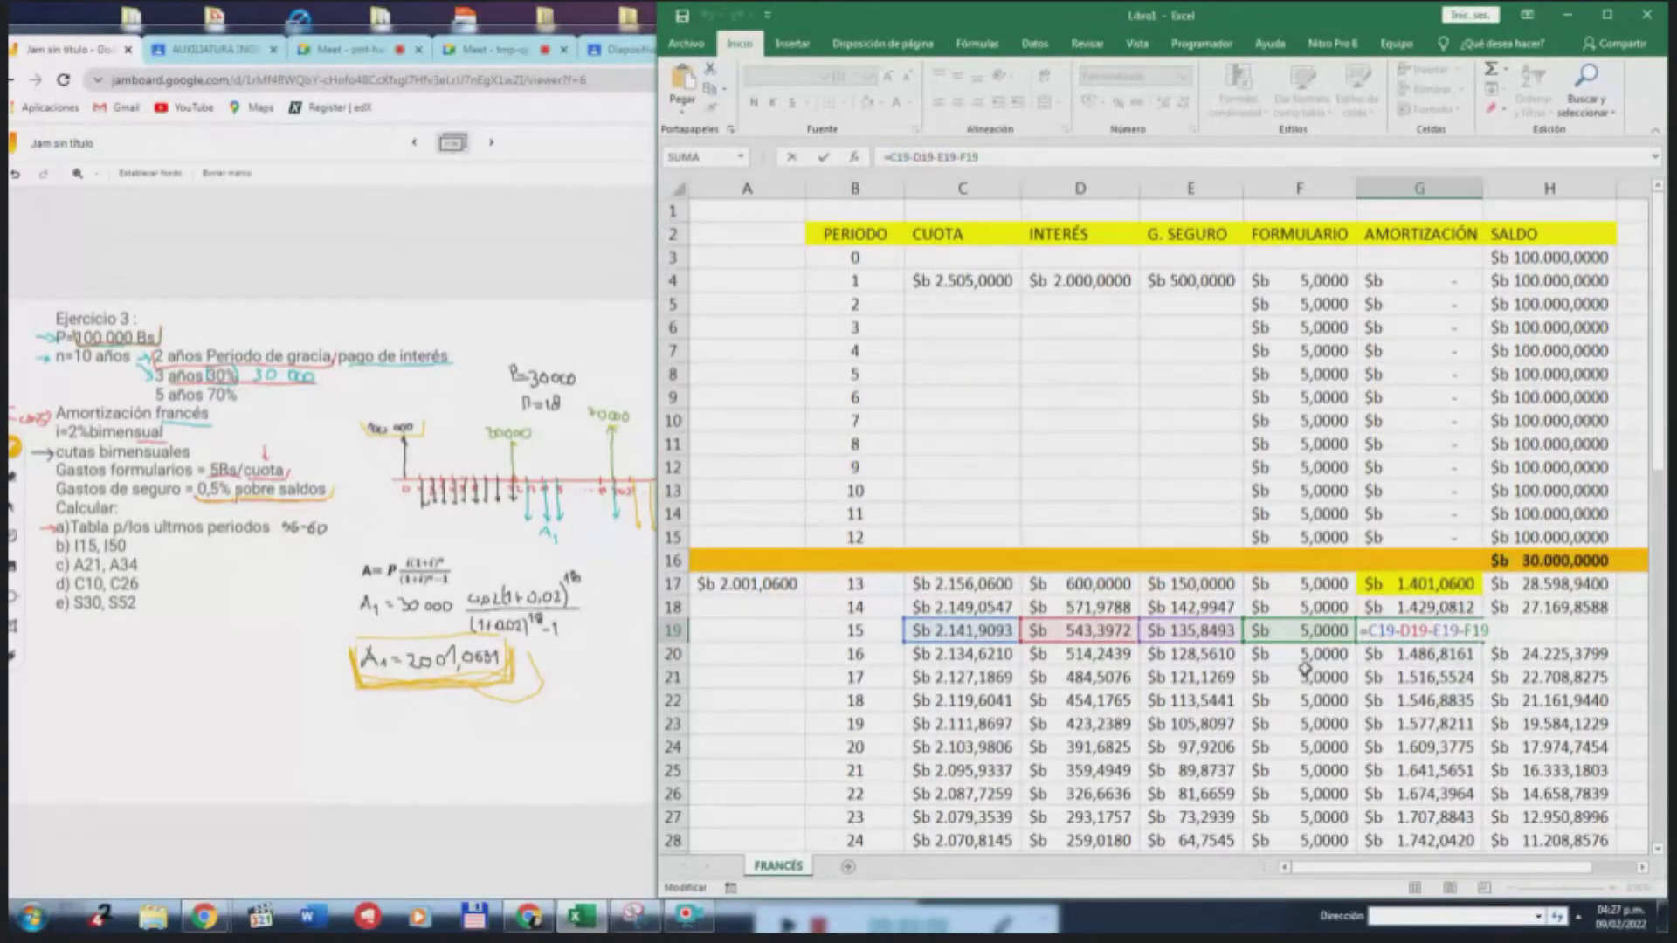
key(ctrl+Return)
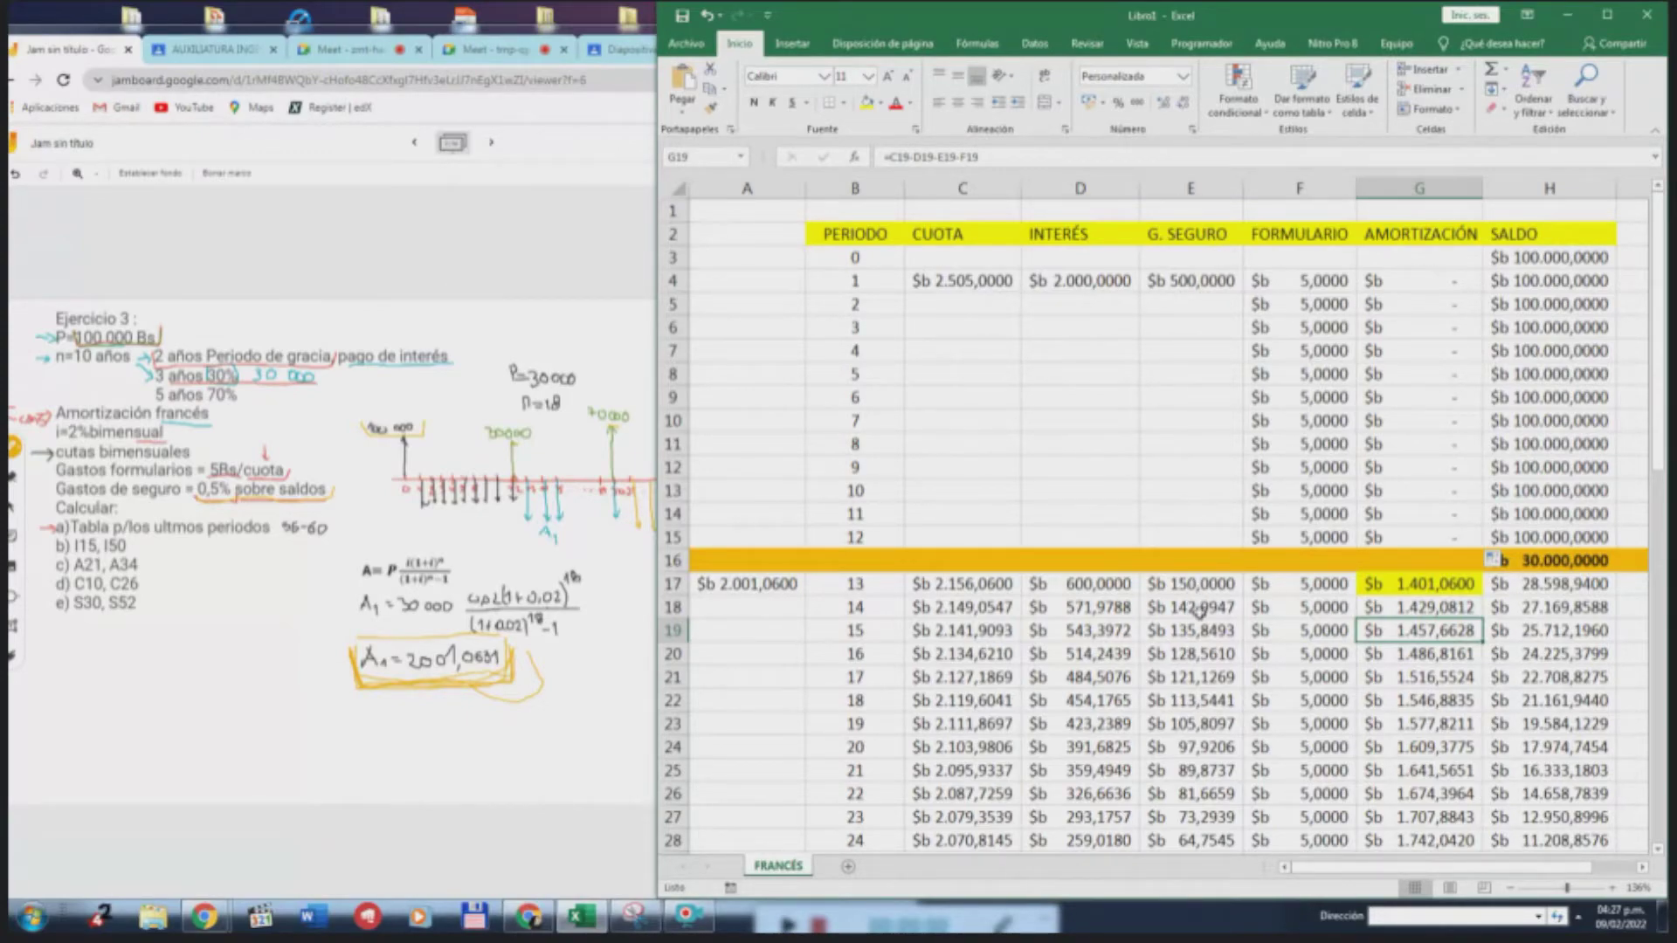
Highlight period 16's G. SEGURO value in cell E20 with a green fill
click(1199, 659)
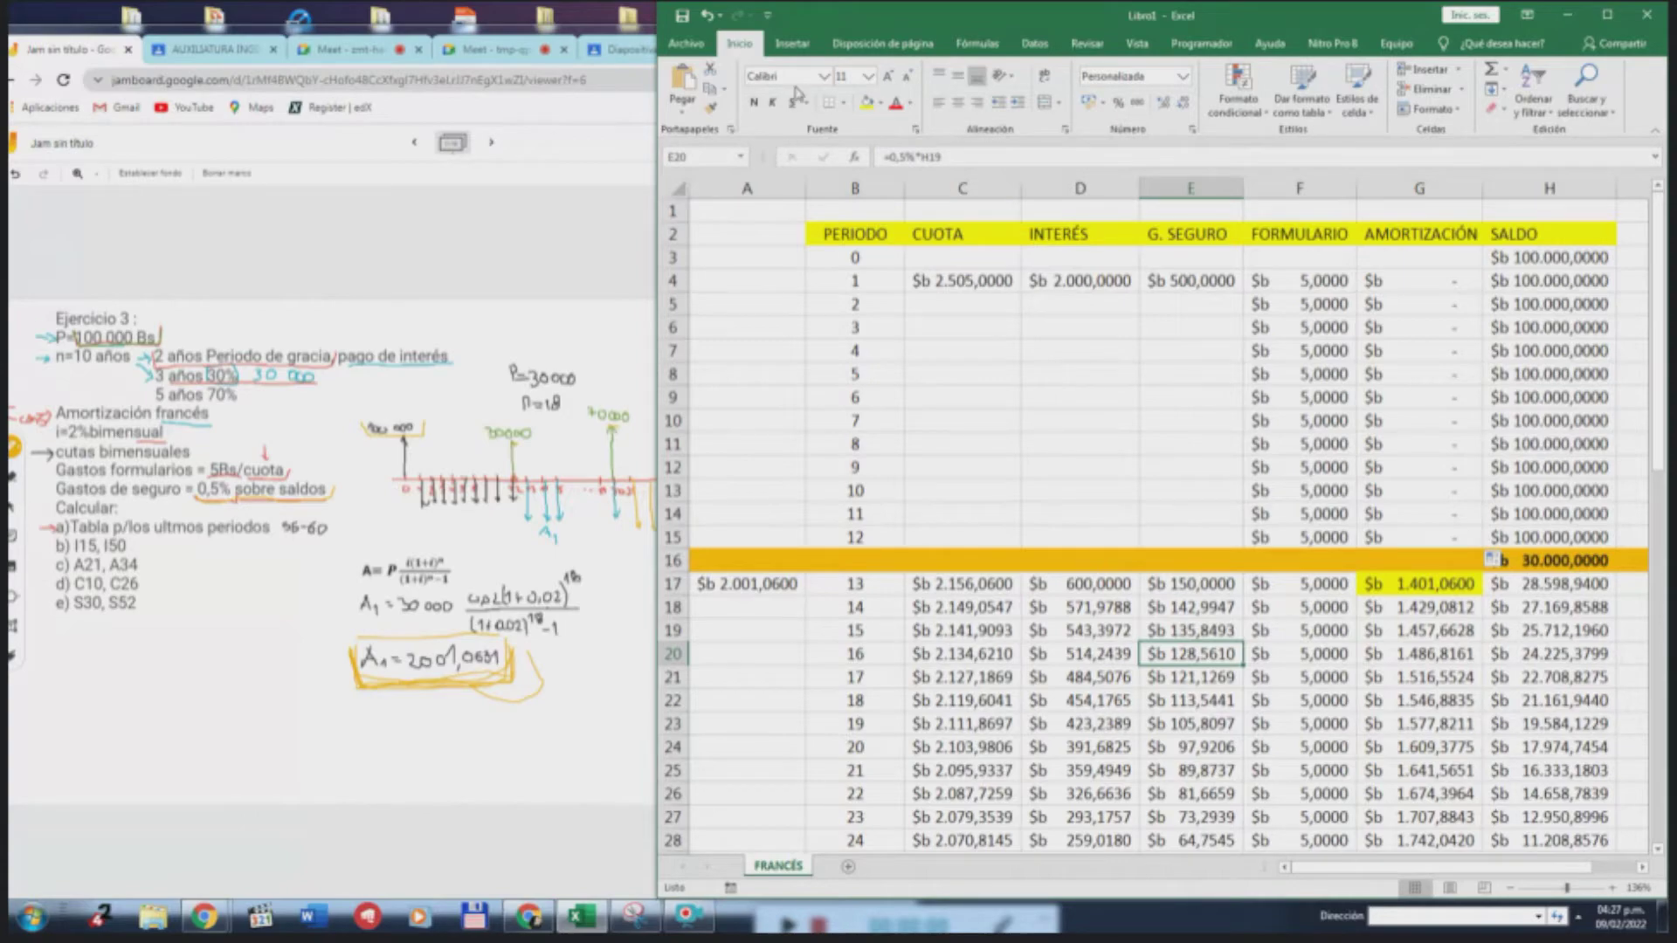
click(876, 103)
click(928, 235)
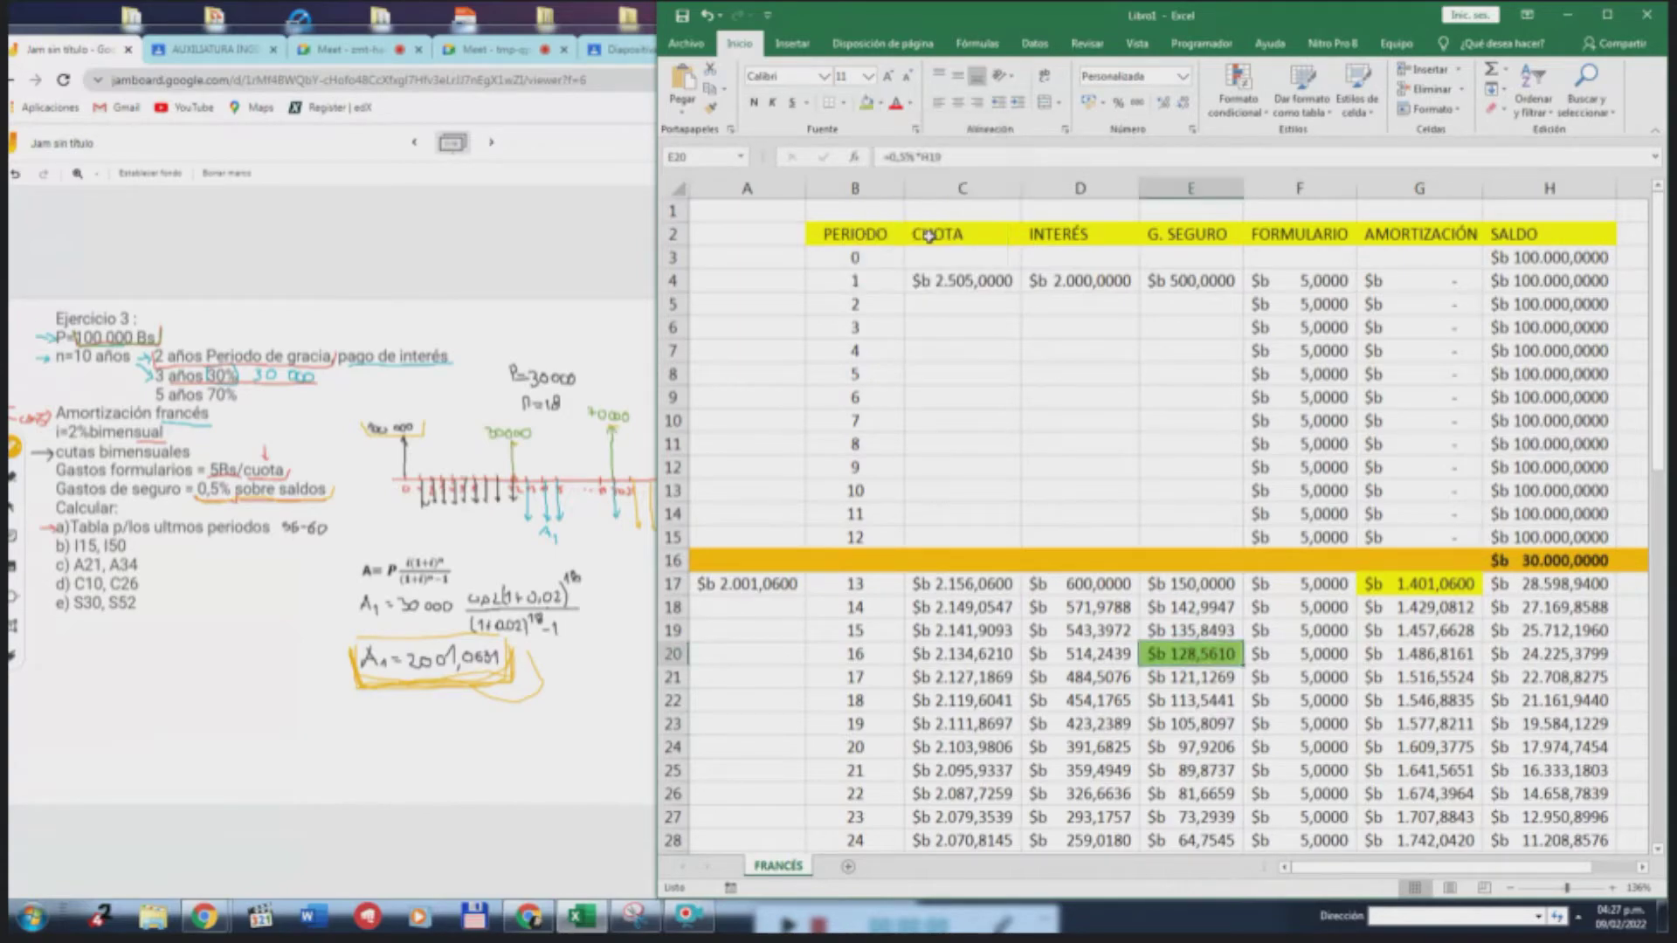
Examine period 16's G. SEGURO, CUOTA and AMORTIZACIÓN formulas in row 20 and review the rows for periods 13 to 30
key(F2)
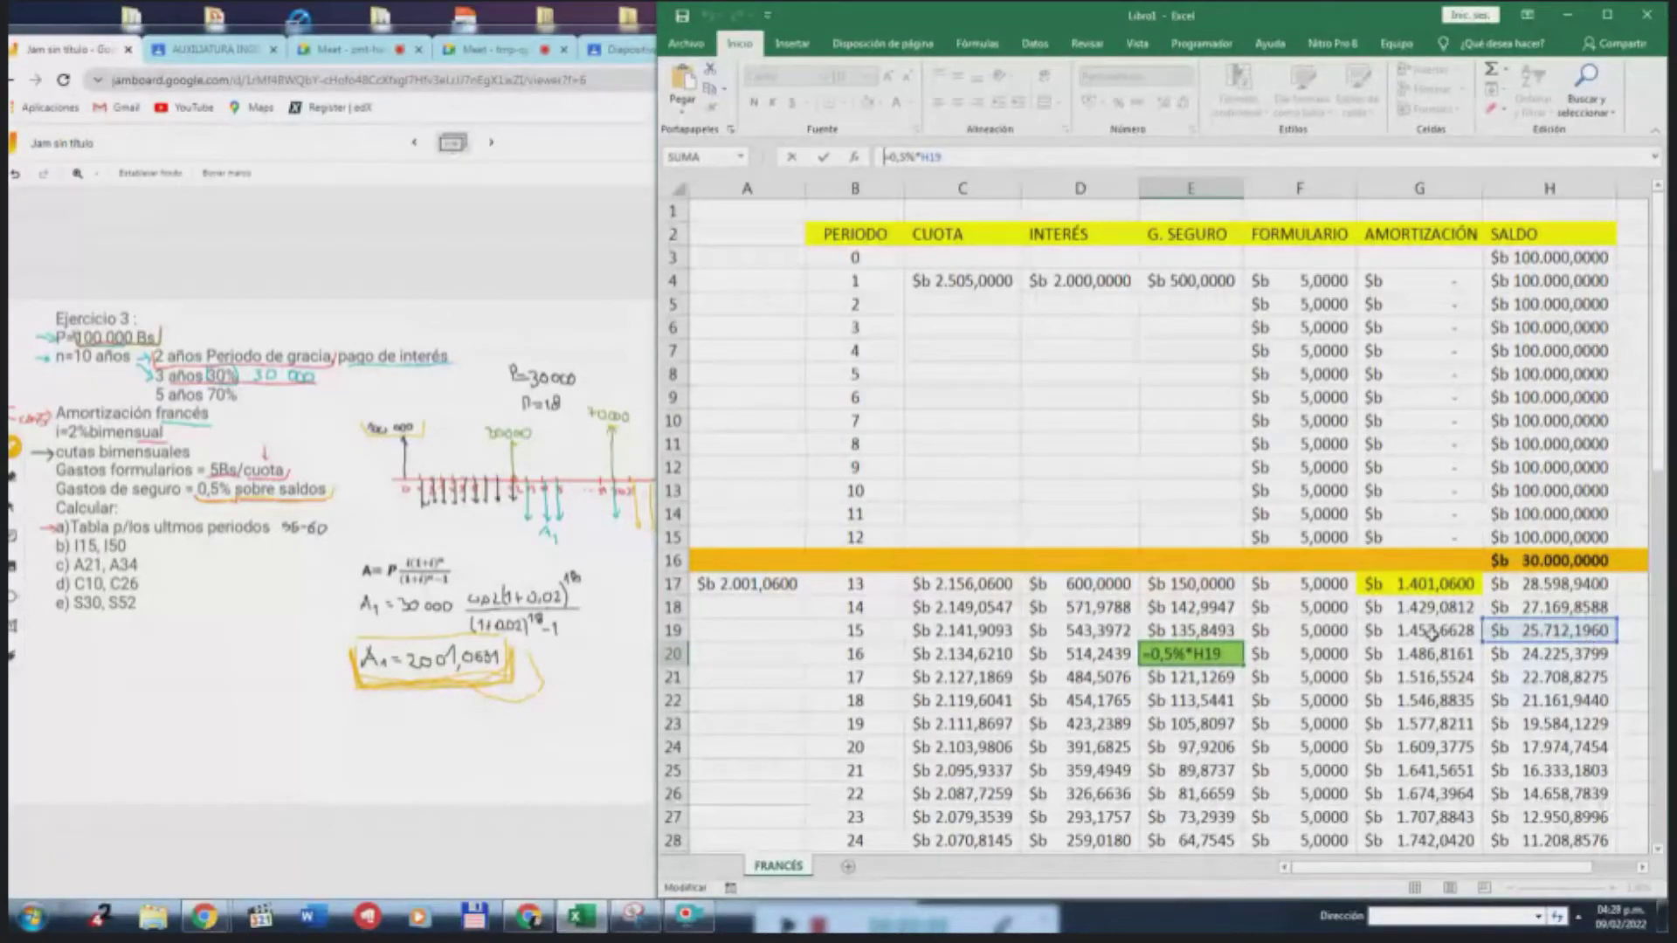
key(Return)
click(954, 653)
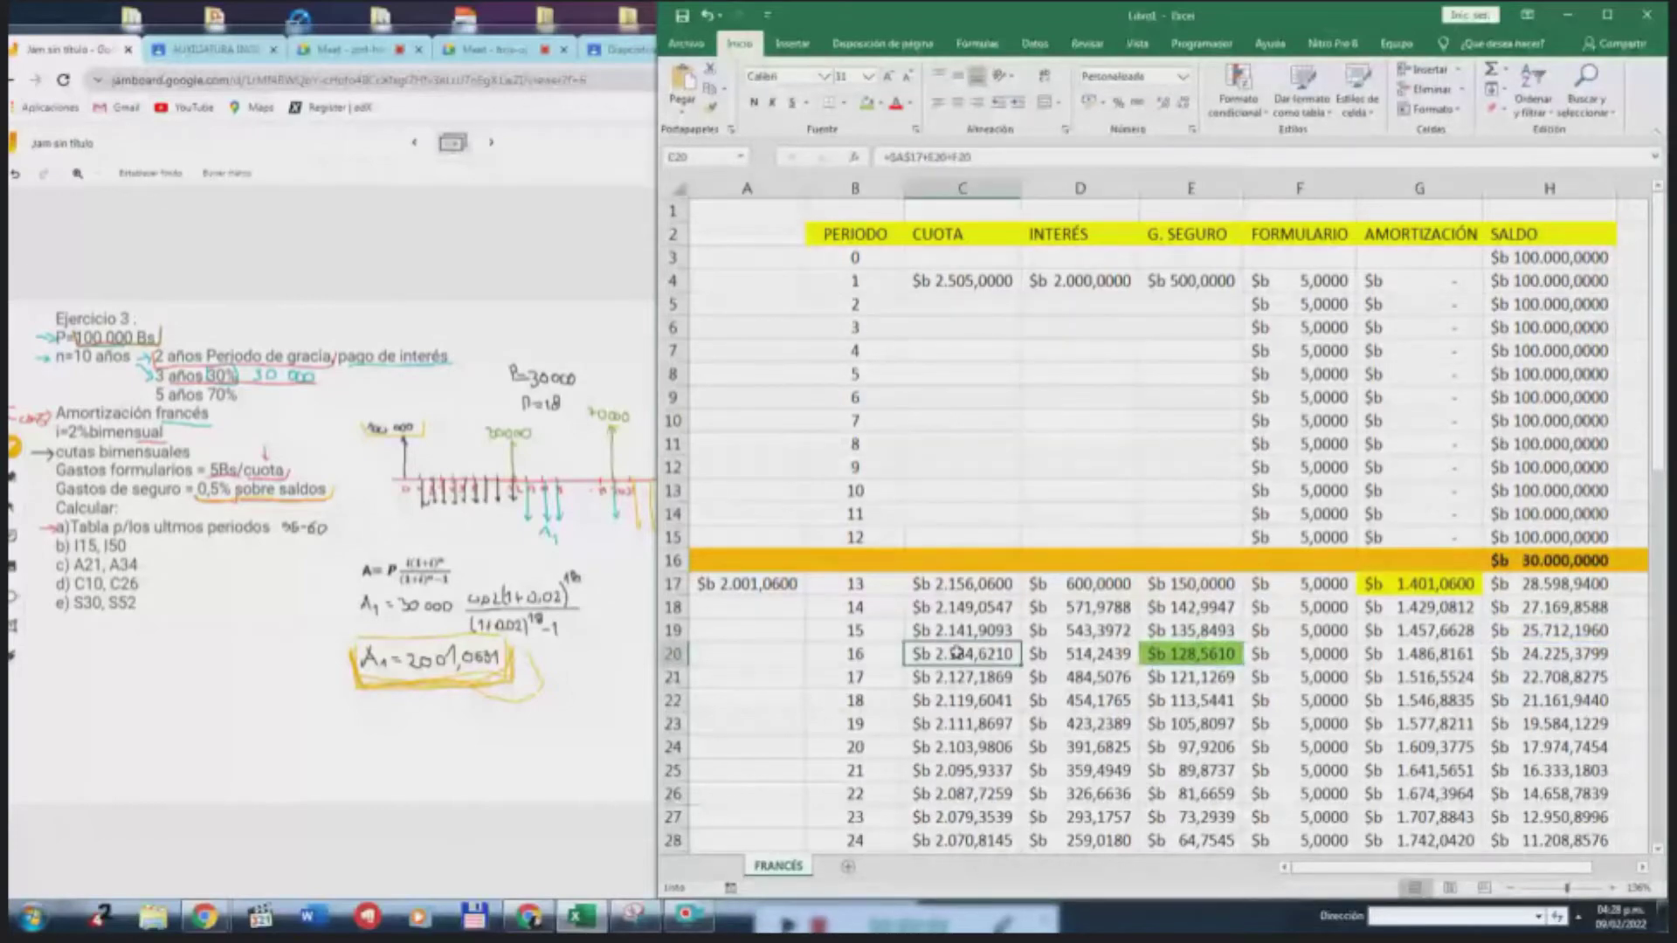
click(906, 157)
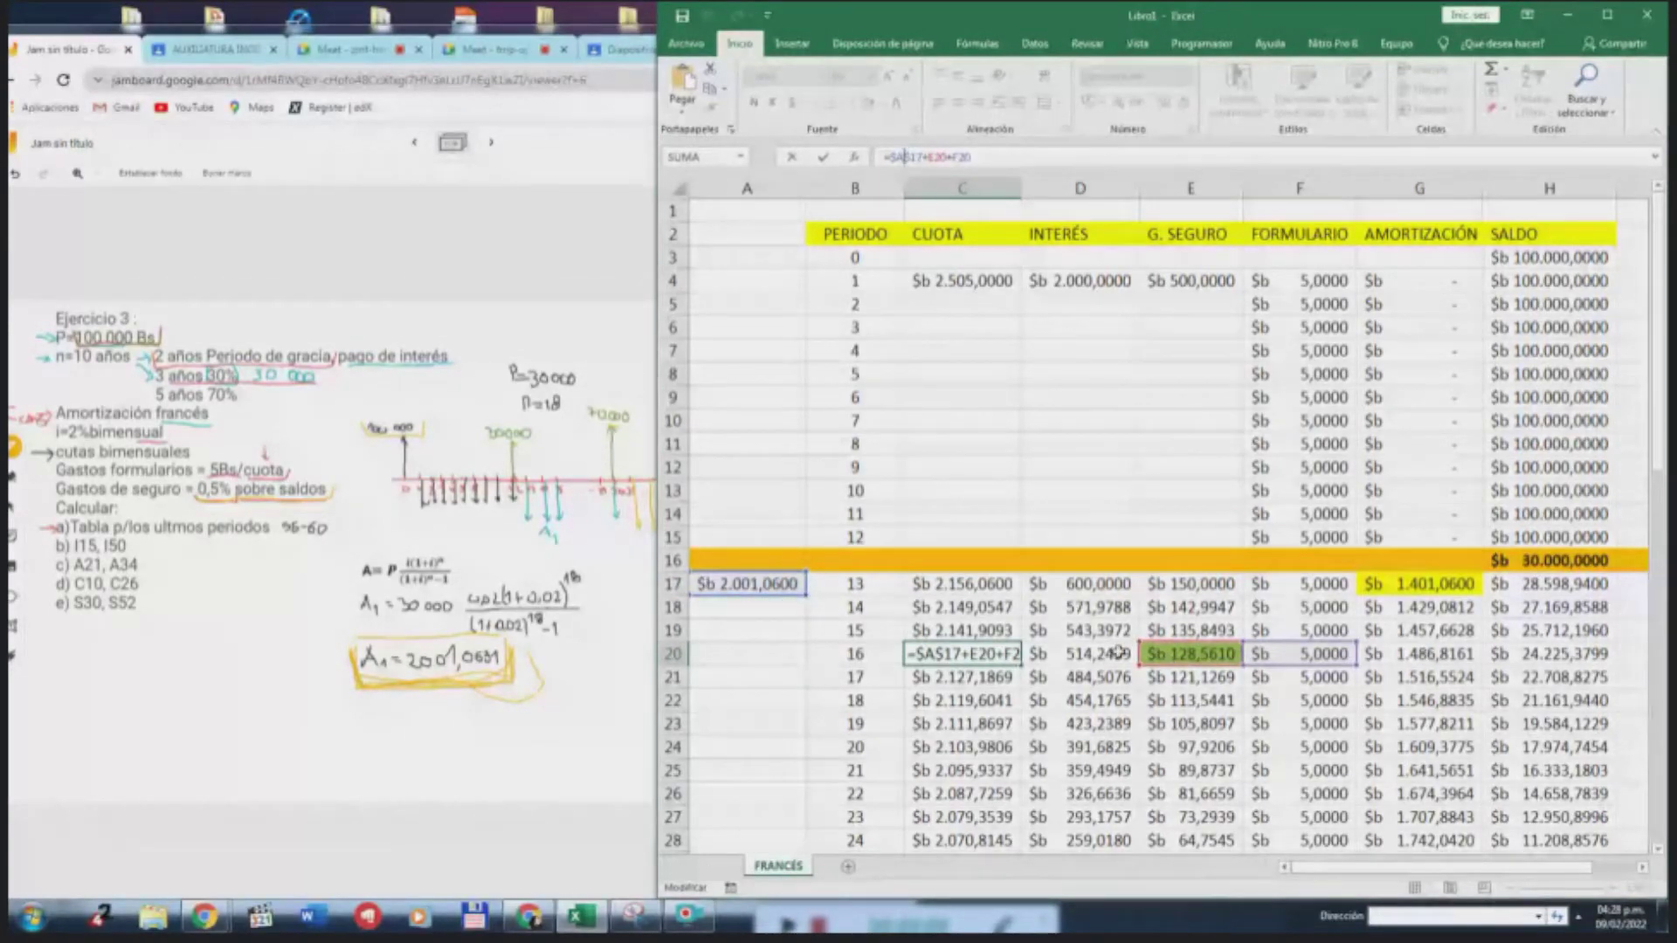
click(1191, 607)
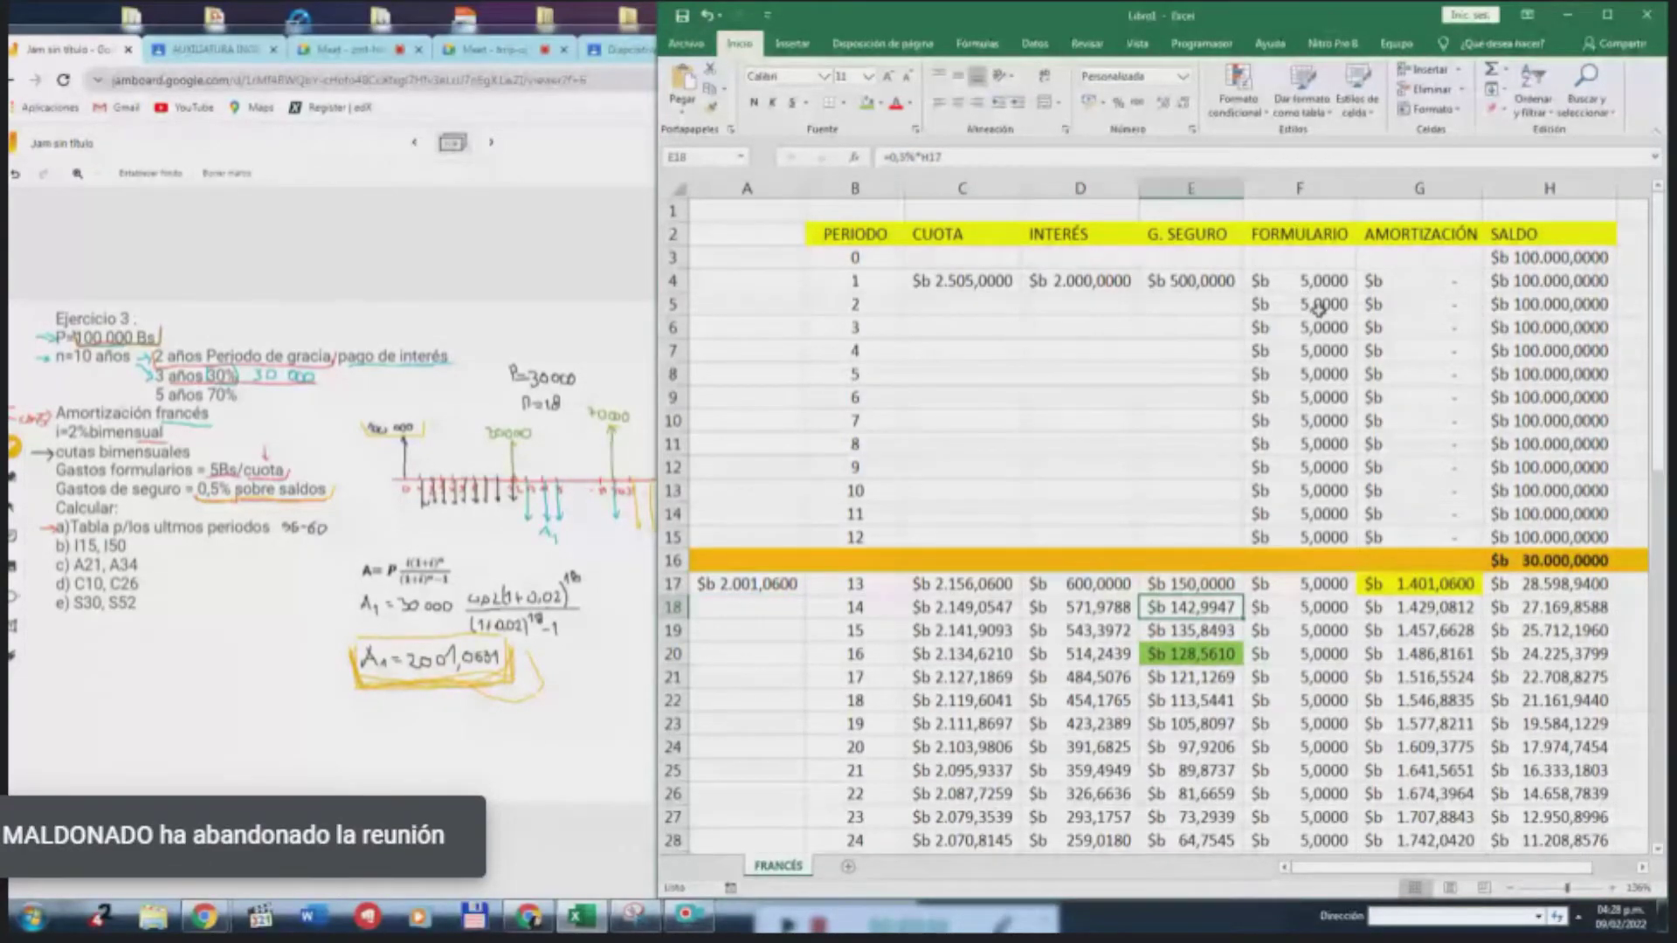
click(952, 657)
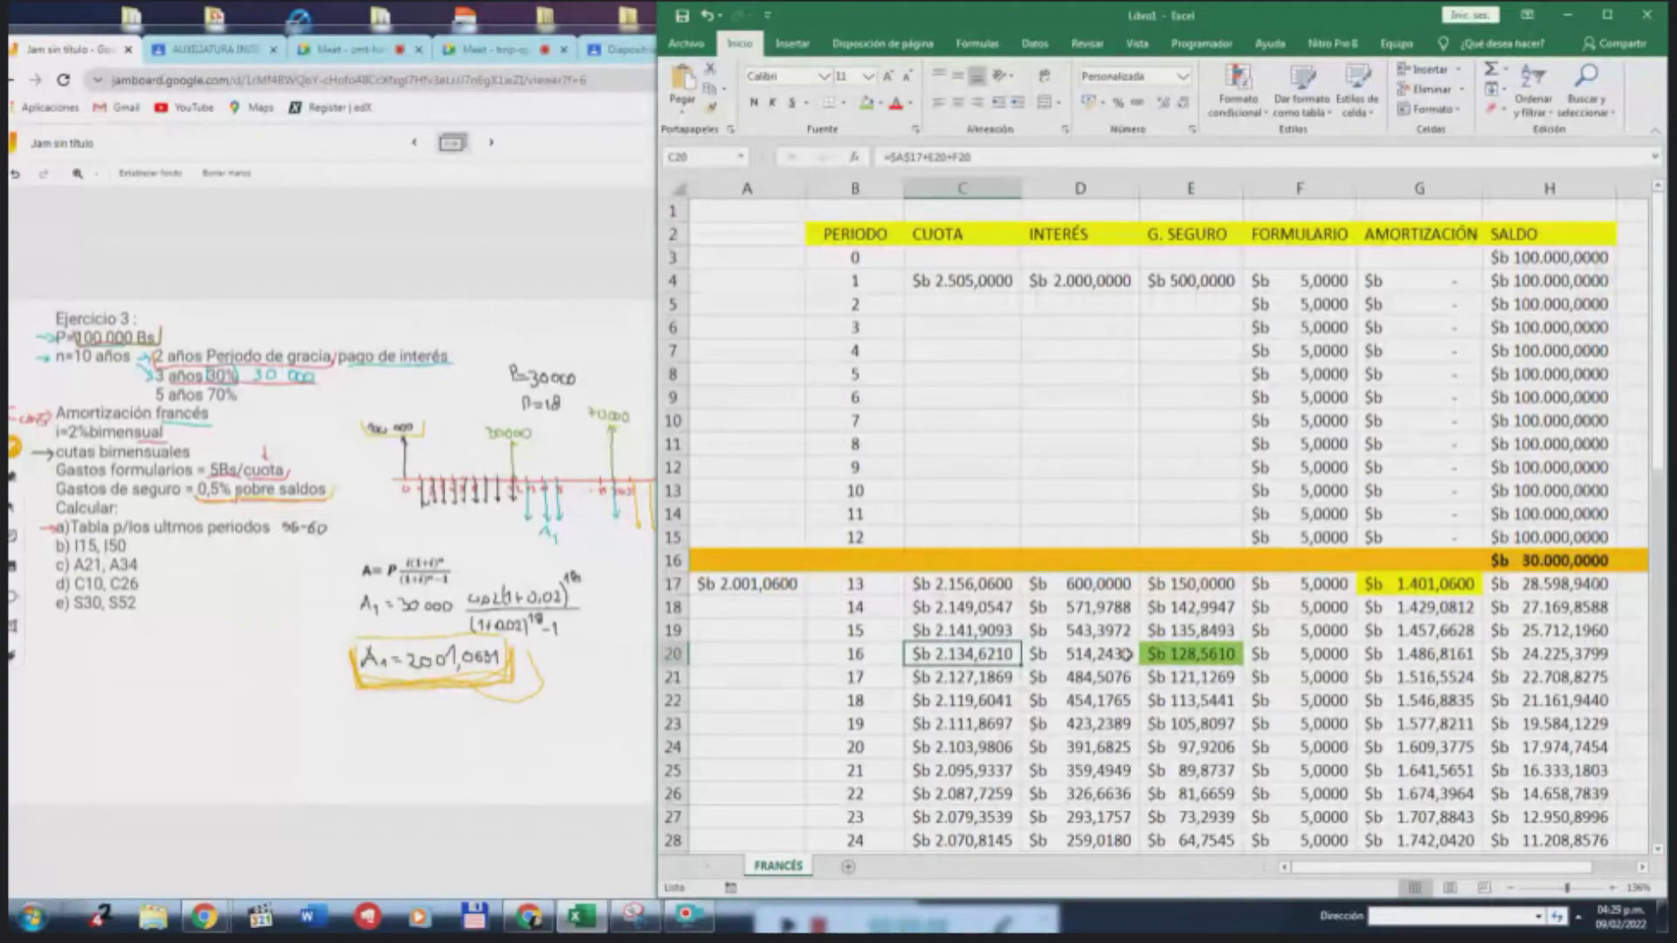
click(1363, 654)
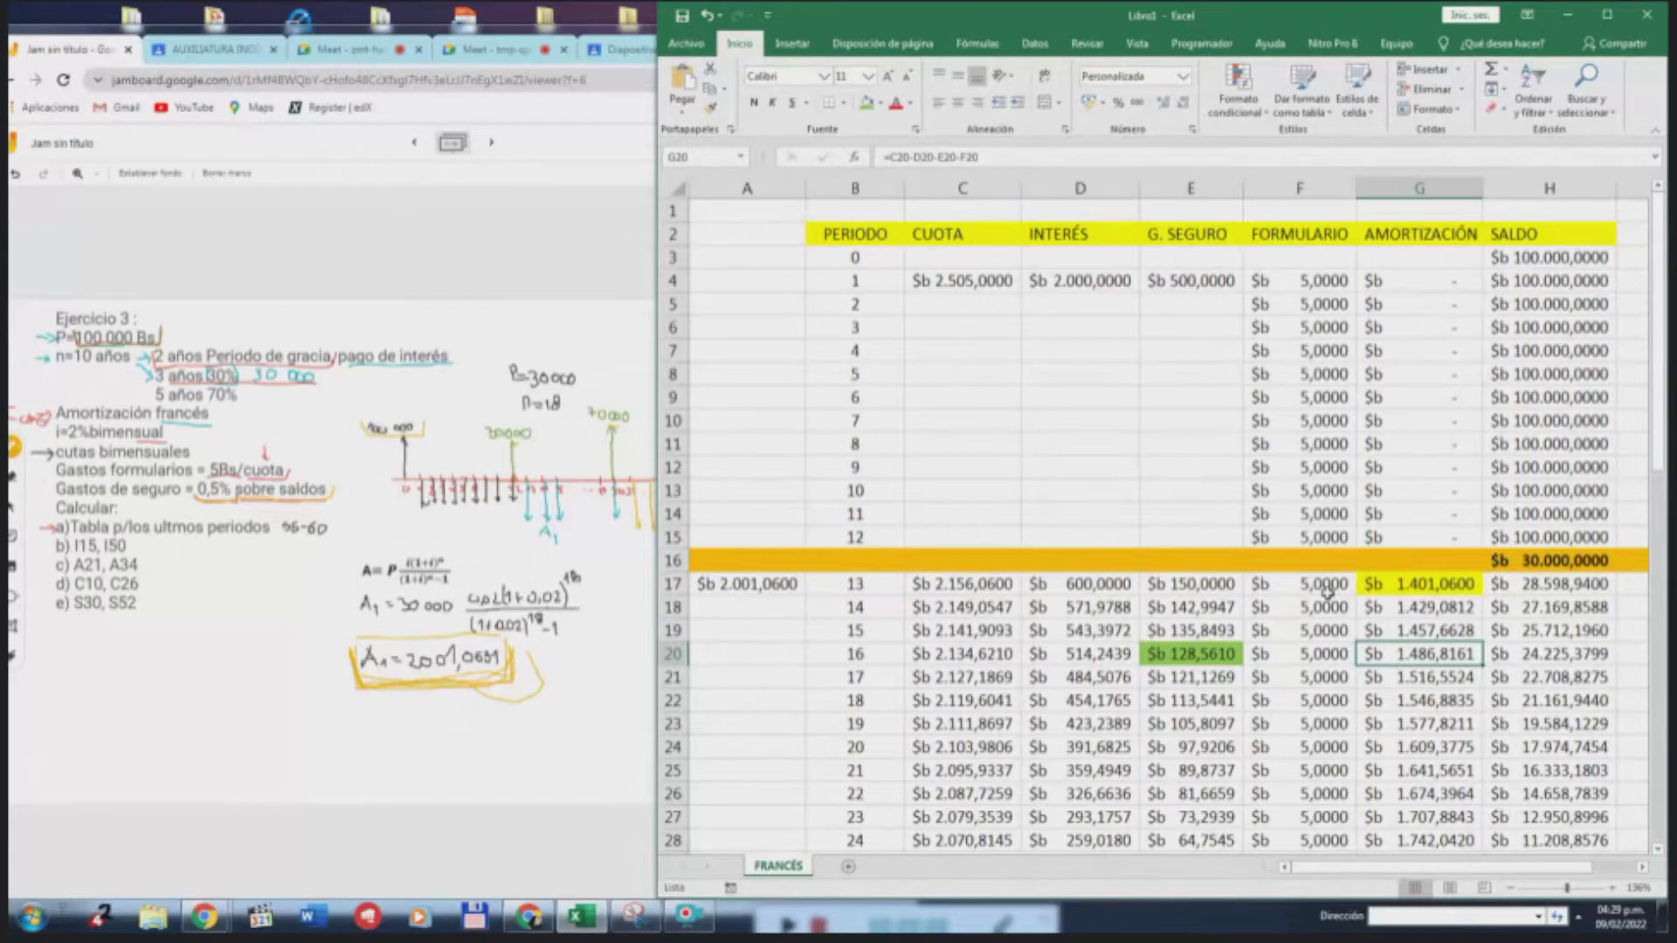
scroll(1326, 593, down, 1)
scroll(1326, 592, down, 2)
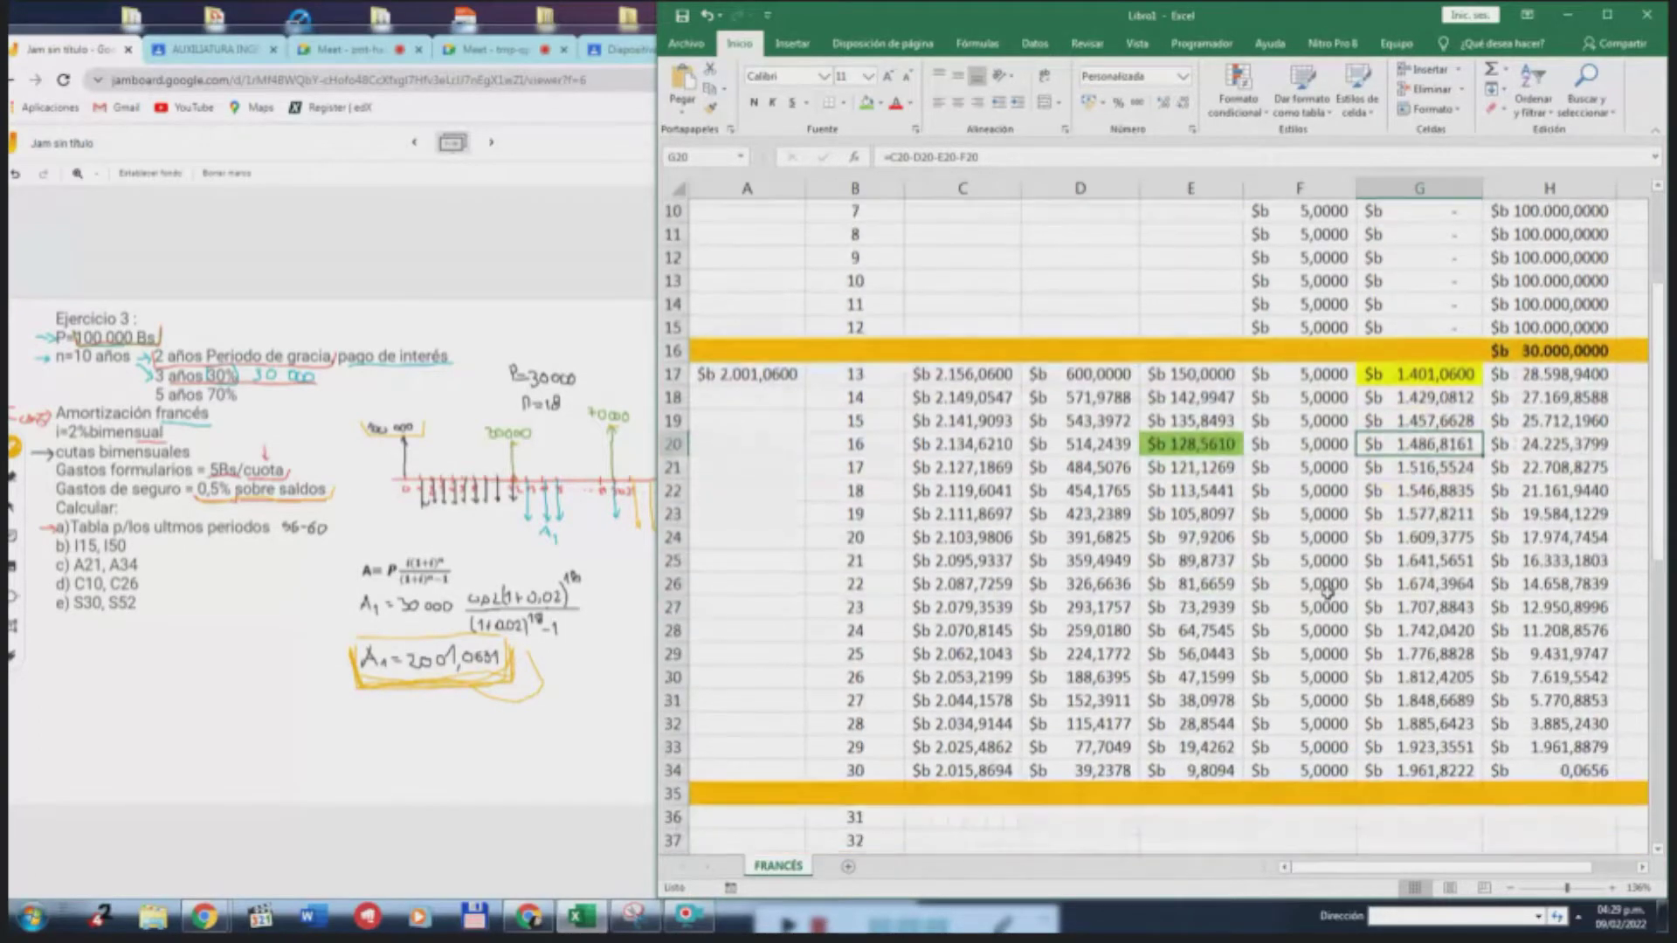
scroll(1326, 592, down, 1)
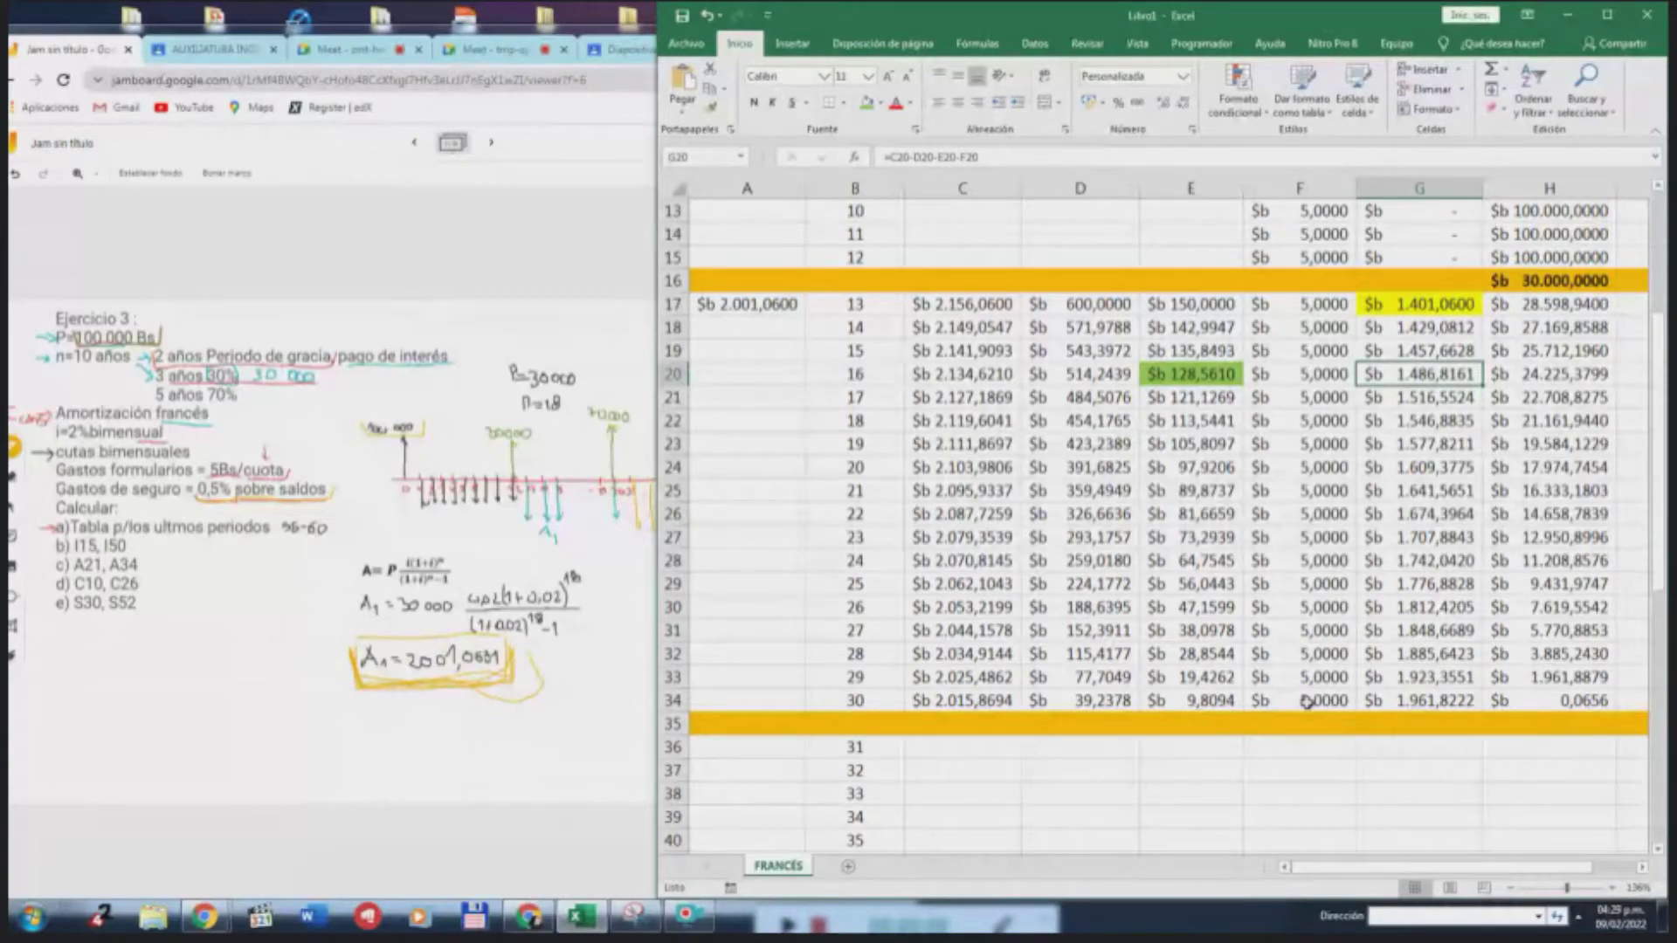
scroll(1306, 701, up, 4)
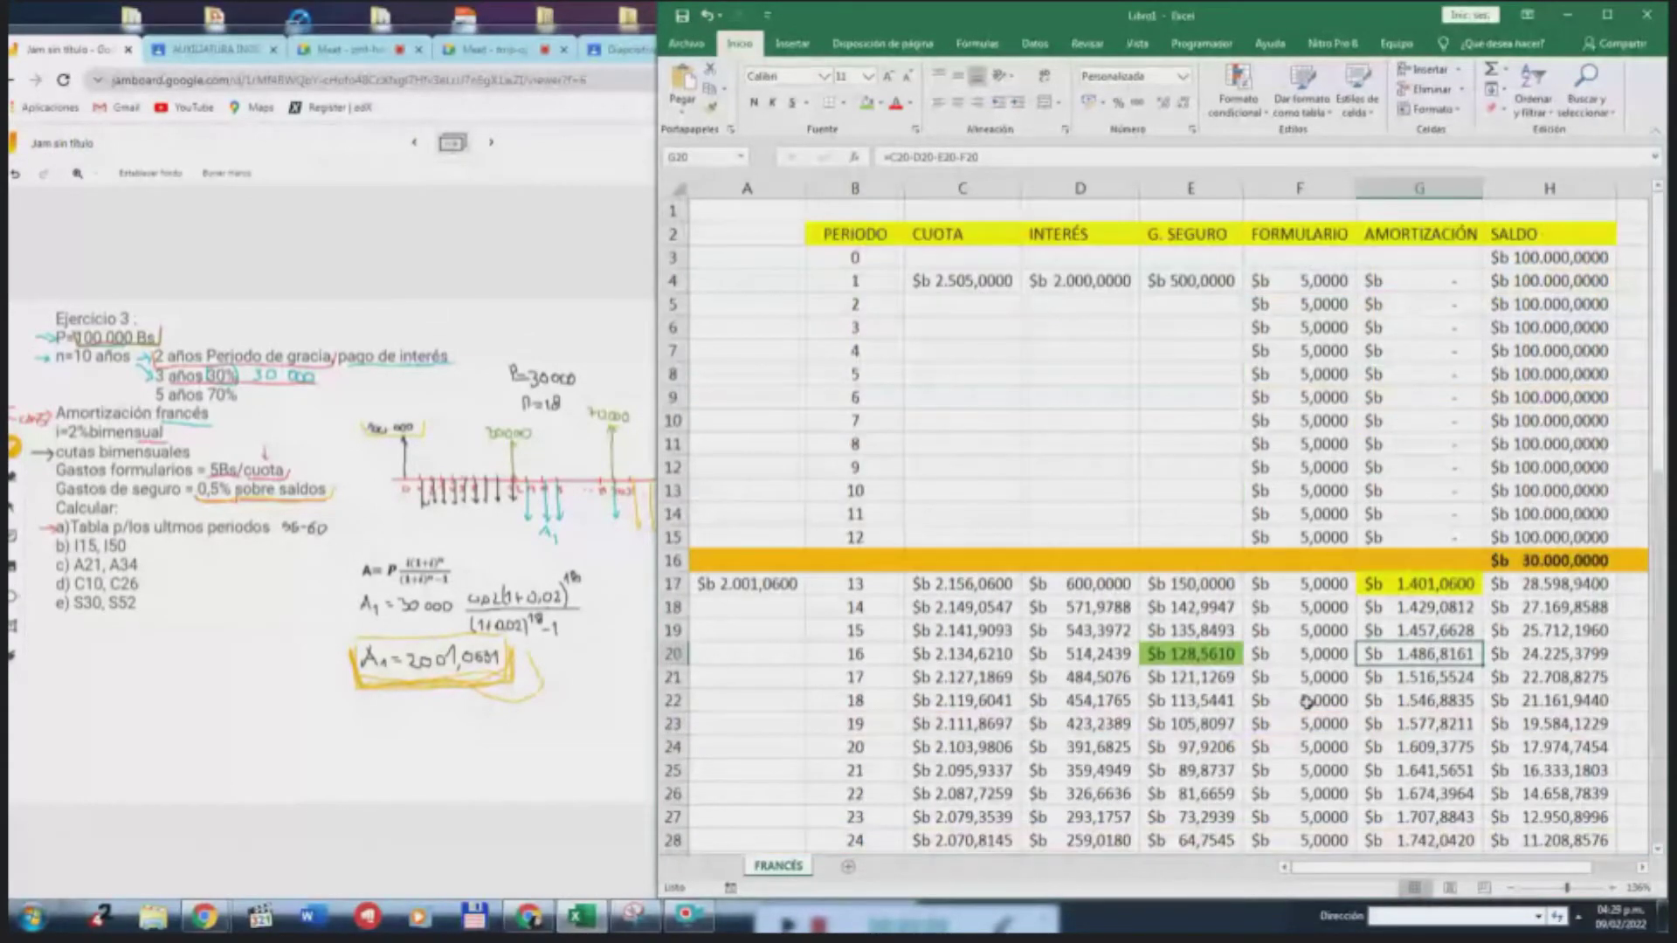
Review the grace-period block B2:H15 and open period 1's CUOTA formula in C4 to examine its referenced cells
click(1004, 281)
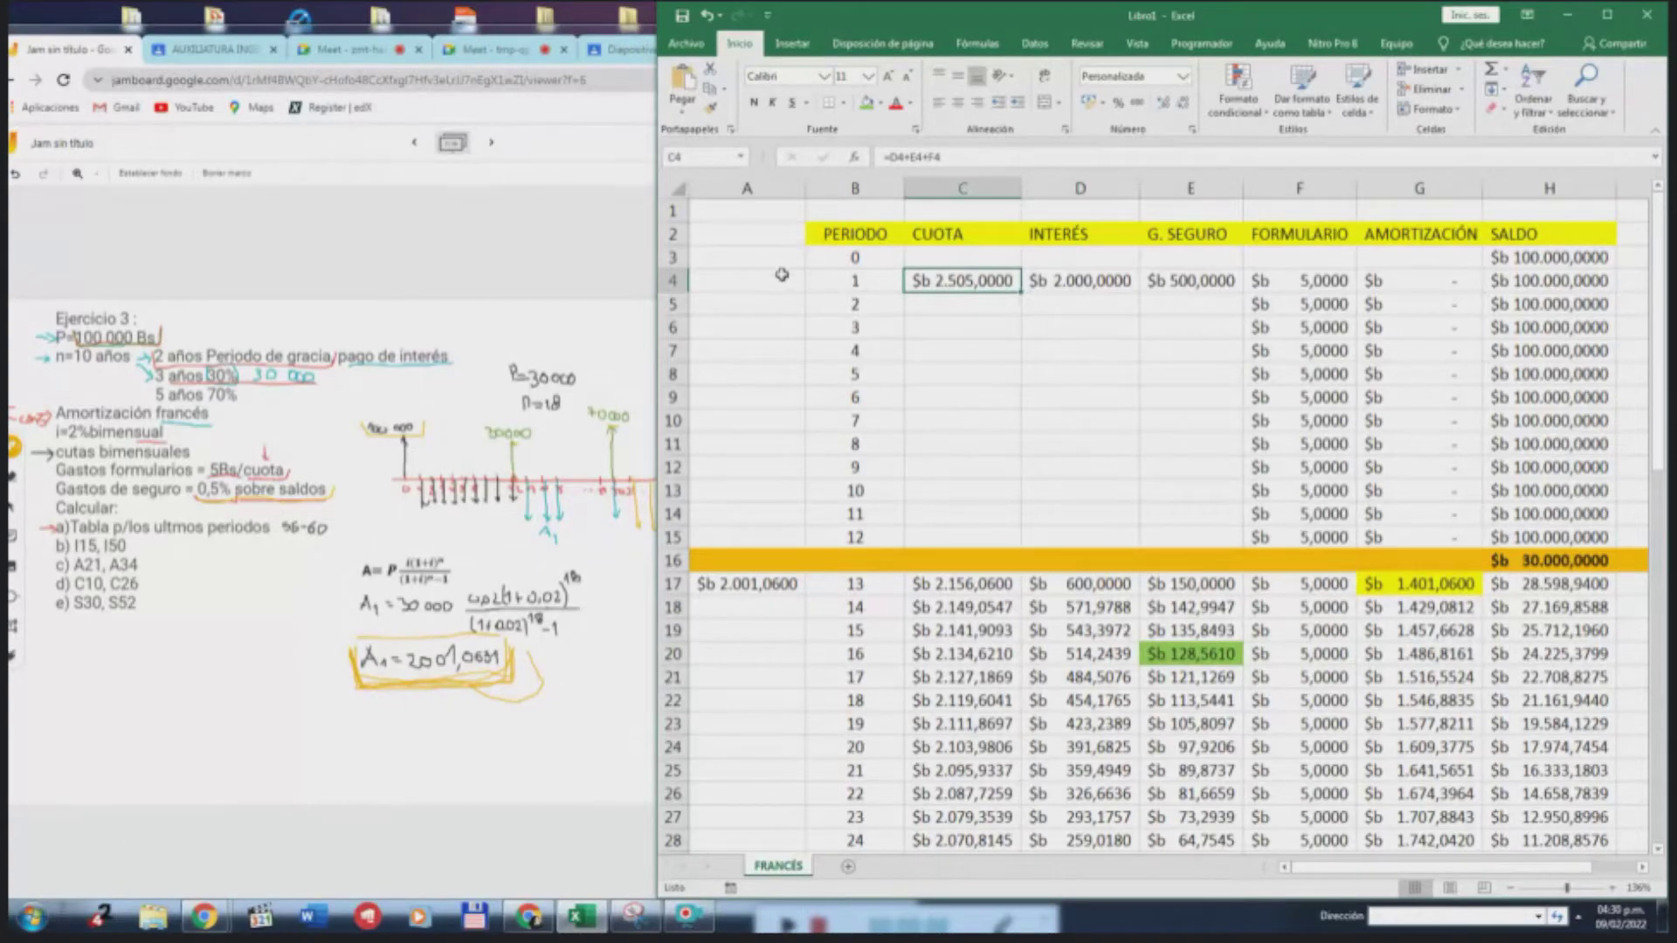
drag(817, 234, 1543, 543)
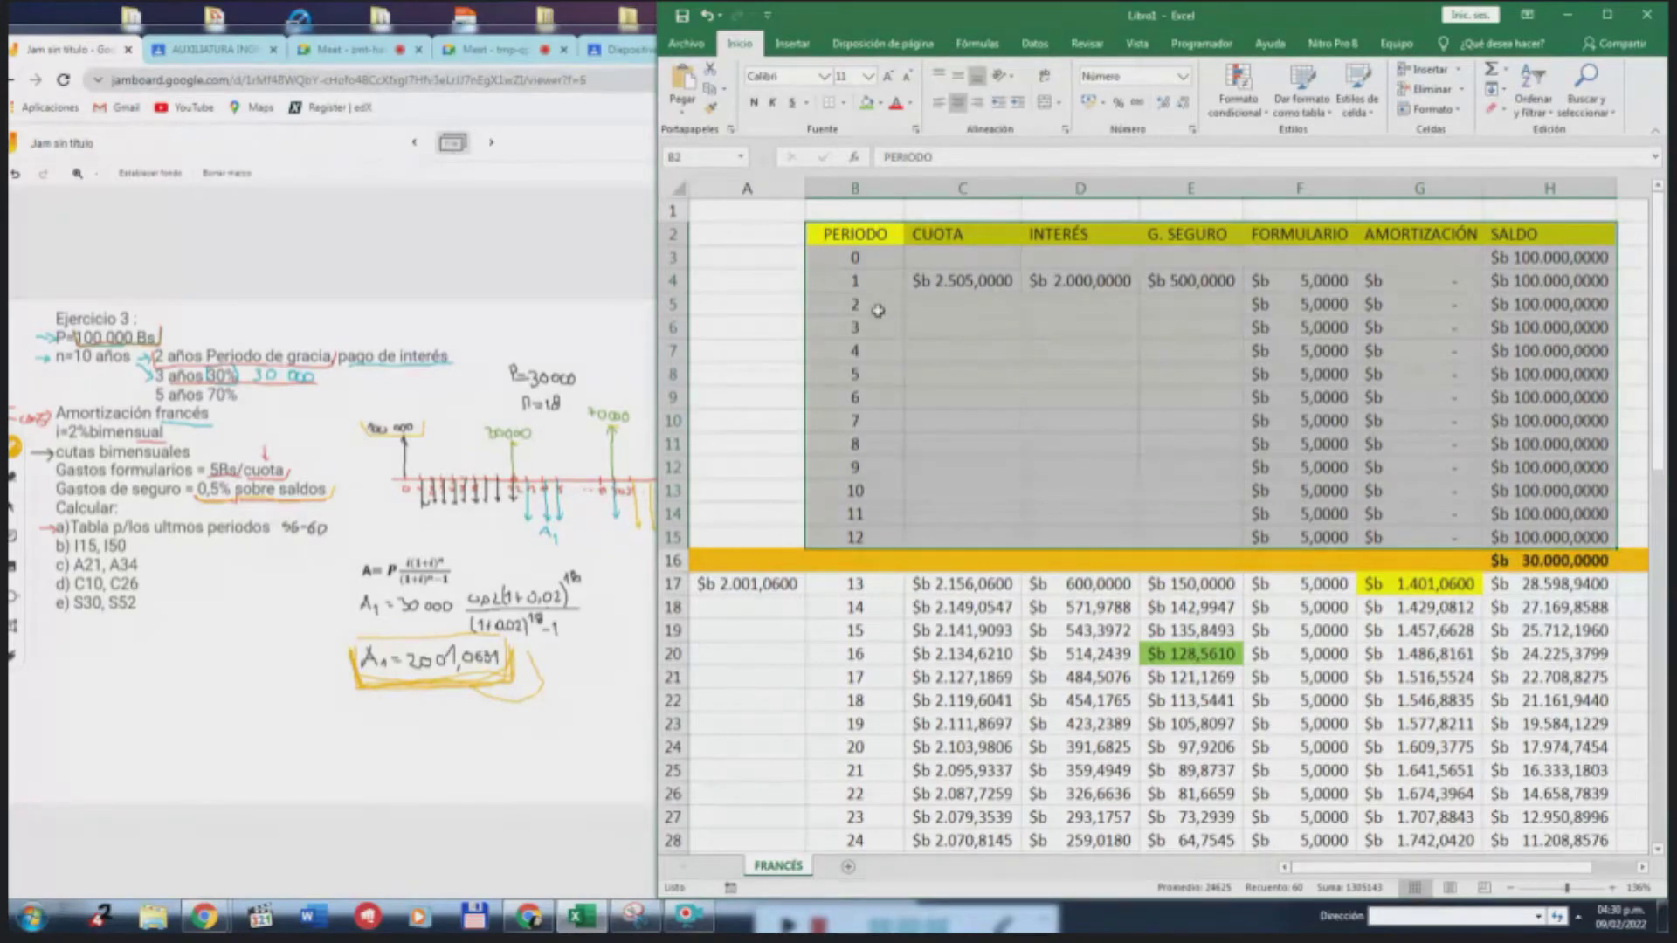
click(935, 302)
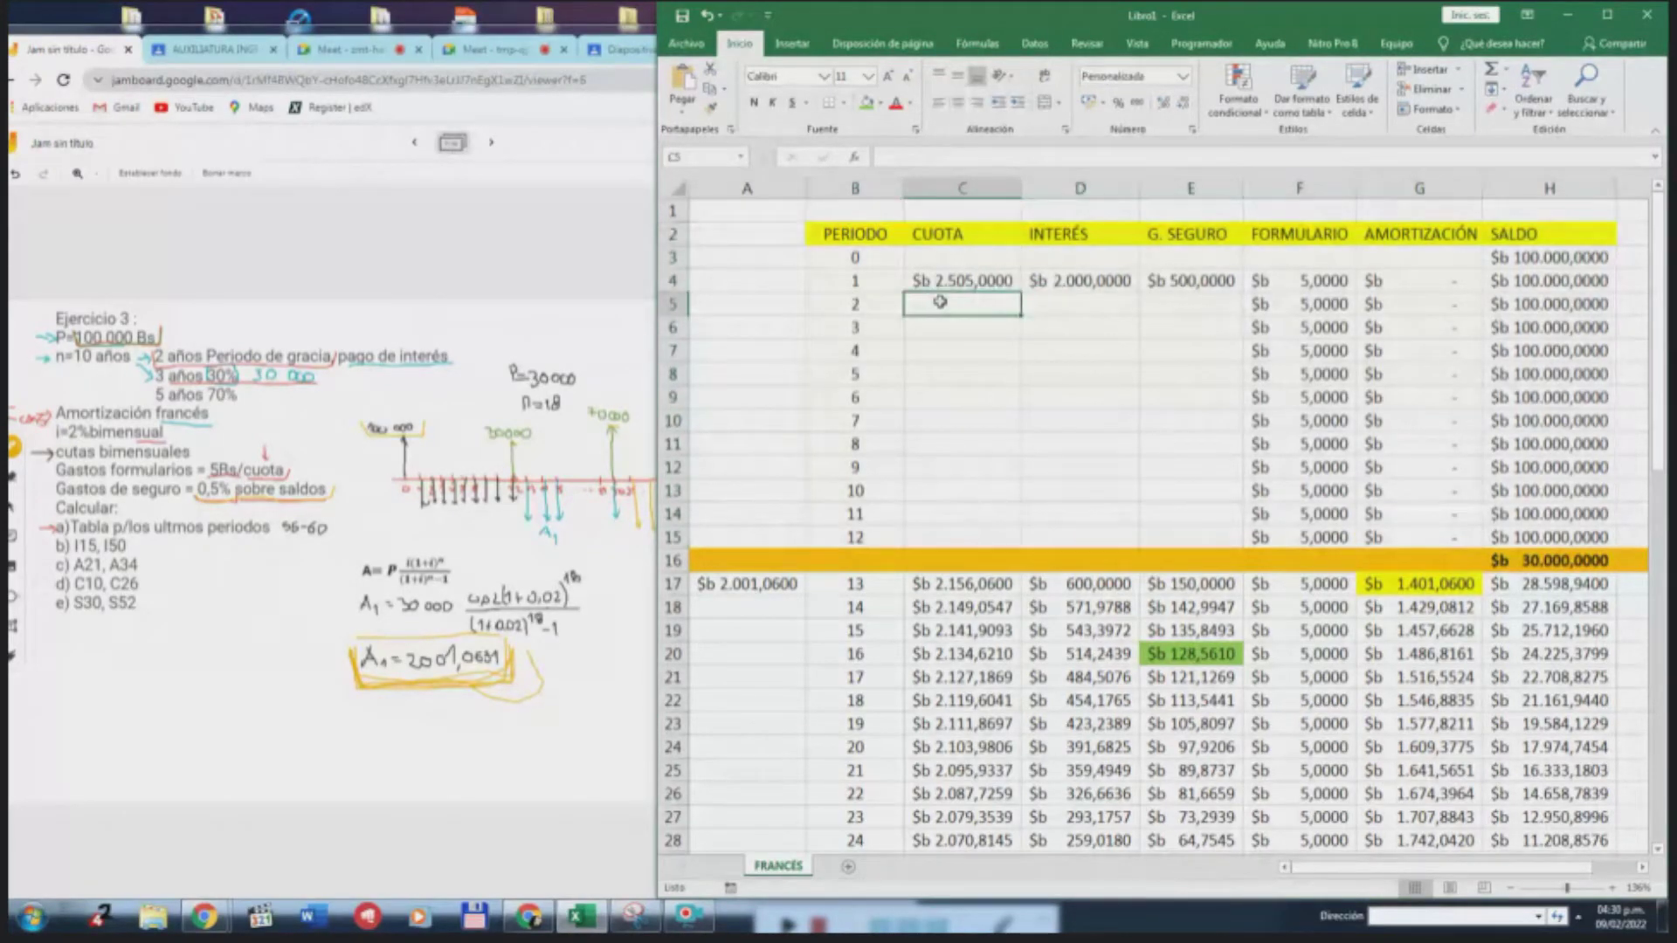
click(936, 280)
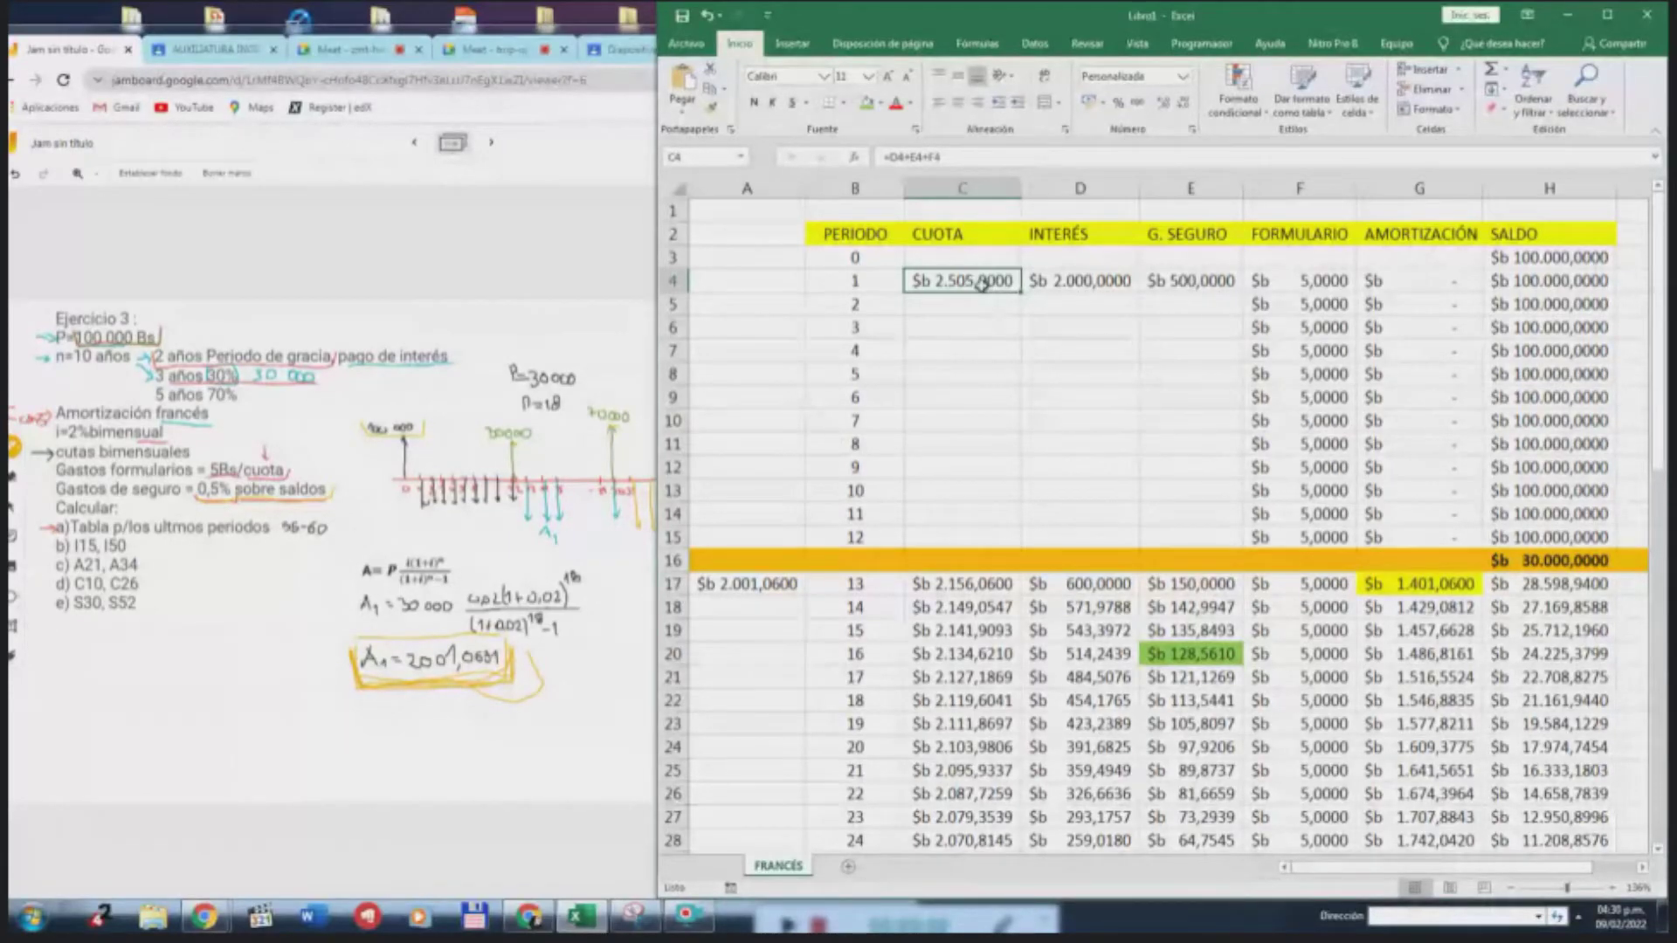
click(908, 155)
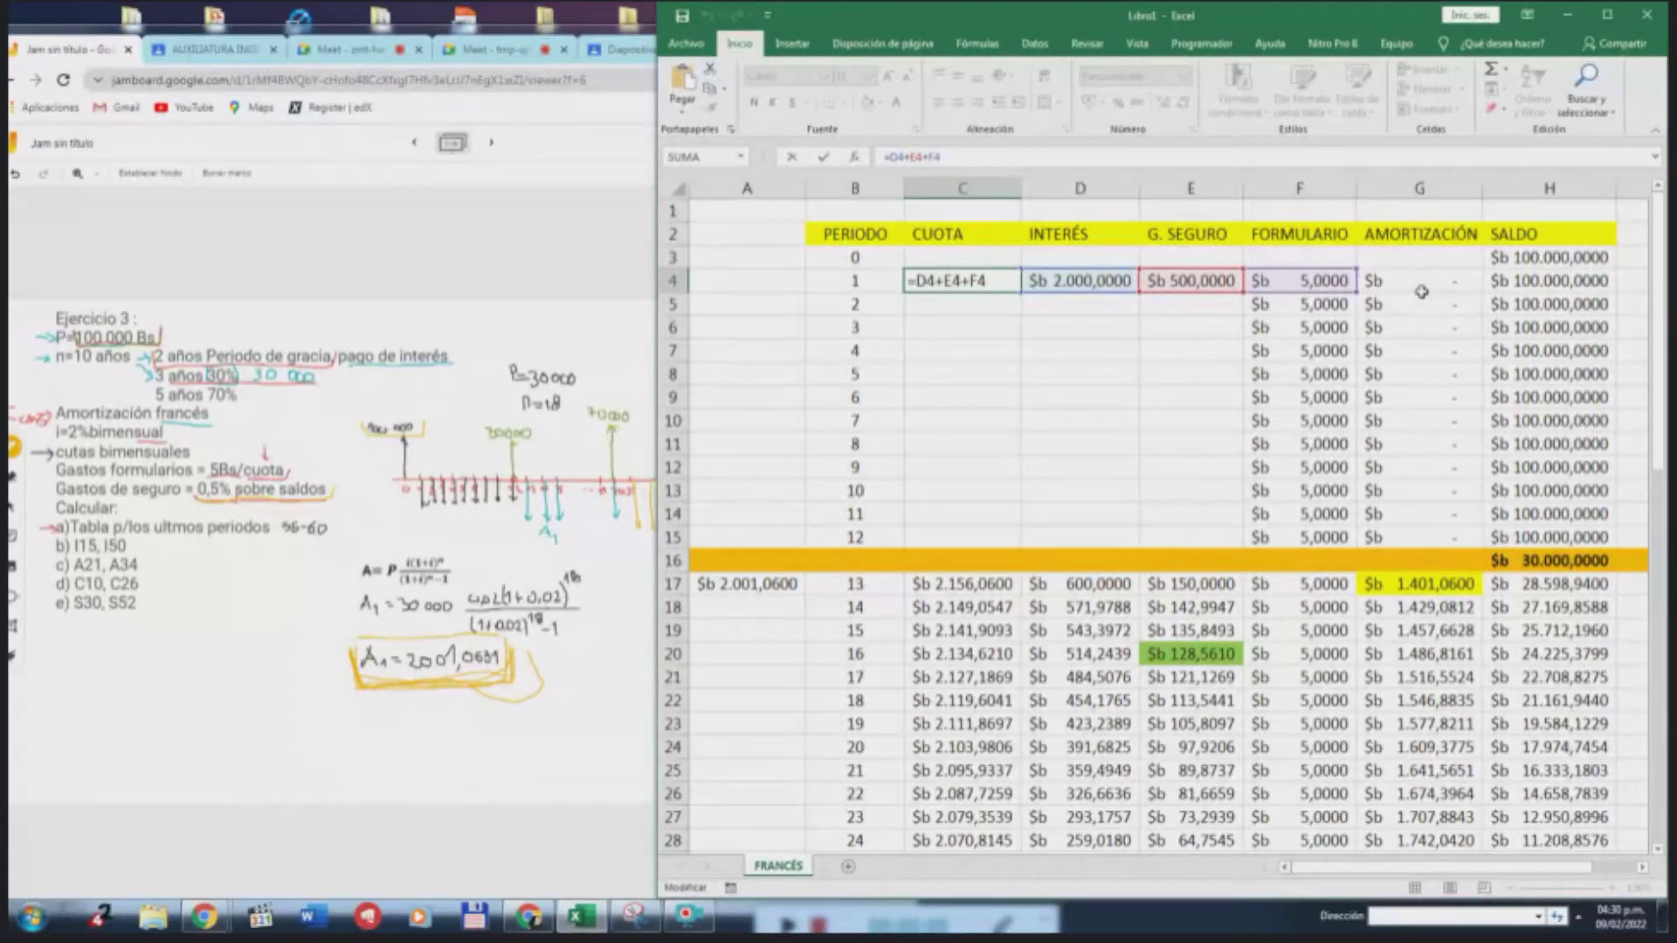
Close period 1's CUOTA formula in C4, dismiss the microphone notice and check the G. SEGURO formula in E4
key(ctrl+Return)
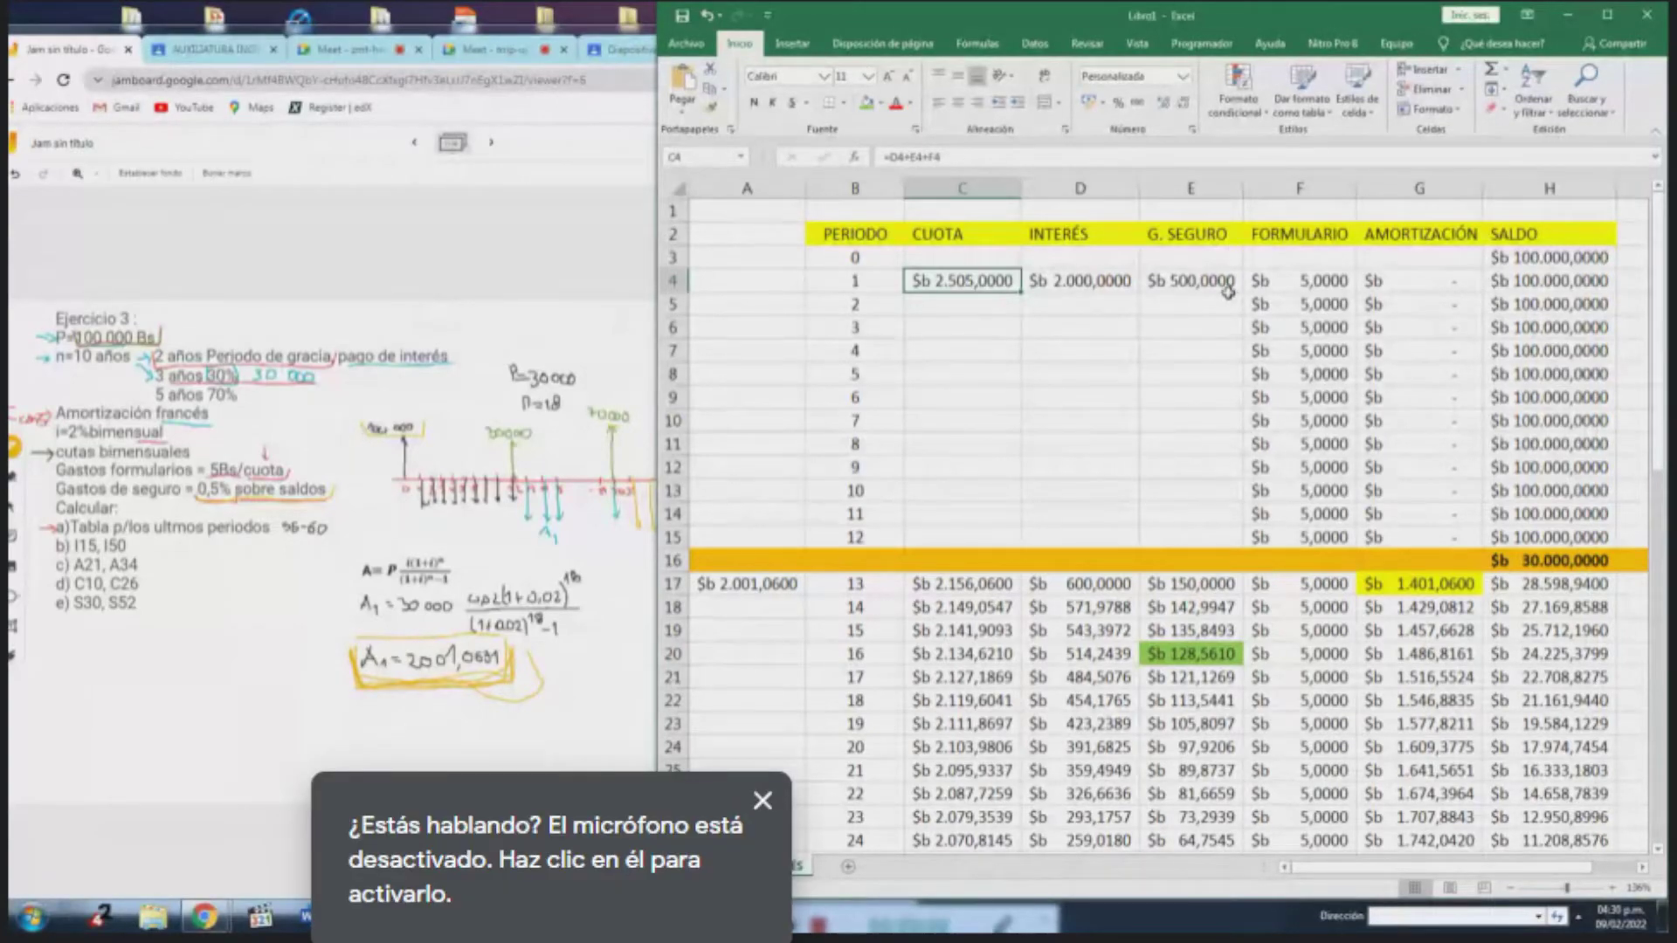
click(762, 800)
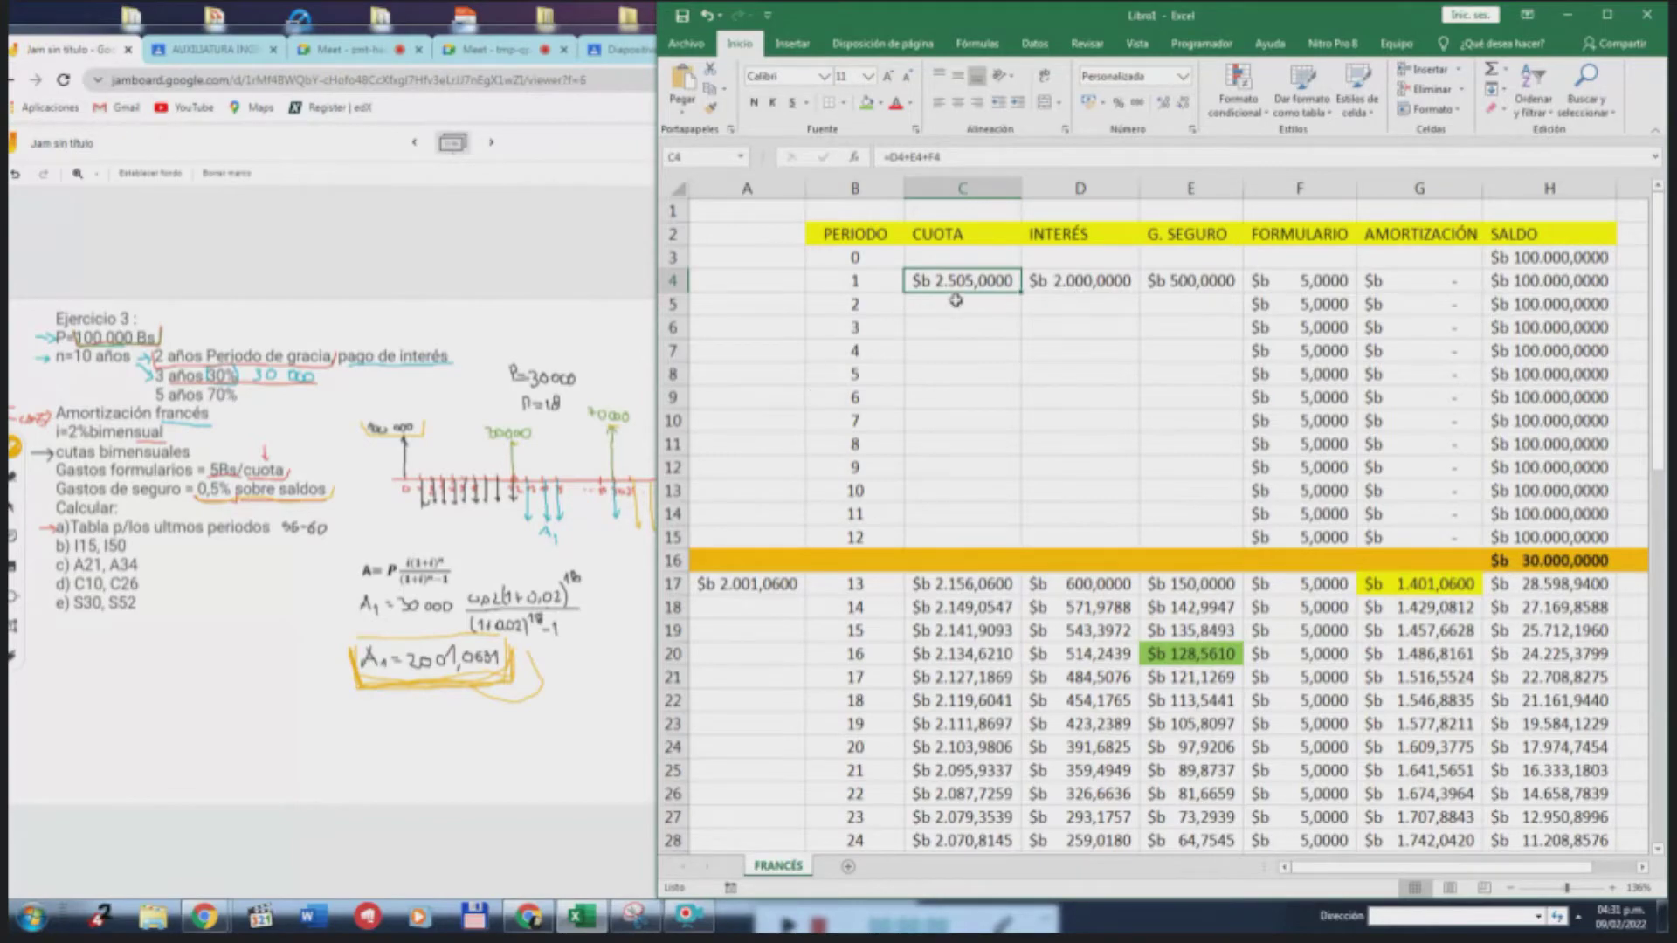
click(1175, 290)
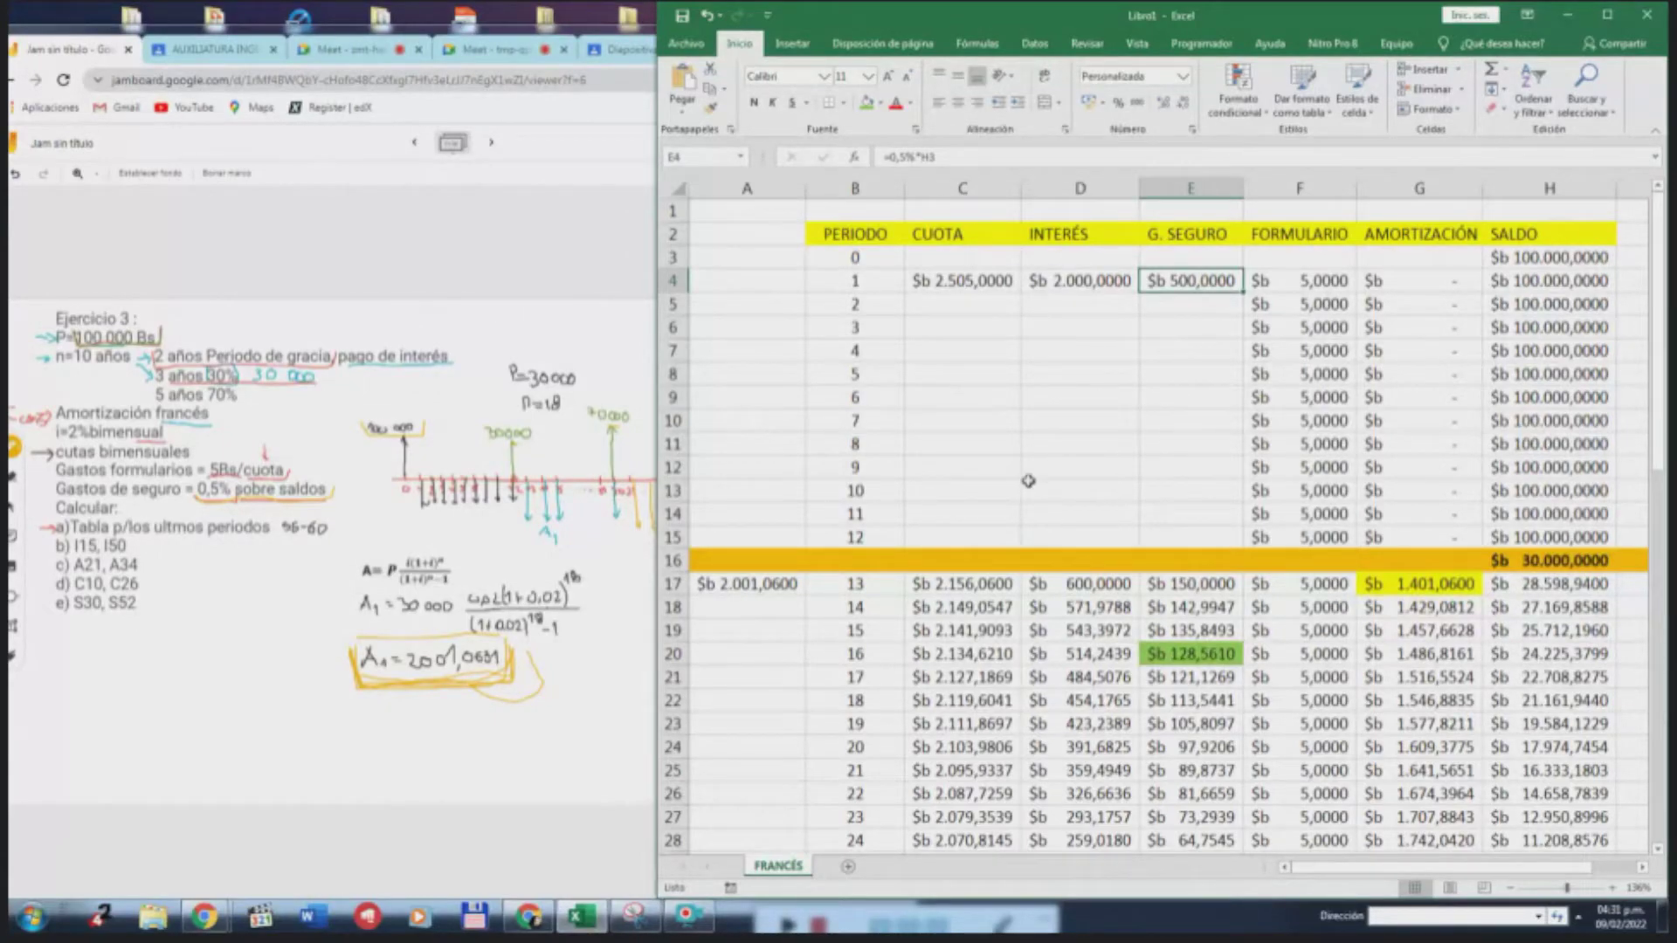
click(936, 304)
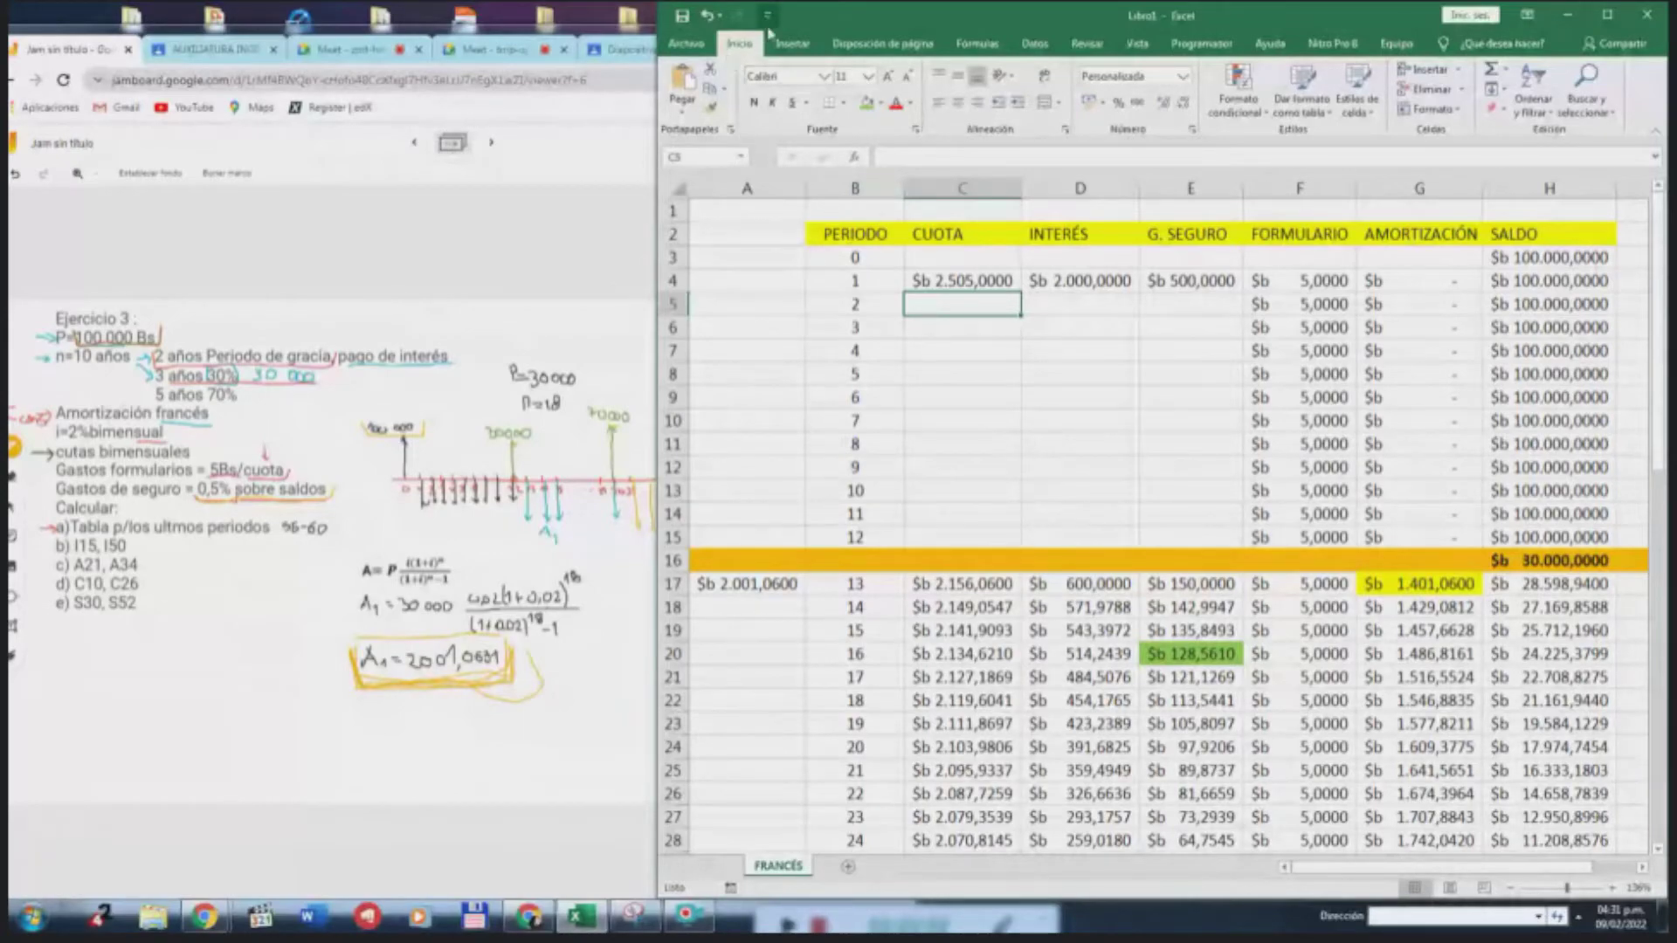
Handwrite an underlined "Gastos" above "pago de interés" on the Jamboard exercise, and return to the Excel table
click(523, 367)
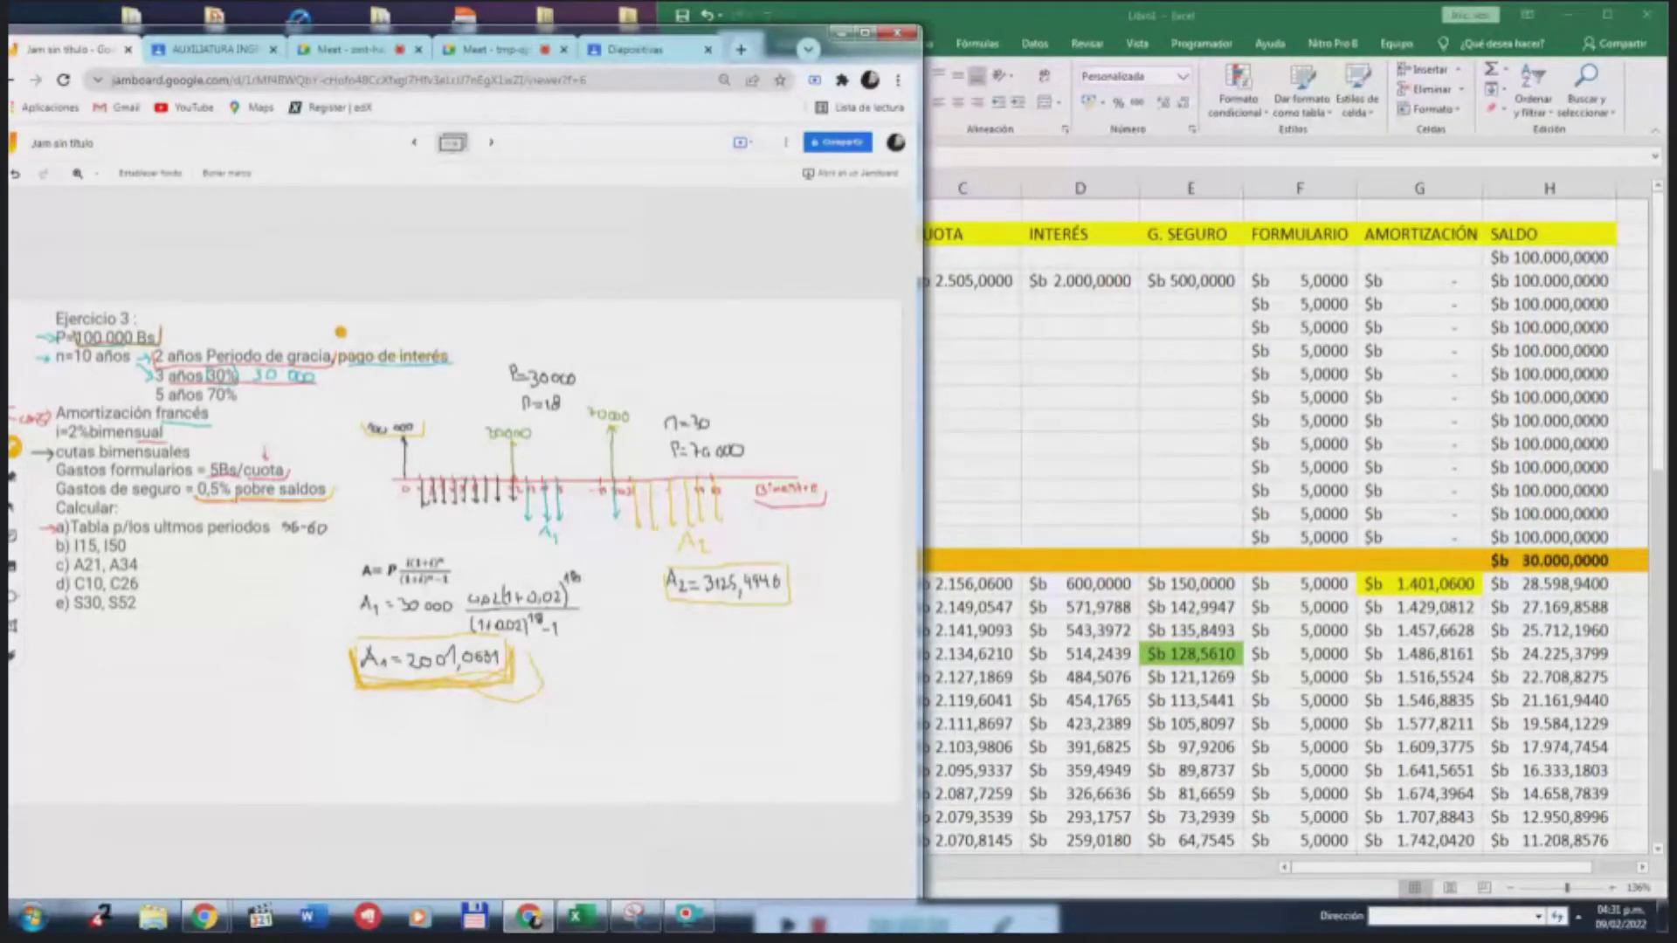
mouse_move(339, 328)
mouse_down()
mouse_move(355, 329)
mouse_move(339, 347)
mouse_move(371, 332)
mouse_move(367, 348)
mouse_move(393, 353)
mouse_move(411, 332)
mouse_move(498, 346)
mouse_up()
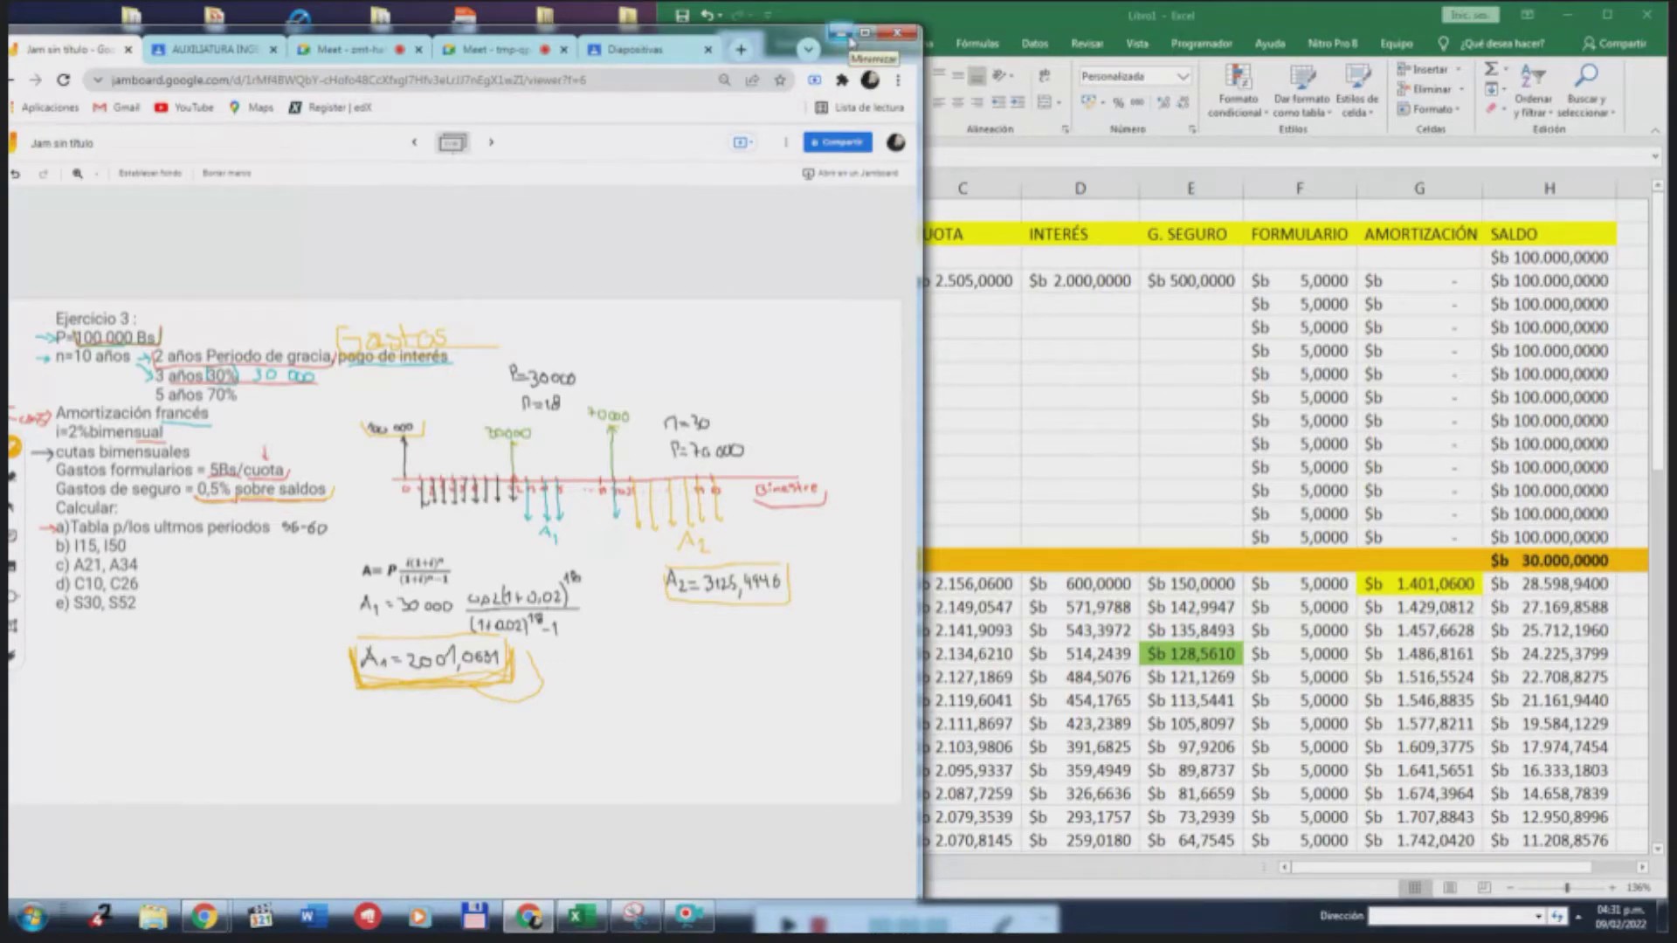
click(1125, 436)
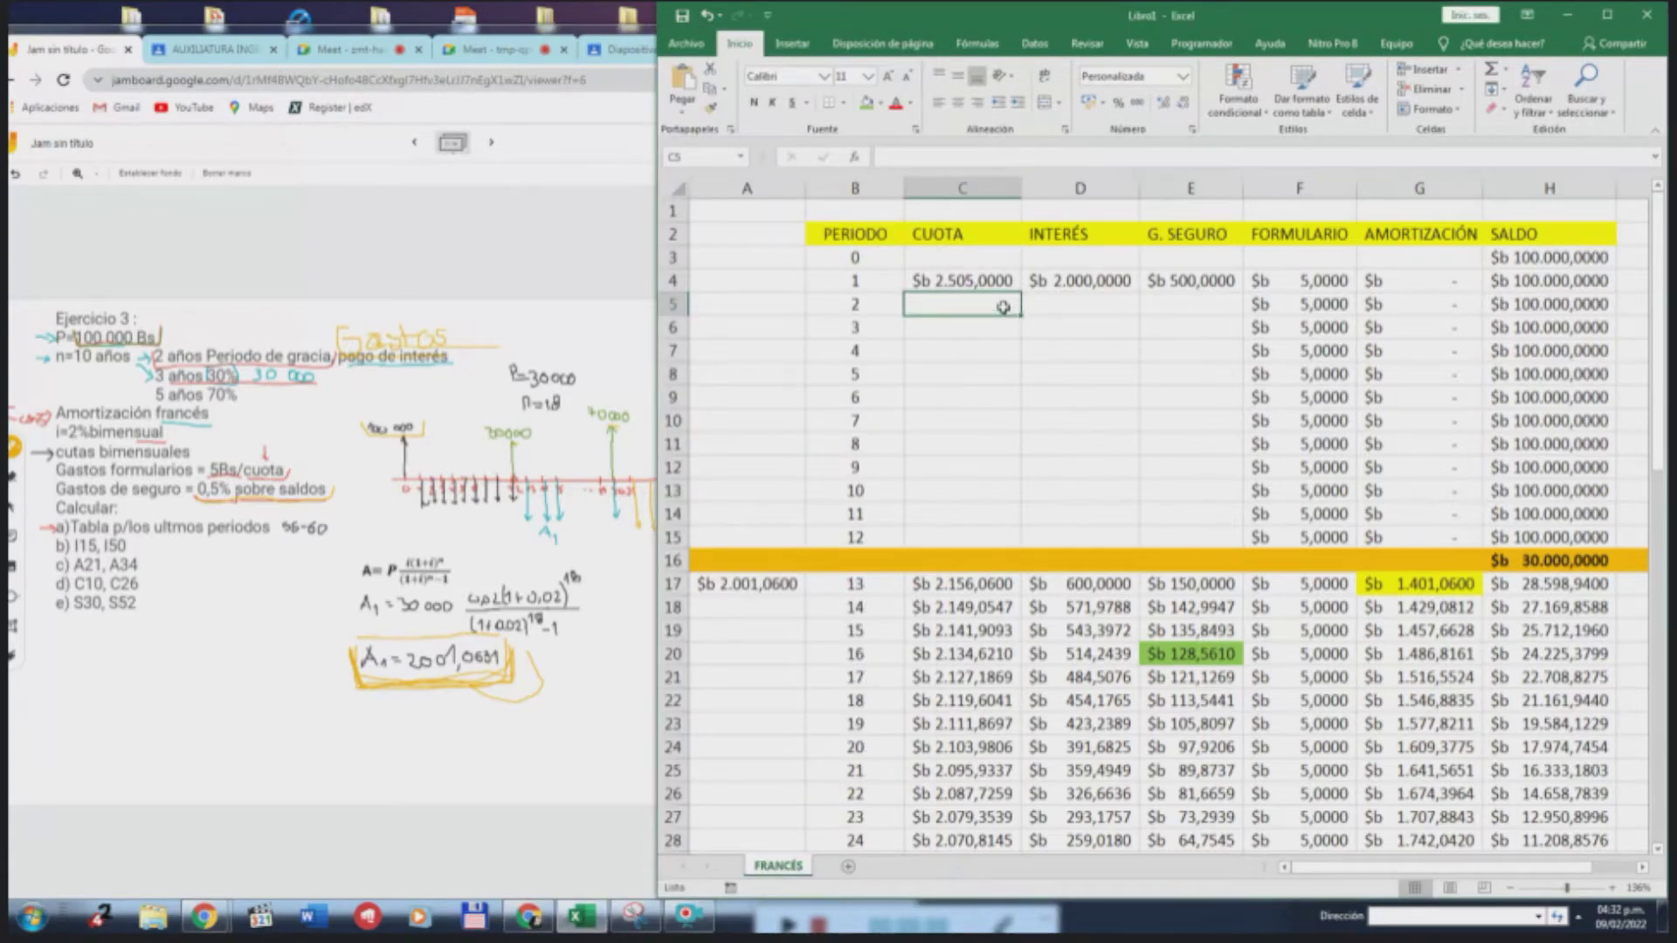
Review period 1's CUOTA, INTERÉS, G. SEGURO and FORMULARIO cells and copy the CUOTA formula from C4 down to C15
click(976, 276)
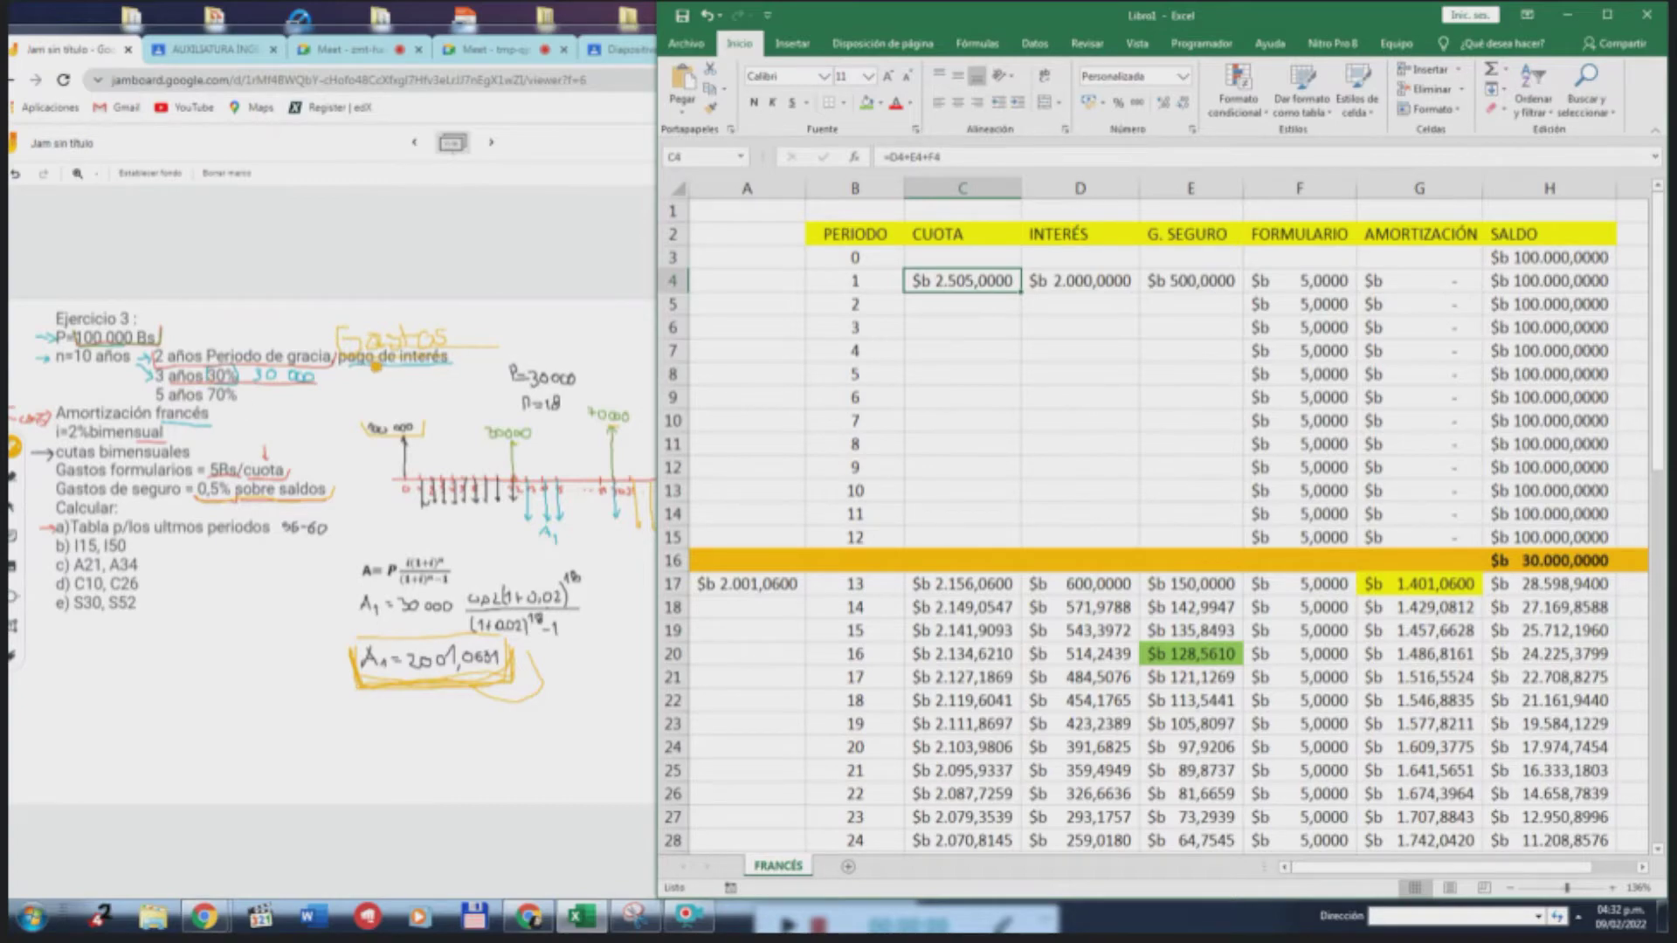
click(1118, 286)
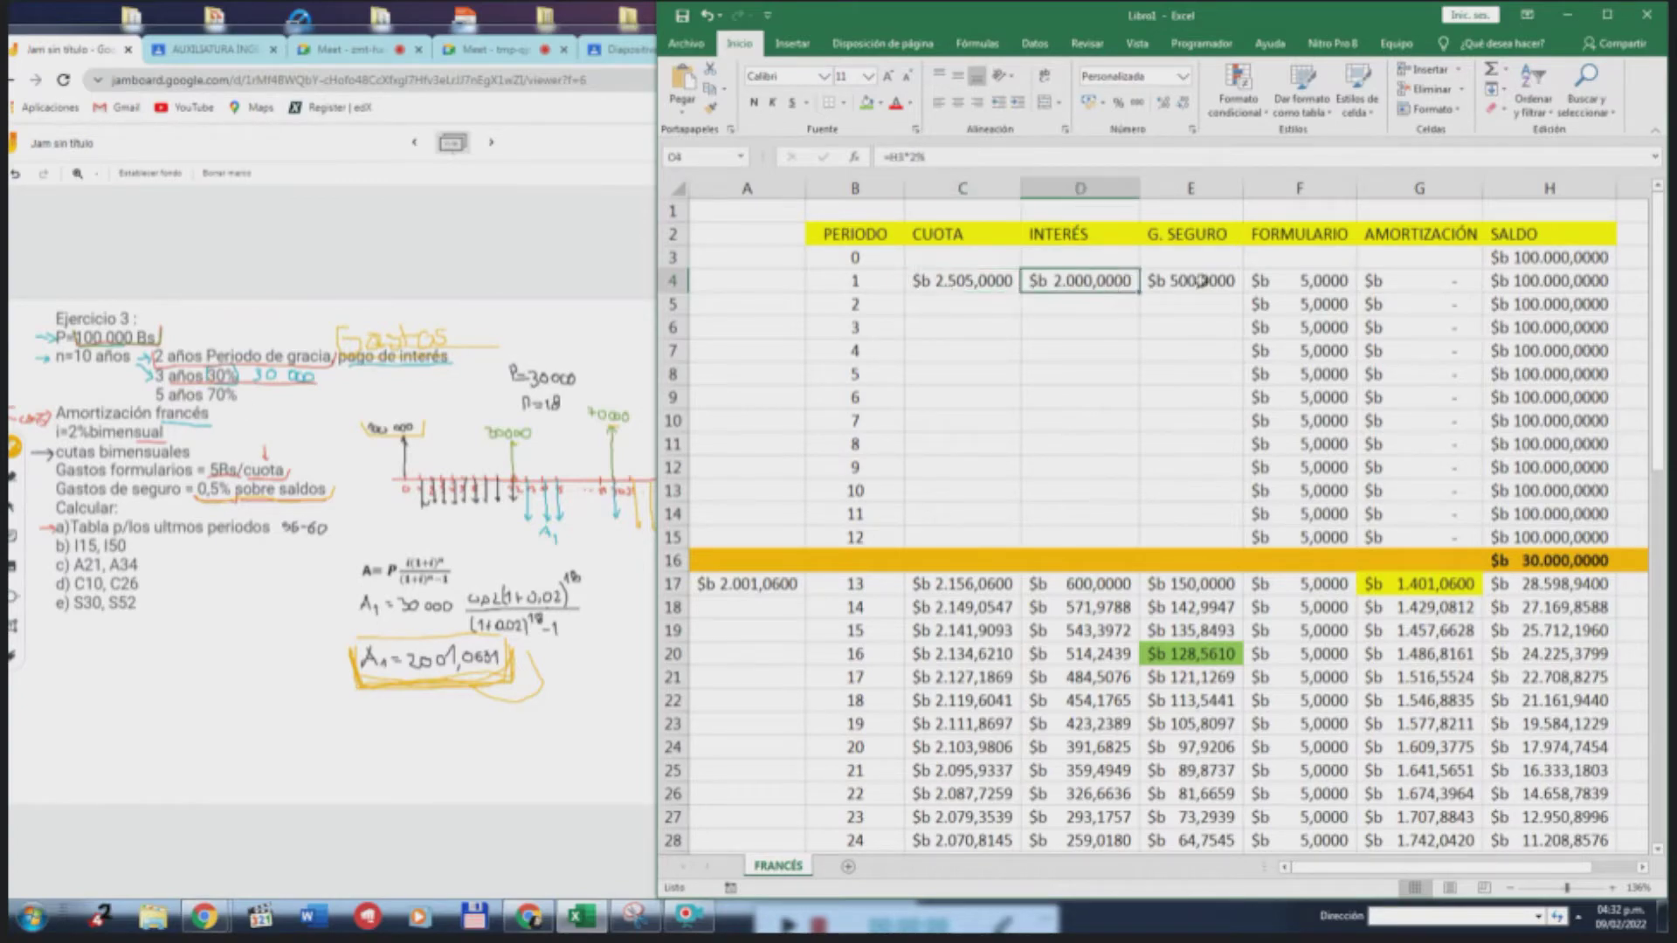
click(1204, 285)
click(1293, 282)
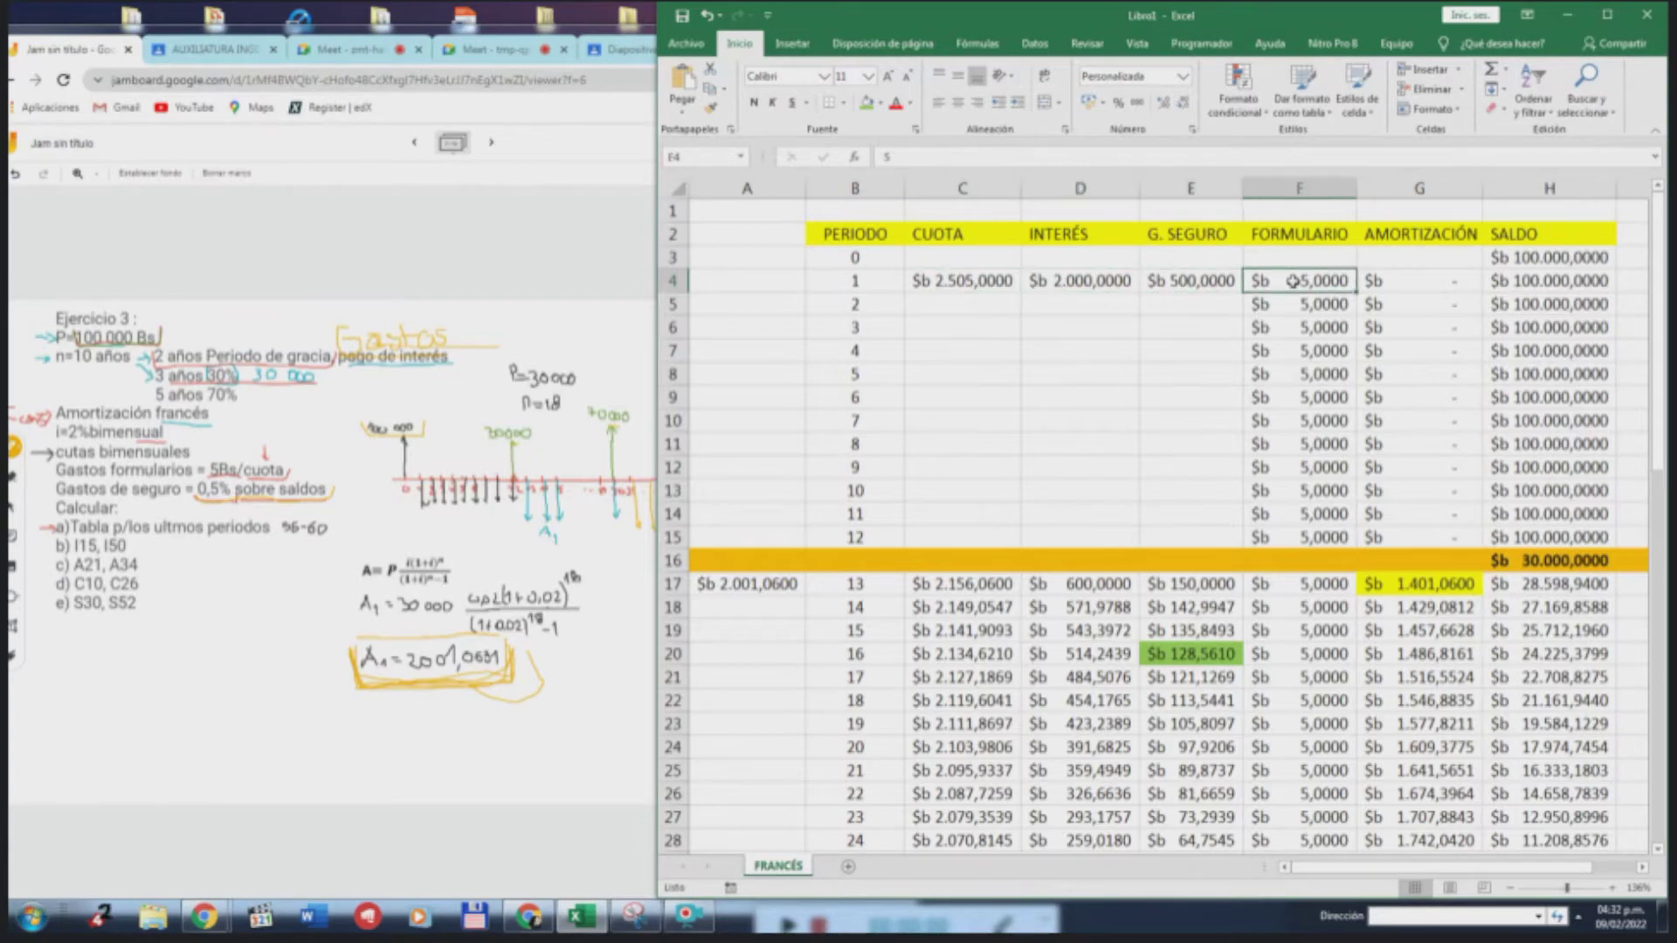
click(991, 279)
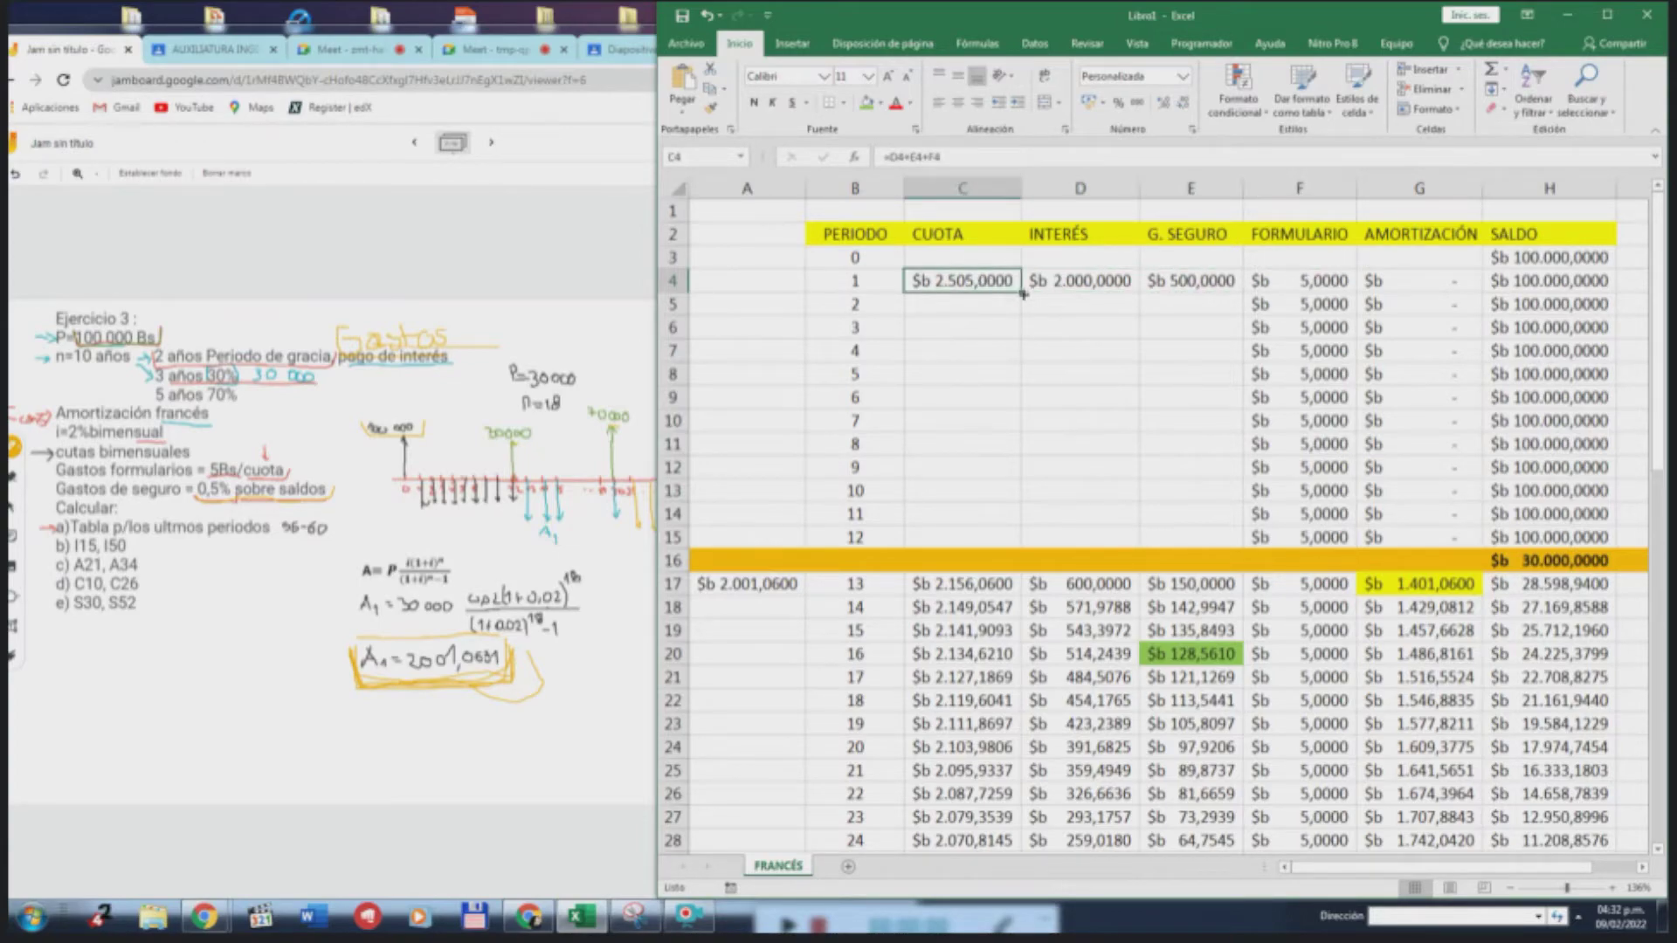
drag(1023, 294, 1024, 549)
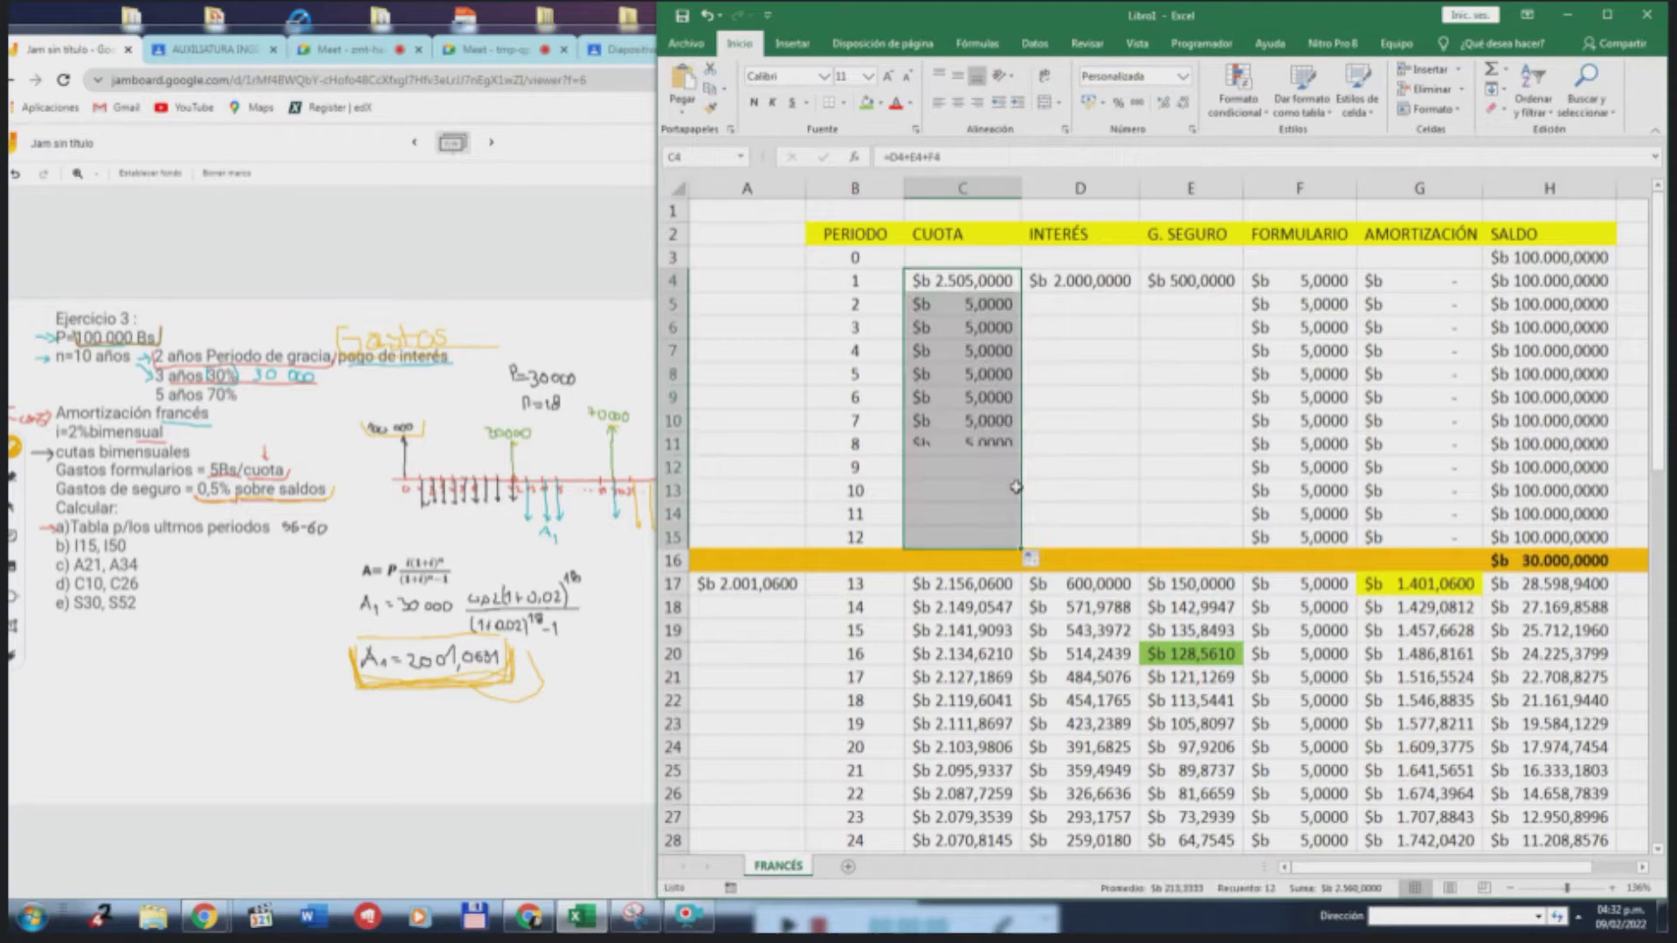
Copy period 1's INTERÉS and G. SEGURO formulas down to period 12 in row 15, and check CUOTA cells C4 and C15
click(1119, 280)
drag(1138, 294, 1138, 537)
click(1231, 281)
drag(1242, 292, 1240, 546)
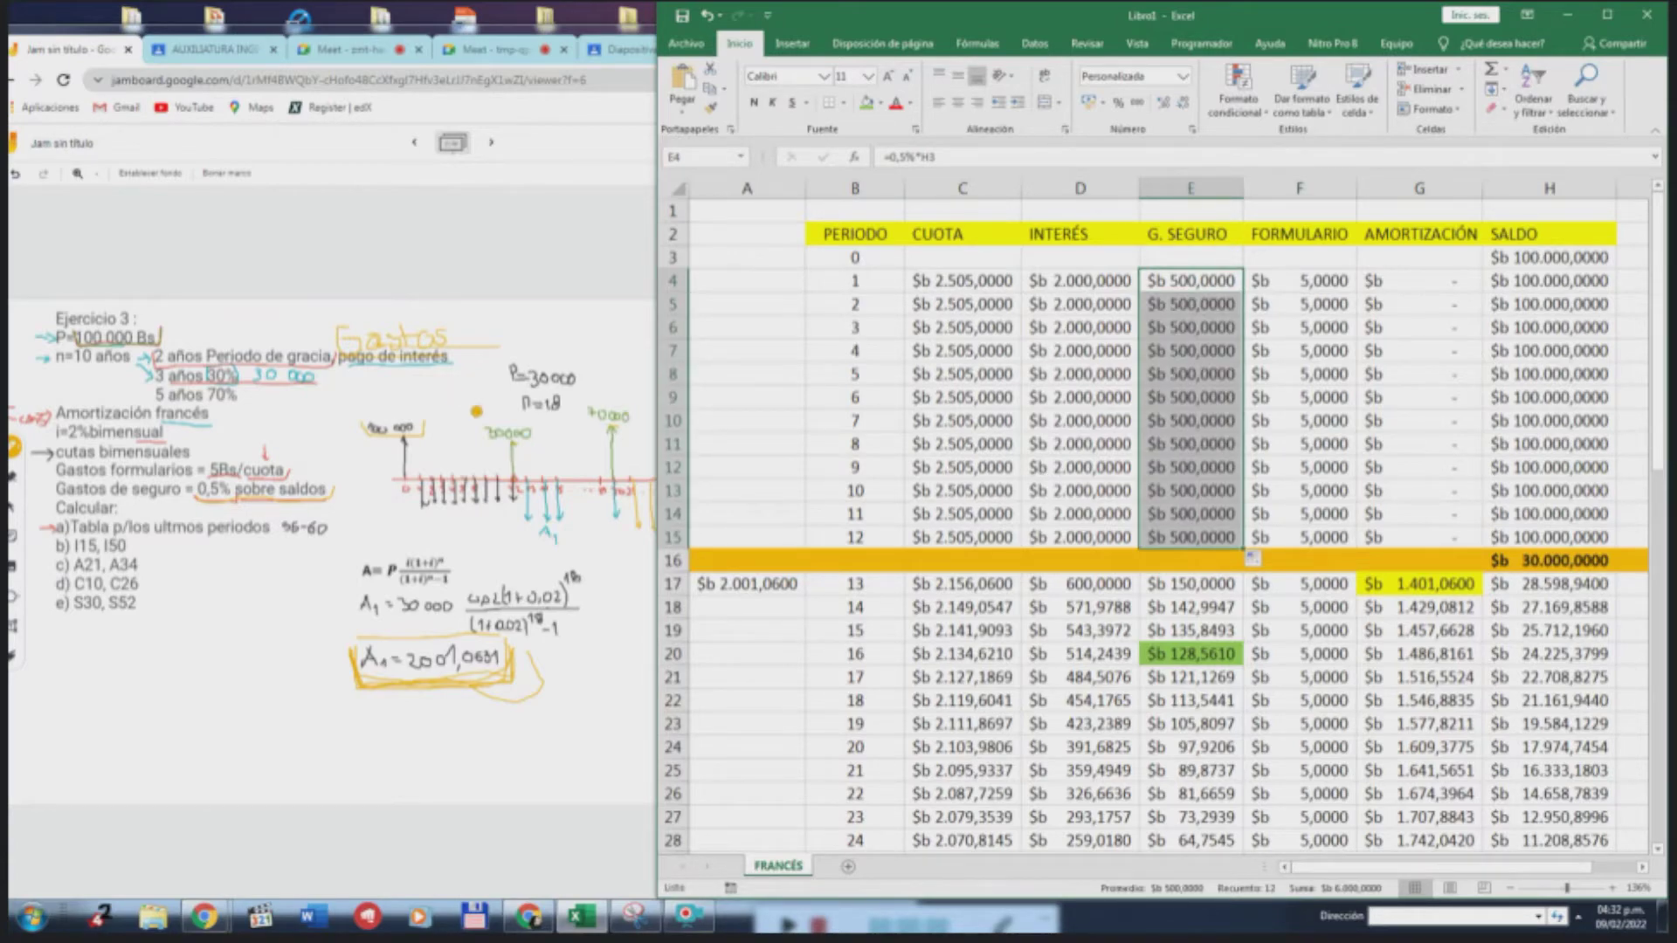
click(950, 284)
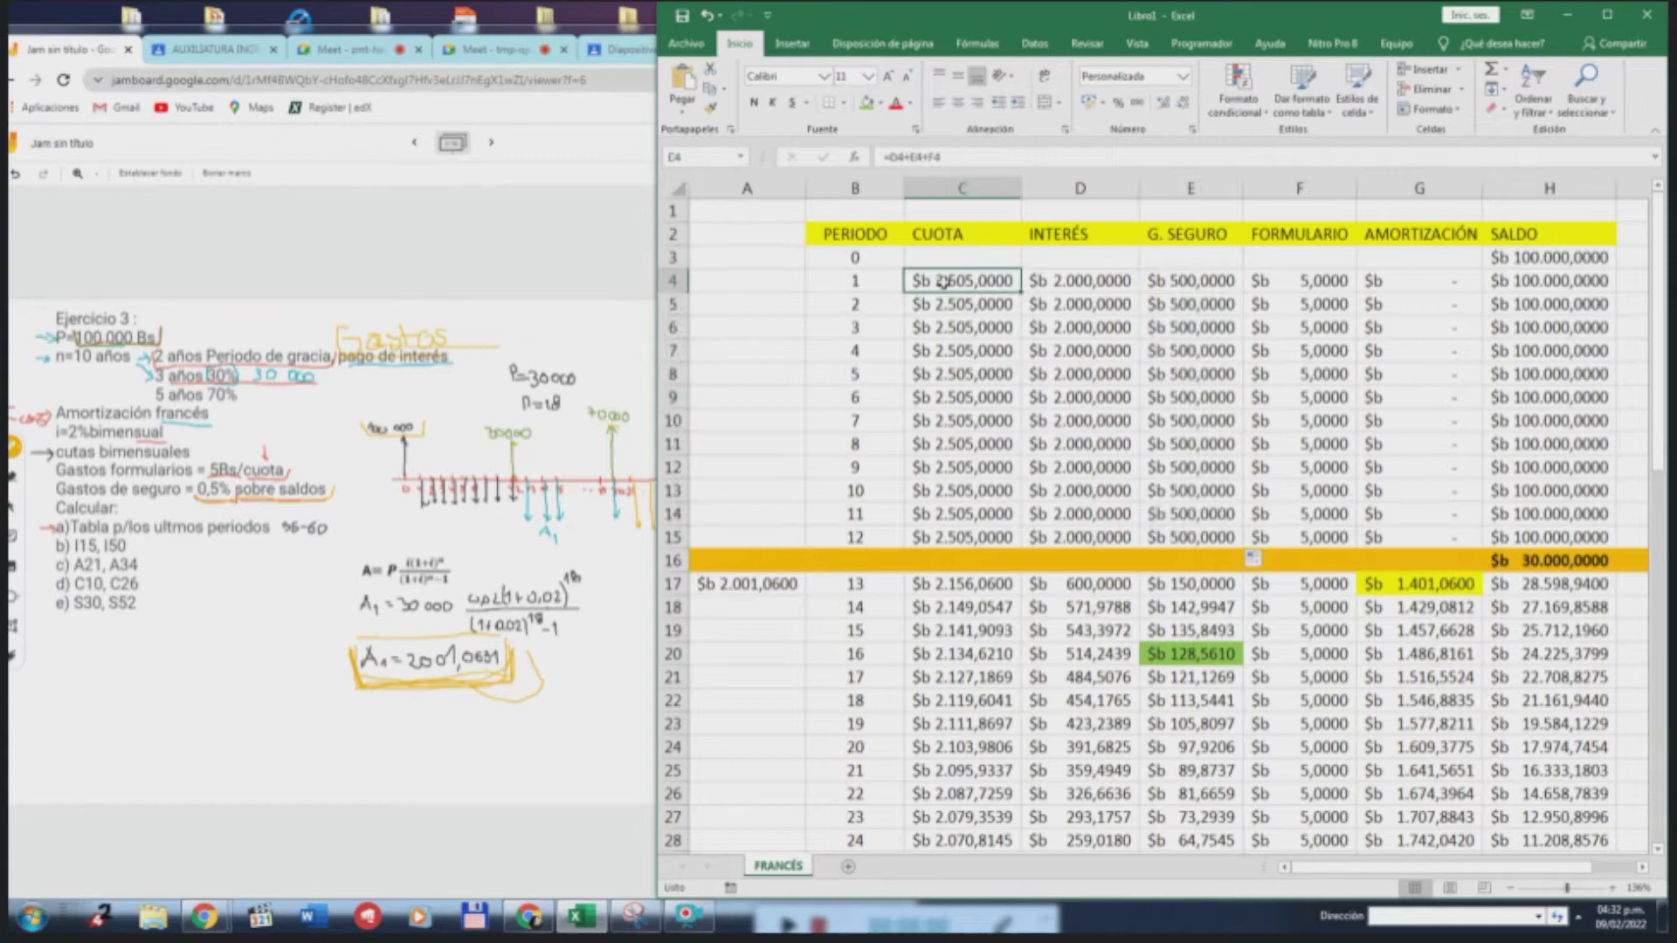
click(946, 538)
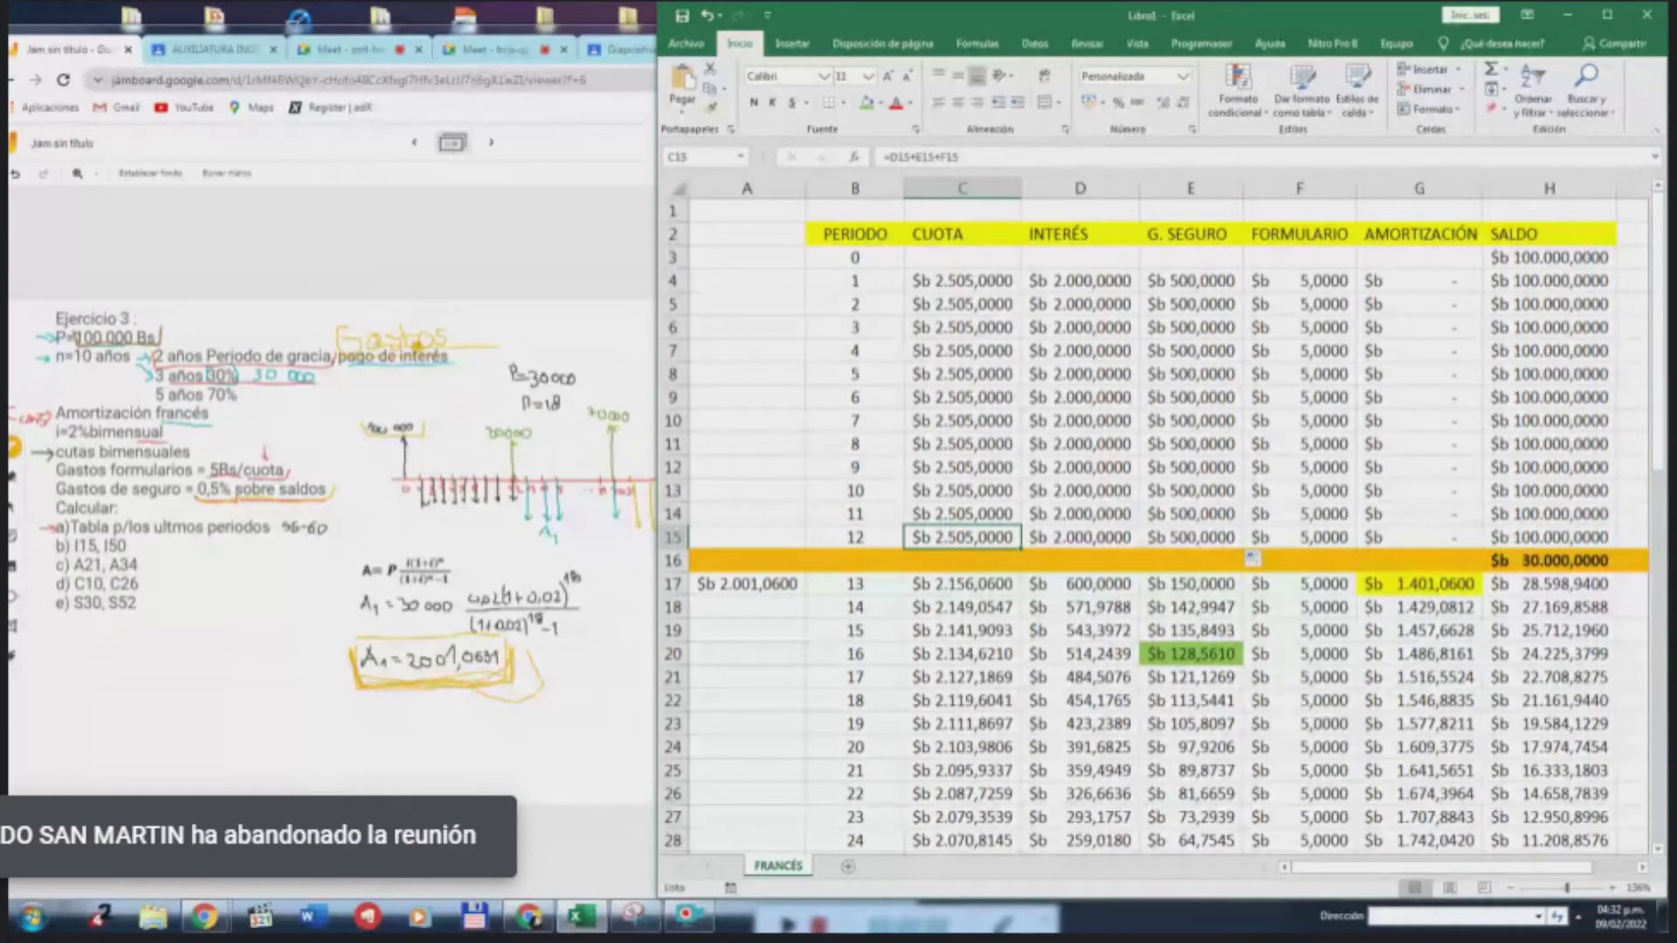
Draw a box around the handwritten "Gastos" and "pago de interés" on the Jamboard, and return to the Excel table
click(454, 328)
mouse_move(455, 325)
mouse_down()
mouse_move(340, 374)
mouse_move(459, 378)
mouse_move(469, 332)
mouse_up()
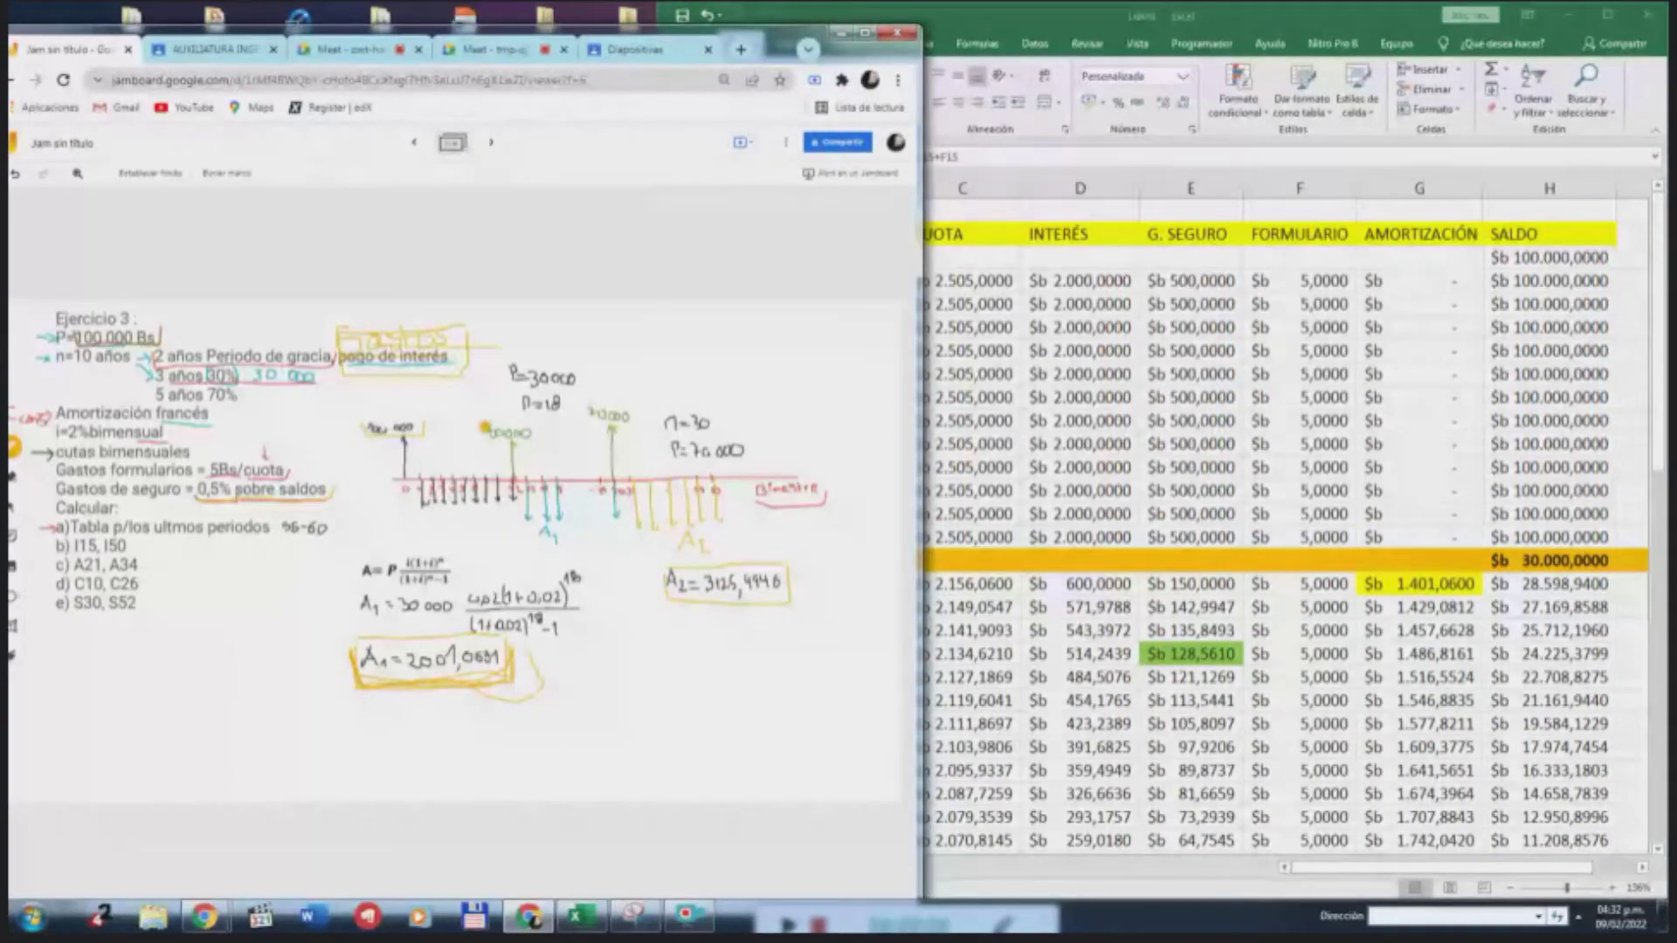
click(1015, 340)
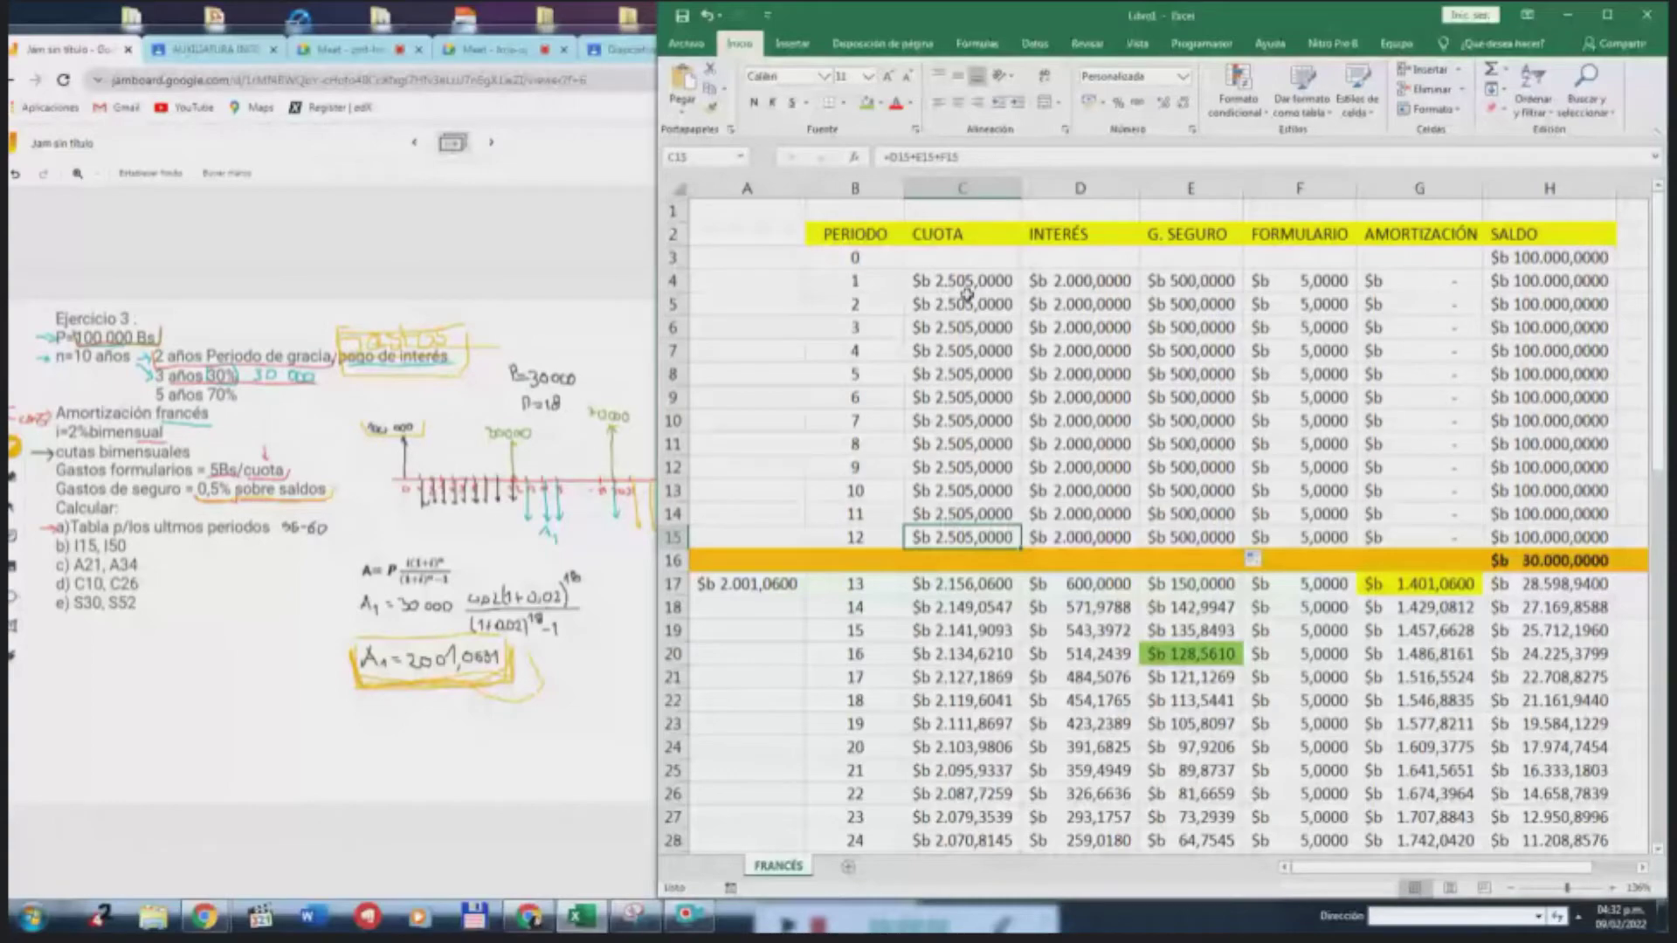
Clear the CUOTA cells C4:C15 and set the CUOTA to 0 for periods 1 to 12
drag(951, 281, 940, 533)
key(Delete)
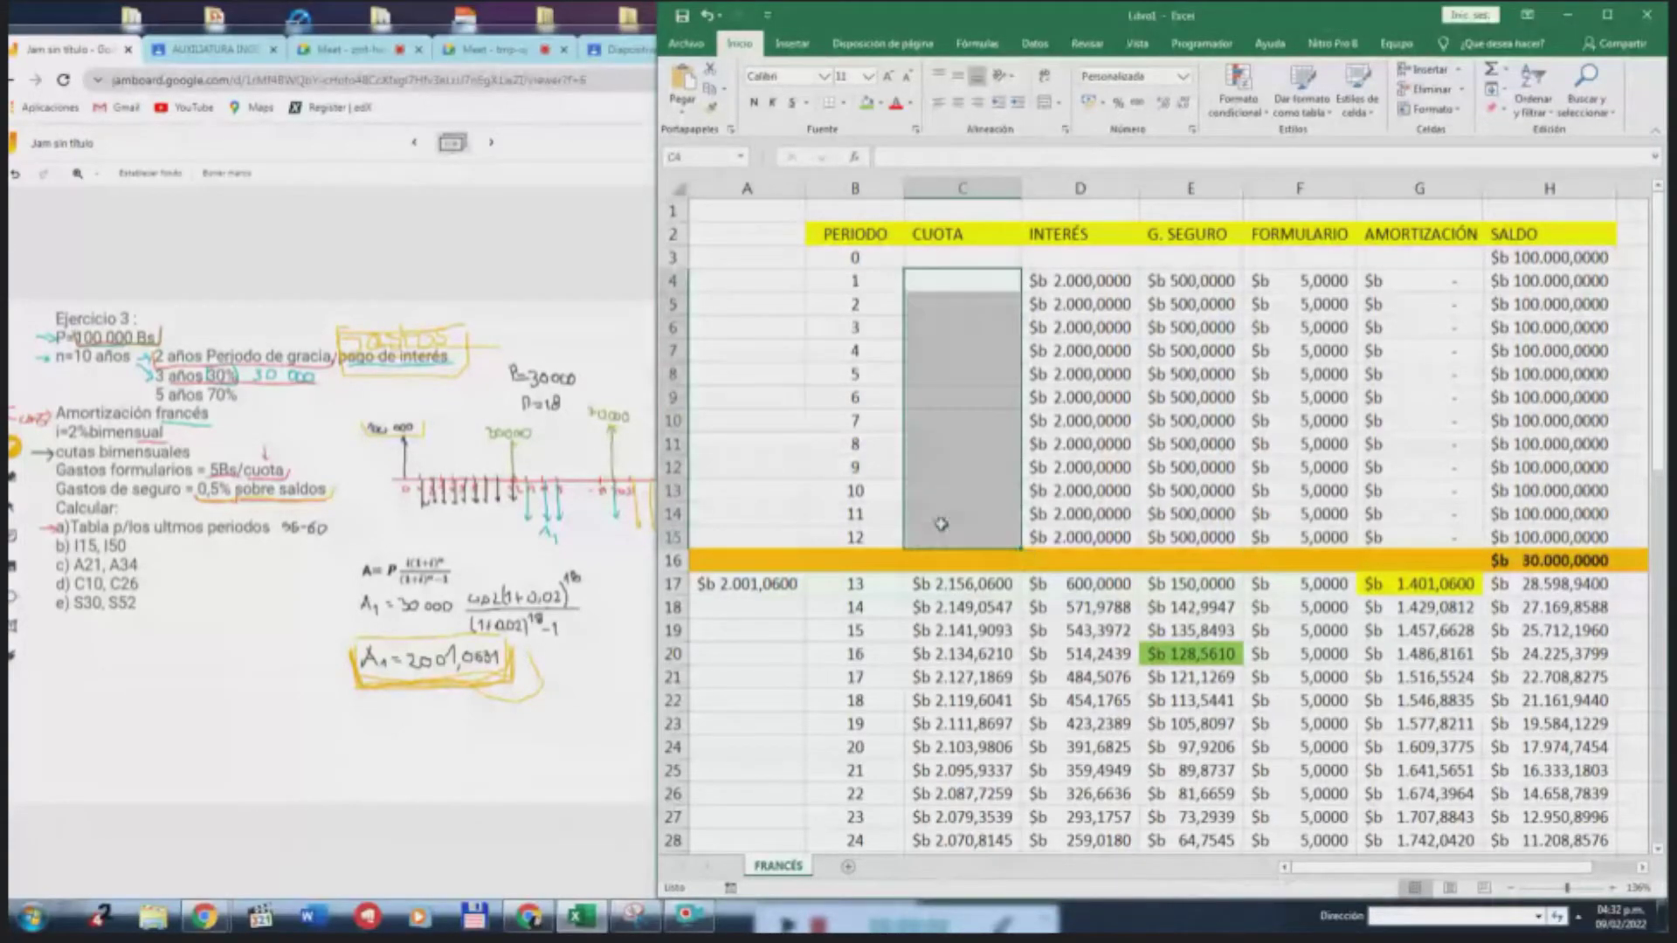
click(975, 281)
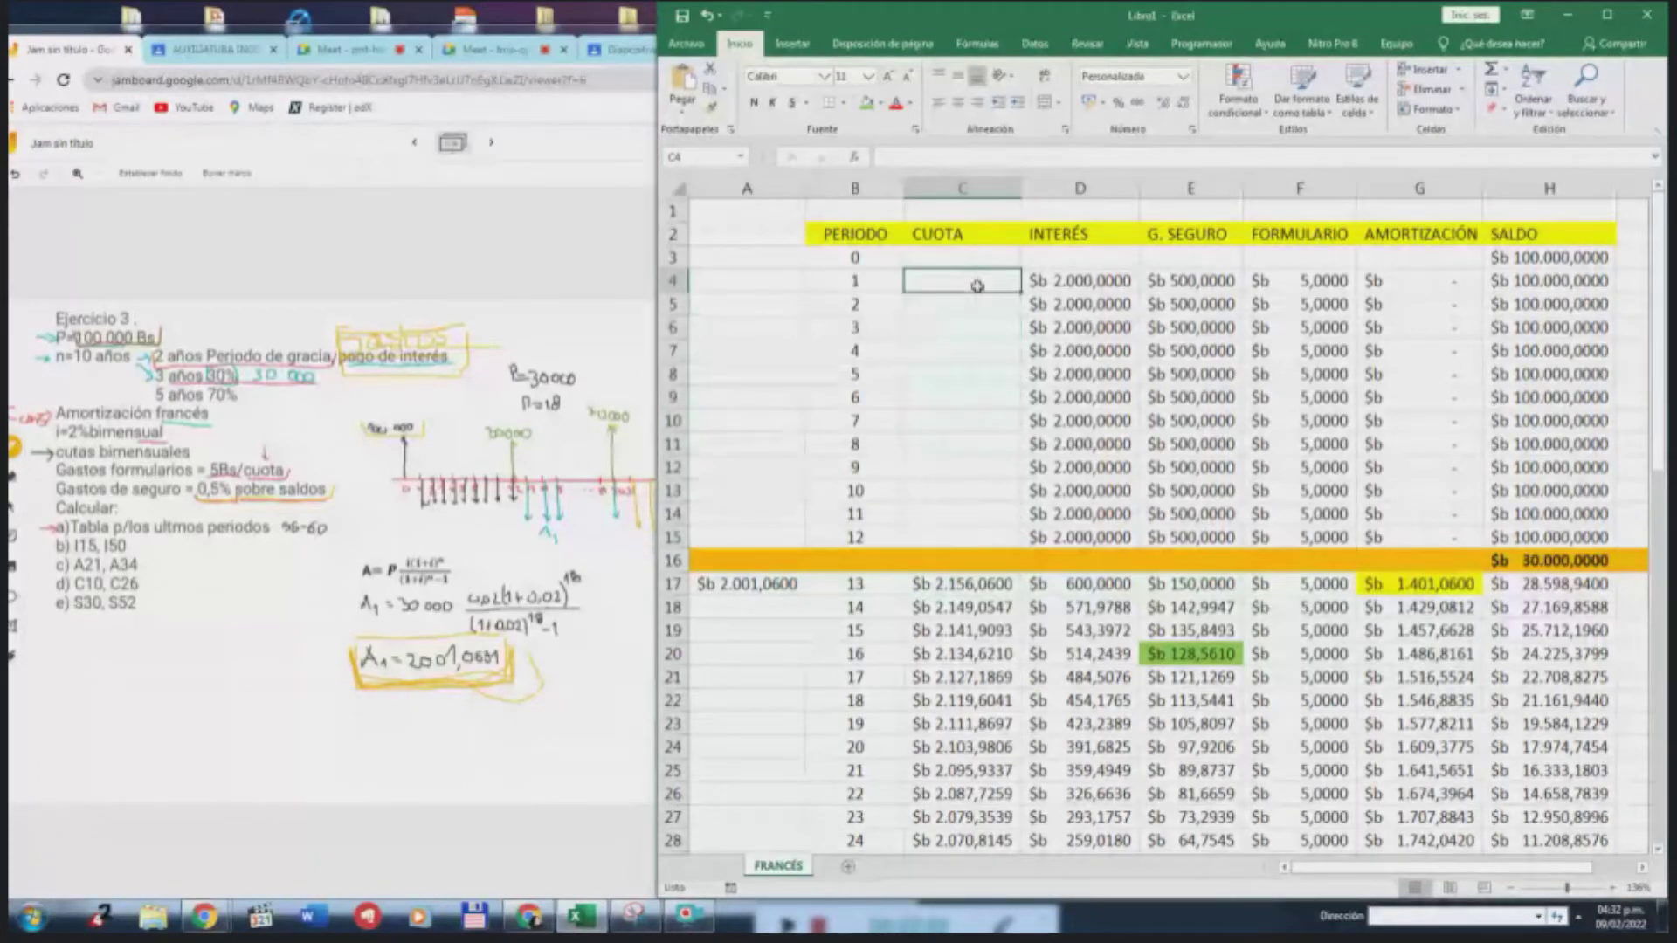
text(0)
key(Return)
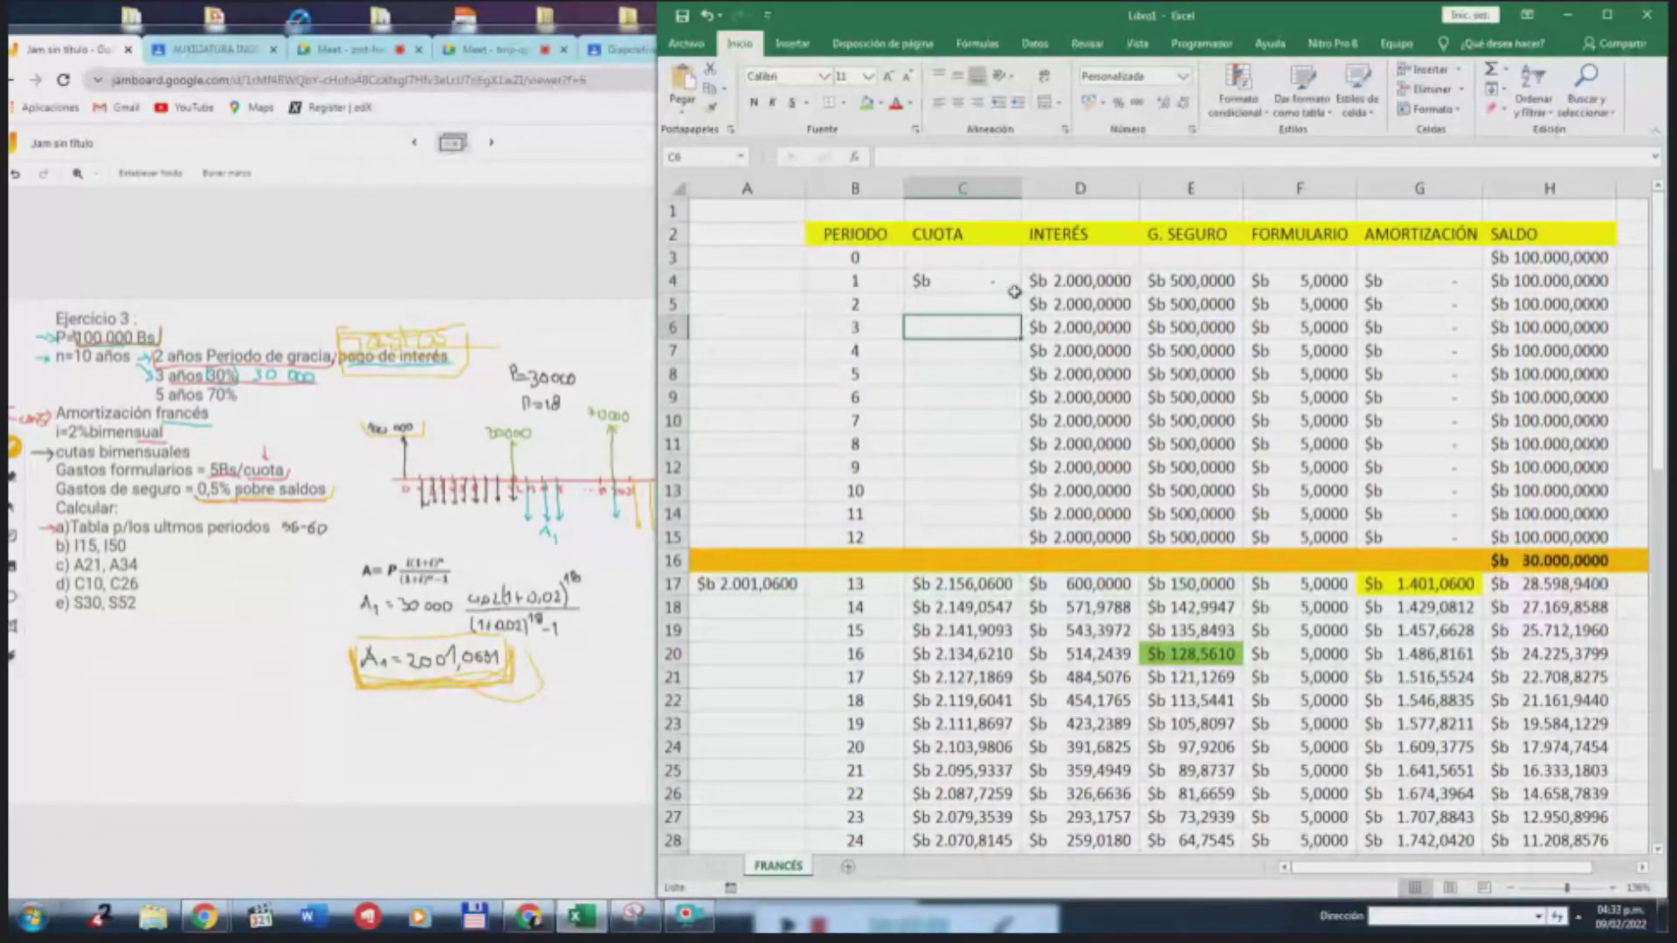
click(1013, 288)
drag(1019, 297, 998, 535)
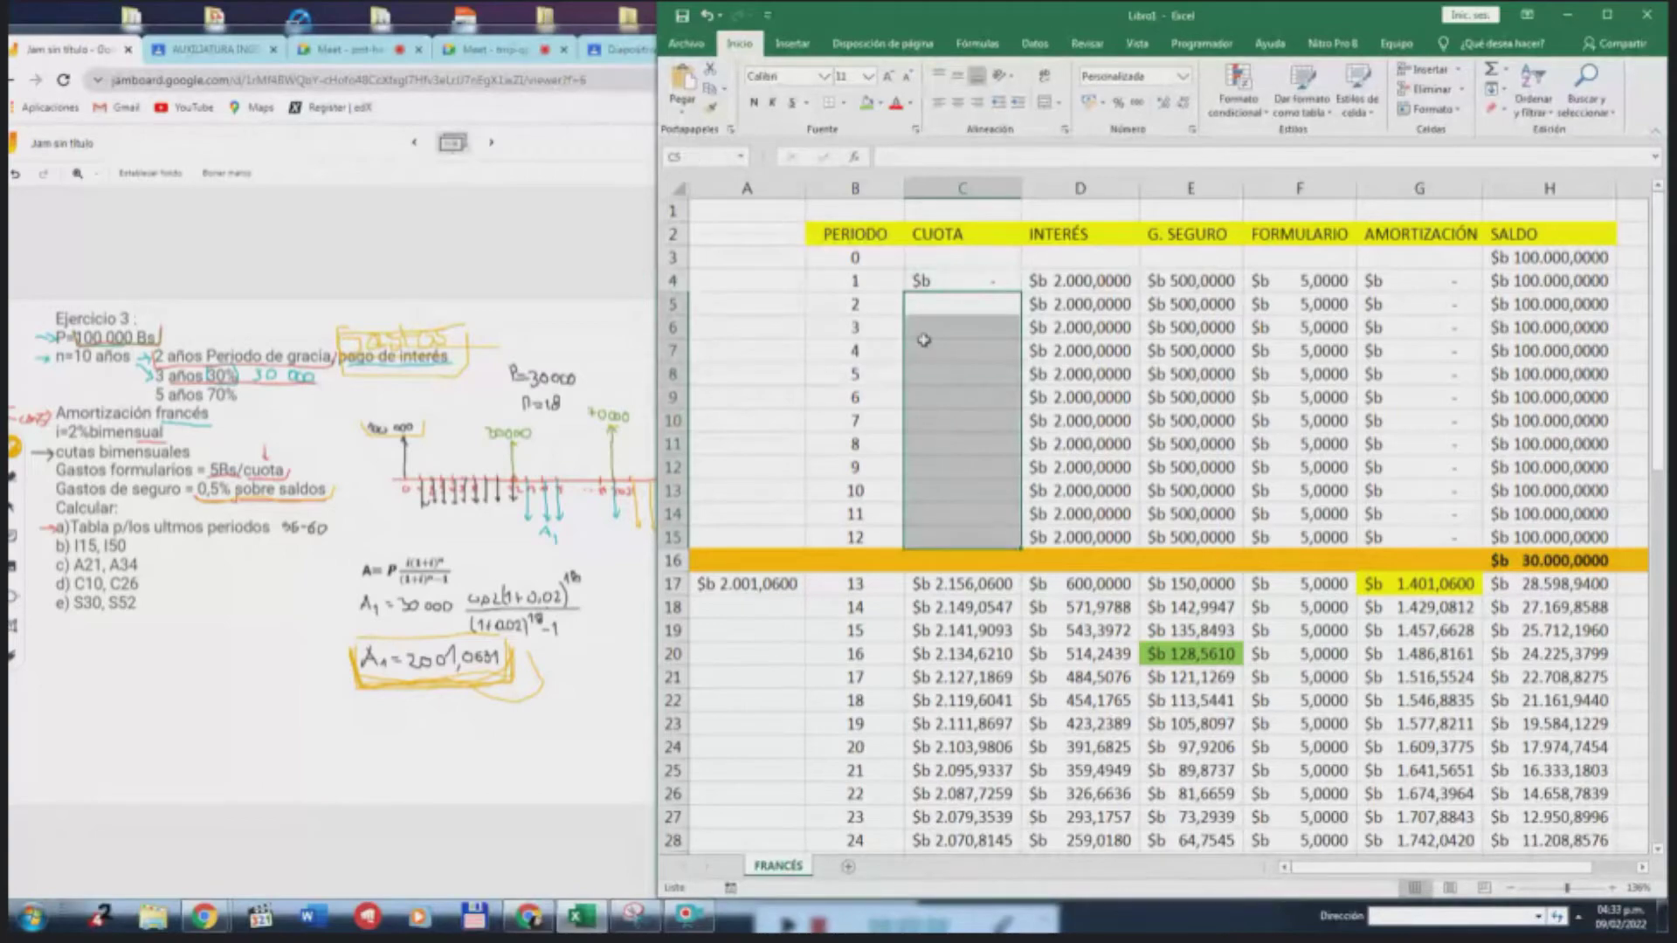
click(979, 281)
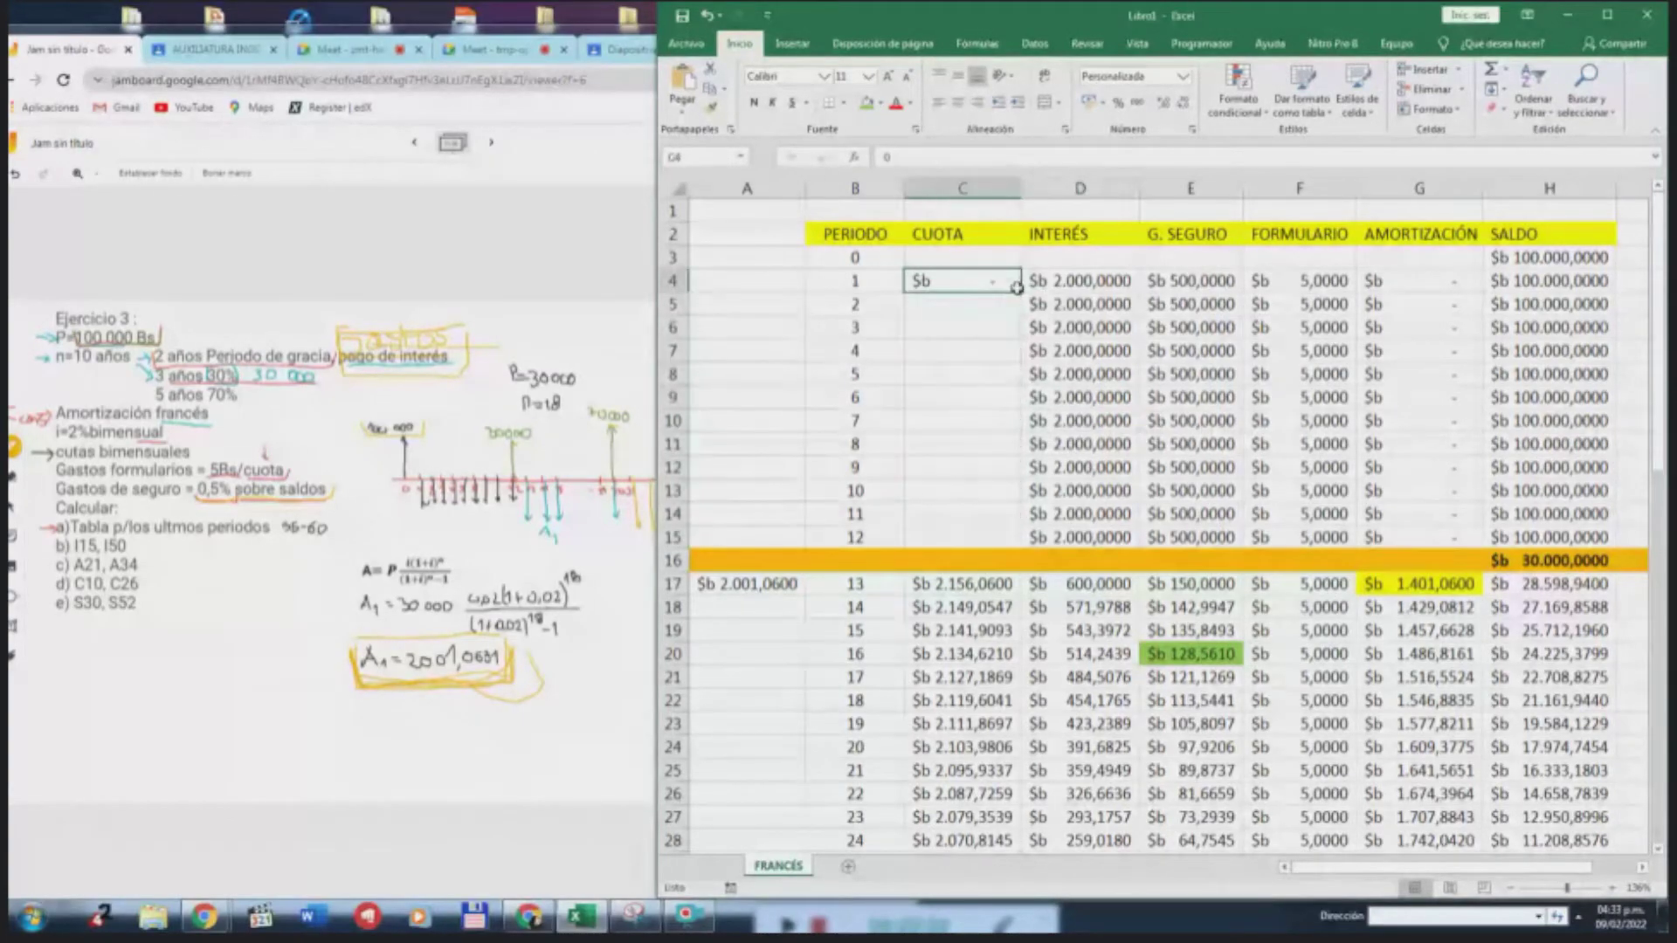
drag(1019, 295, 1019, 545)
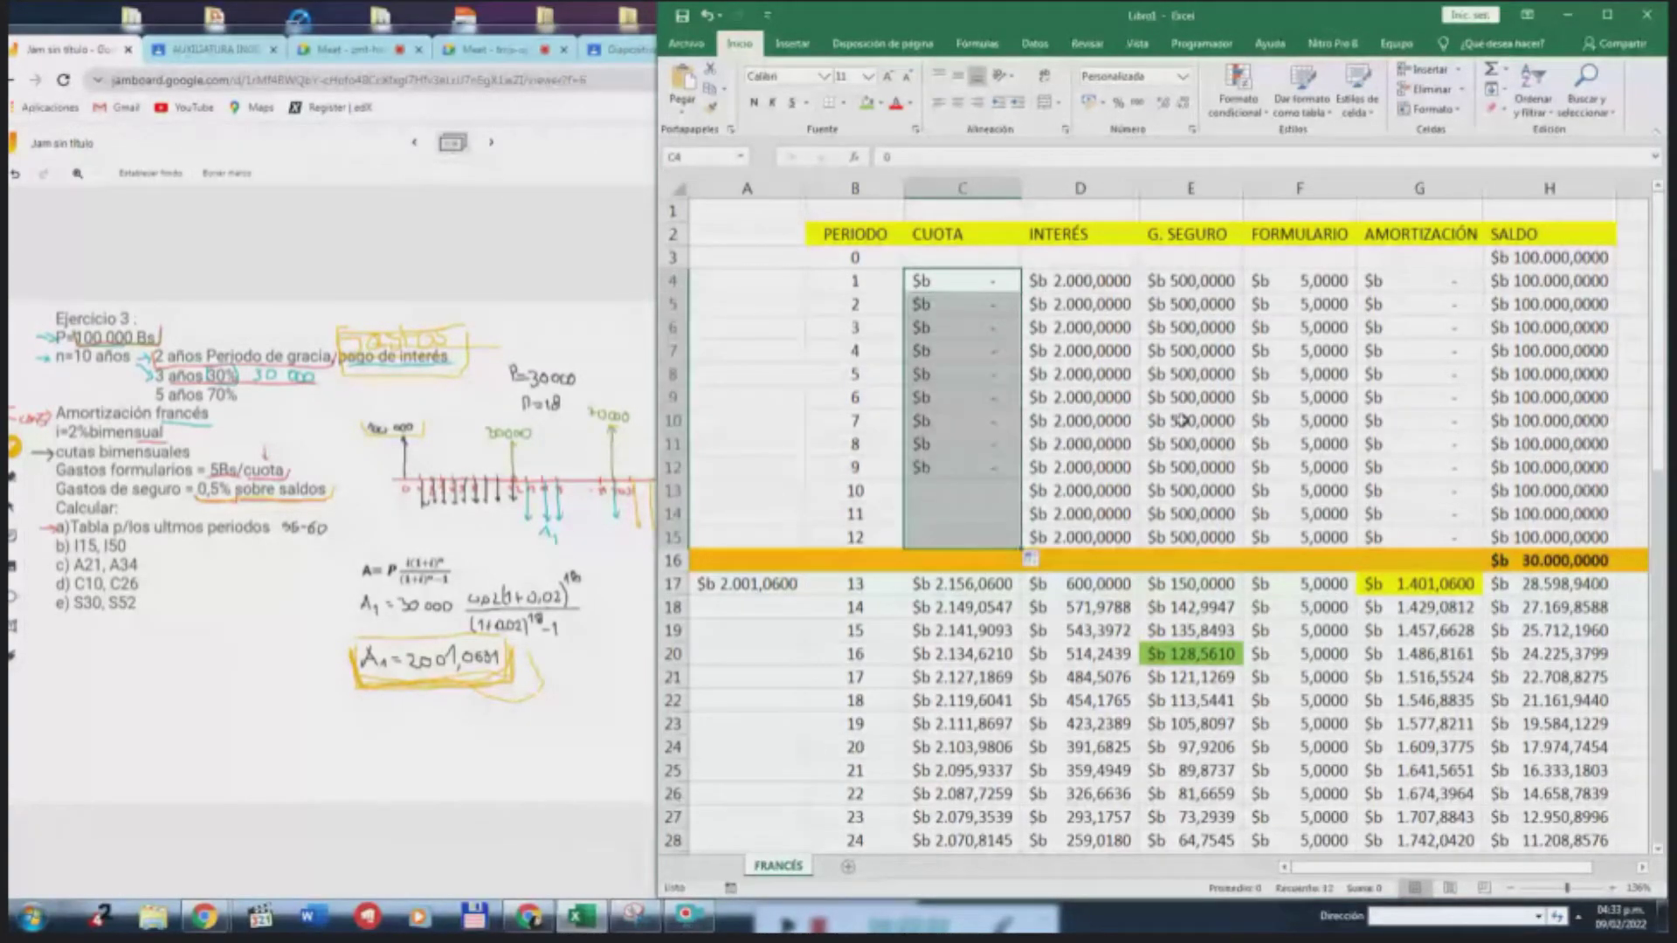
Review period 1's INTERÉS formula in D4, G. SEGURO formula in E4 and FORMULARIO value in F4
click(1191, 374)
click(1098, 274)
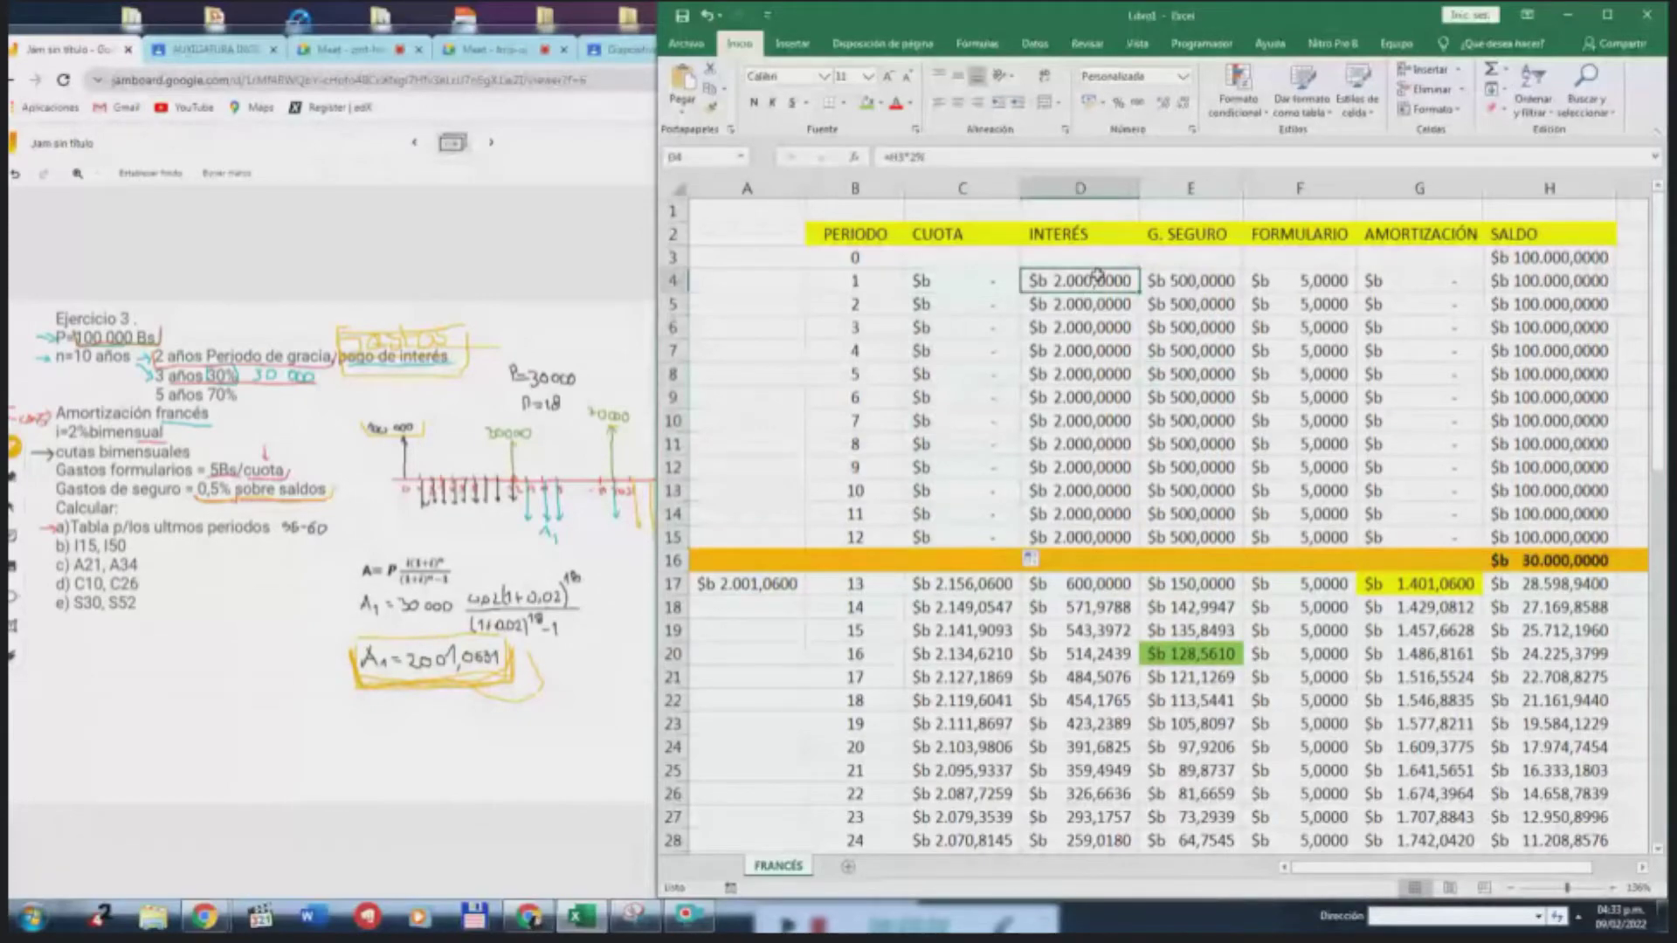
click(1209, 279)
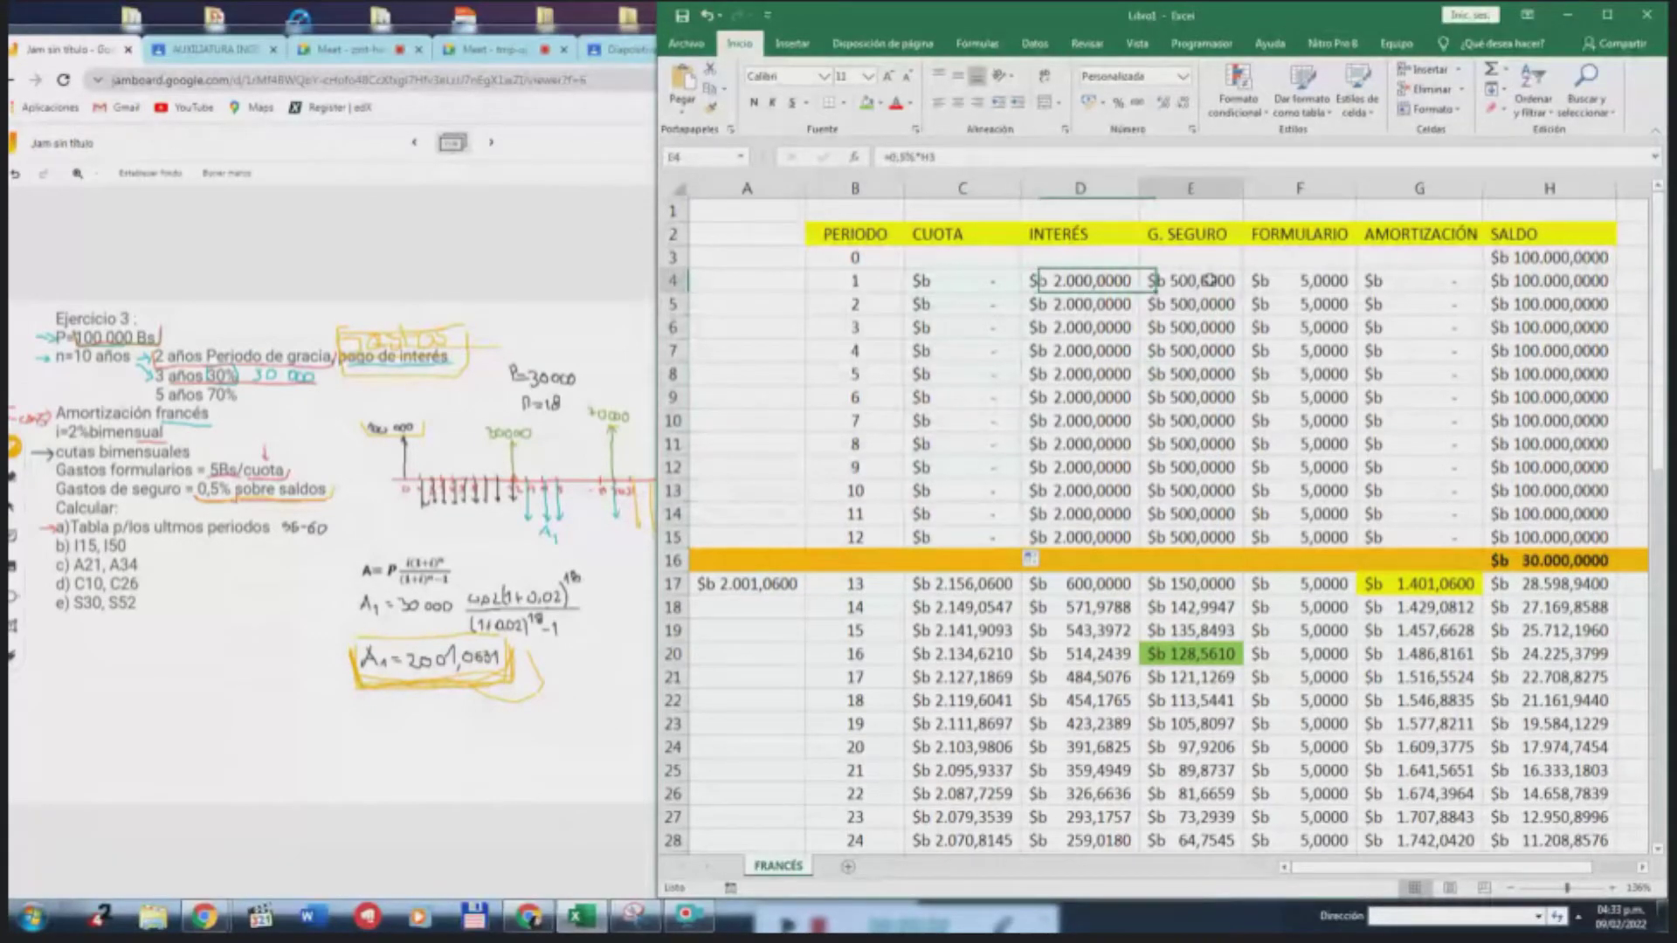
click(1333, 277)
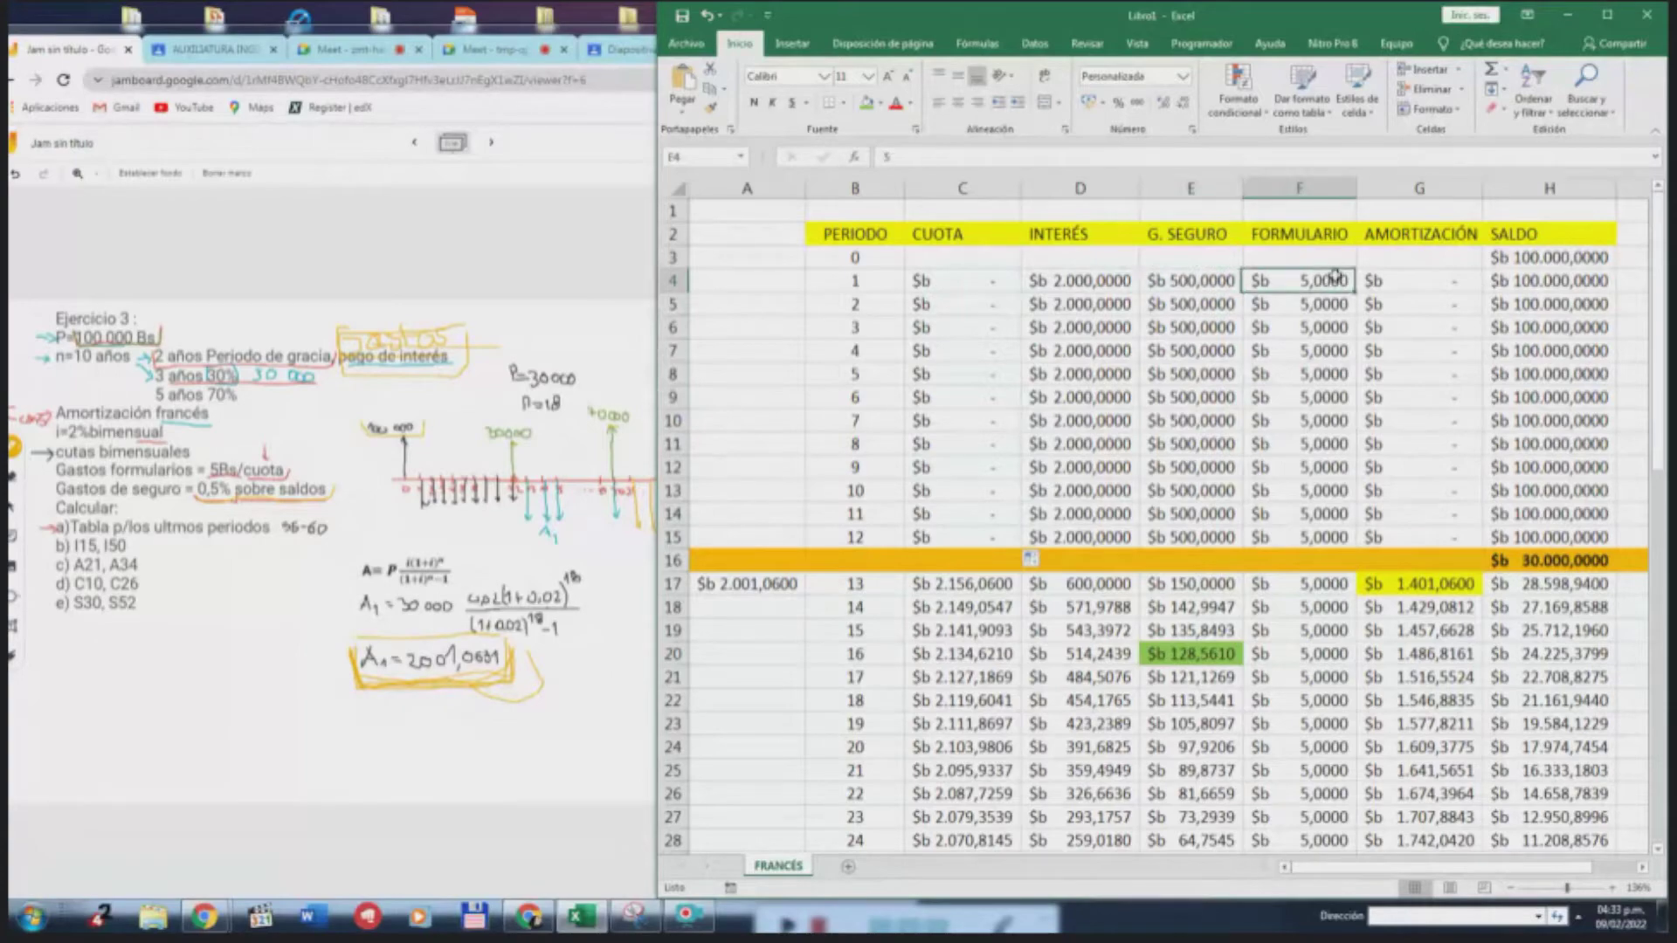
Start adding the INTERÉS in D4 to period 1's 100000 SALDO in H4, and restore D4's formula to =H3*2%
click(1539, 281)
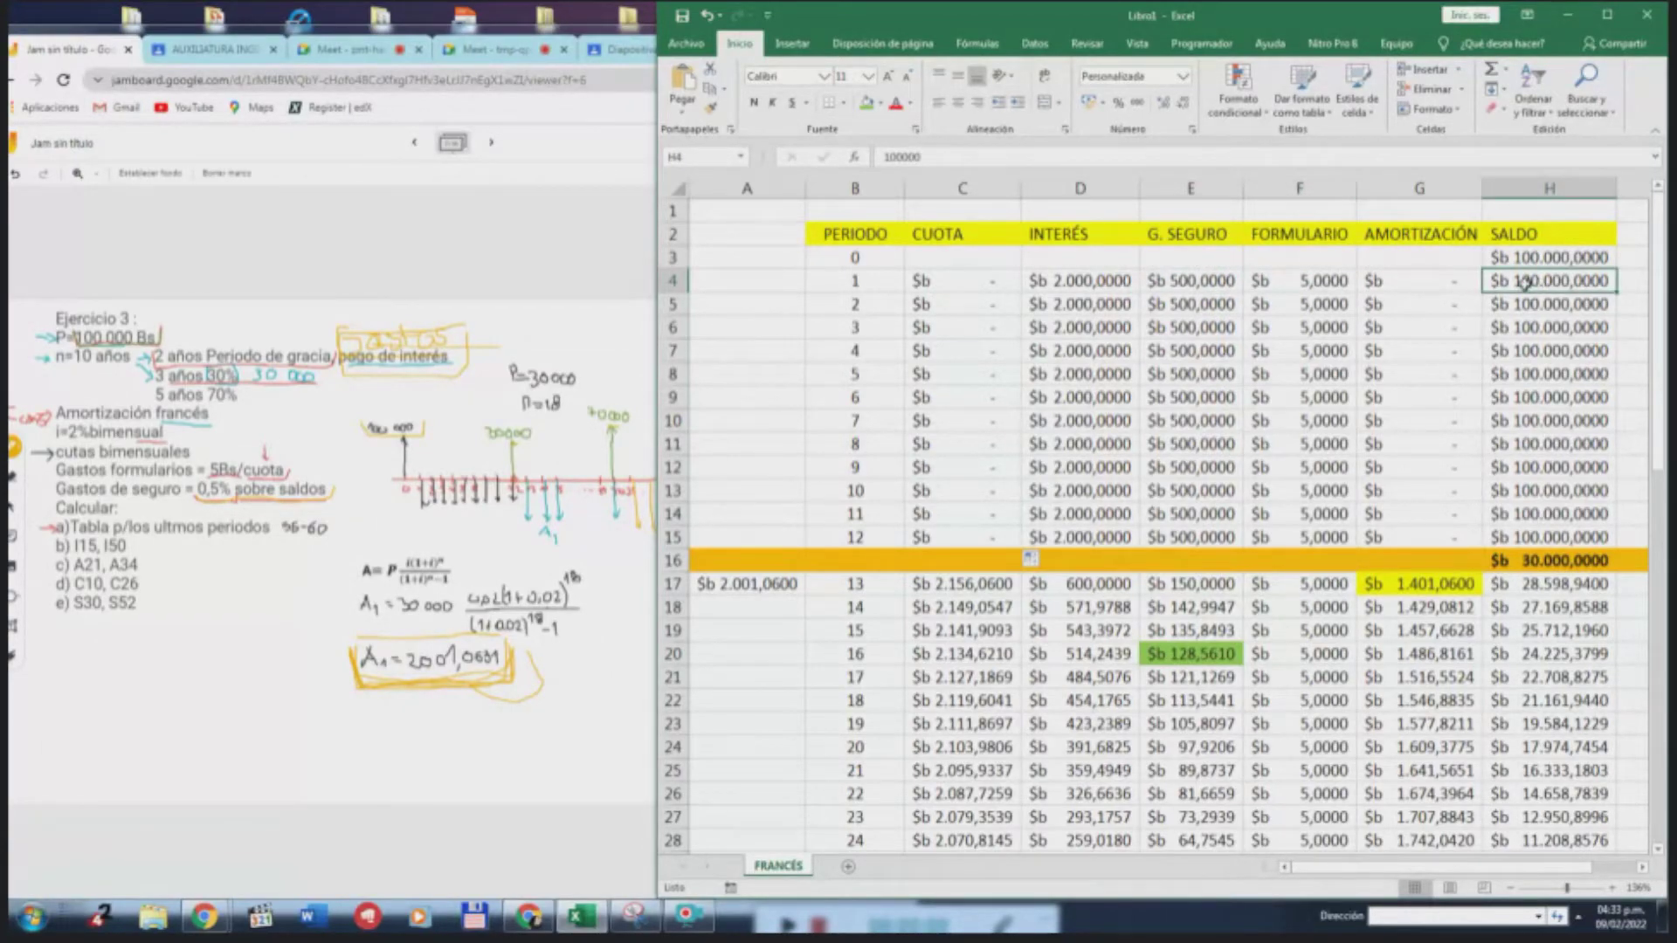
click(942, 157)
text(+)
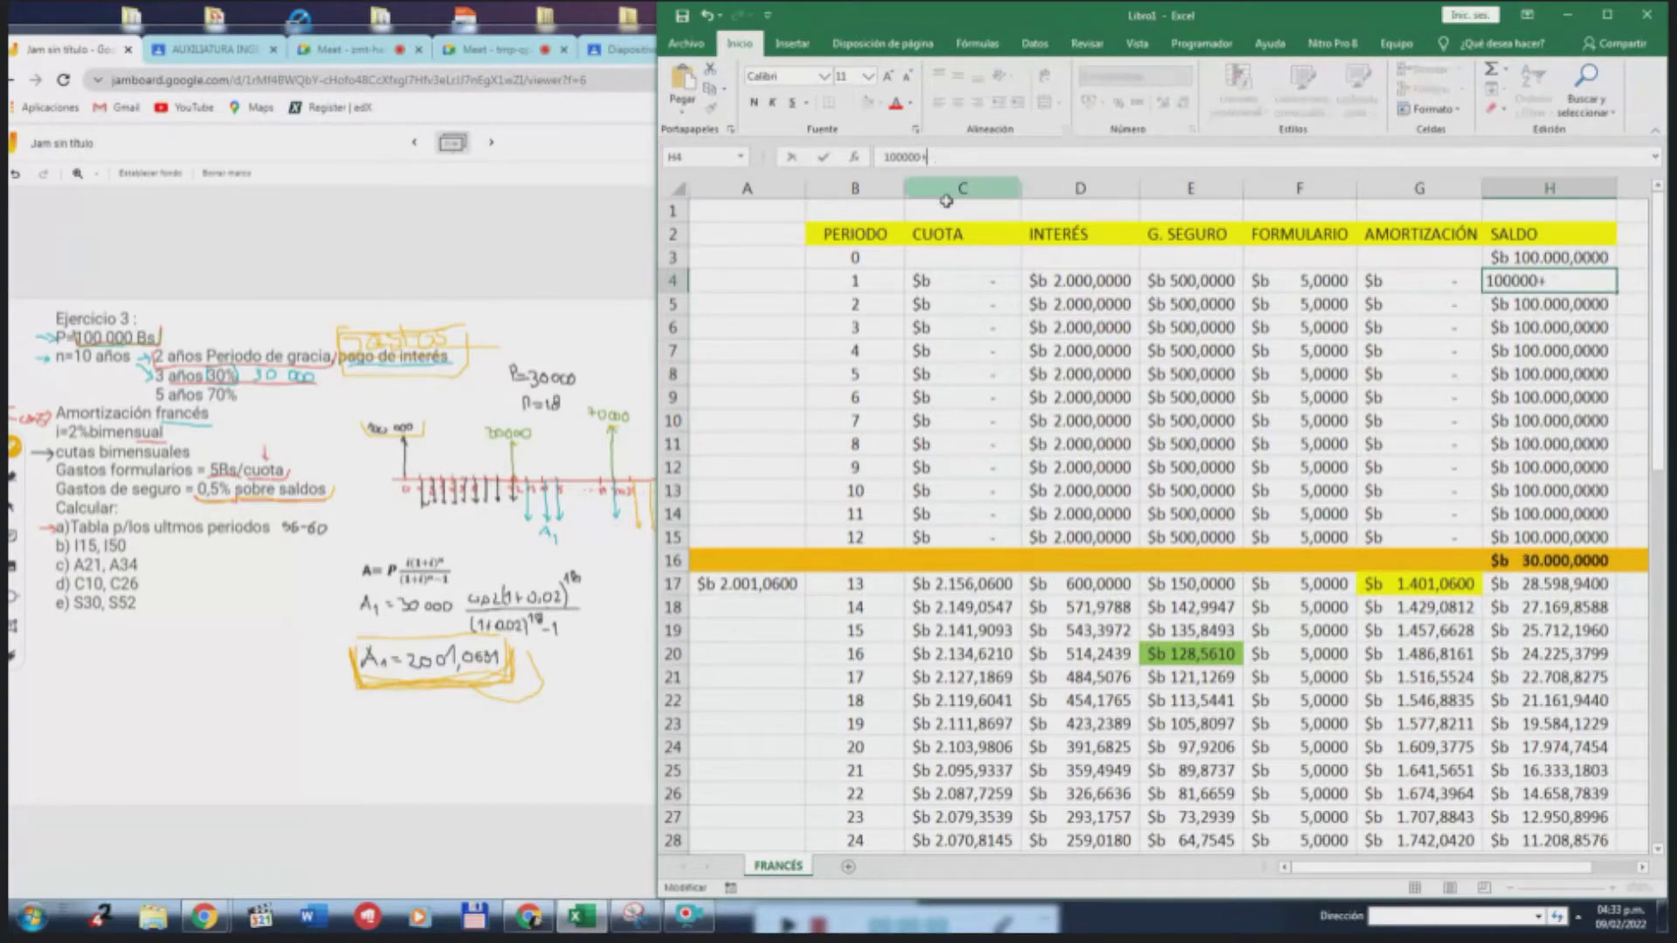
click(1105, 280)
text(+)
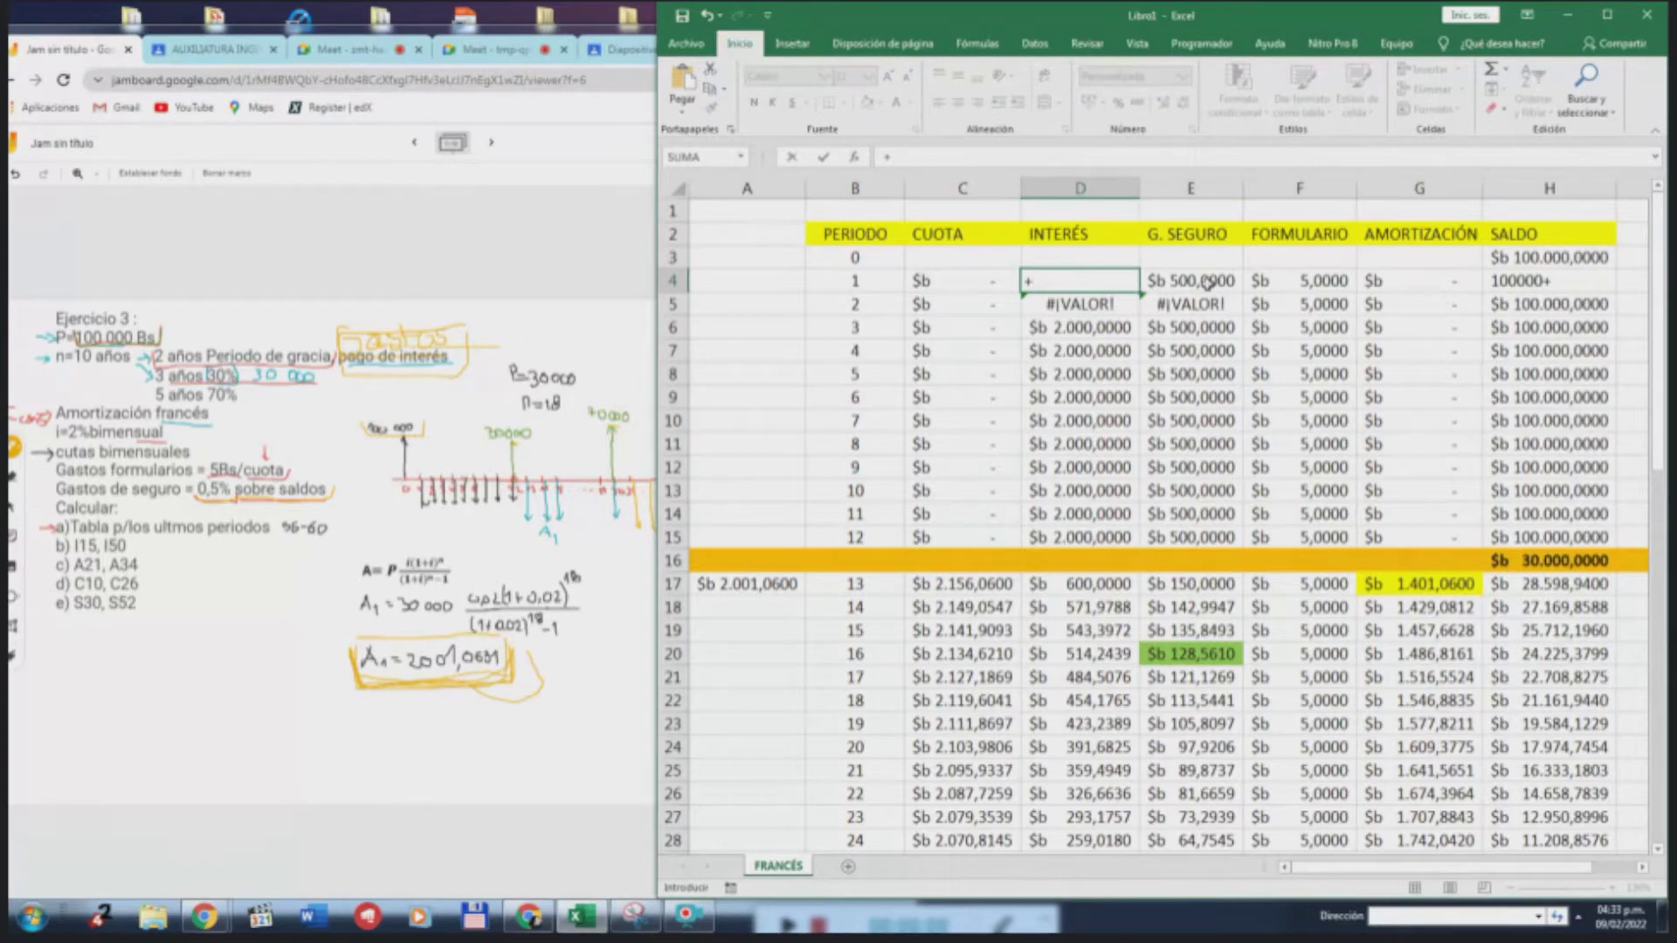
key(ctrl+z)
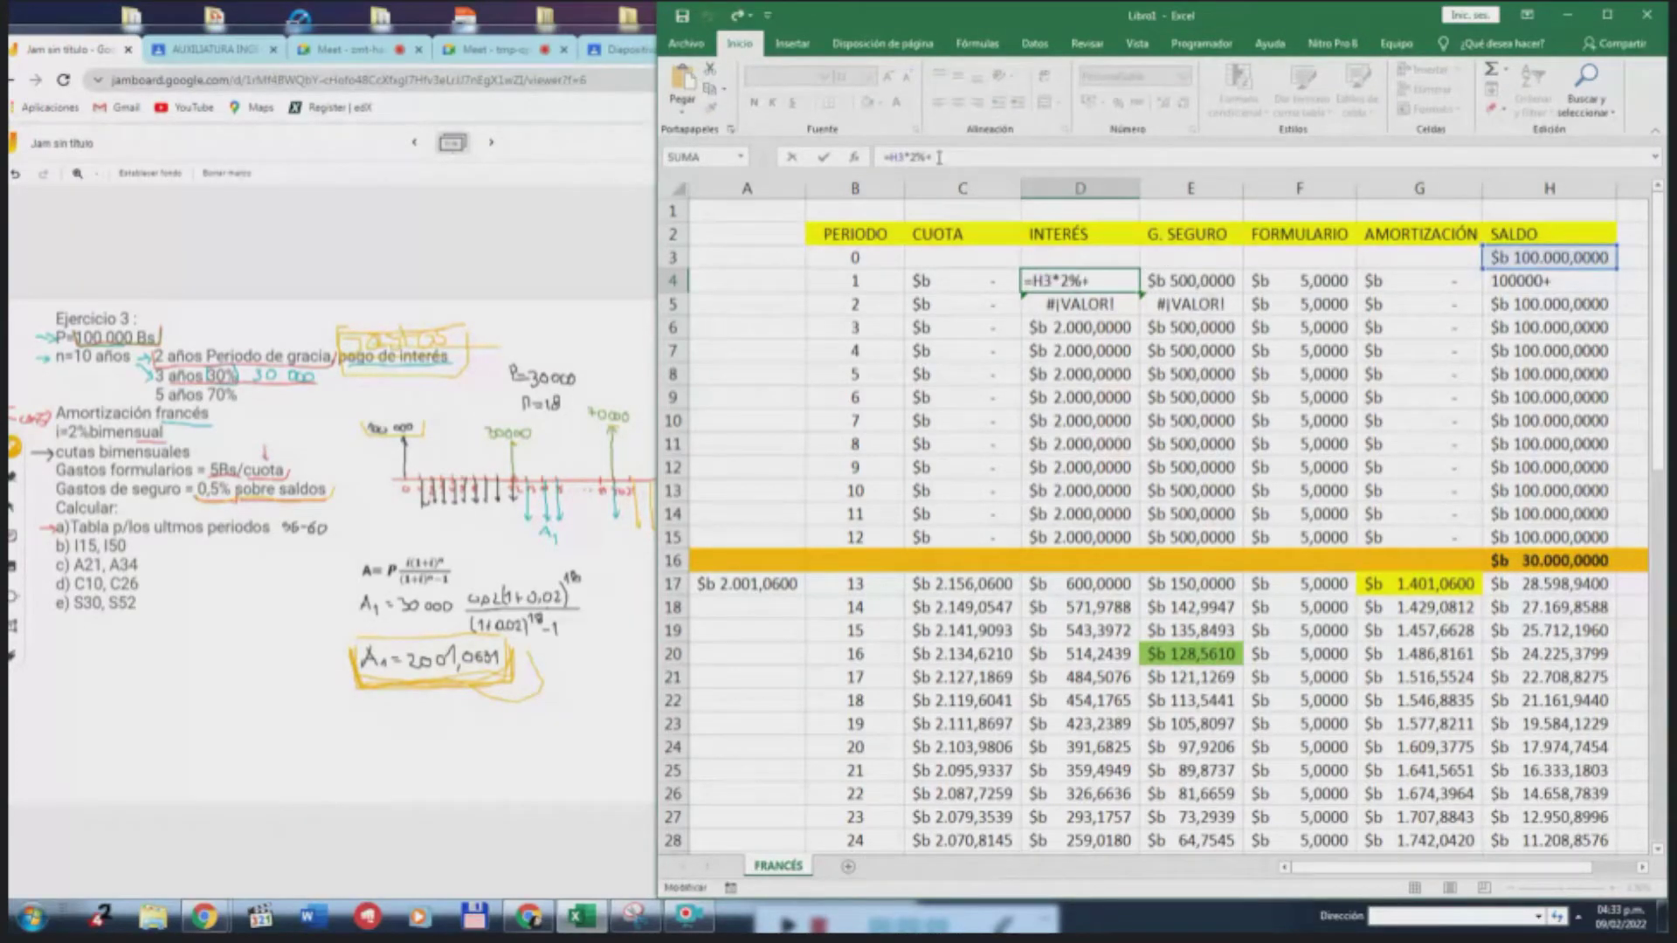
key(BackSpace)
click(1495, 284)
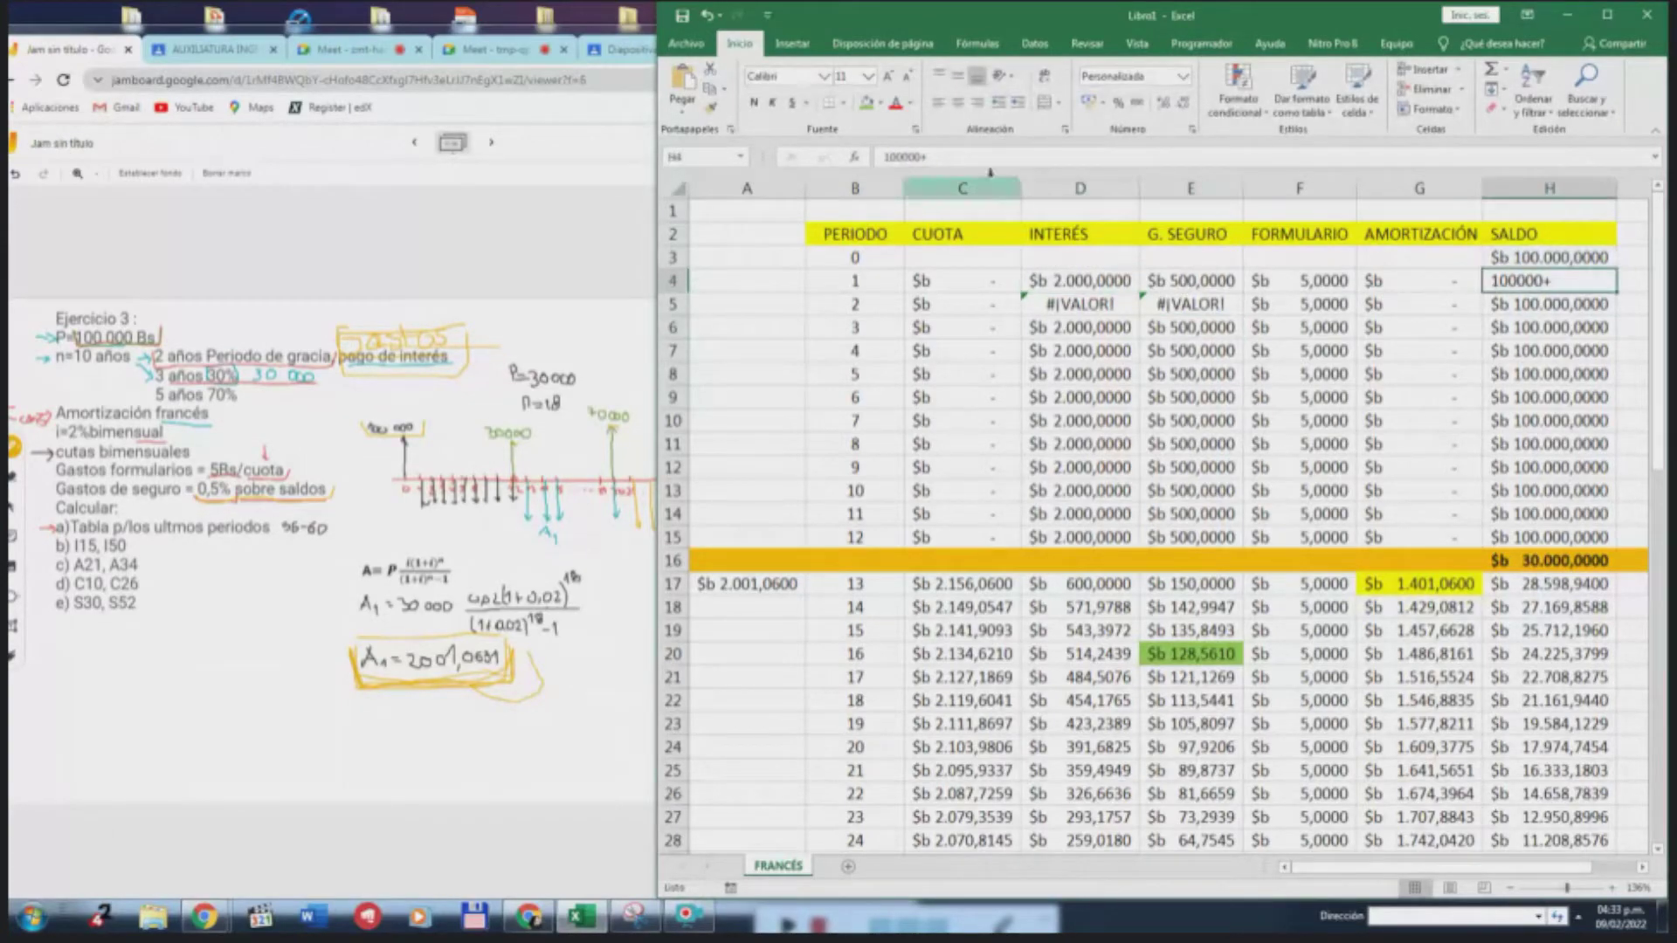
Try the formula =100000+D5+E5+F5 for the period 1 balance in H4, and undo it
click(883, 156)
text(=)
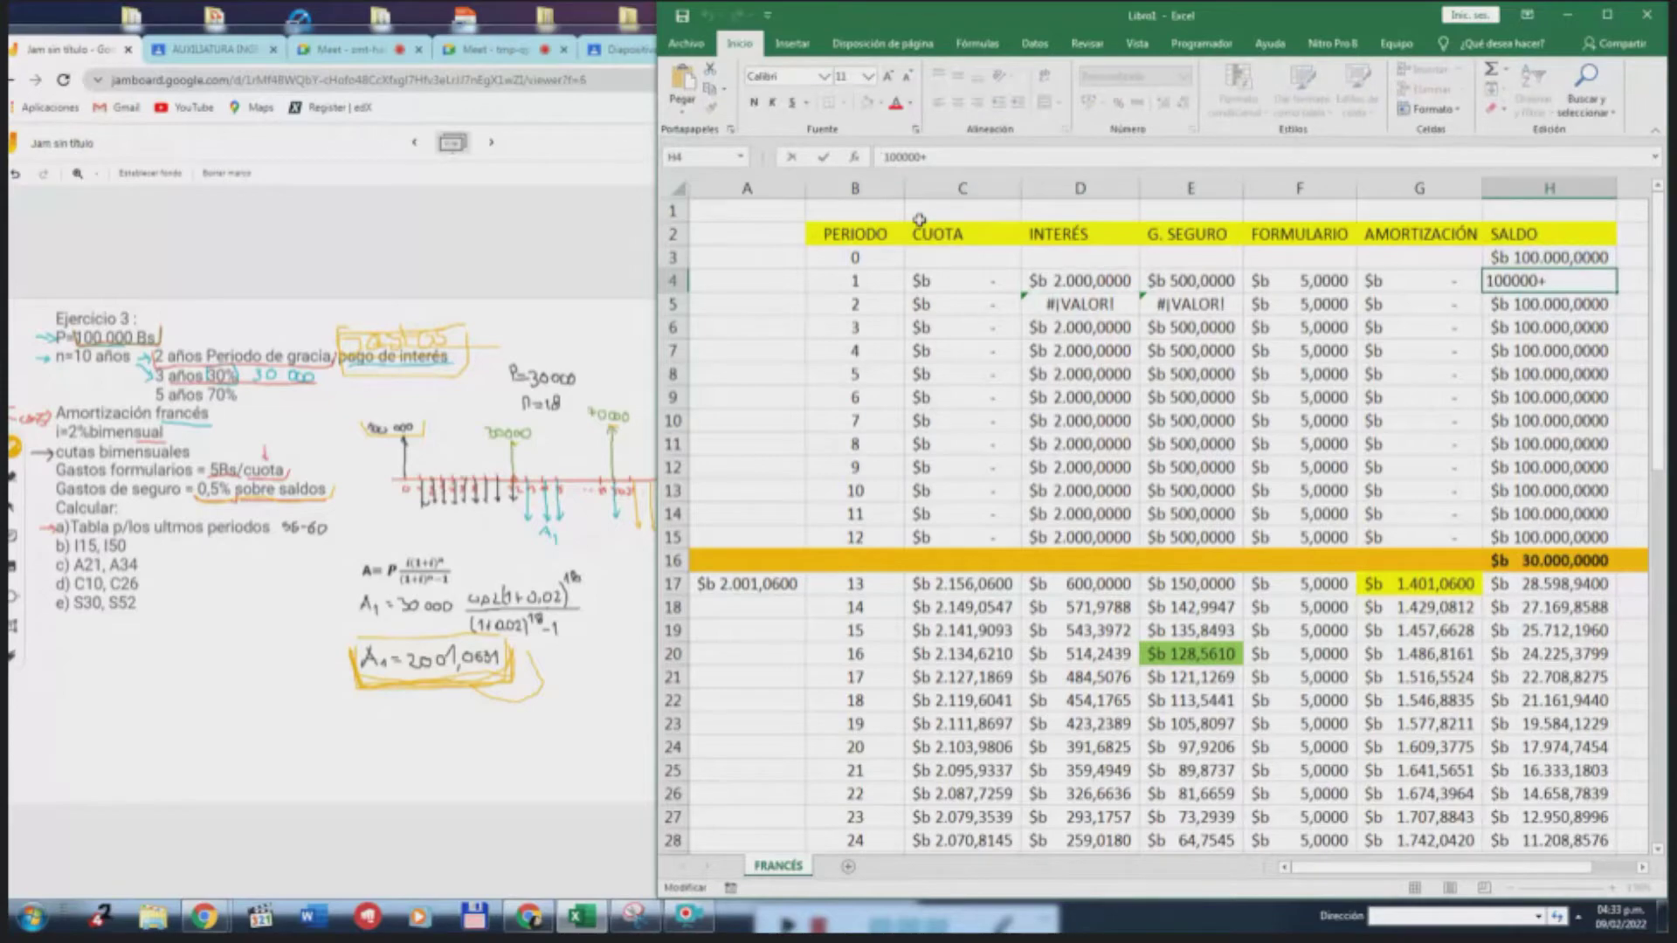
click(1119, 307)
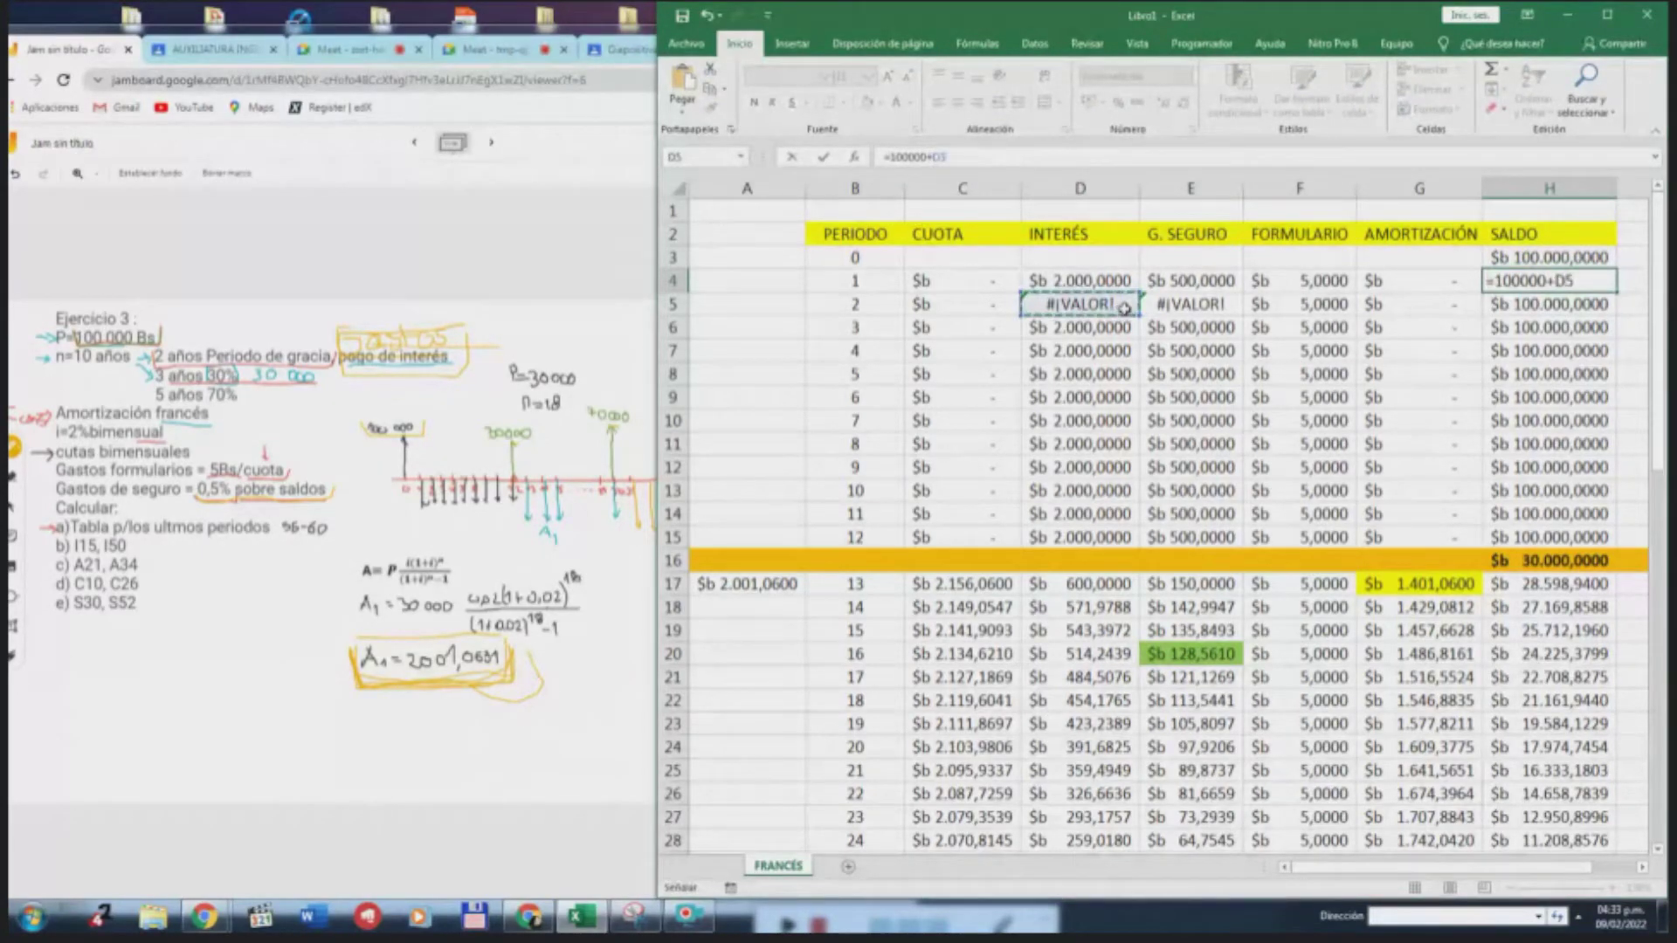
text(+)
click(1192, 311)
text(+)
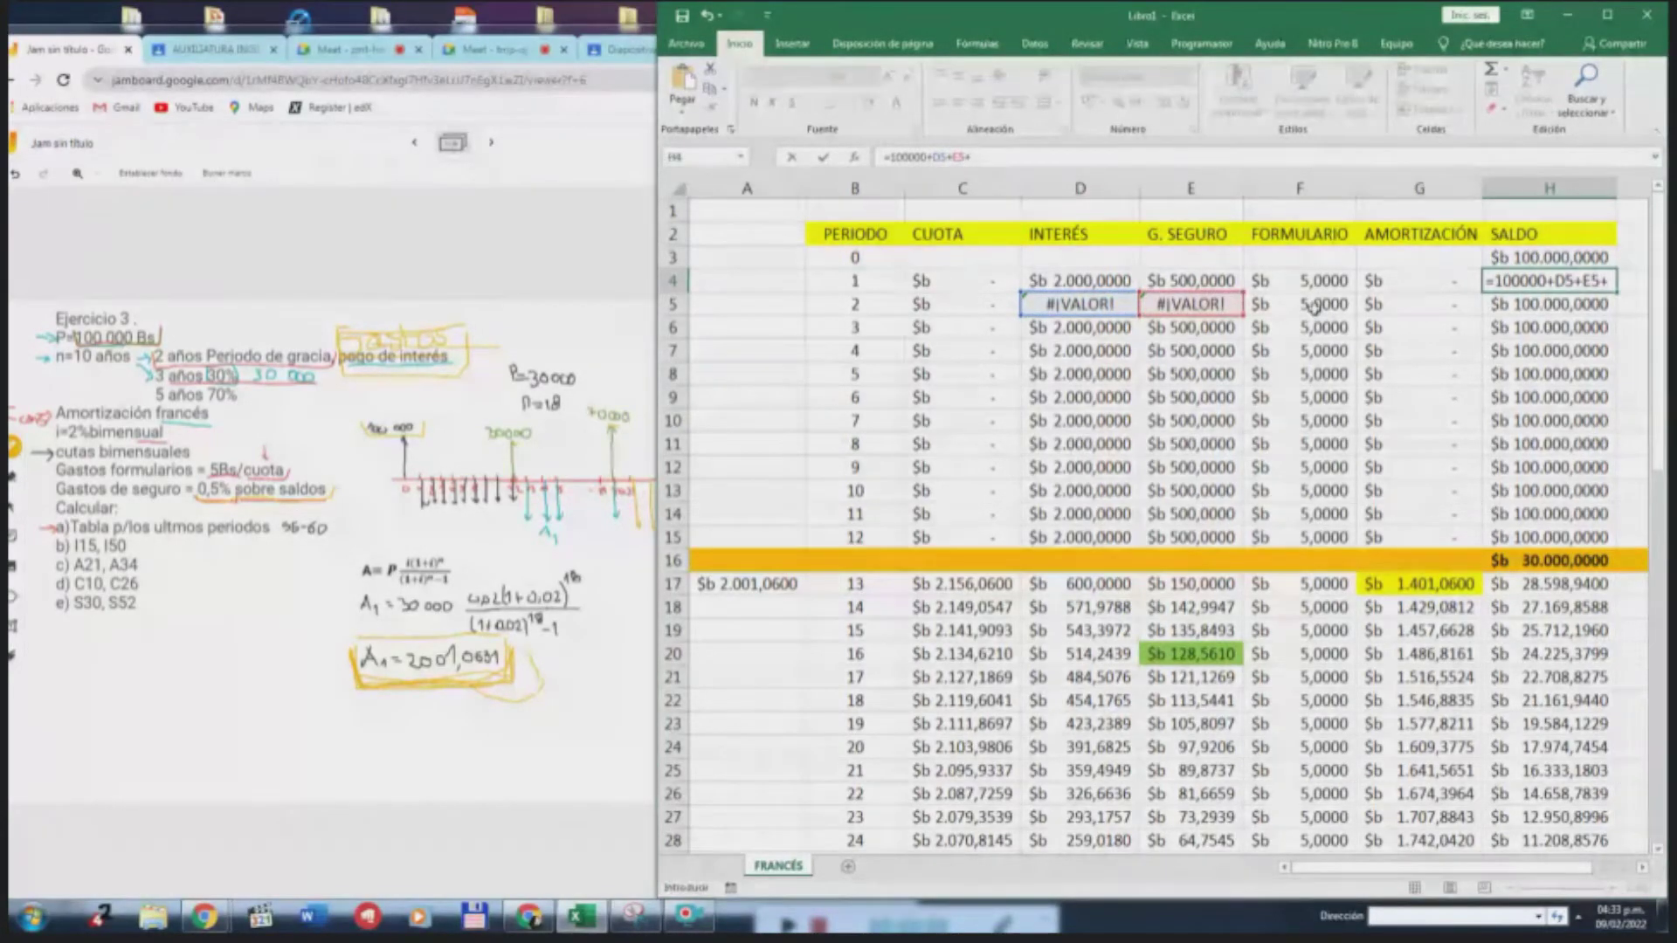
click(1304, 310)
key(Return)
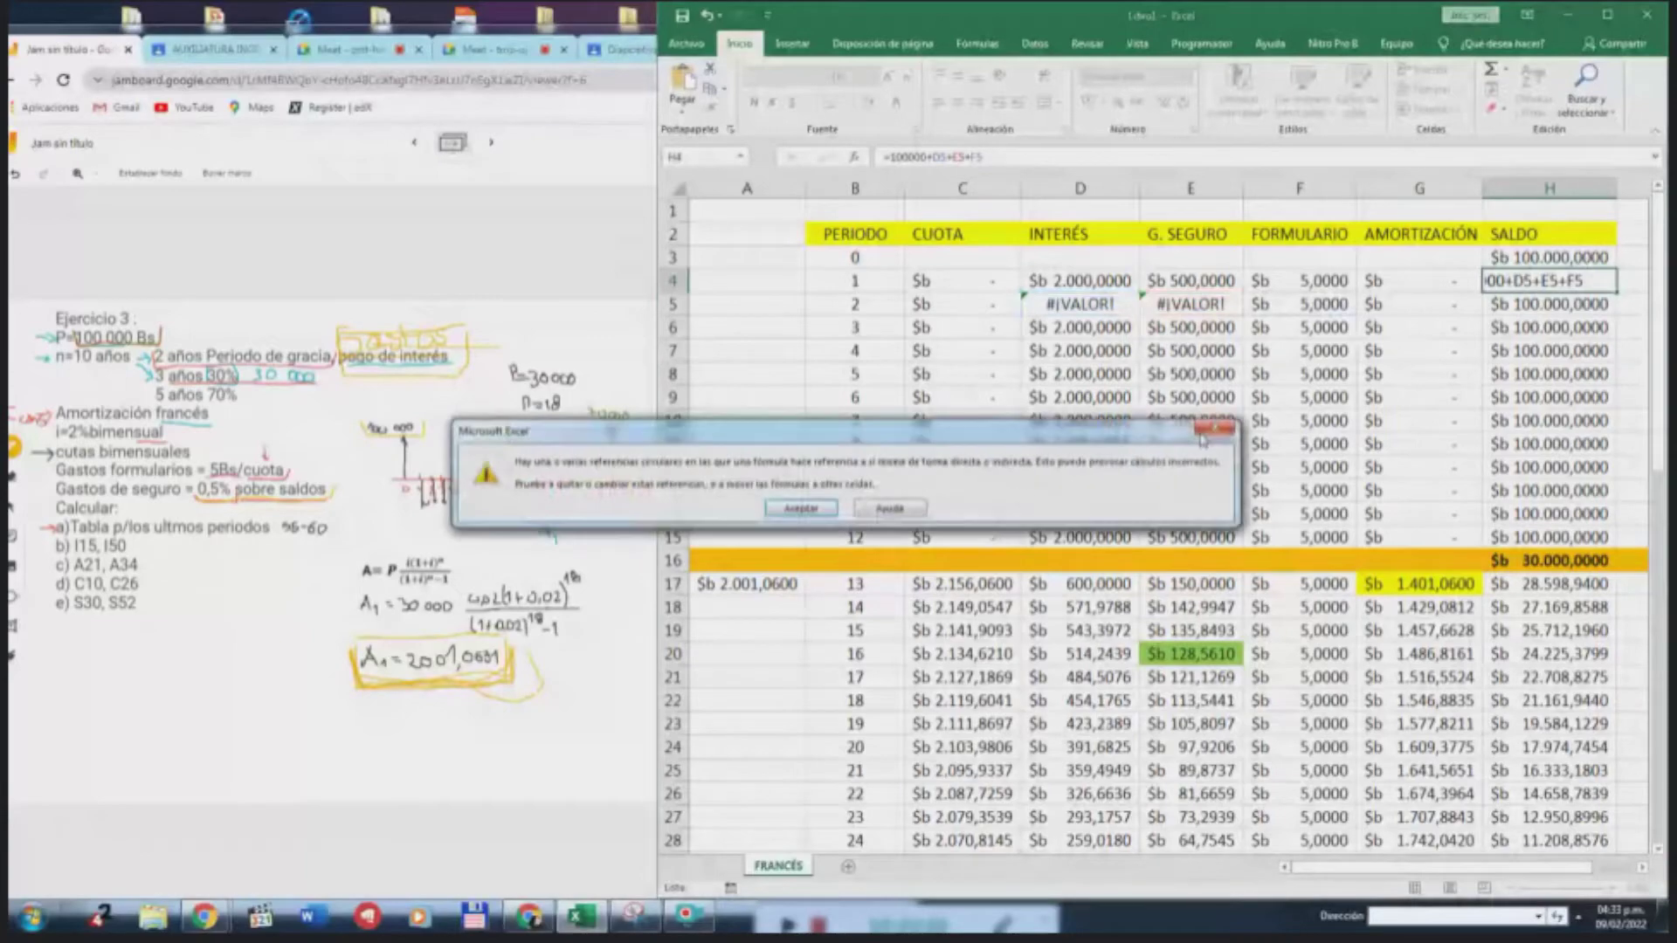
key(Return)
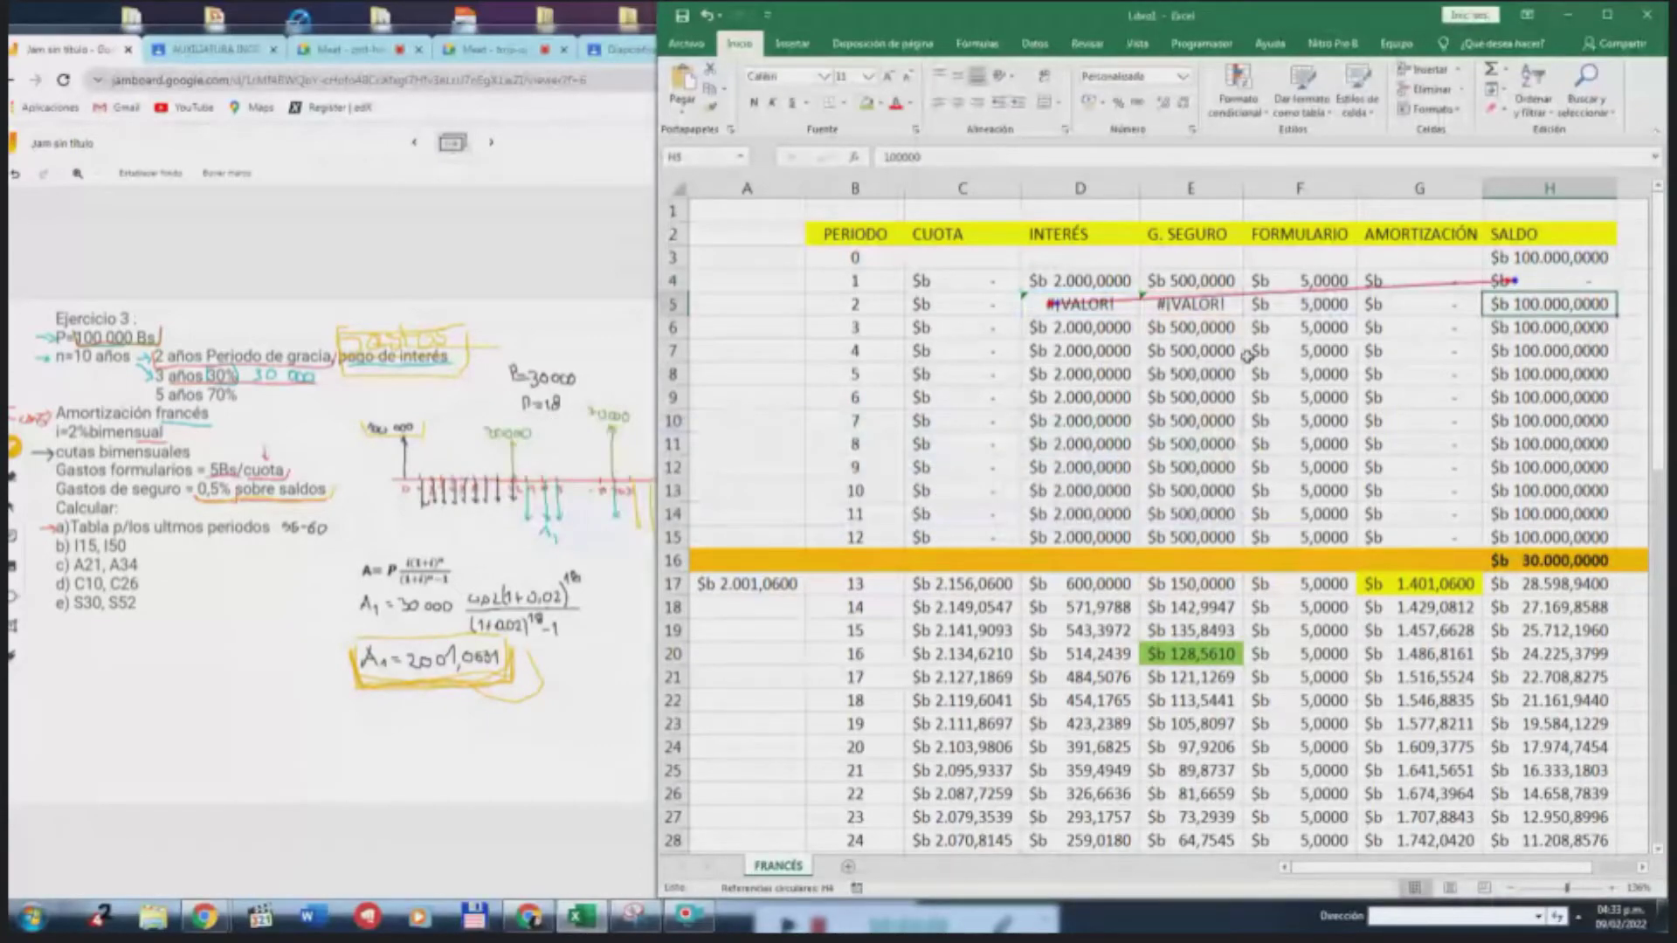
key(ctrl+z)
Check the period 2 interest formula in D5 and remove the stray plus sign from H4, leaving 100000
click(1081, 304)
click(920, 157)
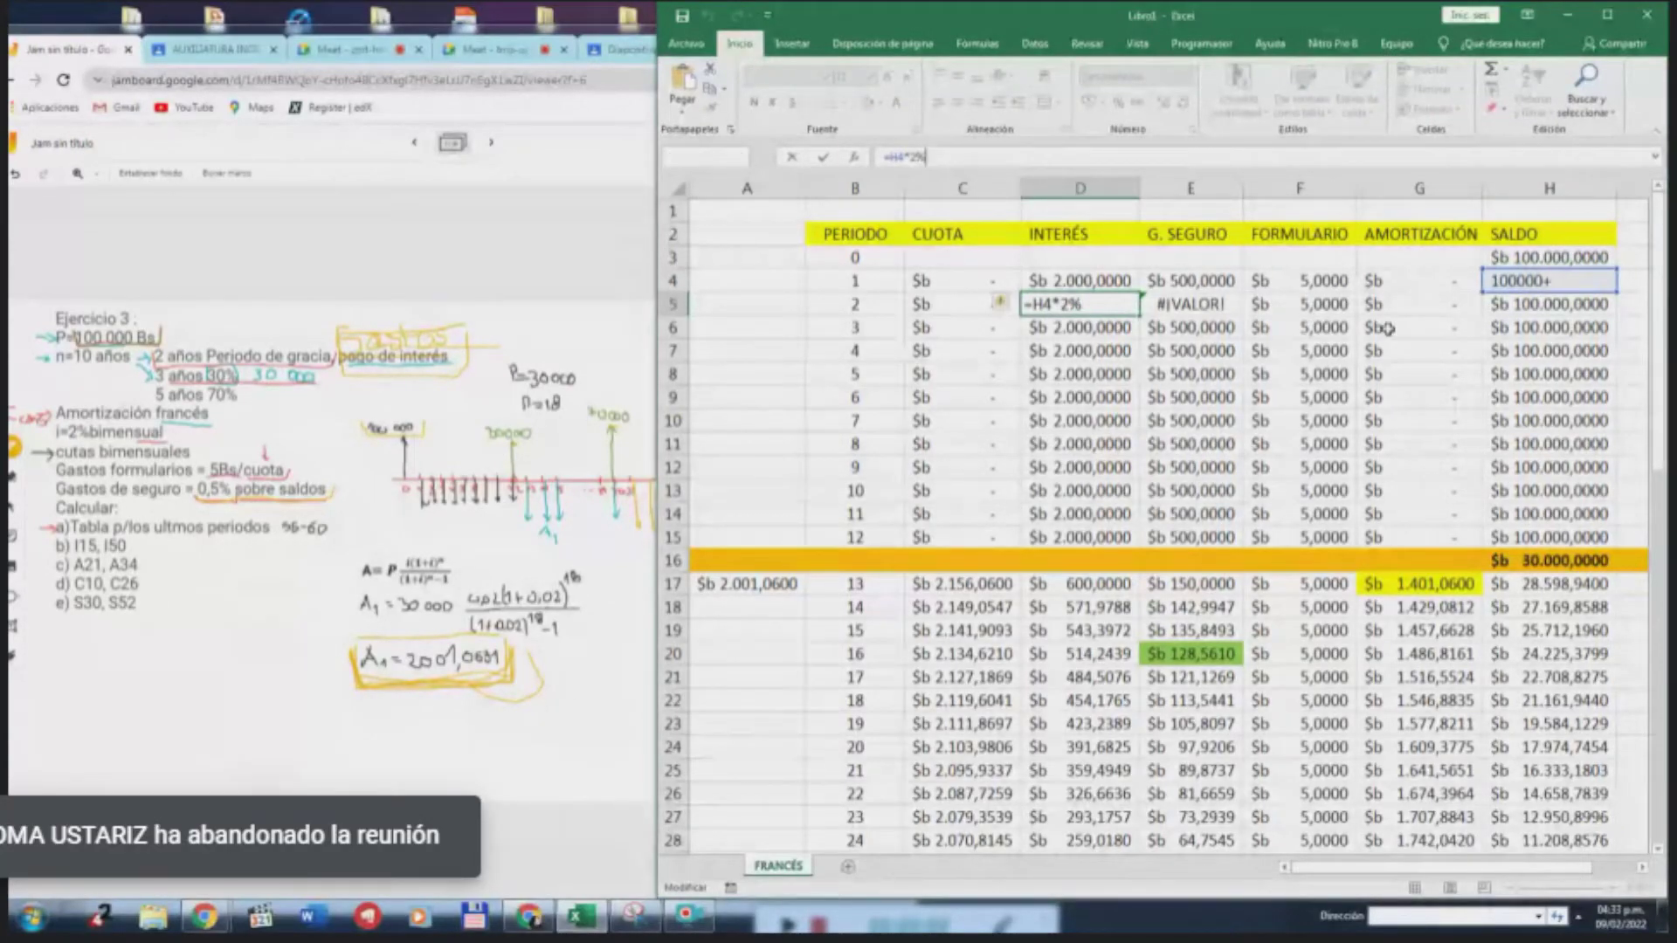
click(1416, 328)
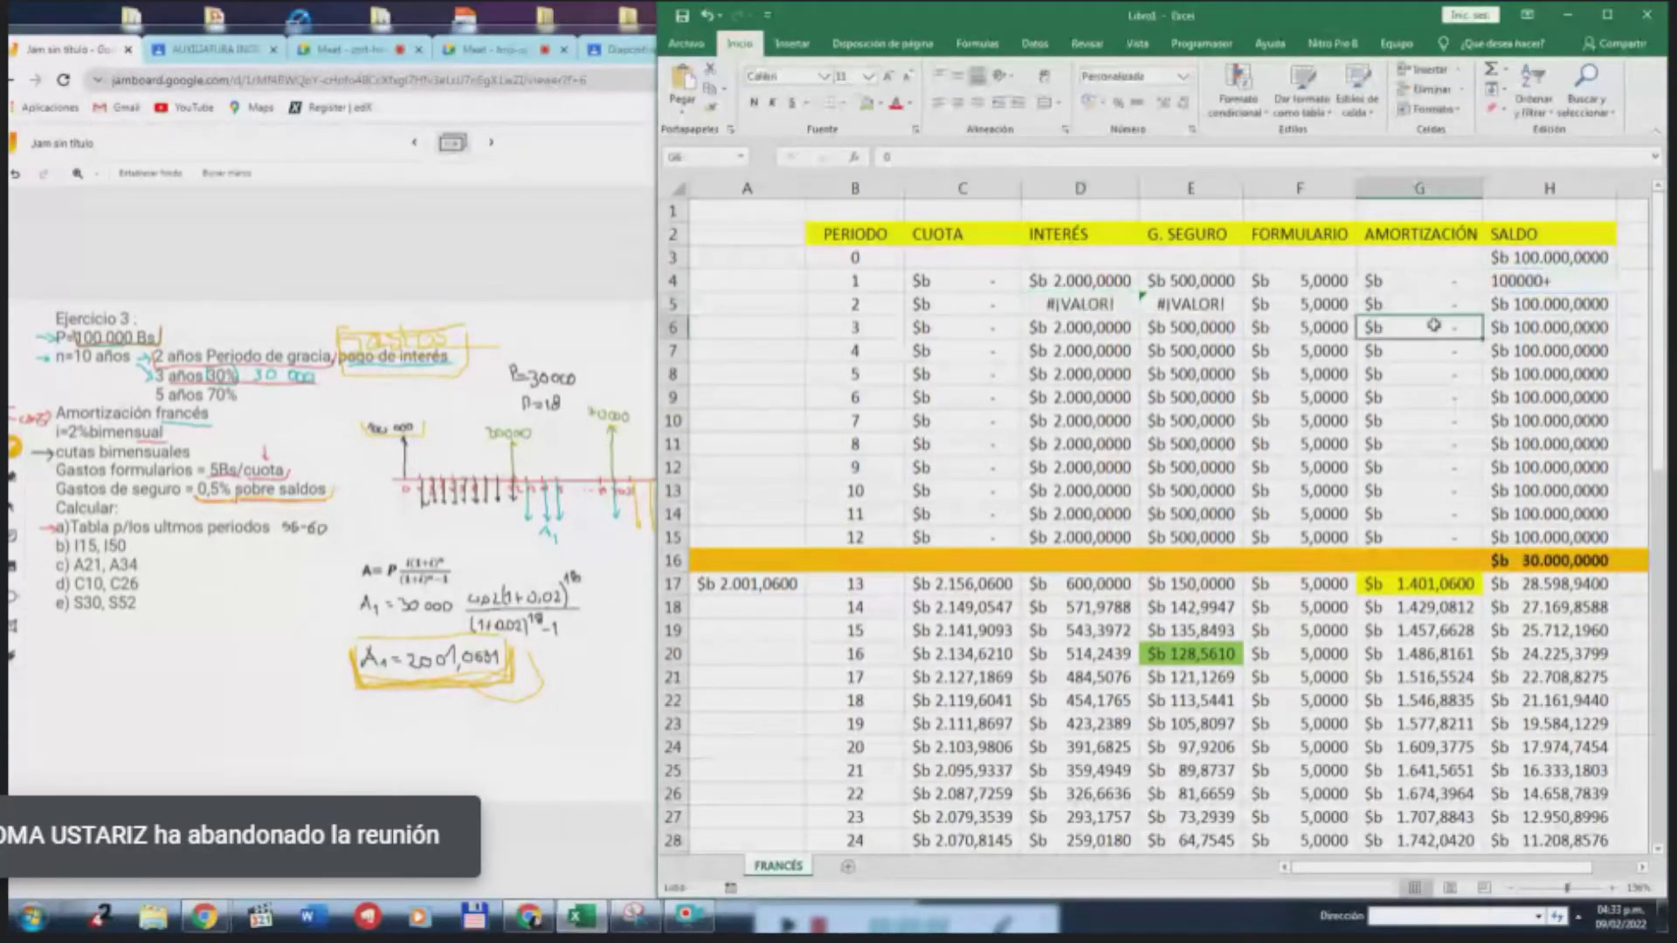
click(928, 157)
key(BackSpace)
click(1099, 308)
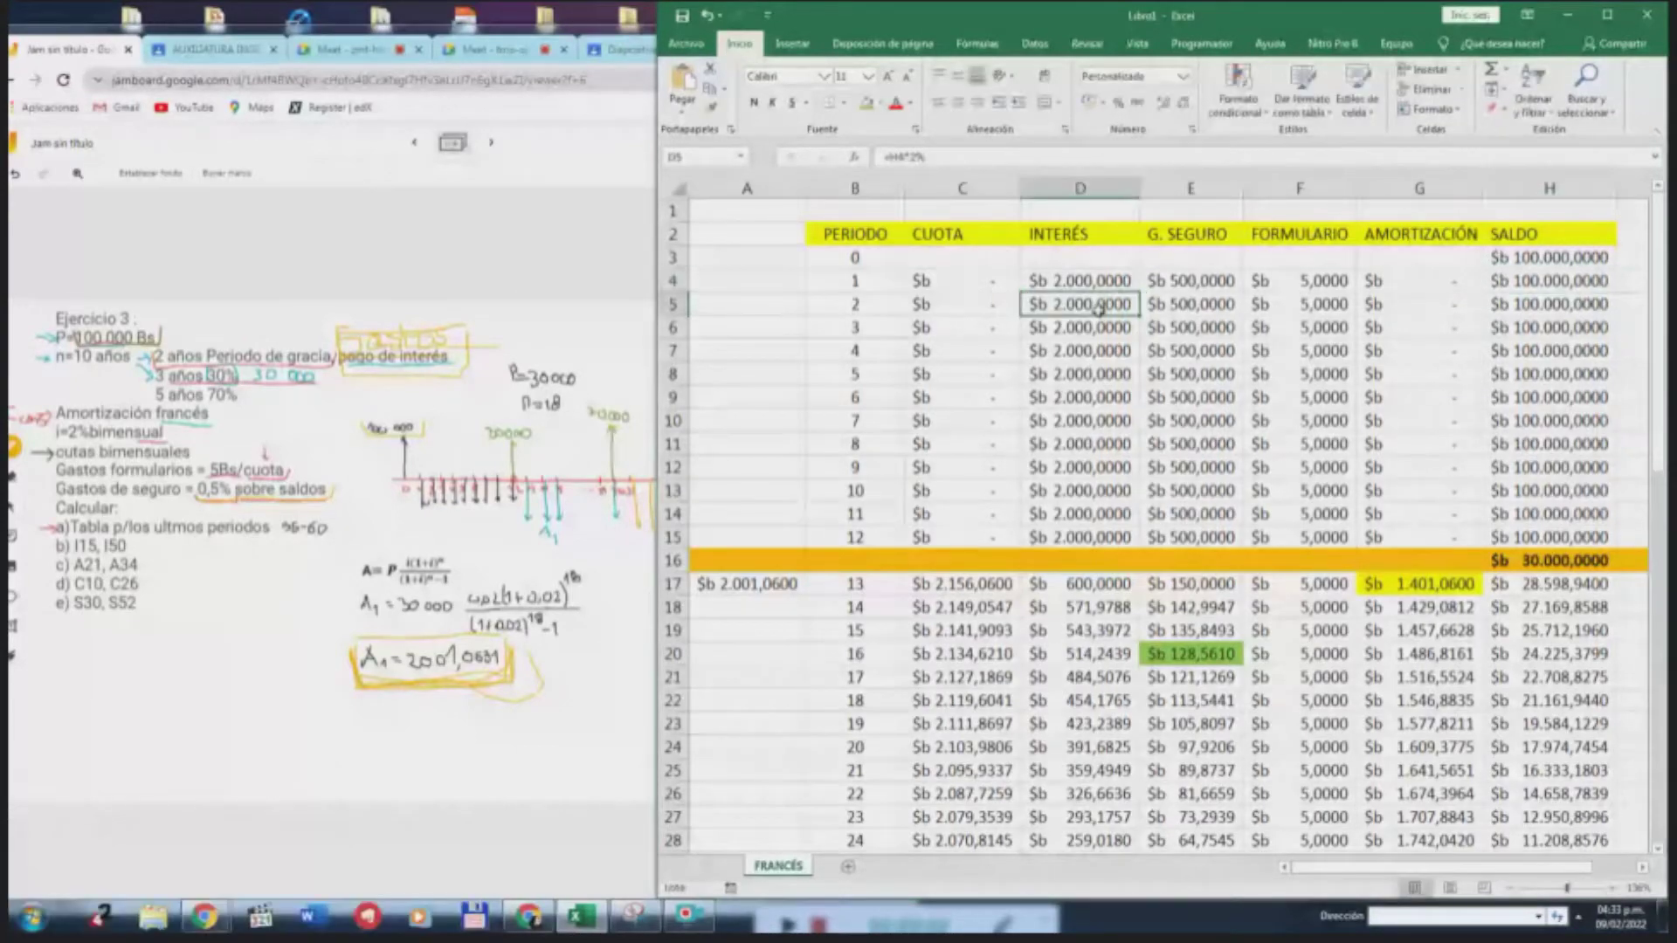
Set the period 1 balance in H4 to the formula =100000+D4+E4+F4
click(1552, 305)
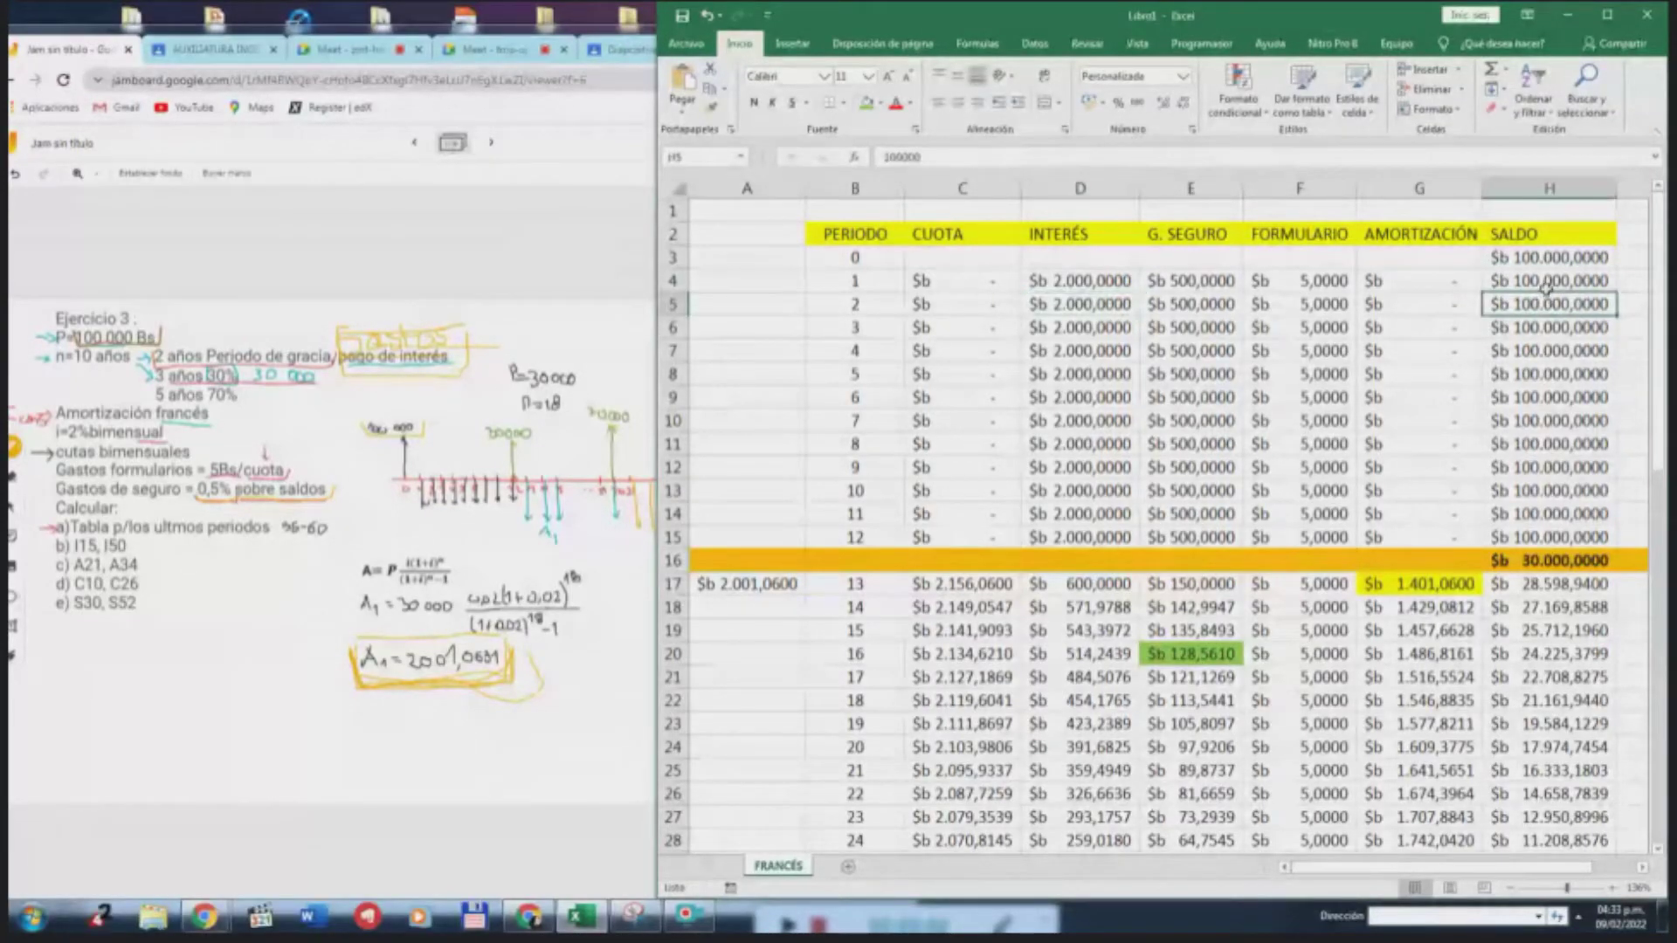
click(1545, 282)
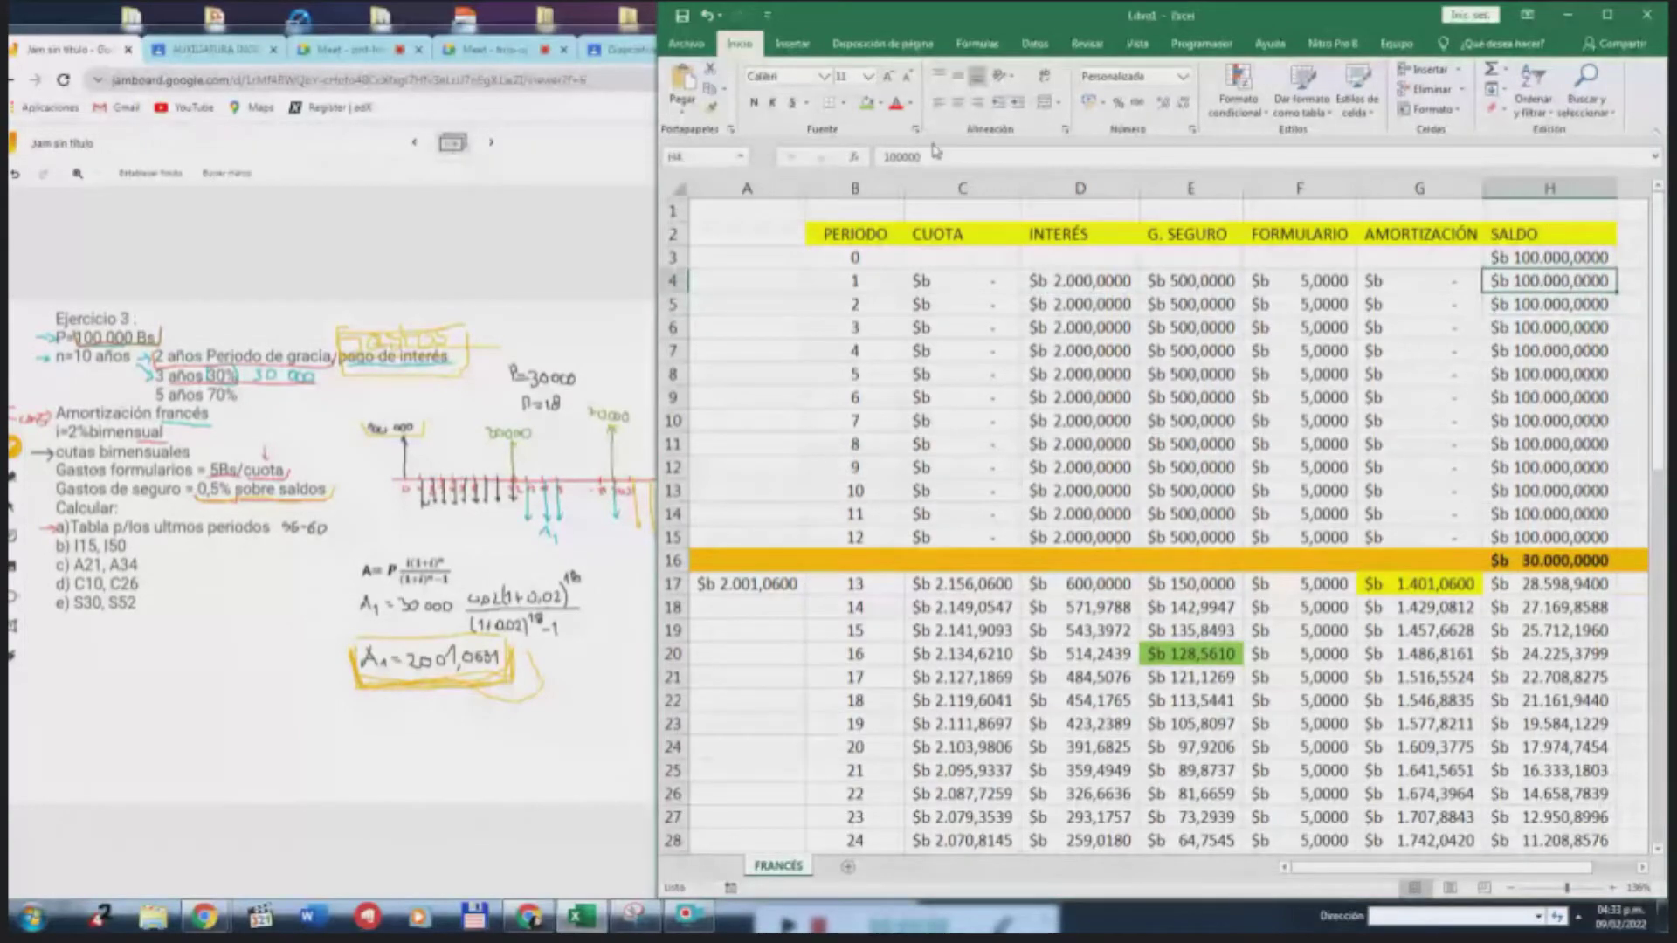
click(887, 157)
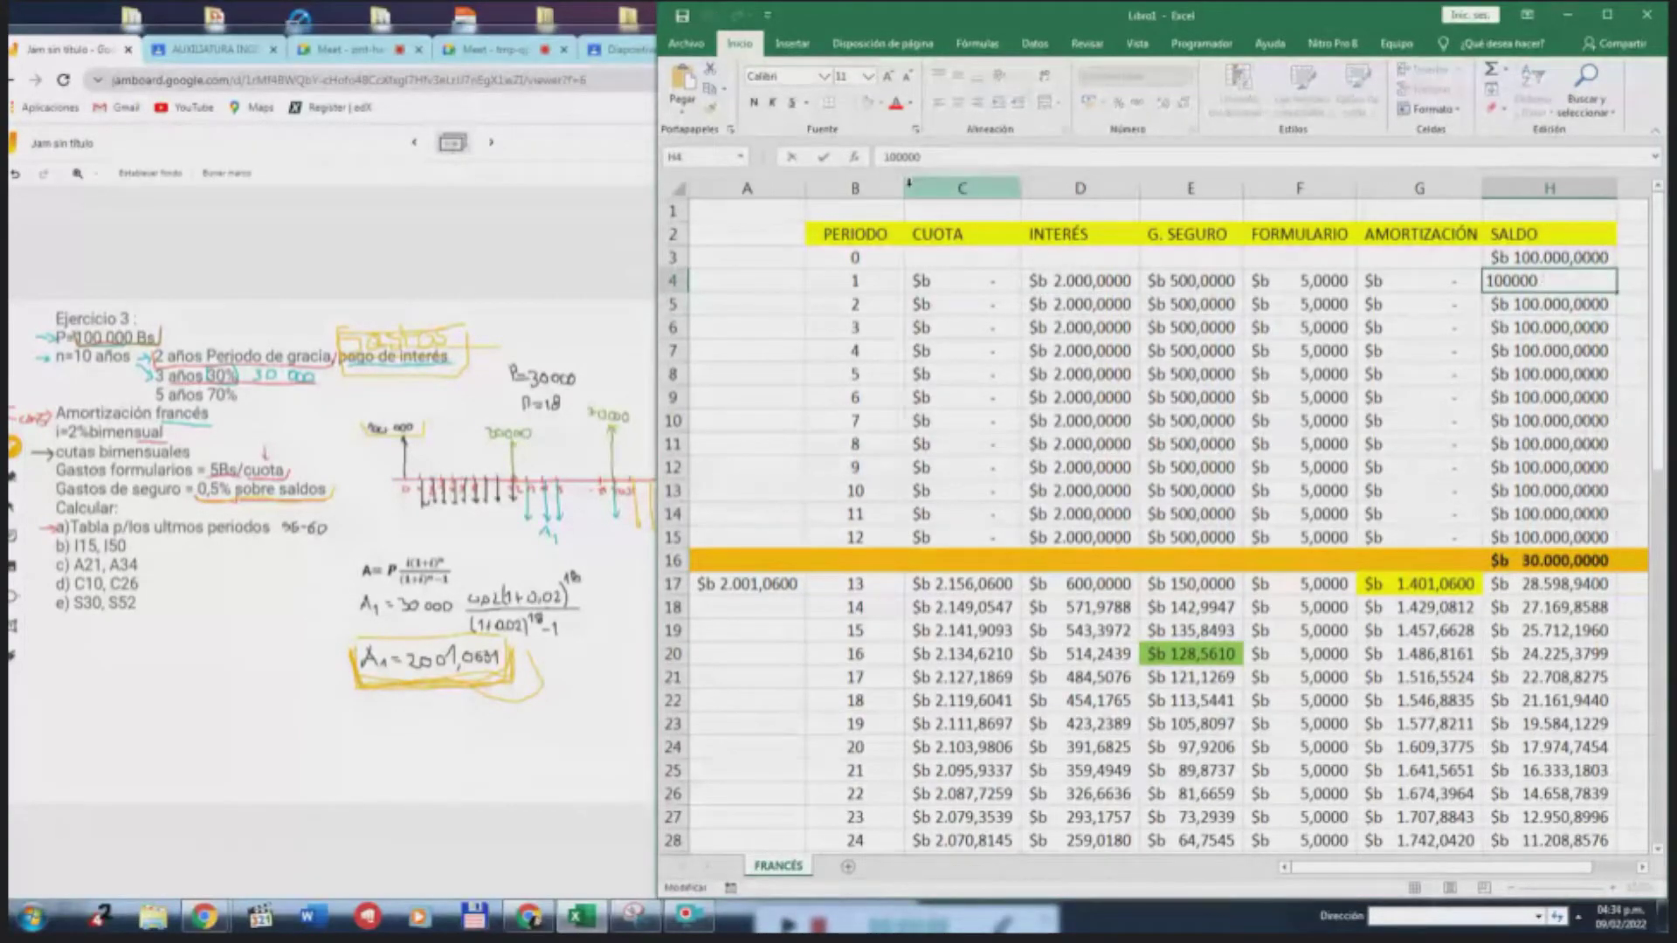
click(886, 157)
text(=)
text(+)
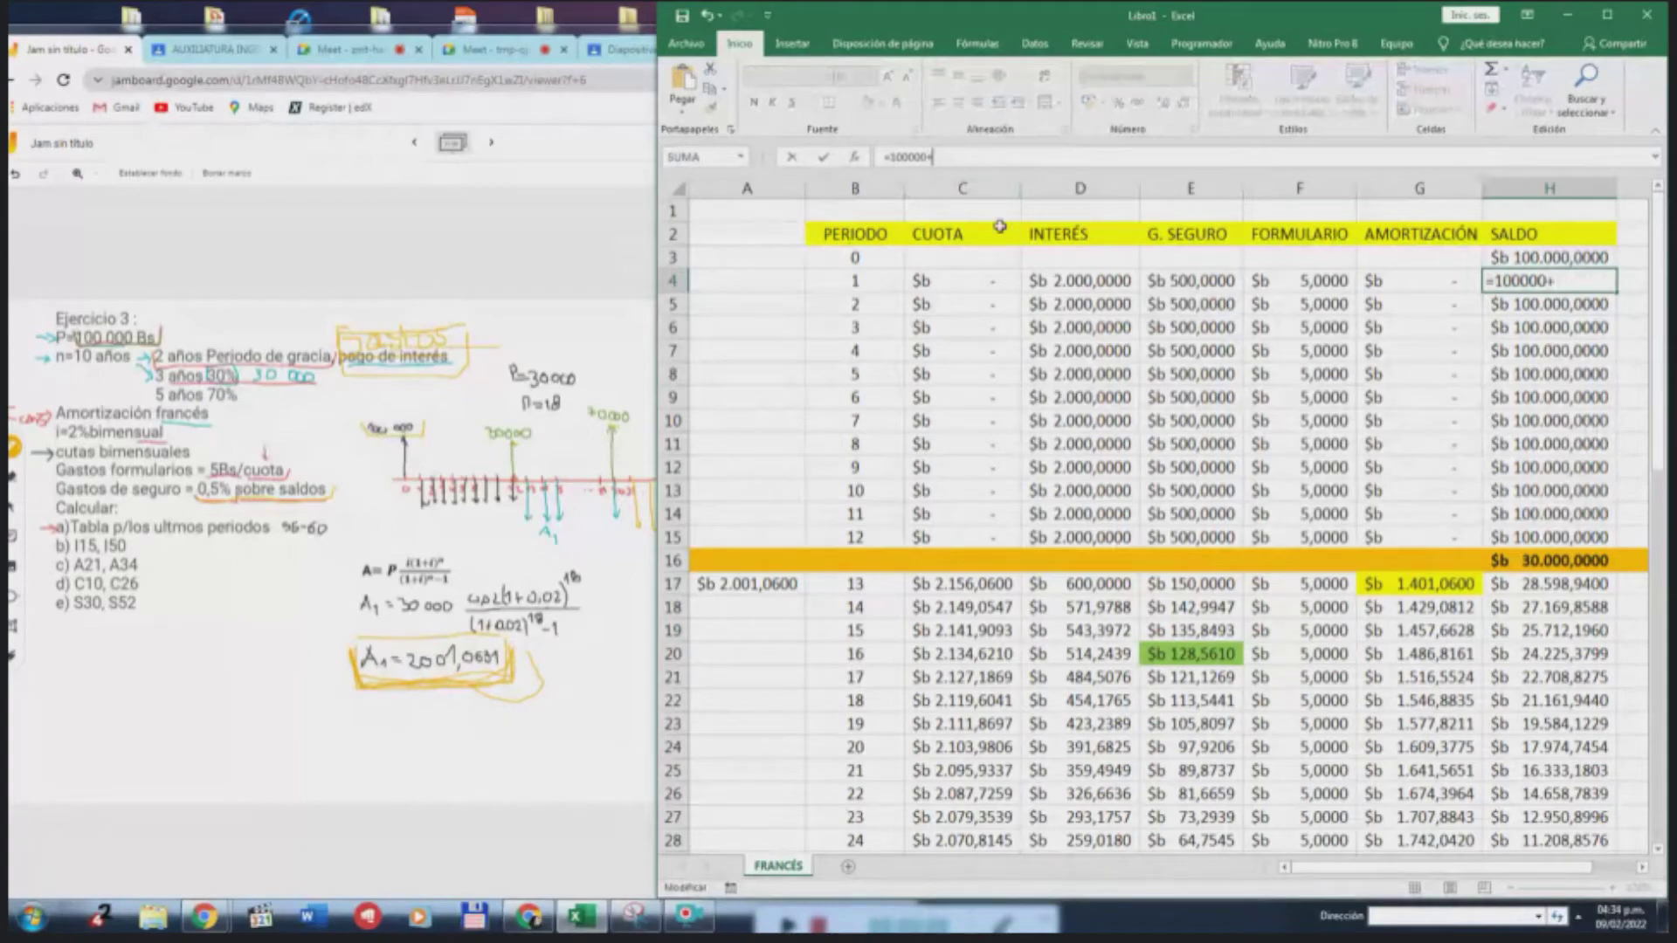
click(1104, 281)
text(+)
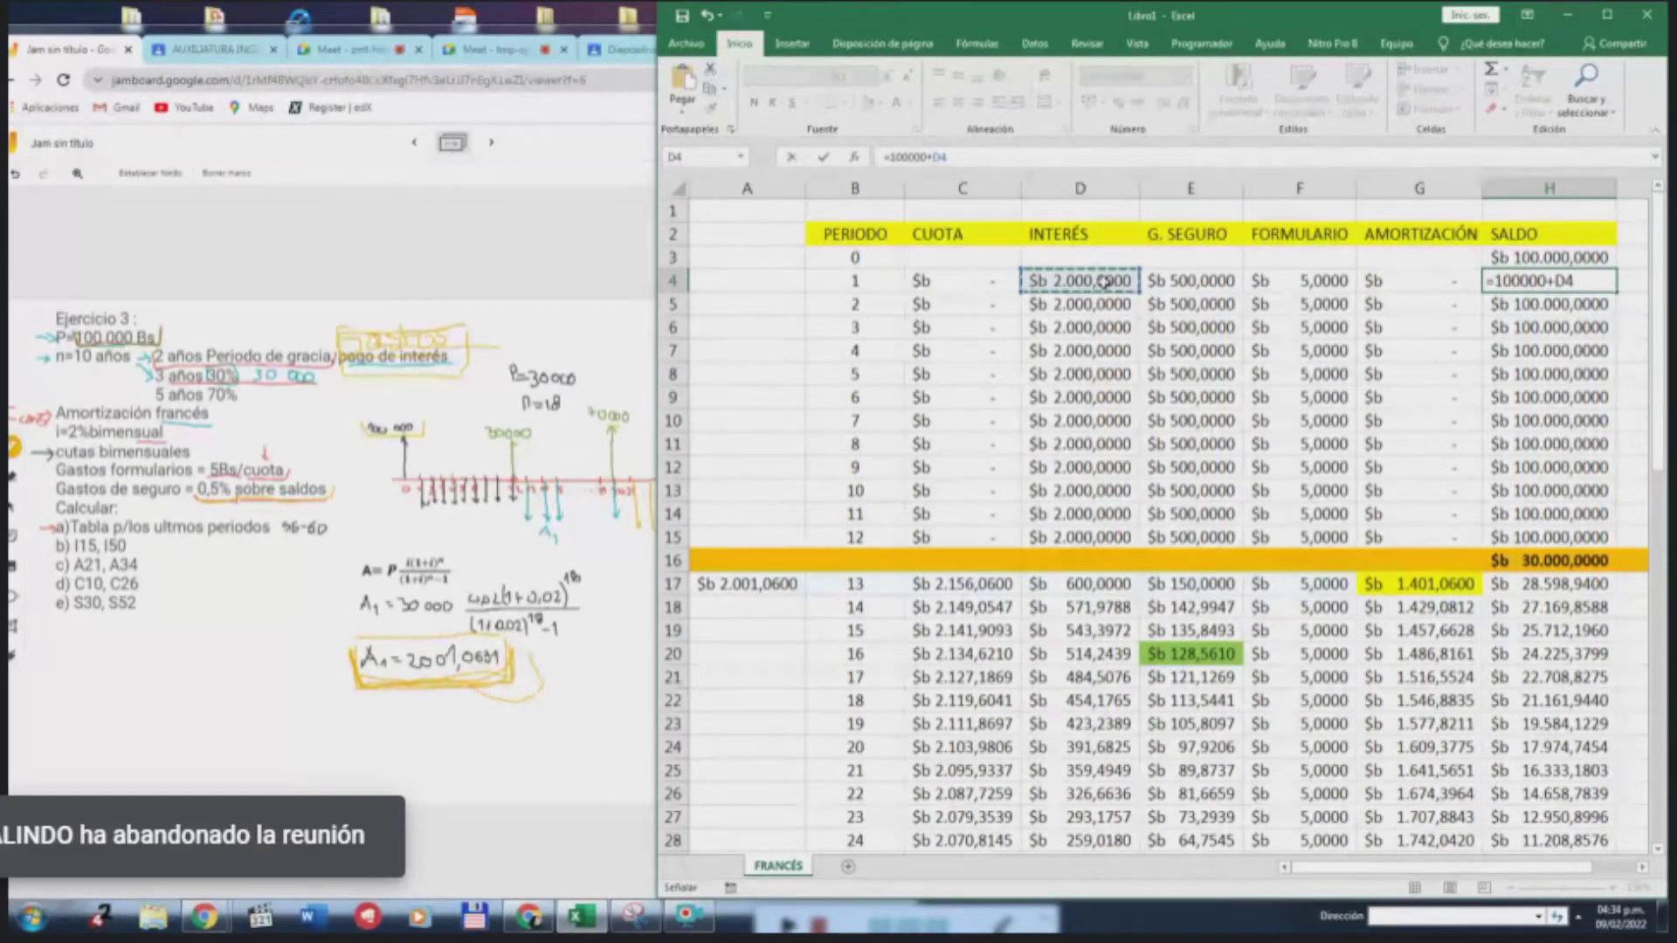
click(1201, 281)
text(+)
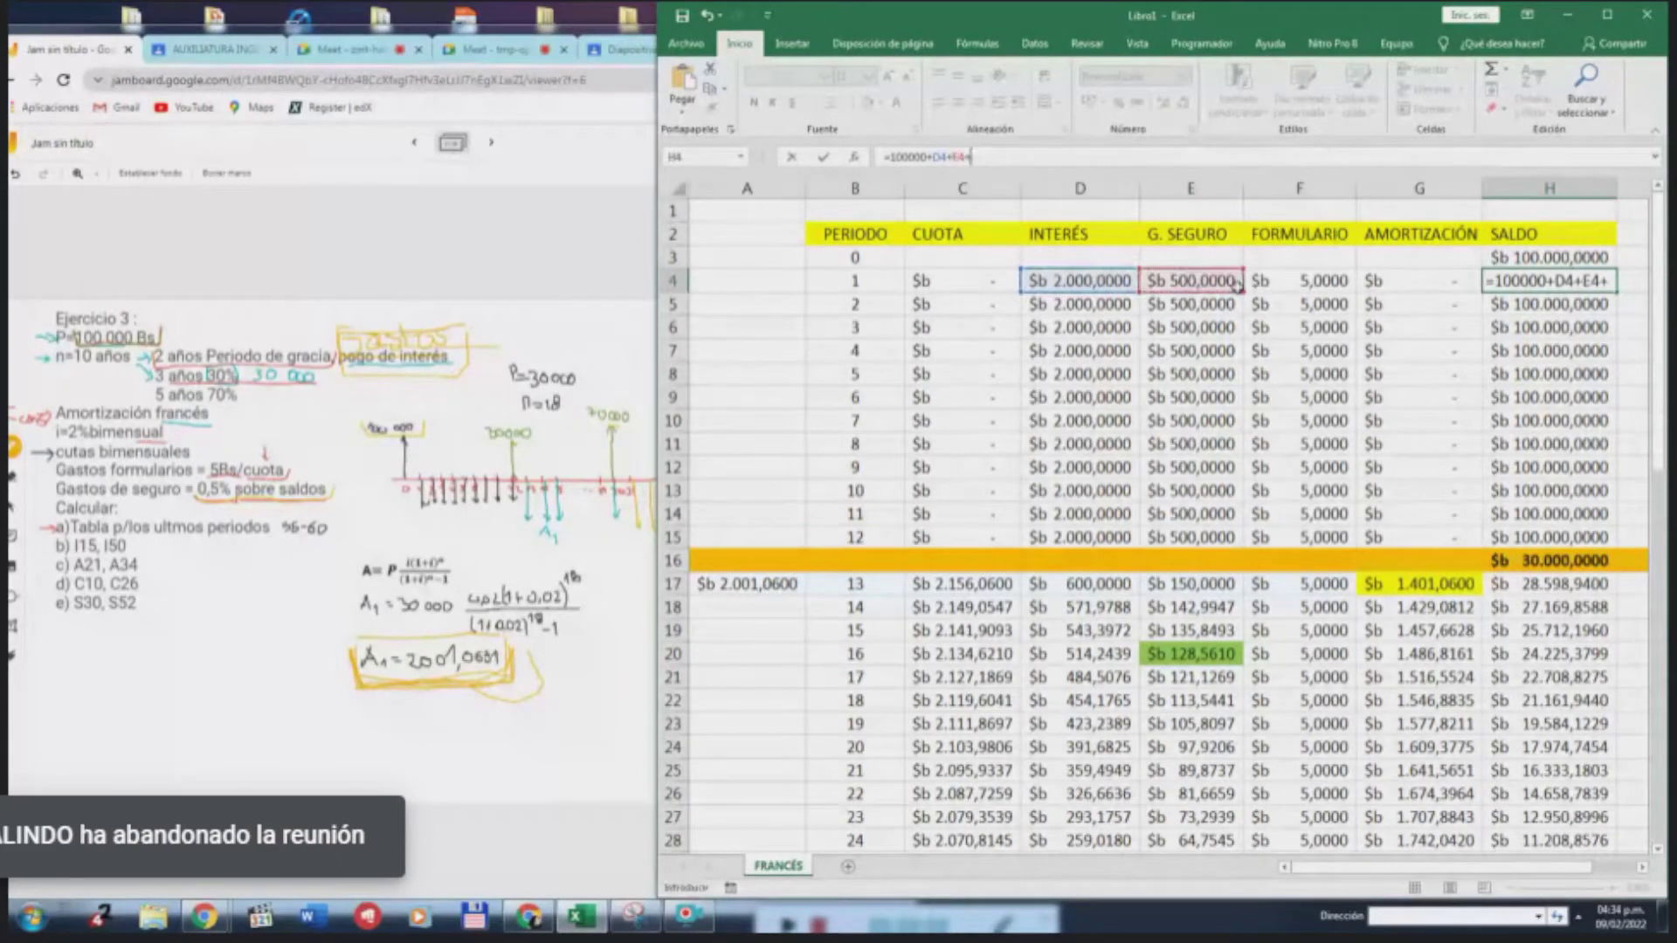
click(1279, 284)
key(Return)
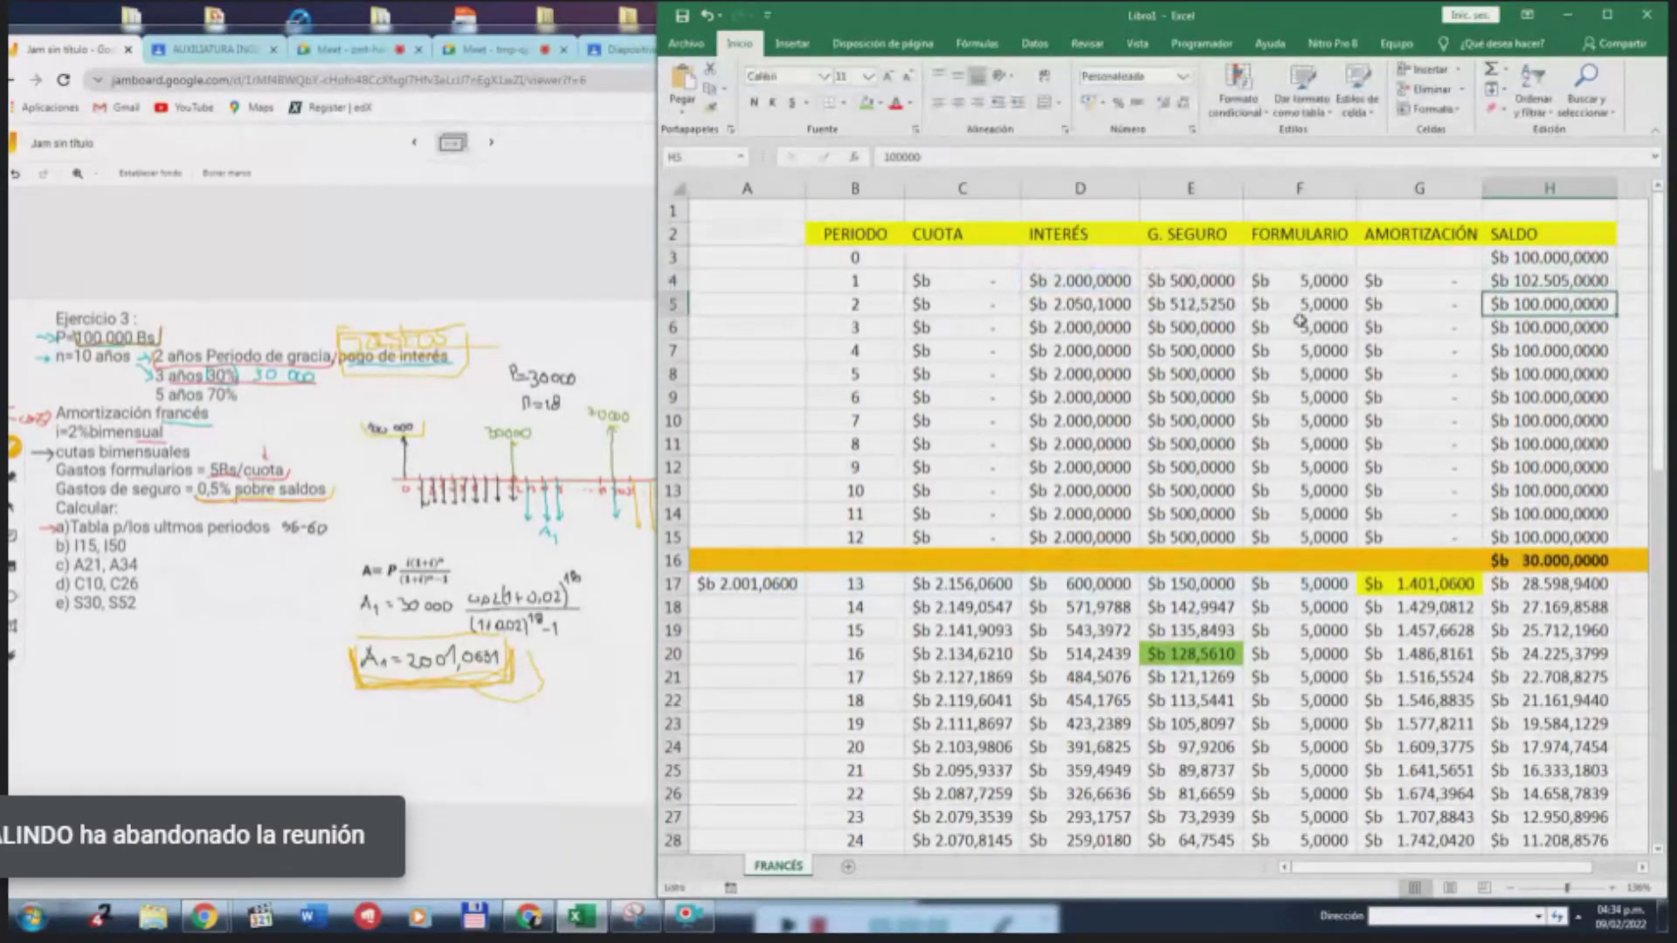
Fill the period 1 balance formula down the SALDO column through period 12 in H15
click(1580, 282)
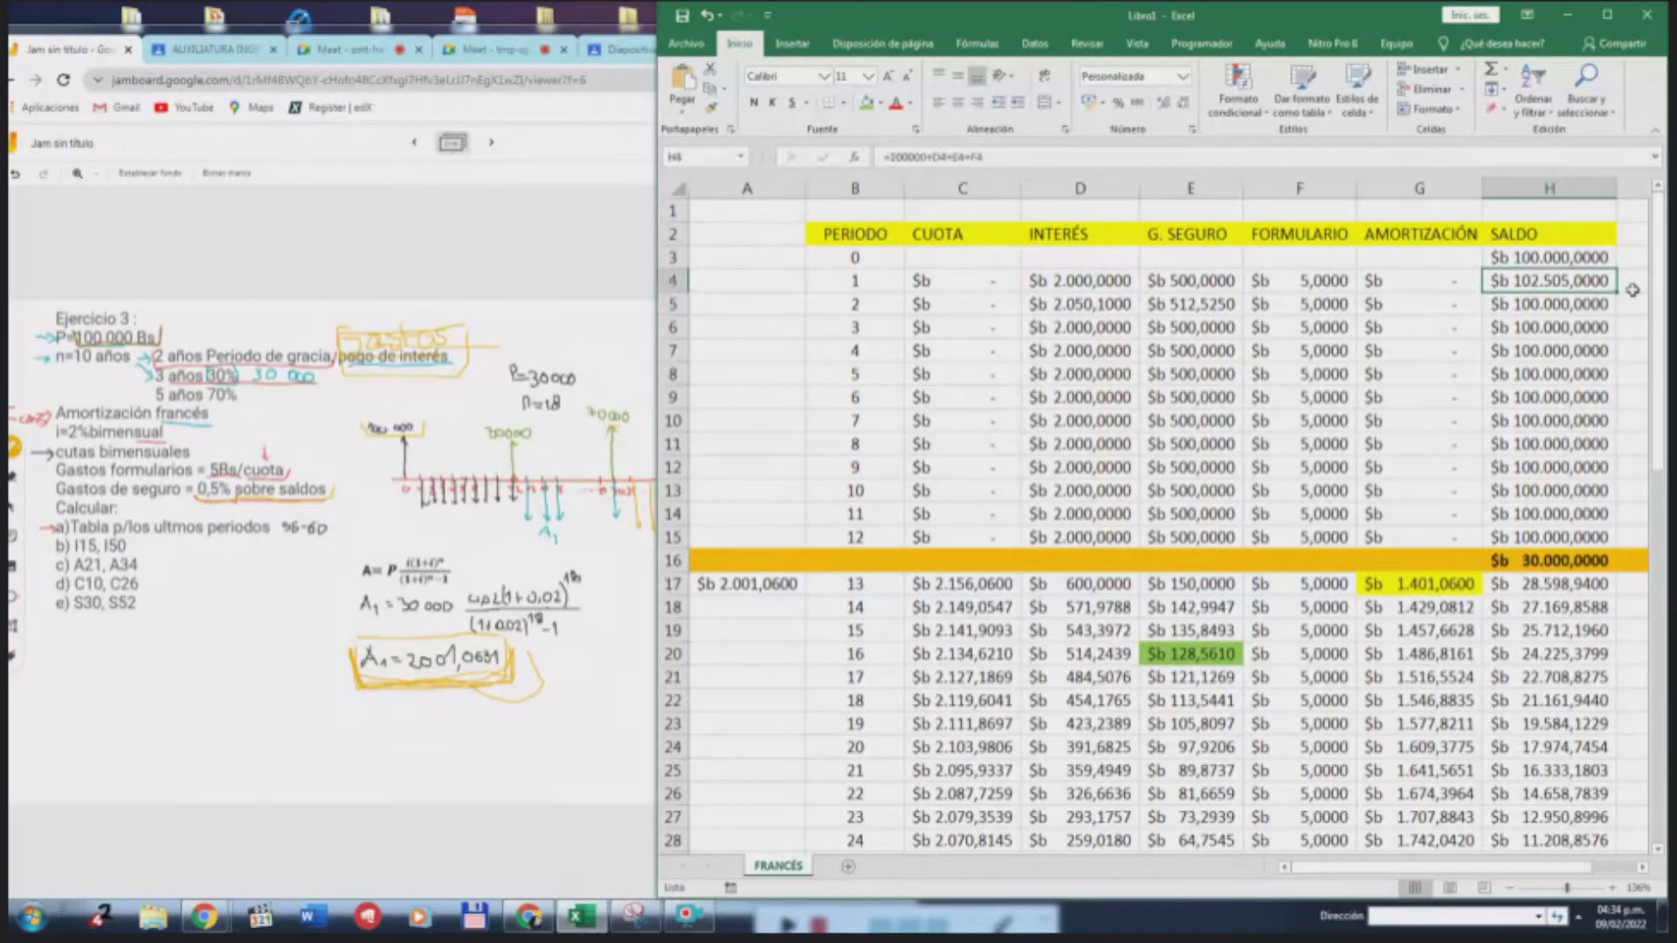
drag(1618, 296, 1577, 547)
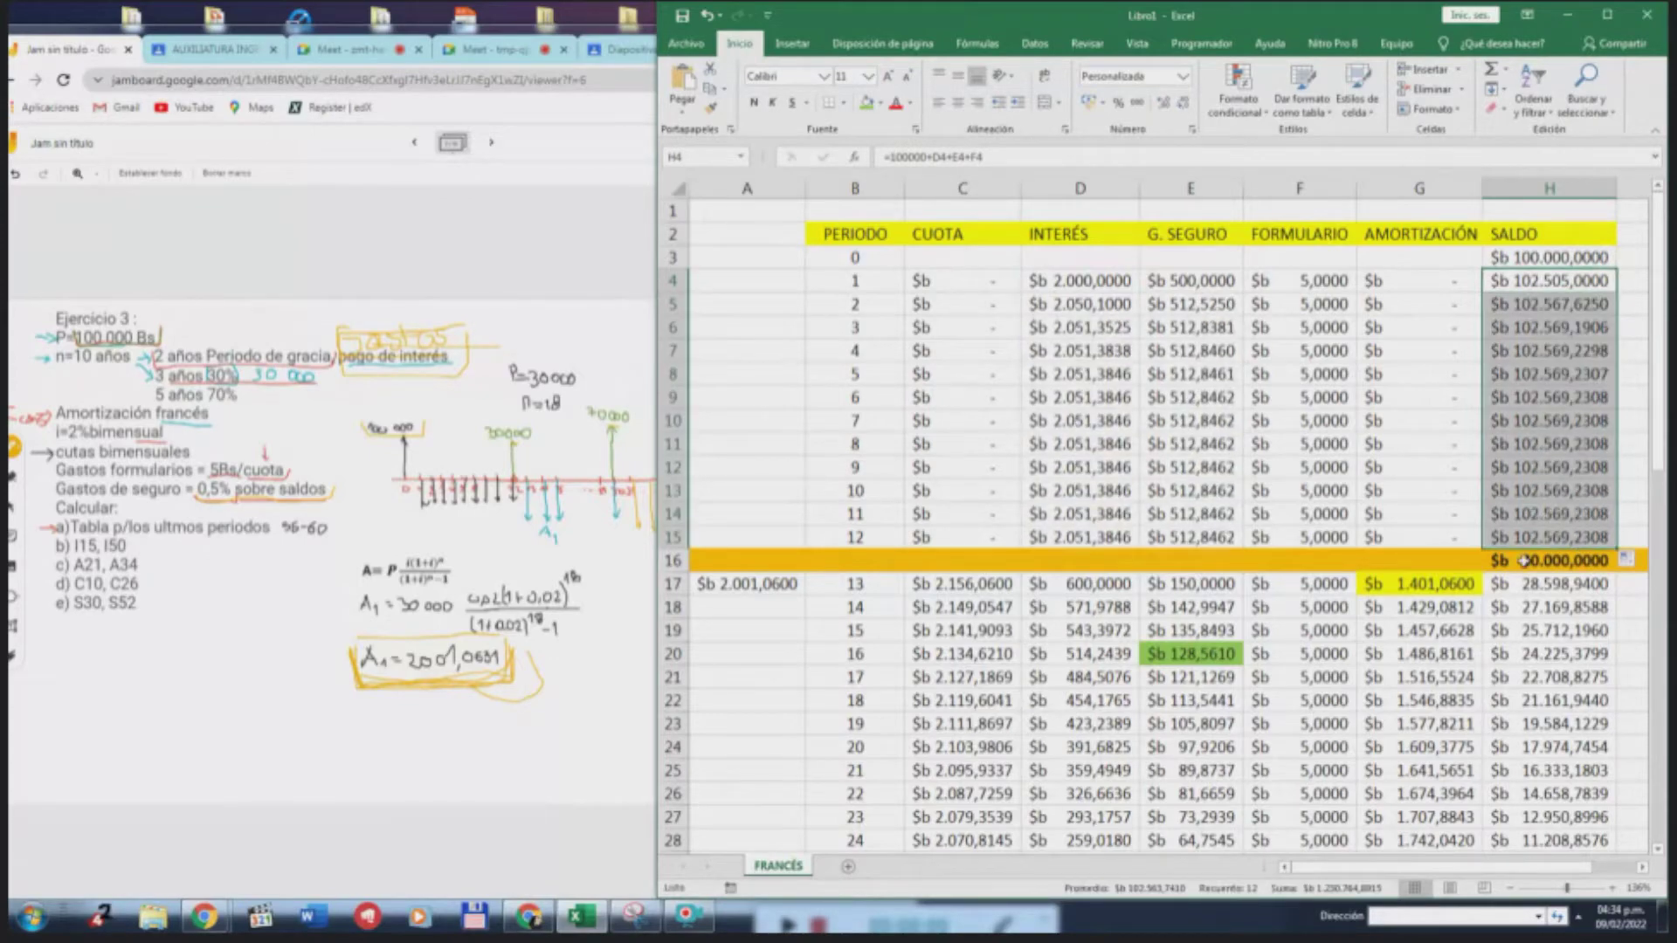
click(1578, 285)
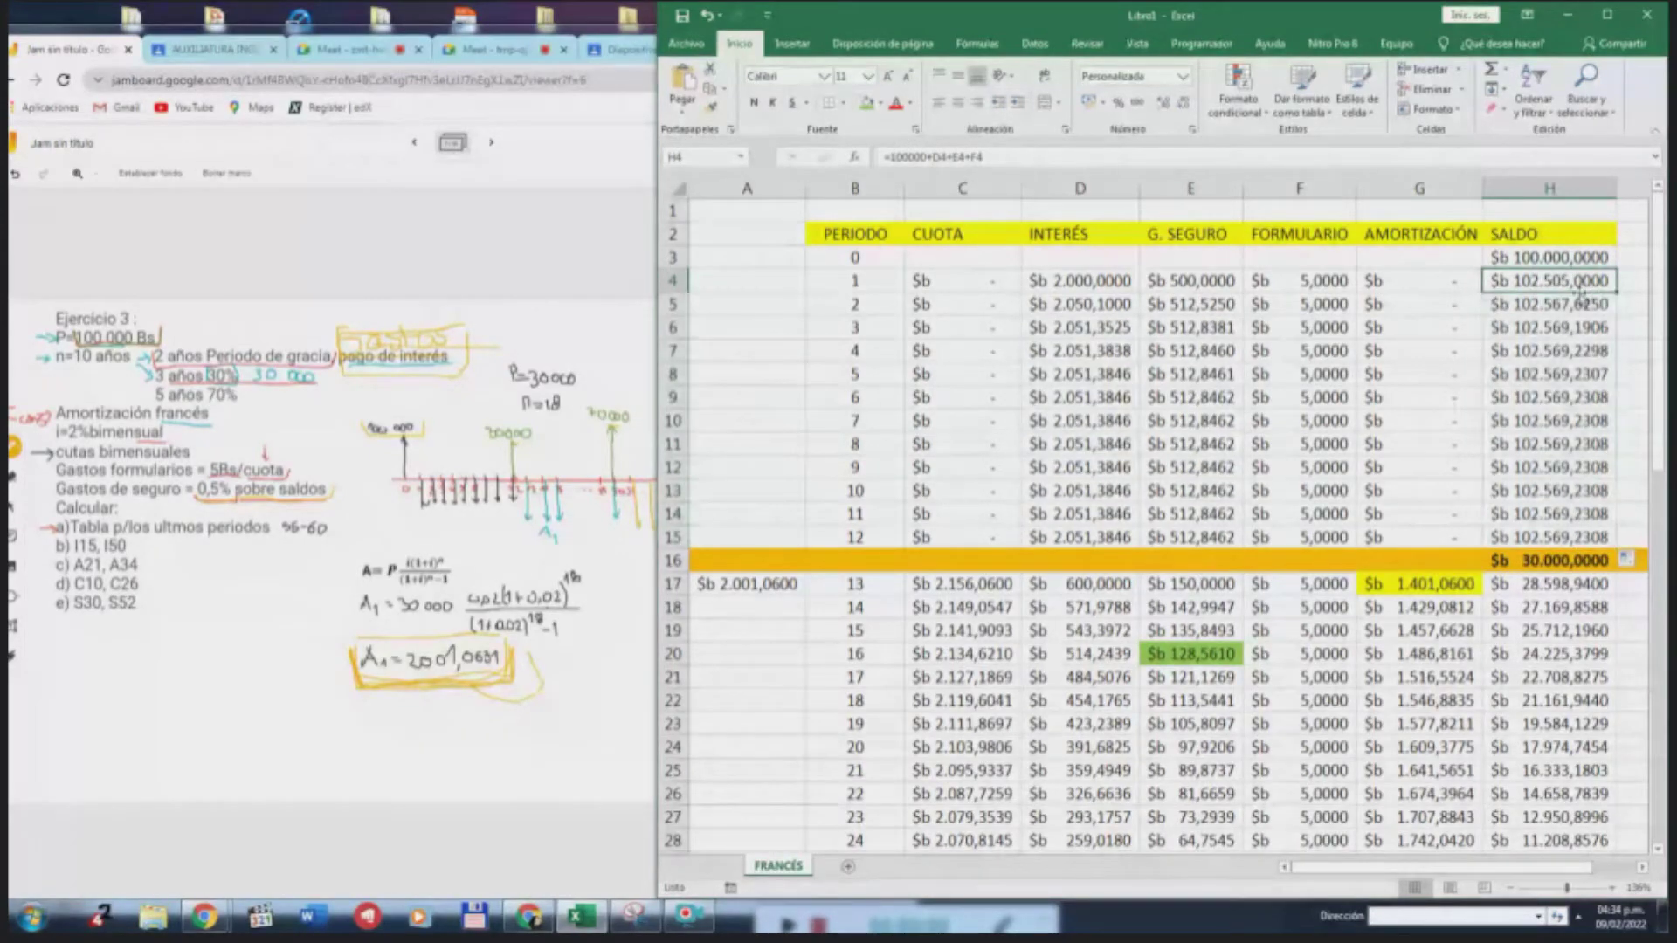
Replace the fixed 100000 in the period 2 balance formula so that H5 reads =H4+D5+E5+F5
click(1553, 302)
click(969, 160)
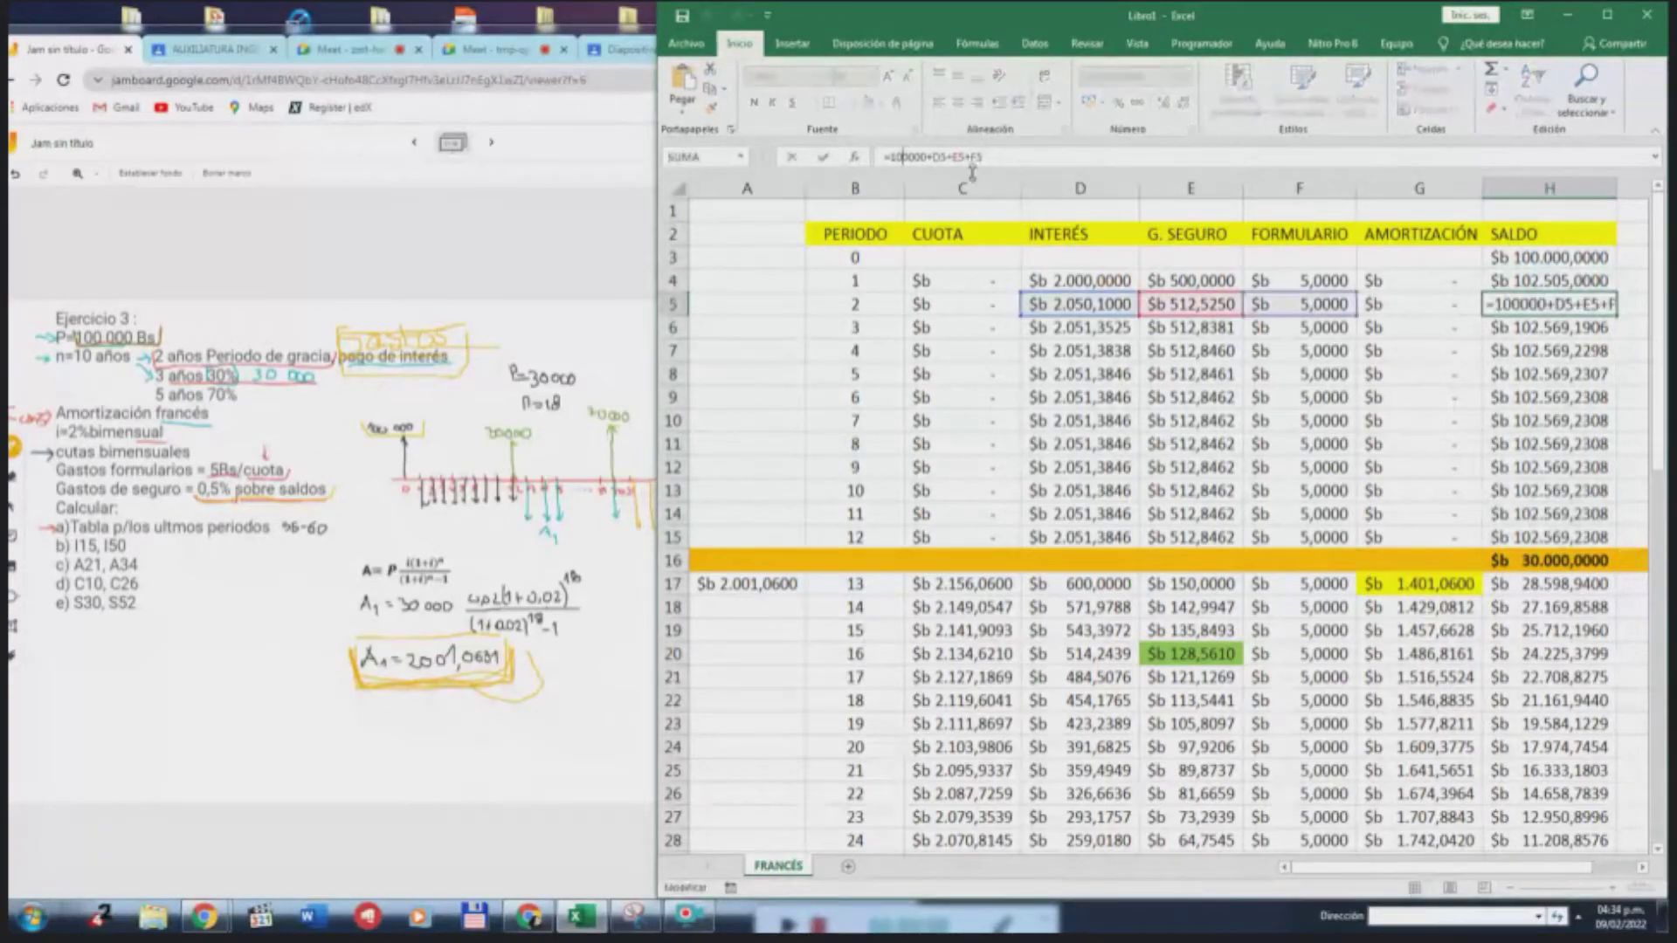
drag(929, 158, 891, 161)
key(BackSpace)
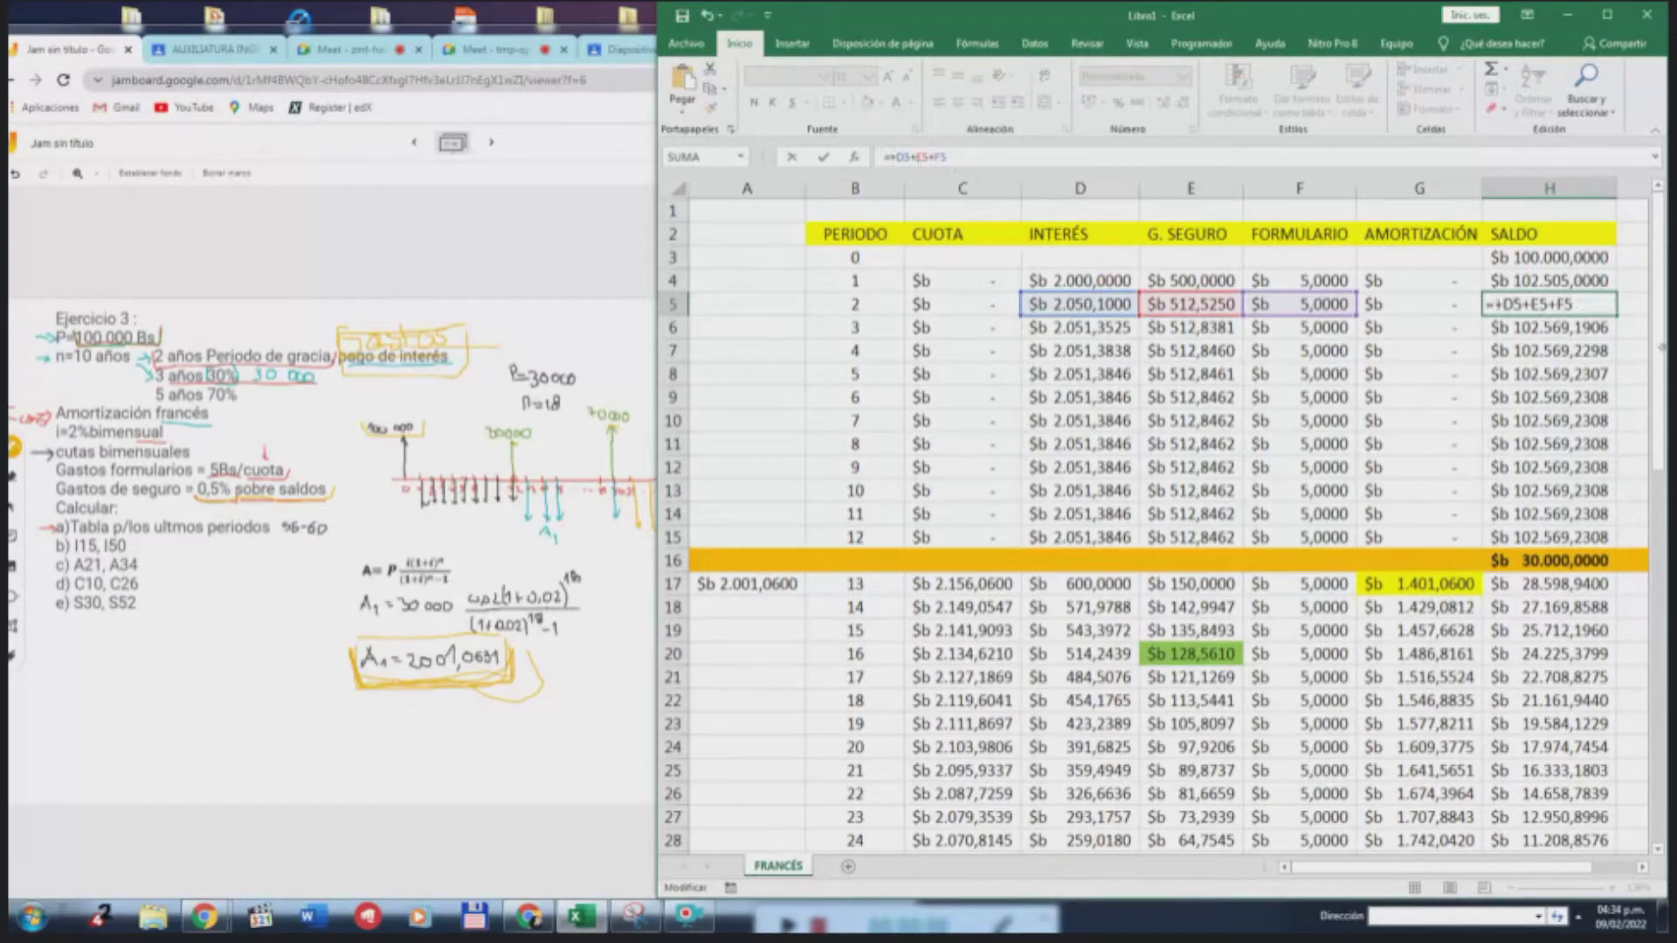
click(1535, 279)
key(Return)
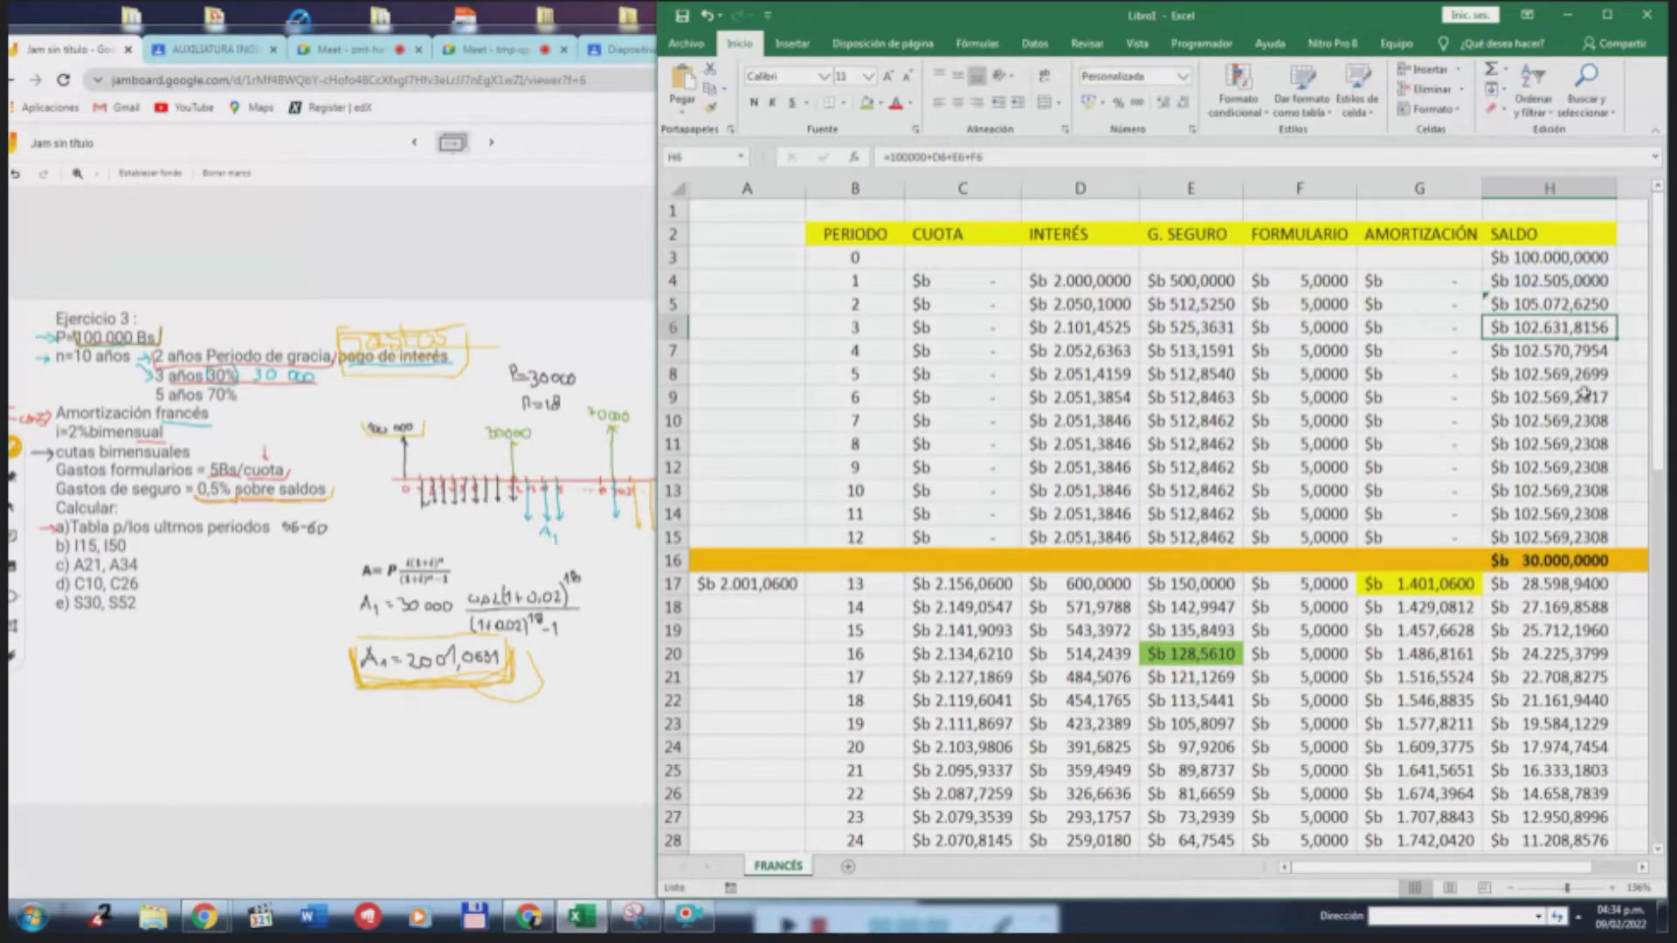
Fill the corrected period 2 balance formula from H5 down through period 12 in H15
click(1587, 308)
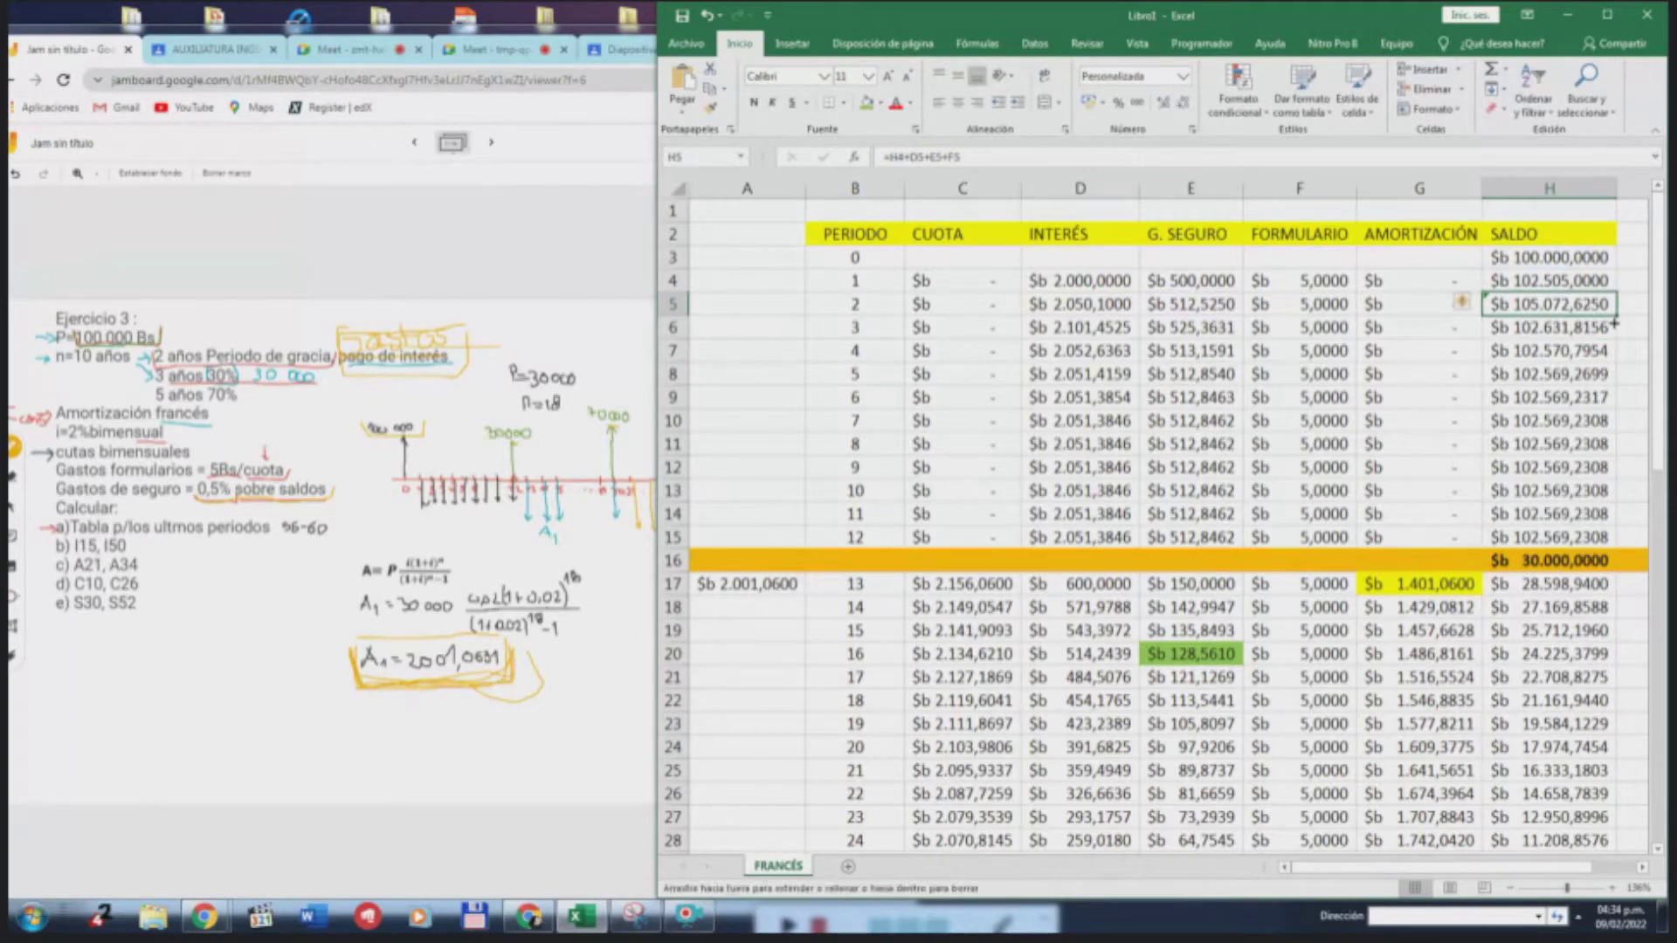
drag(1615, 323, 1614, 542)
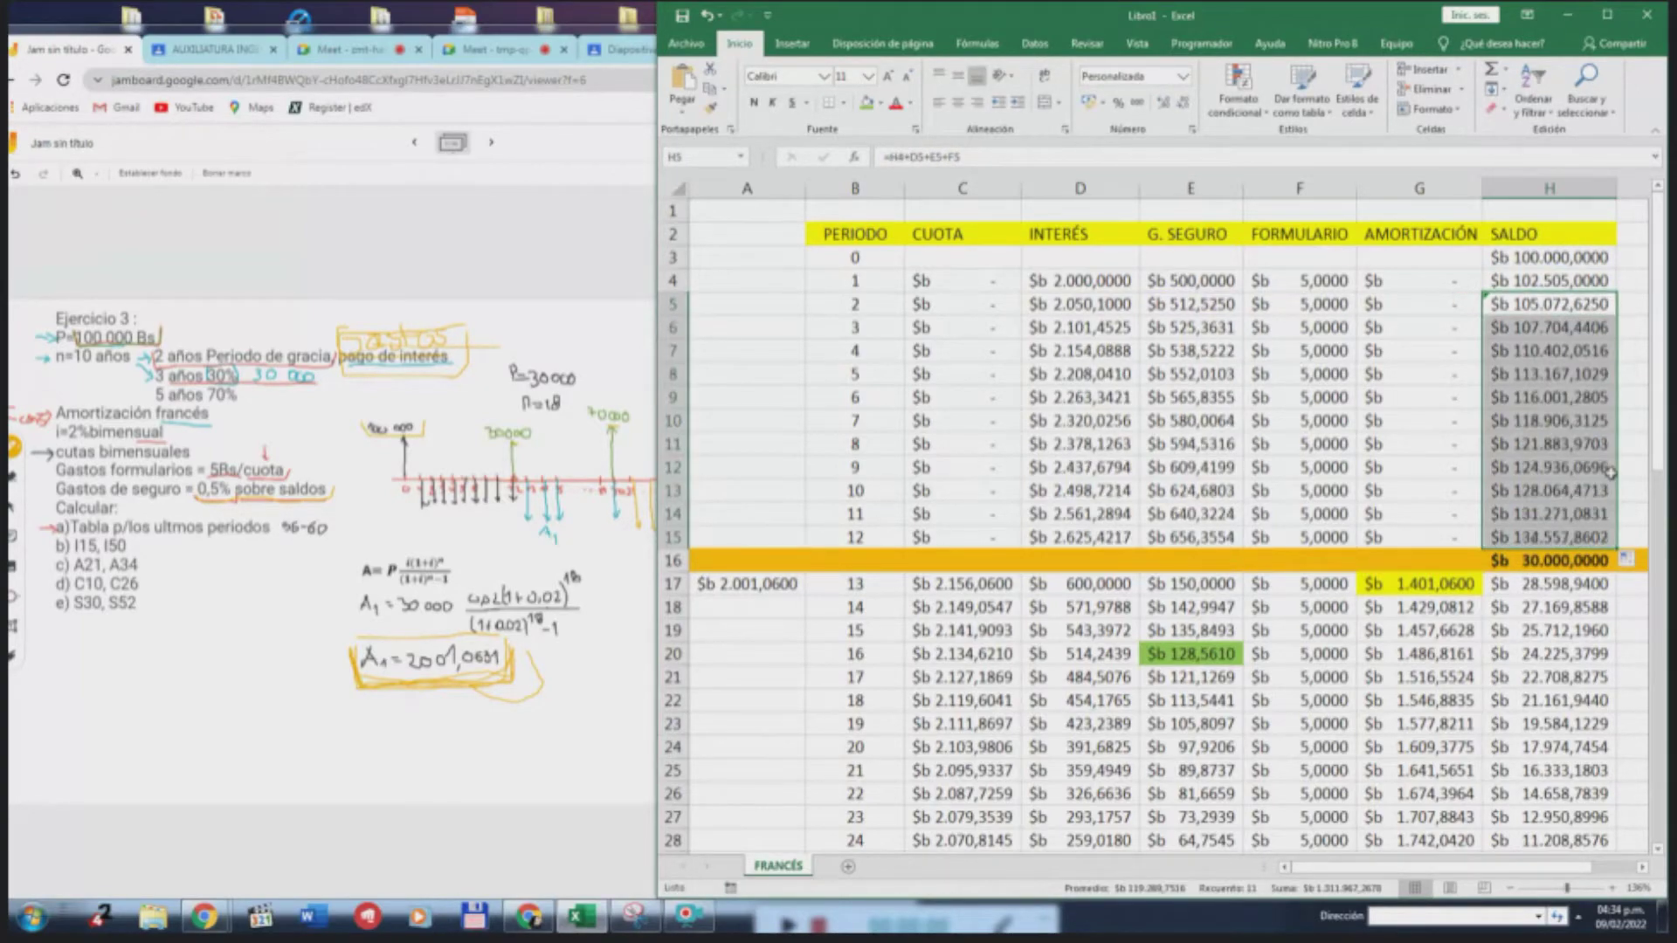
scroll(1539, 431, down, 1)
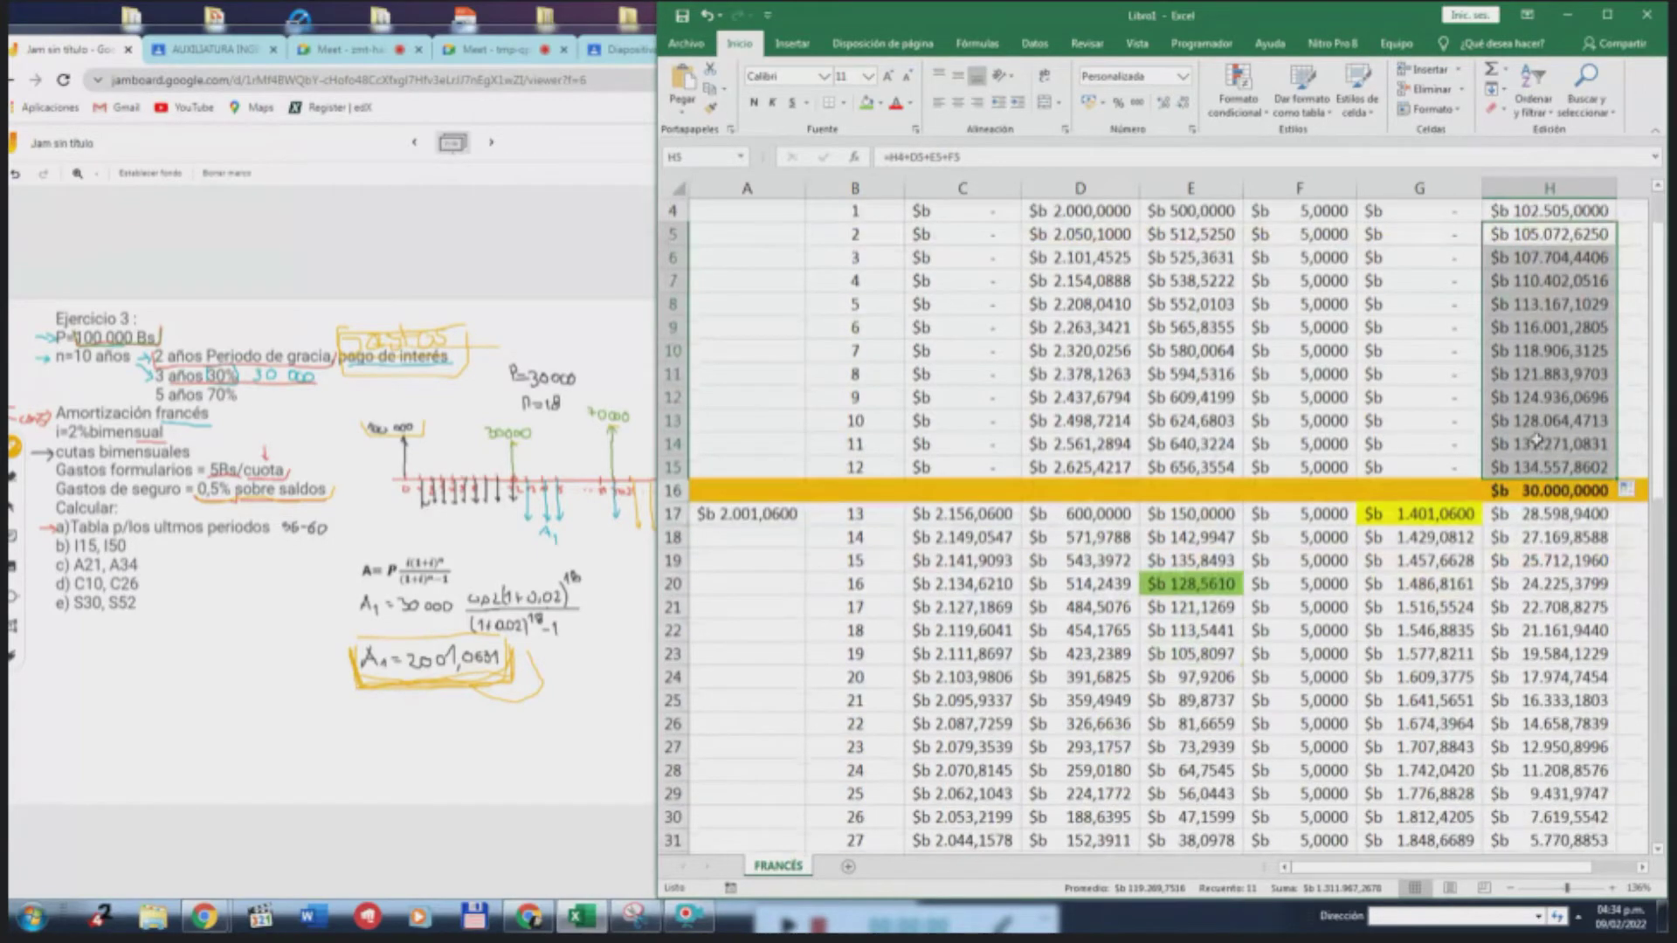
scroll(1537, 440, up, 1)
click(1626, 469)
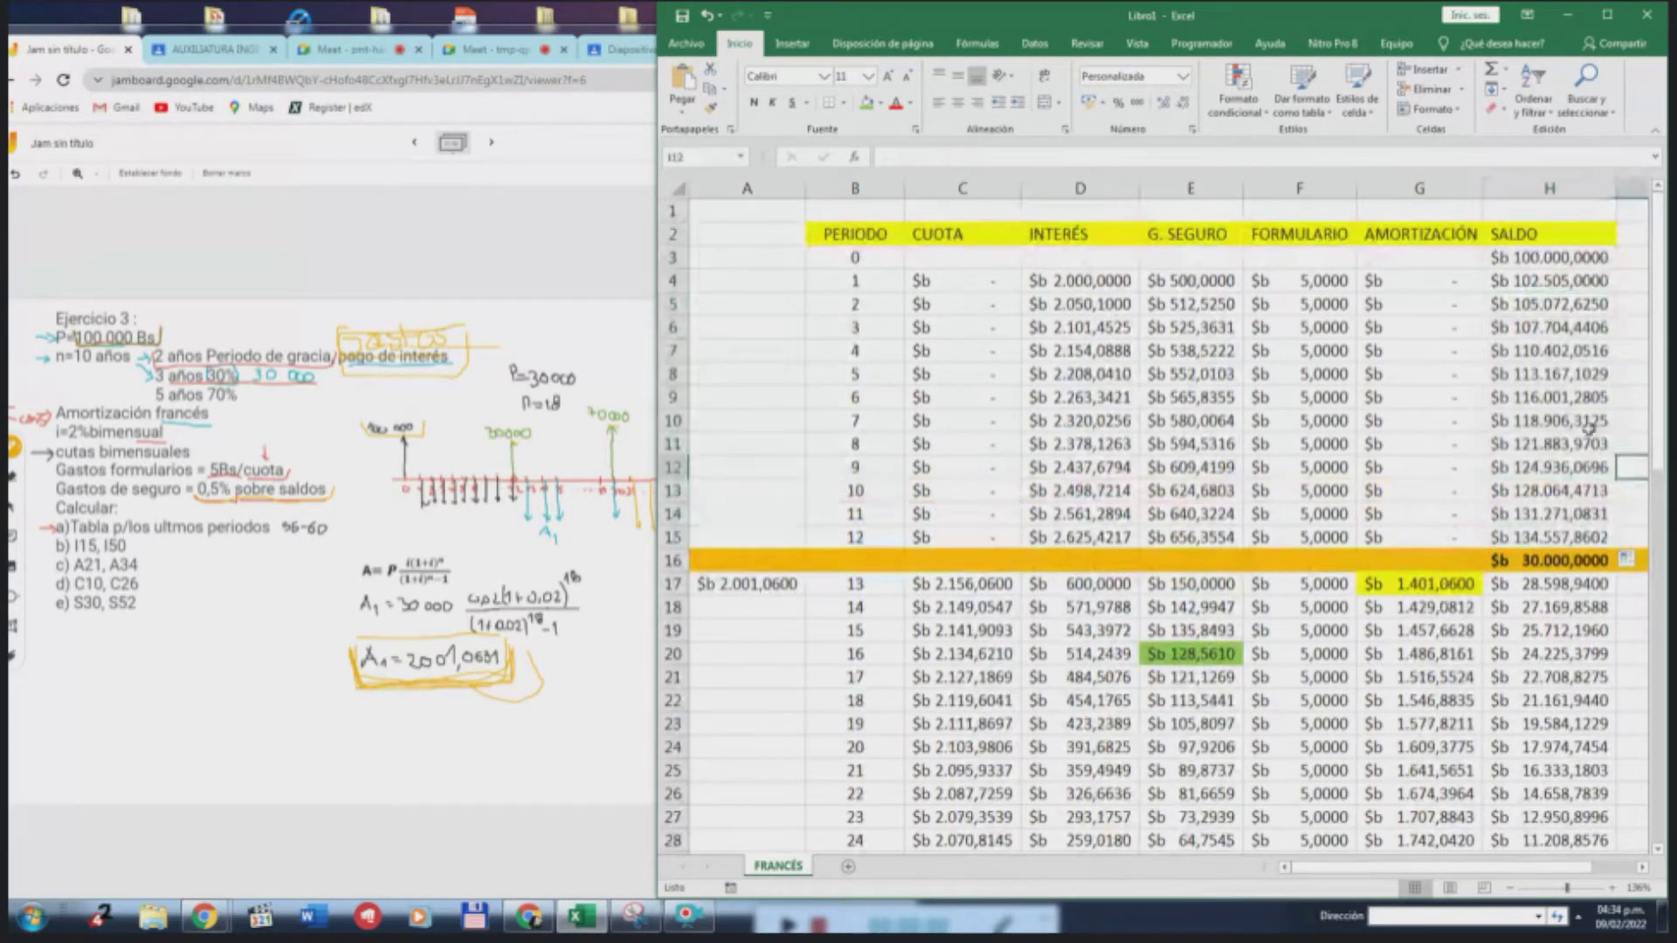
Shade the initial balance in H3 and the period 12 balance in H15 blue
click(1542, 258)
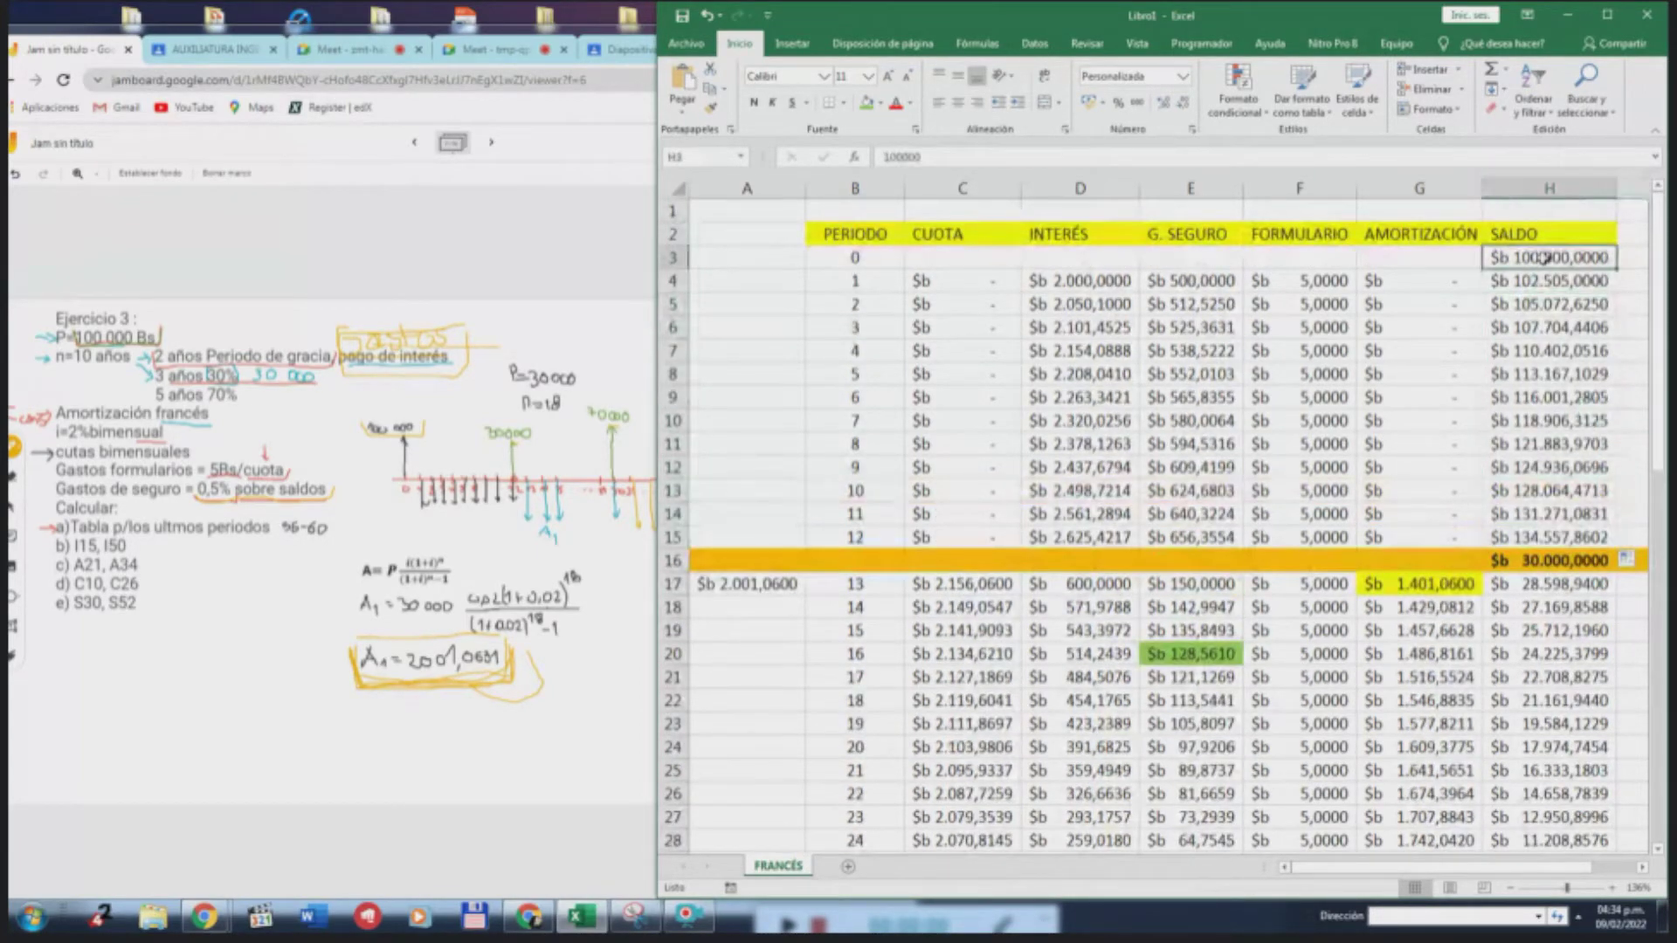
click(880, 103)
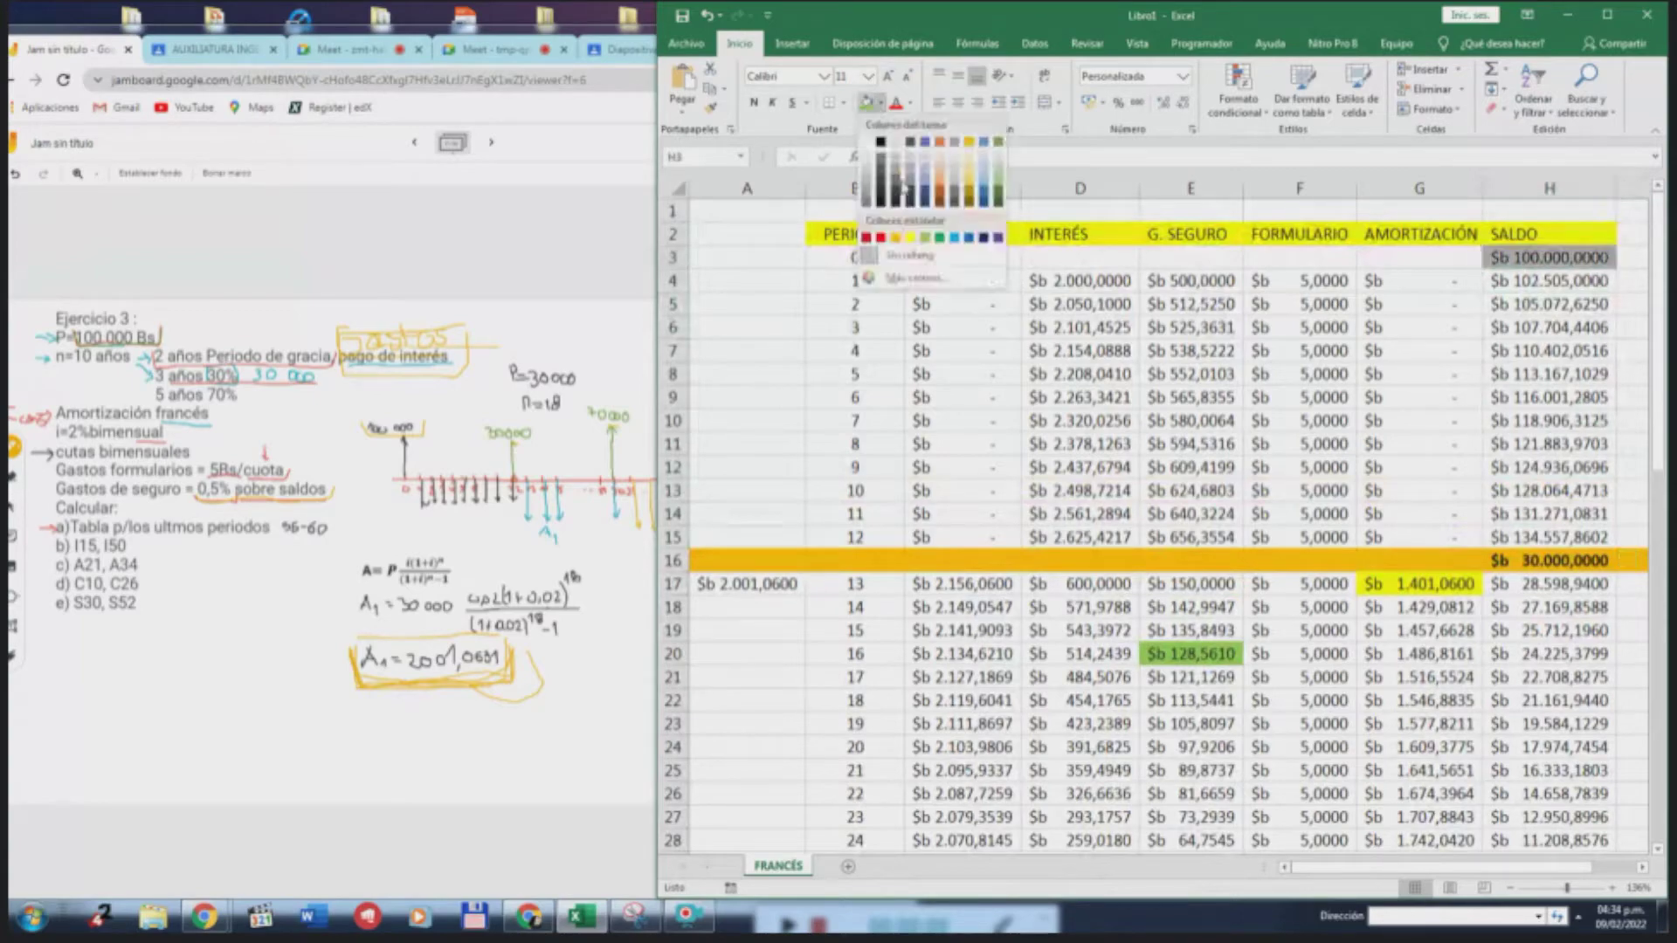
click(954, 238)
click(1577, 540)
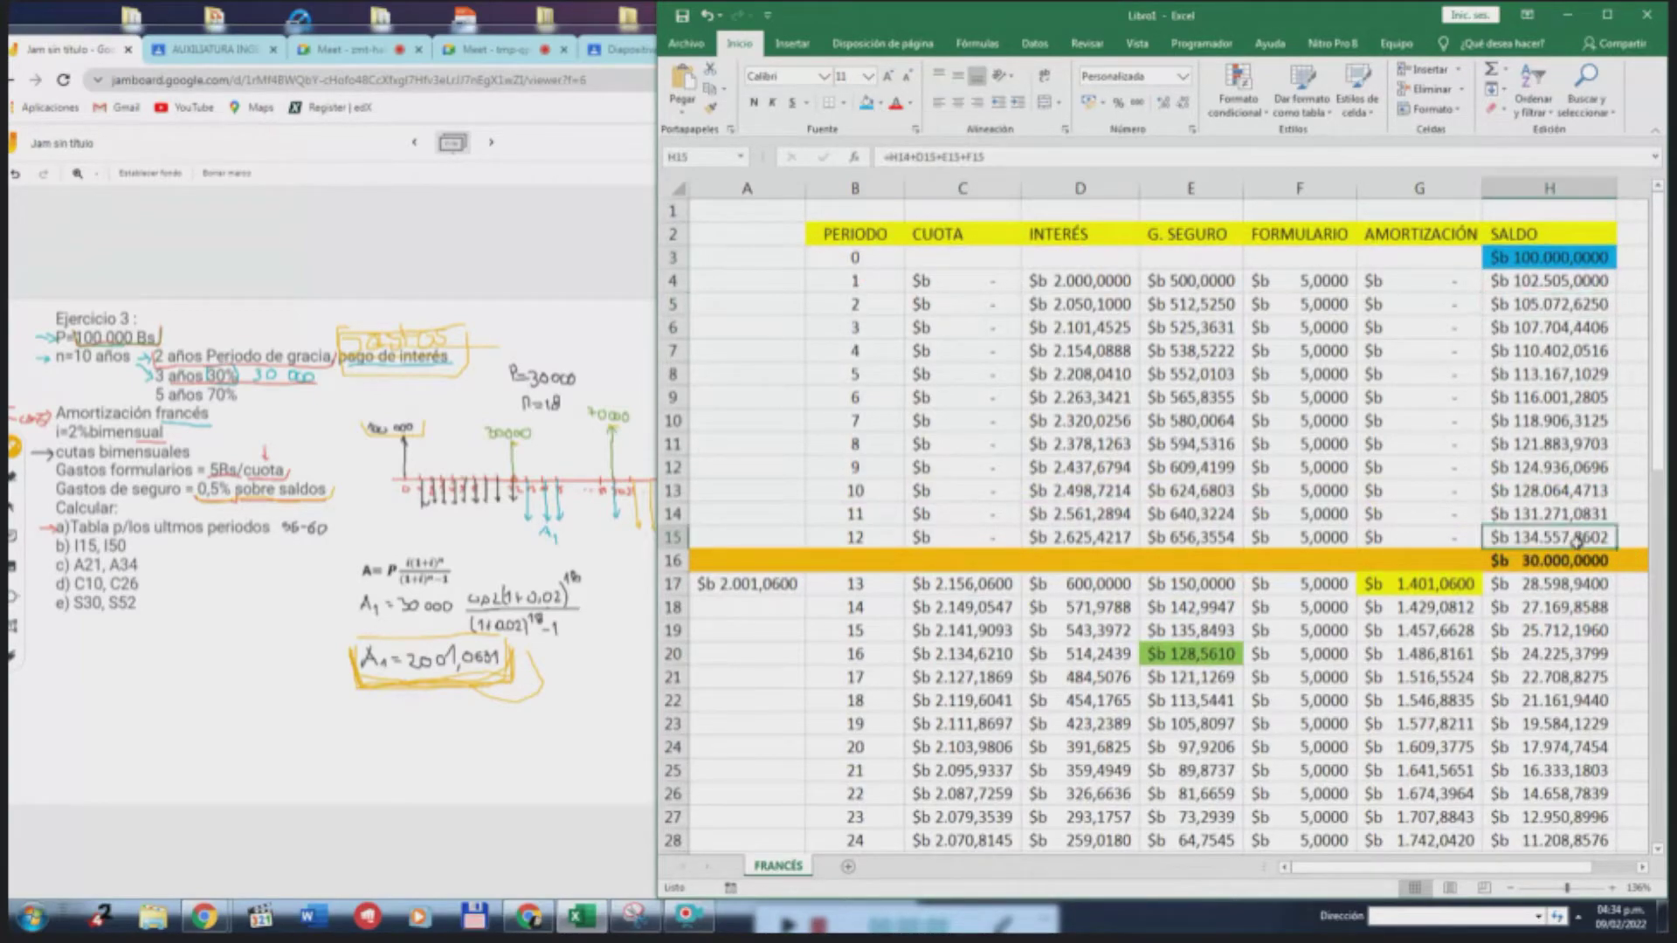
click(867, 104)
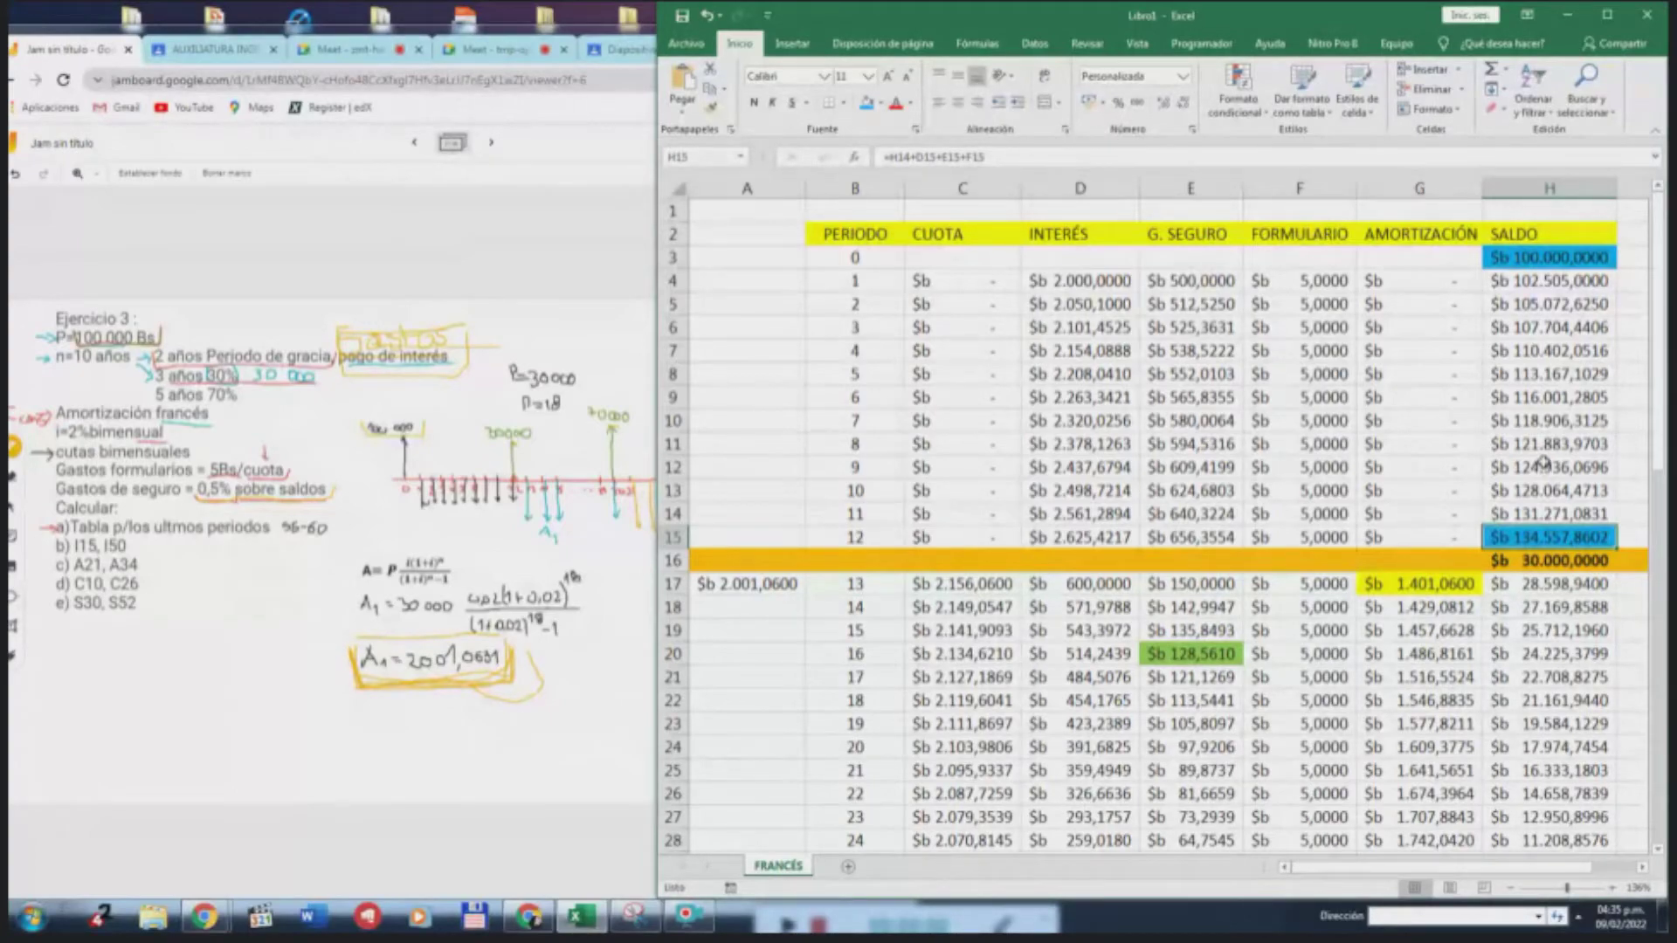
Review the grace-period ranges for periods 1 to 12 in CUOTA, AMORTIZACIÓN, INTERÉS, G. SEGURO and FORMULARIO, plus the final balance in H15
drag(983, 284, 981, 537)
drag(1408, 279, 1415, 533)
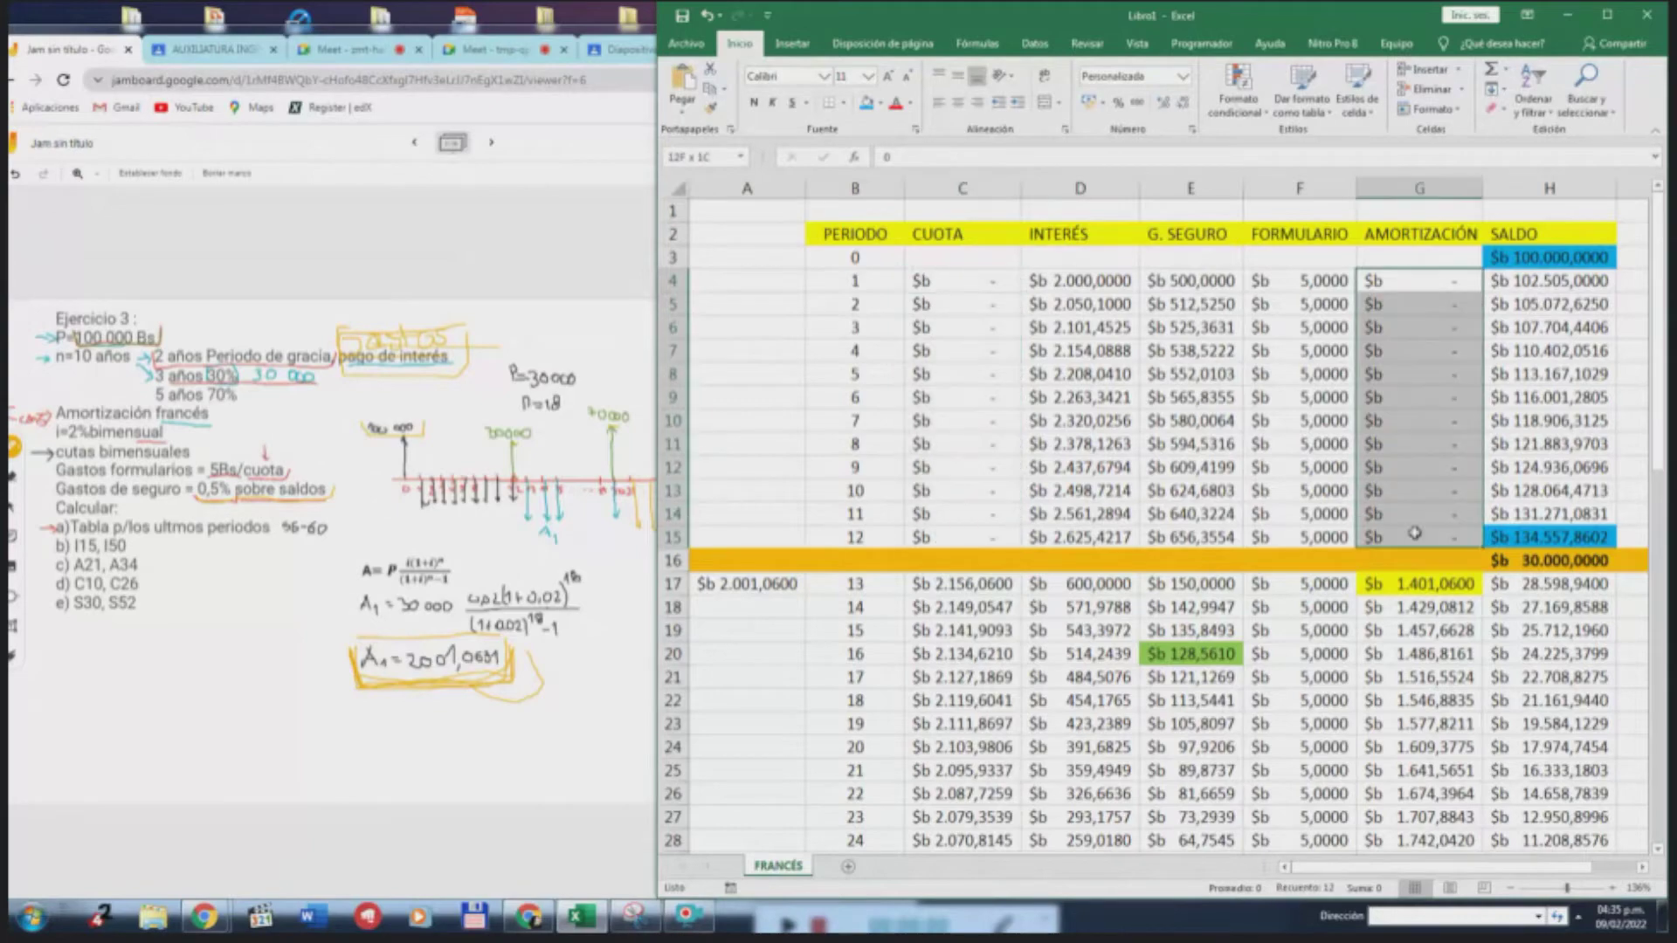
drag(1064, 279, 1085, 546)
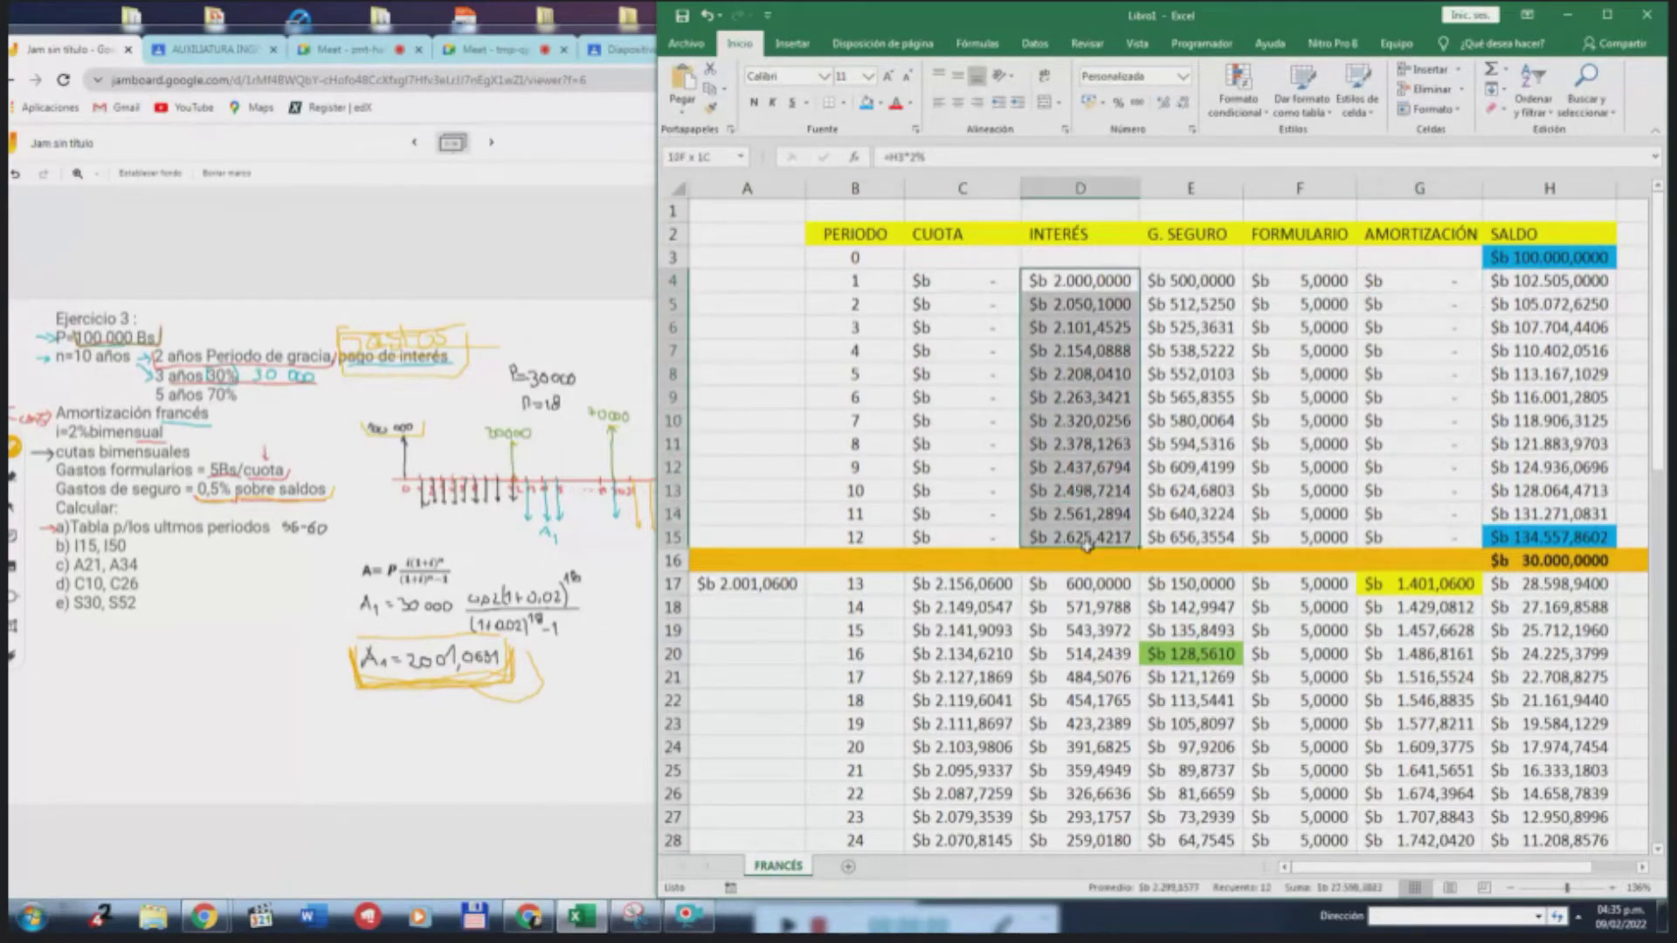
drag(1185, 279, 1192, 535)
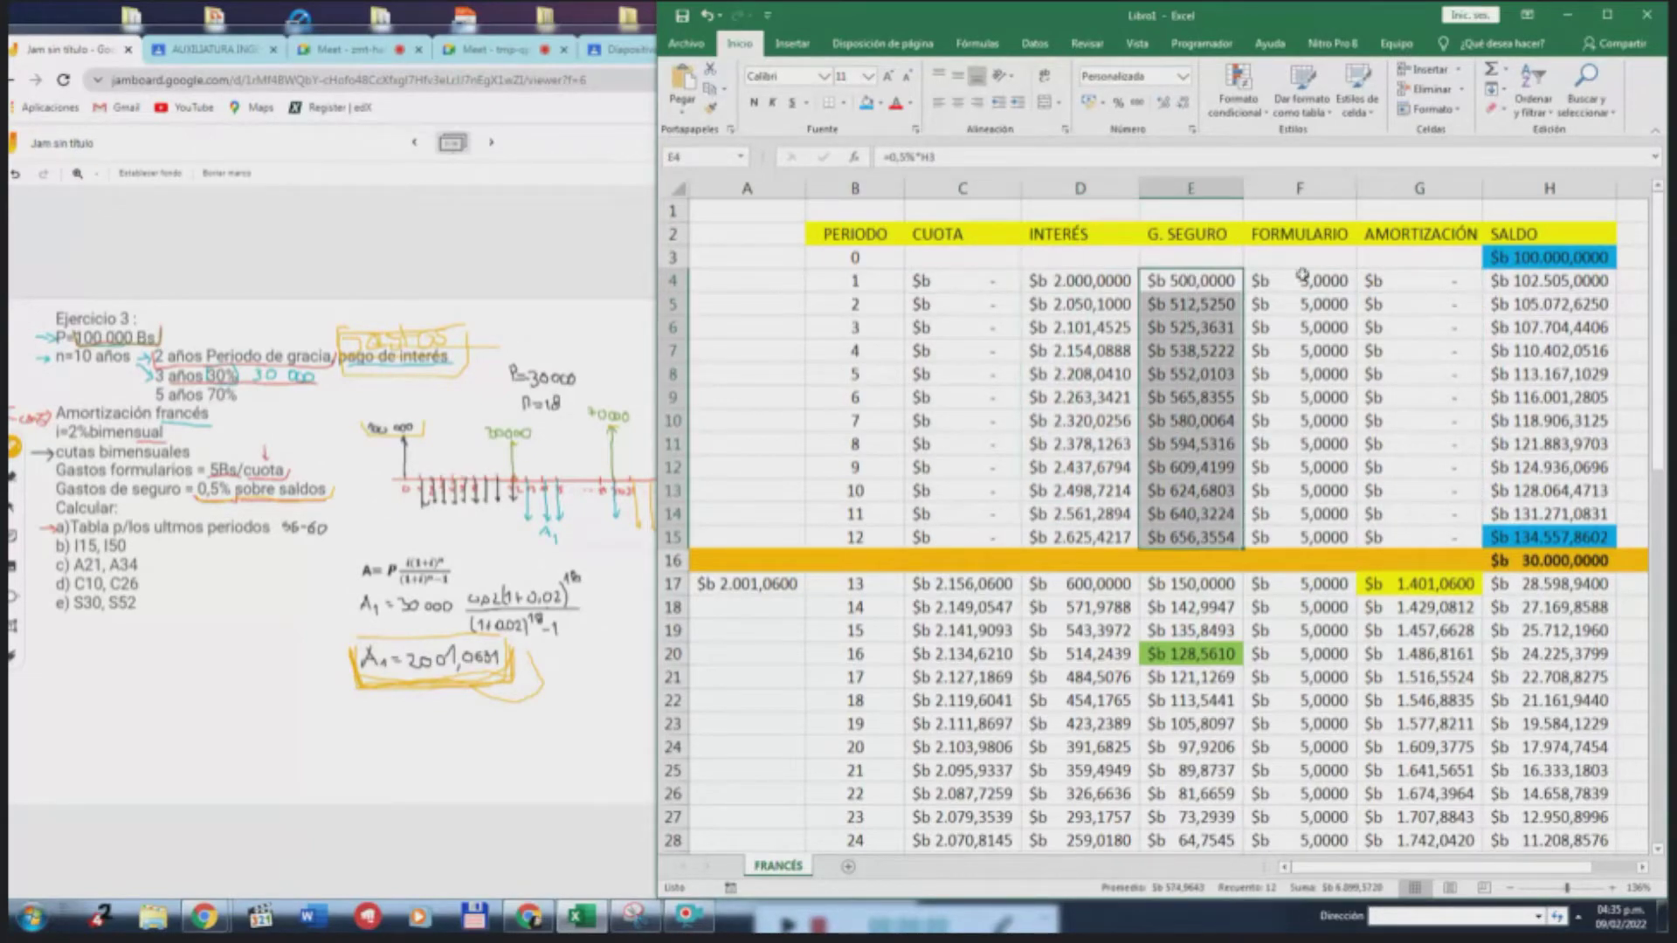
drag(1302, 276, 1323, 531)
click(1589, 538)
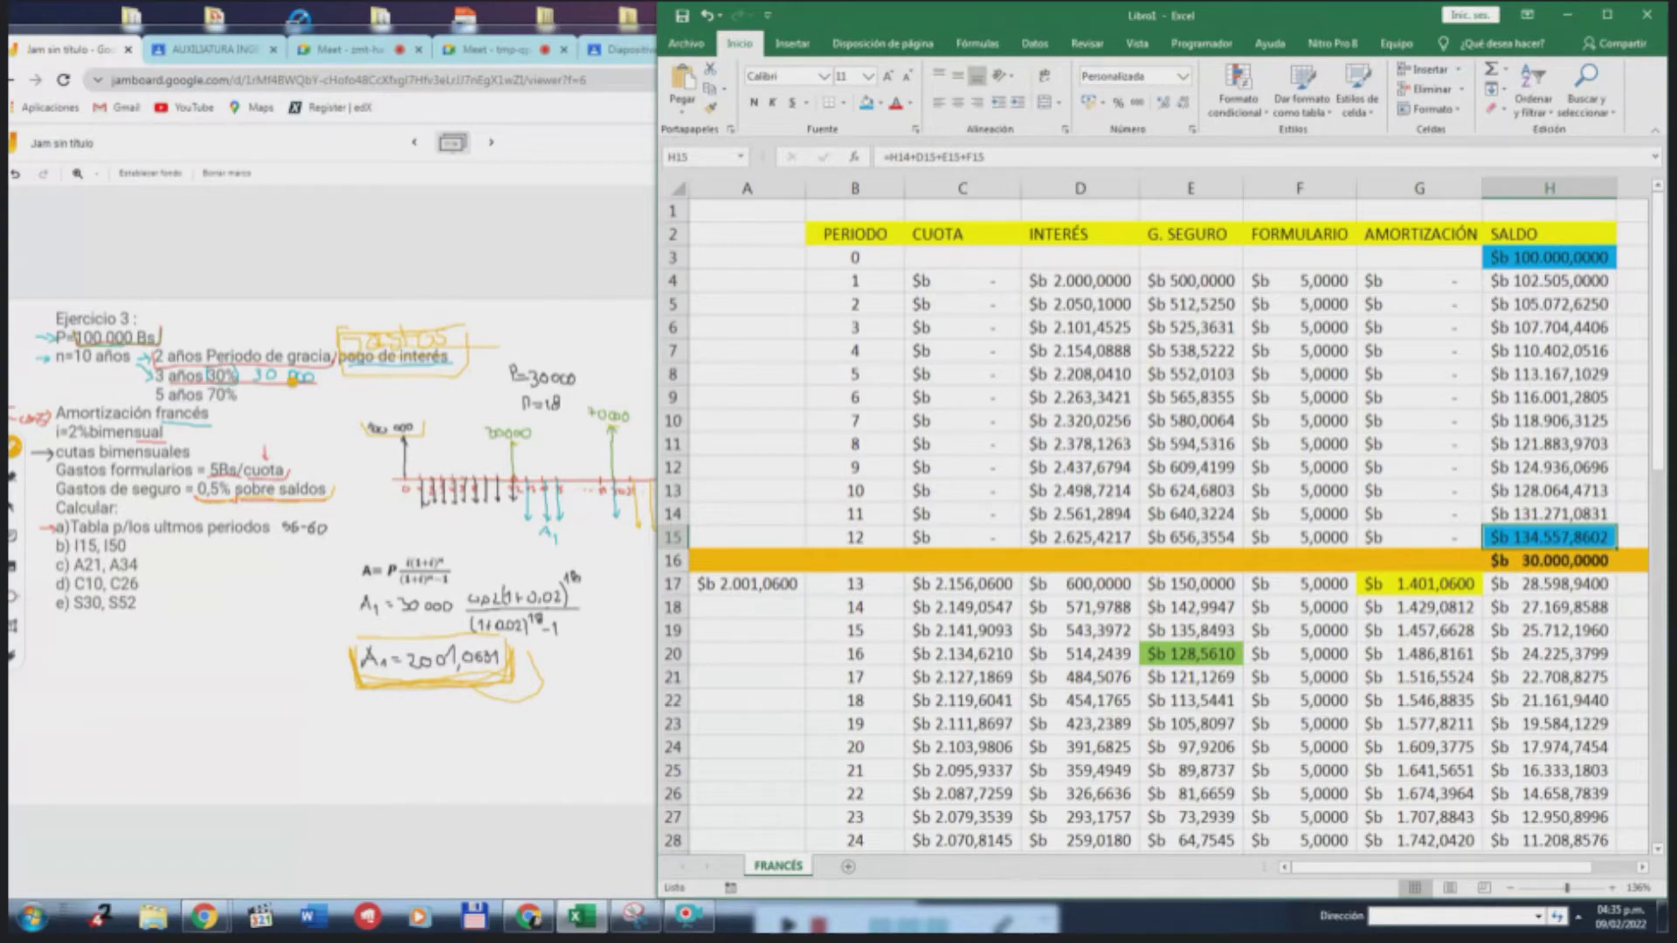
Write PG in red on the whiteboard above the timeline, branching into Int + G and an X
click(13, 447)
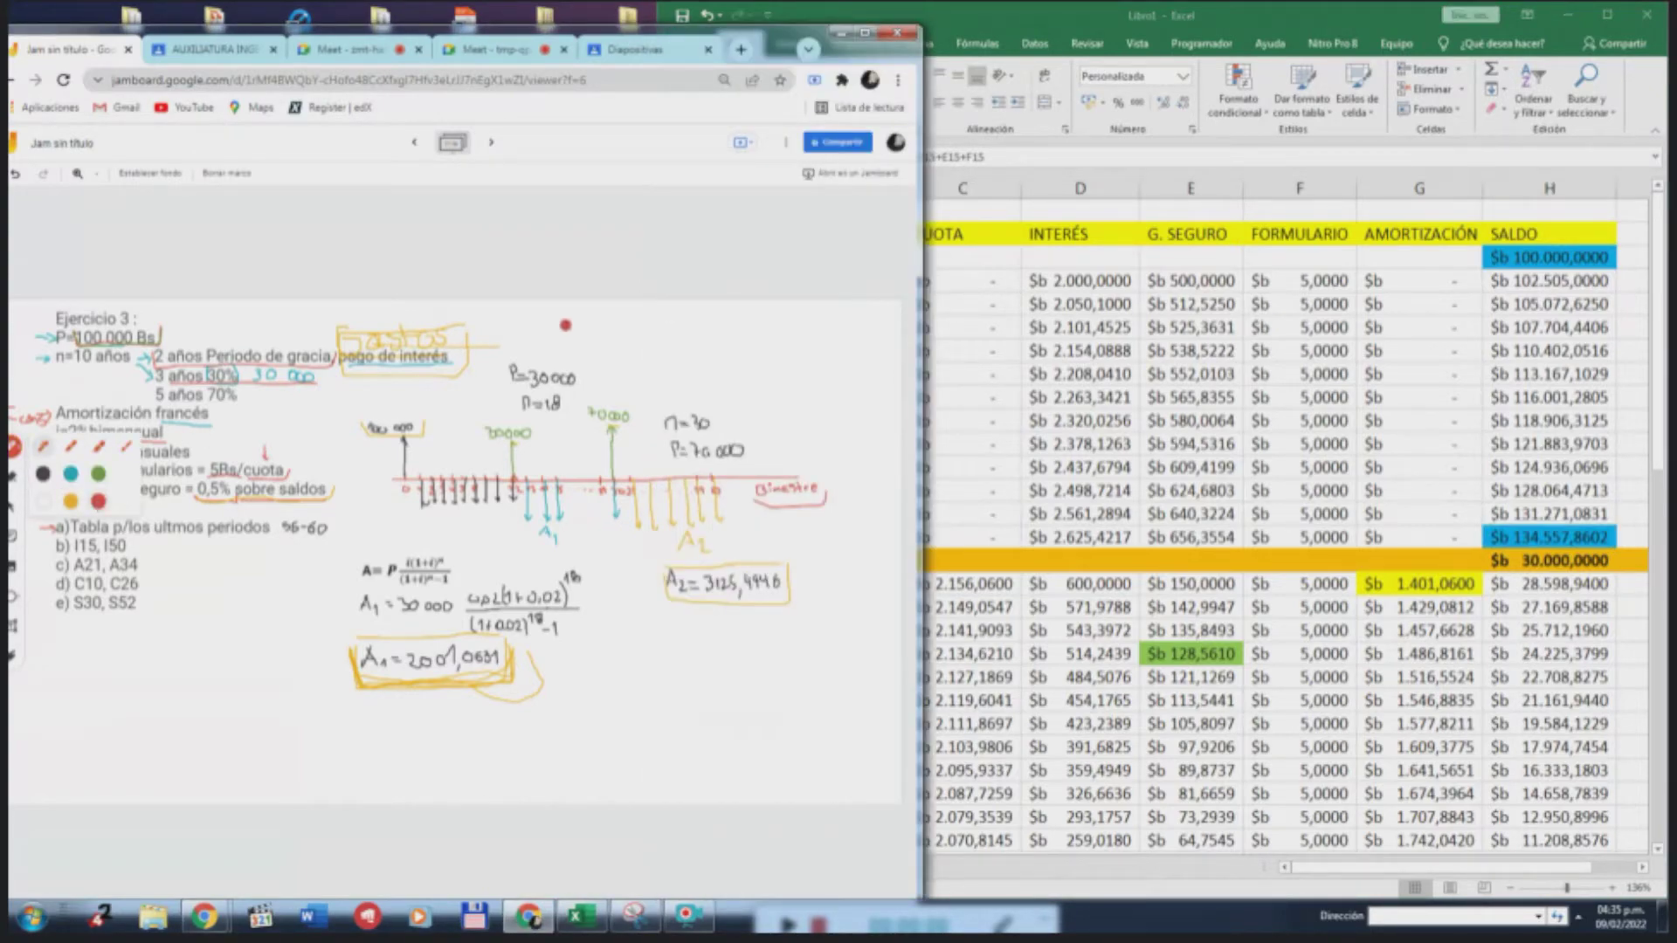
mouse_move(565, 329)
mouse_down()
mouse_move(606, 345)
mouse_move(686, 320)
mouse_move(696, 332)
mouse_move(645, 353)
mouse_move(693, 371)
mouse_move(706, 352)
mouse_move(707, 371)
mouse_up()
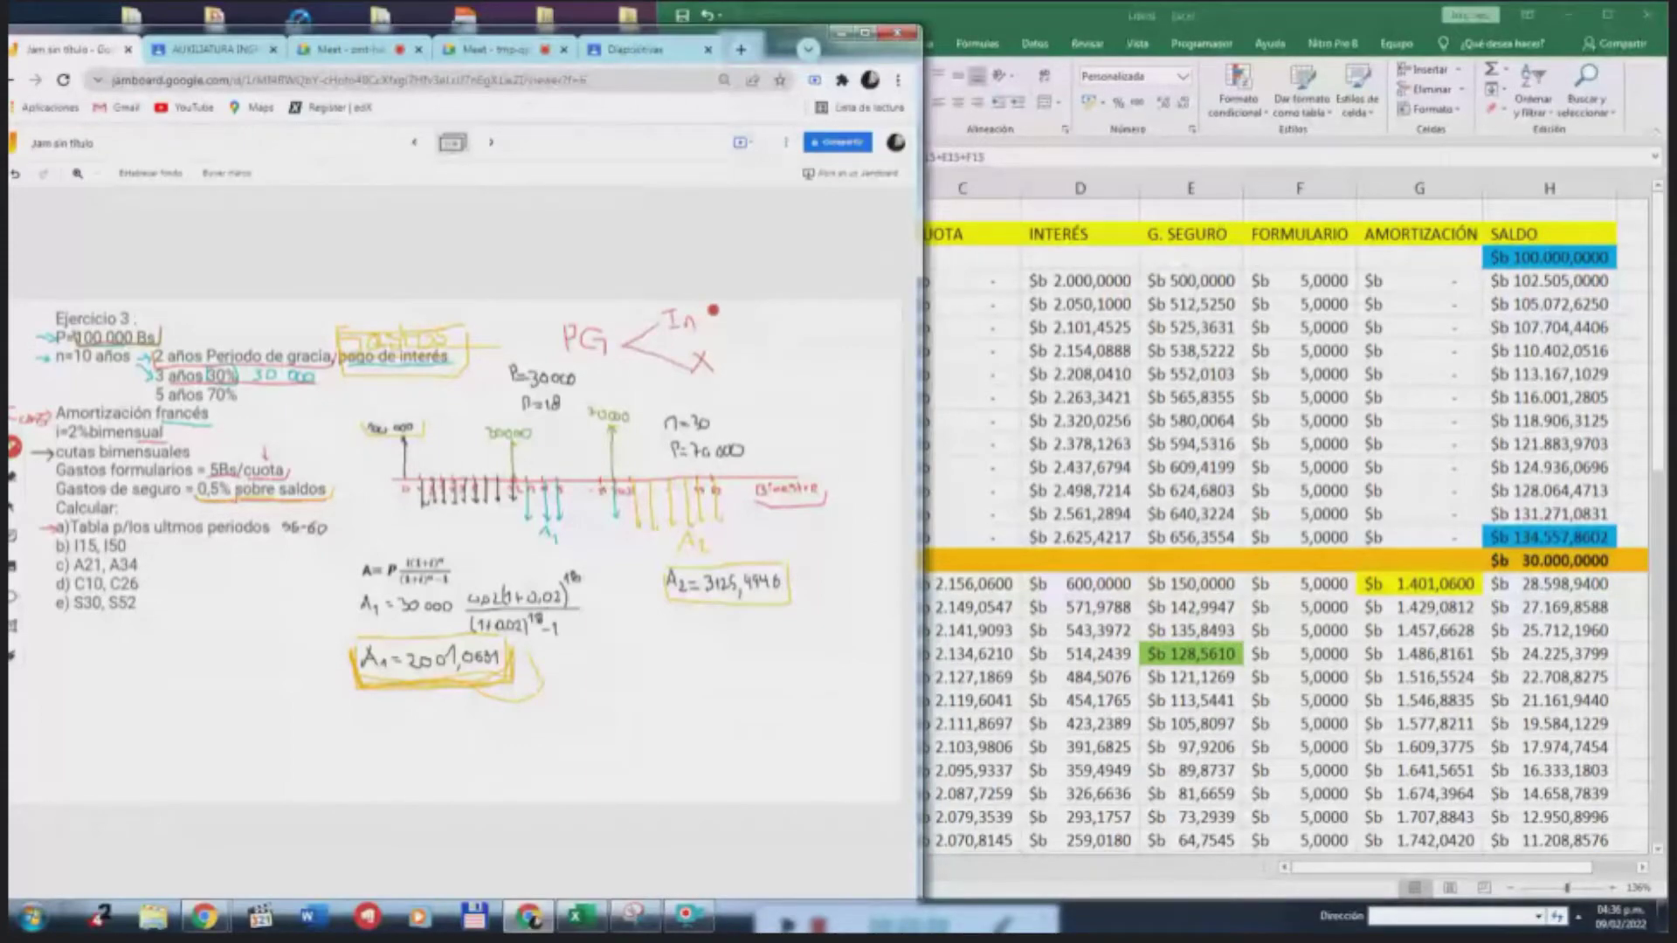
mouse_move(696, 304)
mouse_down()
mouse_move(696, 336)
mouse_move(710, 313)
mouse_move(727, 327)
mouse_up()
drag(751, 314, 755, 327)
In teal, write PG with crossed-out symbols below the A2 result, then circle the red PG and underline Int + G
click(14, 448)
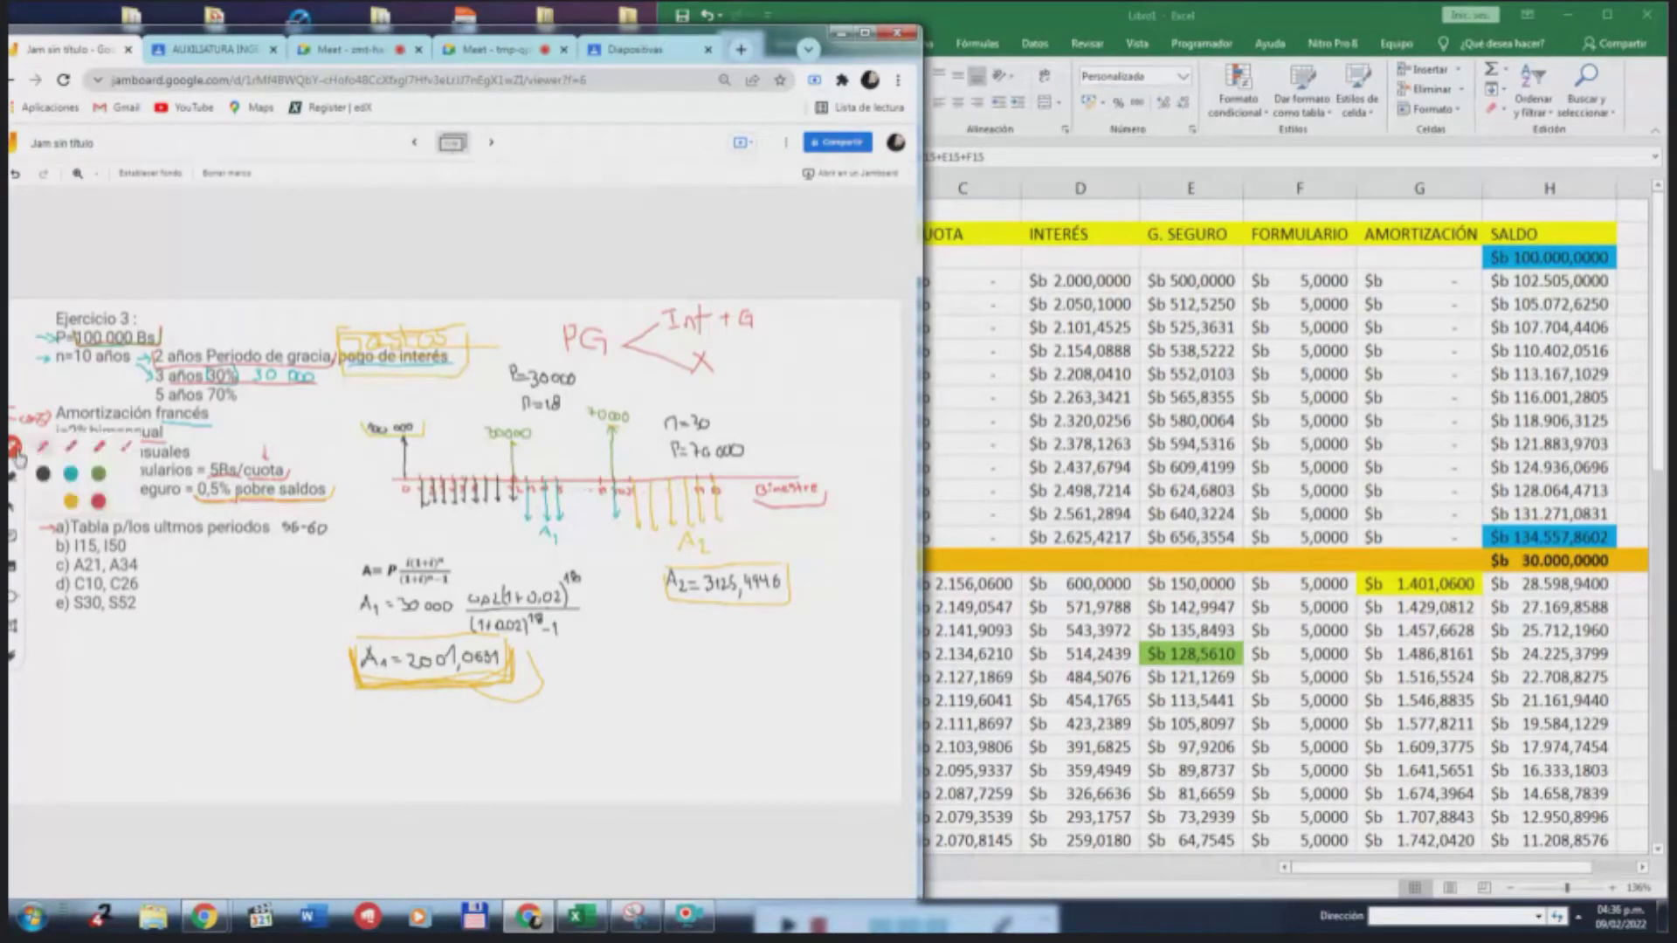
click(70, 474)
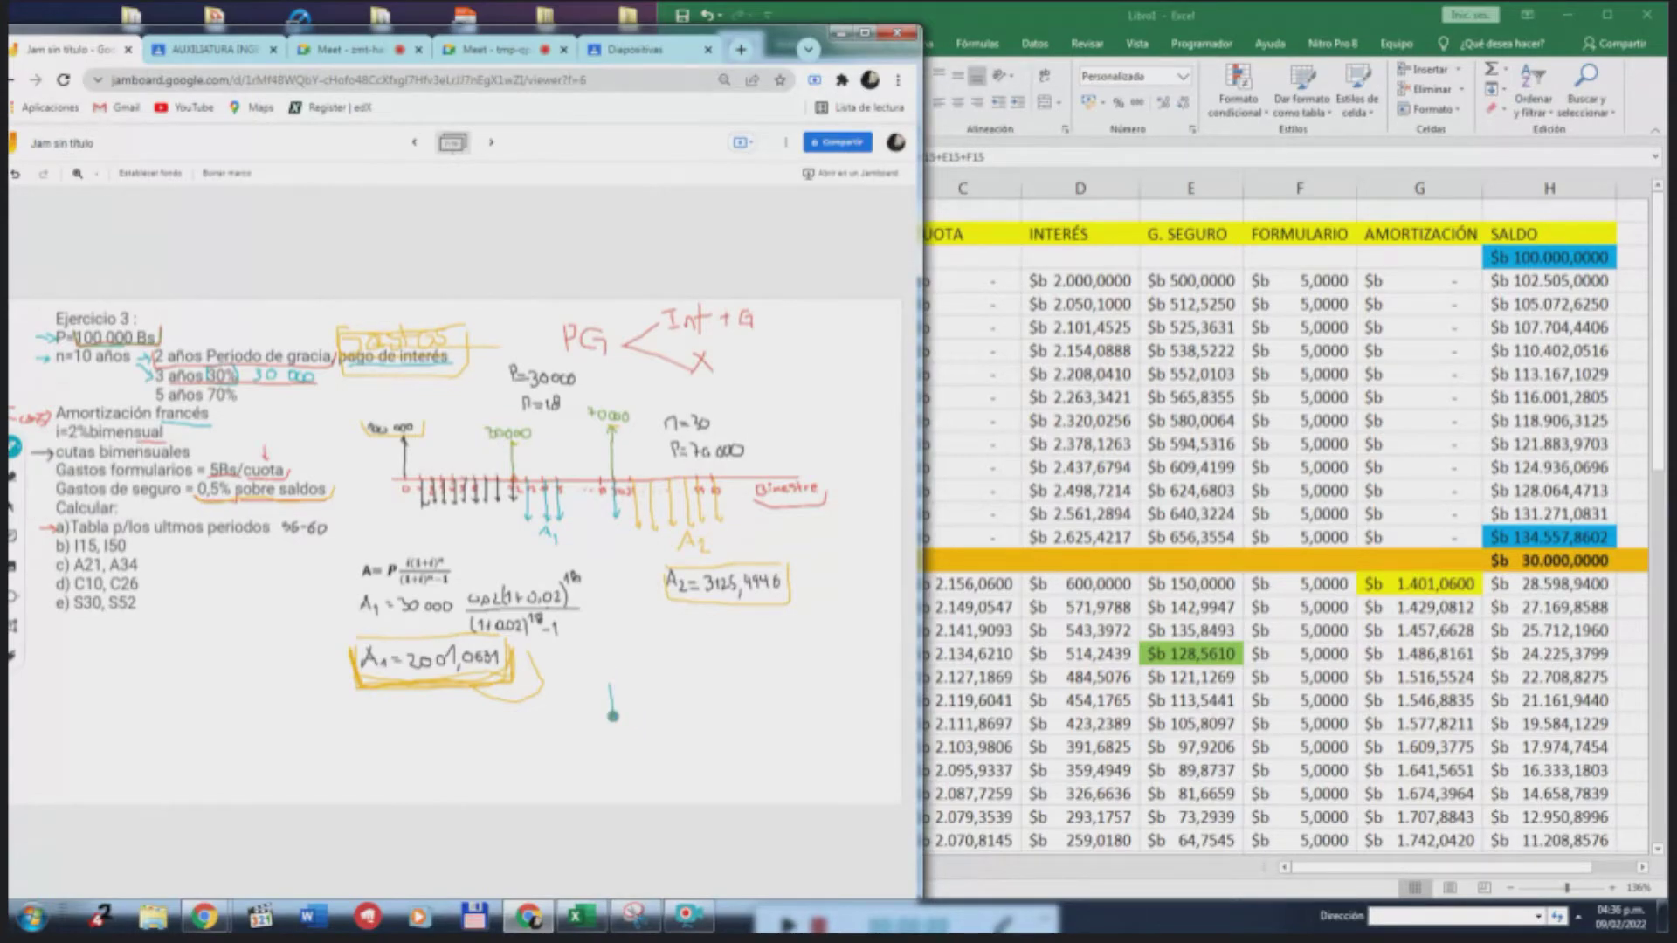
mouse_move(654, 690)
mouse_down()
mouse_move(632, 697)
mouse_move(639, 718)
mouse_move(718, 699)
mouse_move(715, 711)
mouse_move(763, 718)
mouse_move(760, 696)
mouse_move(769, 724)
mouse_up()
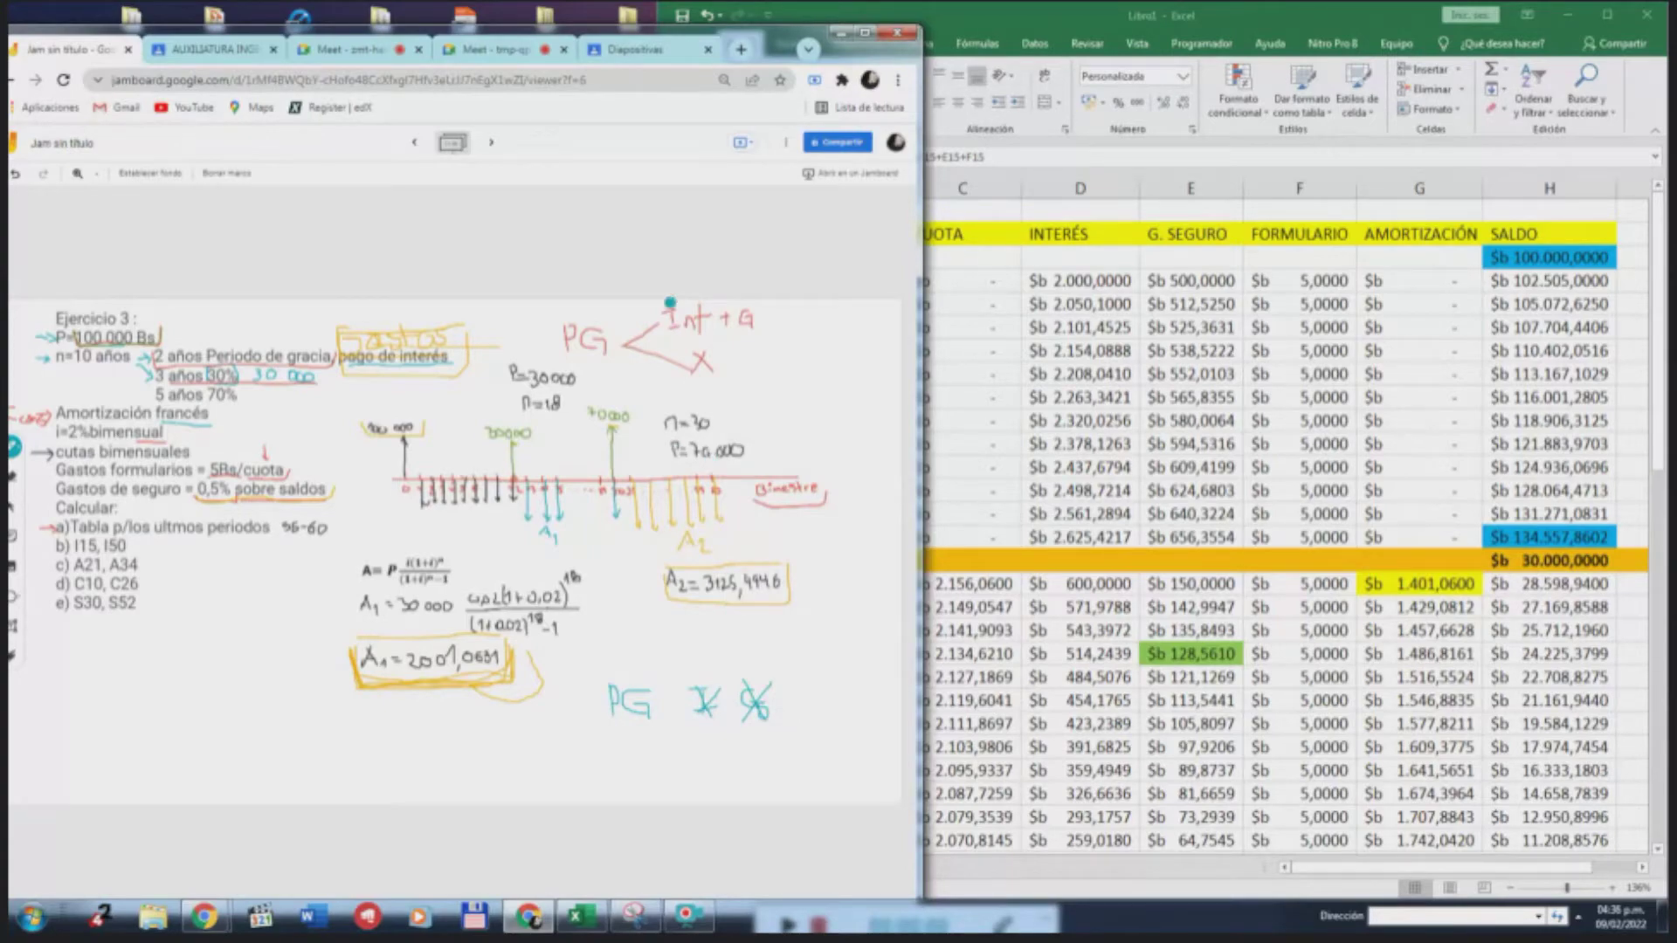
mouse_move(608, 325)
mouse_down()
mouse_move(592, 311)
mouse_move(559, 336)
mouse_move(614, 371)
mouse_move(622, 334)
mouse_move(774, 330)
mouse_up()
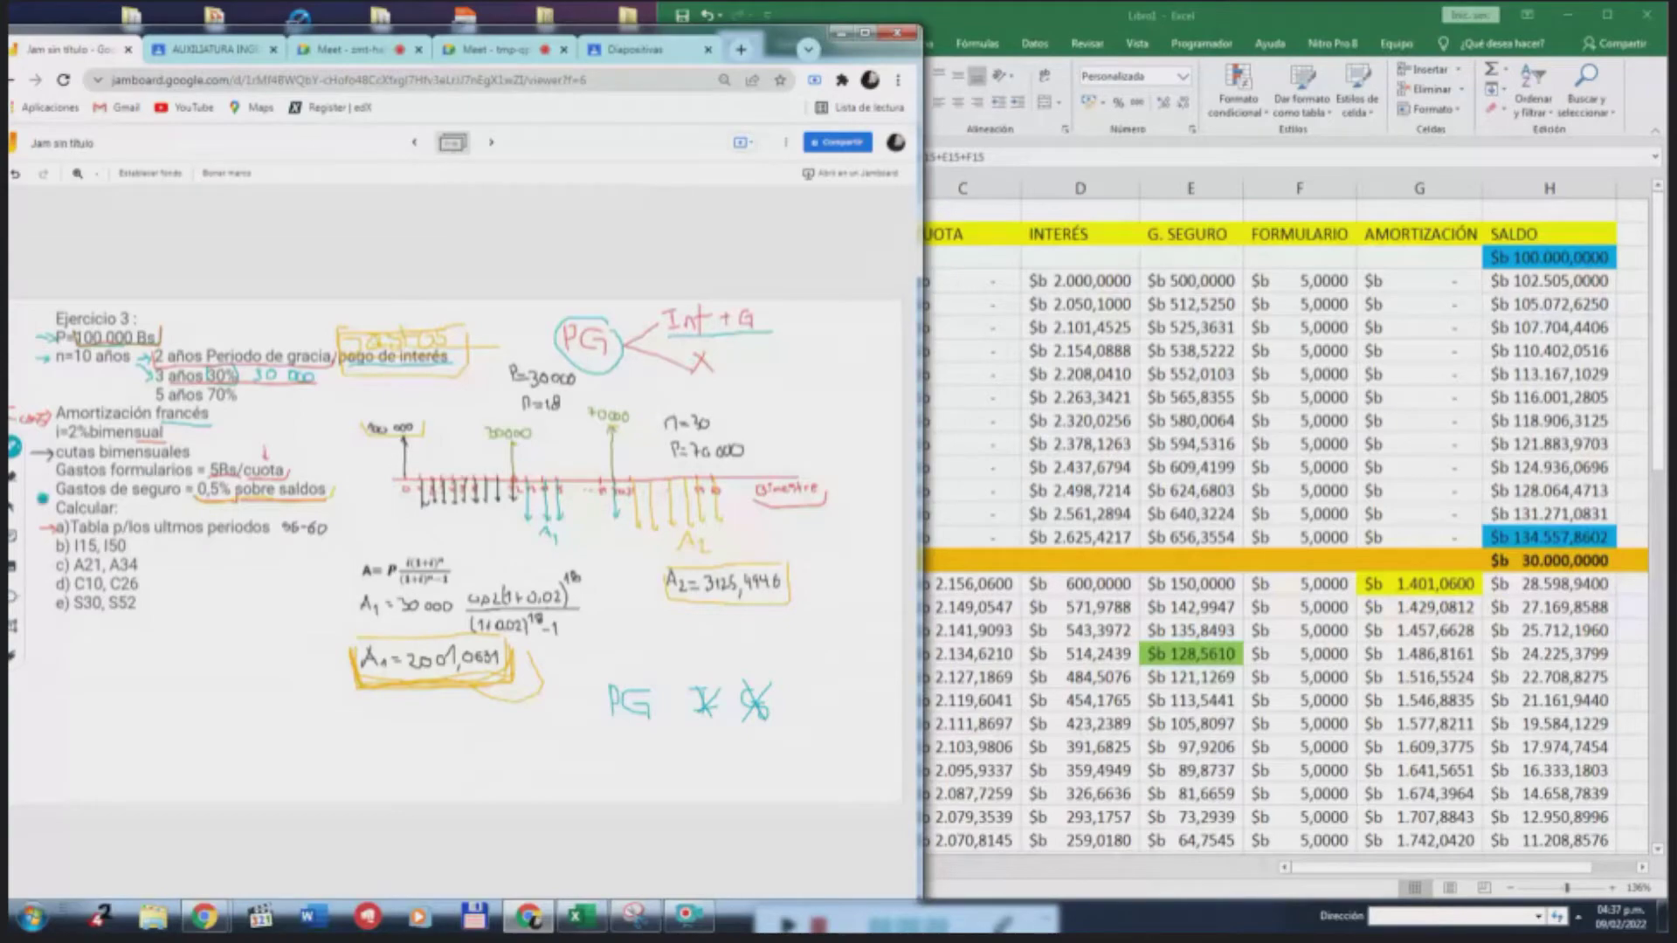
Erase the teal PG note below the A2 result and circle the X branch in teal
click(13, 476)
mouse_move(607, 703)
mouse_down()
mouse_move(780, 696)
mouse_move(593, 707)
mouse_up()
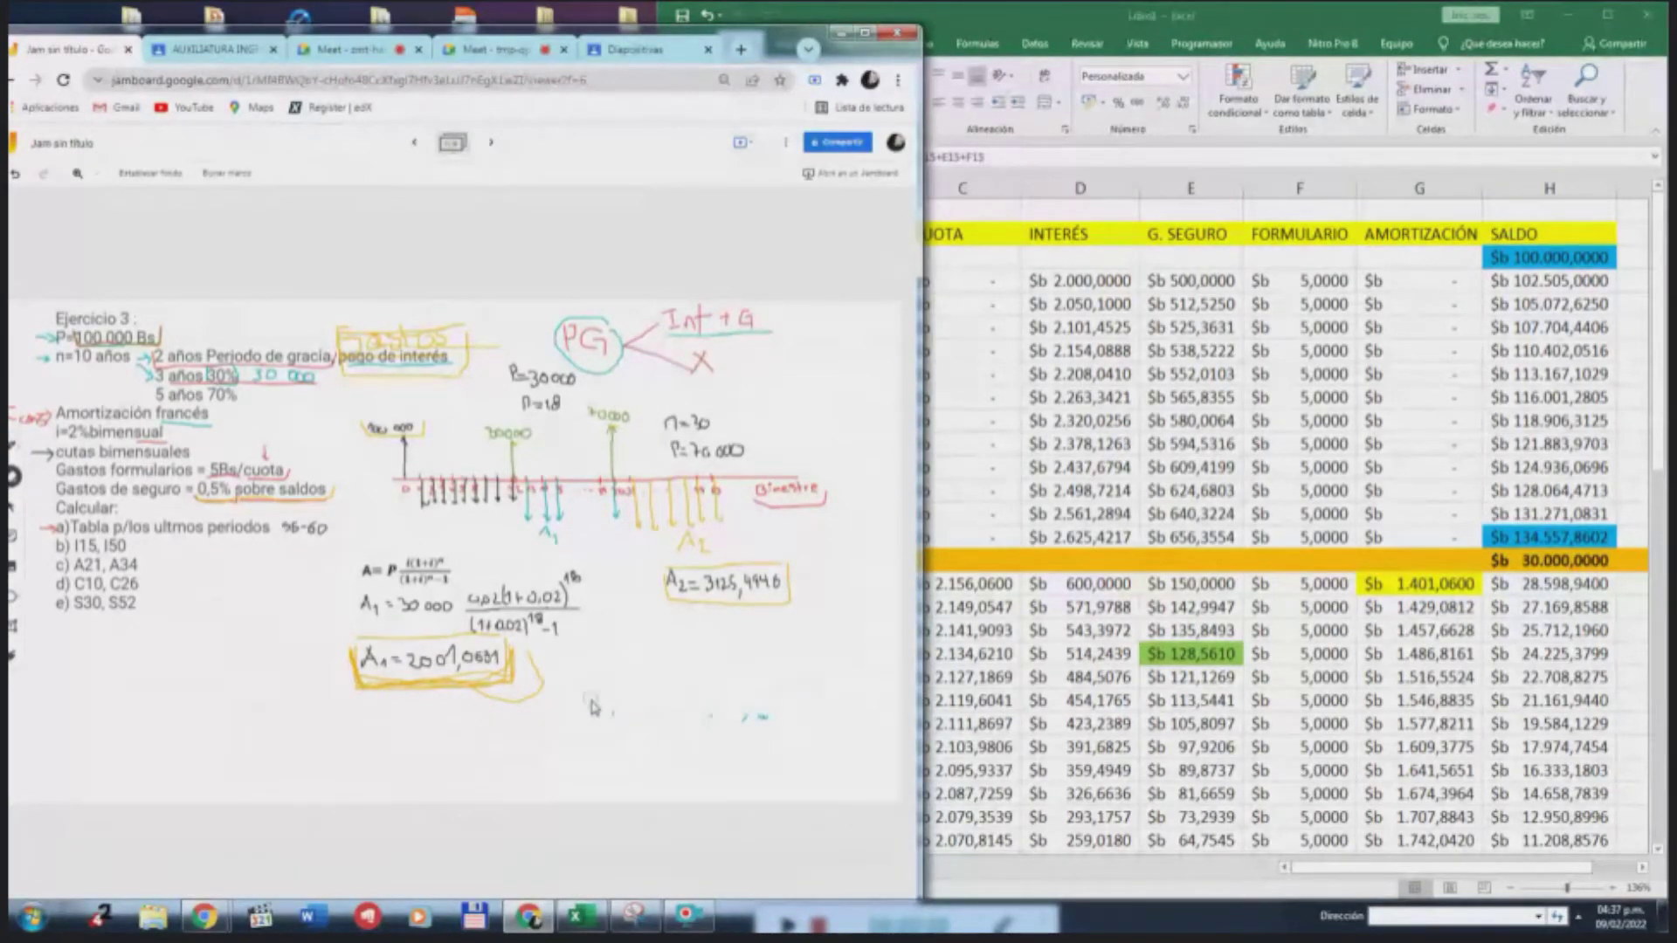
mouse_move(704, 718)
mouse_down()
mouse_move(610, 718)
mouse_move(764, 730)
mouse_up()
click(12, 446)
mouse_move(717, 353)
mouse_down()
mouse_move(681, 353)
mouse_move(720, 359)
mouse_up()
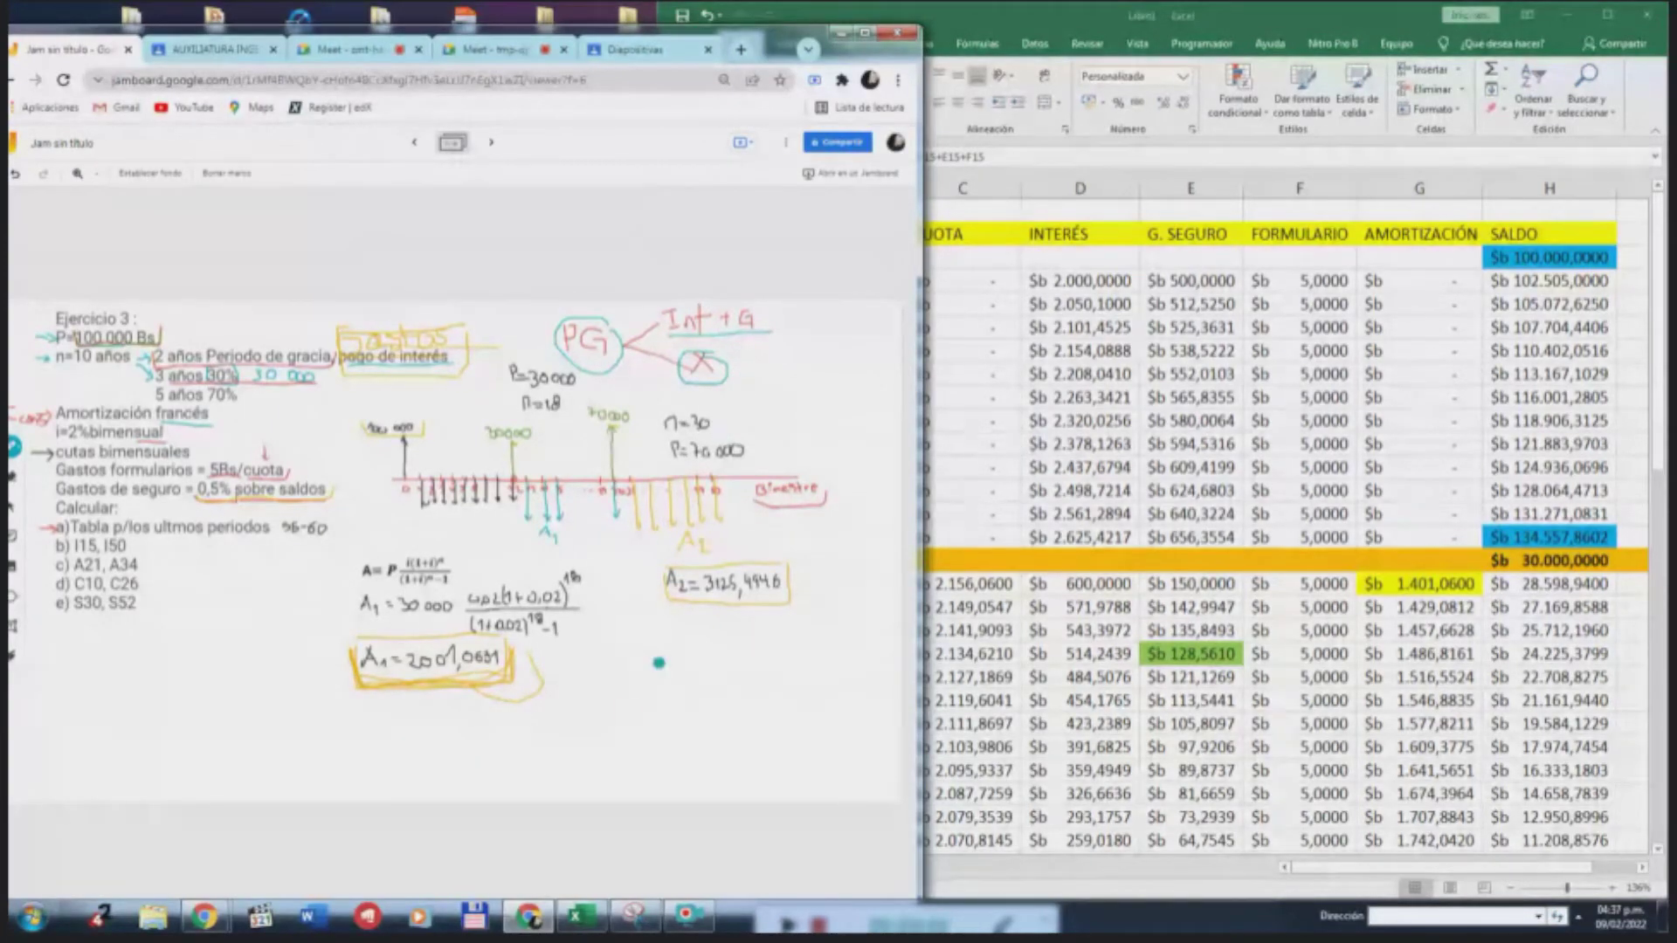
Sketch a teal grace-period timeline with a 100000 arrow at the start, a curved arrow to the end arrow, and an empty box above it
mouse_move(609, 715)
mouse_down()
mouse_move(849, 713)
mouse_move(639, 719)
mouse_move(632, 656)
mouse_move(724, 666)
mouse_move(722, 651)
mouse_up()
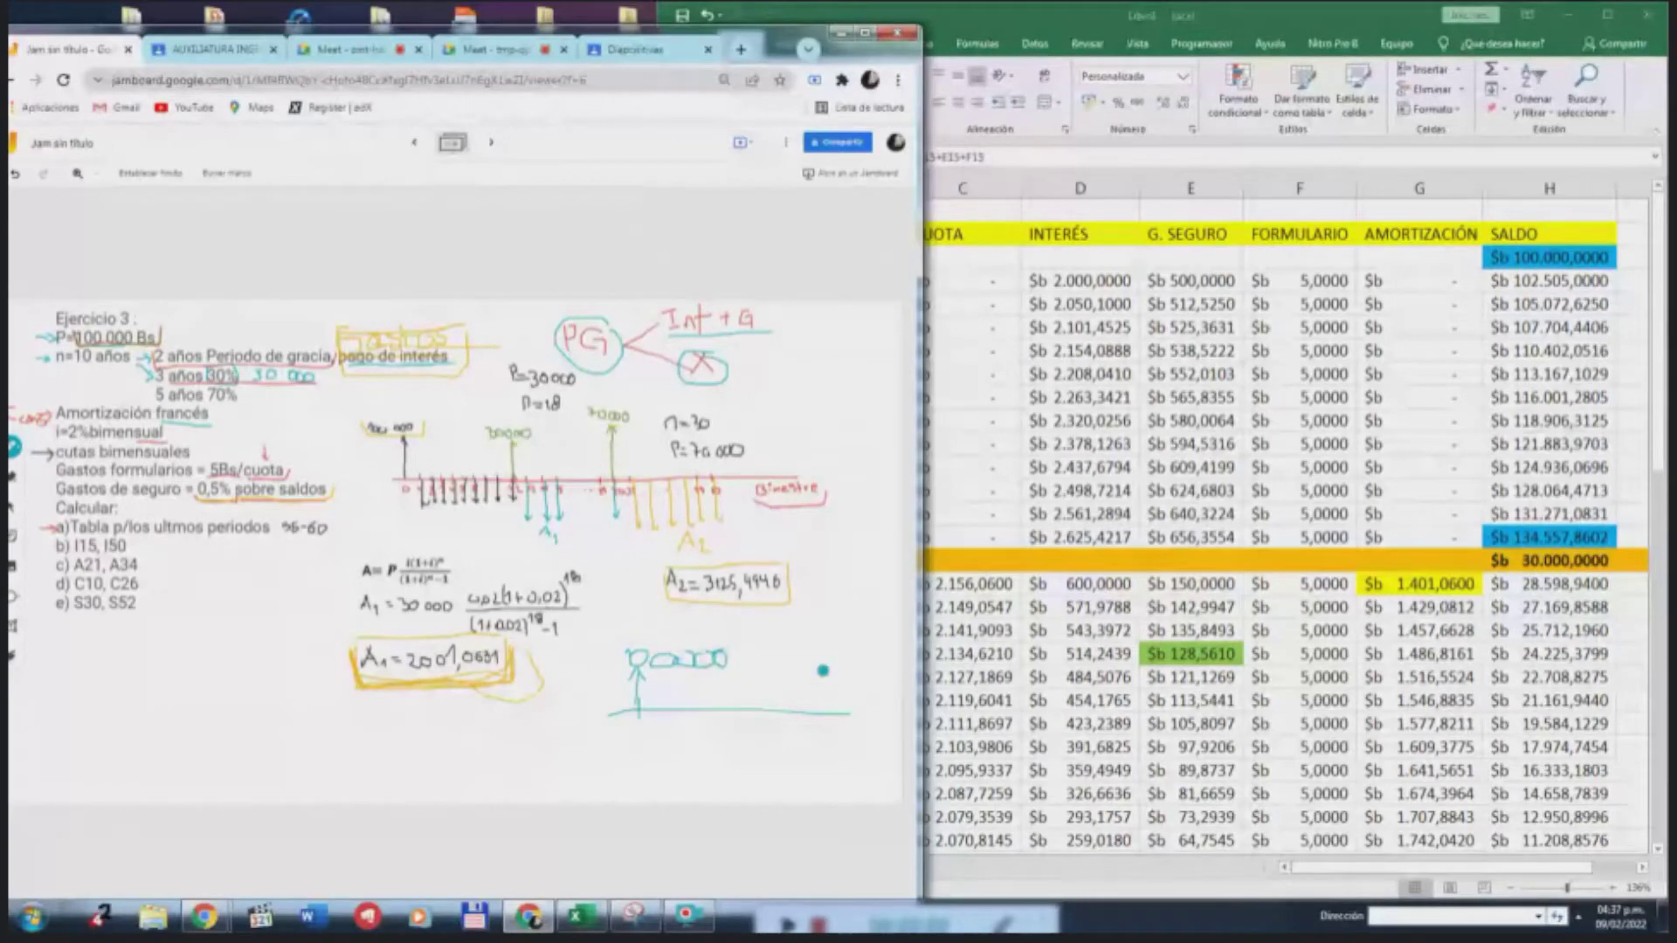
mouse_move(823, 670)
mouse_down()
mouse_move(823, 712)
mouse_move(833, 682)
mouse_up()
mouse_move(812, 743)
mouse_down()
mouse_move(816, 728)
mouse_move(833, 736)
mouse_up()
drag(648, 724, 794, 744)
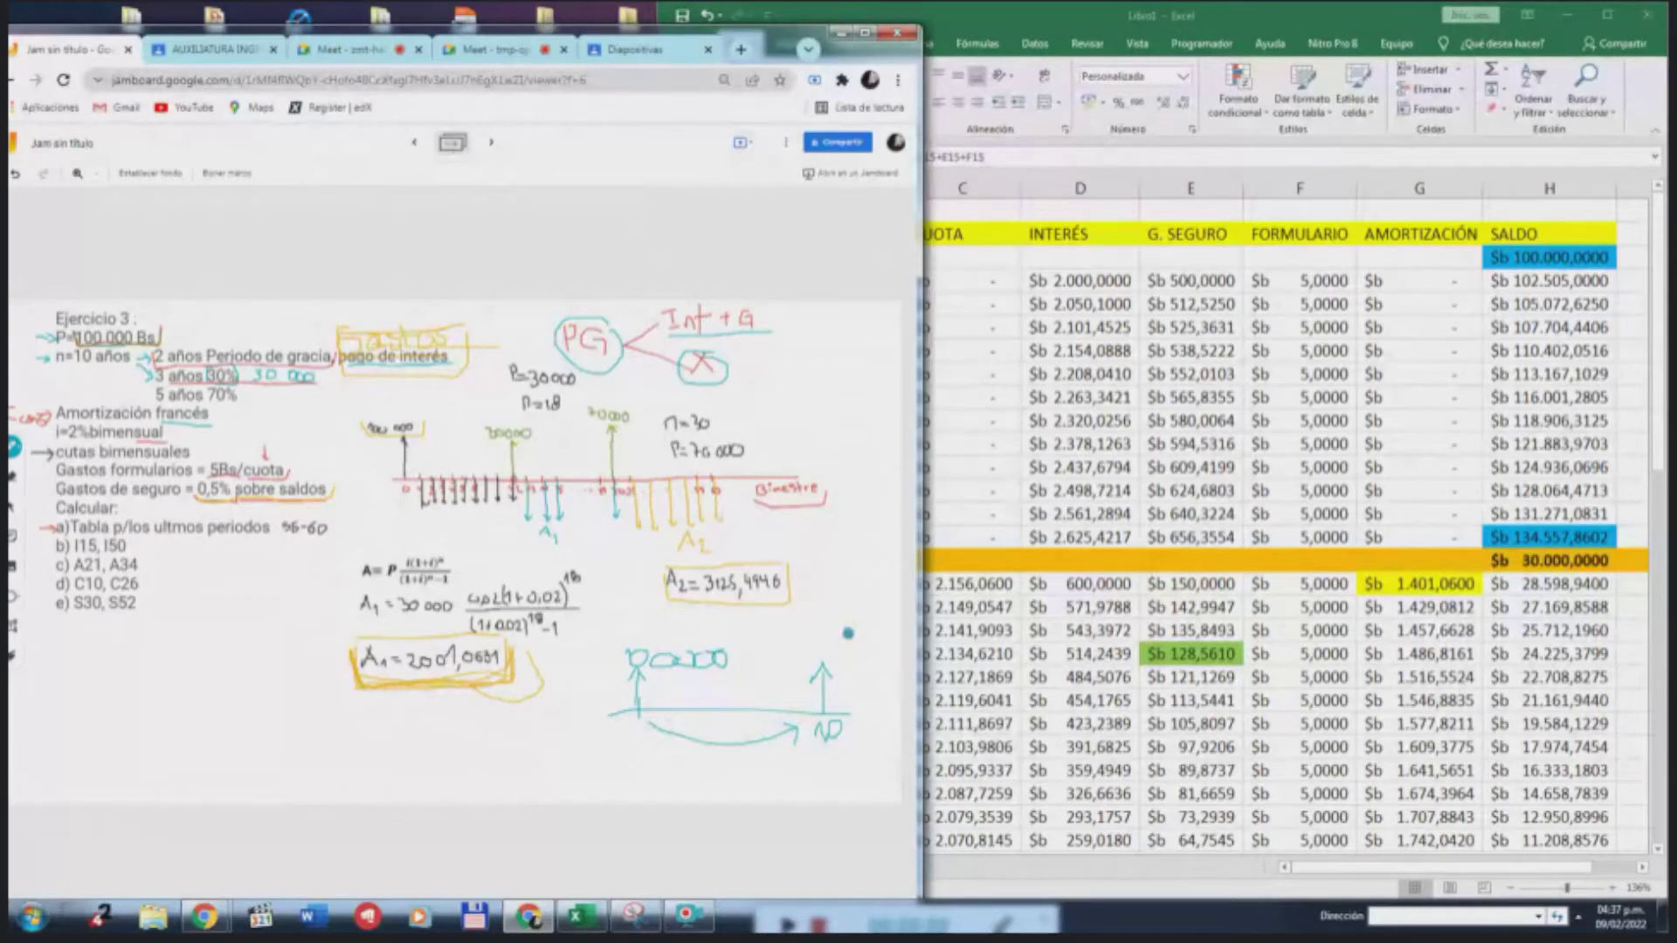
mouse_move(852, 631)
mouse_down()
mouse_move(775, 633)
mouse_move(802, 663)
mouse_move(870, 653)
mouse_move(852, 633)
mouse_up()
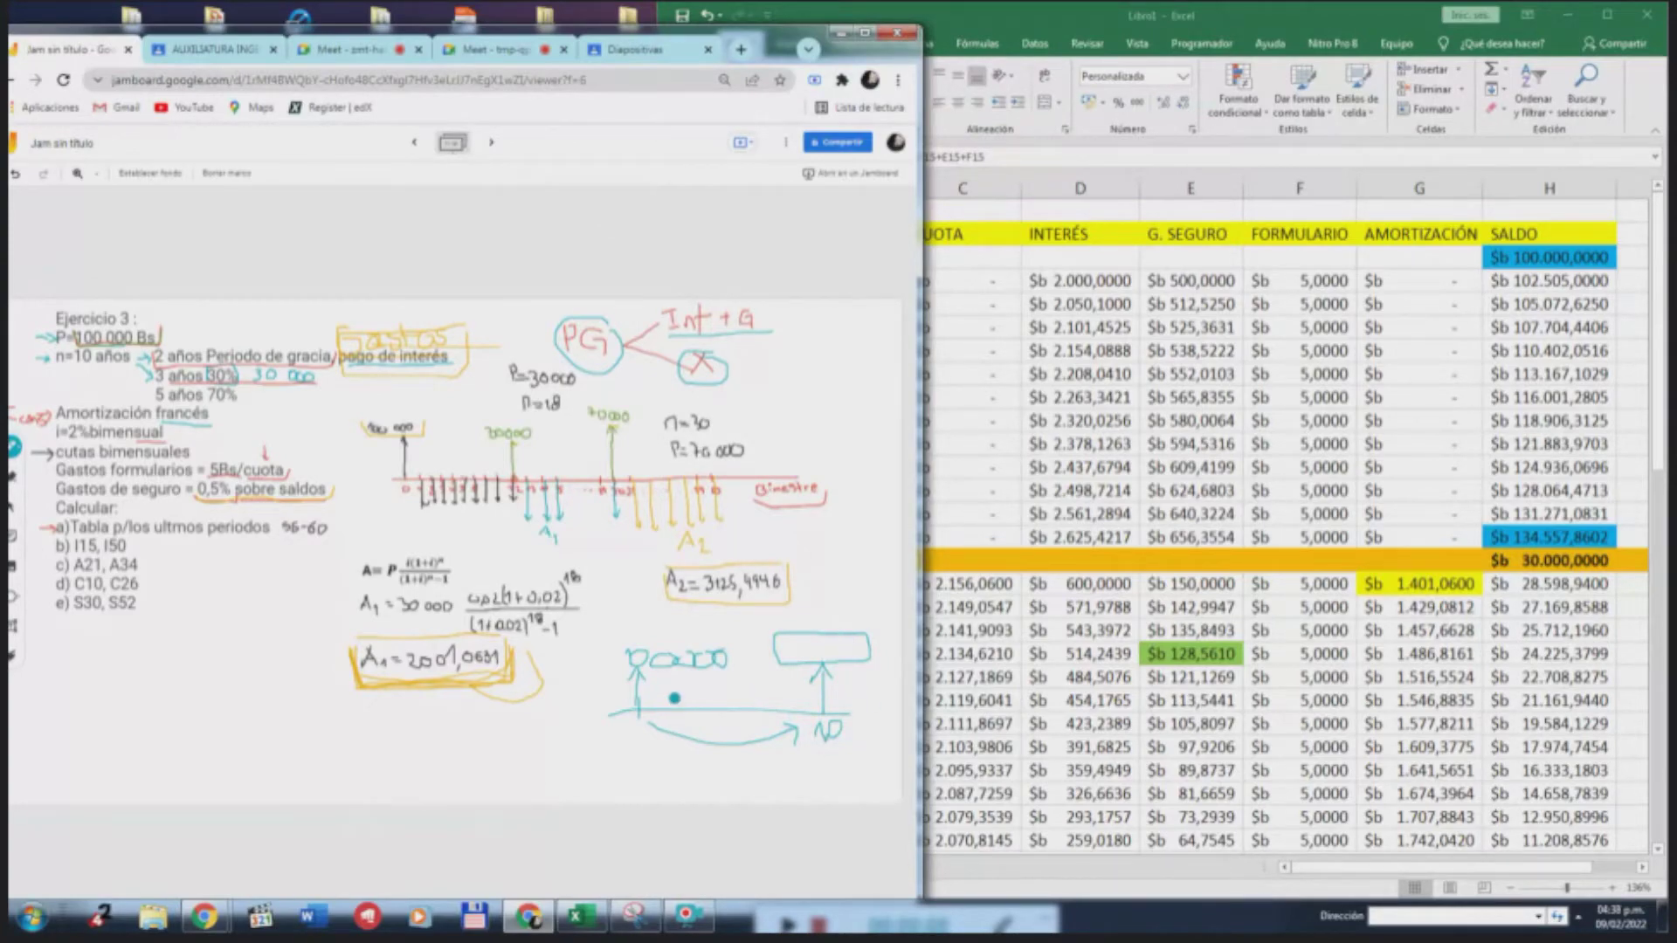
In red, add period tick marks along the small timeline and write No Pag Int beside the circled X branch
click(13, 447)
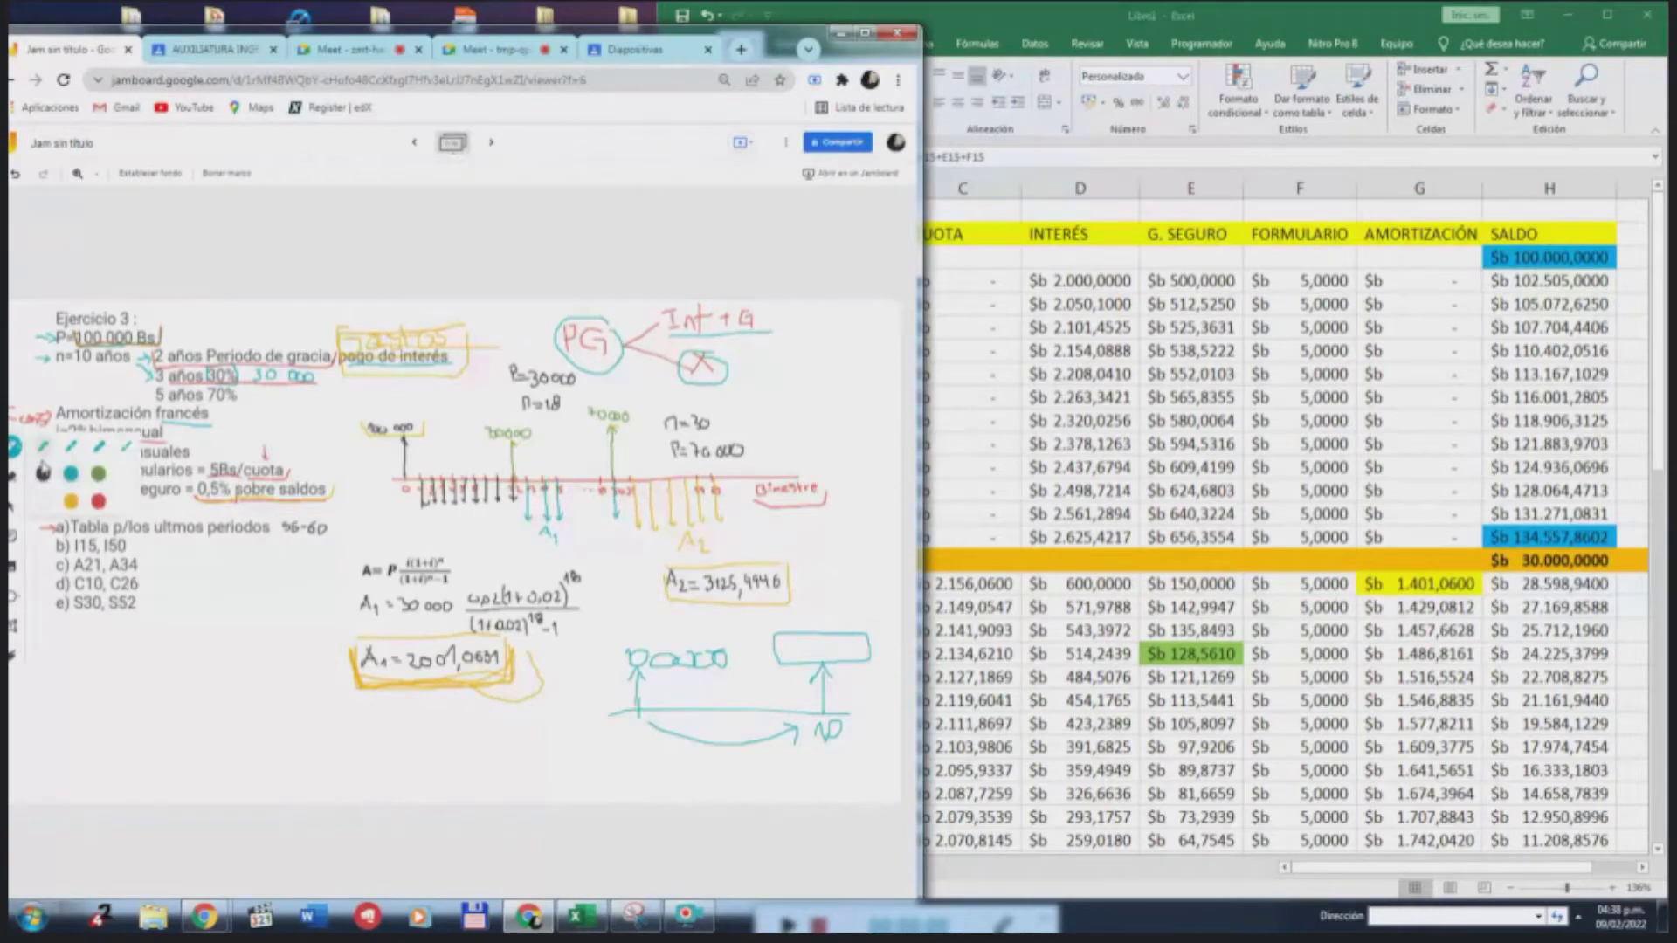
click(98, 501)
mouse_move(668, 698)
mouse_down()
mouse_move(668, 716)
mouse_move(796, 718)
mouse_up()
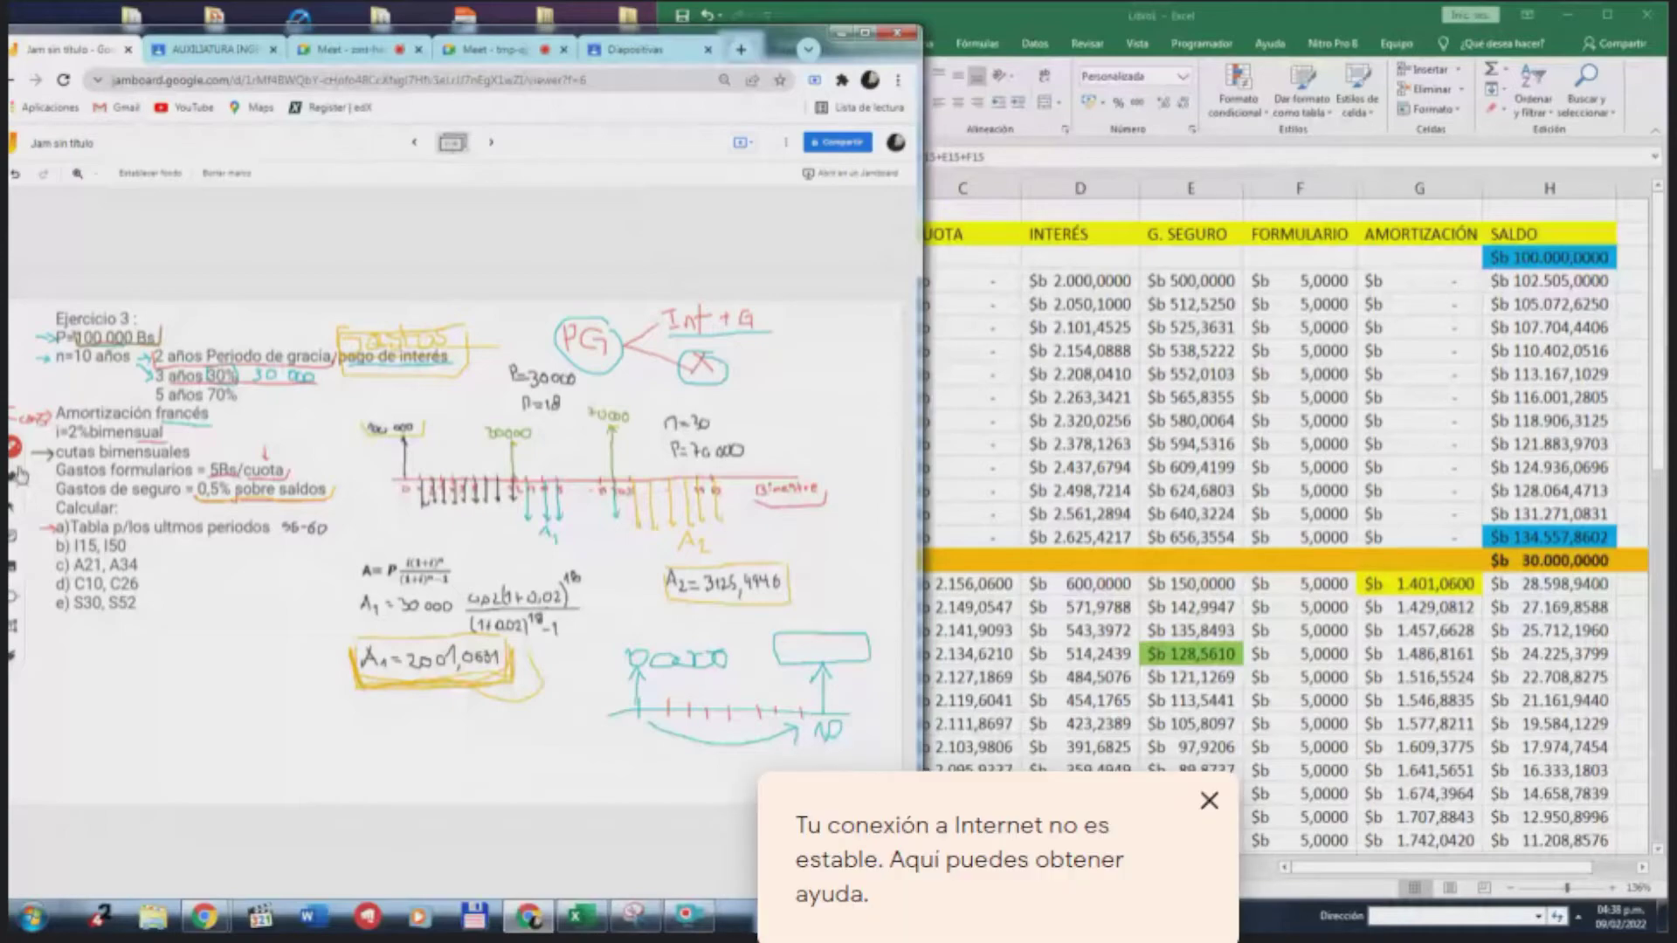
mouse_move(710, 348)
mouse_down()
mouse_move(690, 367)
mouse_move(711, 354)
mouse_move(784, 378)
mouse_move(824, 353)
mouse_move(818, 388)
mouse_move(777, 410)
mouse_move(823, 395)
mouse_up()
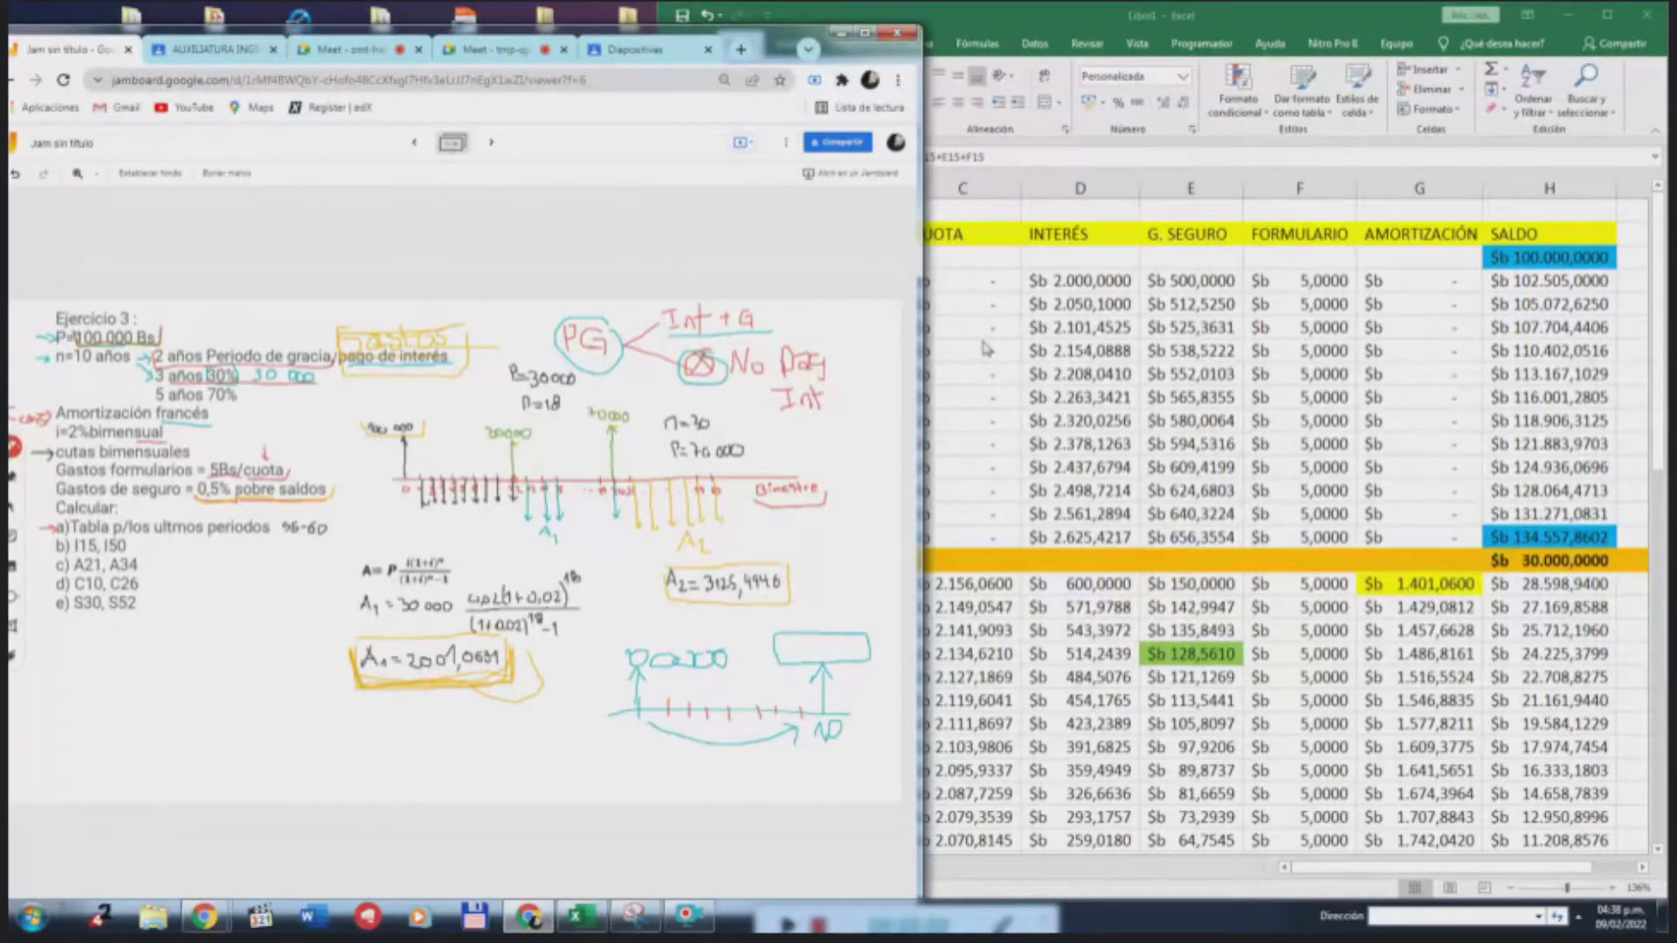
Switch to Excel and examine the CUOTA, INTERÉS and SALDO values for grace periods 1 to 12, including the final balance in H15
click(1016, 342)
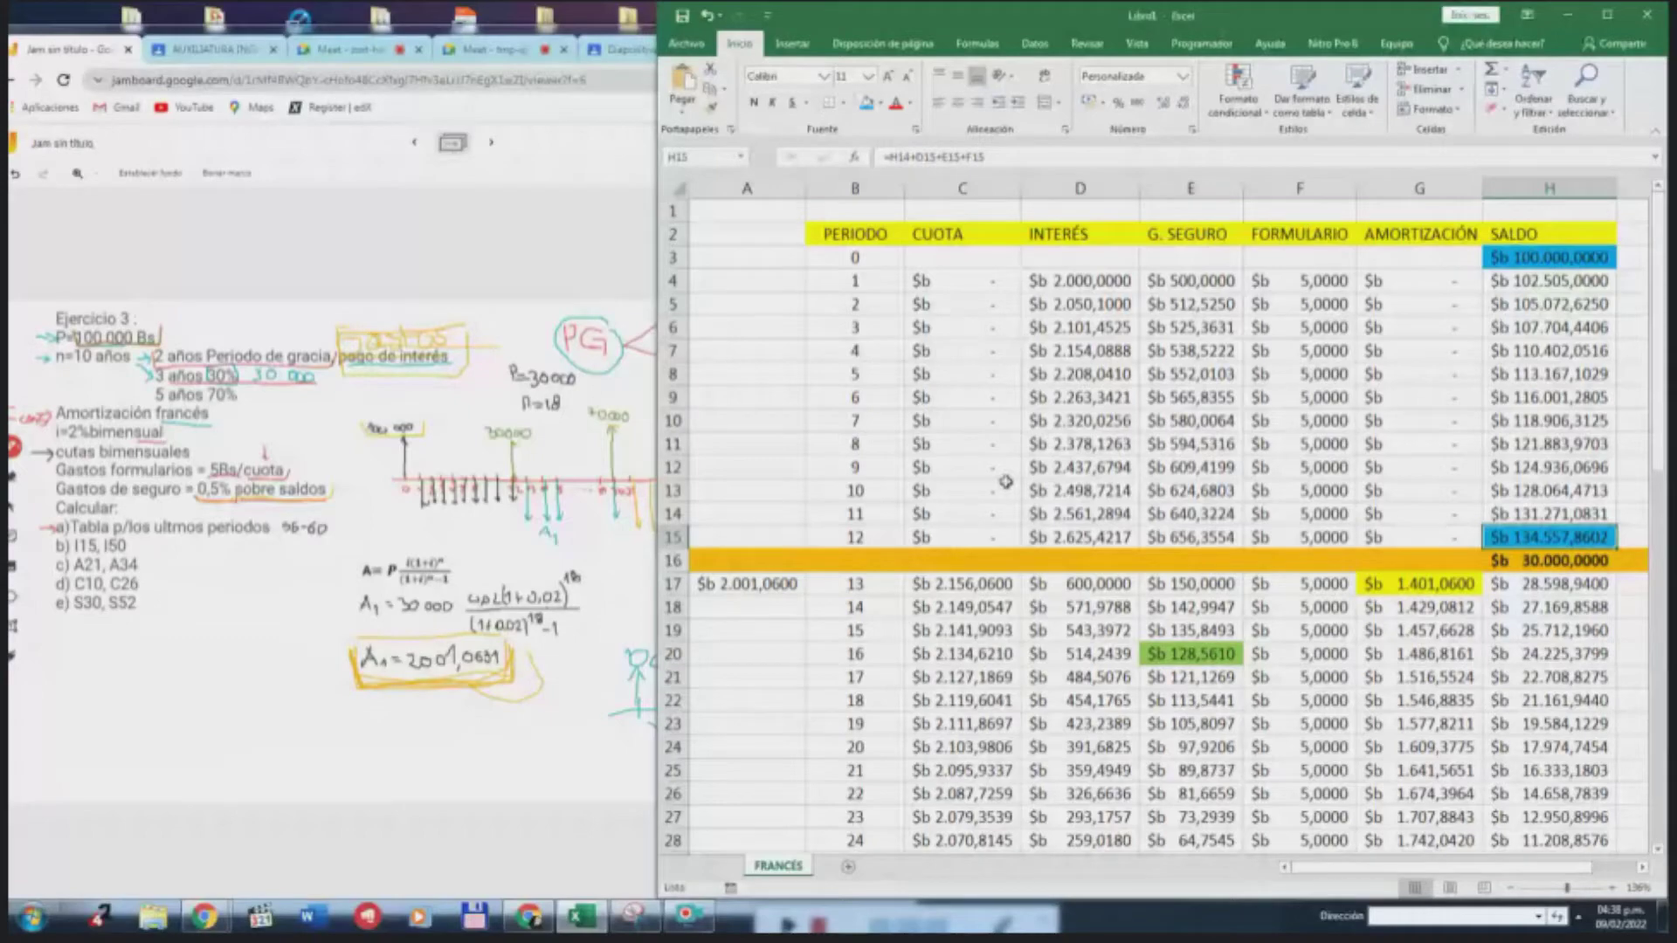
click(928, 282)
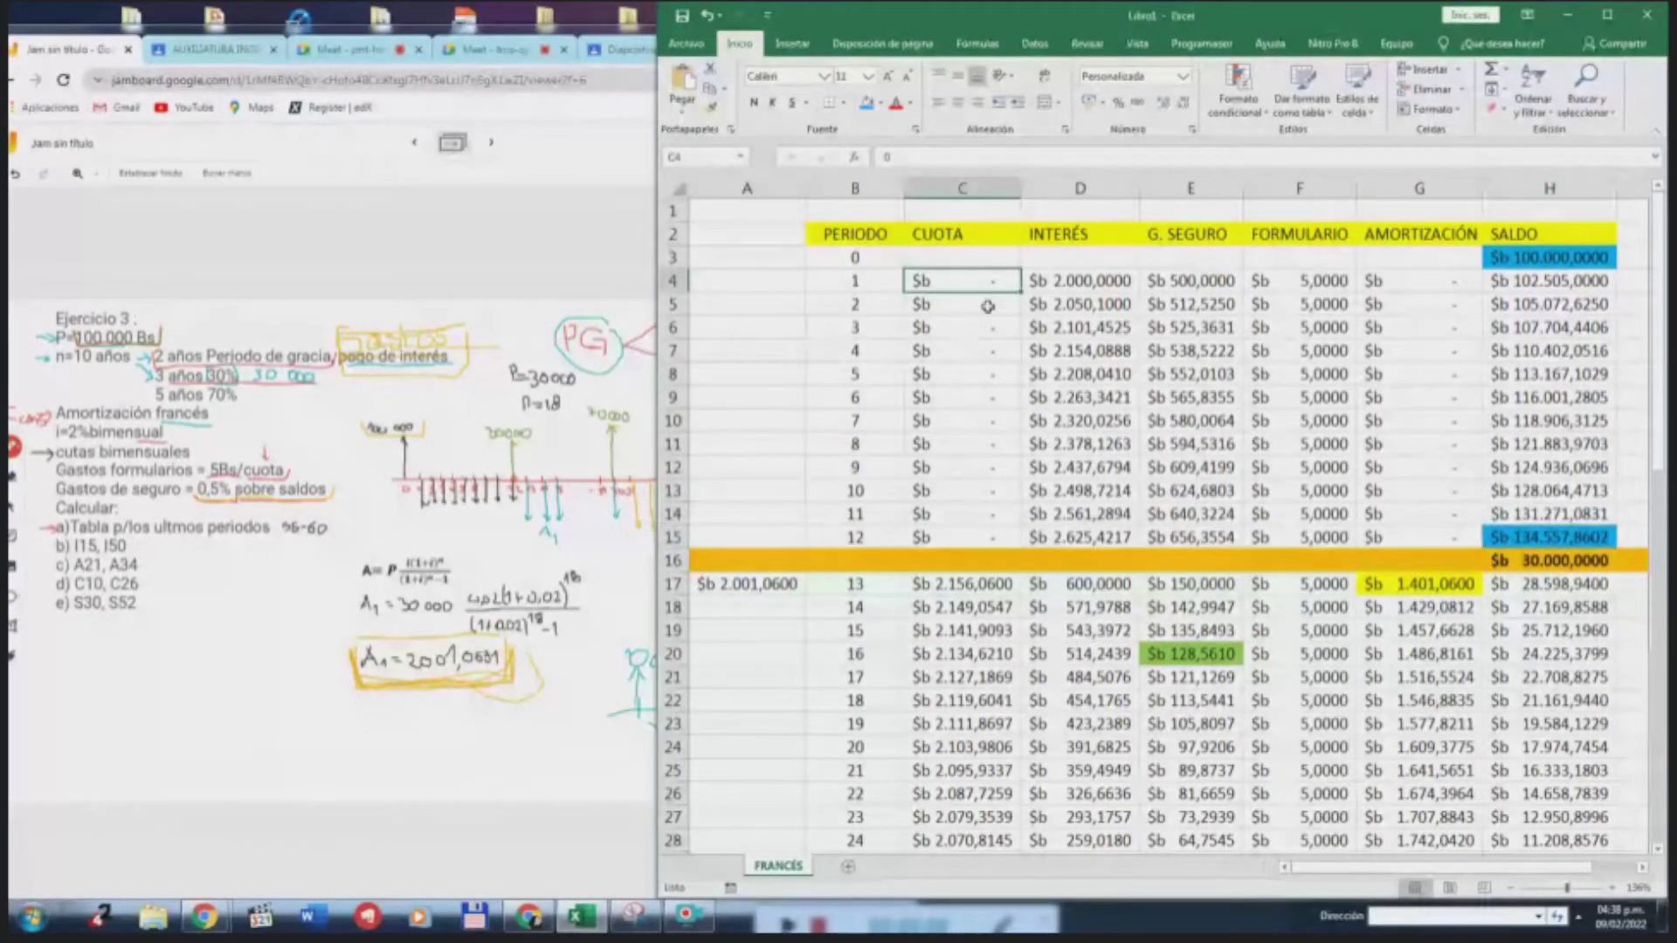
click(988, 306)
click(988, 328)
click(975, 539)
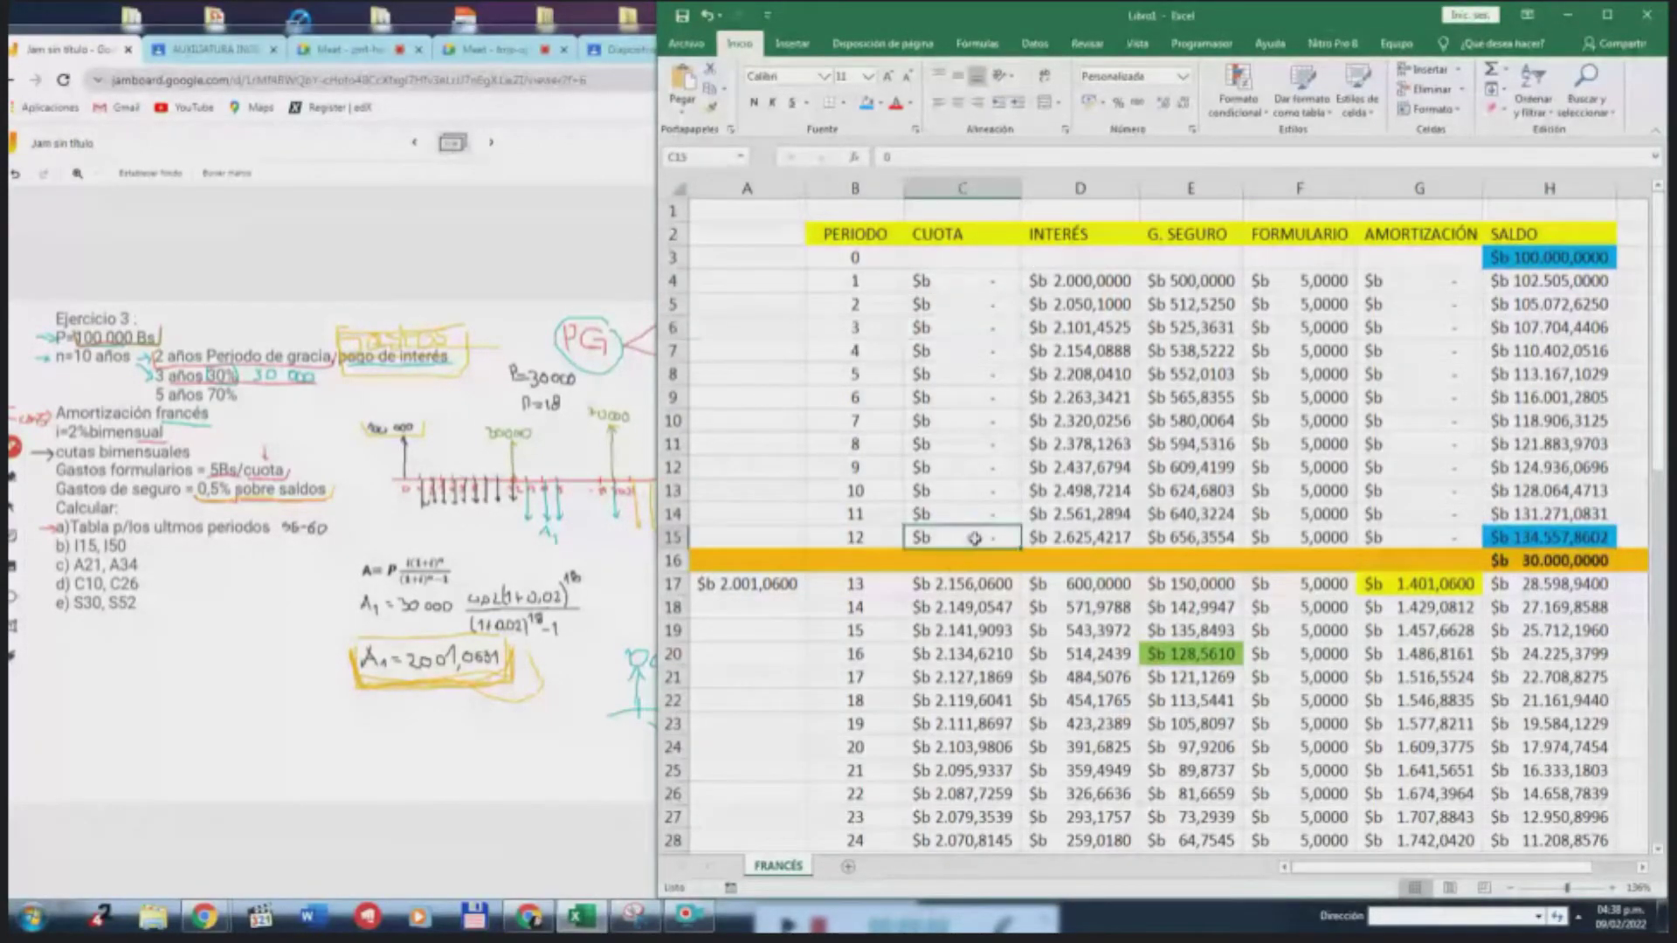
drag(1081, 282, 1083, 539)
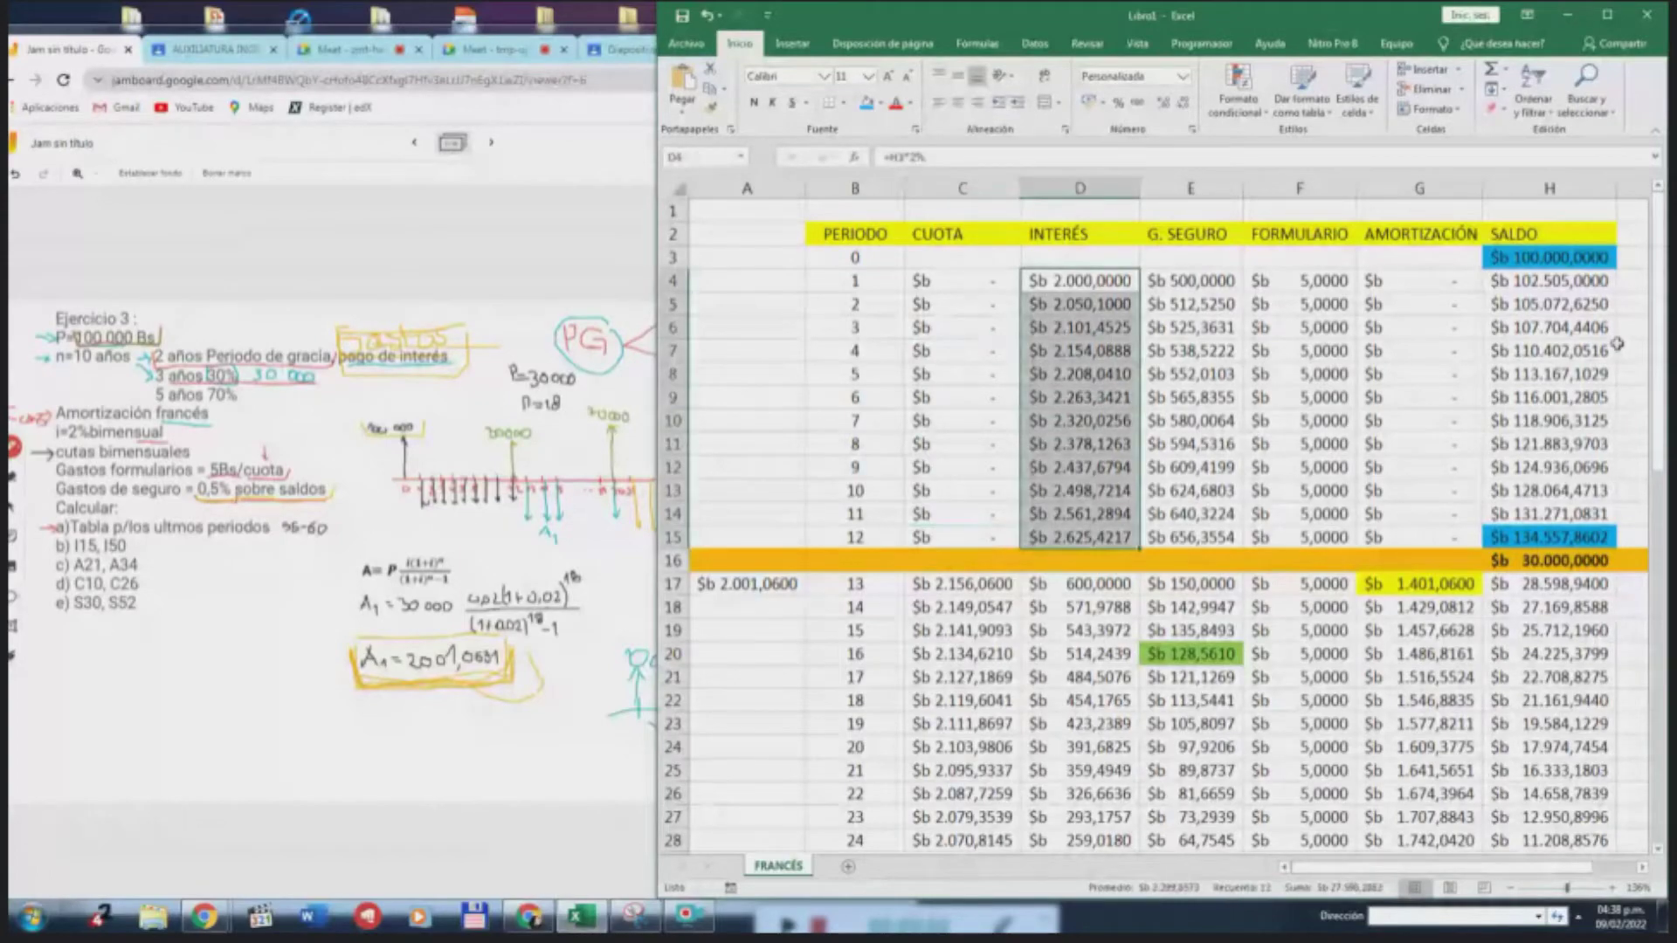
drag(1551, 281, 1577, 536)
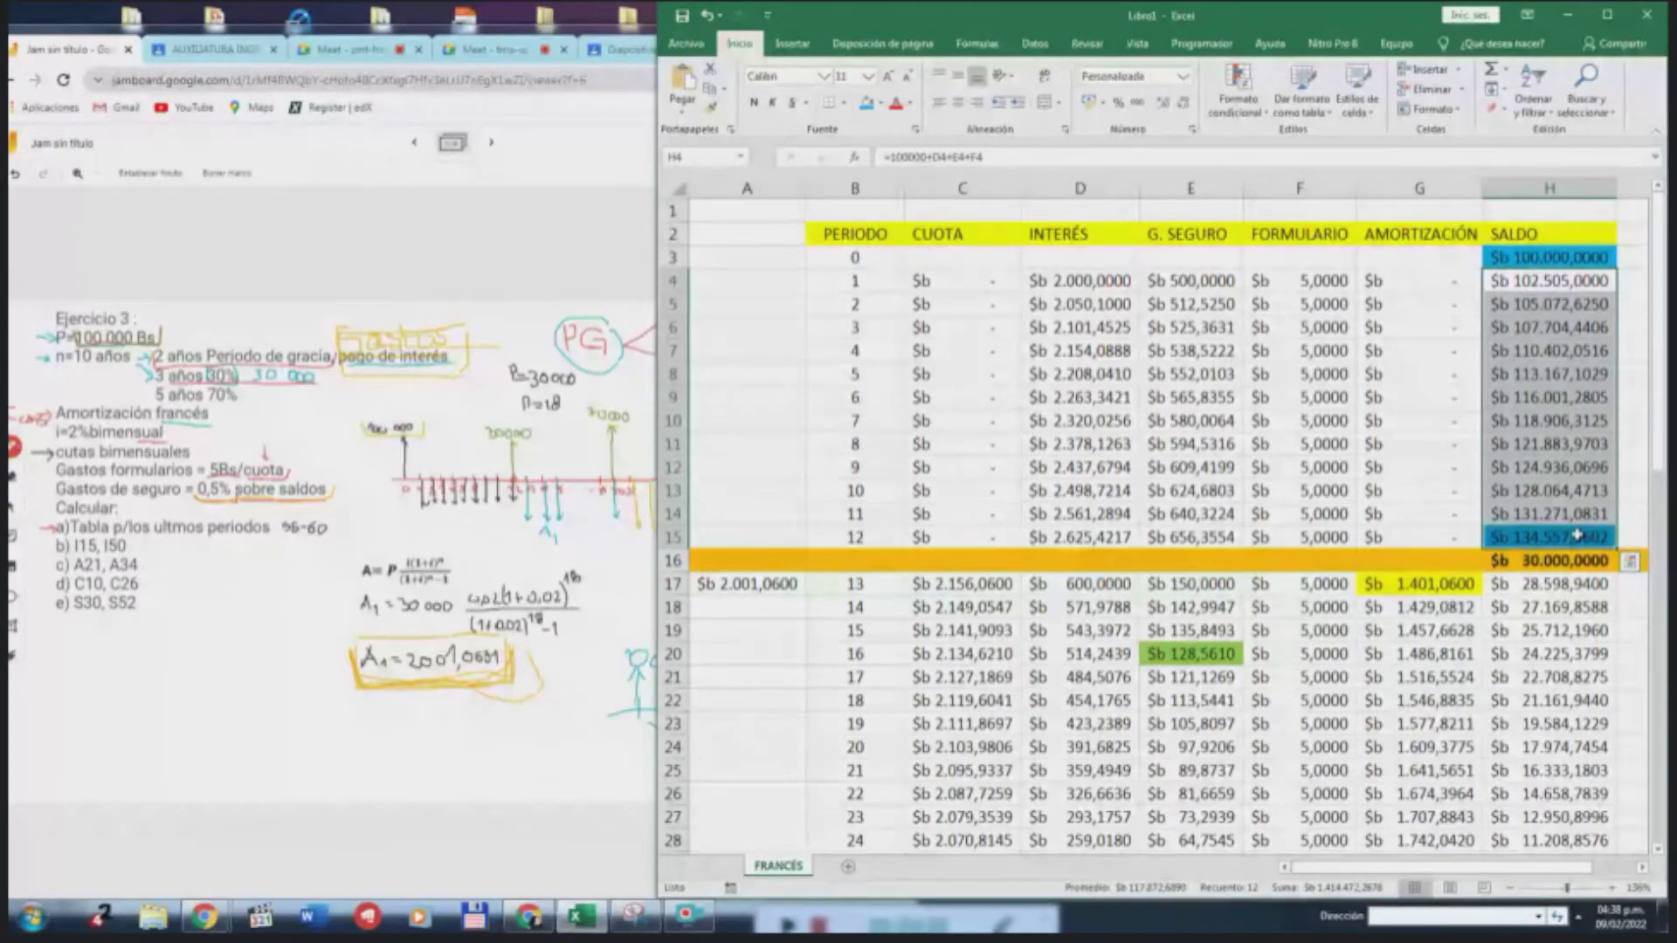
click(1420, 213)
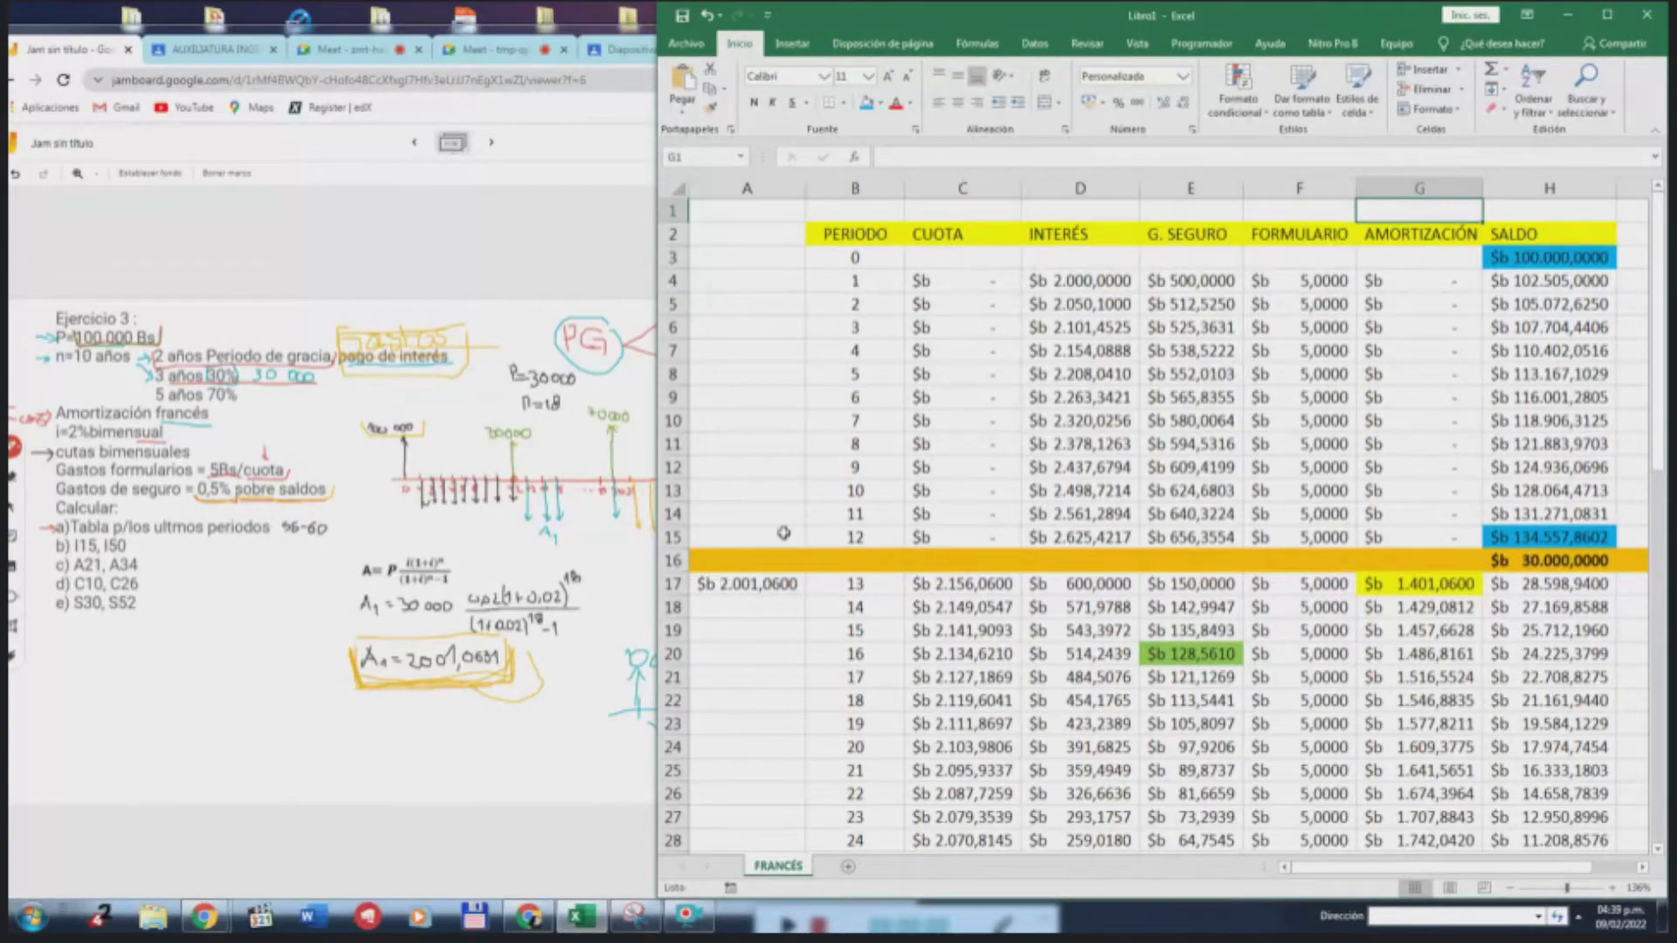
click(826, 545)
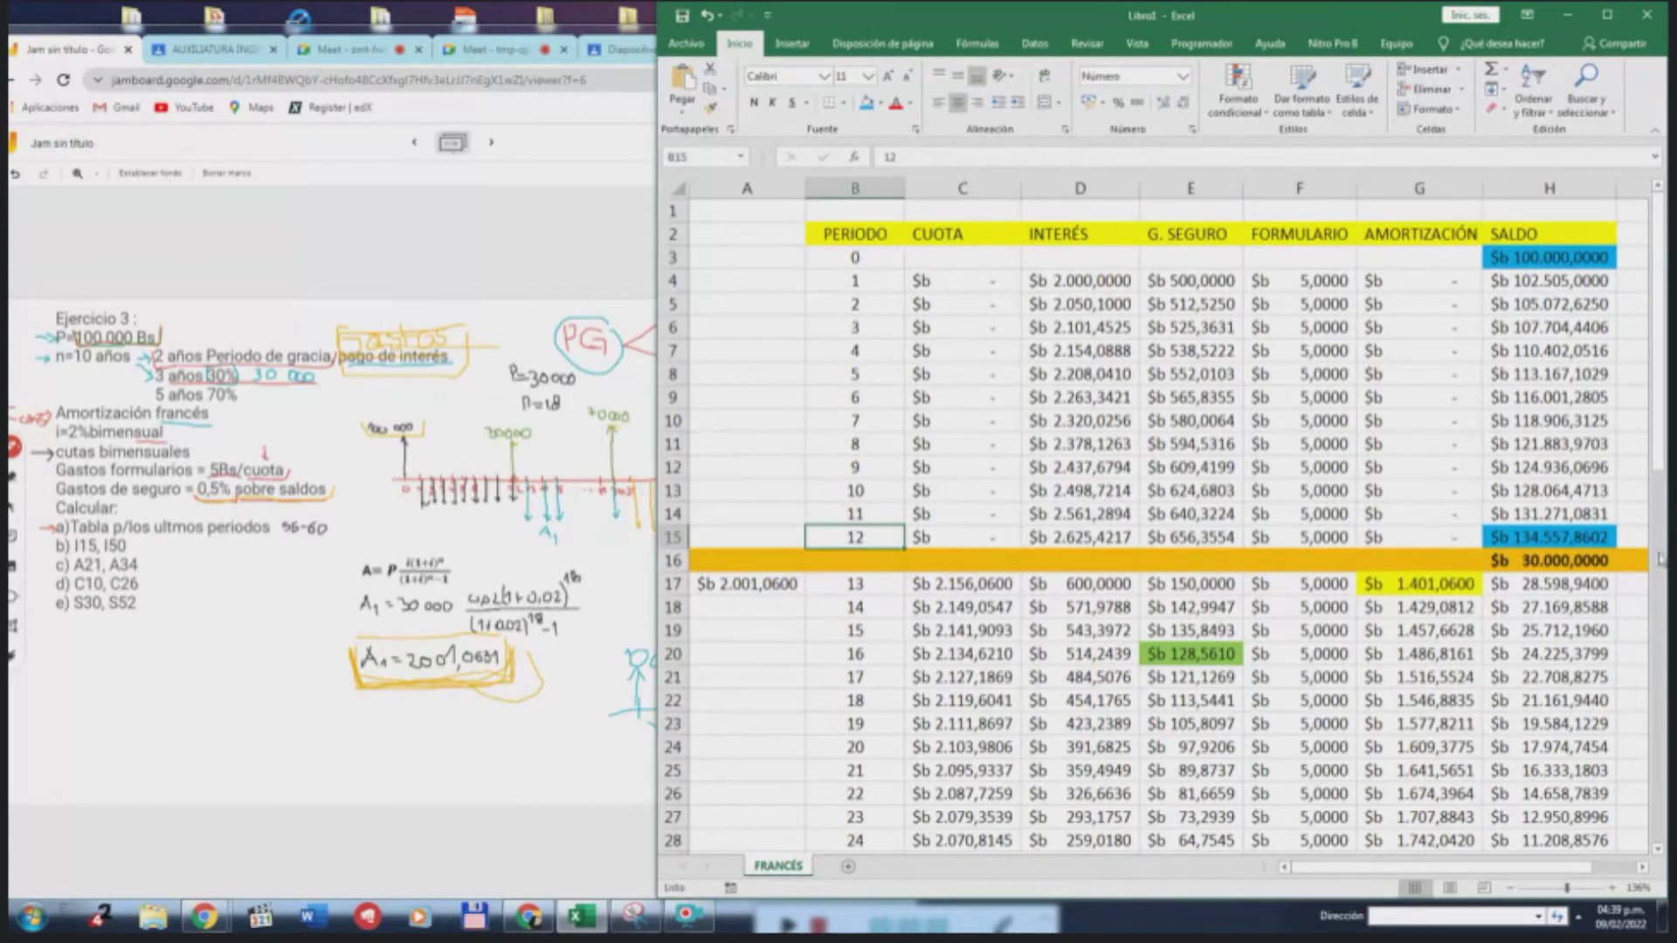
click(1577, 539)
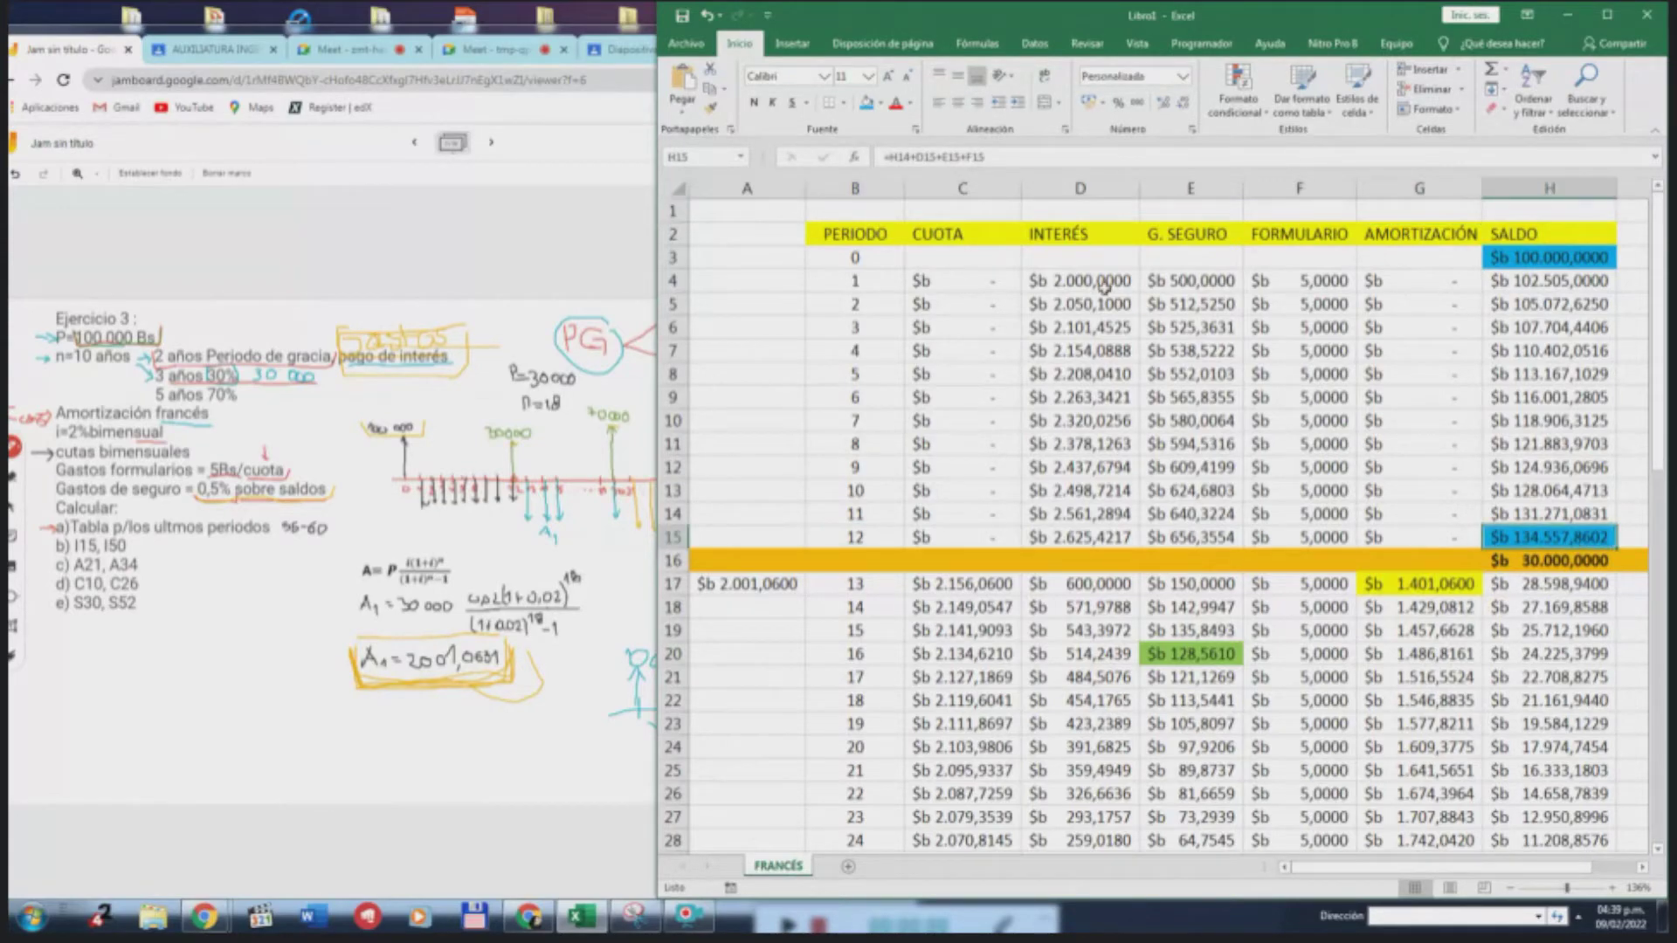
drag(961, 278, 980, 534)
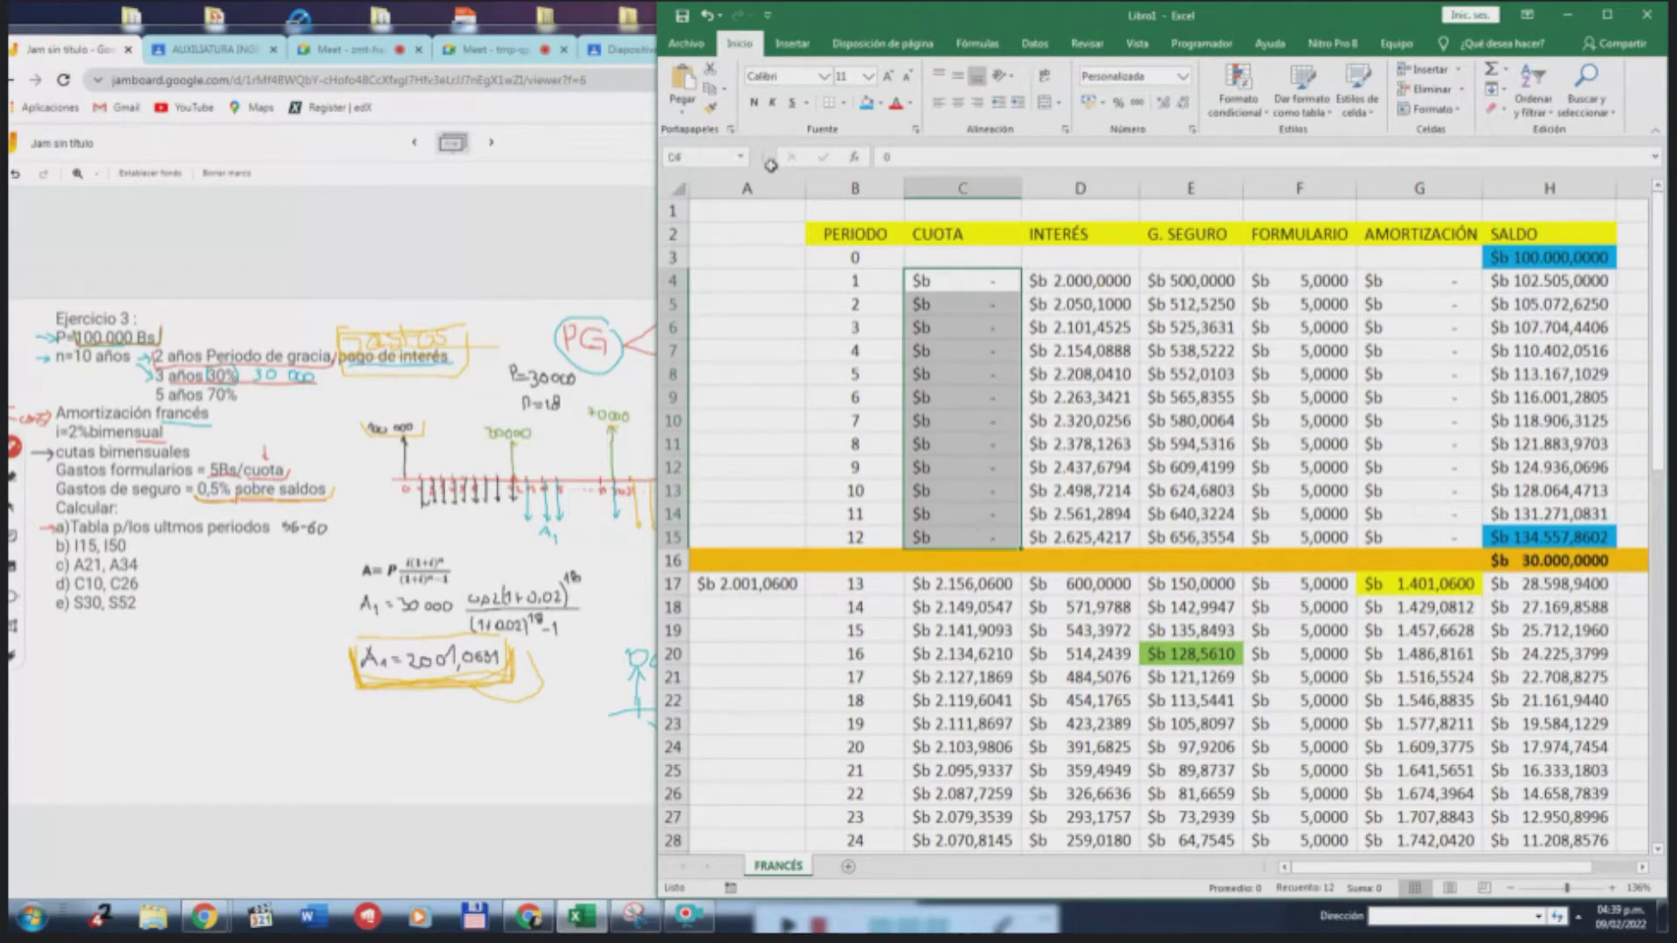
Undo the grace-period edits back to the version with 2.505 payments and constant 100.000 balances for periods 1 to 12
click(705, 16)
click(706, 16)
click(706, 15)
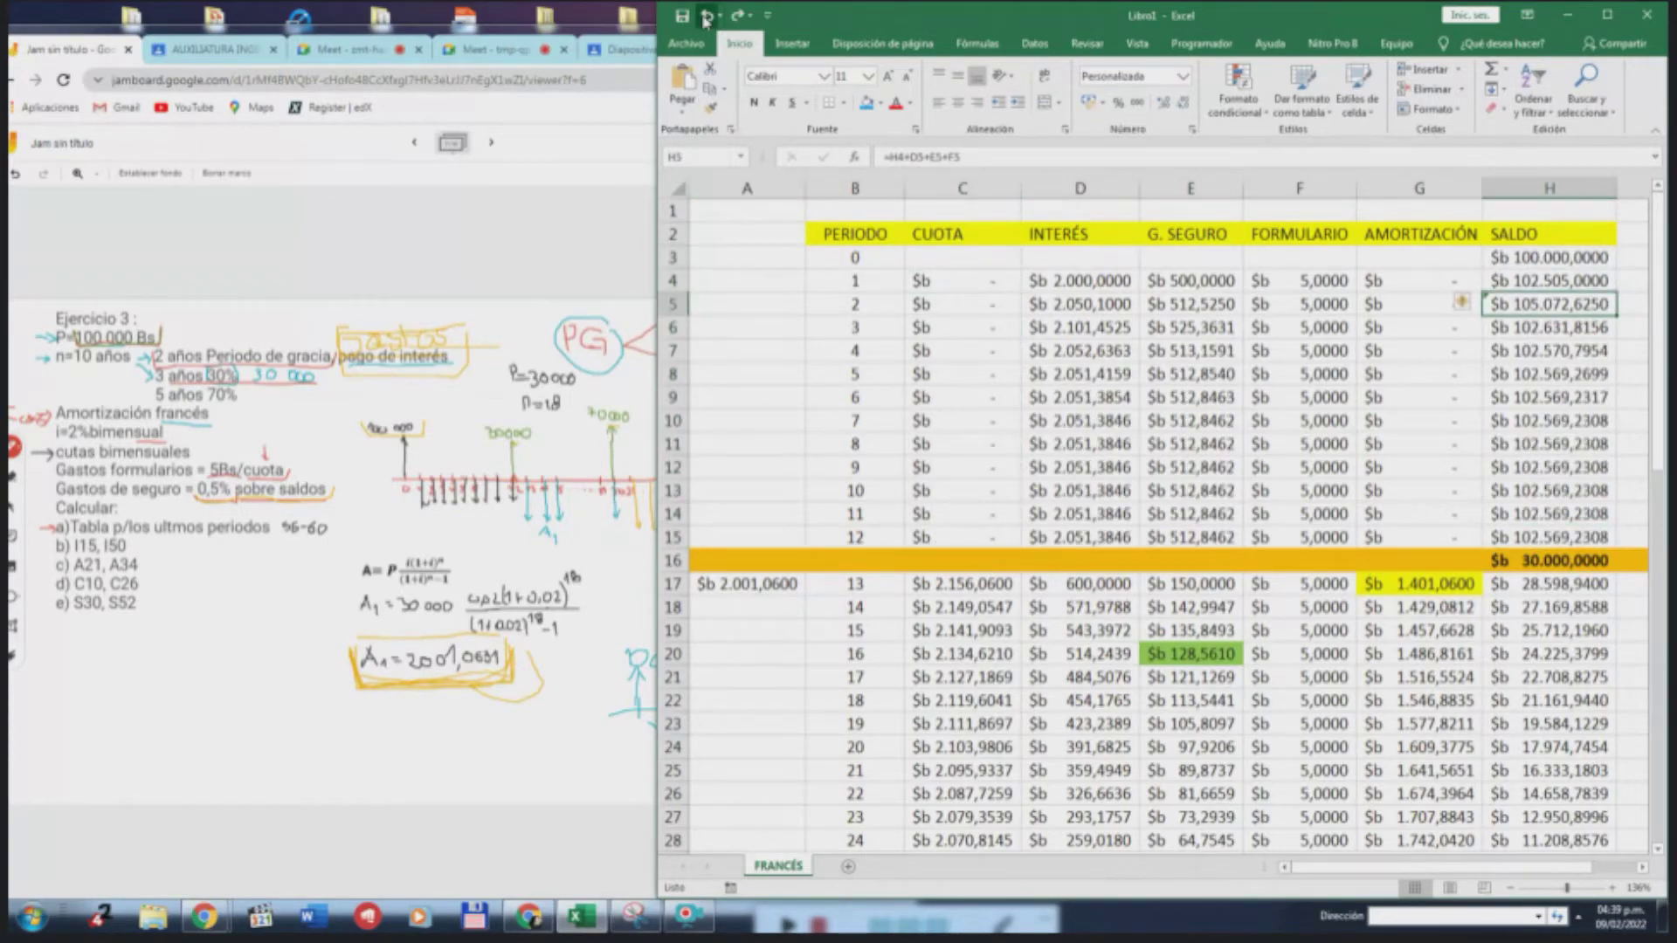
click(706, 16)
click(706, 16)
click(706, 16)
click(706, 16)
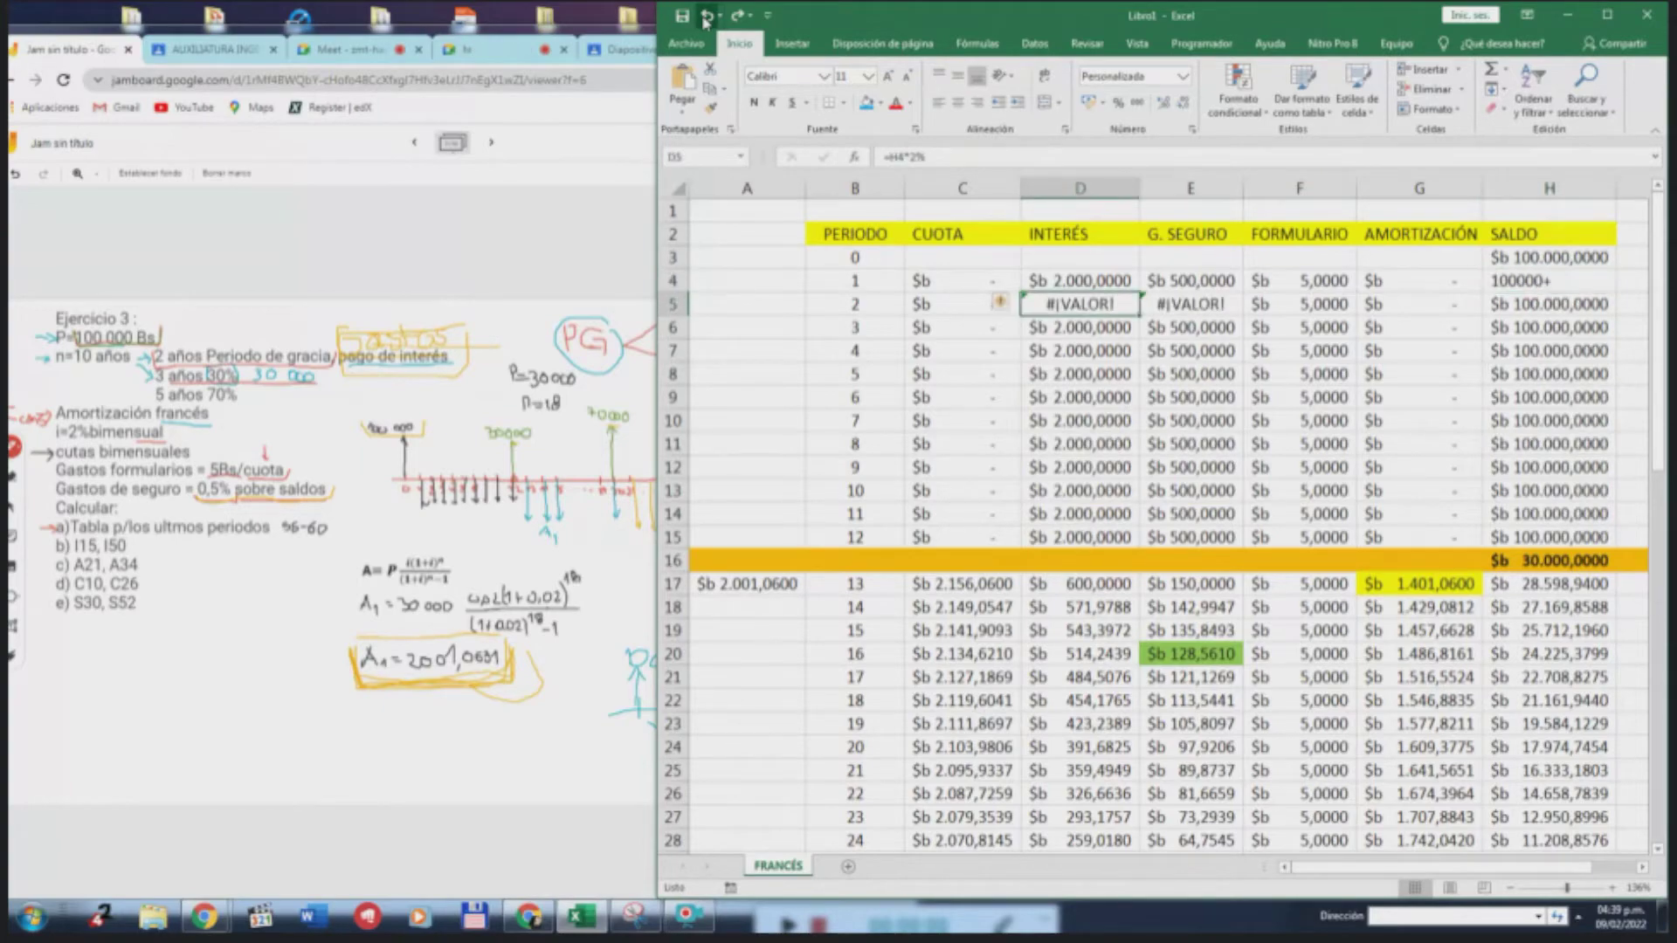
click(705, 16)
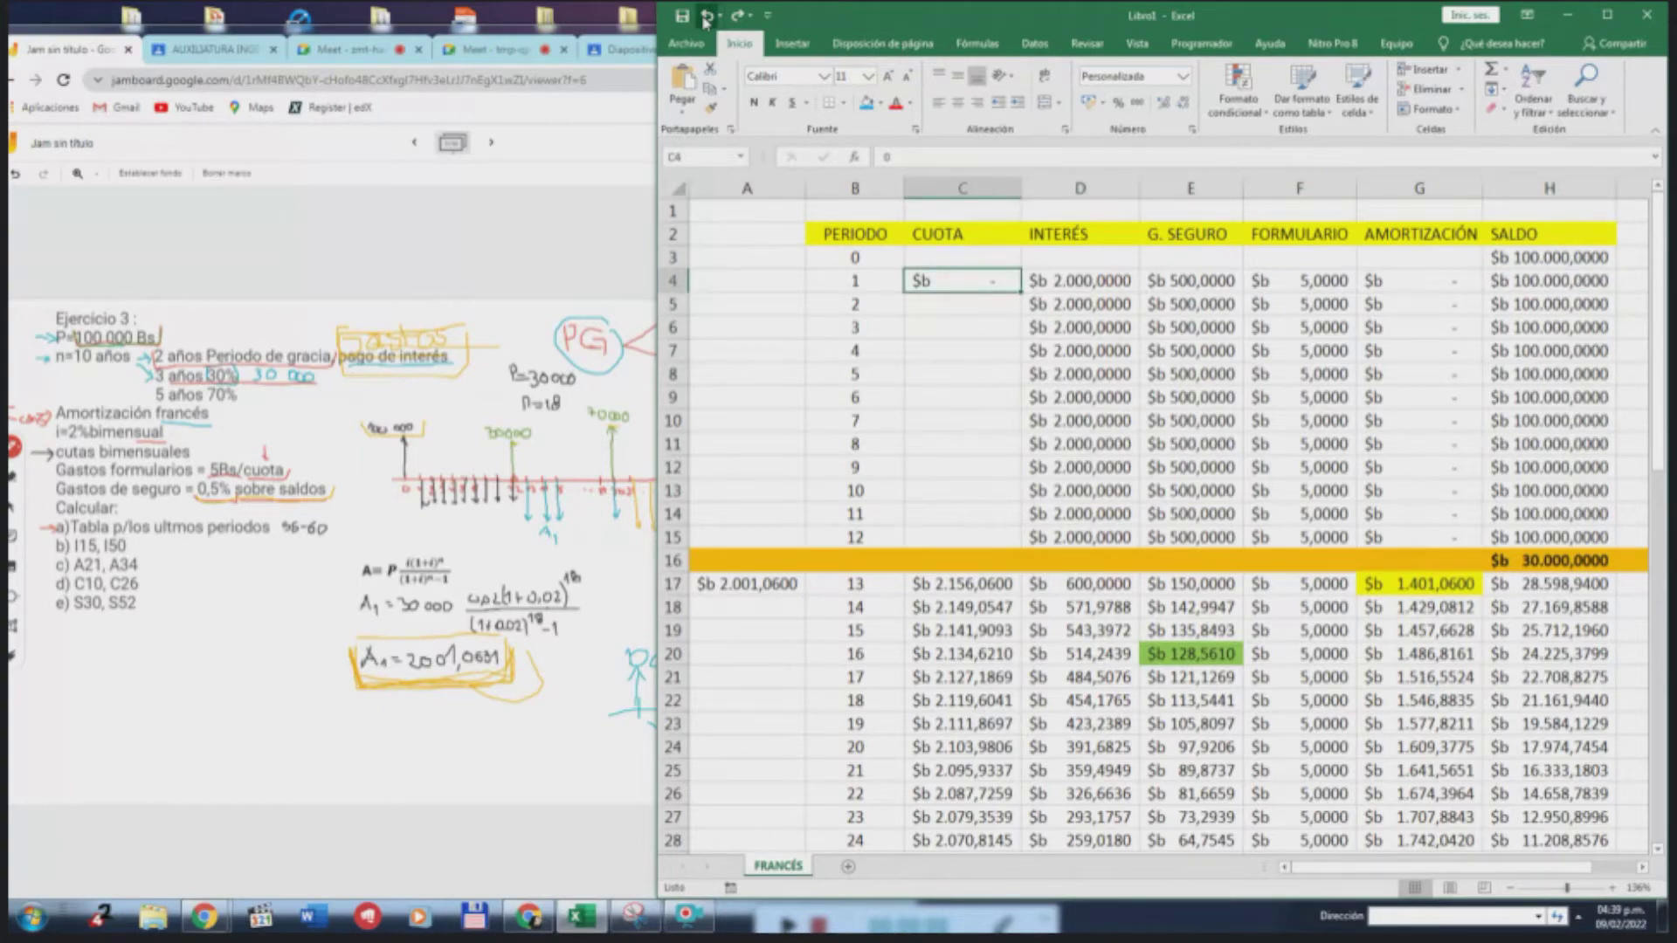
click(706, 16)
click(706, 15)
click(706, 16)
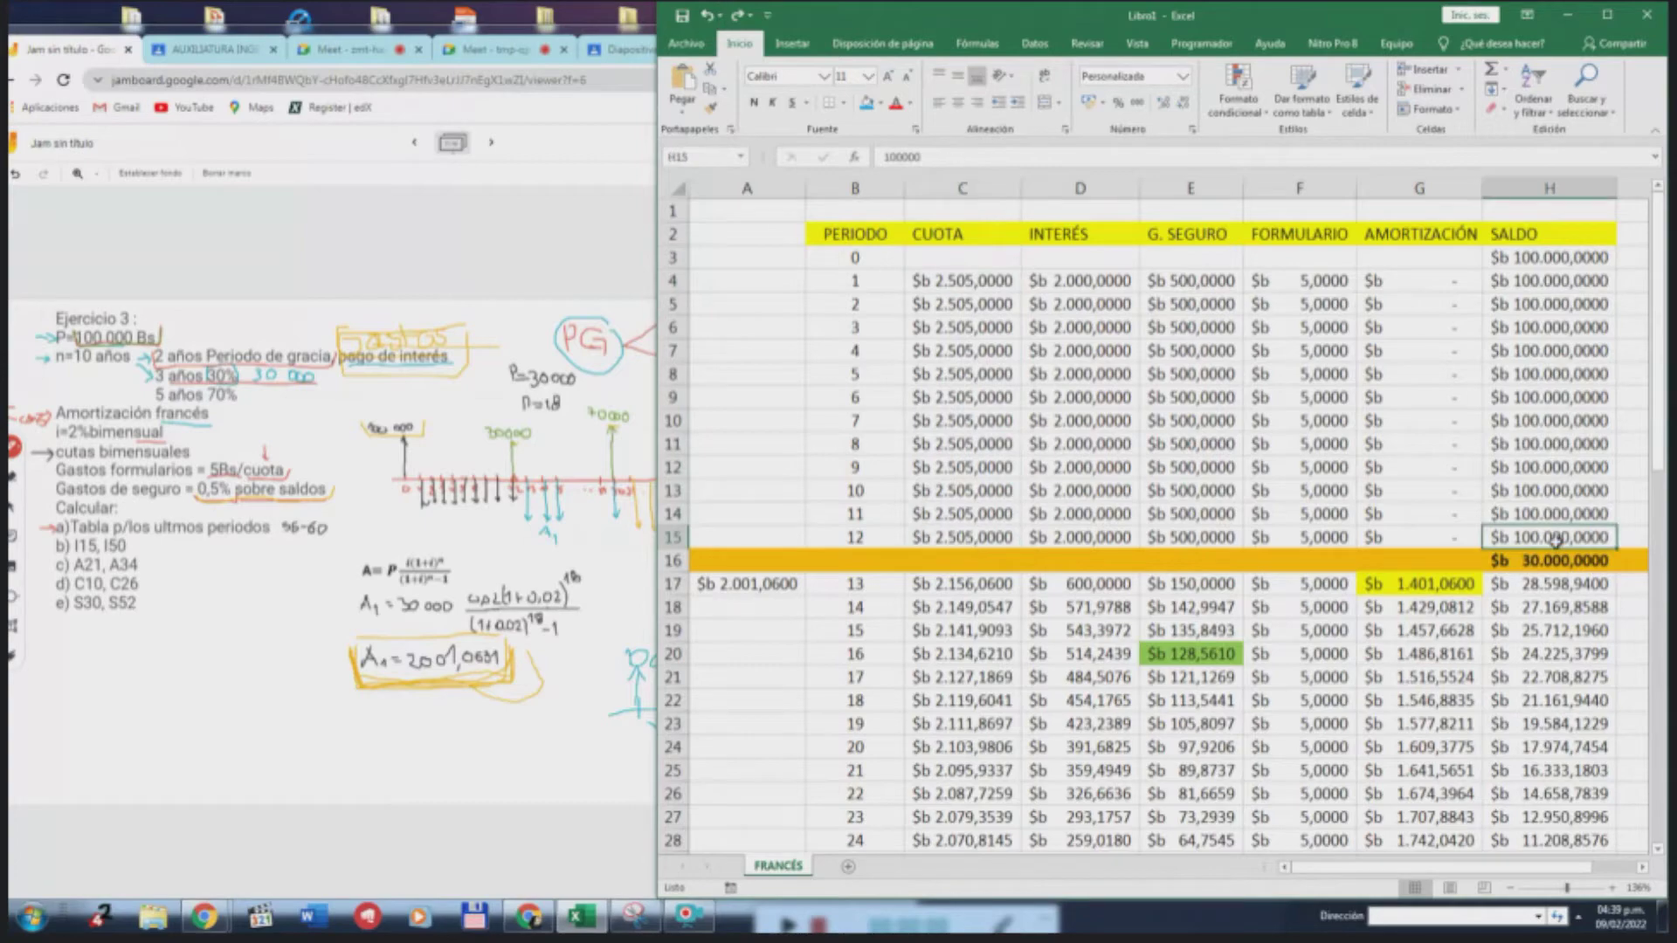
Review the period 1 to 12 payments in C4:C15 and the period 12 balance in H15
drag(961, 537, 961, 284)
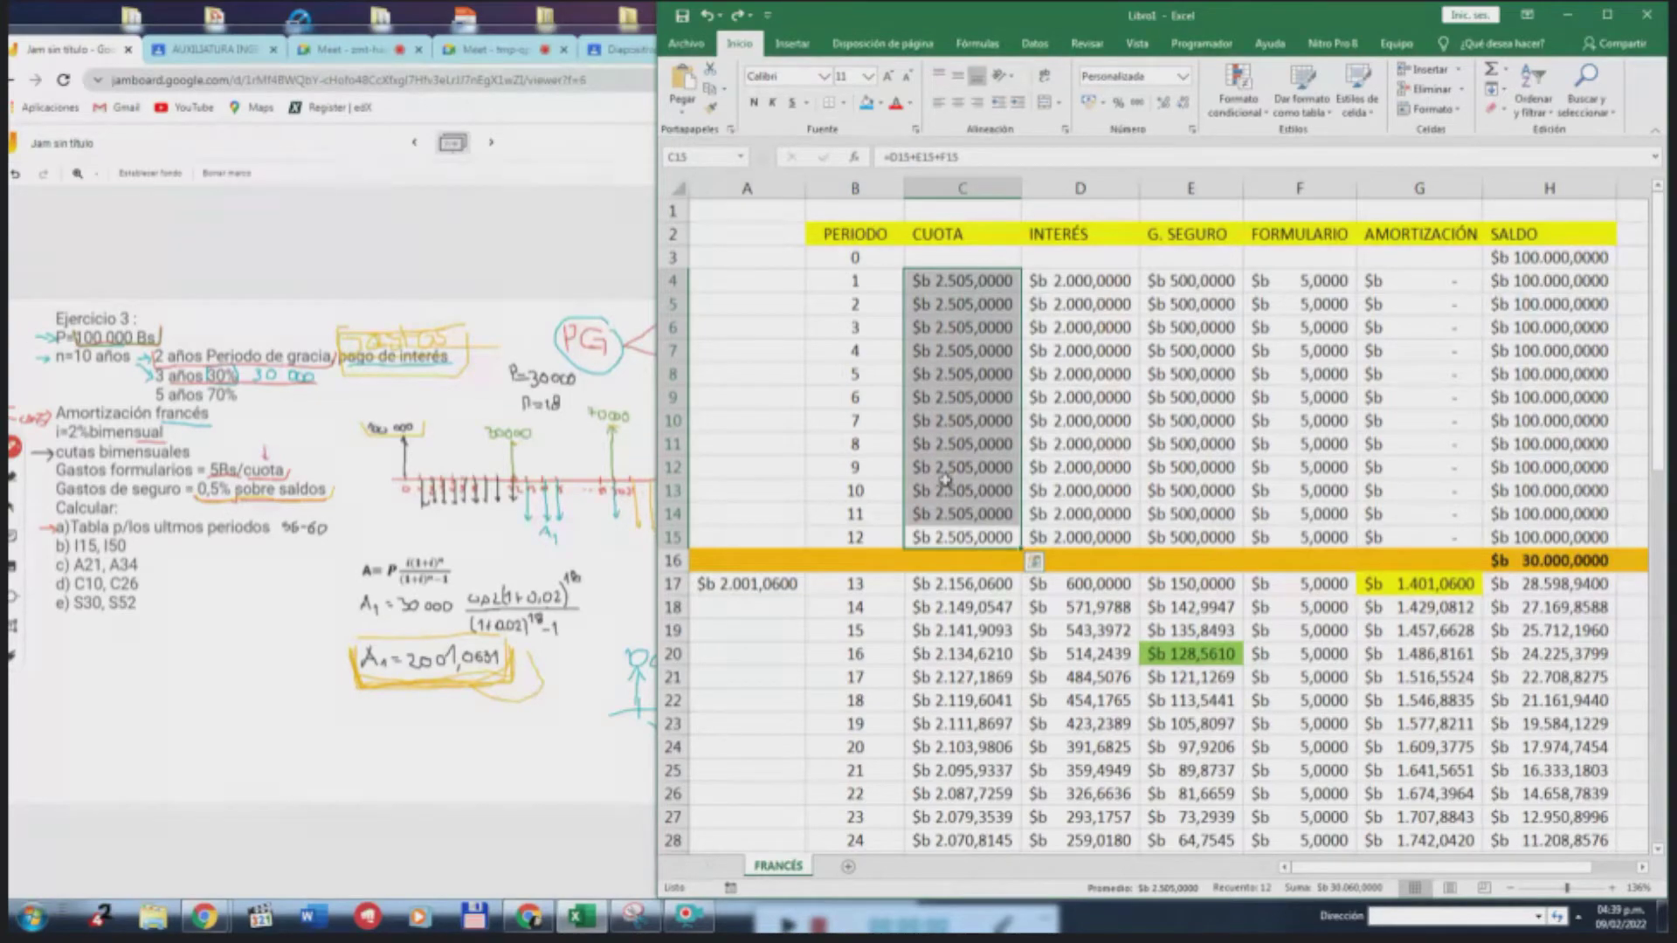
click(1563, 537)
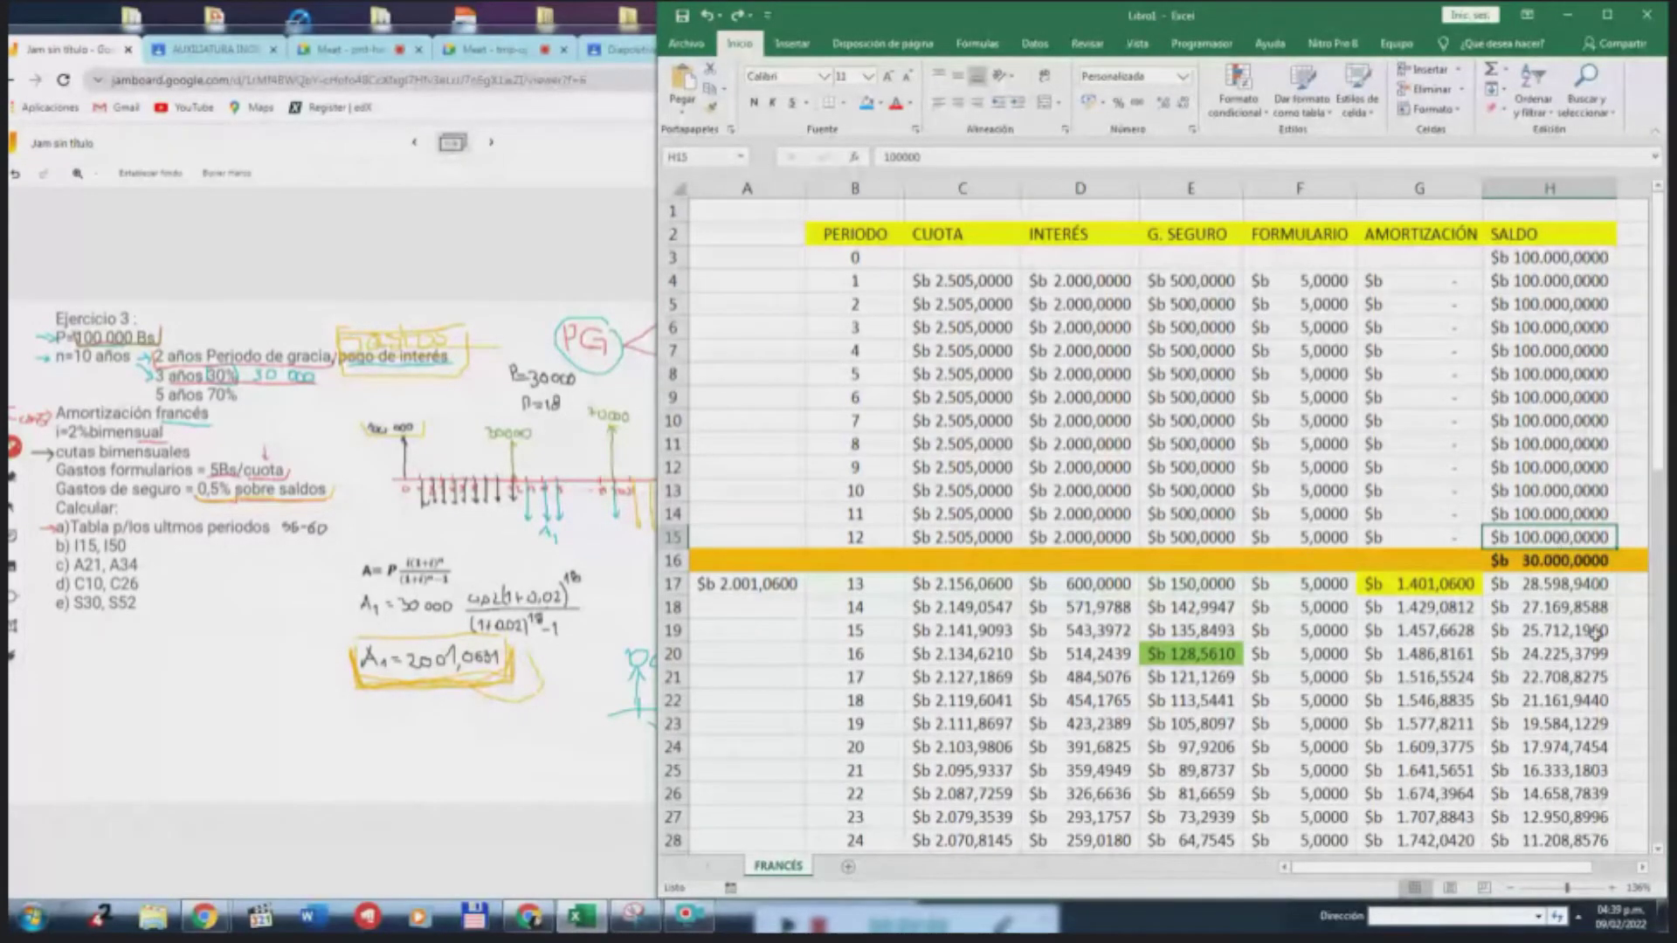
Check the system volume levels of both audio devices, then close the volume controls
click(1583, 924)
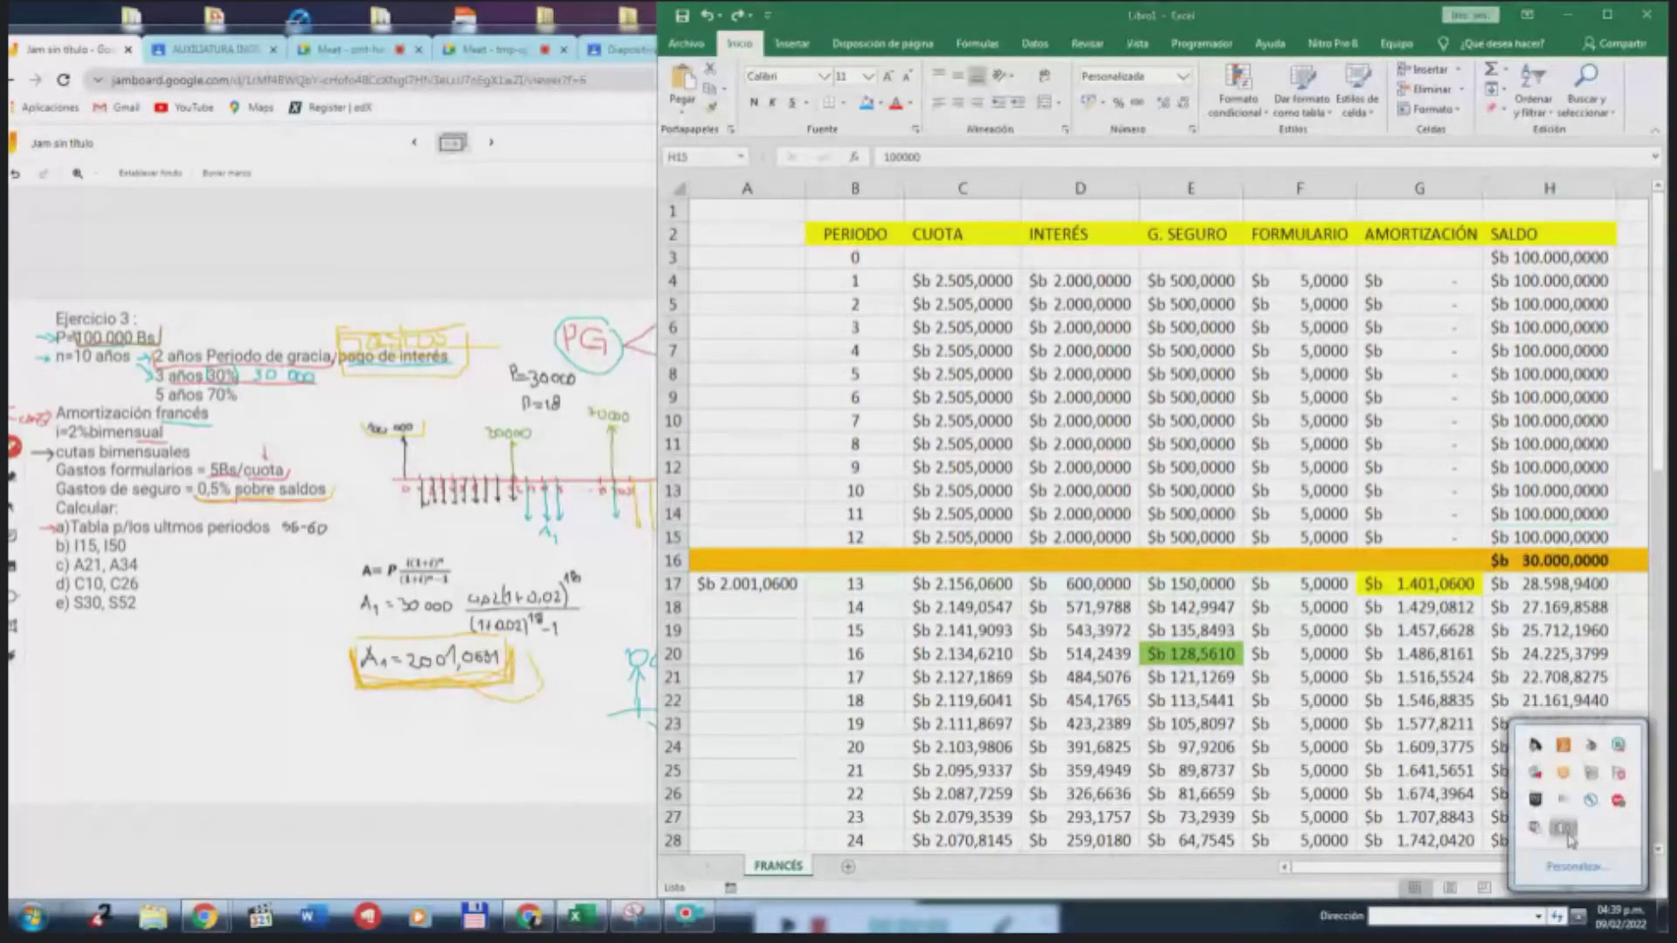
click(1563, 830)
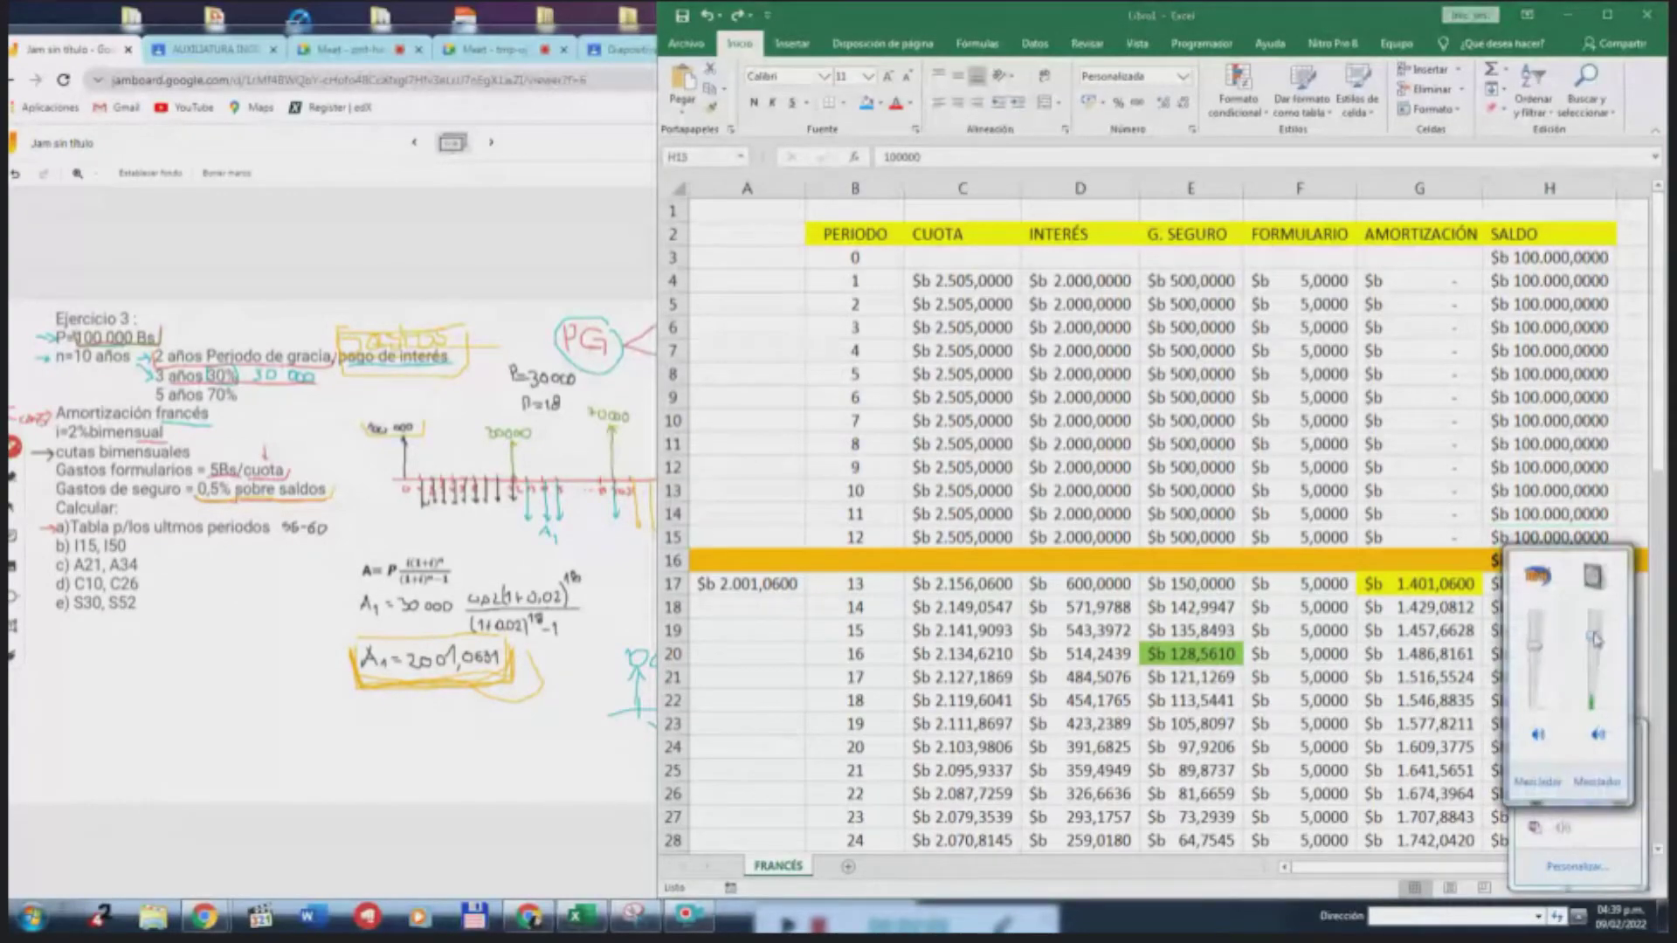
click(1352, 744)
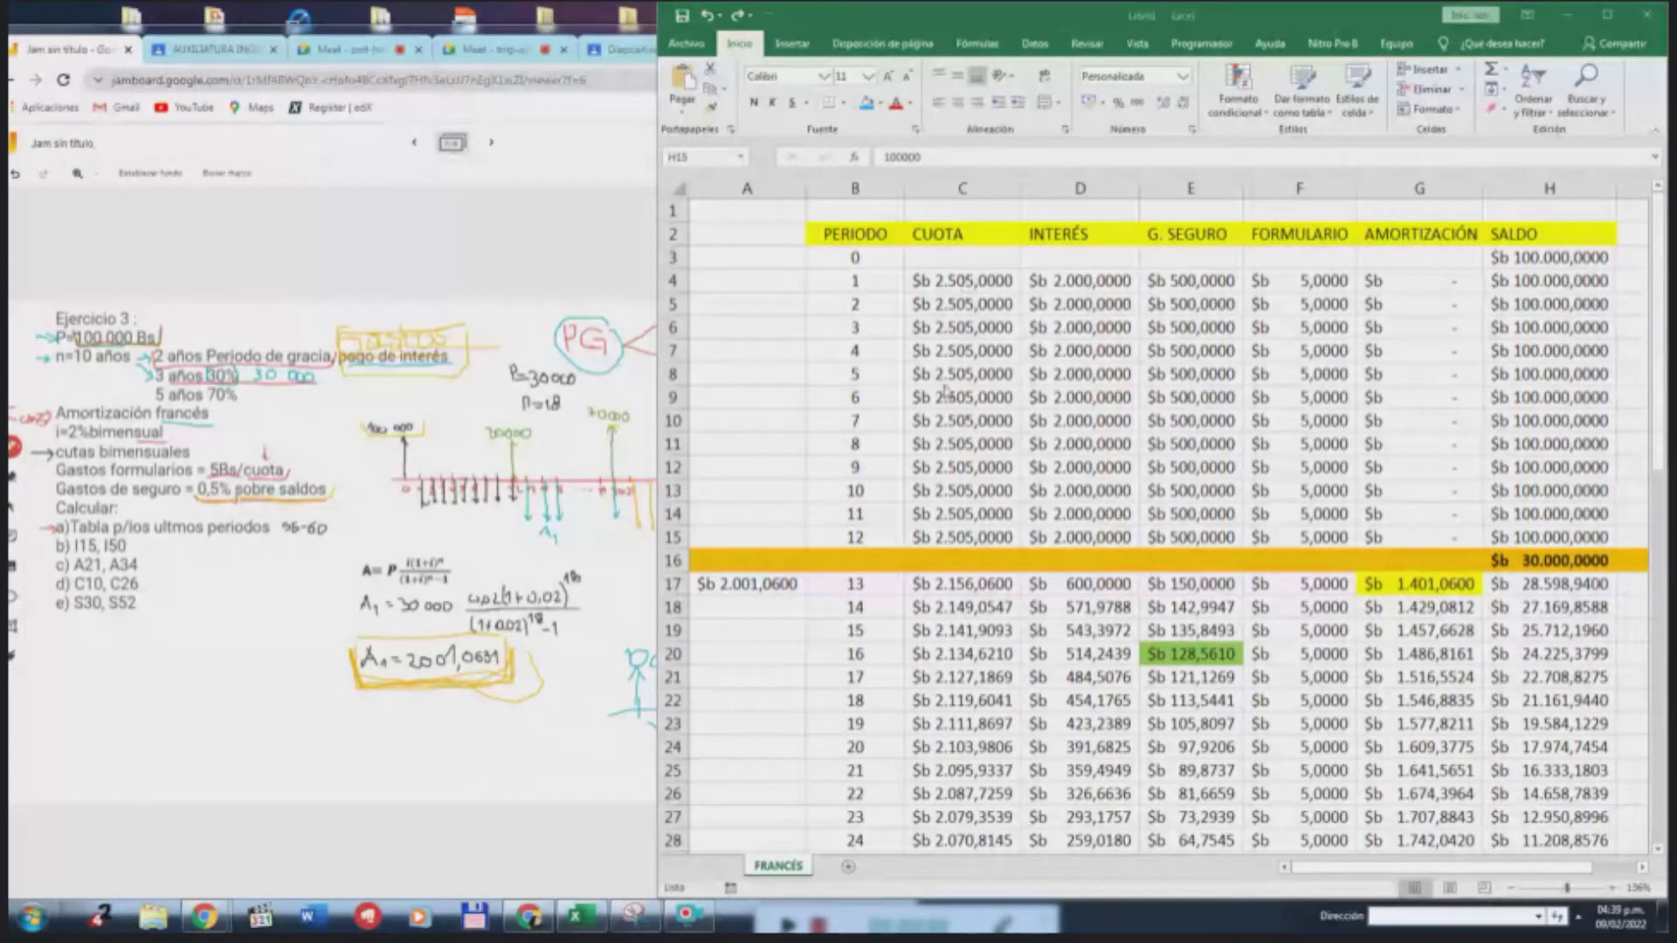
click(1580, 917)
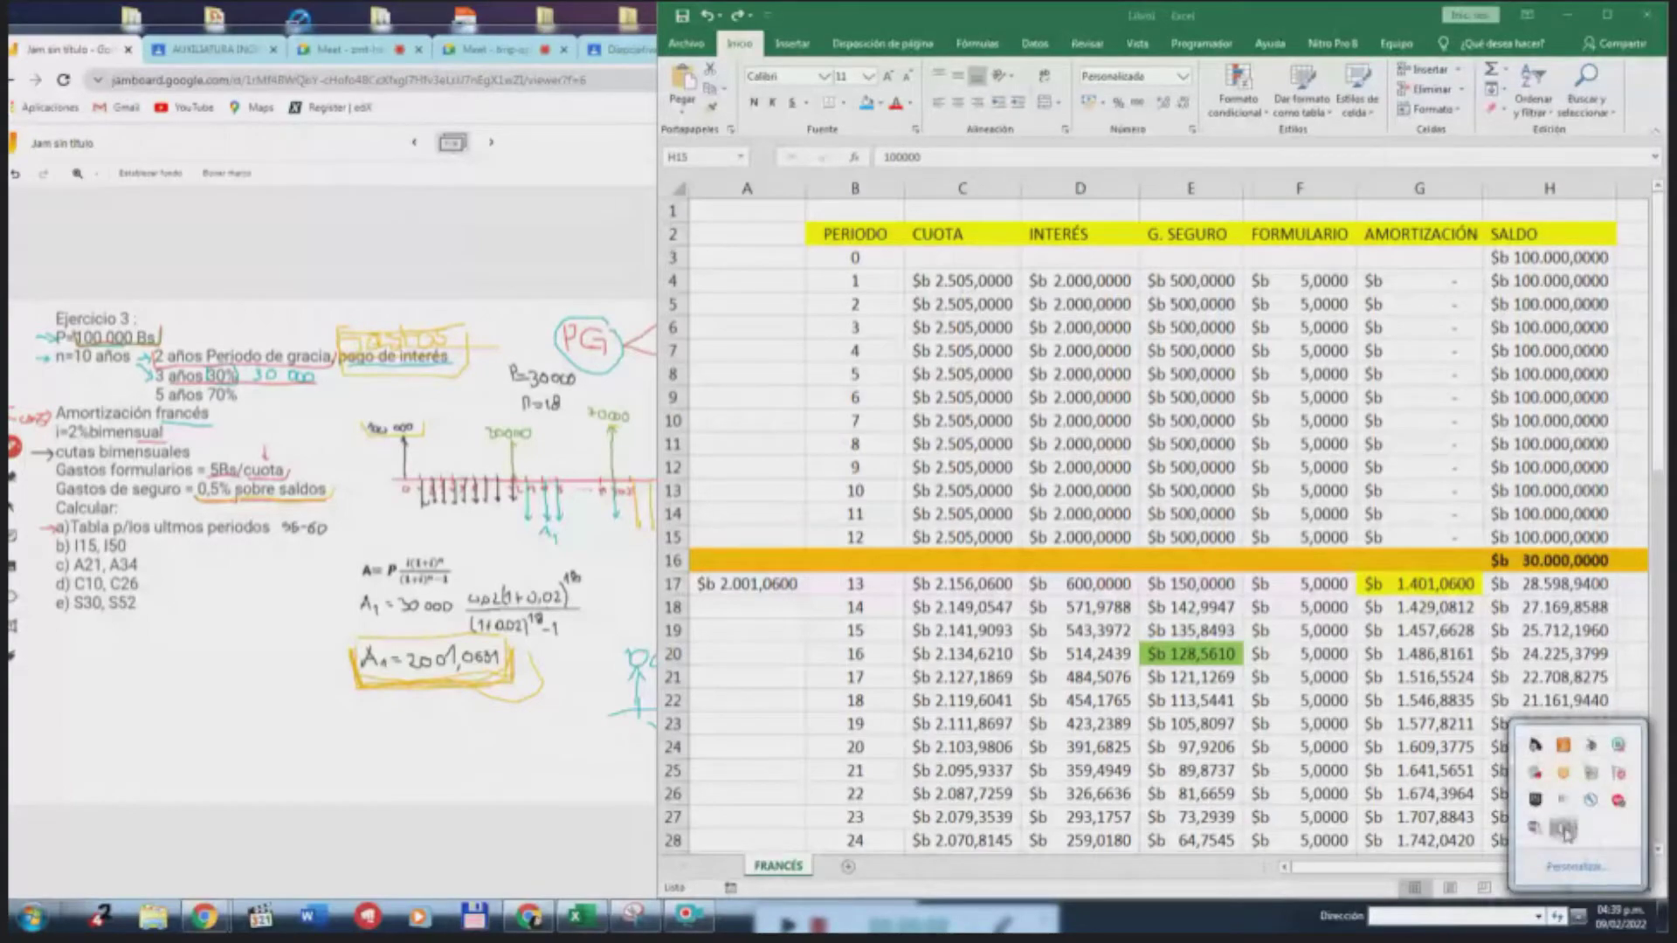
click(1563, 828)
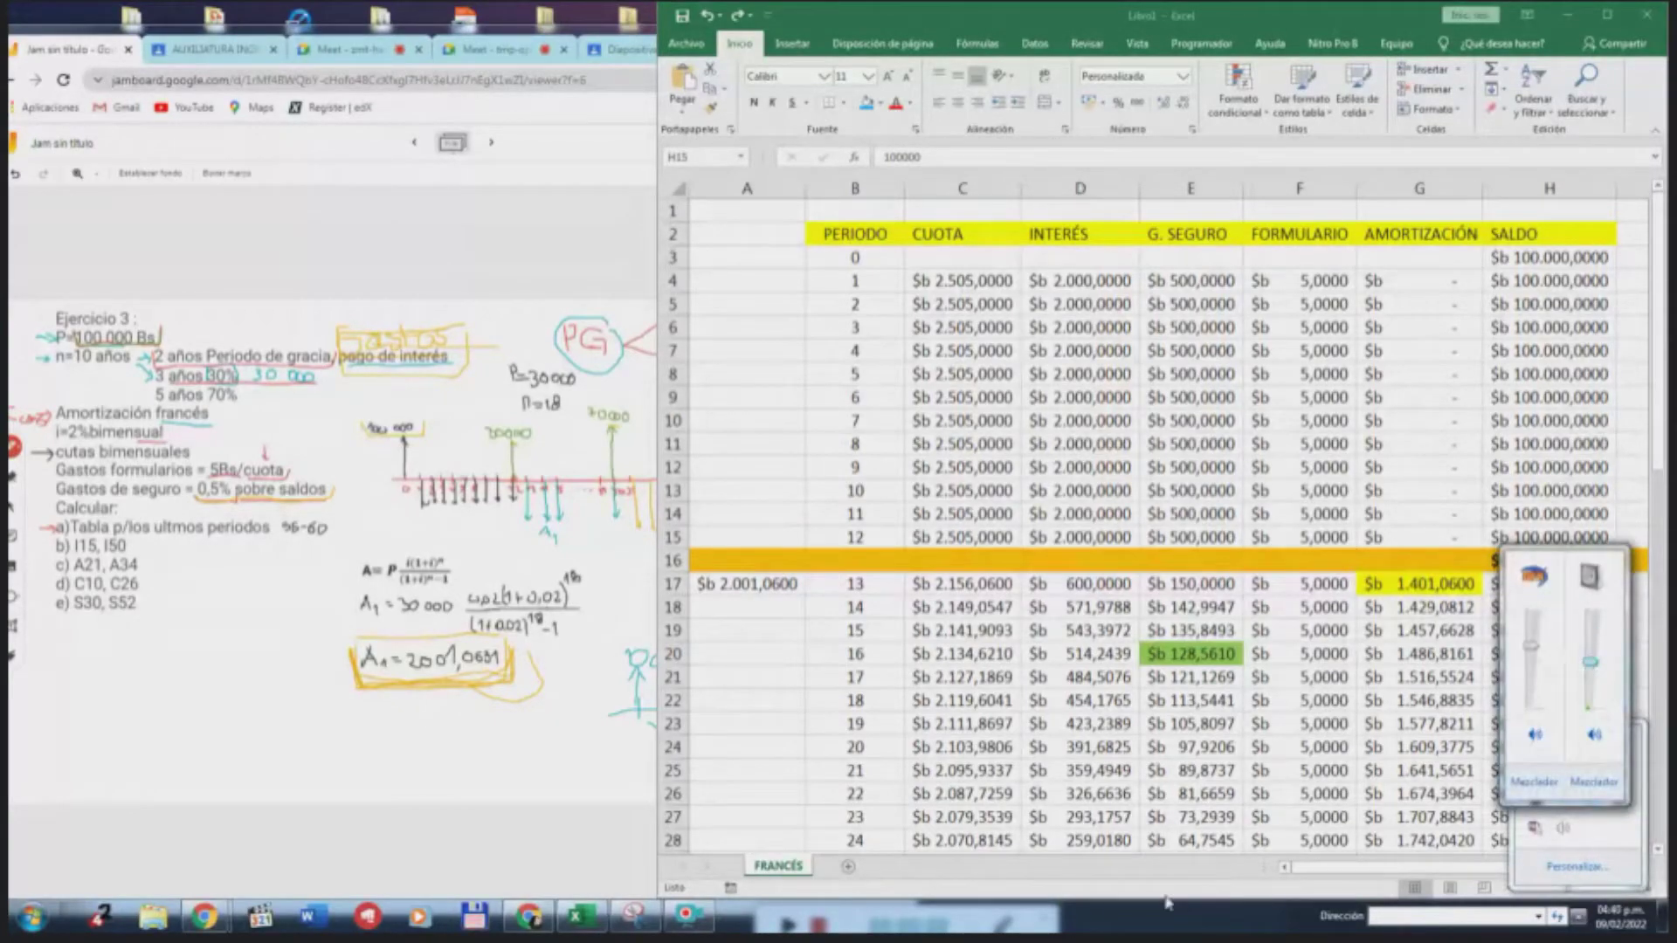
click(1177, 926)
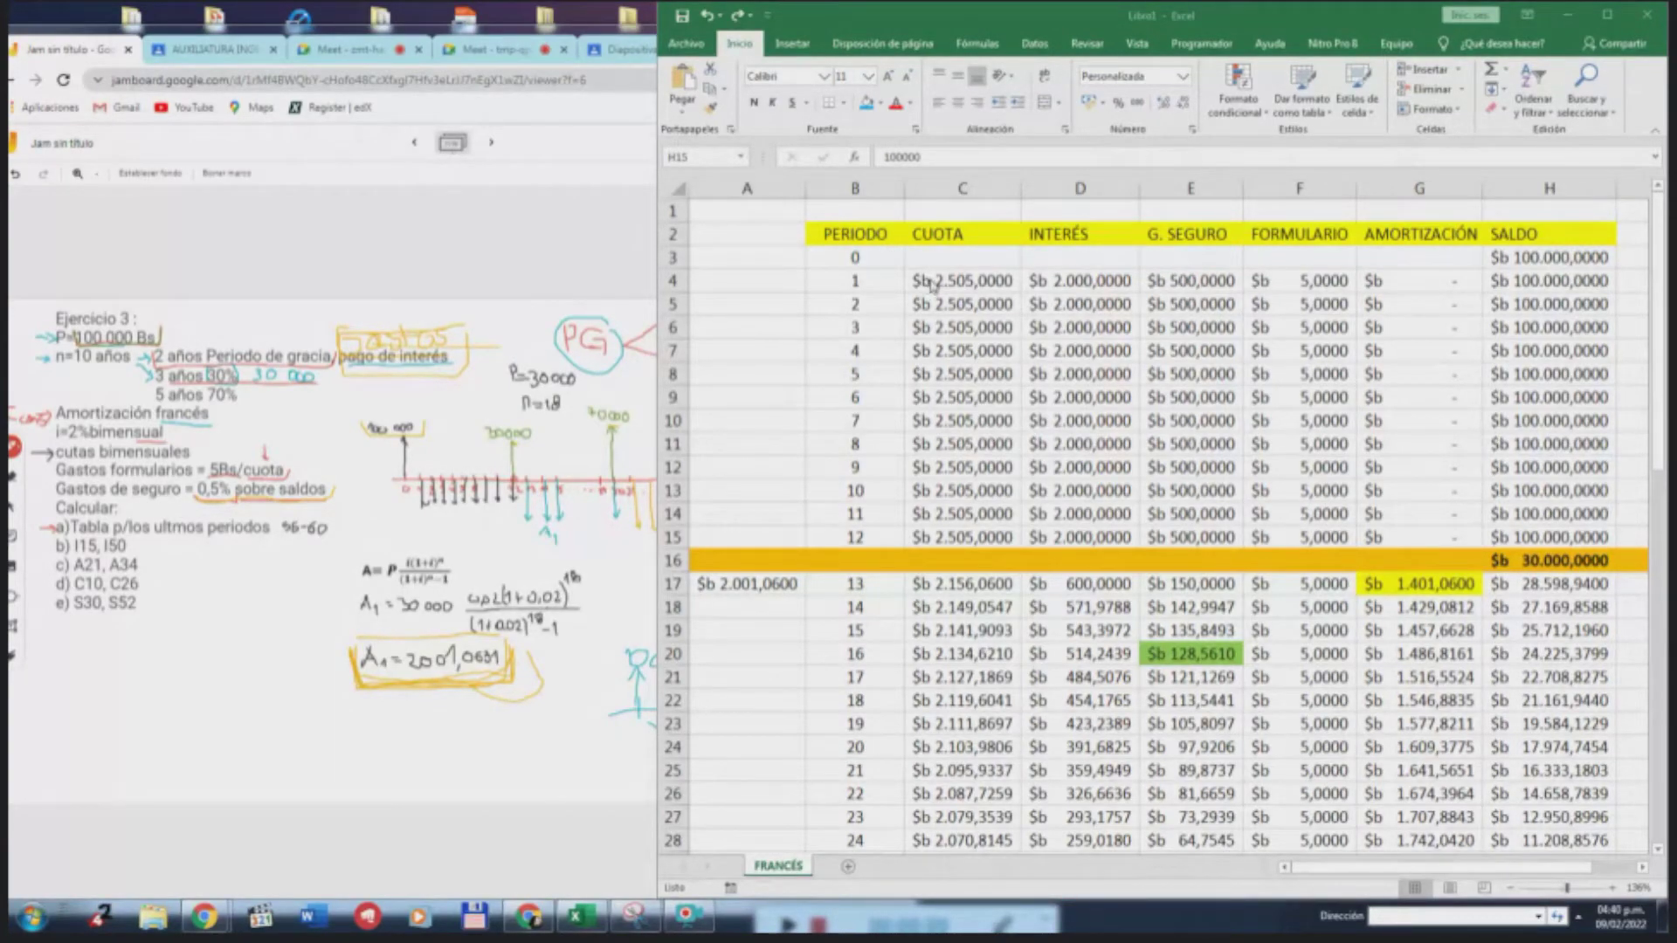
Draw a red arrow above "2 años Periodo de gracia" on the Jamboard whiteboard
click(225, 348)
mouse_move(276, 347)
mouse_down()
mouse_move(328, 307)
mouse_move(321, 321)
mouse_up()
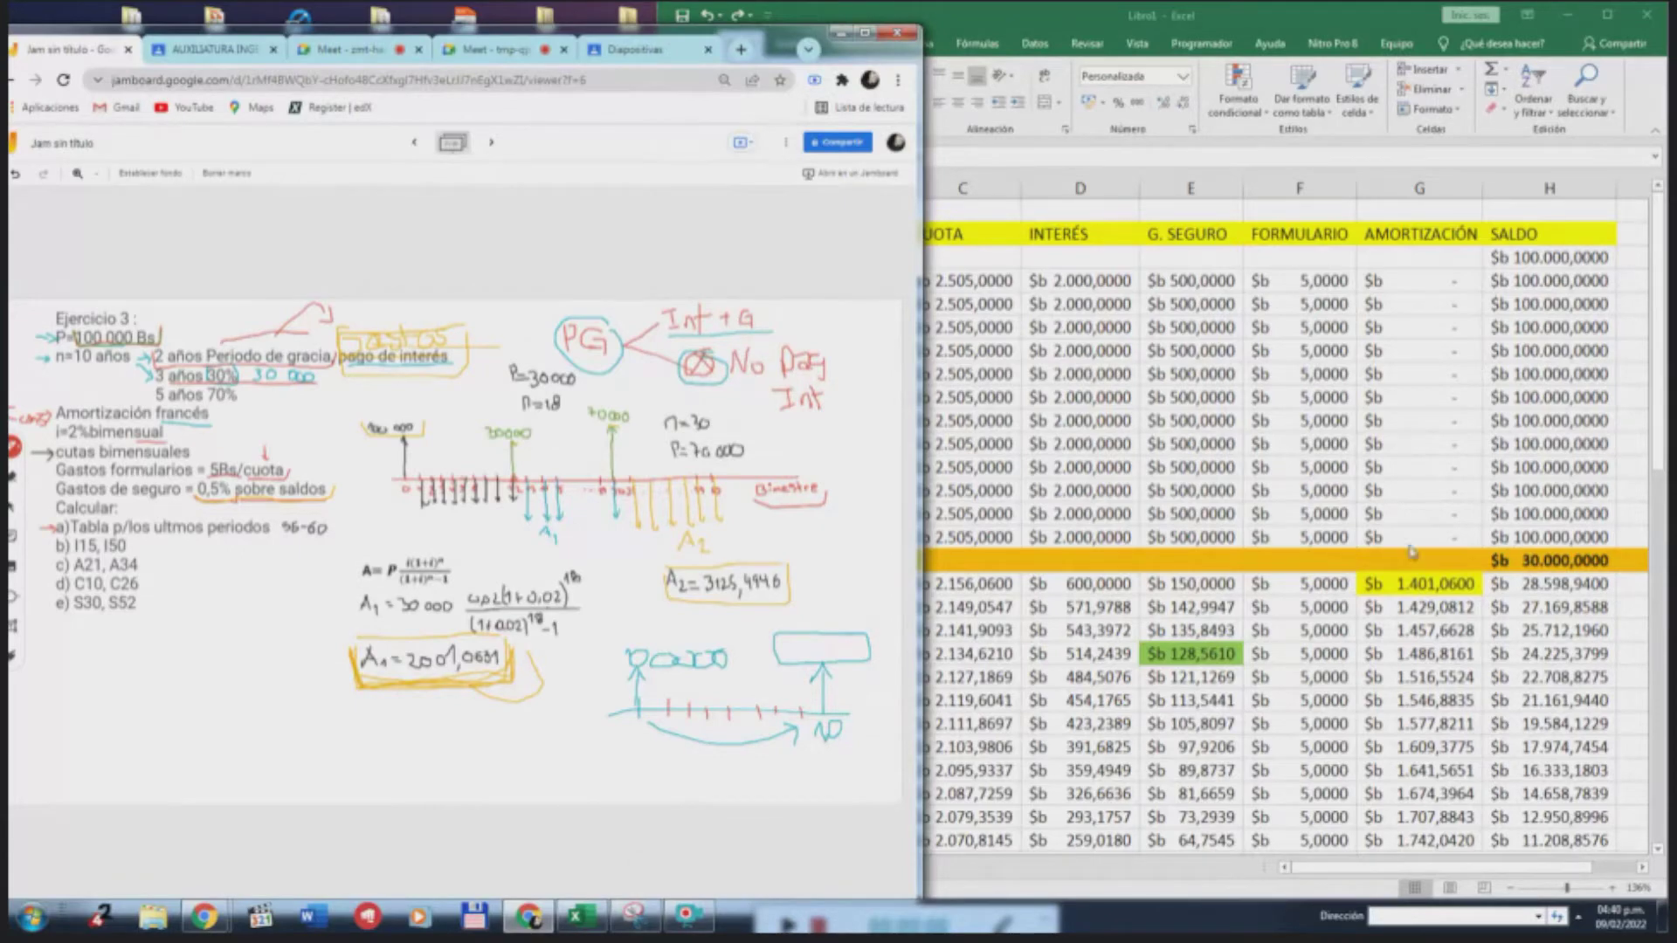
Return to Excel and fill the period 12 balance cell H15 with blue
click(1012, 459)
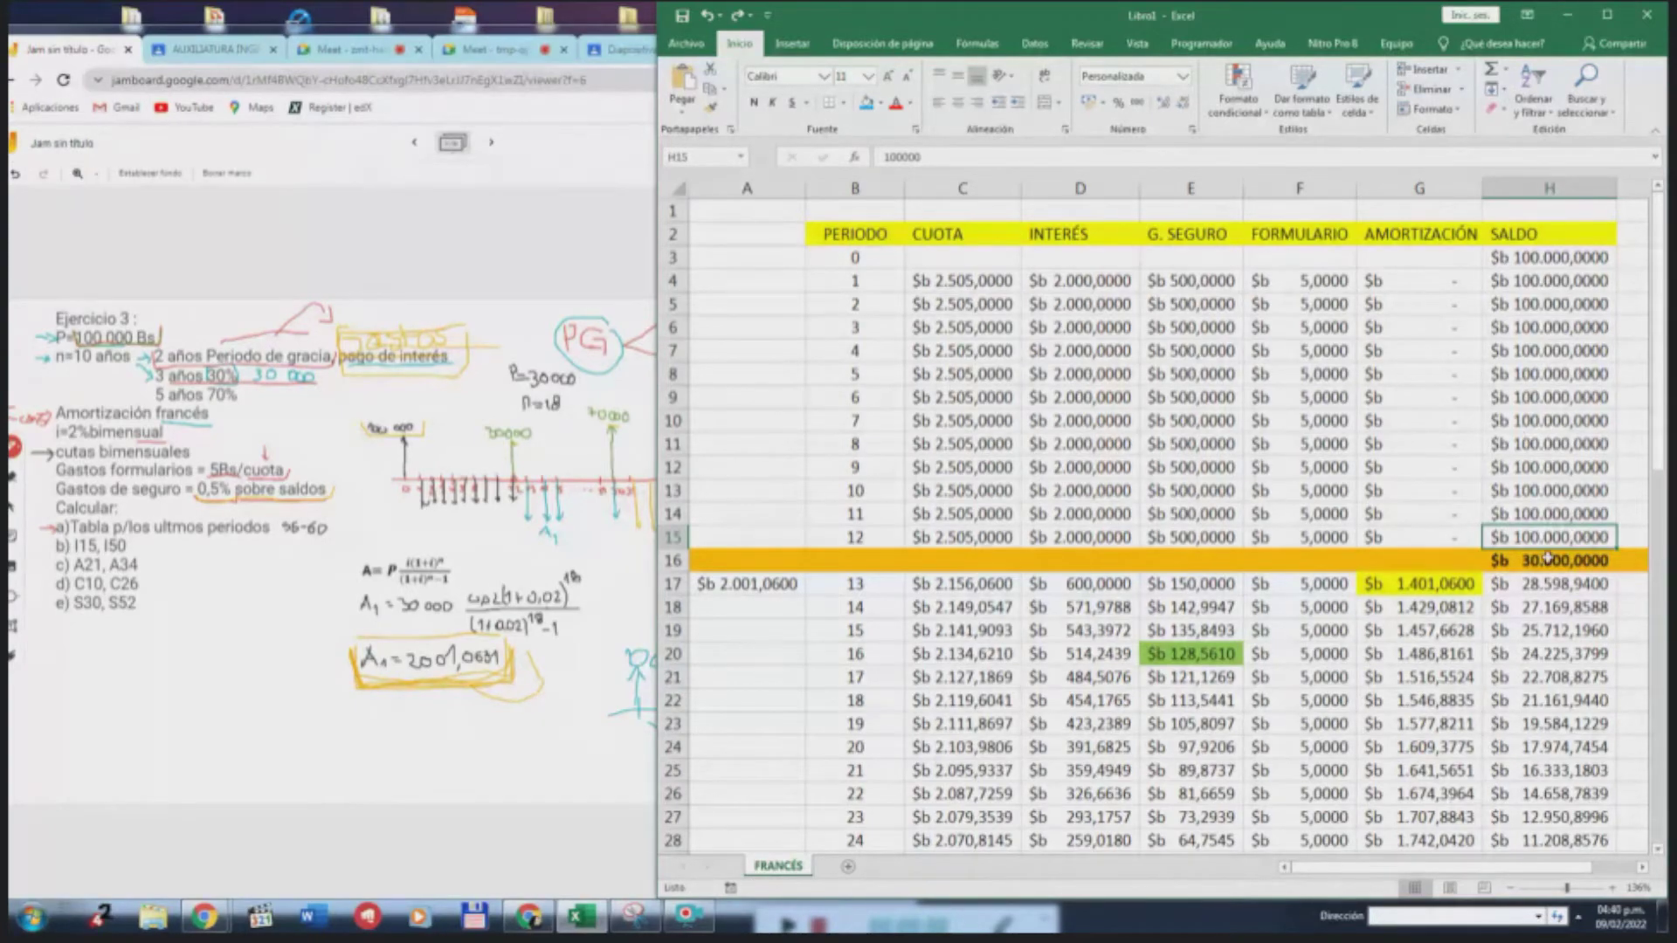
click(867, 102)
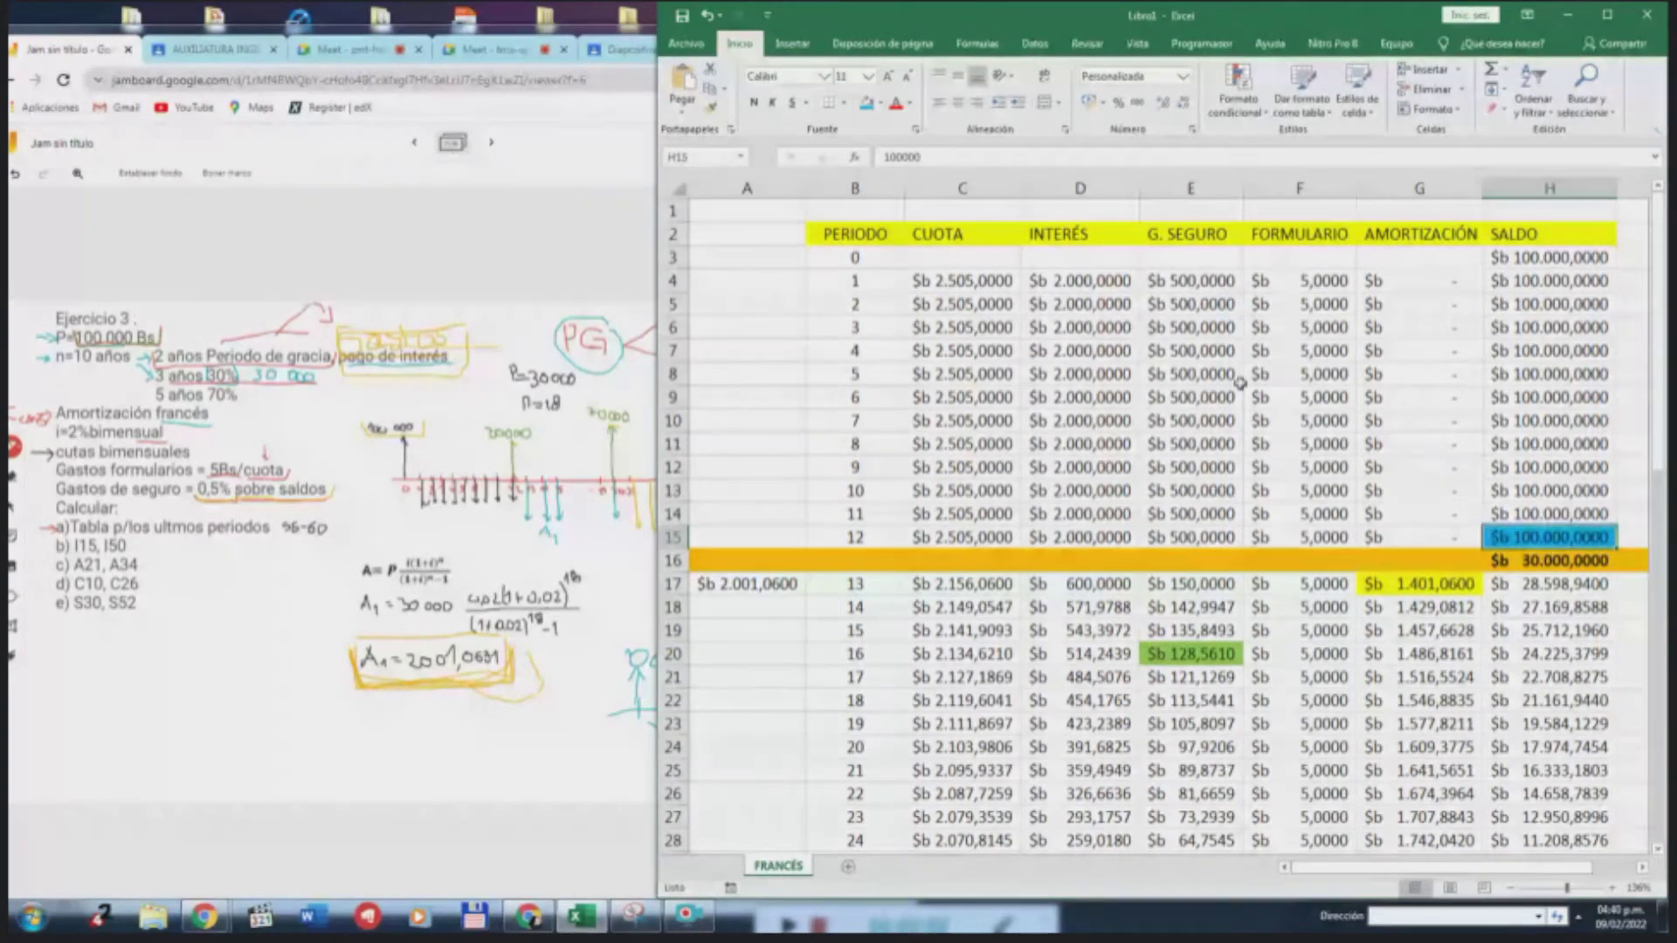
click(1621, 492)
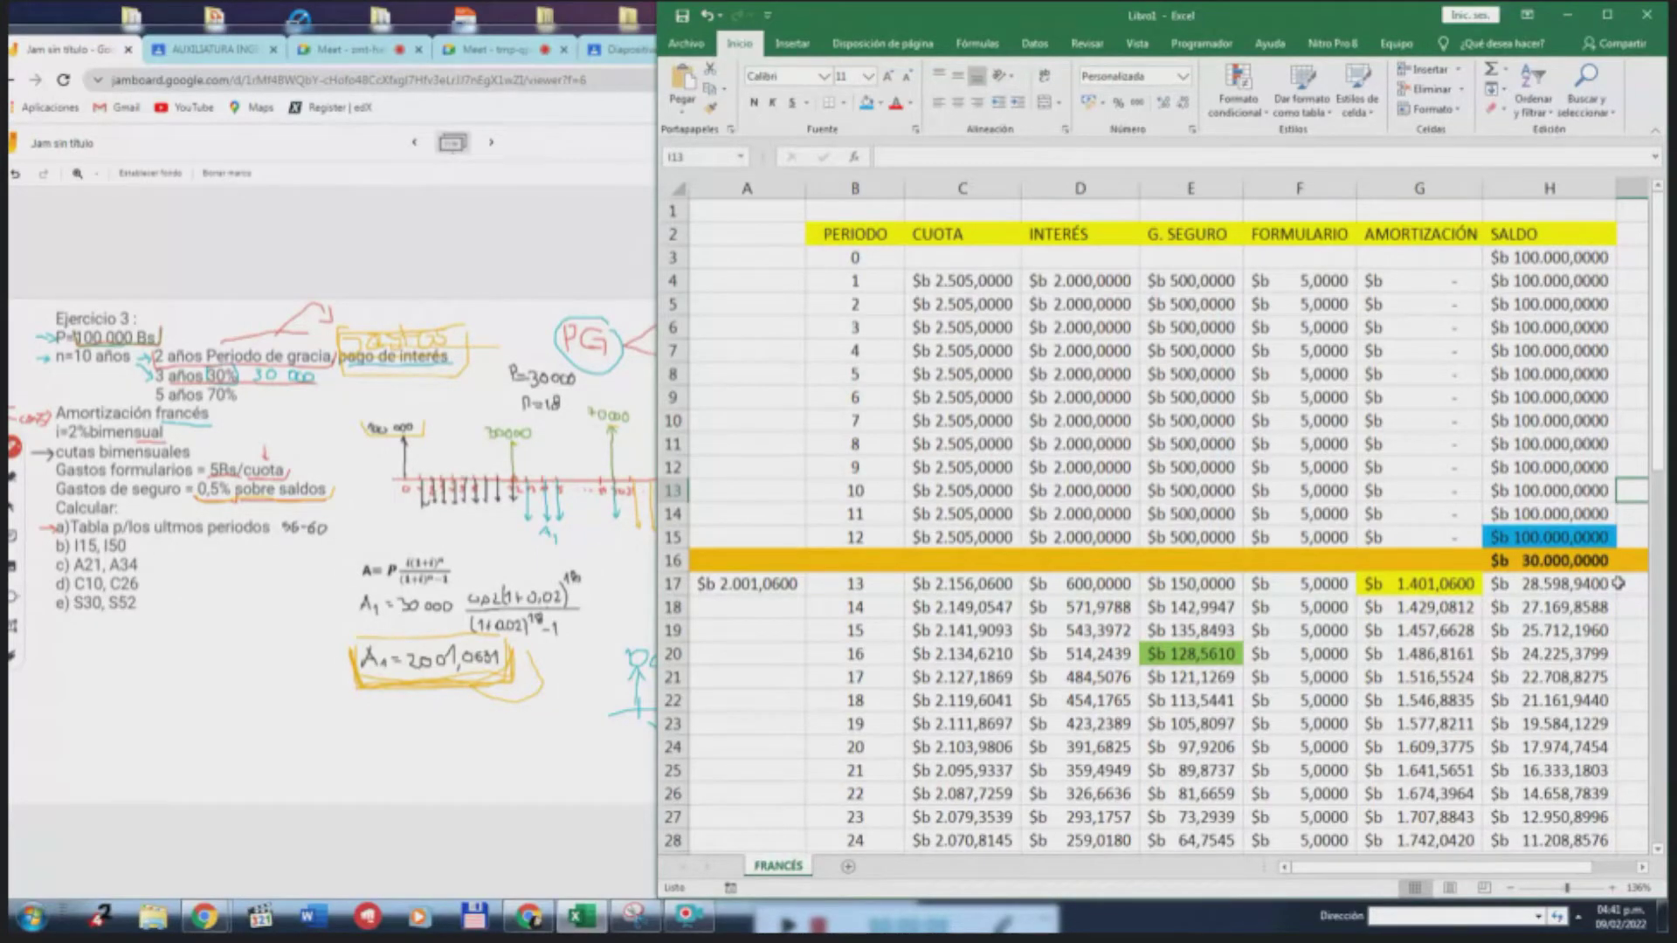
Review the CUOTA payments in C4:C15, checking individual periods, and then the period 12 balance in H15
click(445, 426)
click(970, 349)
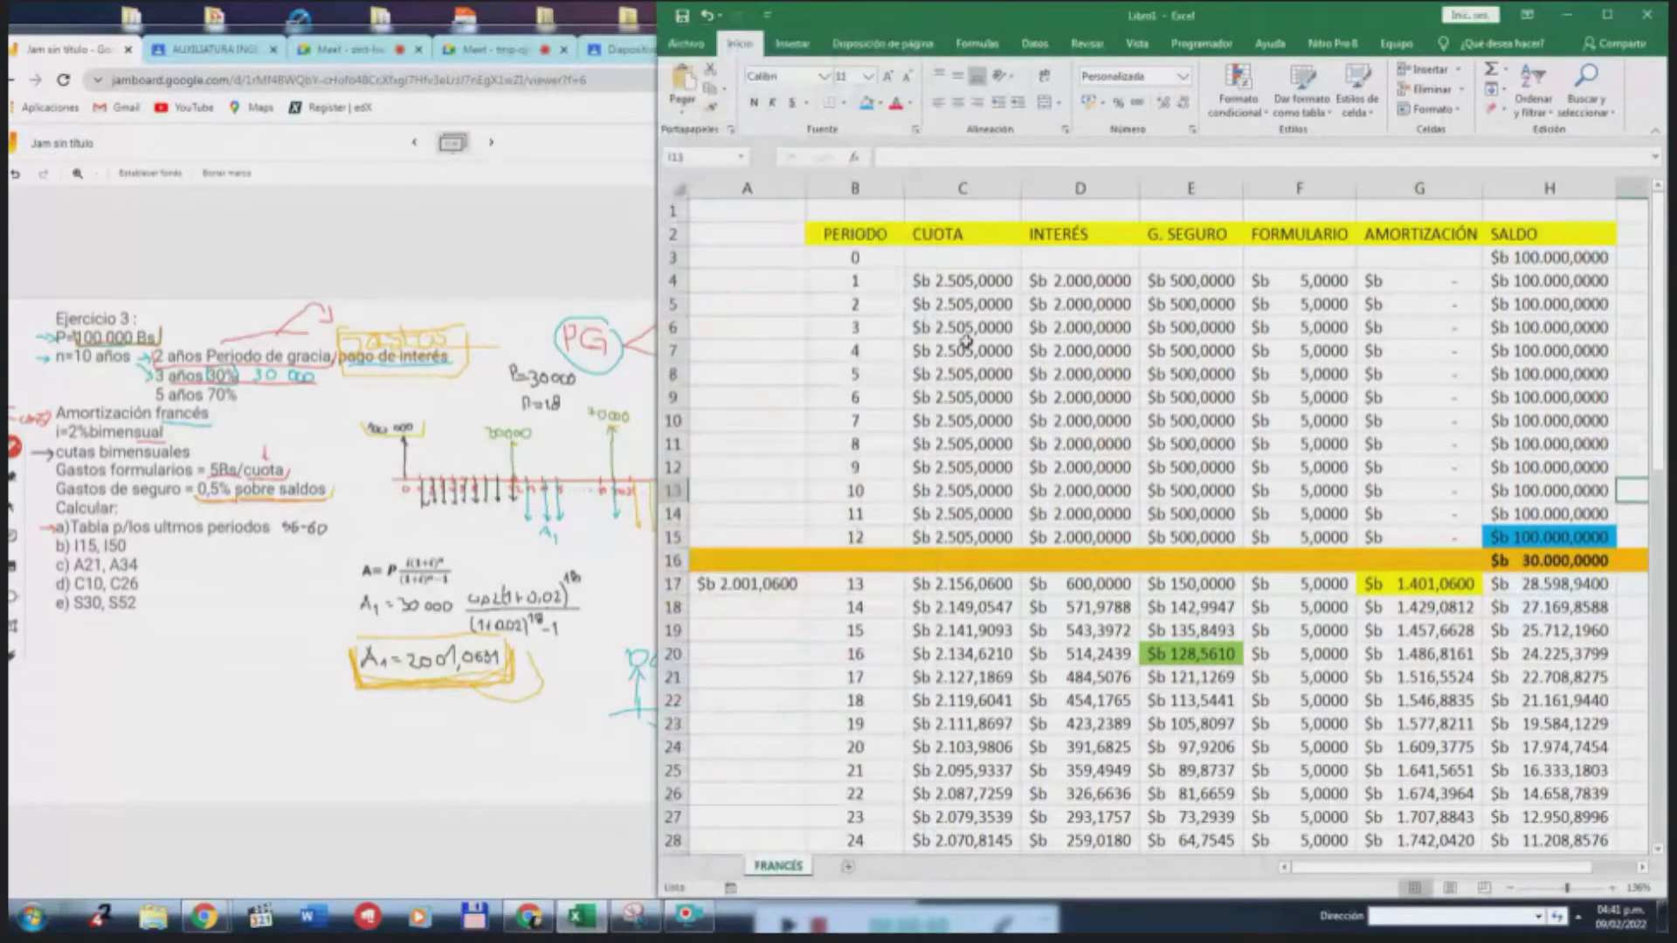
click(964, 281)
drag(964, 281, 973, 543)
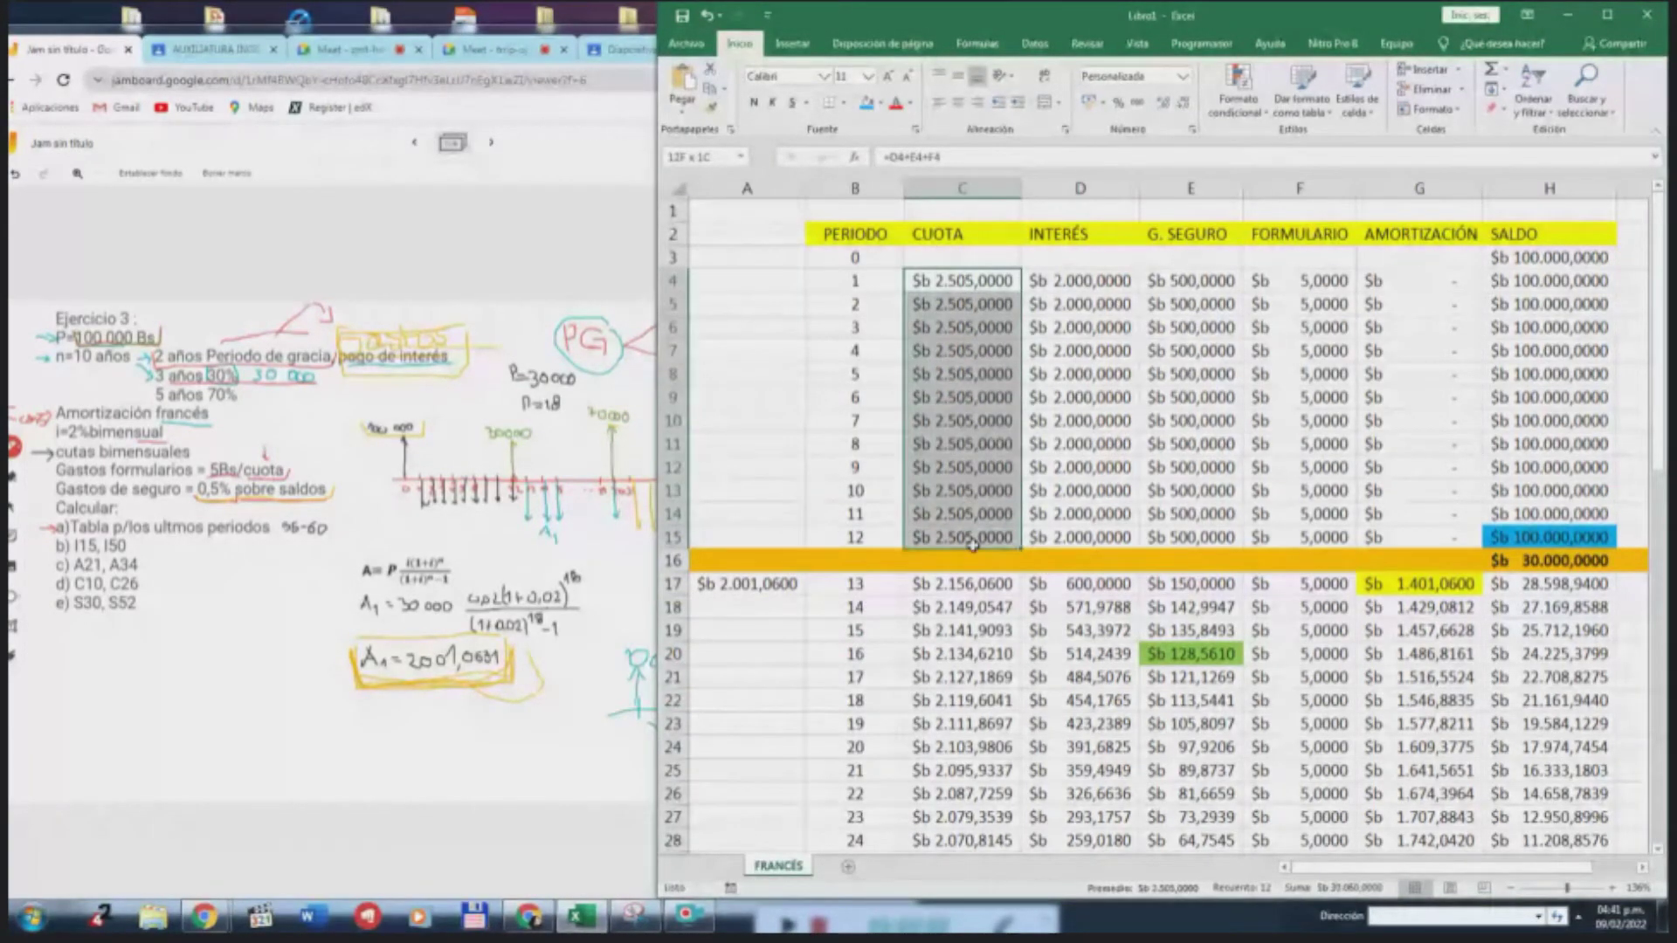
click(962, 304)
click(966, 374)
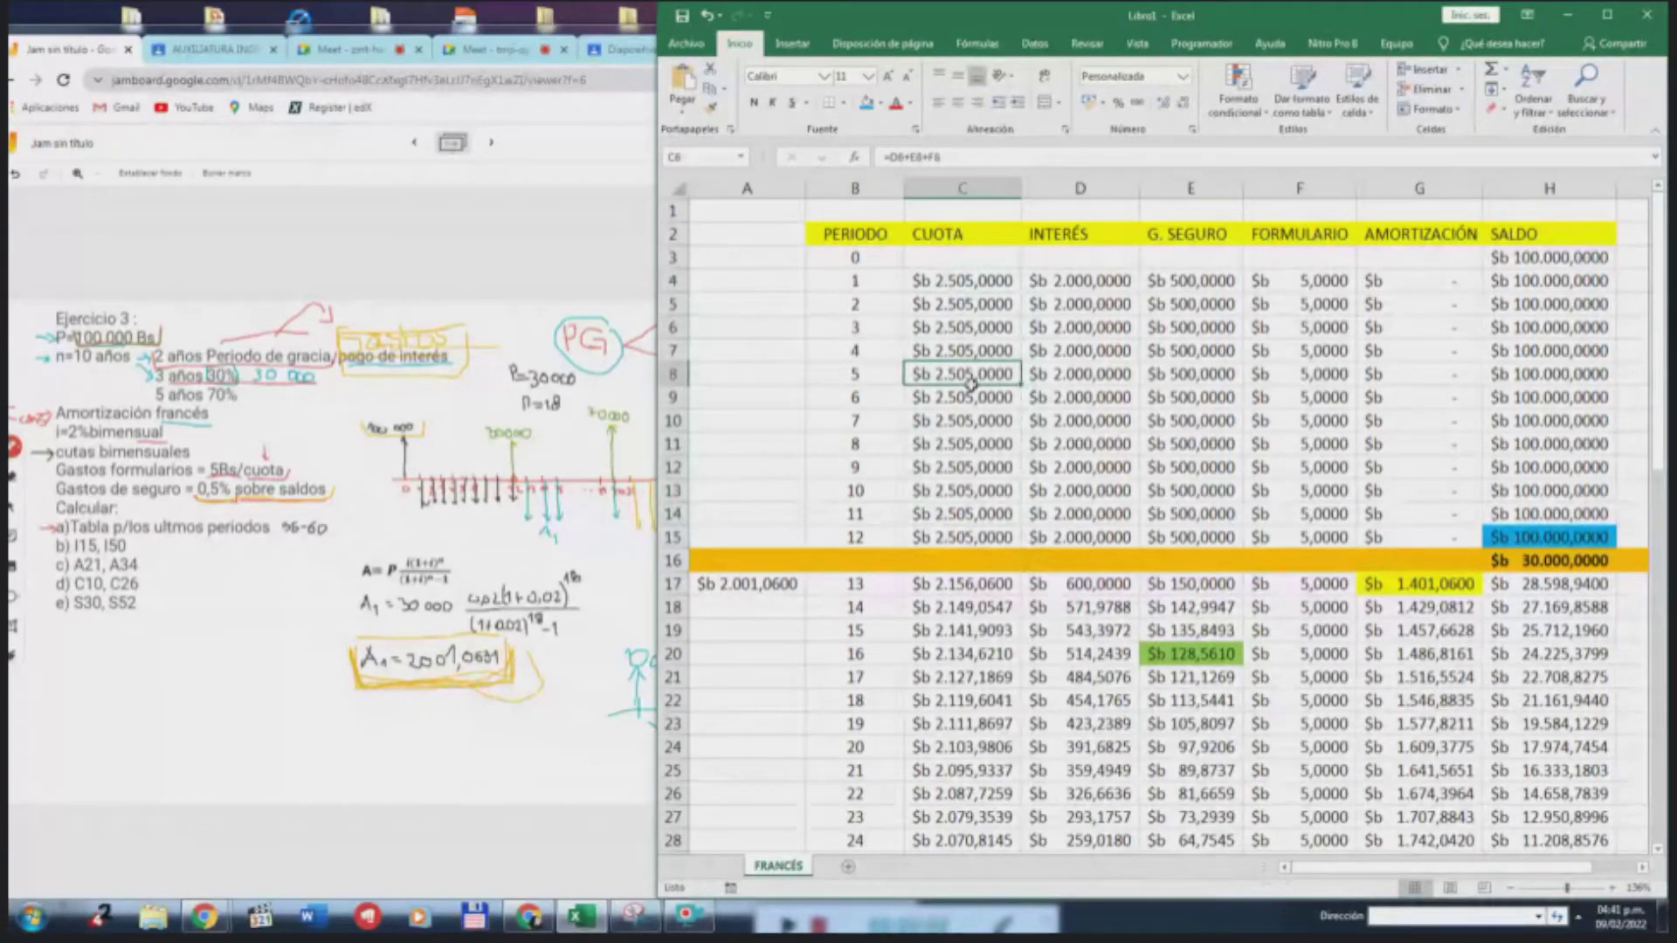
key(ctrl+Down)
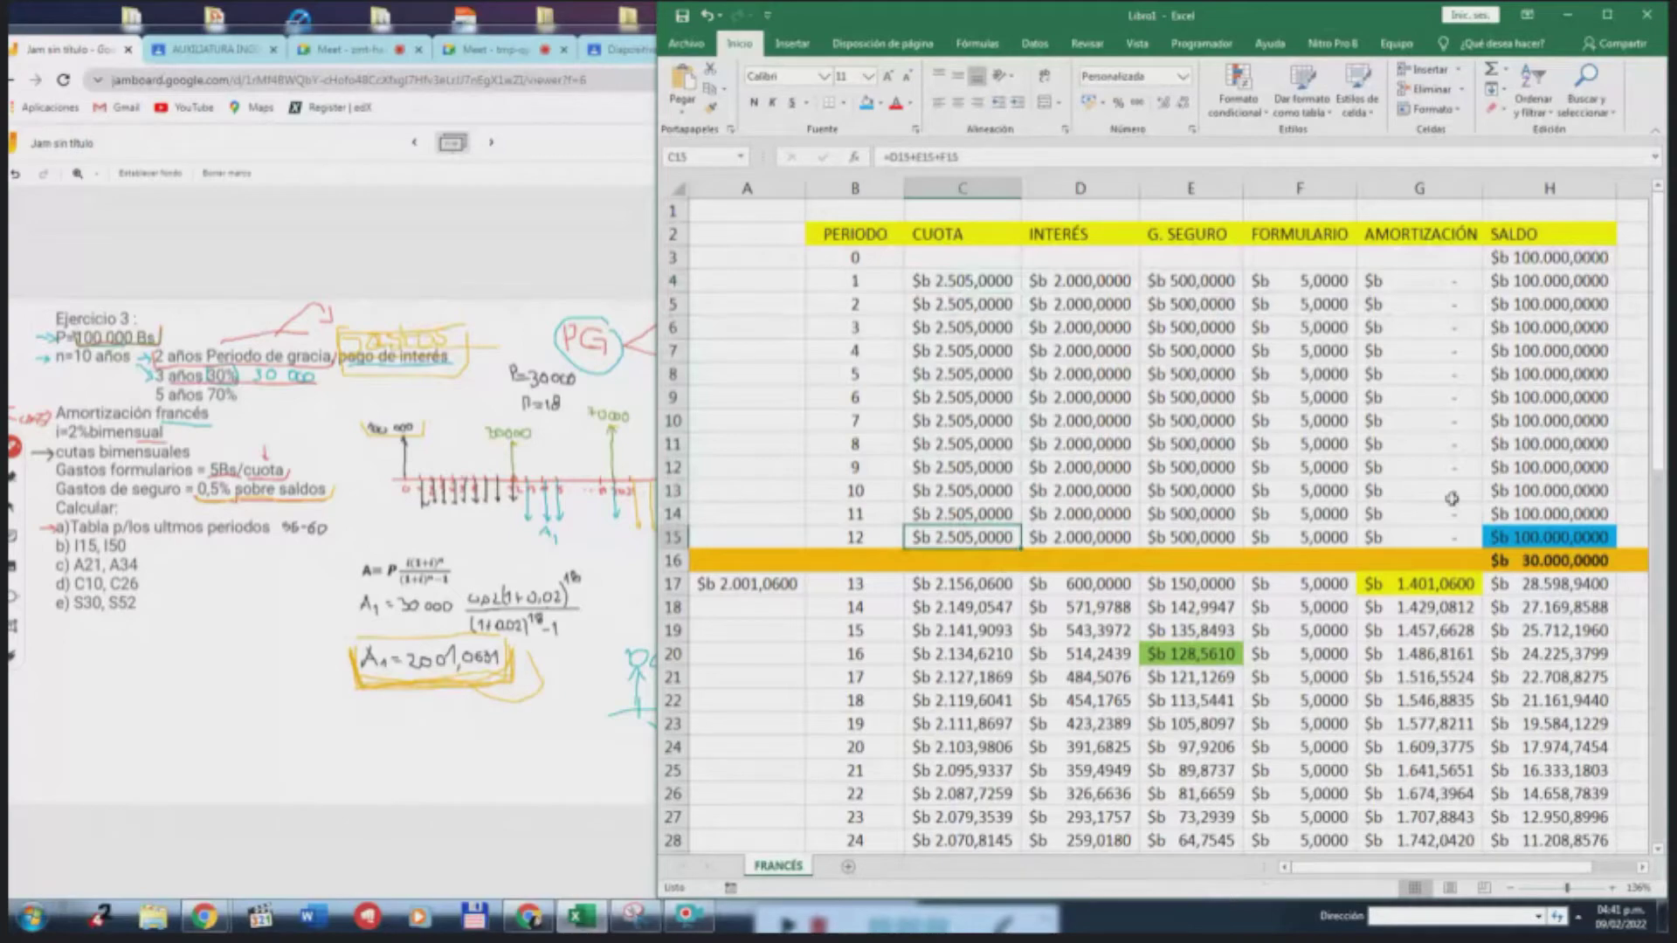
click(1561, 538)
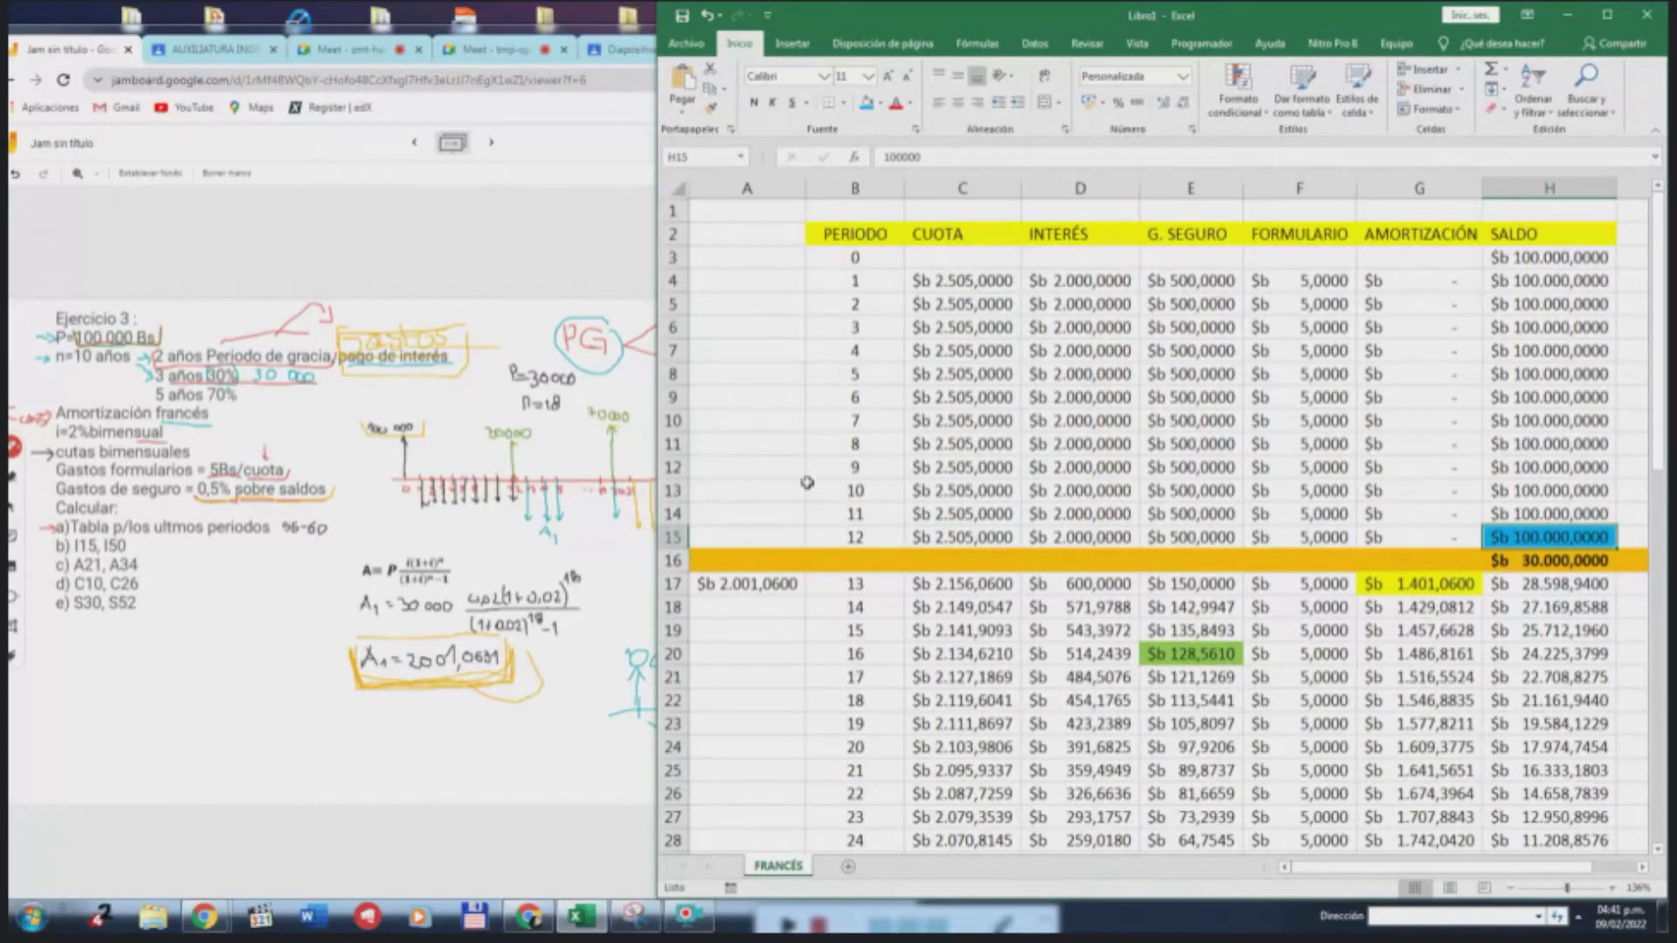
Inspect the CUOTA and INTERÉS cells of the grace period, then compare C4:C15 with the SALDO column down to period 12
click(950, 281)
click(971, 351)
click(970, 423)
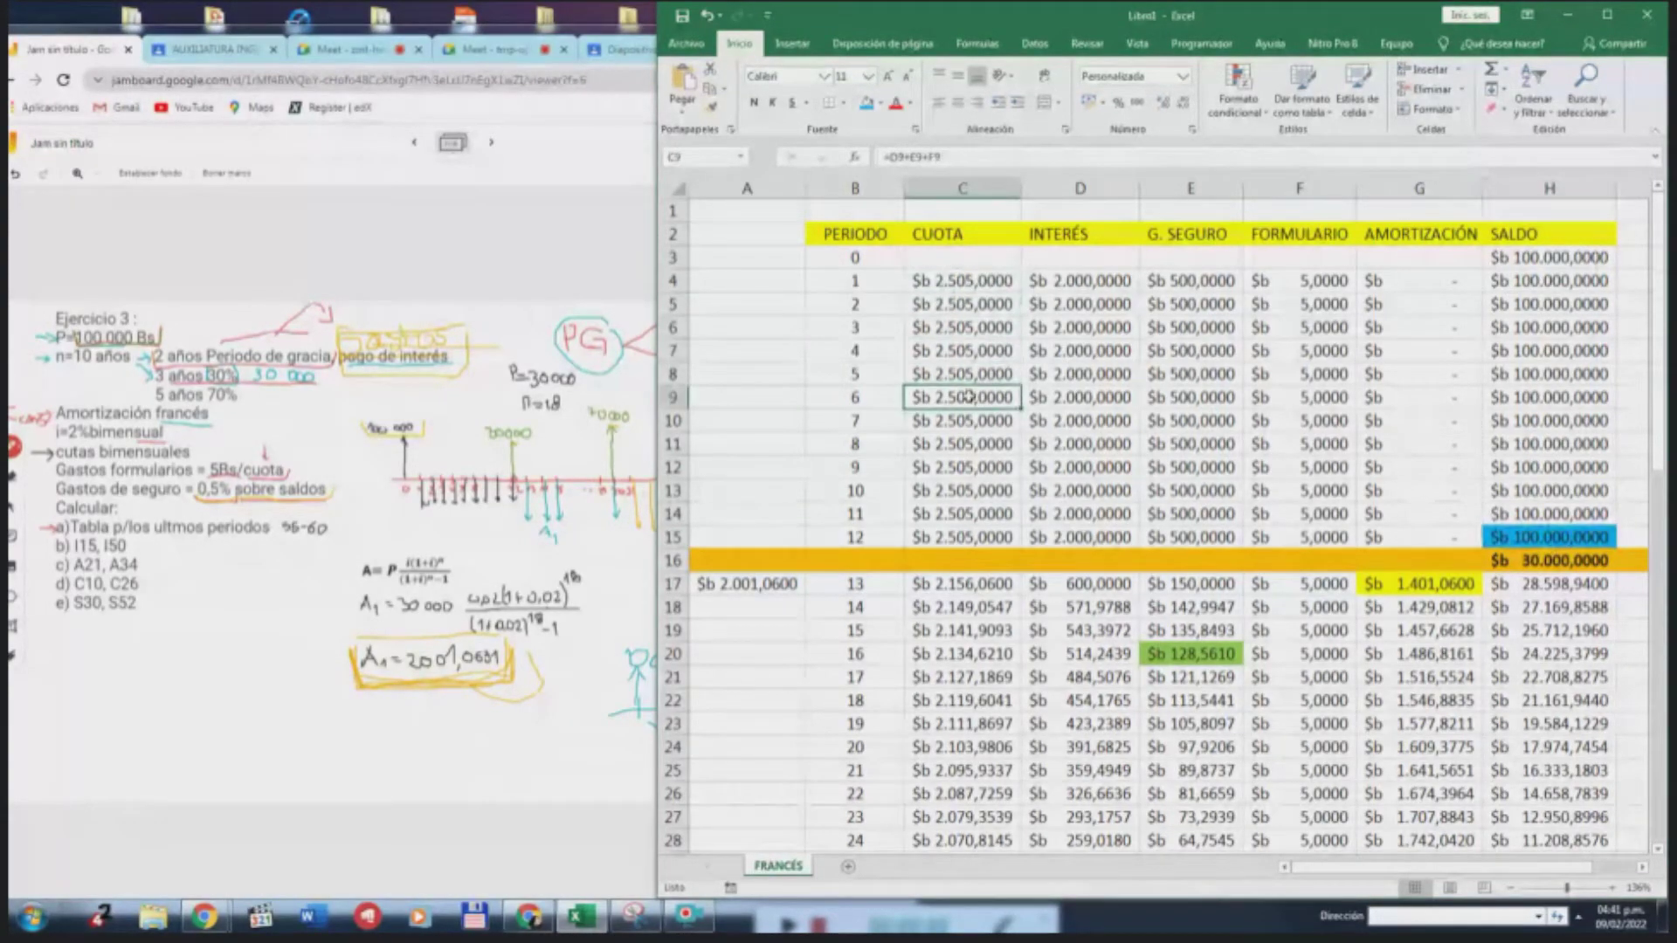
click(1088, 400)
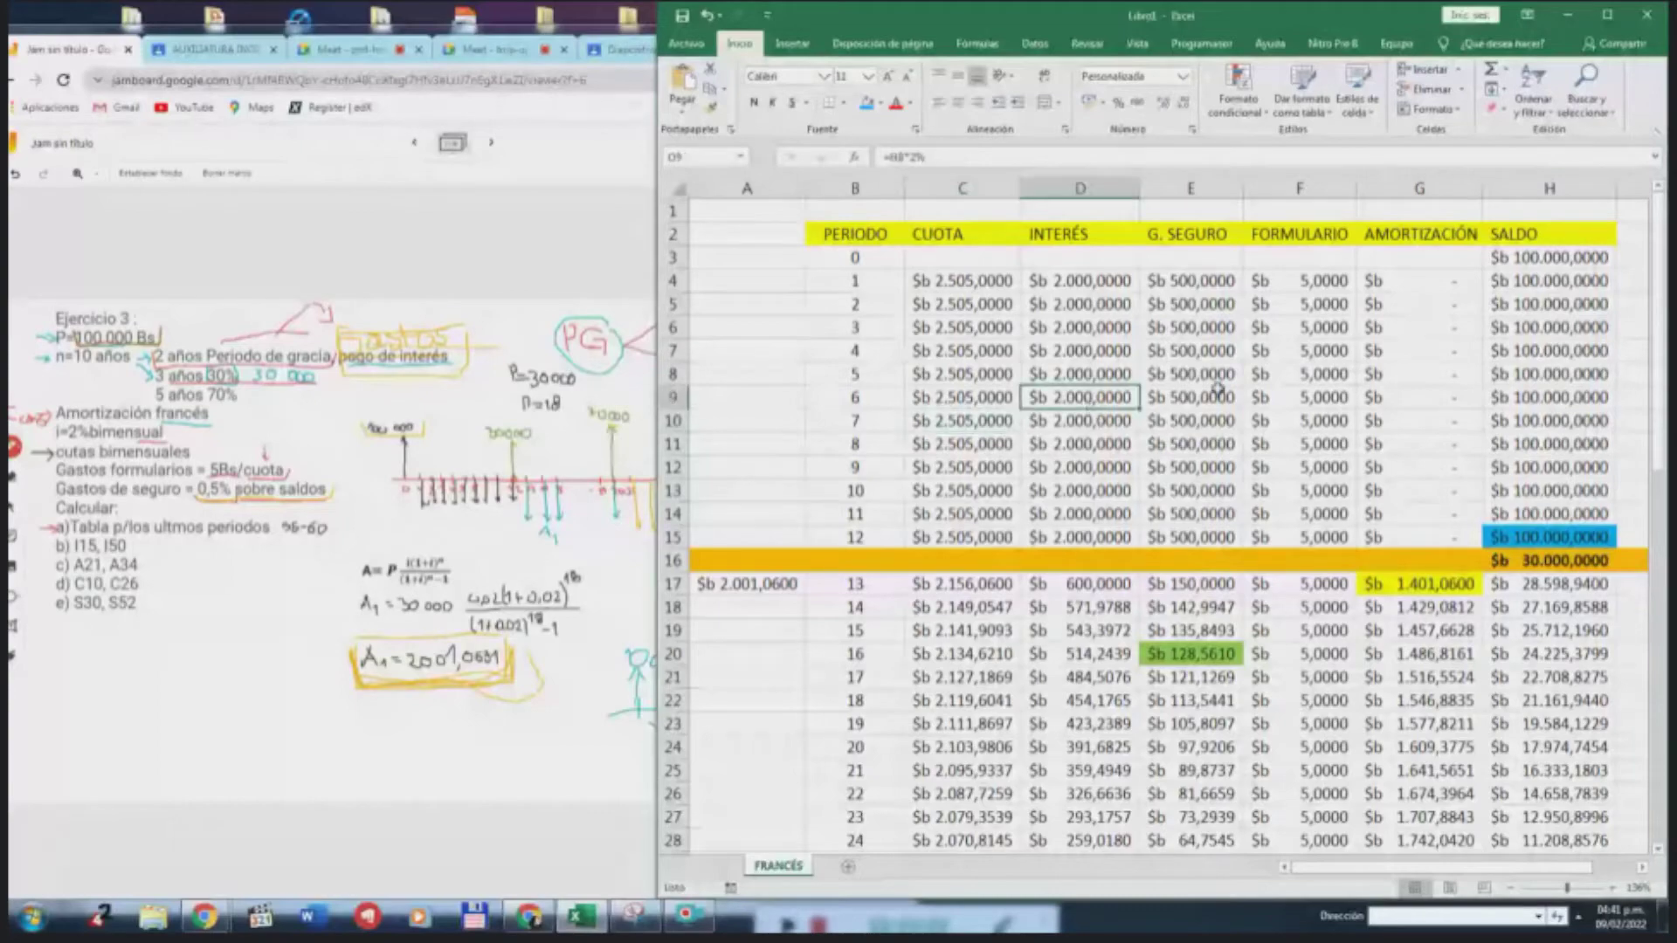
click(791, 373)
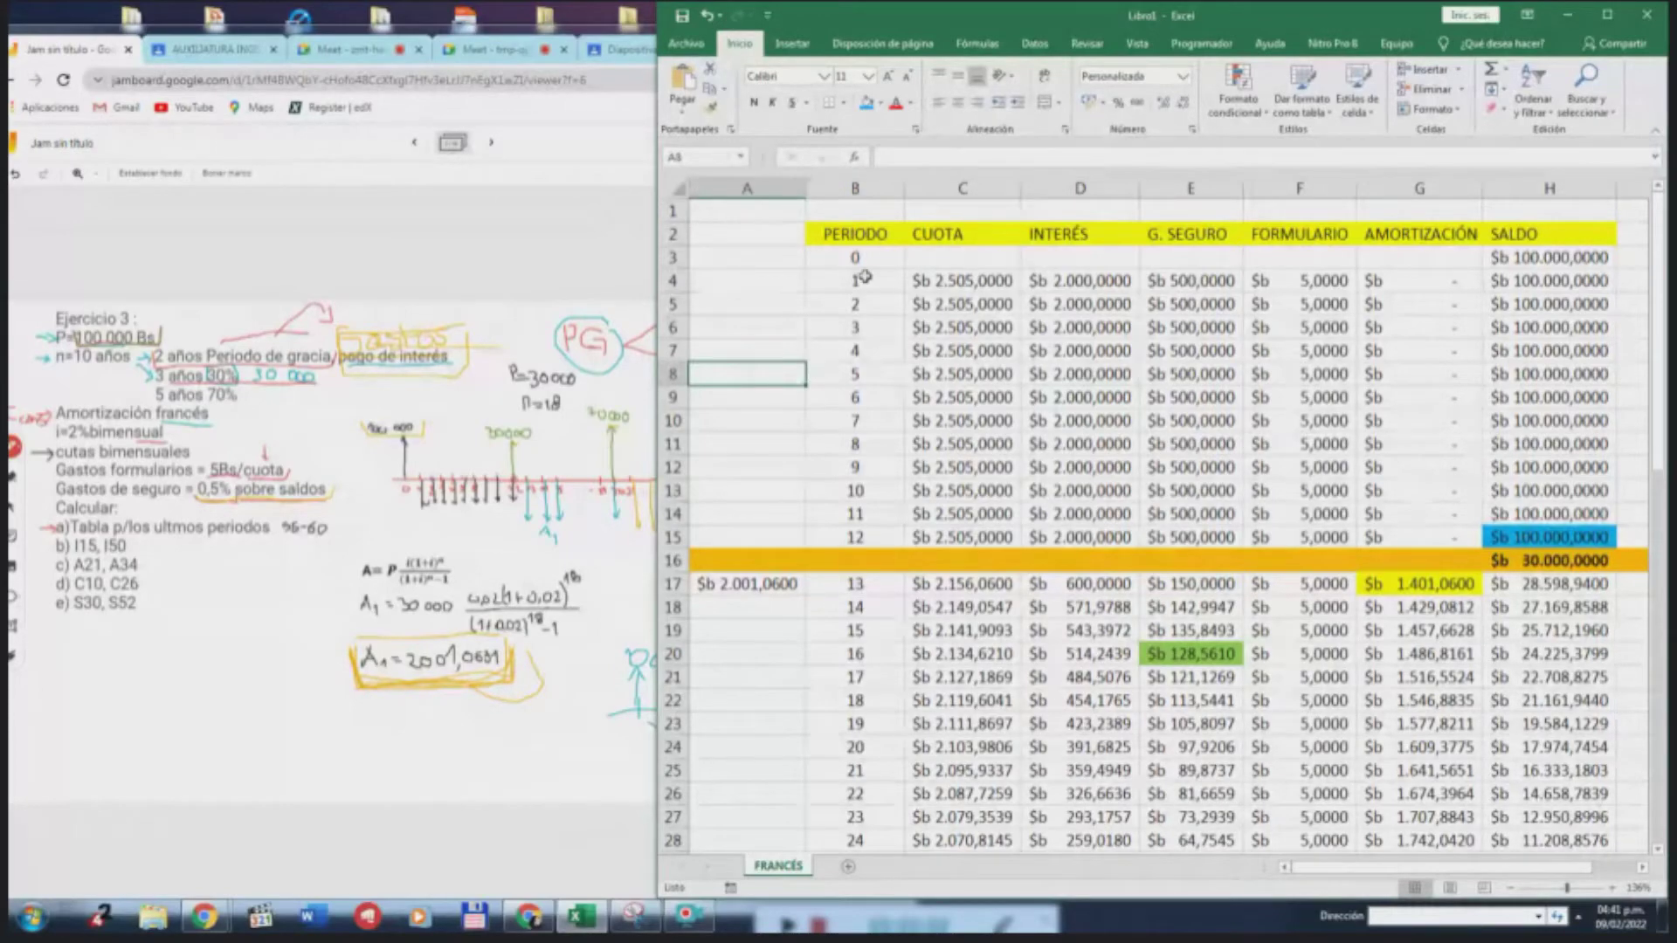
drag(995, 286, 979, 535)
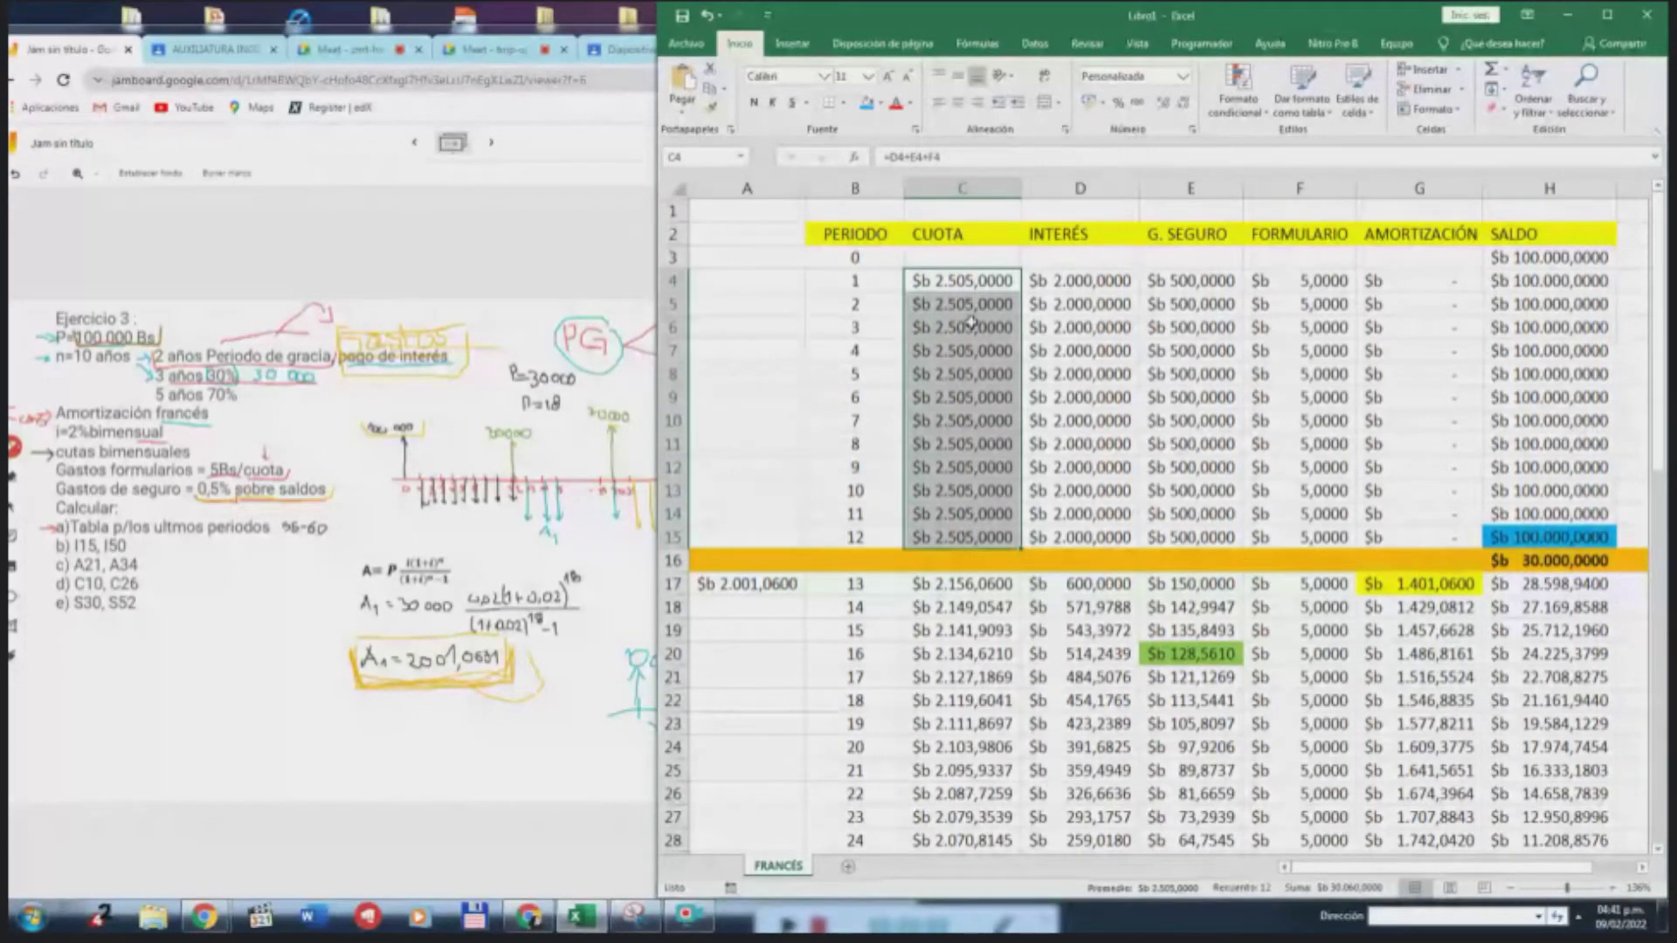
drag(1564, 275, 1564, 535)
click(1581, 542)
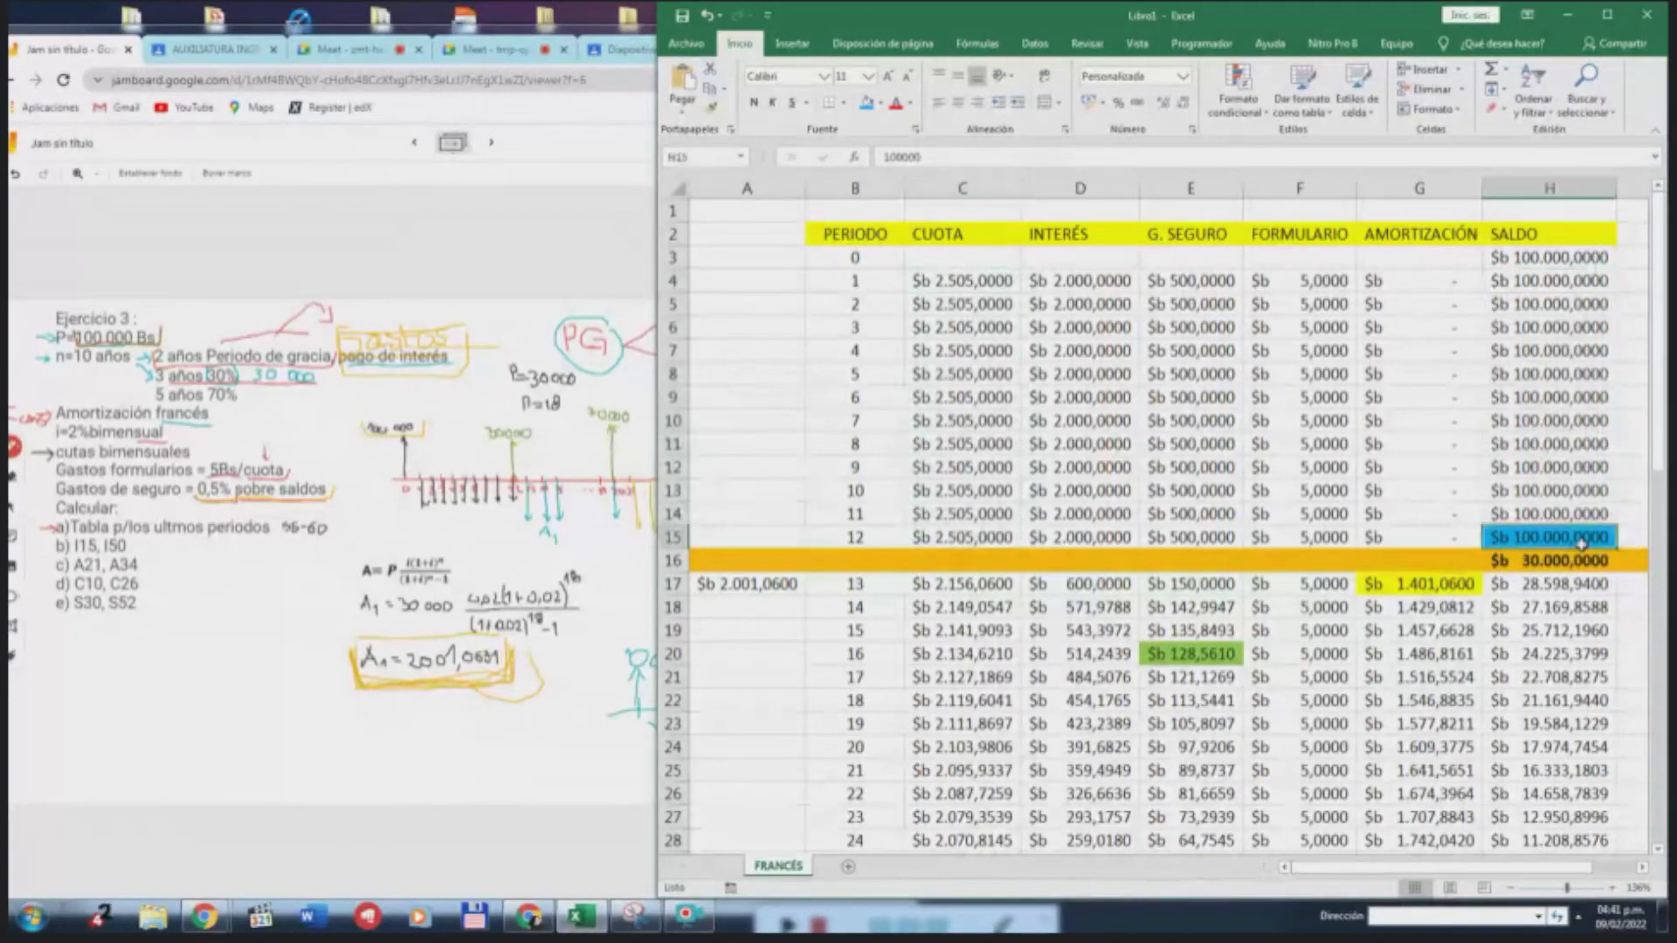
click(1636, 536)
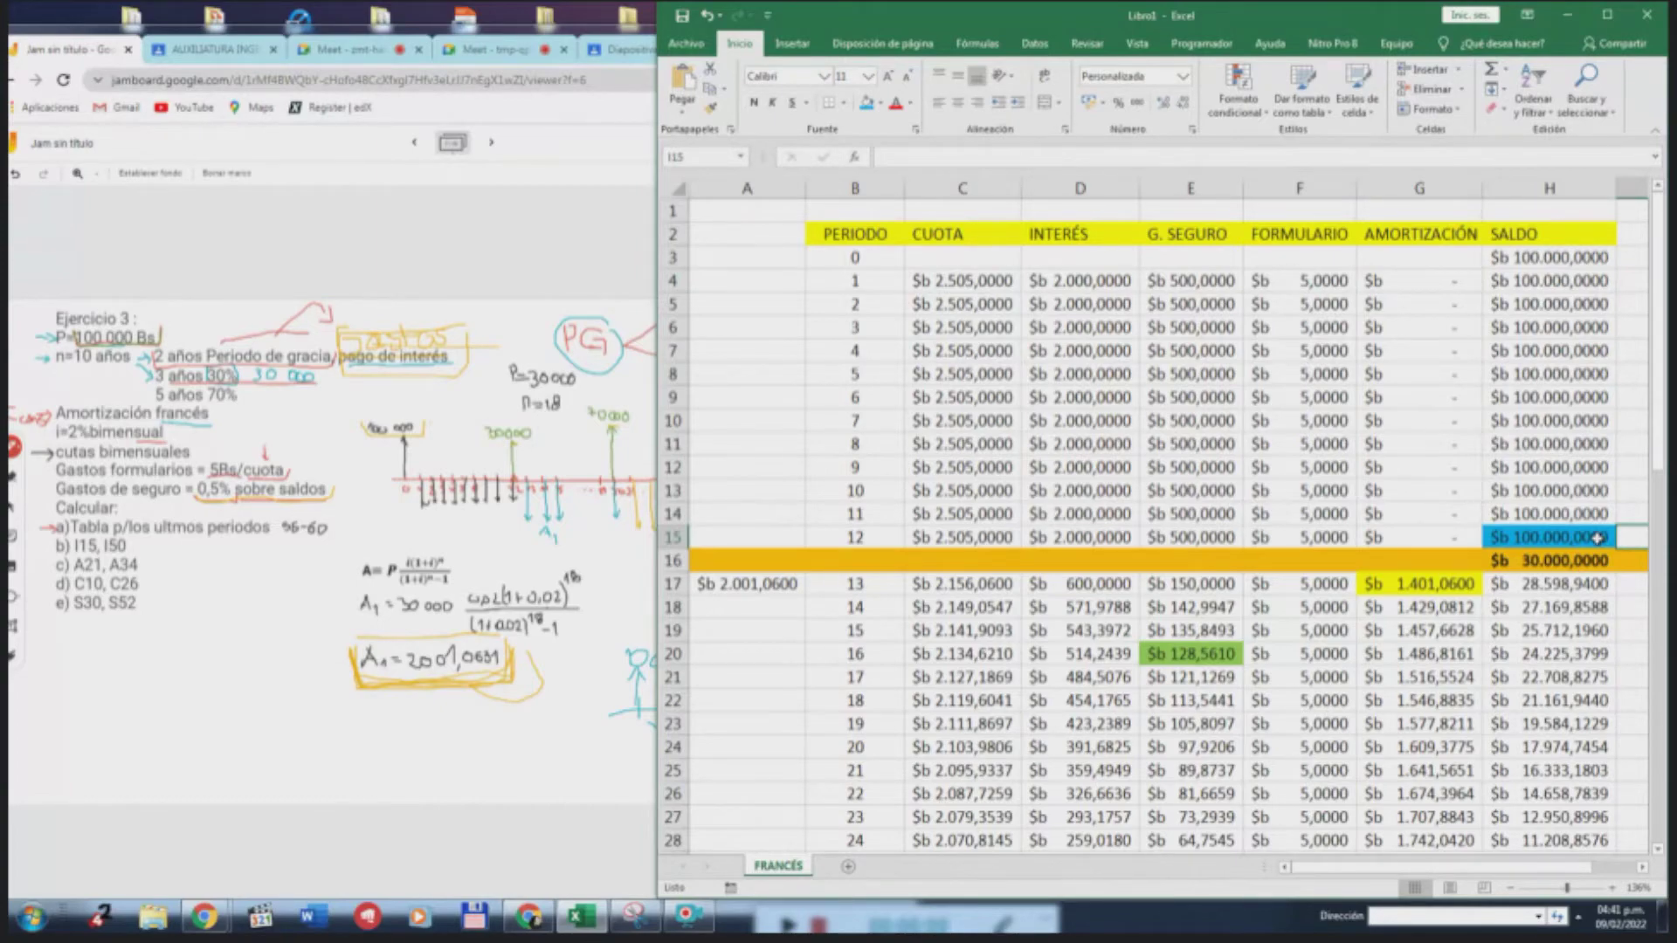
Draw a red box around the handwritten "30 000" beside "3 años 30%" on the Jamboard whiteboard
click(232, 394)
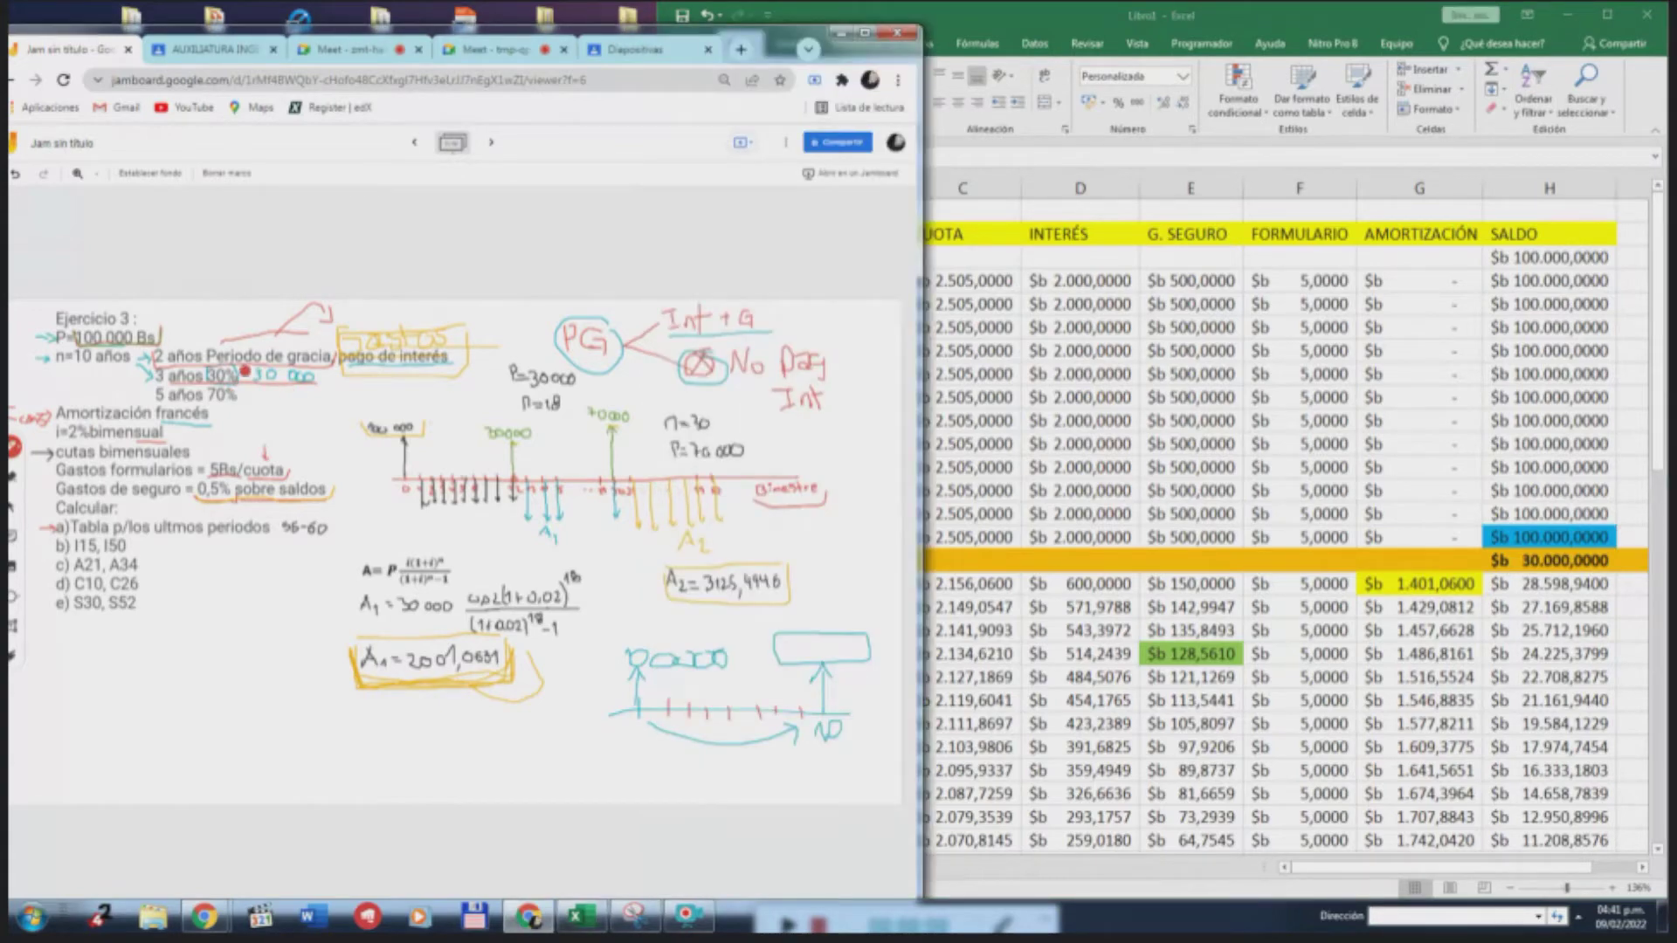
mouse_move(251, 381)
mouse_down()
mouse_move(300, 390)
mouse_move(323, 366)
mouse_move(254, 375)
mouse_up()
Switch to Excel and compare the grace-period payments in C4:C15 with the period 12 balance in H15
click(576, 916)
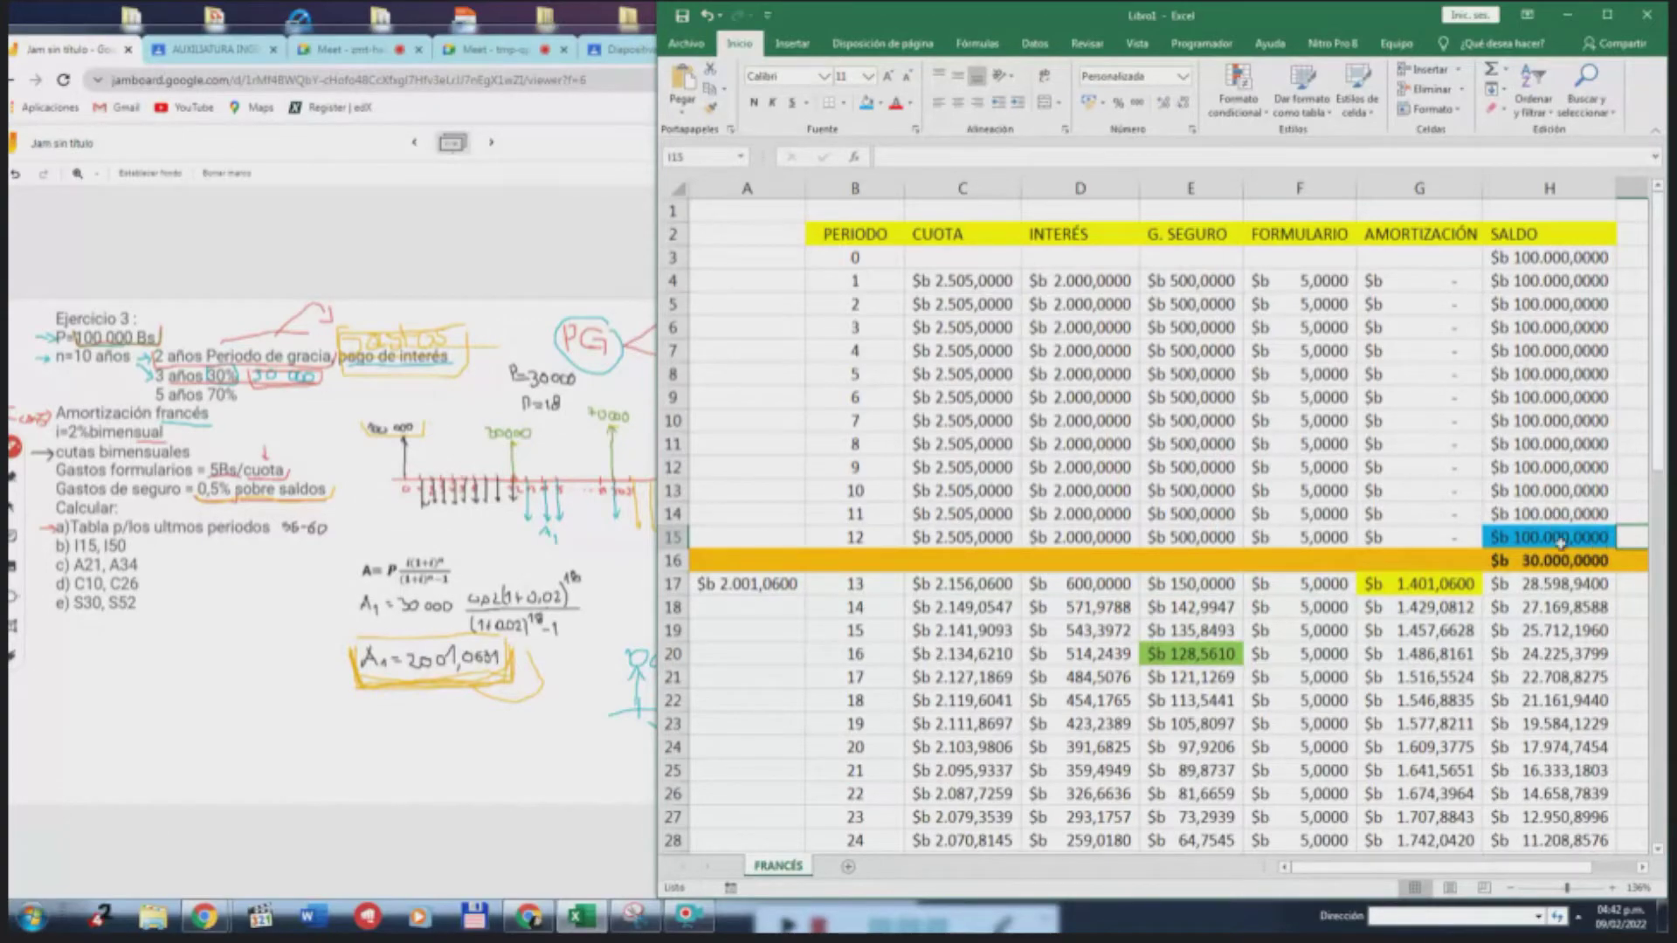
click(1562, 544)
drag(958, 279, 952, 530)
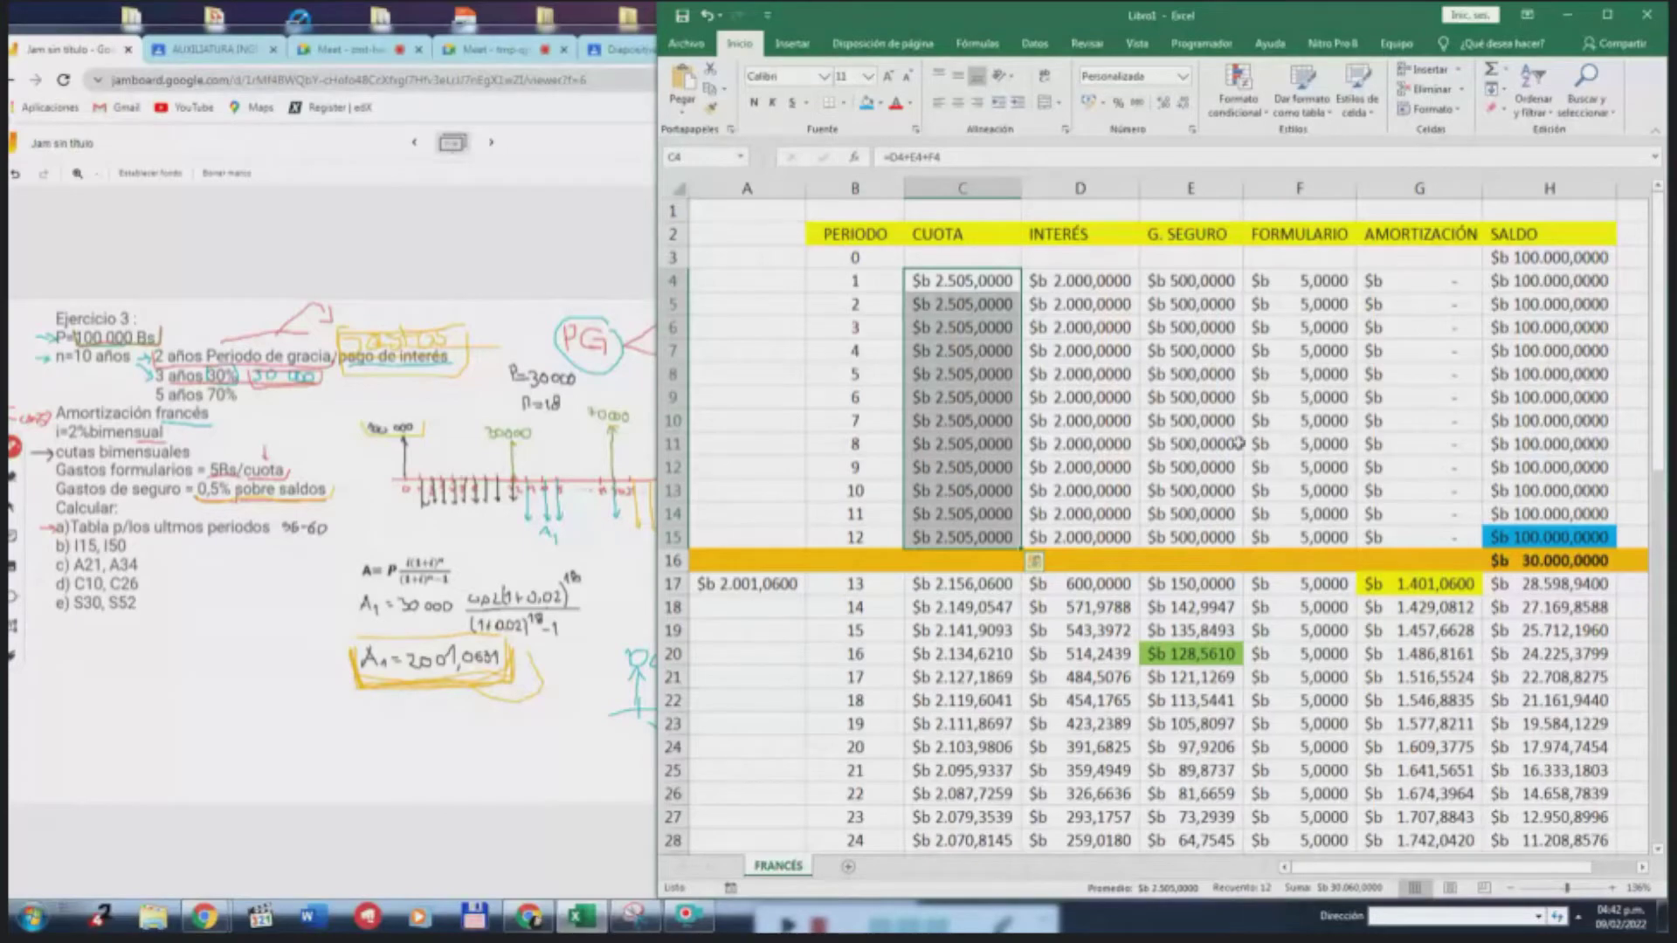
click(1583, 538)
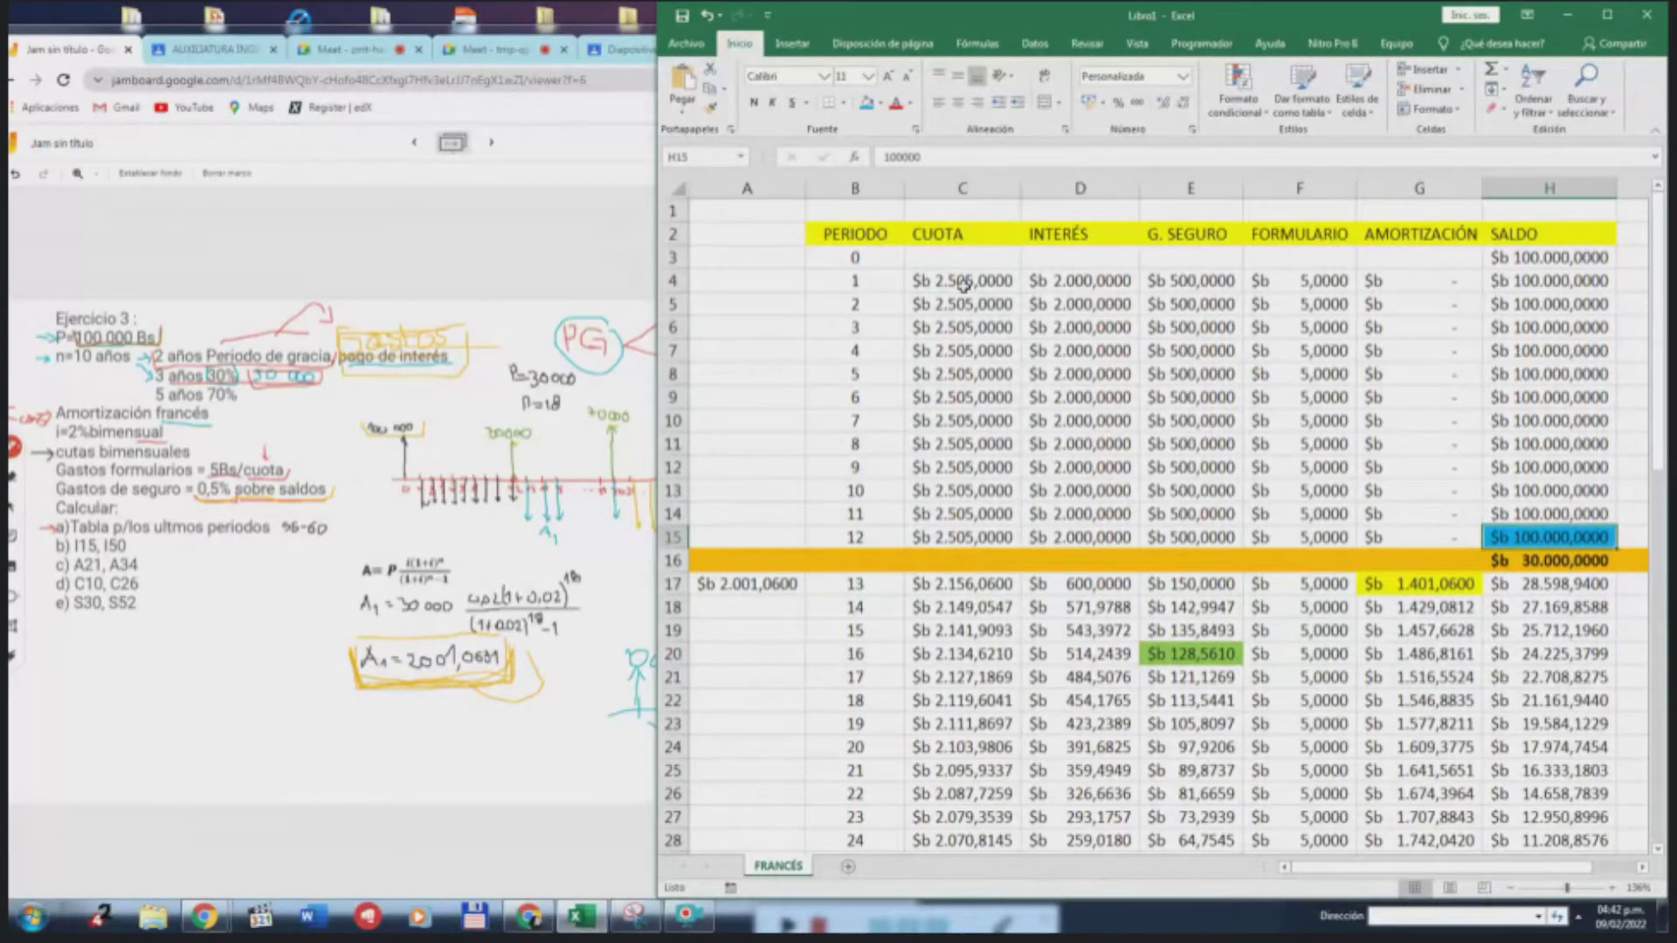
drag(964, 281, 954, 538)
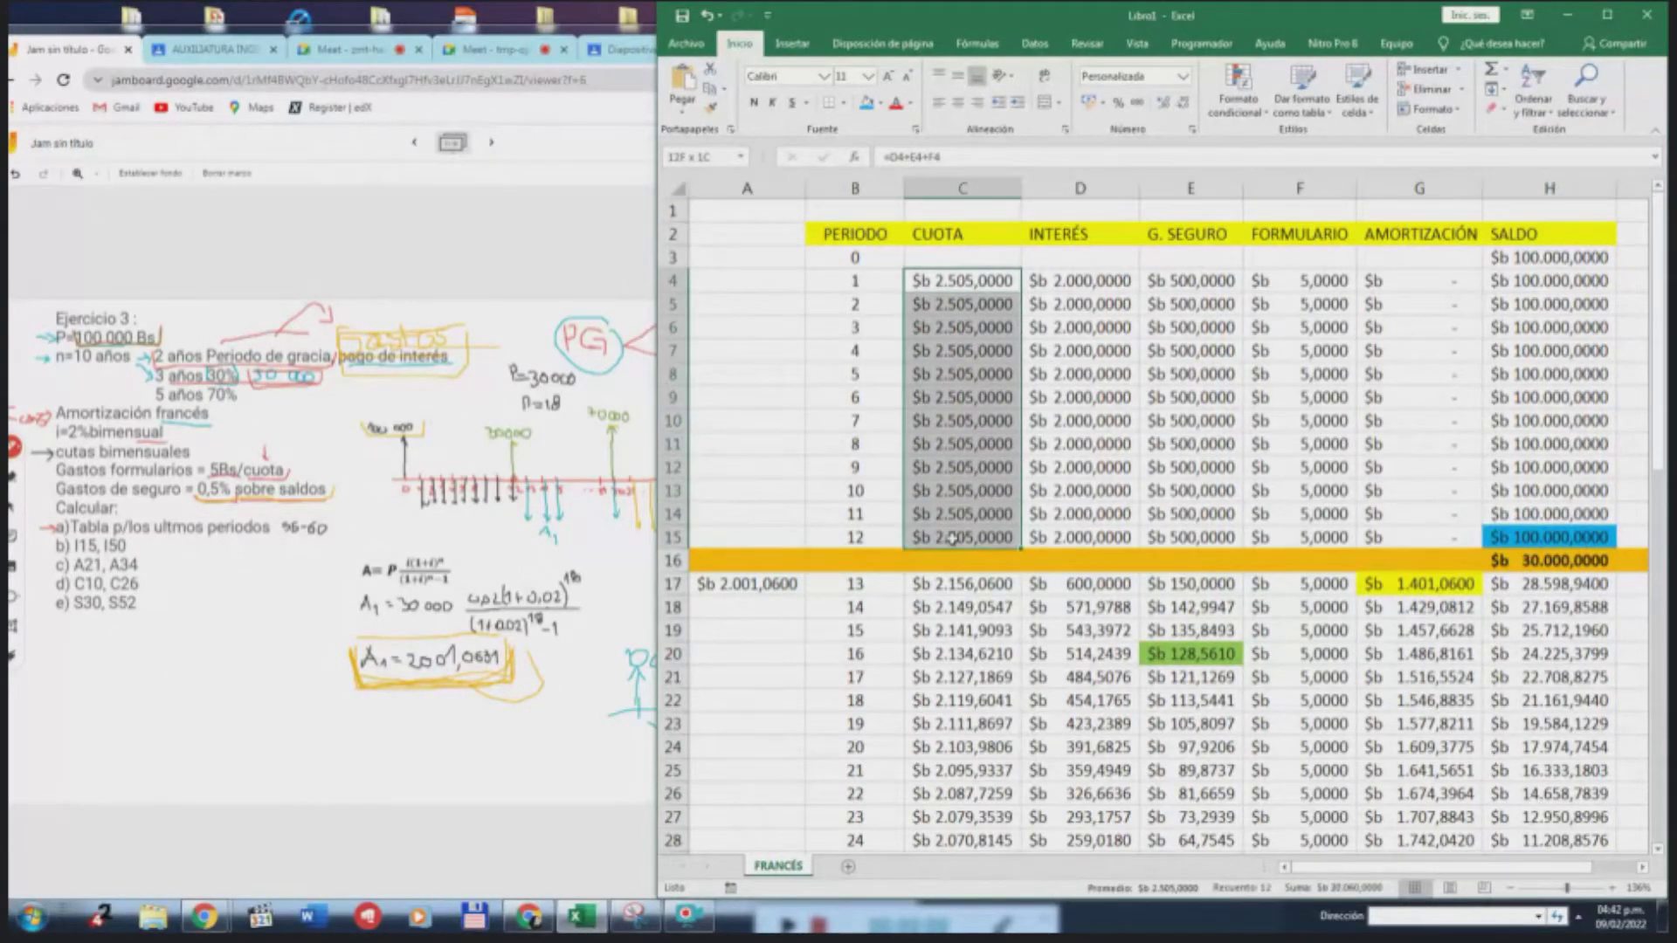
click(1569, 536)
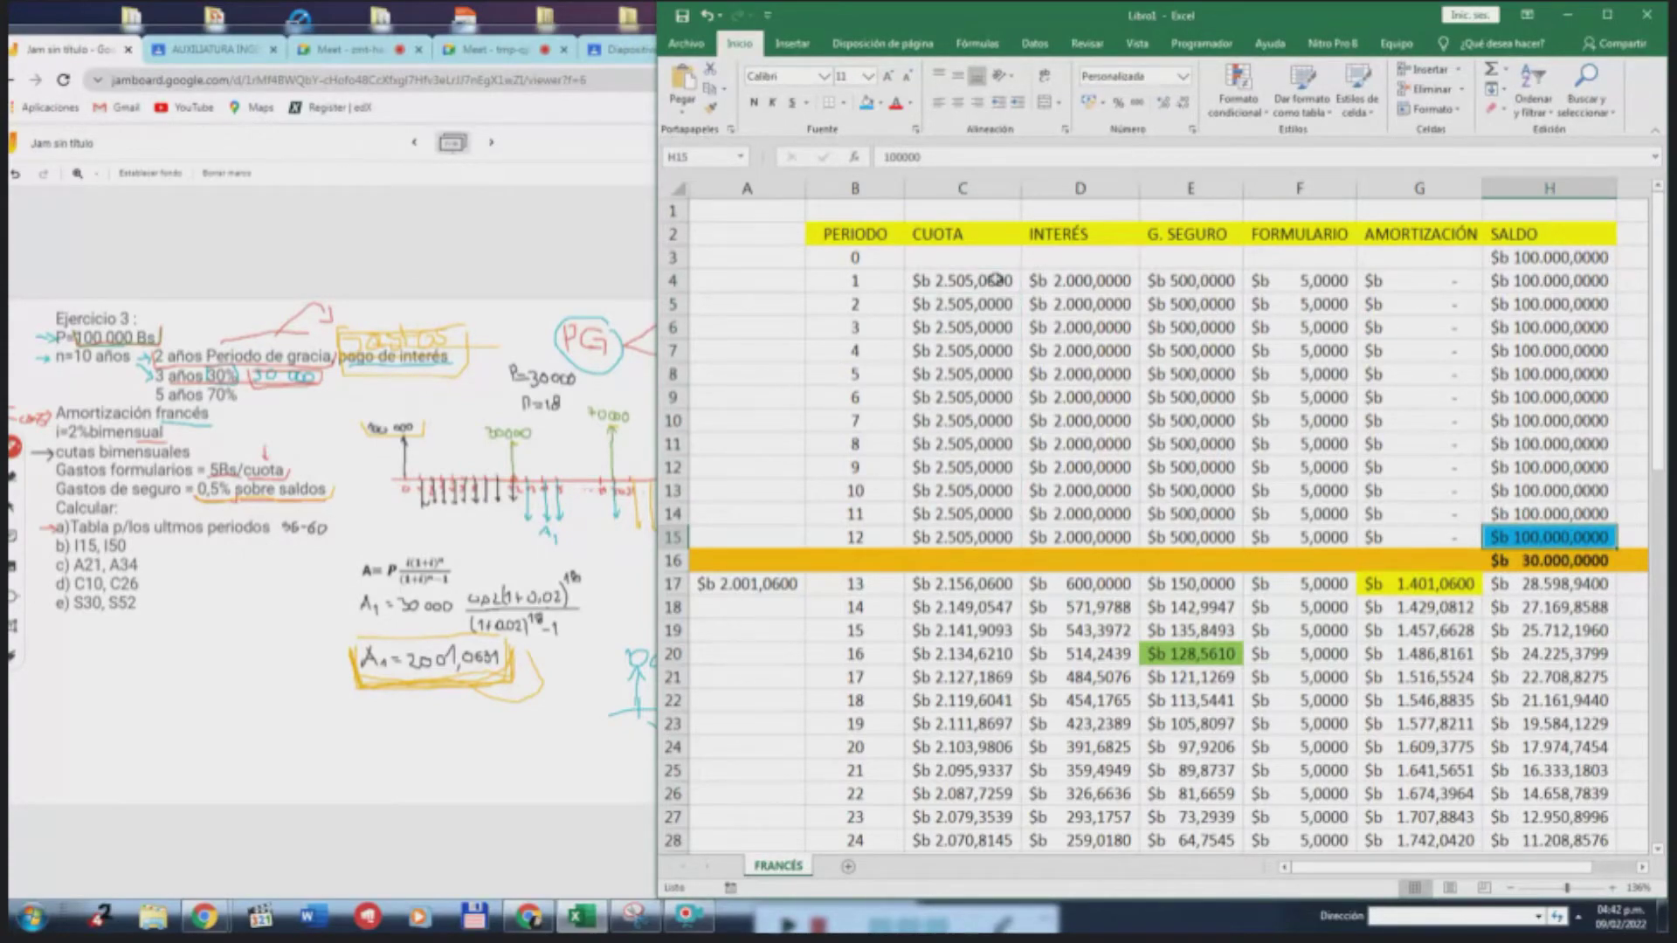
drag(990, 281, 960, 538)
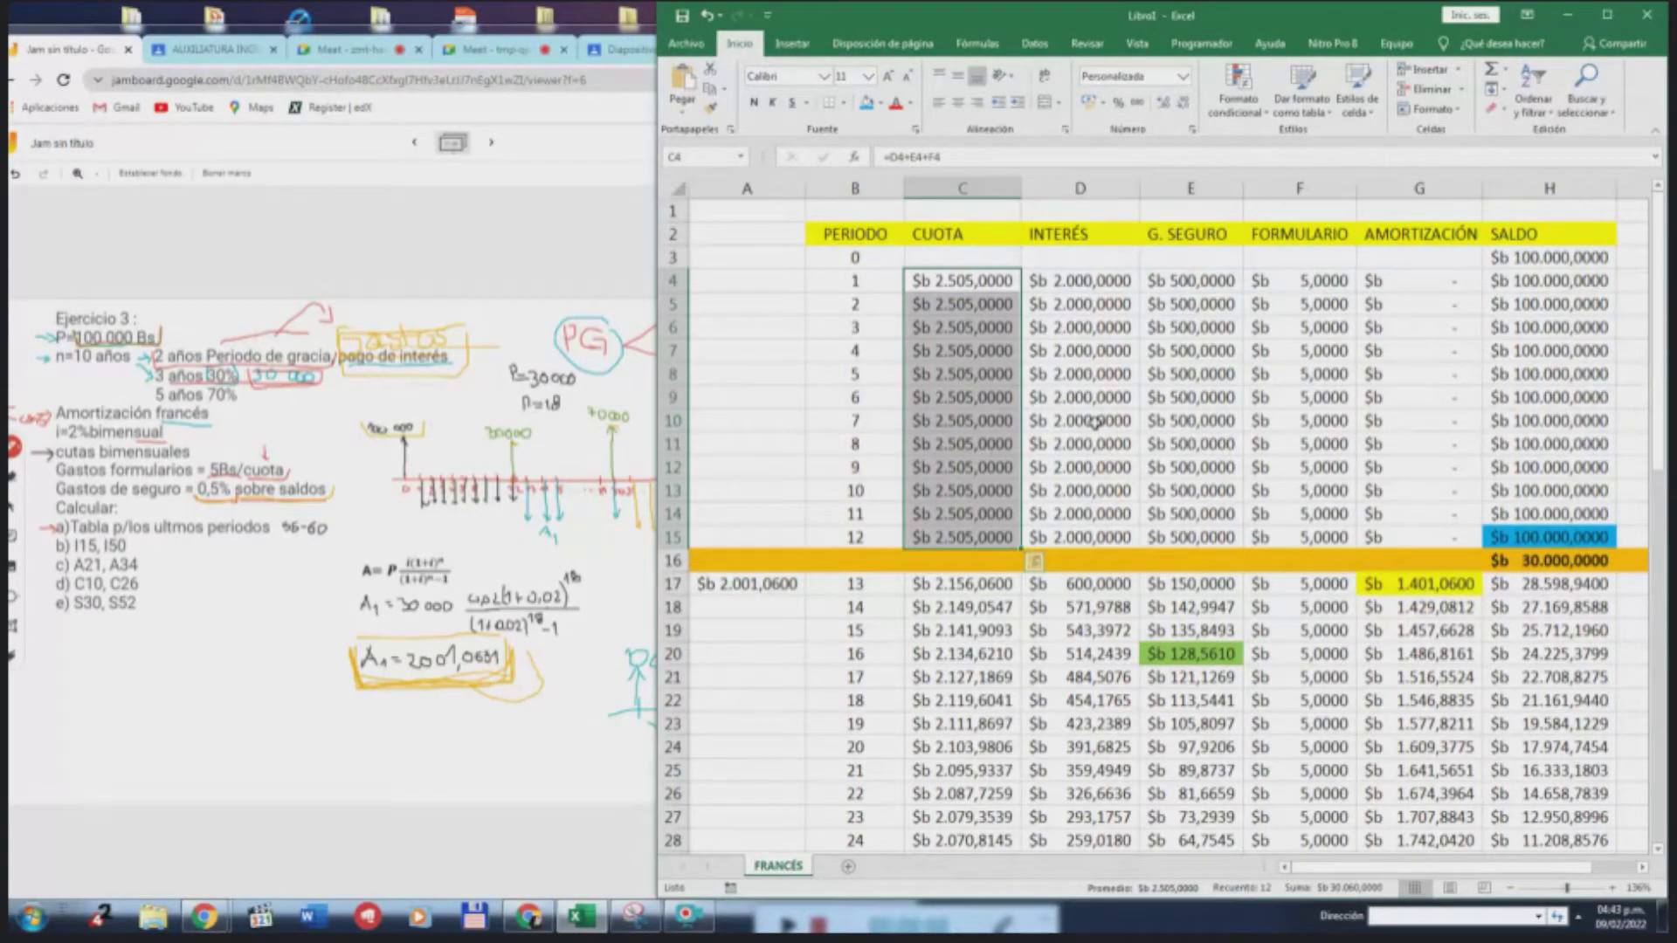
On the maximized Jamboard, draw a long red downward arrow at the last A1 payment with an empty red box beside it
click(500, 613)
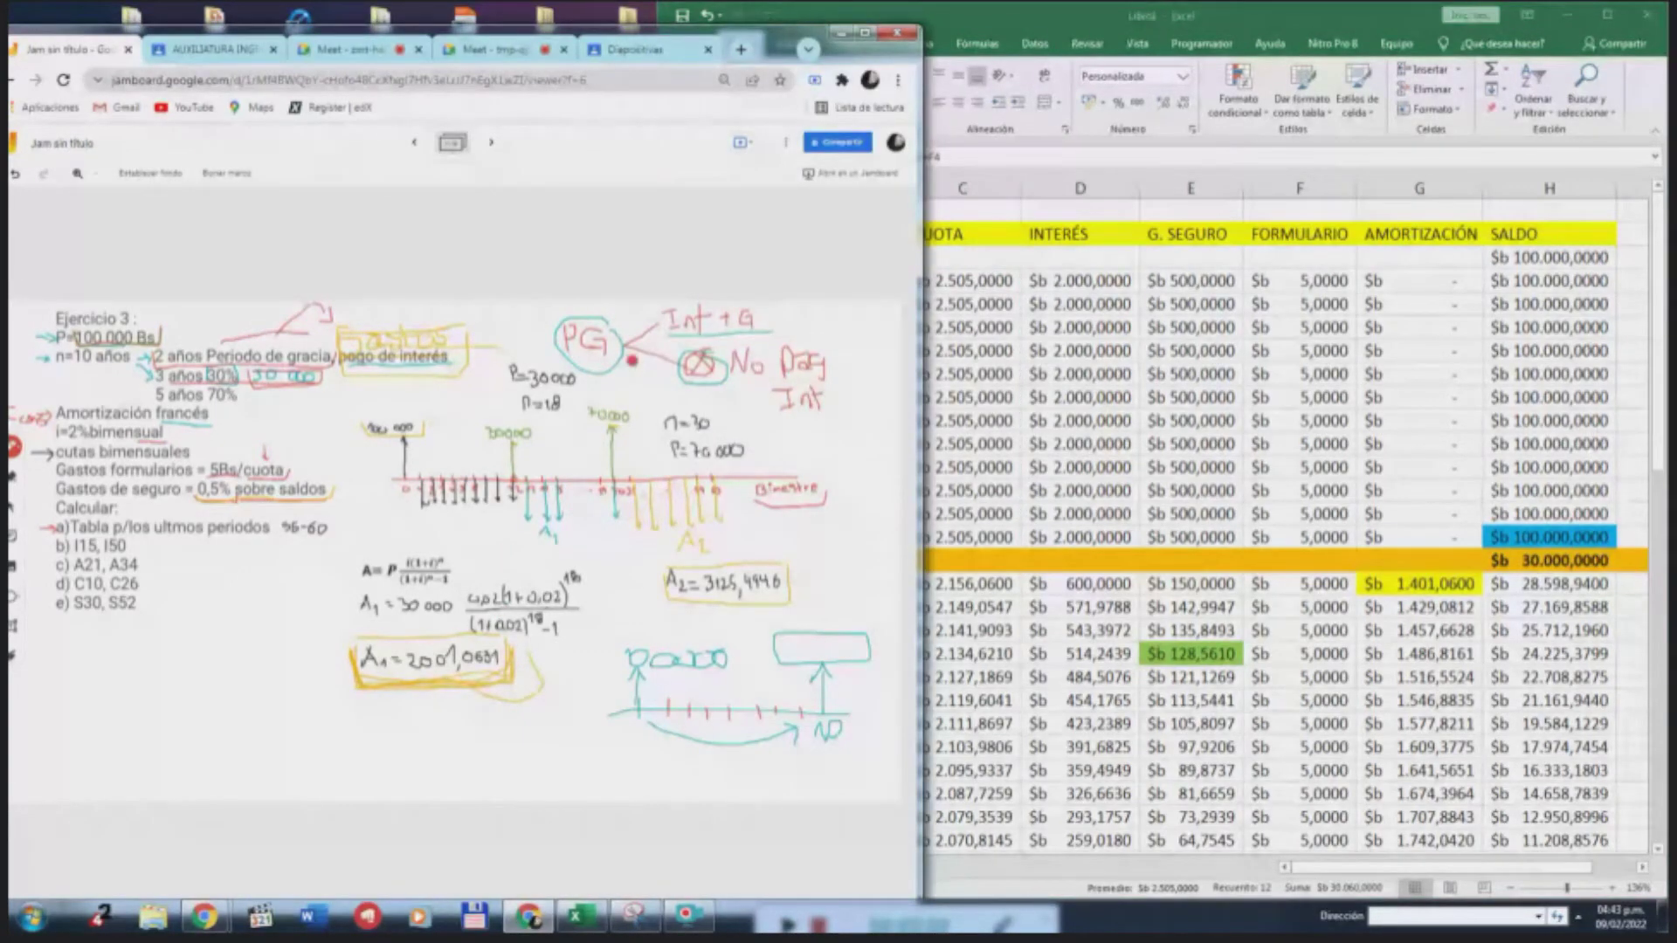
click(867, 35)
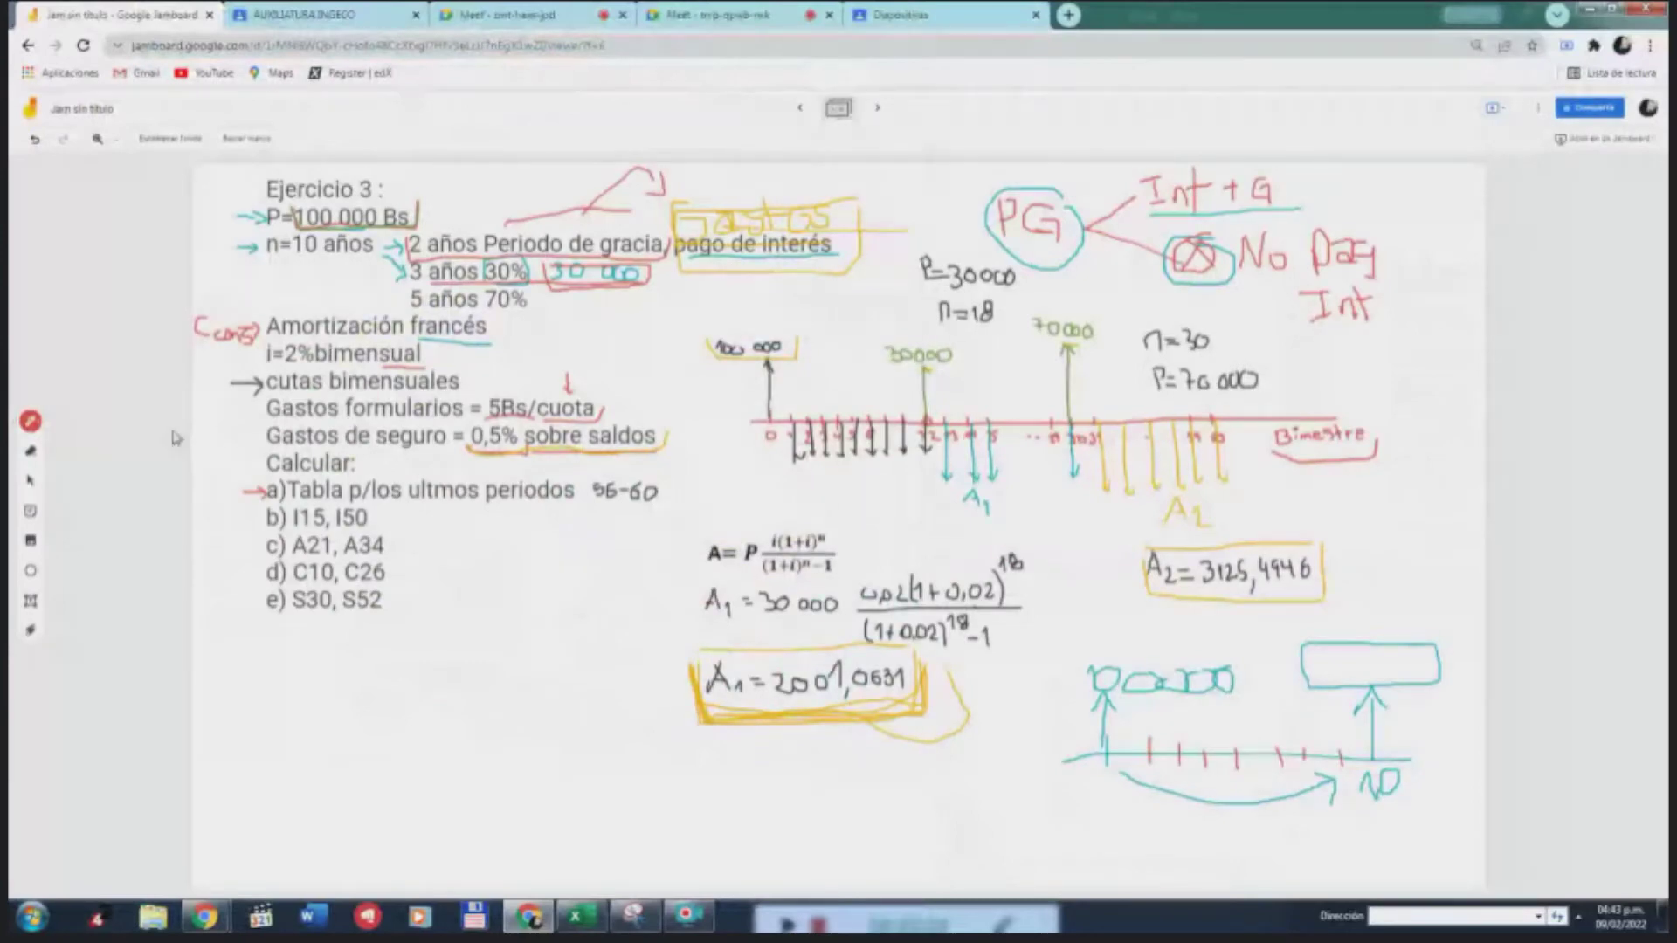
click(30, 421)
click(118, 448)
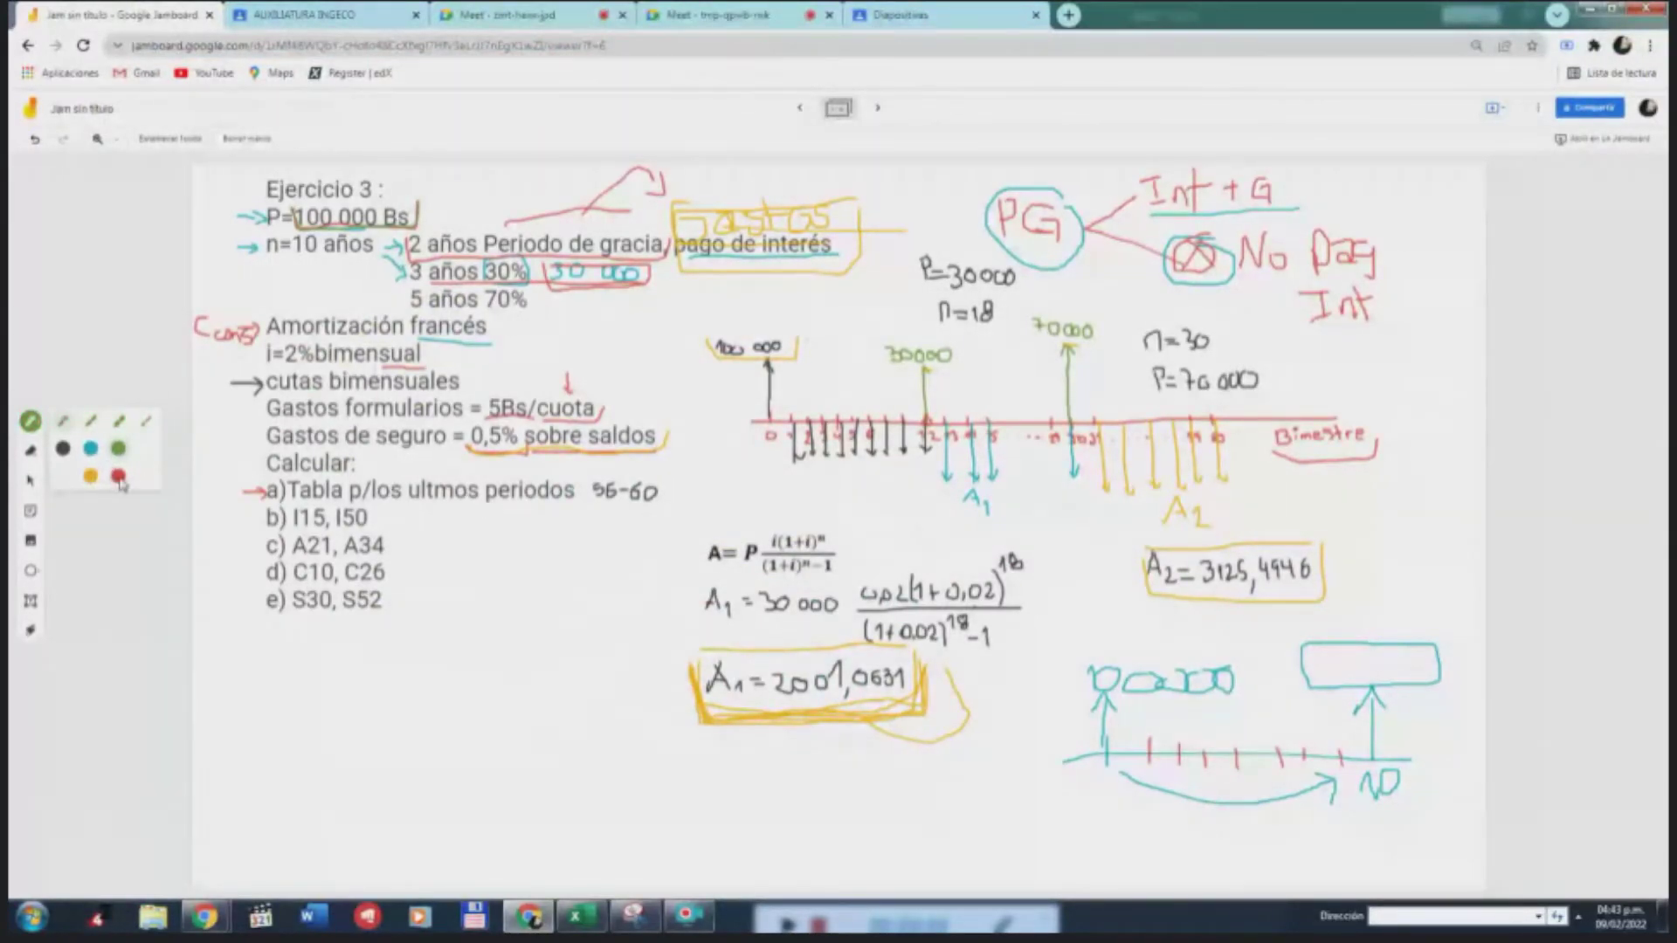
click(118, 476)
drag(993, 424, 1003, 535)
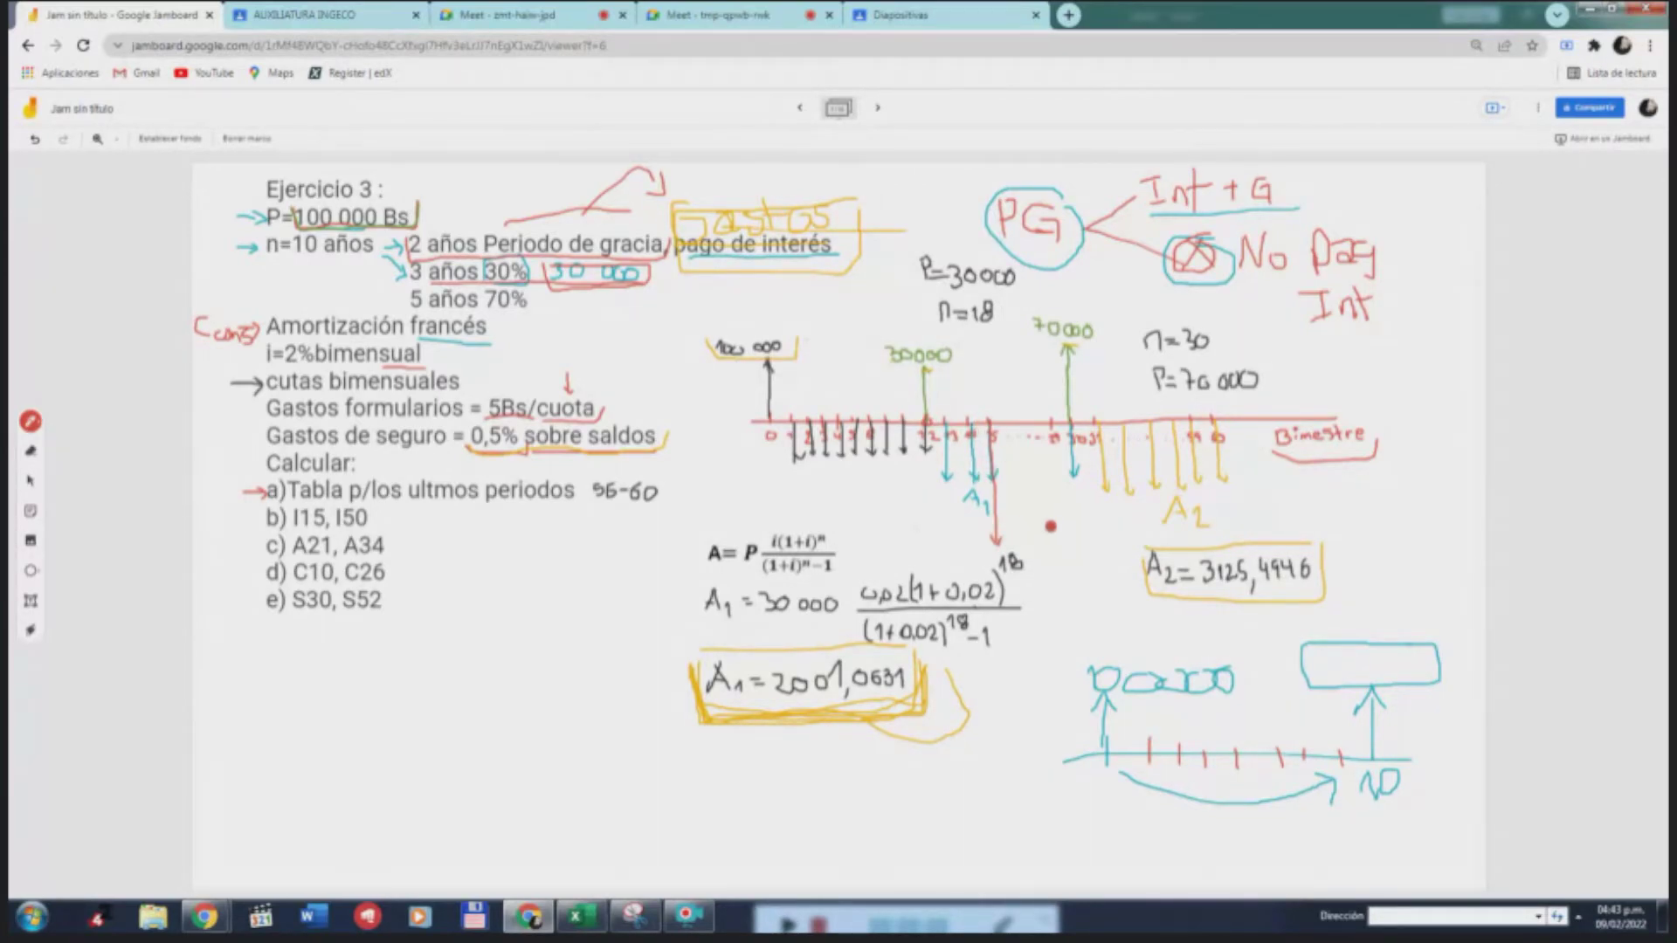
mouse_move(1009, 517)
mouse_down()
mouse_move(1024, 543)
mouse_move(1059, 529)
mouse_up()
Sketch a red timeline in the empty space below the exercise list, with one upward arrow at its start and five downward payment arrows
drag(356, 768, 730, 798)
drag(389, 751, 389, 772)
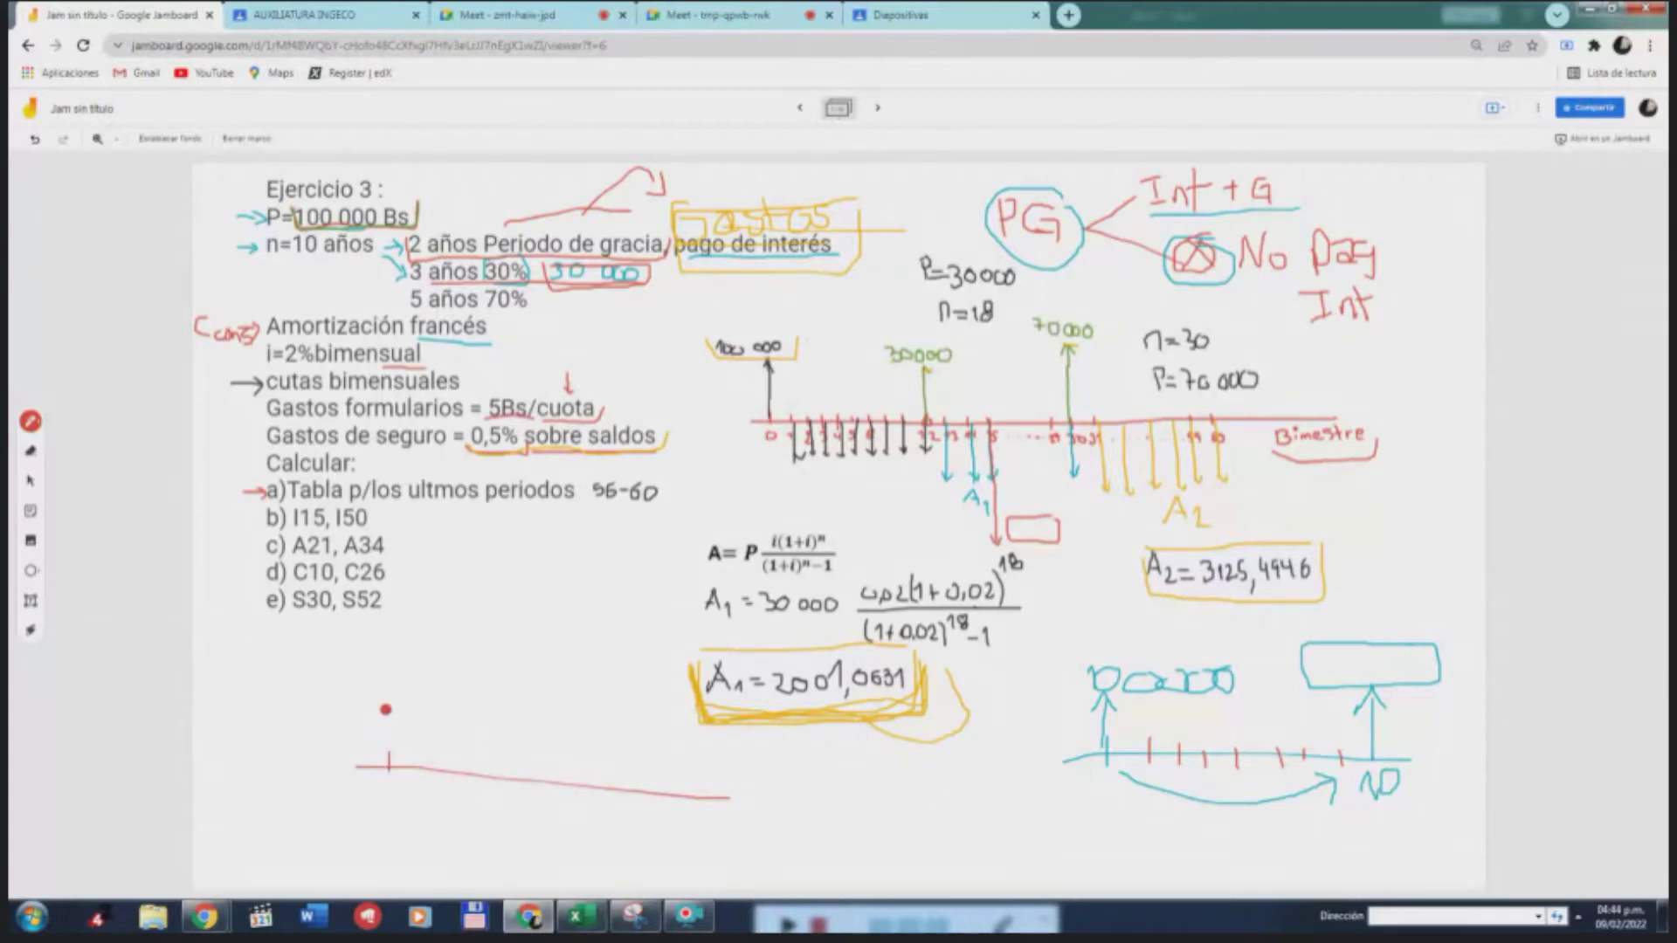
mouse_move(385, 689)
mouse_down()
mouse_move(390, 769)
mouse_move(394, 708)
mouse_up()
mouse_move(415, 760)
mouse_down()
mouse_move(472, 778)
mouse_move(410, 808)
mouse_move(423, 791)
mouse_move(451, 808)
mouse_move(459, 794)
mouse_move(548, 803)
mouse_up()
Draw a longer blue downward arrow at the second payment of the new red timeline
click(30, 422)
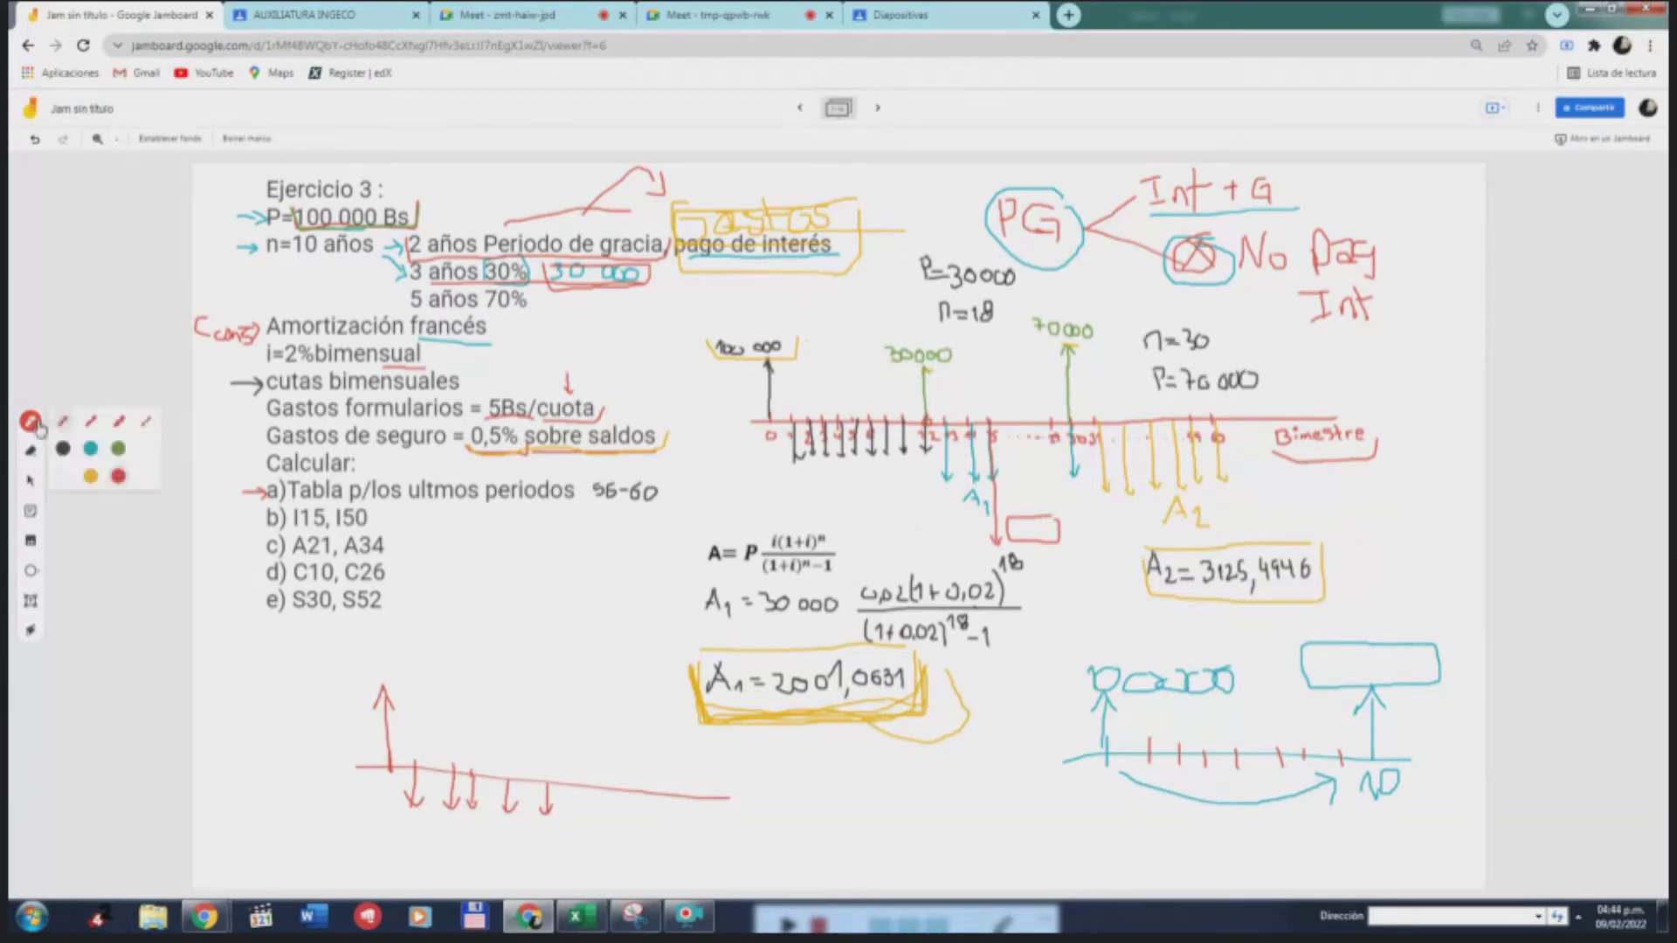
click(91, 449)
mouse_move(454, 771)
mouse_down()
mouse_move(435, 874)
mouse_move(451, 856)
mouse_up()
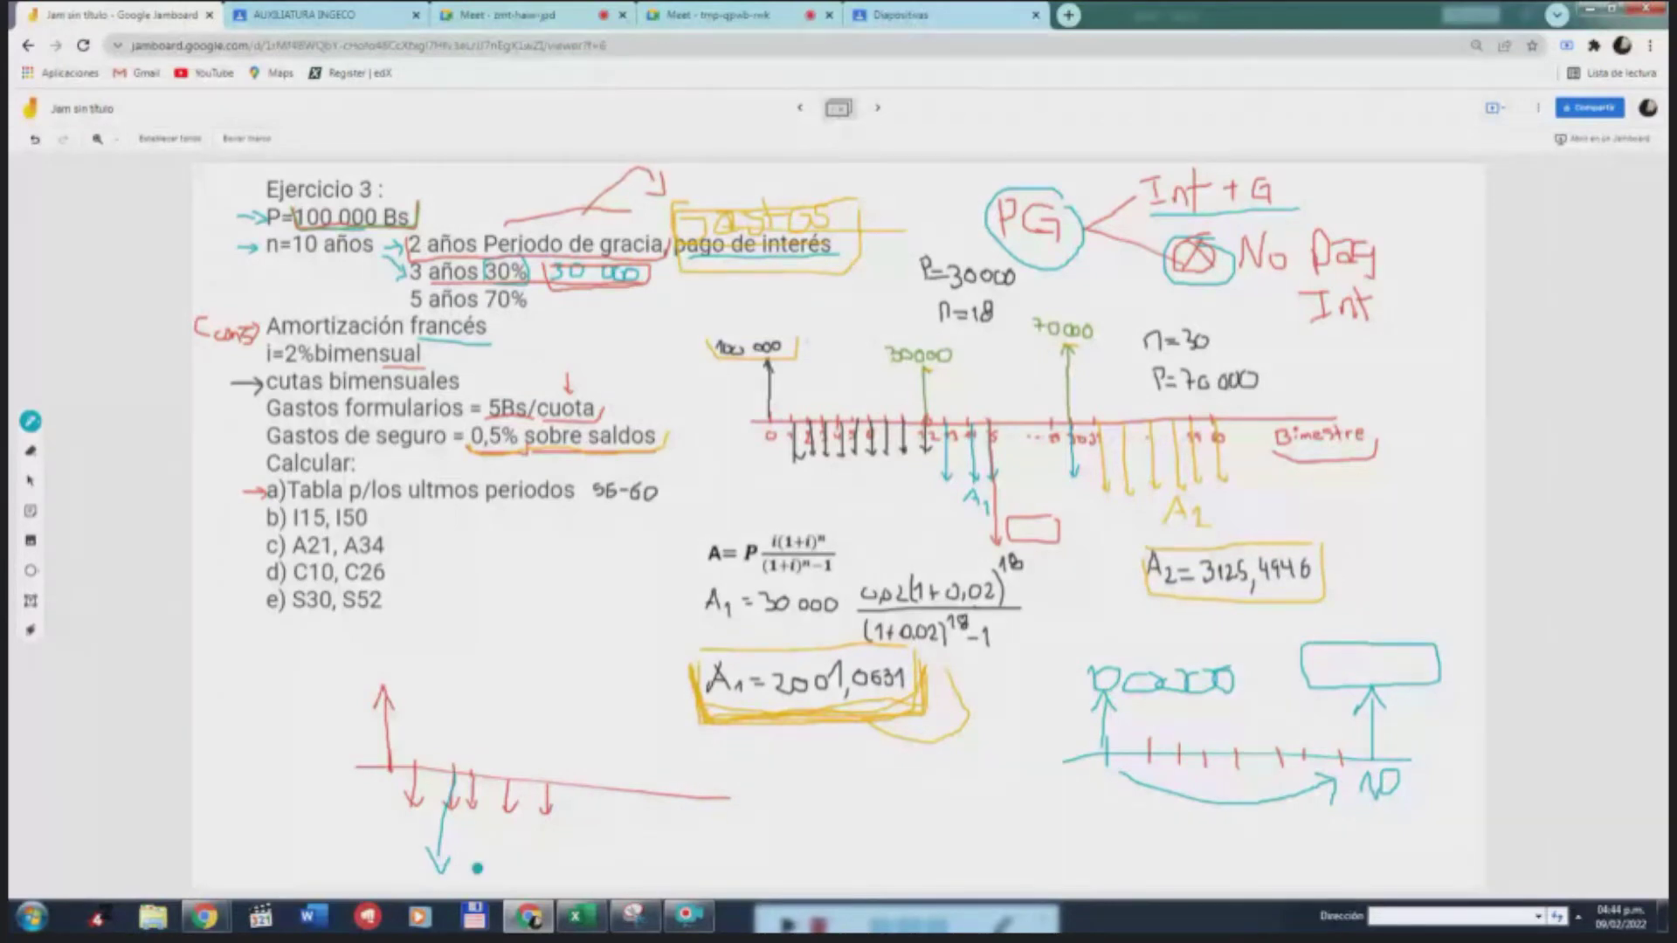
Mark the last three payments of the new timeline in yellow and write "C=?" above them
click(35, 427)
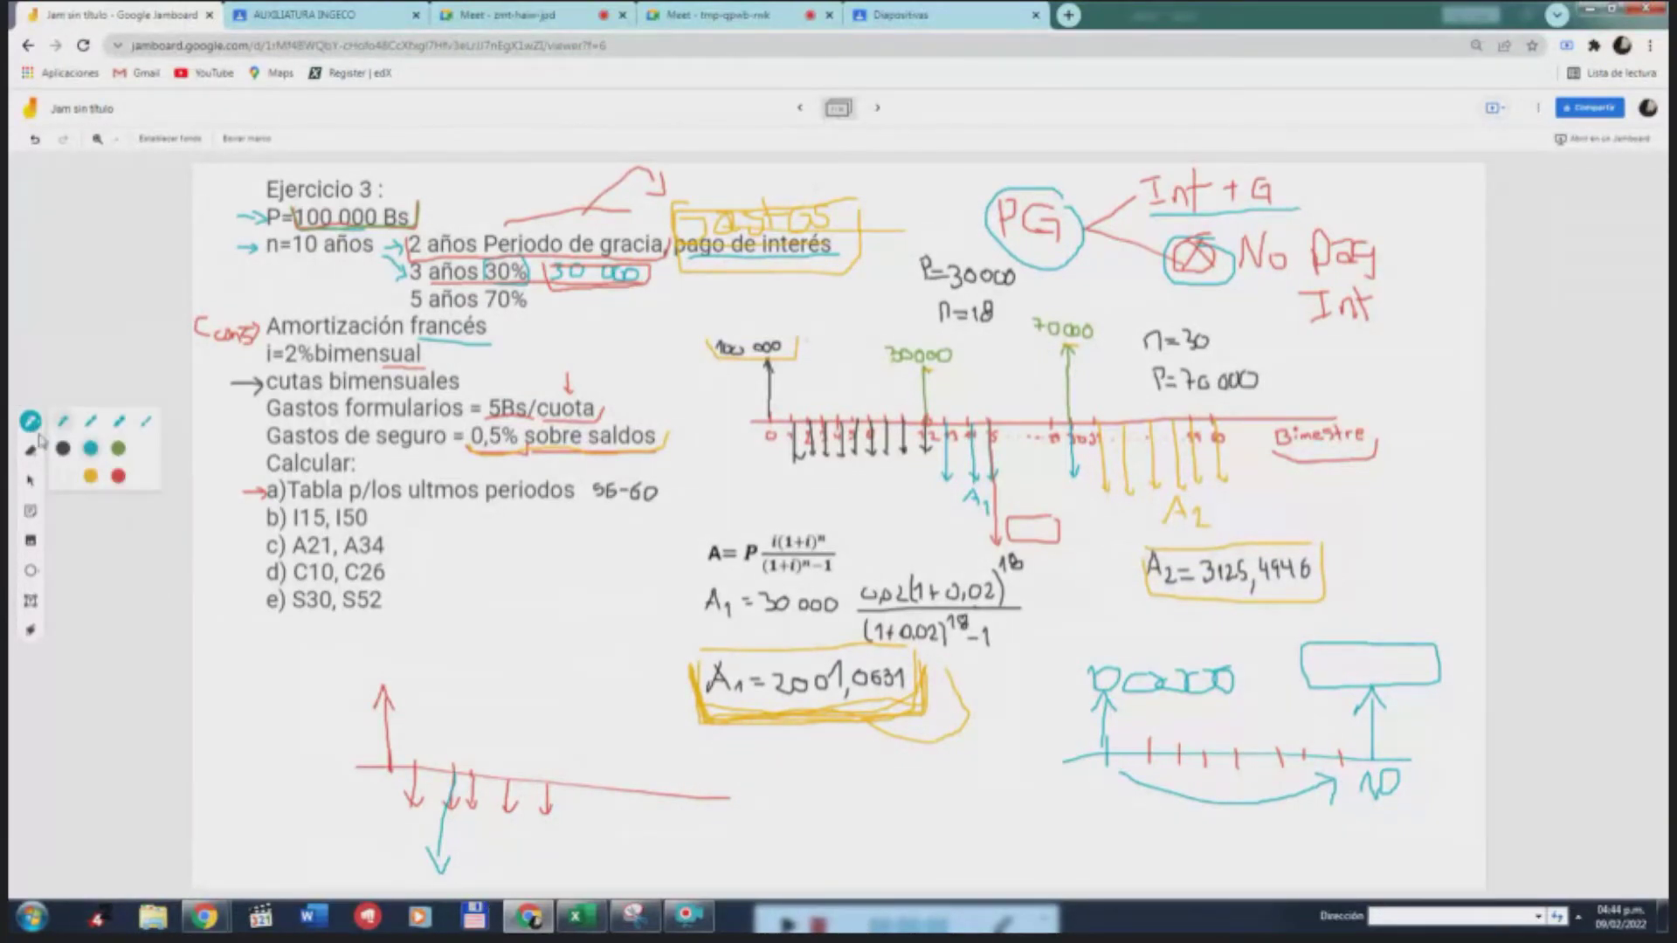
click(90, 476)
click(468, 788)
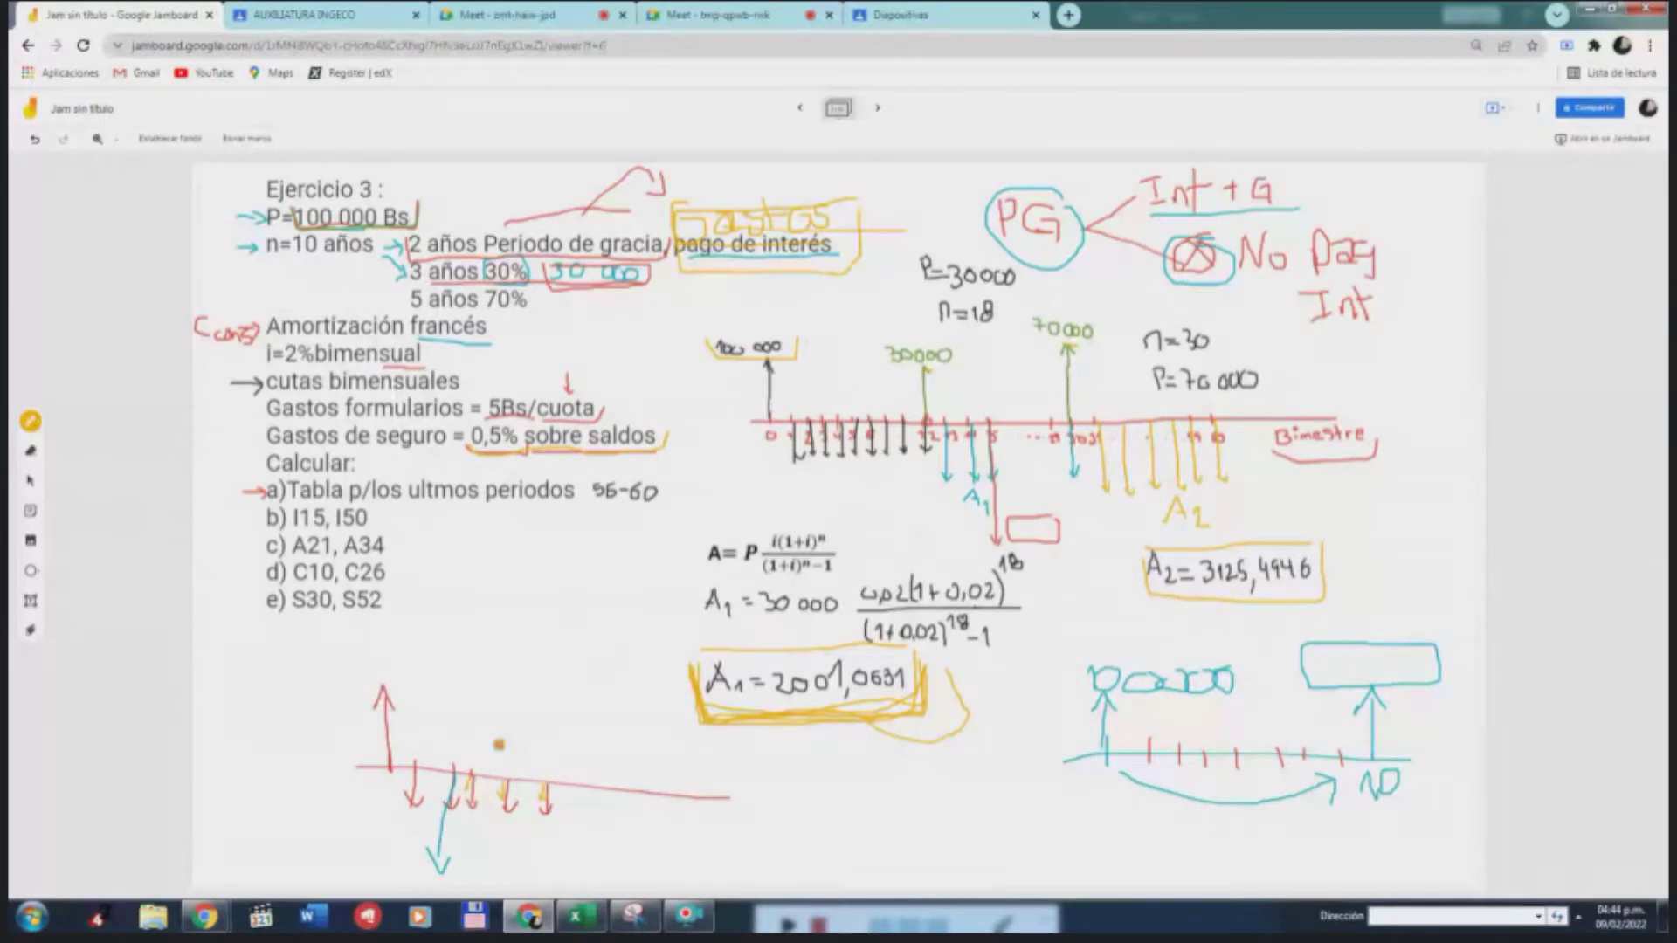
mouse_move(499, 744)
mouse_down()
mouse_move(491, 758)
mouse_move(505, 755)
mouse_up()
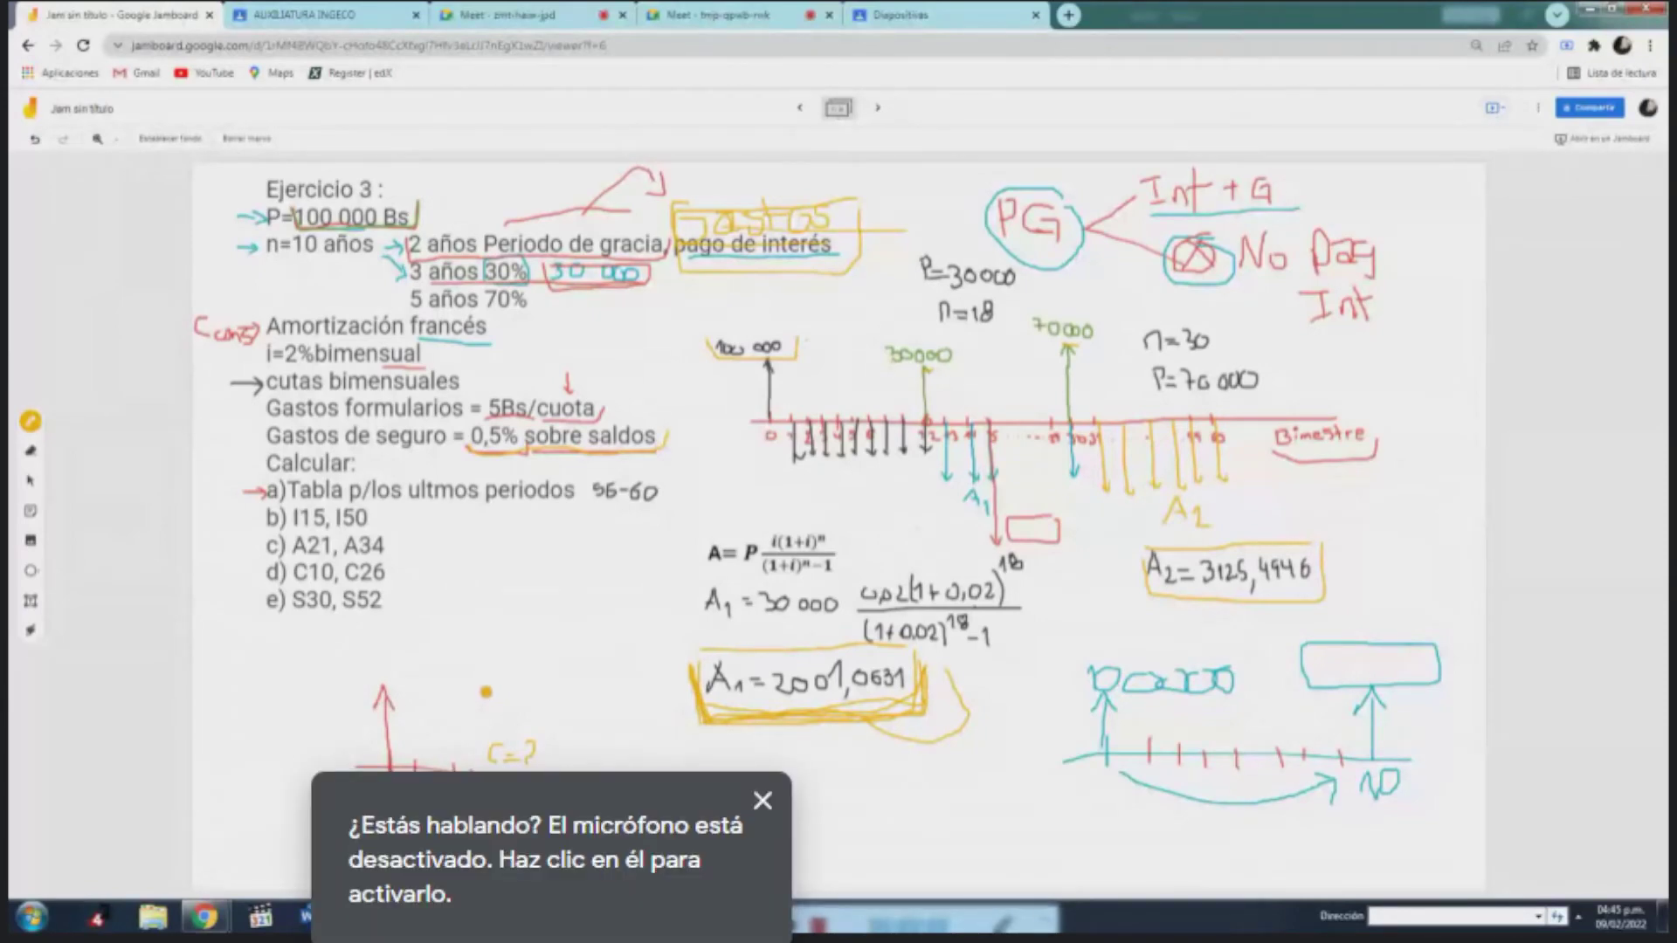
Dismiss the muted-microphone notification and write "n=?" in yellow above "C=?"
click(763, 800)
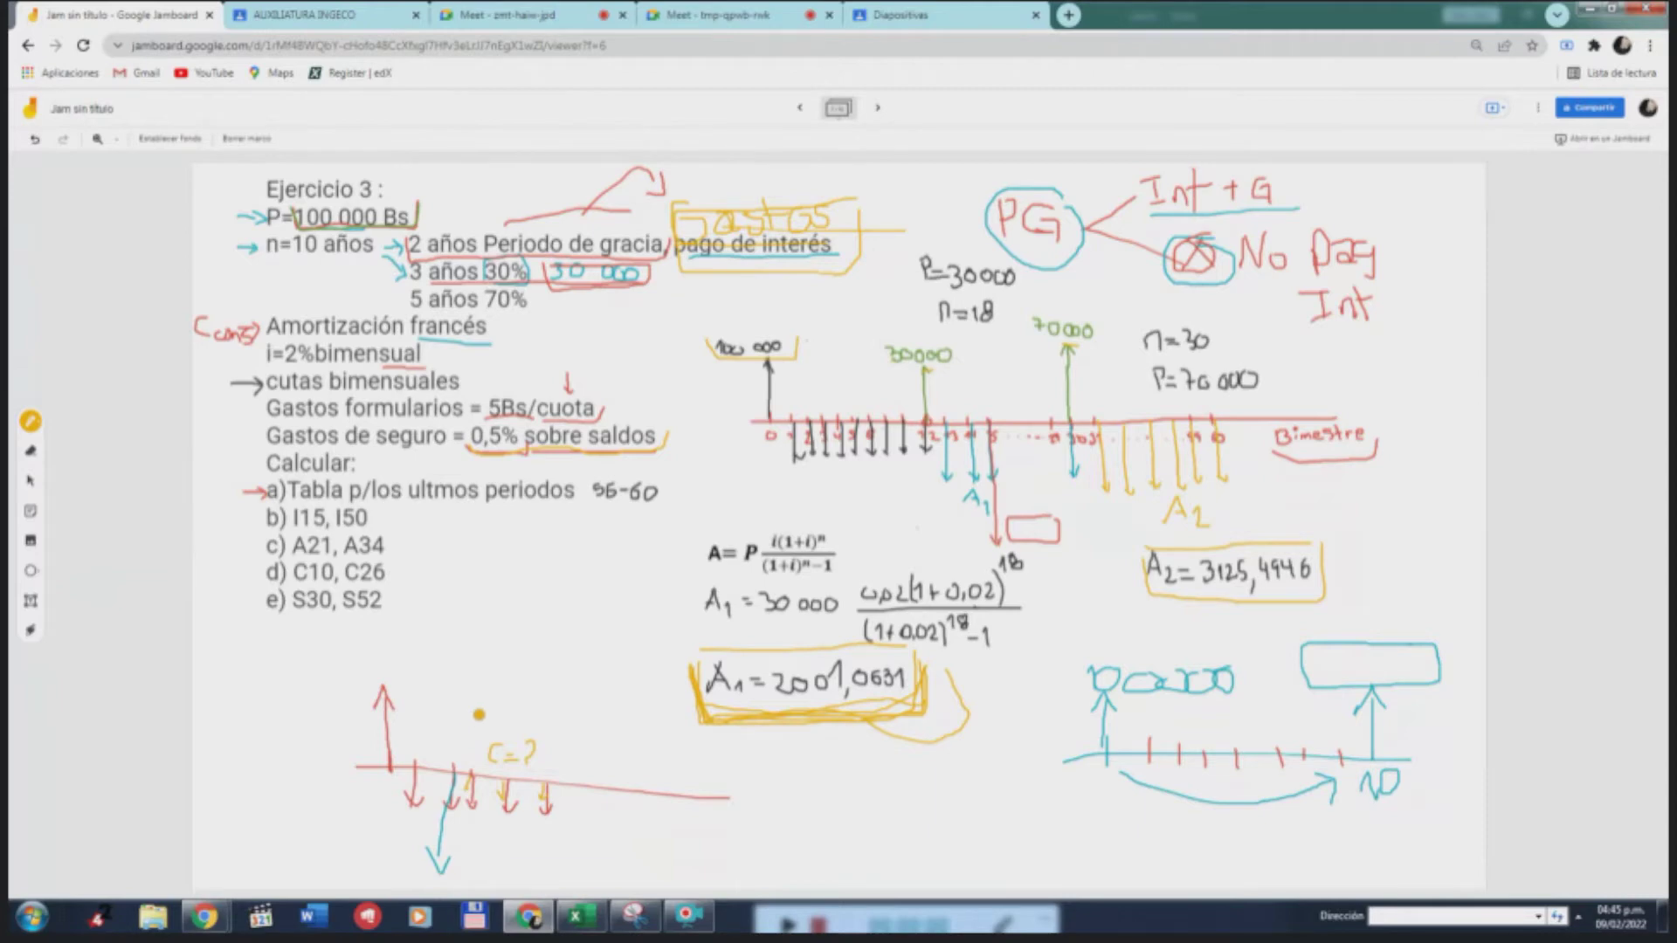
drag(476, 695, 525, 700)
click(526, 717)
Try marking the extra-payment arrow and the last three payments in blue, and undo these marks together with the "n=?" label
click(29, 421)
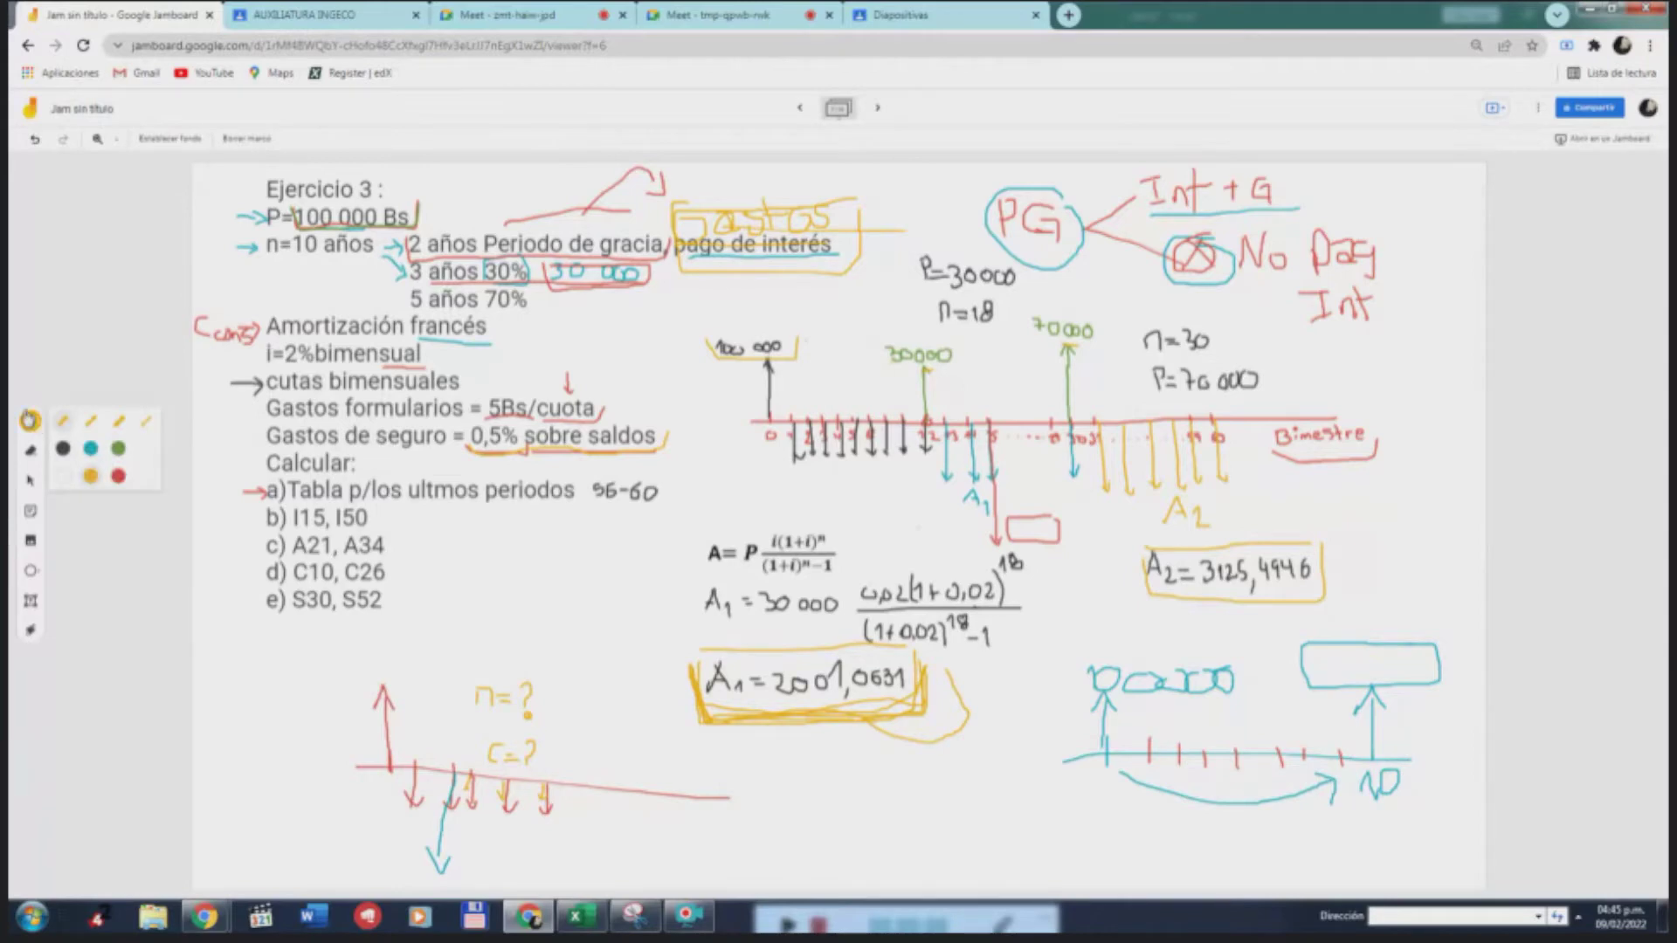
click(91, 448)
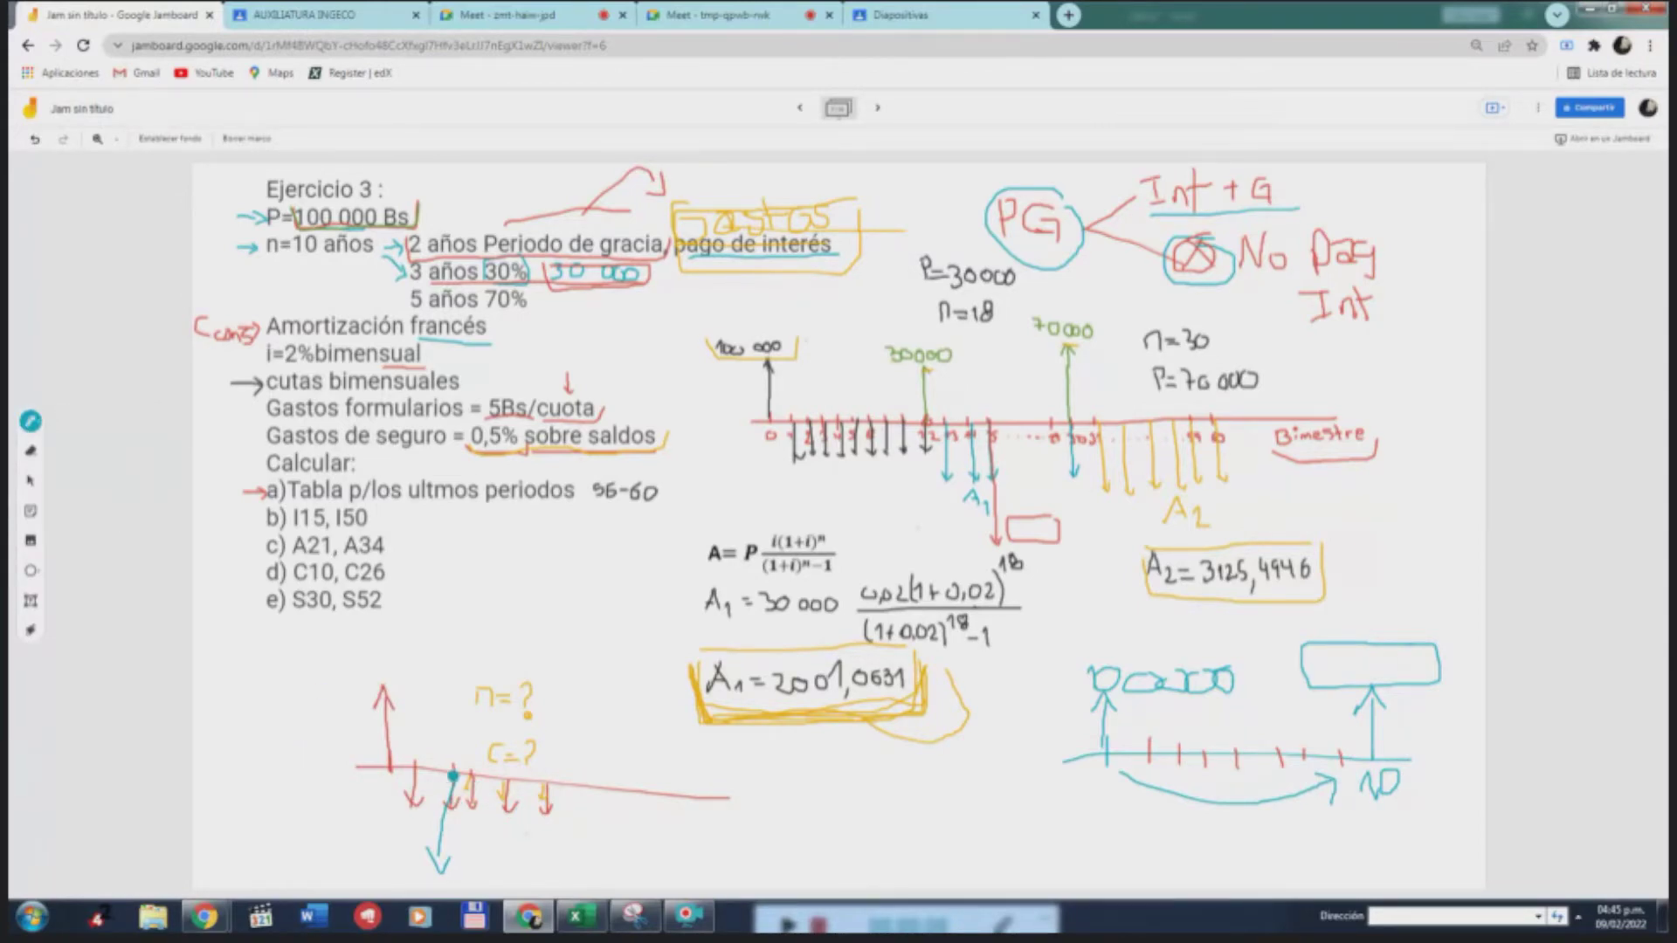
drag(453, 776, 446, 851)
mouse_move(508, 789)
mouse_down()
mouse_move(507, 815)
mouse_move(546, 819)
mouse_up()
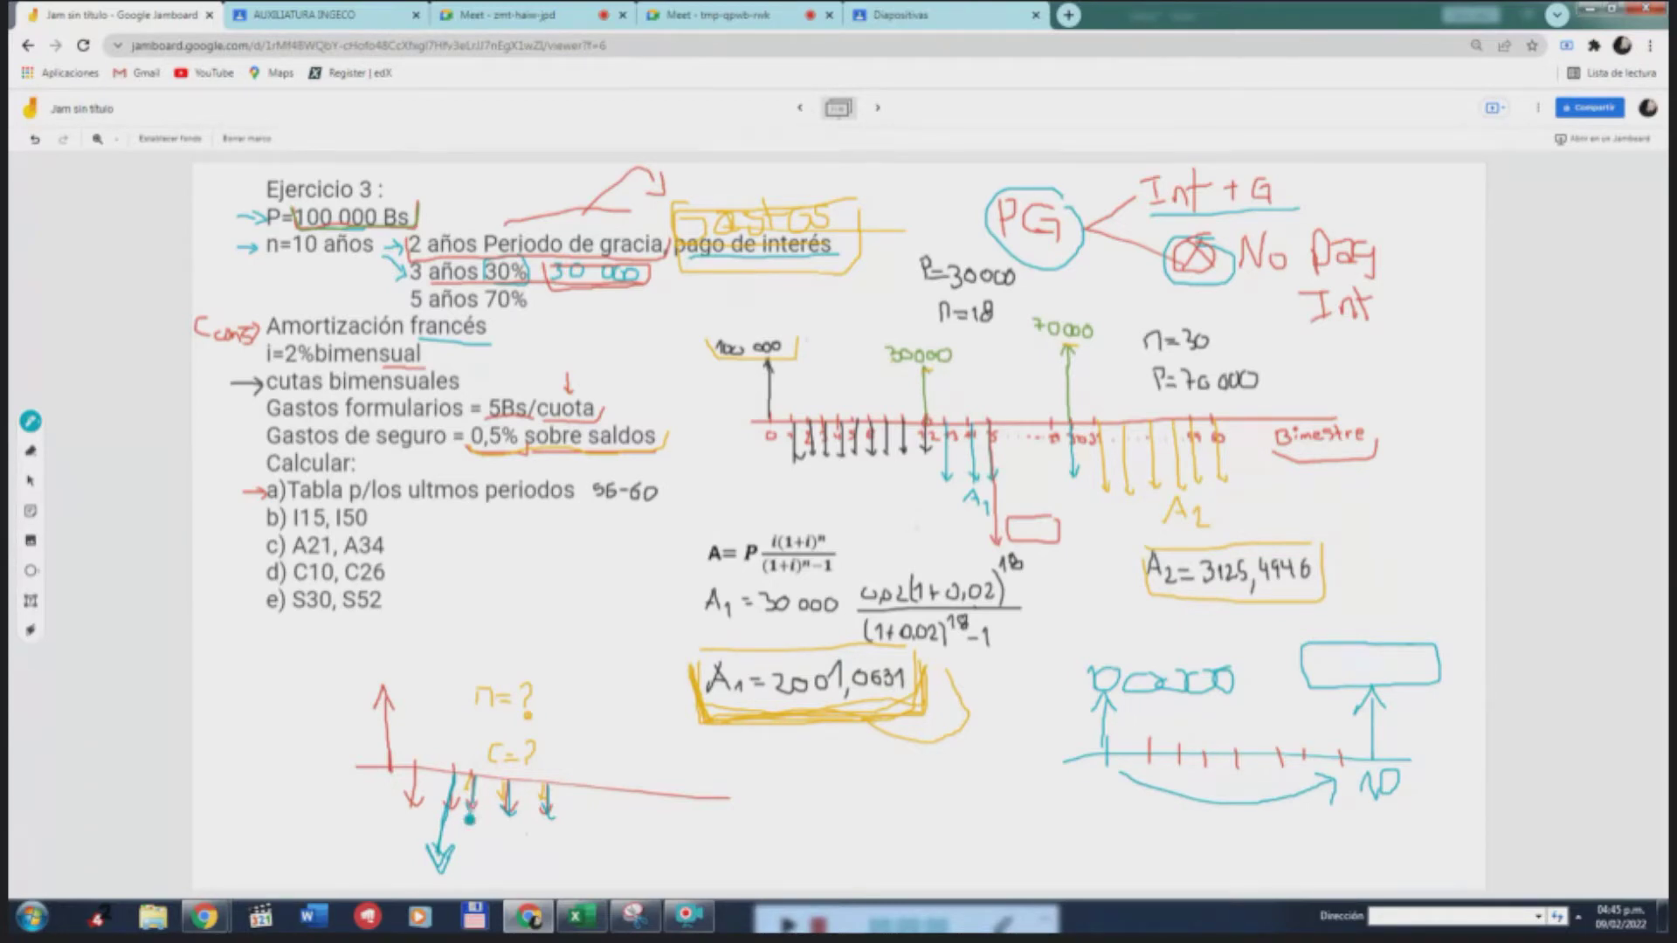
drag(492, 831, 564, 838)
click(35, 139)
click(35, 142)
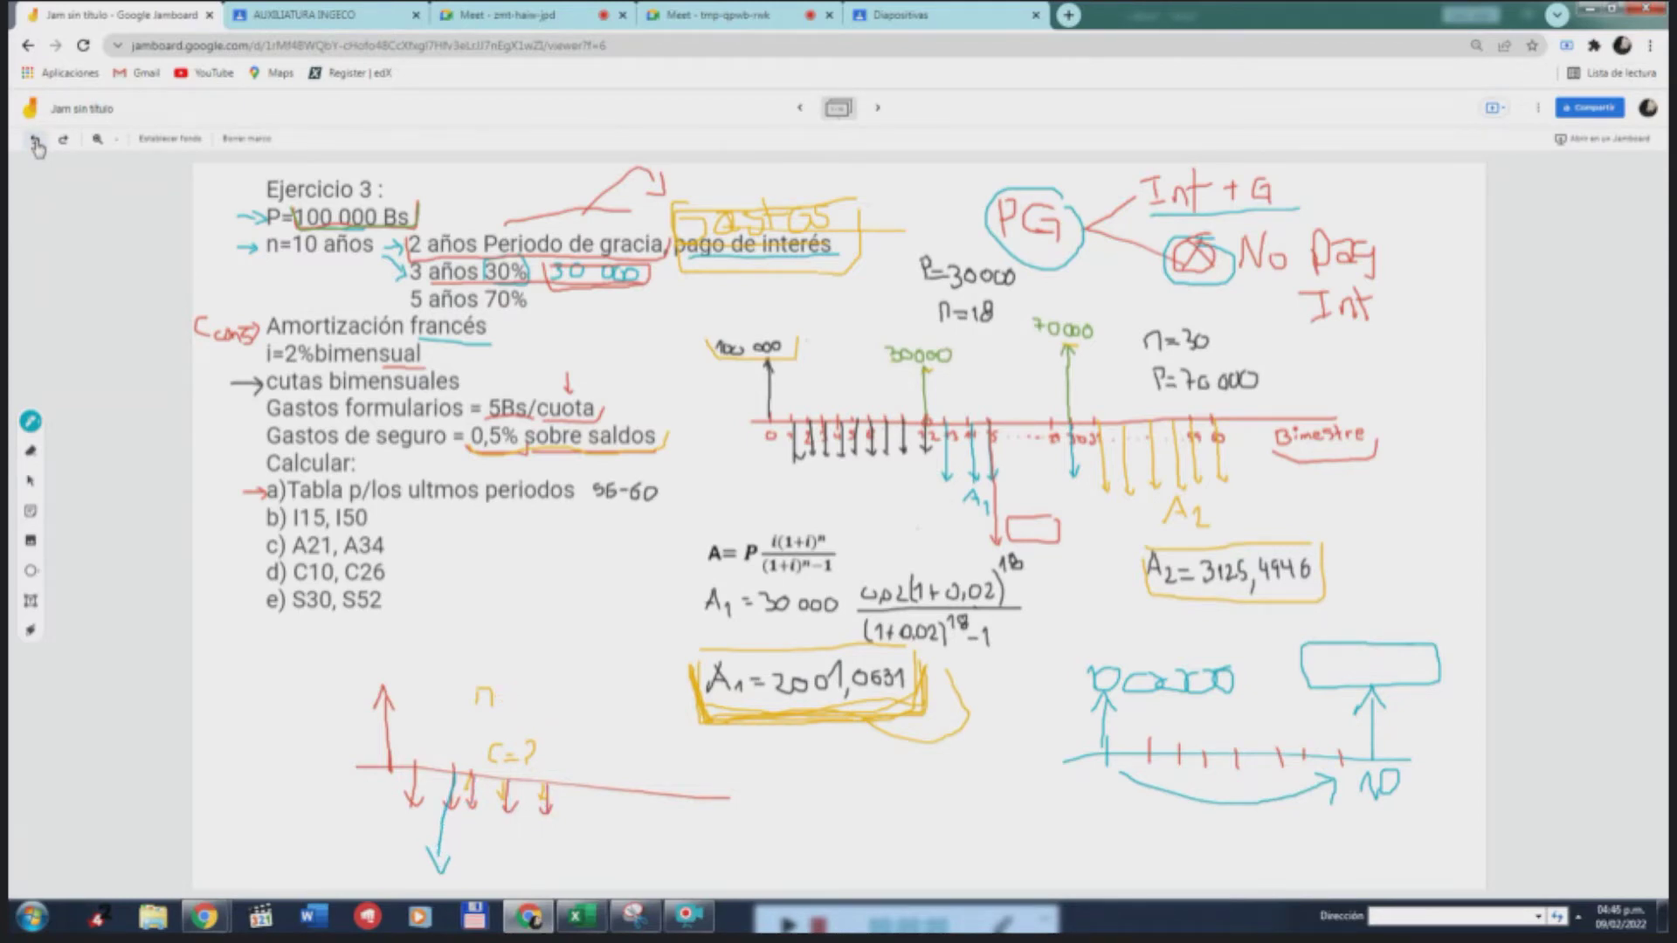
Retrace the extra-payment arrow in blue, mark the last three payments in blue and write "n cte" below them
click(31, 423)
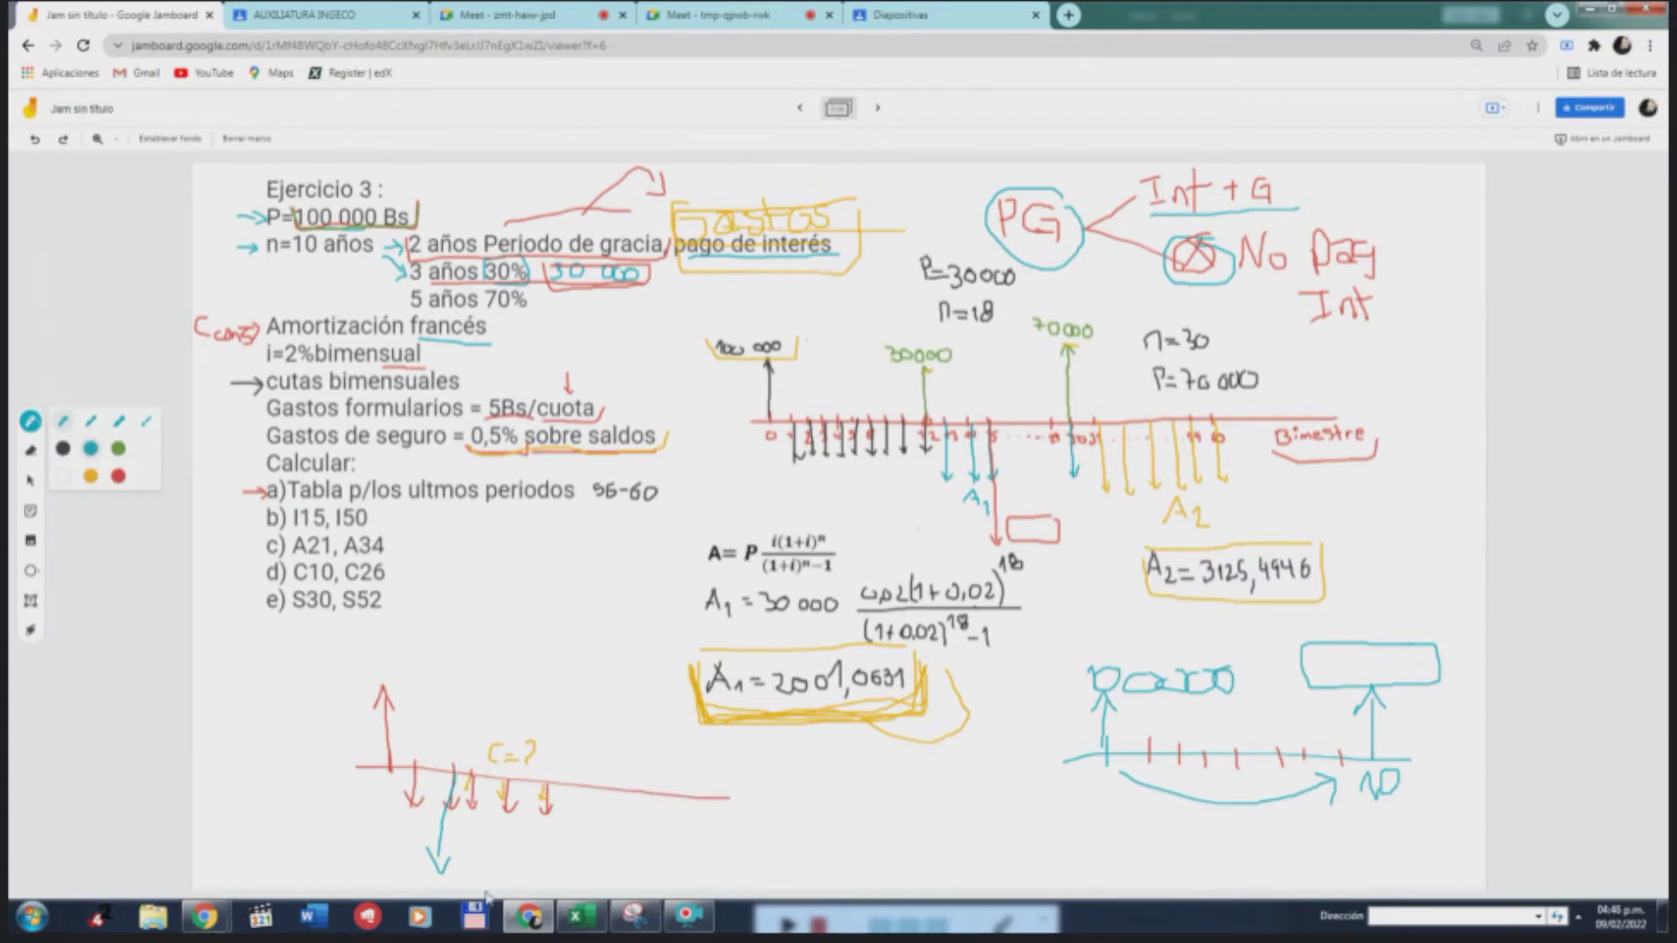
mouse_move(459, 766)
mouse_down()
mouse_move(436, 843)
mouse_move(452, 851)
mouse_up()
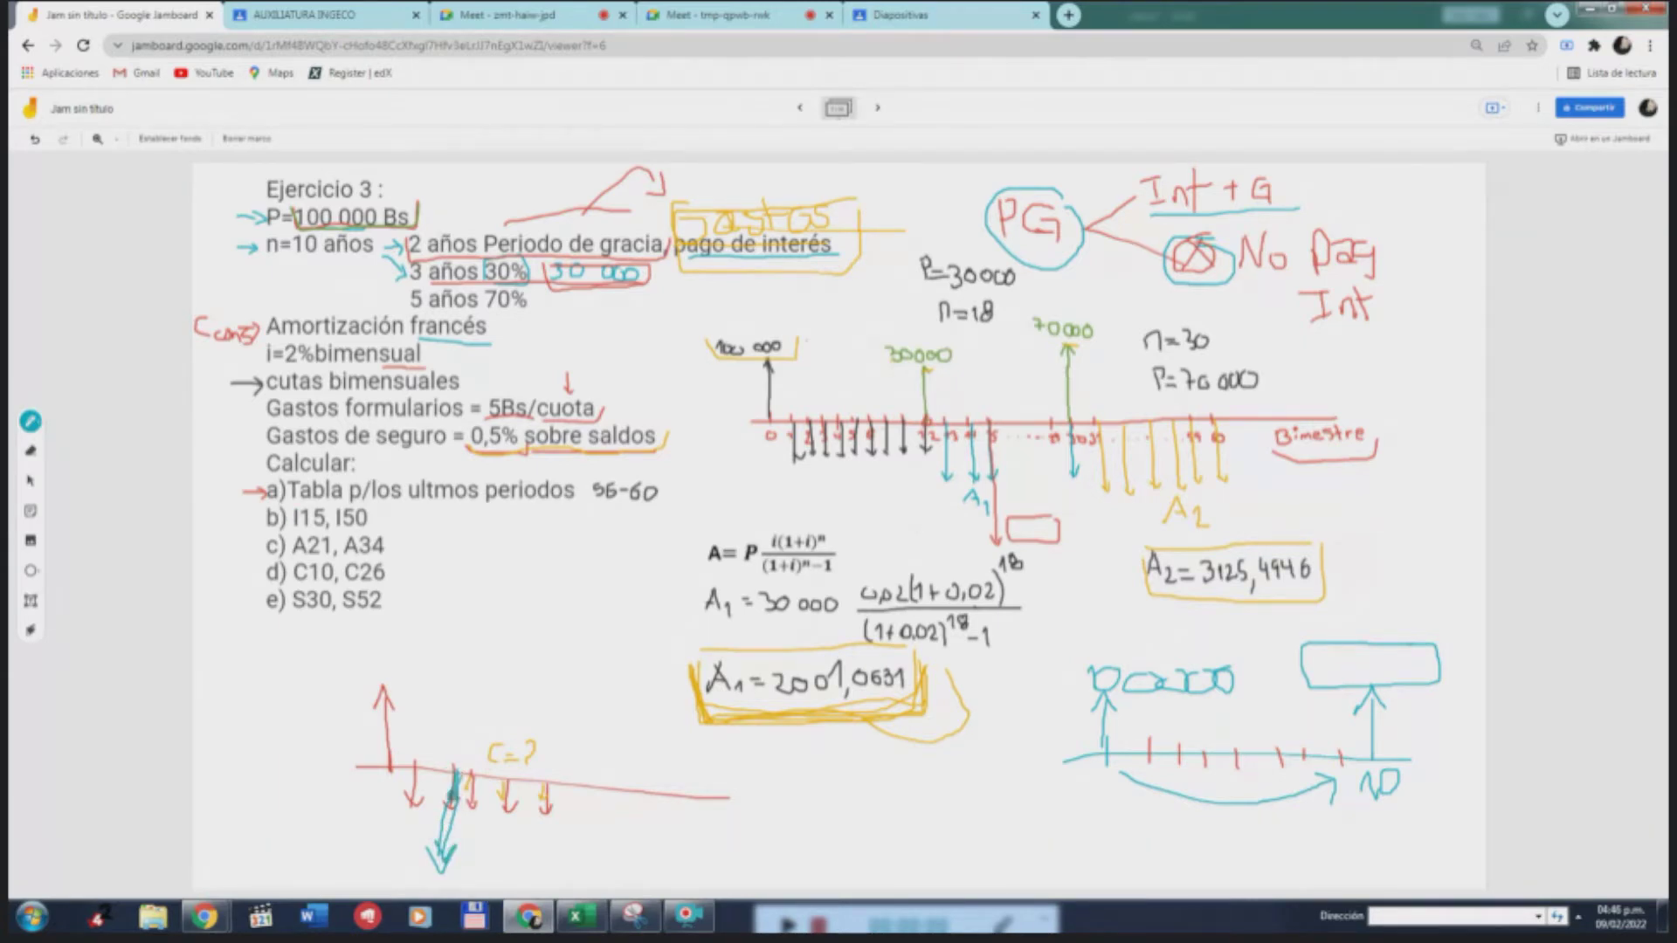
mouse_move(454, 770)
mouse_down()
mouse_move(441, 864)
mouse_move(424, 844)
mouse_move(467, 846)
mouse_up()
mouse_move(488, 826)
mouse_down()
mouse_move(506, 845)
mouse_move(576, 838)
mouse_up()
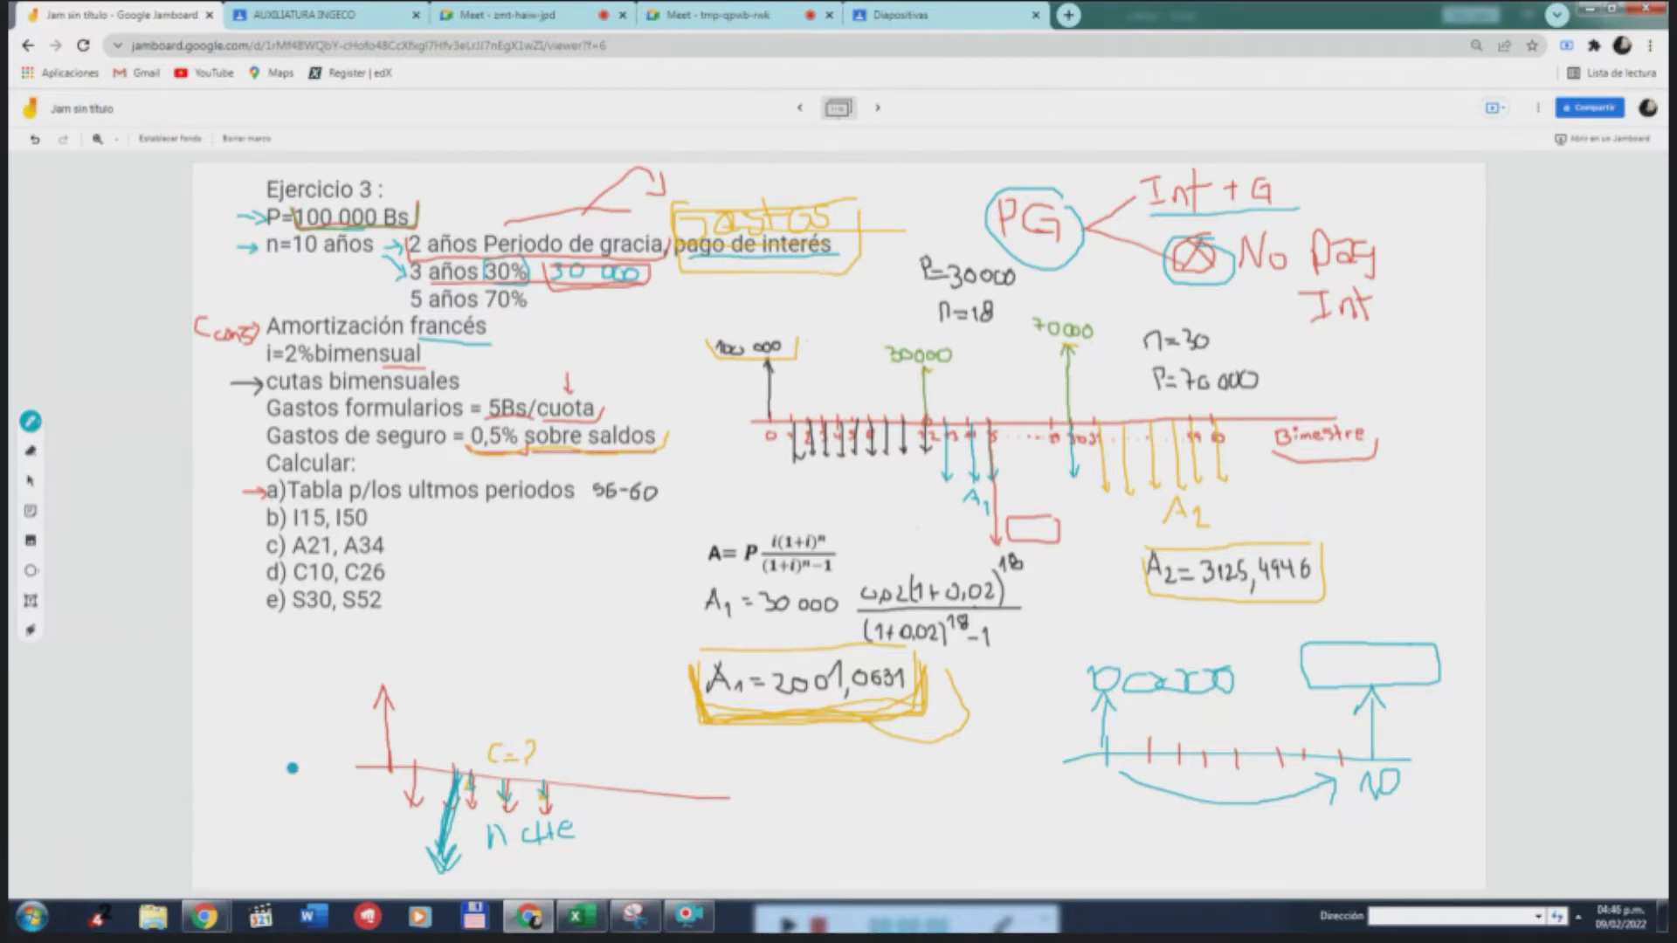
Erase the timeline sketch below the exercise list and delete the empty amortization table from the next frame
click(31, 451)
mouse_move(376, 760)
mouse_down()
mouse_move(489, 790)
mouse_move(603, 768)
mouse_move(515, 811)
mouse_move(428, 769)
mouse_move(345, 690)
mouse_move(681, 871)
mouse_move(486, 856)
mouse_move(461, 830)
mouse_move(397, 856)
mouse_up()
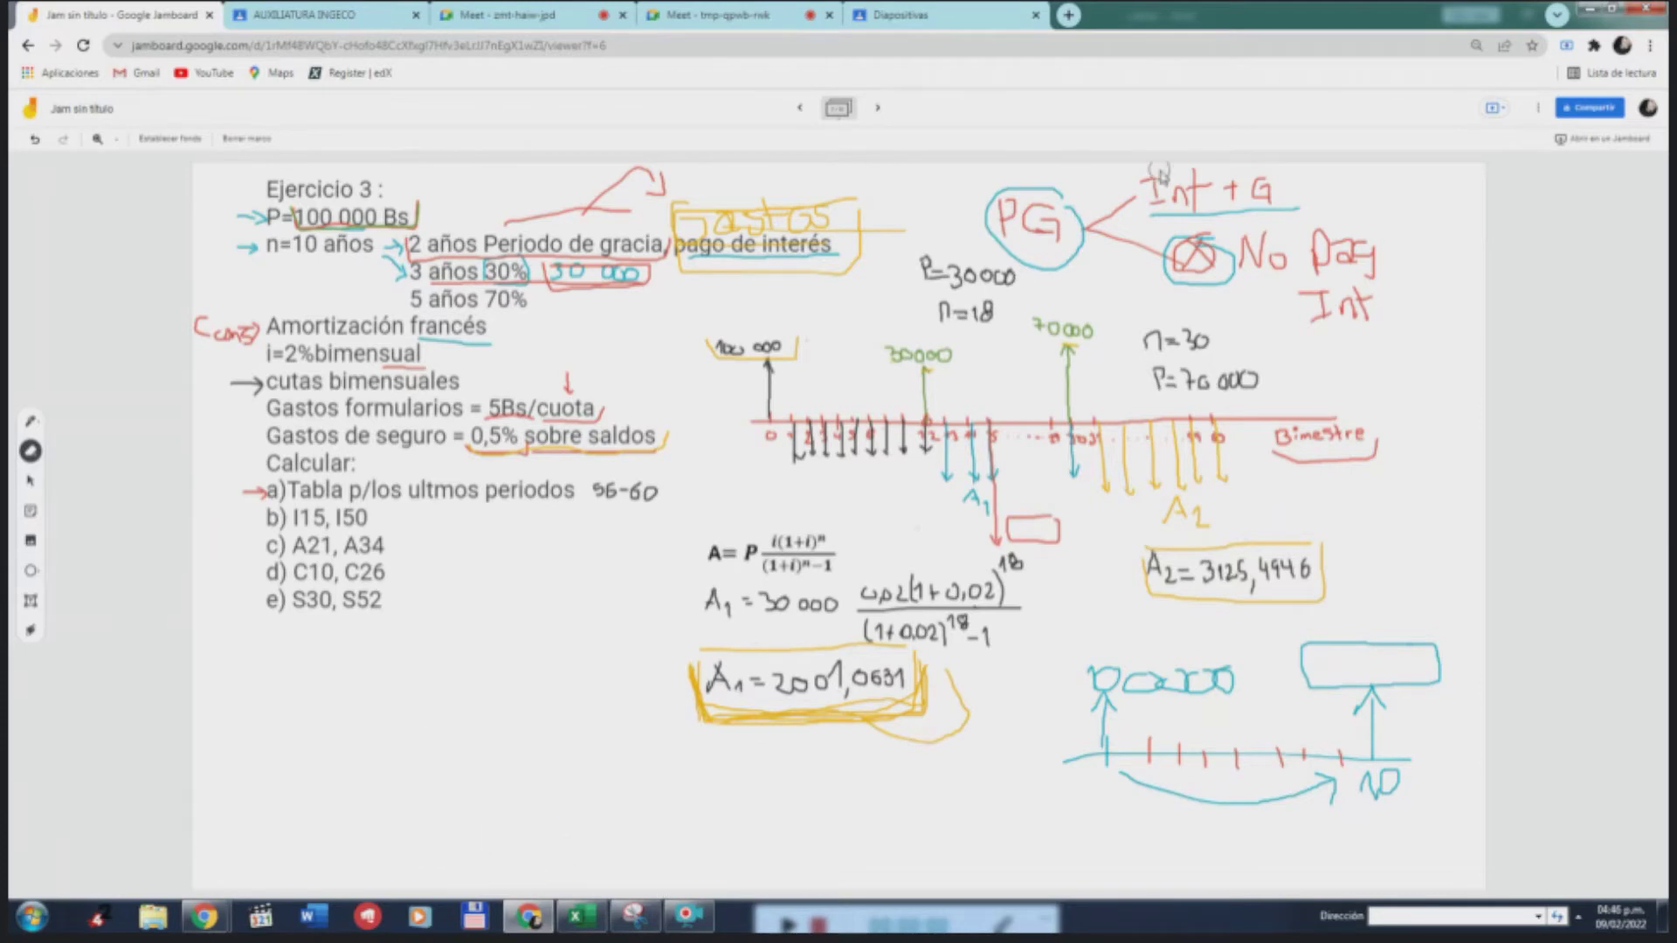
click(882, 109)
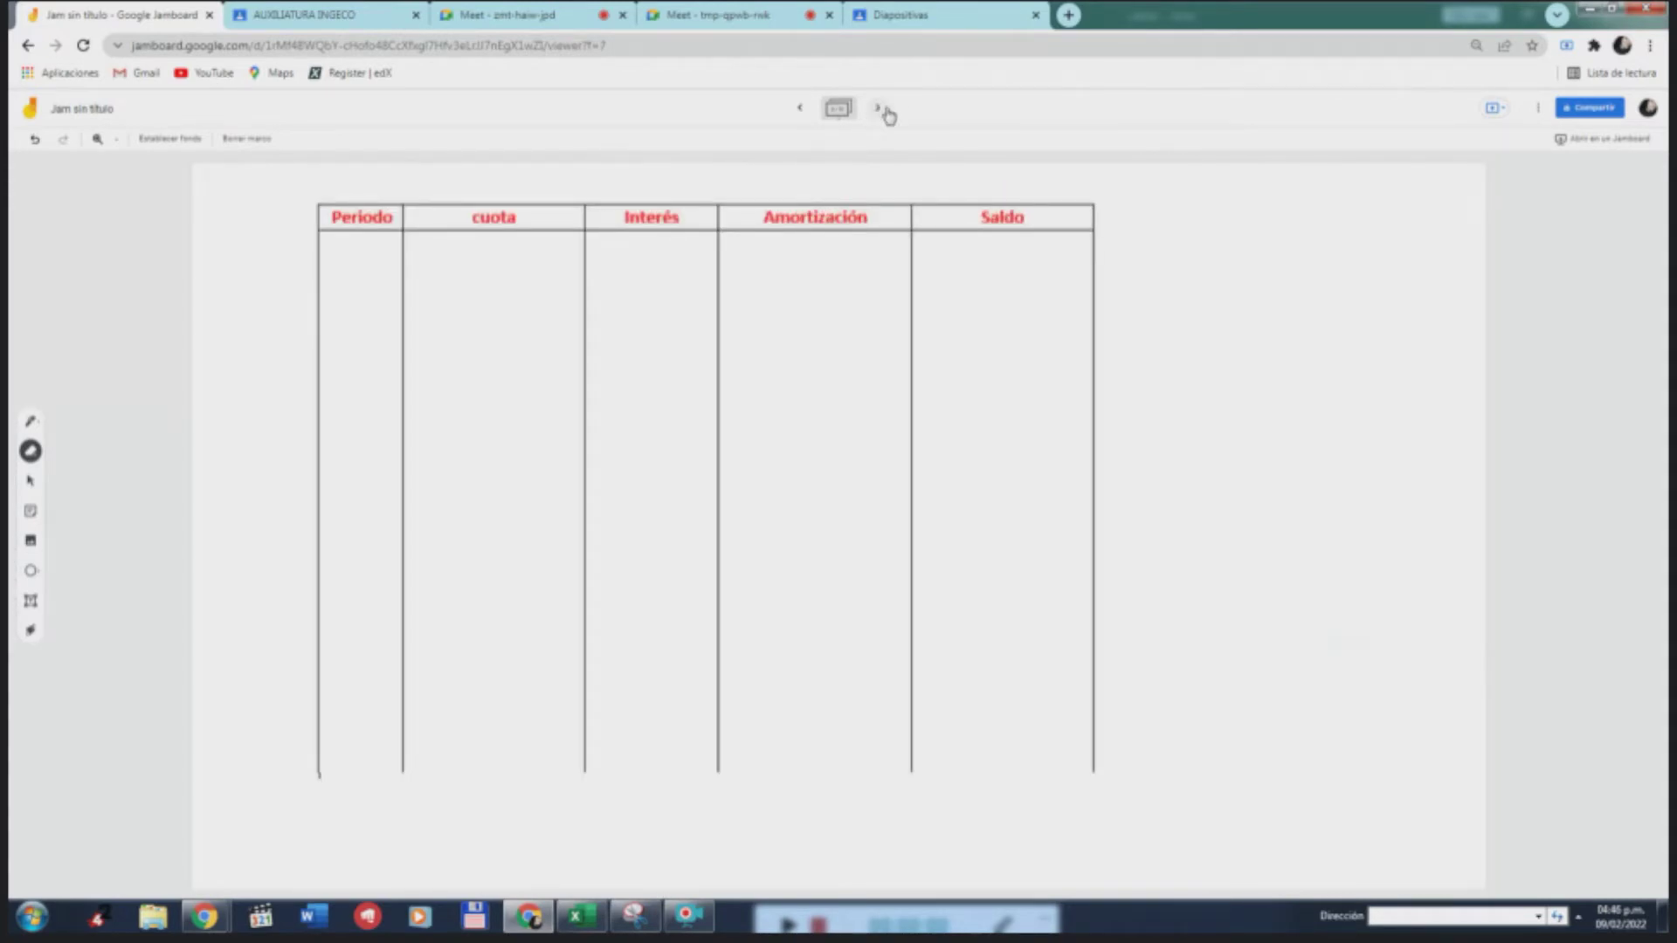
click(30, 480)
click(496, 218)
key(Delete)
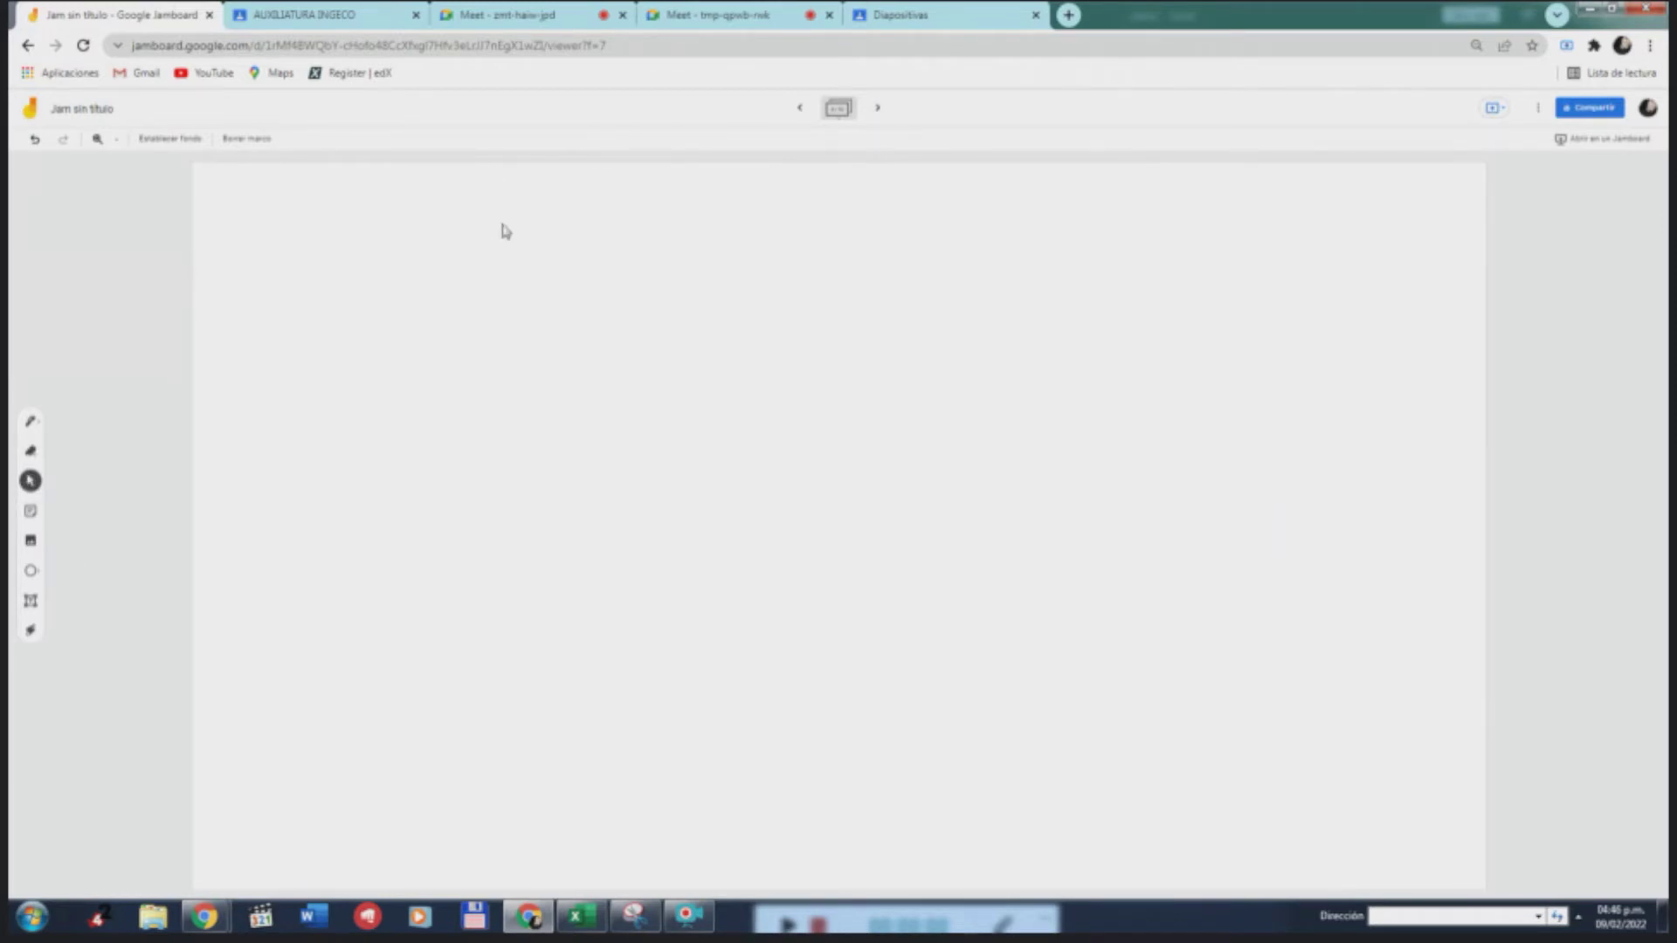
Draw a red horizontal timeline across the upper part of the blank frame, with ticks numbered 0 to 4 and "Mens" at its end
click(31, 421)
click(33, 424)
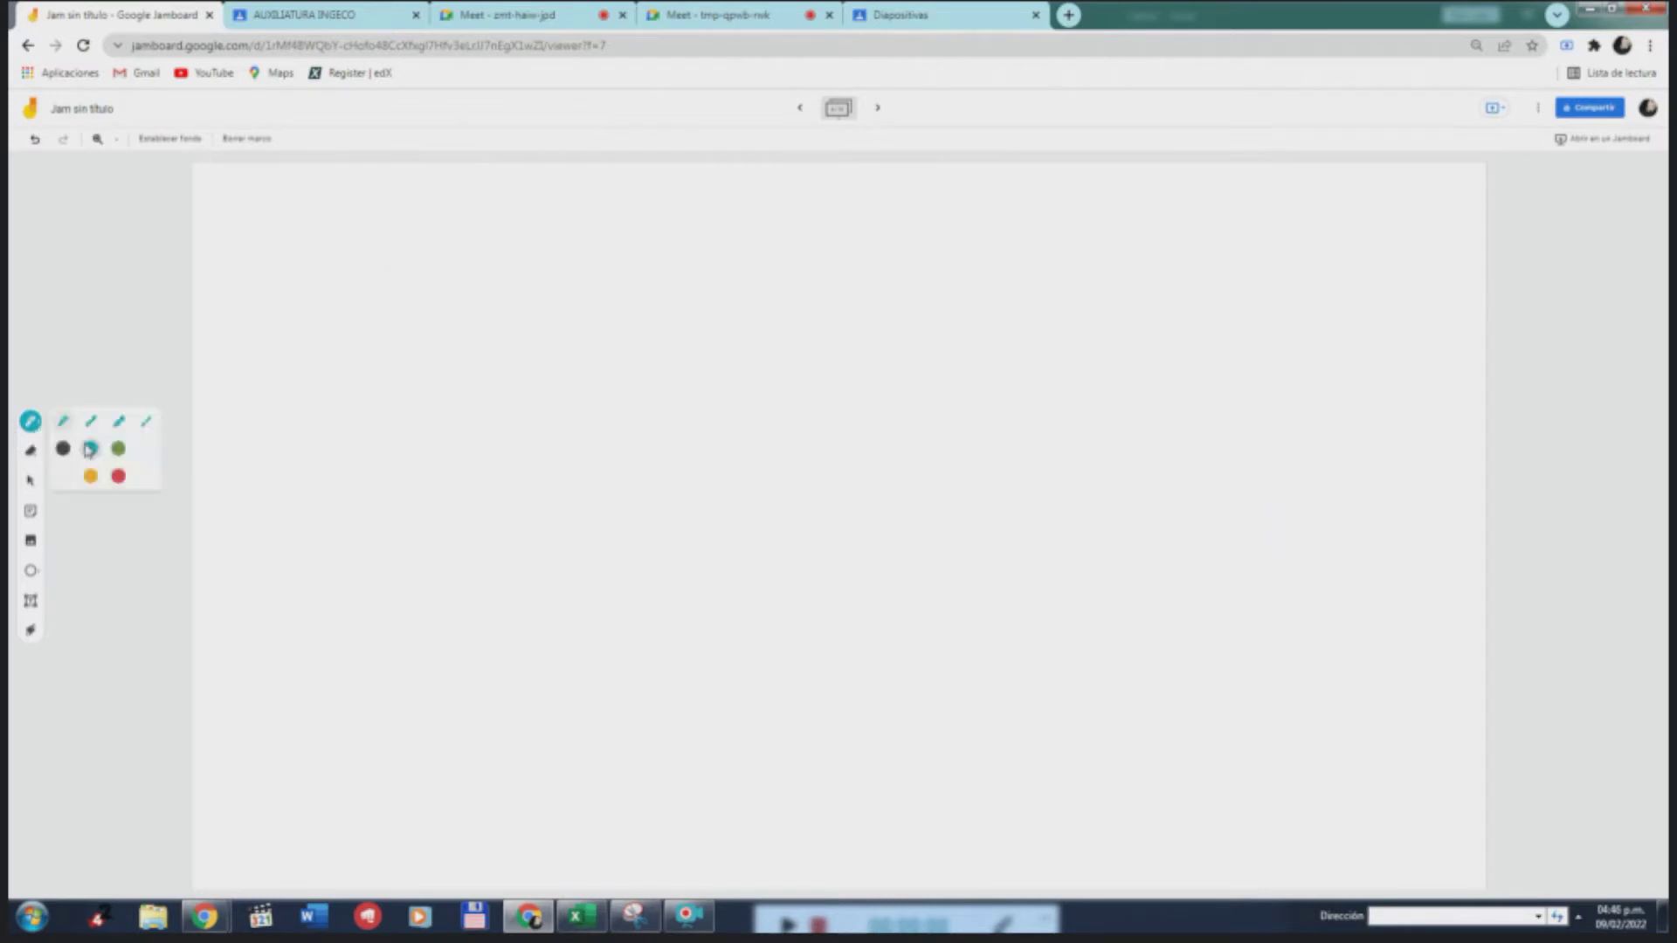
click(119, 477)
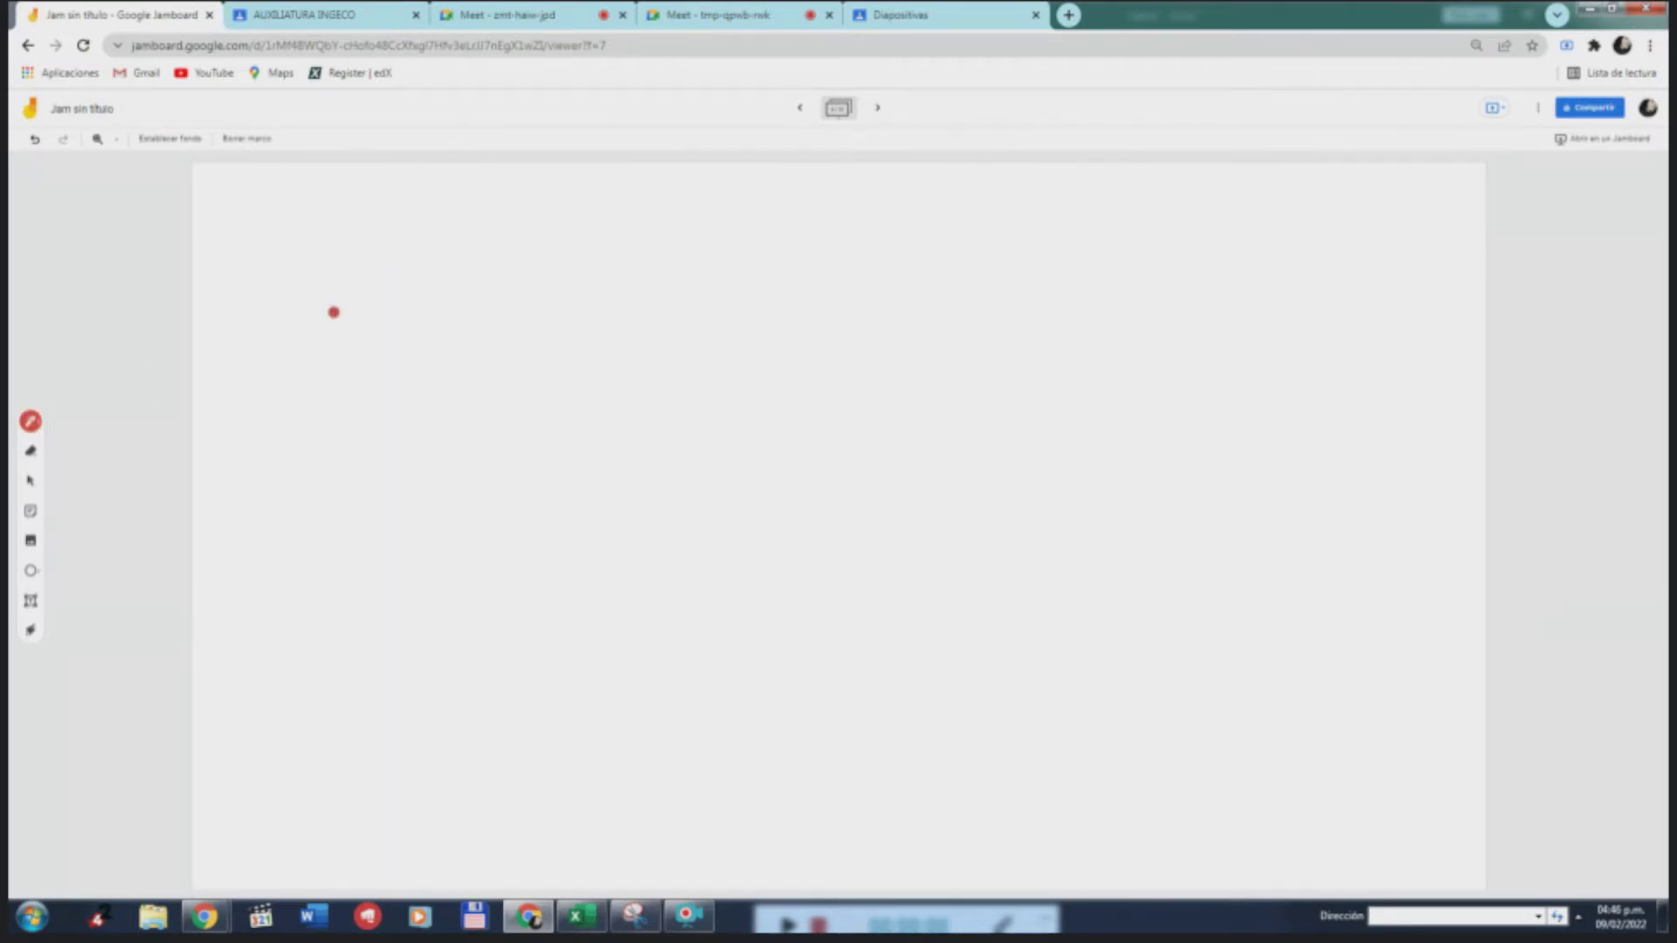
drag(302, 317, 874, 338)
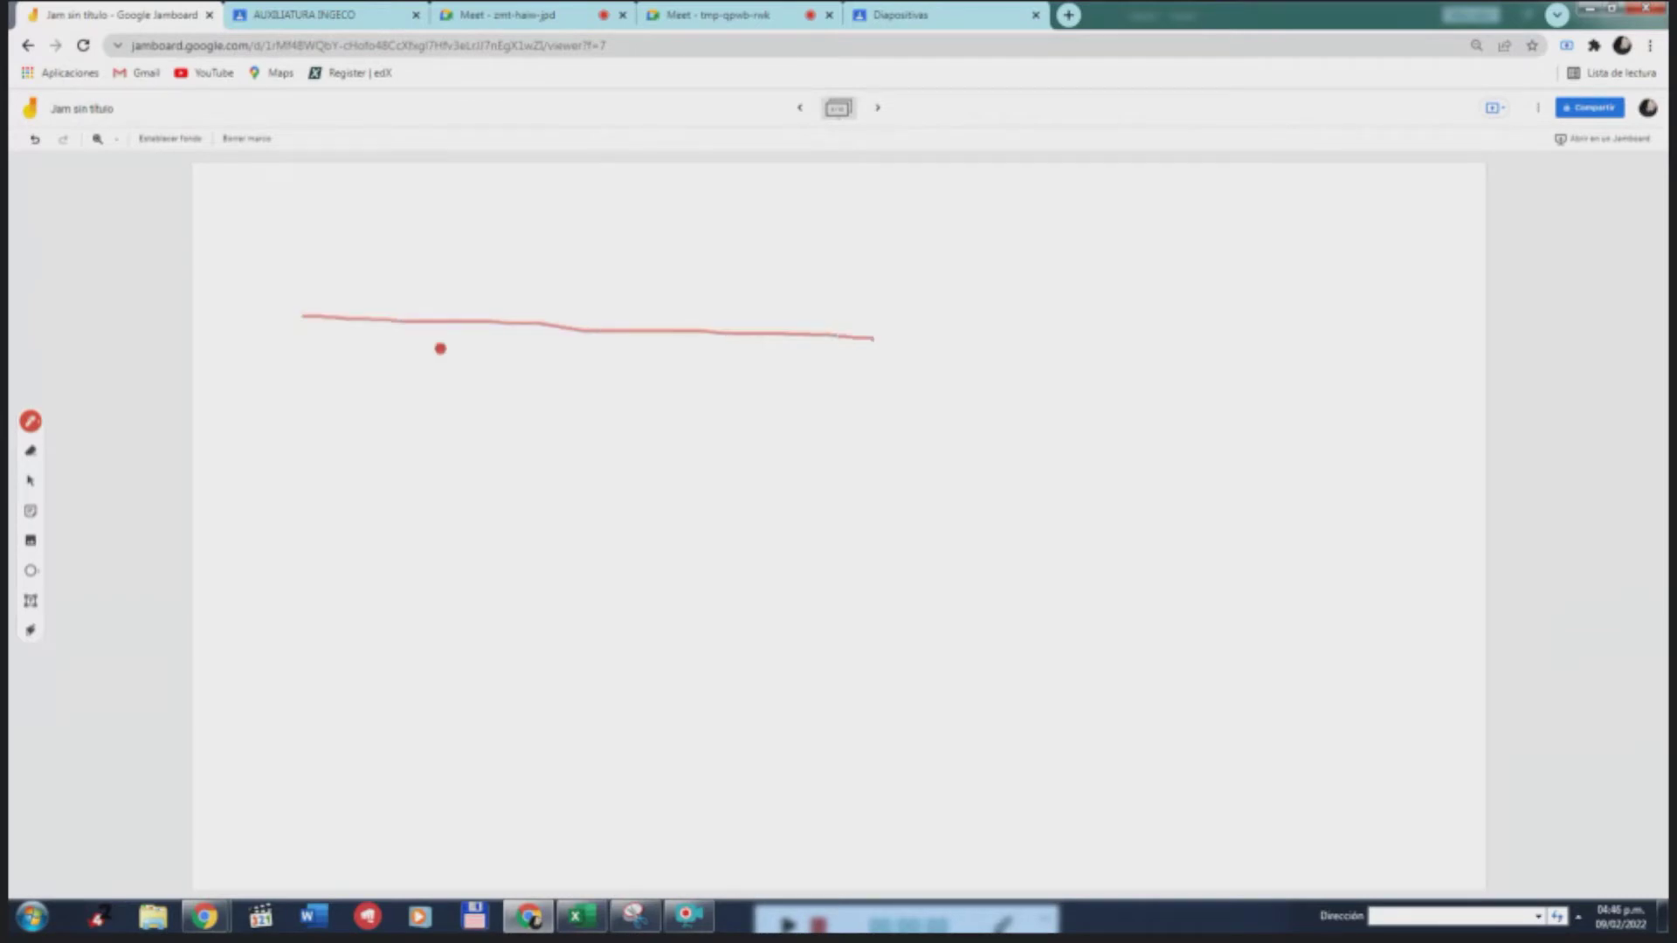
mouse_move(336, 305)
mouse_down()
mouse_move(329, 340)
mouse_move(366, 323)
mouse_move(367, 351)
mouse_move(406, 364)
mouse_up()
mouse_move(431, 307)
mouse_down()
mouse_move(439, 361)
mouse_move(486, 361)
mouse_up()
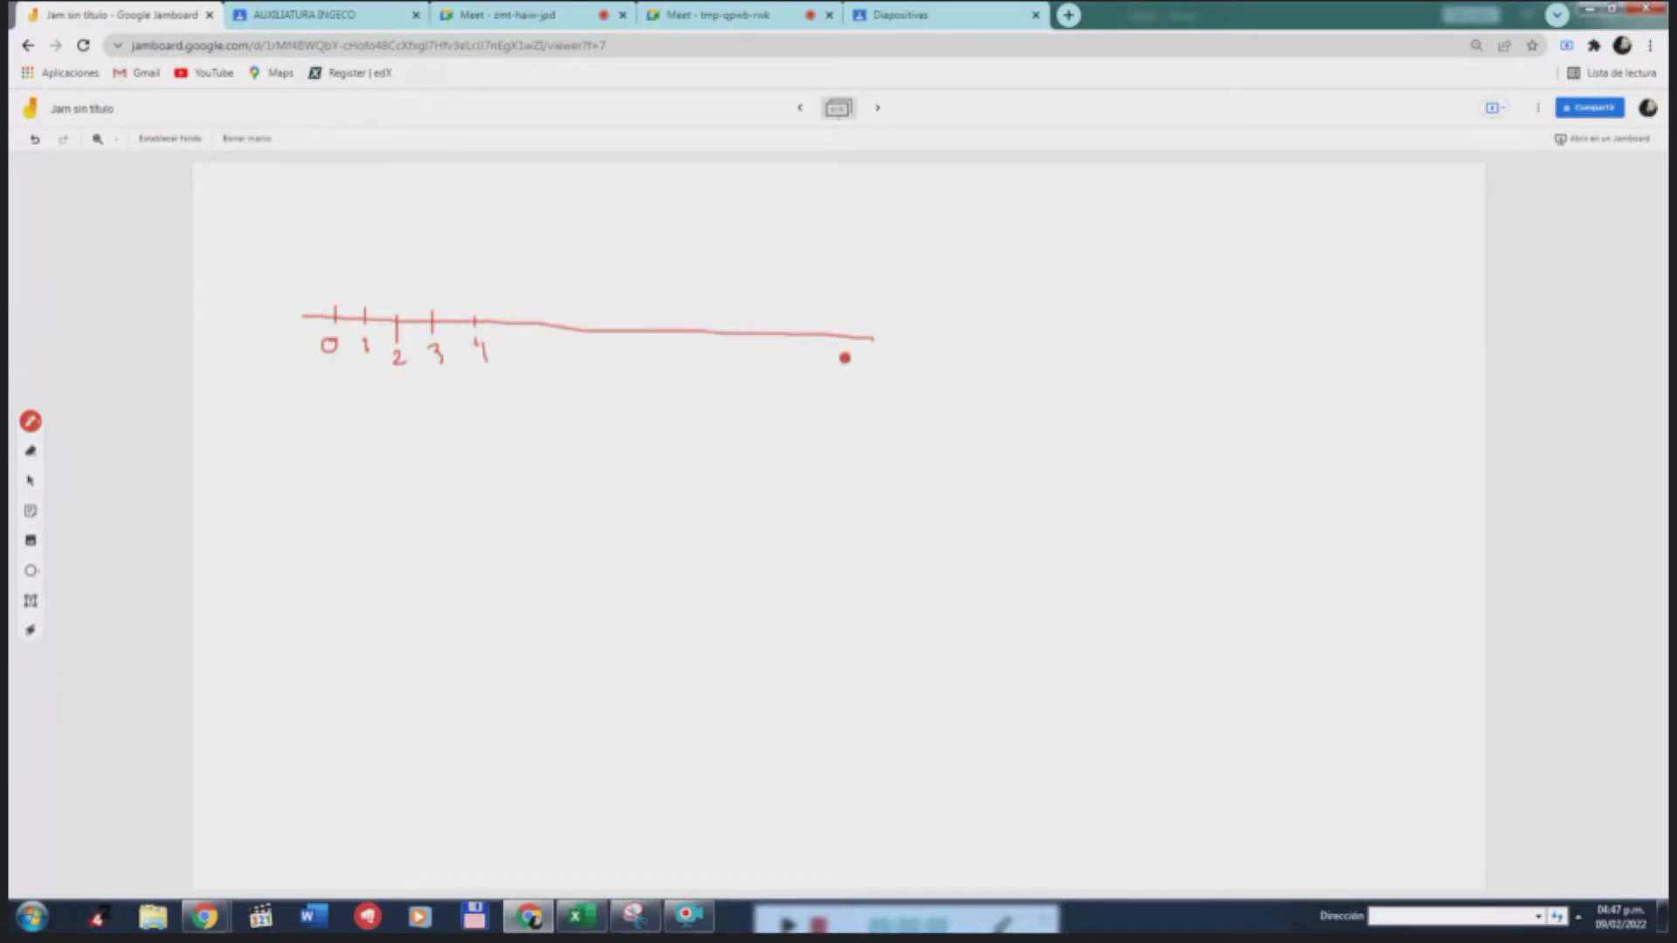
drag(865, 360, 893, 359)
drag(909, 354, 899, 369)
Draw a green upward arrow at period 0 and label it with "P:" and the loan amount
click(30, 421)
click(119, 451)
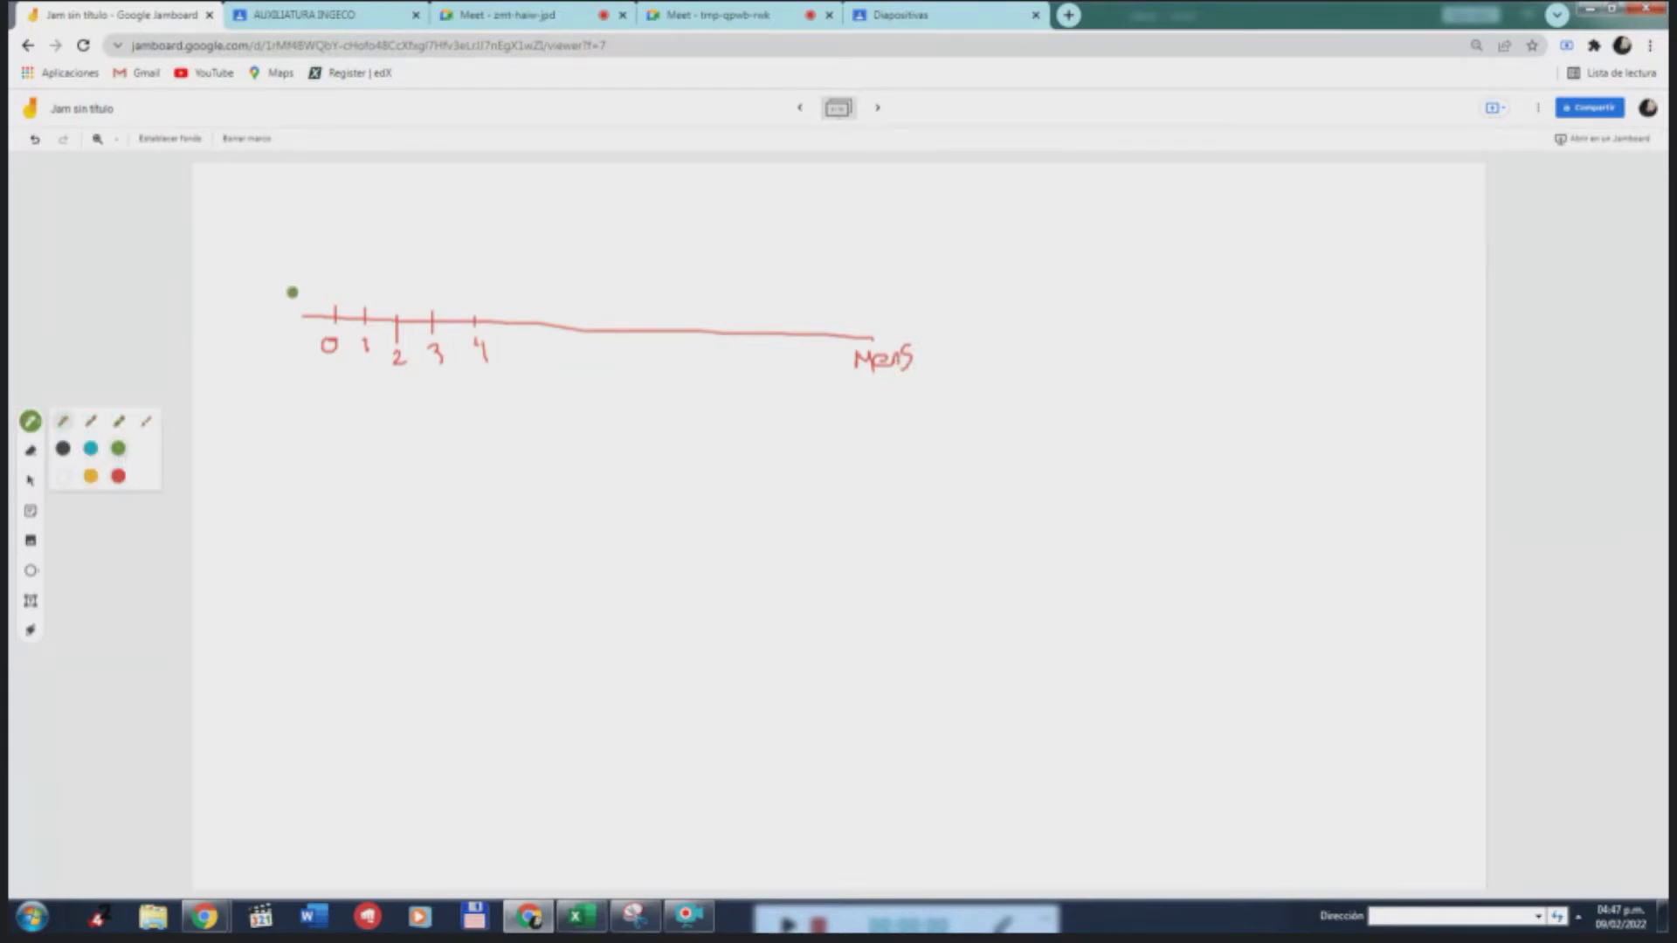
drag(330, 234, 333, 322)
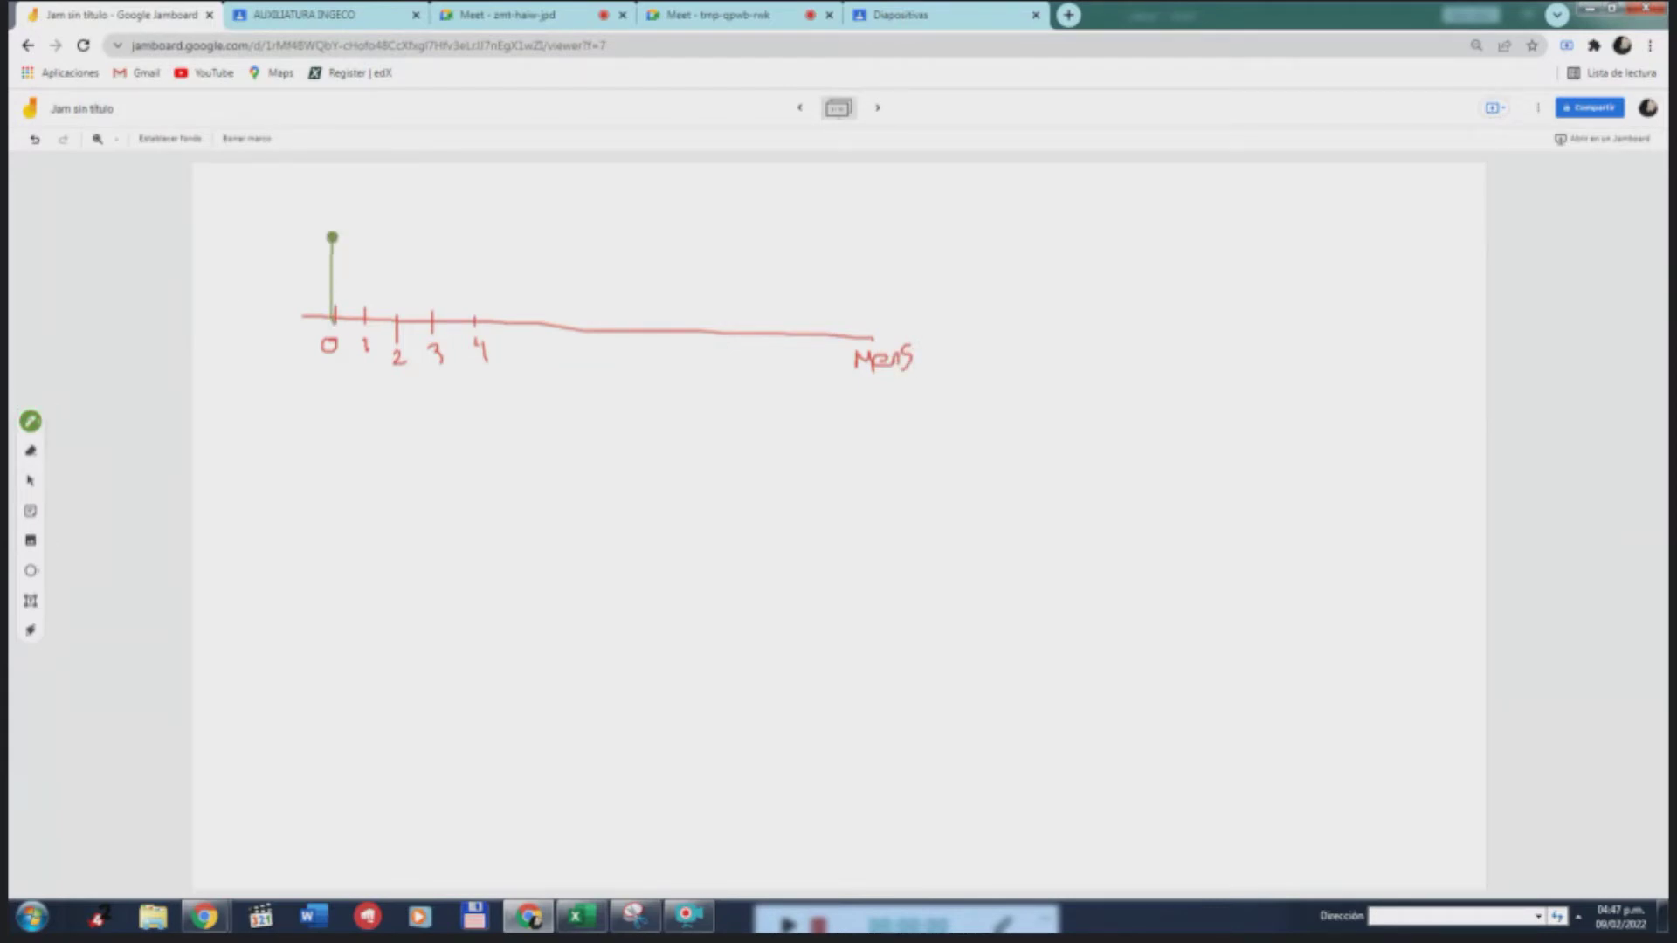
drag(335, 231, 339, 250)
mouse_move(320, 185)
mouse_down()
mouse_move(322, 216)
mouse_move(331, 201)
mouse_up()
mouse_move(351, 190)
mouse_down()
mouse_move(352, 212)
mouse_move(391, 199)
mouse_up()
Write the blue heading "Frances C cte" above the timeline
click(30, 421)
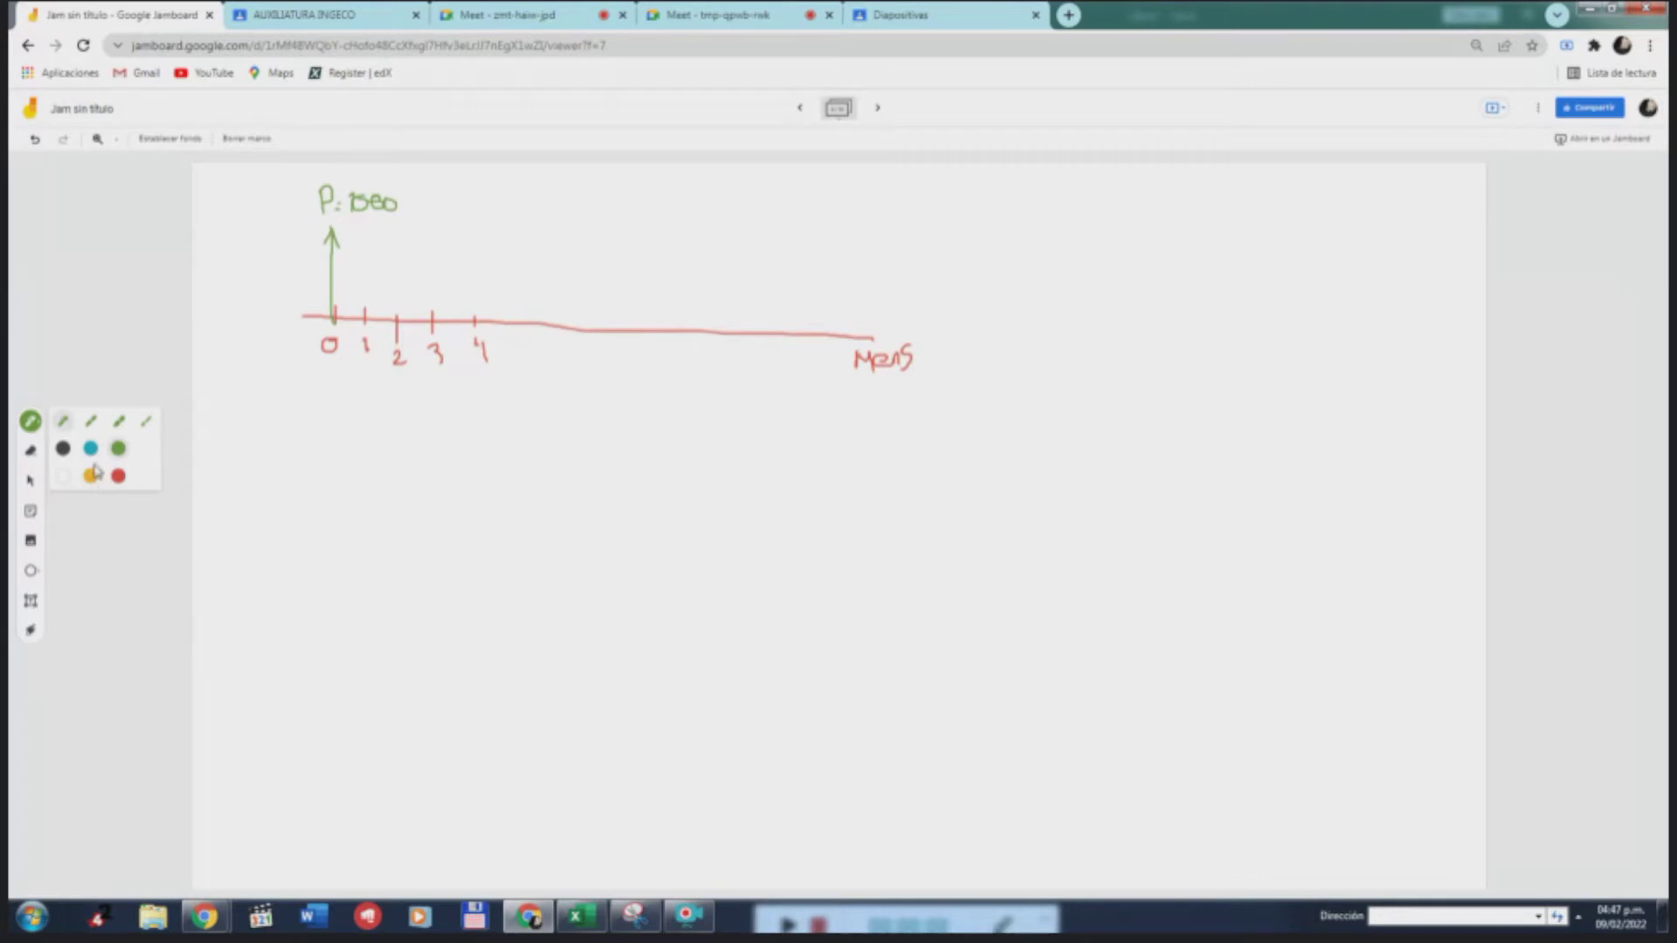
click(91, 449)
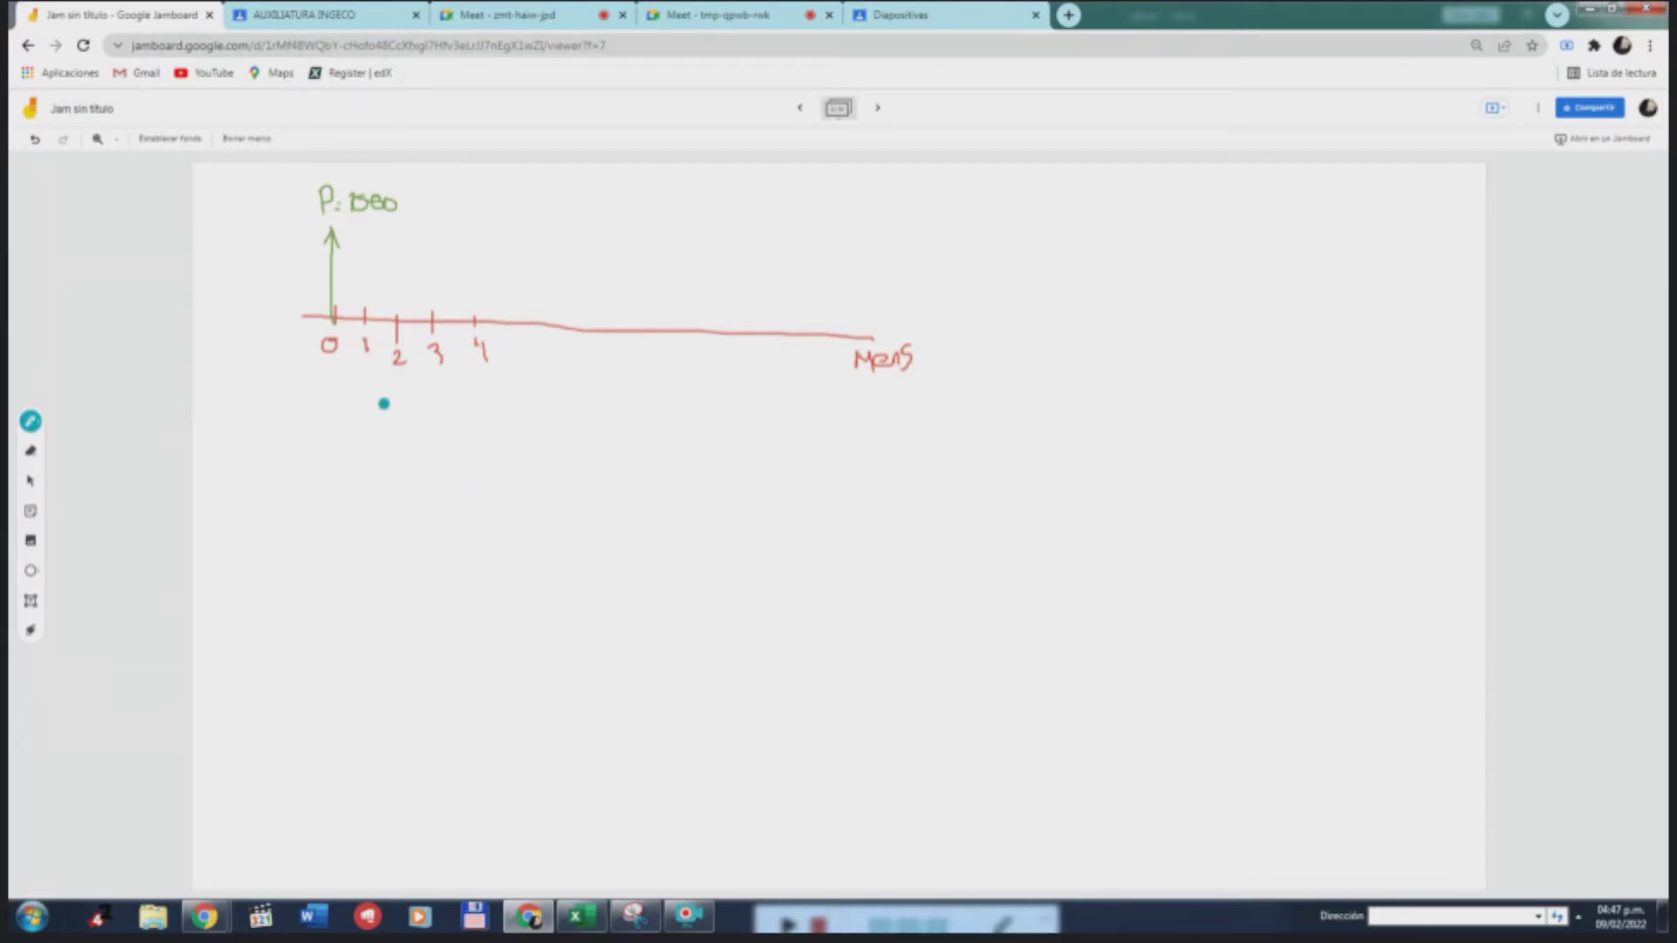
mouse_move(691, 187)
mouse_down()
mouse_move(691, 220)
mouse_move(706, 186)
mouse_move(698, 202)
mouse_move(737, 209)
mouse_move(864, 195)
mouse_move(876, 213)
mouse_move(906, 187)
mouse_move(957, 183)
mouse_up()
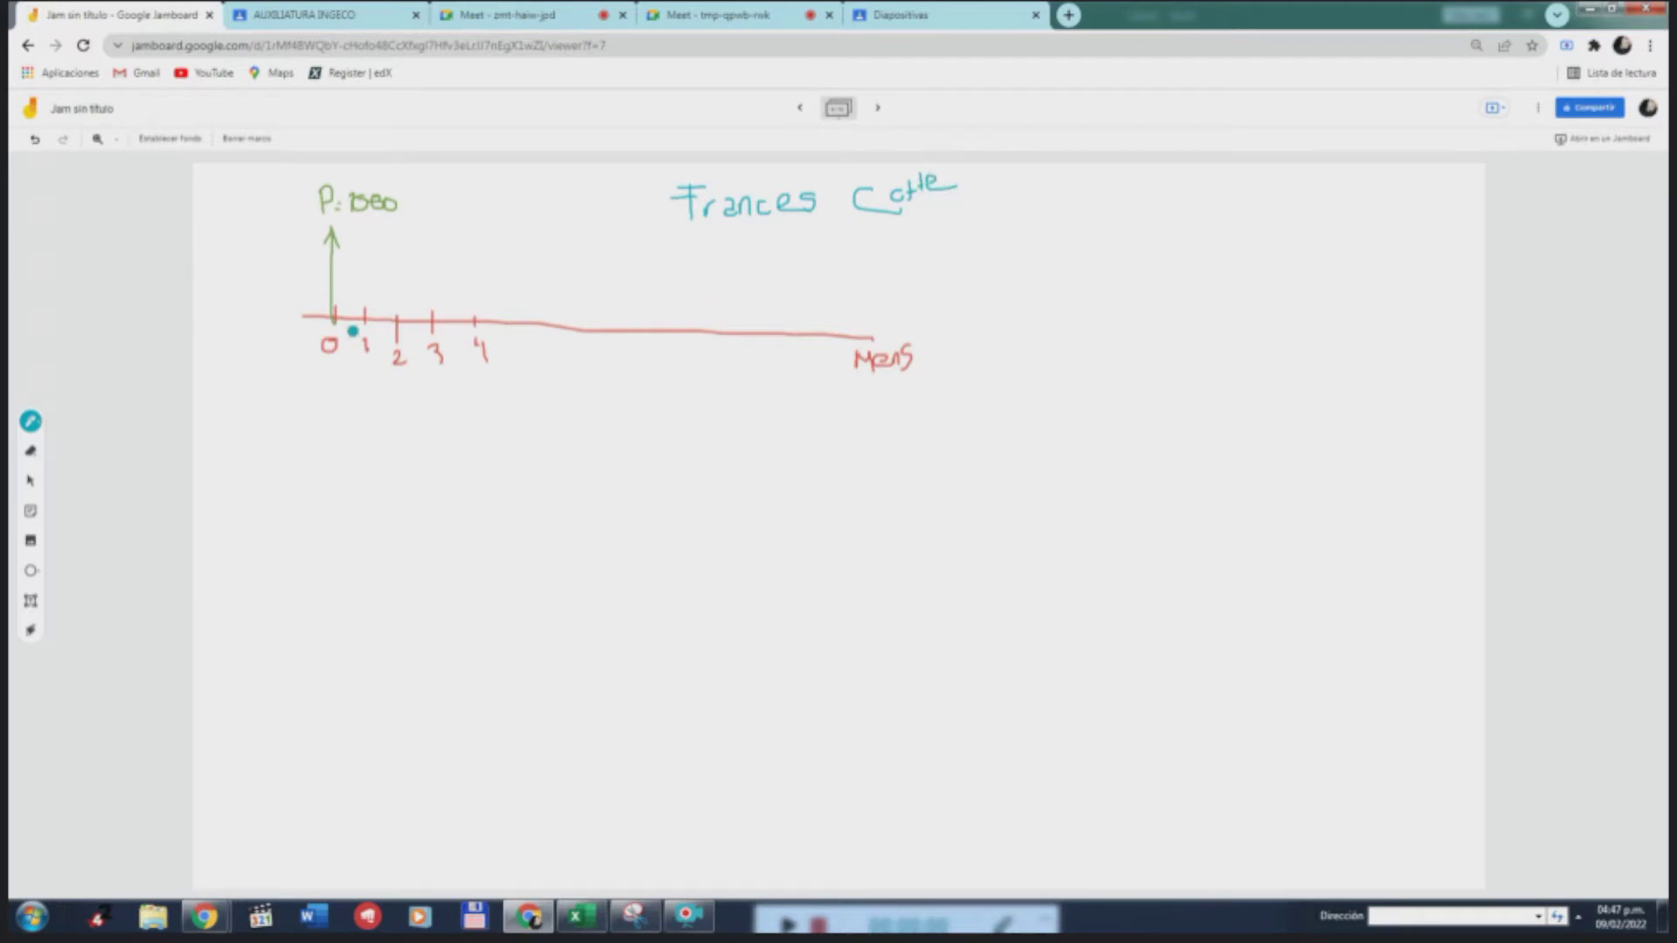
Draw blue downward payment arrows at periods 1 to 4 and at two further periods
drag(363, 334, 358, 376)
drag(396, 323, 394, 377)
drag(435, 321, 444, 370)
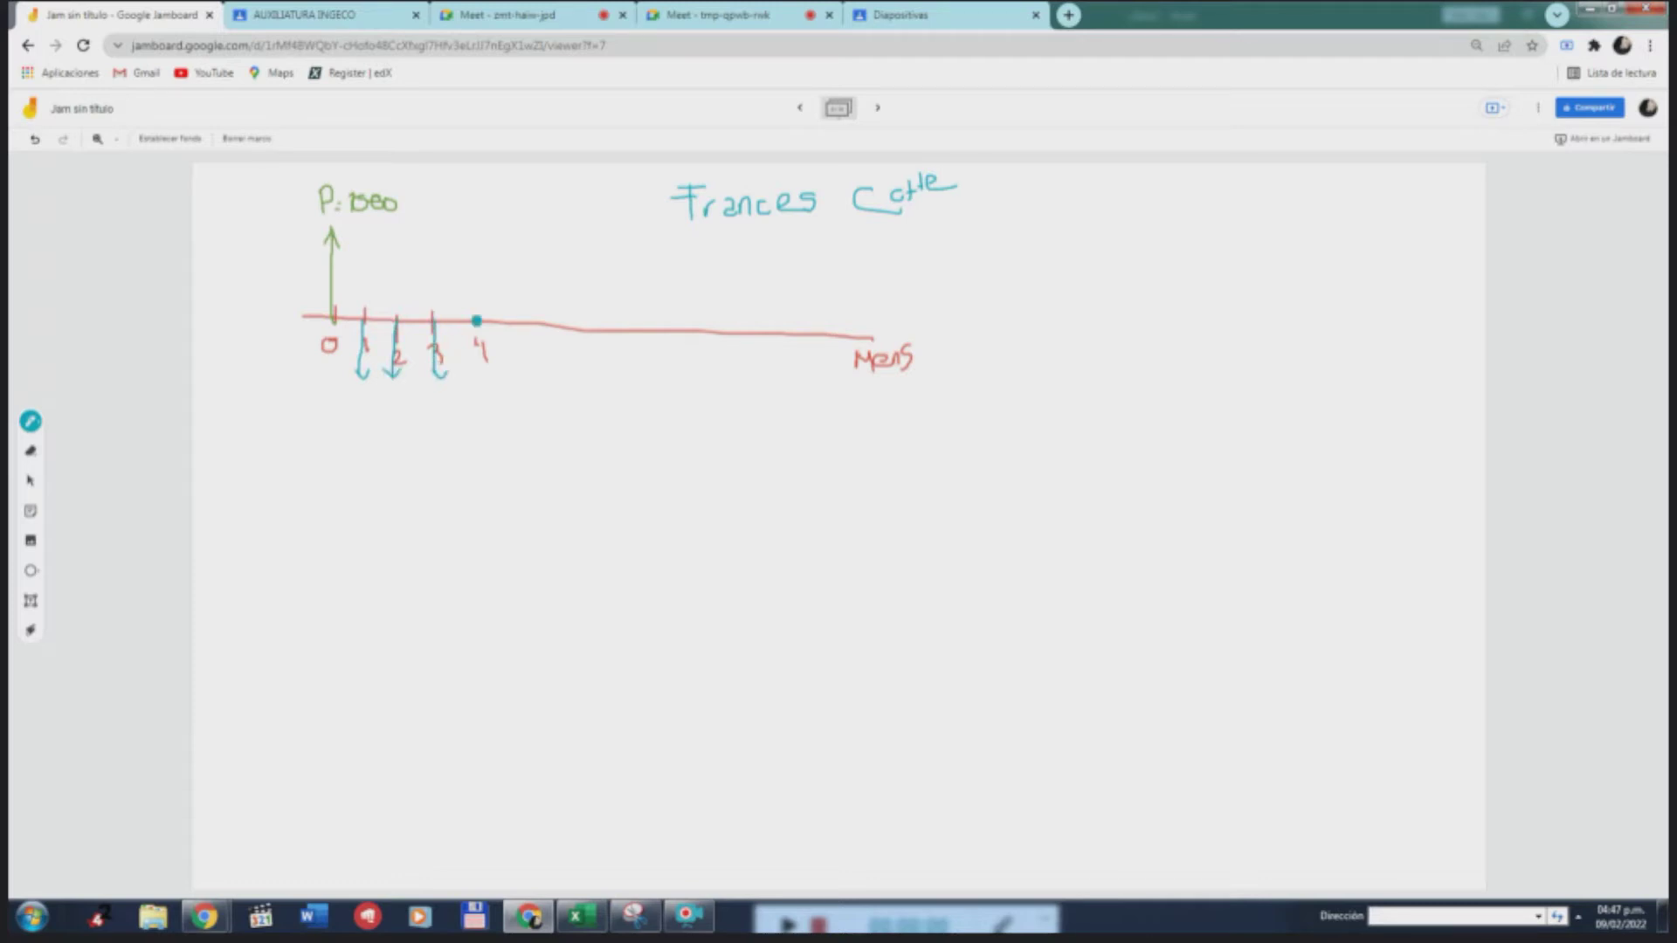
mouse_move(474, 316)
mouse_down()
mouse_move(472, 378)
mouse_move(503, 339)
mouse_move(503, 372)
mouse_move(536, 341)
mouse_move(522, 373)
mouse_up()
Draw a longer yellow downward arrow at period 2 for the extra payment
click(33, 426)
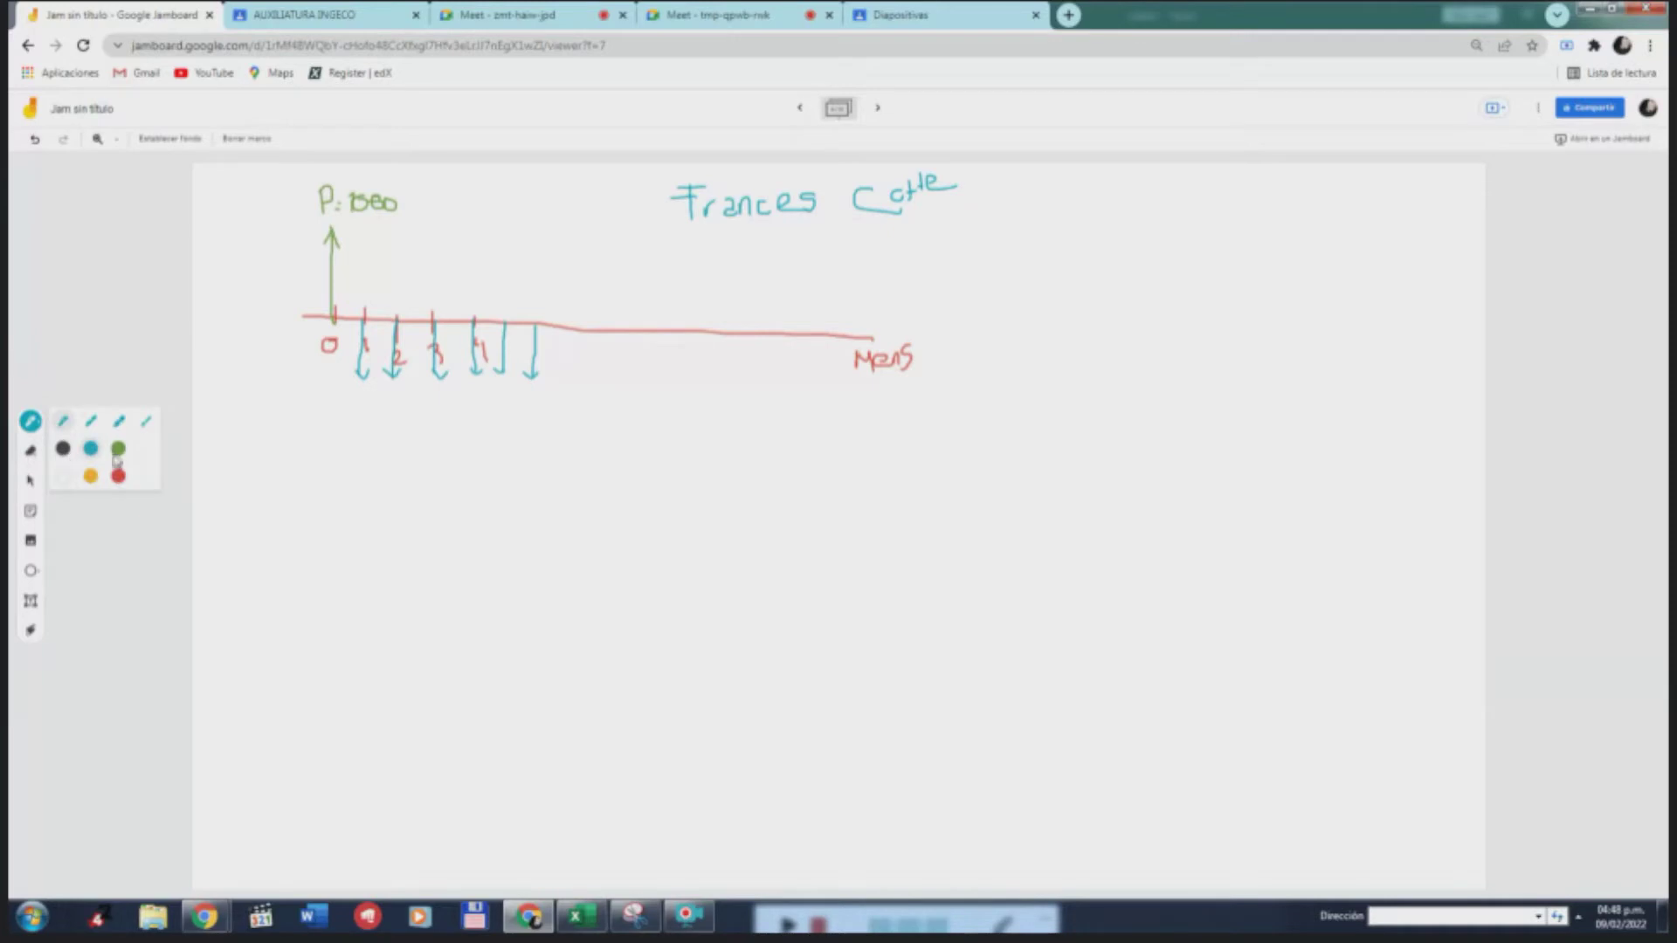
click(90, 476)
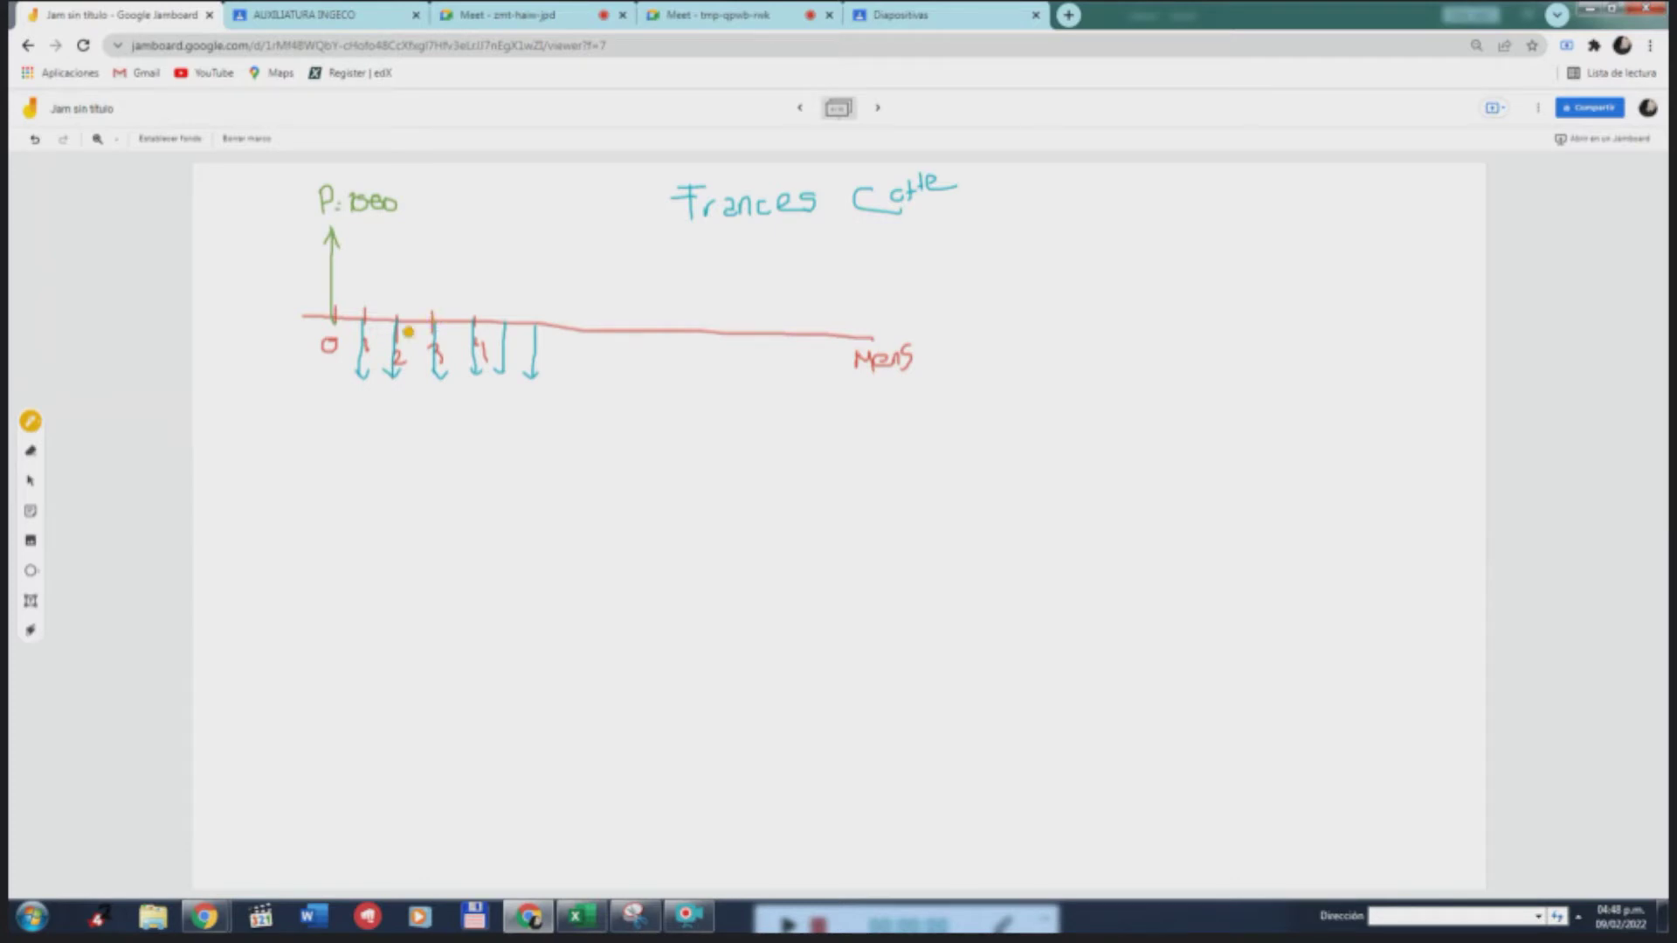
mouse_move(393, 350)
mouse_down()
mouse_move(380, 437)
mouse_move(398, 425)
mouse_up()
Write "200" in blue below the payment arrow of period 1
click(30, 421)
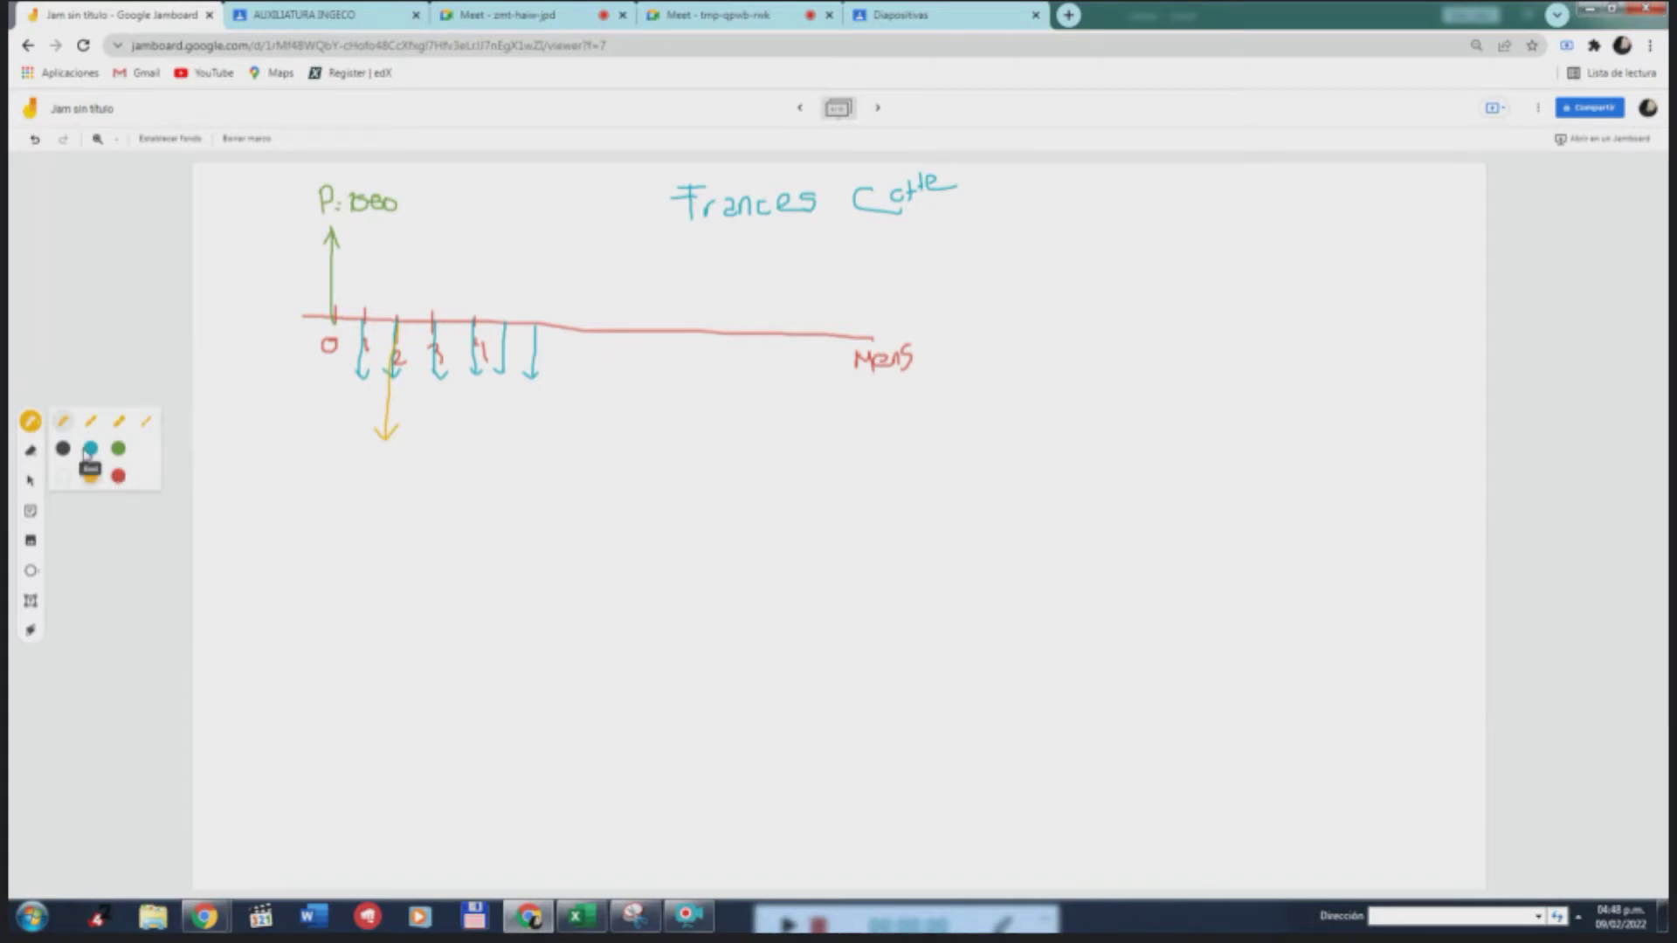
click(89, 449)
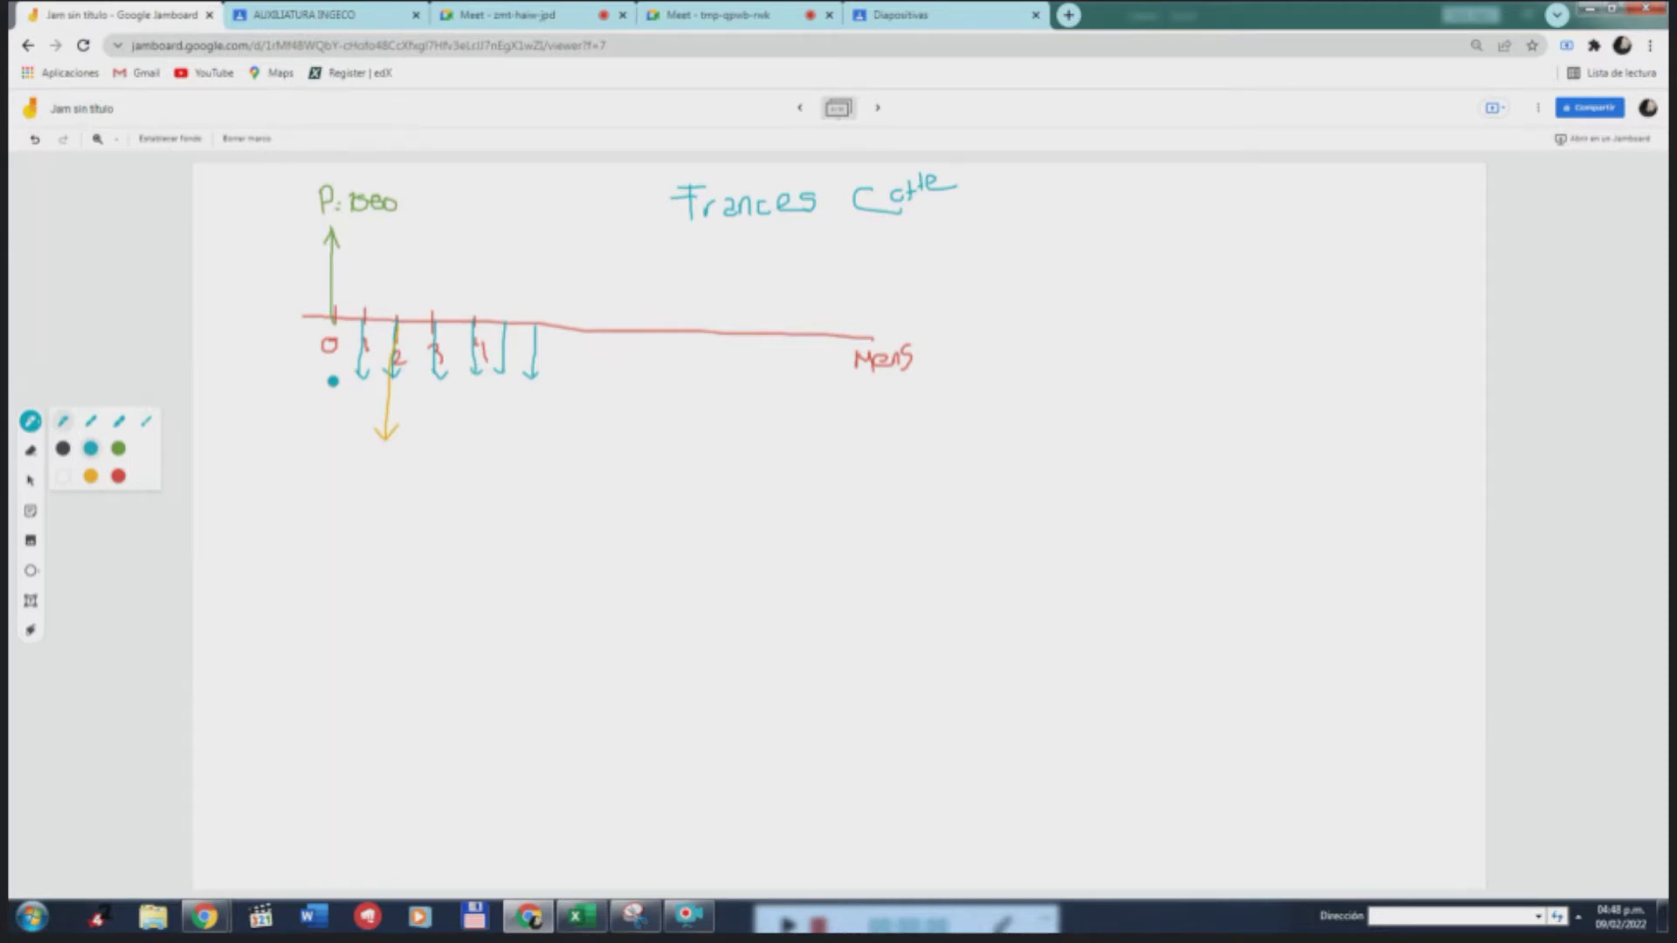
drag(337, 386, 367, 389)
Write "500" in yellow below the extra-payment arrow and "T=700" beneath it
mouse_move(372, 459)
mouse_down()
mouse_move(409, 463)
mouse_move(401, 451)
mouse_up()
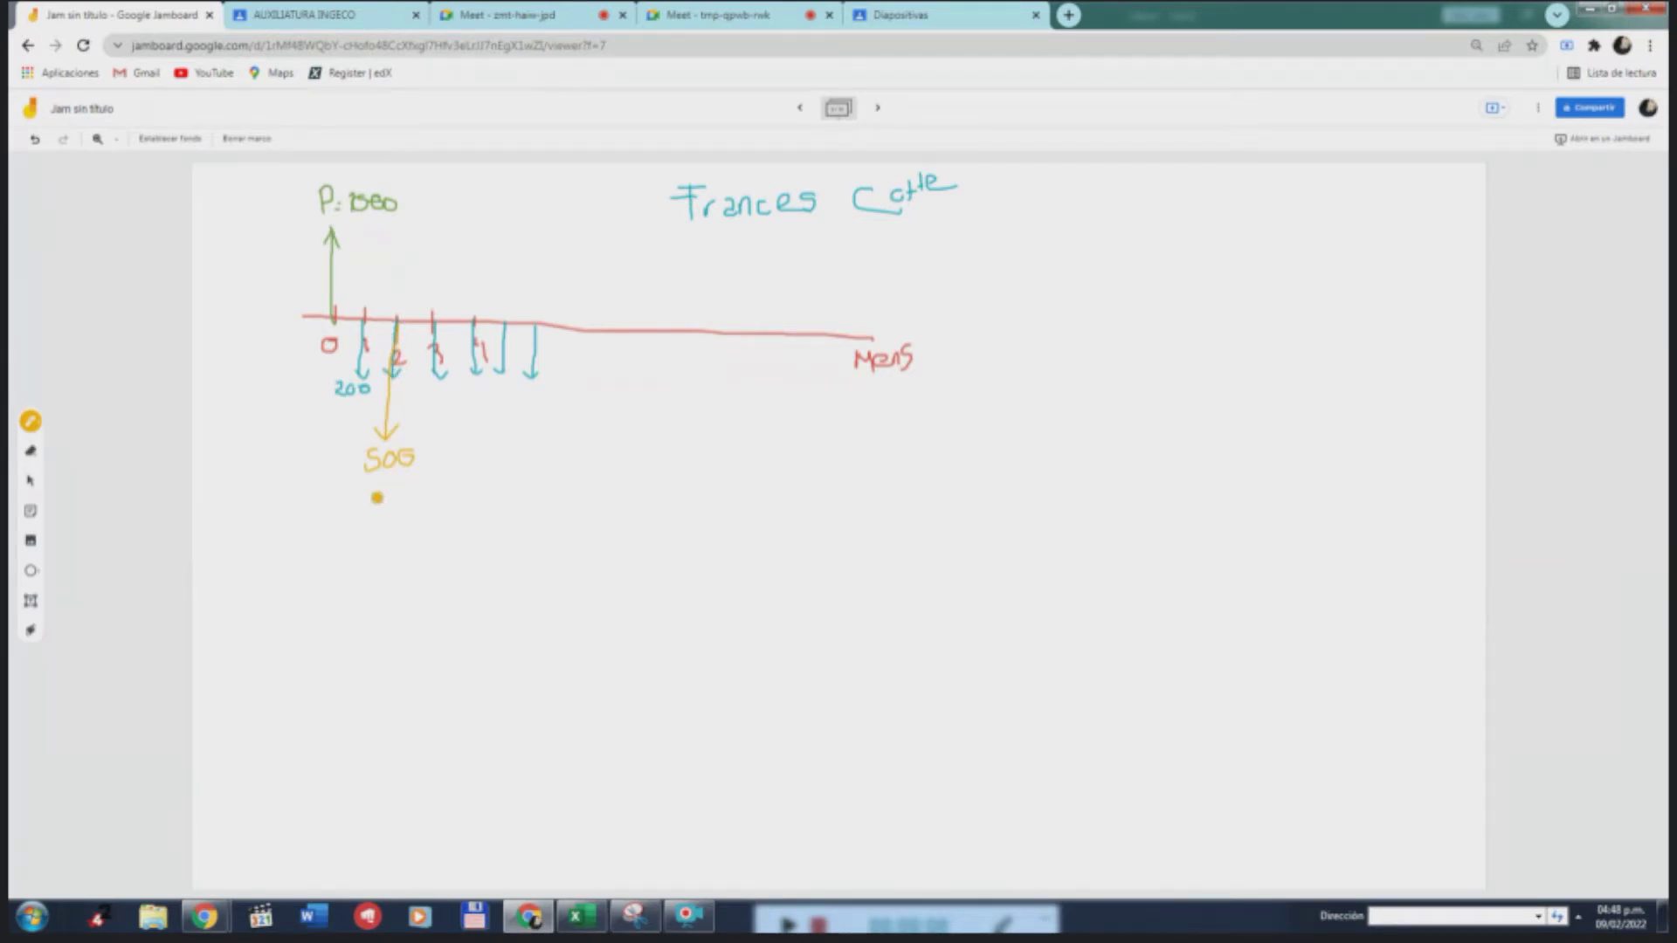
drag(355, 499, 395, 507)
drag(404, 495, 429, 508)
Circle the payments from period 3 onward in green and write "Cuotas cte" with "n ↓" beneath it, below the timeline
click(32, 423)
click(36, 428)
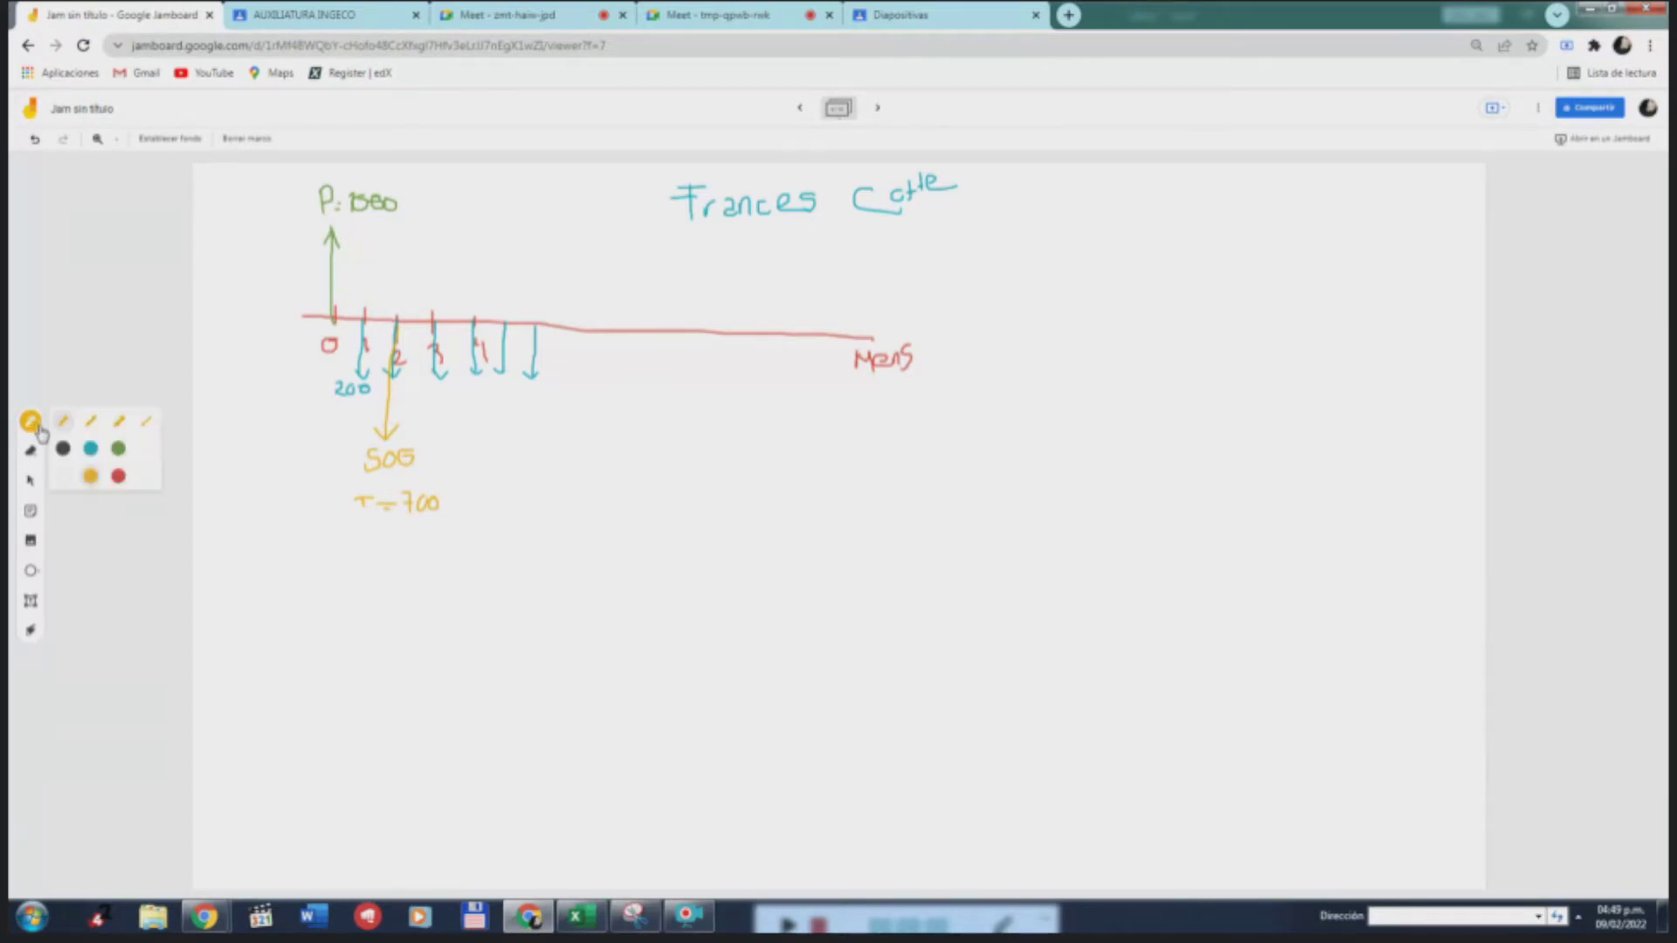
click(119, 450)
mouse_move(610, 400)
mouse_down()
mouse_move(612, 418)
mouse_move(666, 393)
mouse_move(658, 412)
mouse_move(694, 404)
mouse_move(714, 424)
mouse_up()
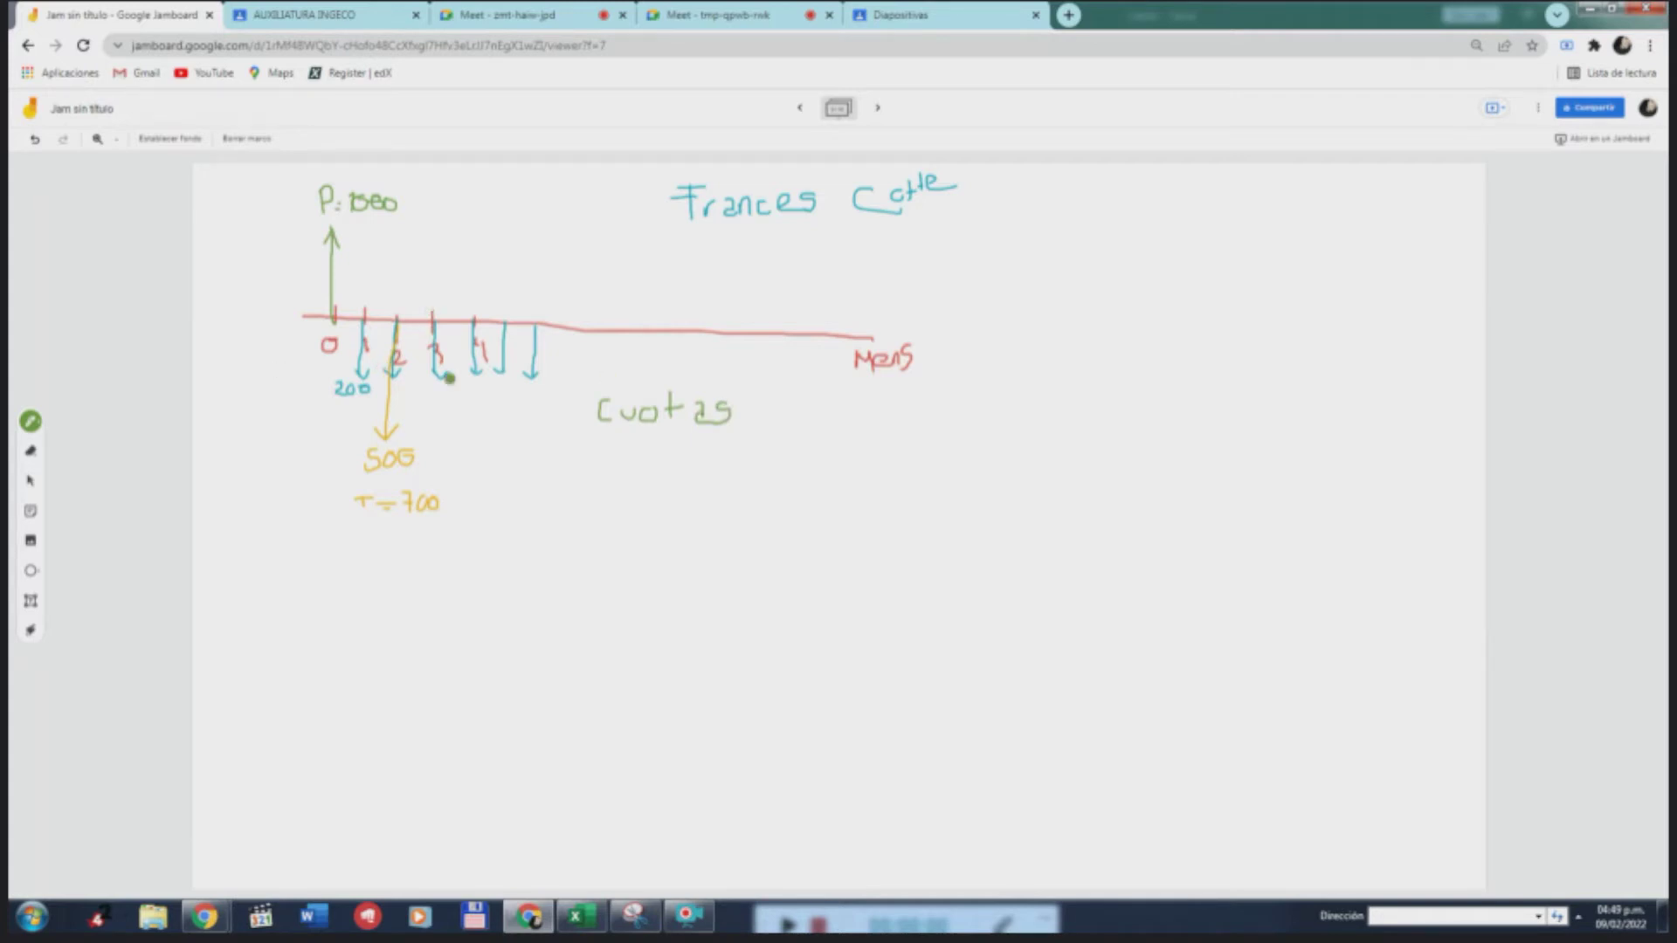
mouse_move(530, 297)
mouse_down()
mouse_move(494, 294)
mouse_move(426, 376)
mouse_move(537, 384)
mouse_move(521, 276)
mouse_up()
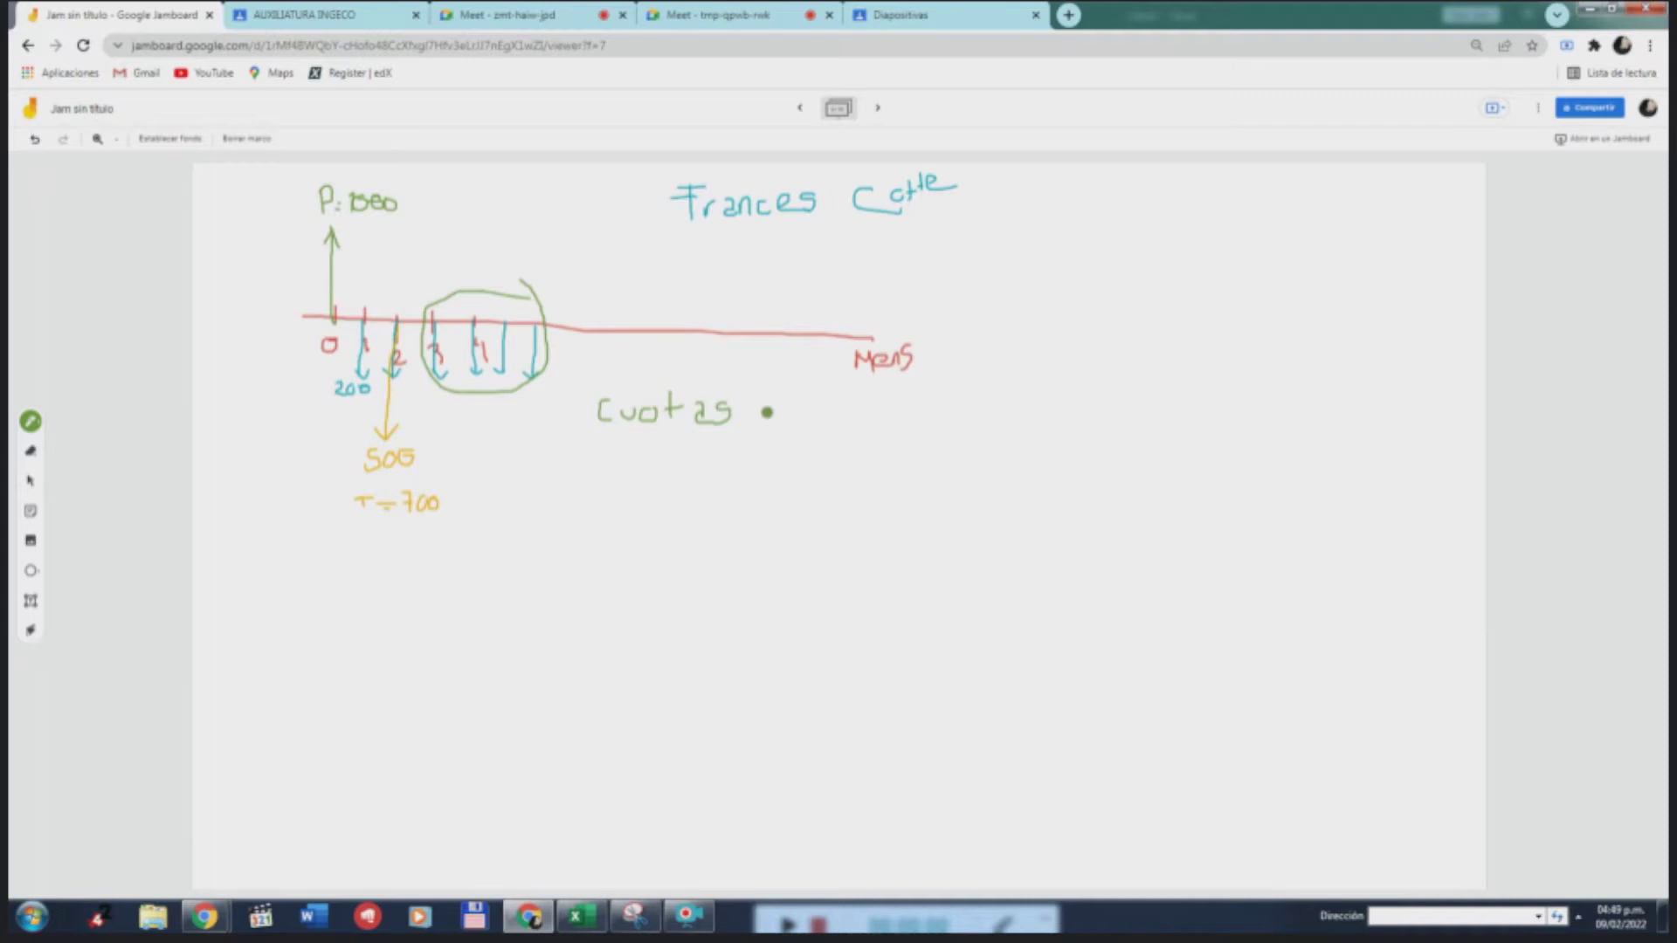
drag(776, 399, 828, 411)
mouse_move(690, 454)
mouse_down()
mouse_move(704, 476)
mouse_move(744, 470)
mouse_up()
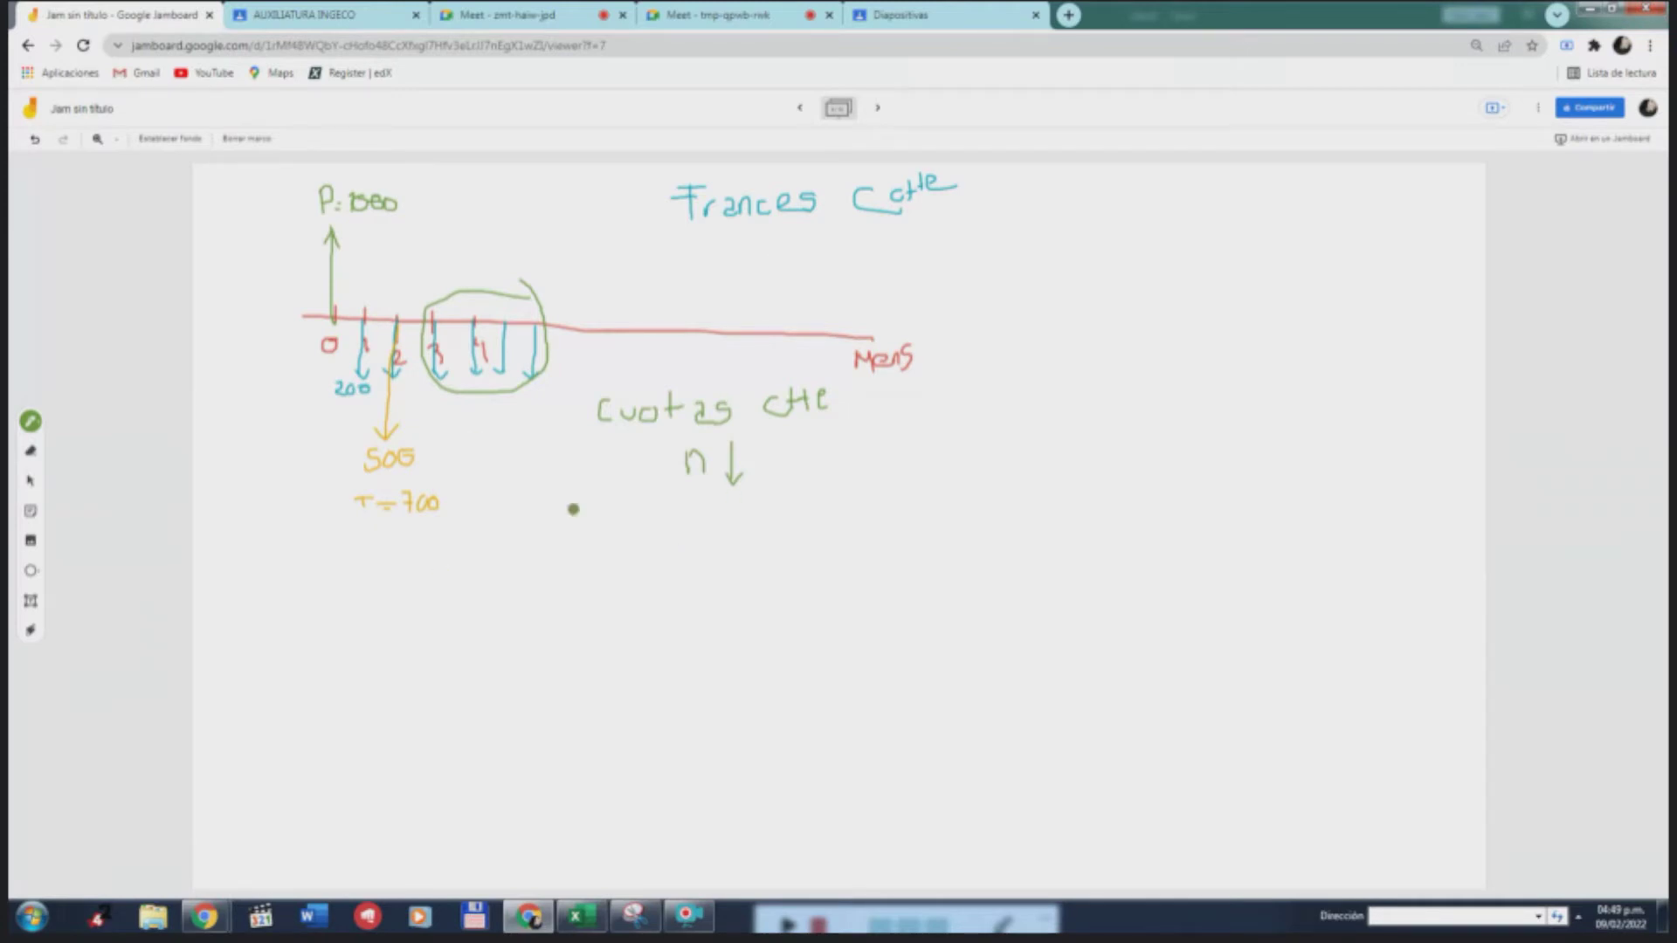
Sketch a second red timeline in the lower part of the frame, with one upward arrow at its start and six downward payment arrows
click(30, 421)
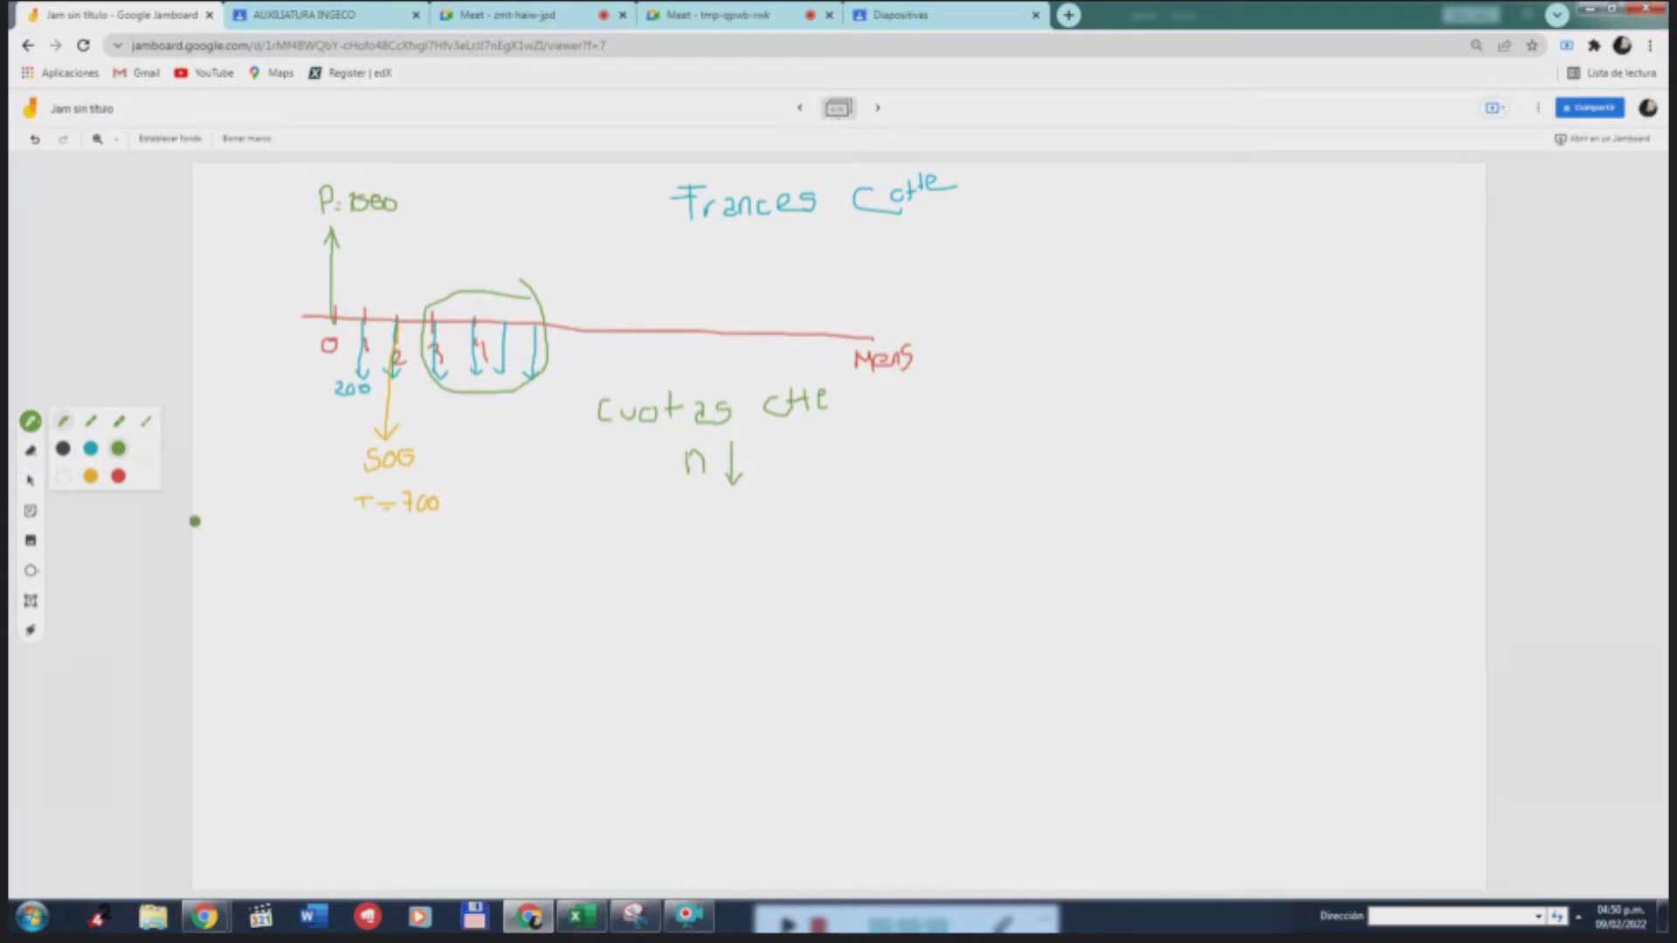
click(31, 424)
click(118, 476)
drag(322, 651, 698, 667)
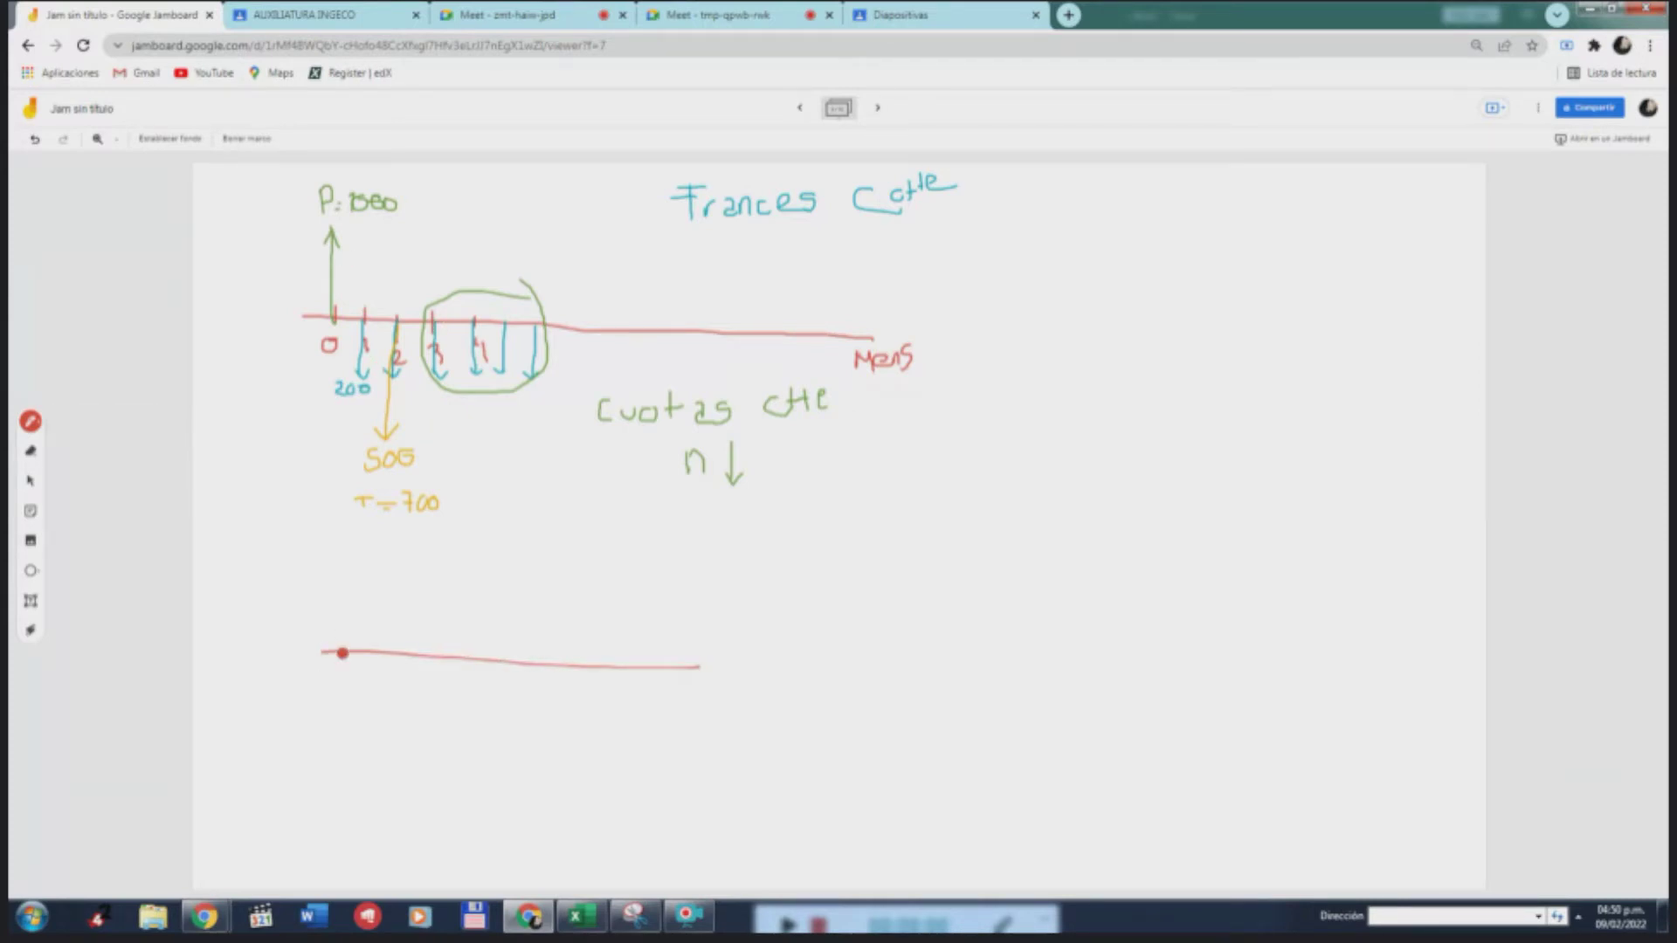
mouse_move(349, 660)
mouse_down()
mouse_move(349, 597)
mouse_move(385, 699)
mouse_move(416, 683)
mouse_move(494, 701)
mouse_up()
drag(486, 689, 543, 694)
mouse_move(574, 662)
mouse_down()
mouse_move(573, 704)
mouse_move(584, 692)
mouse_up()
Draw a longer green downward arrow at the second payment of the lower timeline and label it "T=700"
click(31, 423)
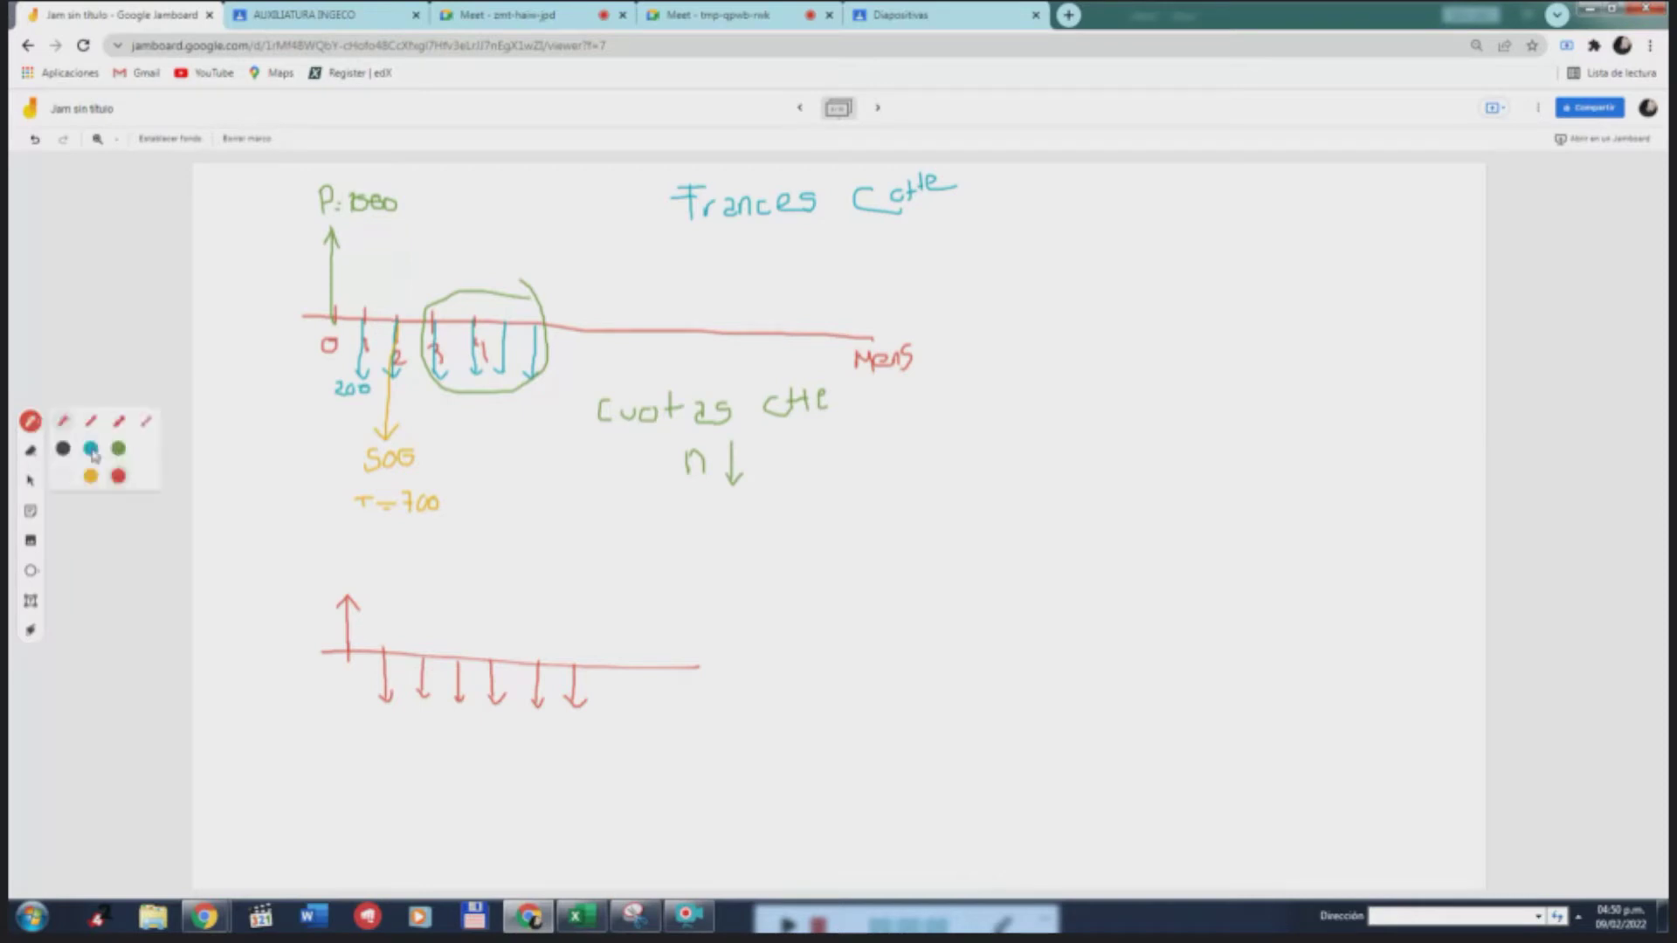
click(119, 449)
mouse_move(424, 657)
mouse_down()
mouse_move(414, 747)
mouse_move(430, 756)
mouse_move(409, 776)
mouse_move(432, 793)
mouse_up()
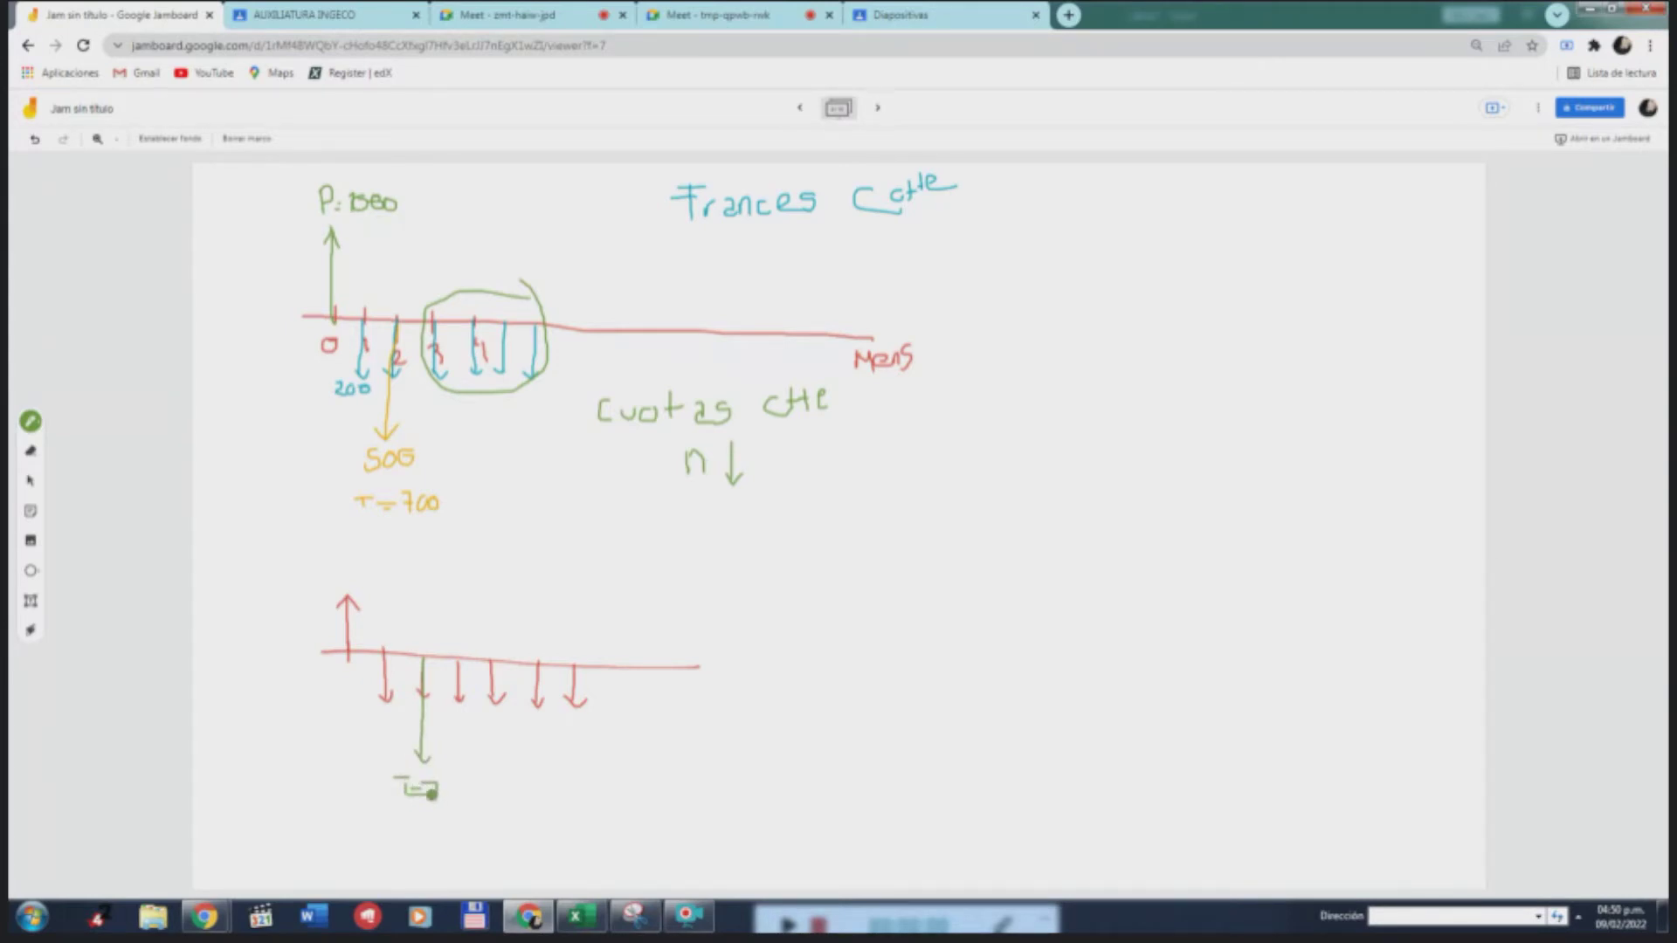
drag(464, 786, 462, 785)
Mark shorter yellow payment arrows over the third, fourth and fifth payments of the lower timeline
click(31, 425)
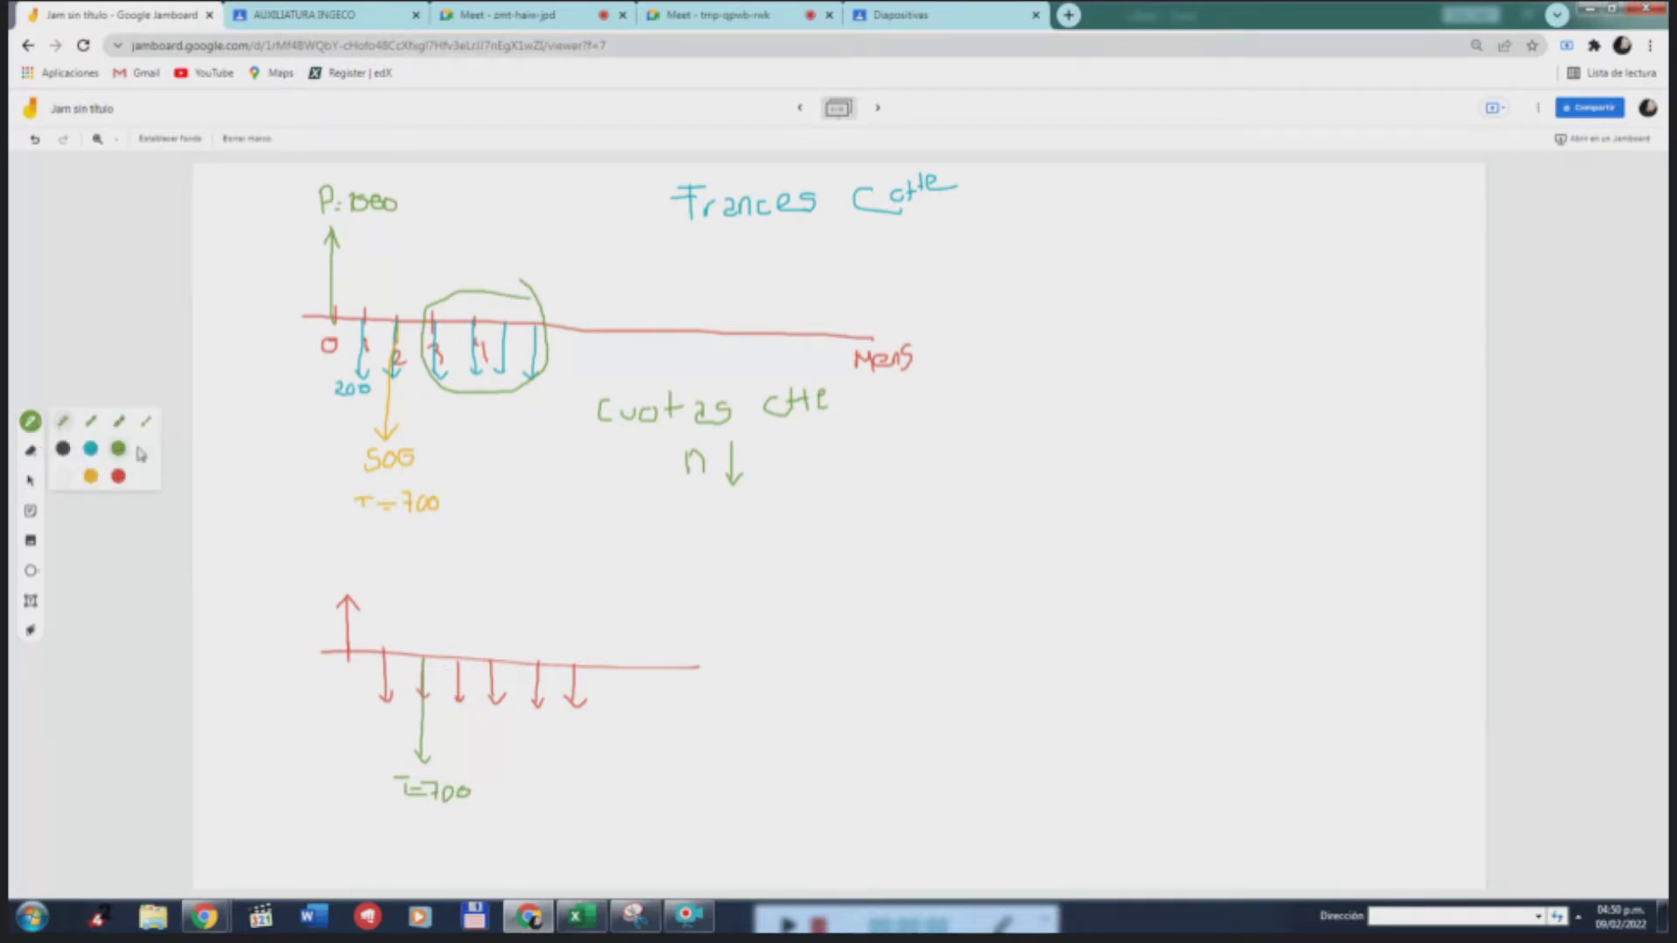
click(91, 476)
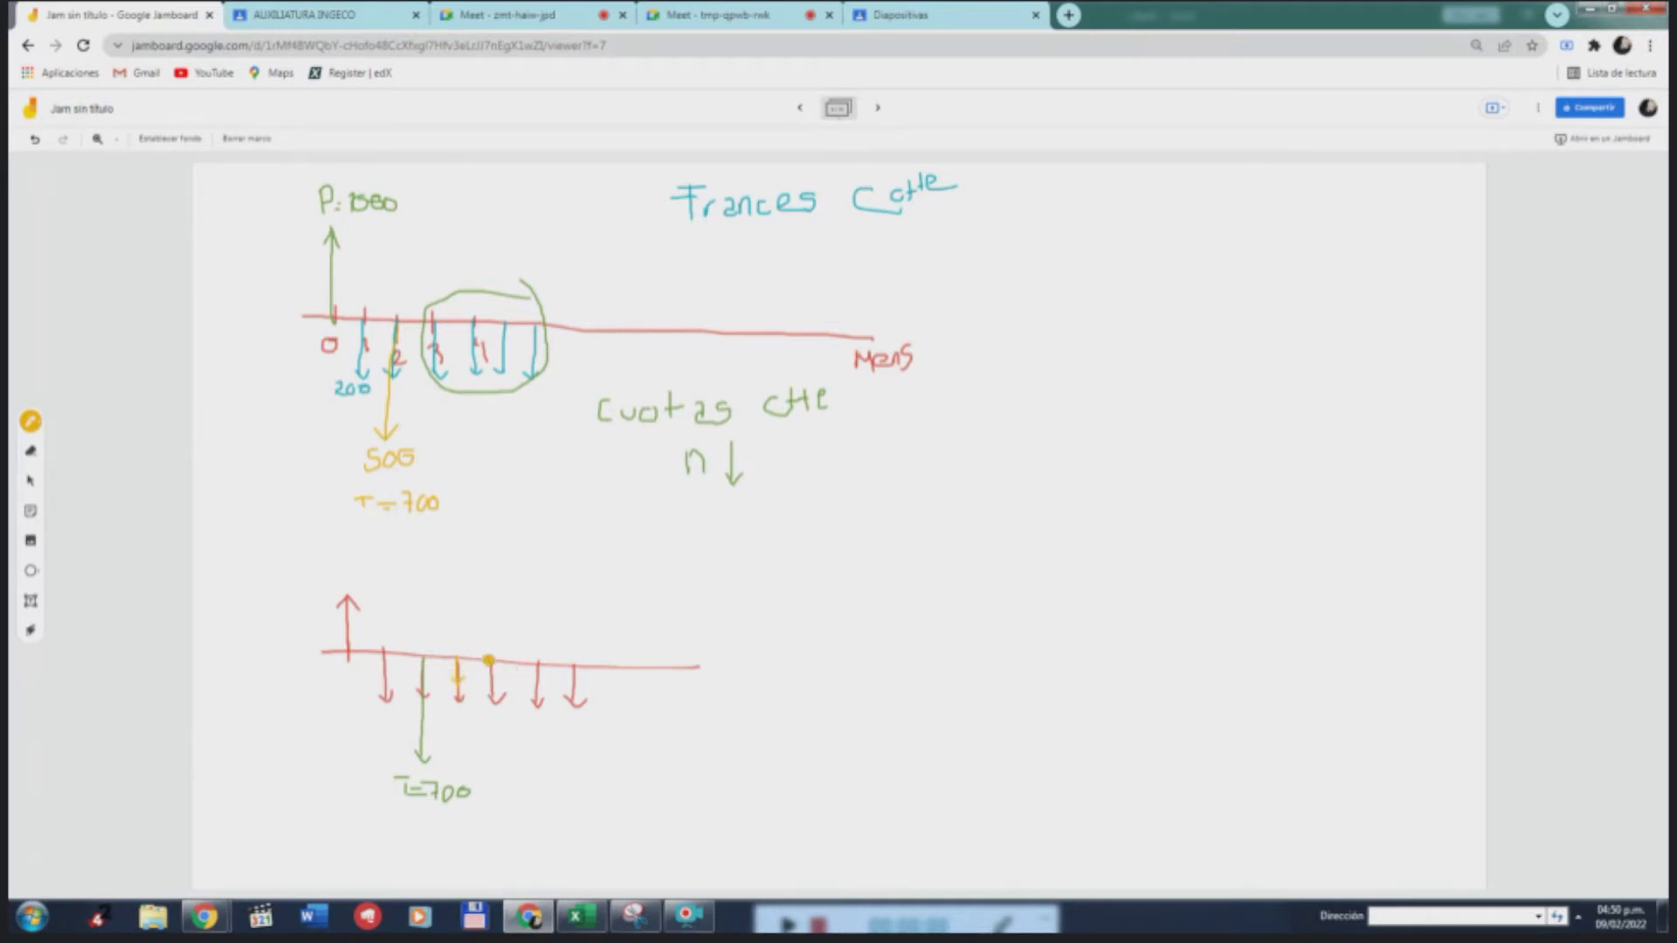
mouse_move(489, 657)
mouse_down()
mouse_move(492, 692)
mouse_move(504, 674)
mouse_up()
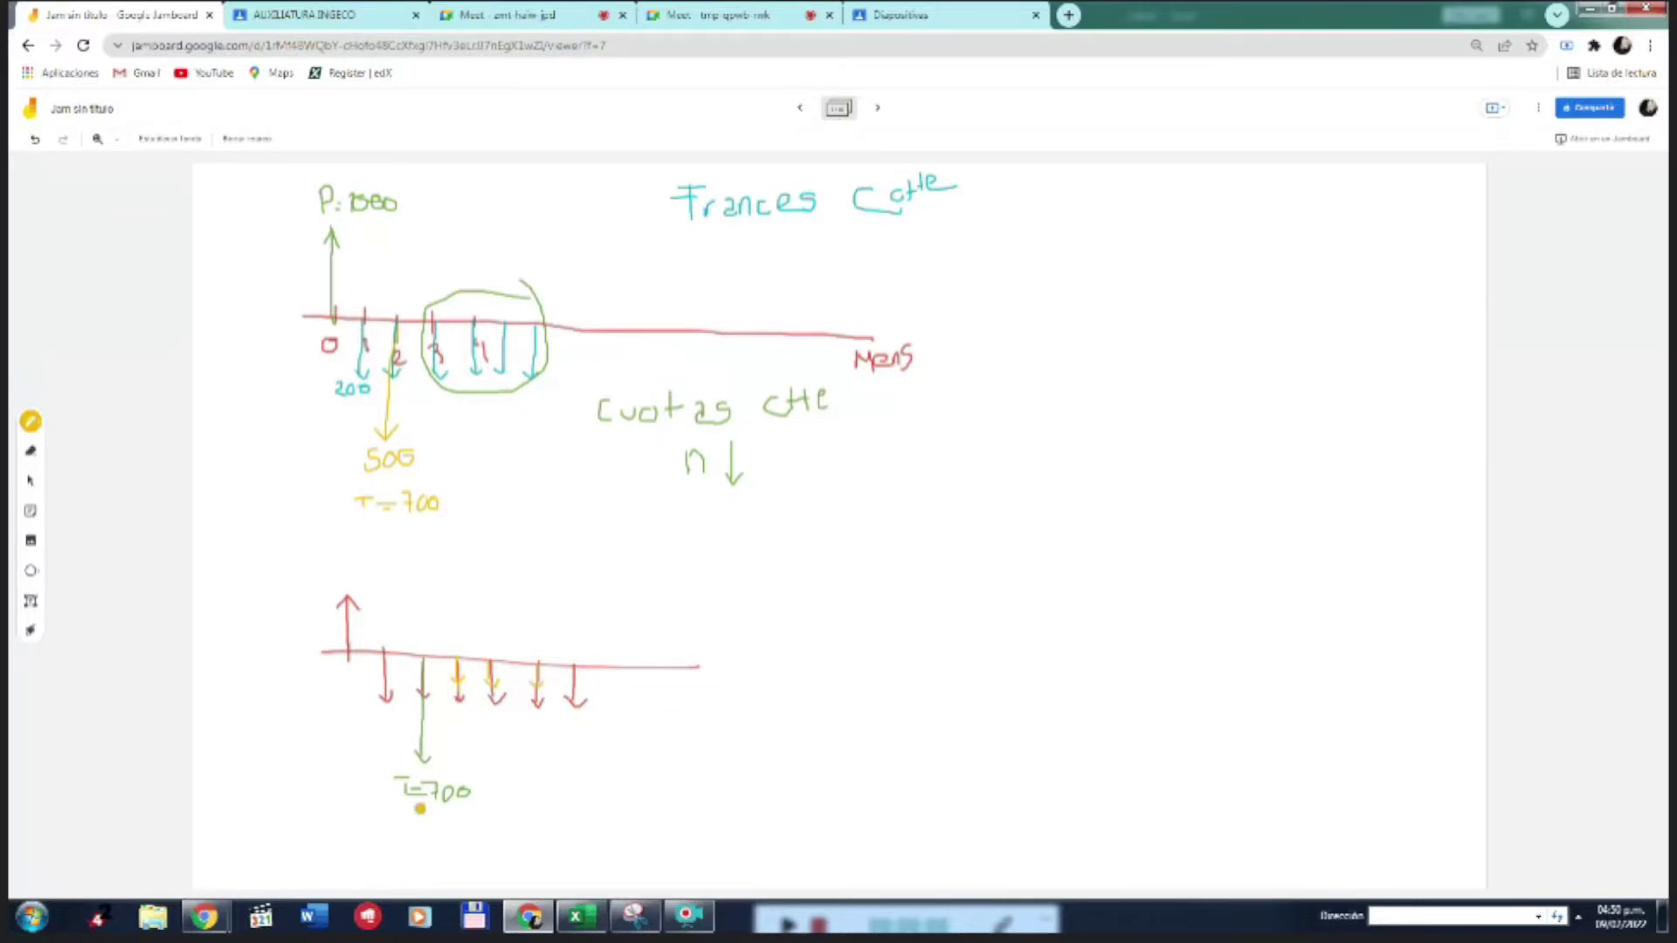
Draw a yellow upward arrow with "S↓ C↓" at the lower timeline's second payment and bracket the following payments with "n=cte"
mouse_move(423, 603)
mouse_down()
mouse_move(424, 655)
mouse_move(411, 618)
mouse_move(438, 622)
mouse_move(444, 594)
mouse_move(470, 614)
mouse_move(564, 591)
mouse_up()
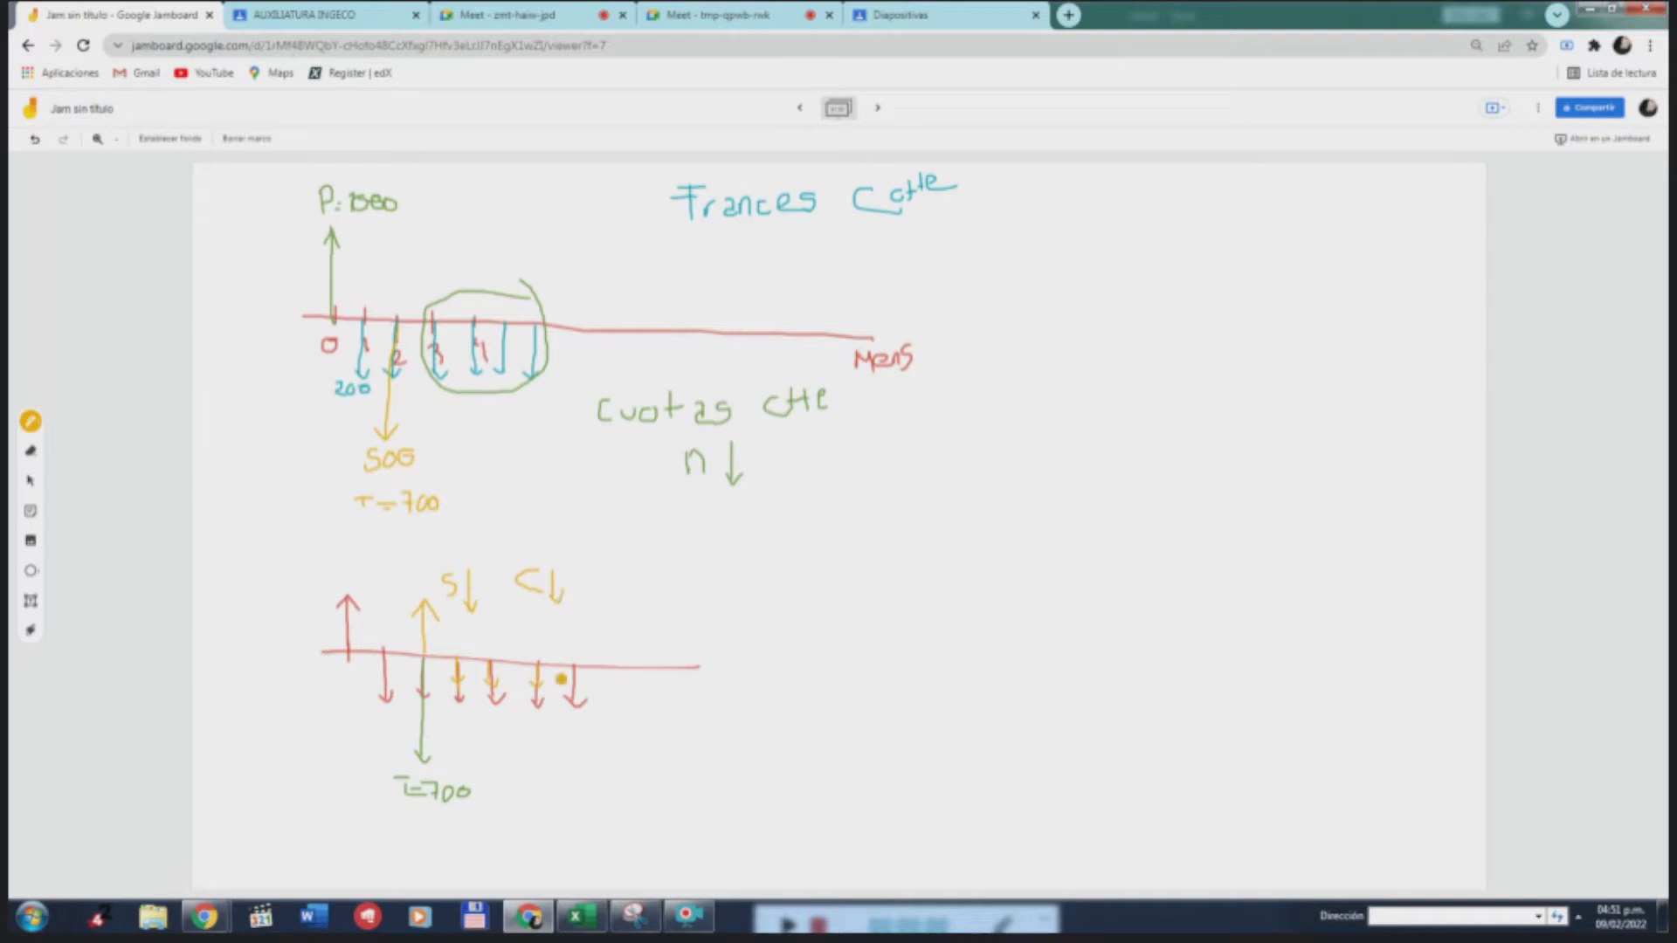
mouse_move(452, 717)
mouse_down()
mouse_move(580, 722)
mouse_move(609, 697)
mouse_up()
mouse_move(534, 749)
mouse_down()
mouse_move(596, 758)
mouse_move(653, 740)
mouse_up()
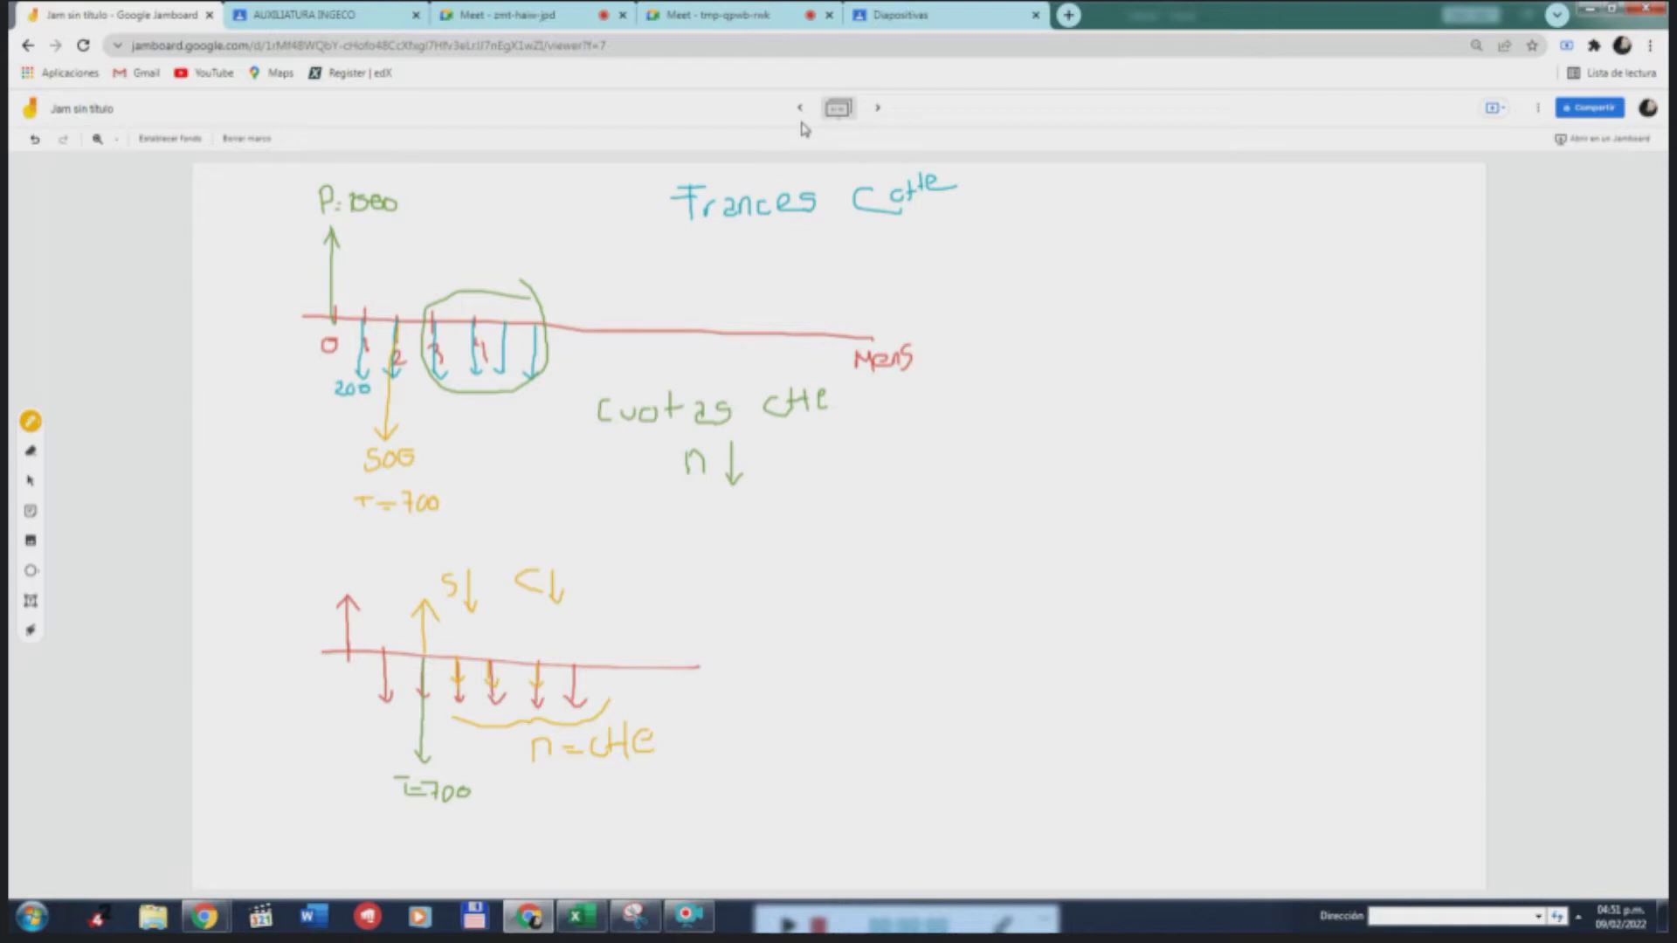
click(494, 14)
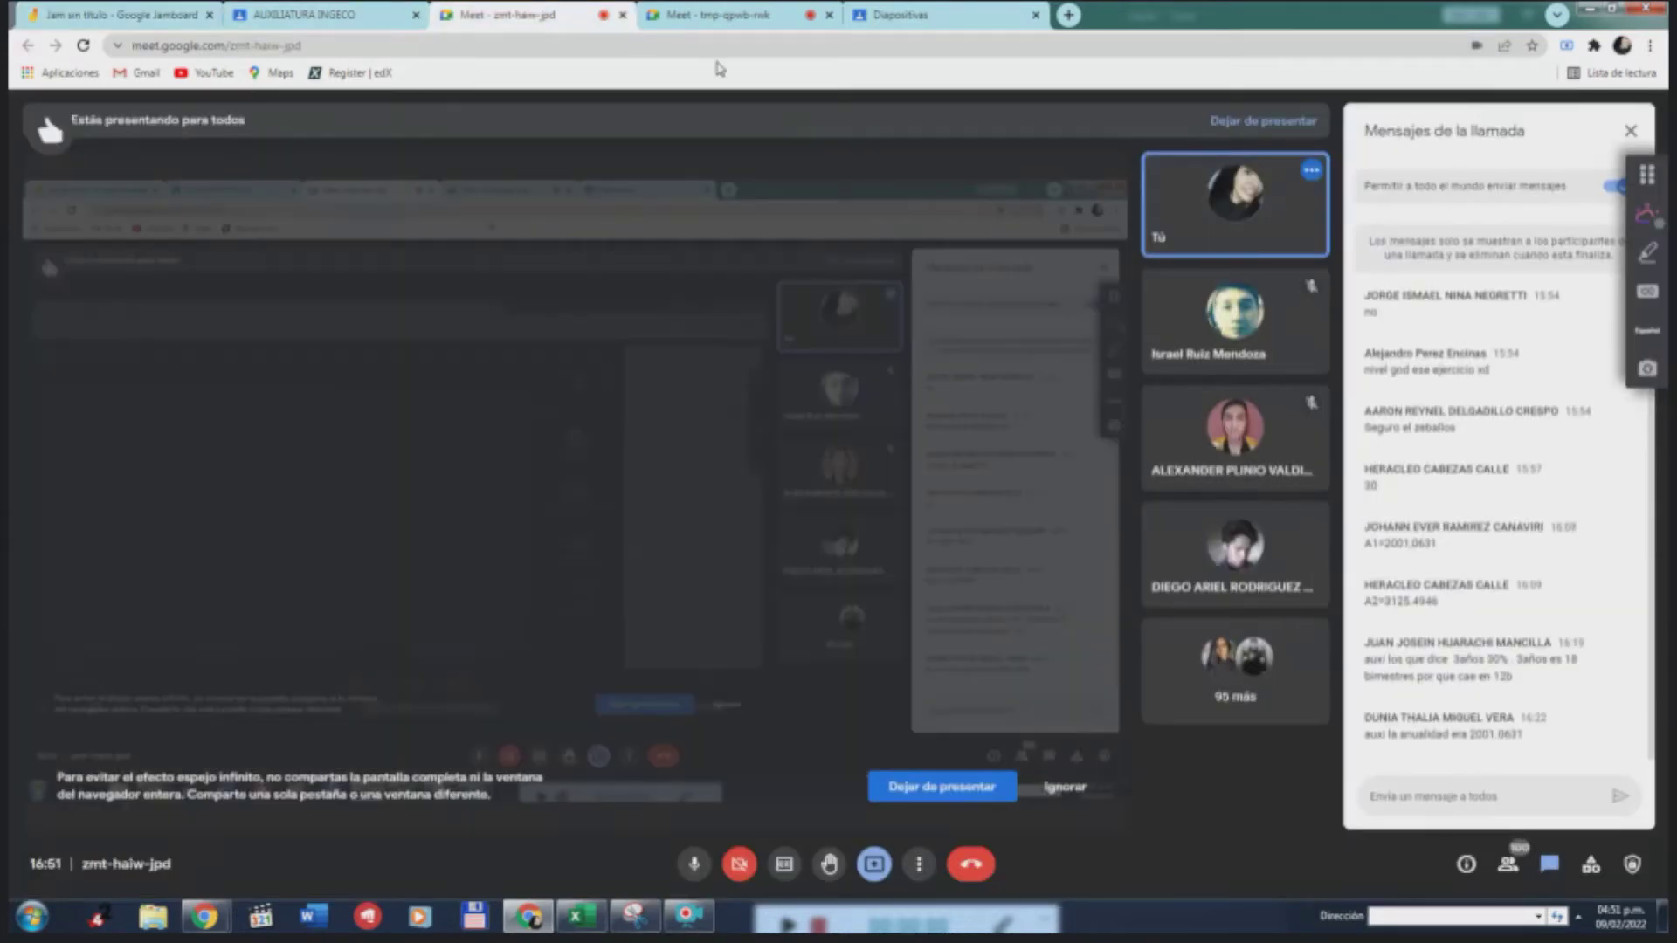
click(738, 15)
click(303, 15)
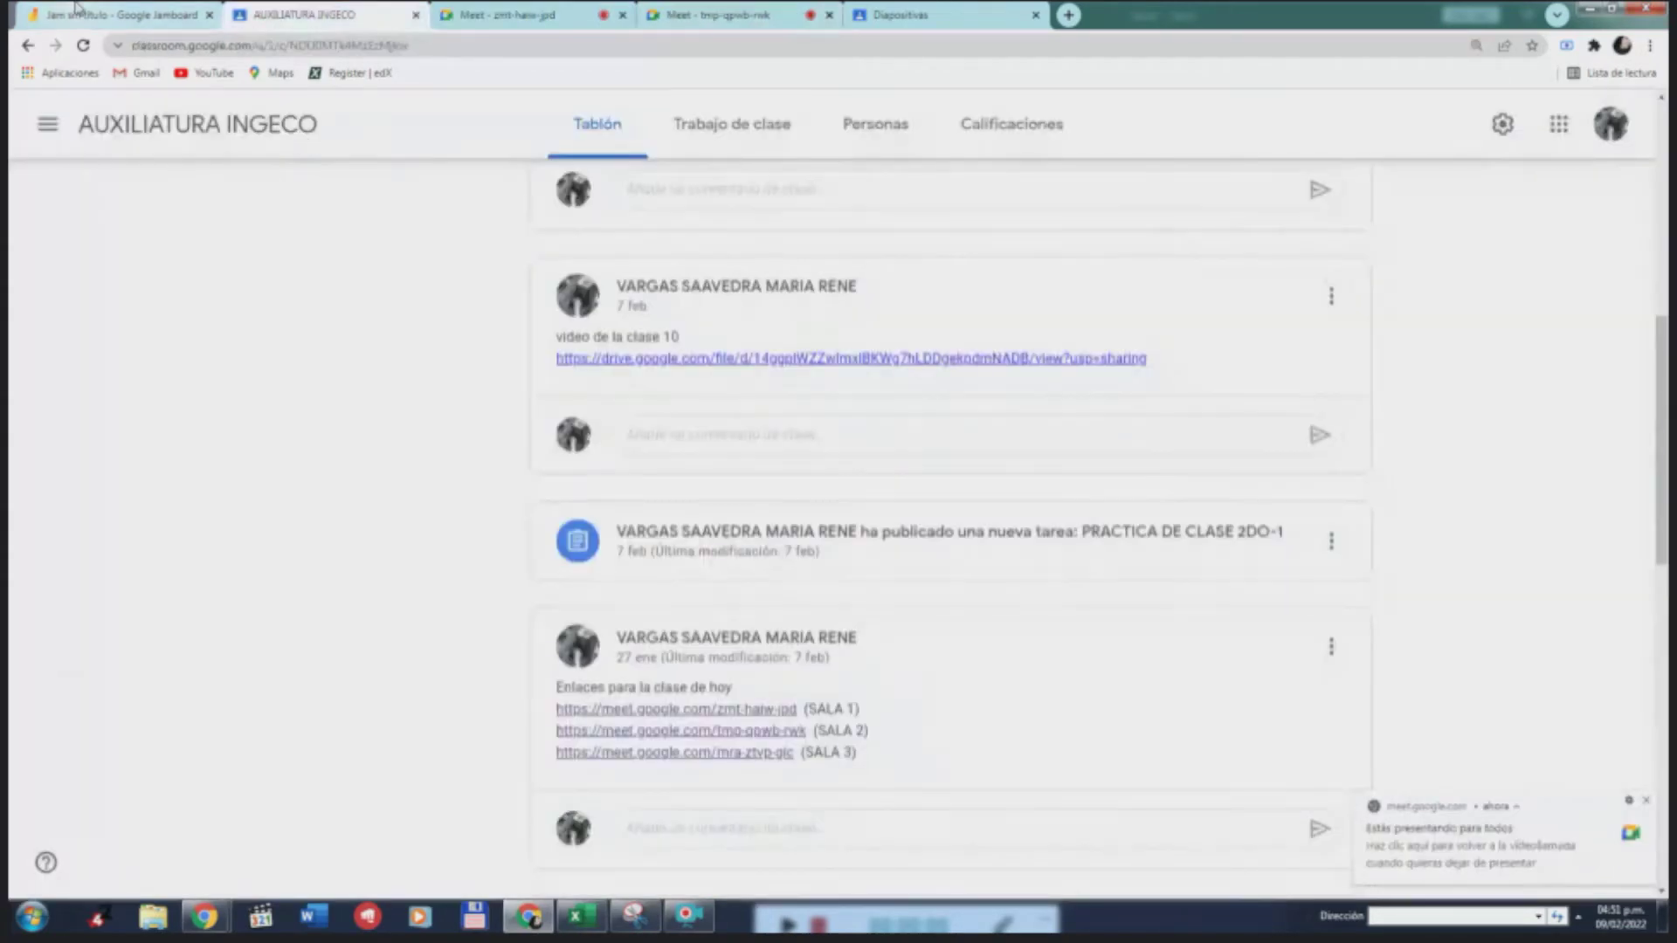
click(114, 15)
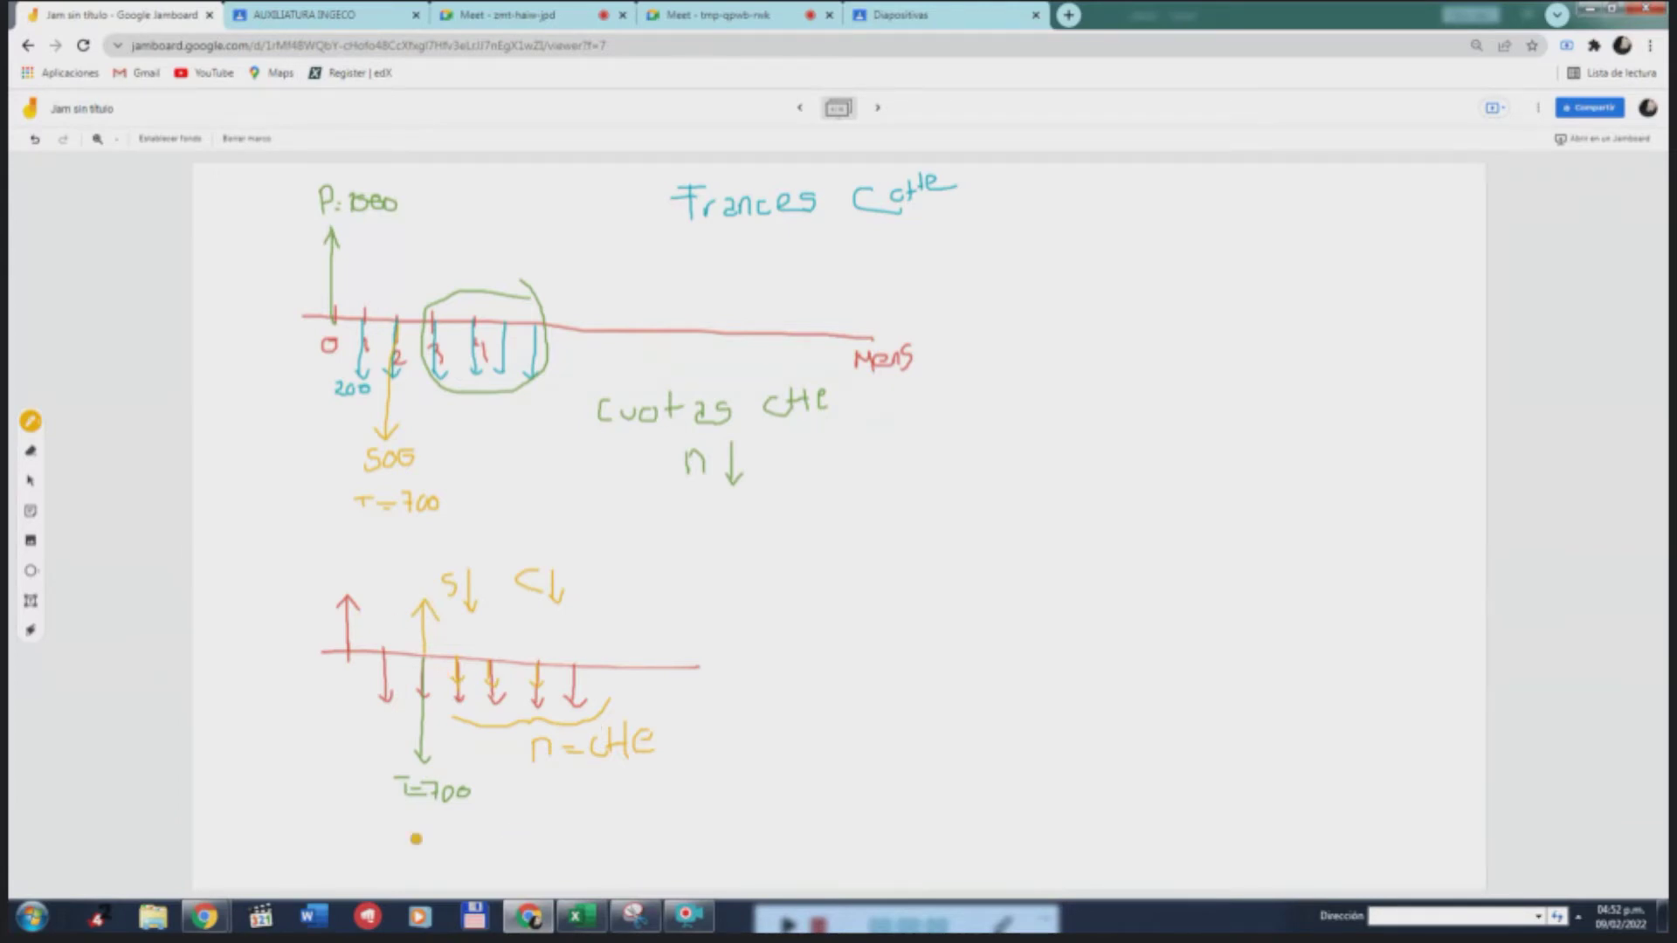
Emphasize in yellow both extra-payment arrows, underline "Cuotas cte" and circle the "C↓" note above the lower timeline
mouse_move(422, 674)
mouse_down()
mouse_move(421, 756)
mouse_move(431, 743)
mouse_up()
drag(404, 322, 380, 426)
drag(625, 431, 836, 432)
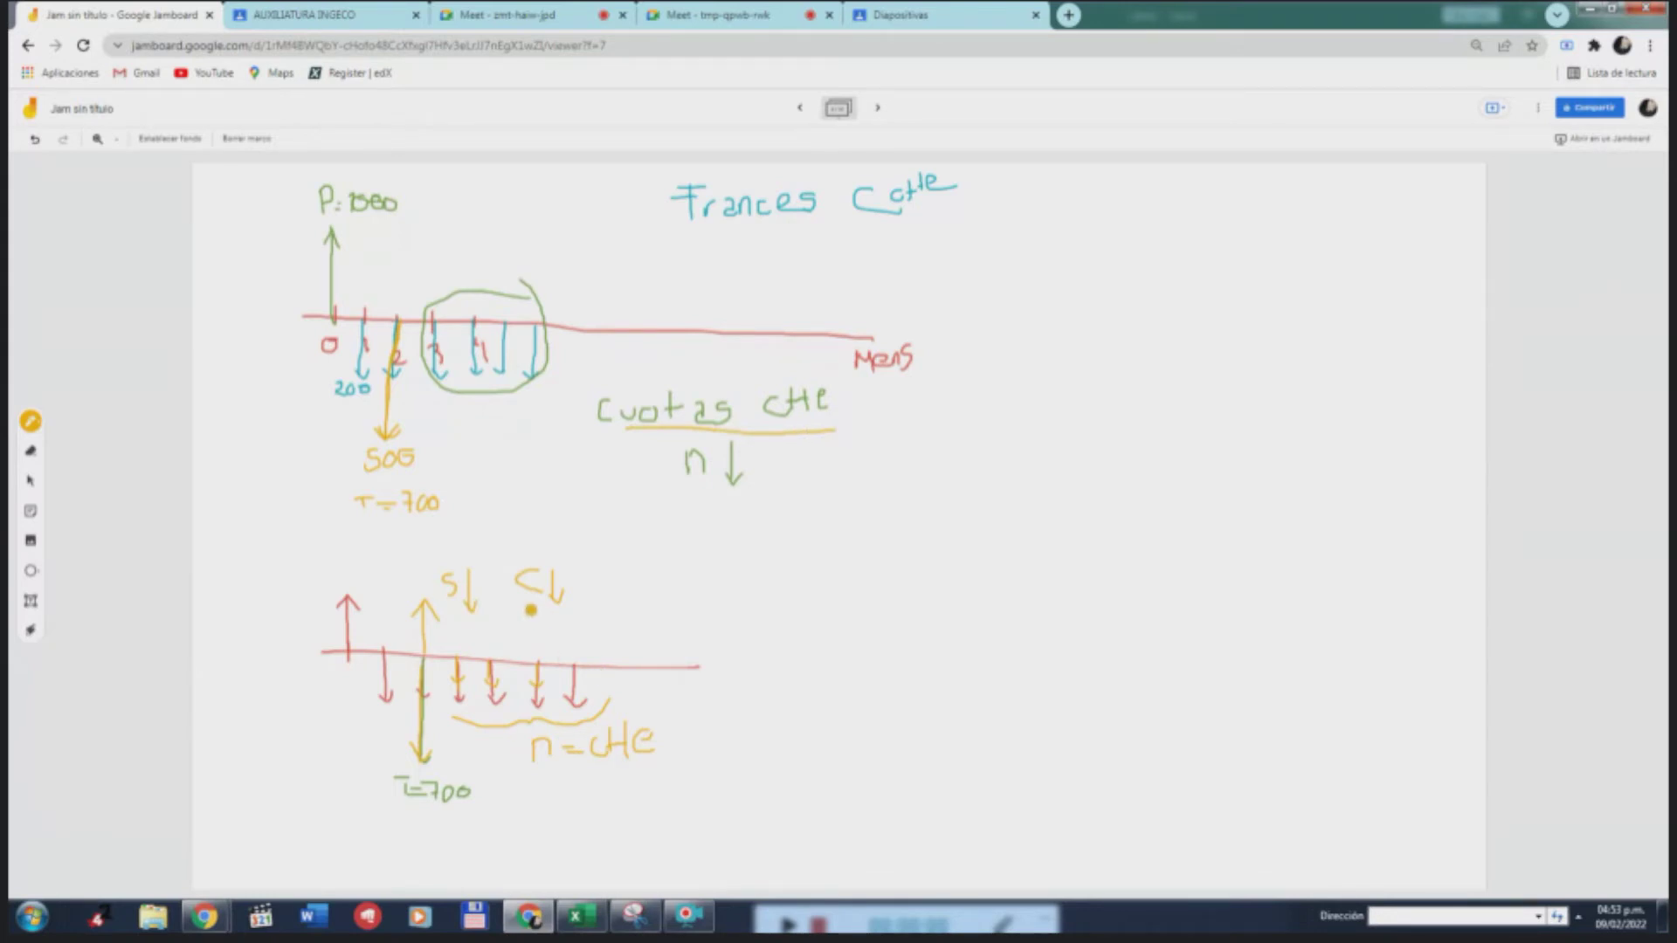
mouse_move(530, 610)
mouse_down()
mouse_move(606, 607)
mouse_move(502, 559)
mouse_move(535, 620)
mouse_up()
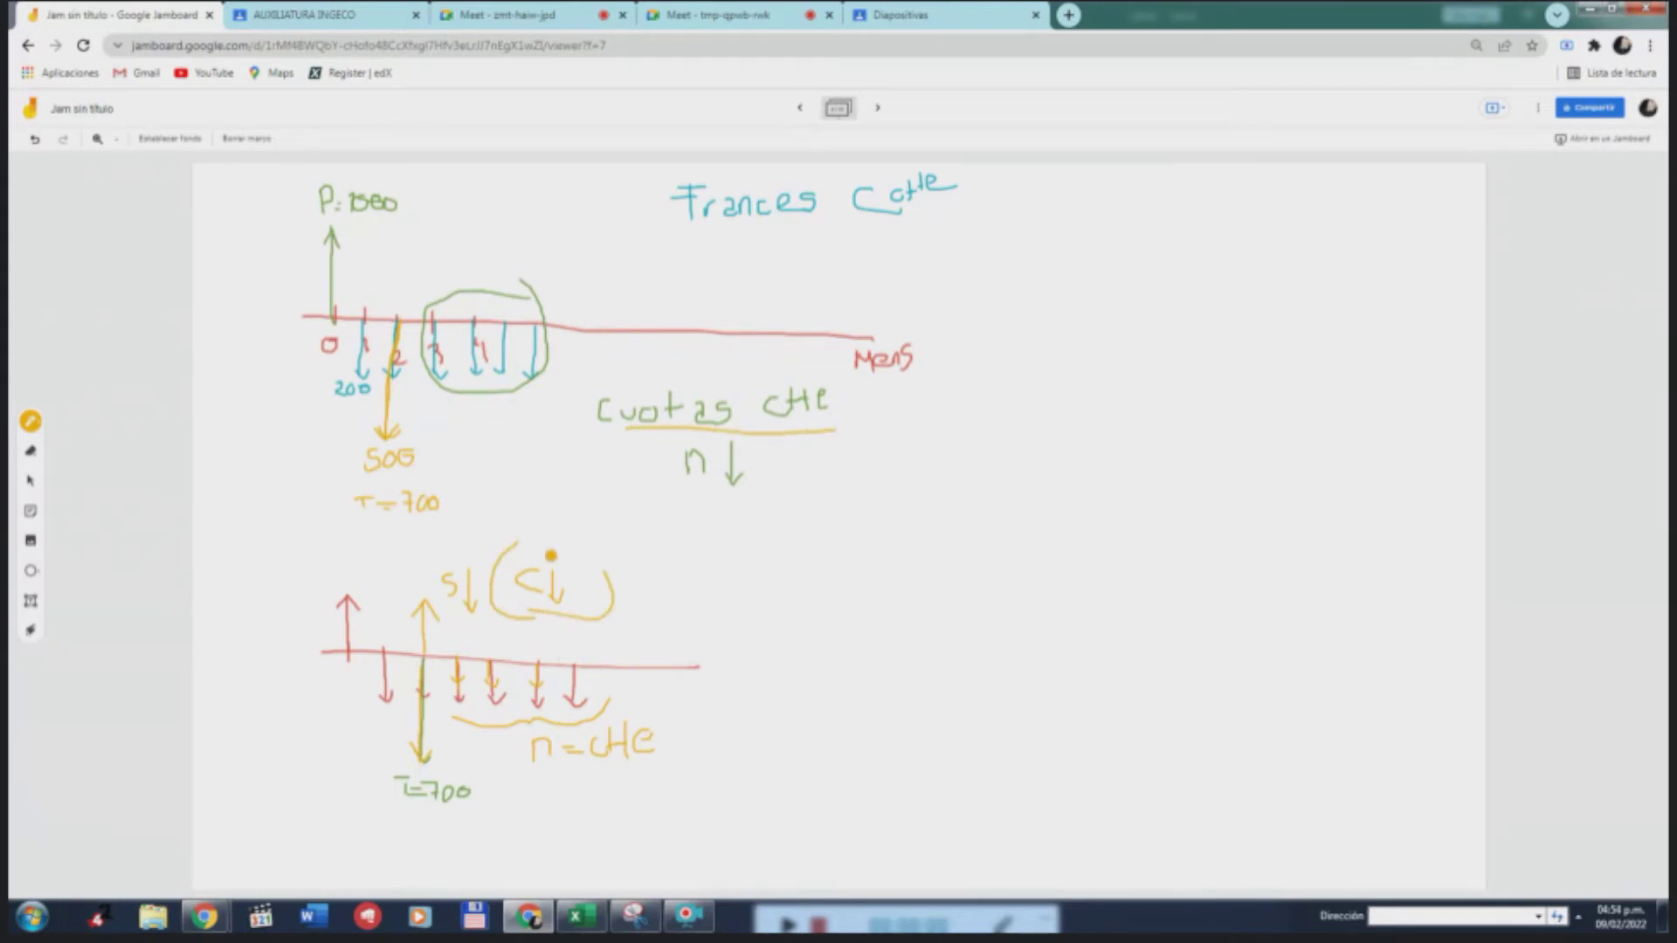
mouse_move(522, 546)
mouse_down()
mouse_move(577, 548)
mouse_move(609, 587)
mouse_up()
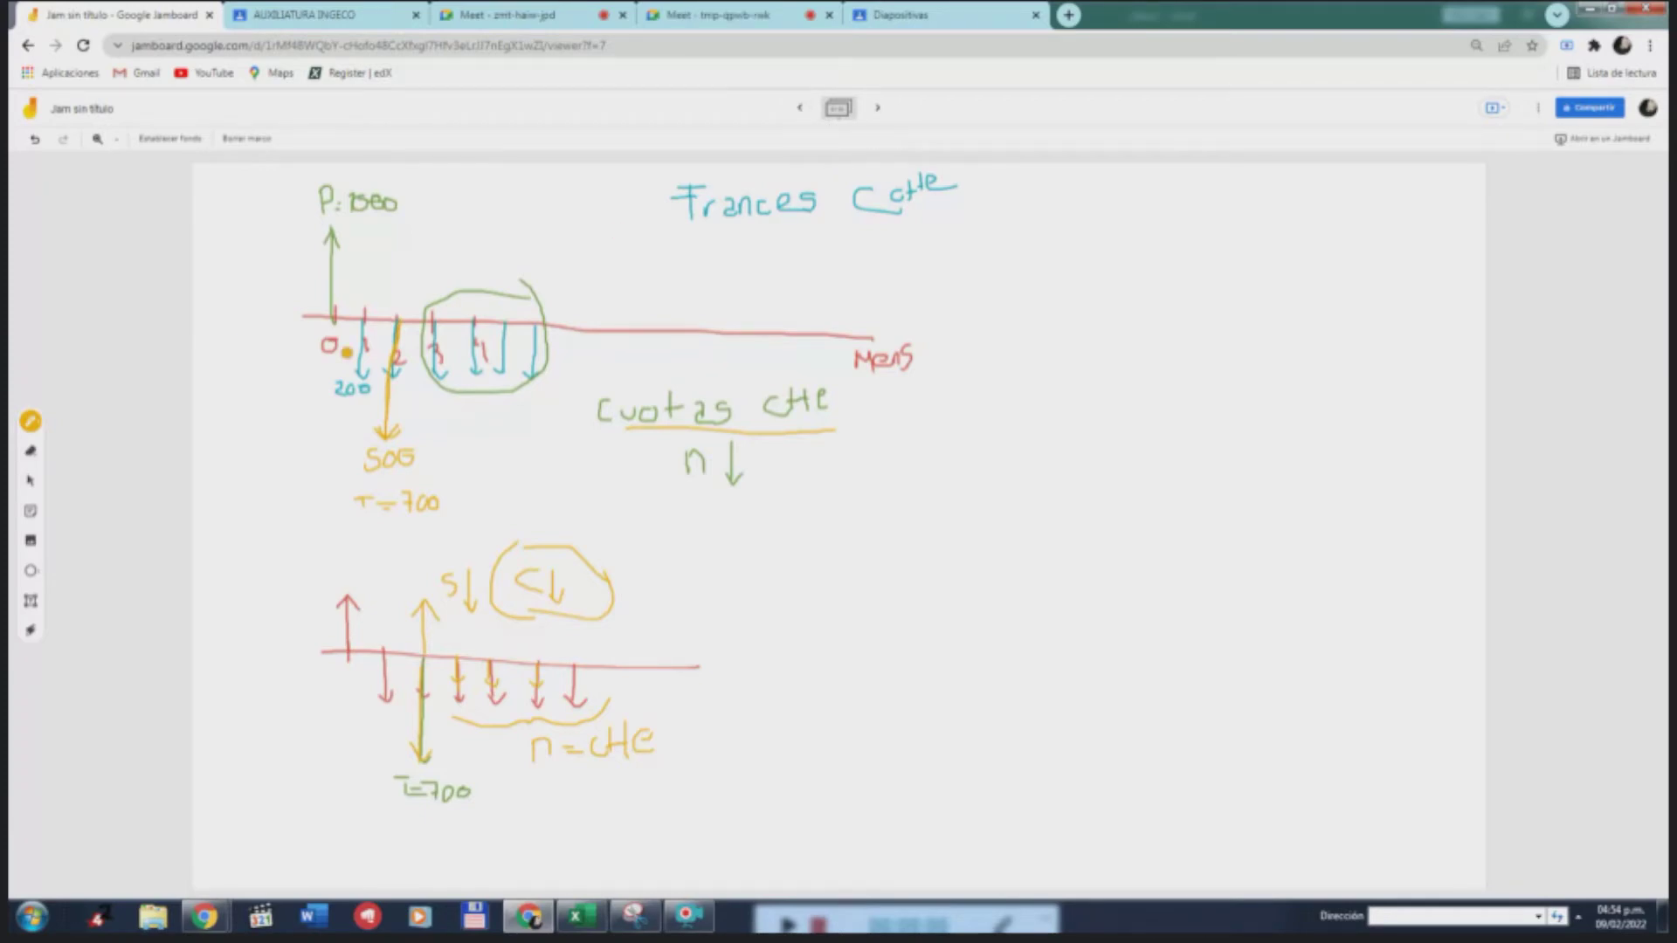
Switch to the Excel amortization table and minimize the window showing the K = CAPITAL/n formula
click(1591, 9)
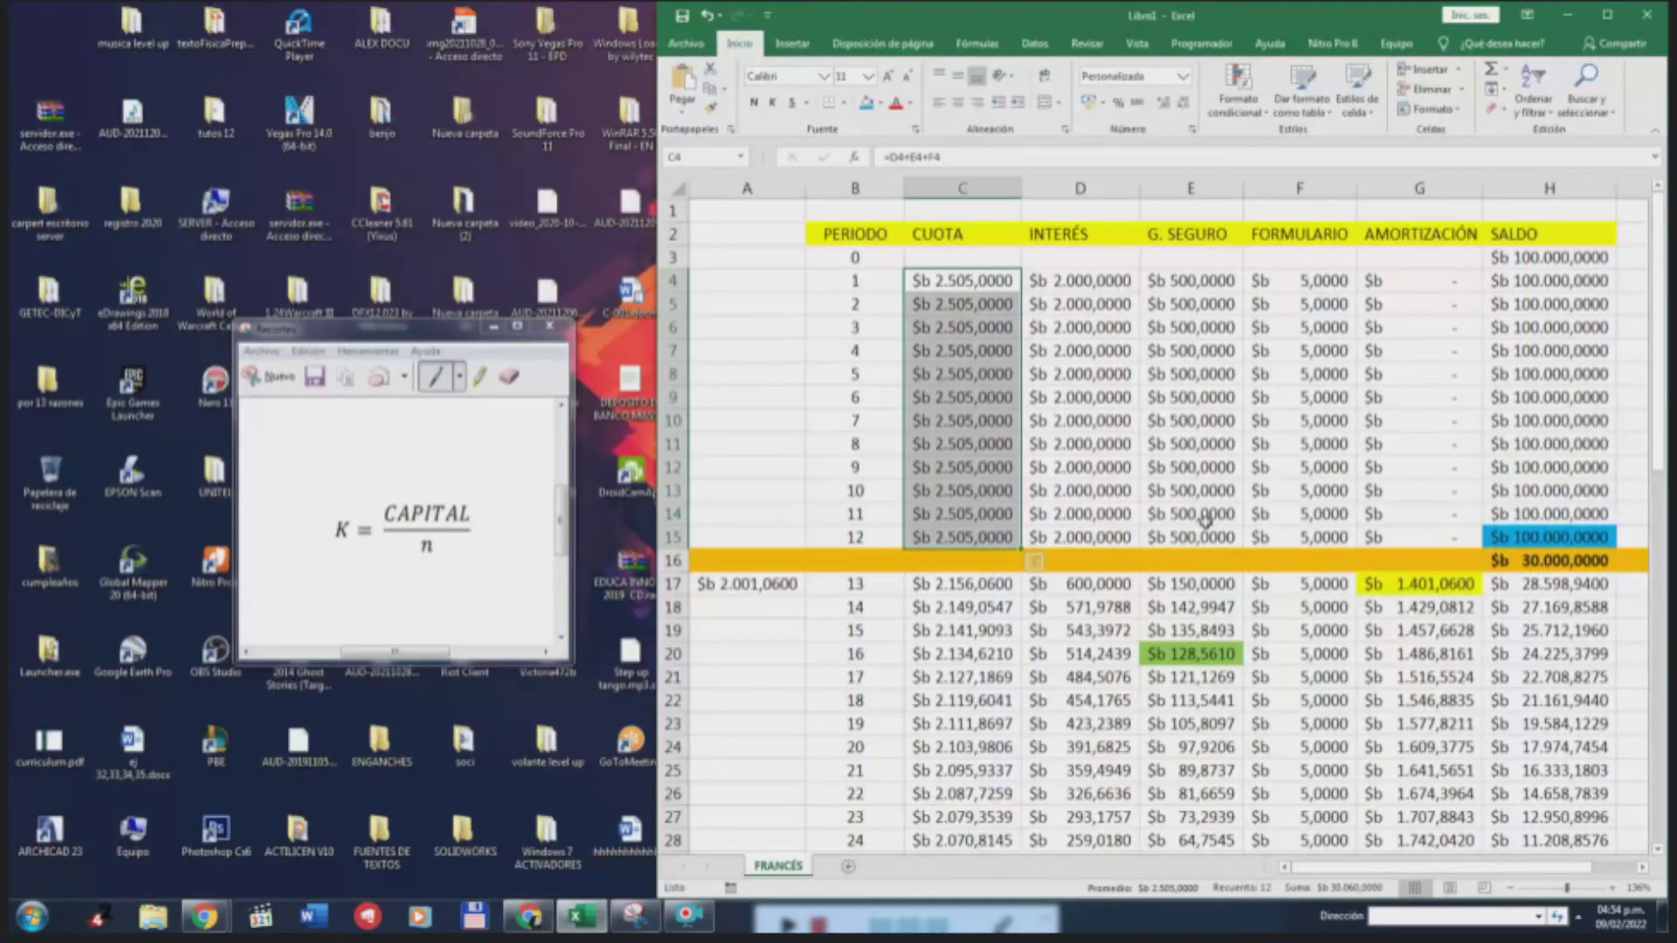
click(1190, 723)
scroll(1011, 614, down, 5)
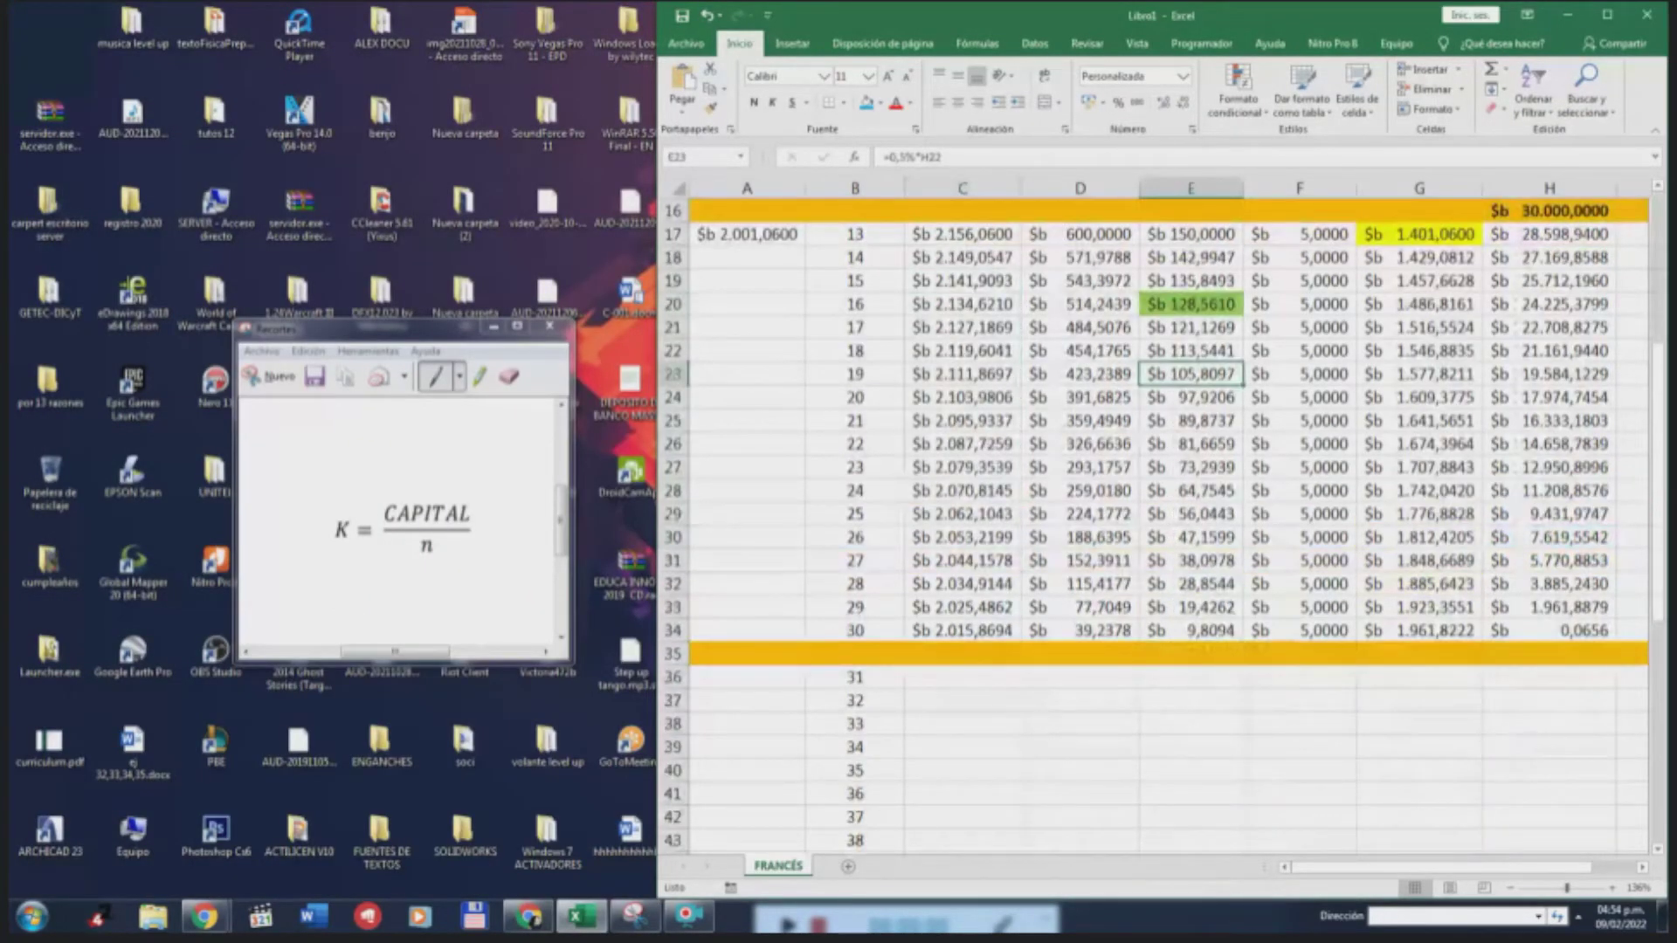
click(495, 340)
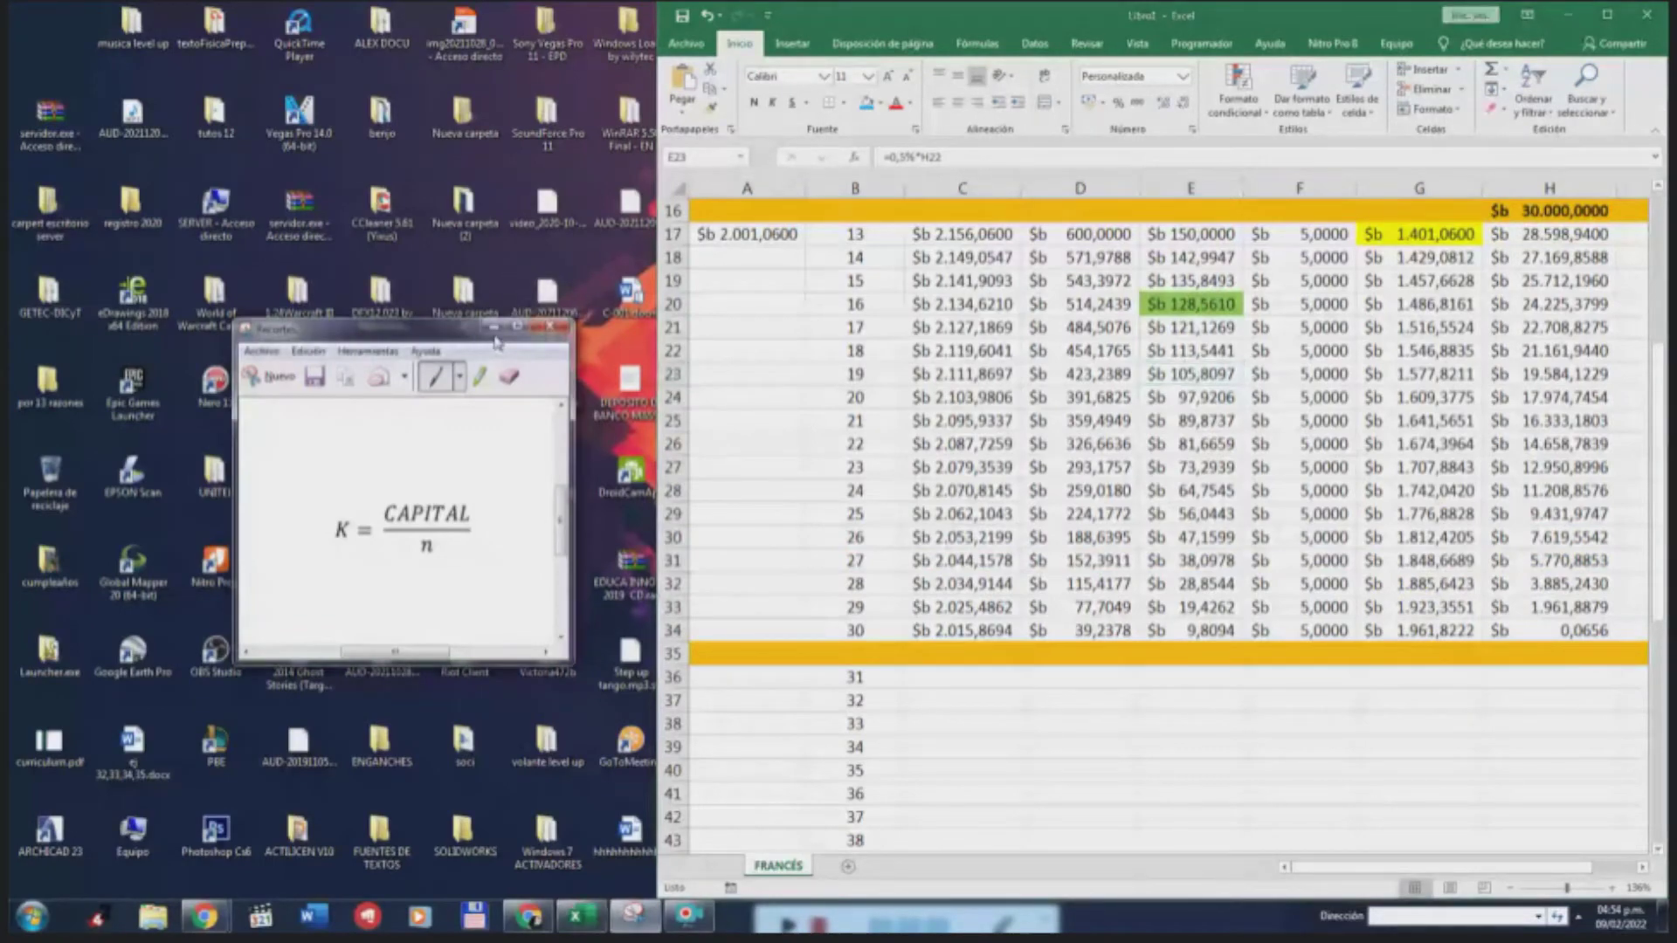
click(495, 328)
Place the reduced whiteboard window beside the Excel table and show its previous frame with Ejercicio 3
click(528, 916)
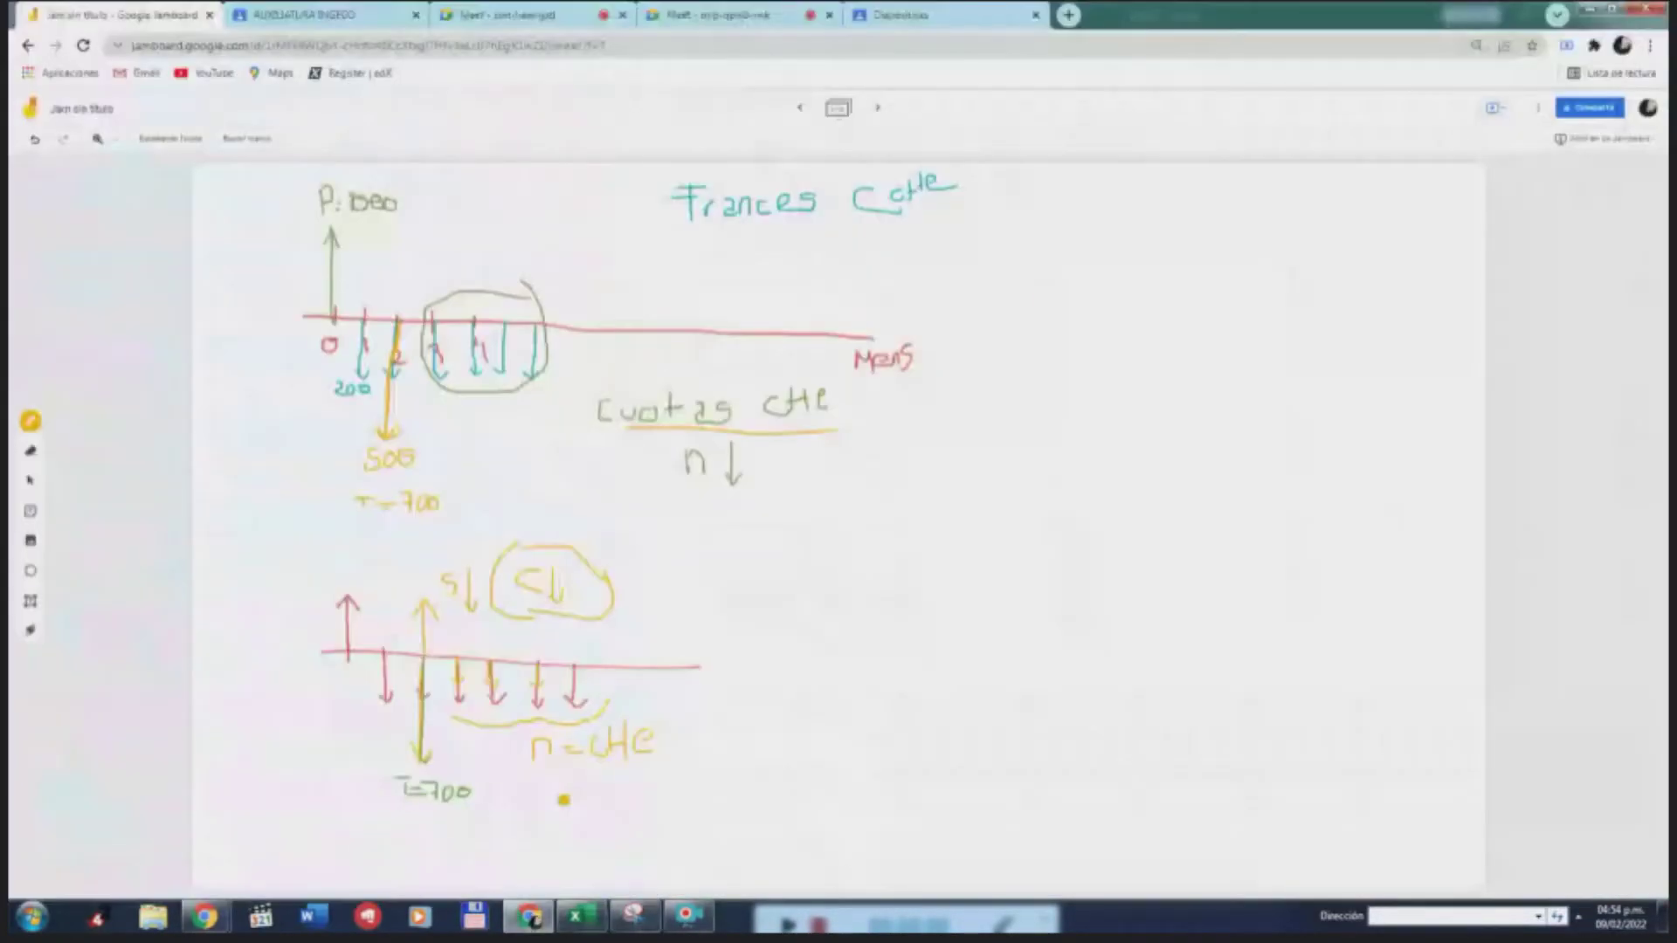
click(1628, 9)
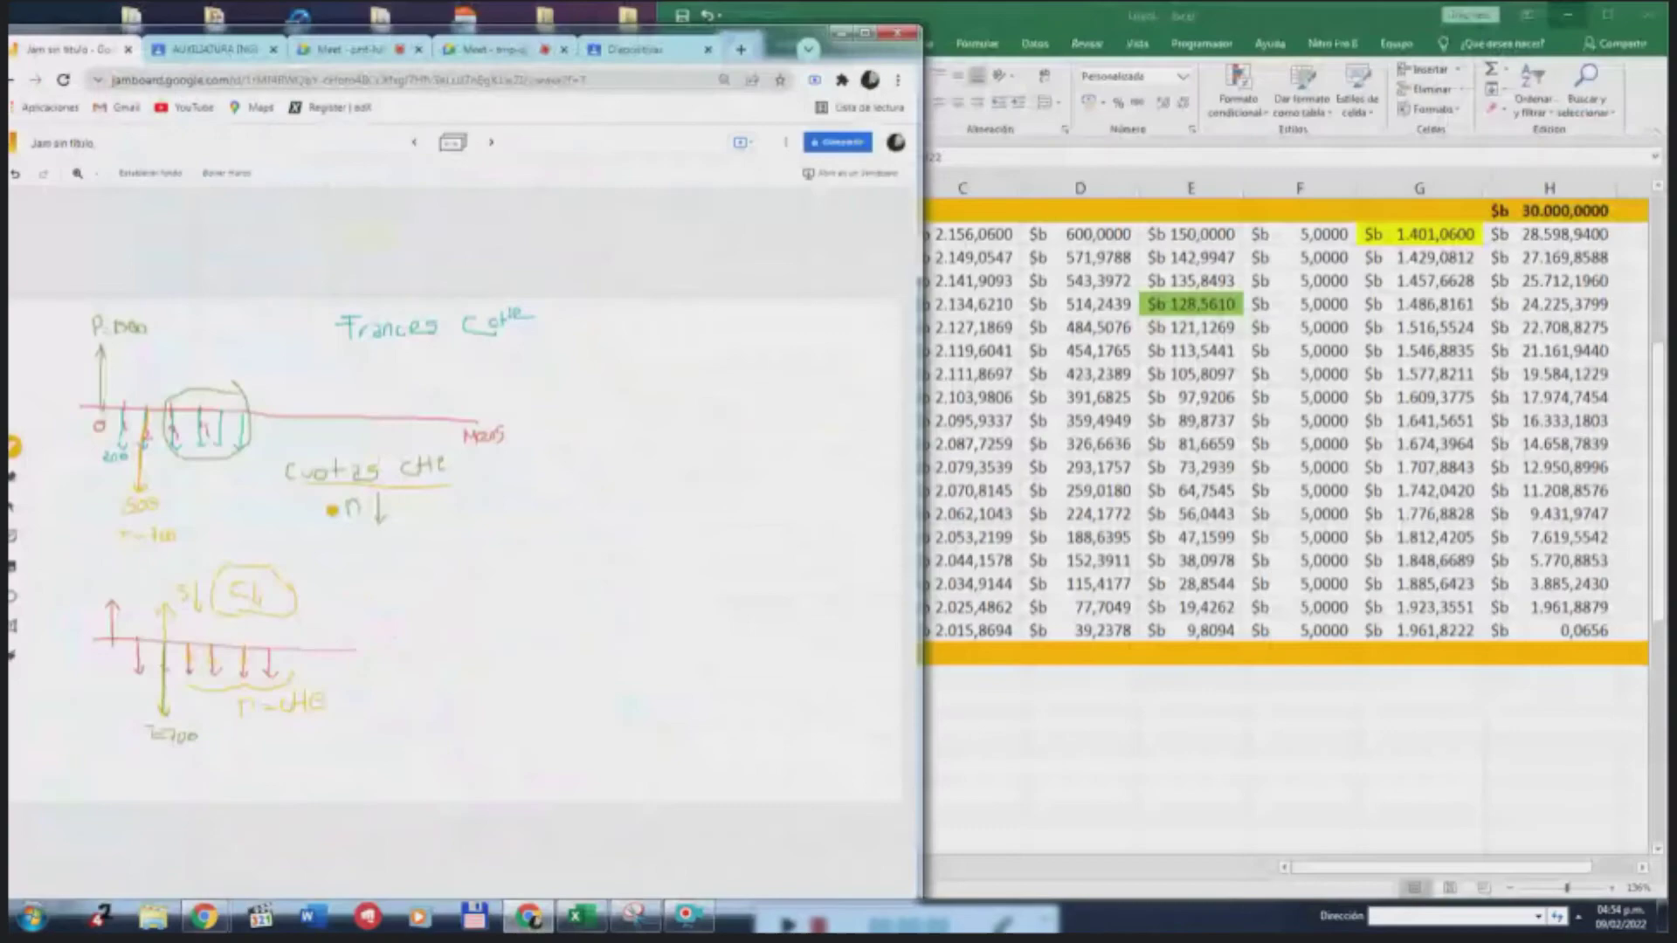
click(414, 142)
click(576, 915)
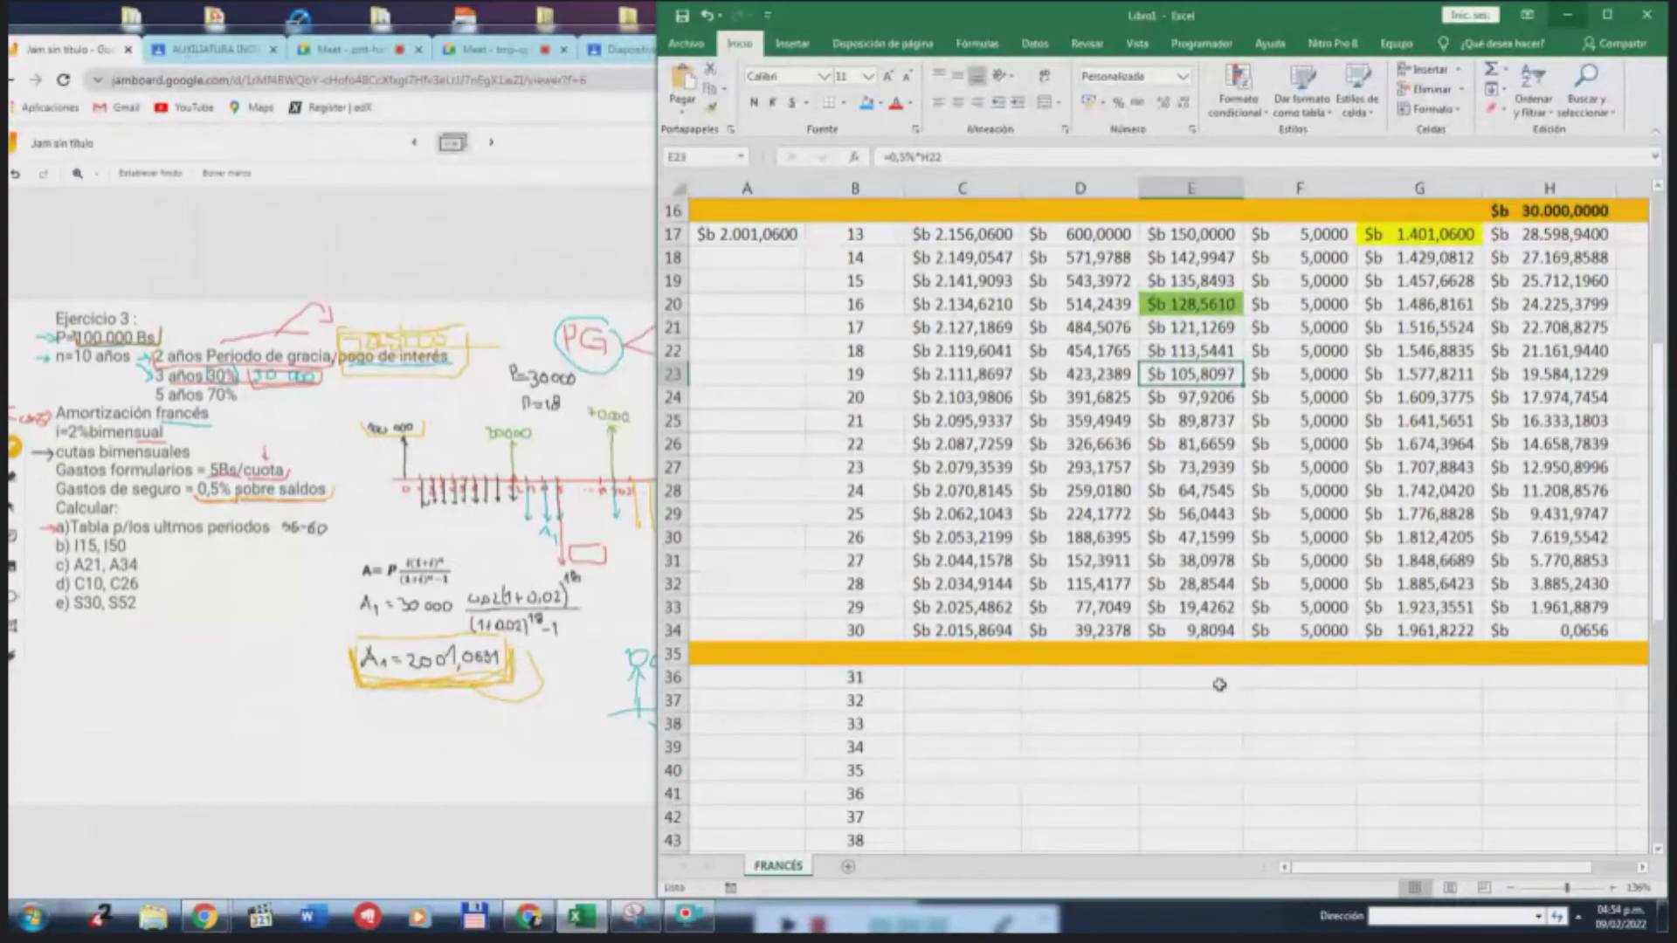
Examine the rows for periods 31 to 60 of the amortization table alongside the Ejercicio 3 statement
scroll(1219, 685, down, 11)
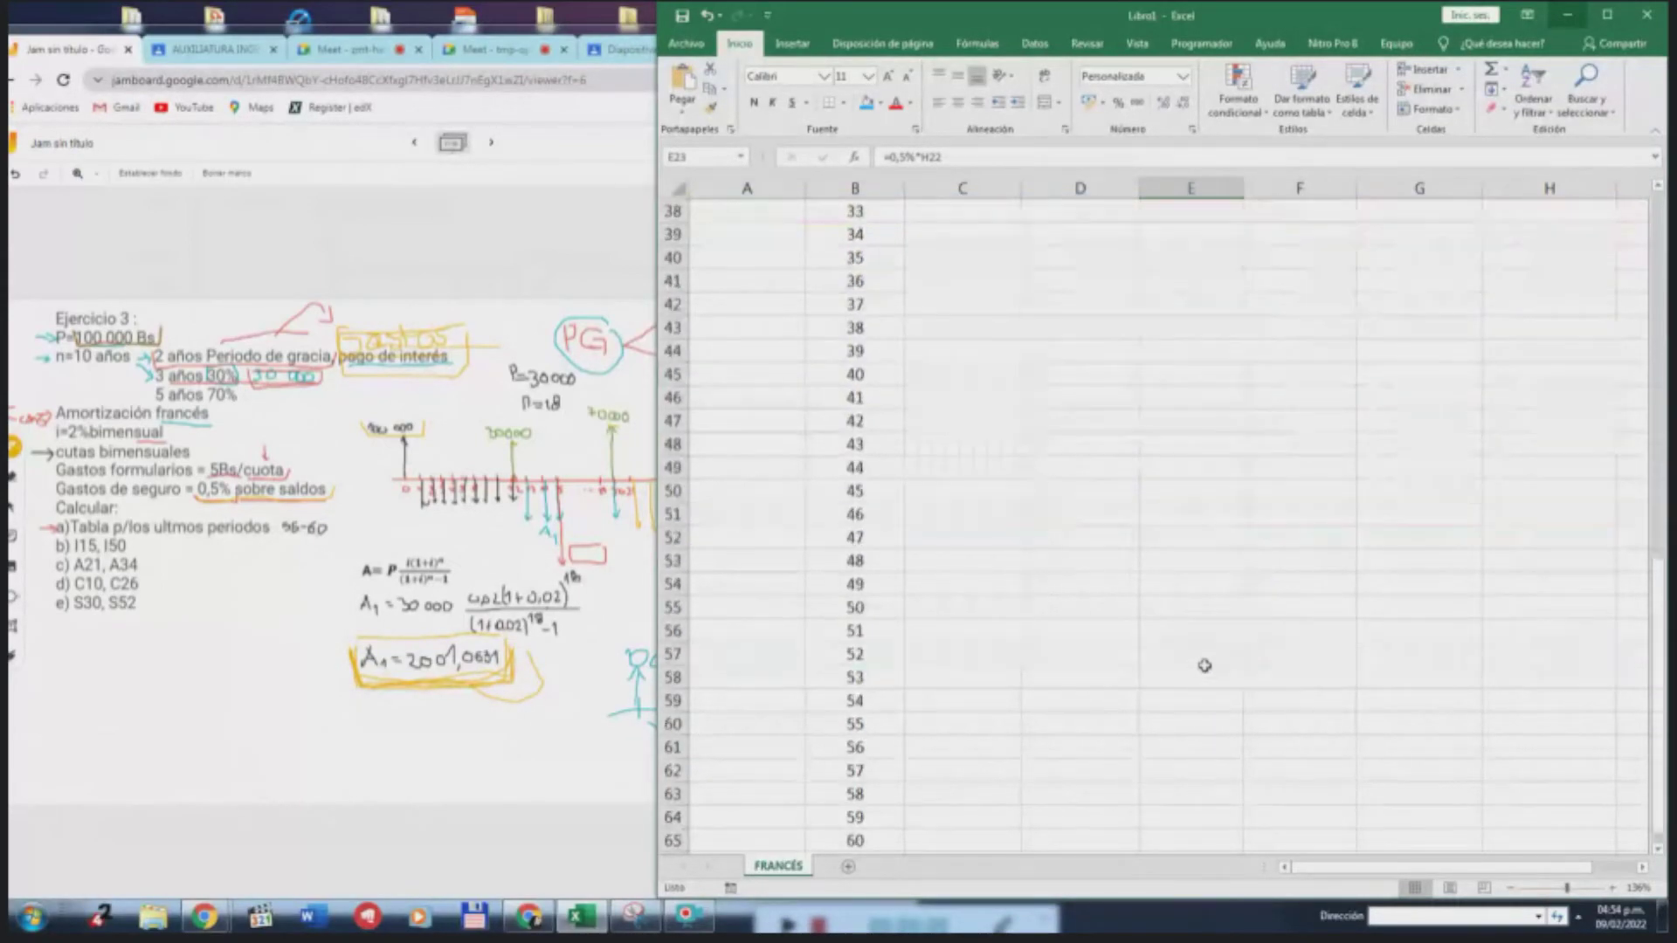
scroll(1202, 661, up, 6)
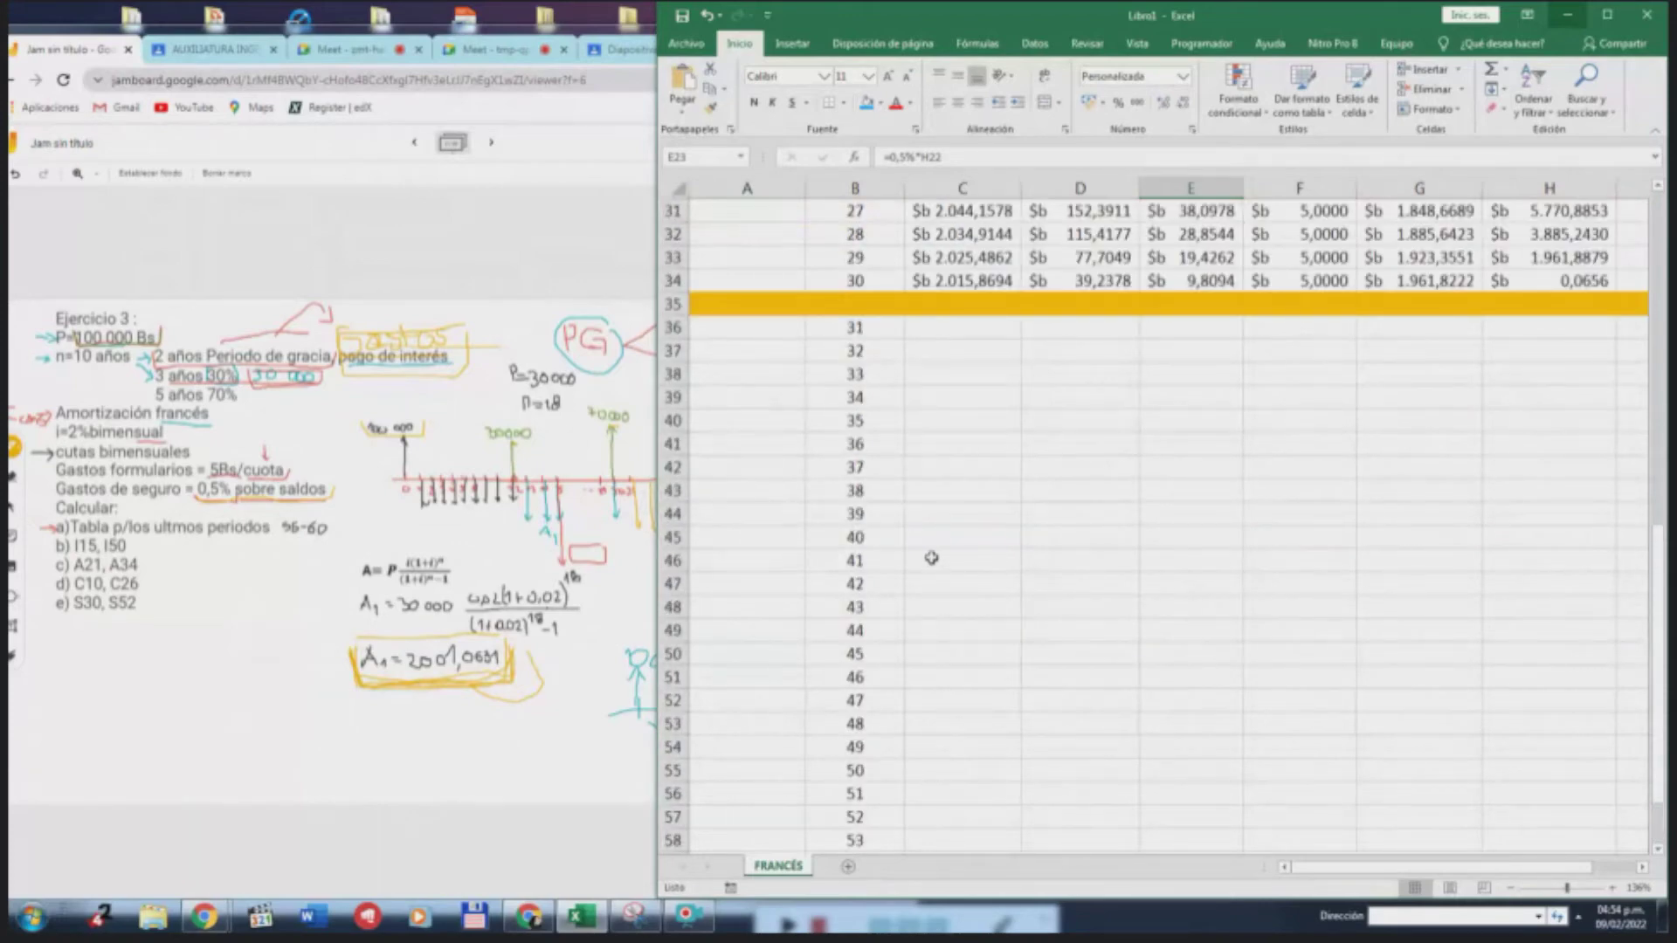
scroll(978, 698, down, 5)
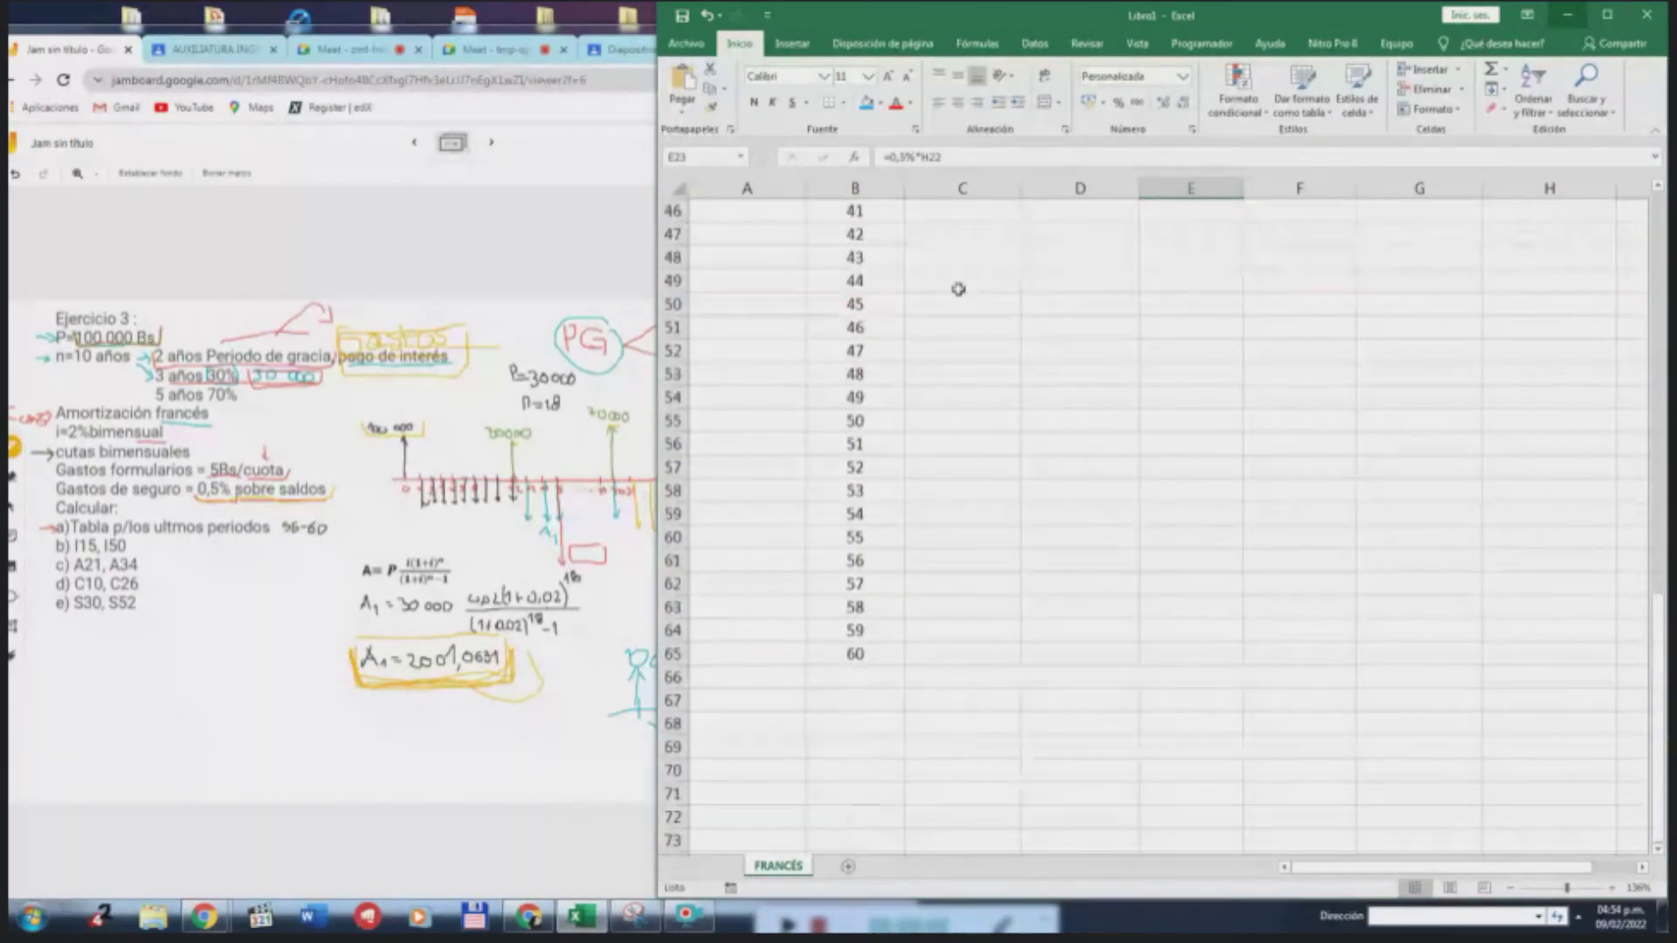
click(677, 654)
click(1161, 744)
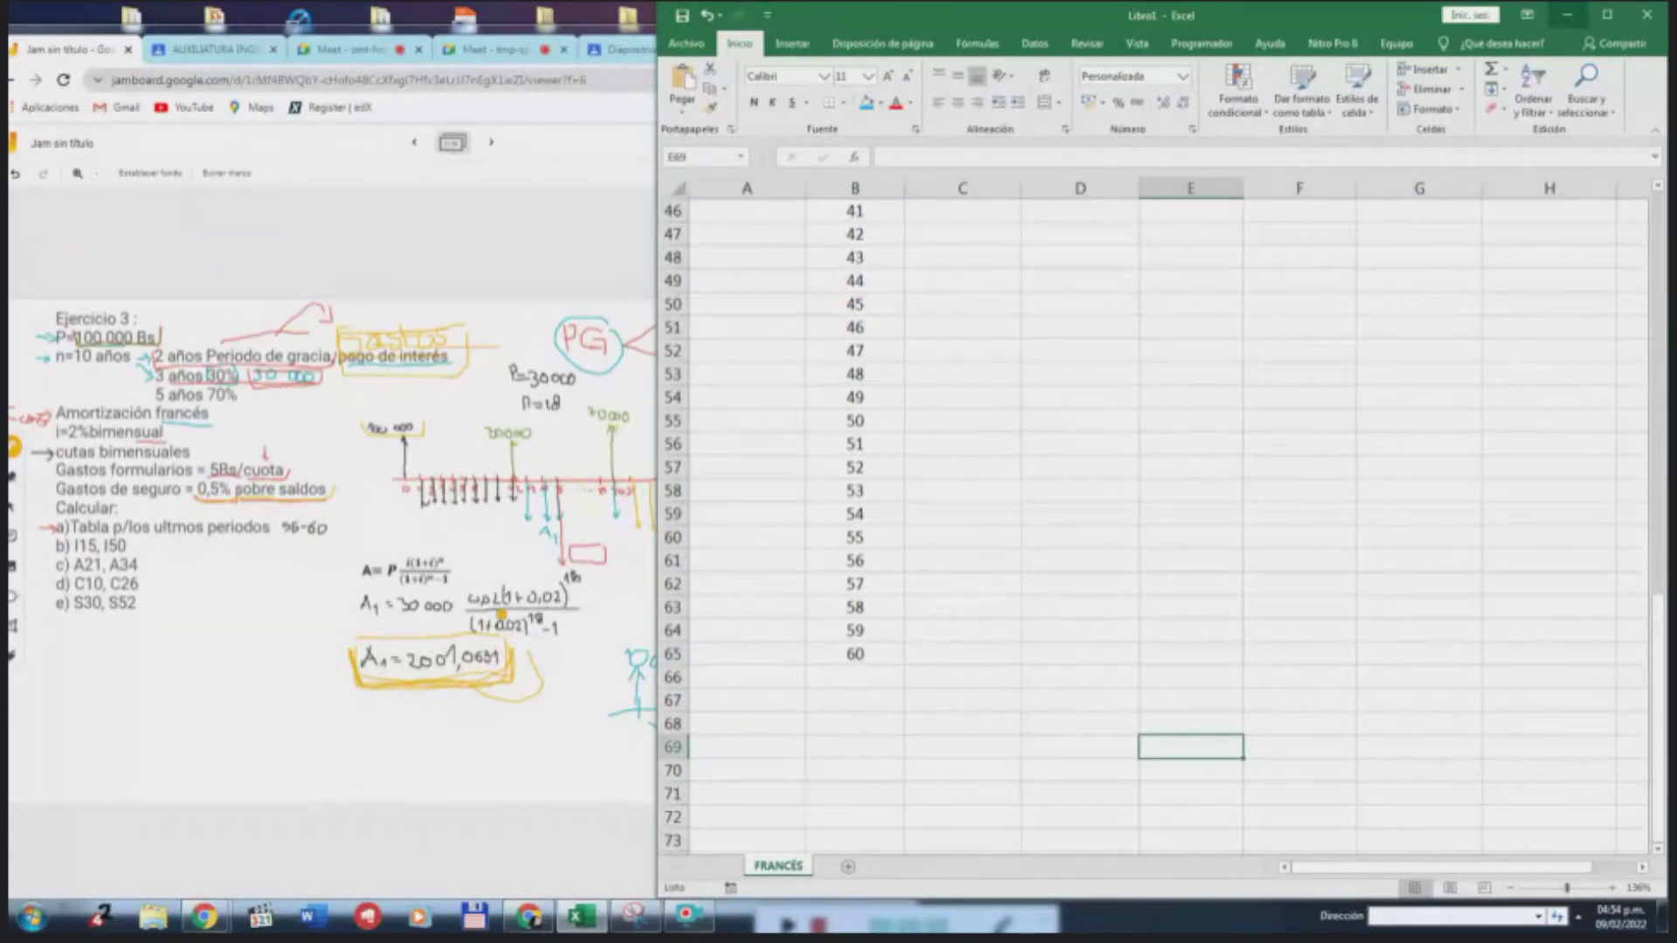
click(442, 395)
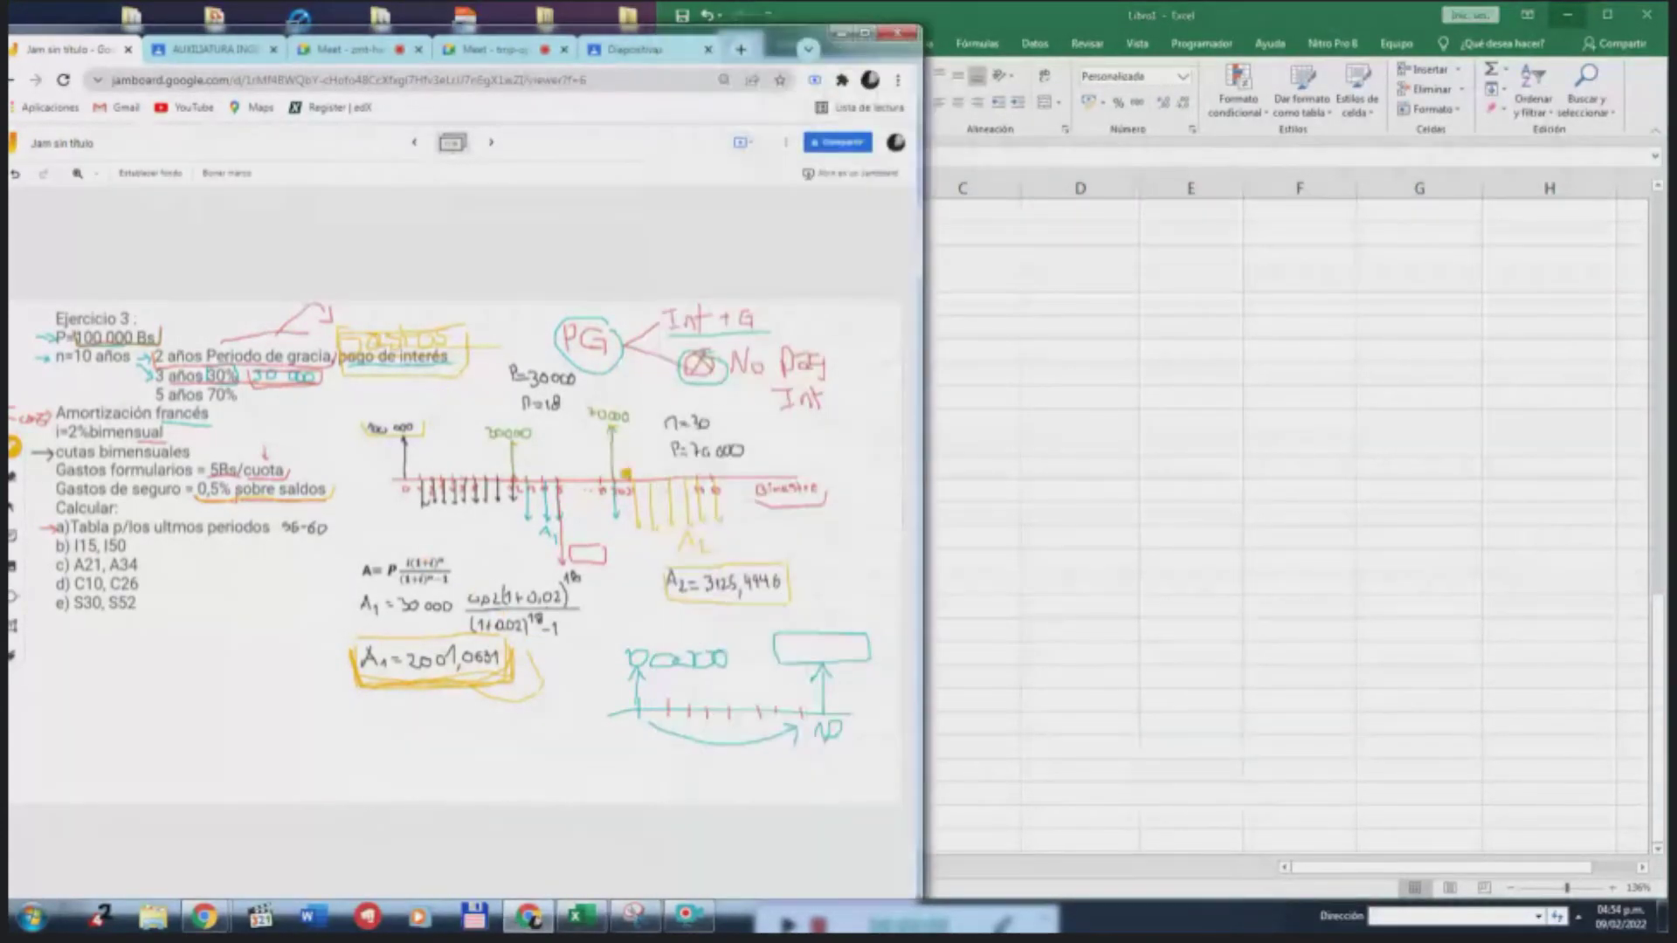
click(1114, 564)
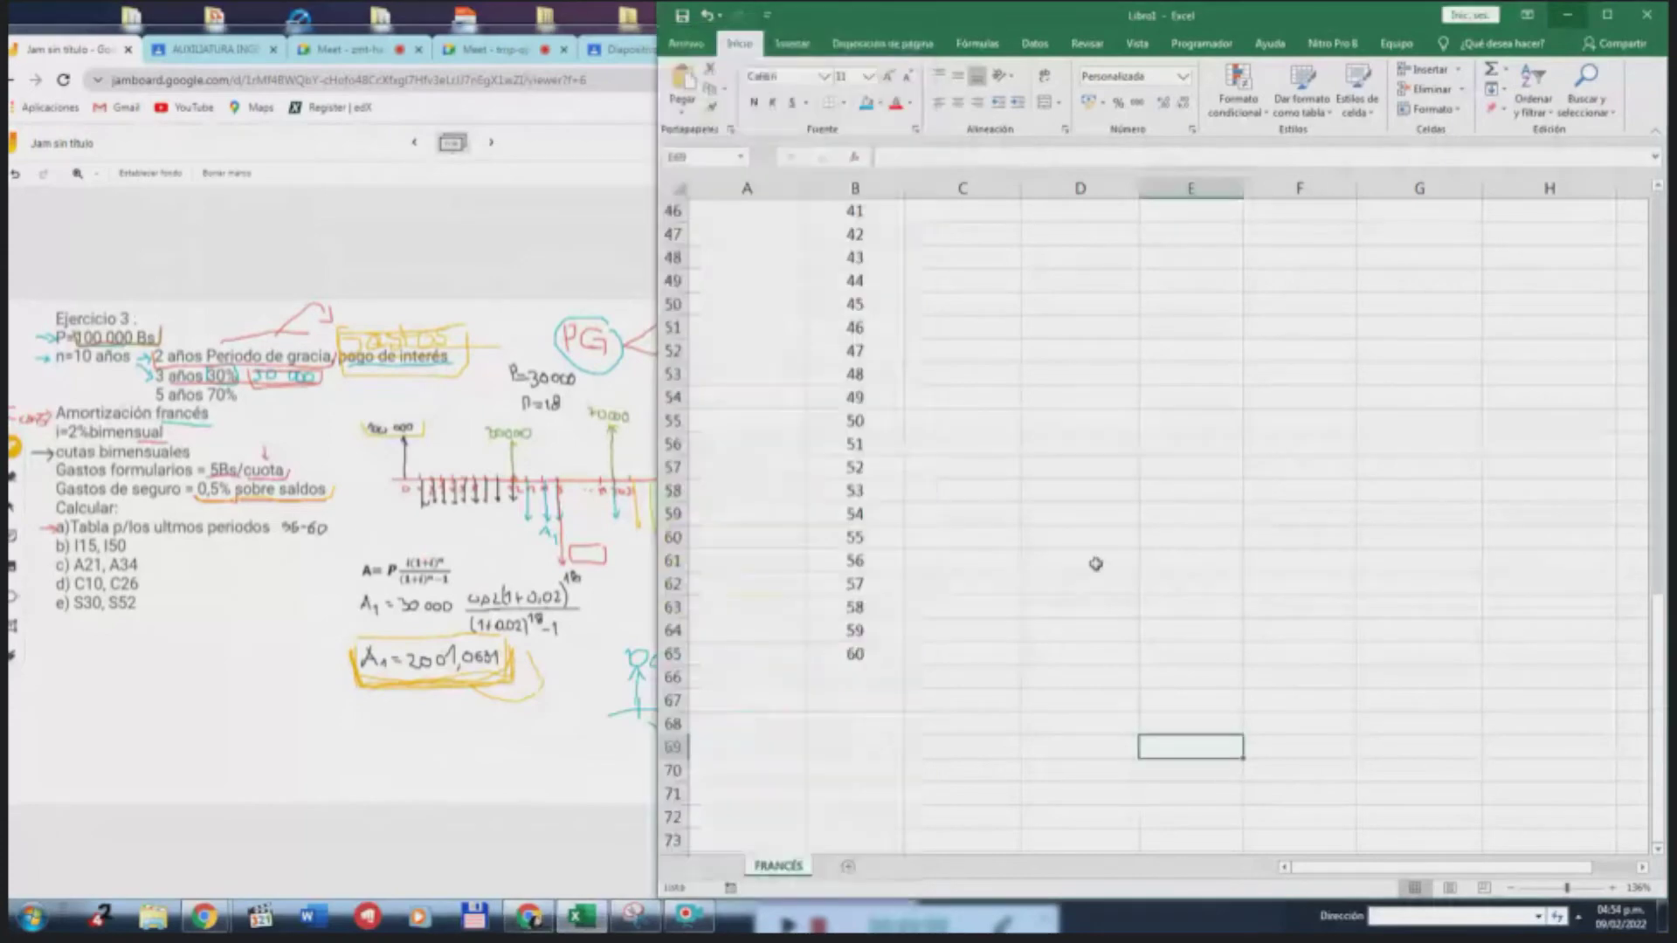
click(767, 650)
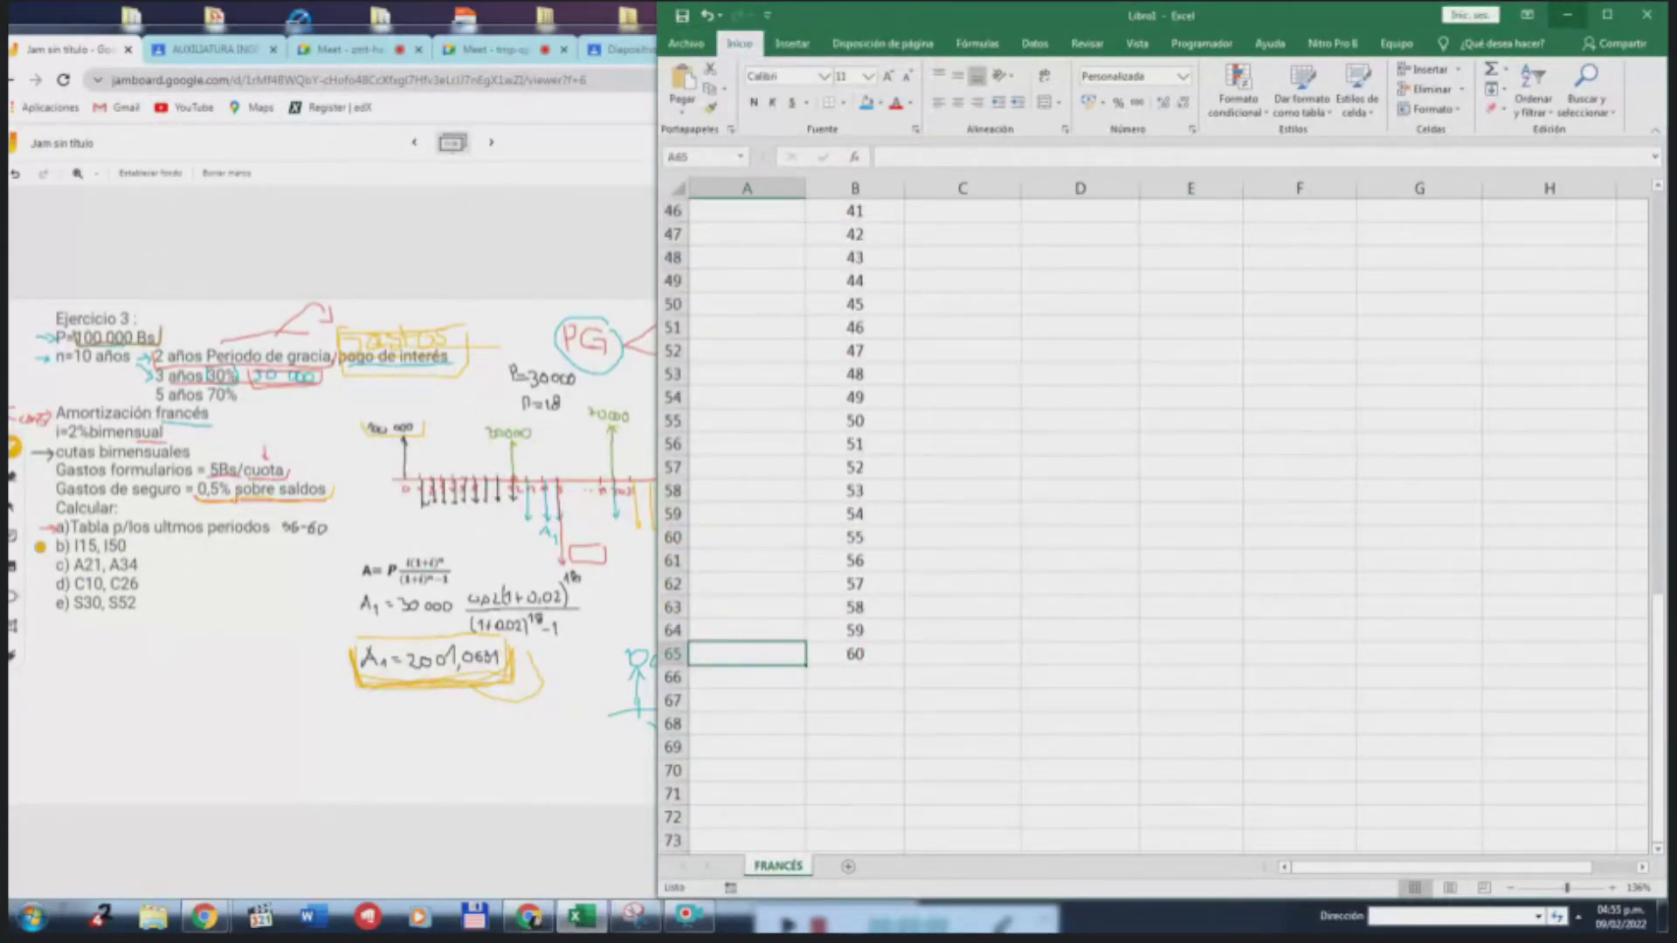
click(1568, 15)
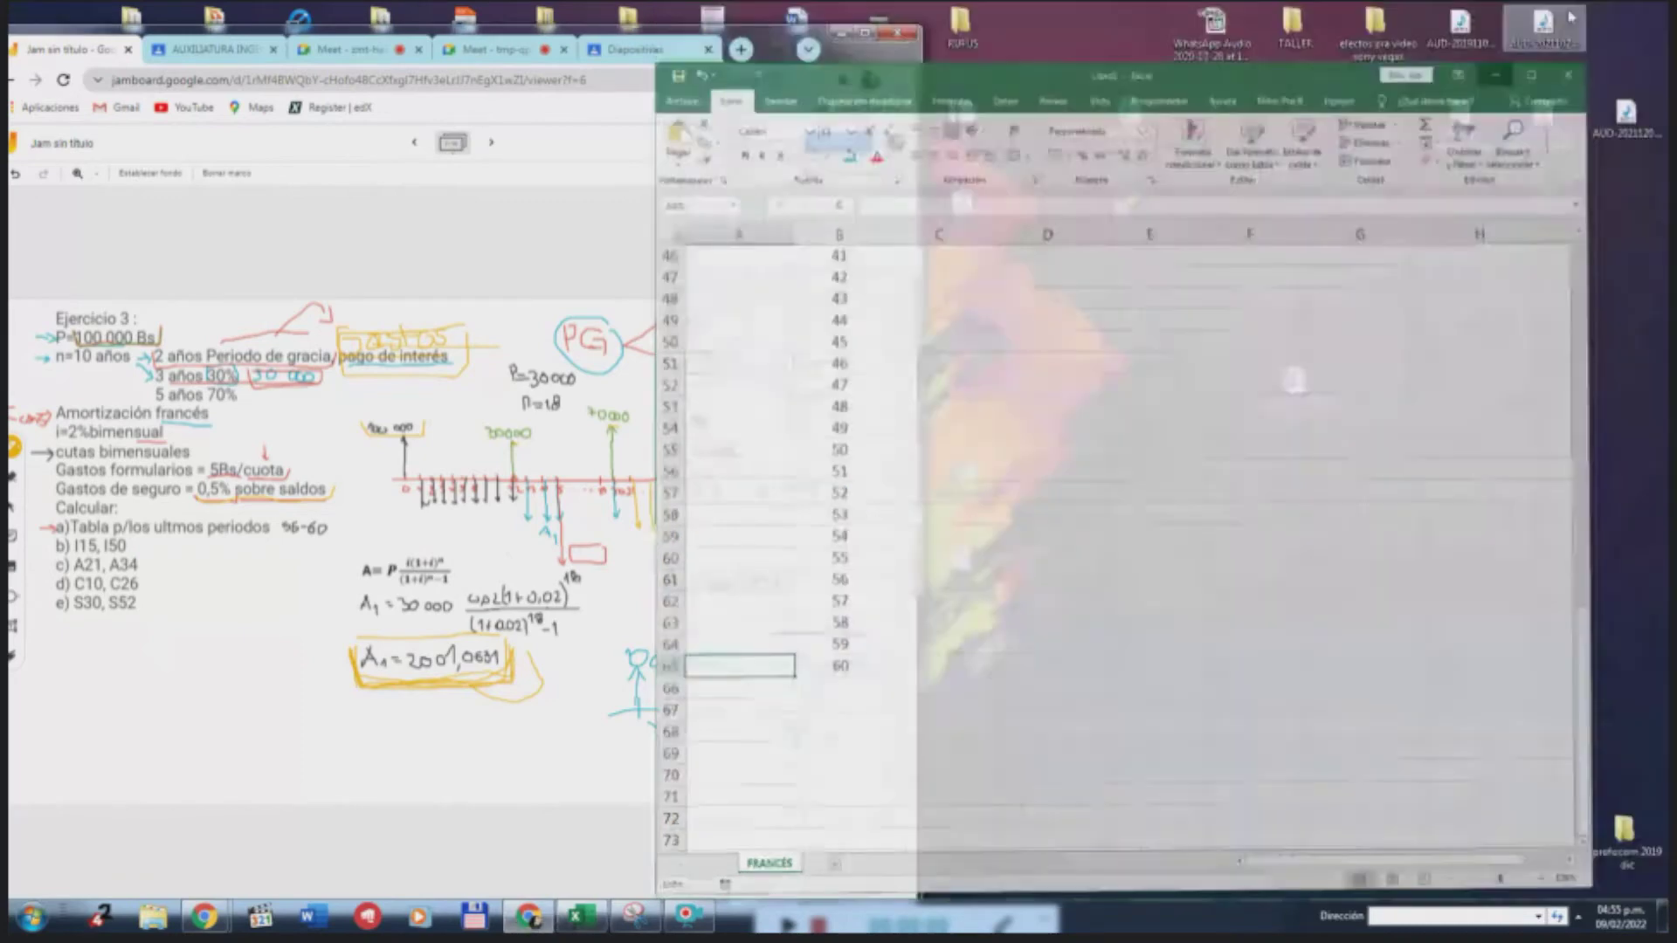
click(864, 32)
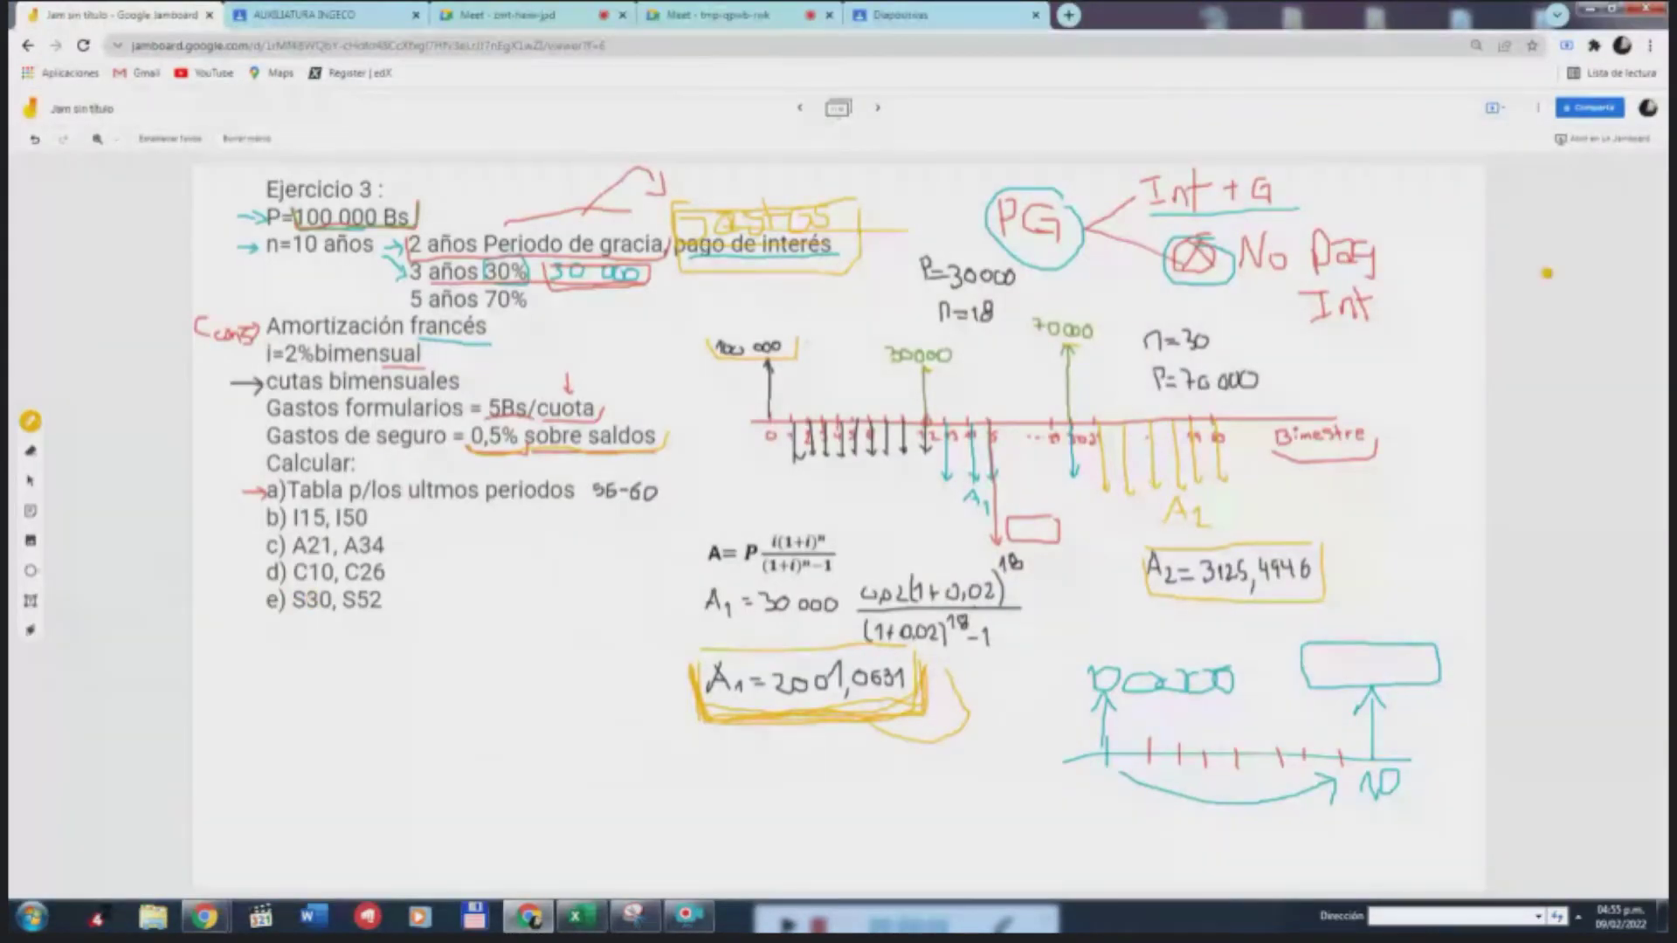
click(1614, 9)
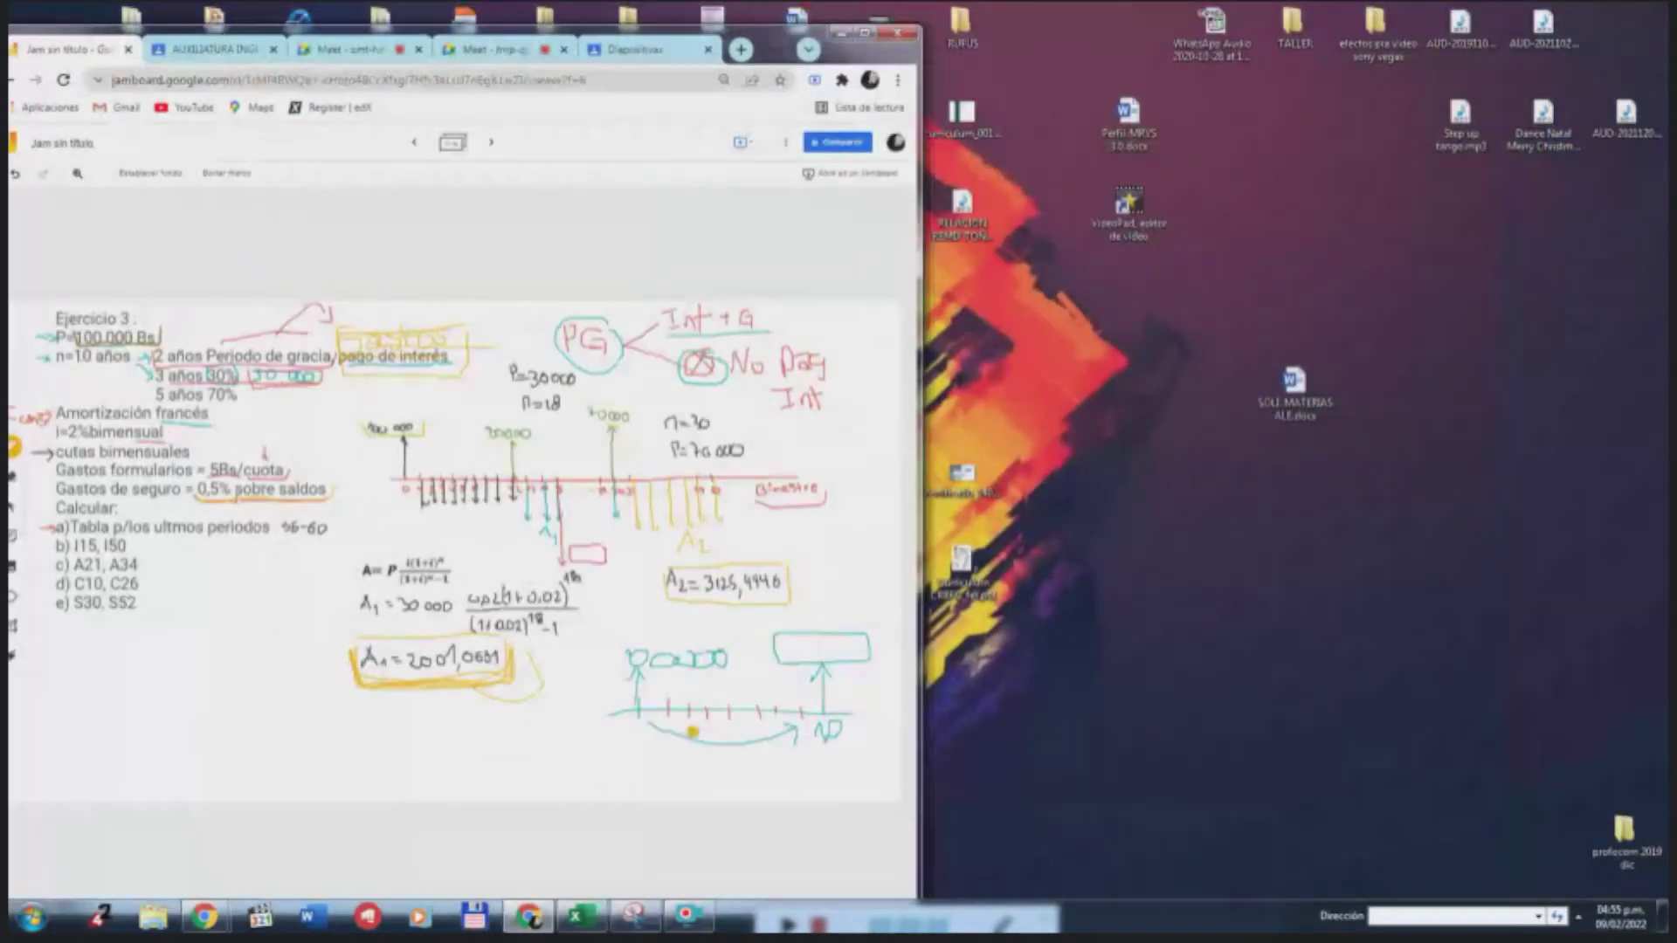
click(576, 916)
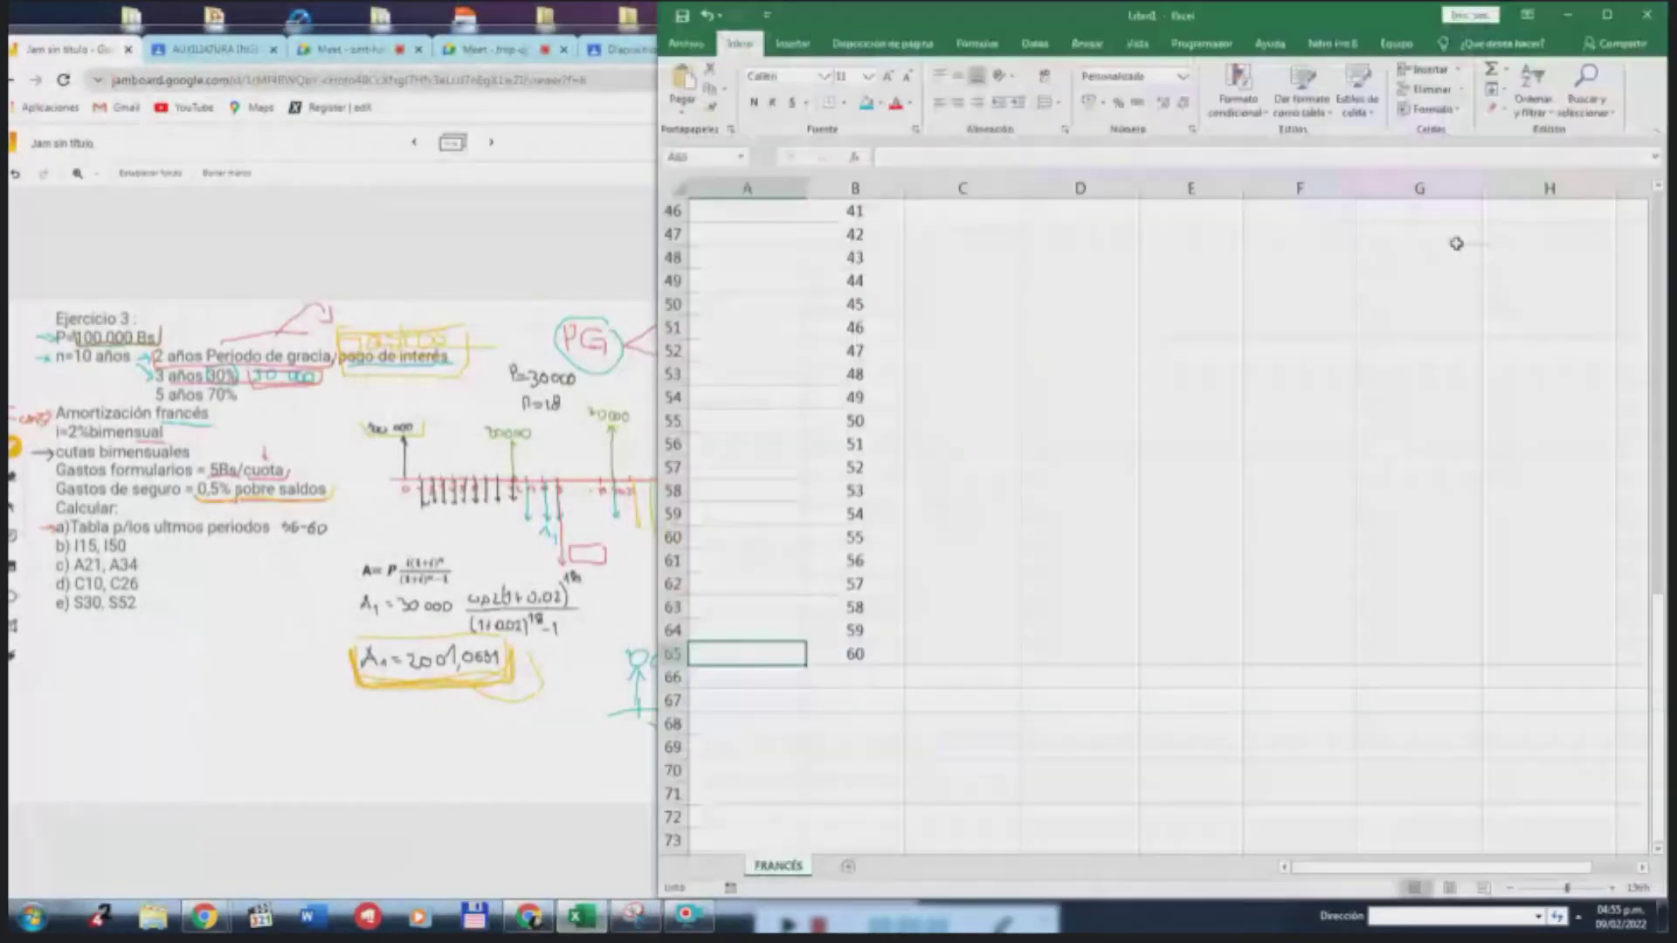
Mark question "b) I15, I50" of Ejercicio 3 with a red arrow on the whiteboard
scroll(1204, 319, up, 14)
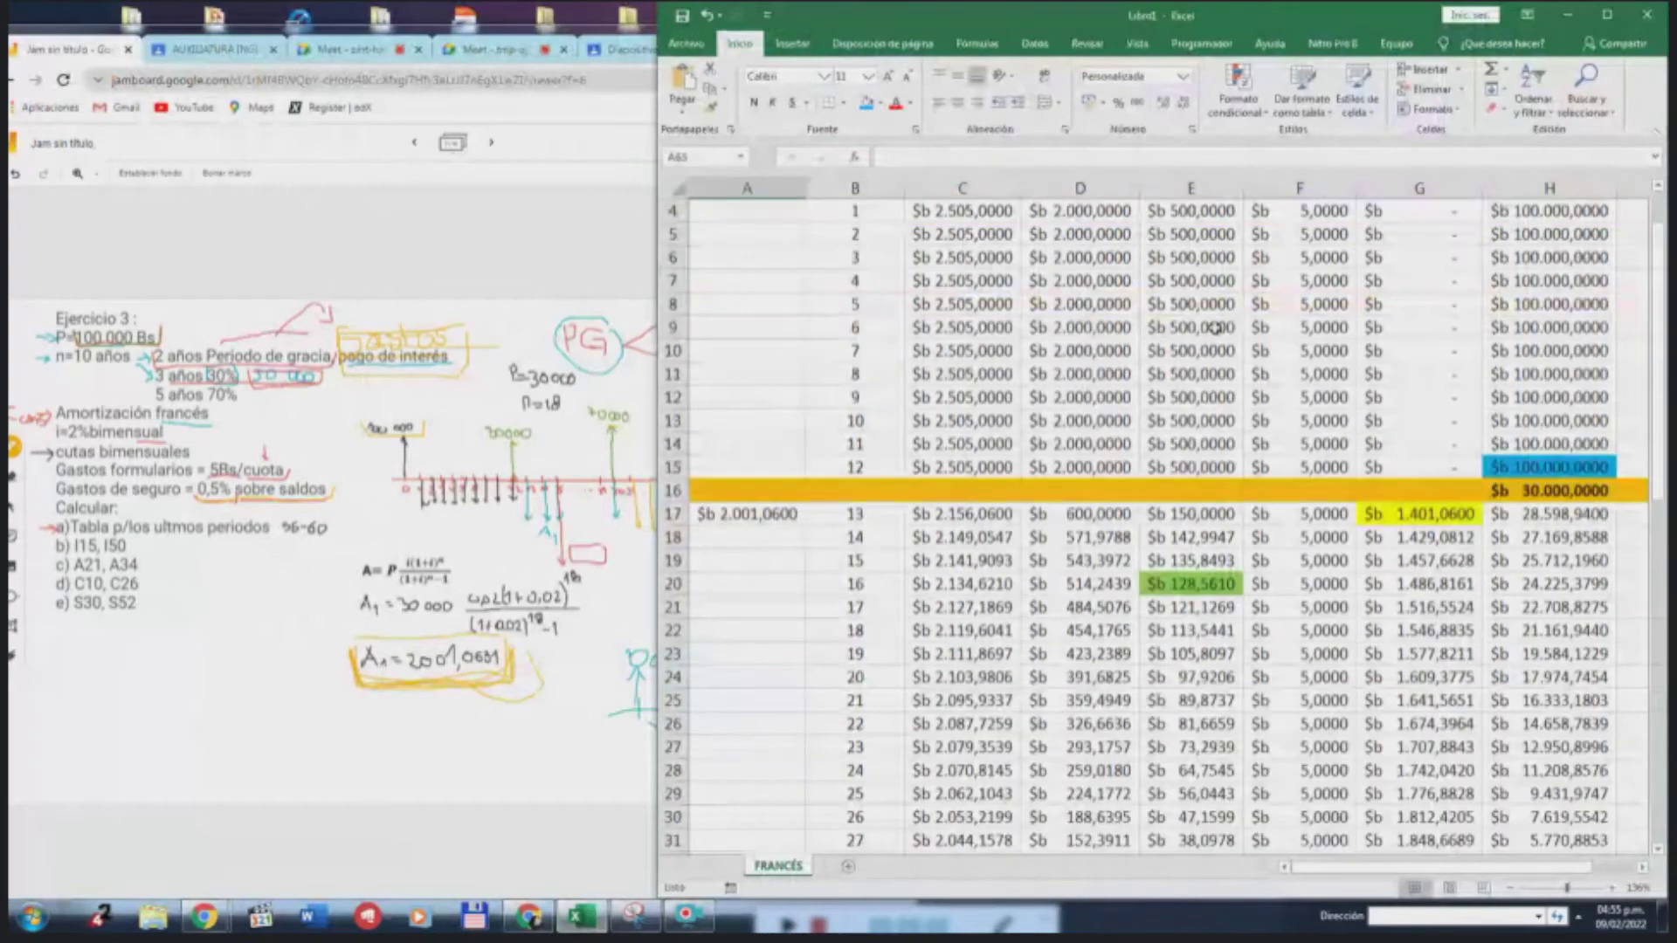
scroll(1204, 318, down, 2)
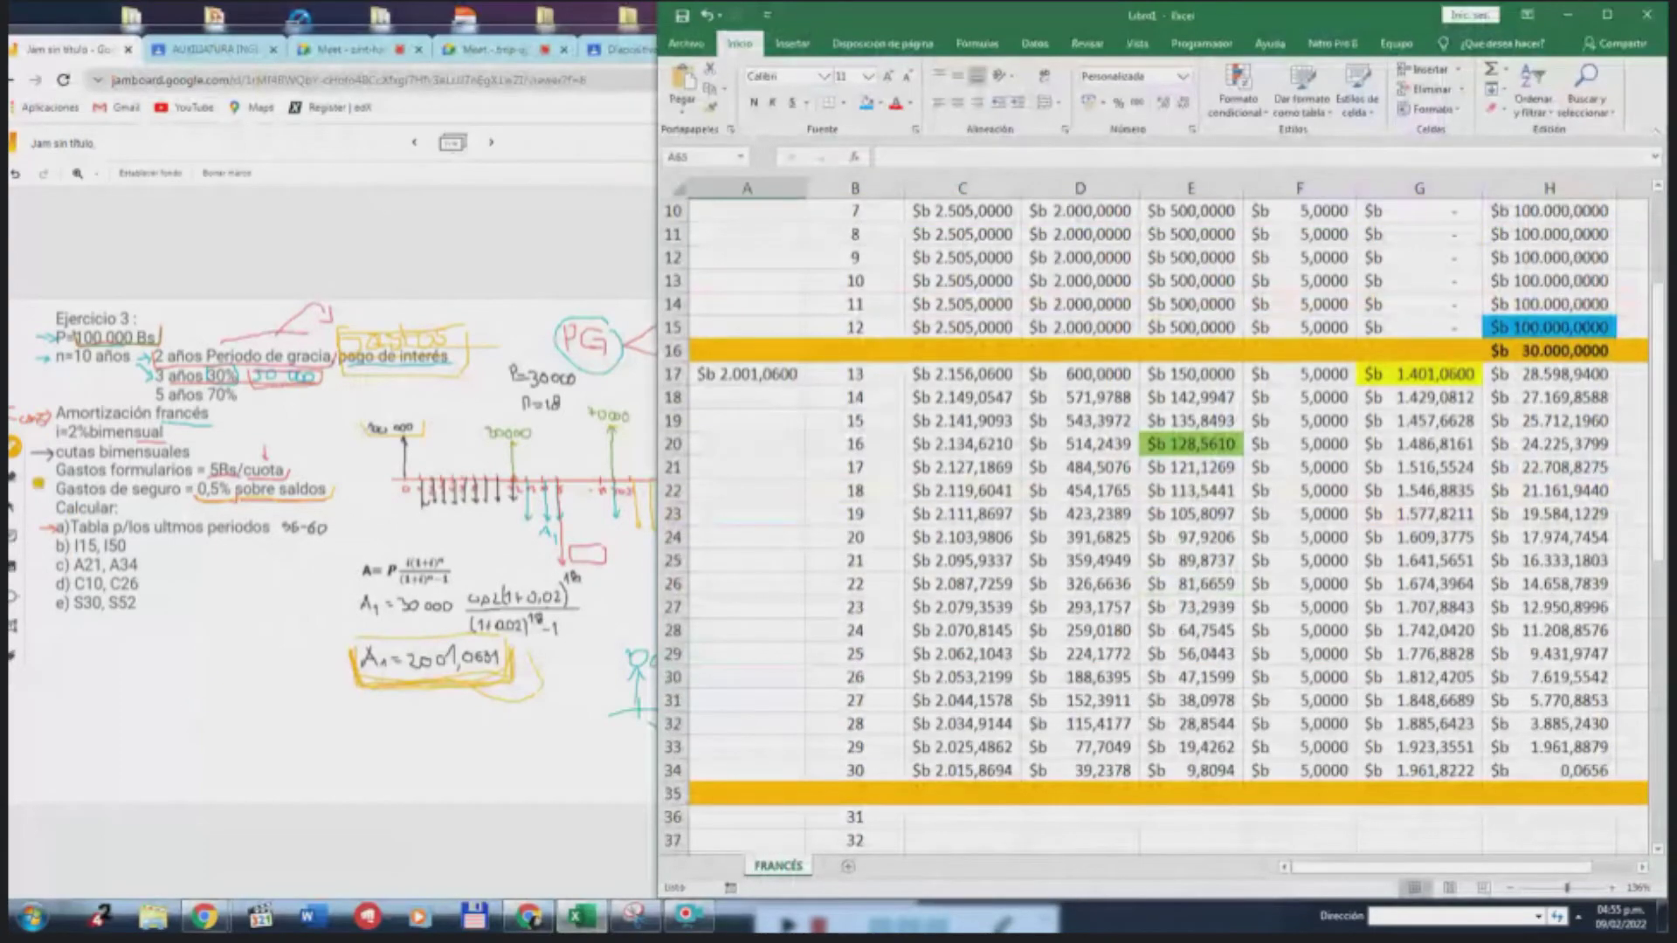
click(14, 448)
click(99, 502)
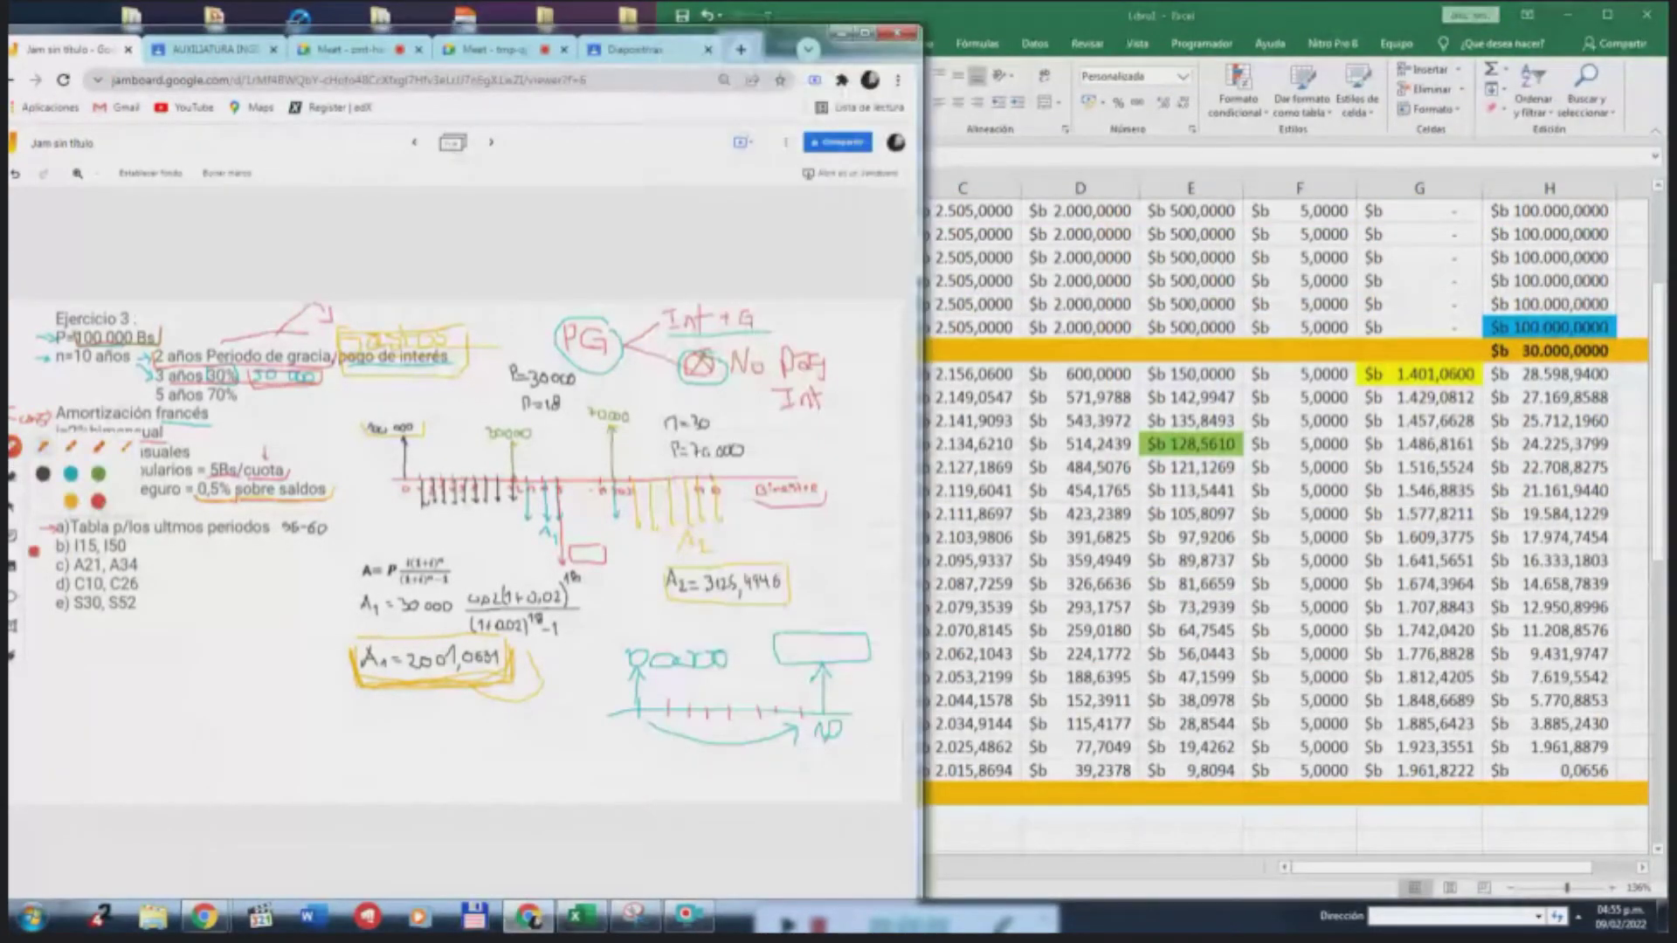
drag(31, 543, 48, 542)
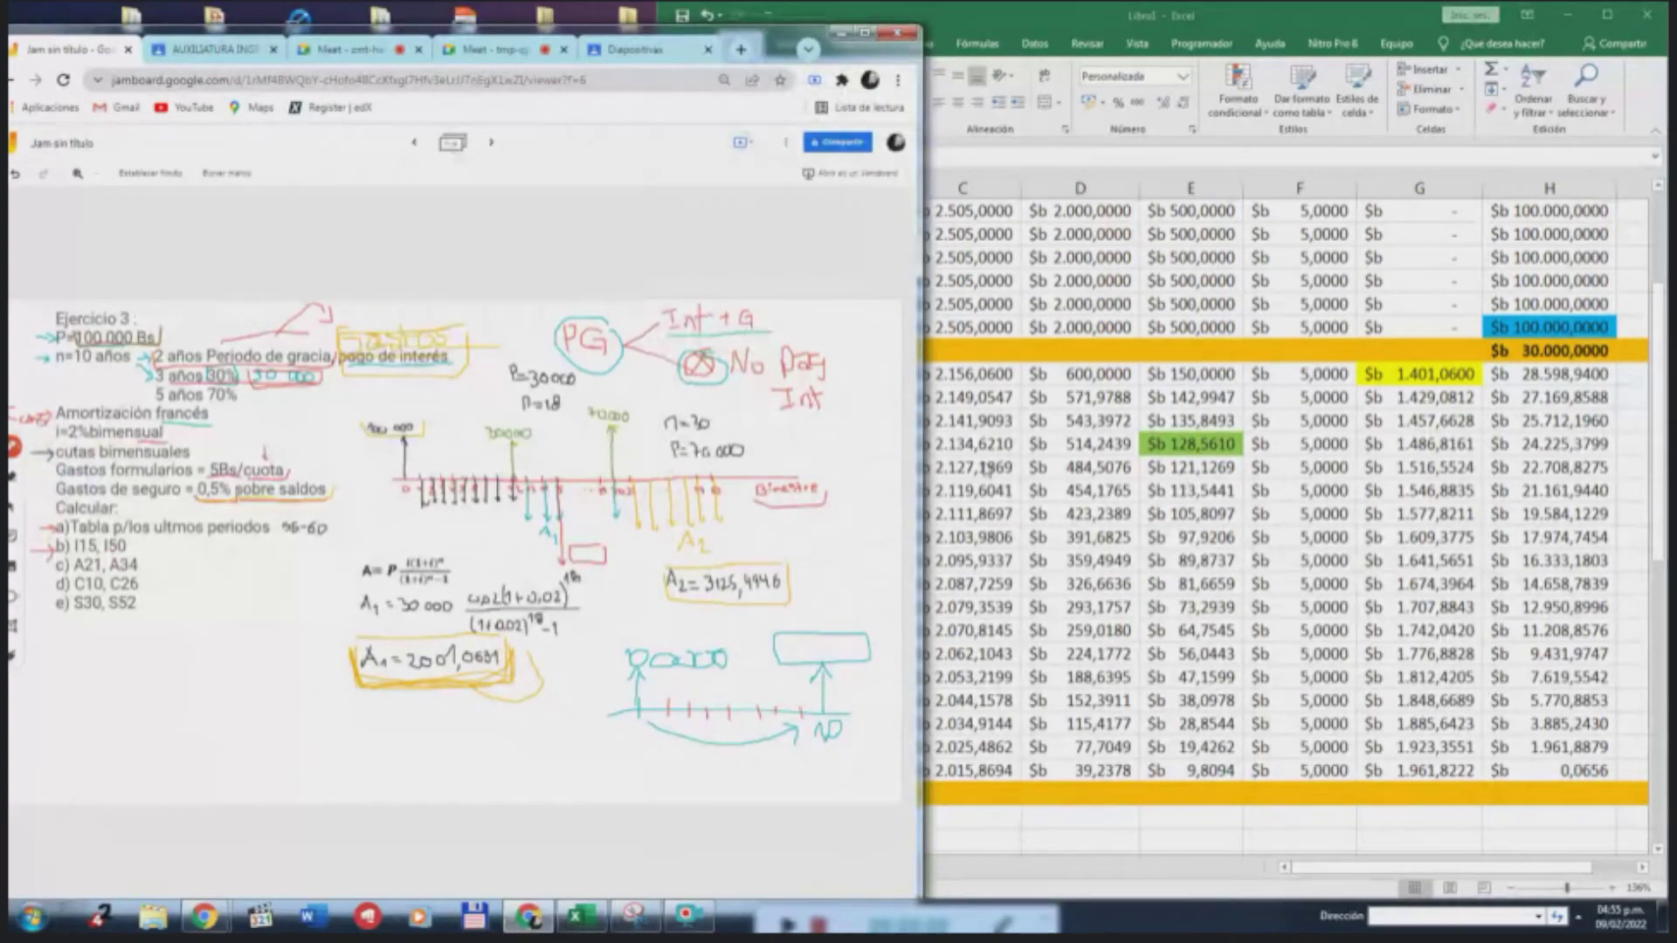
Switch to Excel and locate I15 by selecting the interest cell of period 15
key(alt+Tab)
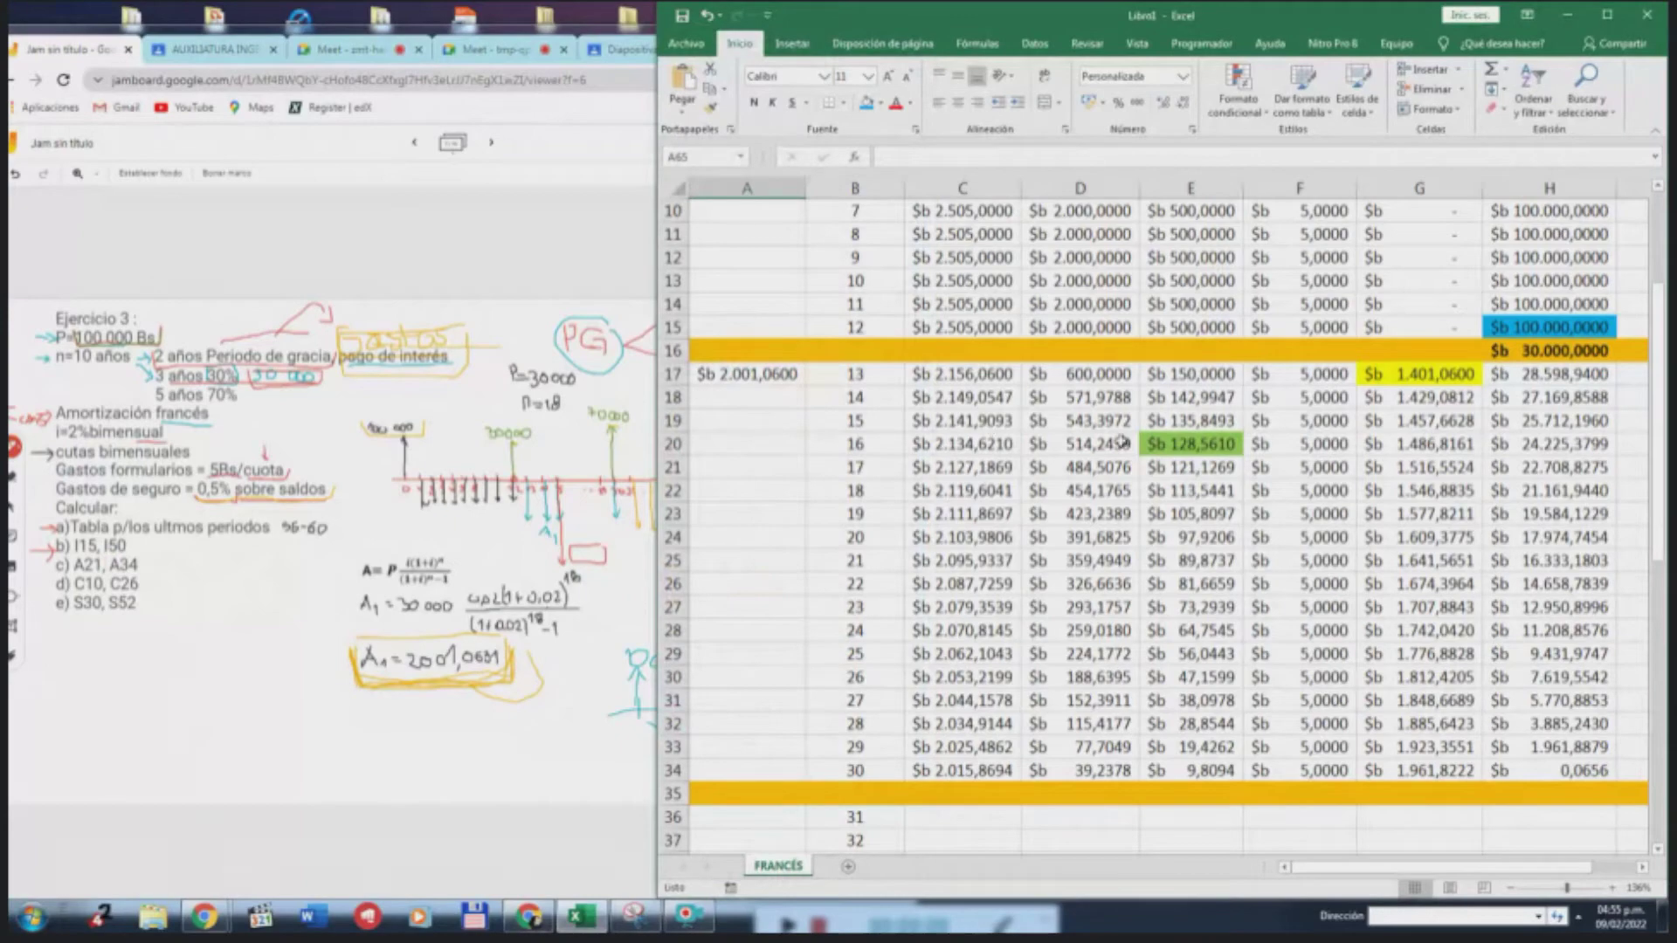
scroll(1124, 444, up, 3)
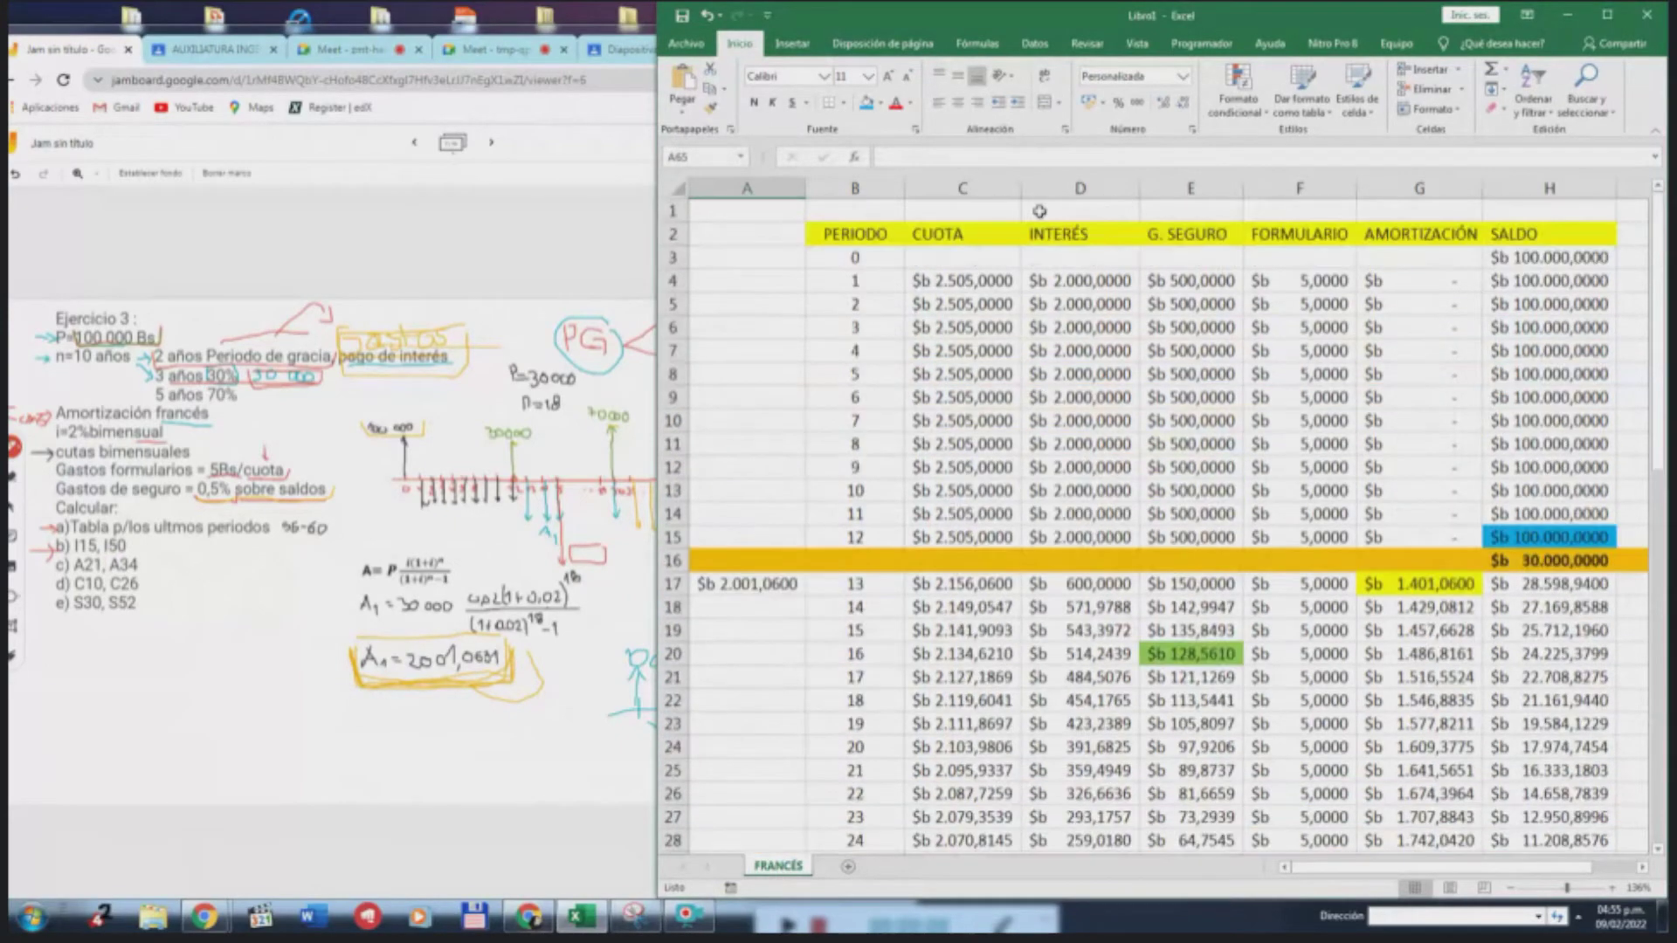
click(1127, 654)
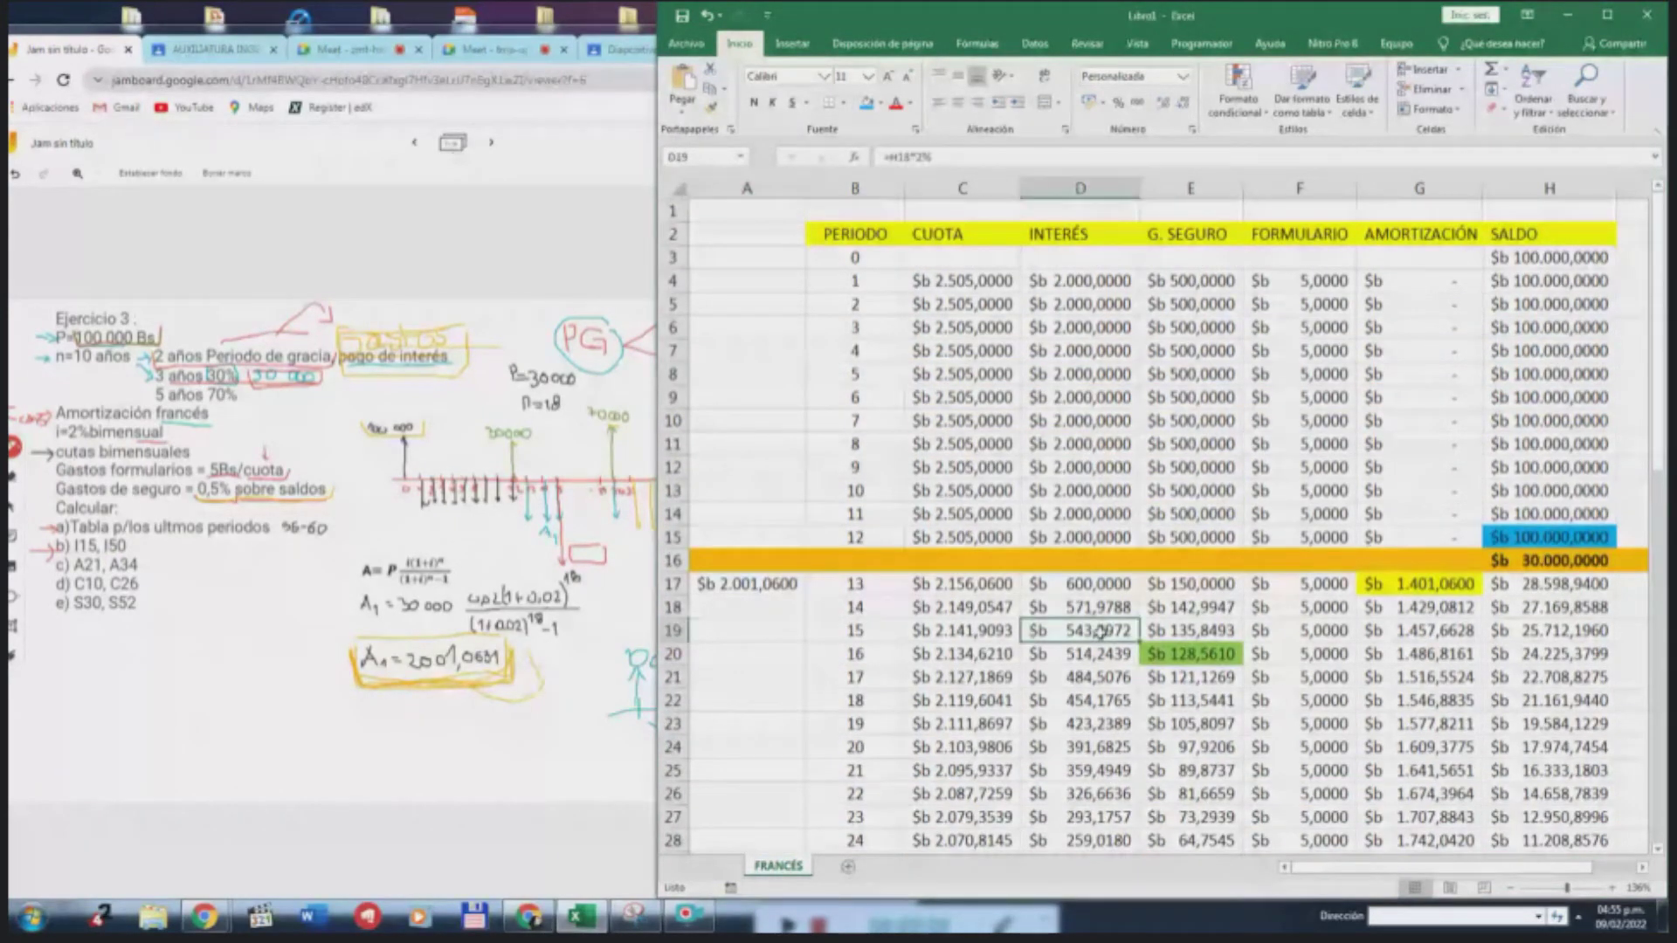
Remove the highlight fill from the period 16 insurance cell E20 and the period 13 amortization cell G17
click(1226, 654)
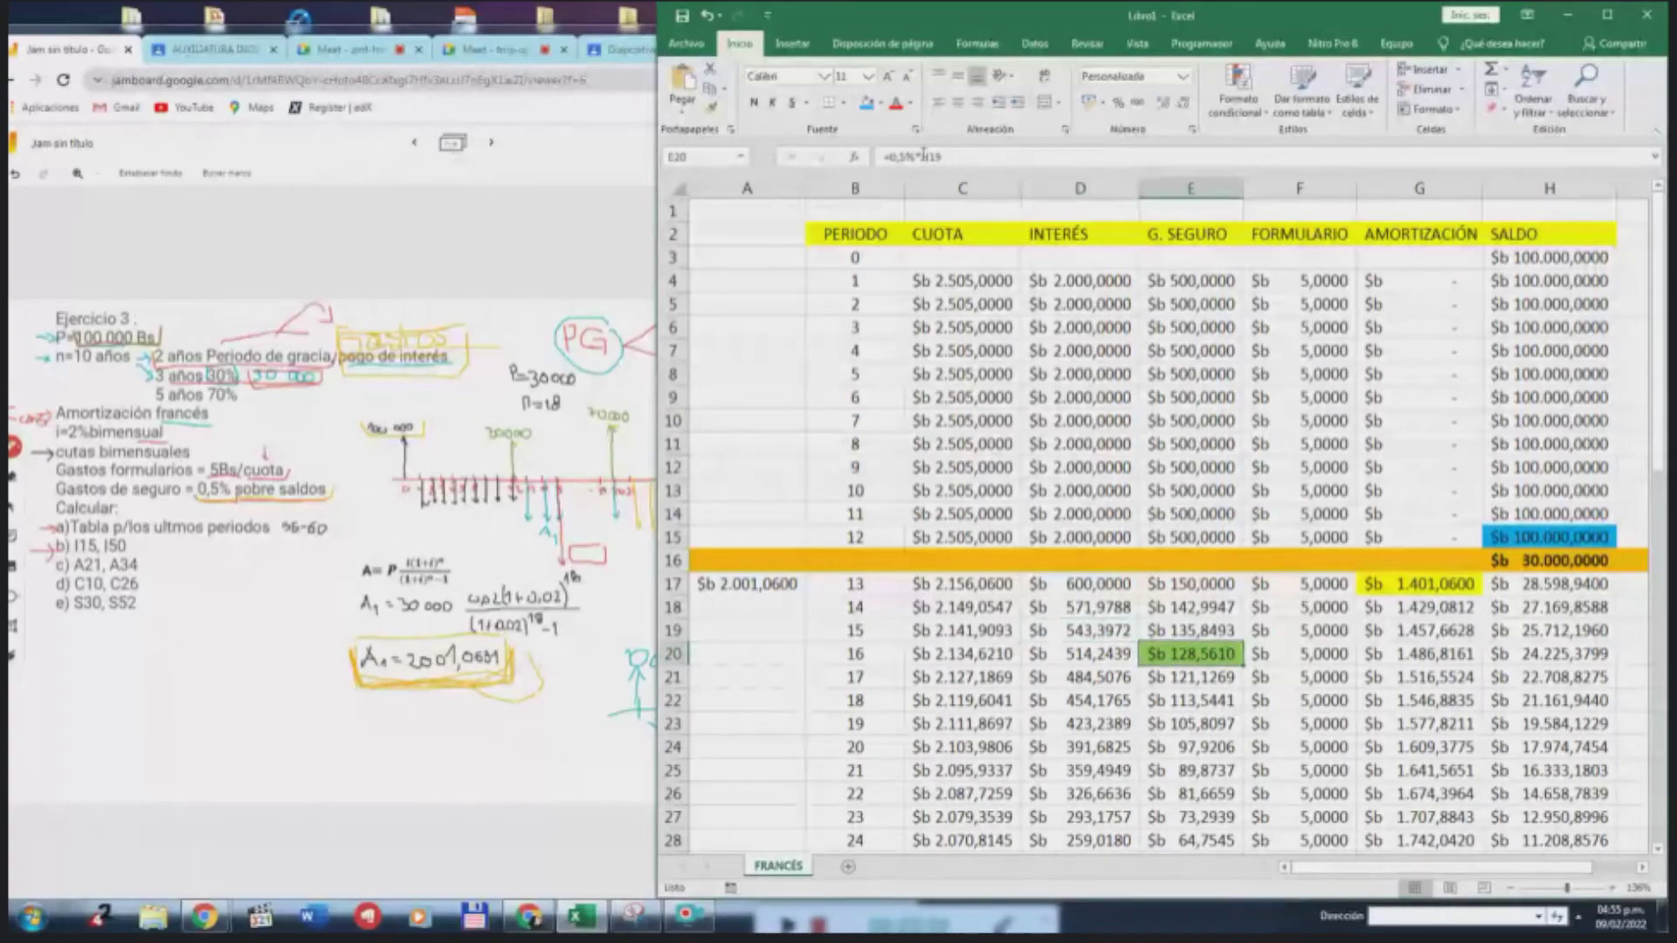
click(881, 103)
key(Escape)
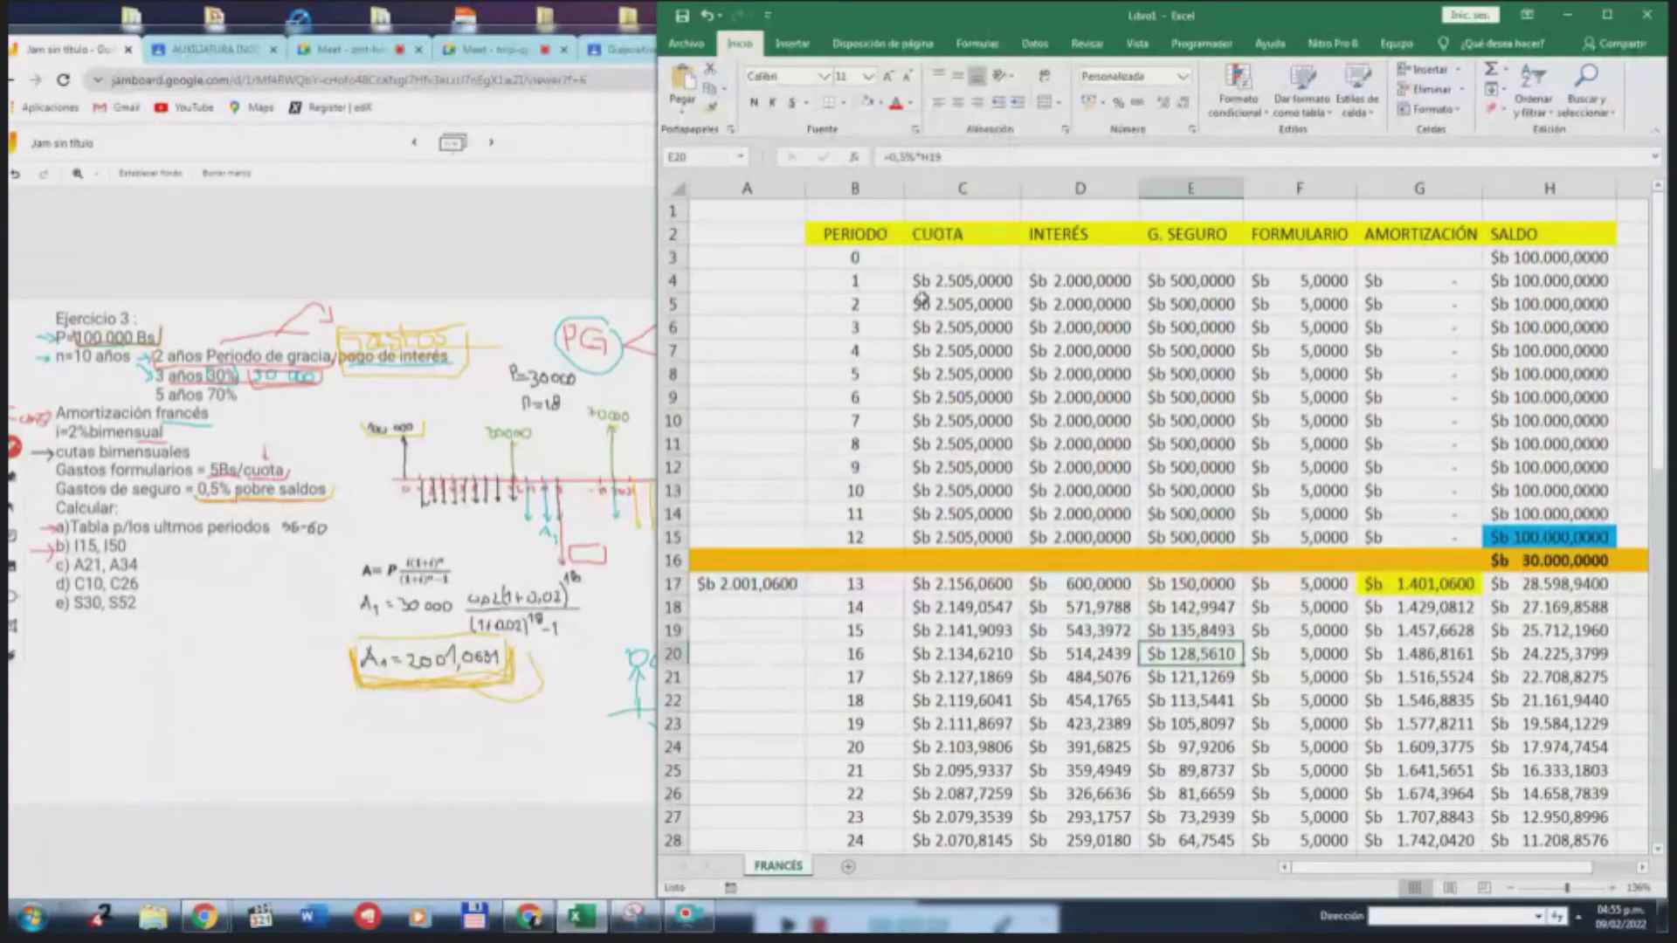
click(1412, 590)
click(867, 103)
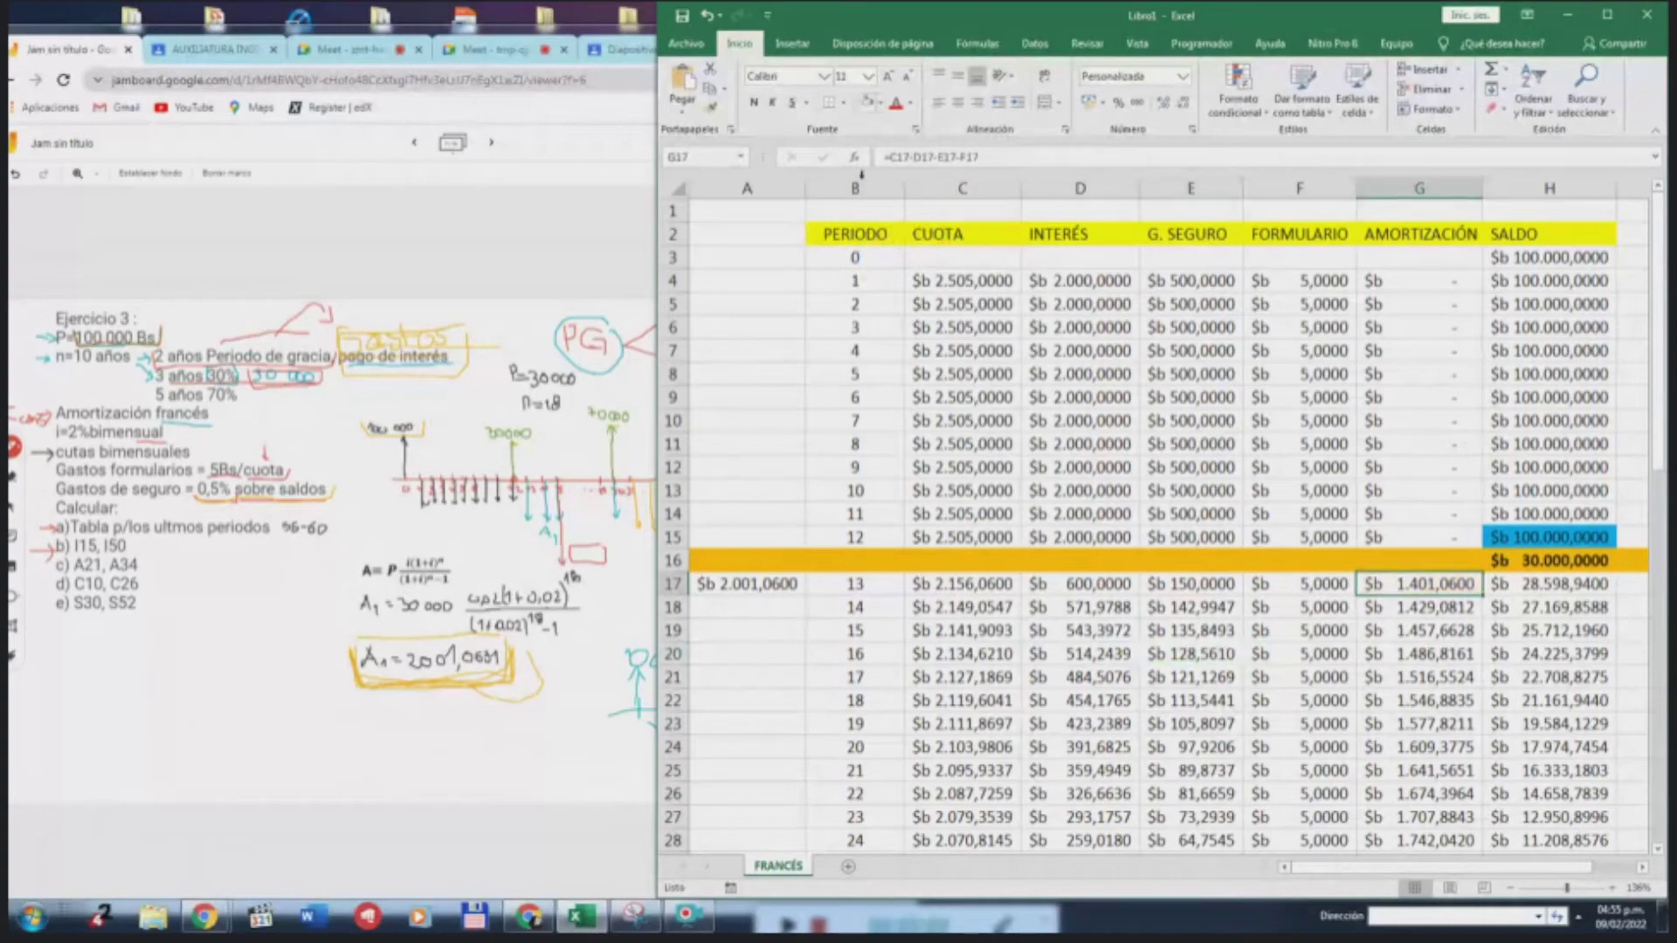
Highlight the period 15 interest cell D19 in yellow as the answer for I15
click(1105, 634)
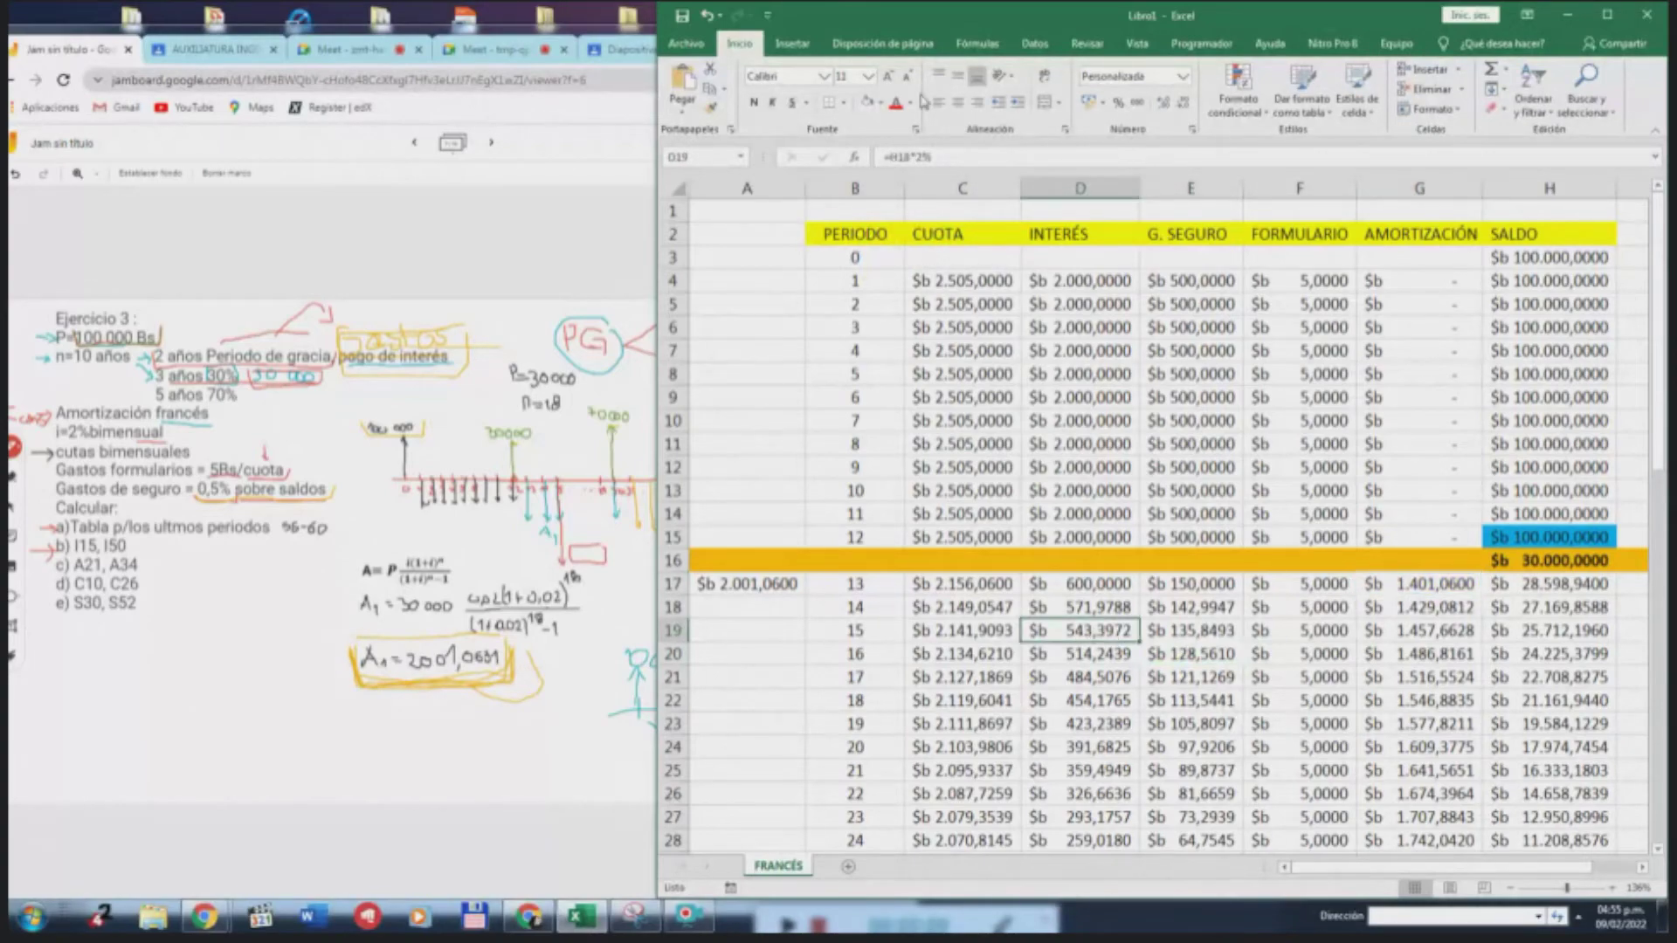
click(879, 103)
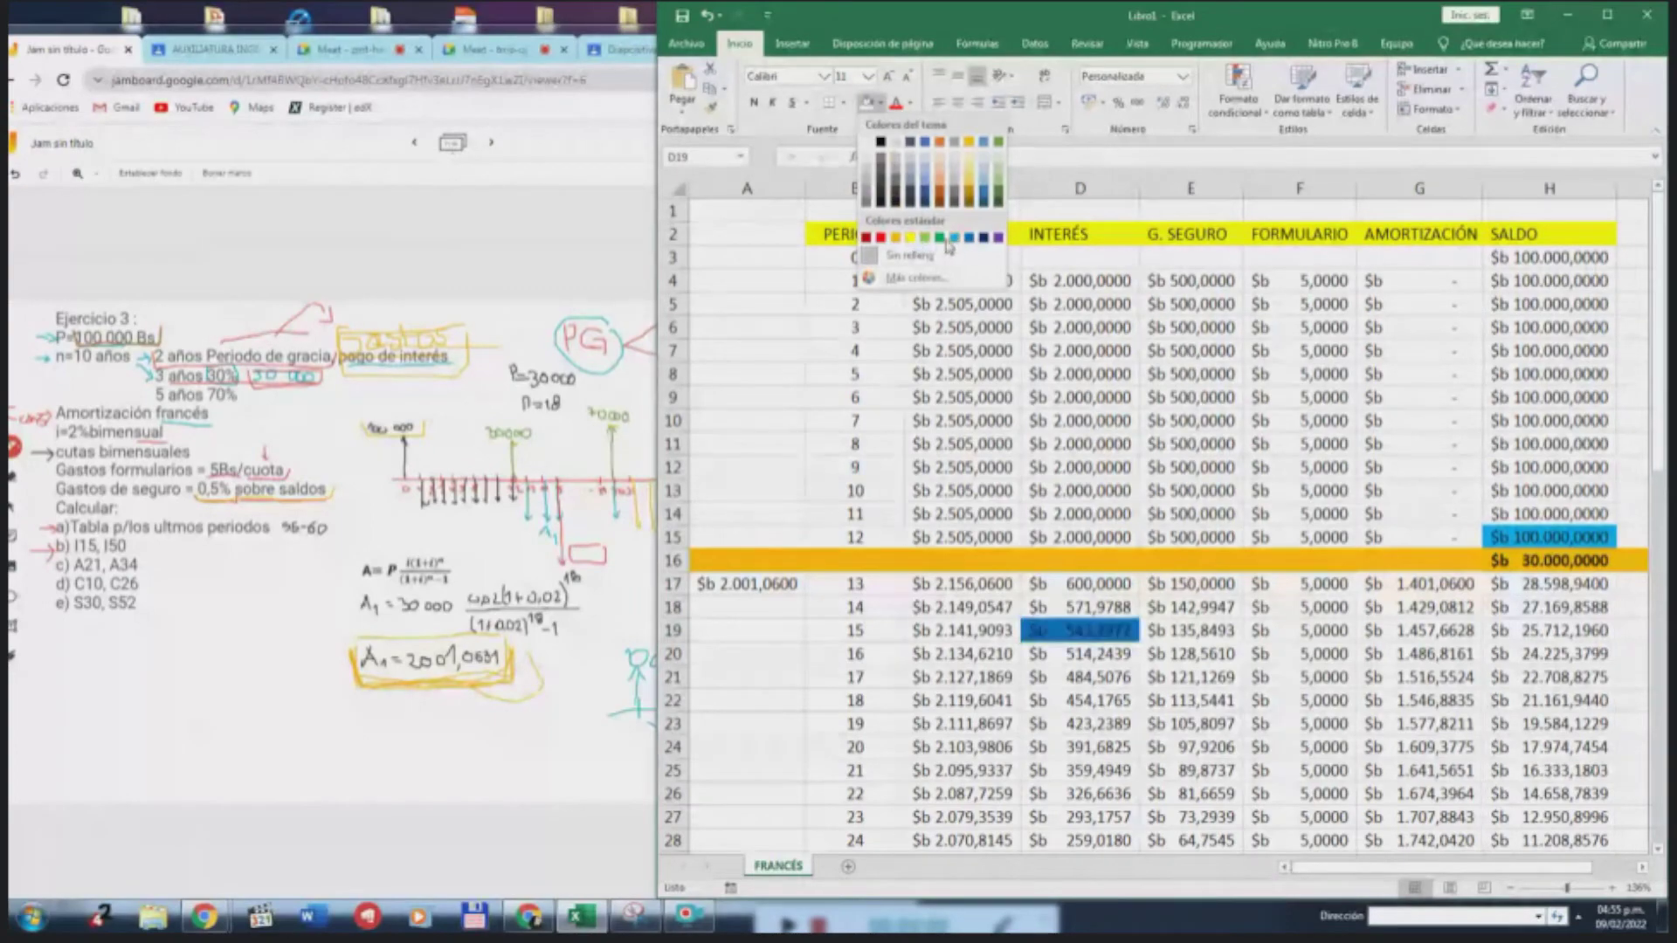
click(910, 237)
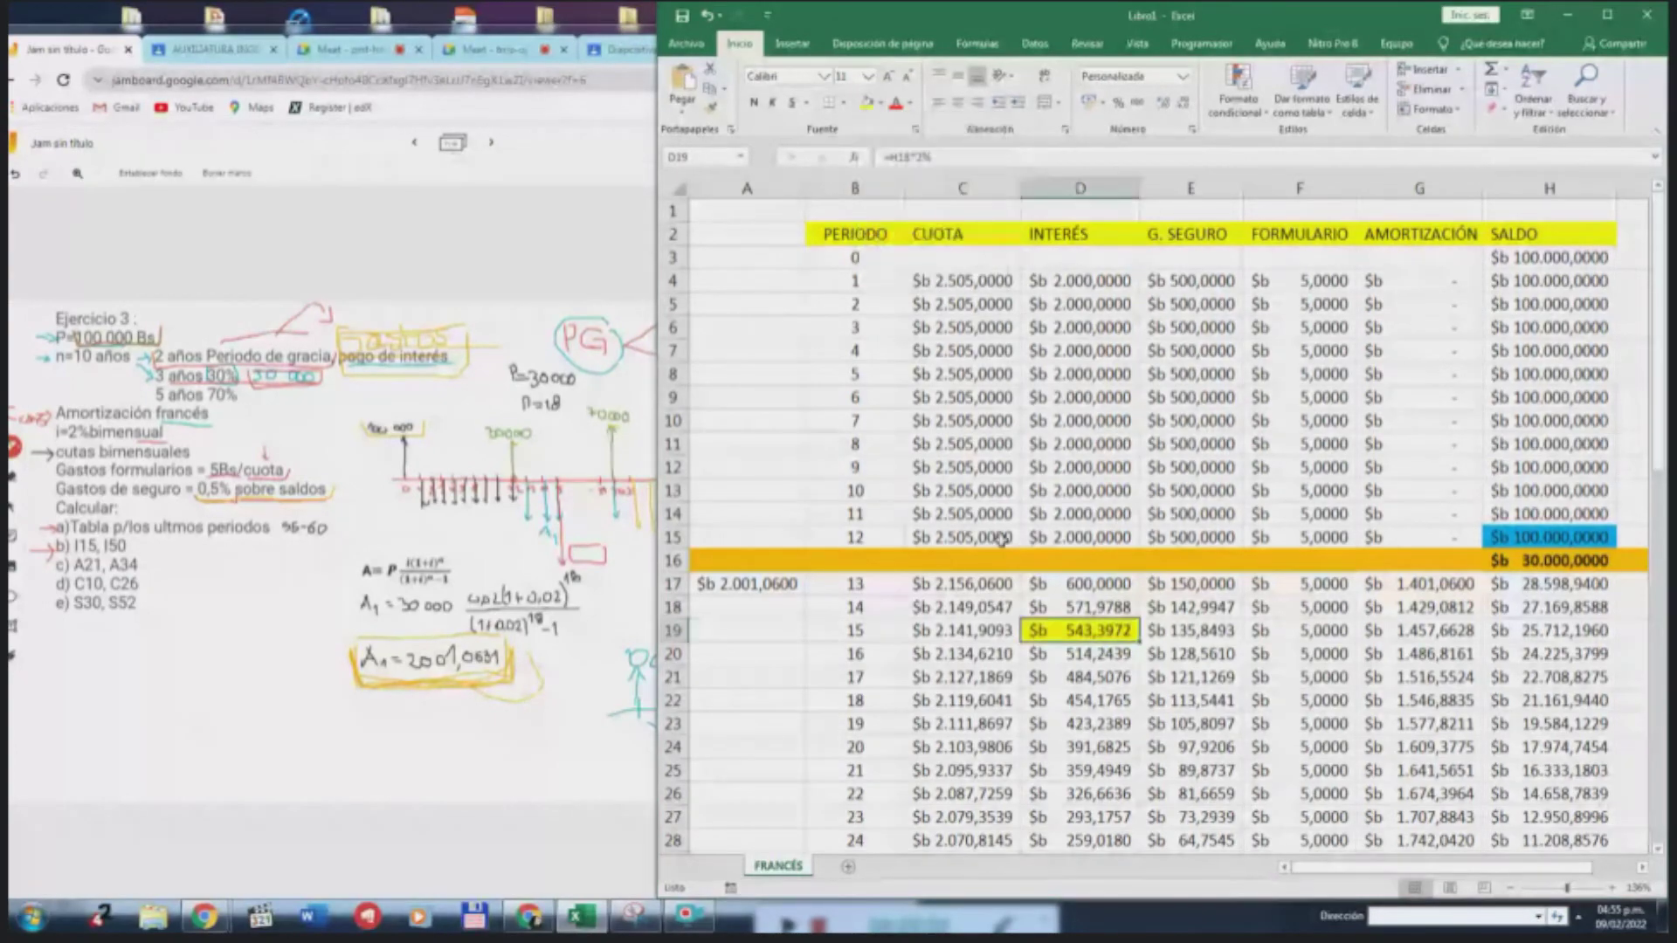
Replace the blue highlight of the period 12 balance cell H15 with a white fill
click(1556, 530)
click(880, 103)
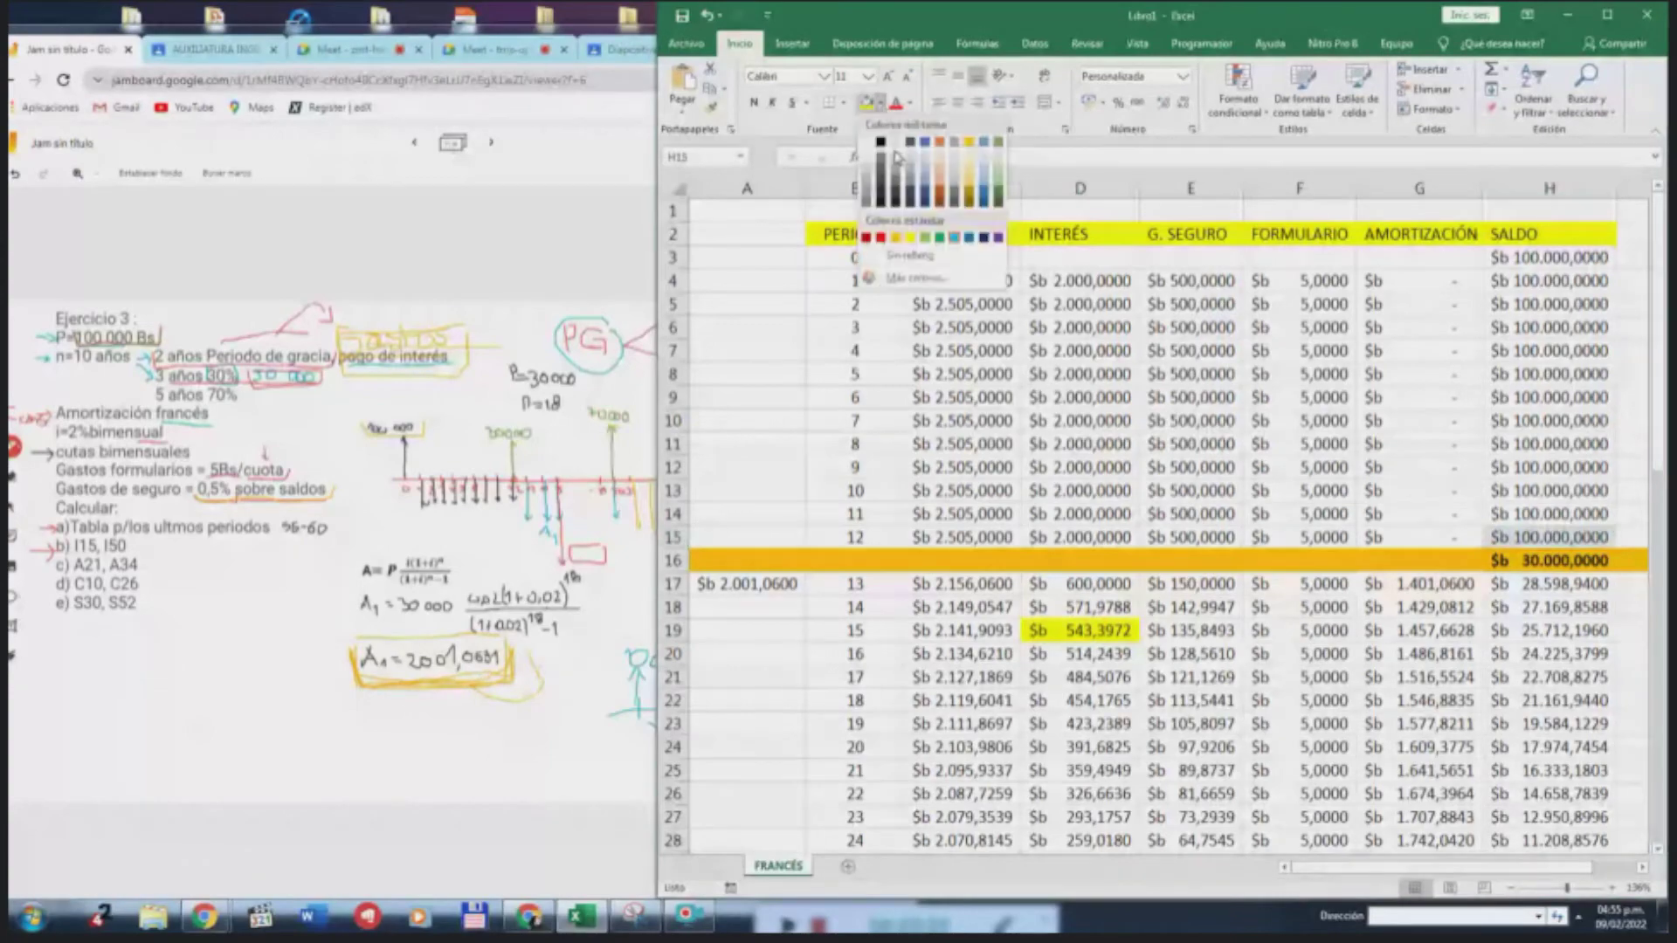
click(869, 142)
click(1192, 707)
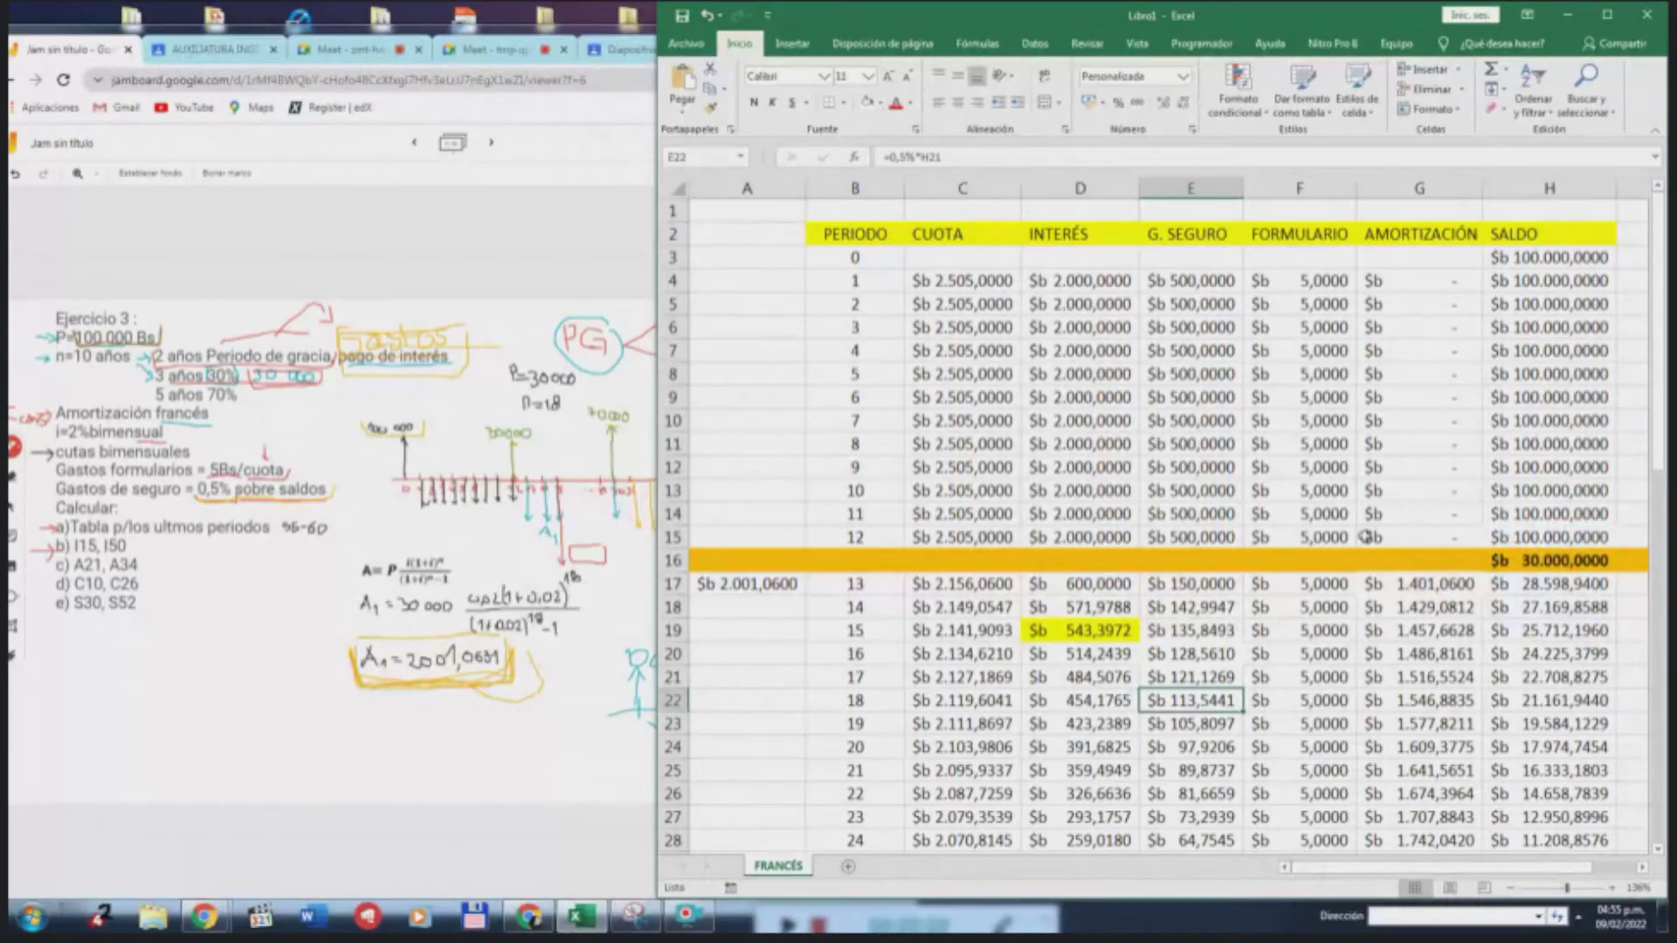
Minimize the Excel table, restore the Jamboard window to full size on Ejercicio 3, and set the pen to black
scroll(1365, 552, down, 2)
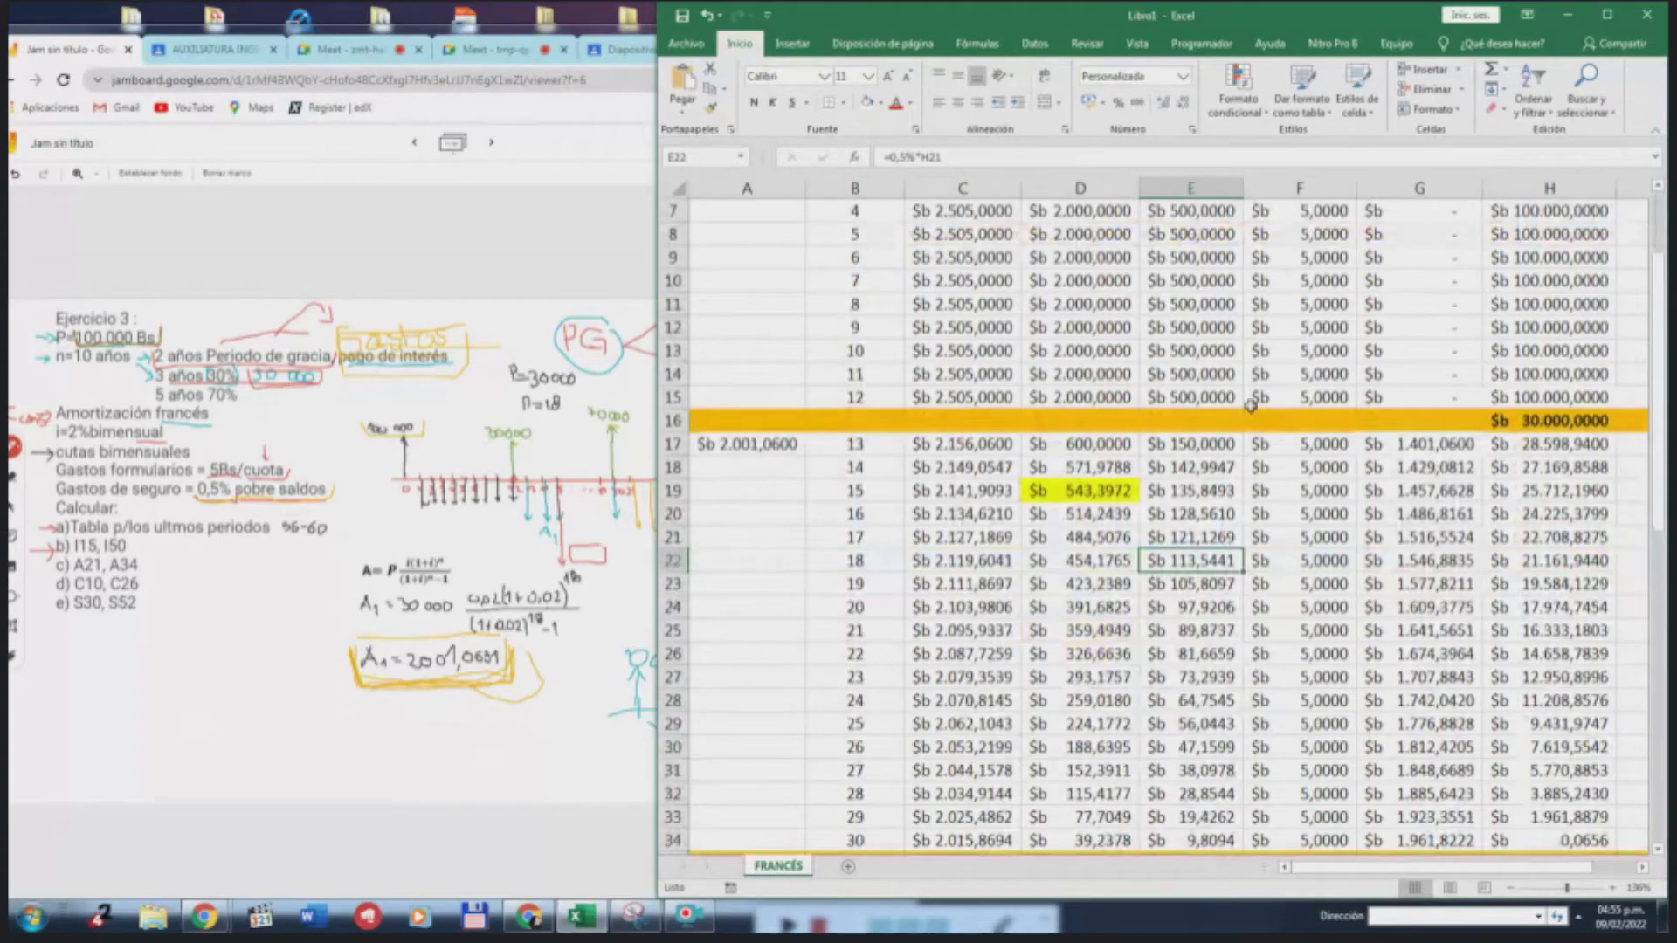
click(1568, 14)
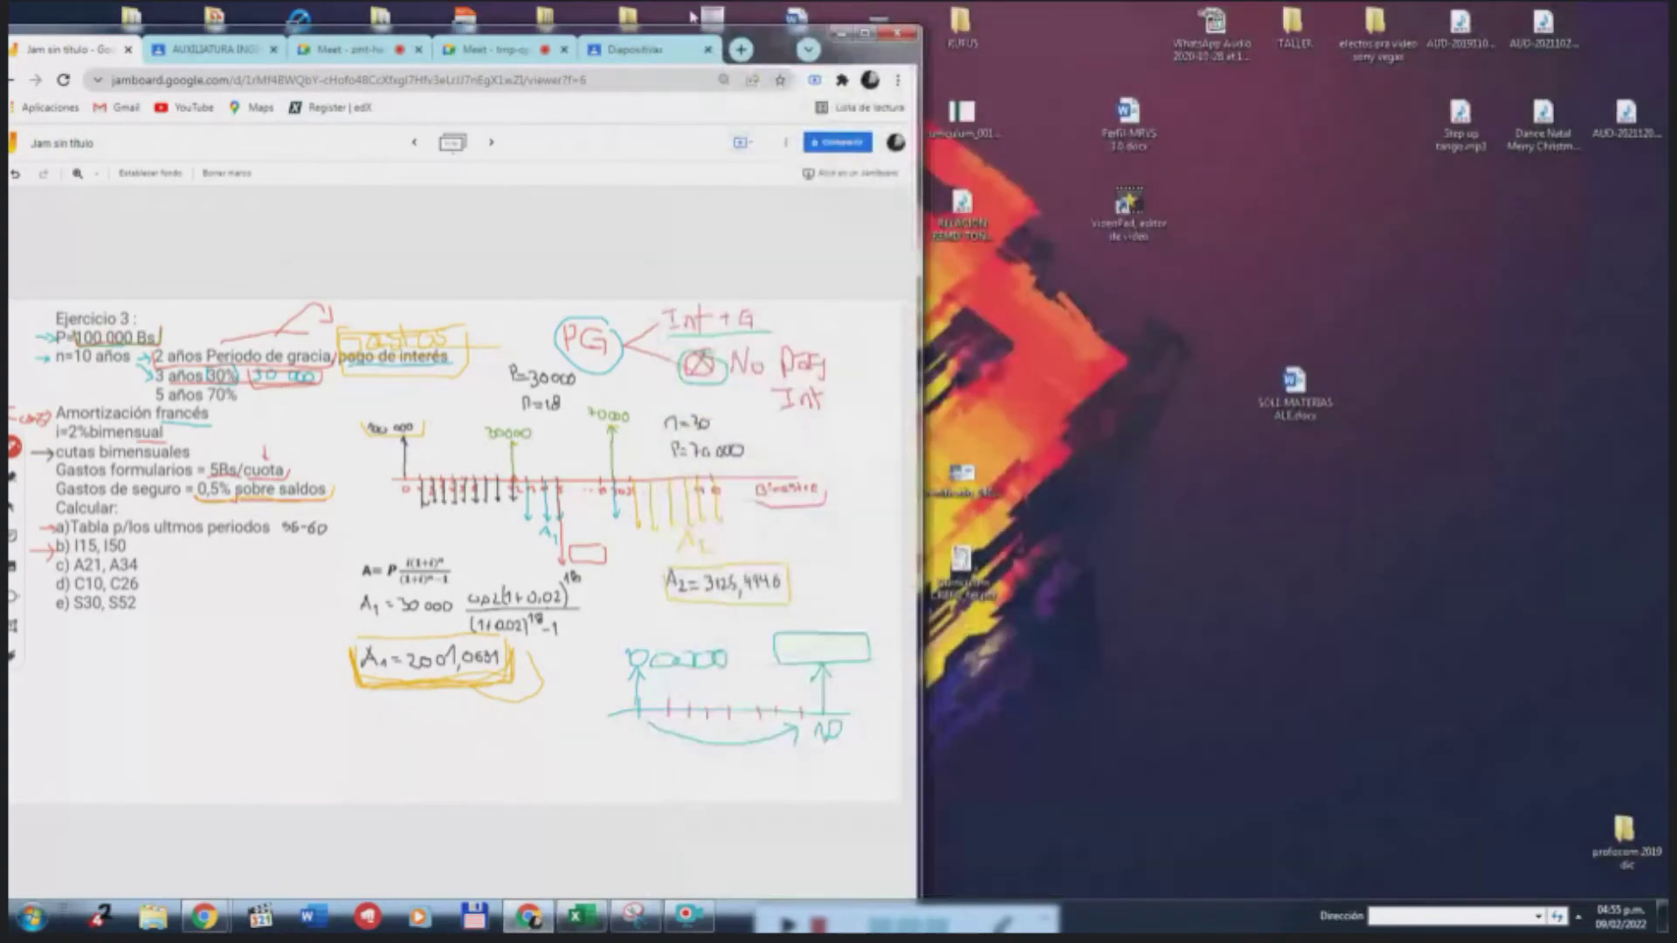
click(864, 32)
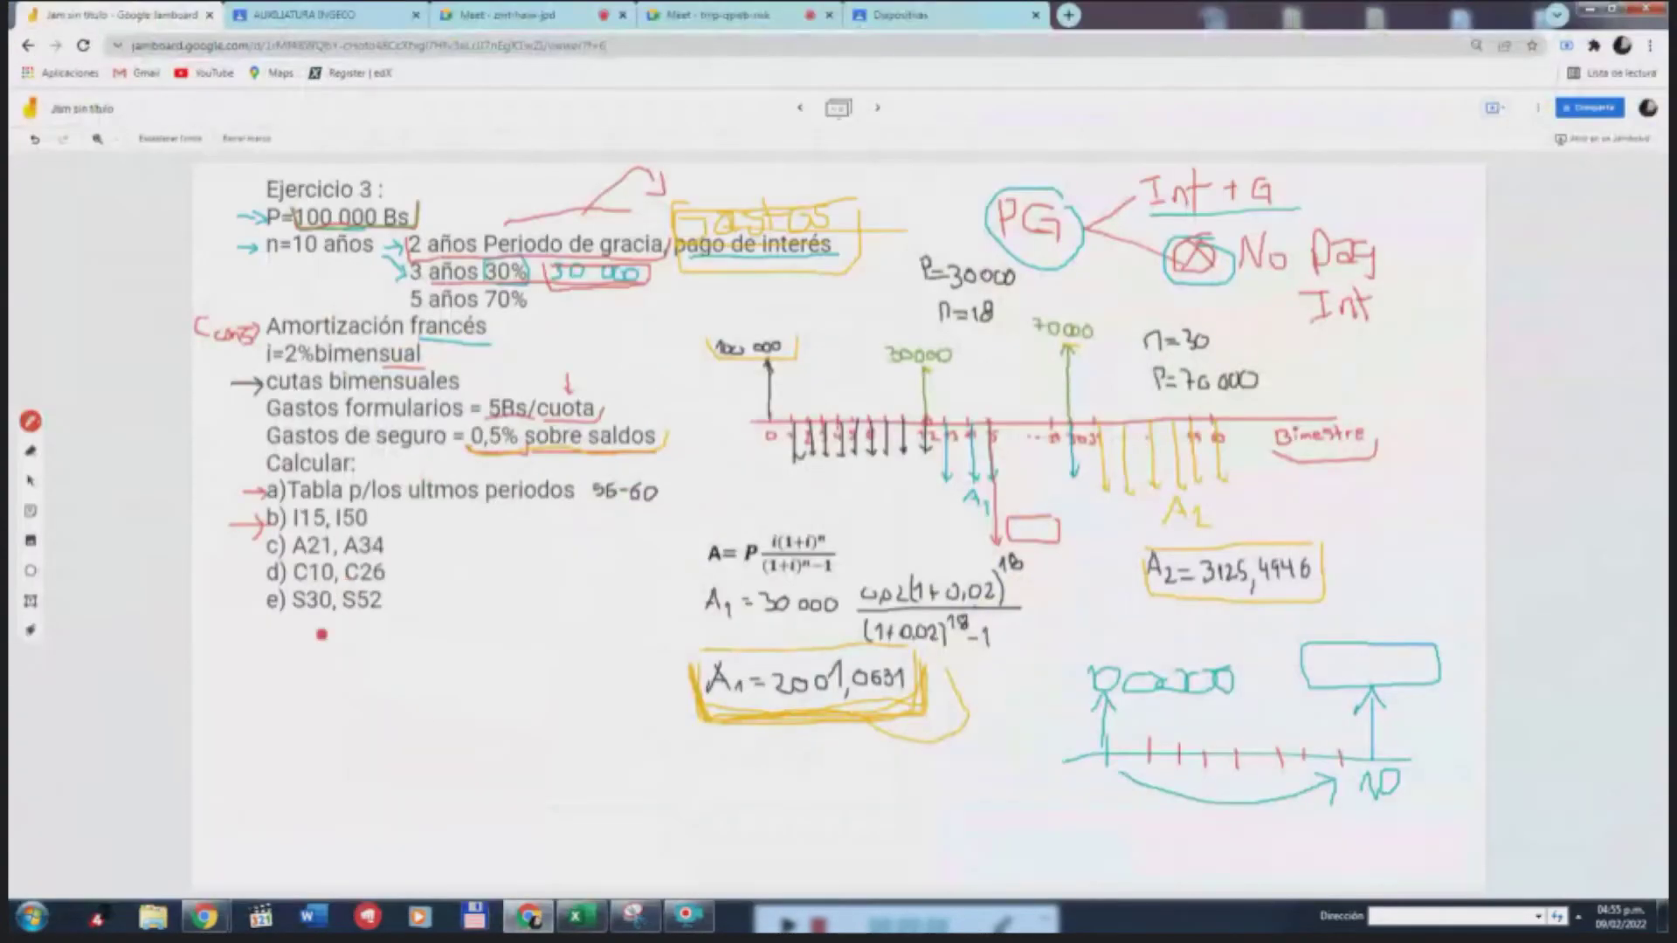
click(31, 421)
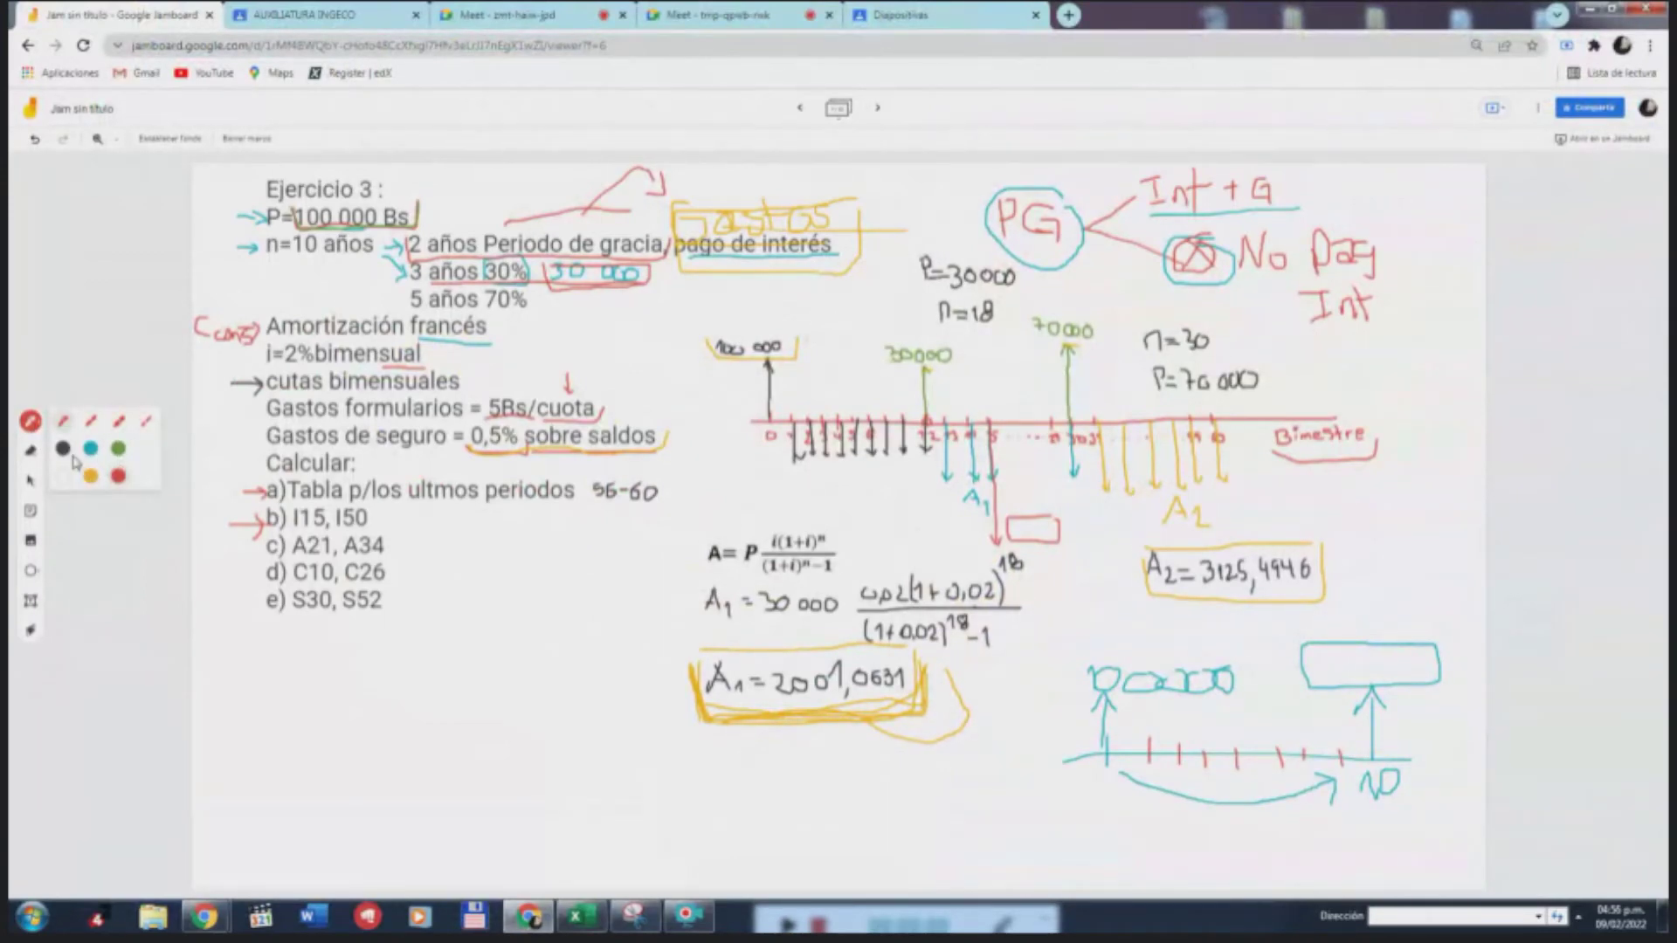
click(59, 450)
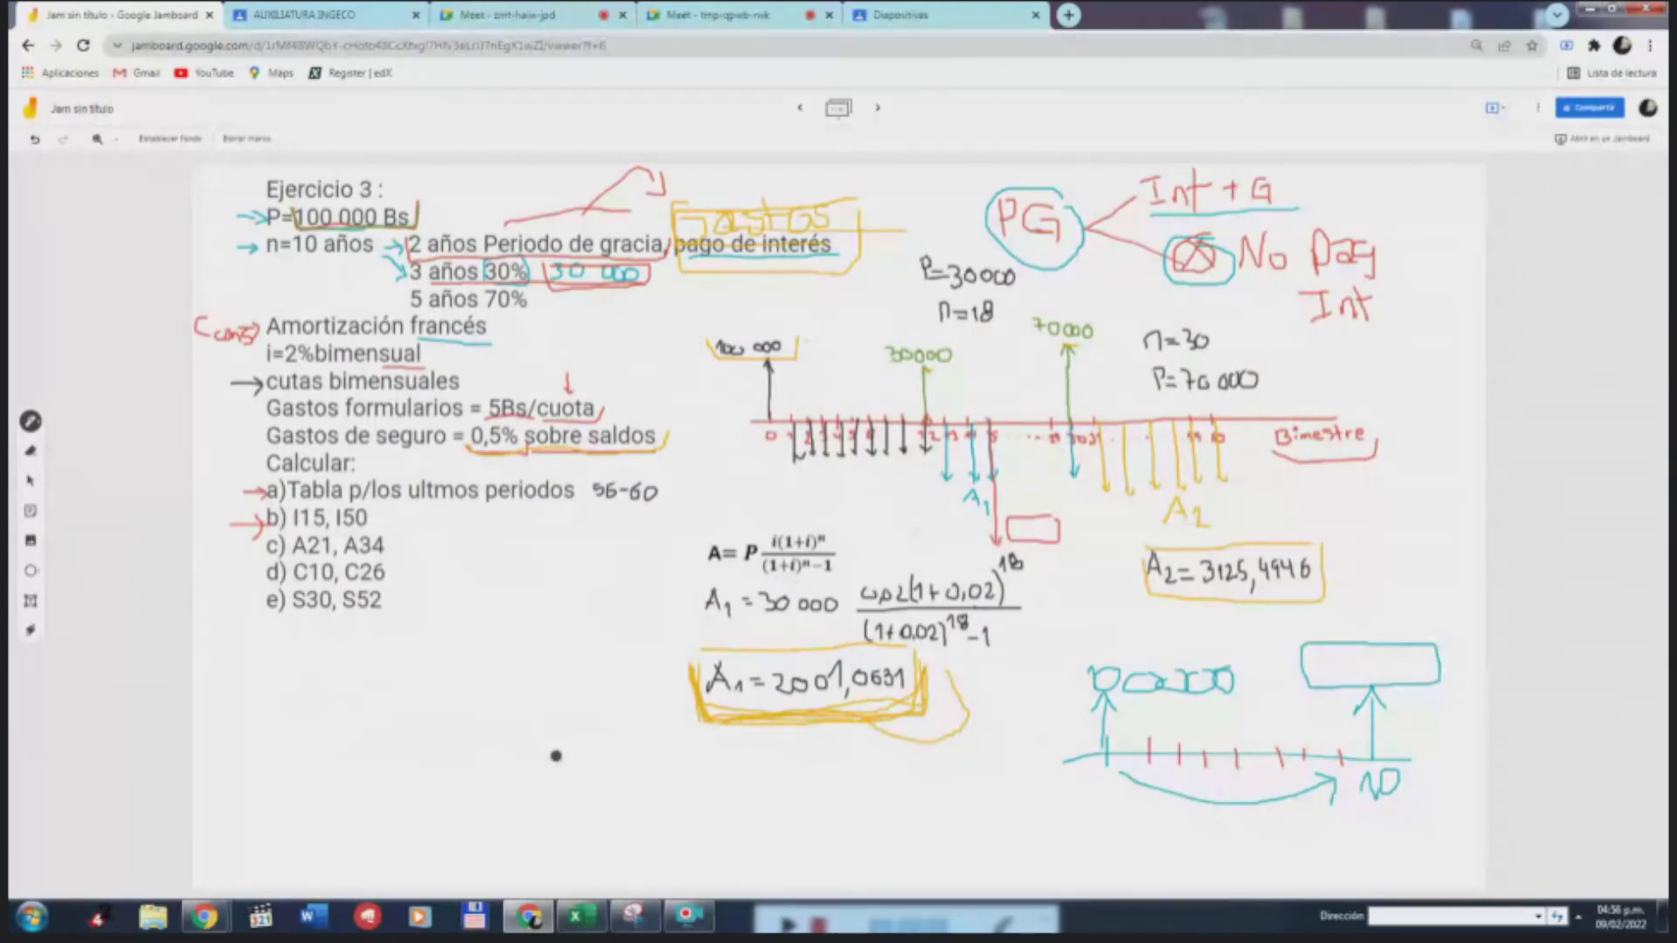
click(31, 451)
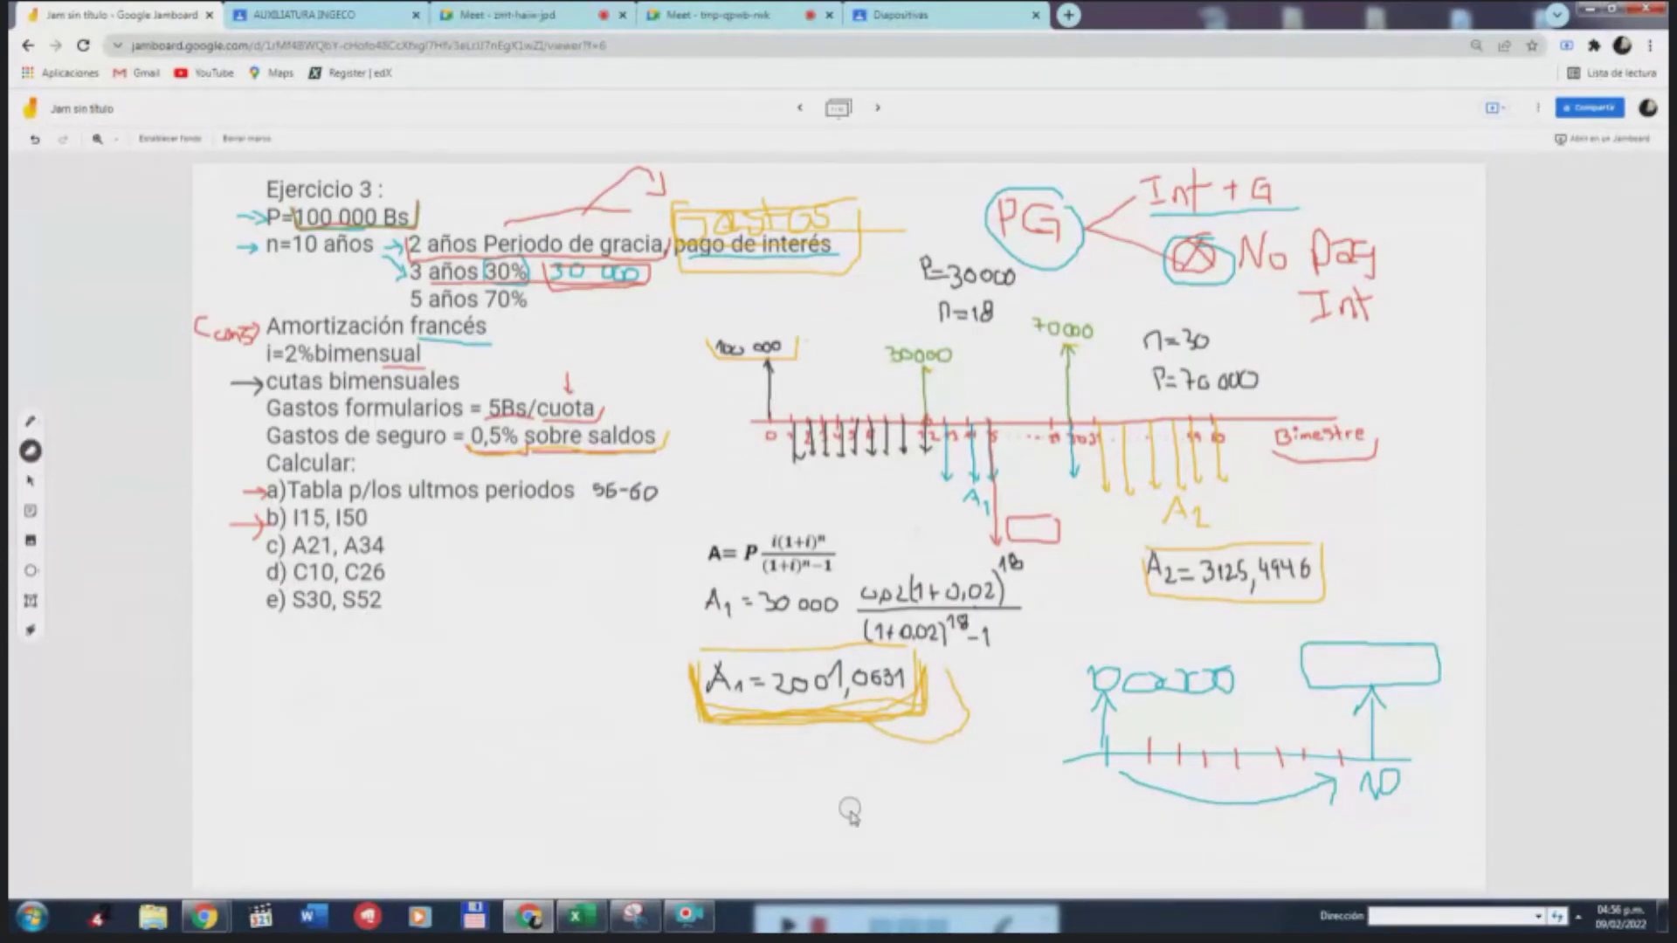
mouse_move(701, 732)
mouse_down()
mouse_move(690, 646)
mouse_move(990, 750)
mouse_up()
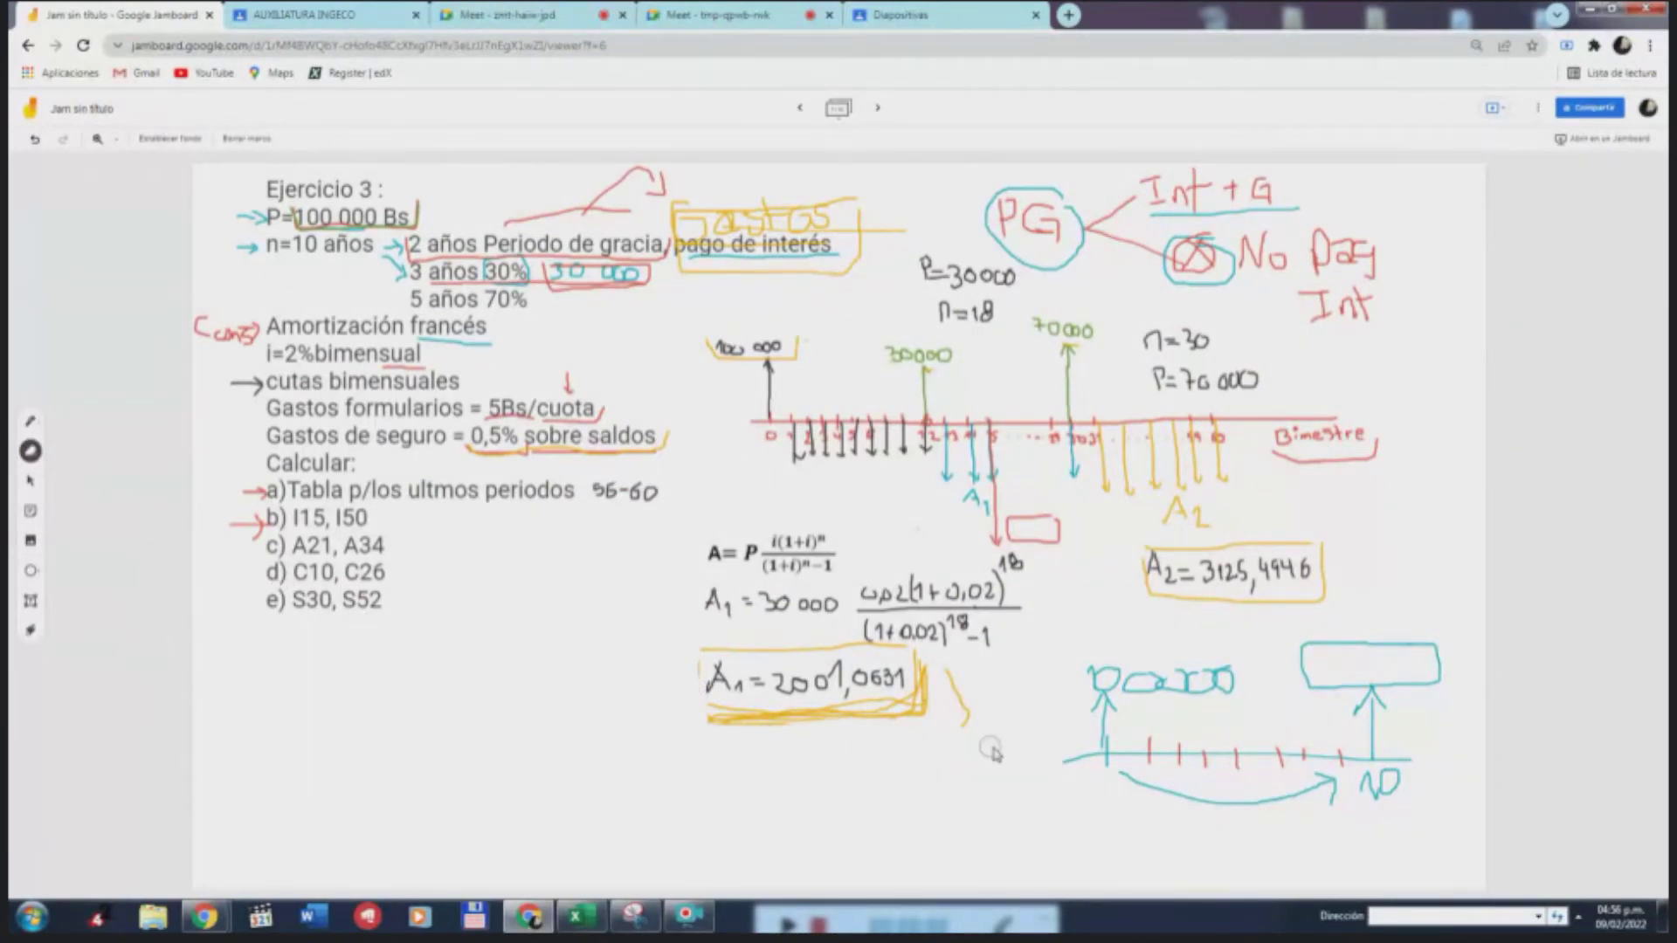
mouse_move(776, 734)
mouse_down()
mouse_move(865, 709)
mouse_move(996, 739)
mouse_up()
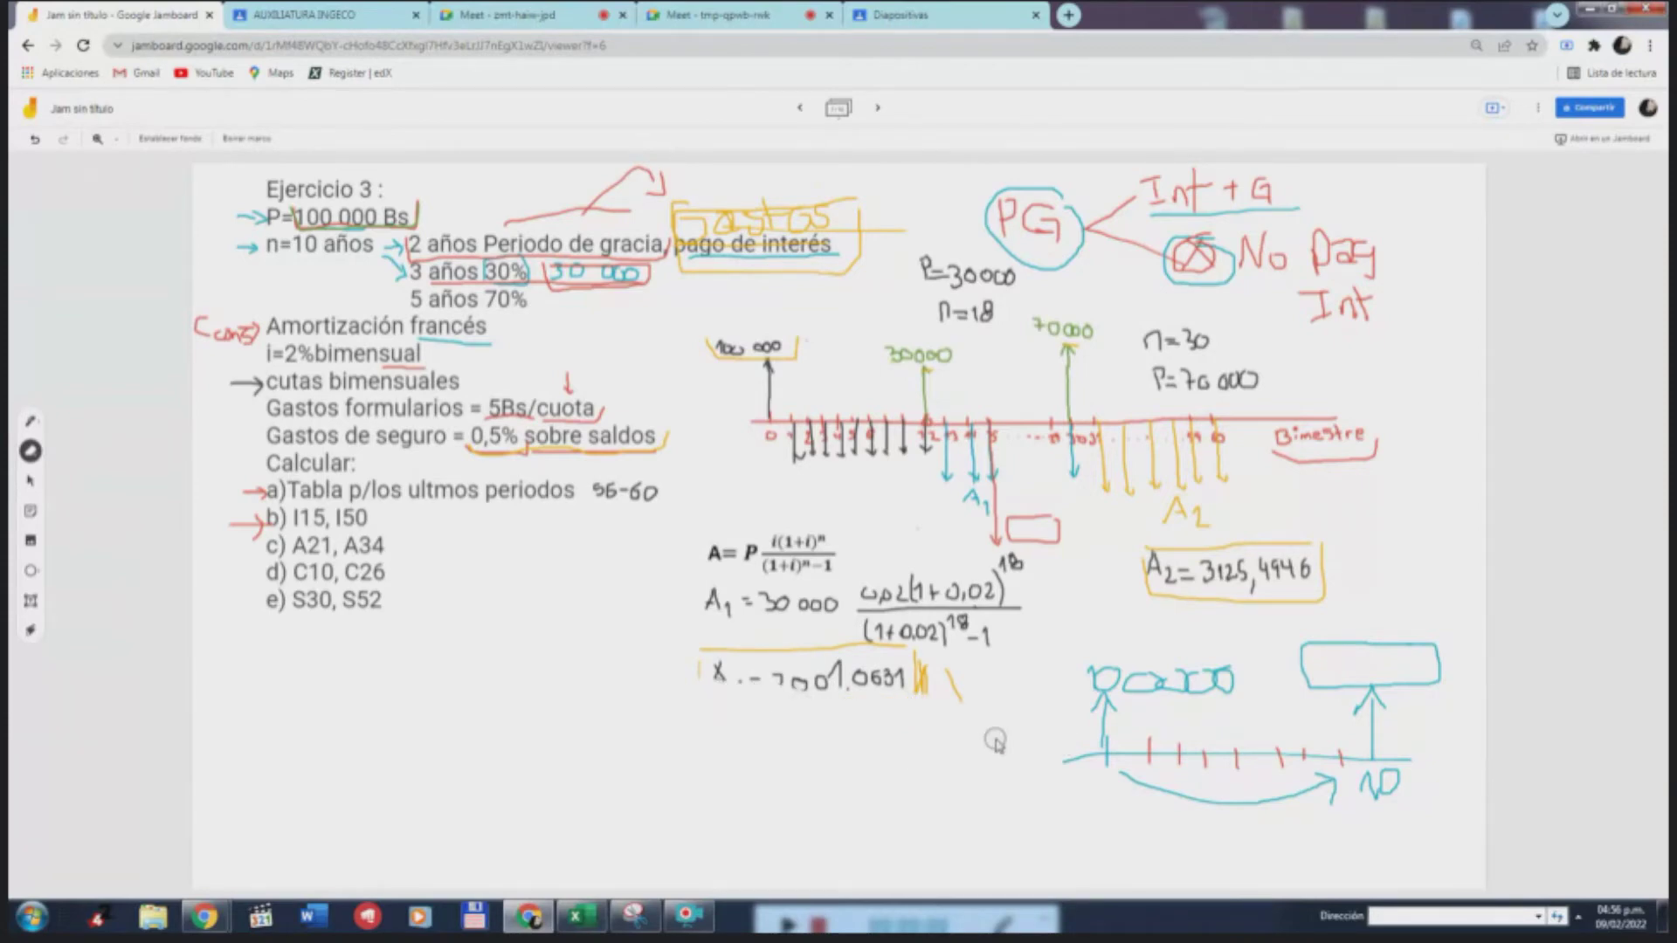
key(ctrl+z)
Write the interest formula "I15 = S14 × i" in black below the list of questions
click(30, 421)
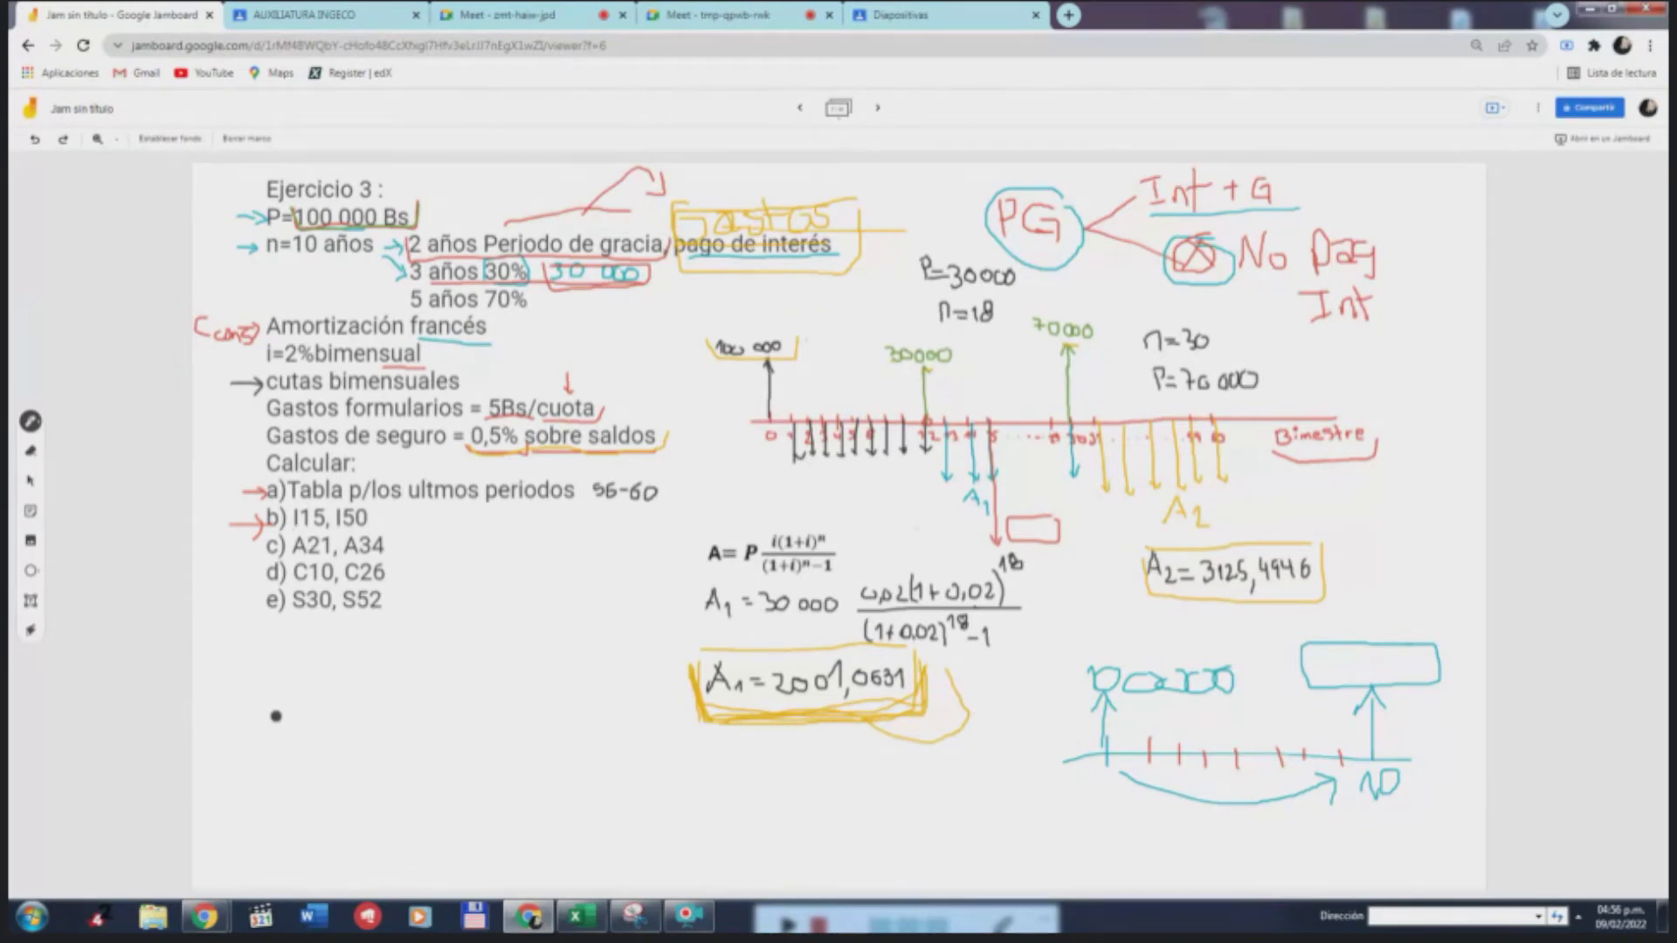
mouse_move(252, 705)
mouse_down()
mouse_move(285, 704)
mouse_move(274, 723)
mouse_move(291, 737)
mouse_move(312, 720)
mouse_up()
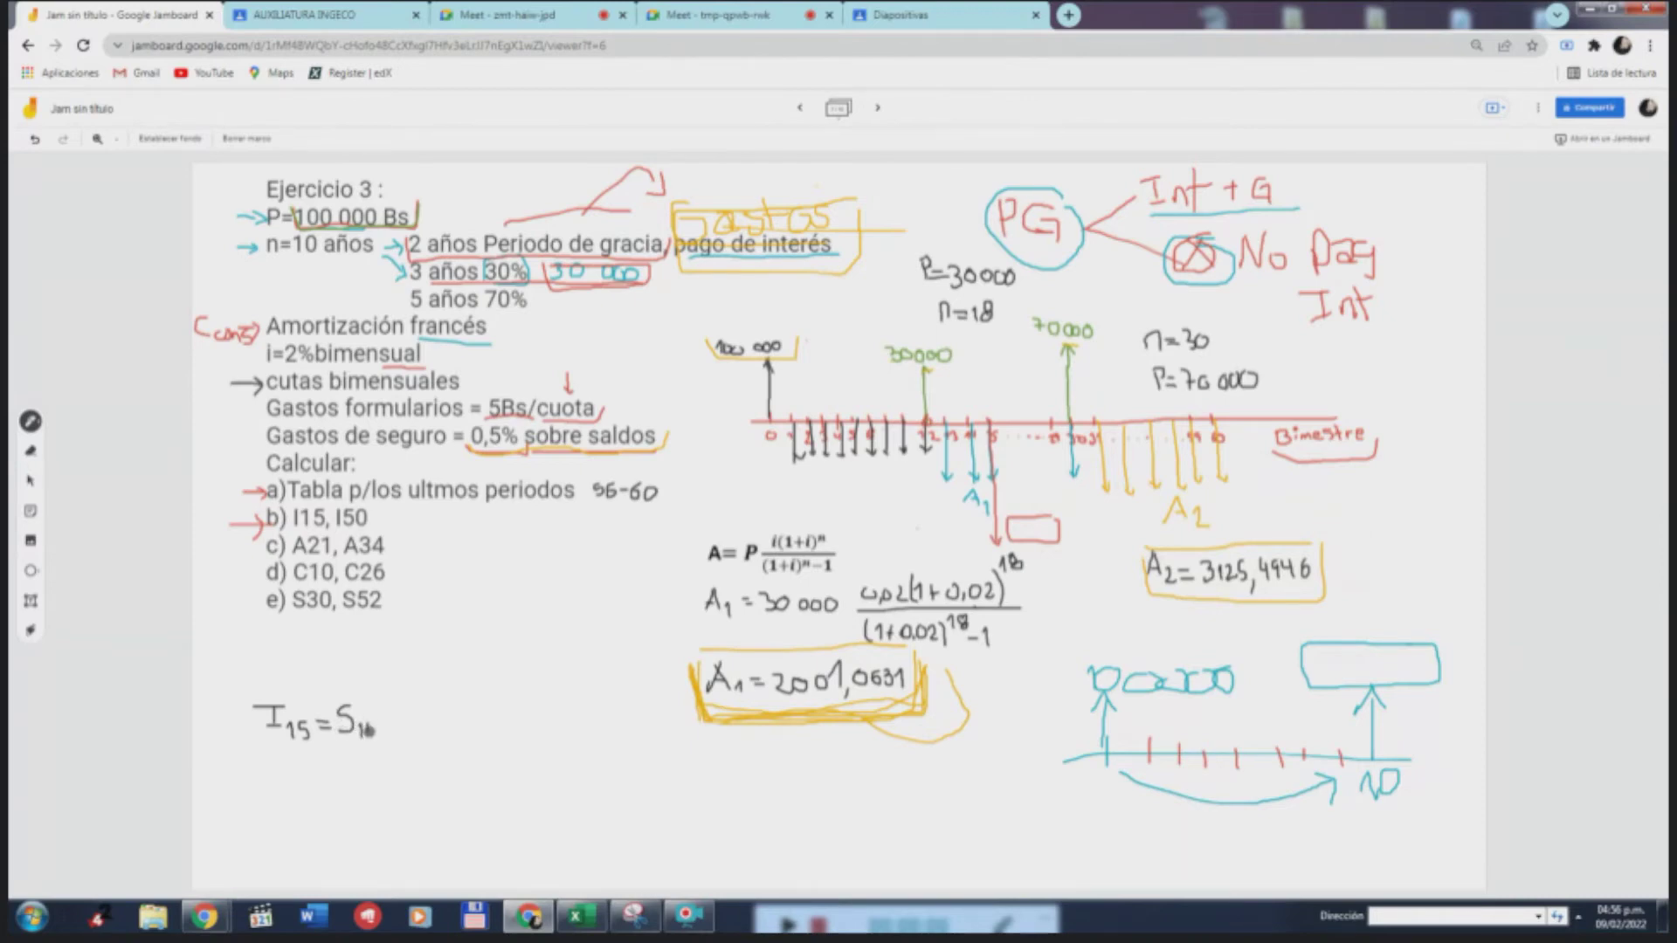
drag(377, 723, 377, 738)
drag(394, 722, 401, 730)
drag(401, 721, 394, 730)
Circle S14 in the I15 formula with the blue pen
click(30, 421)
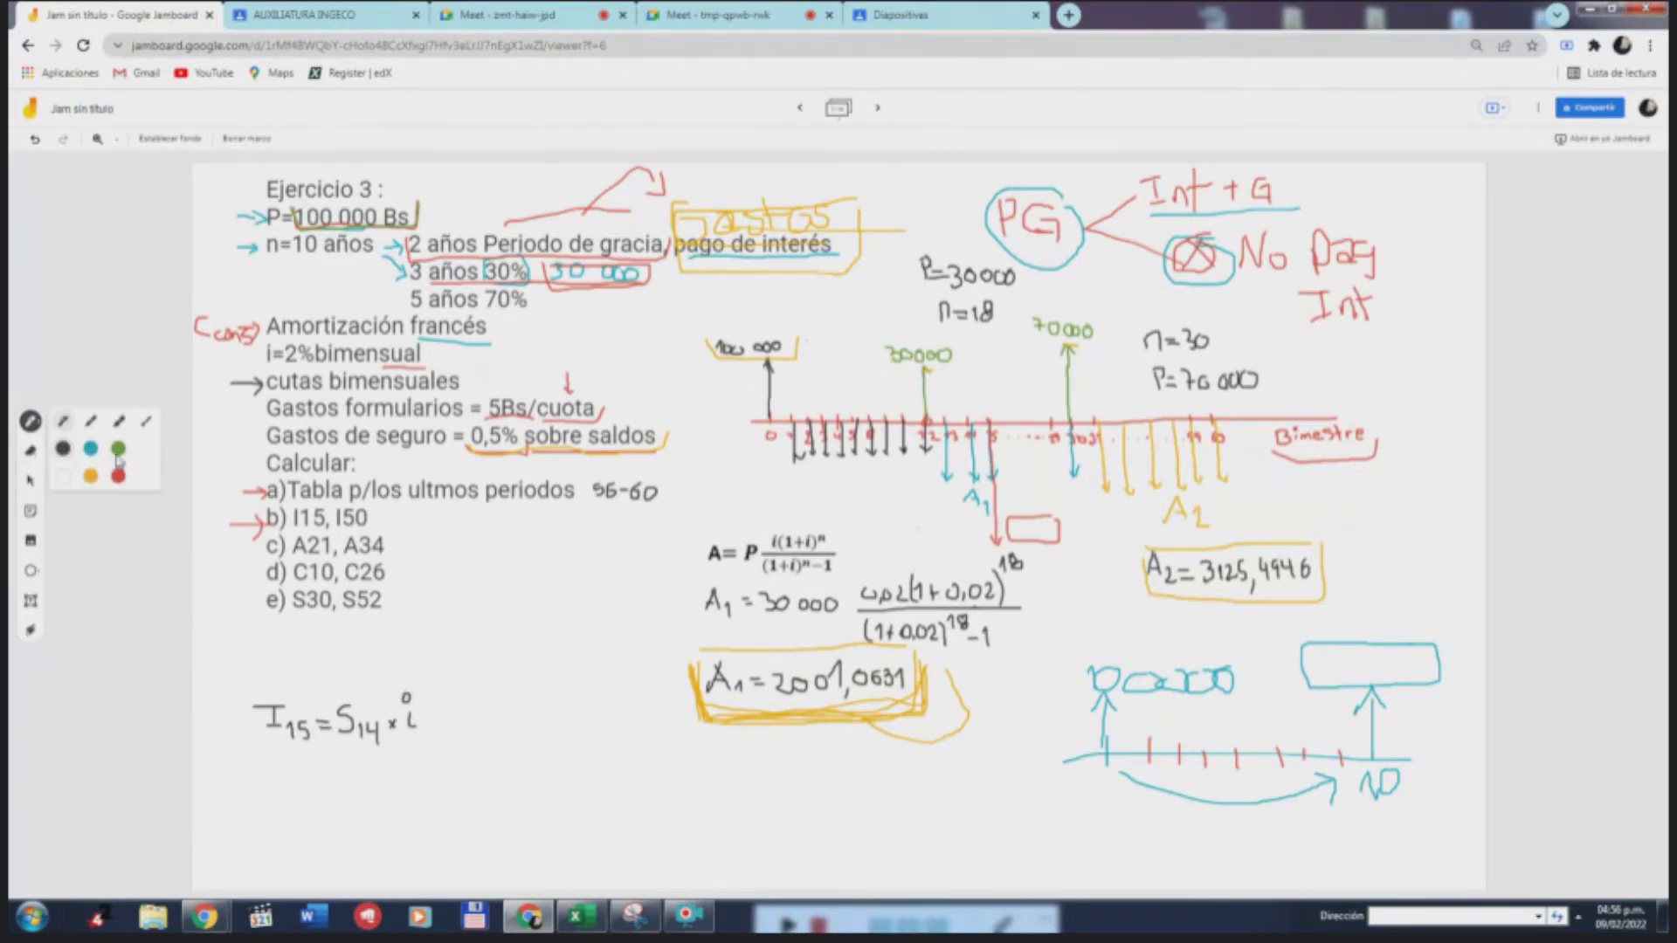
click(90, 448)
mouse_move(377, 702)
mouse_down()
mouse_move(325, 712)
mouse_move(393, 747)
mouse_move(381, 712)
mouse_up()
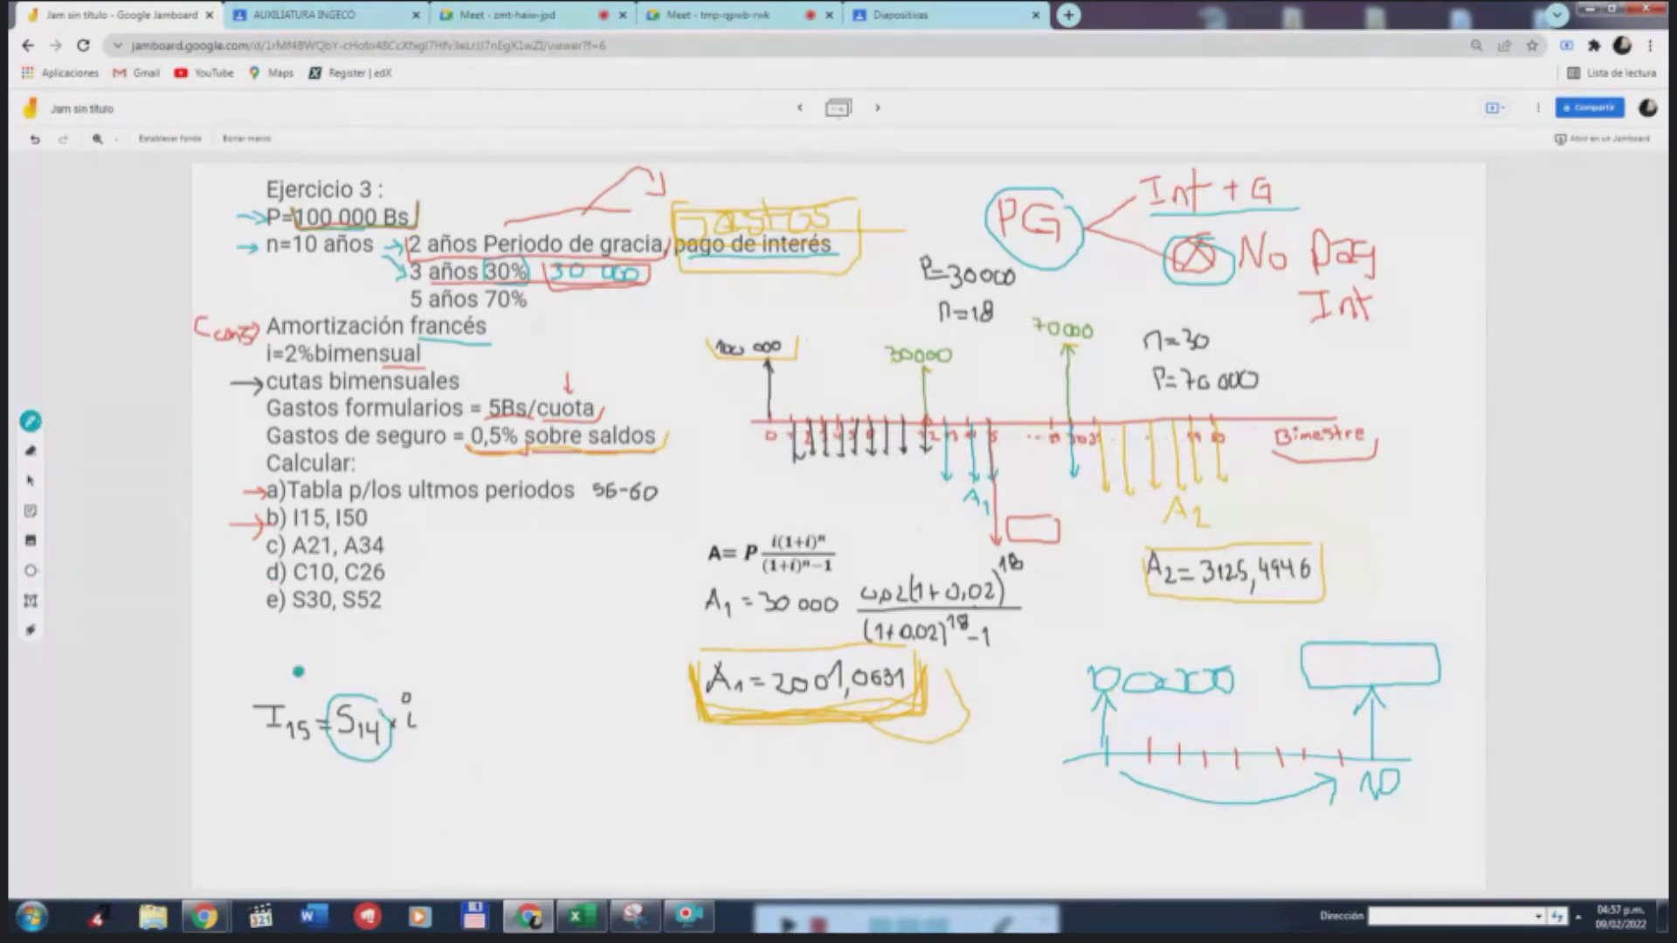
click(31, 421)
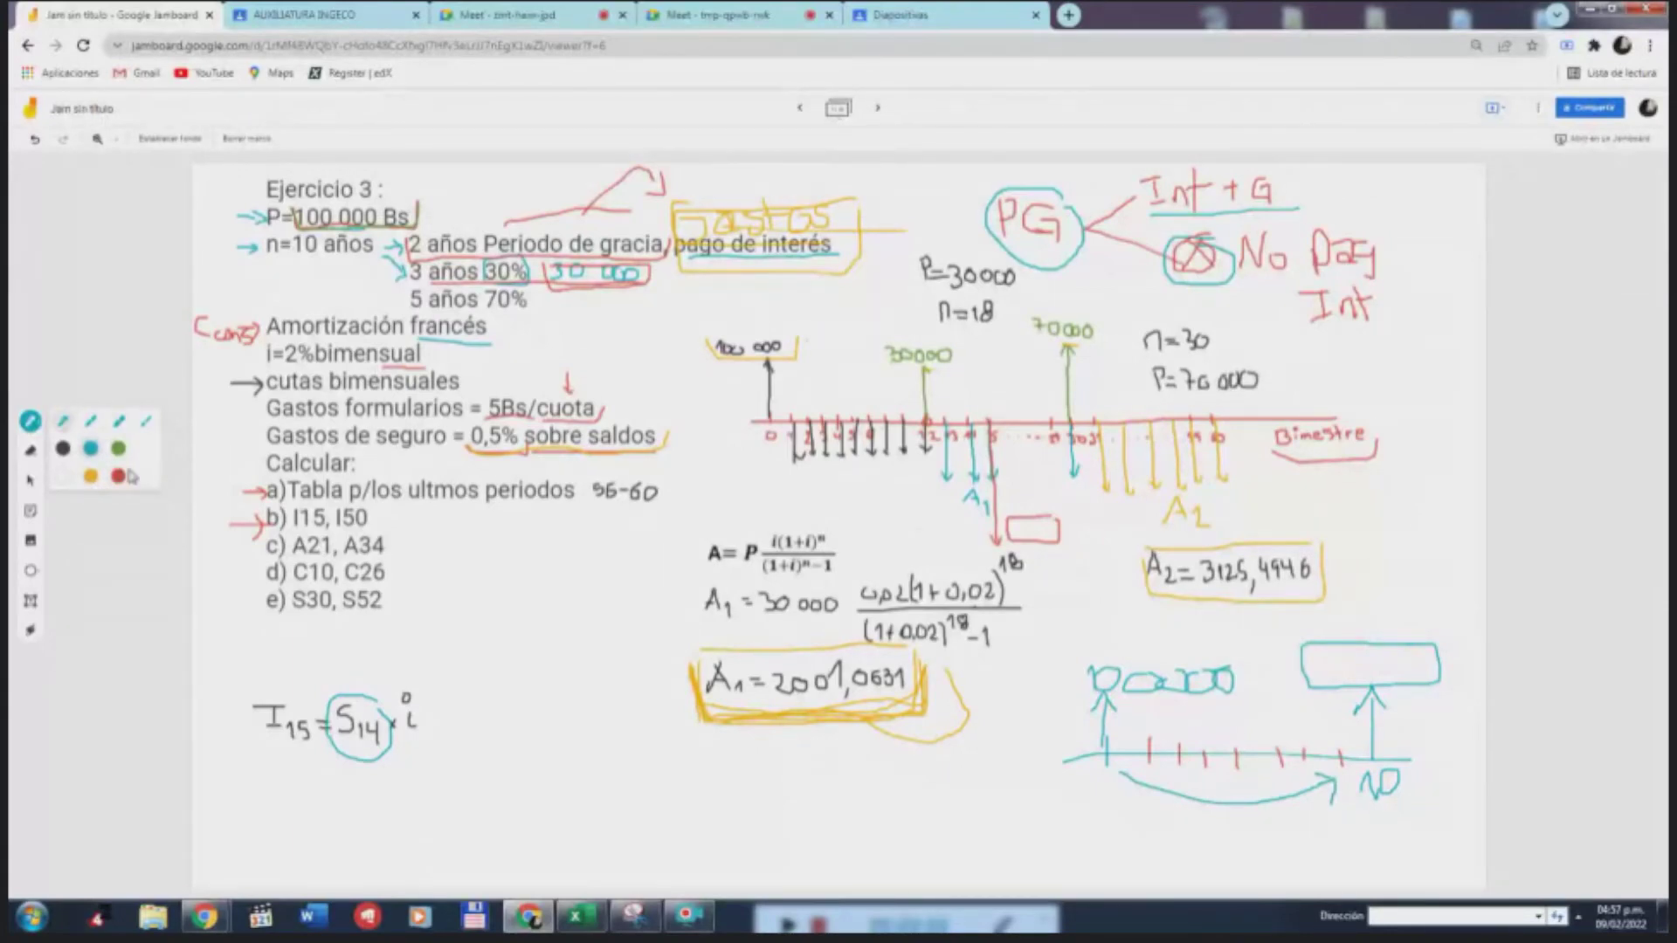
click(403, 739)
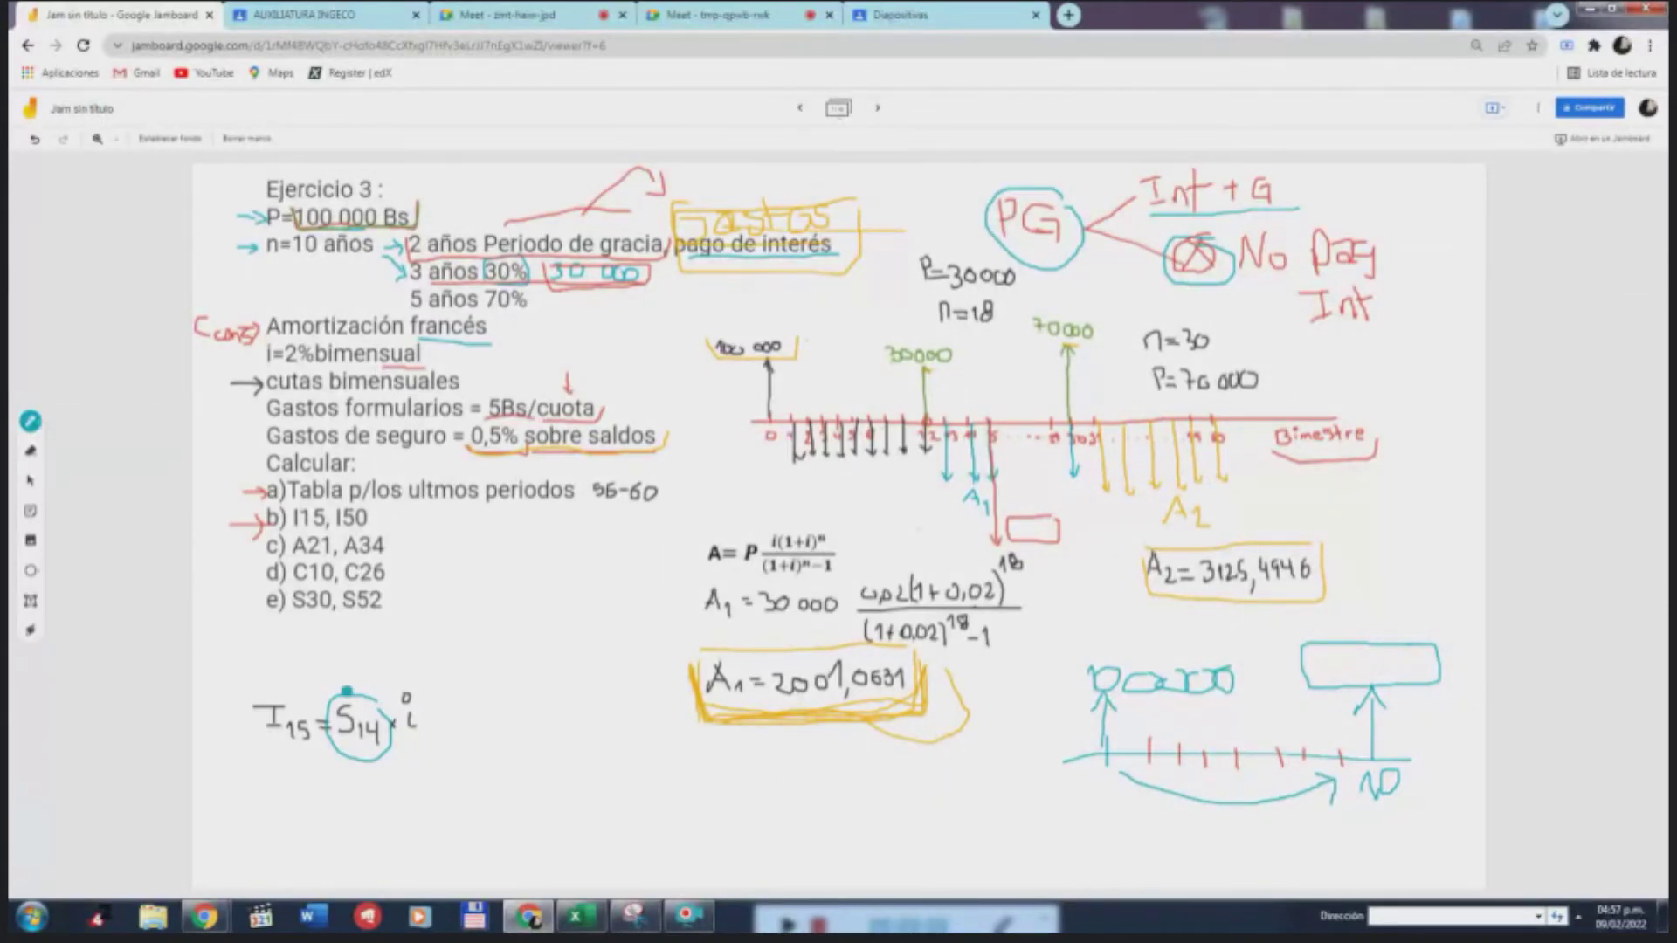
Draw a blue arrow from the circled S14 and annotate it "Lo q' faltar x pagar"
mouse_move(355, 699)
mouse_down()
mouse_move(353, 657)
mouse_move(381, 662)
mouse_up()
drag(387, 647, 398, 657)
mouse_move(421, 654)
mouse_down()
mouse_move(427, 673)
mouse_move(434, 655)
mouse_move(468, 665)
mouse_move(476, 638)
mouse_move(478, 669)
mouse_move(495, 652)
mouse_move(549, 670)
mouse_up()
mouse_move(549, 656)
mouse_down()
mouse_move(537, 669)
mouse_move(607, 657)
mouse_move(609, 690)
mouse_move(631, 654)
mouse_up()
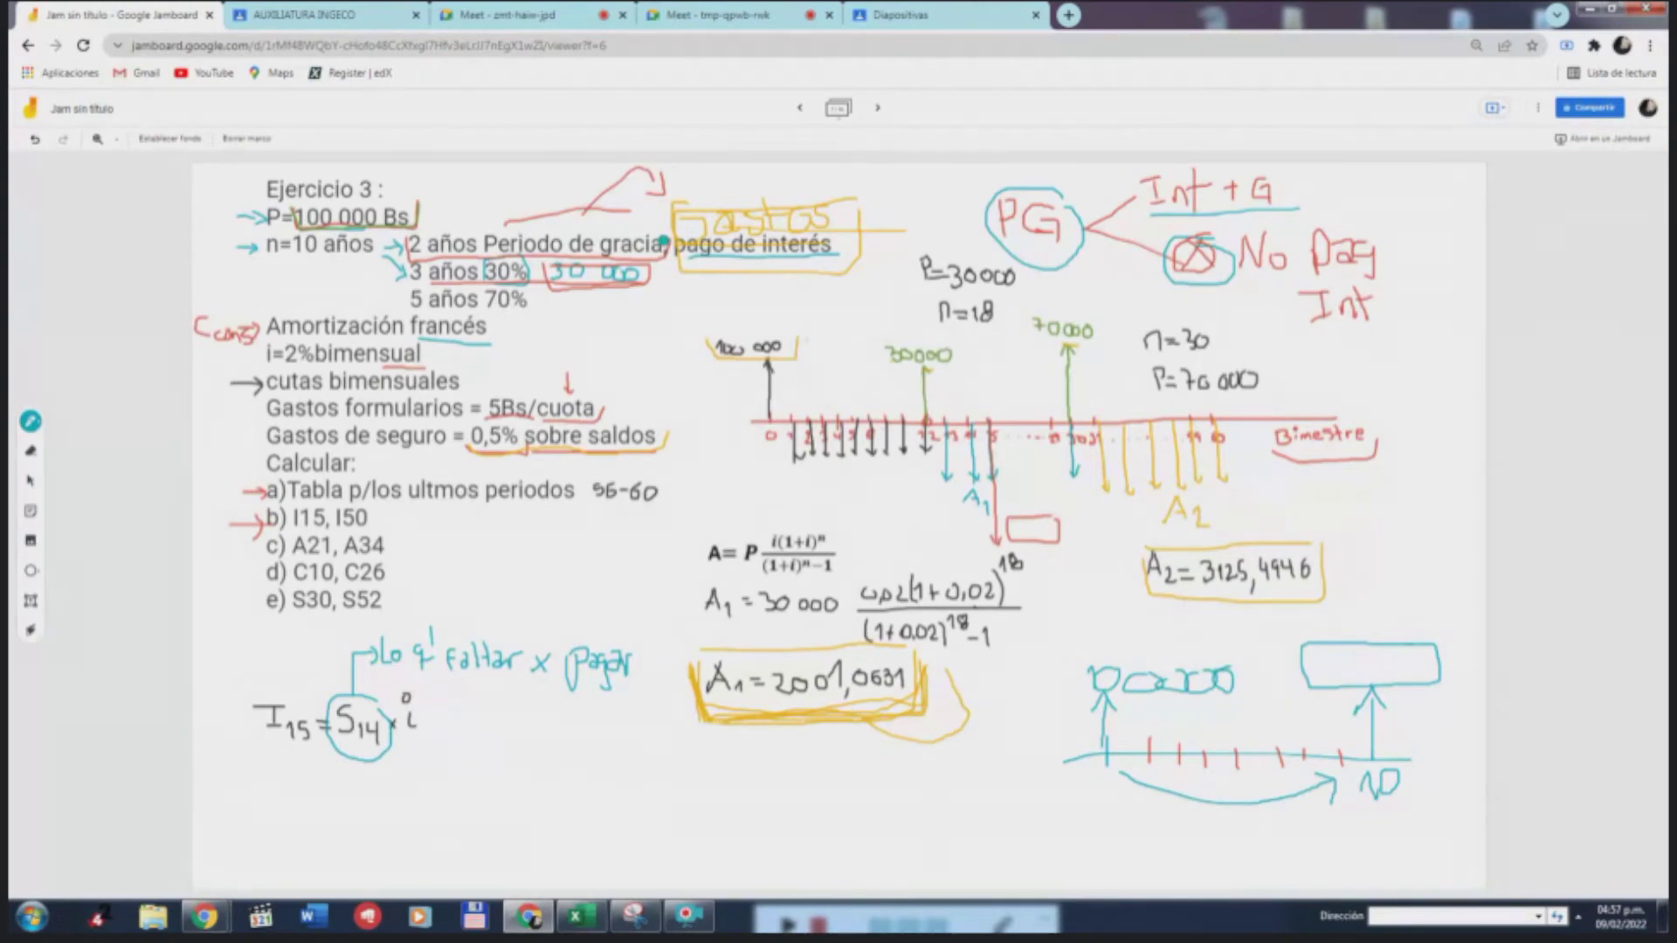
Copy the present-value formula P from the Ejercicio 2 frame and place it beside the I15 formula in Ejercicio 3
click(800, 108)
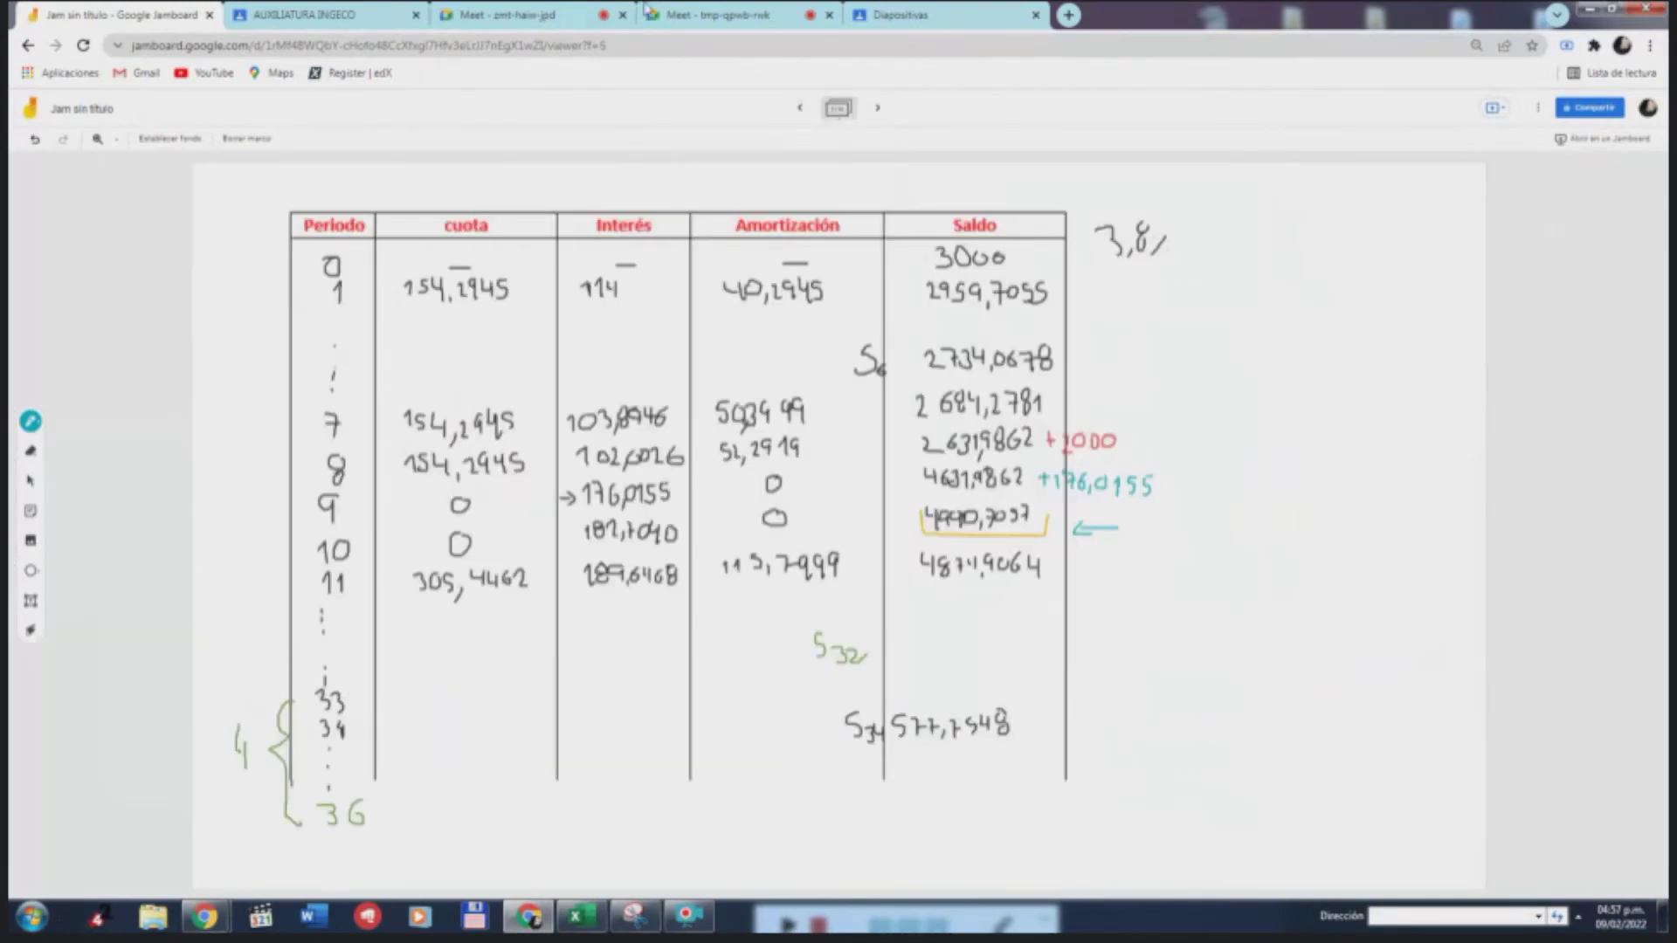
click(800, 108)
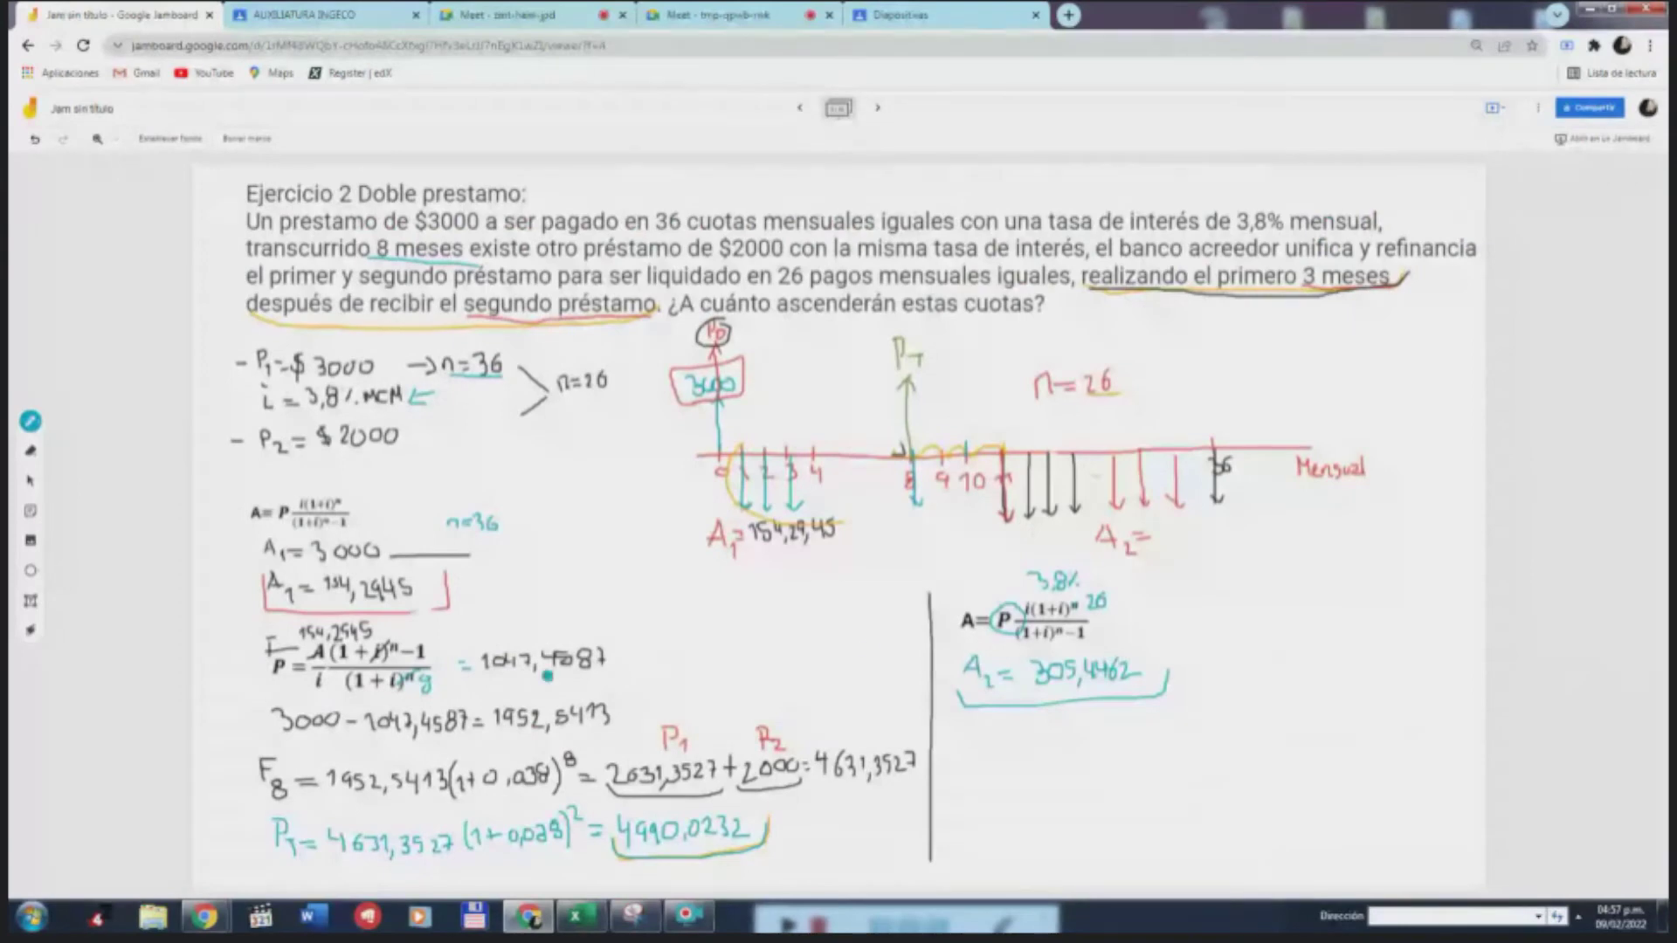
click(30, 480)
click(382, 654)
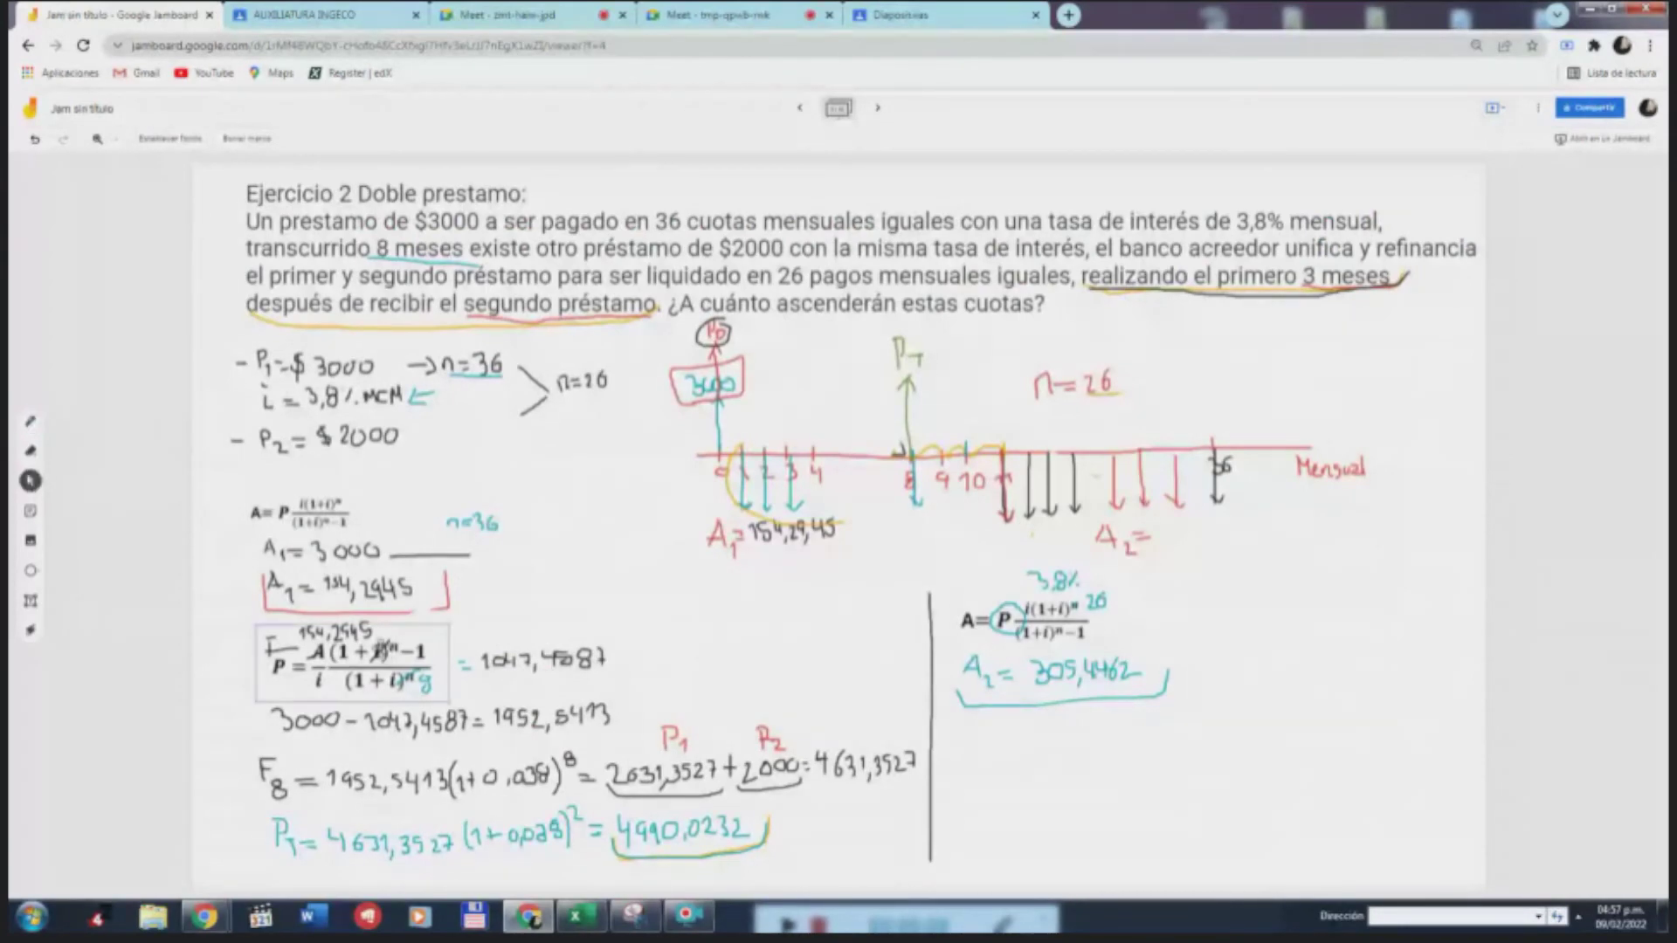
click(878, 108)
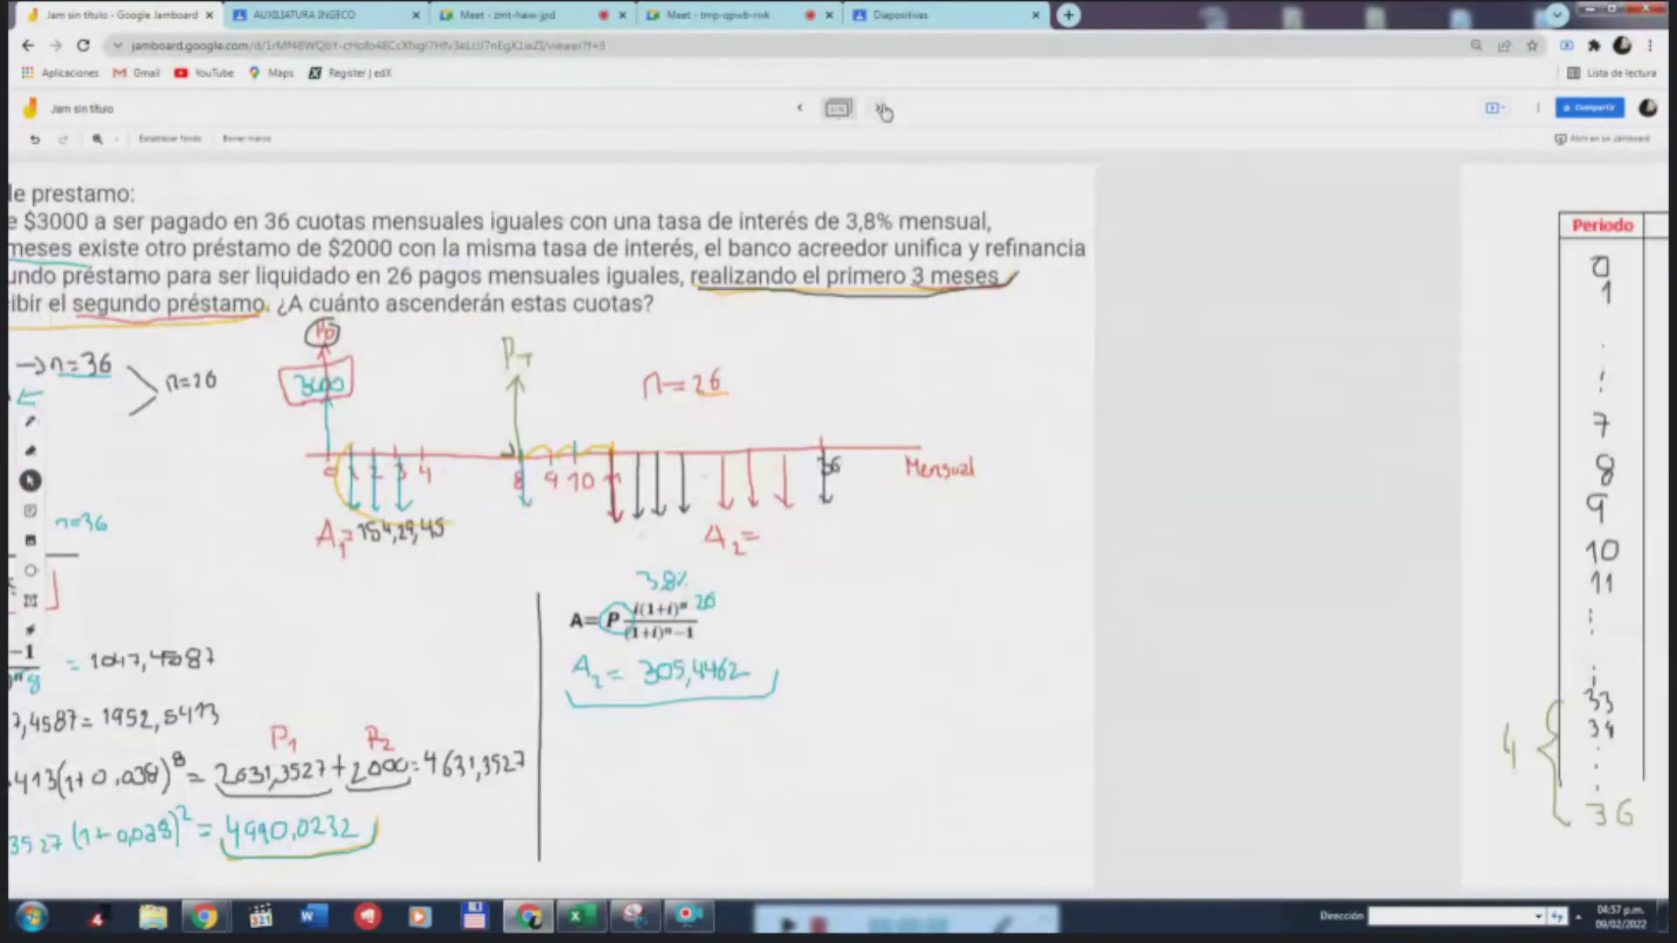
click(879, 109)
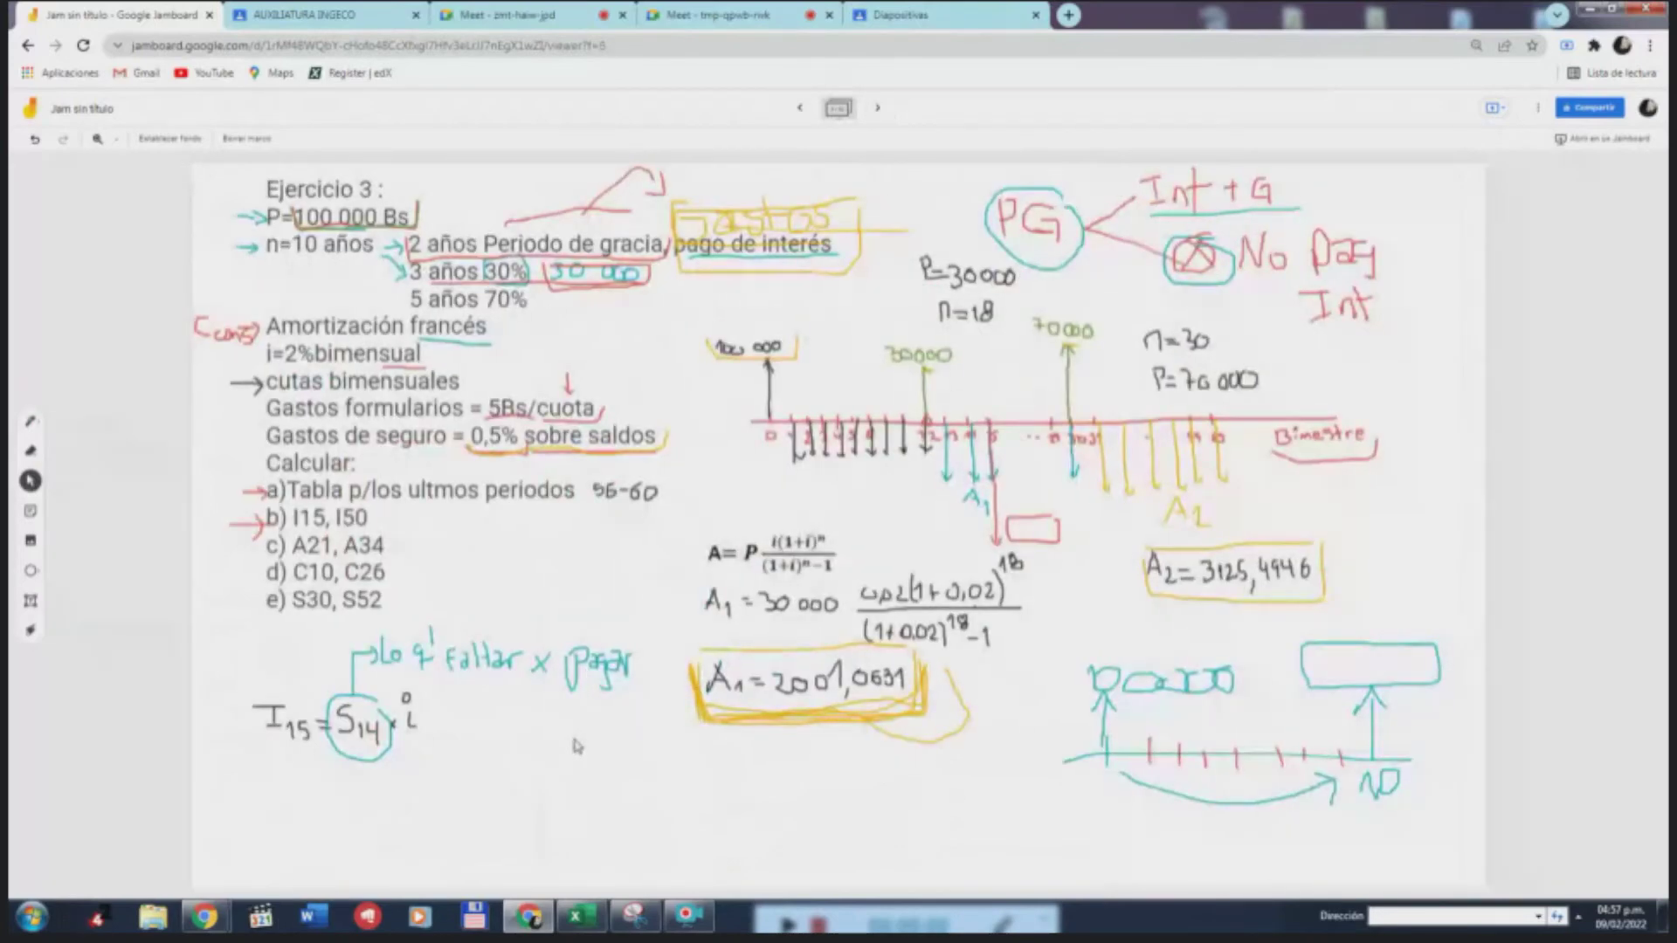
key(ctrl+v)
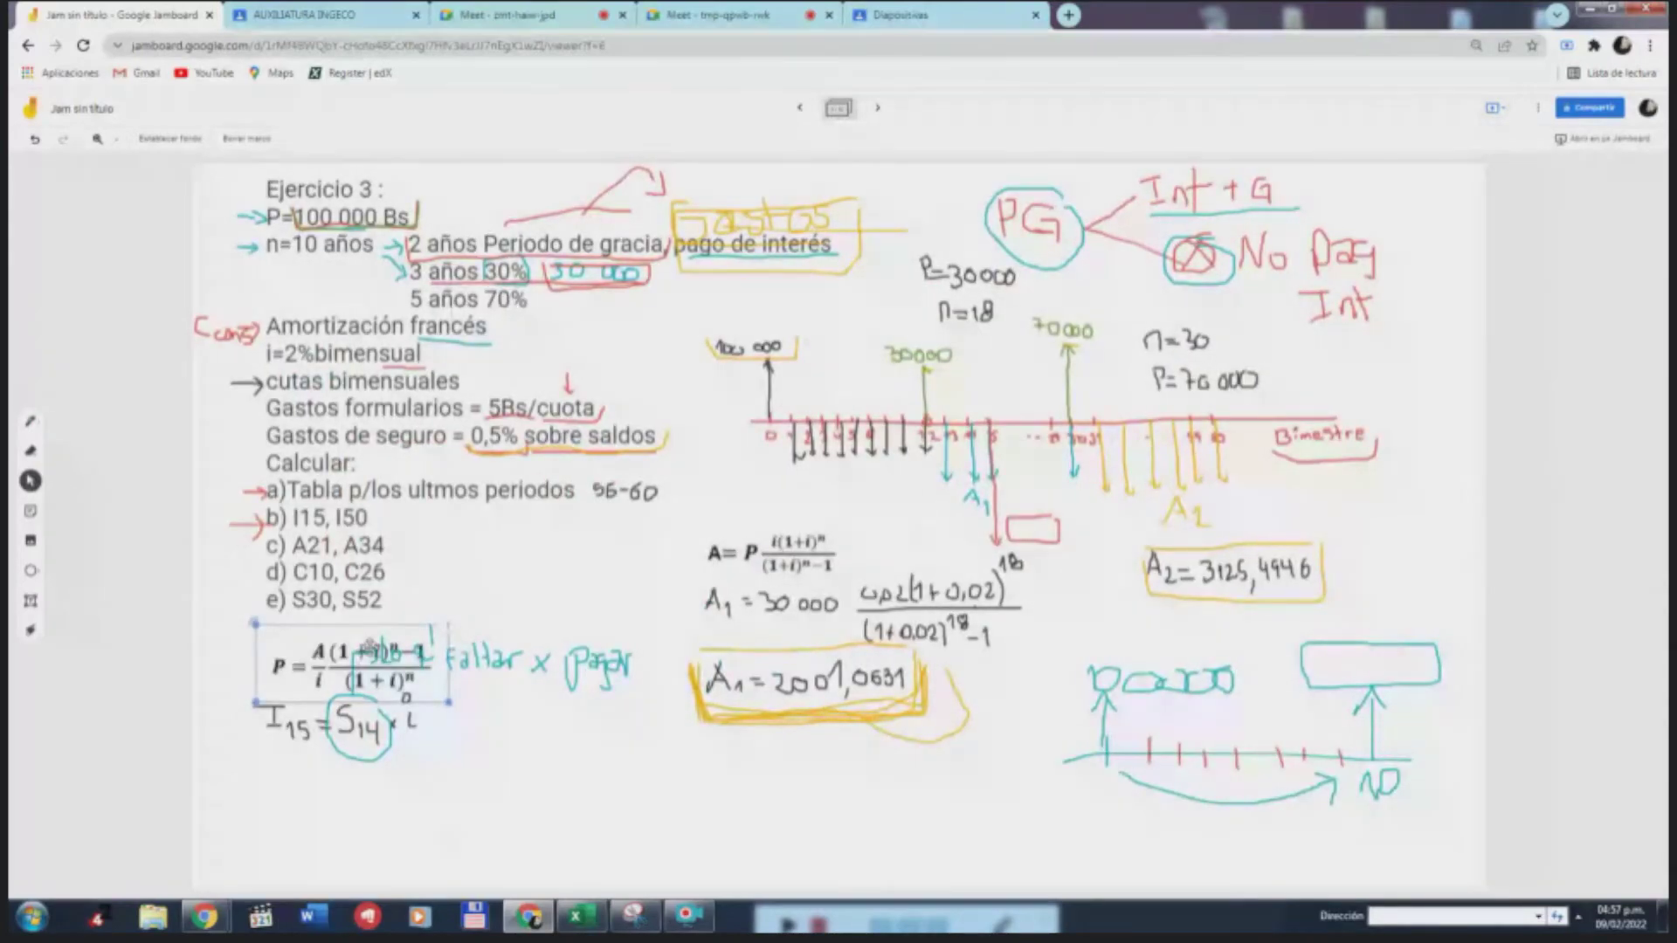
mouse_move(370, 646)
mouse_down()
mouse_move(625, 727)
mouse_move(585, 718)
mouse_up()
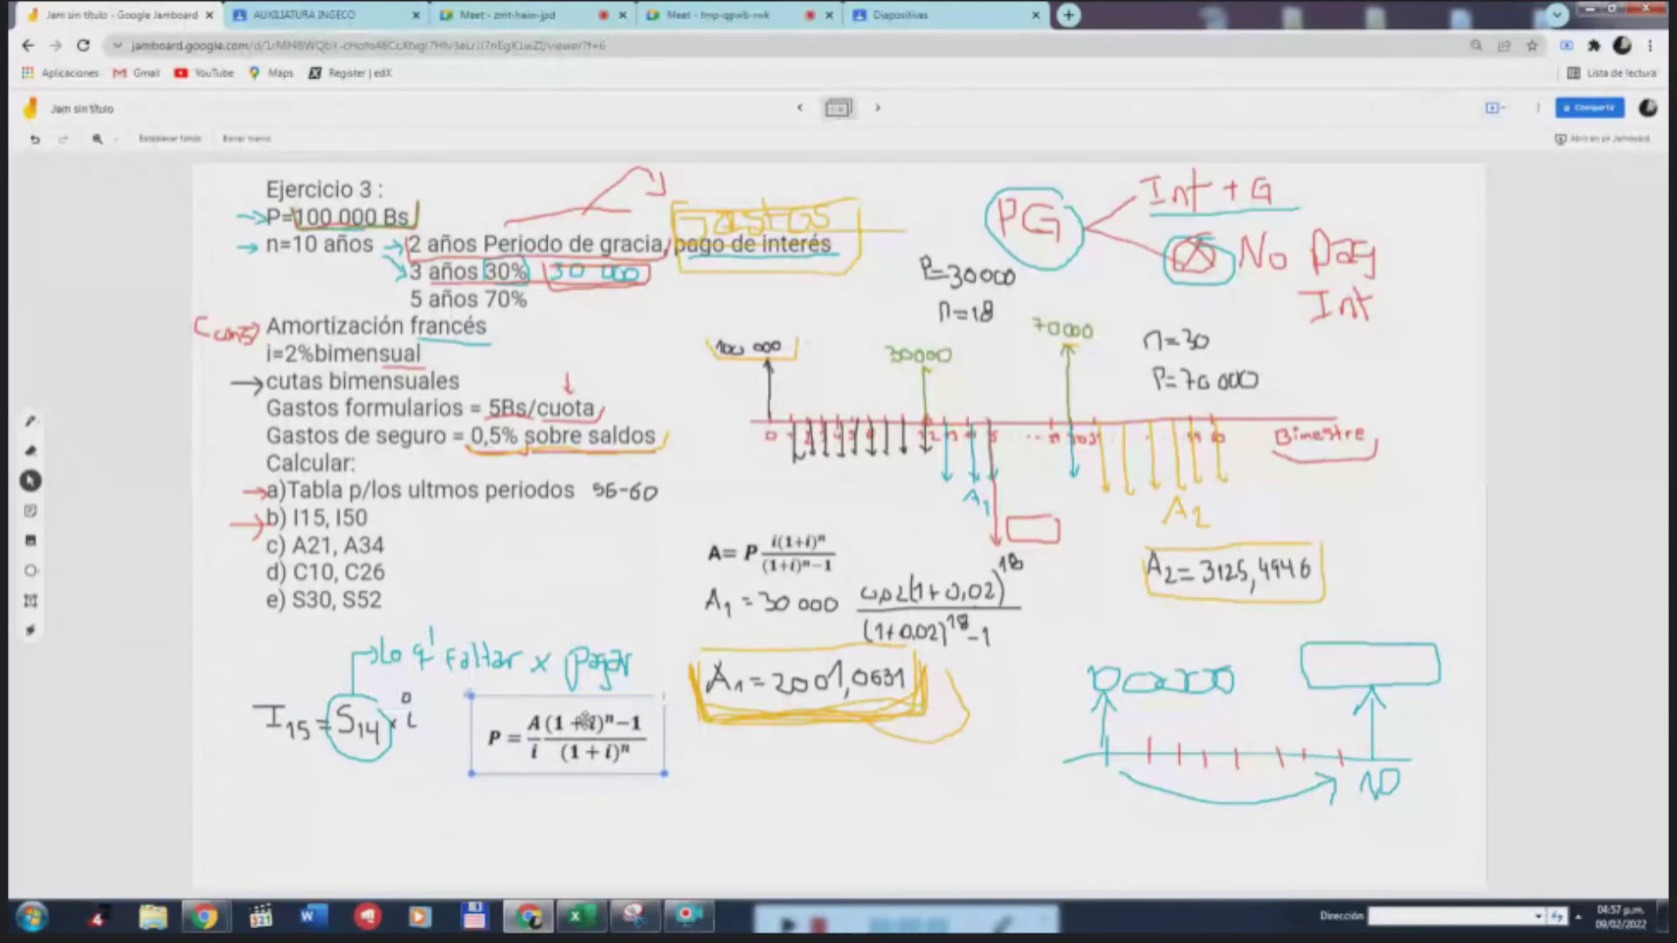
click(611, 793)
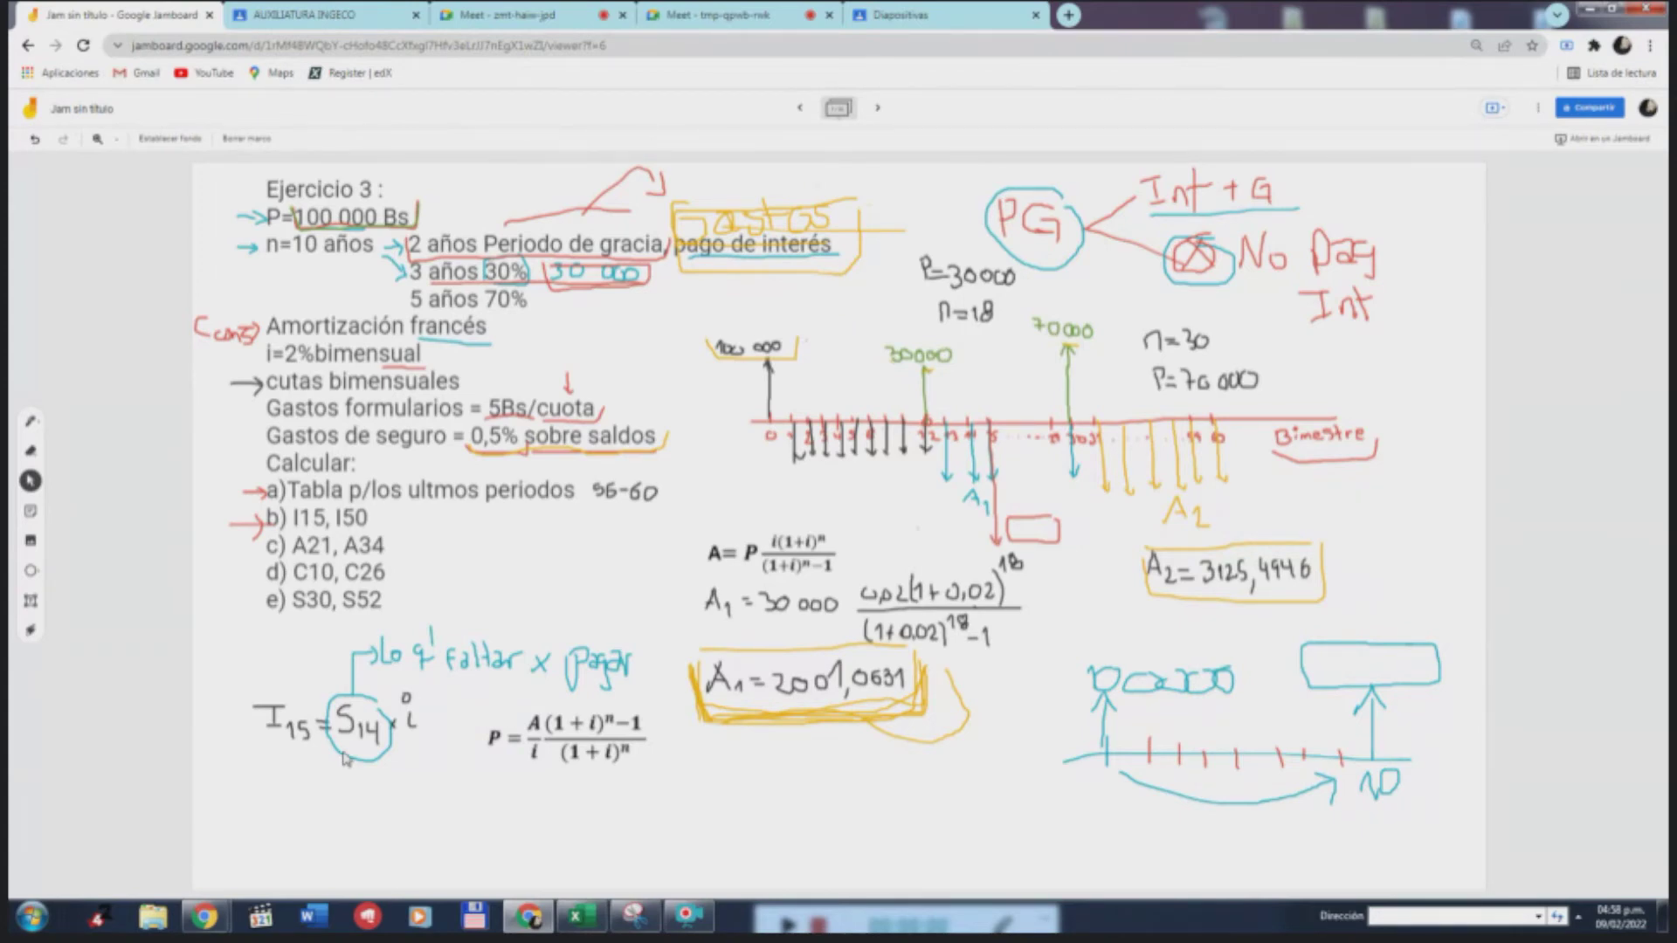
Erase the extra yellow underlines and the curved stroke around the A1 = 2001,0631 result
click(31, 450)
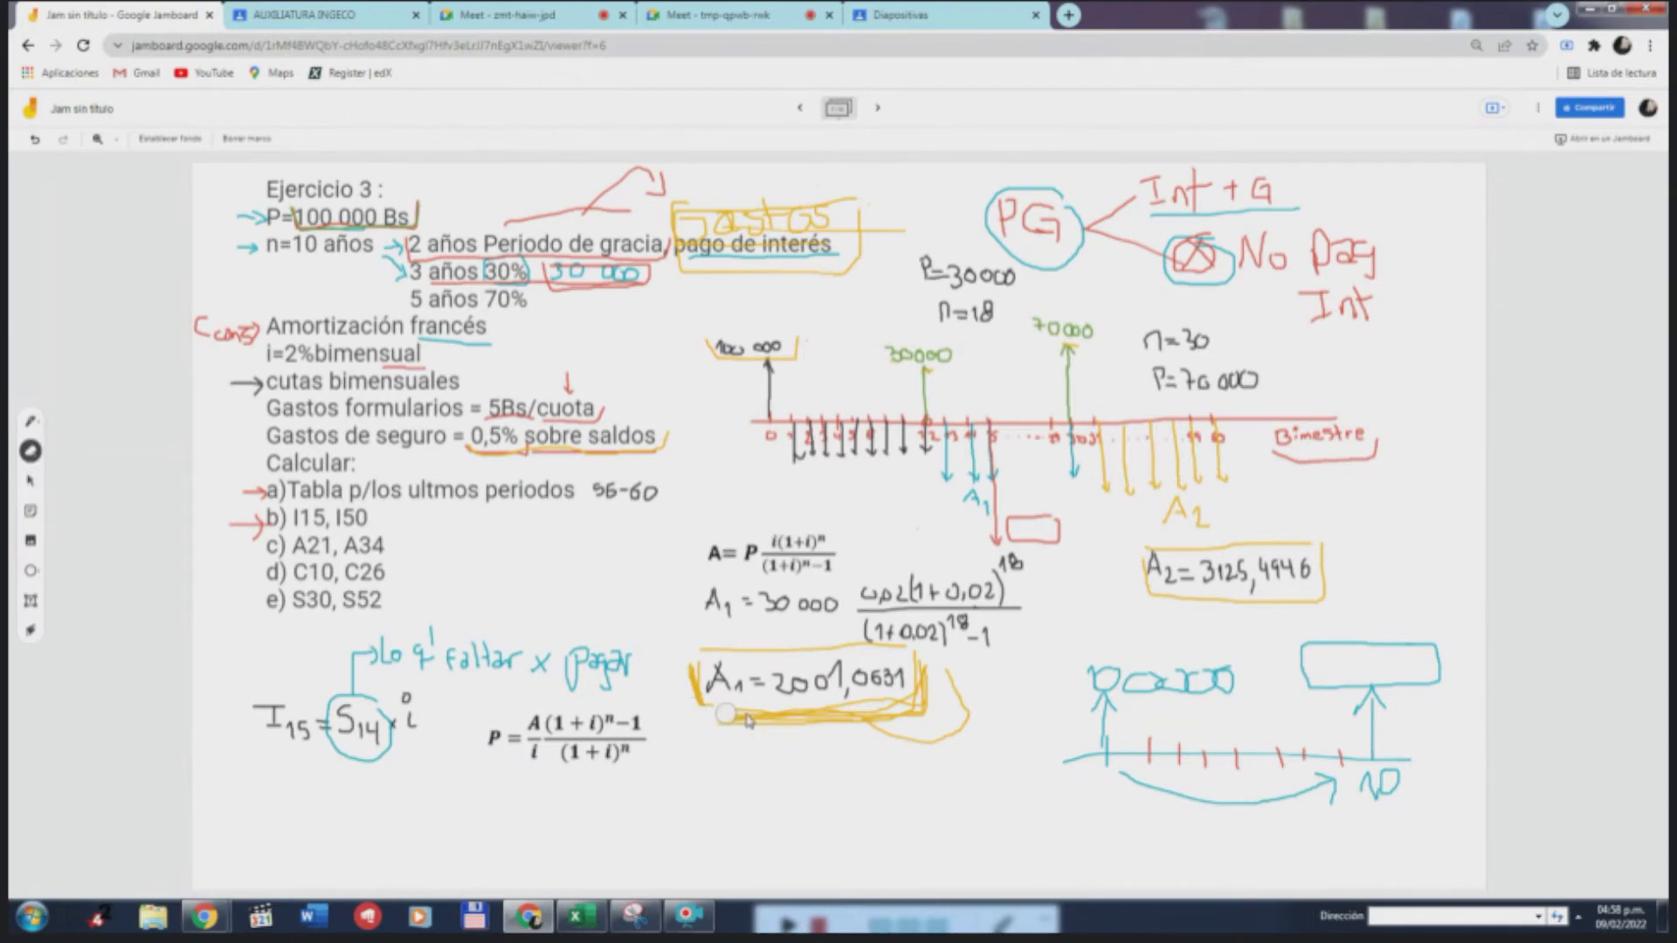
mouse_move(747, 720)
mouse_down()
mouse_move(917, 717)
mouse_move(671, 737)
mouse_move(991, 745)
mouse_up()
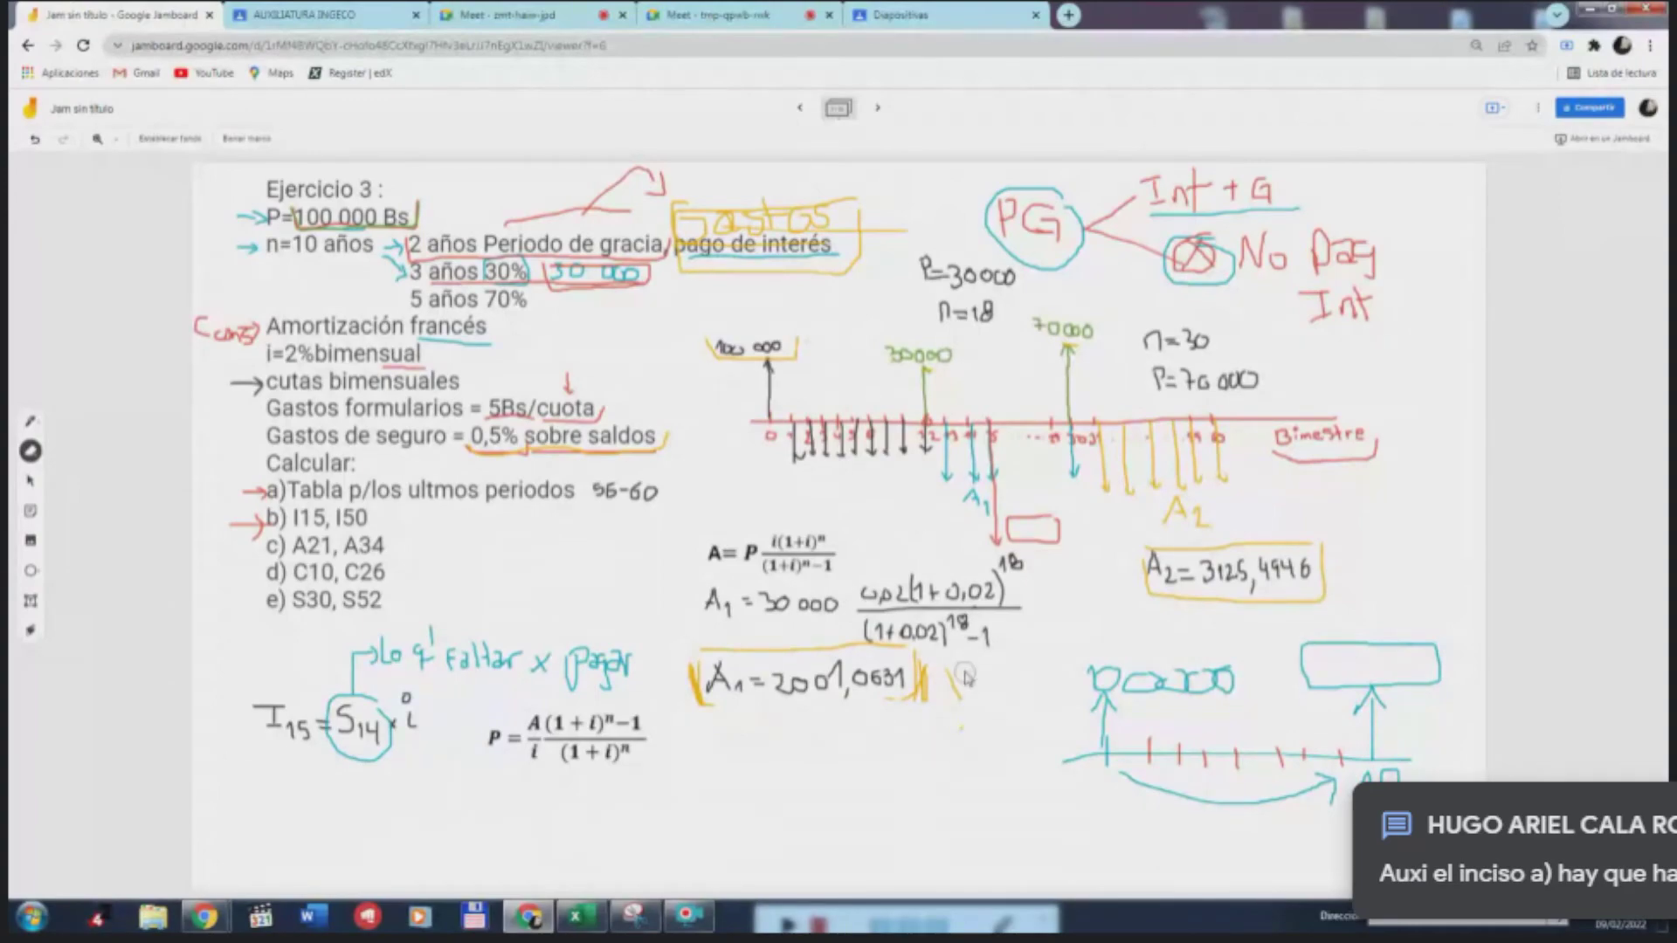
drag(965, 675, 960, 755)
Circle period 14 on the timeline and mark the A in the present-value formula with the yellow pen
click(31, 421)
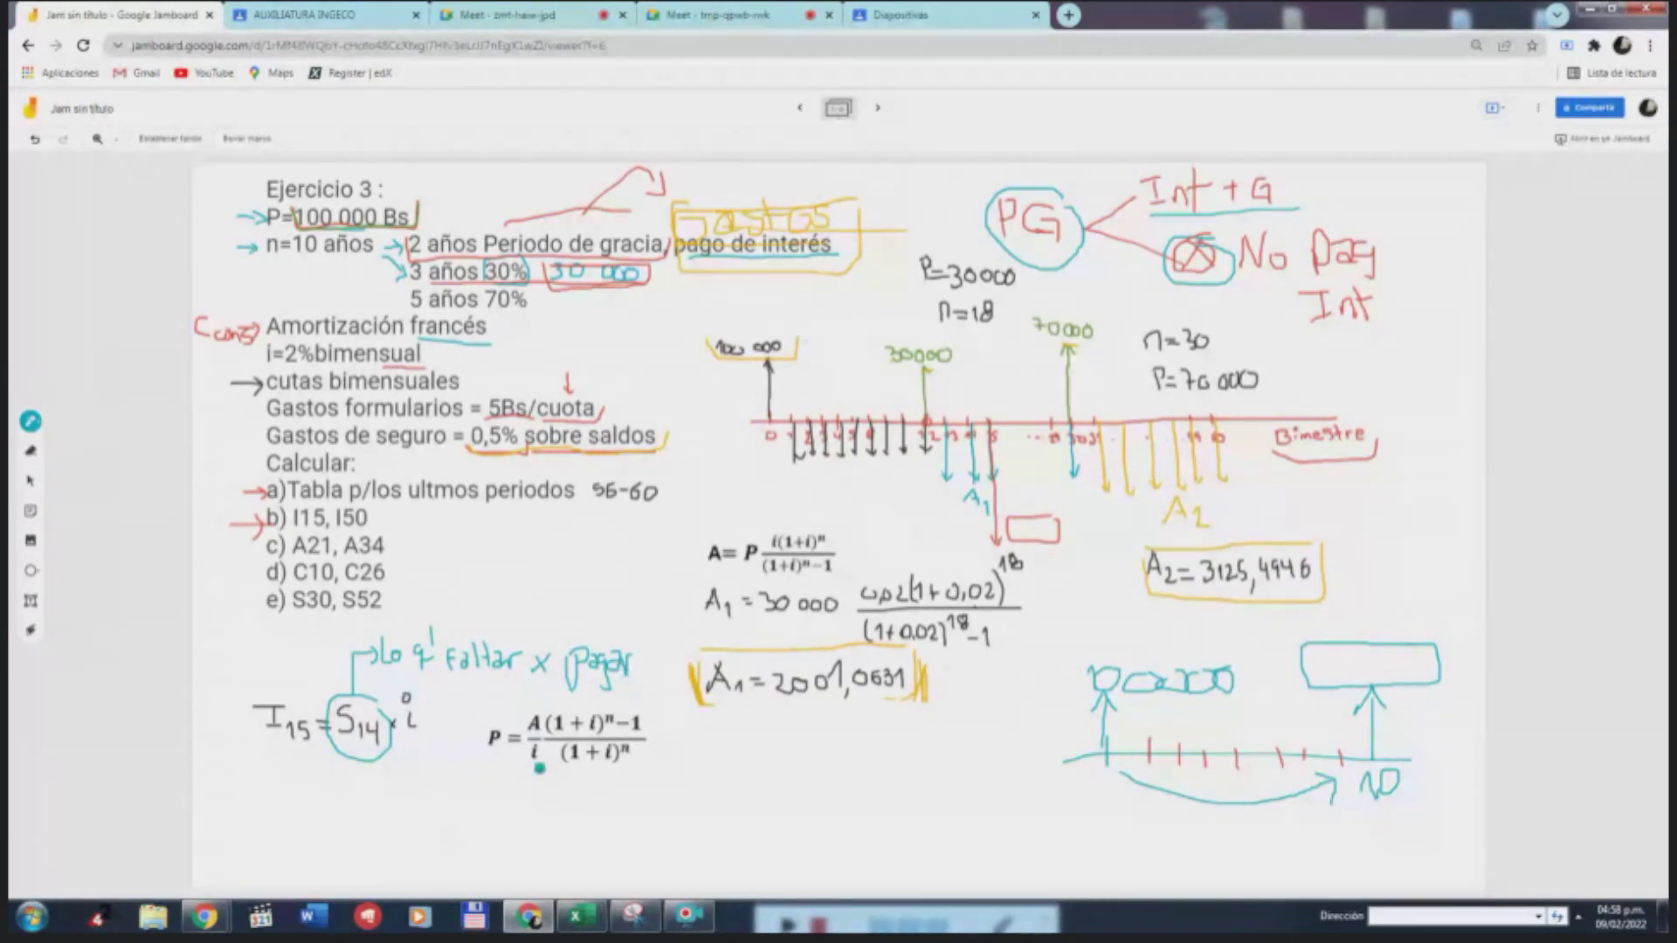
click(33, 425)
click(90, 475)
drag(964, 412, 980, 421)
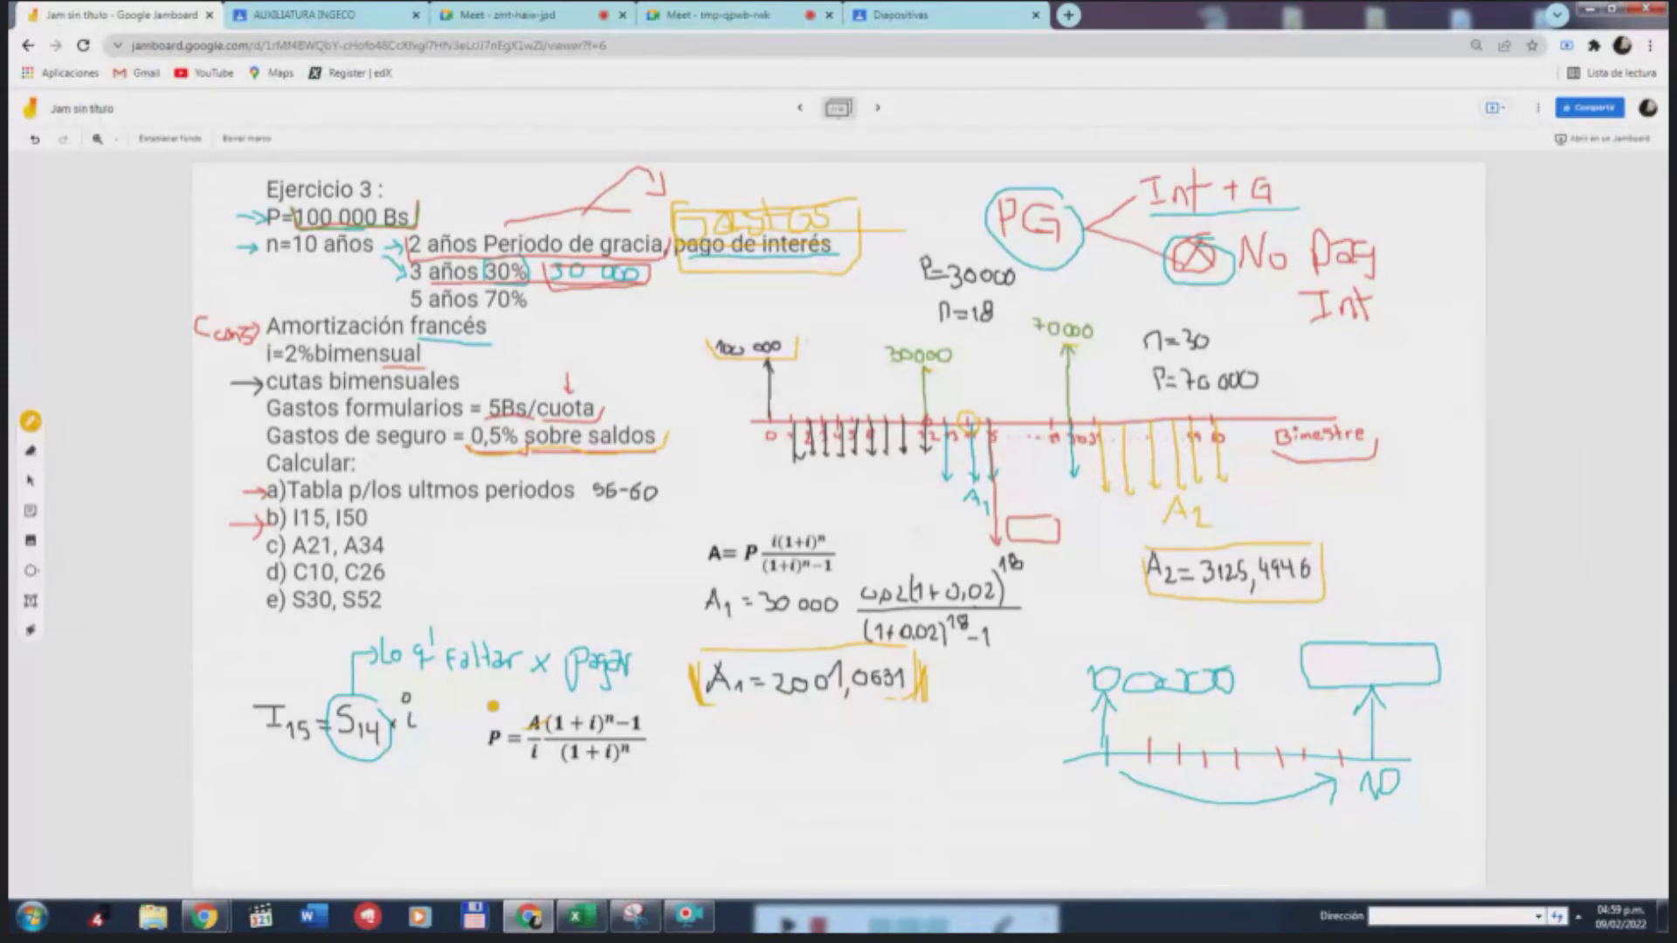
Annotate the present-value formula with 2001,061 for A and 16 for n, and write 30-14 in red above the timeline
drag(476, 703, 550, 704)
drag(617, 758, 640, 746)
click(32, 422)
click(119, 476)
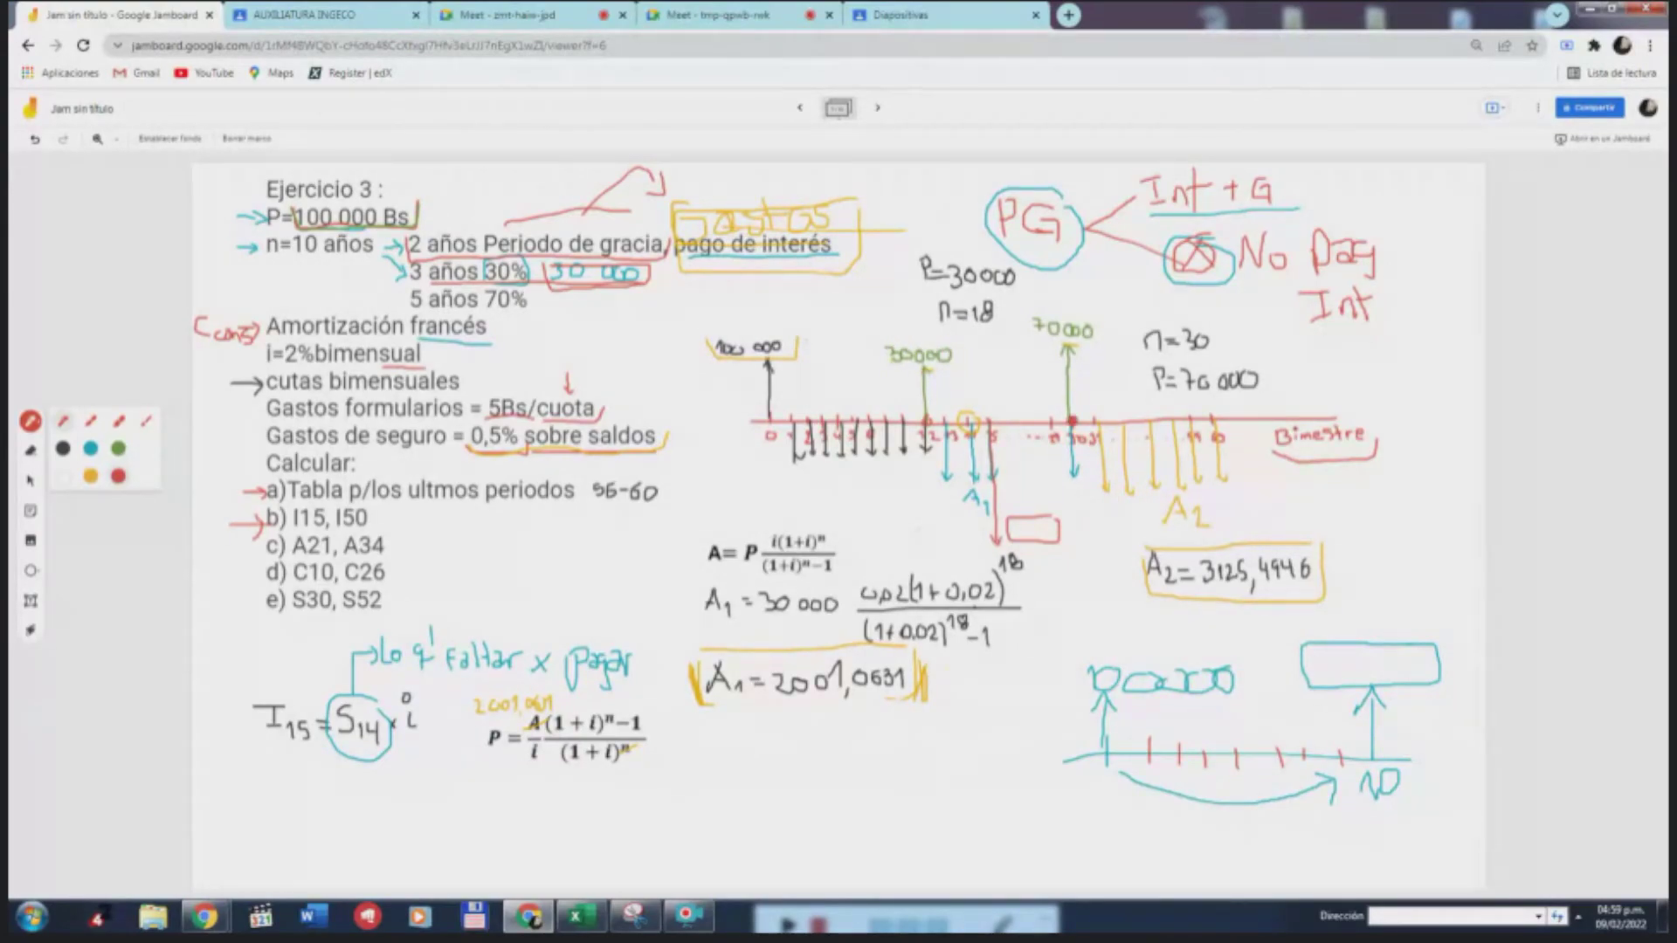
click(1073, 419)
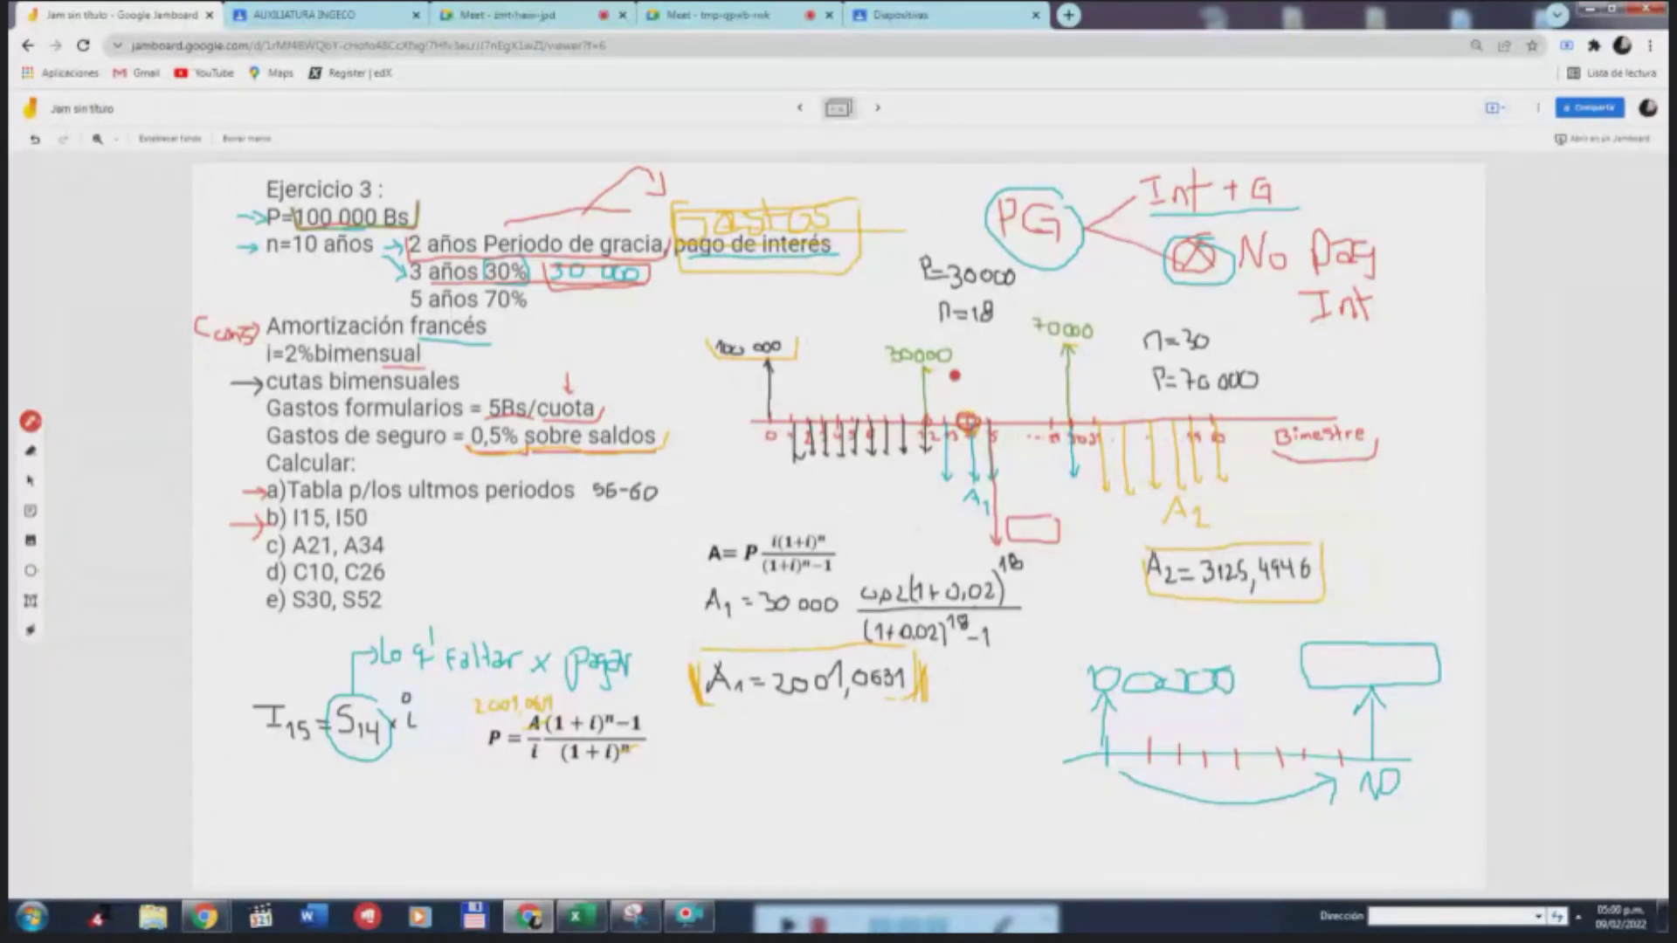
mouse_move(954, 377)
mouse_down()
mouse_move(956, 398)
mouse_move(1027, 380)
mouse_move(1022, 399)
mouse_up()
drag(653, 742, 661, 753)
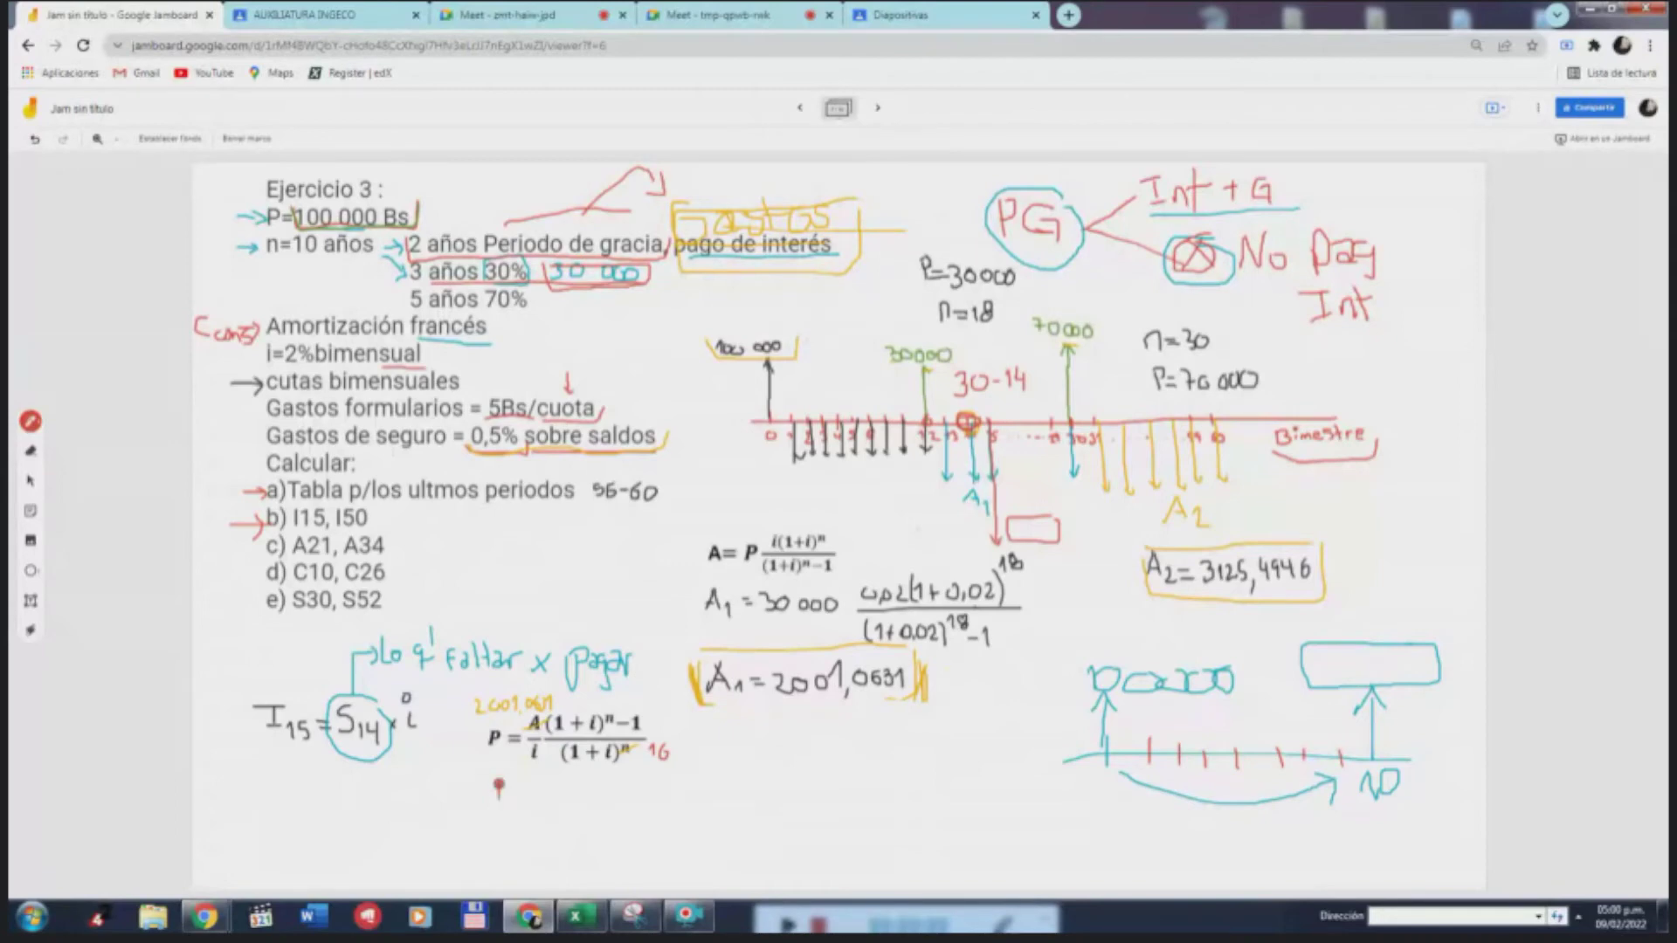
Write the results P14 = 27169,8531 below the present-value formula and I15 = 543,3971 below the I15 formula in red
mouse_move(499, 784)
mouse_down()
mouse_move(525, 809)
mouse_move(549, 790)
mouse_up()
drag(532, 798, 550, 798)
mouse_move(569, 783)
mouse_down()
mouse_move(587, 804)
mouse_move(602, 780)
mouse_move(595, 792)
mouse_move(643, 798)
mouse_up()
click(658, 798)
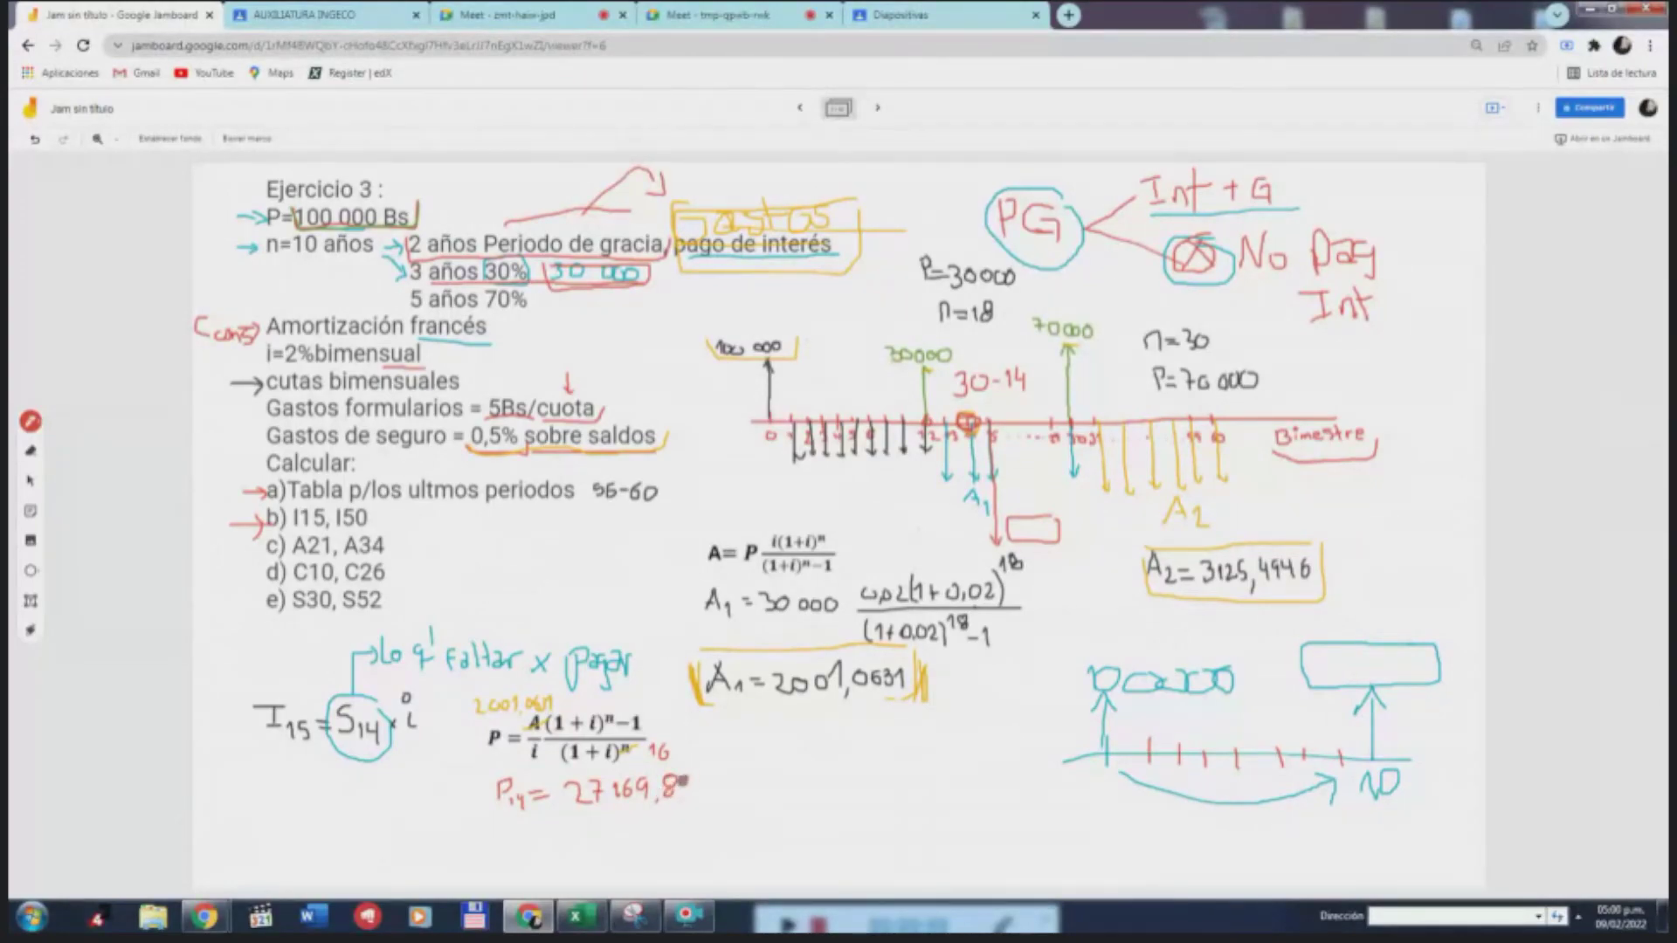
mouse_move(687, 787)
mouse_down()
mouse_move(718, 777)
mouse_move(715, 796)
mouse_up()
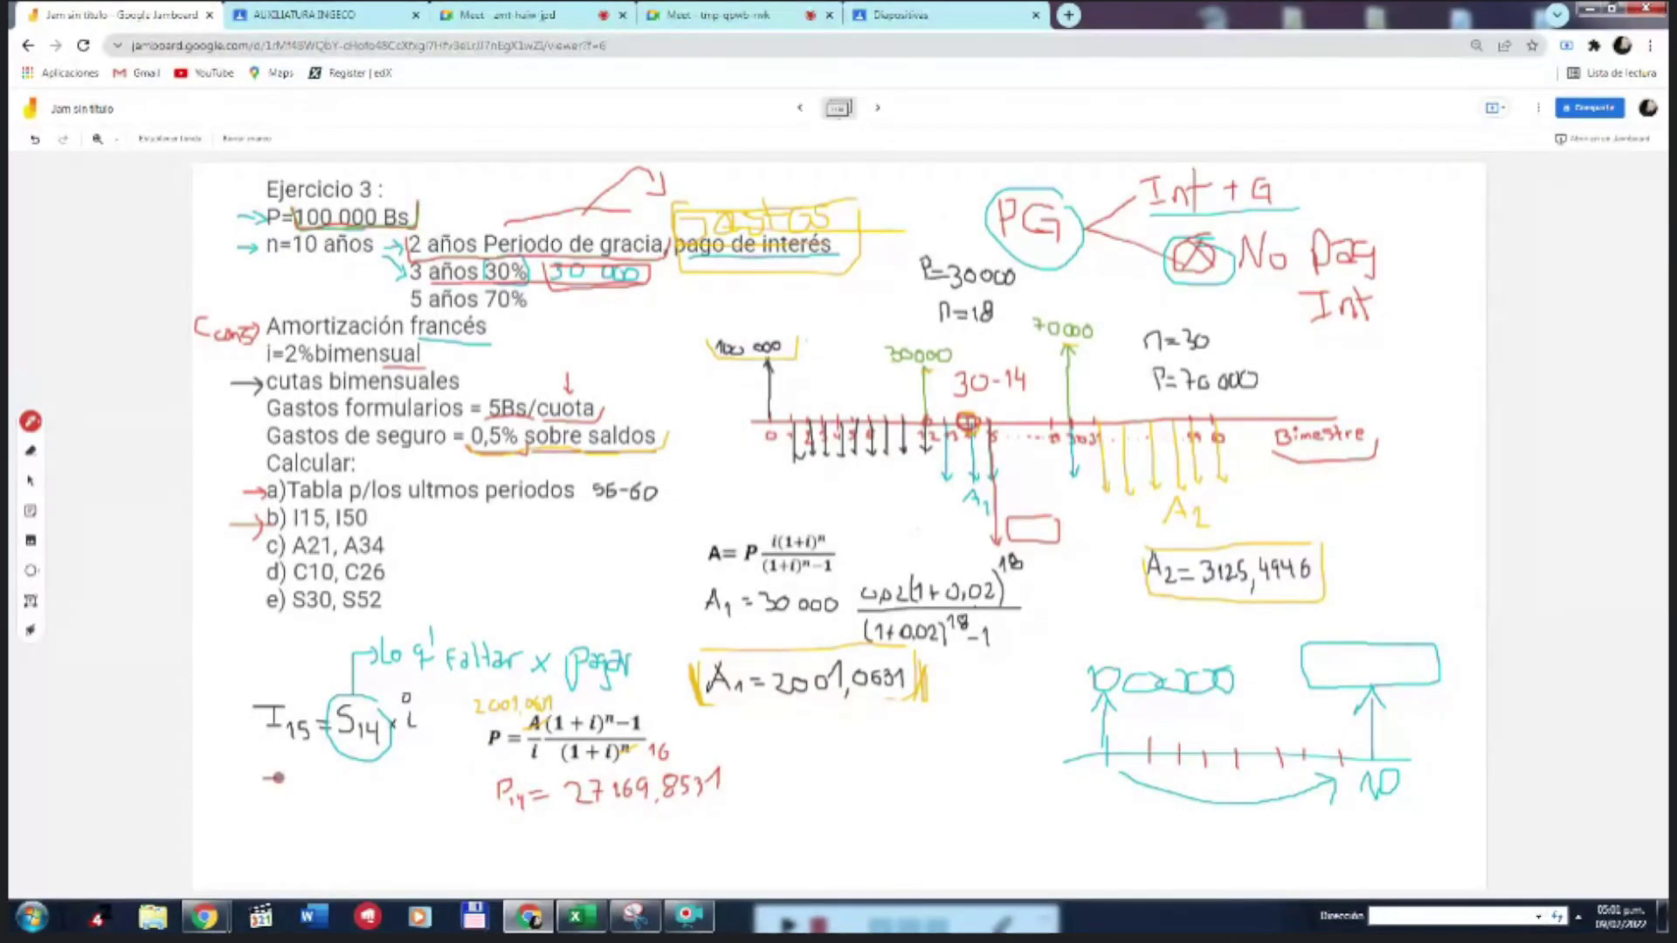
mouse_move(263, 779)
mouse_down()
mouse_move(285, 809)
mouse_move(324, 795)
mouse_up()
mouse_move(315, 790)
mouse_down()
mouse_move(363, 787)
mouse_move(366, 813)
mouse_move(412, 789)
mouse_move(425, 814)
mouse_up()
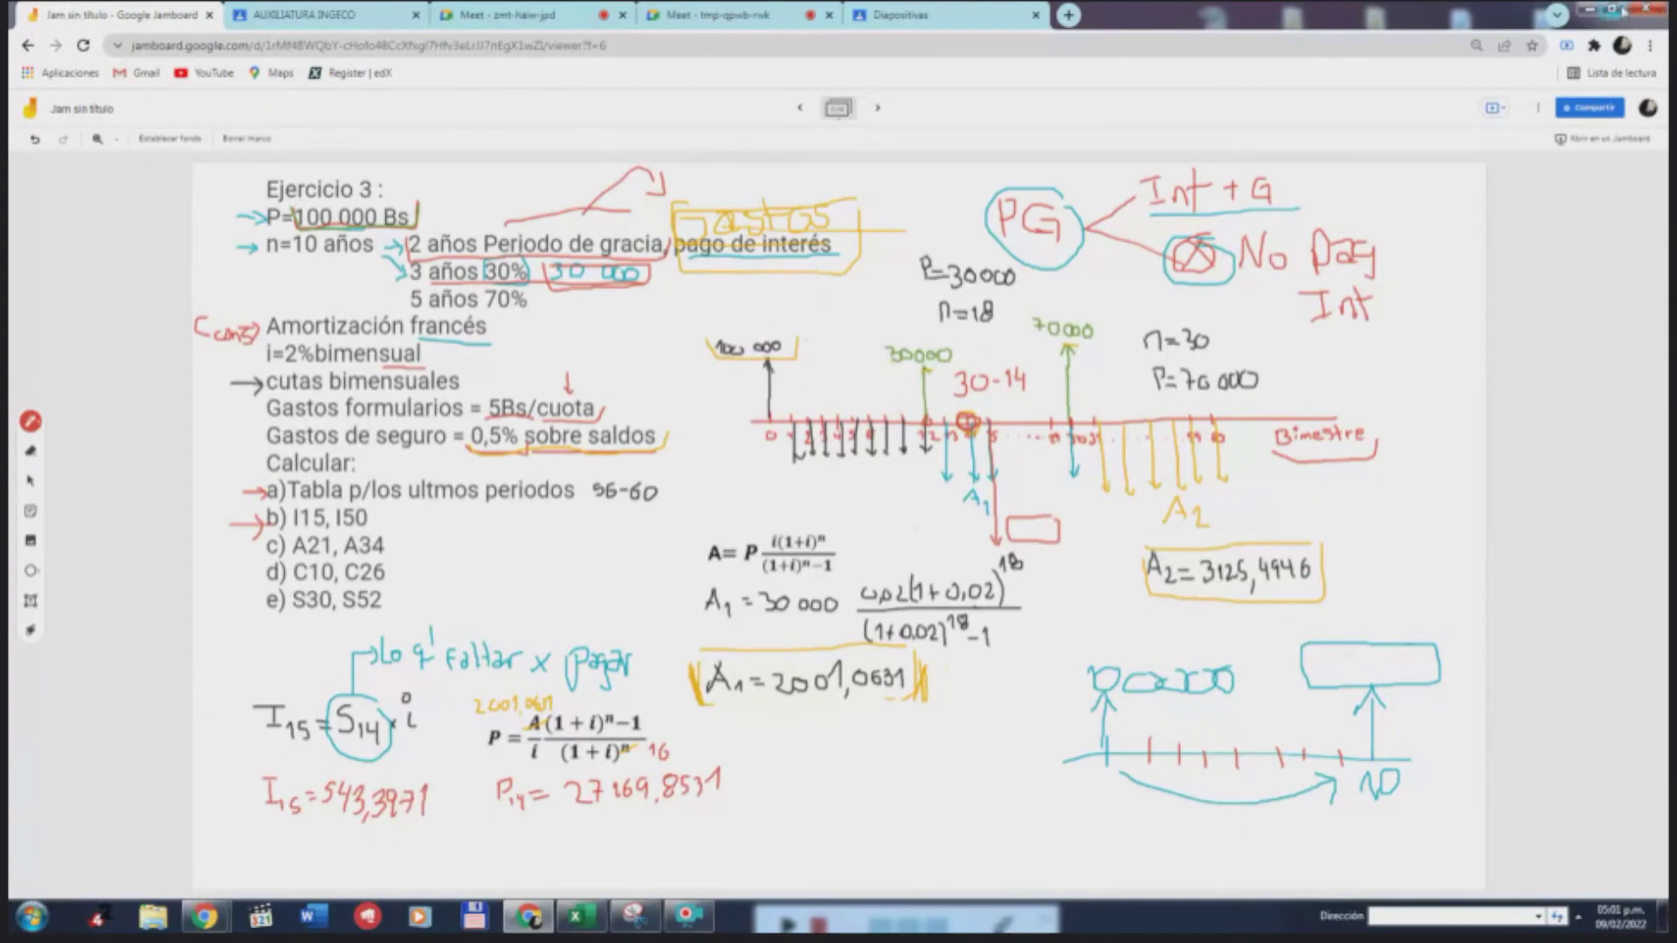
Shrink the whiteboard window, switch to Excel and check the period 15 interest cell in the amortization table
click(1616, 10)
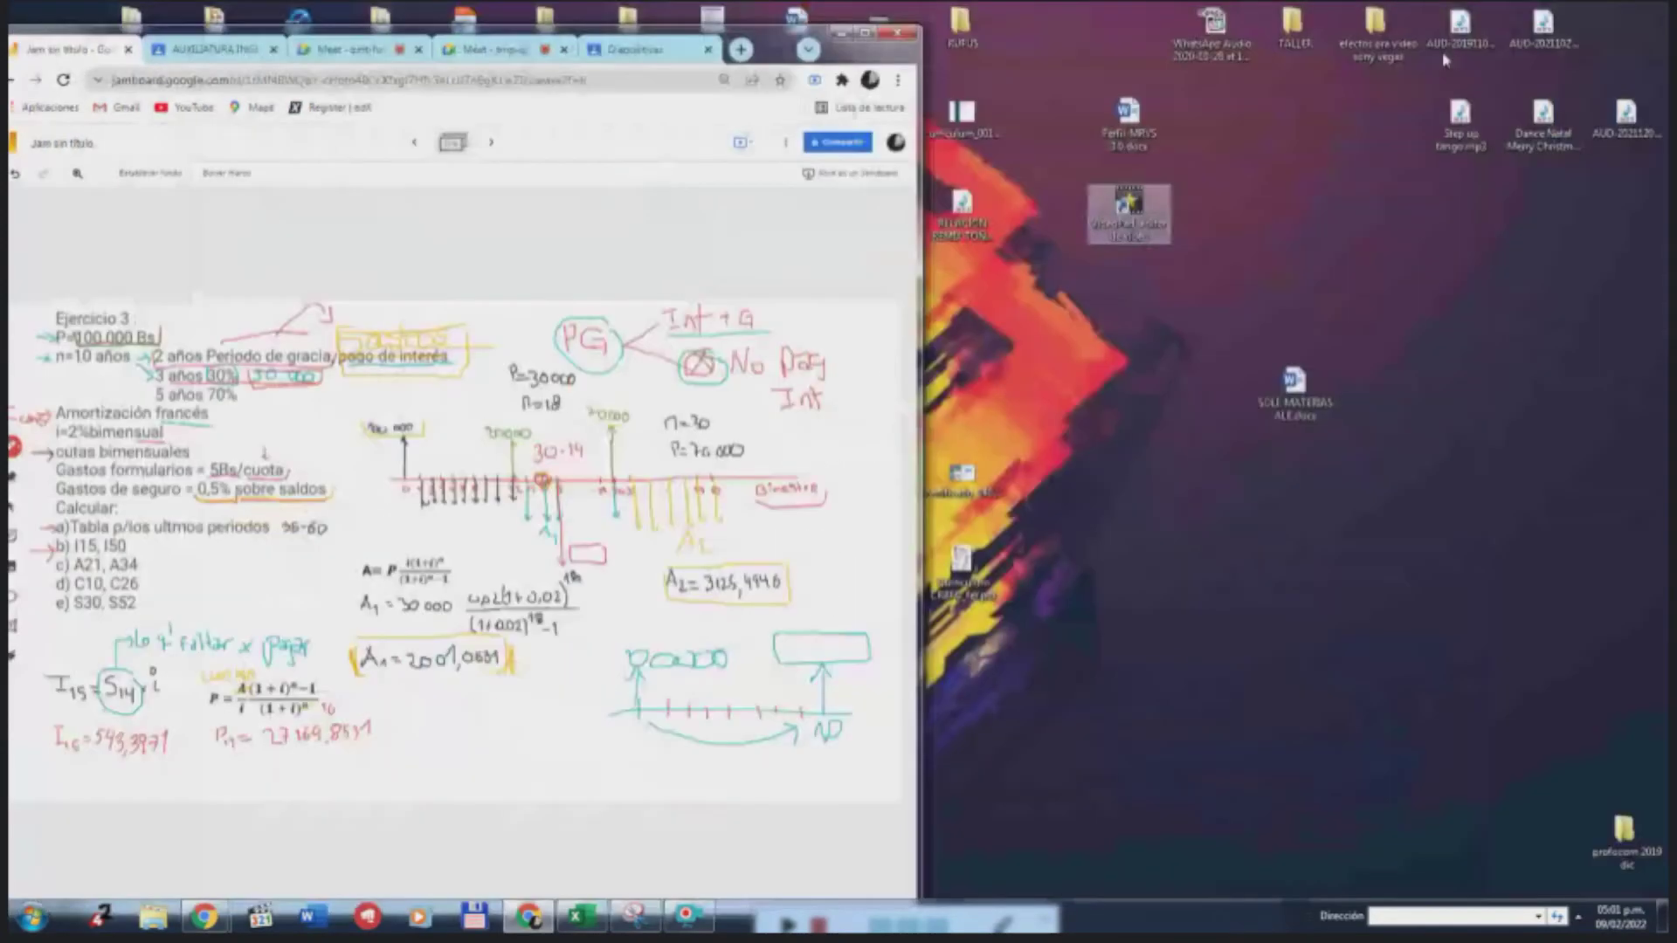
click(584, 919)
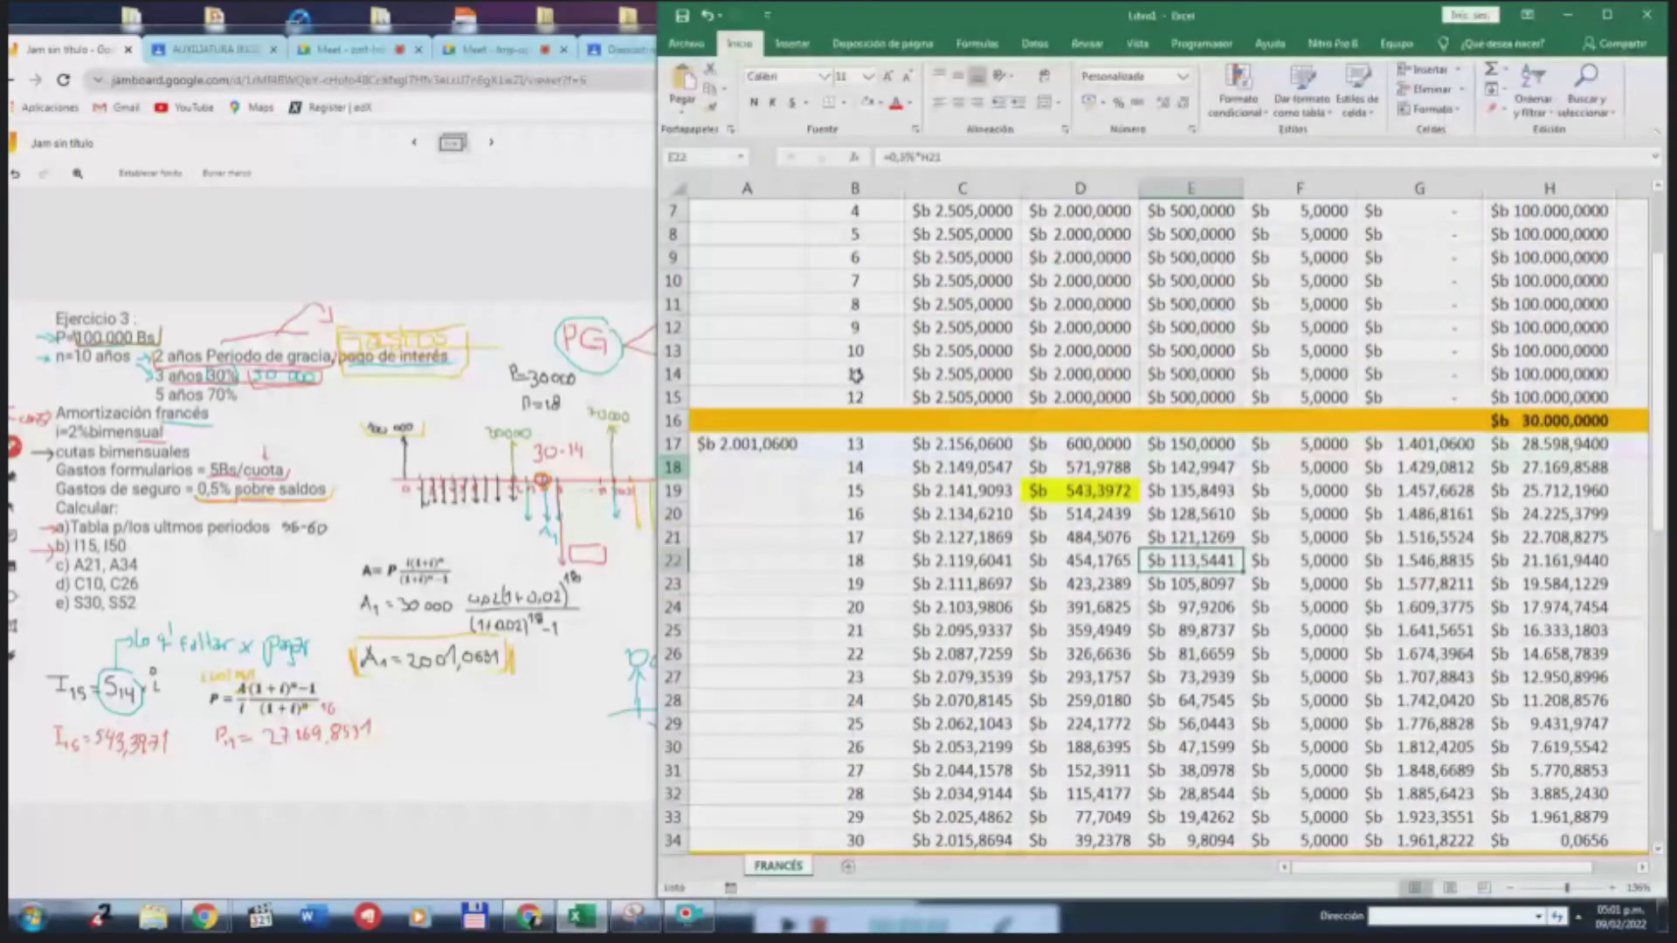
click(1105, 489)
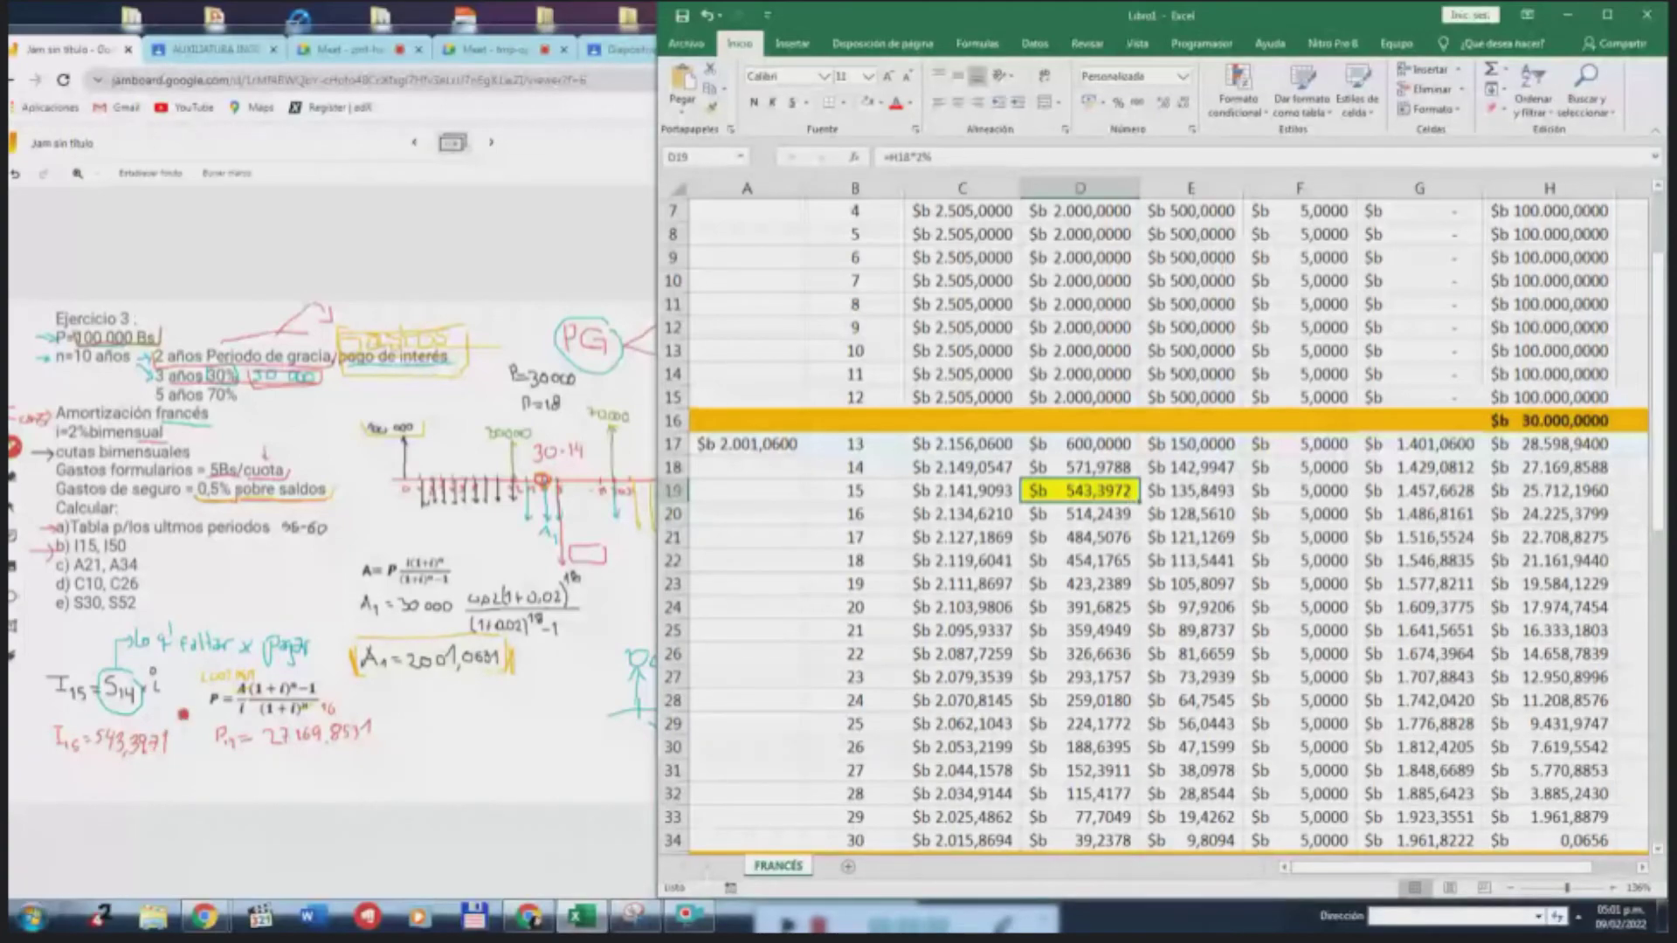
Box the I15 result in red on the whiteboard and write = S14 after the P14 result
mouse_move(182, 715)
mouse_down()
mouse_move(42, 709)
mouse_move(149, 768)
mouse_move(175, 729)
mouse_up()
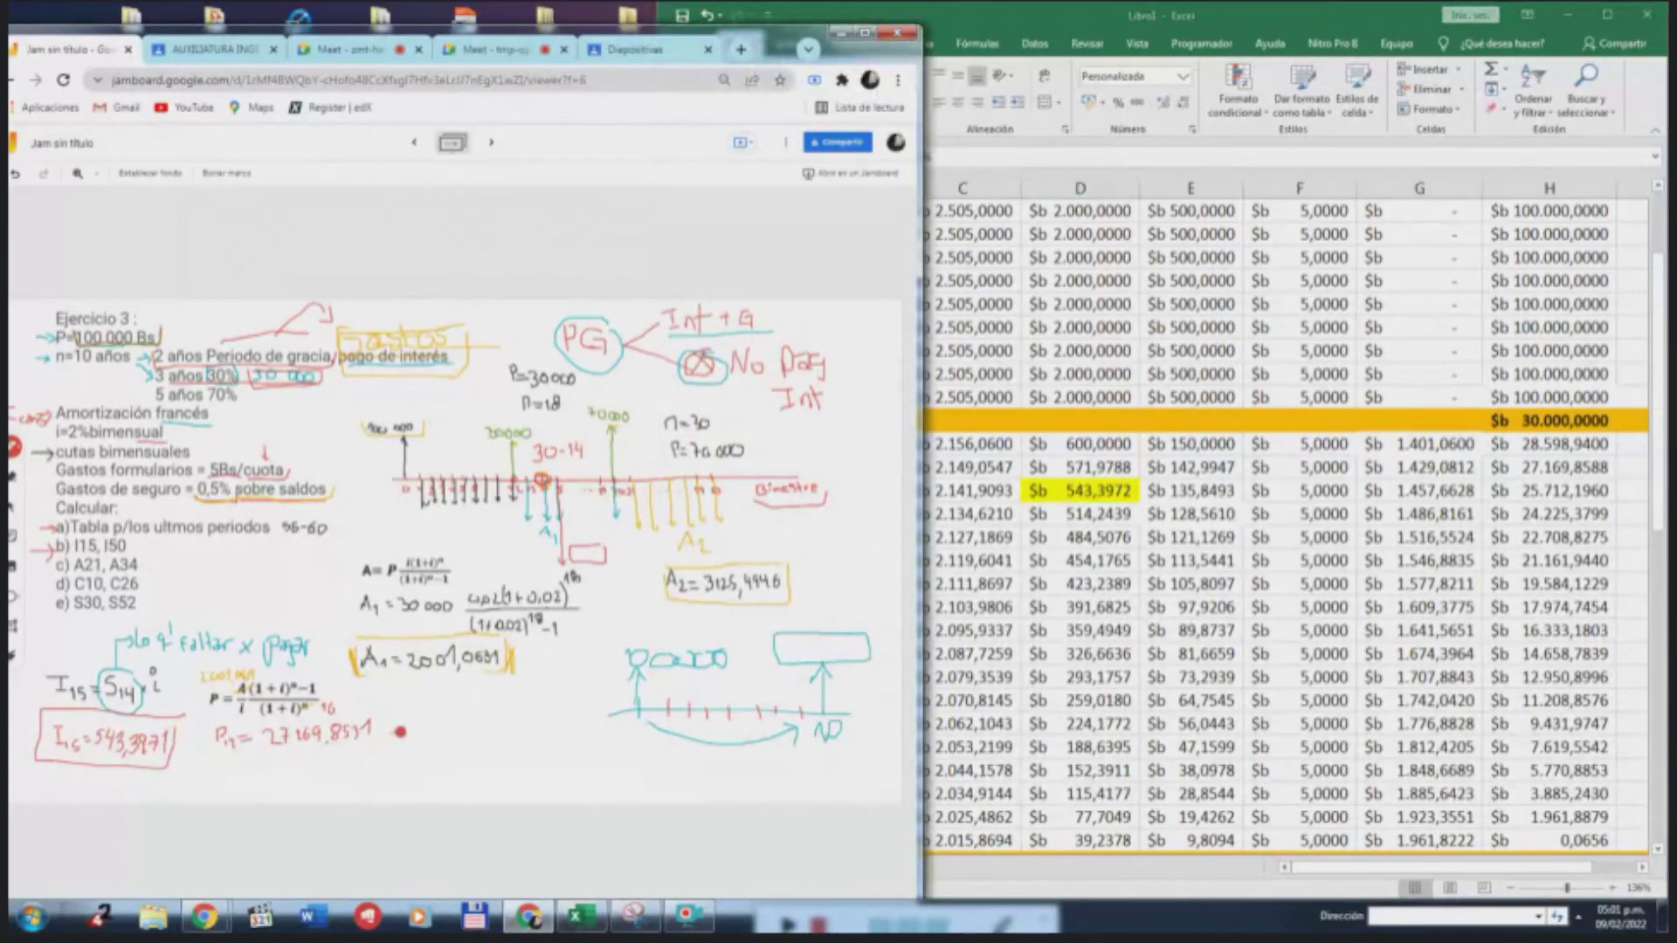
drag(417, 730, 427, 729)
drag(418, 738, 456, 755)
Fill the period 14 balance cell H18 in Excel with yellow and box the P14 = S14 result in red on the whiteboard
click(1081, 491)
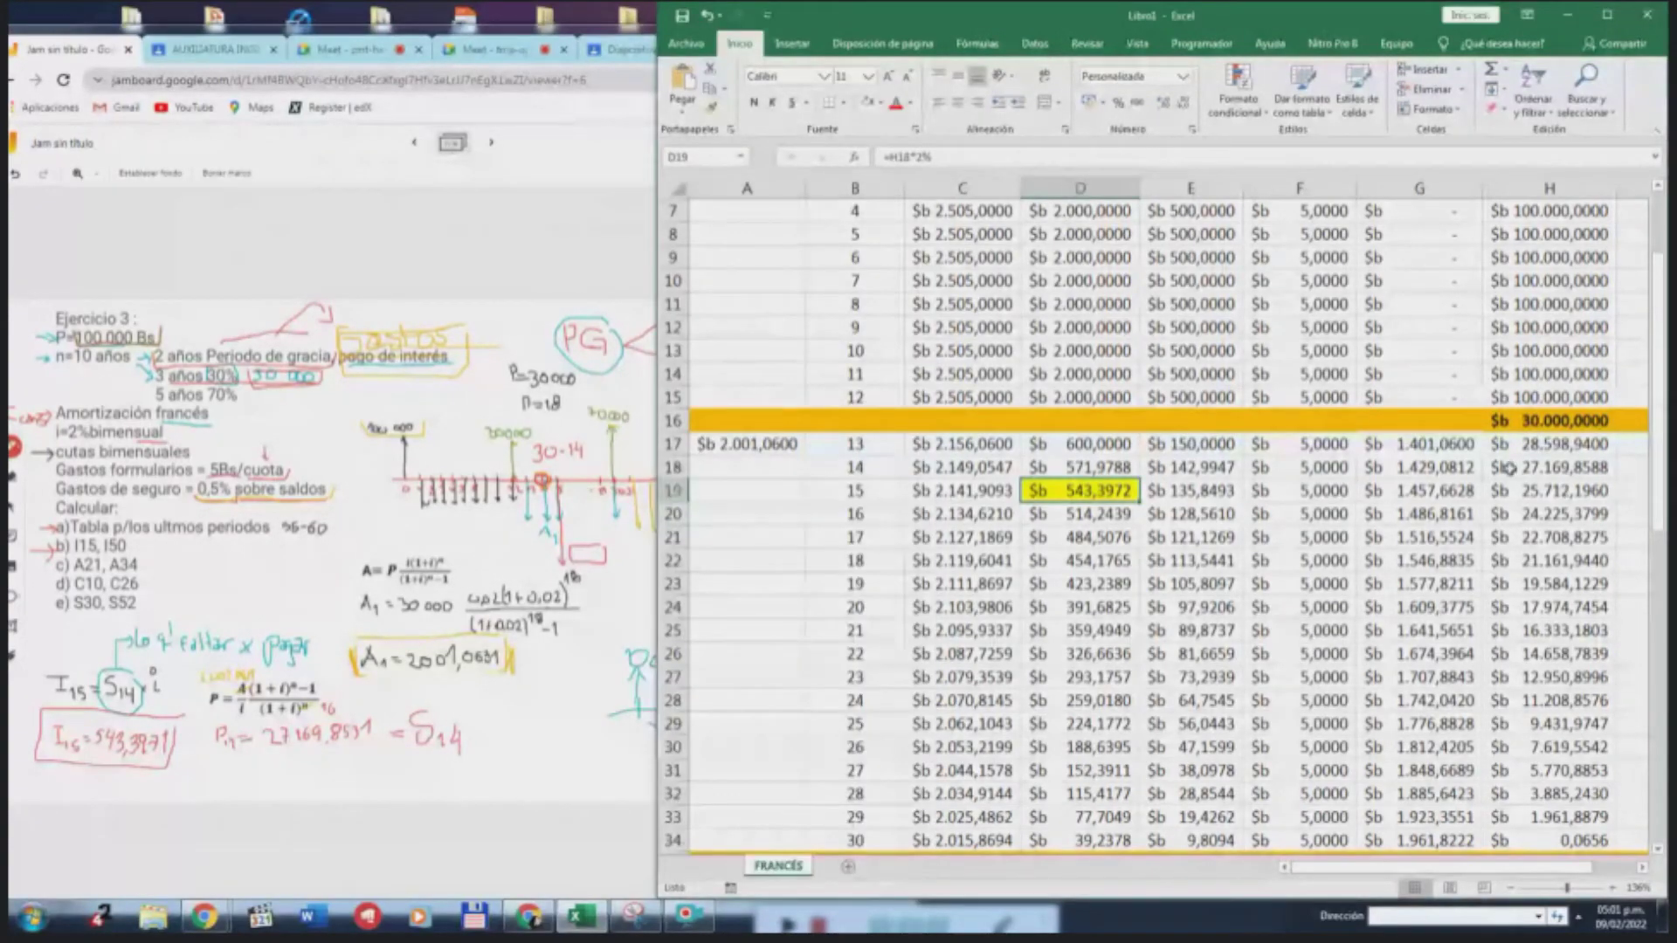
click(1581, 470)
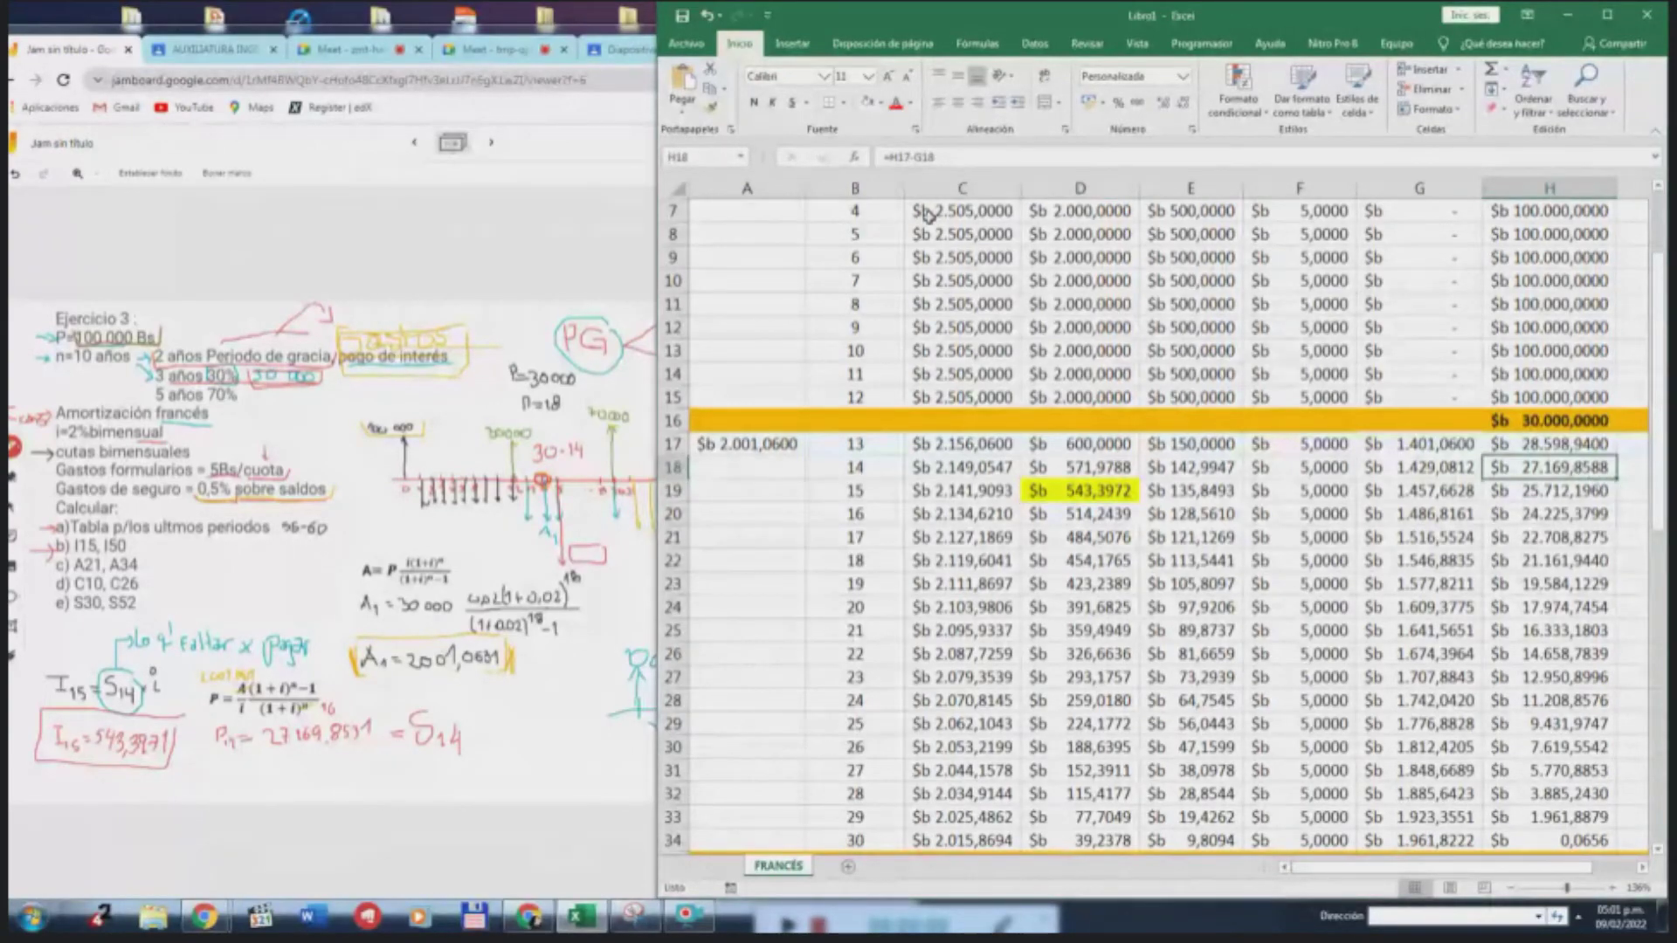
click(877, 103)
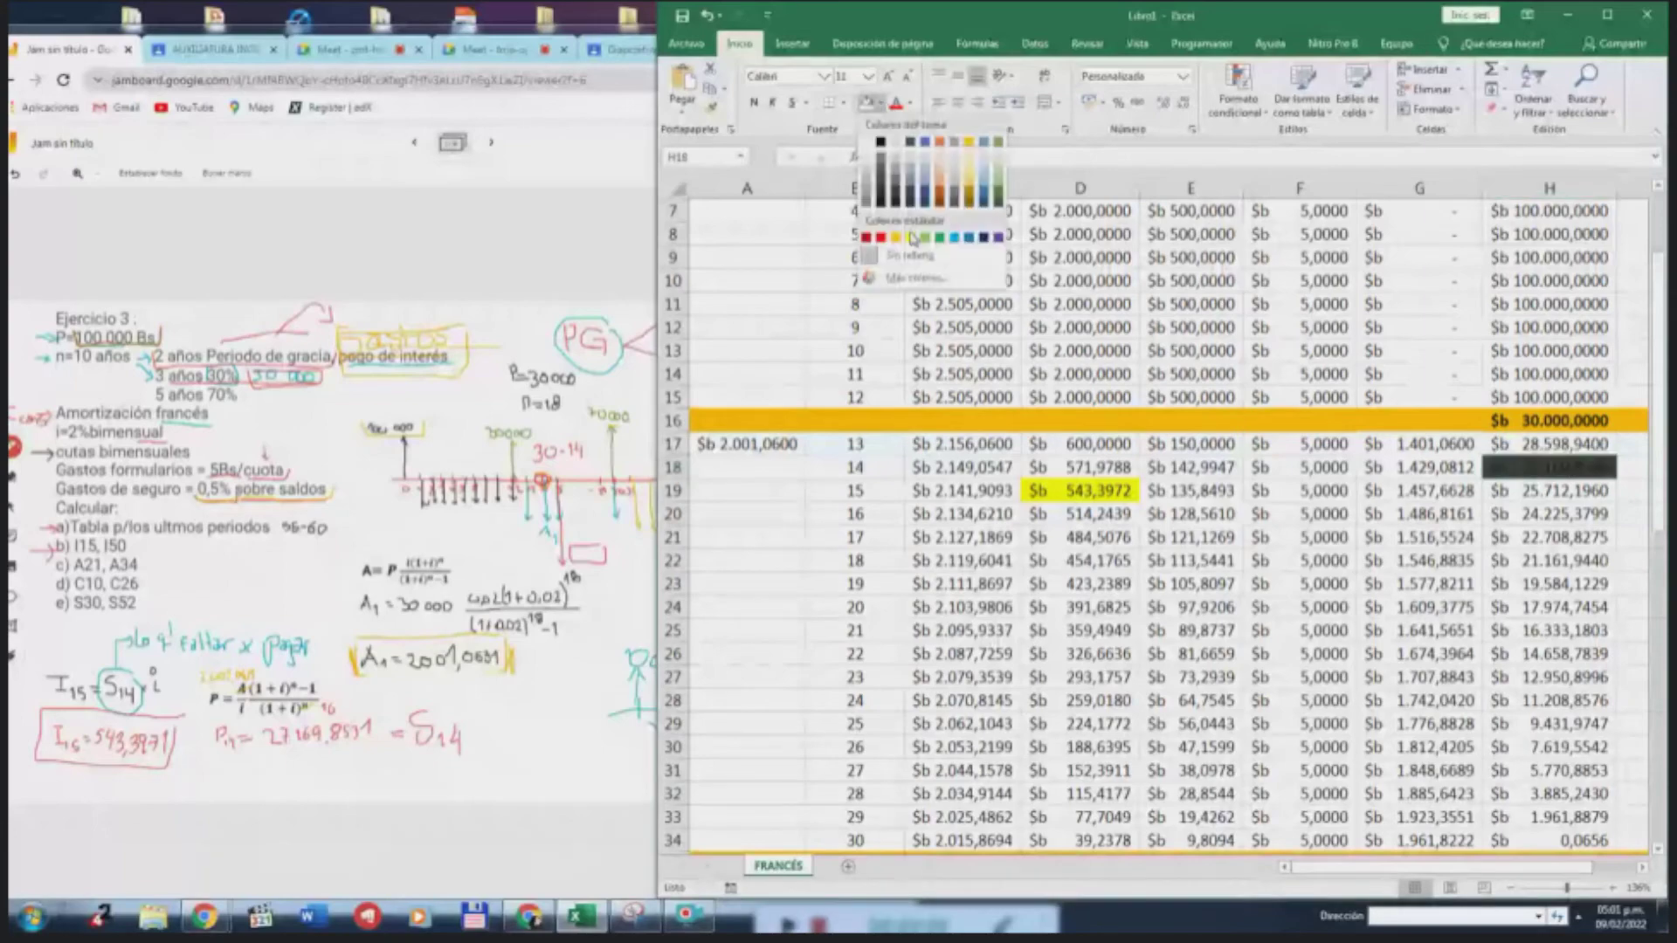
click(909, 234)
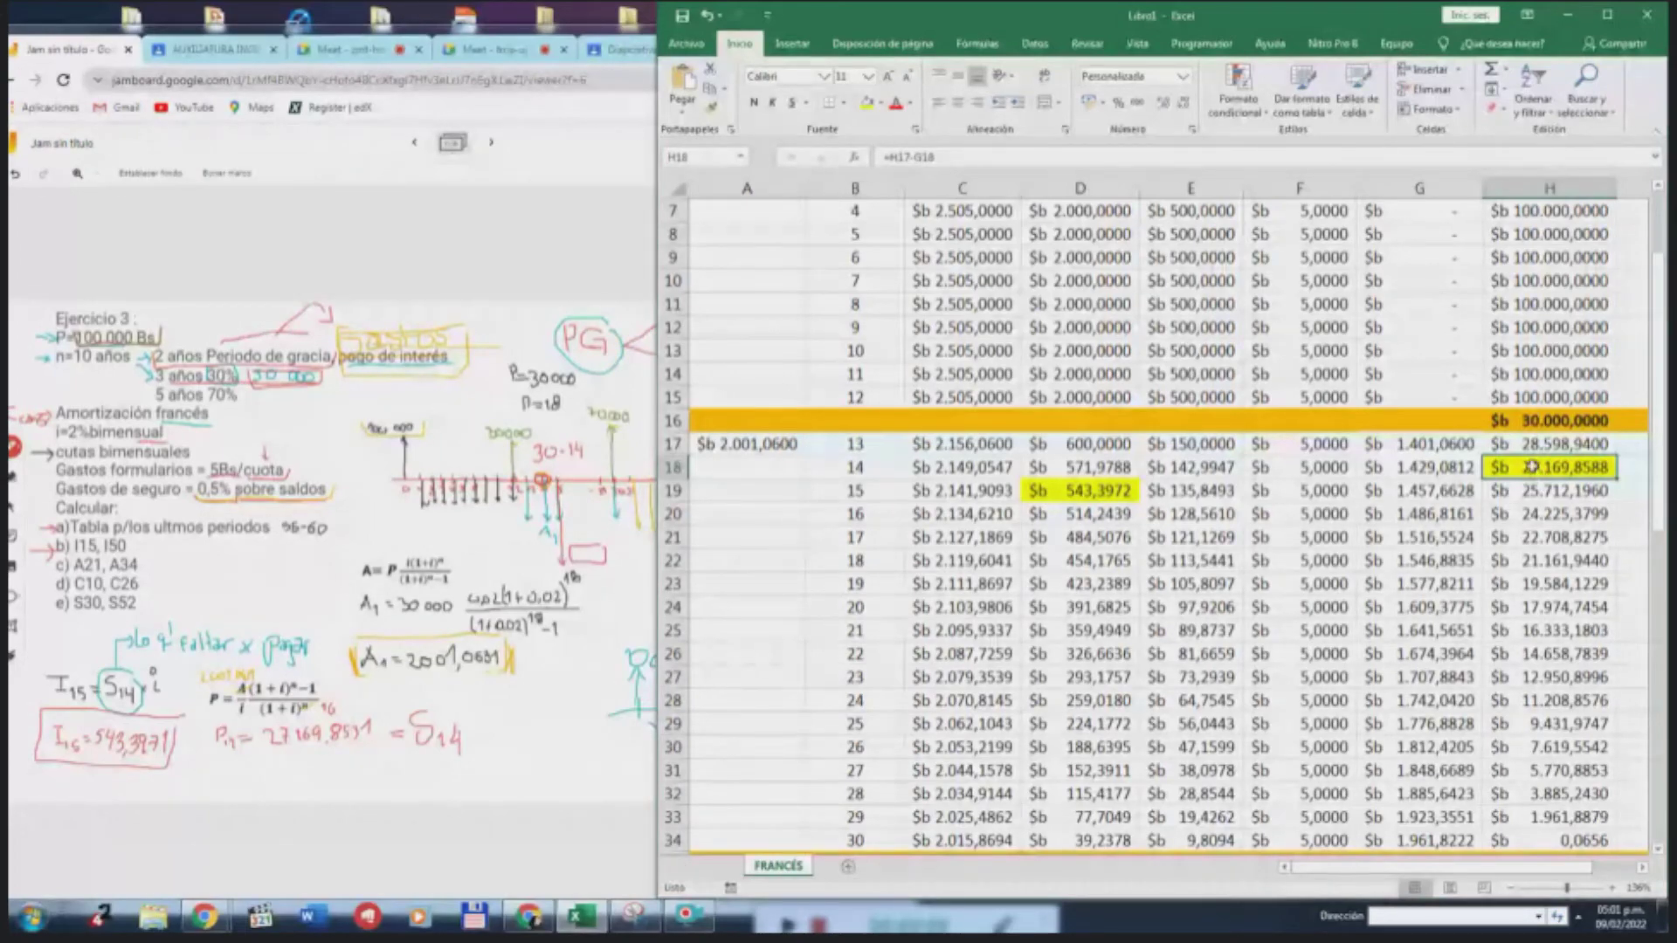
mouse_move(209, 729)
mouse_down()
mouse_move(210, 753)
mouse_move(306, 765)
mouse_move(480, 724)
mouse_up()
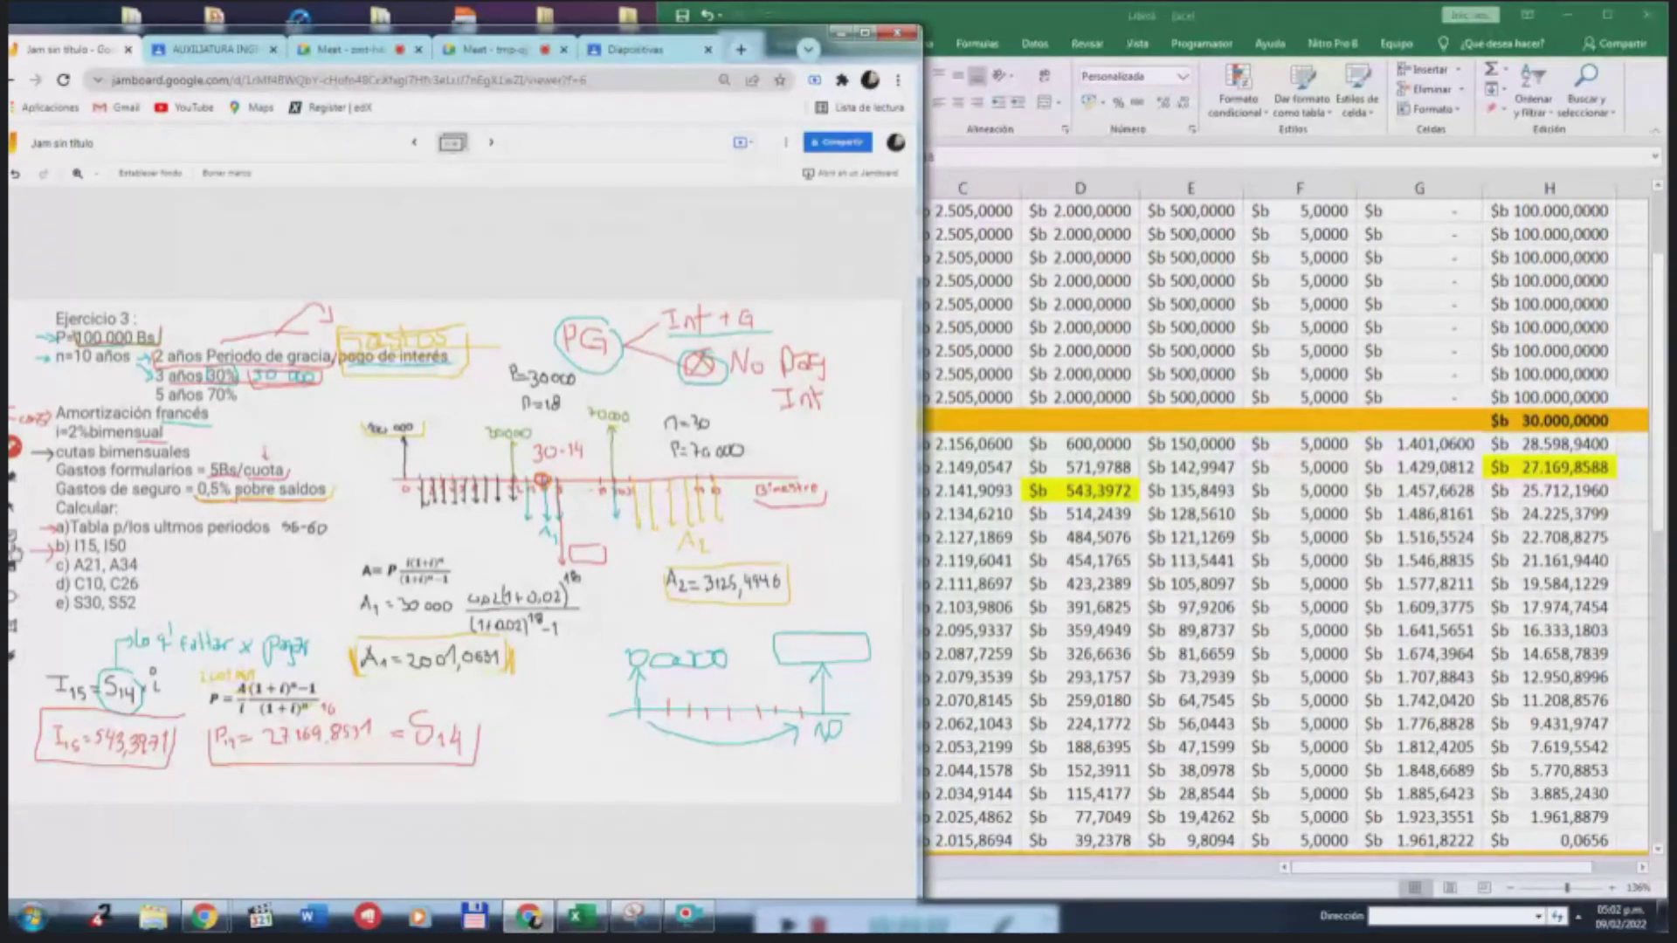
Erase the blue cash-flow sketch with its red tick marks below the A2 result
click(13, 476)
mouse_move(791, 644)
mouse_down()
mouse_move(663, 663)
mouse_move(716, 711)
mouse_move(864, 633)
mouse_move(795, 653)
mouse_move(877, 664)
mouse_move(803, 698)
mouse_move(751, 699)
mouse_move(825, 743)
mouse_move(598, 738)
mouse_move(845, 731)
mouse_up()
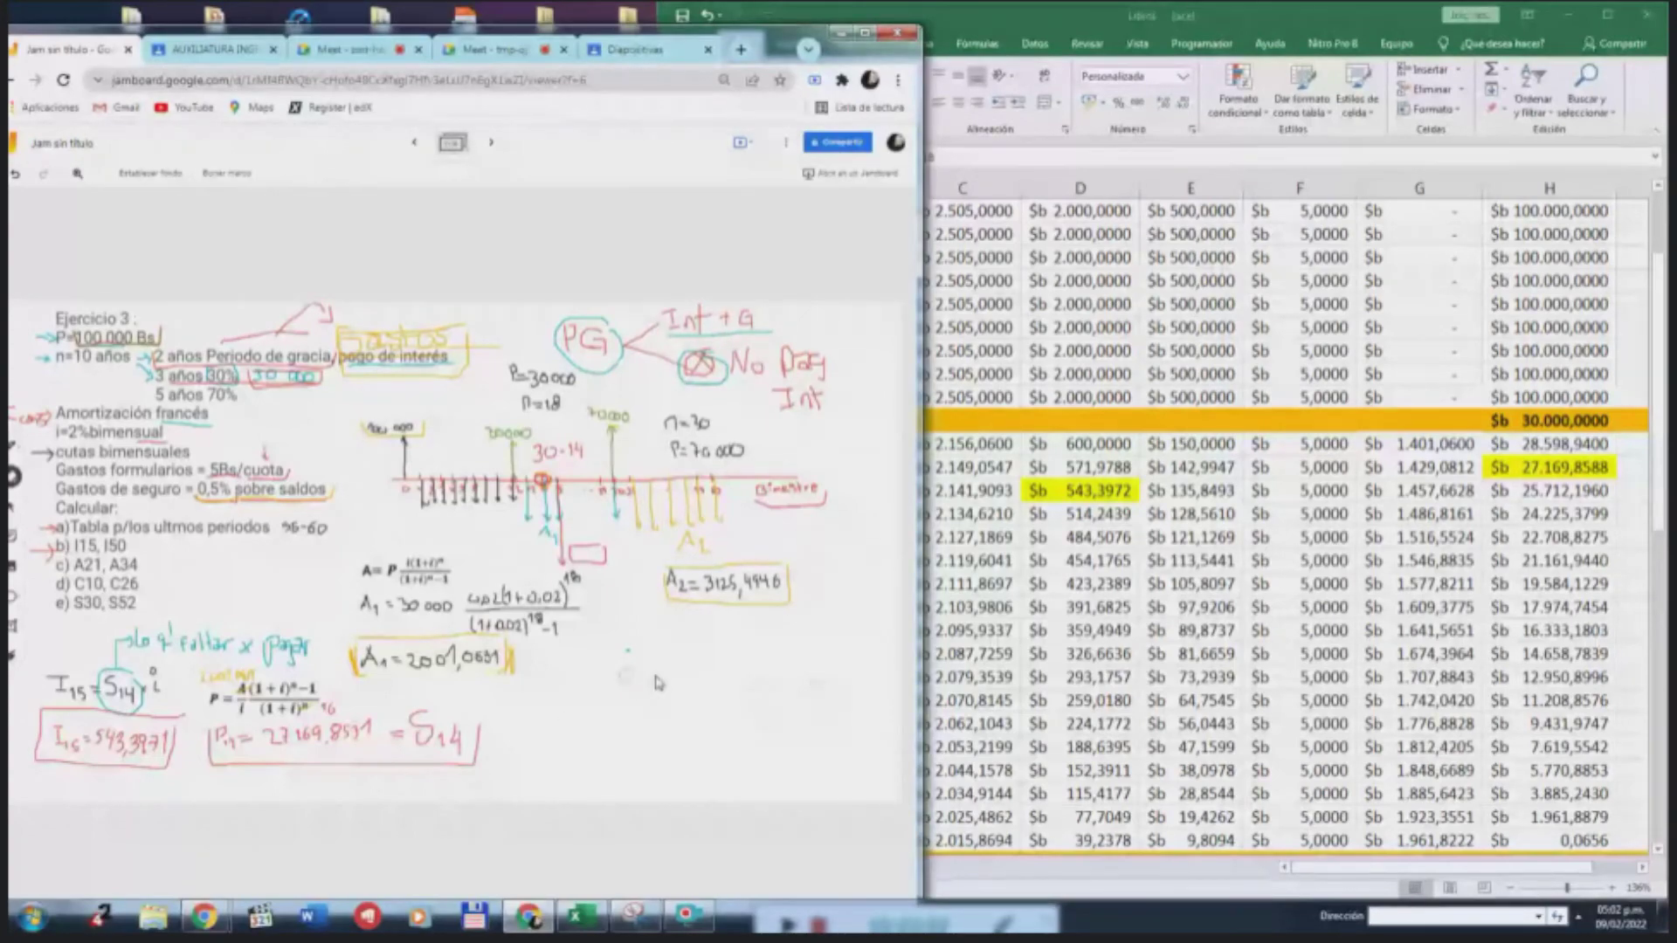
mouse_move(658, 683)
mouse_down()
mouse_move(621, 642)
mouse_move(617, 667)
mouse_move(643, 655)
mouse_up()
mouse_move(824, 699)
mouse_down()
mouse_move(685, 507)
mouse_move(694, 565)
mouse_up()
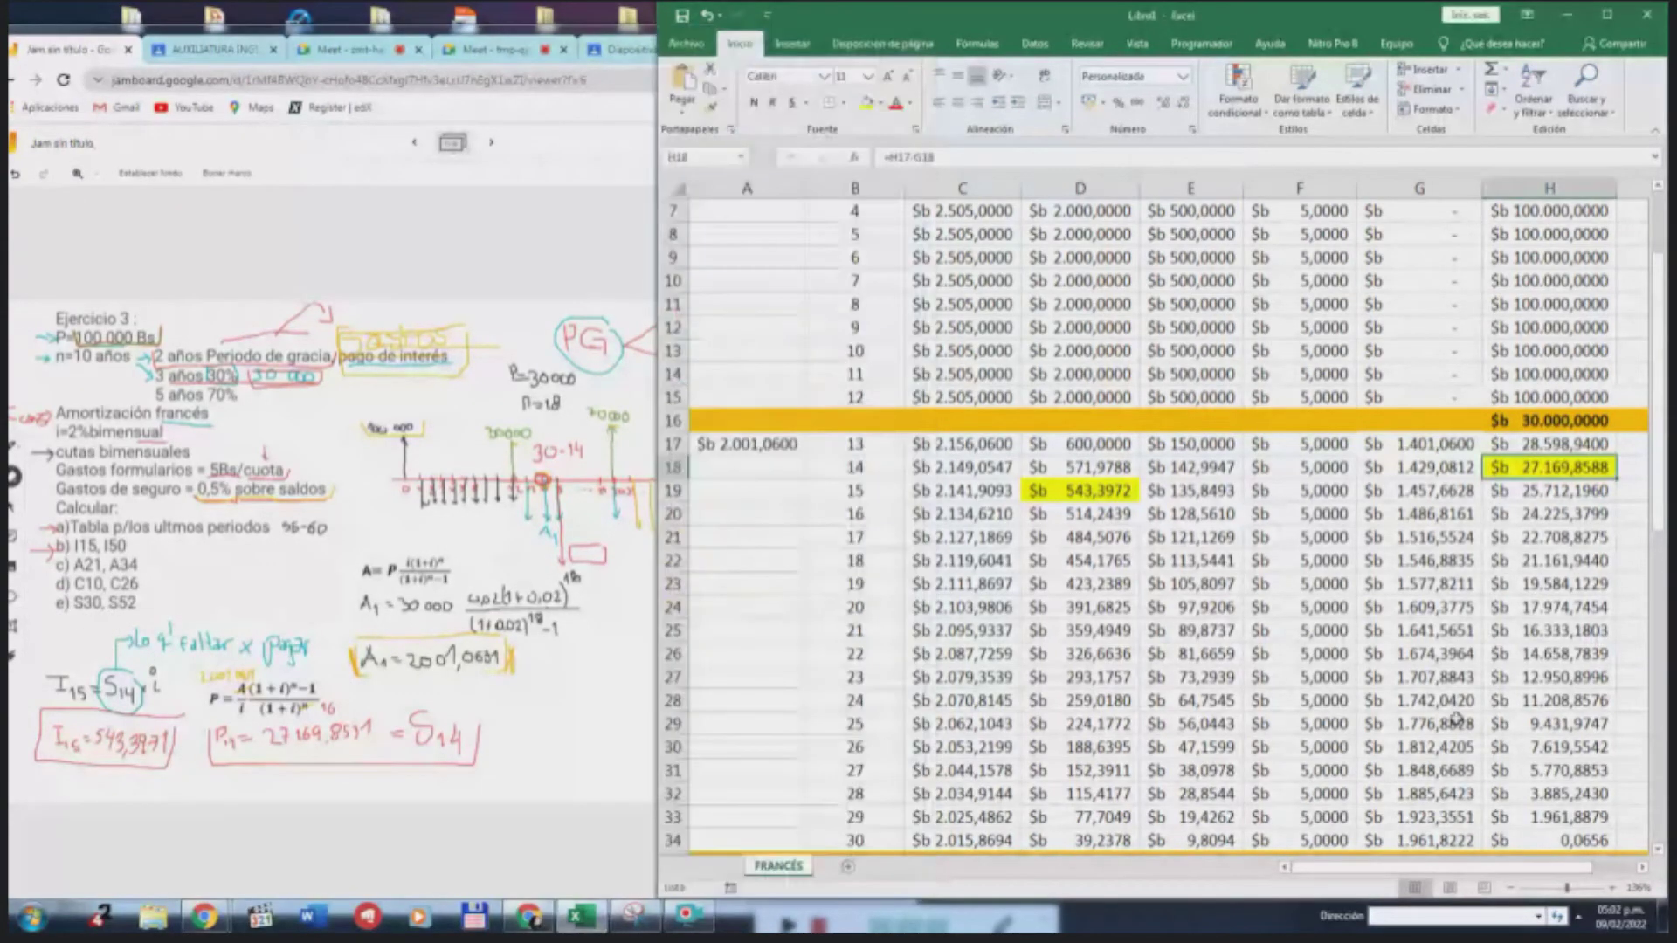
Examine the Excel amortization table down to the rows after period 30, then return to the whiteboard at full size
click(1549, 467)
scroll(1476, 663, down, 4)
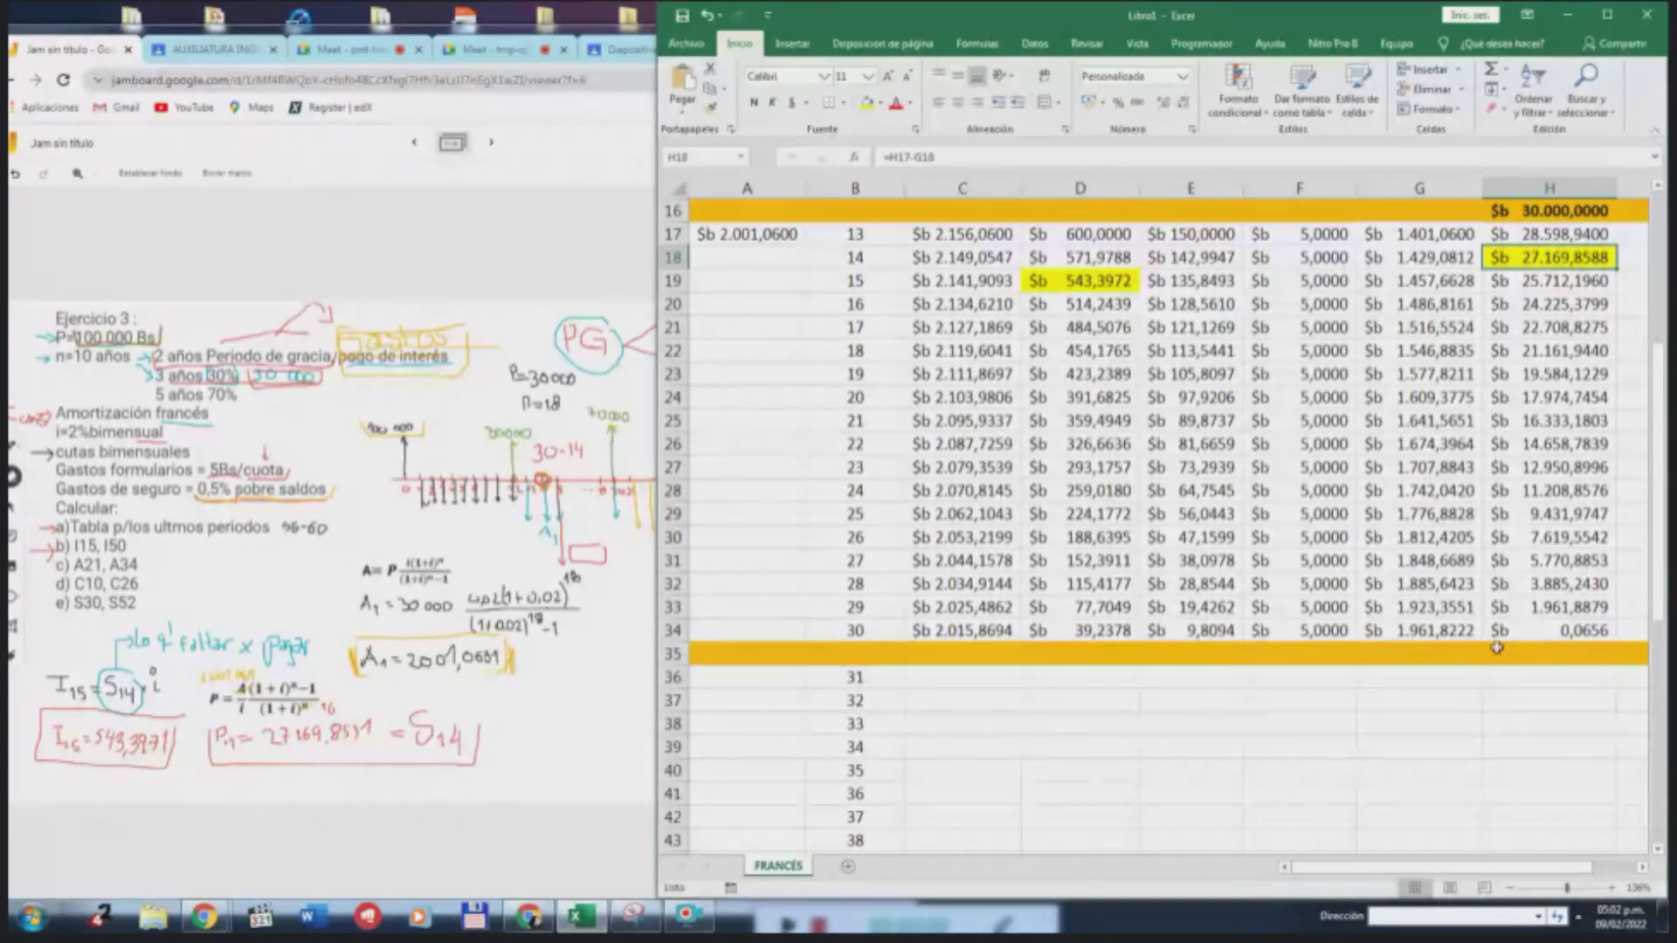
click(639, 442)
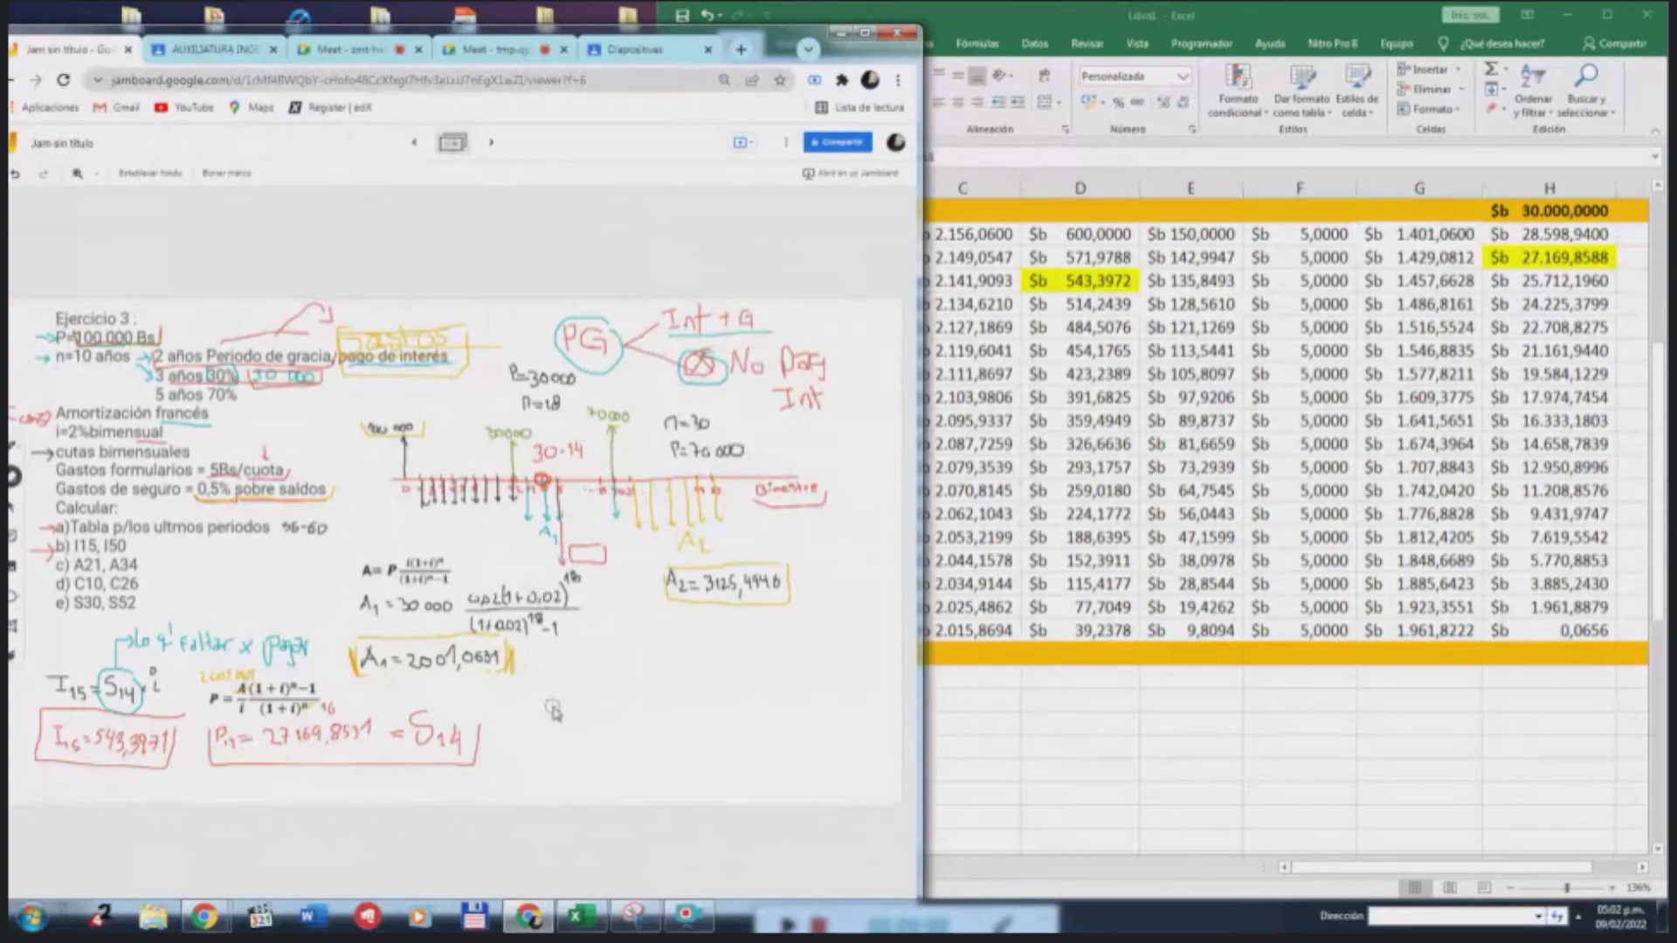
click(865, 35)
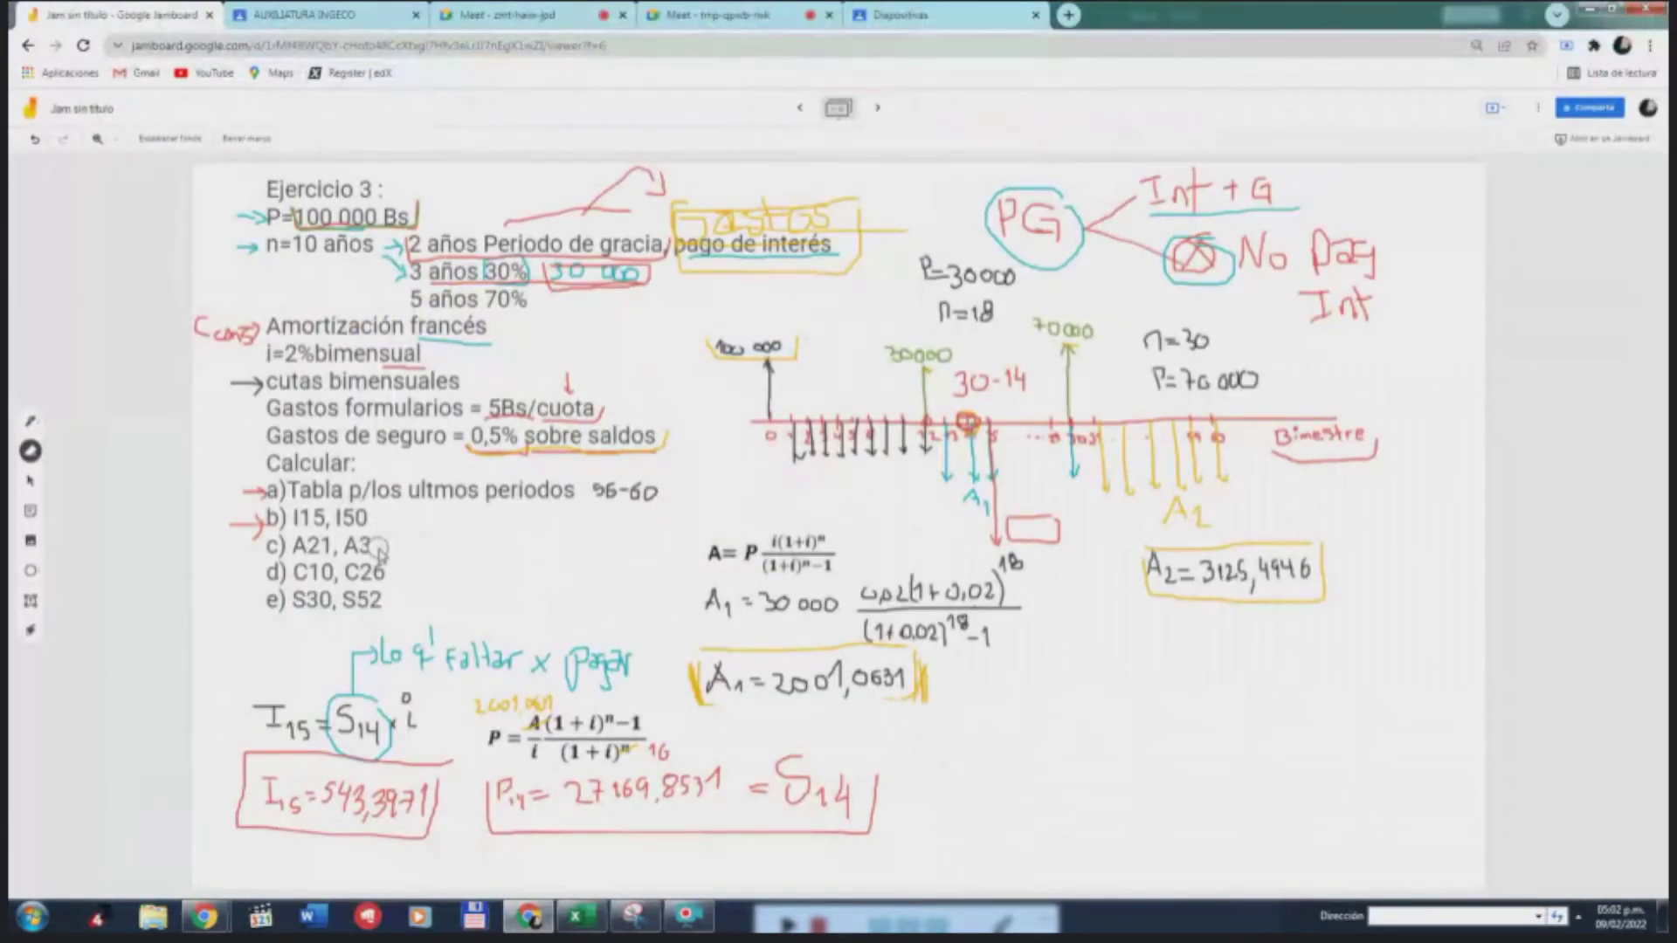
Capture items c, d and e of the Ejercicio 3 question list with the Recortes snipping tool
click(31, 480)
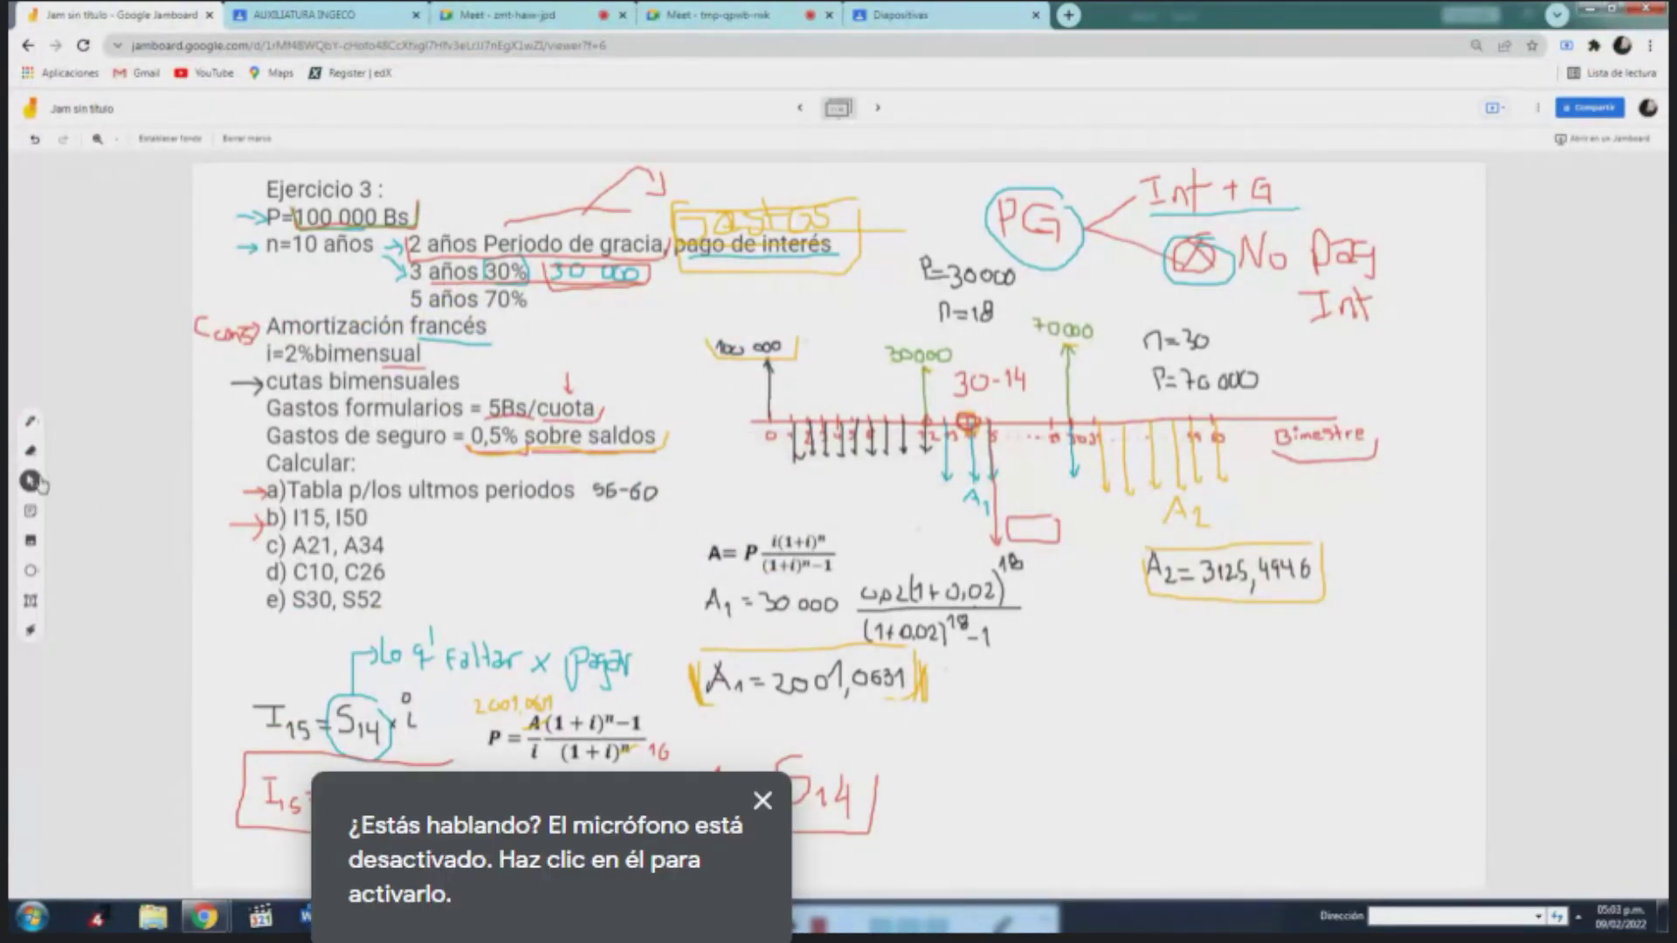
click(690, 916)
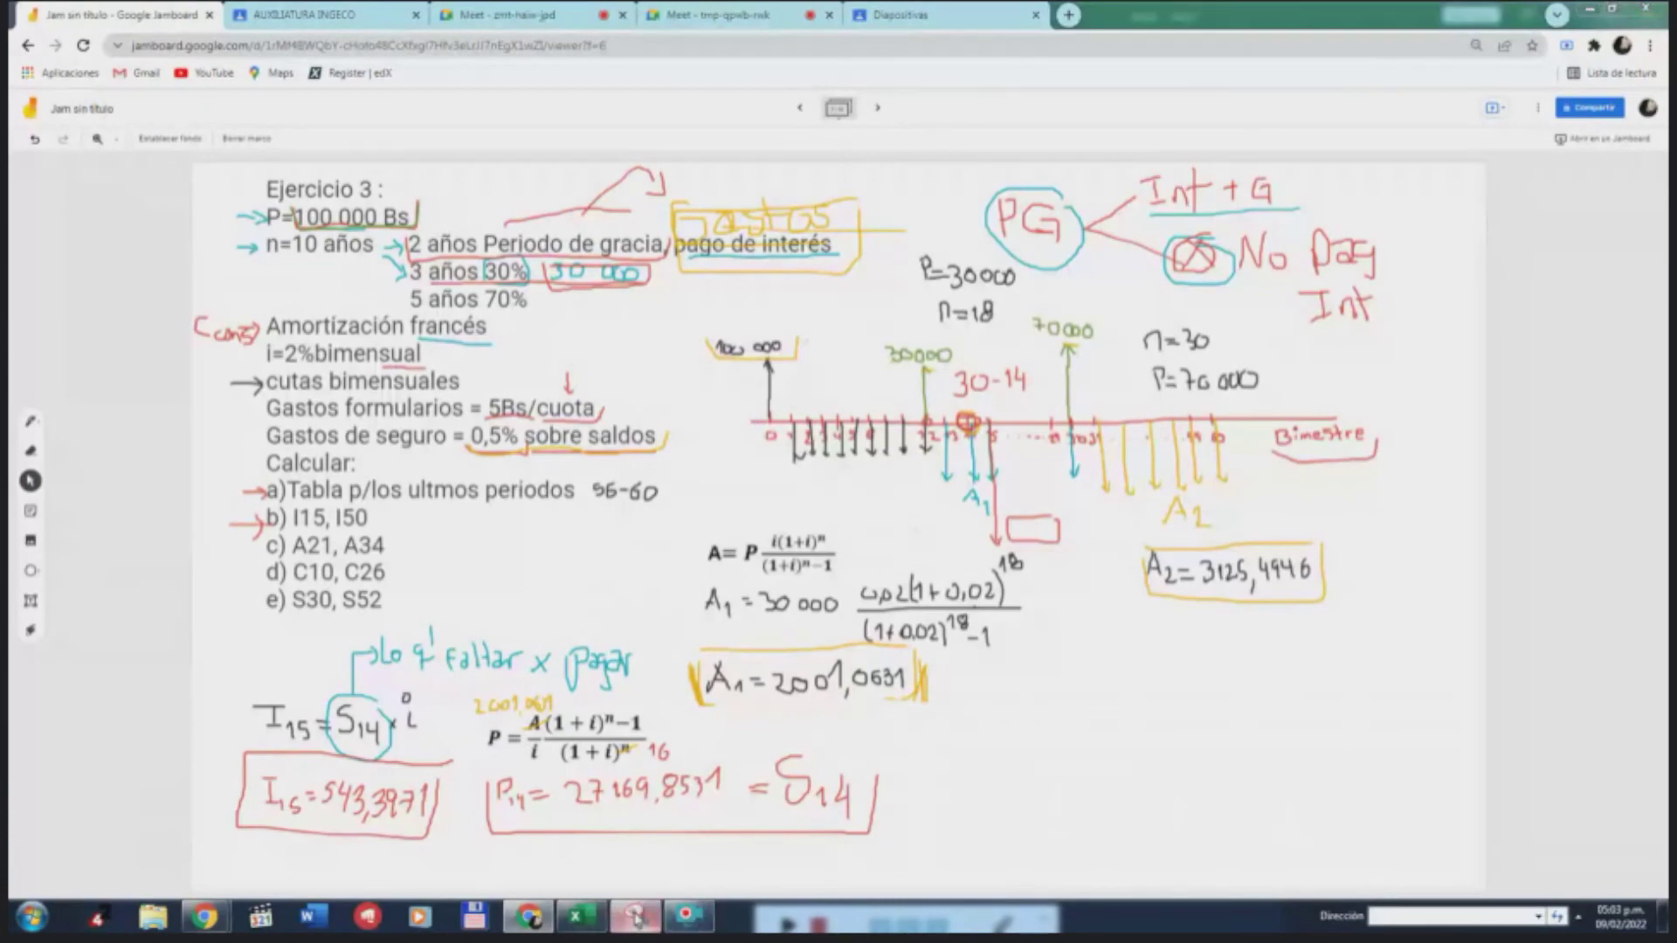
click(284, 379)
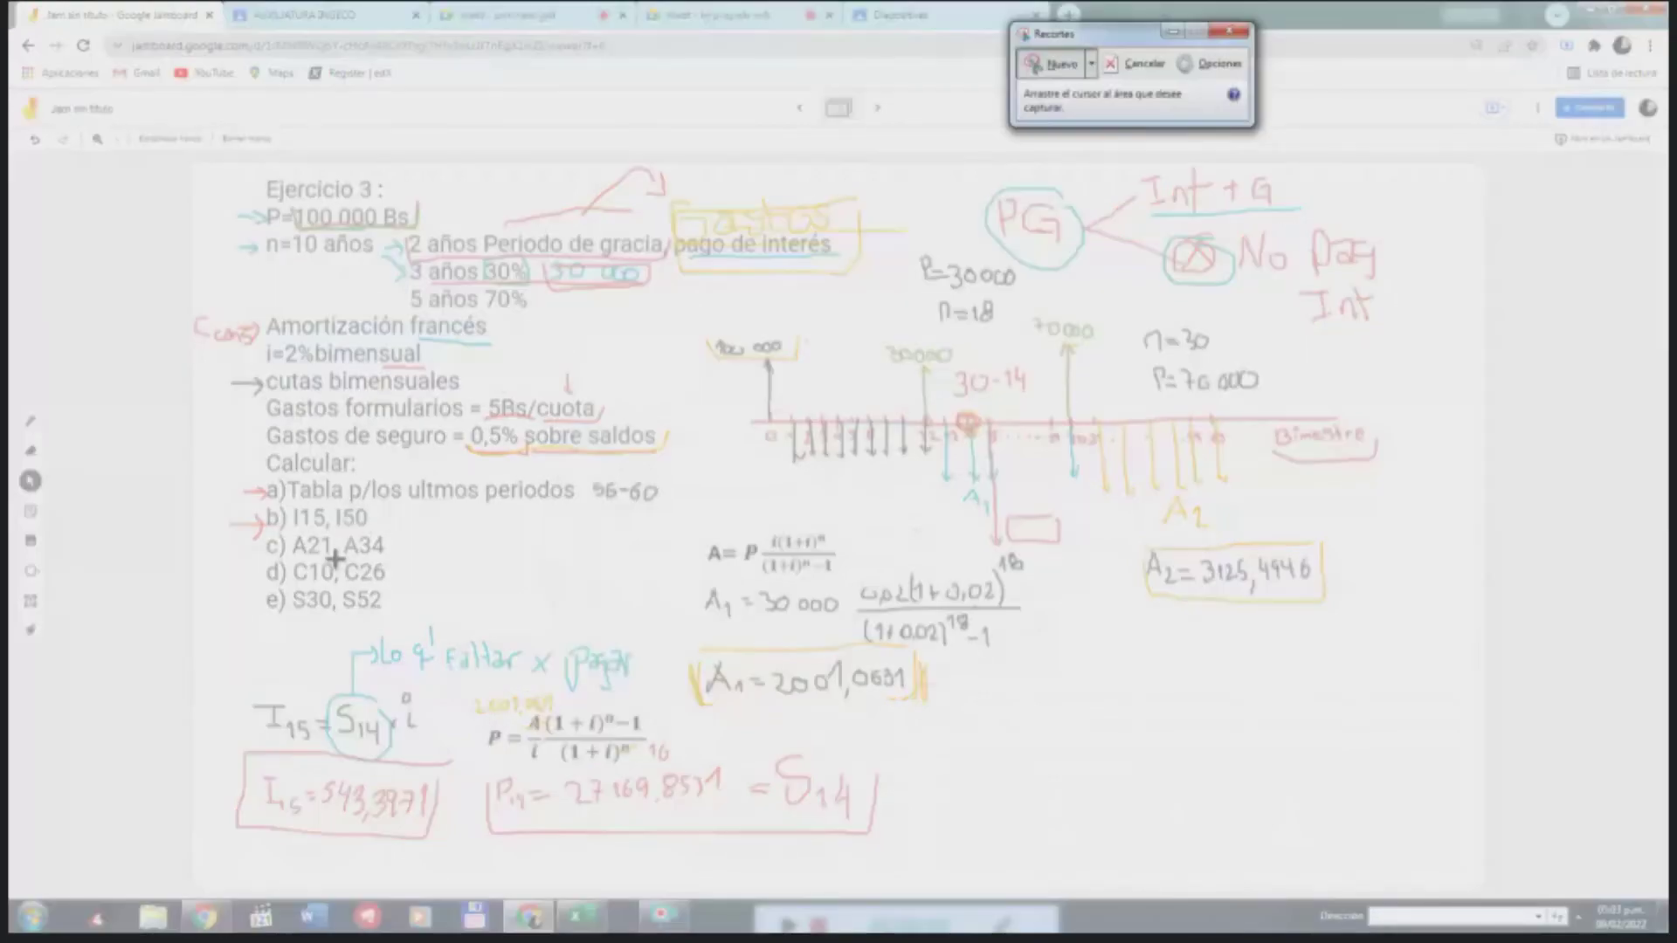
drag(258, 526, 400, 621)
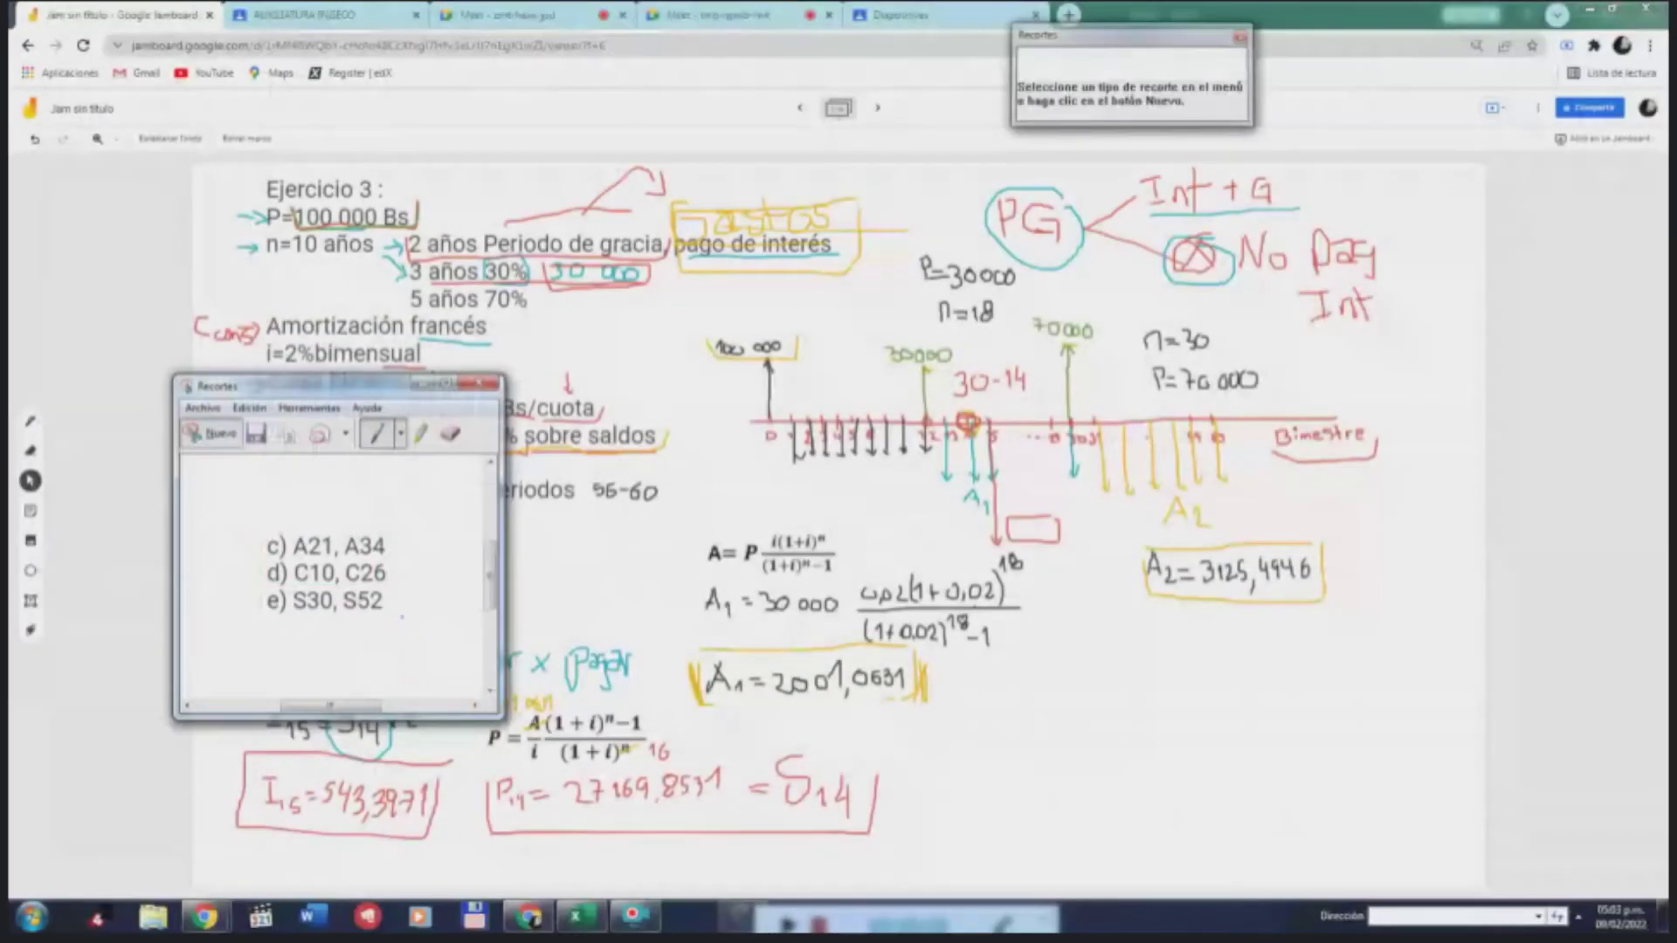
click(616, 421)
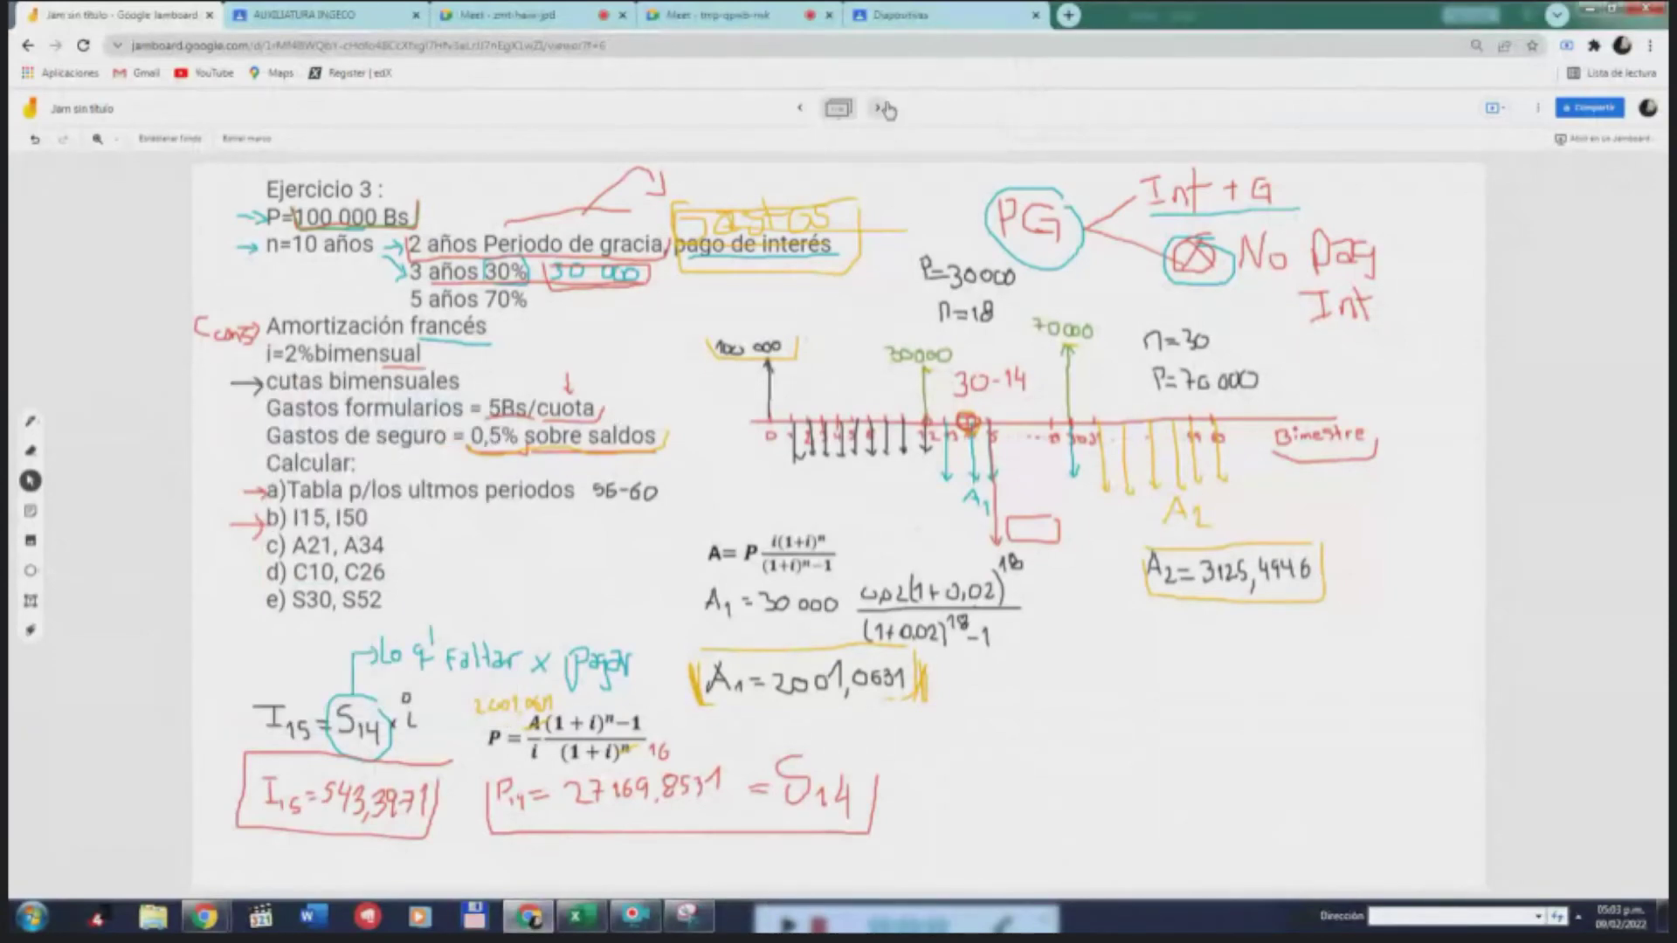
Paste the captured items into the Frances frame, enlarge them and place them beside the "Cuotas cte" note
click(884, 108)
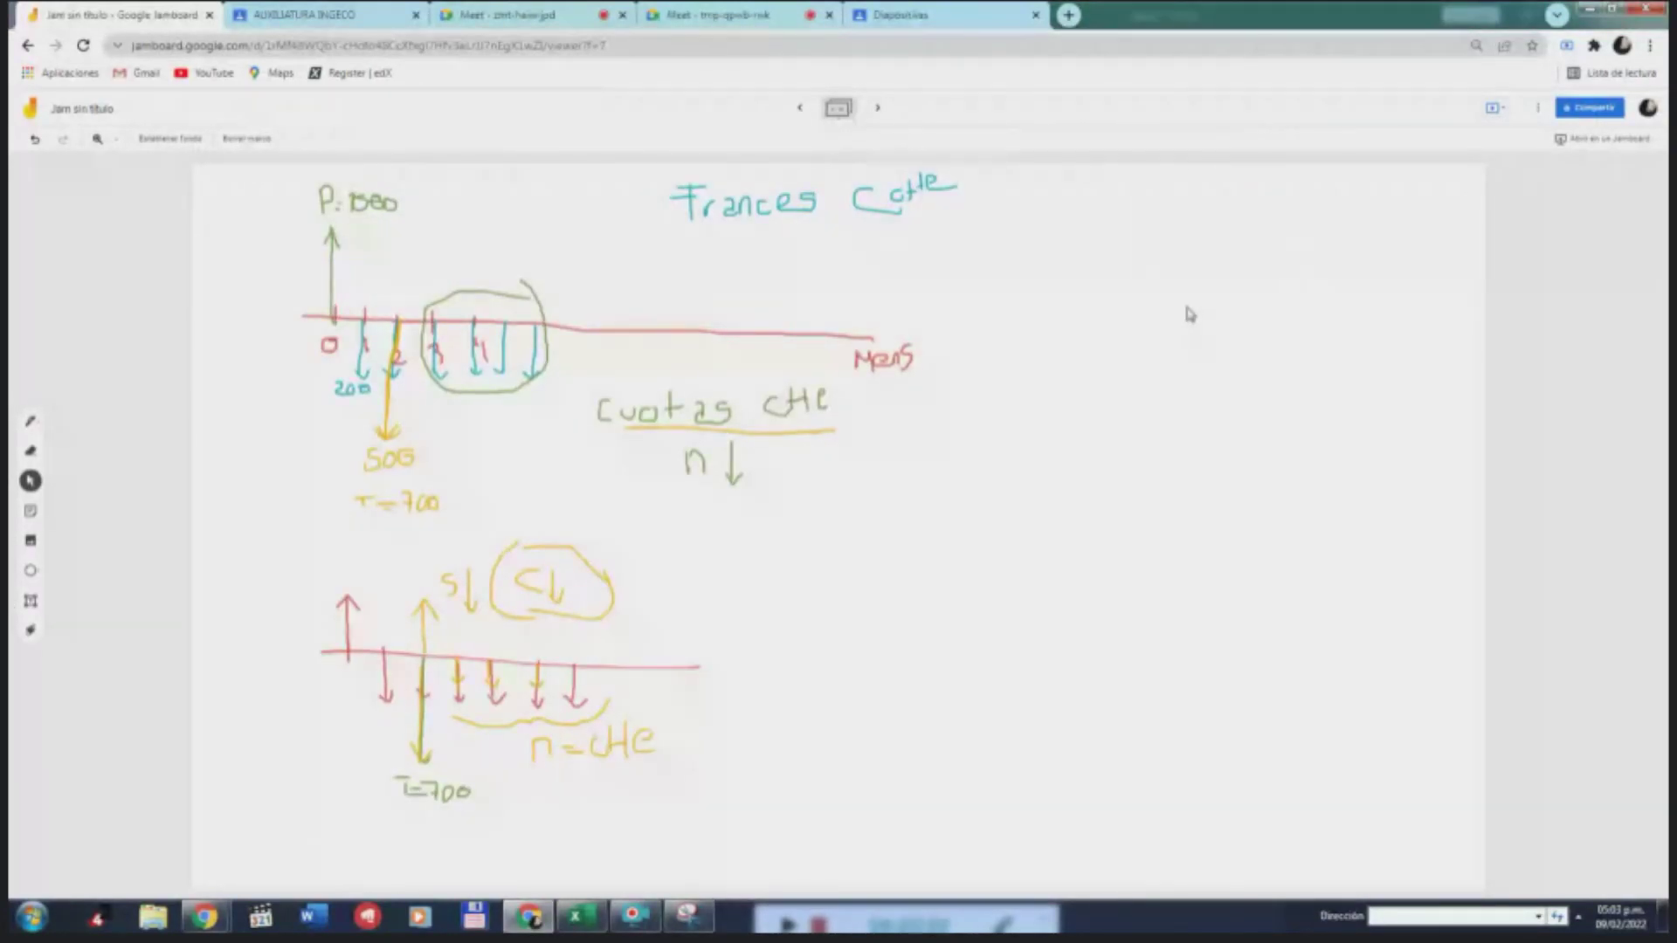
key(ctrl+v)
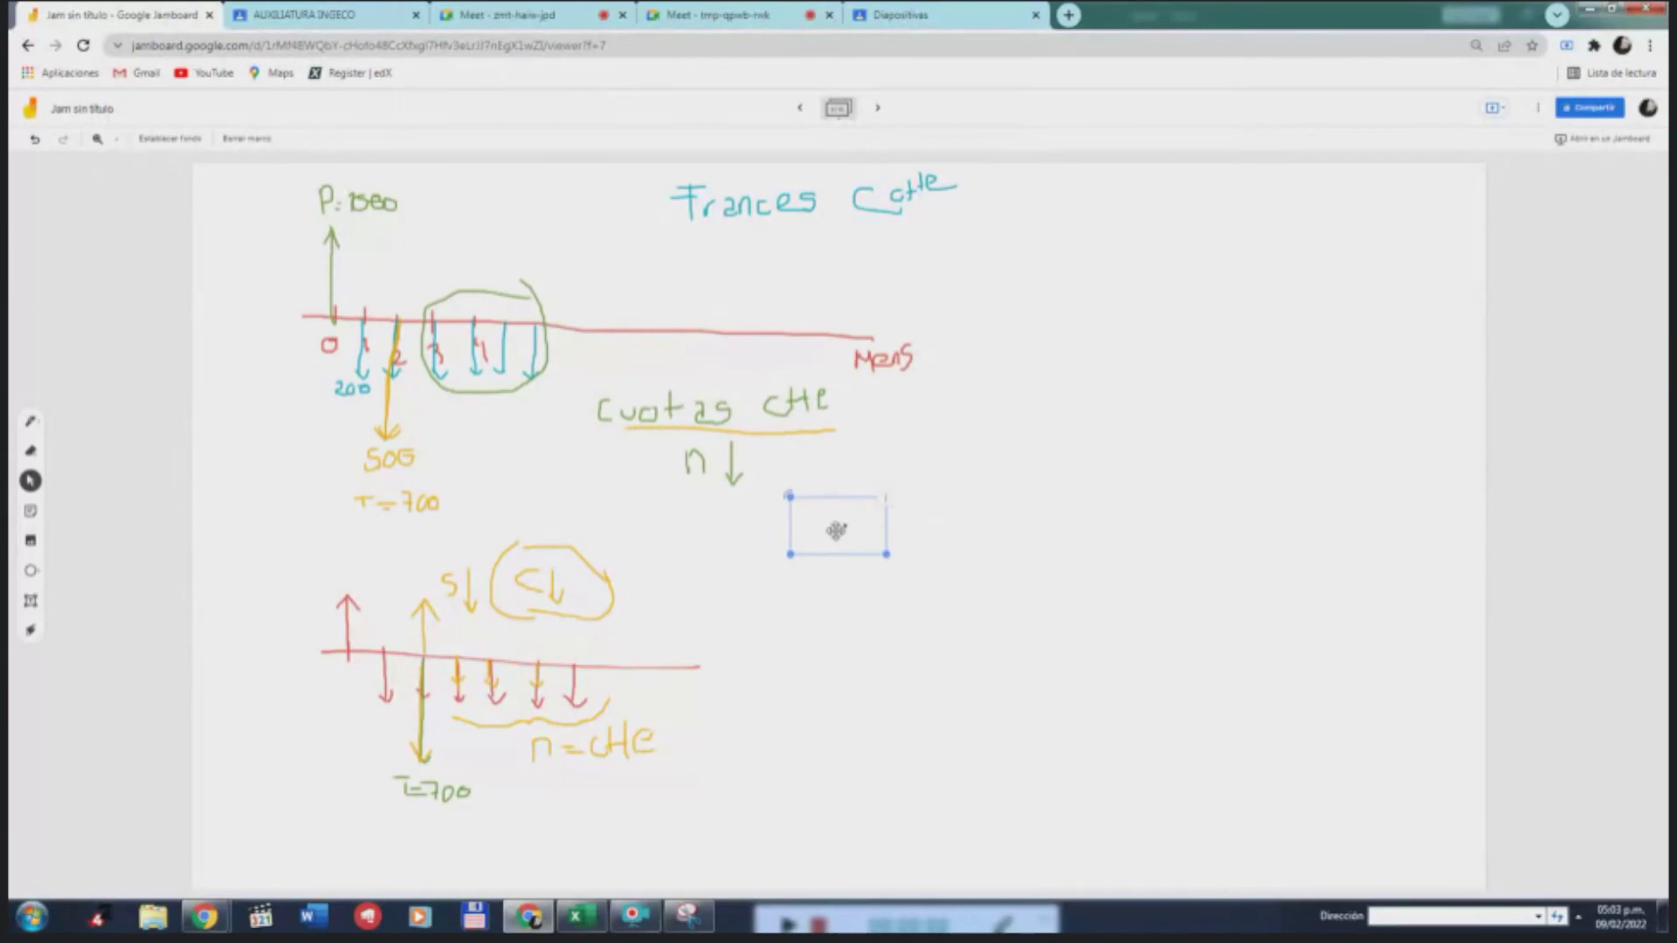
drag(836, 531, 1199, 559)
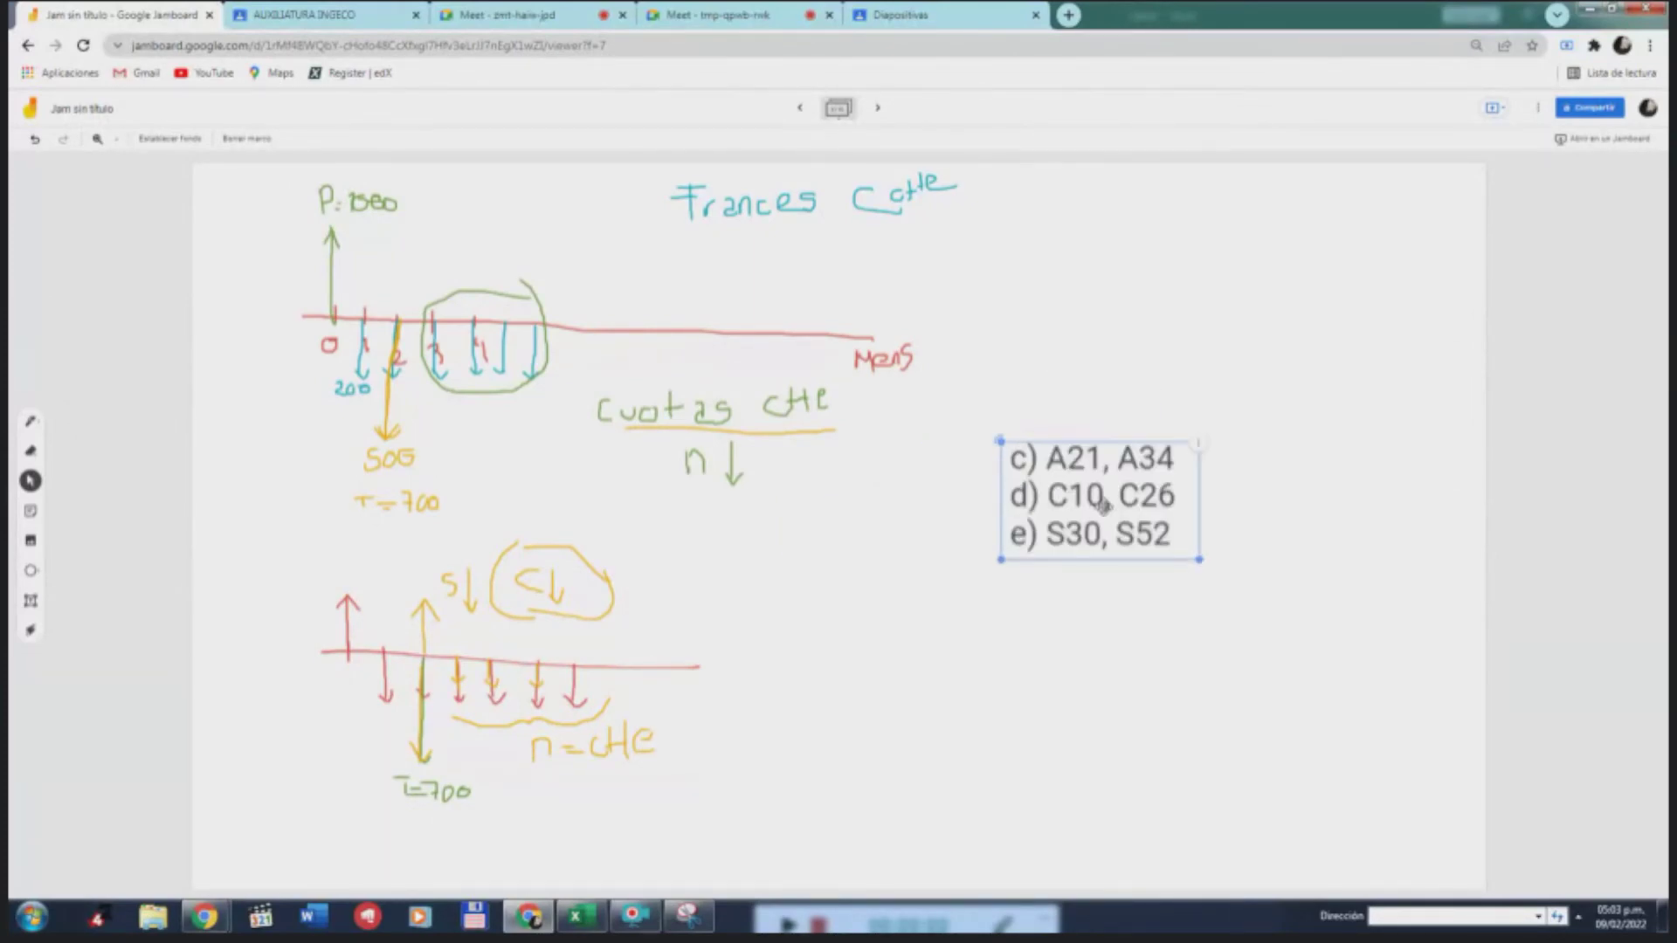
drag(1103, 504, 1029, 472)
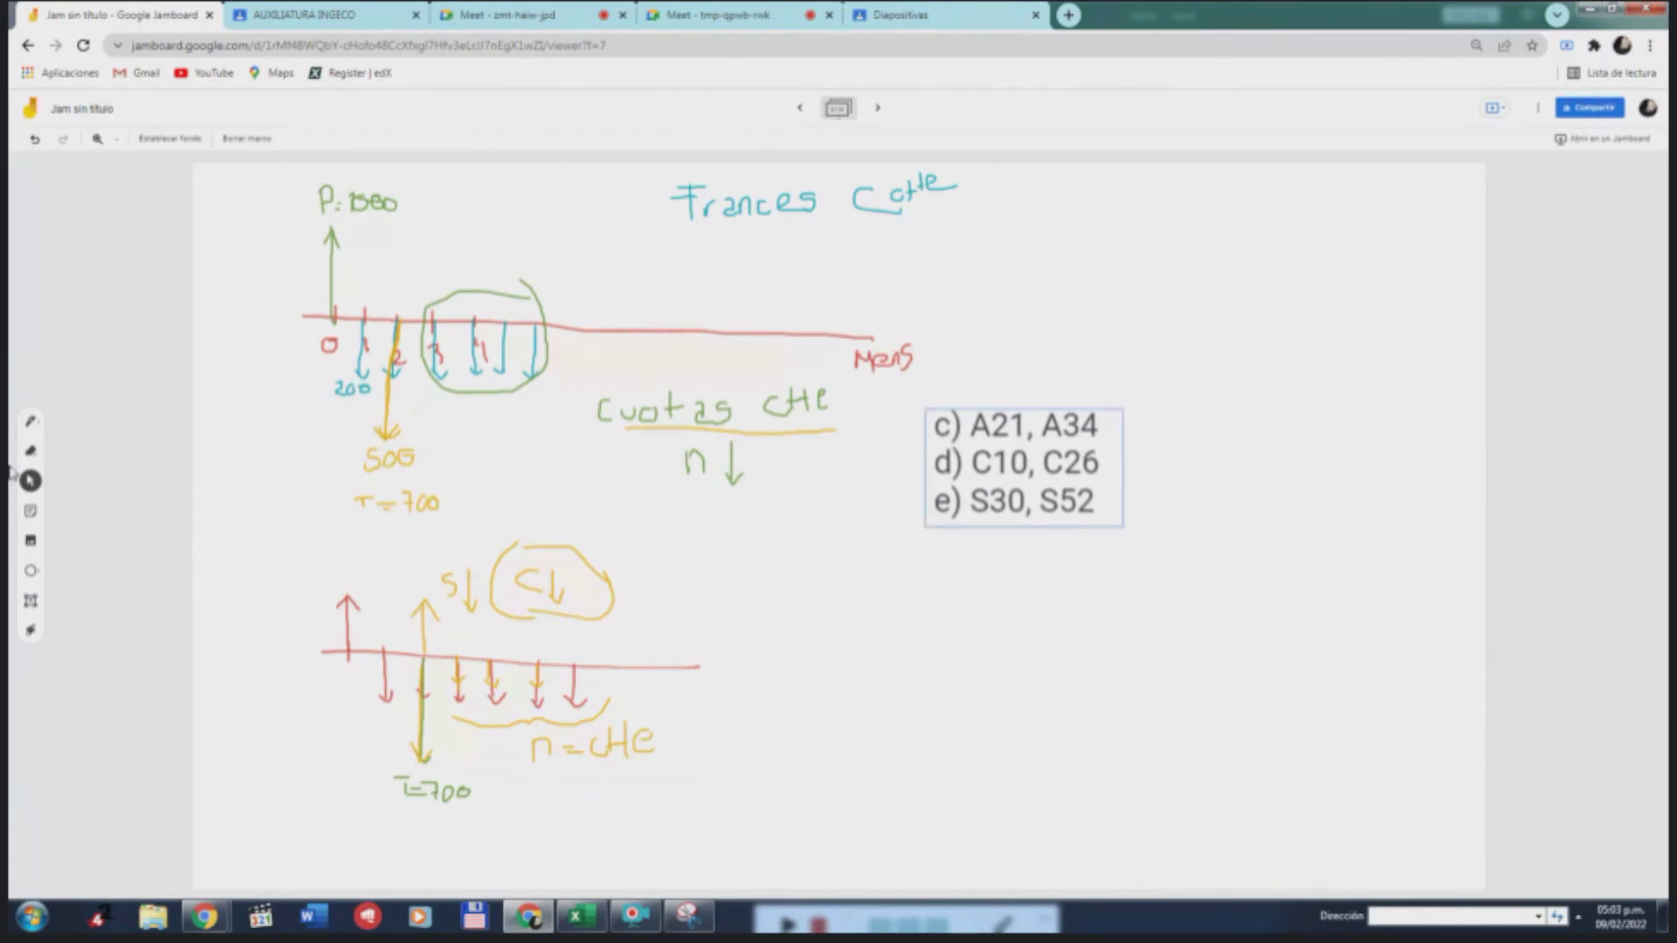
Write A21 = A1 in black below the pasted items
click(31, 421)
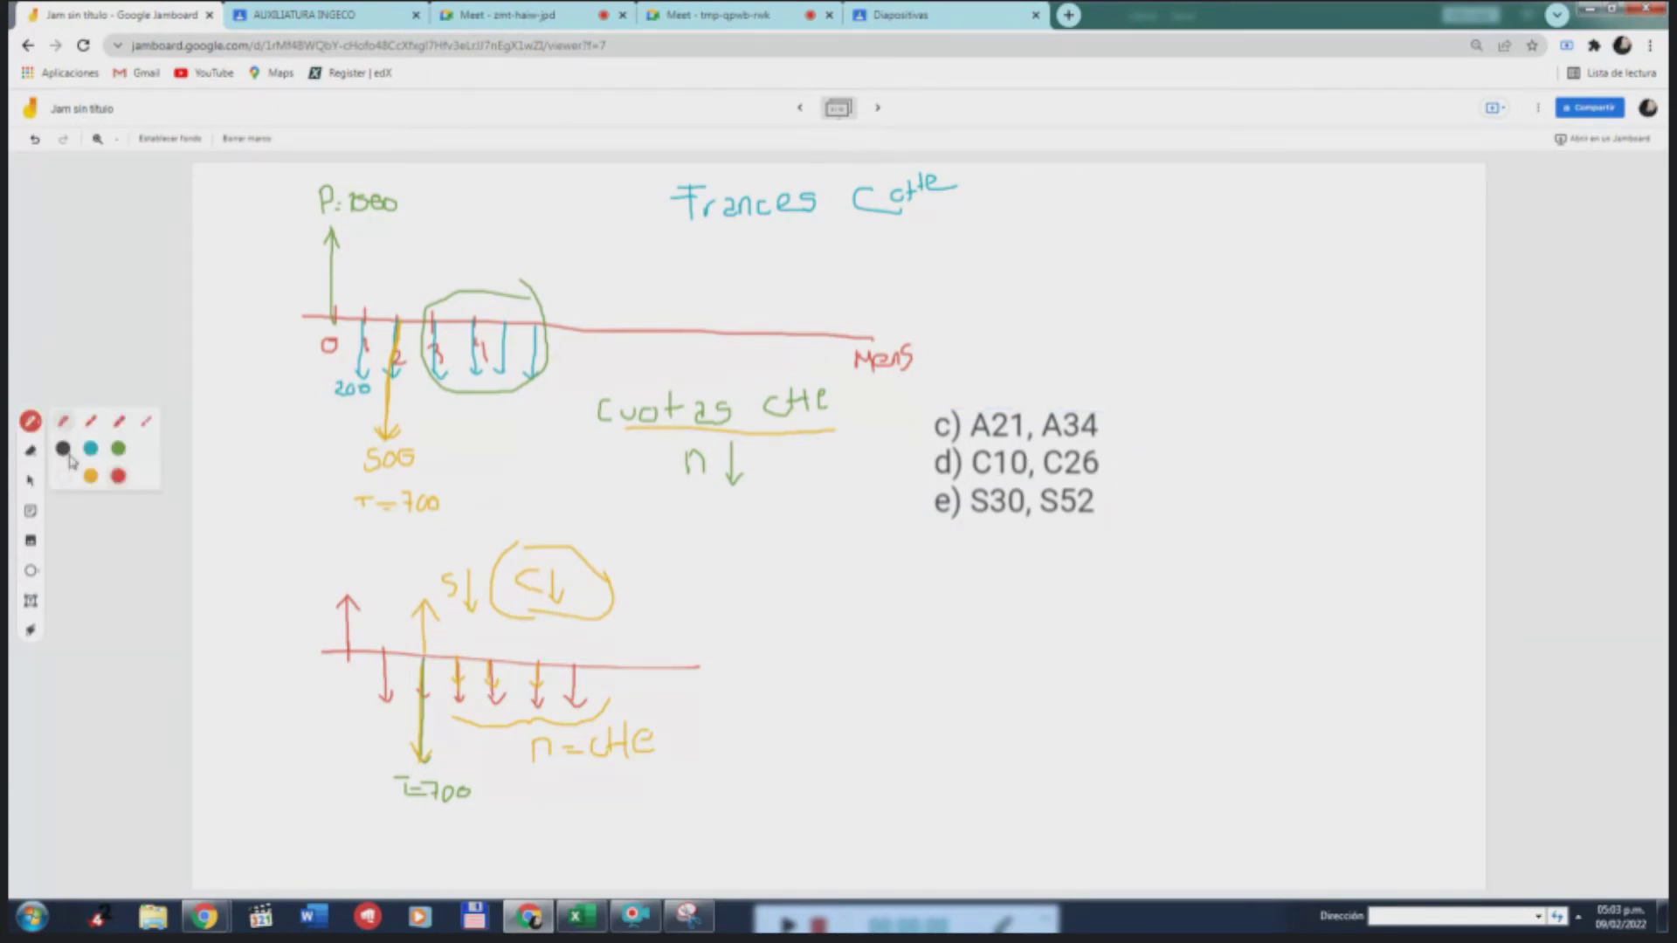
click(65, 452)
mouse_move(947, 548)
mouse_down()
mouse_move(939, 570)
mouse_move(987, 586)
mouse_up()
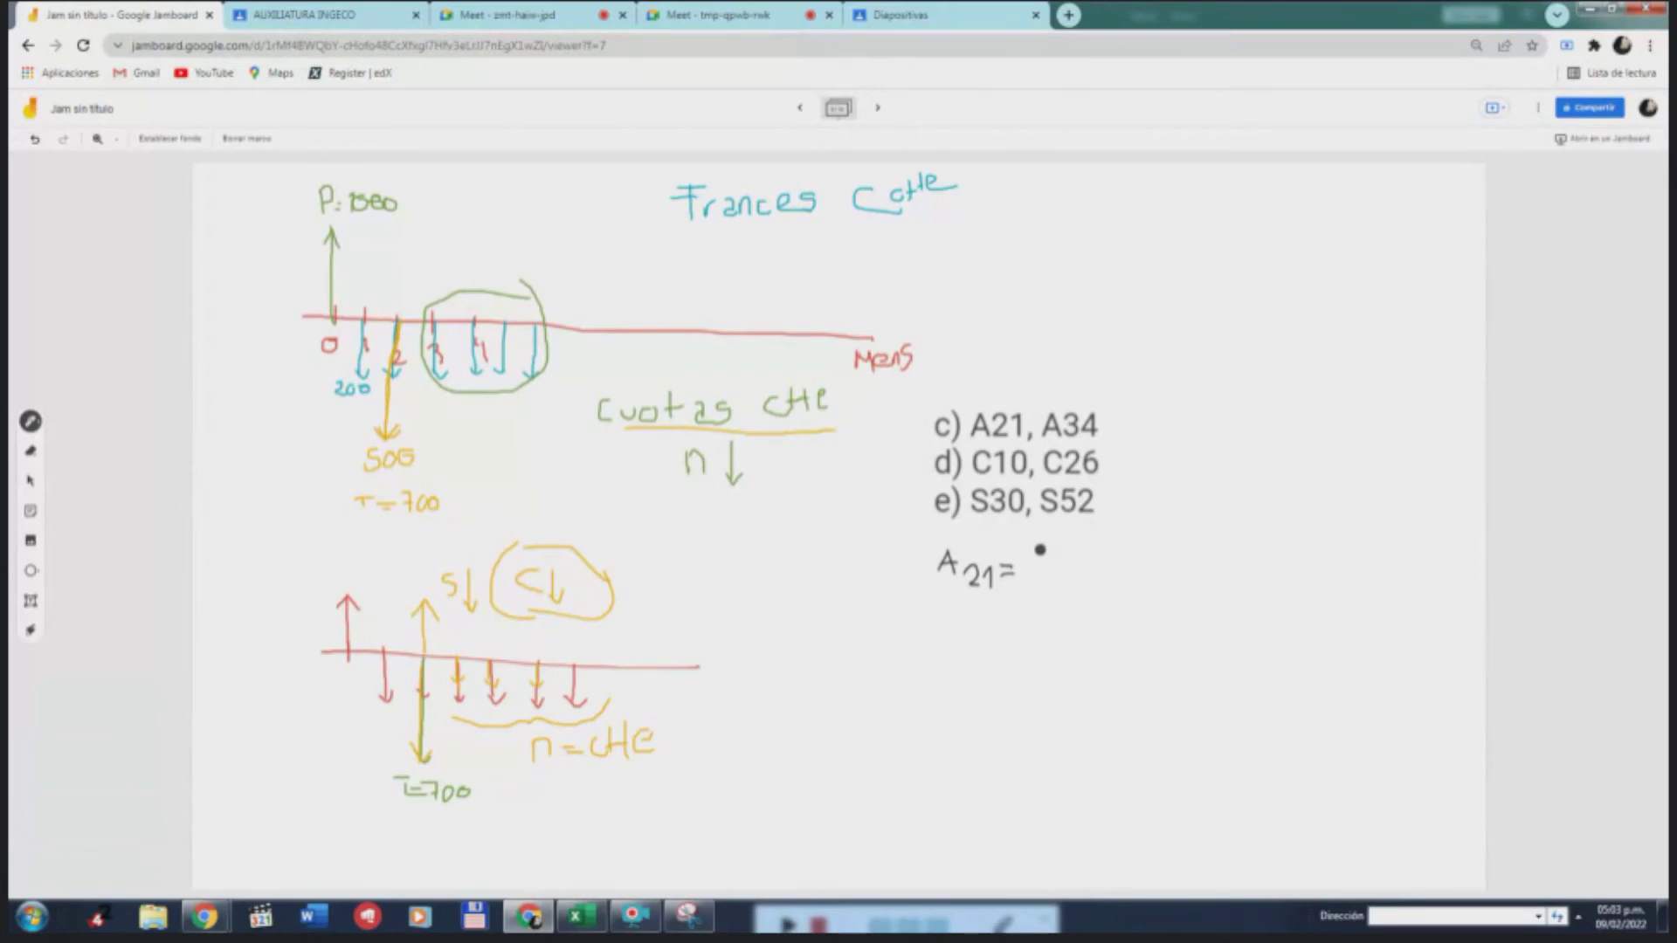
mouse_move(1040, 547)
mouse_down()
mouse_move(1033, 577)
mouse_move(1052, 566)
mouse_up()
drag(1062, 576, 1064, 588)
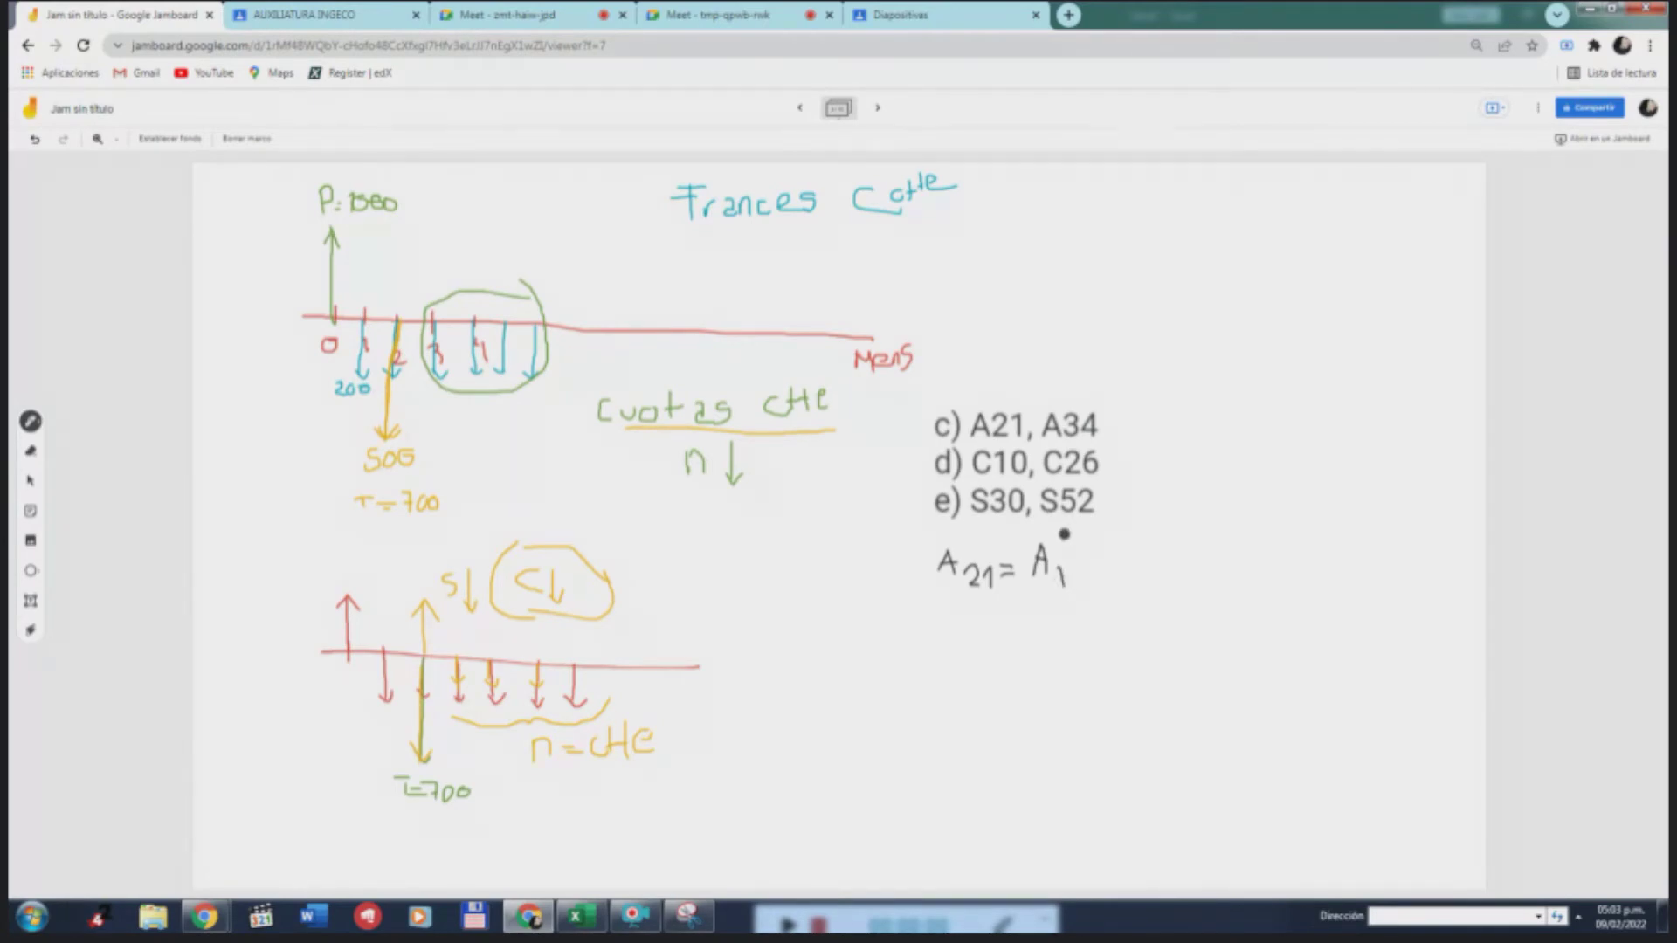
Complete the formula as A21 = A1 − i after checking the Ejercicio 3 timeline, and start a second A21 line below it
click(799, 107)
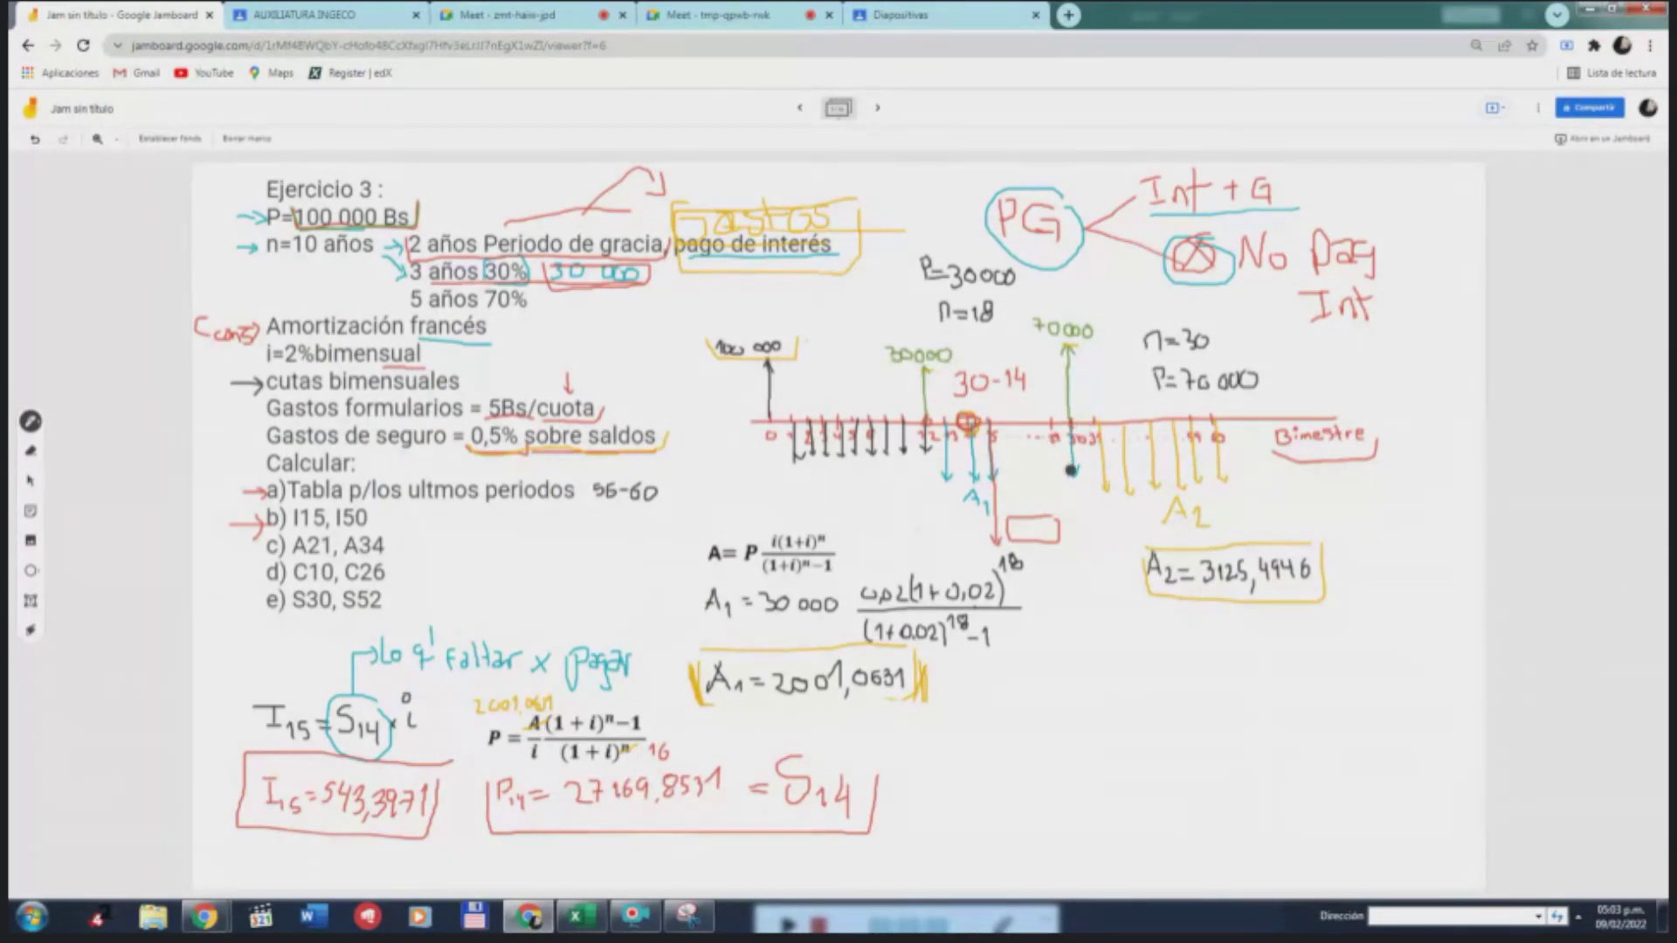
click(878, 107)
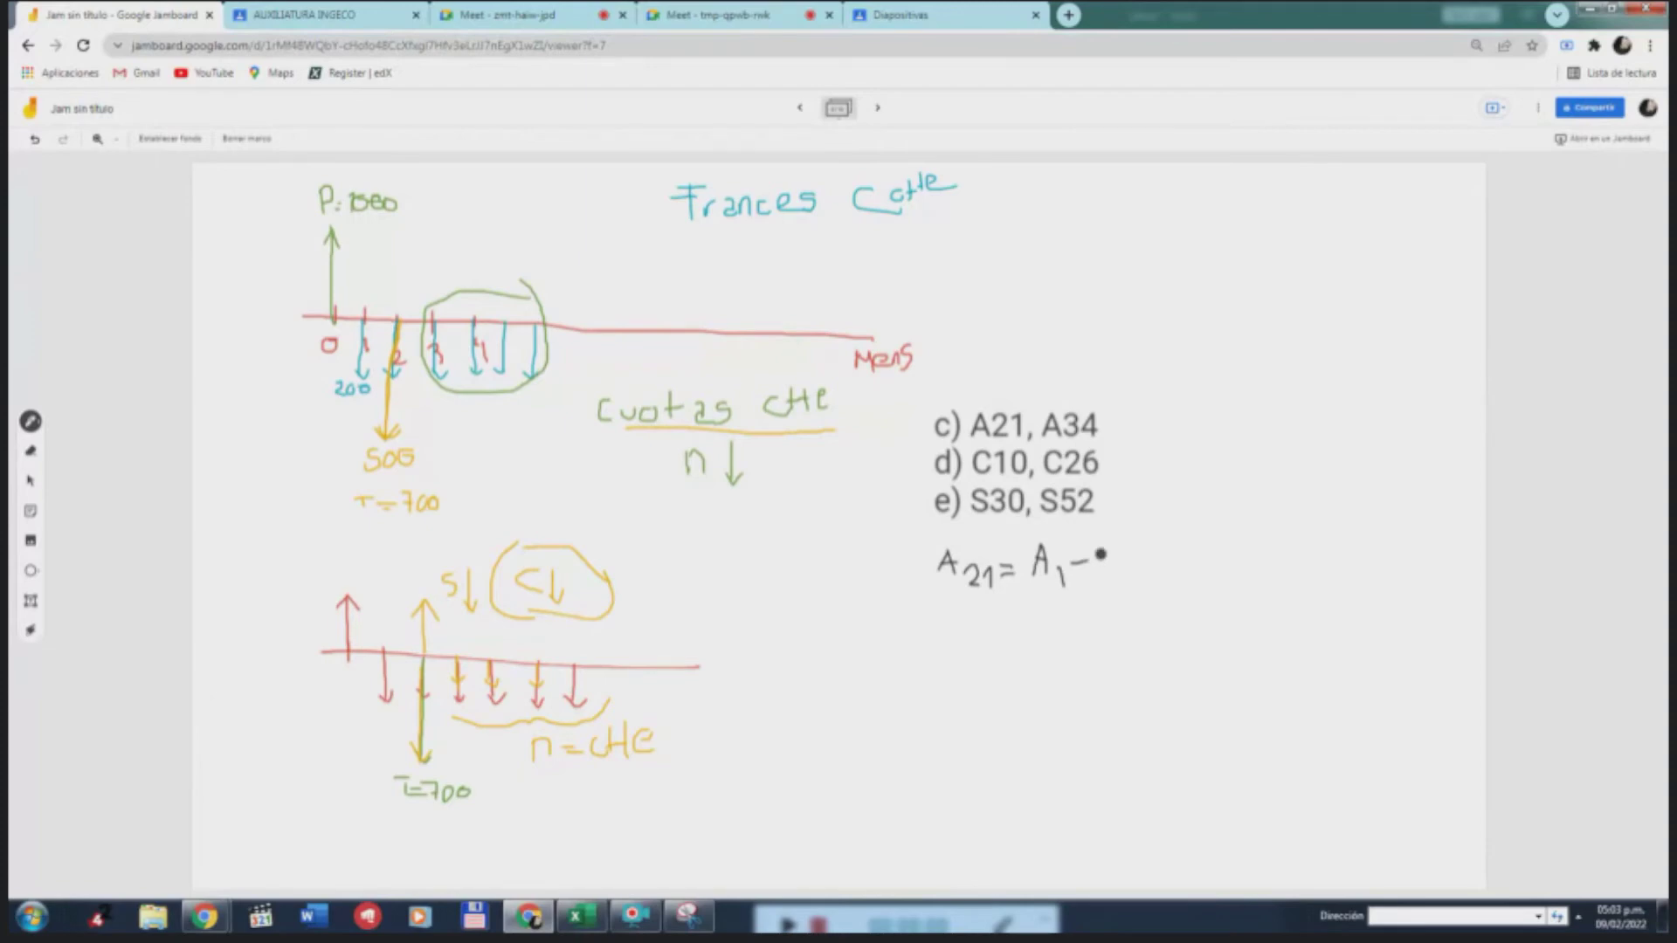
drag(1100, 554, 1112, 570)
click(1097, 536)
mouse_move(958, 607)
mouse_down()
mouse_move(944, 629)
mouse_move(1006, 642)
mouse_up()
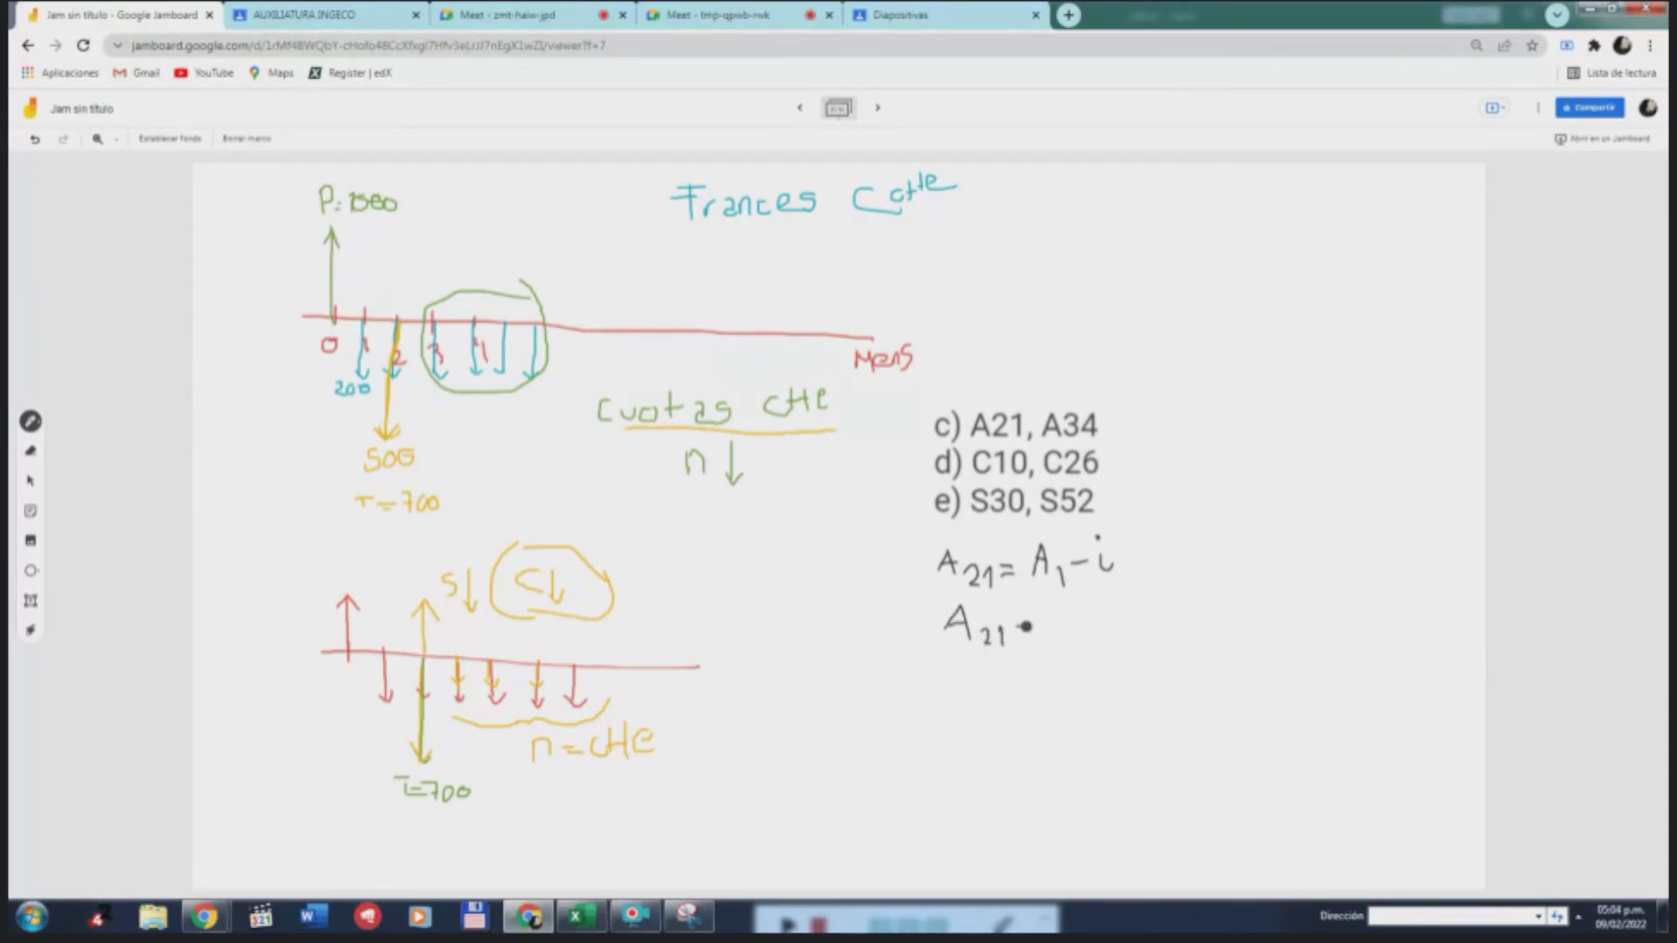